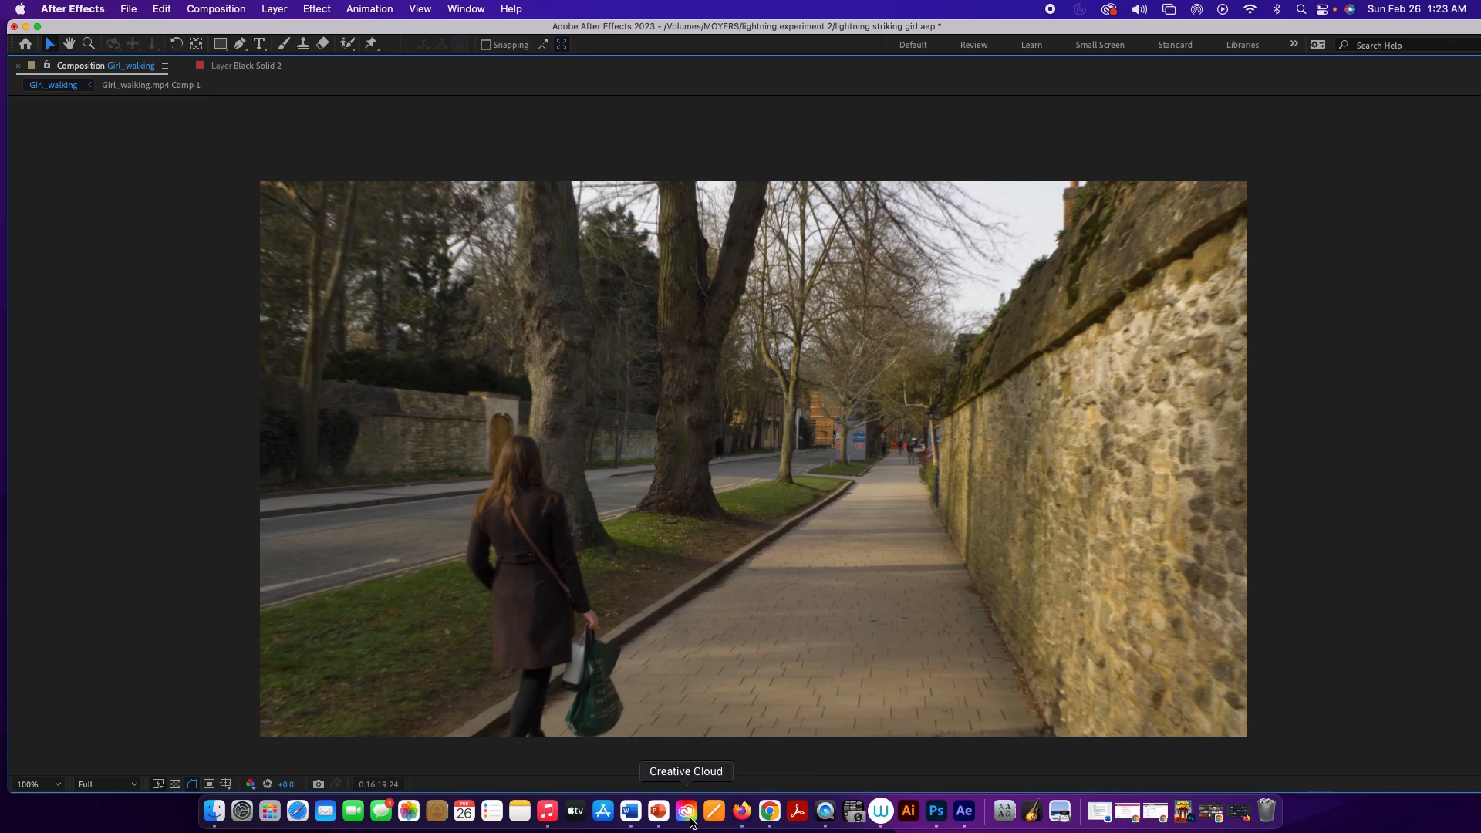
Switch to Firefox and look over the Lightning Strike and Lightning Explosion entries on the Video Copilot tutorials page
left_click(741, 814)
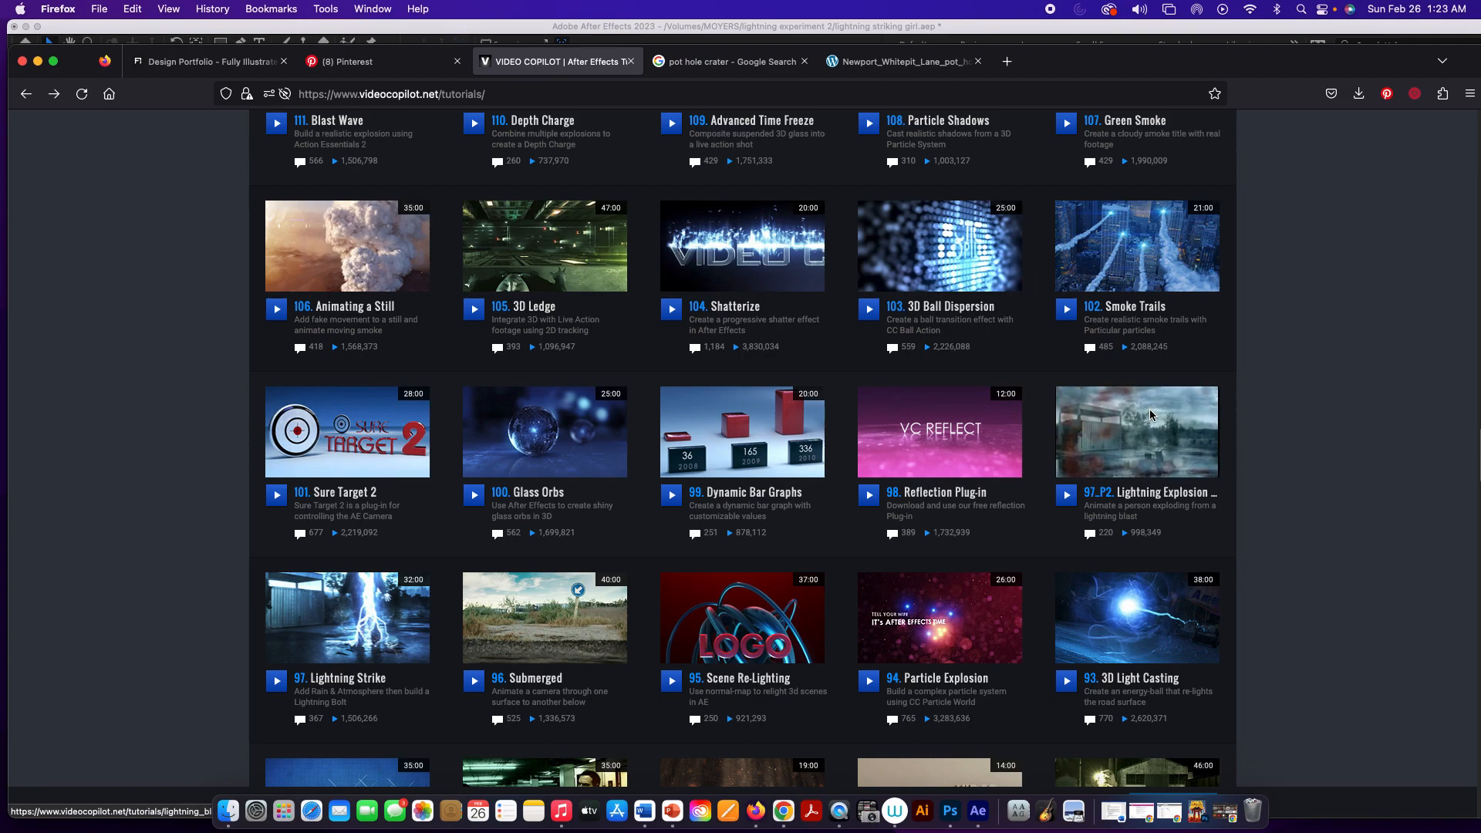
mouse_move(356, 637)
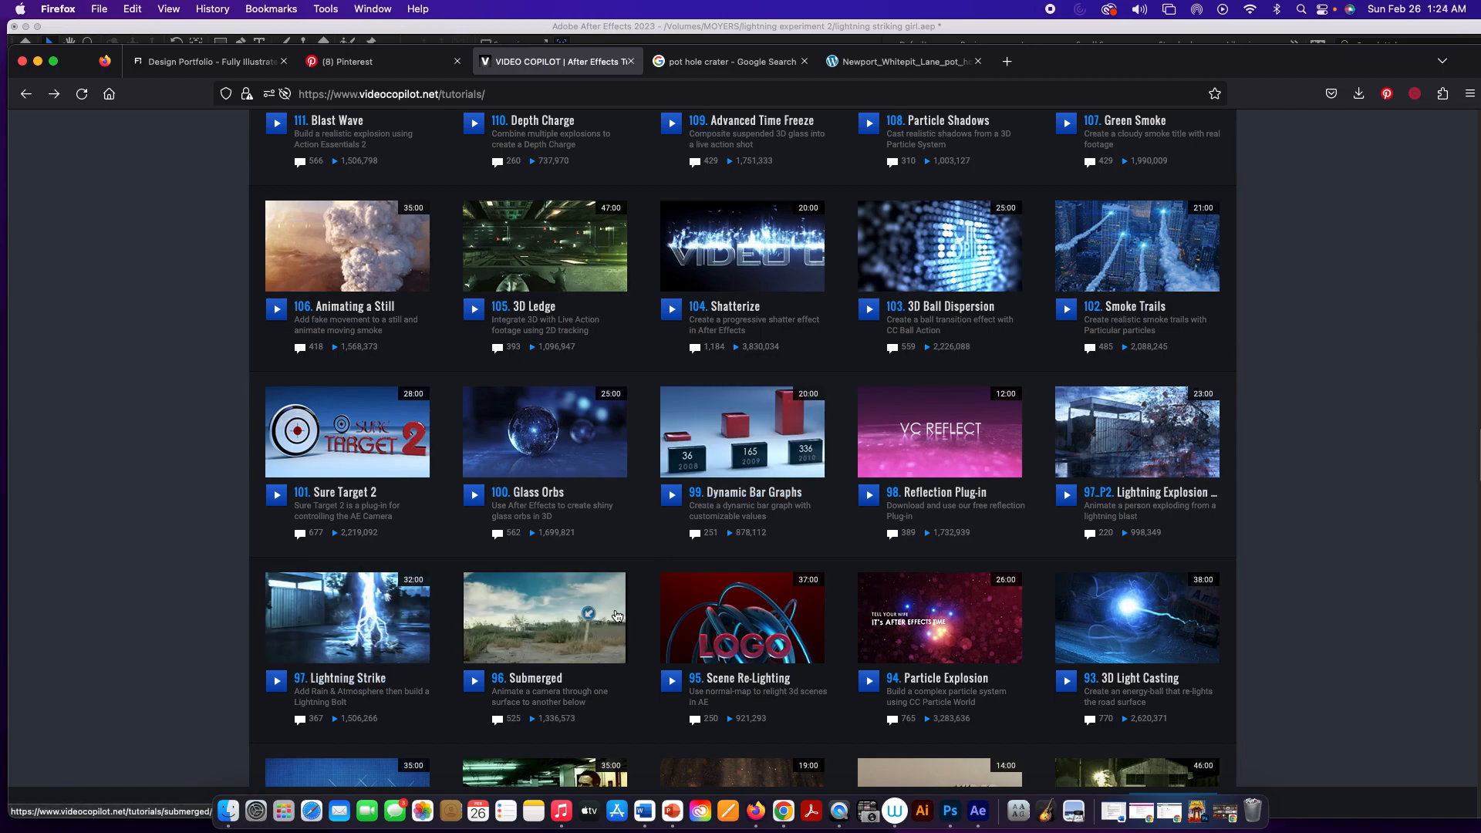
mouse_move(1149, 438)
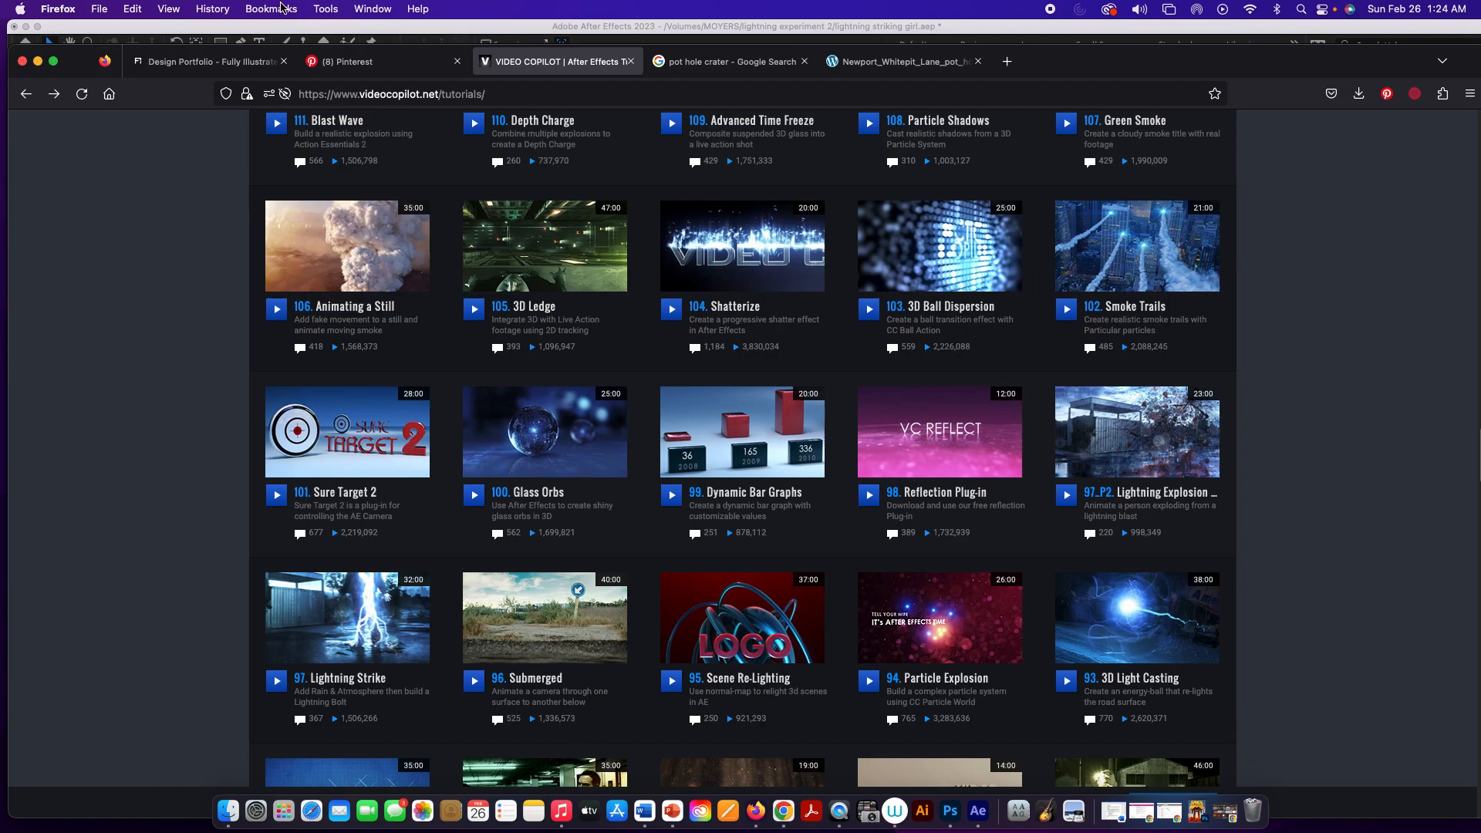
Switch back to After Effects and restore the maximized Composition panel so the full workspace layout shows
left_click(272, 27)
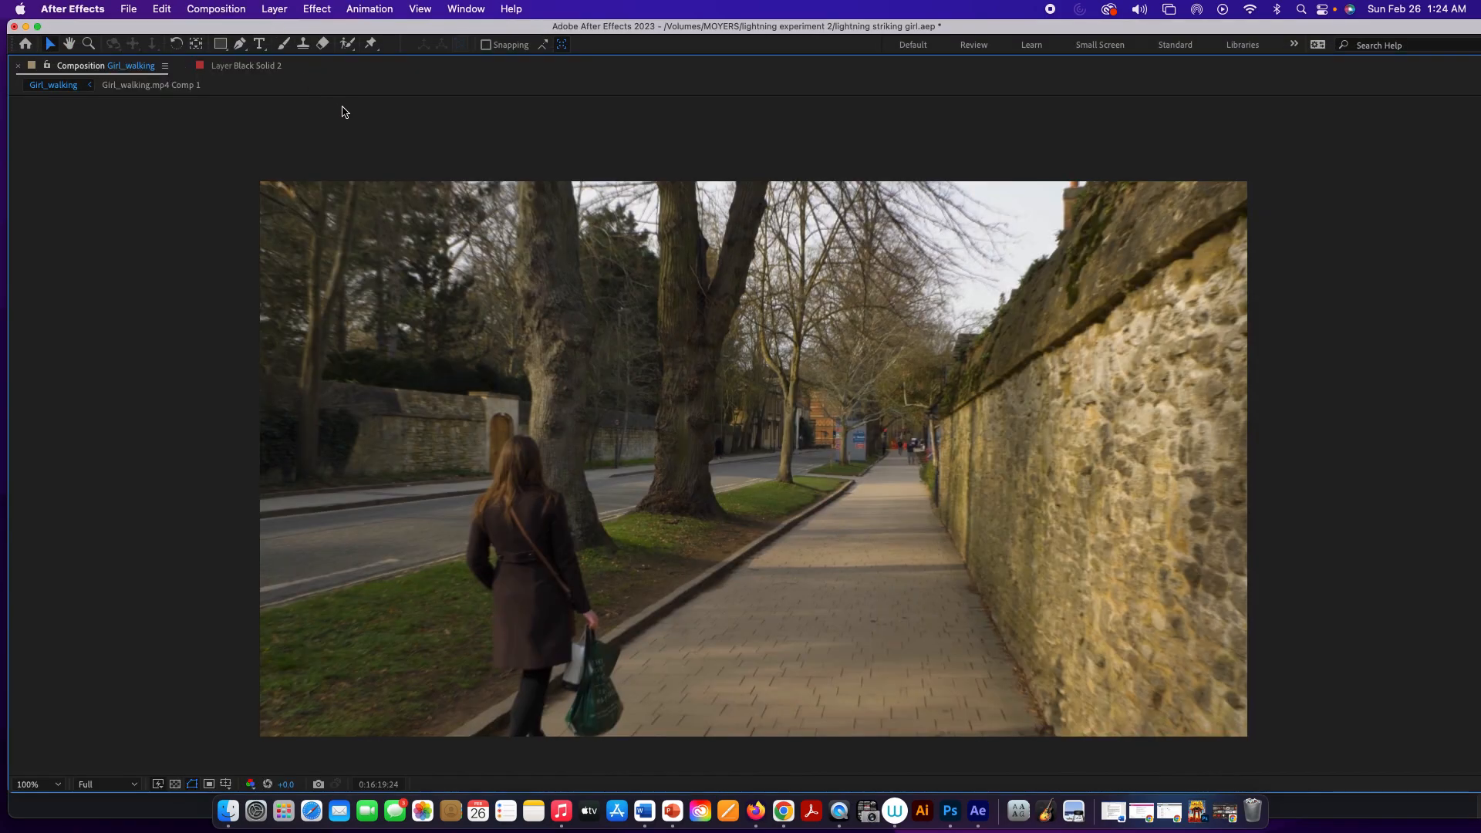
double_click(102, 66)
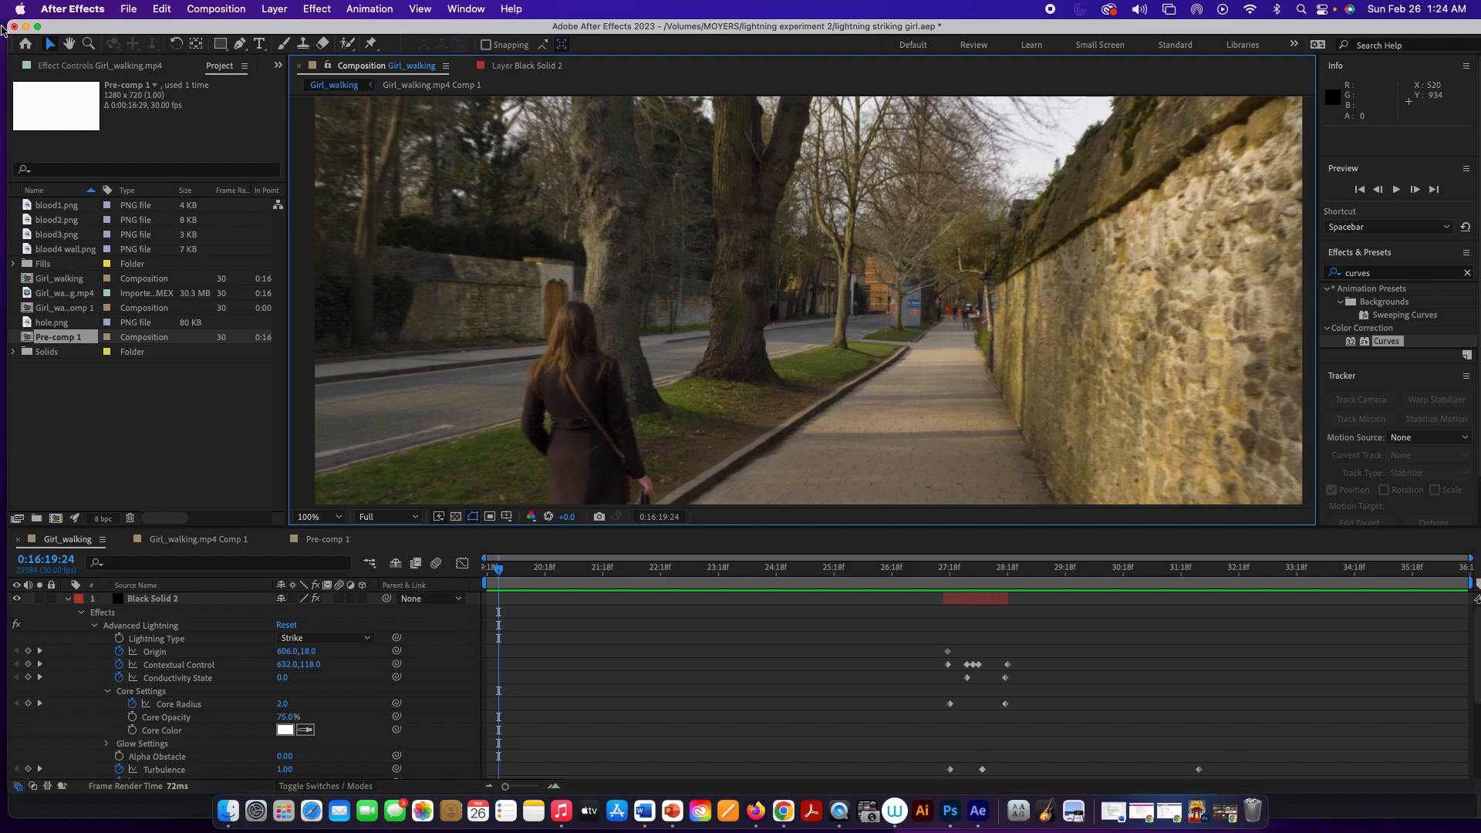
Minimize the After Effects and Firefox windows and close the lightning experiment 2 folder window
left_click(26, 27)
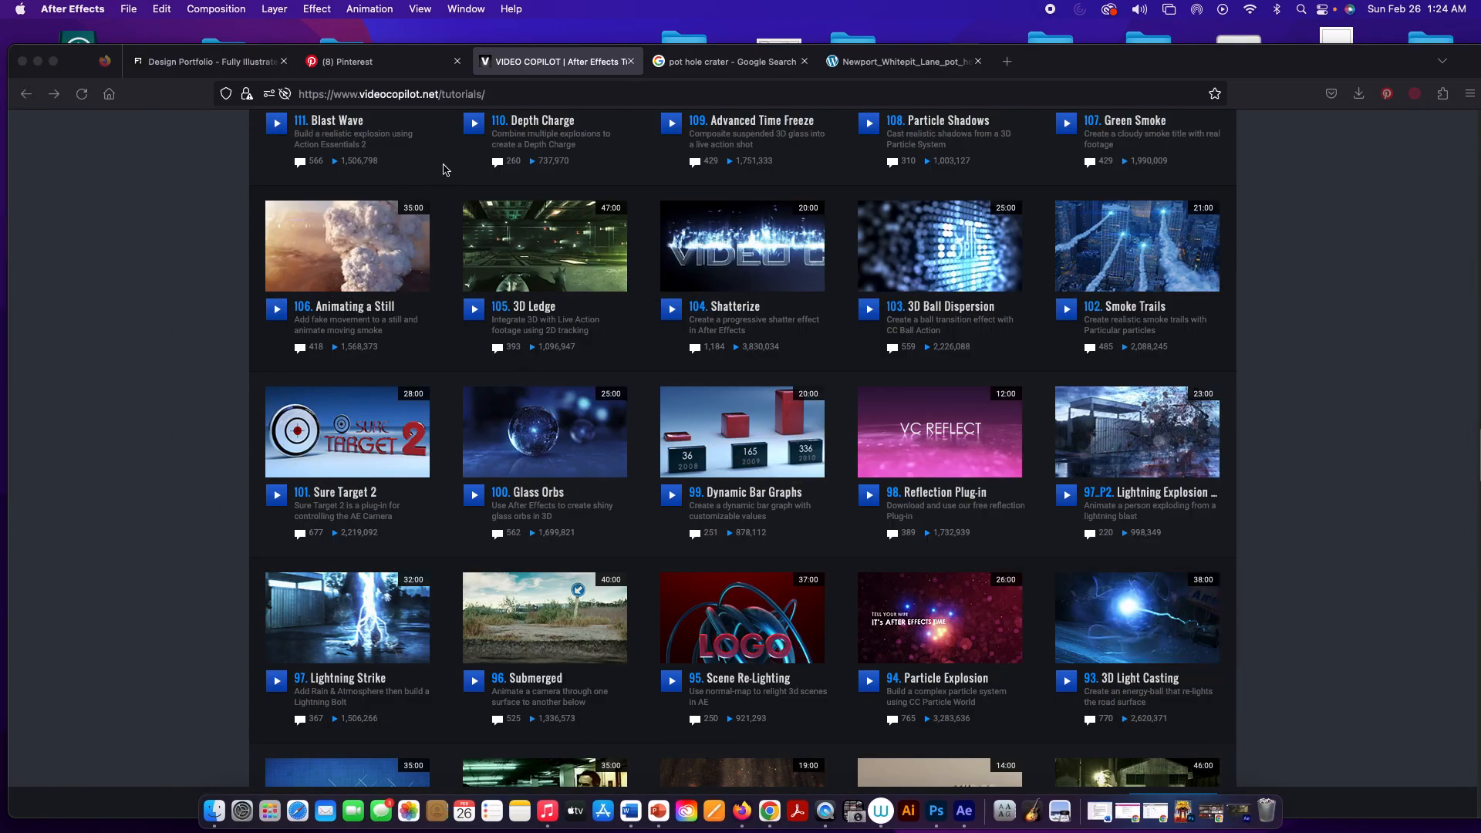
left_click(38, 62)
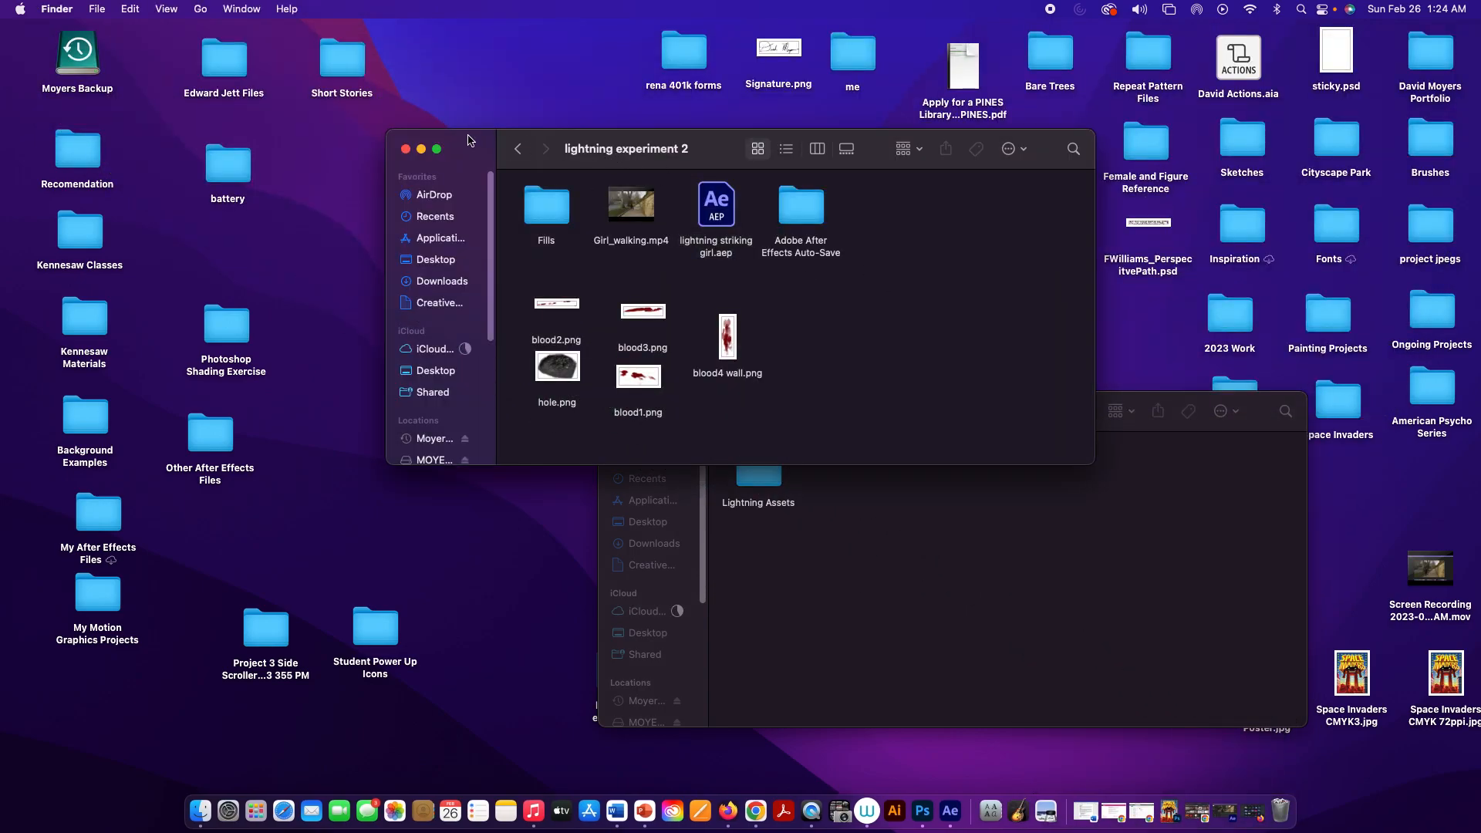
left_click(406, 149)
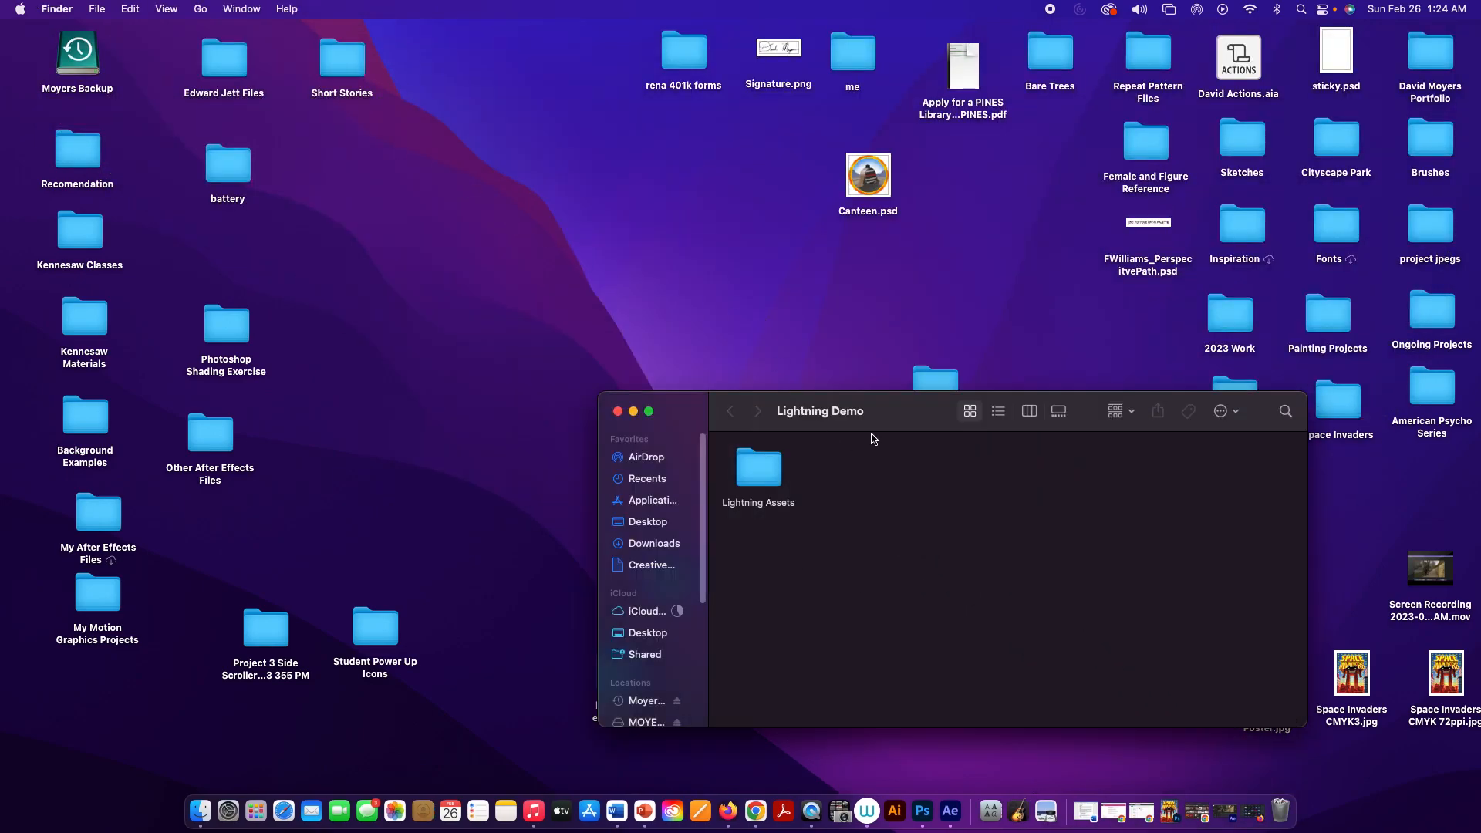
Open the Lightning Assets folder inside Lightning Demo, examine its files and preview hole.png
double_click(777, 467)
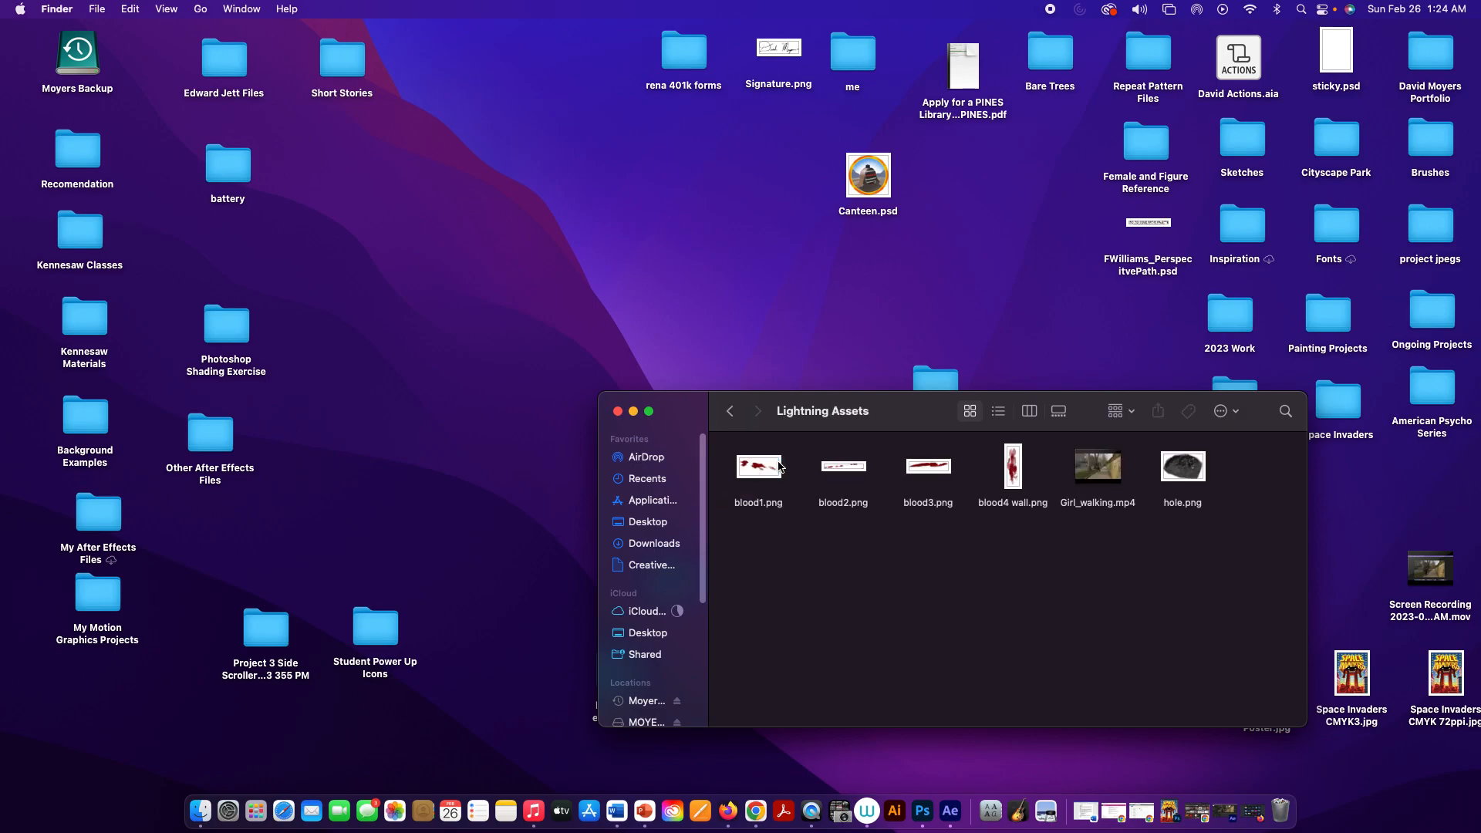
left_click(731, 415)
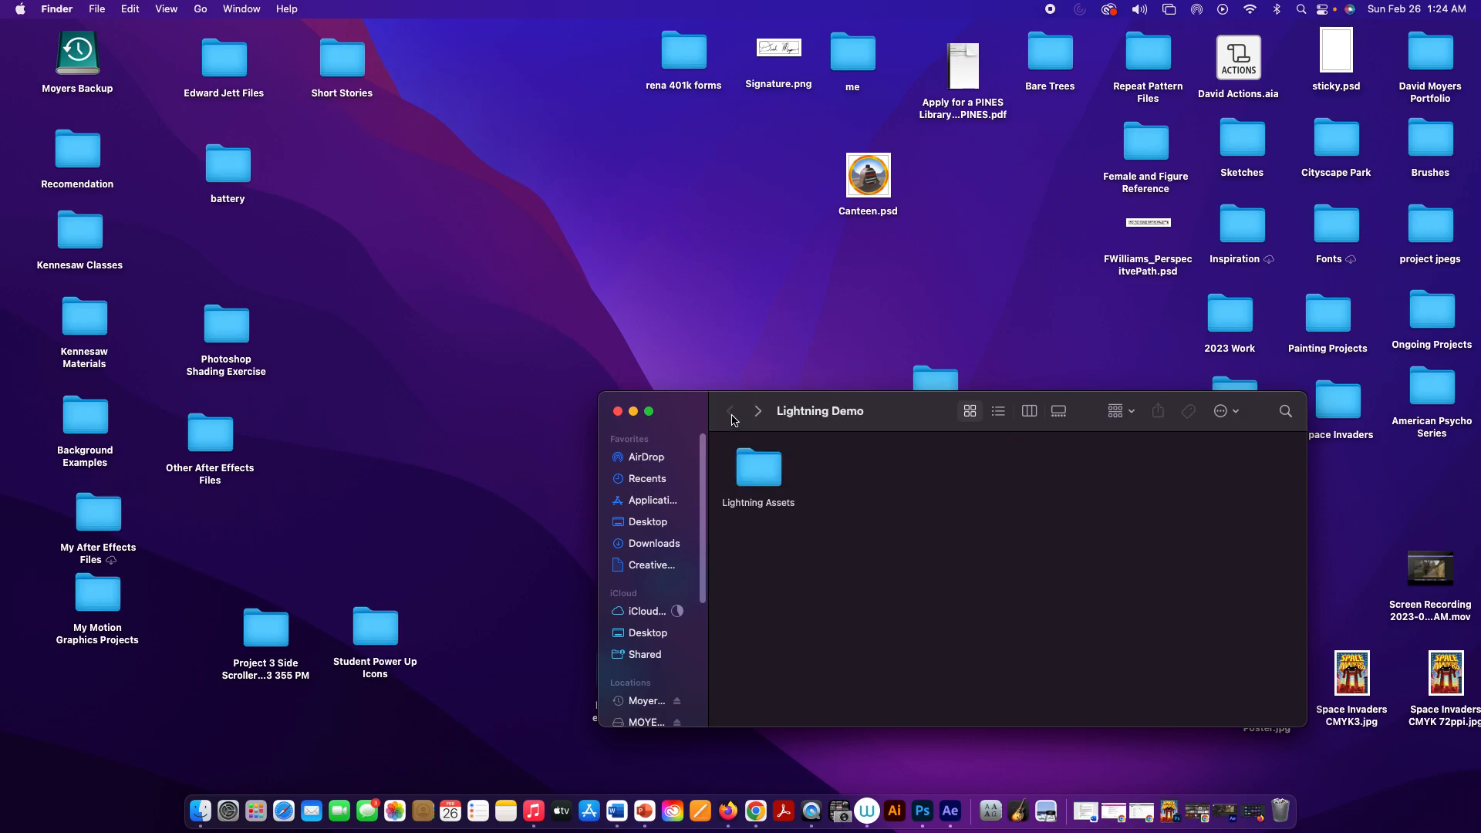
double_click(745, 458)
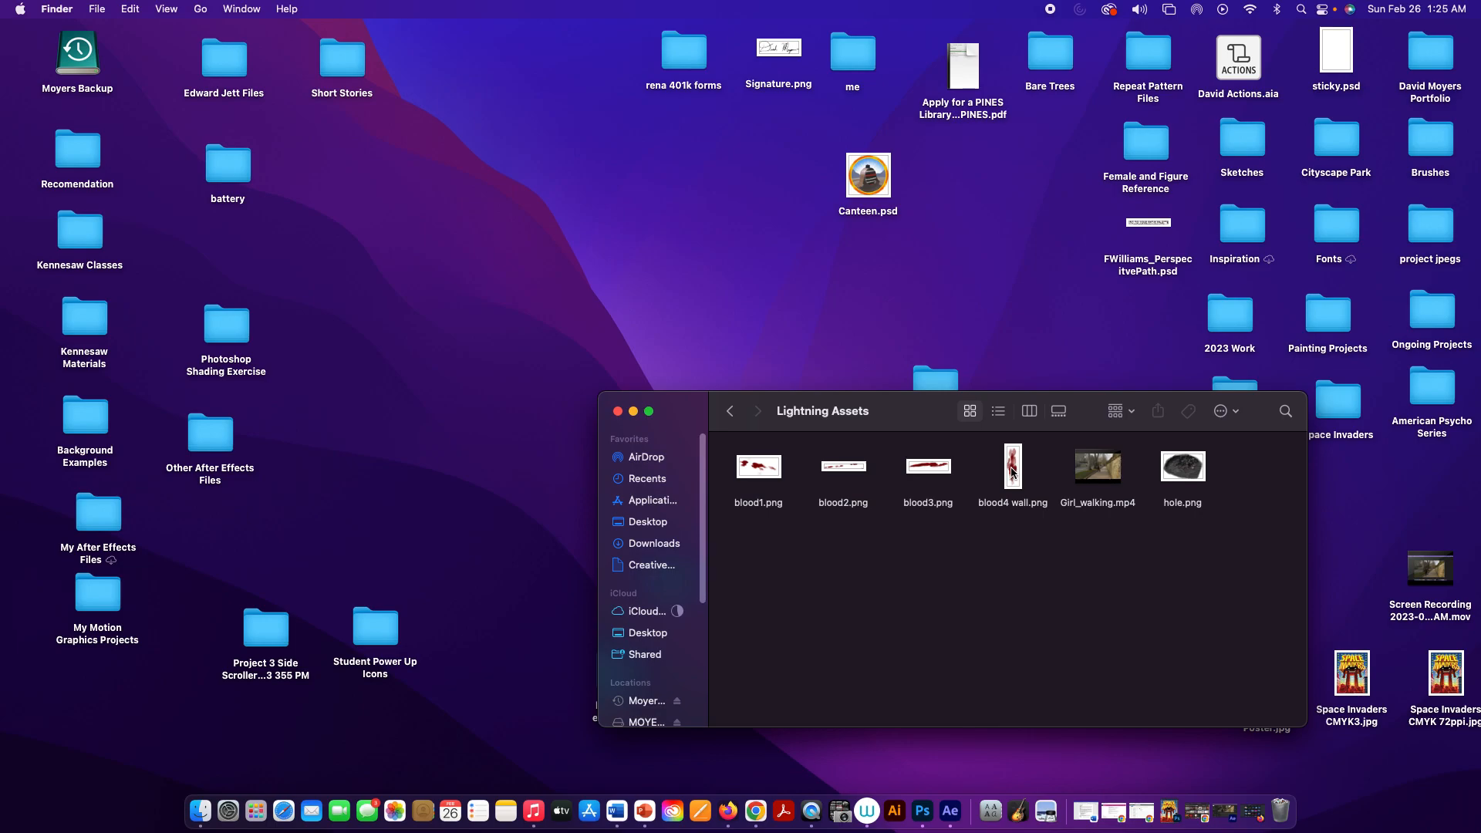
left_click(1198, 482)
key("space")
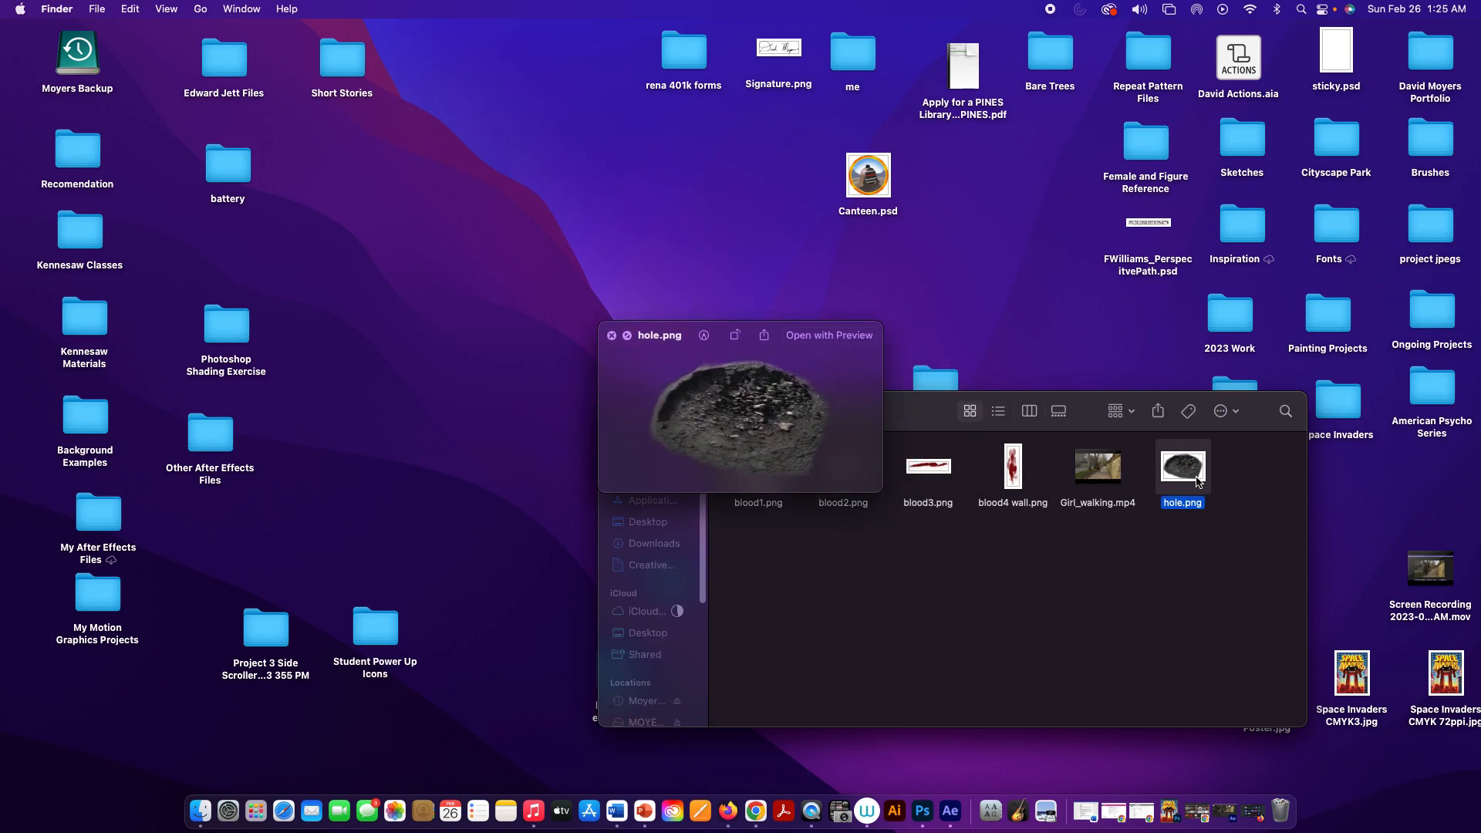
key("space")
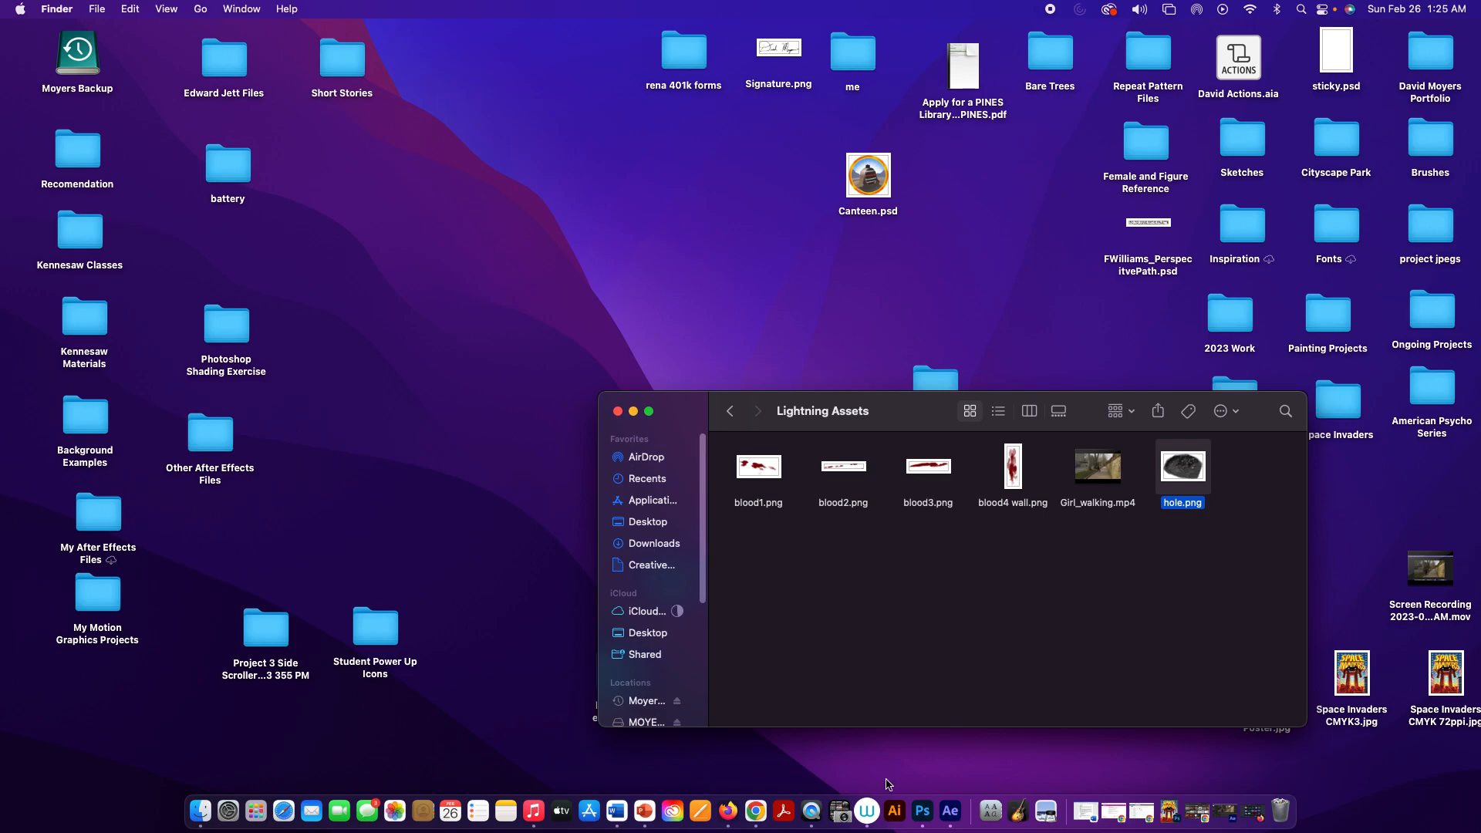
Switch to After Effects and start a new, empty project
left_click(950, 811)
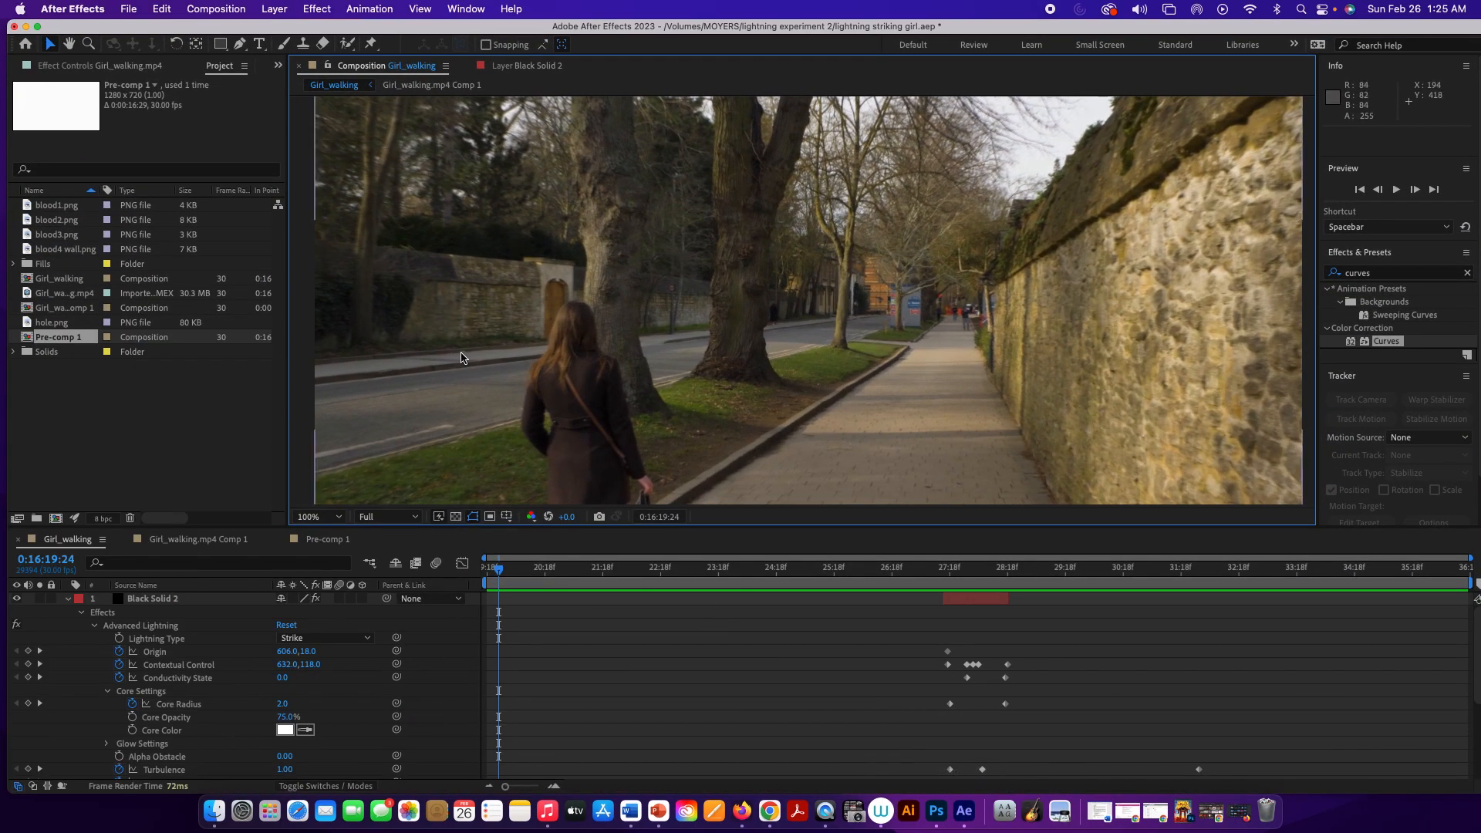
left_click(129, 9)
mouse_move(136, 31)
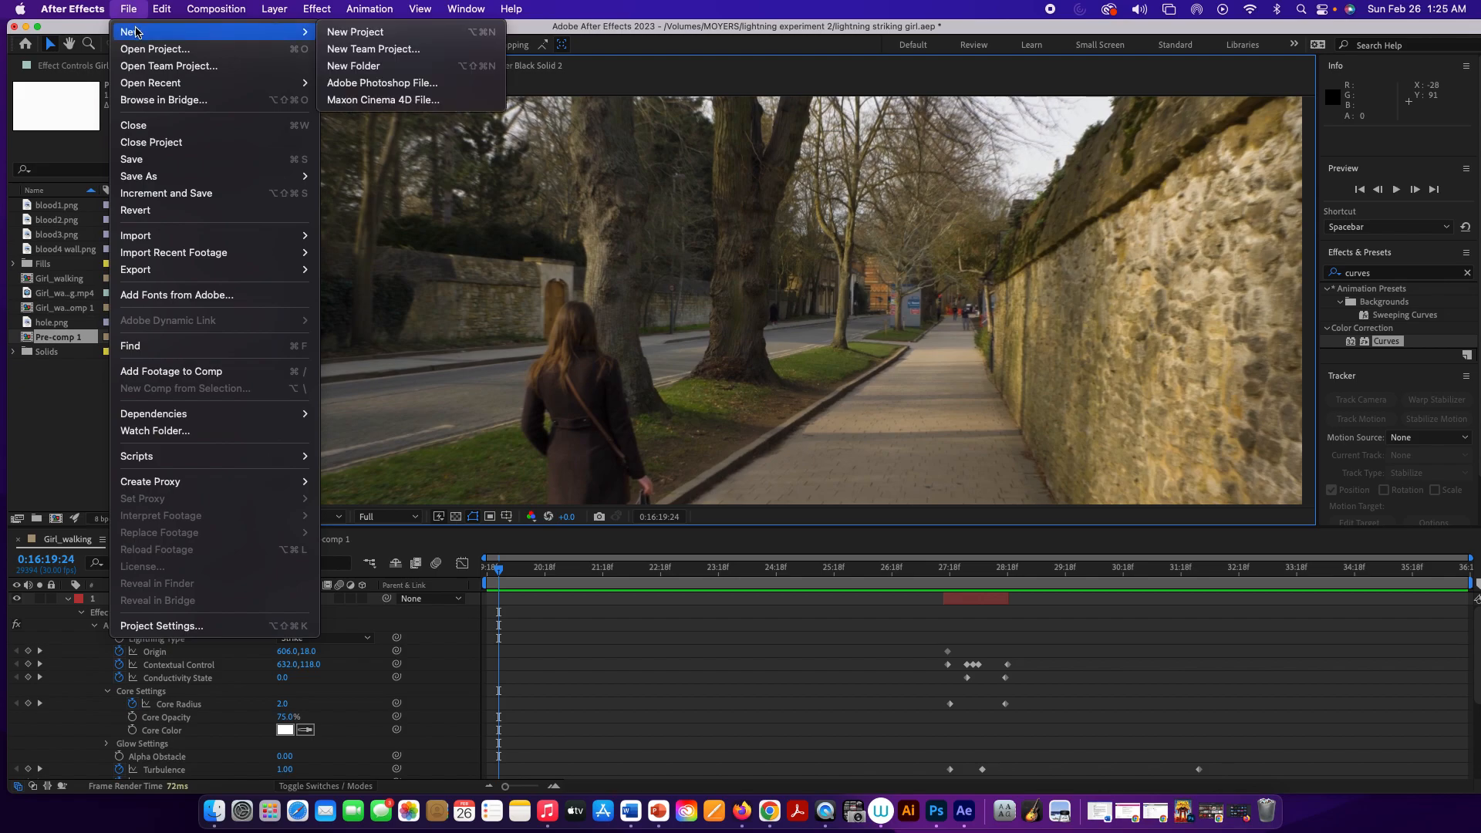
left_click(355, 32)
left_click(705, 436)
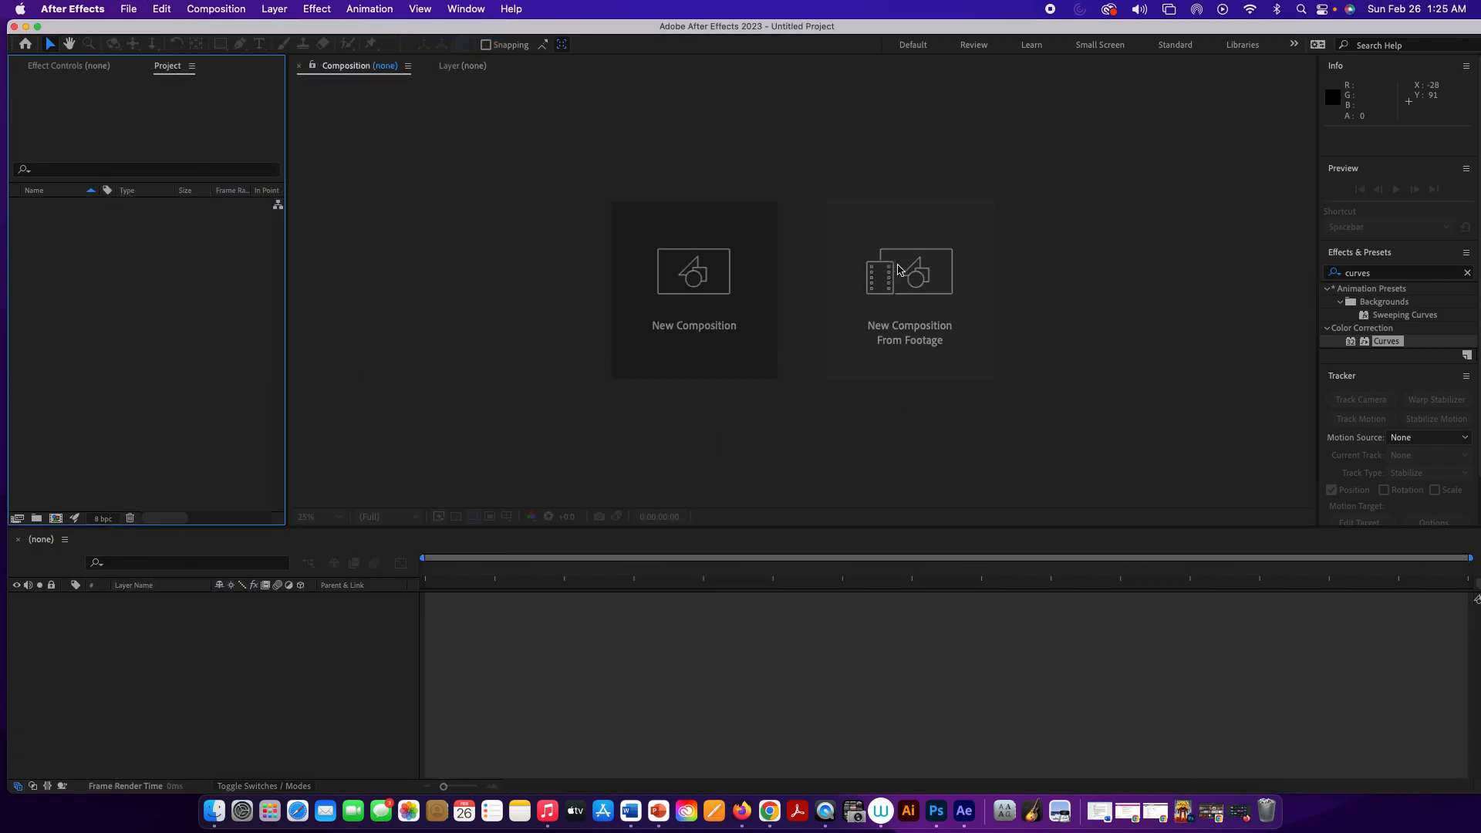
Create a new composition from the Girl_walking.mp4 footage in the Lightning Assets folder and select its layer
left_click(897, 270)
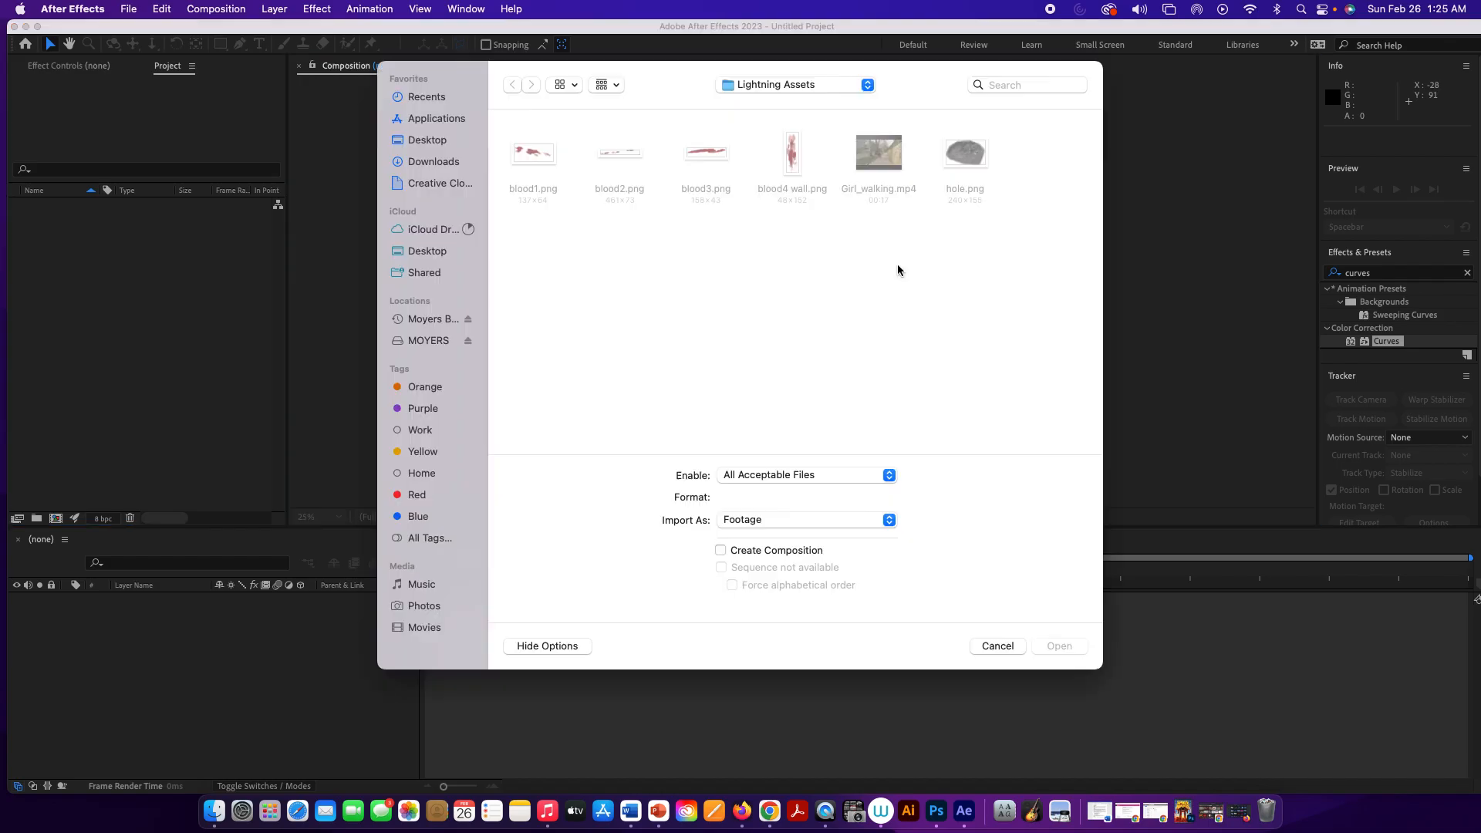
left_click(800, 85)
left_click(801, 86)
double_click(877, 151)
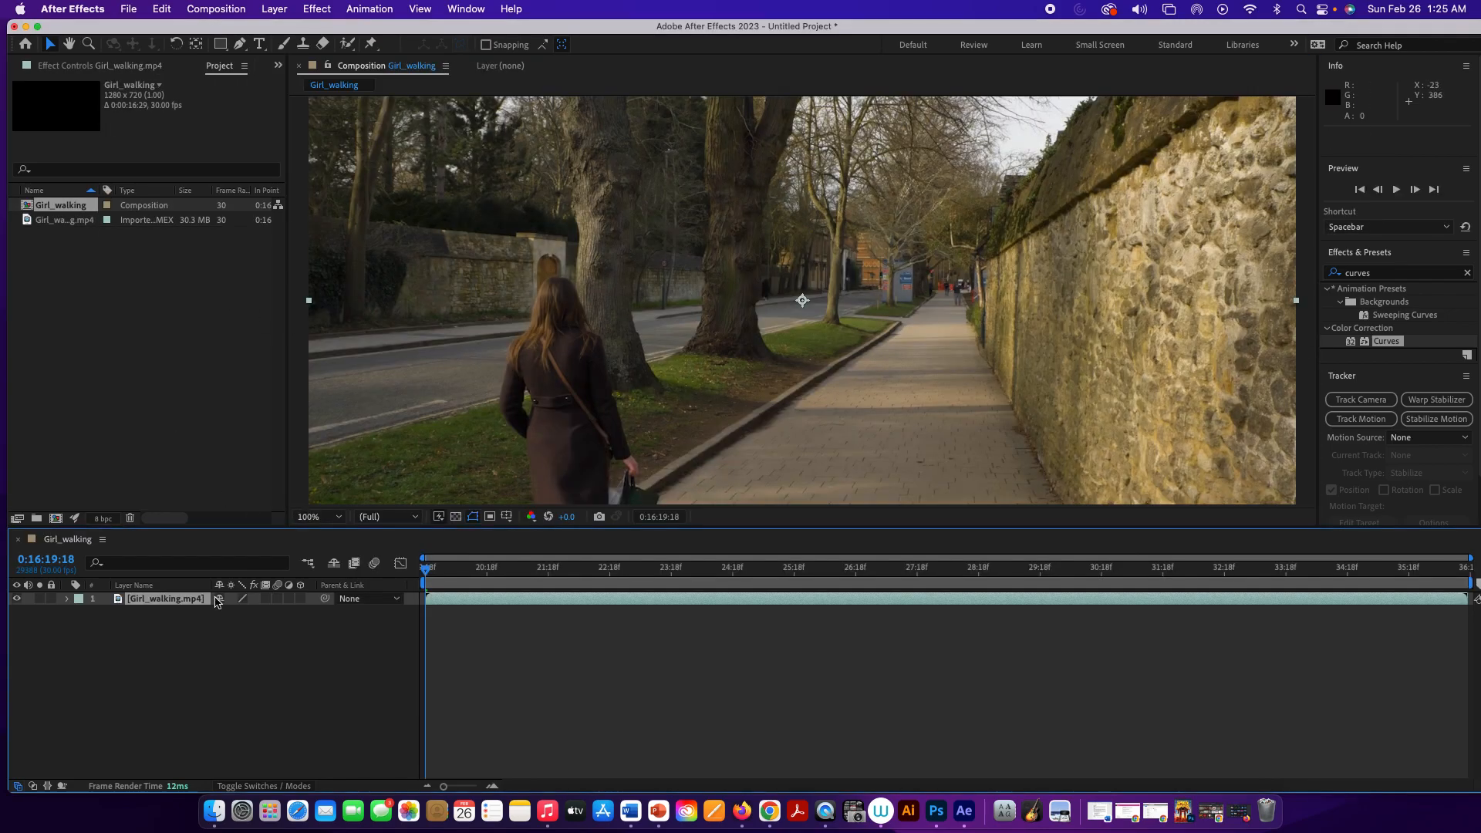
left_click(186, 603)
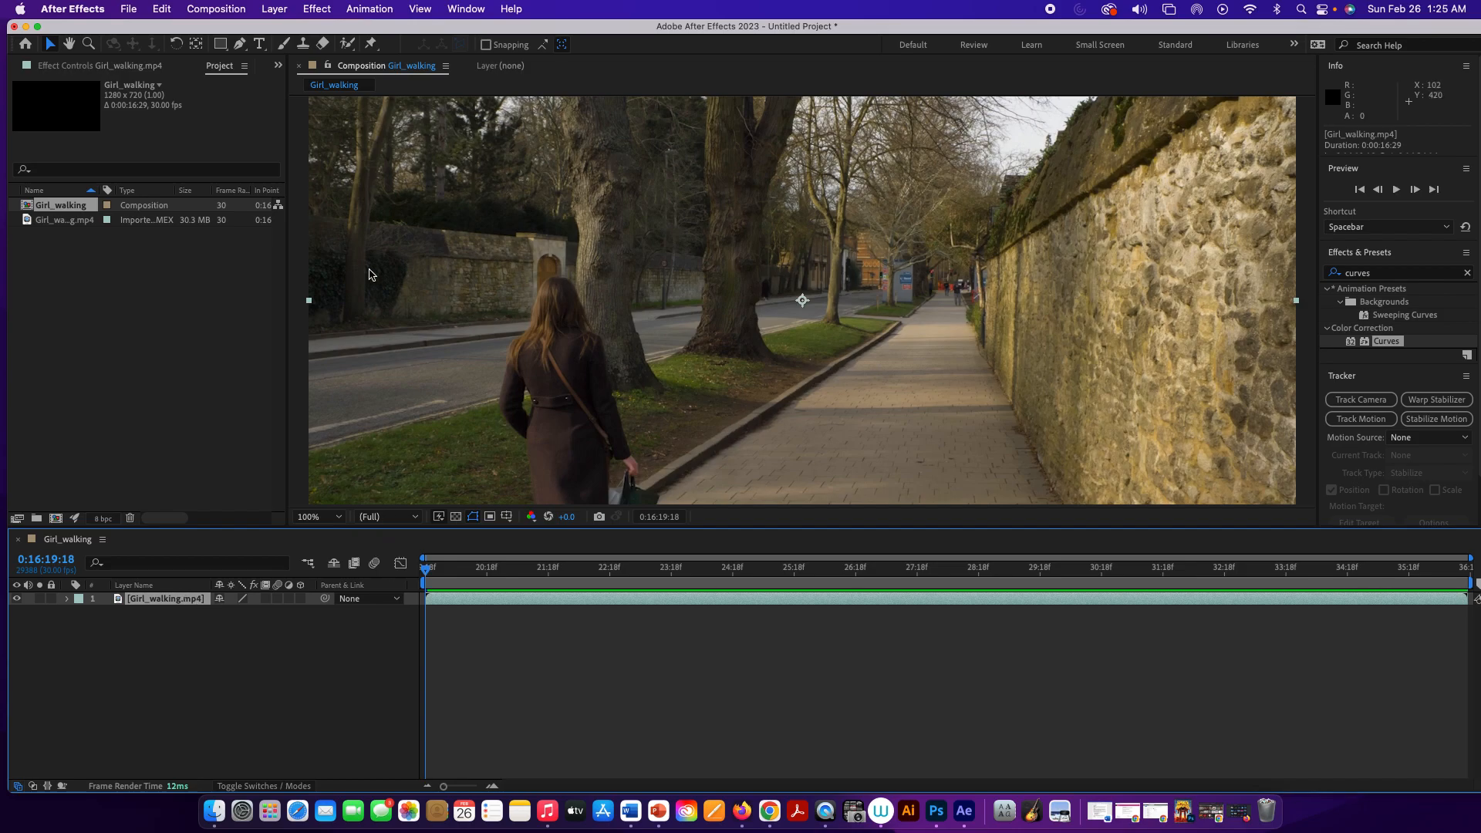
Begin saving the project as a new file and name it Lightning Exercise
left_click(131, 9)
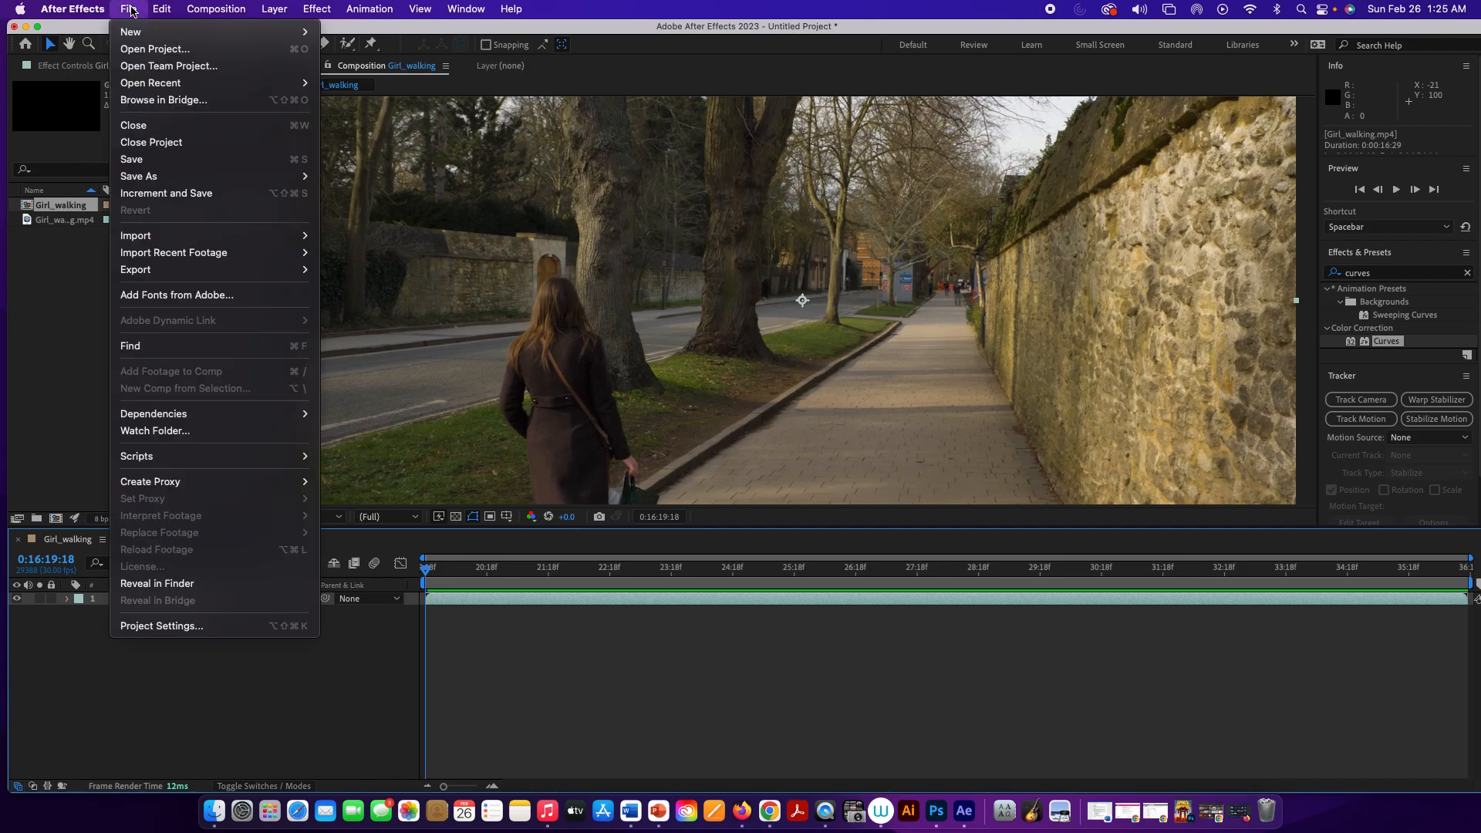
mouse_move(205, 176)
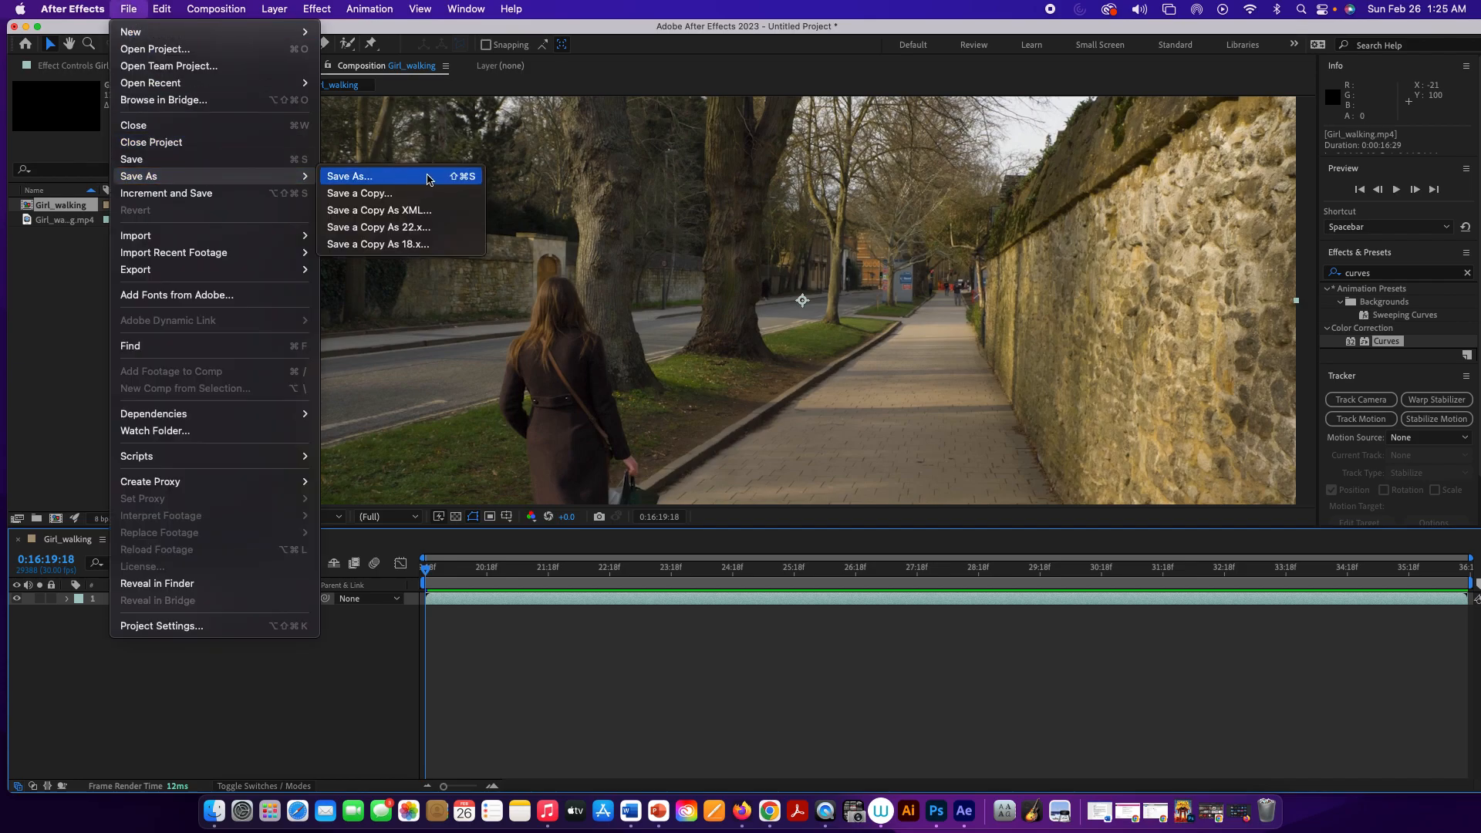
left_click(429, 177)
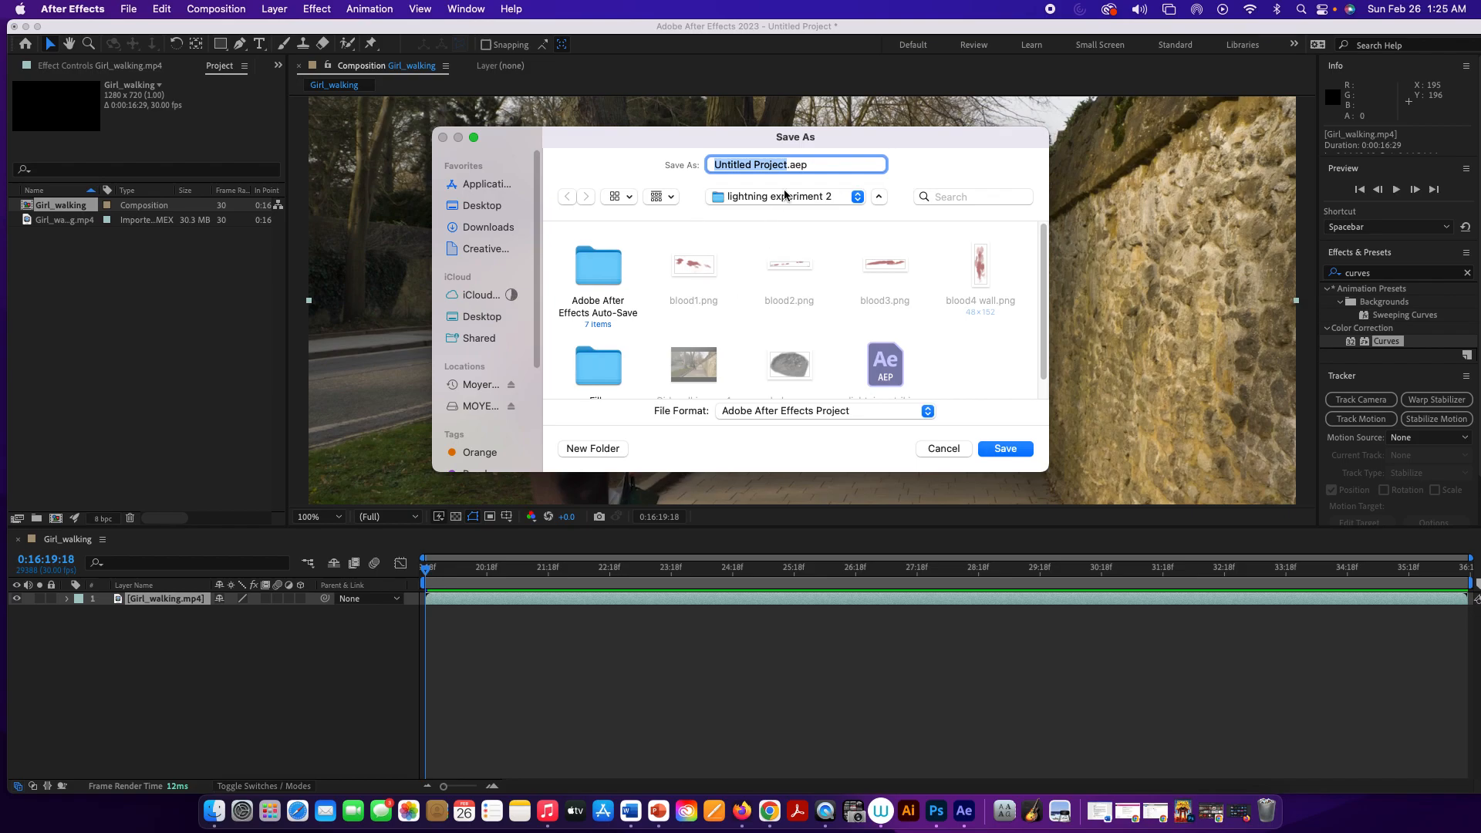
left_click(783, 166)
left_click_drag(786, 166, 698, 156)
type("L")
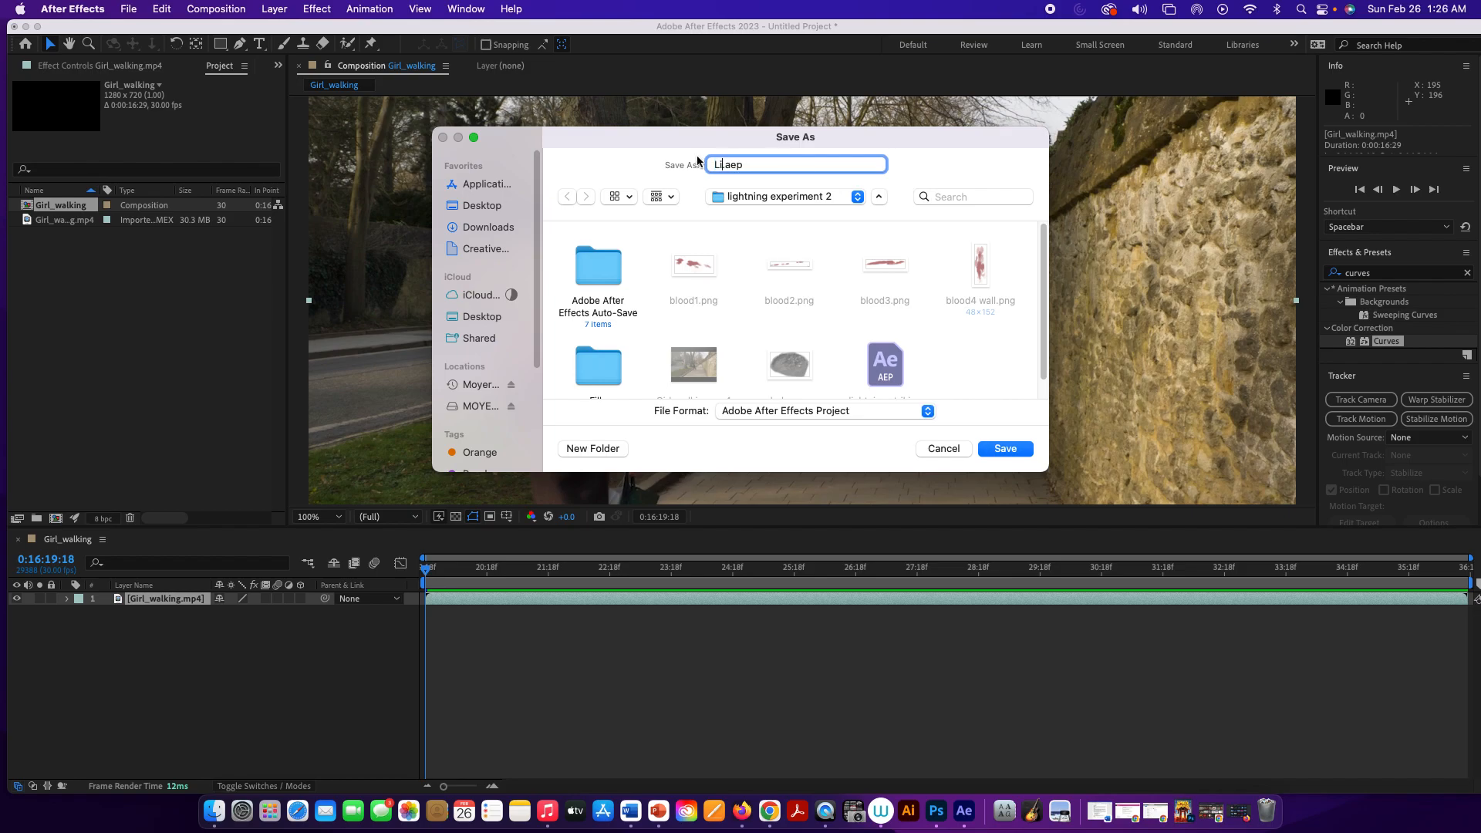
type("ightning Exercise")
Choose the Lightning Demo folder on the Desktop as the location and save the project there
left_click(762, 198)
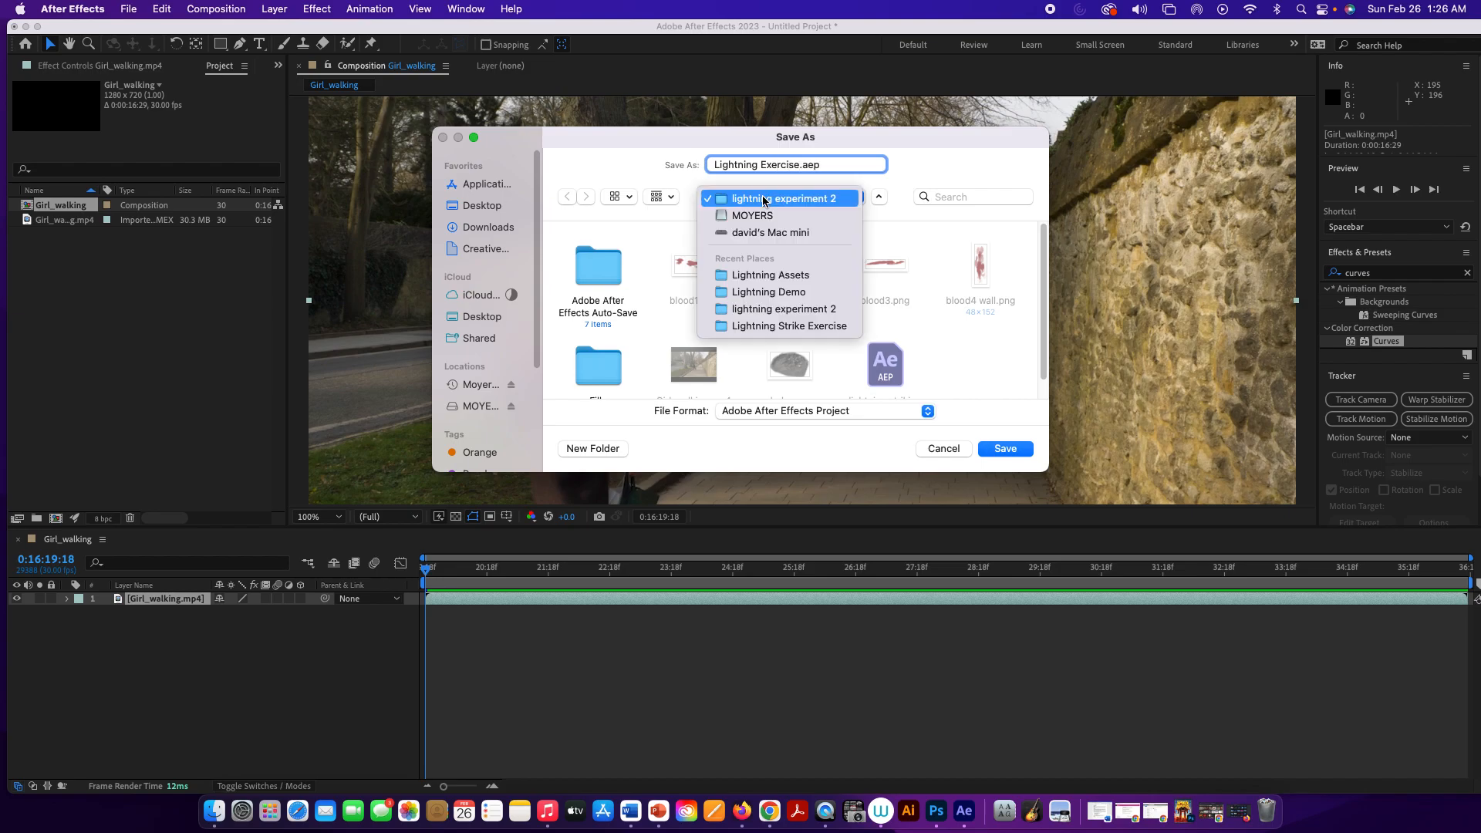
left_click(764, 199)
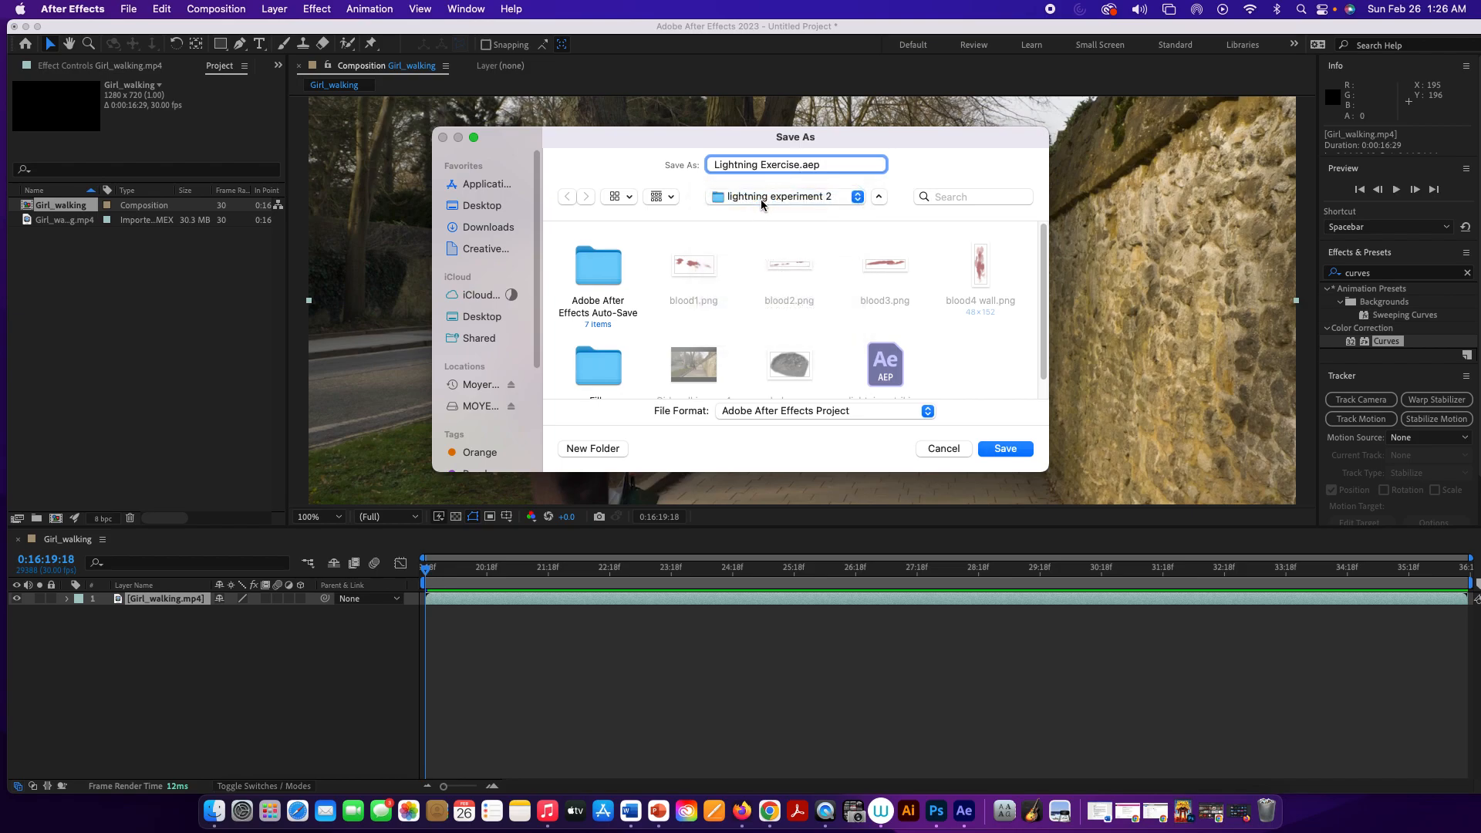
left_click(486, 205)
scroll(805, 266, "down", 5)
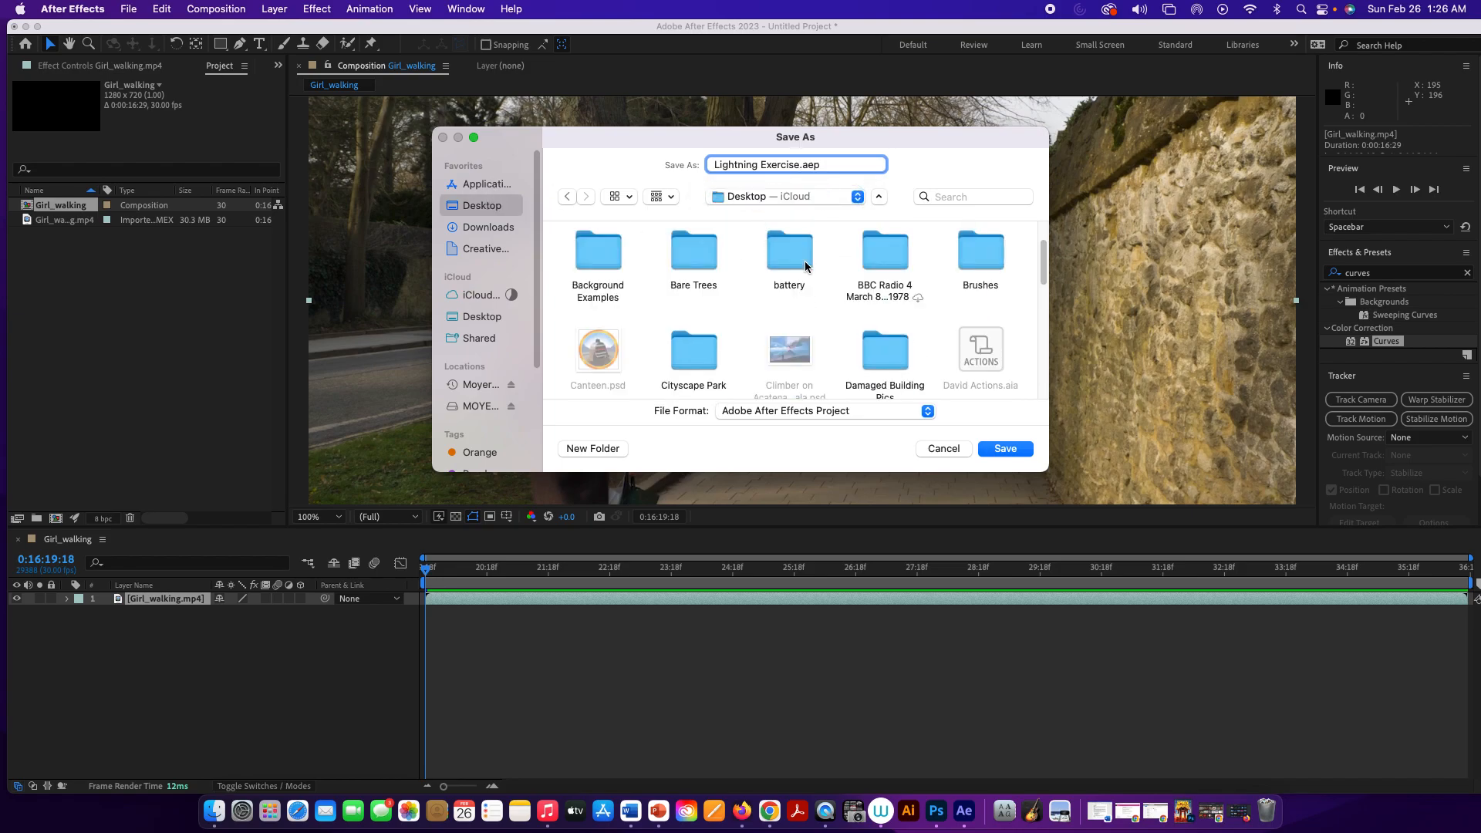
scroll(805, 267, "down", 3)
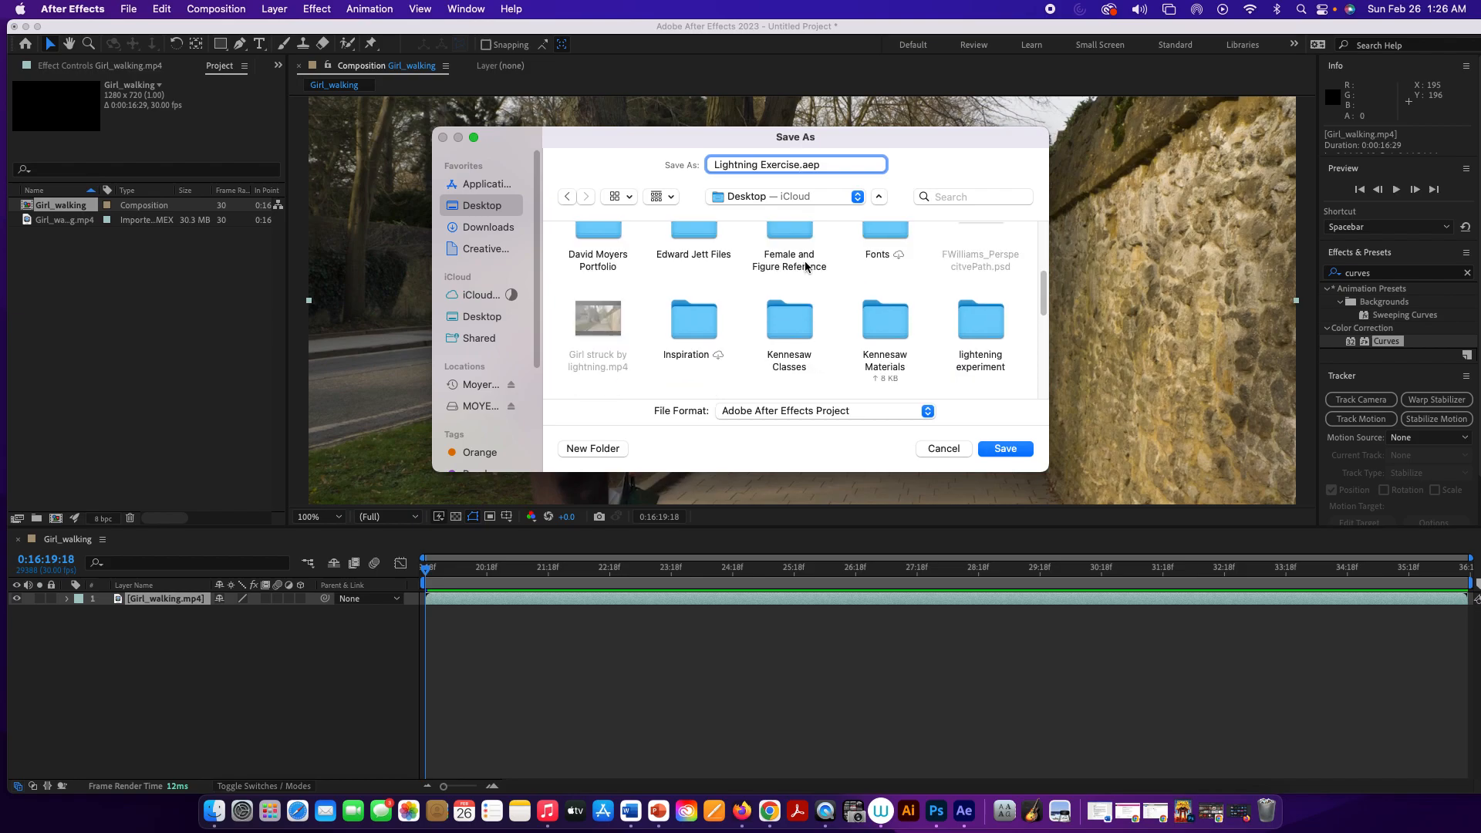
scroll(804, 261, "down", 3)
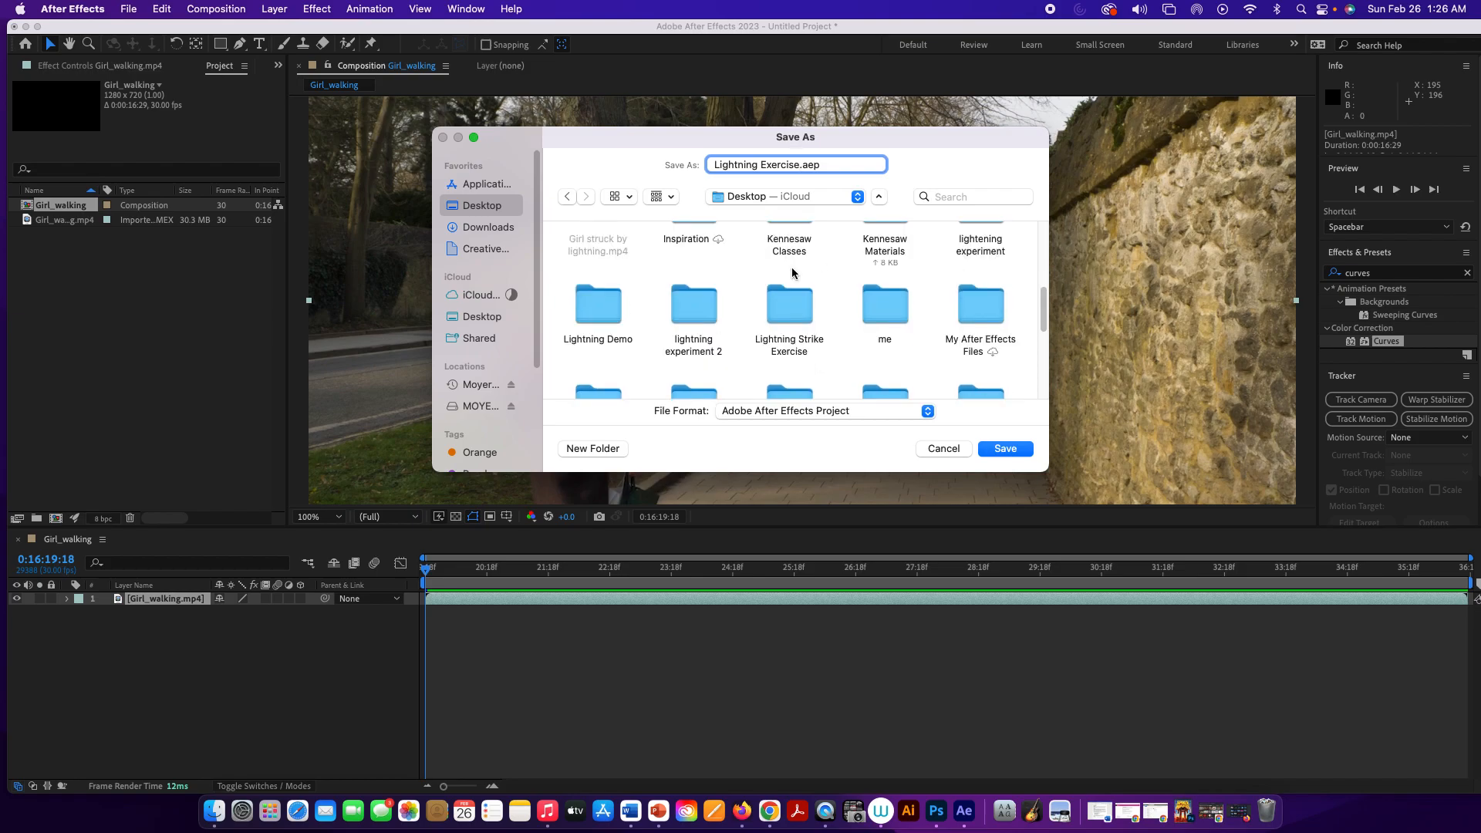
double_click(597, 313)
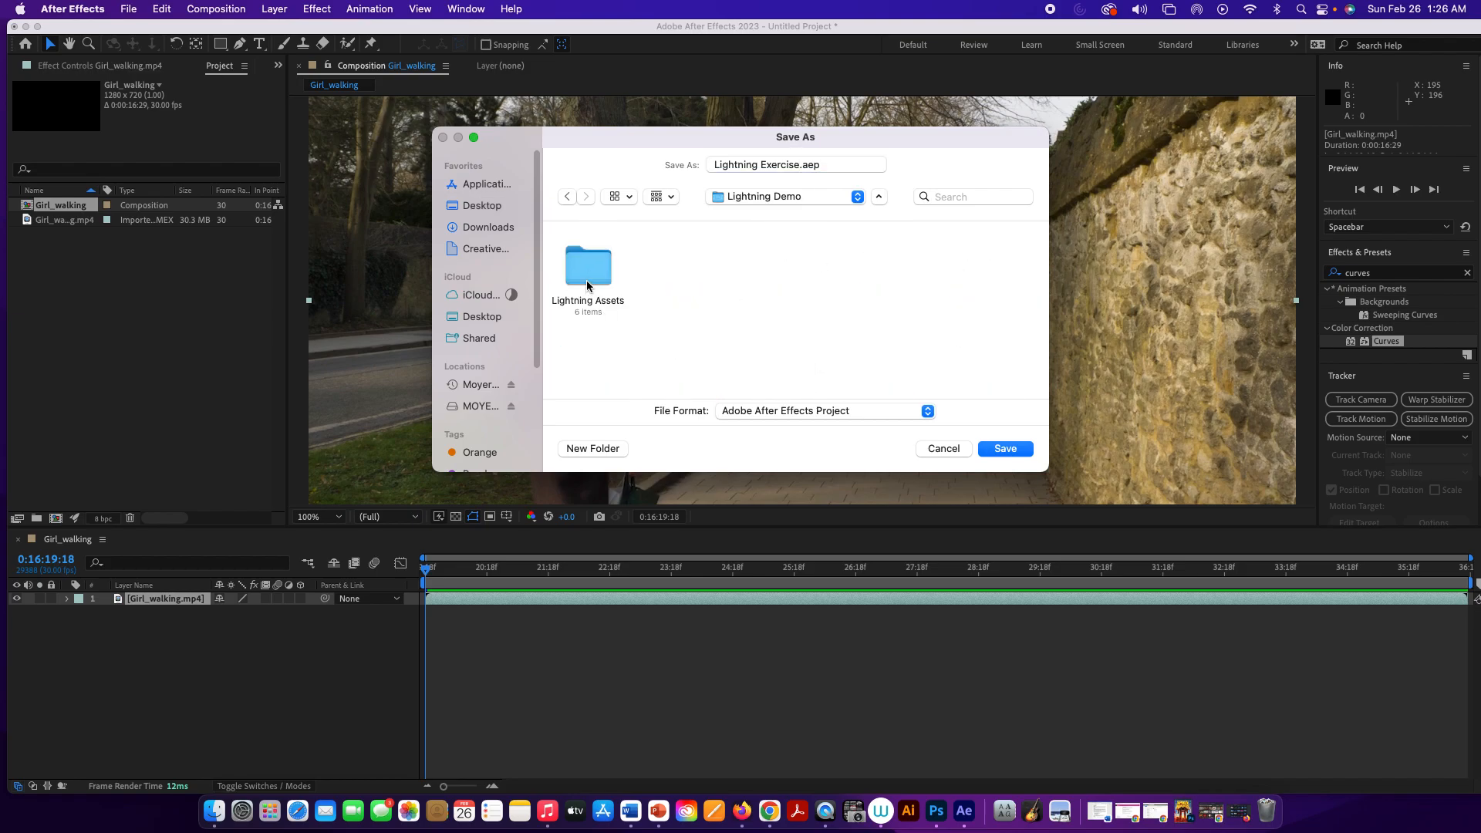
left_click(997, 450)
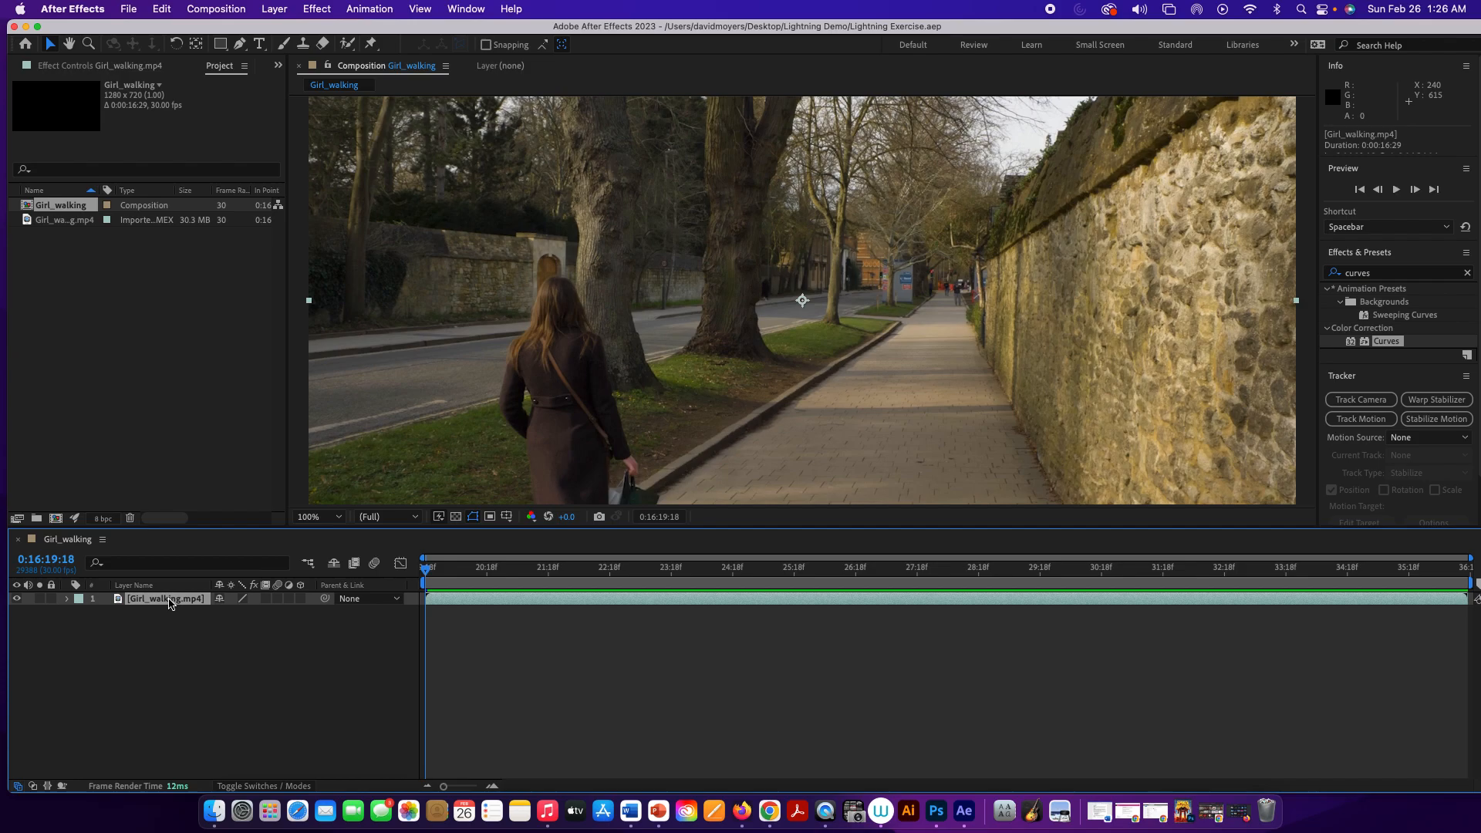
Duplicate the Girl_walking.mp4 layer and pre-compose the upper copy as Girl_walking.mp4 Comp 1, moving all attributes into the new composition
key("super+d")
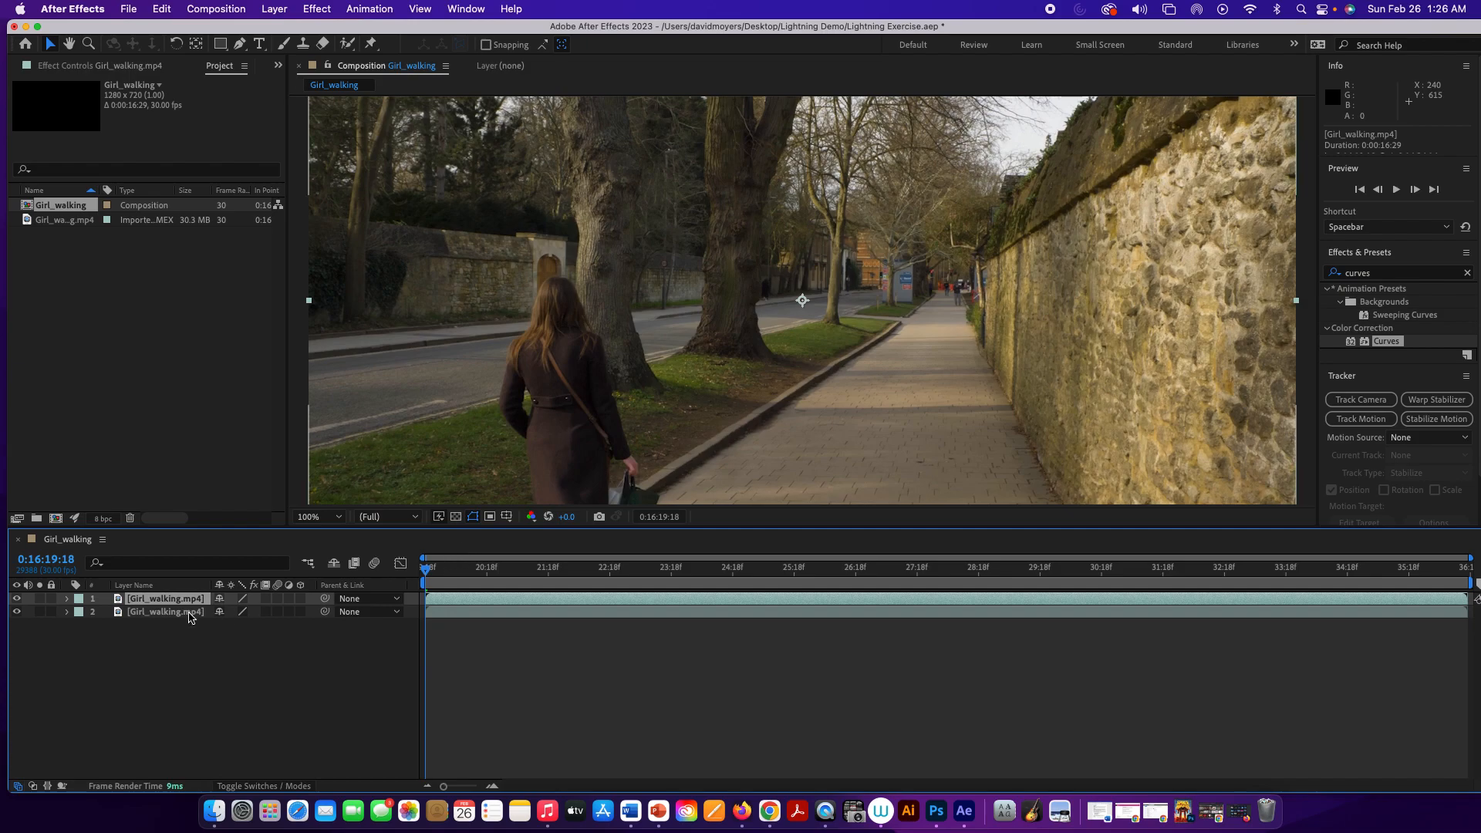
right_click(189, 604)
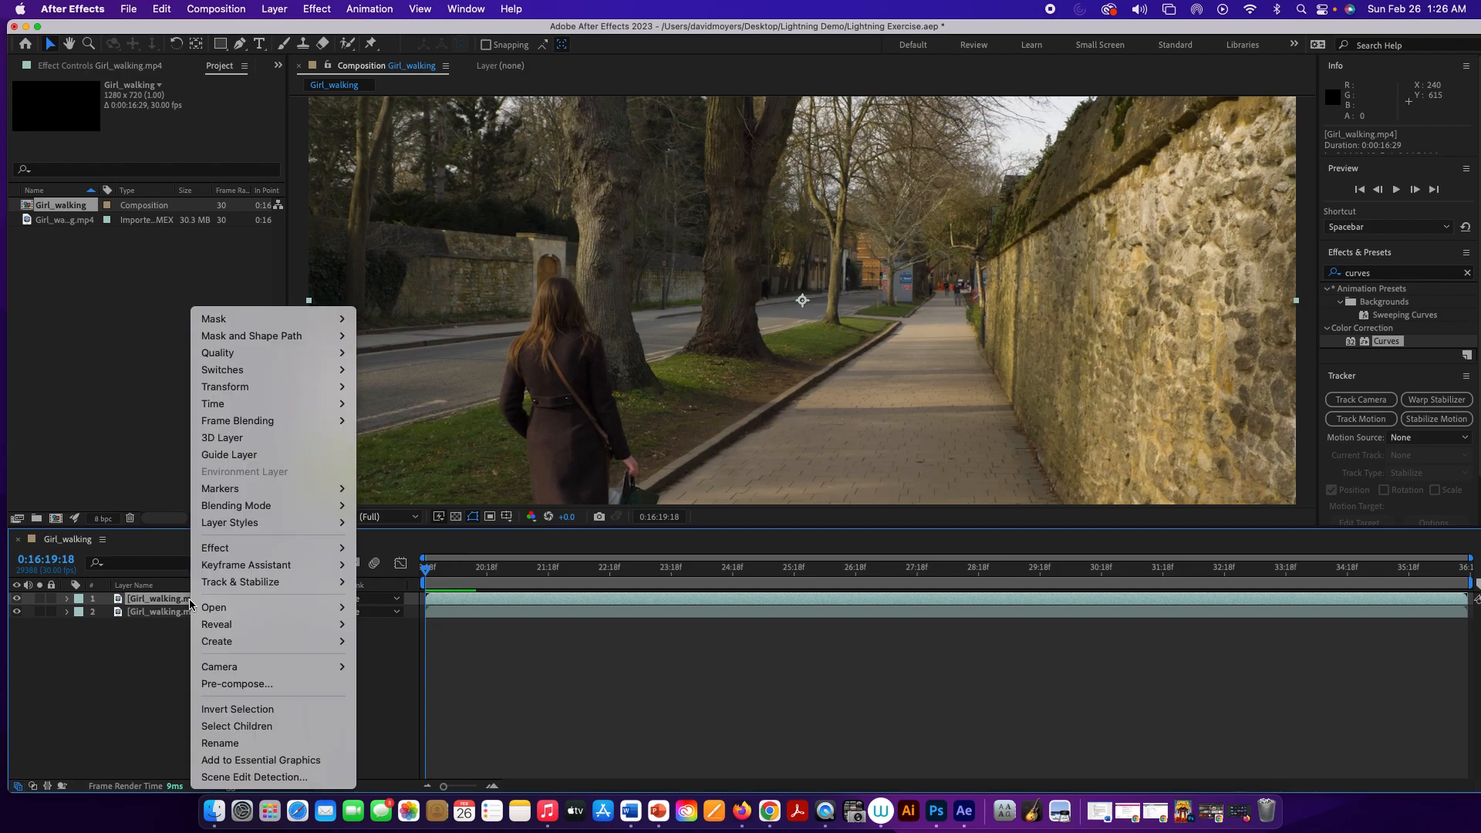
left_click(248, 684)
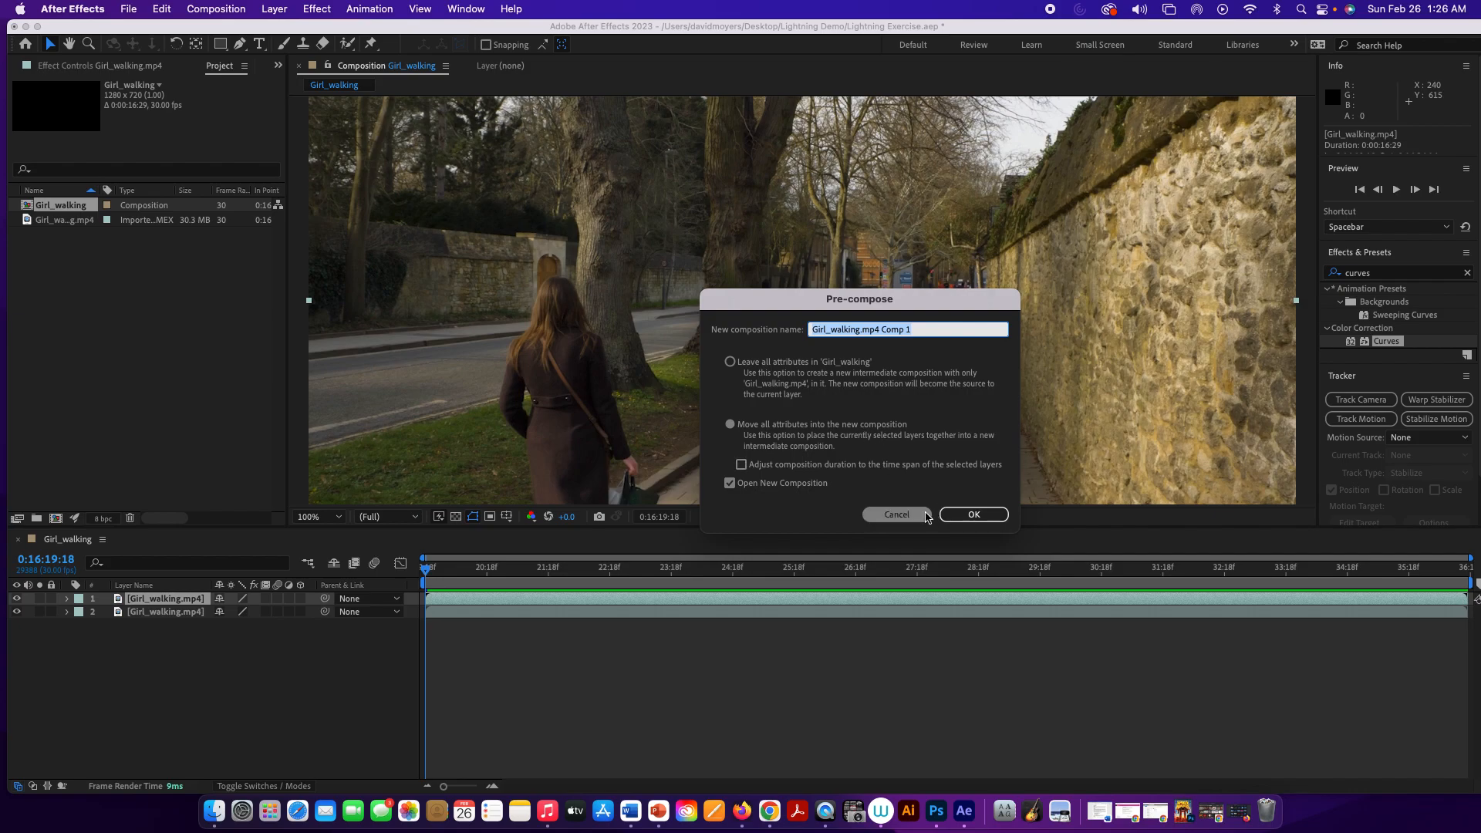
left_click(972, 514)
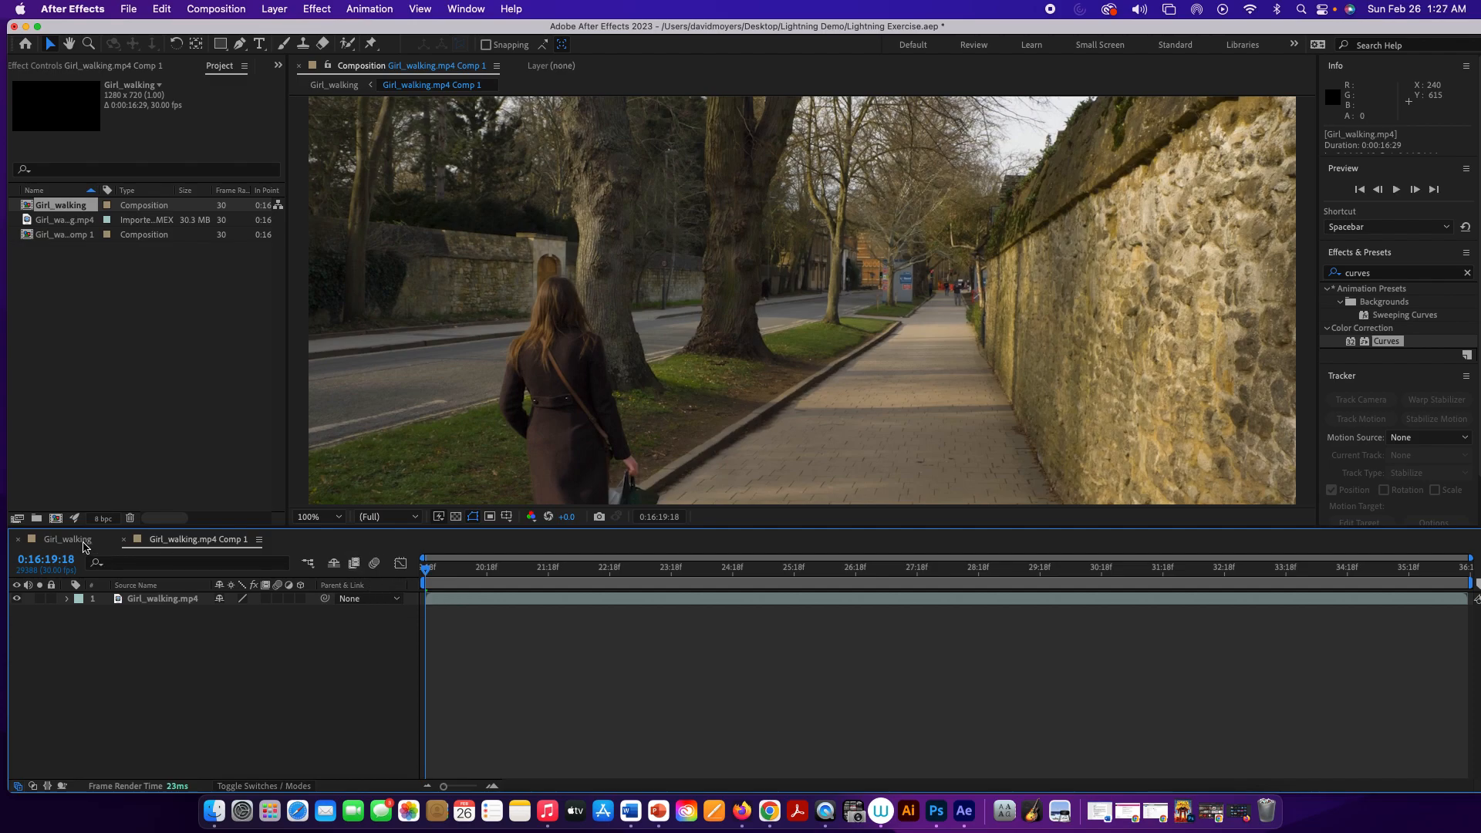
Set the work area of Girl_walking.mp4 Comp 1 to start at 0:16:27:11 and trim the comp to it
left_click_drag(426, 568, 960, 613)
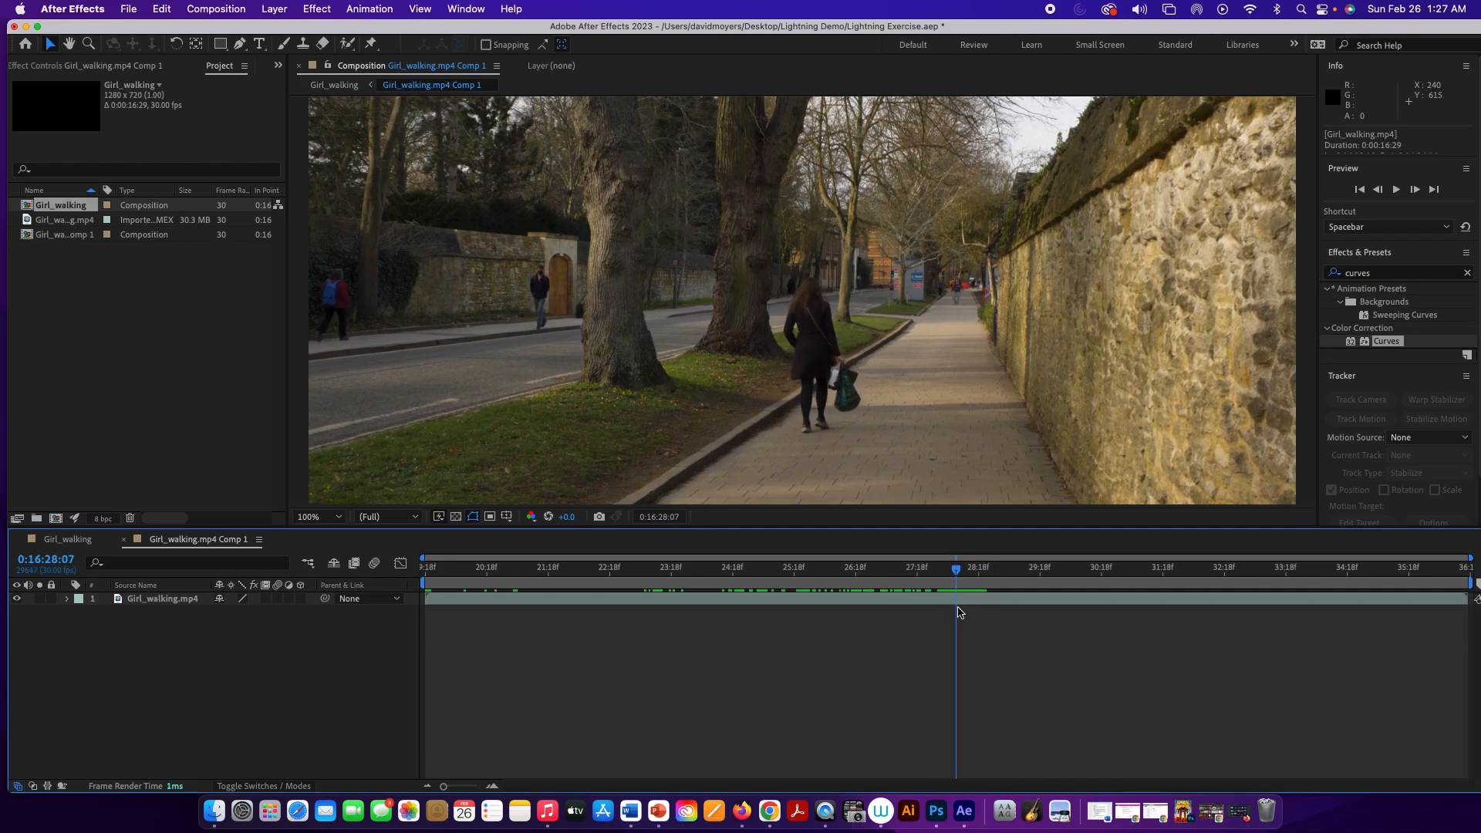
mouse_move(961, 611)
left_mouse_down()
mouse_move(1001, 614)
mouse_move(950, 621)
left_mouse_up()
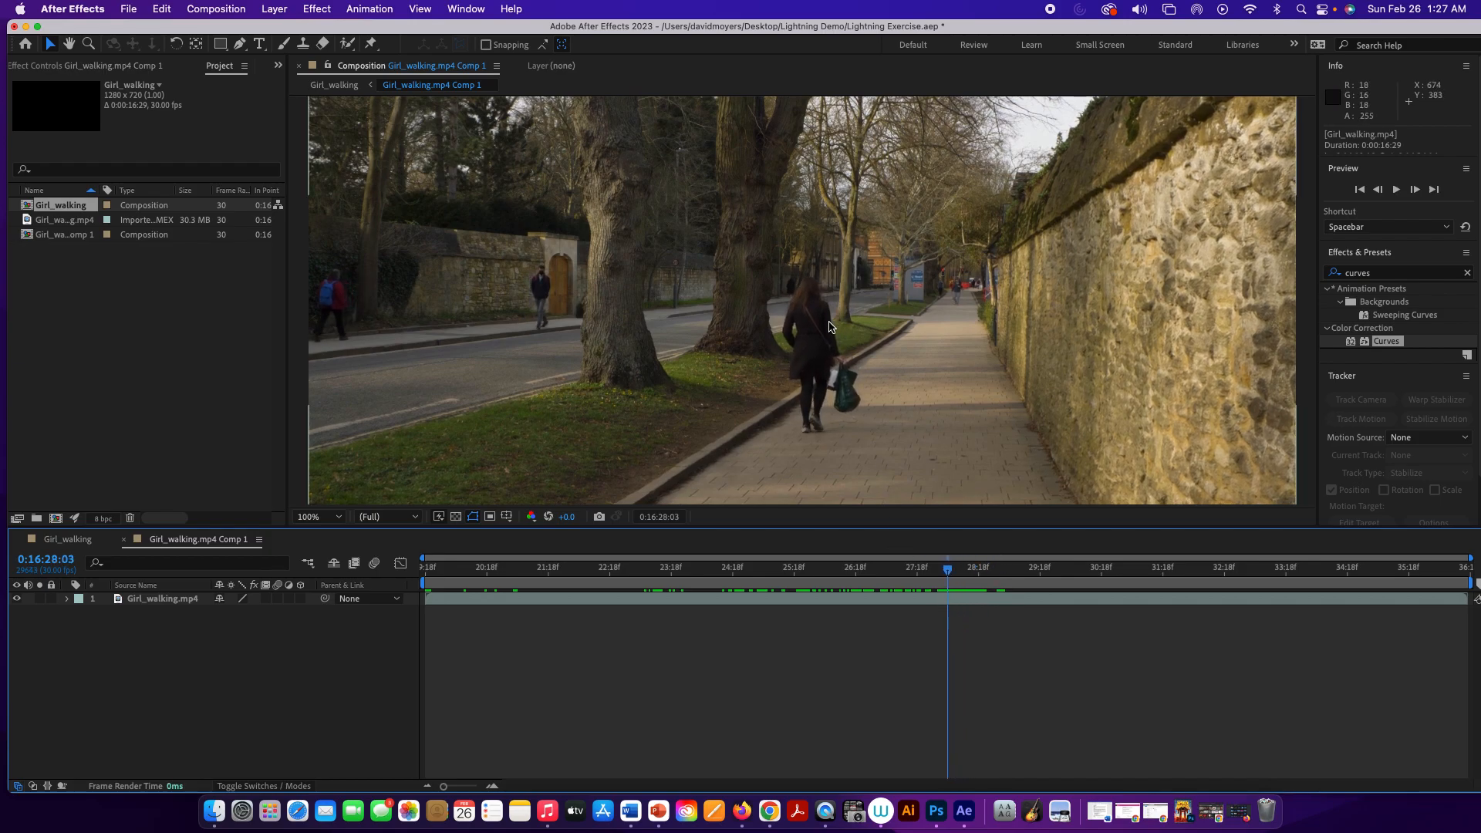
key("comma")
key("comma")
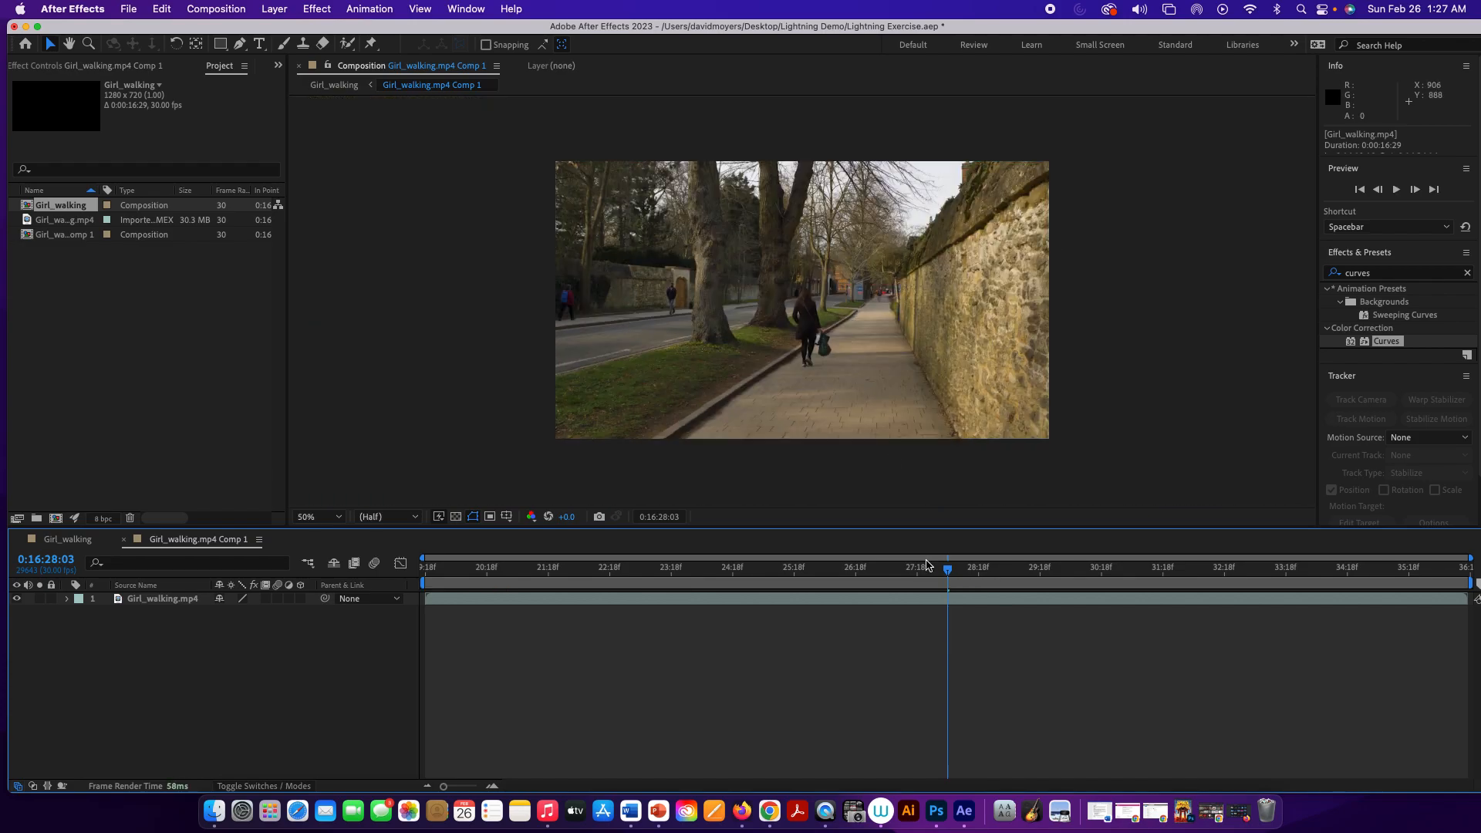
left_click_drag(942, 571, 735, 568)
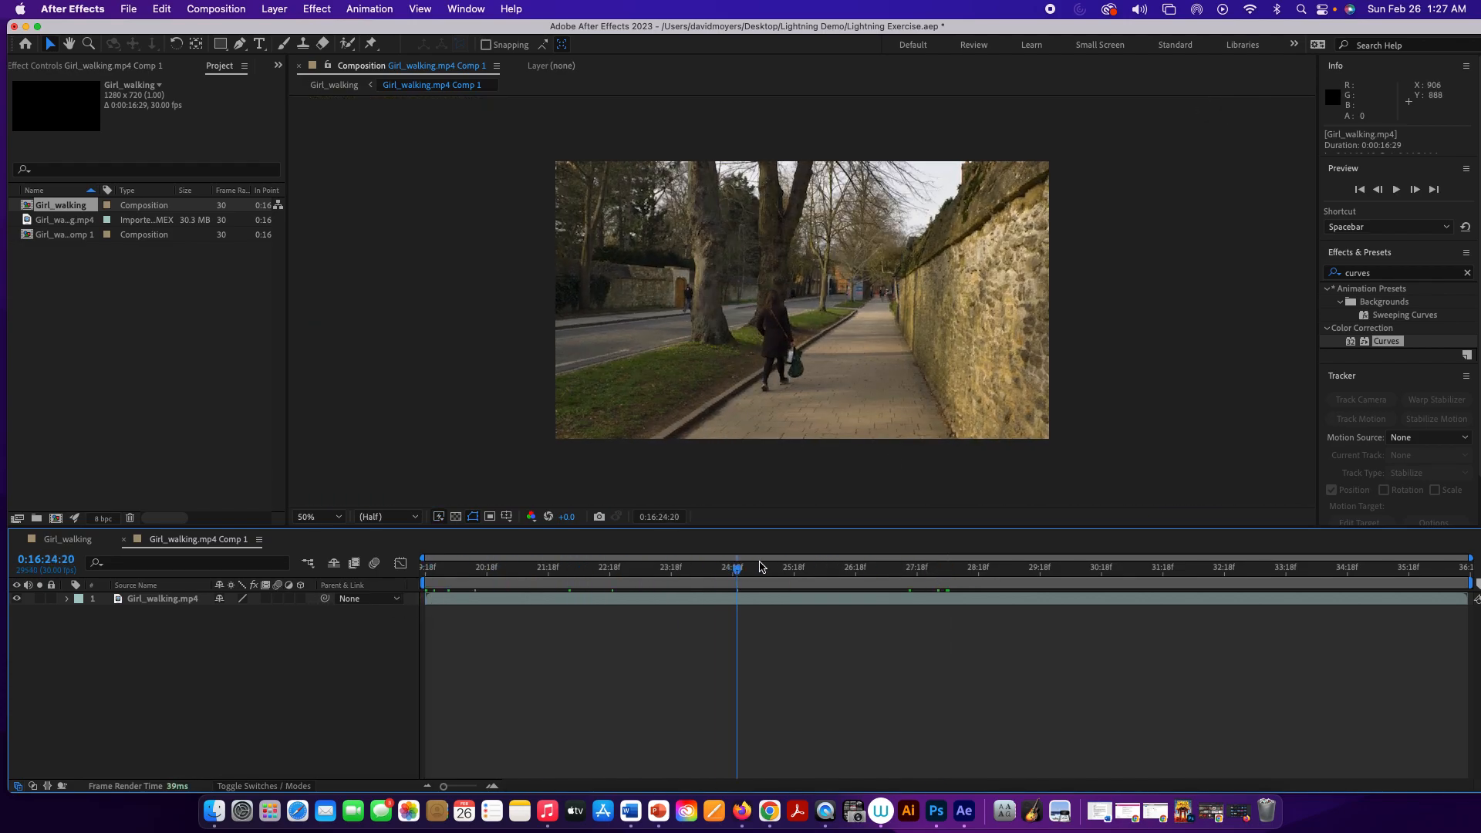
left_click_drag(738, 573, 898, 566)
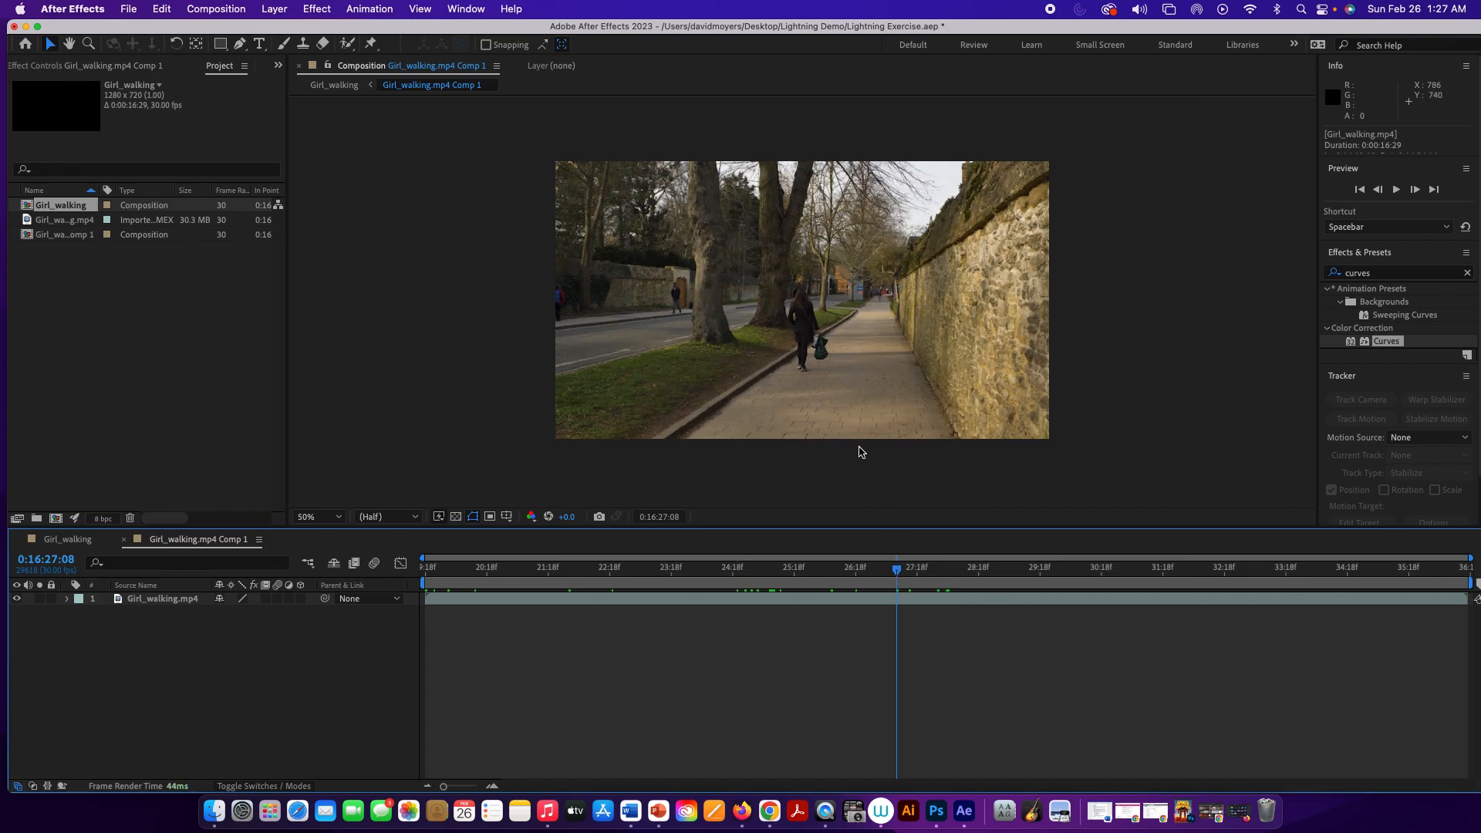
left_click_drag(898, 572, 902, 572)
left_click_drag(422, 584, 893, 593)
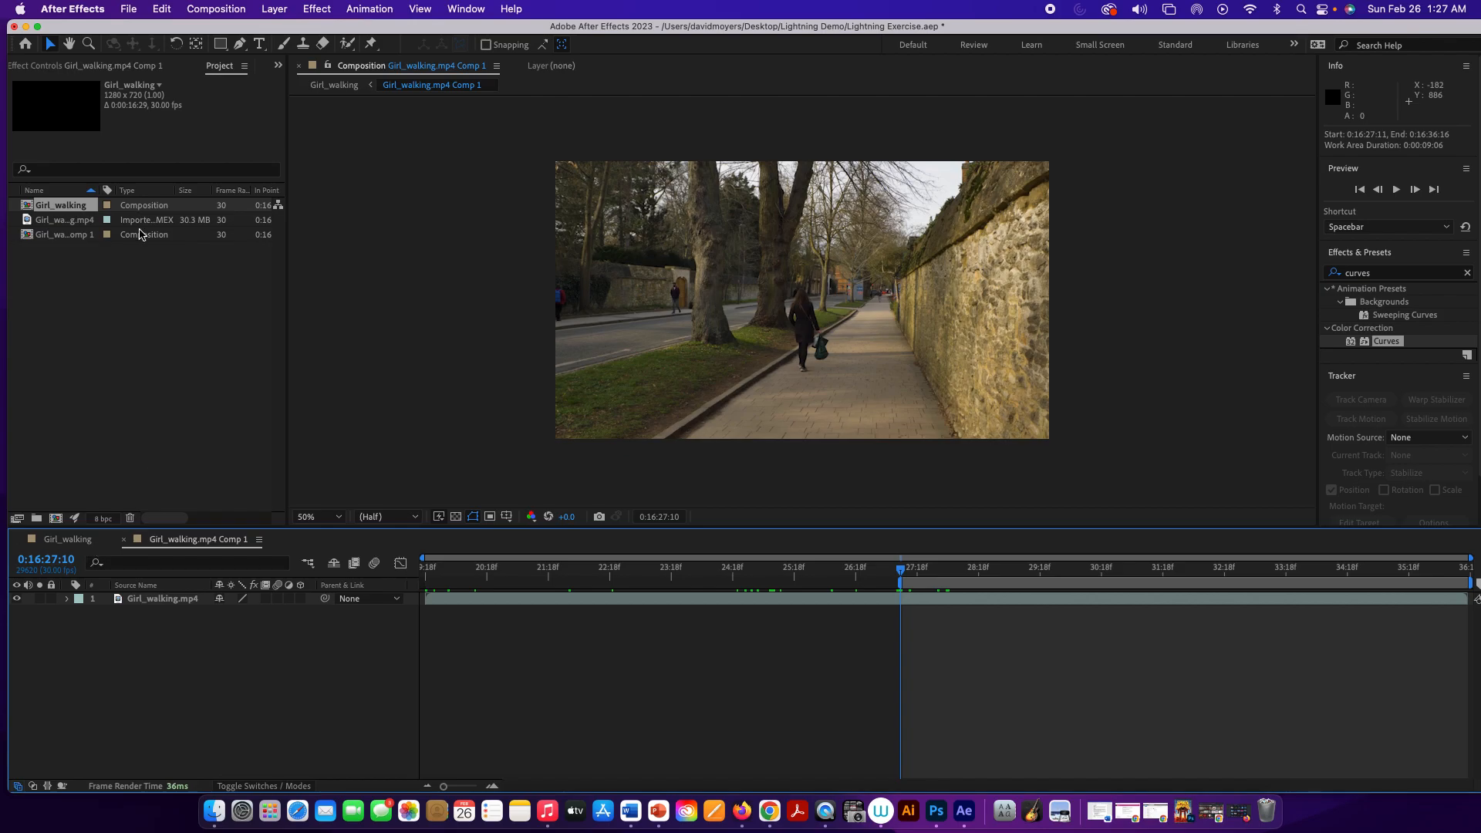
left_click(205, 7)
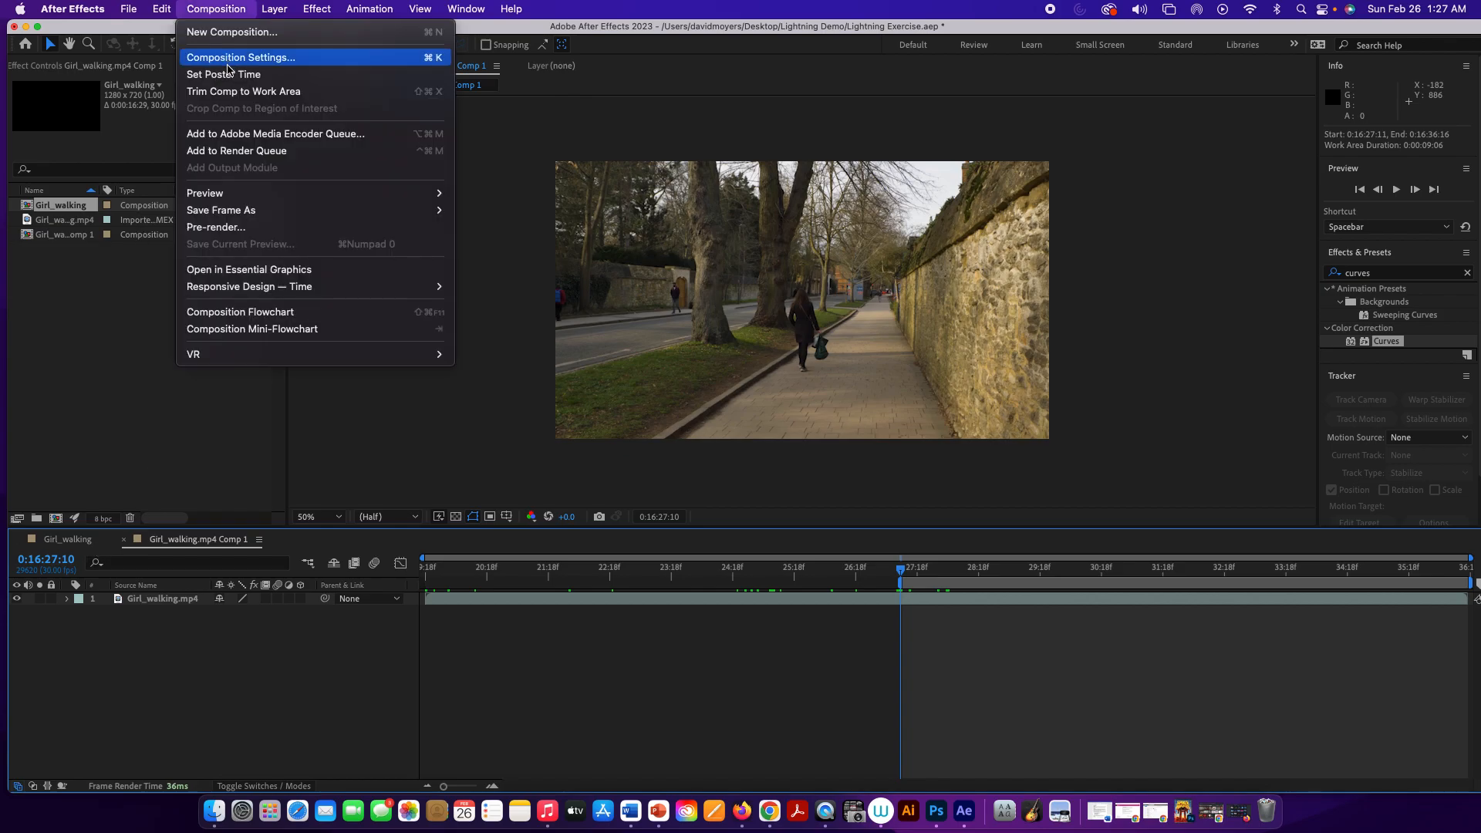
left_click(232, 91)
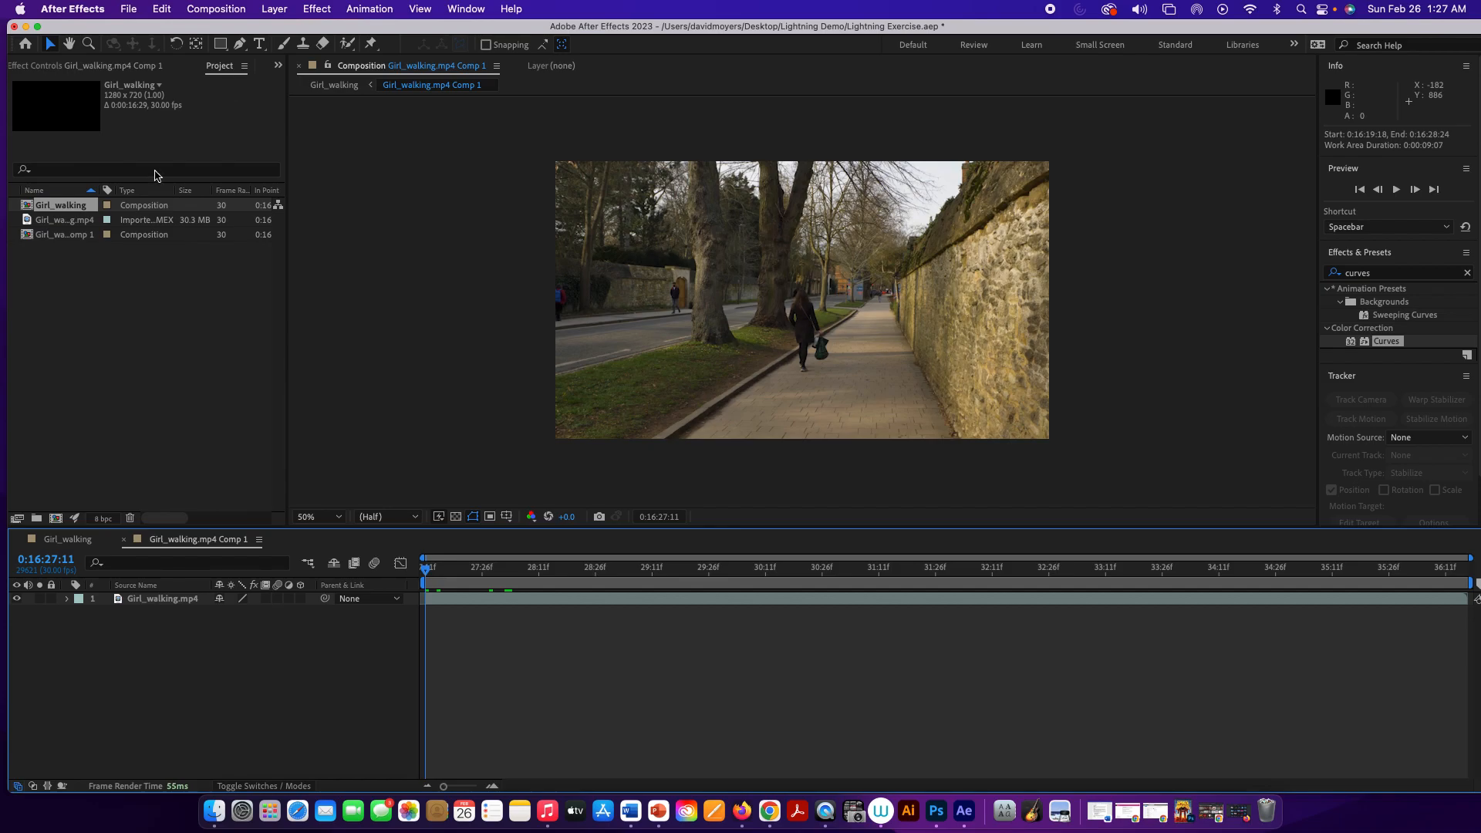
Check the trimmed pre-comp in the Girl_walking composition, and return to Girl_walking.mp4 Comp 1 for a closer view of the woman
left_click(80, 547)
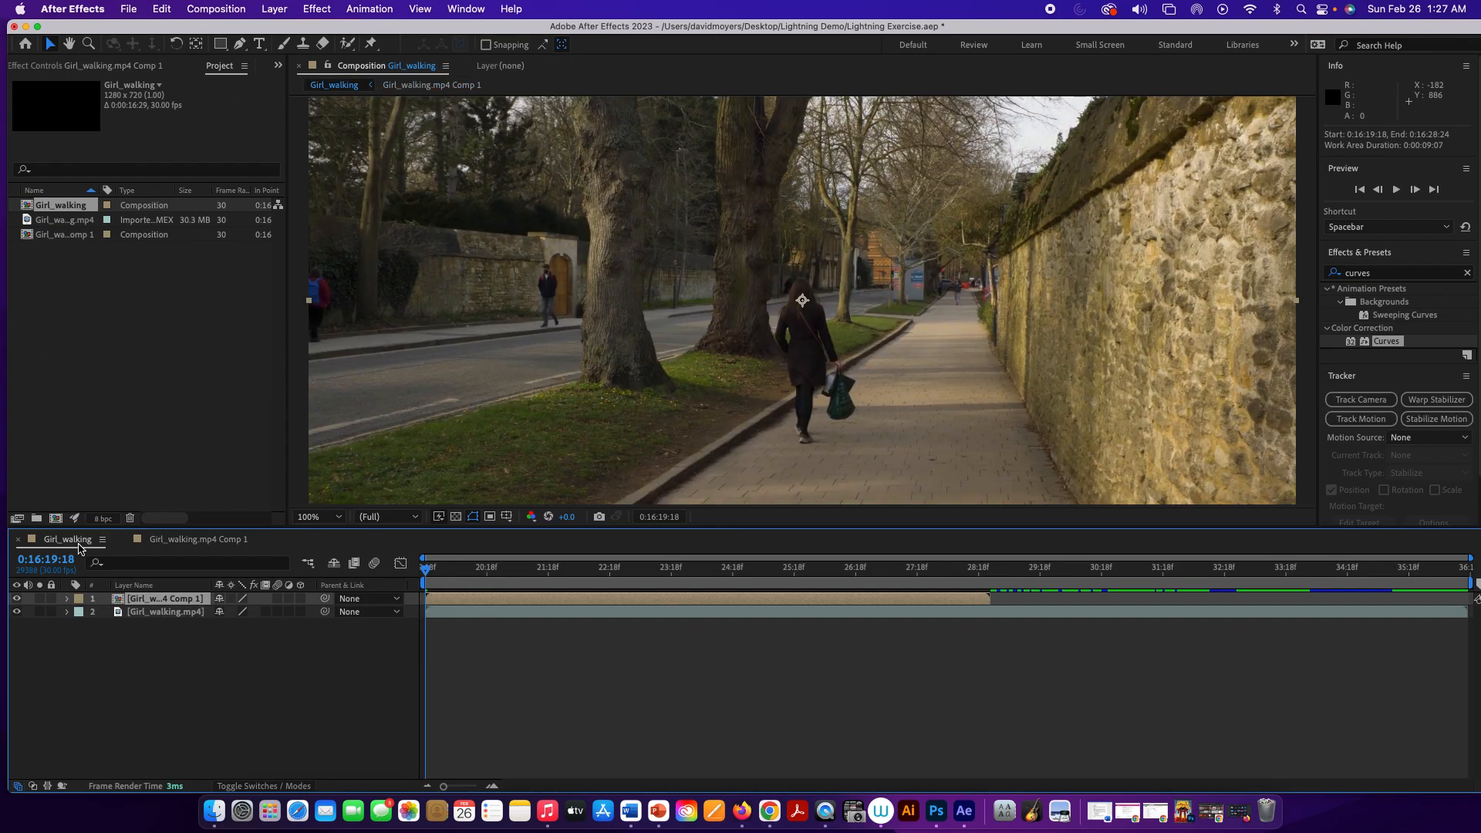
left_click(173, 542)
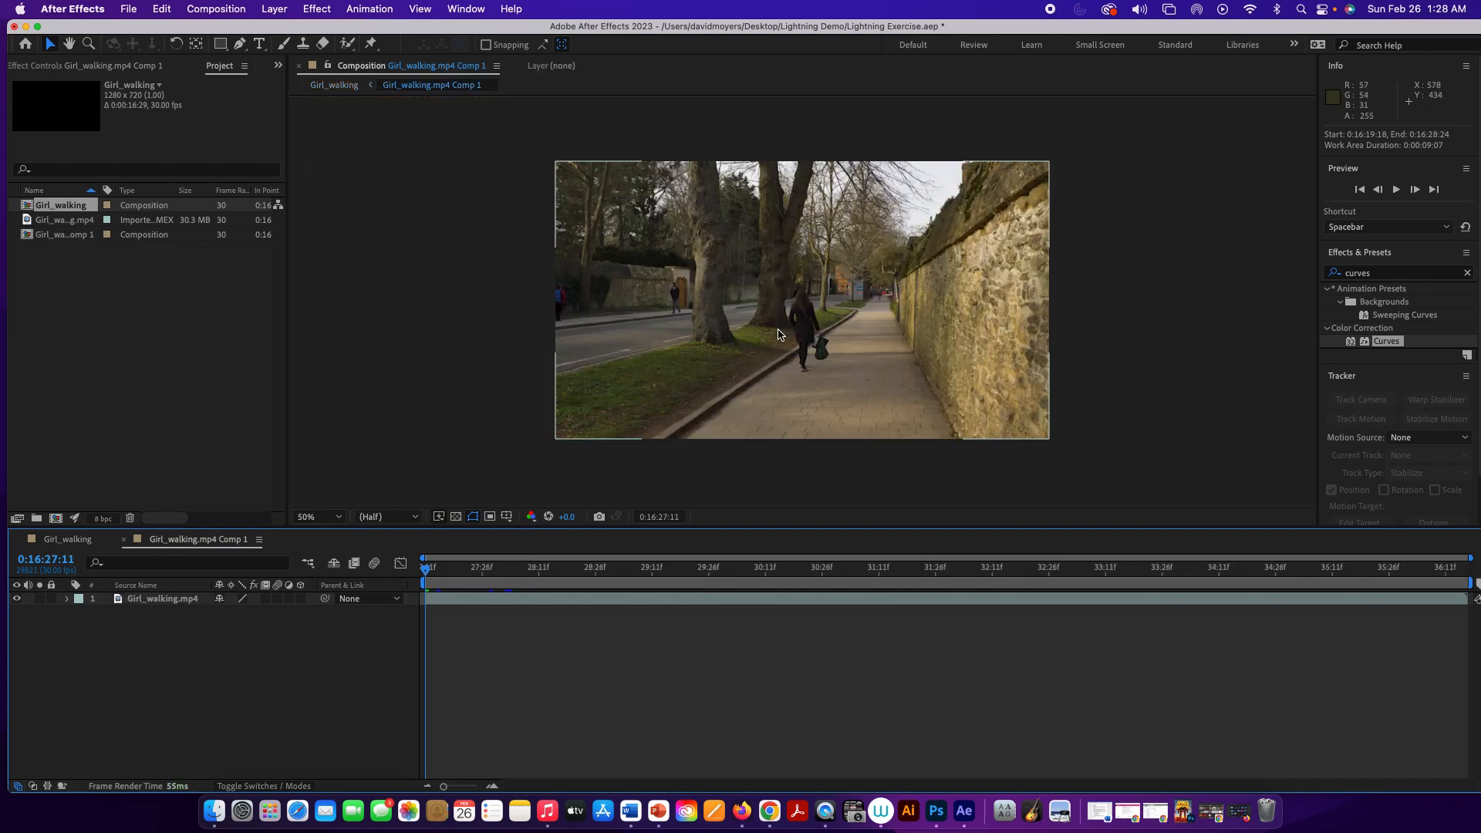
key("z")
left_click(810, 323)
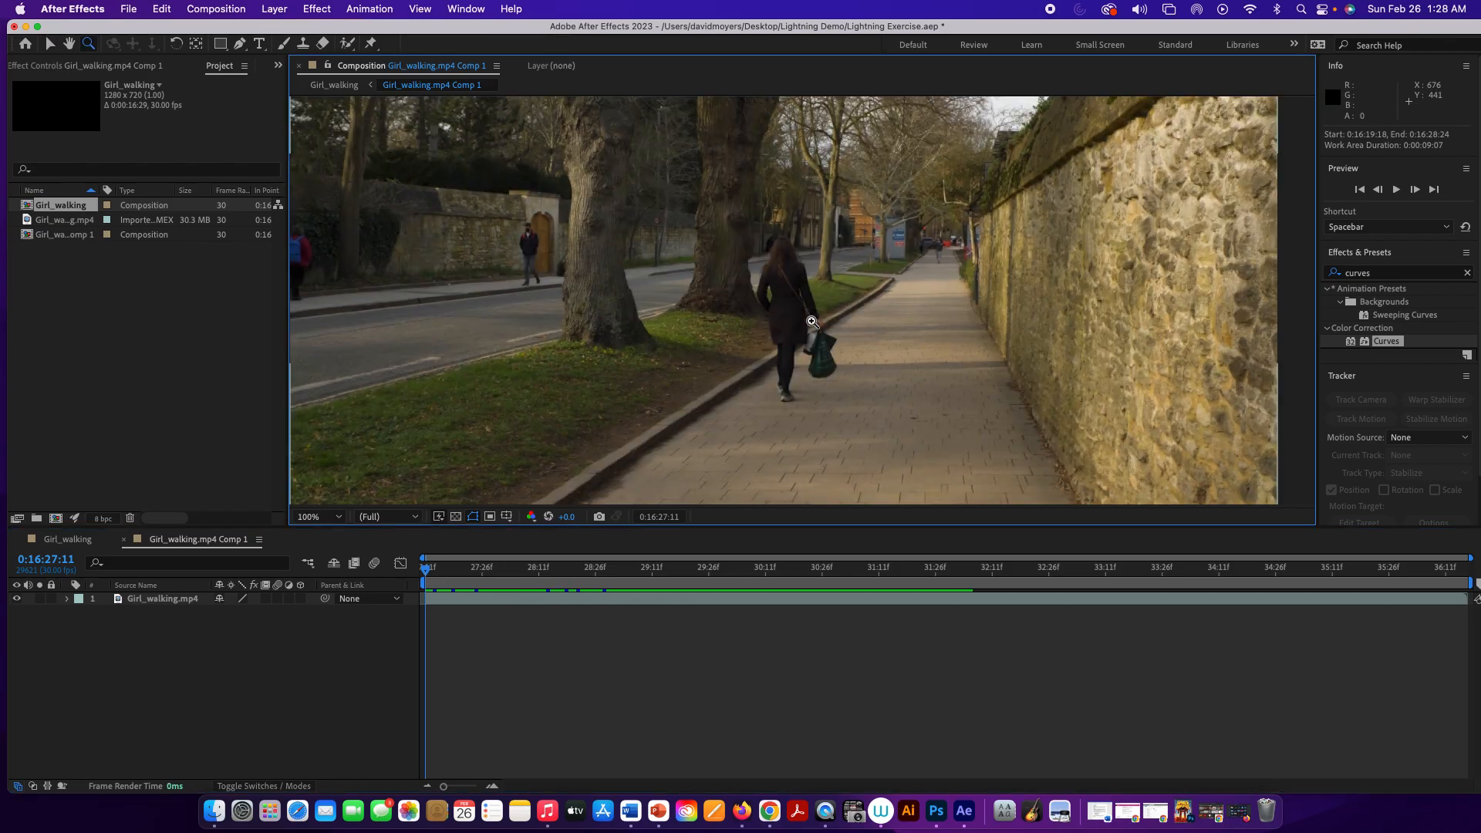
key("h")
left_click_drag(817, 306, 774, 332)
key("z")
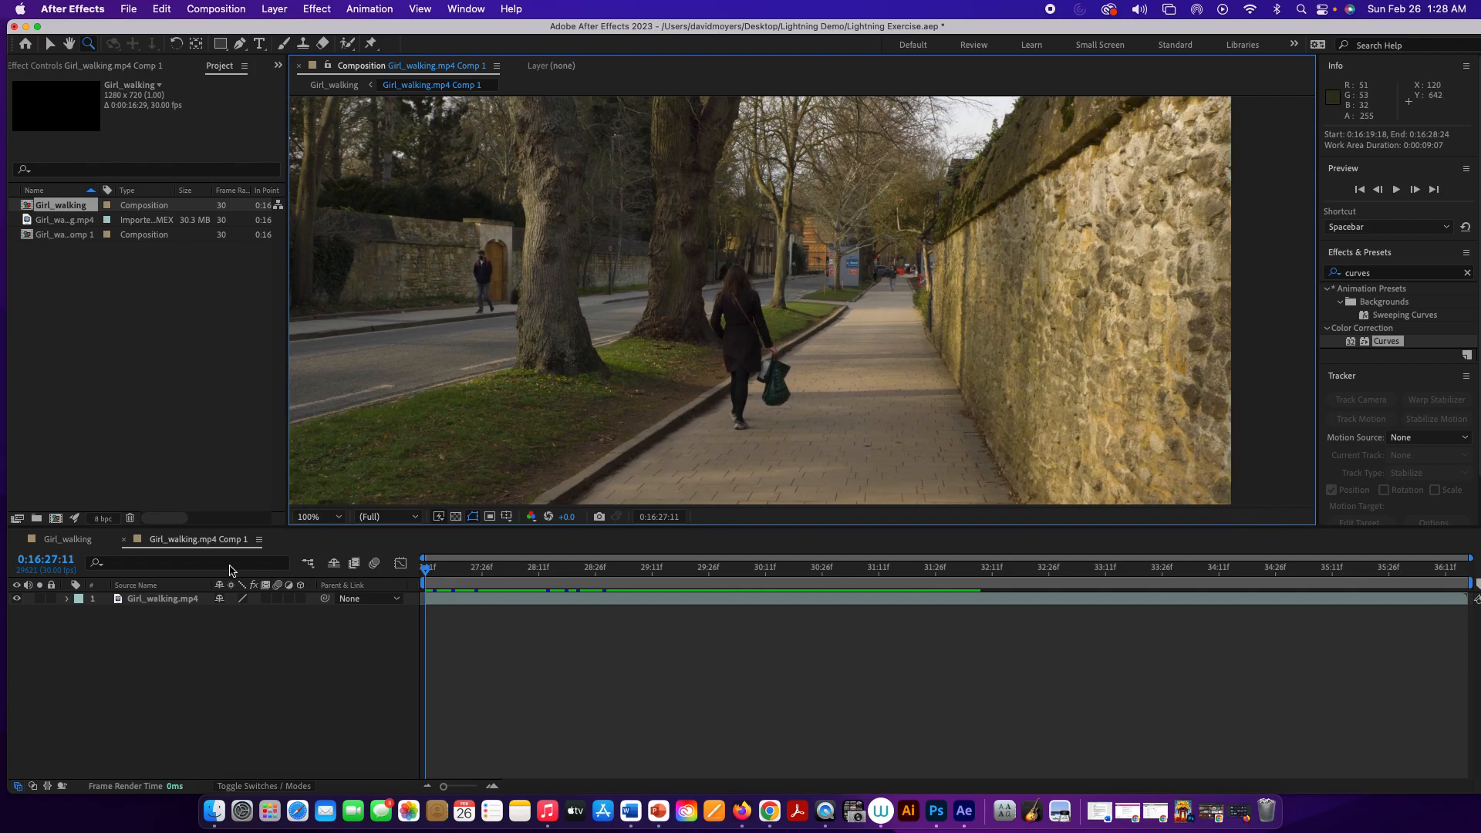
Draw a rectangular mask around the walking woman on the Girl_walking.mp4 layer and shift it slightly to fit her
left_click(179, 603)
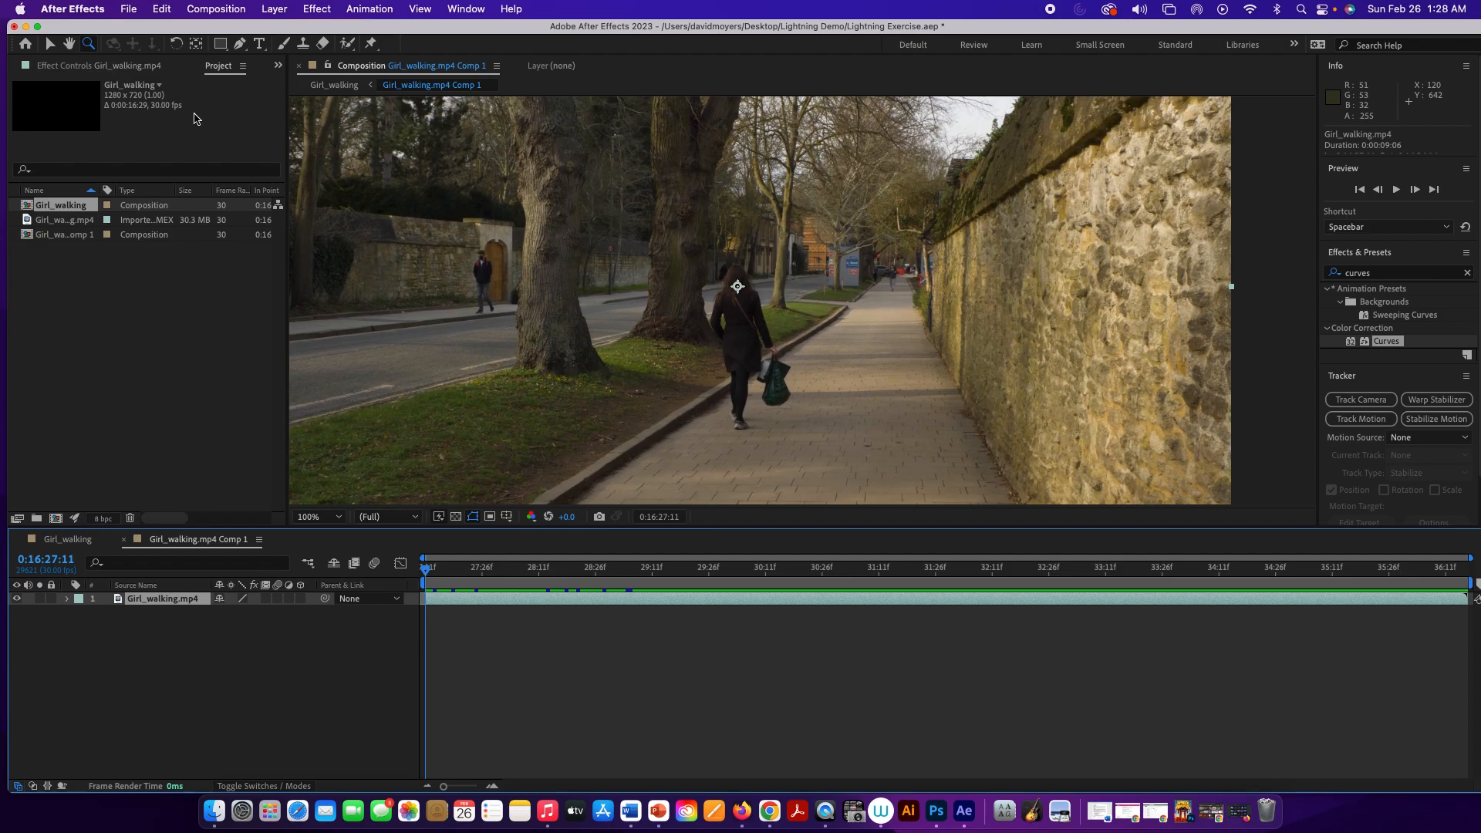
left_click(220, 44)
left_click_drag(710, 257, 801, 437)
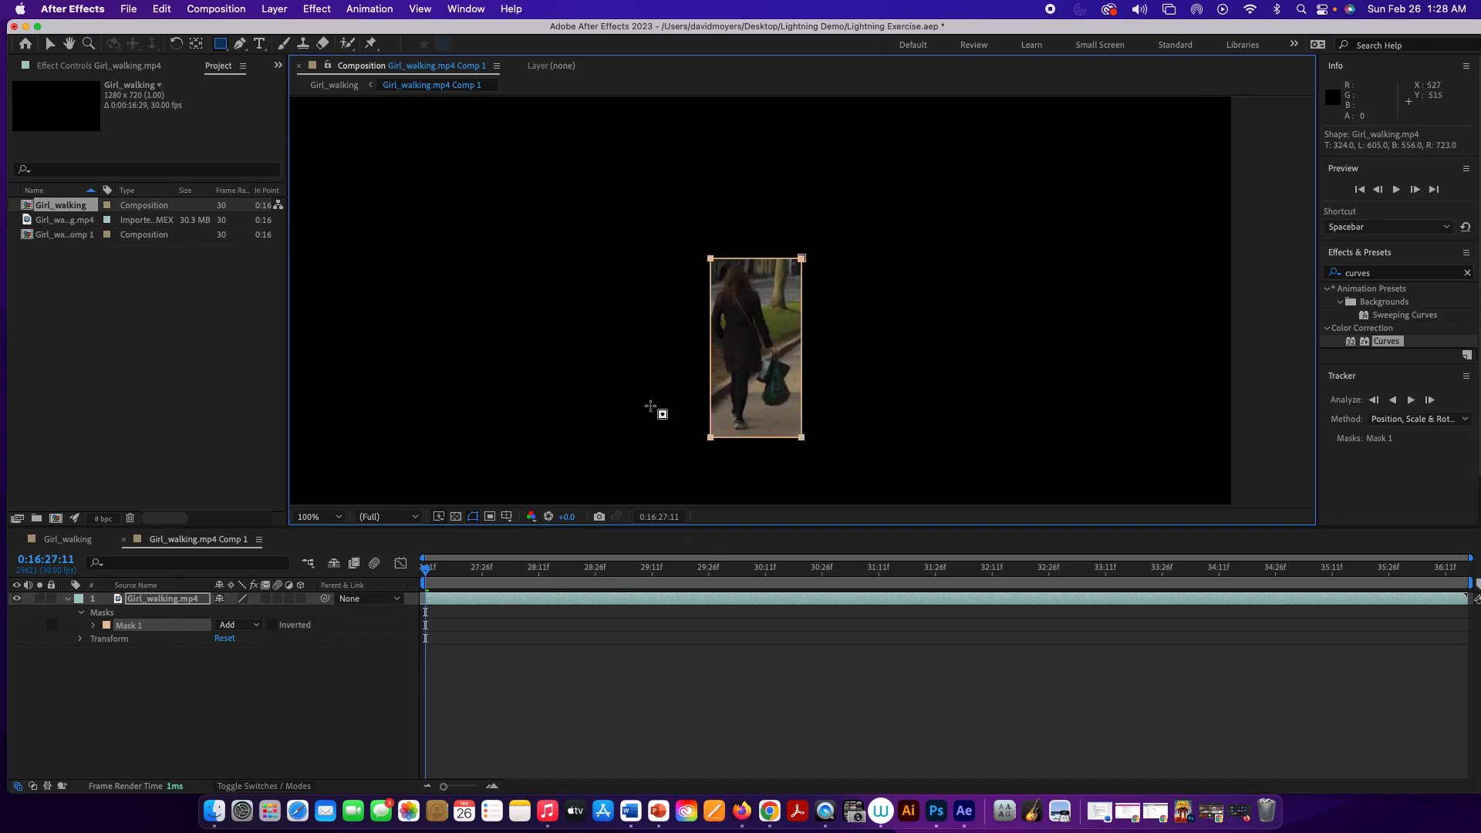
left_click(50, 44)
left_click_drag(712, 354, 704, 354)
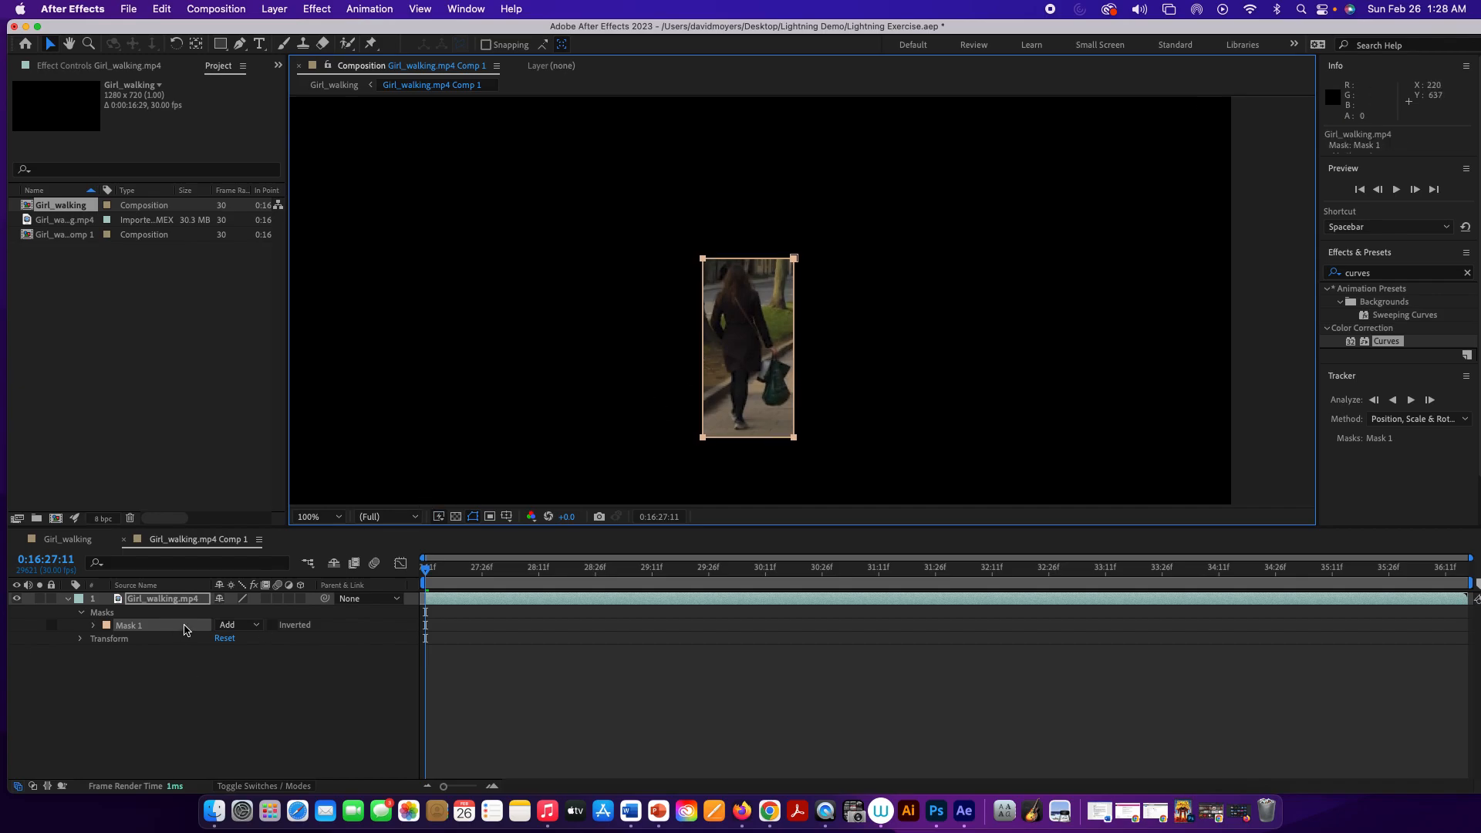
Set the rectangular mask's mode to None and open mask tracking for it
left_click(236, 628)
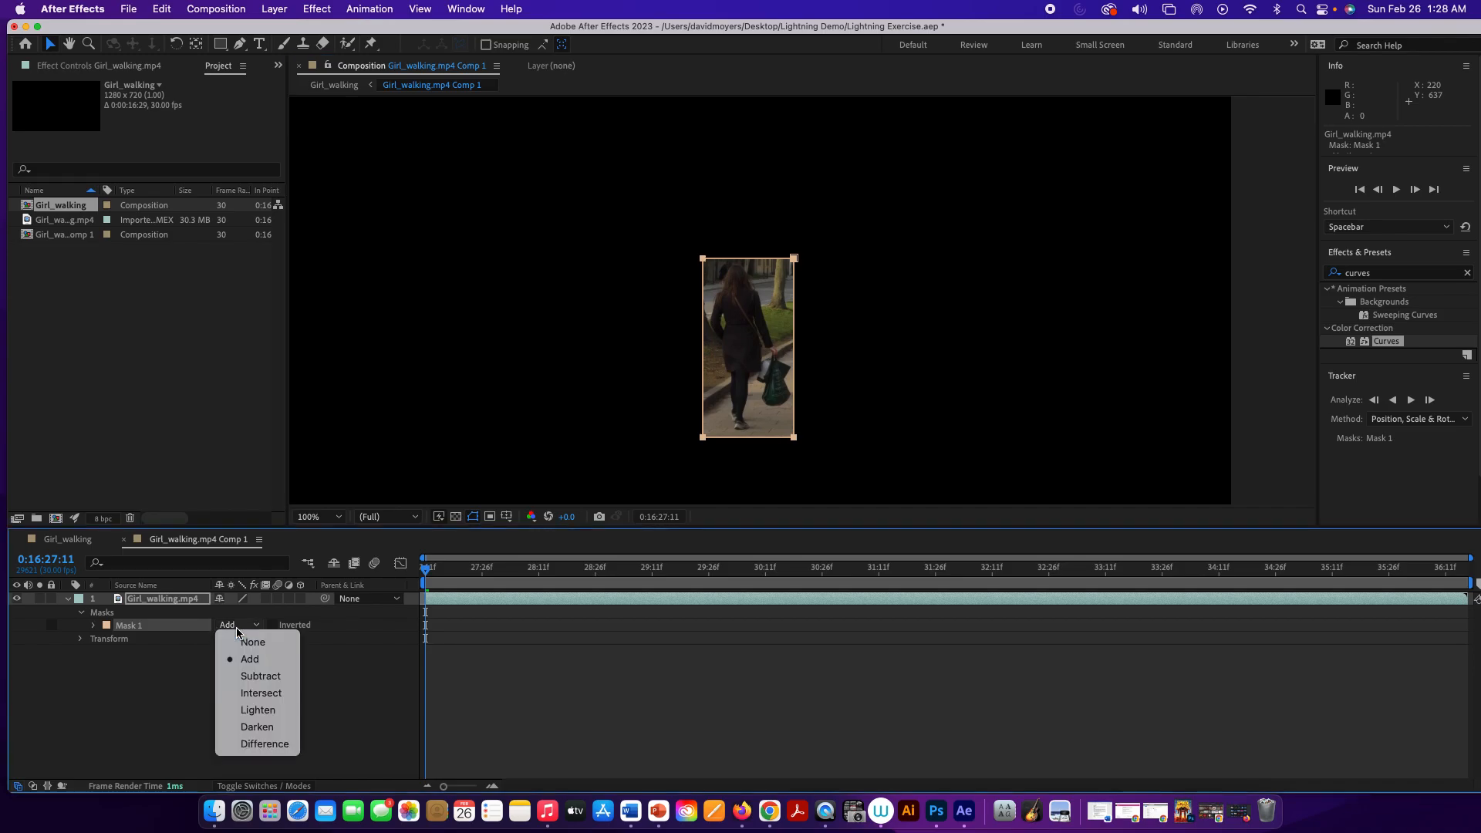
left_click(245, 642)
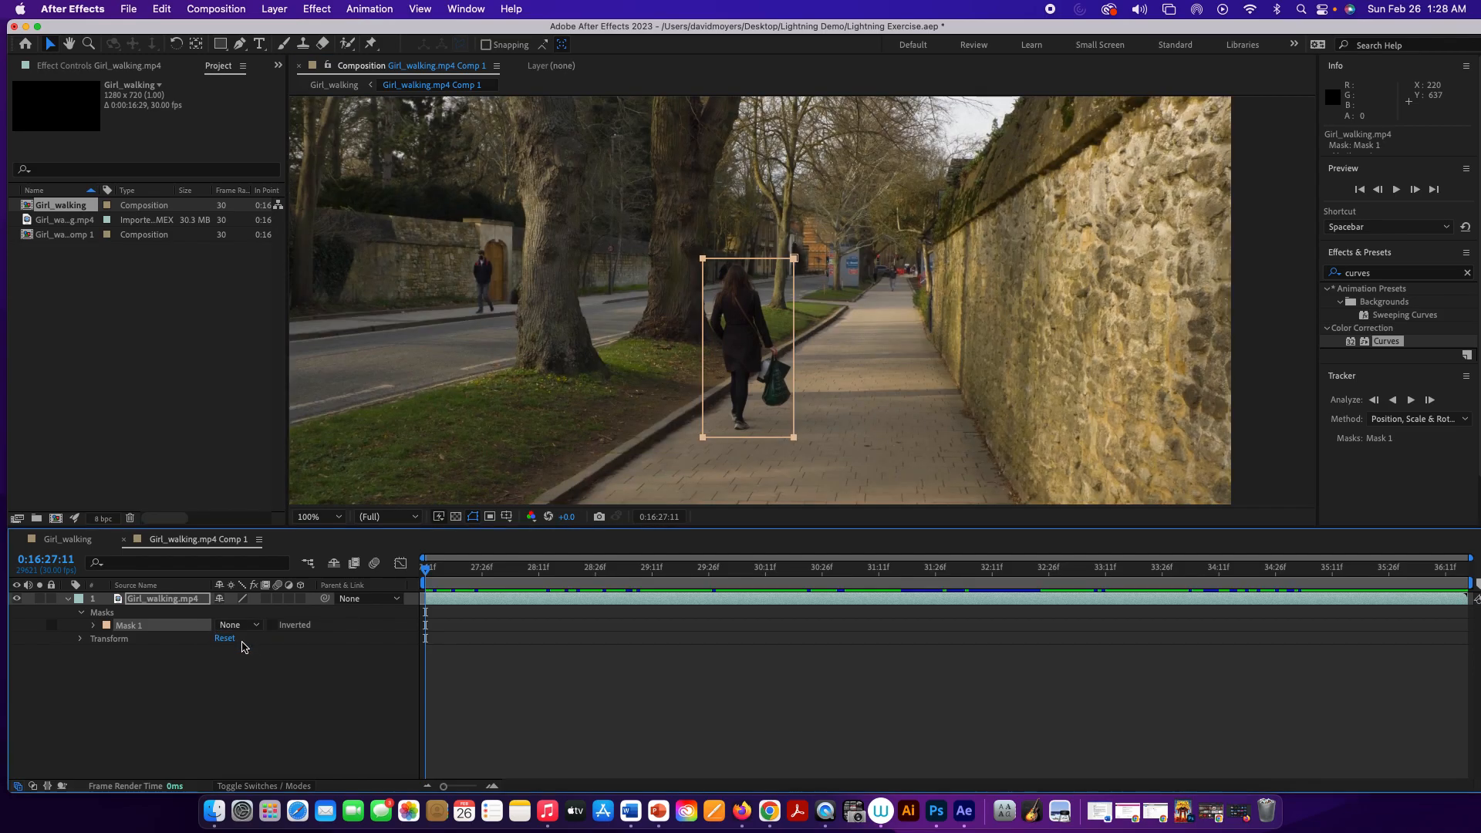
right_click(204, 628)
left_click(225, 640)
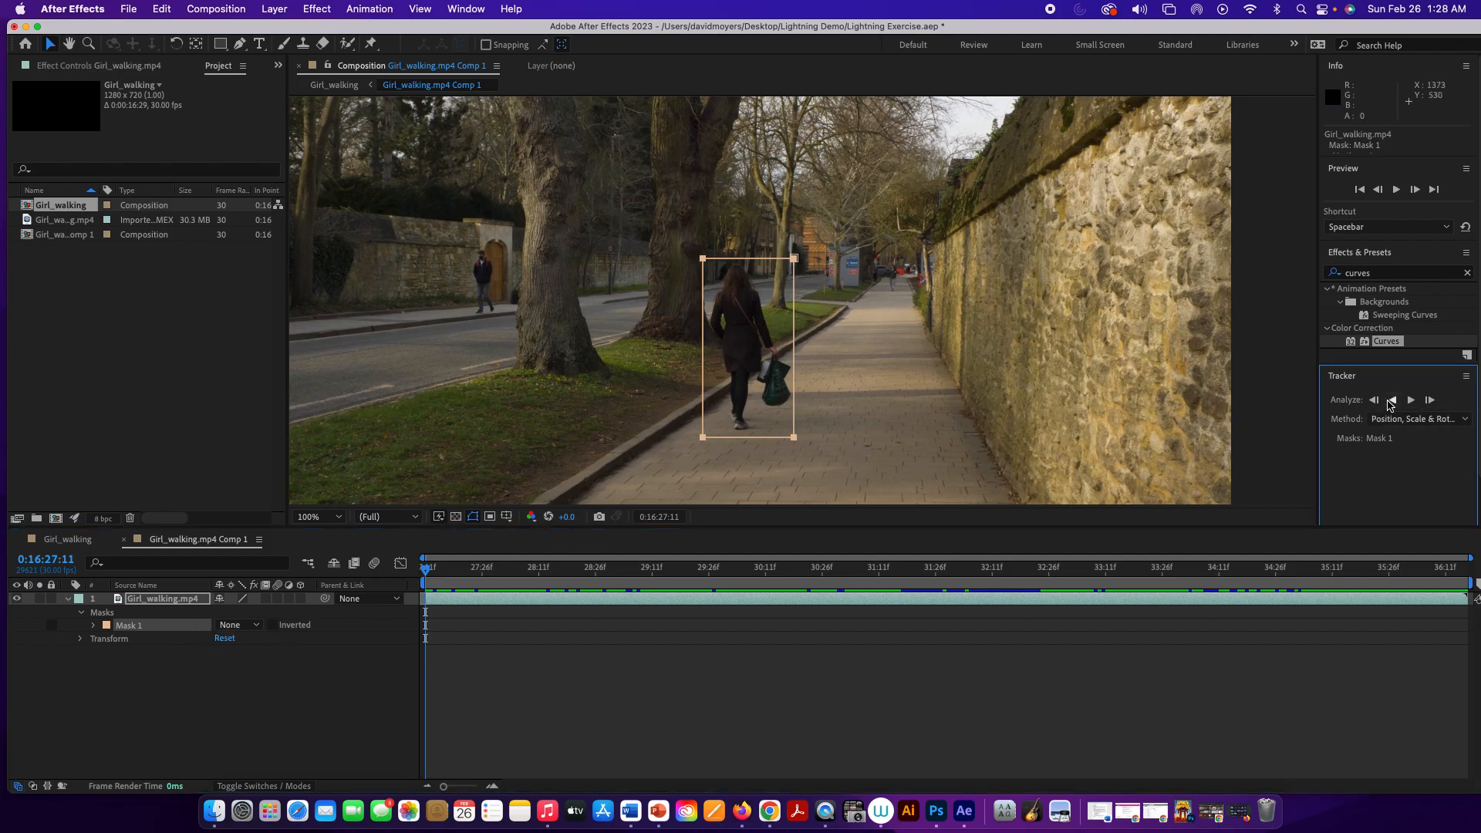
left_click(419, 9)
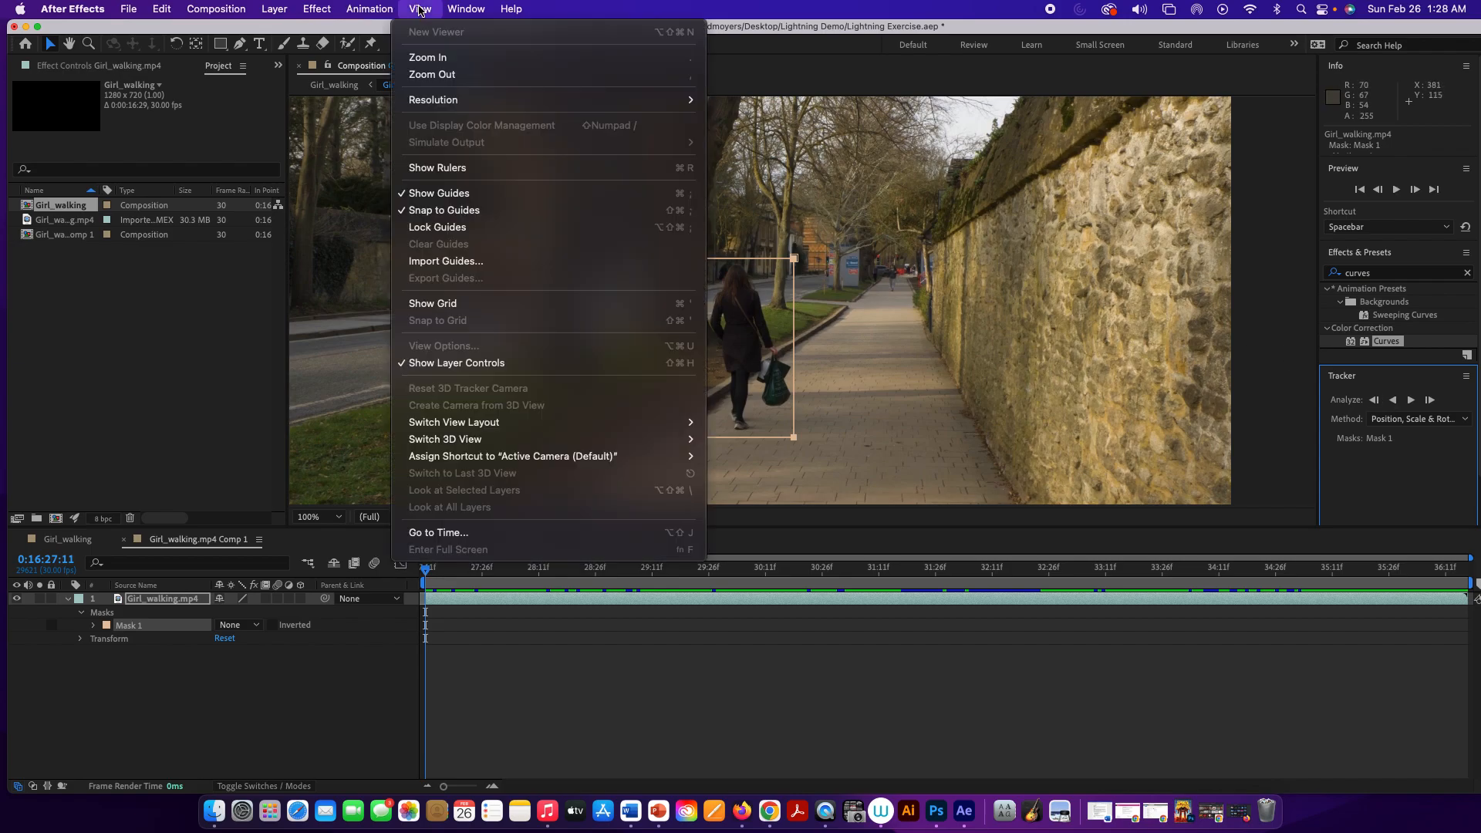
mouse_move(395, 13)
mouse_move(456, 8)
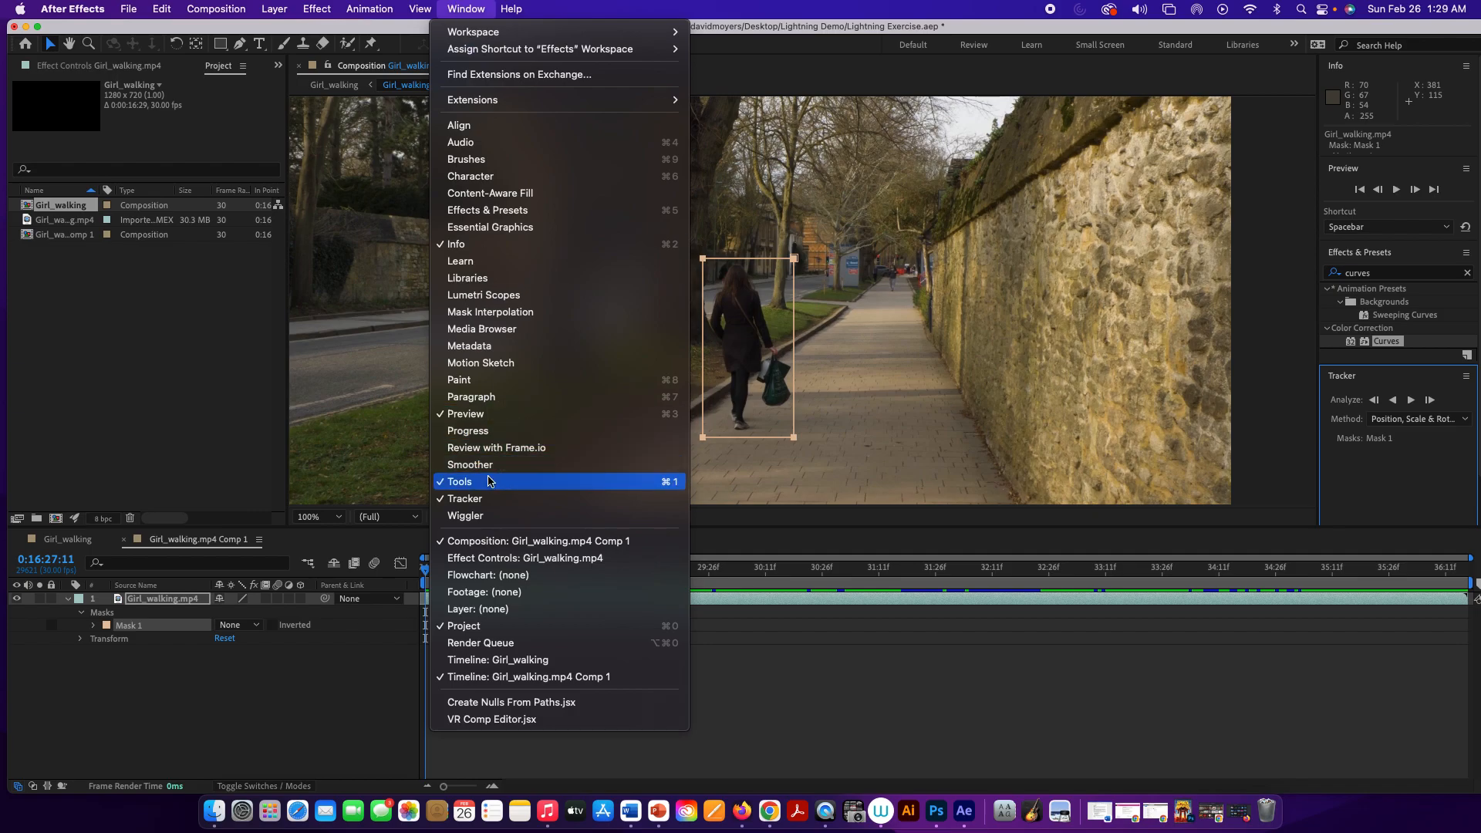
left_click(63, 343)
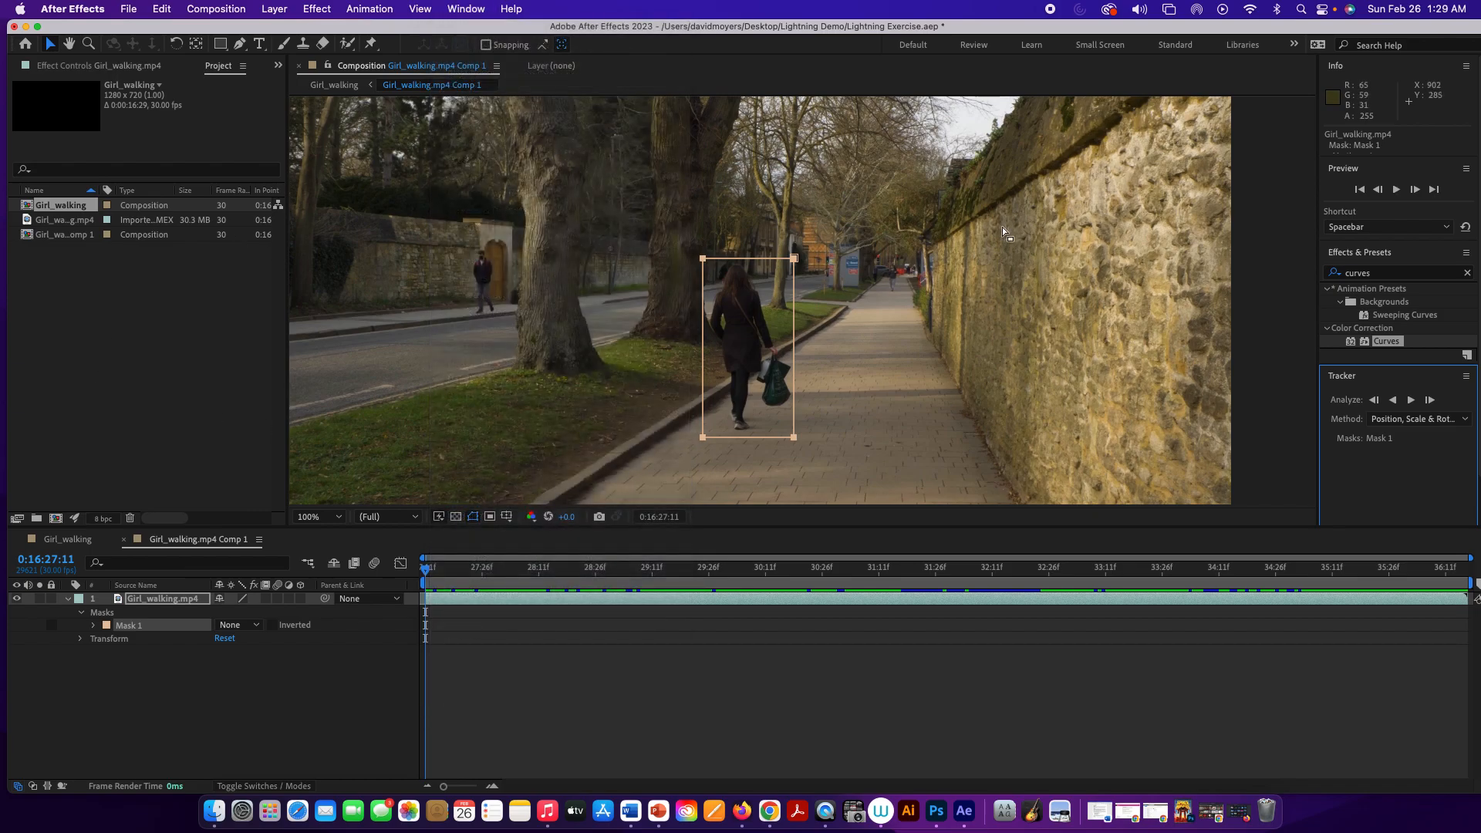
Try tracking the rectangular mask forward through the clip, and undo both the tracking and the mask
left_click(1411, 401)
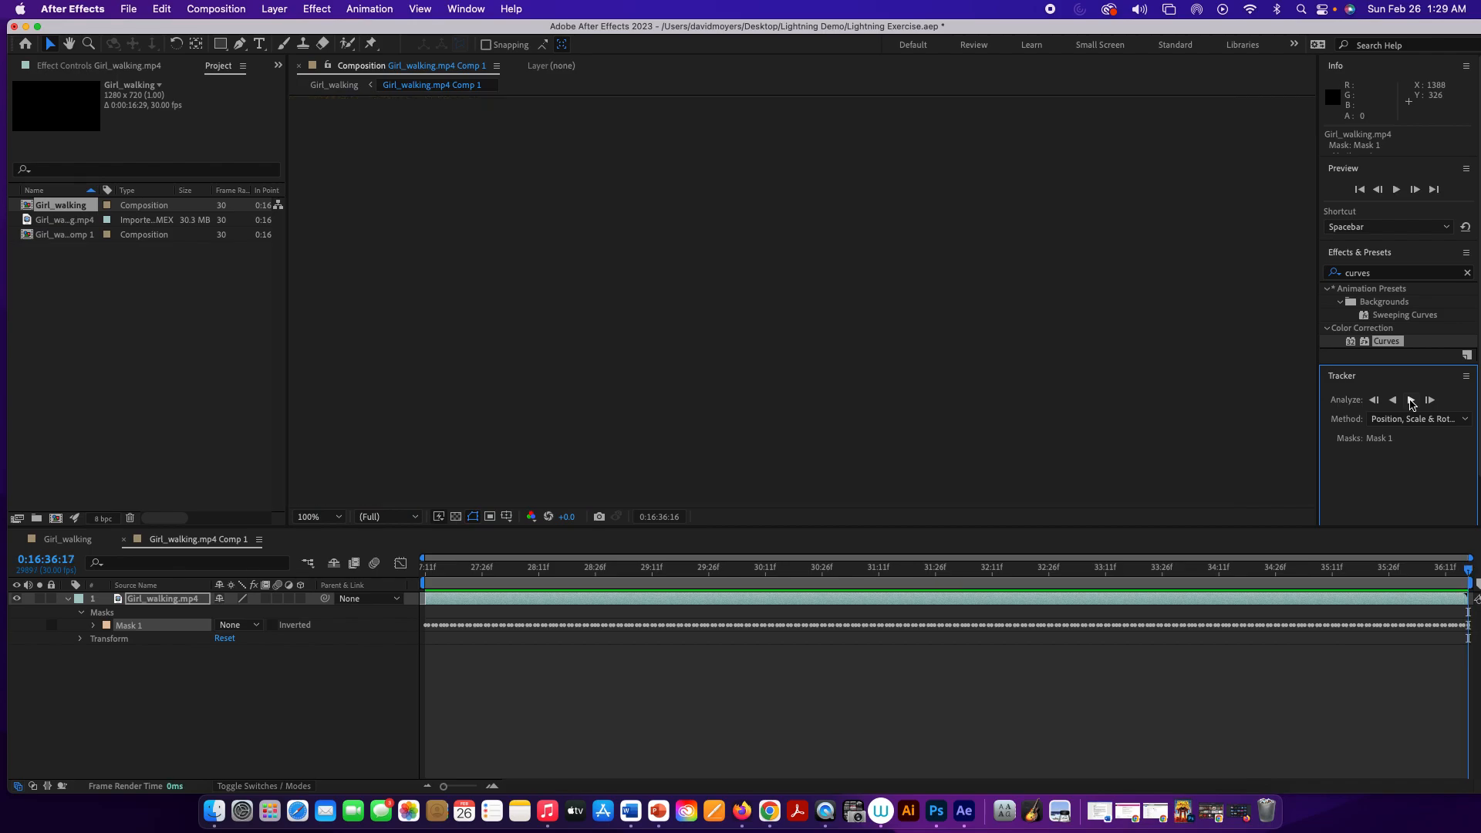
key("space")
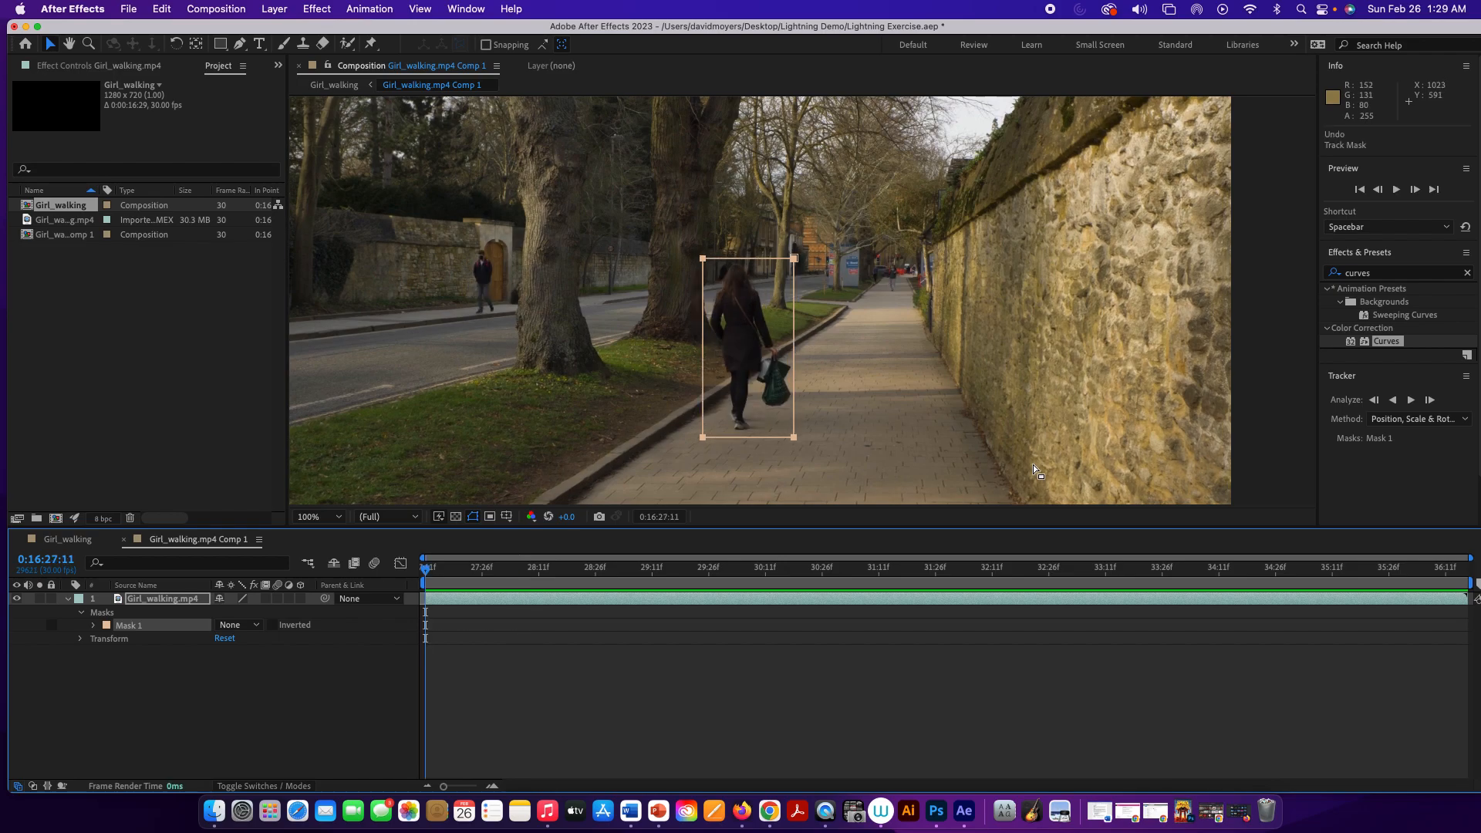
key("super+z")
key("super+z")
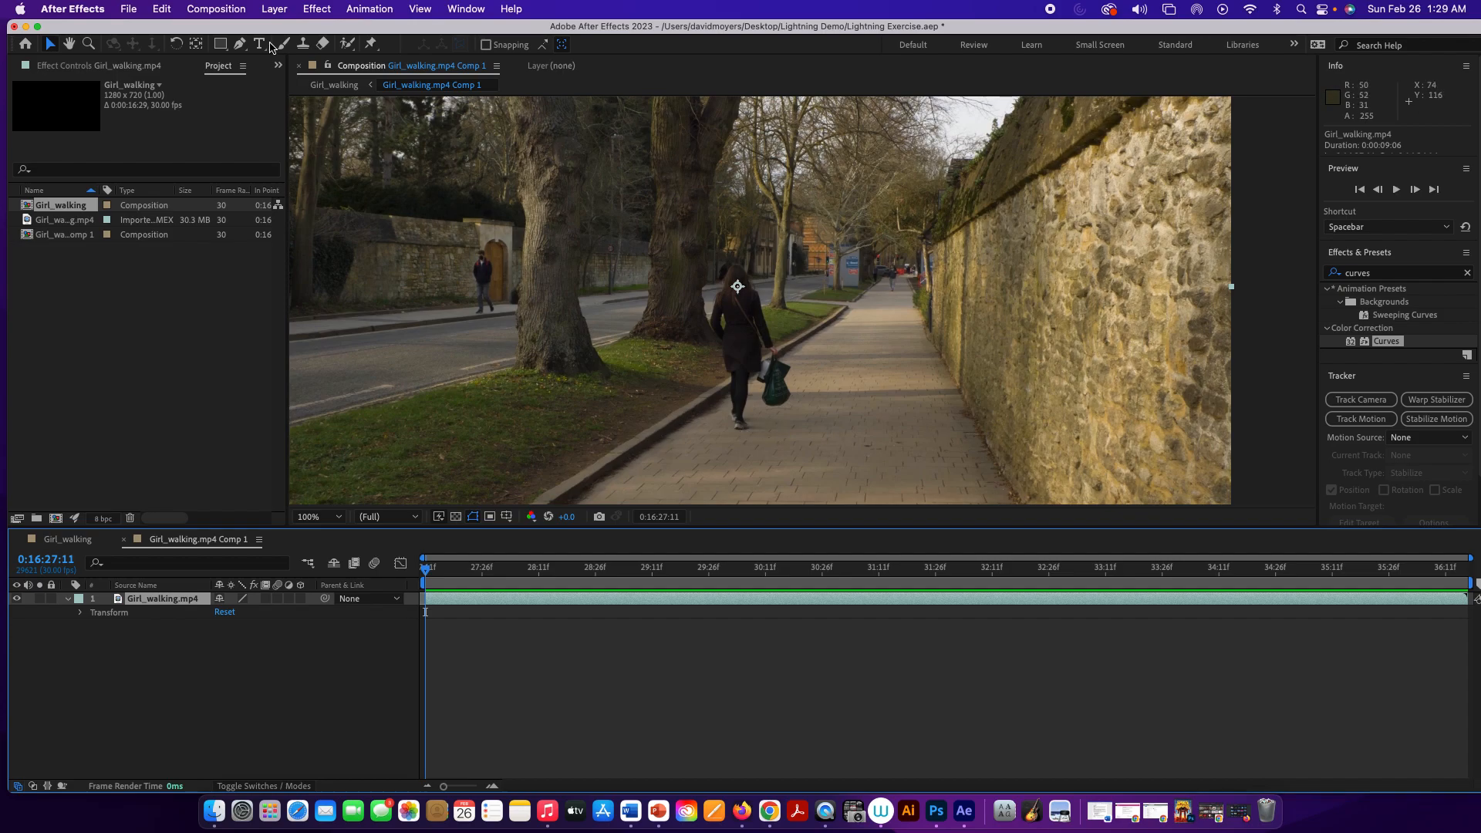
Draw a closed Pen mask on the Girl_walking.mp4 layer around the woman, her bag and the shadow strip across the pavement to the wall
left_click(240, 44)
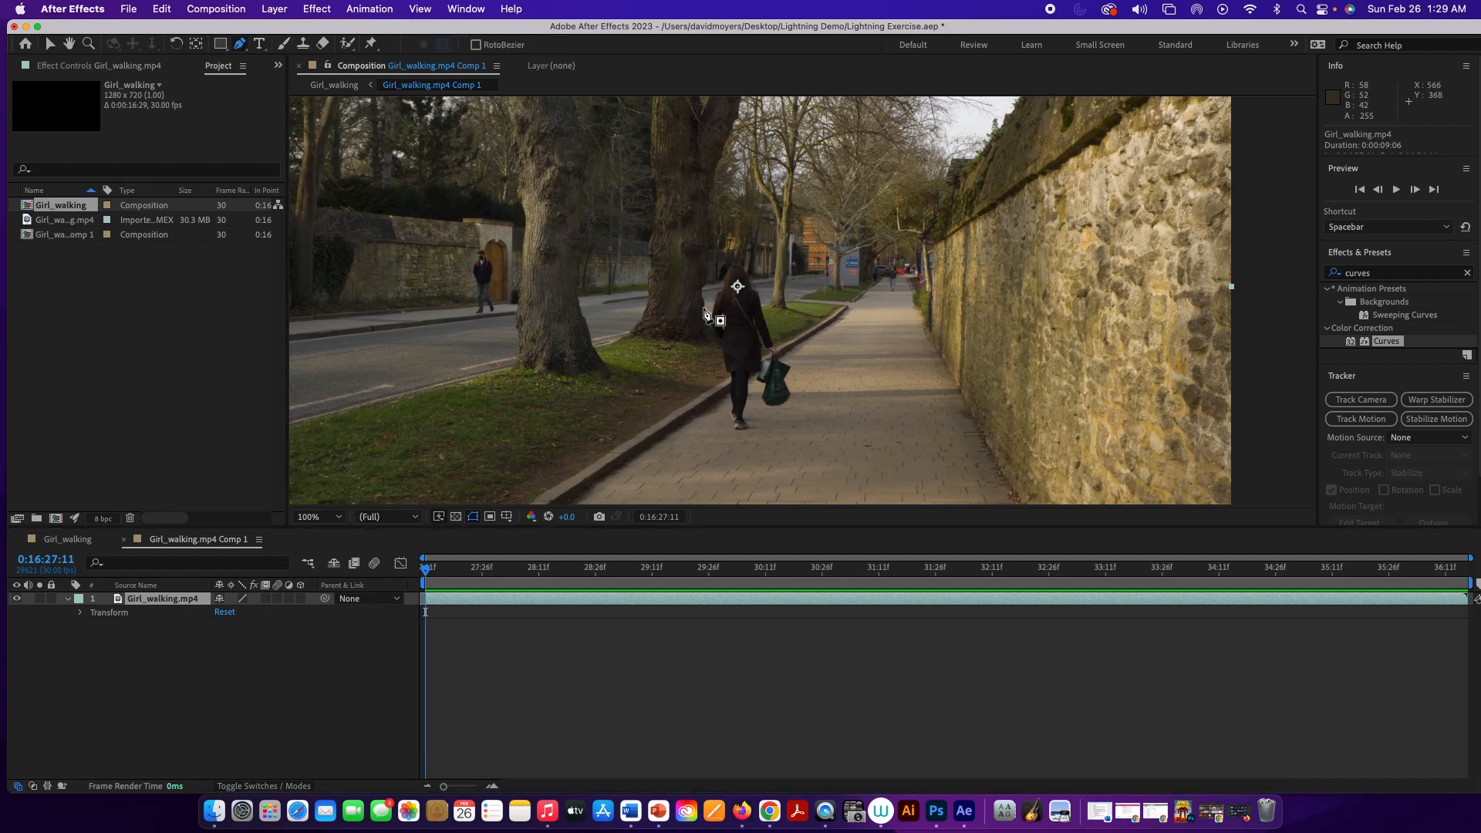
scroll(759, 343, "down", 2)
scroll(760, 343, "up", 2)
scroll(760, 343, "up", 2)
scroll(757, 342, "down", 2)
left_click(708, 329)
left_click(716, 347)
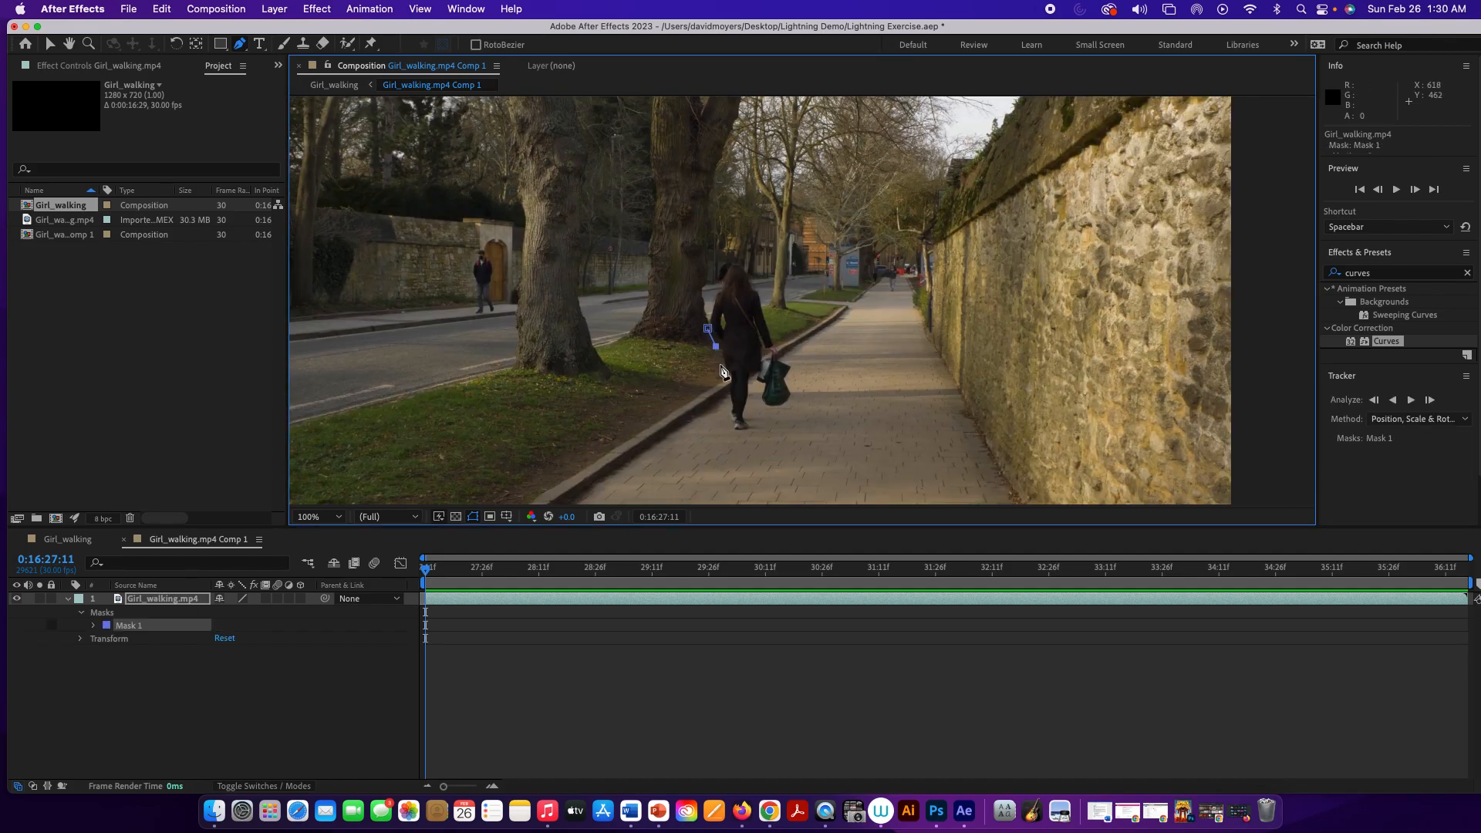
left_click(722, 432)
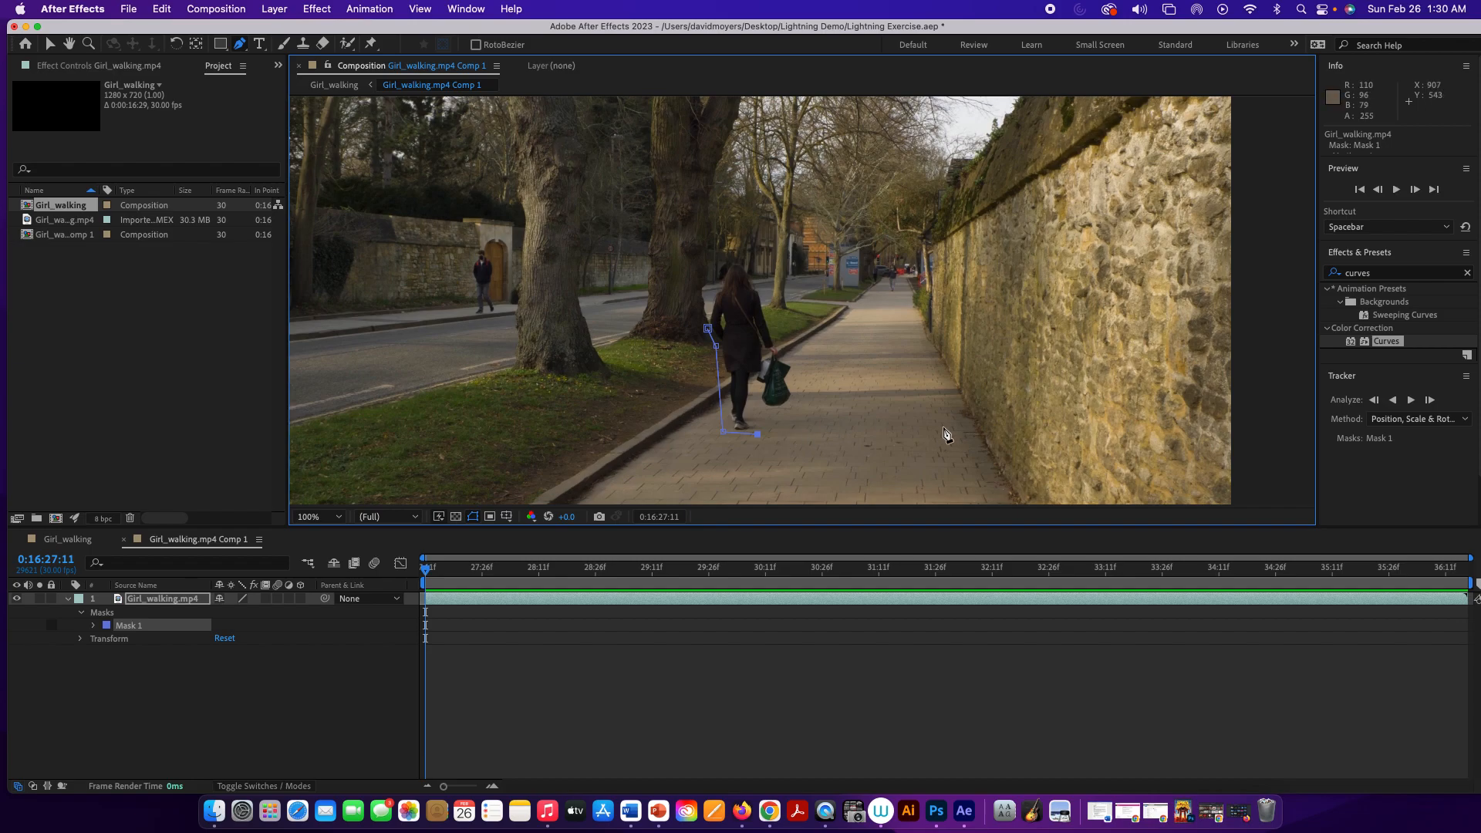
left_click(975, 427)
left_click(979, 381)
left_click(969, 410)
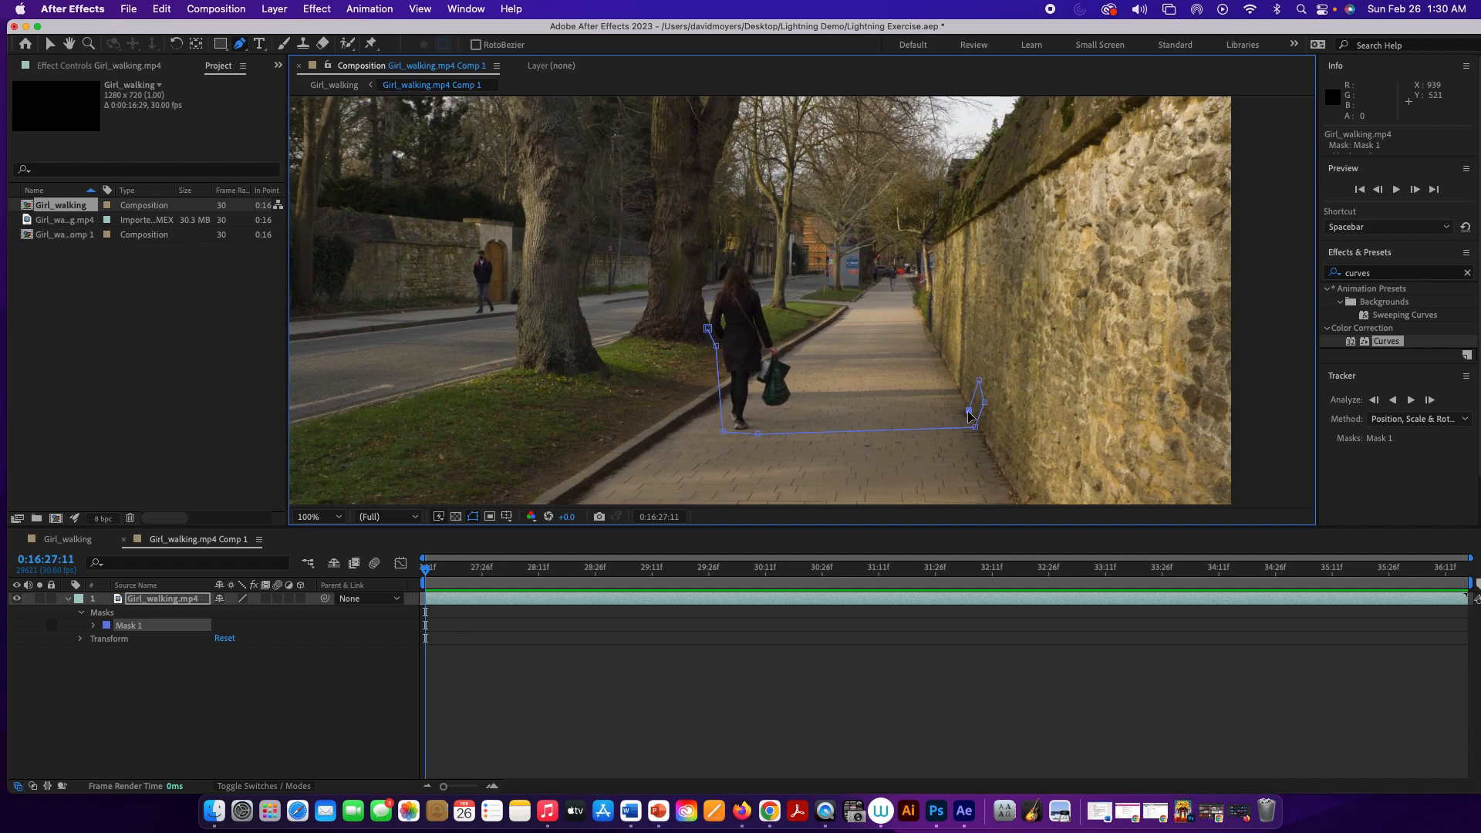
left_click(781, 417)
left_click(800, 364)
left_click(761, 283)
left_click(737, 254)
left_click(726, 262)
left_click(708, 327)
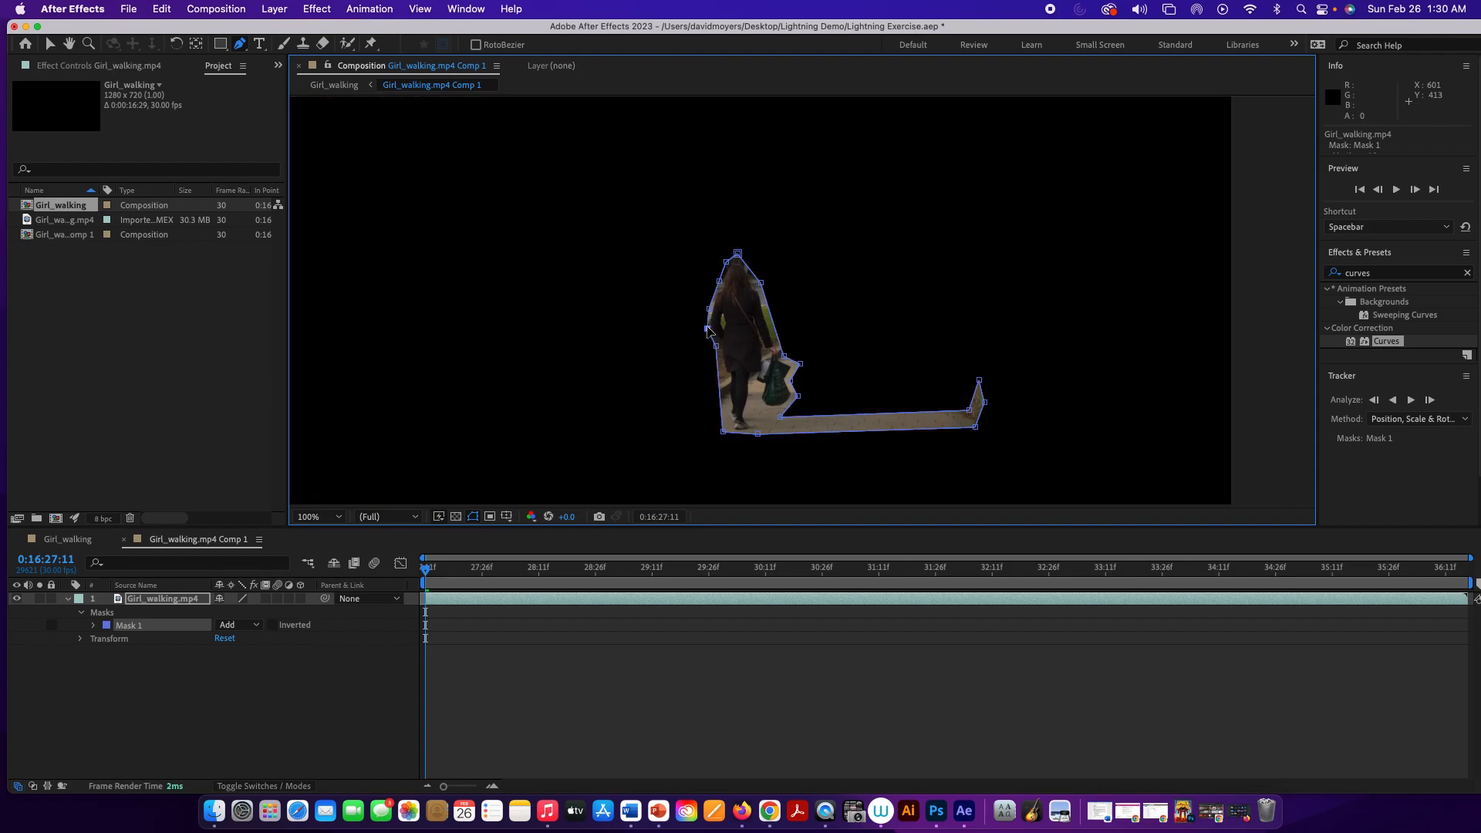
Set the pen mask's mode to None and turn on Mask Path keyframing at 0:16:27:11
left_click(257, 626)
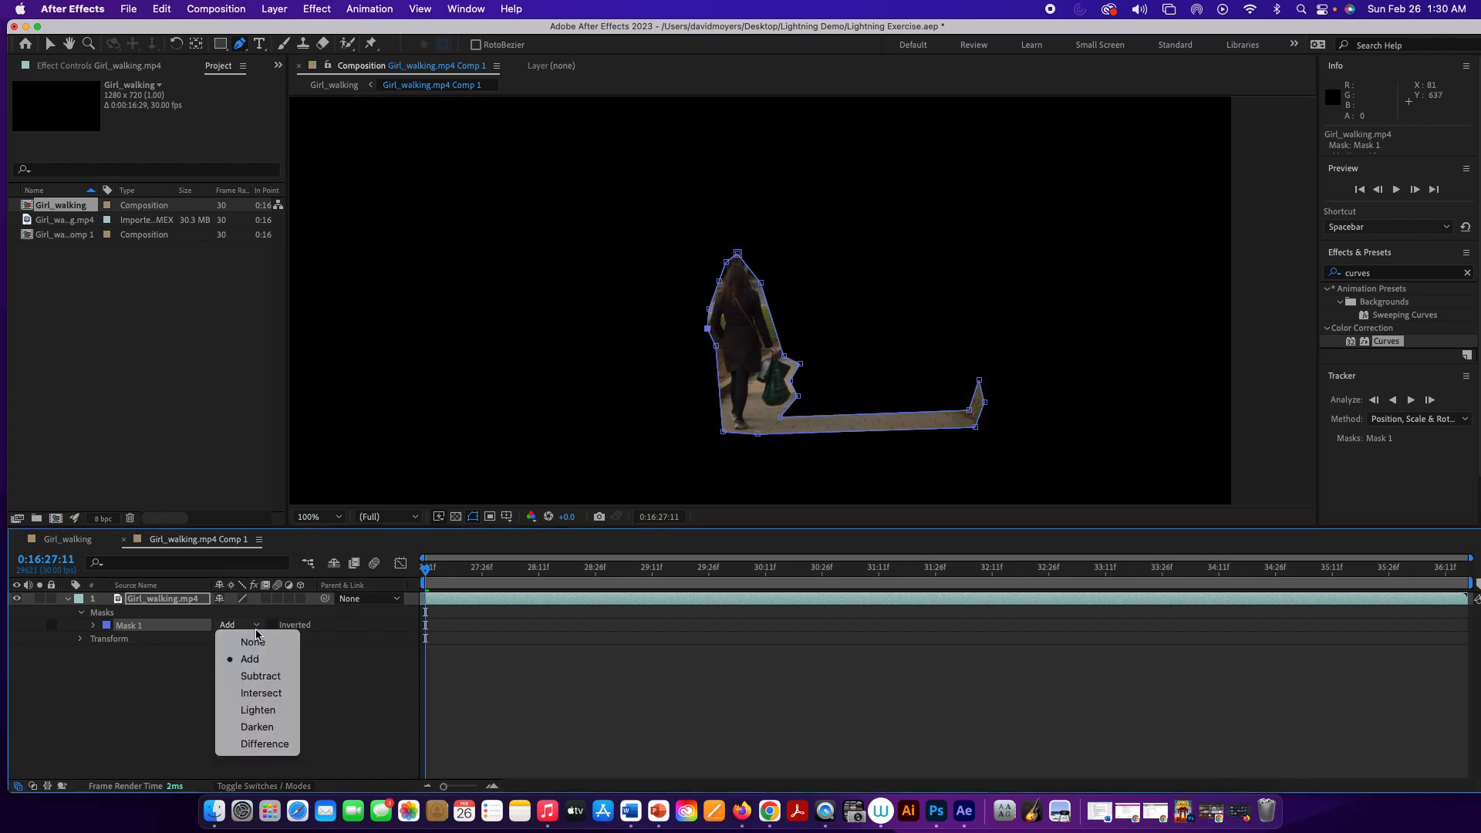
left_click(254, 642)
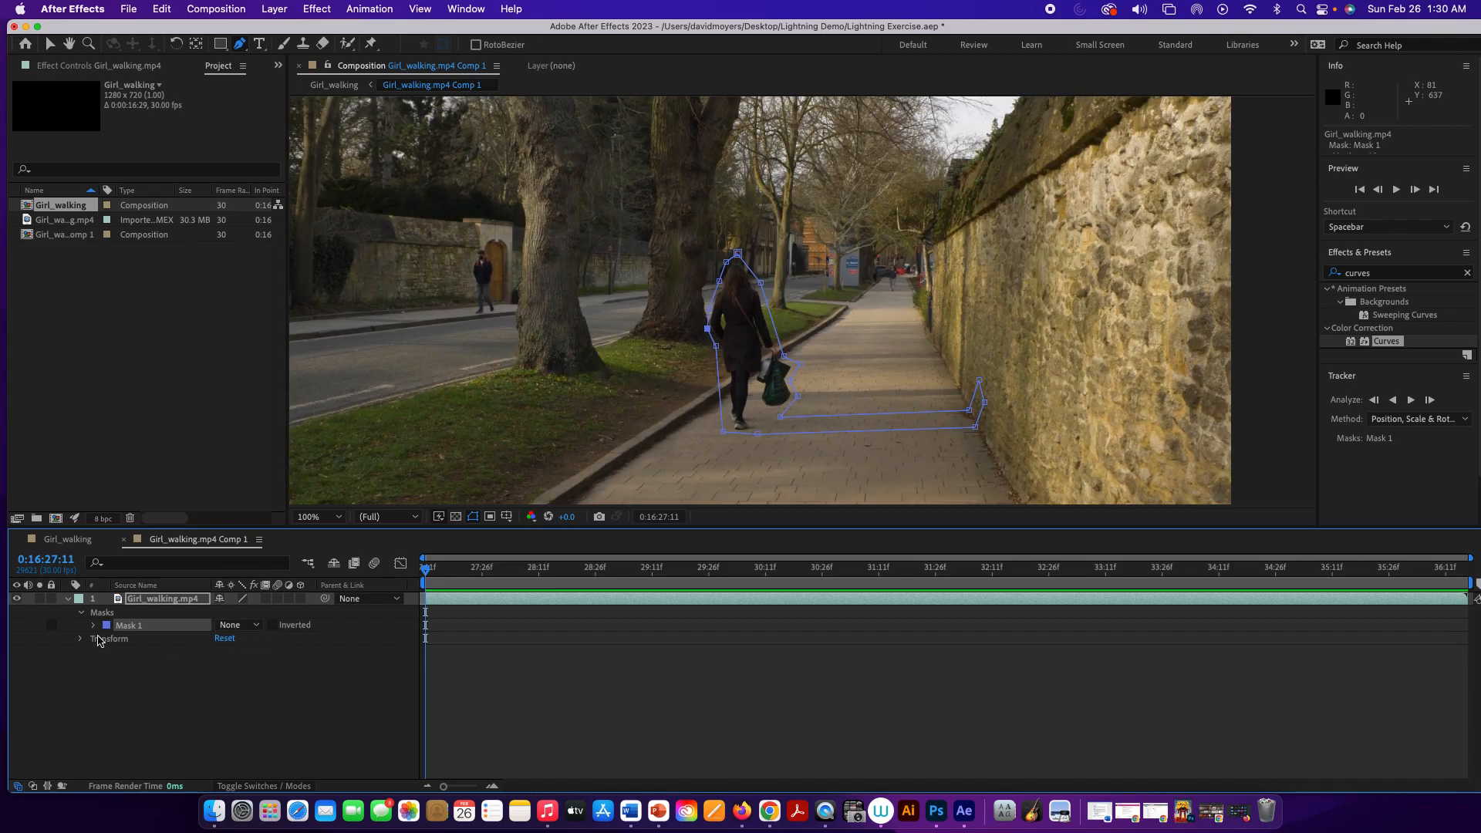
left_click(95, 625)
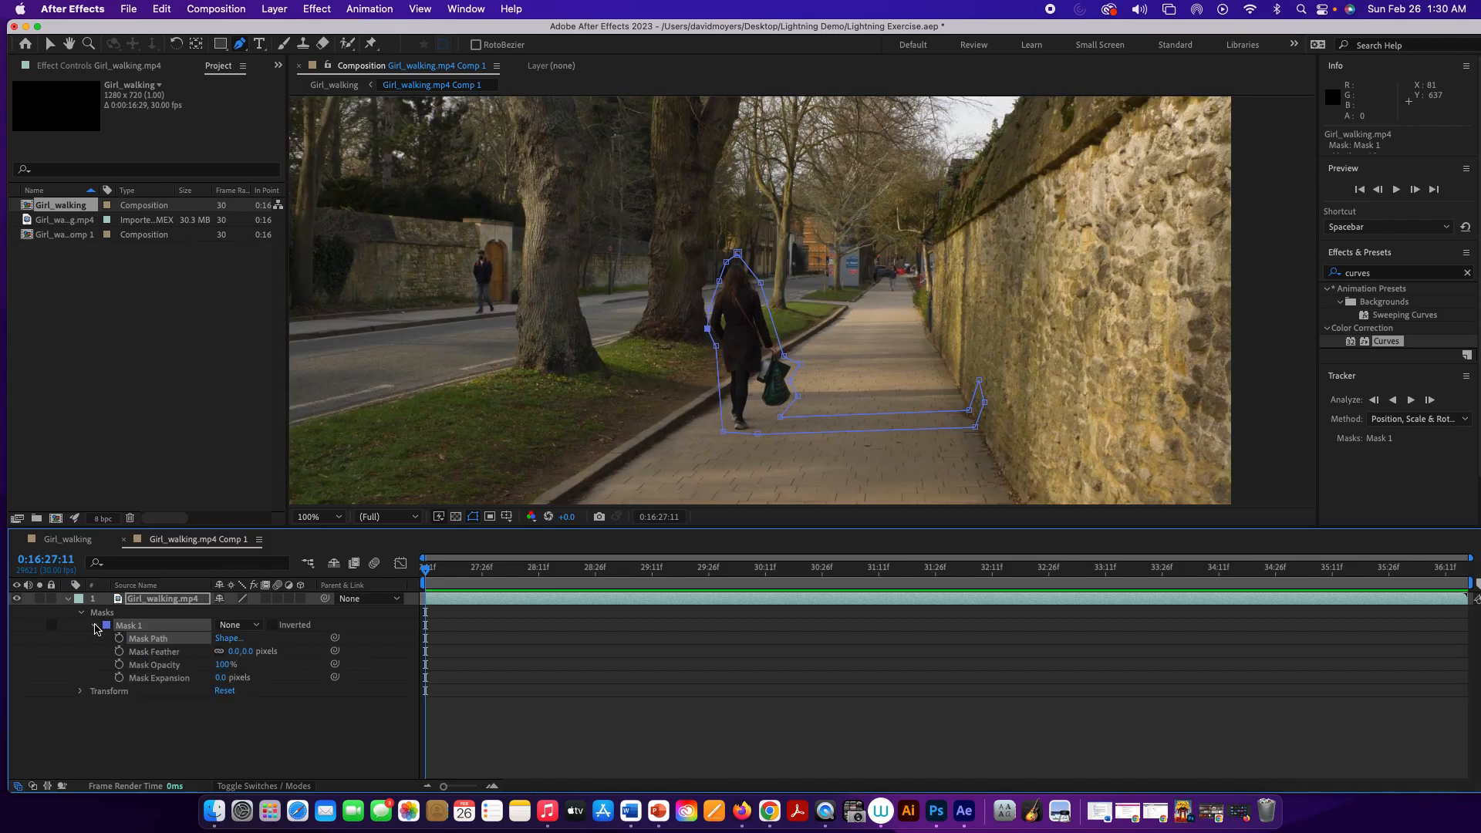
left_click(119, 639)
At 0:16:28:25, move the whole mask about 18 px right and 8 px up to follow the walking woman
left_click_drag(431, 576, 594, 589)
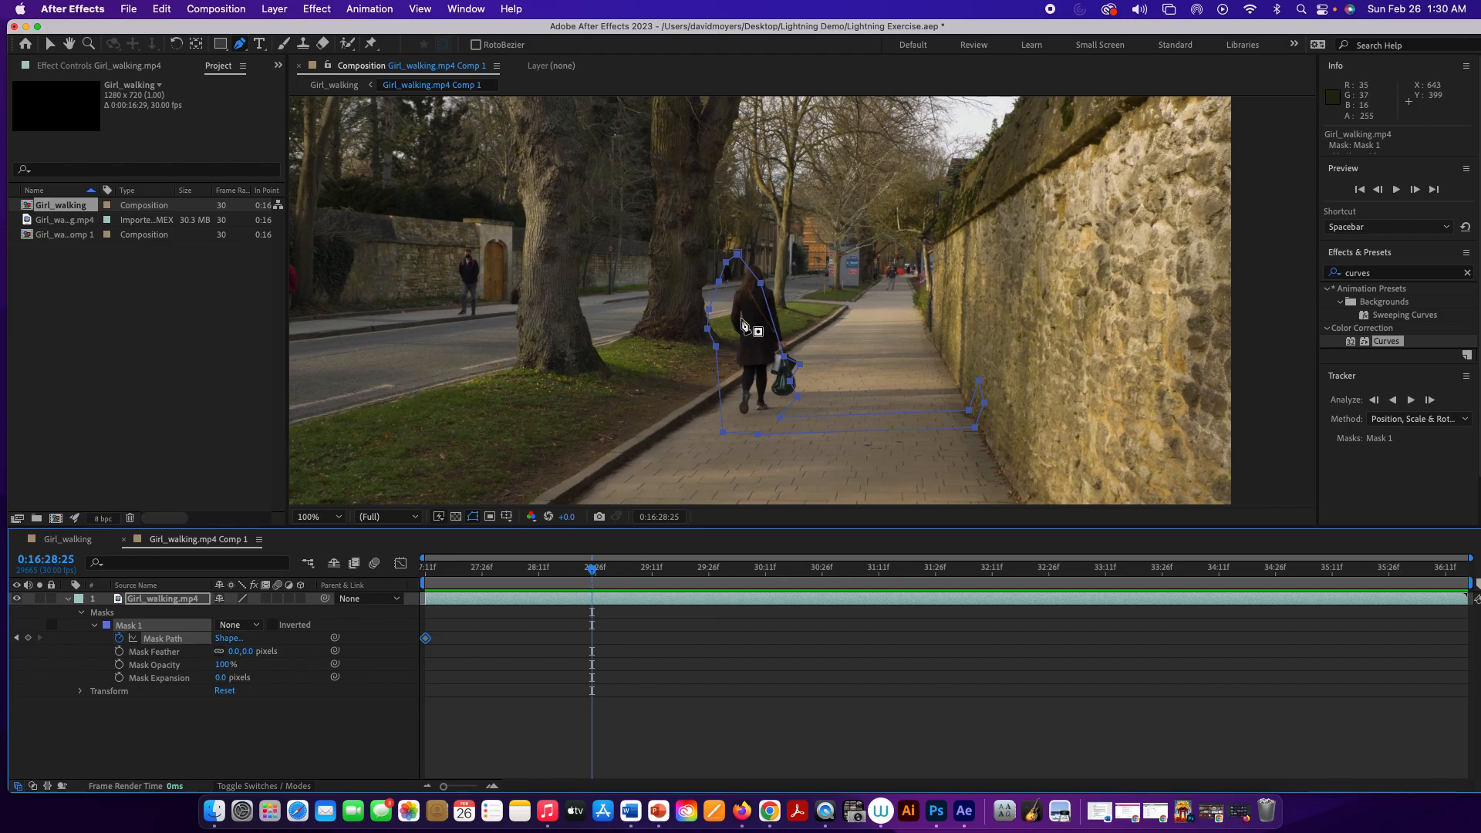
key("v")
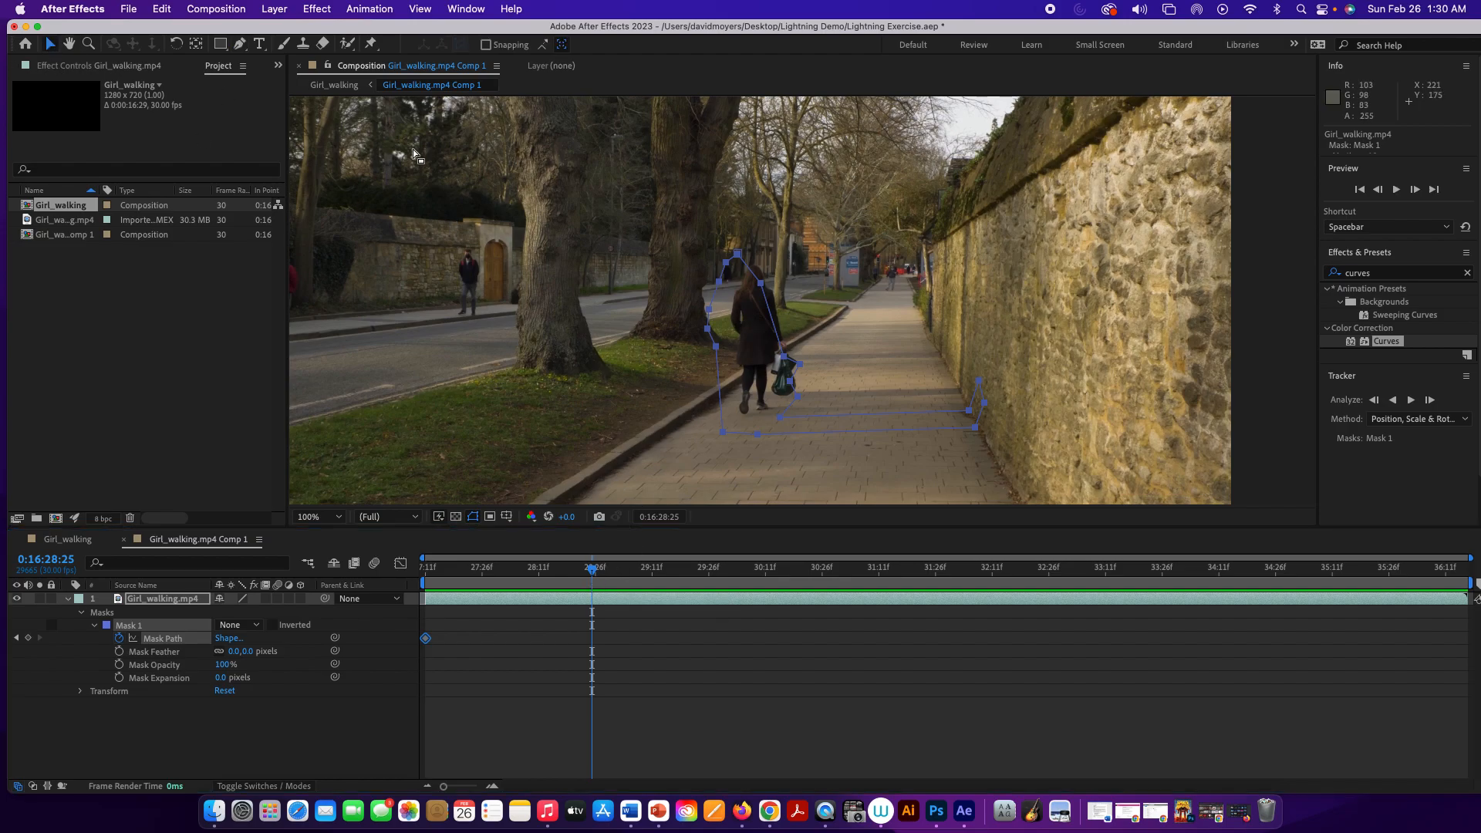
left_click(762, 287)
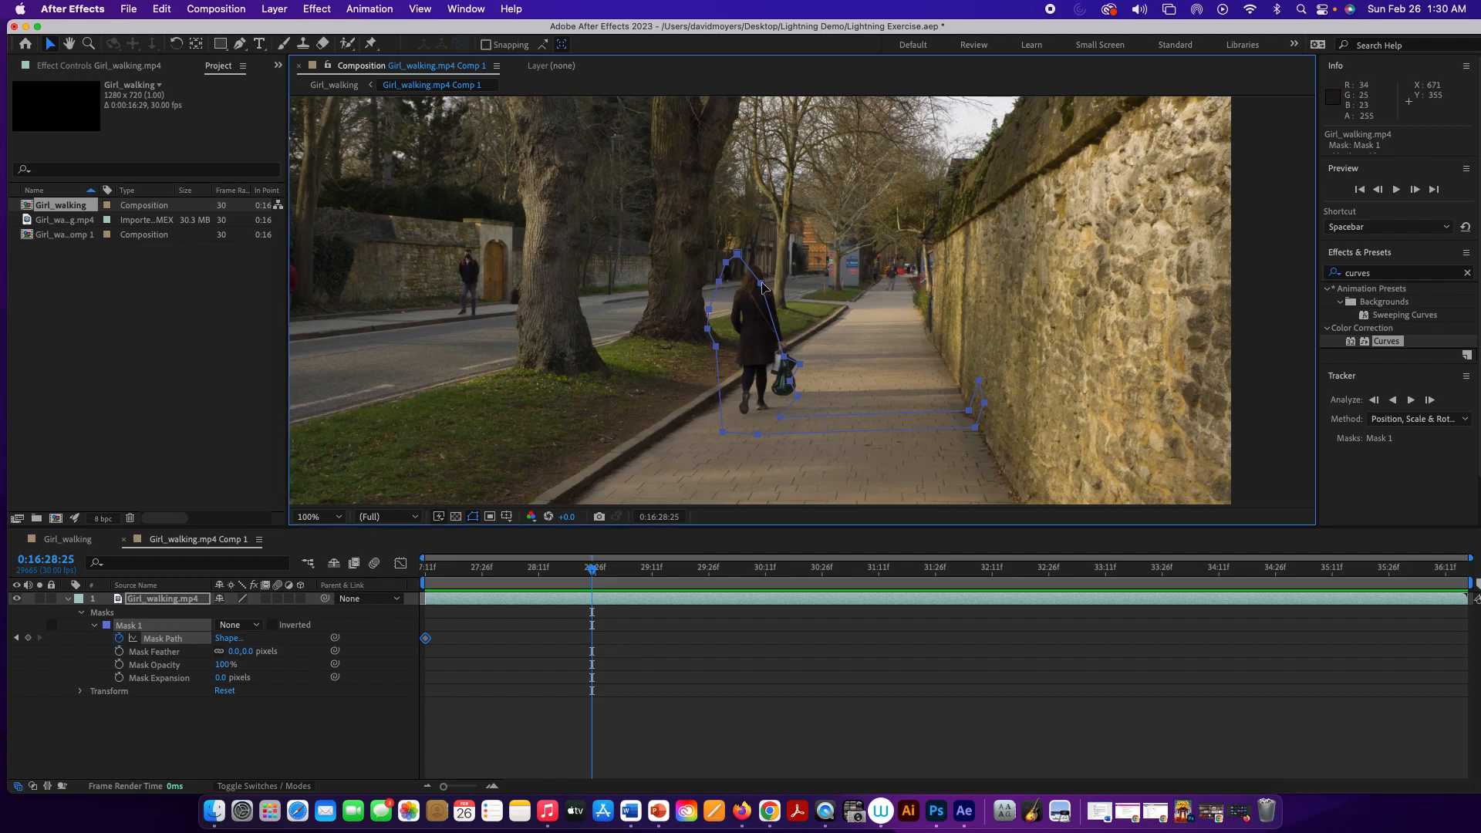
double_click(762, 287)
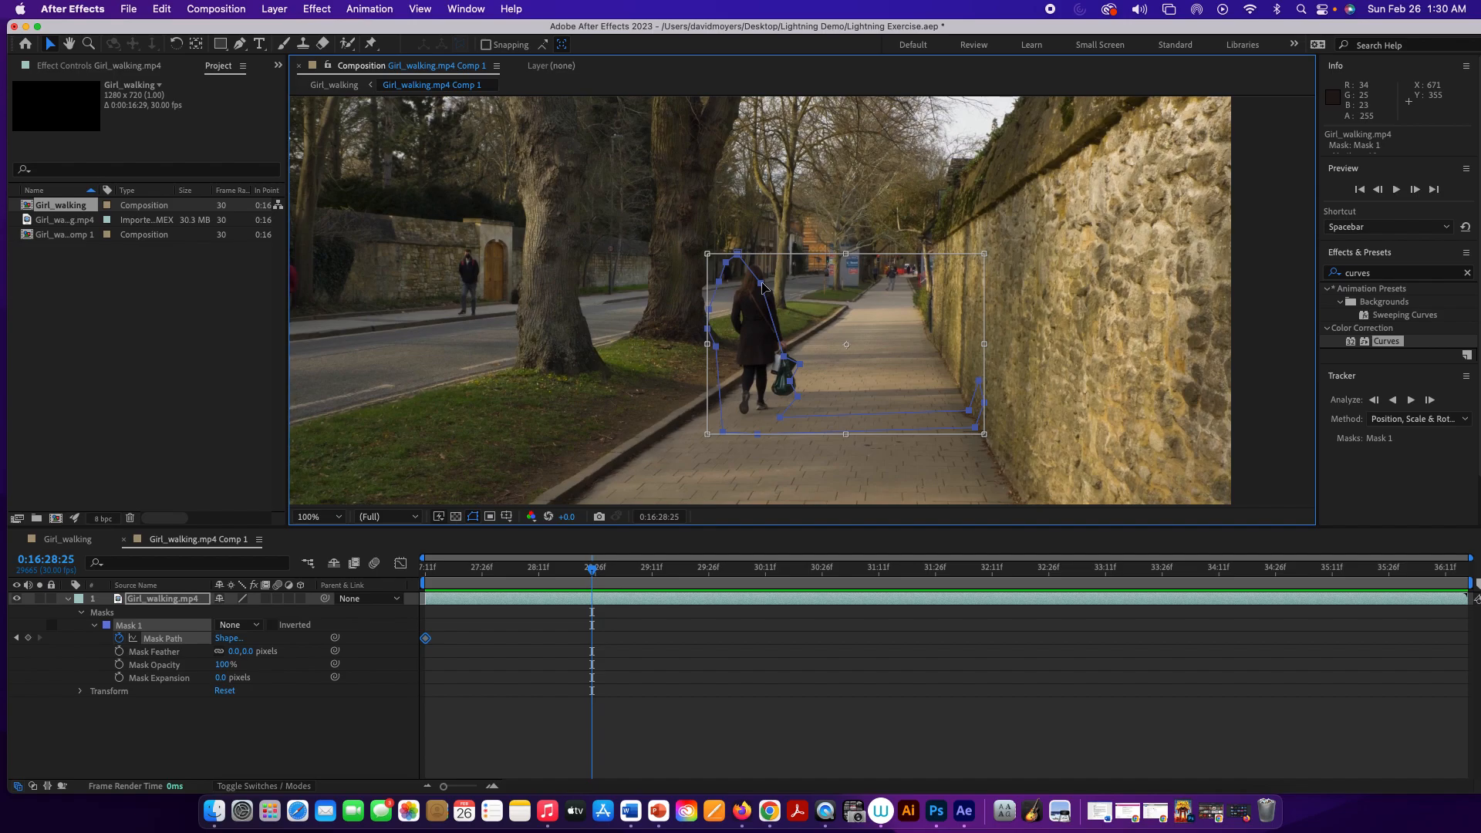
left_click_drag(762, 287, 776, 281)
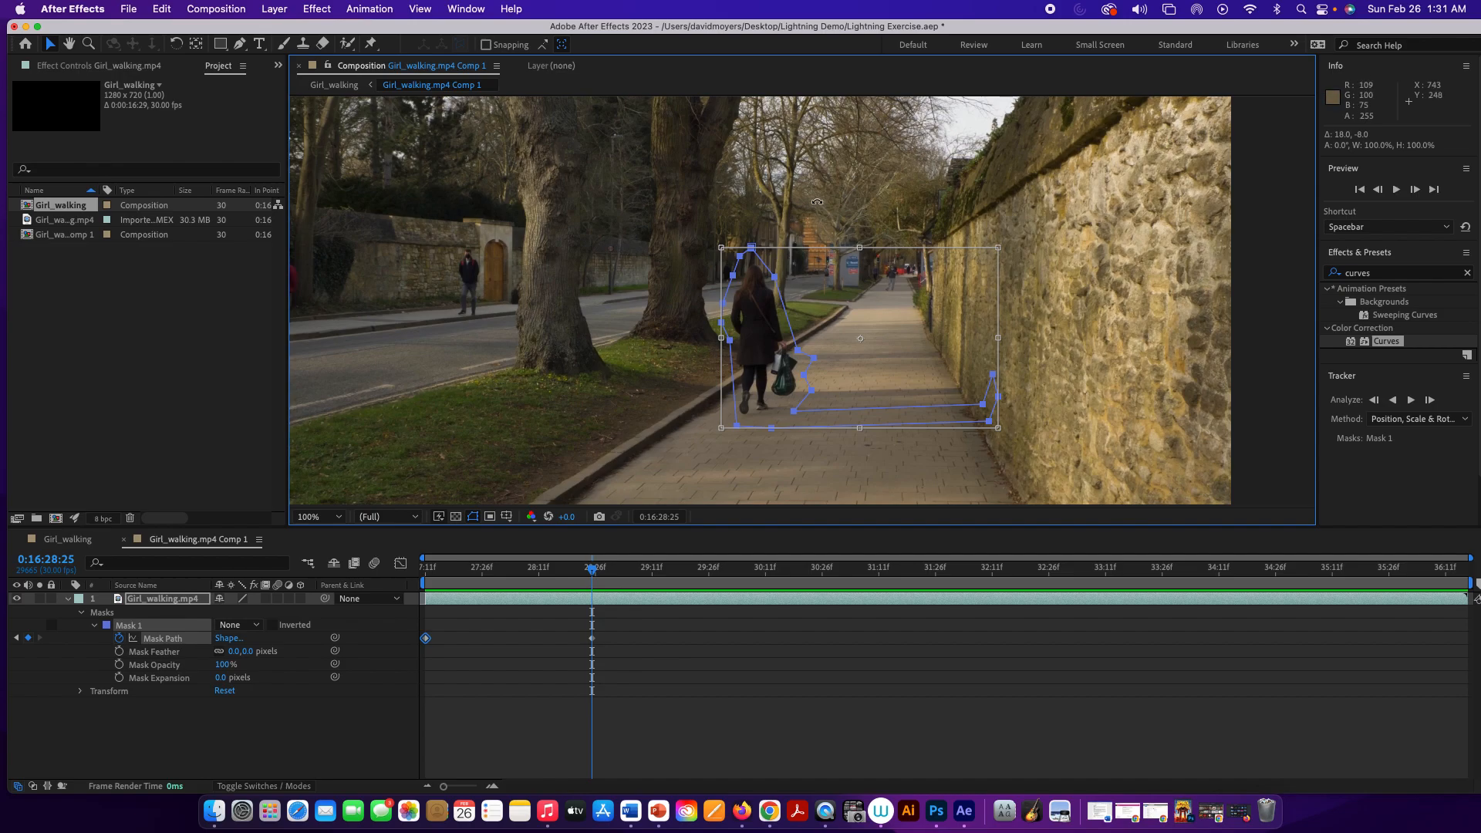
key("Return")
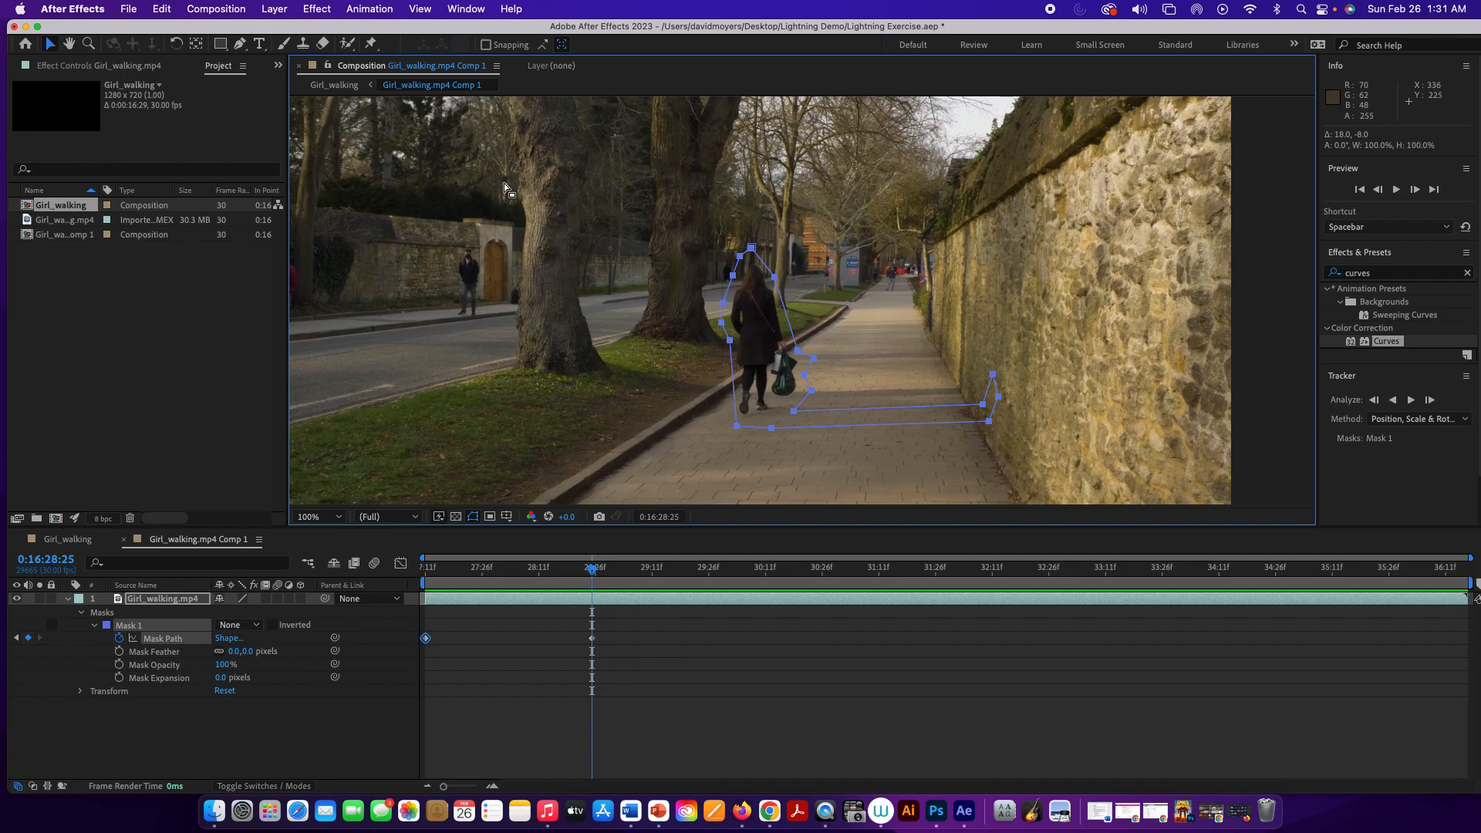
Open the Girl_walking.mp4 layer in its own Layer viewer, try moving a mask vertex near the woman's head, and undo that move
key("comma")
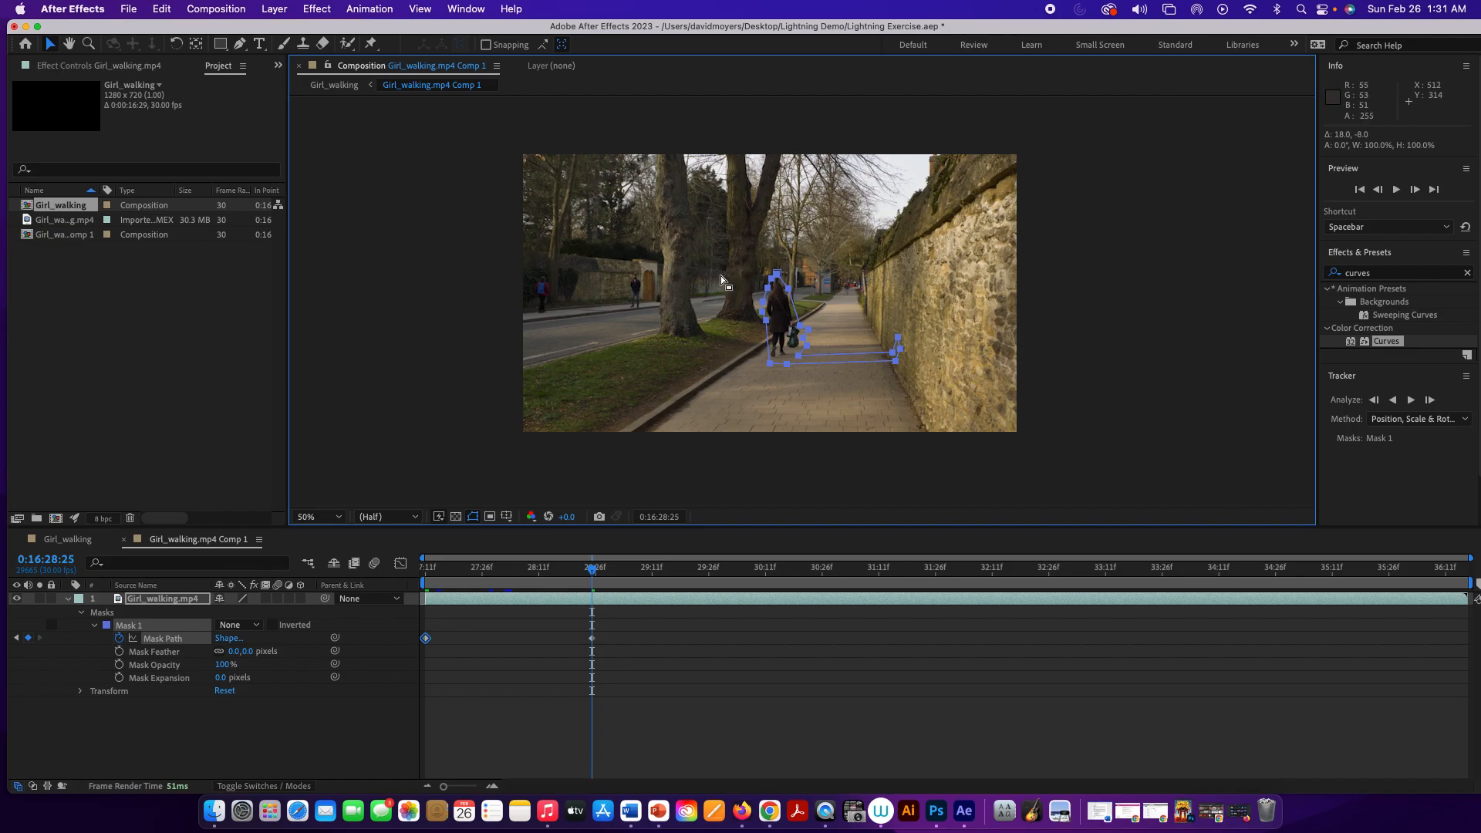
double_click(844, 240)
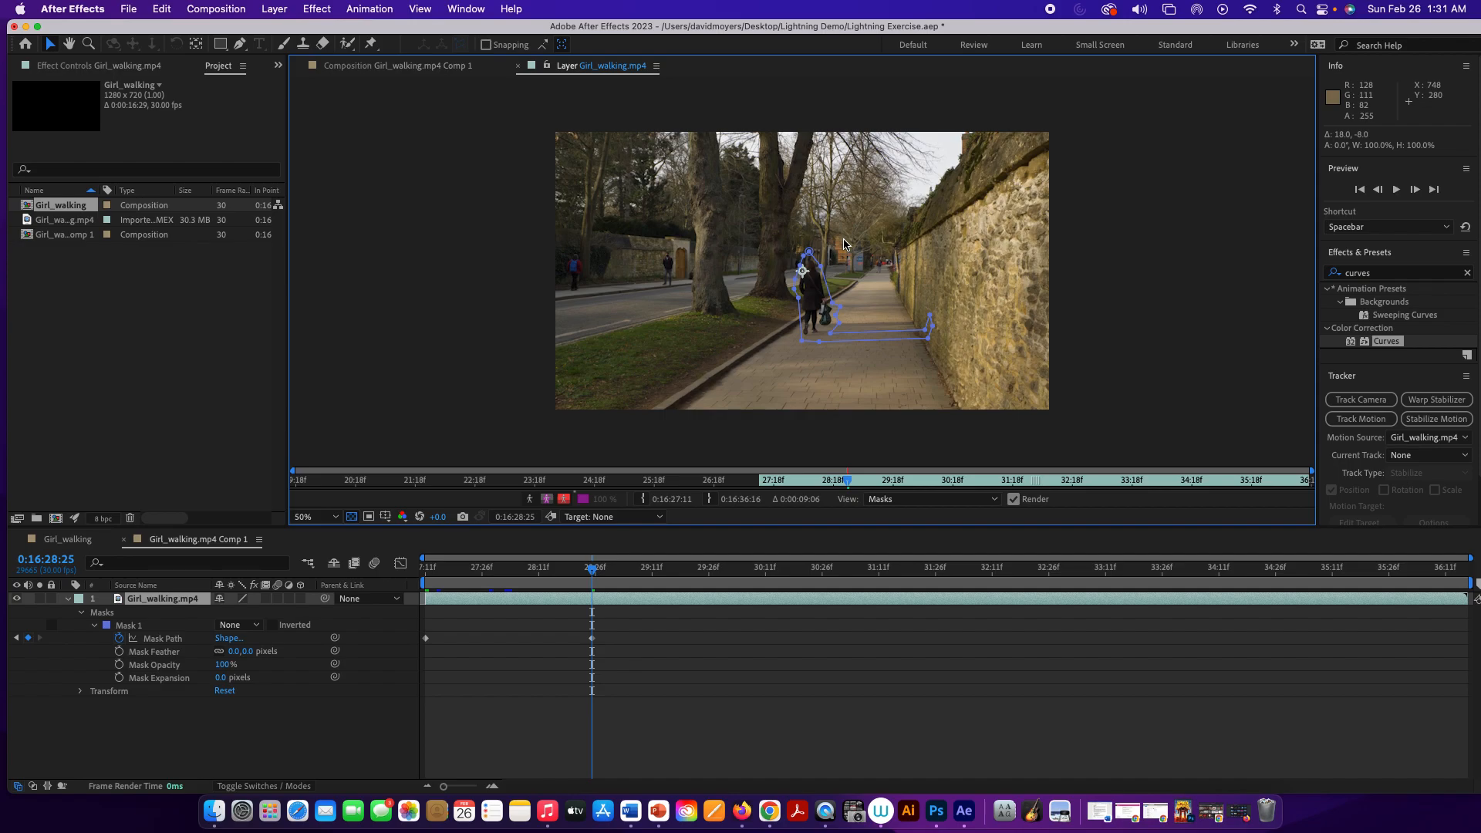
left_click(829, 266)
left_click_drag(828, 266, 823, 266)
left_click(851, 269)
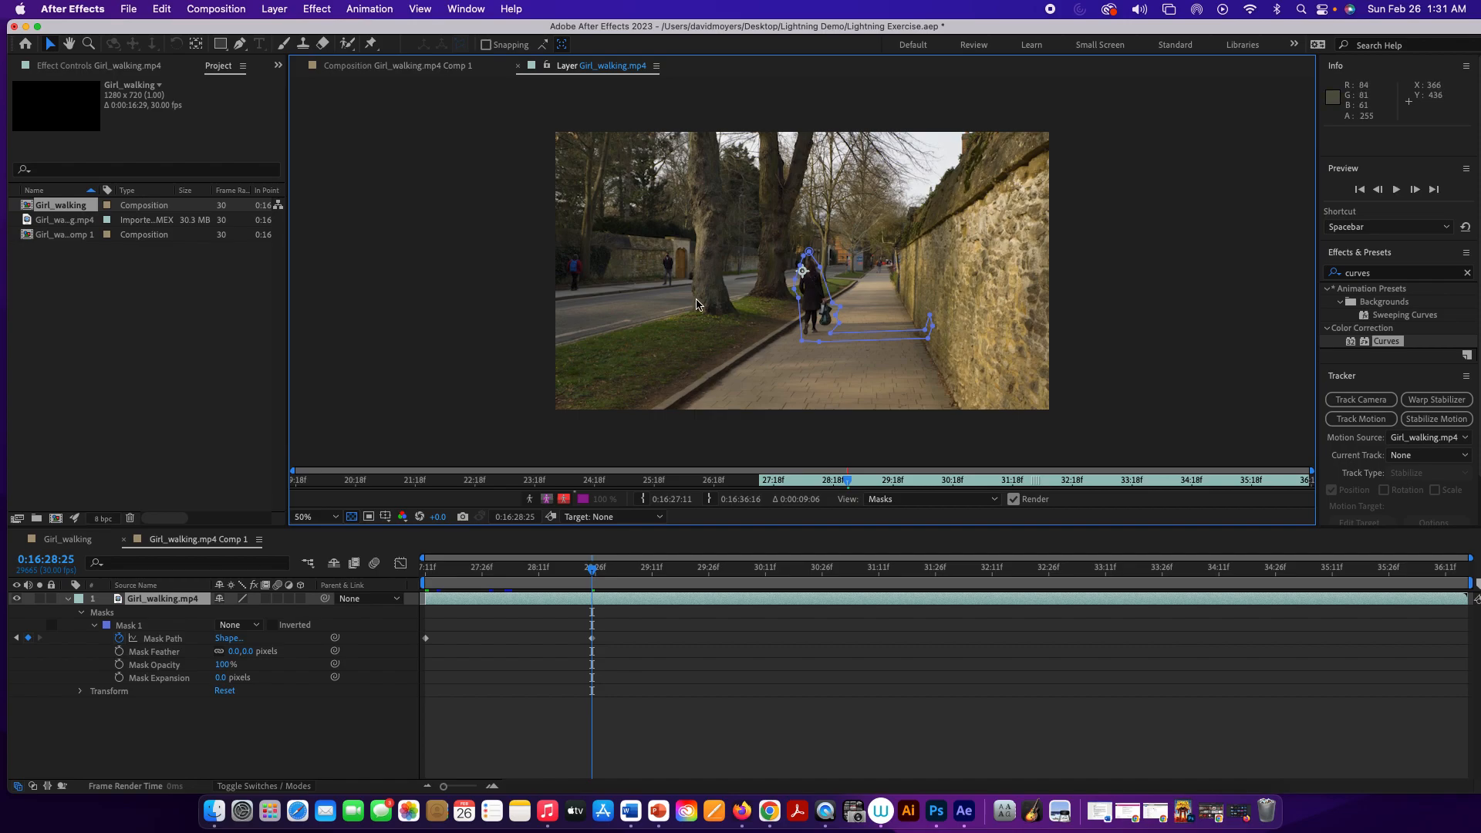
left_click_drag(809, 266, 873, 255)
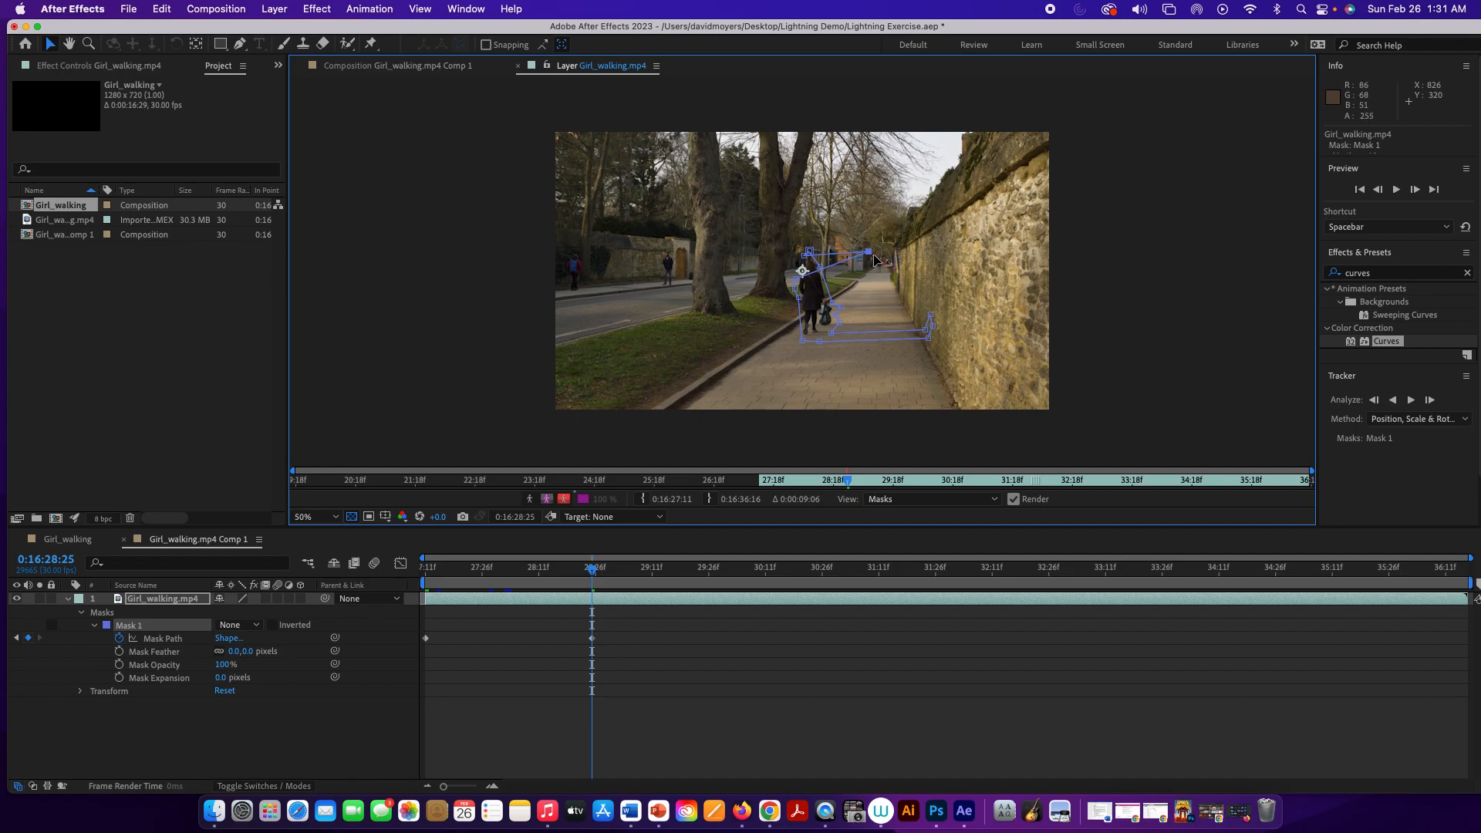
key("super+z")
Refit the mask vertices to the woman's head, bag, feet and shadow at 0:16:28:25, and widen the mask behind her back at 0:16:28:01
key("period")
key("period")
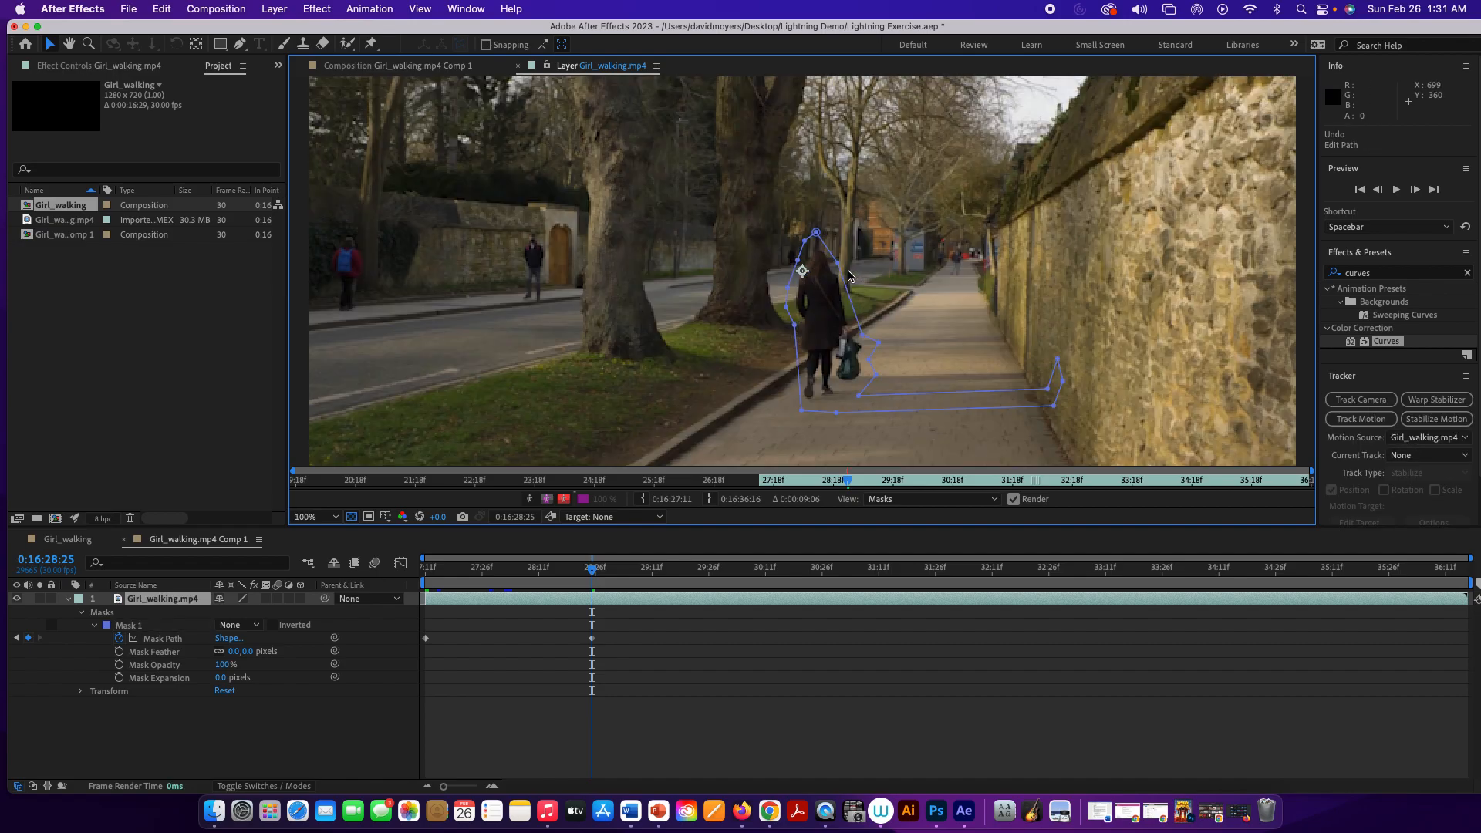
key("comma")
left_click(862, 339)
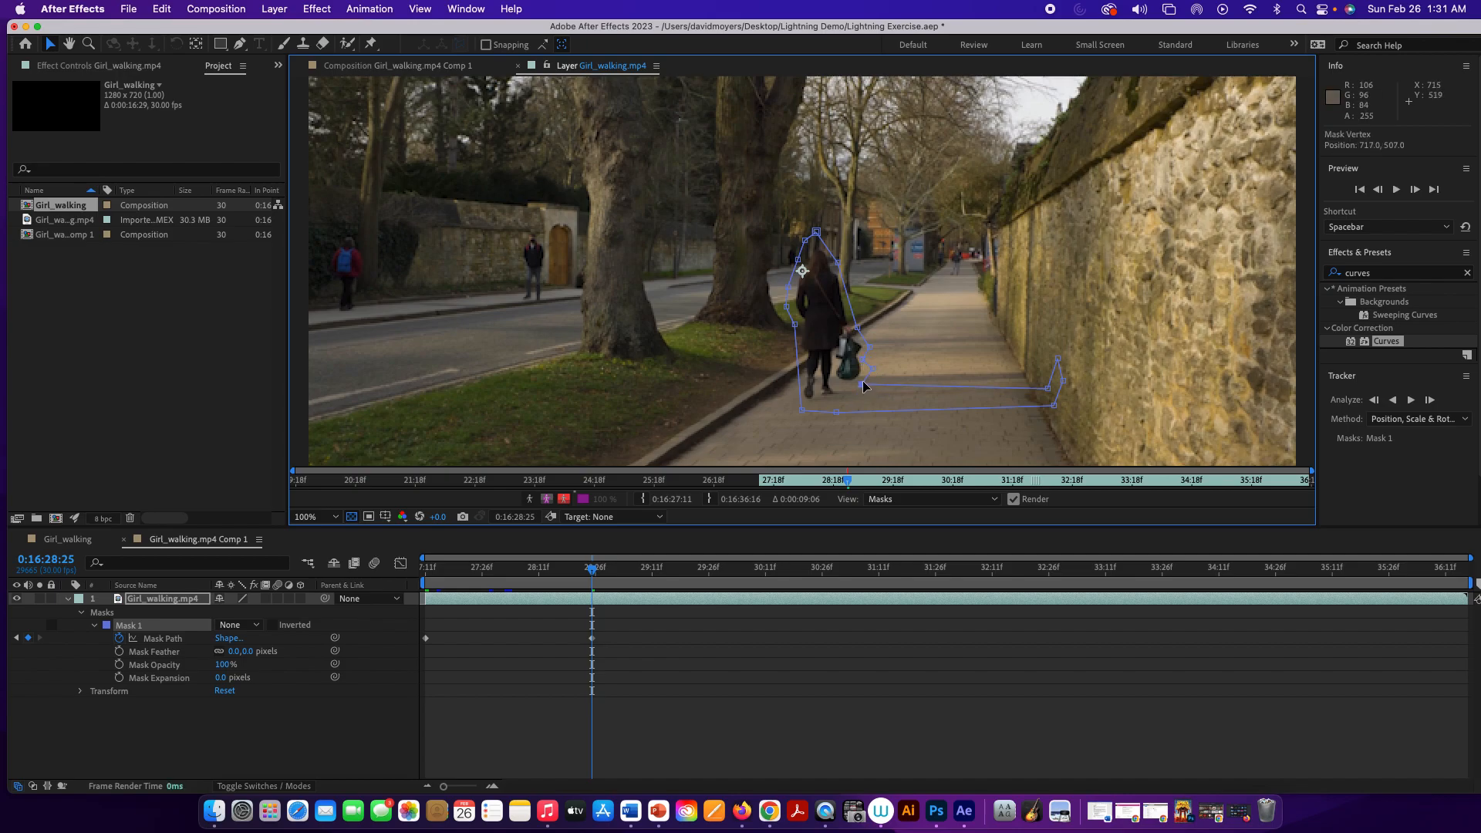
mouse_move(1044, 384)
left_mouse_down()
mouse_move(1038, 350)
mouse_move(1026, 381)
mouse_move(1037, 400)
mouse_move(1048, 375)
left_mouse_up()
left_click_drag(802, 409, 839, 404)
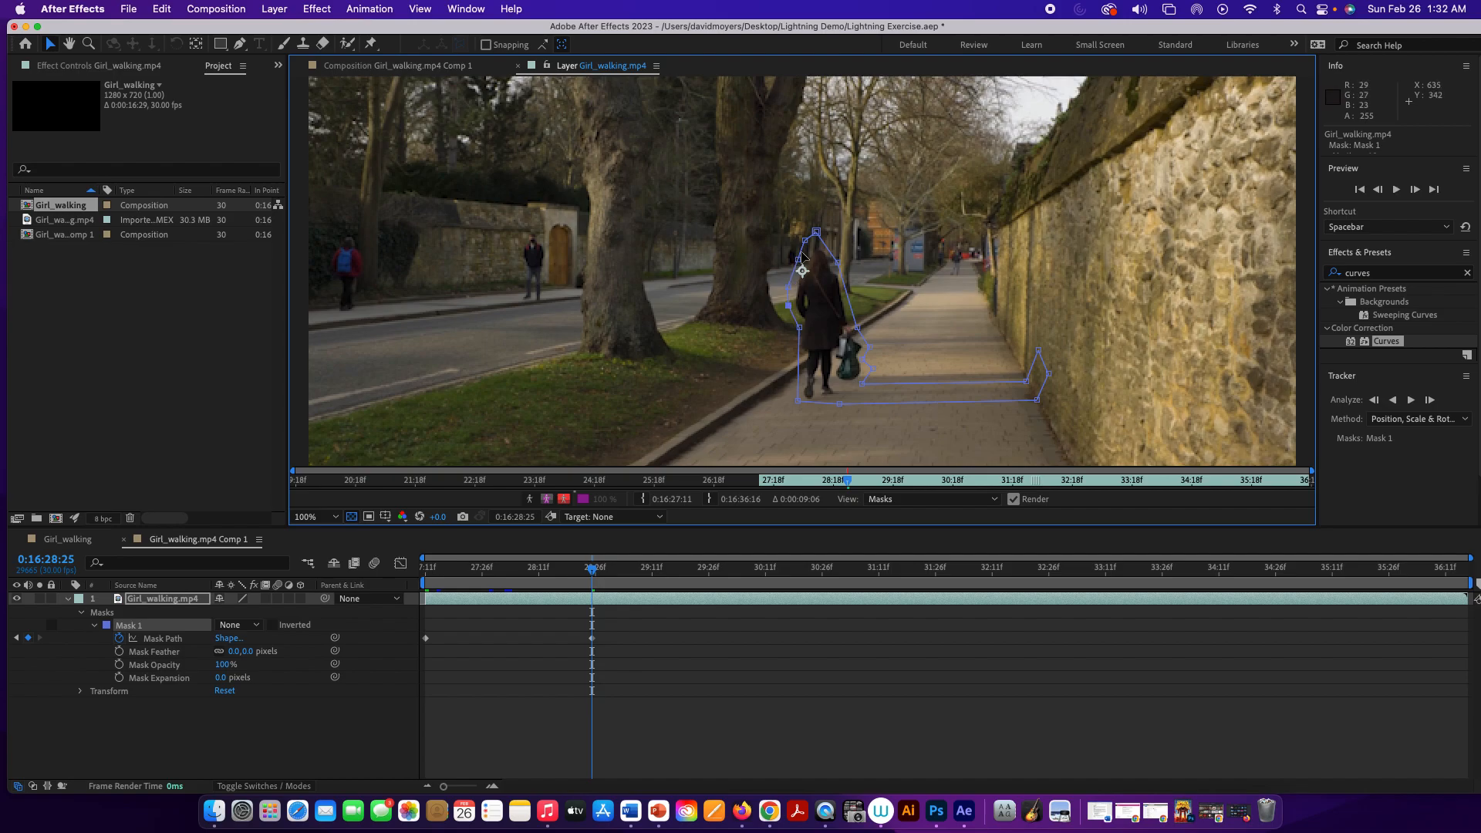
left_click_drag(816, 232, 823, 239)
left_click_drag(588, 574, 501, 584)
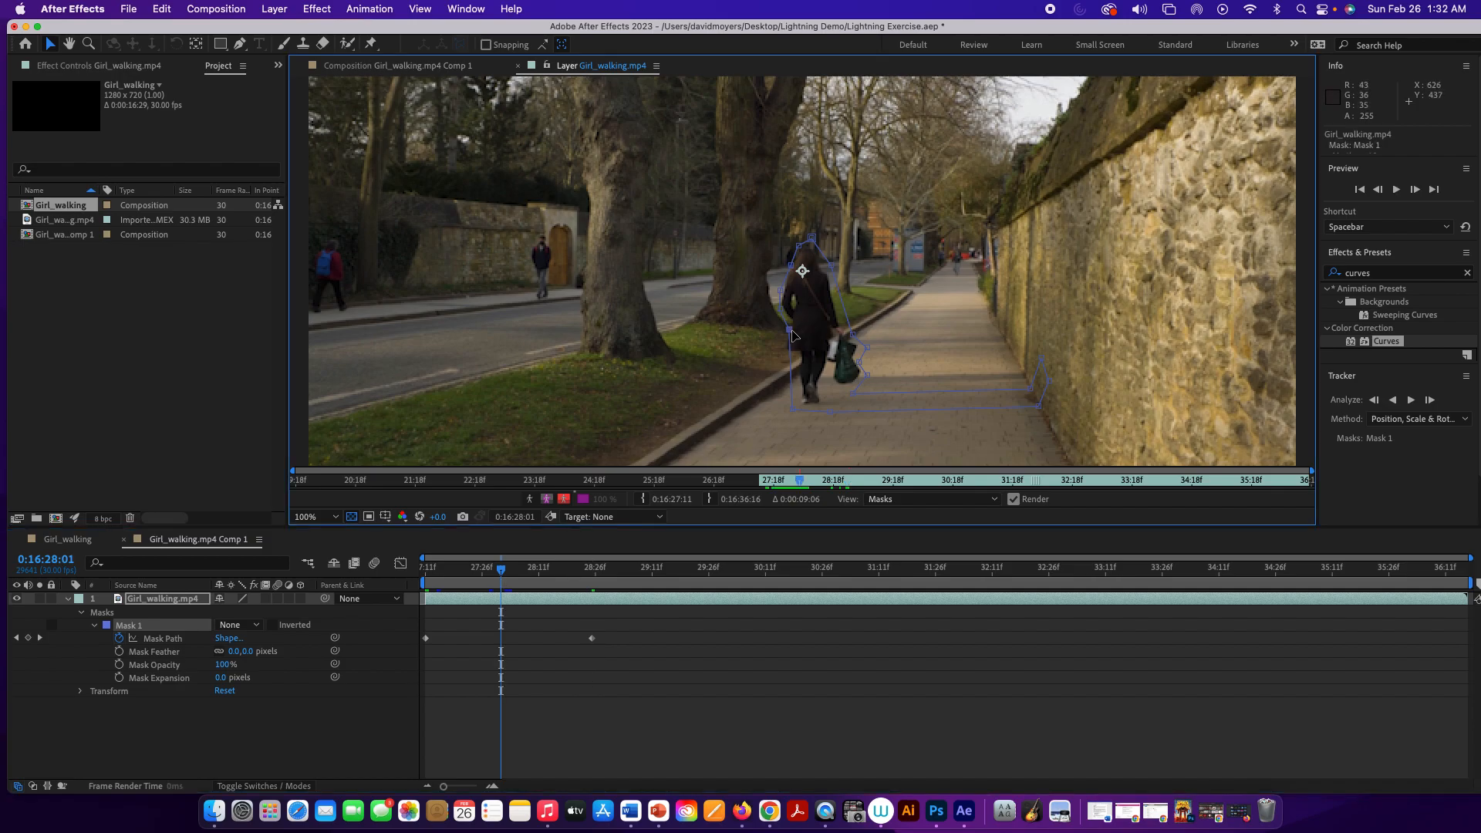
left_click_drag(792, 337, 784, 354)
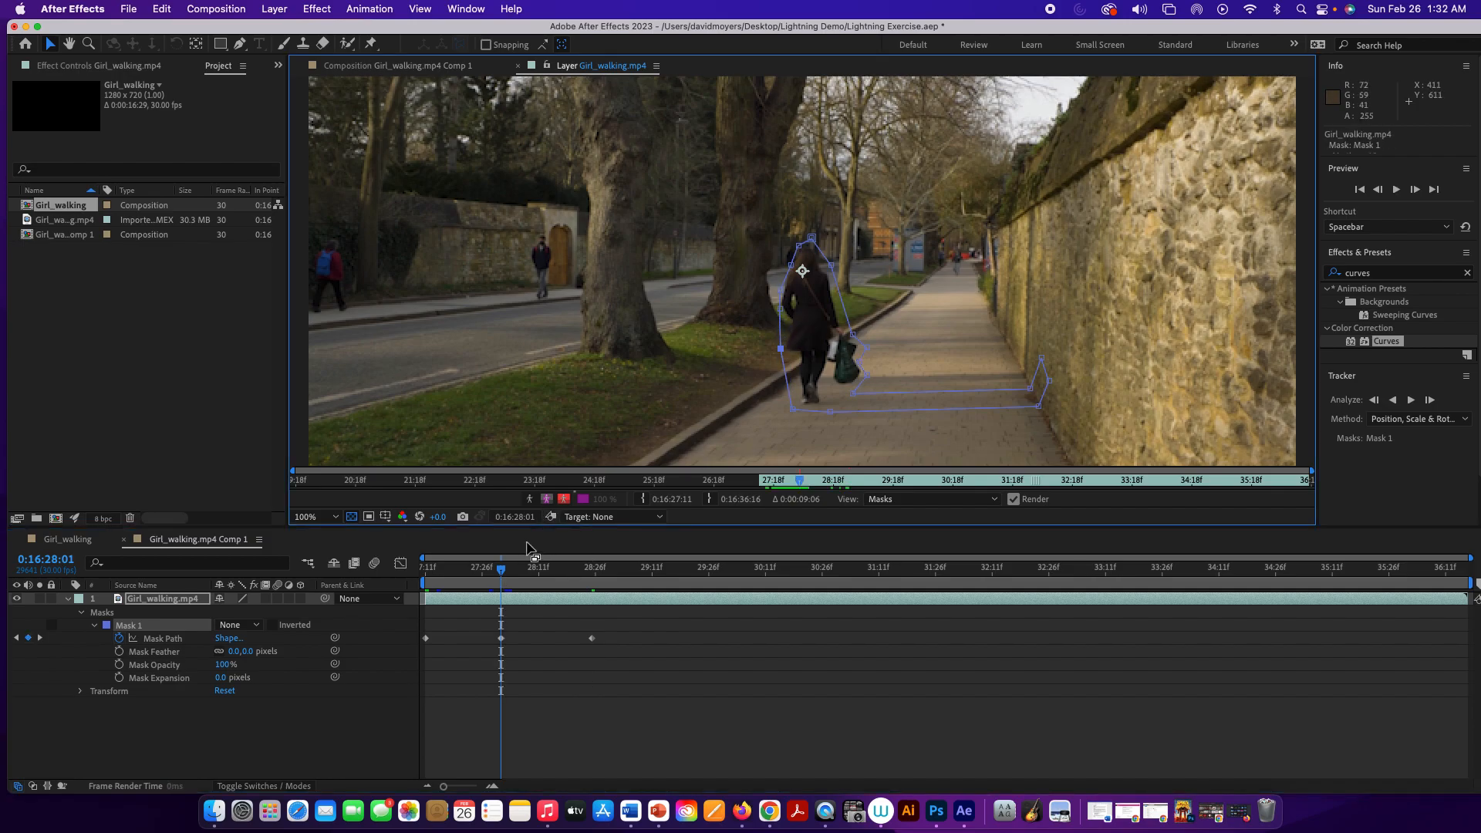
At 0:16:29:29, move the whole mask about 13 px right and 4 px up to follow the woman
left_click_drag(502, 569, 701, 571)
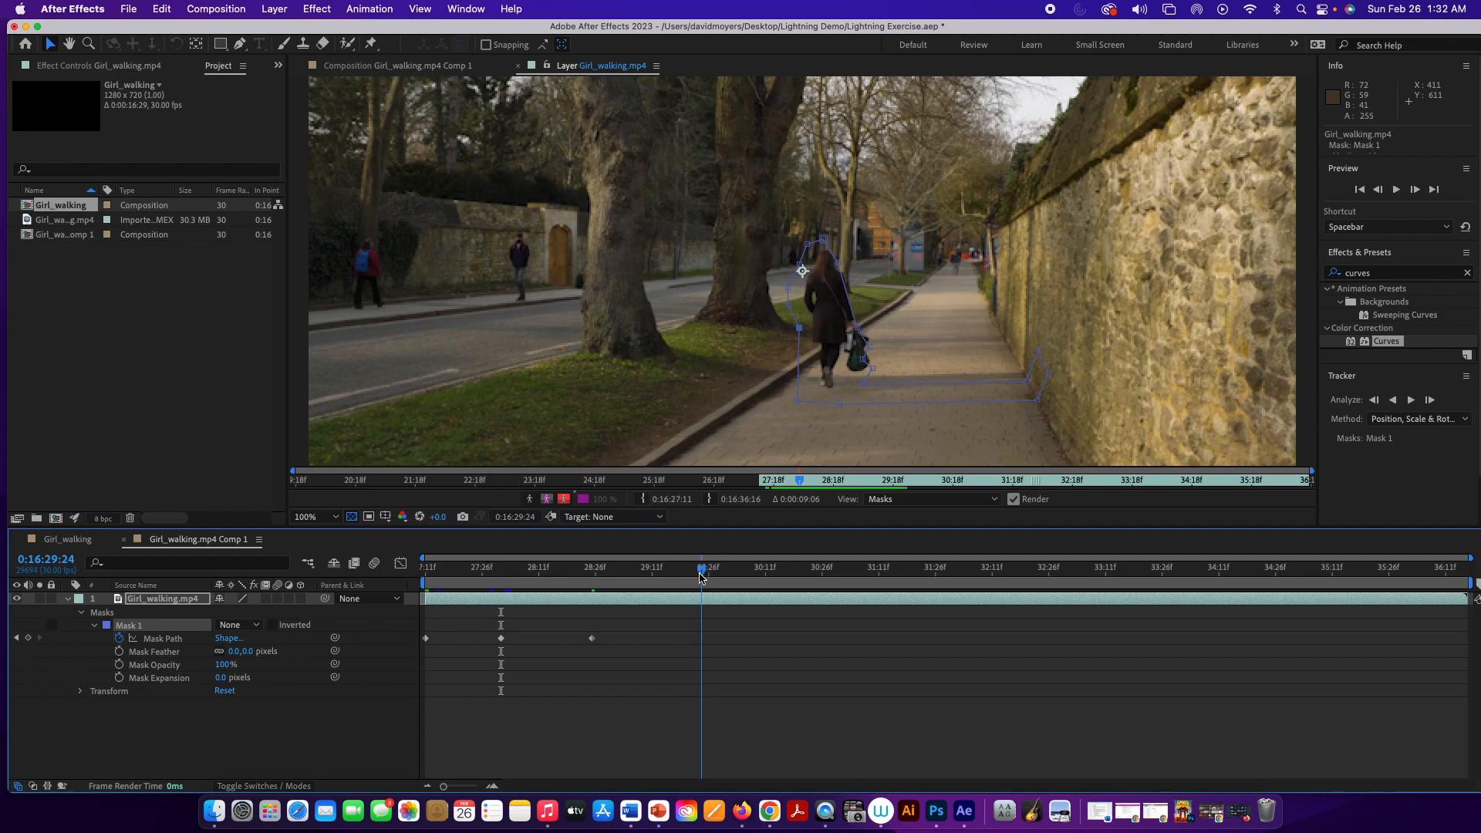
left_click_drag(705, 571, 720, 571)
left_click(835, 262)
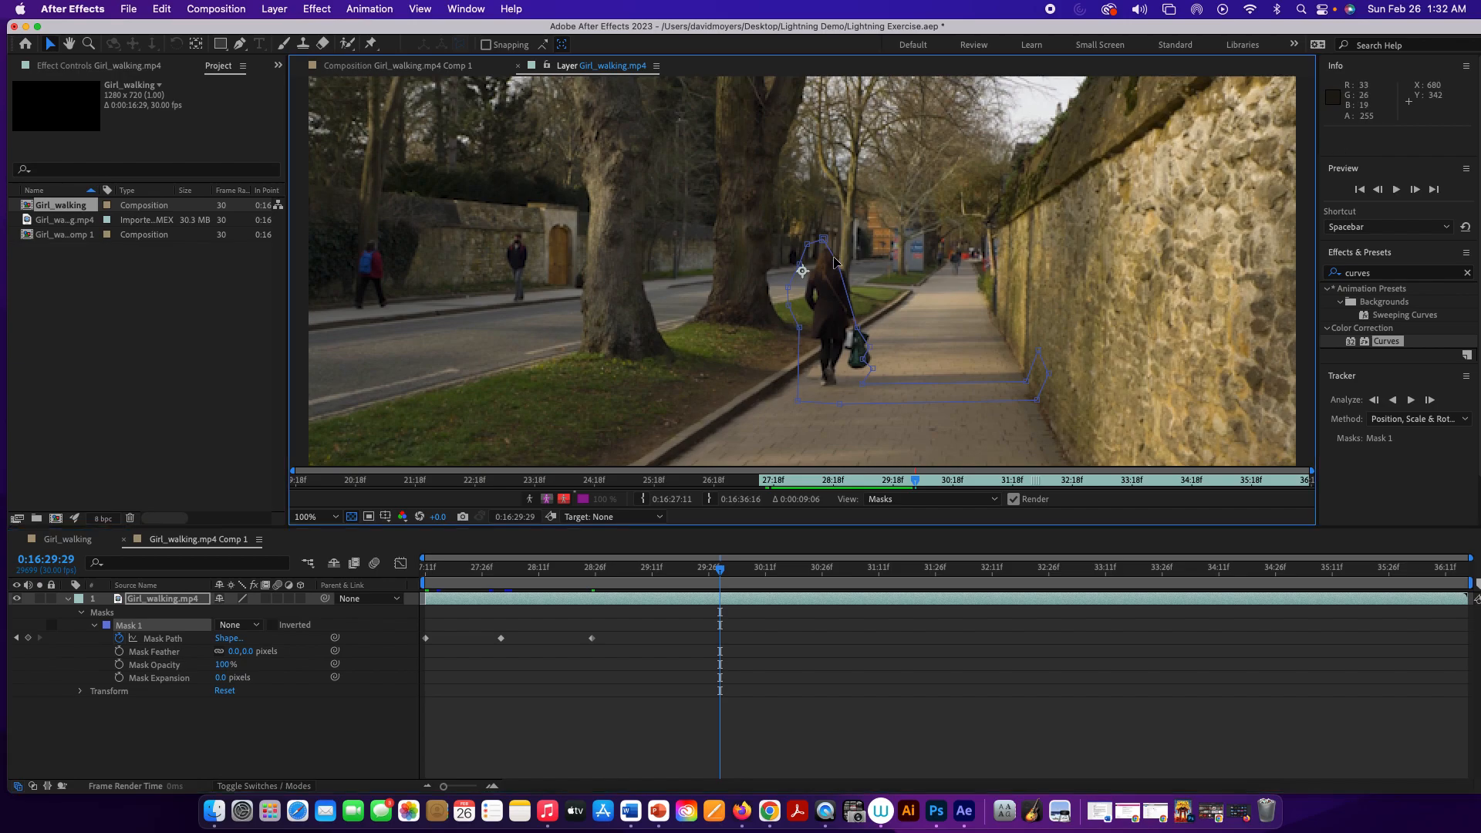
left_click_drag(835, 261, 846, 258)
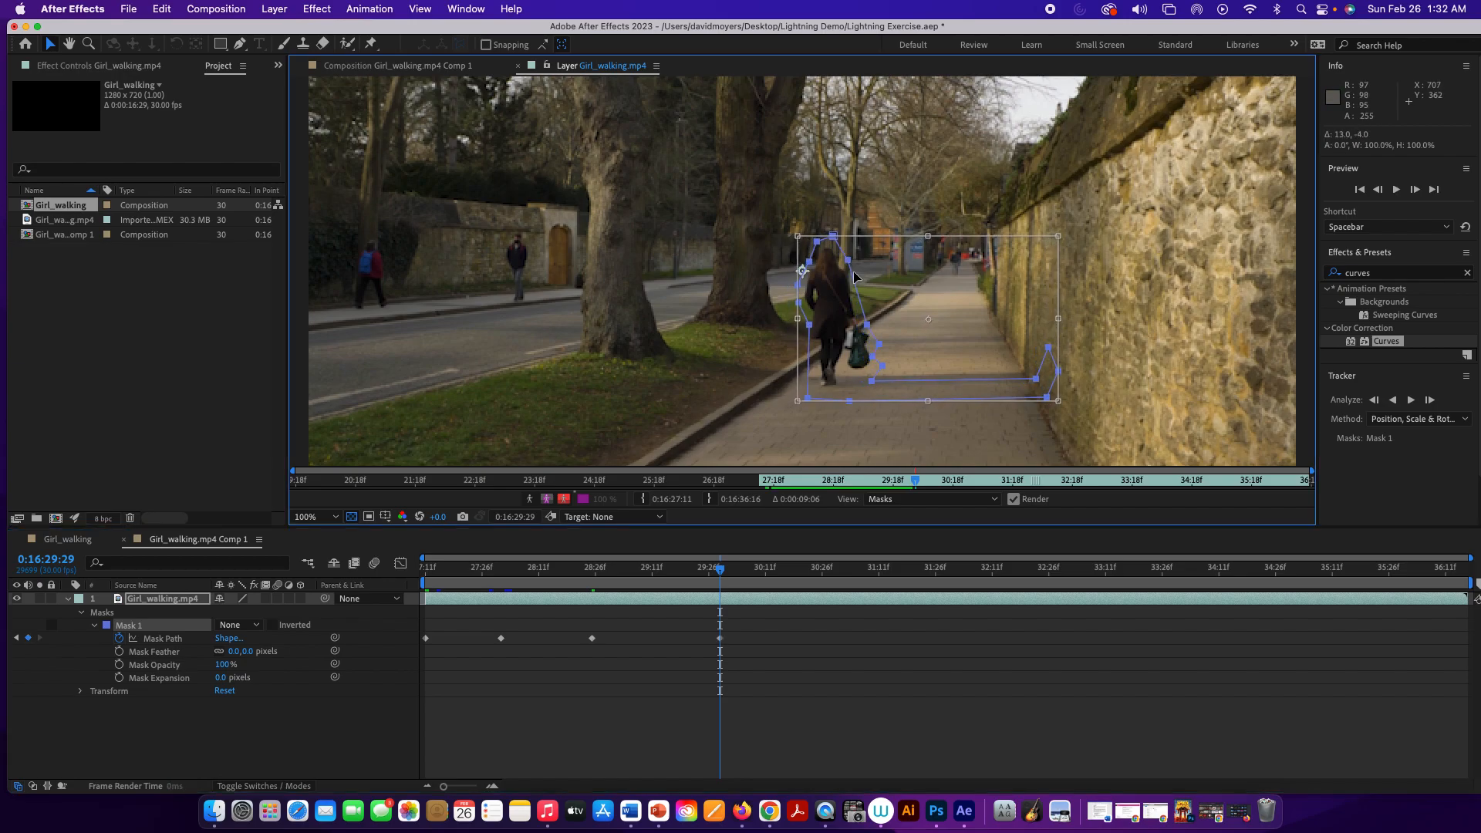
key("comma")
key("comma")
key("period")
key("period")
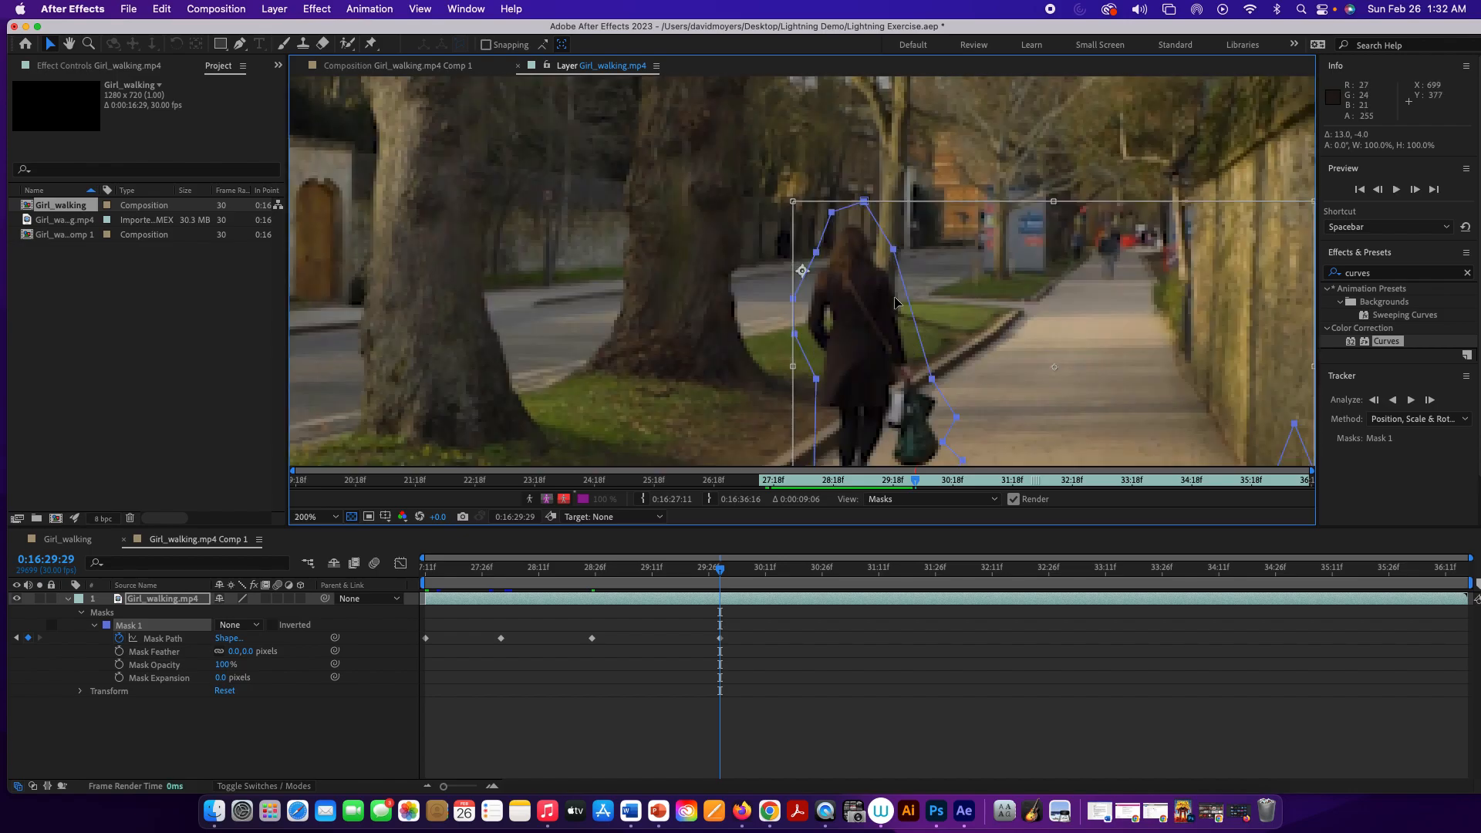
left_click_drag(944, 307, 822, 187)
key("v")
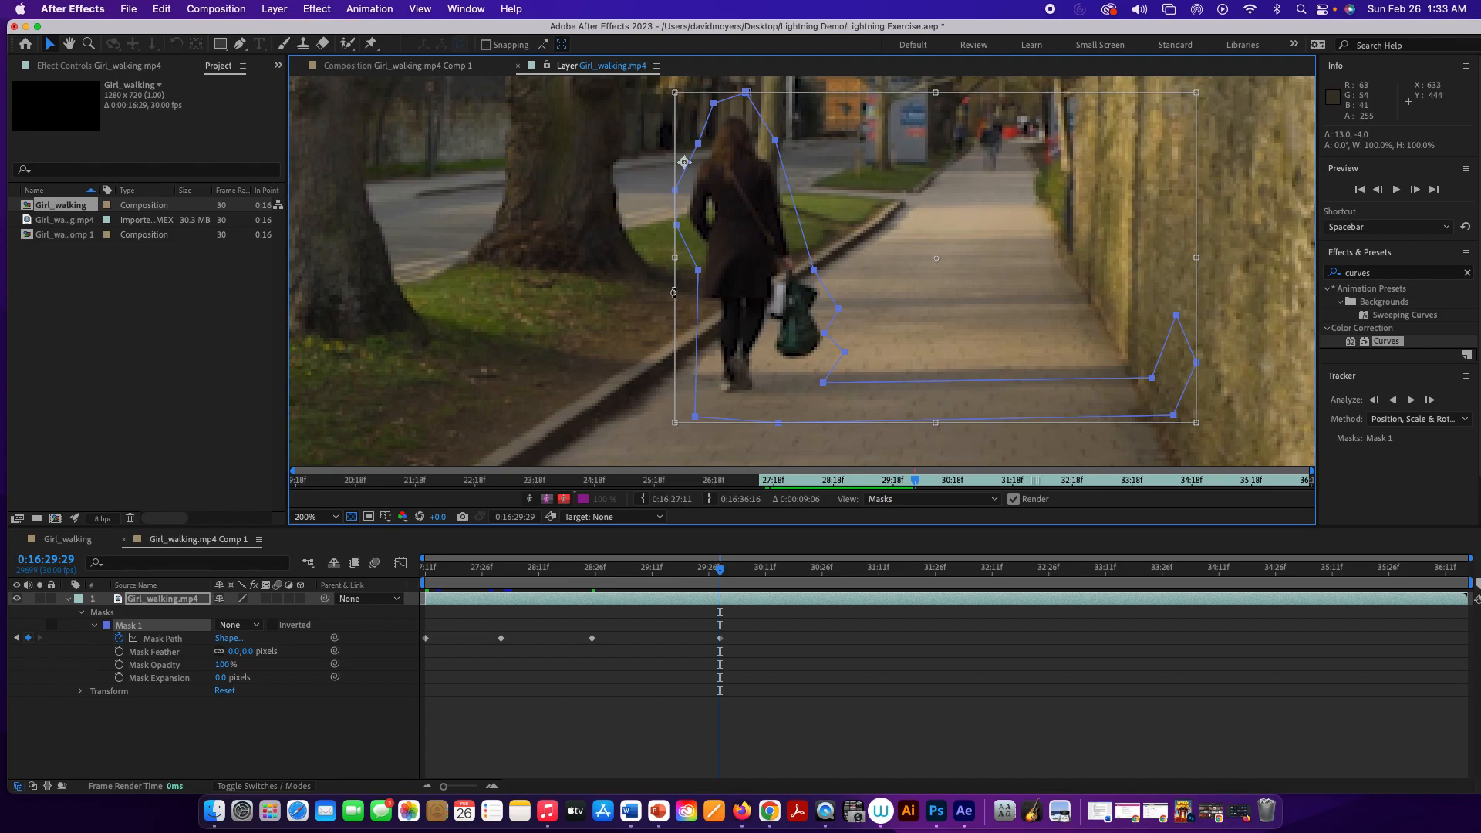
left_click(646, 299)
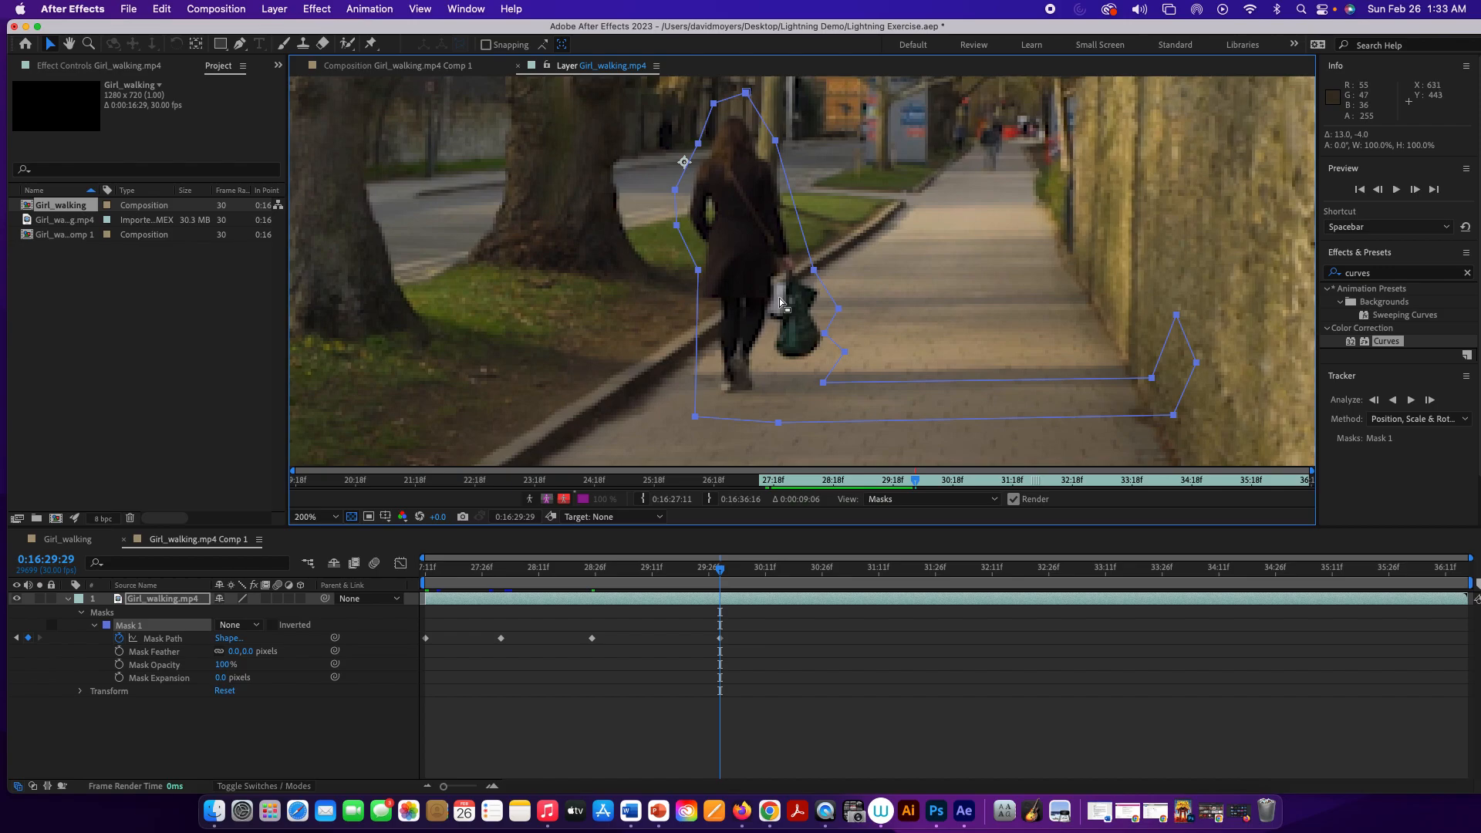
Tighten the mask vertices around the woman's bag and raise the shadow strip's inner corner just below it
double_click(842, 315)
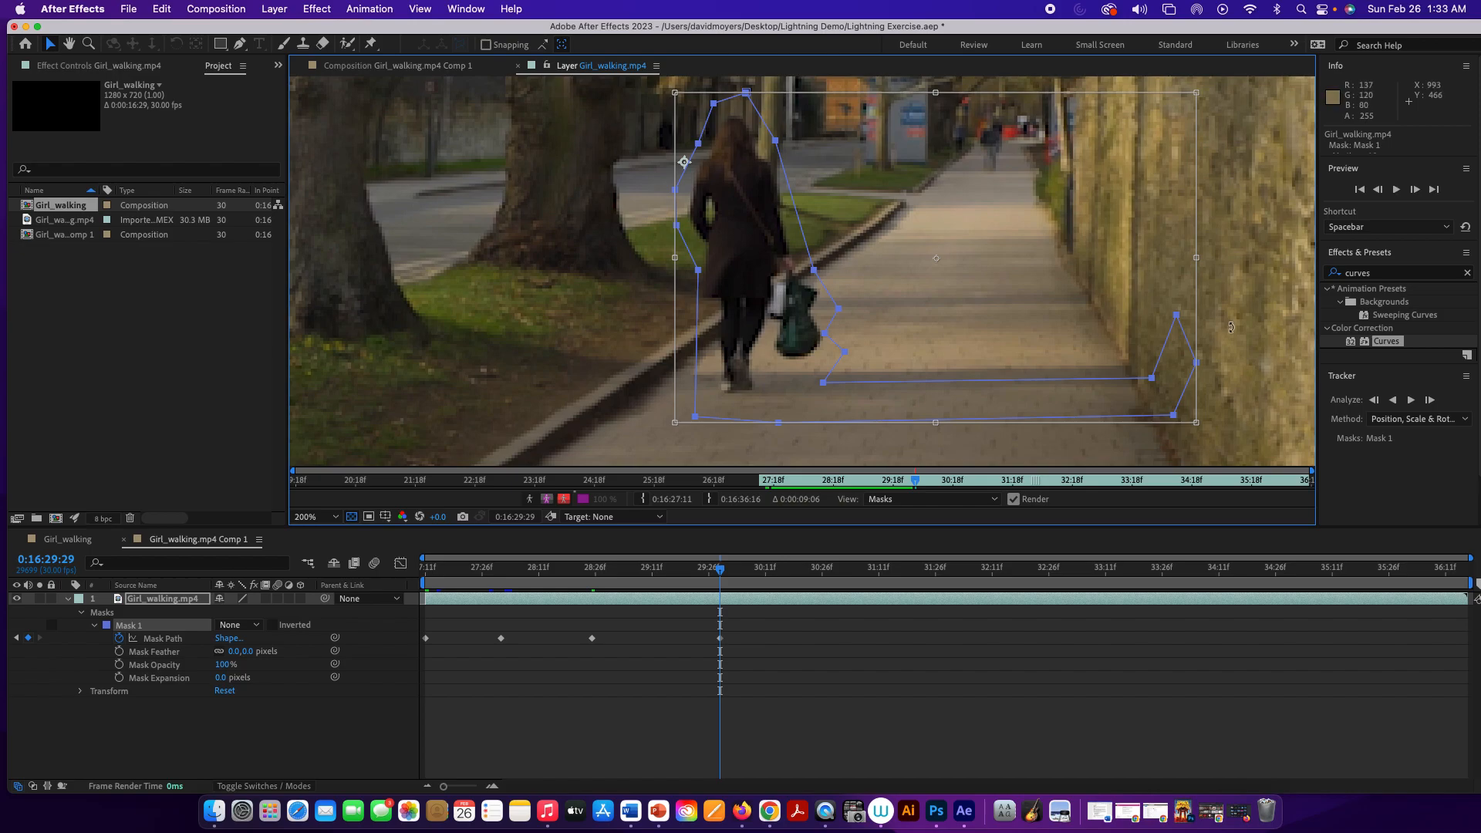
key("Return")
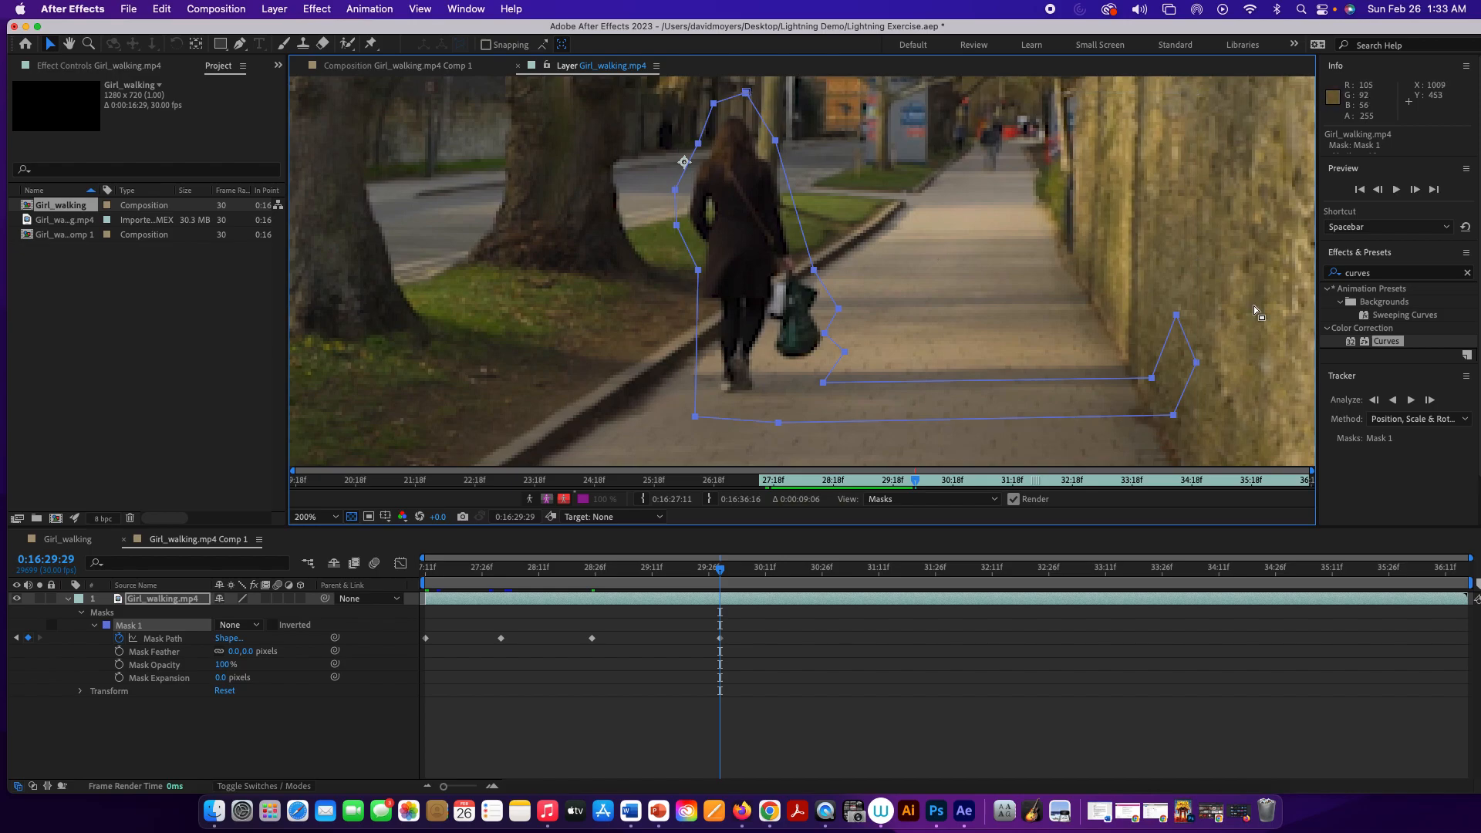
left_click(845, 313)
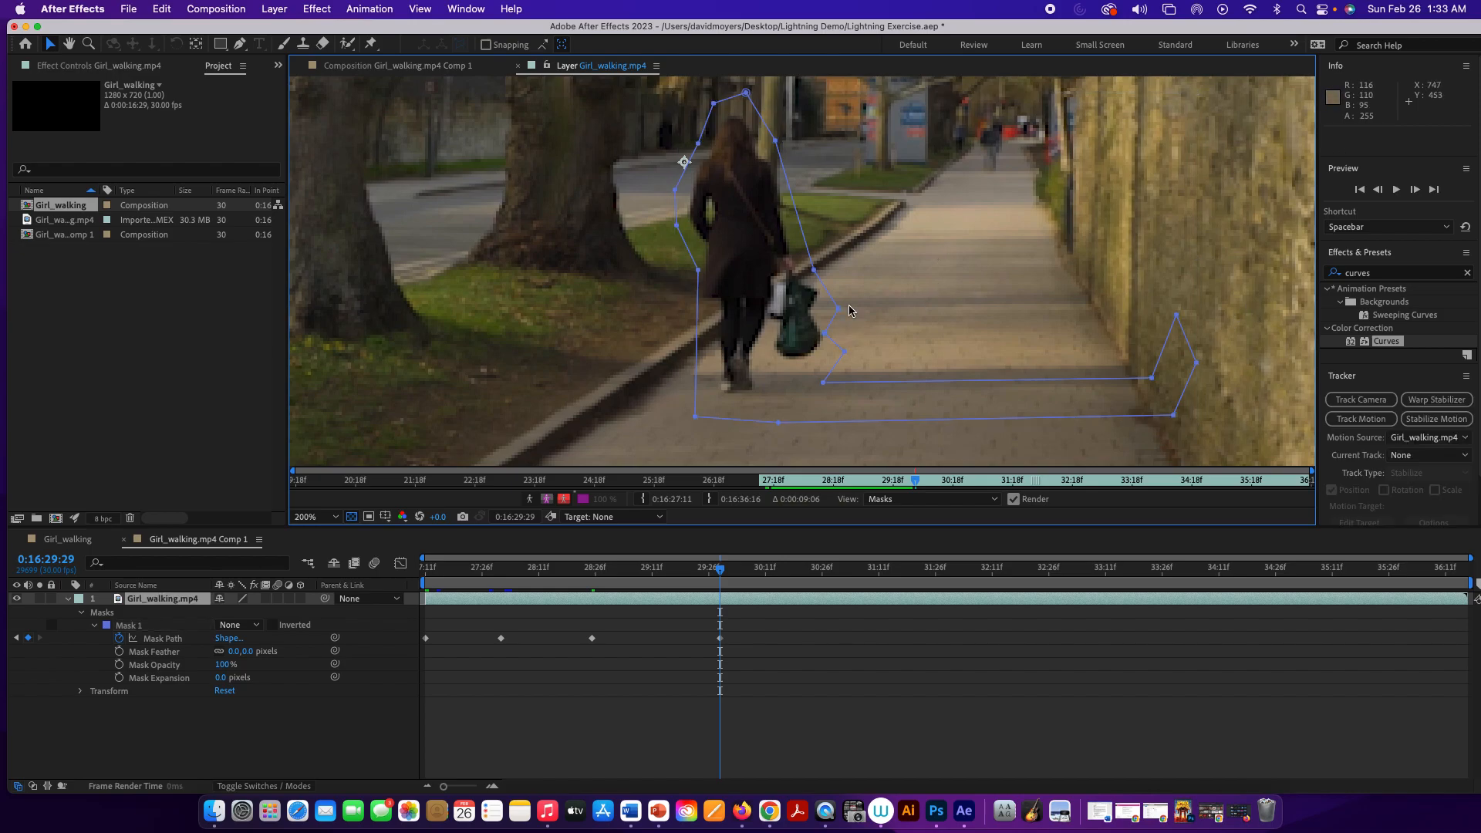
left_click(839, 301)
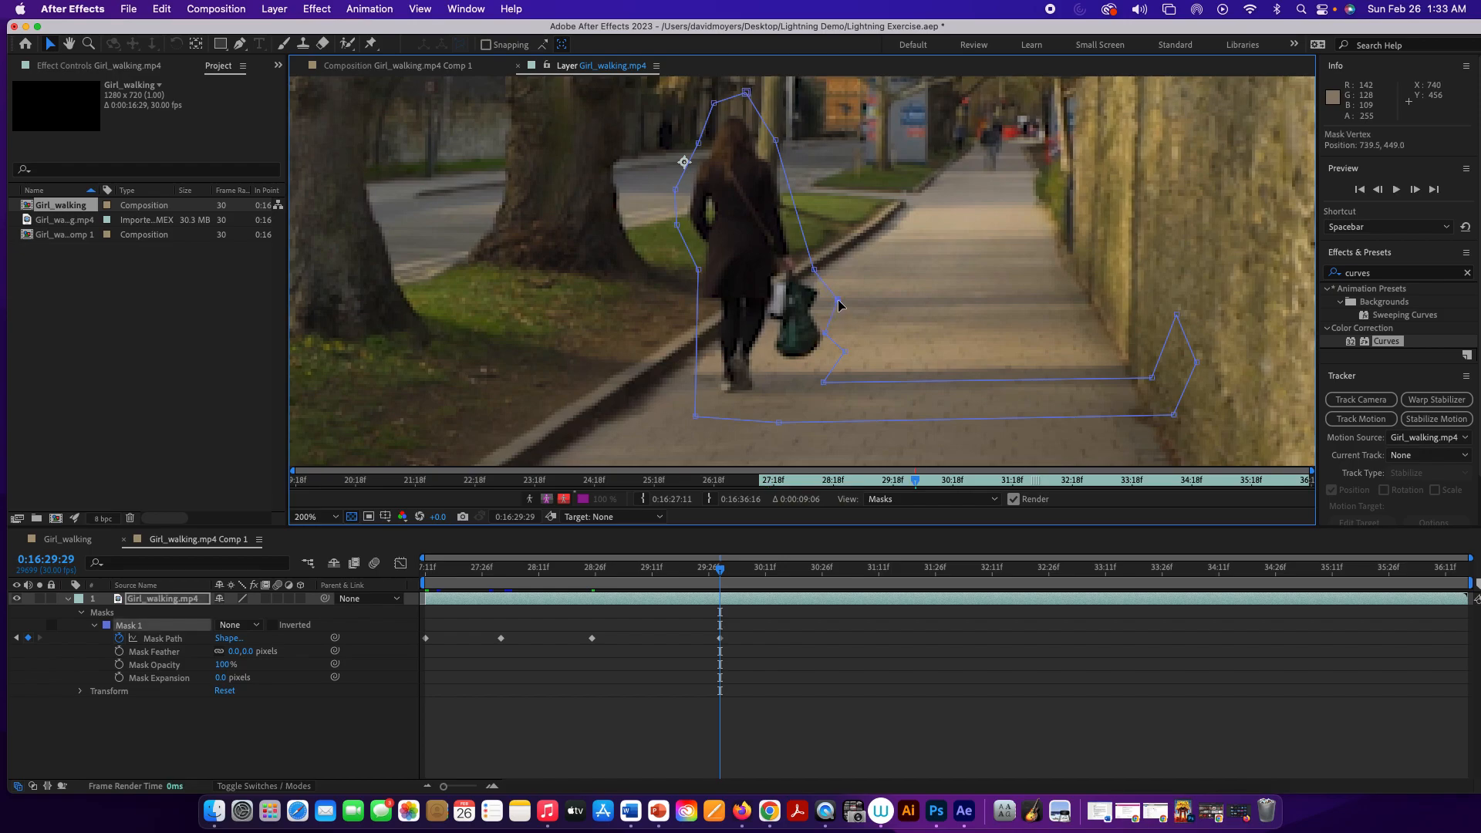
left_click_drag(836, 290, 836, 330)
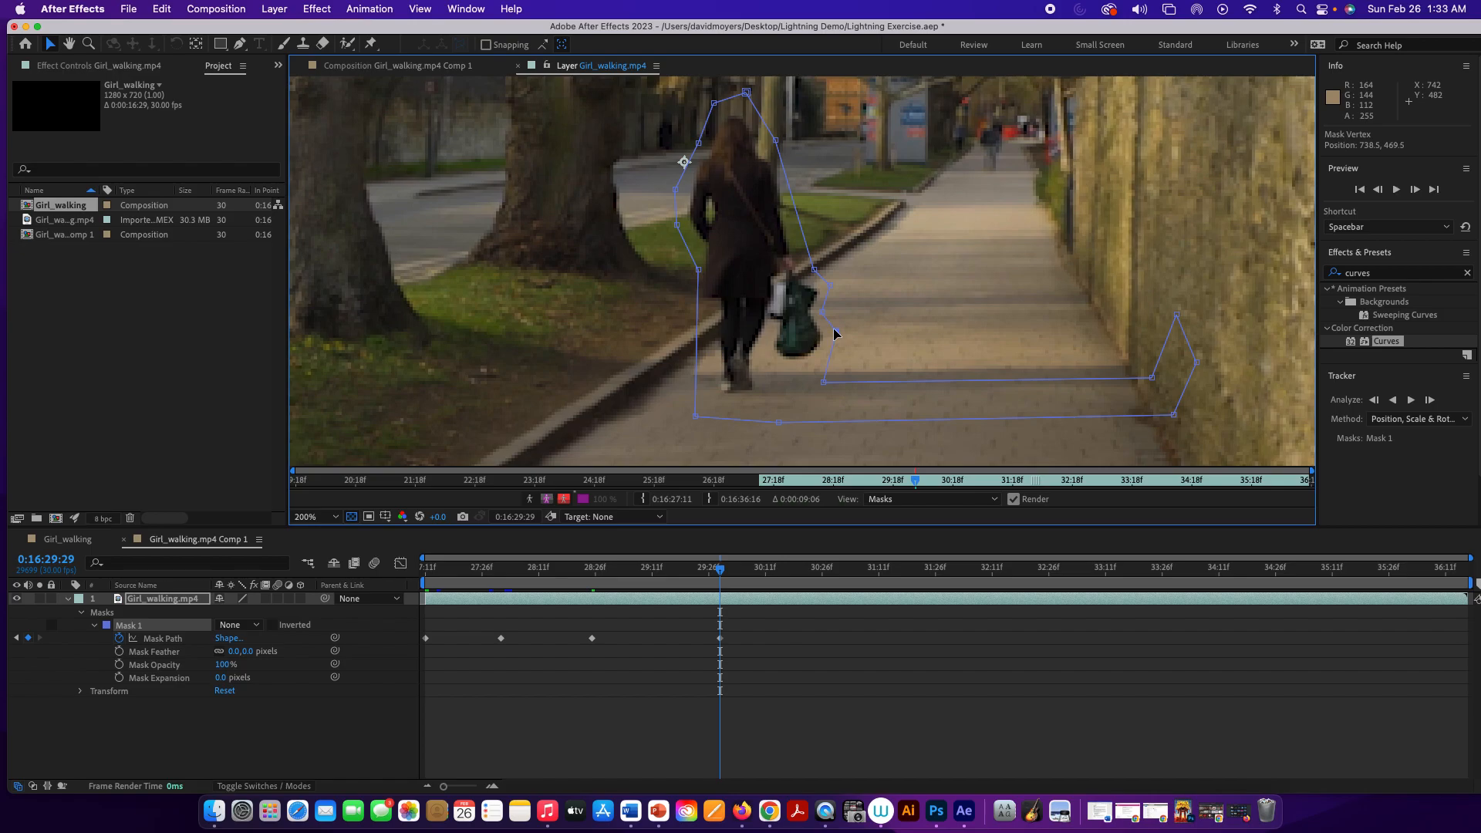
left_click_drag(823, 382, 823, 360)
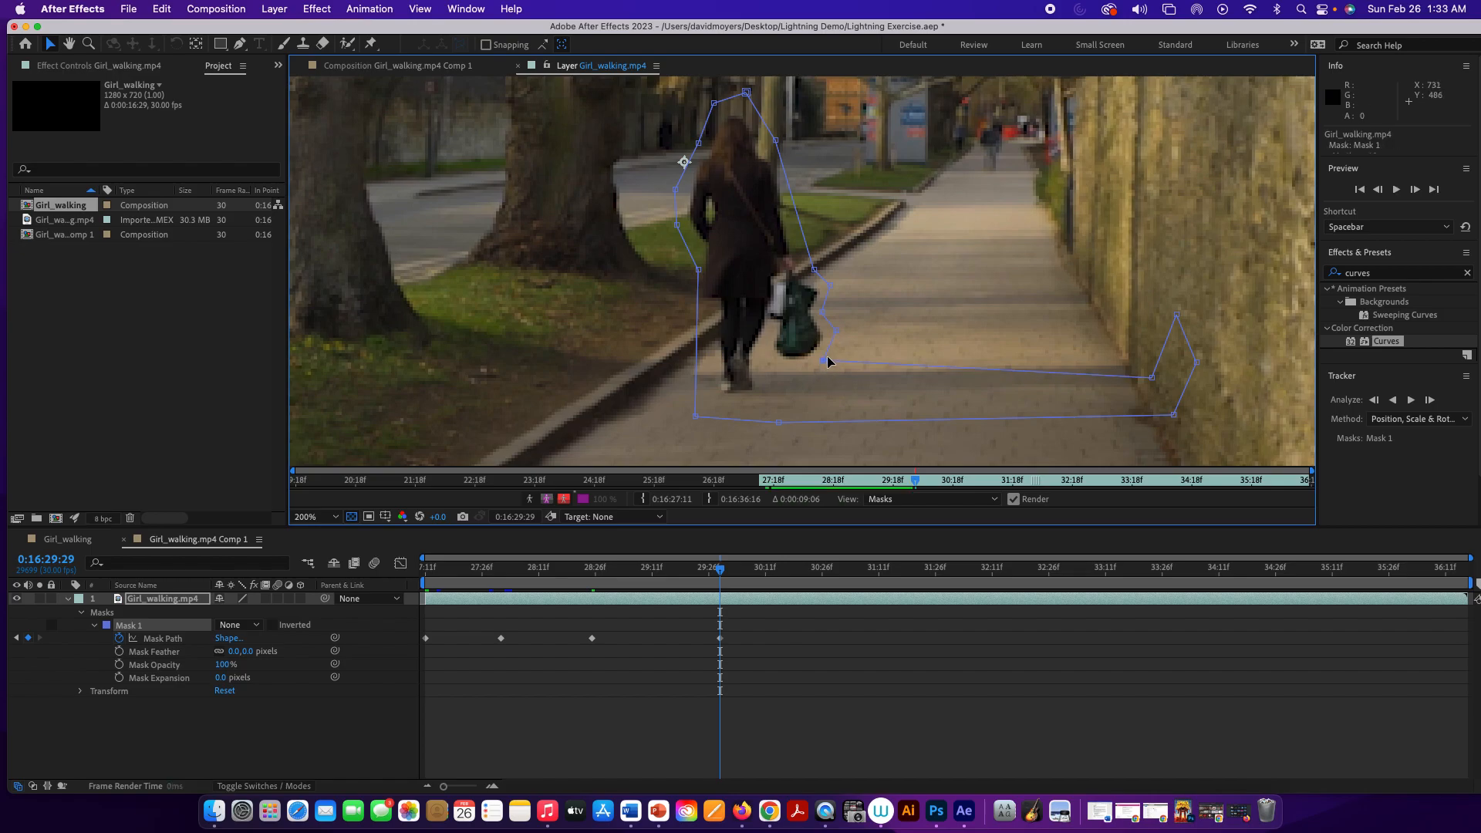
Pull the four mask vertices at the shadow's far end inward and up to fit the shadow on the wall
left_click_drag(1152, 378, 1129, 366)
left_click_drag(1177, 316, 1150, 303)
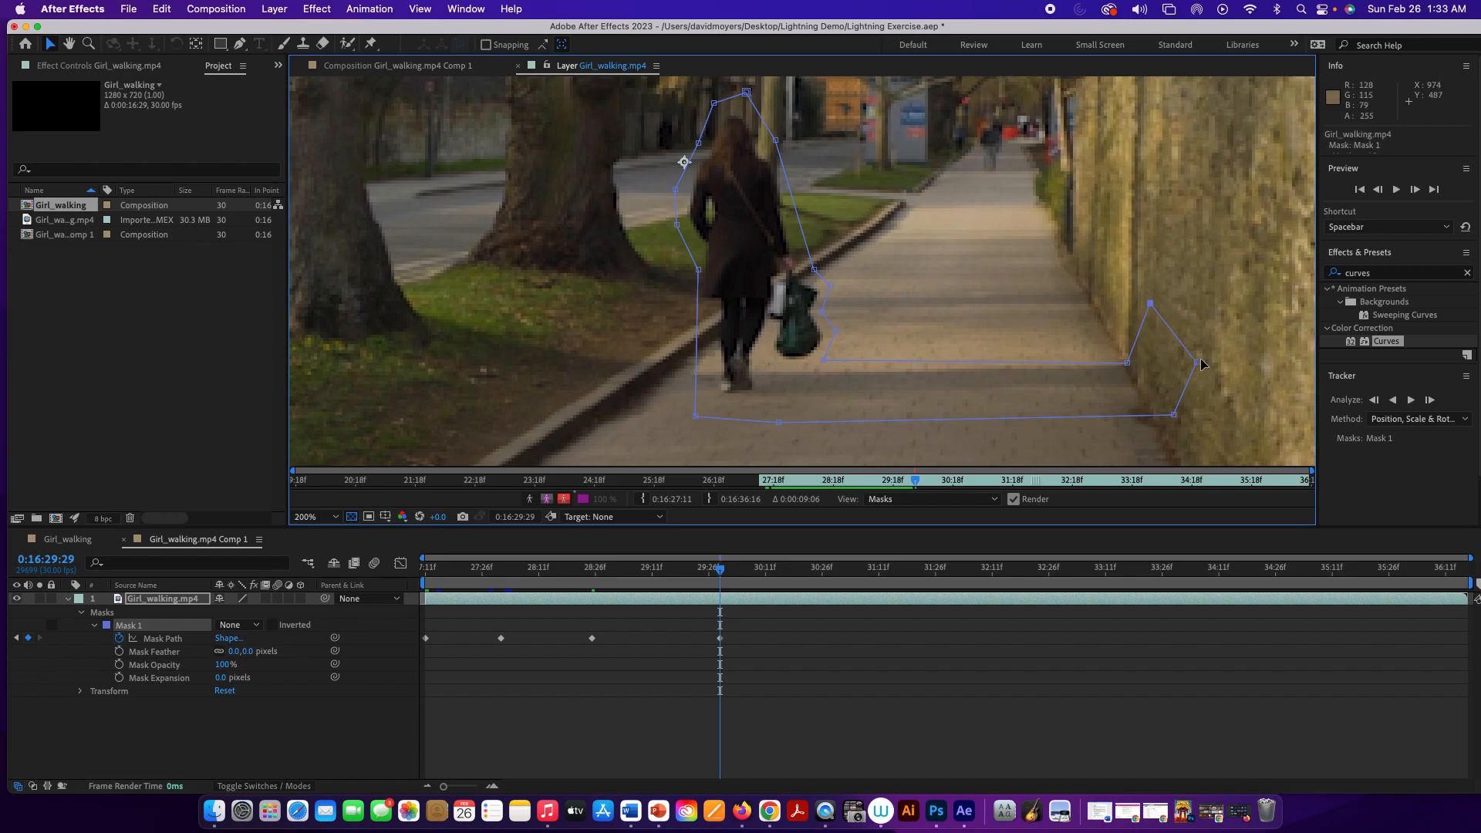
left_click_drag(1197, 362, 1172, 343)
left_click_drag(1174, 415, 1160, 392)
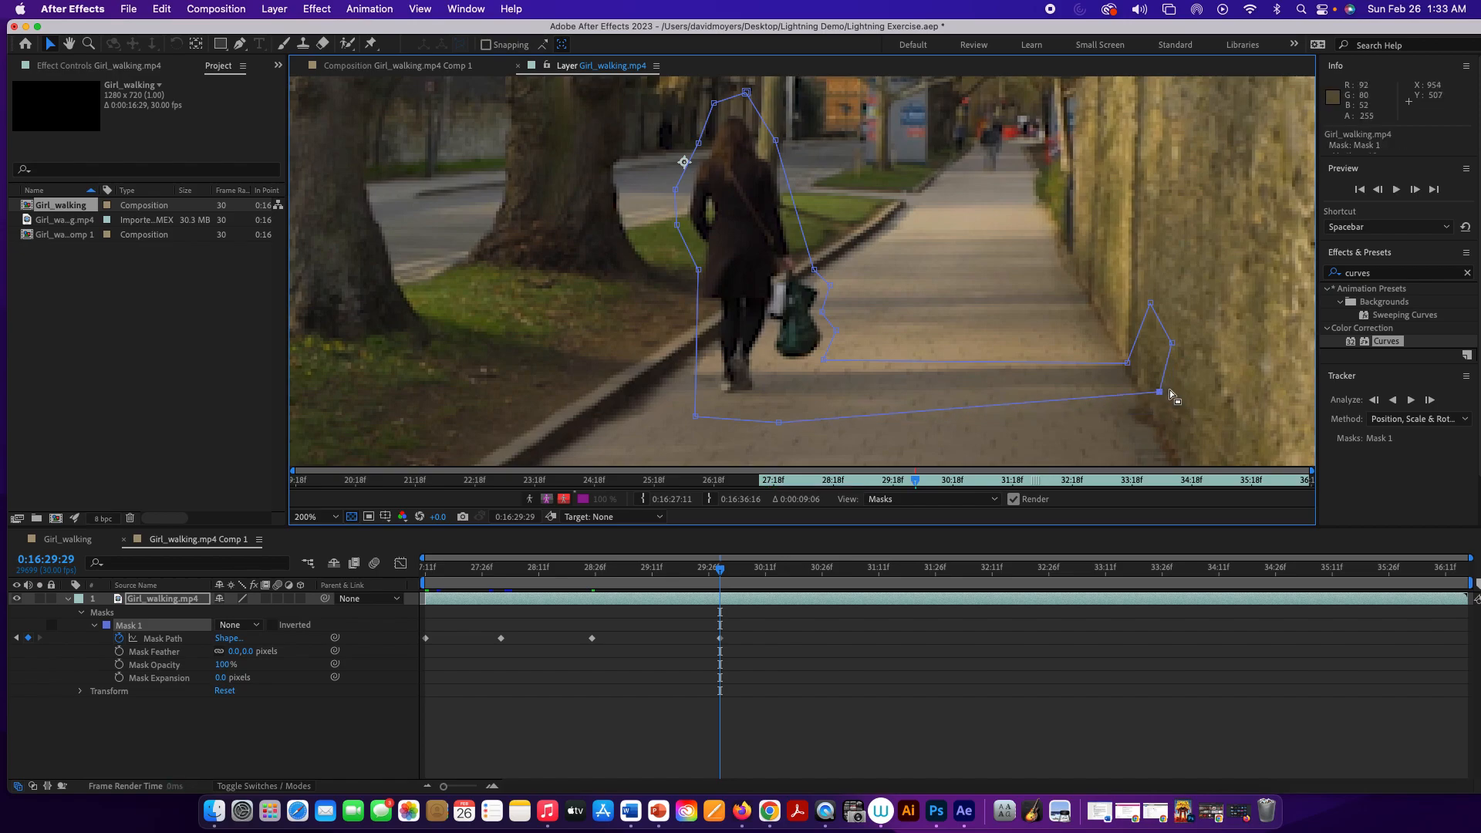
Raise the mask's lower edge to the woman's feet and tighten its vertices along her legs and back
left_click_drag(781, 425, 705, 397)
left_click_drag(698, 270, 699, 316)
left_click_drag(676, 224, 689, 245)
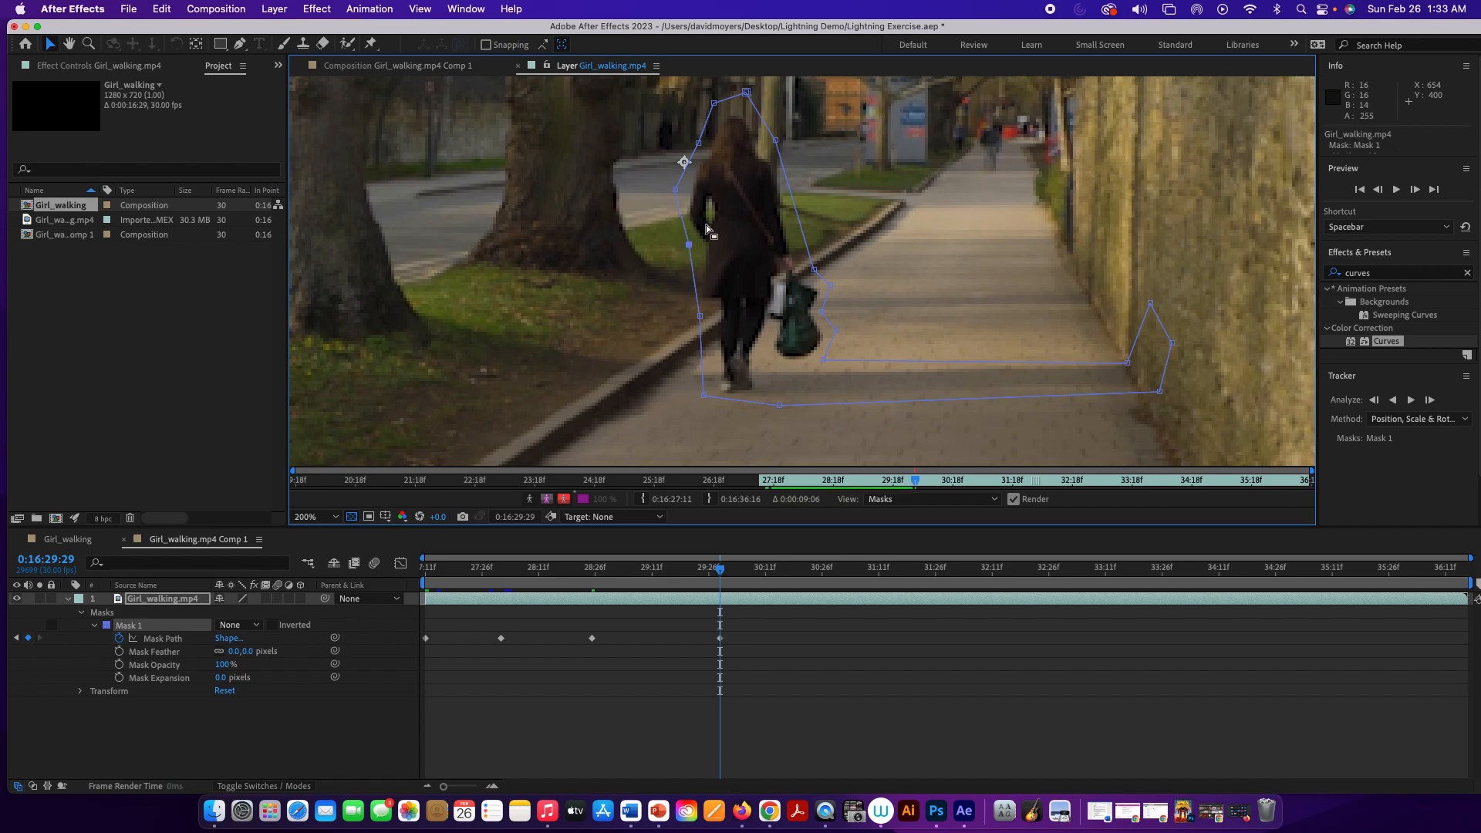
left_click_drag(677, 191, 678, 198)
Go on to 0:16:31:11, undoing an accidental layer time shift, and move the whole mask about 17 px right and 1.5 px up
left_click_drag(721, 572, 859, 600)
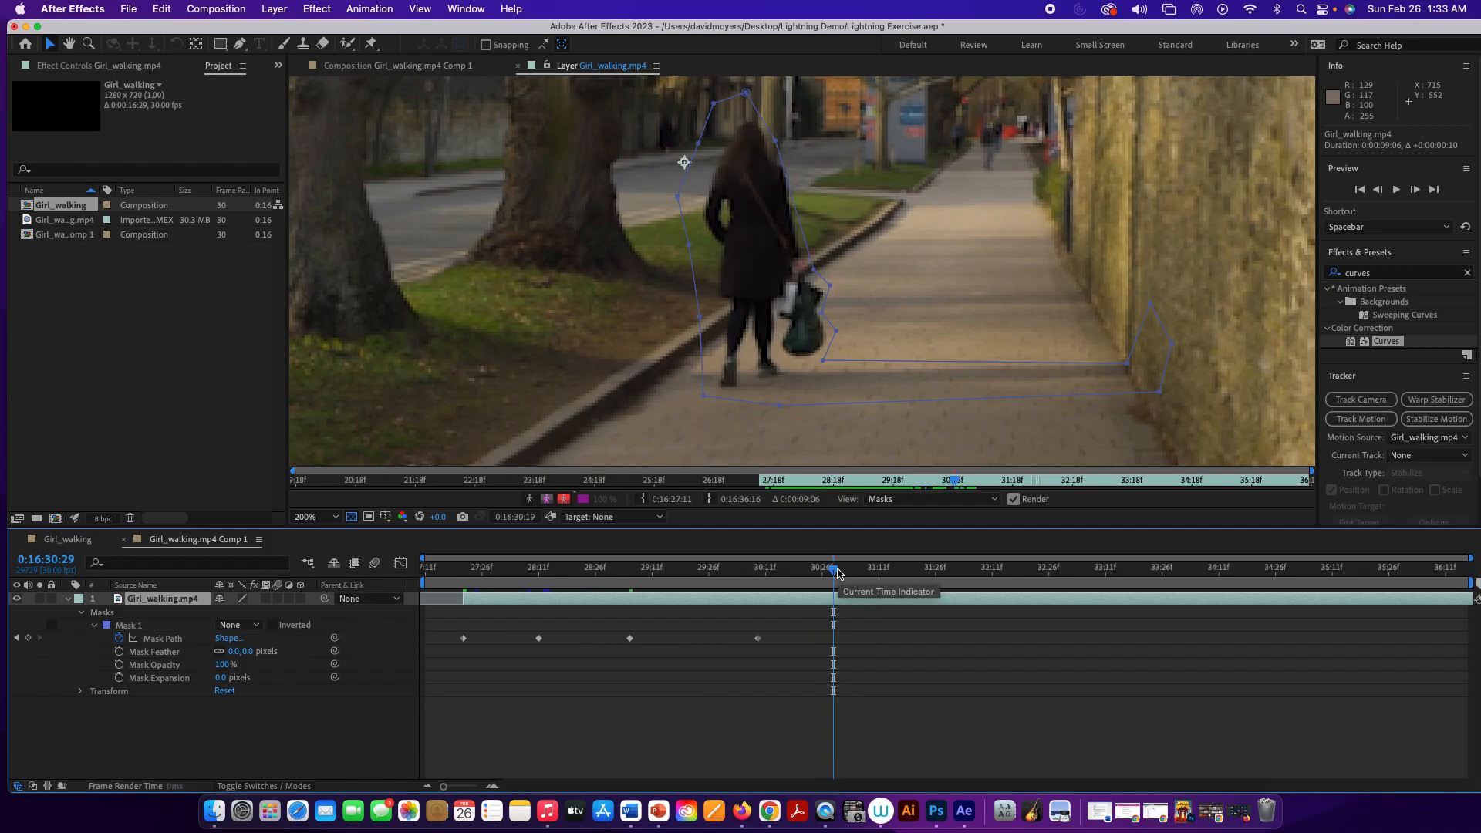
key("super+z")
left_click_drag(835, 573, 876, 581)
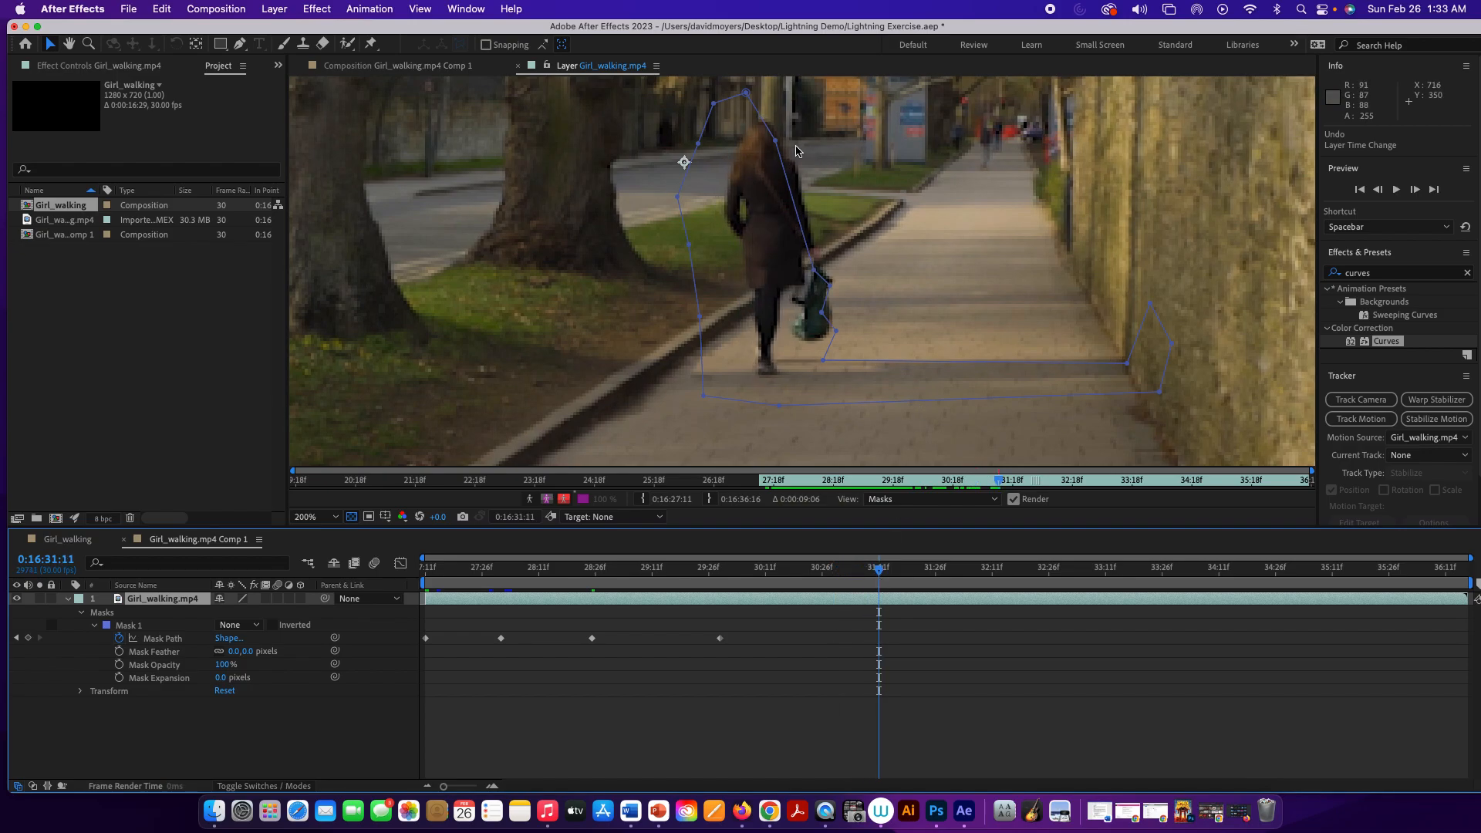
double_click(775, 144)
left_click_drag(776, 144, 802, 145)
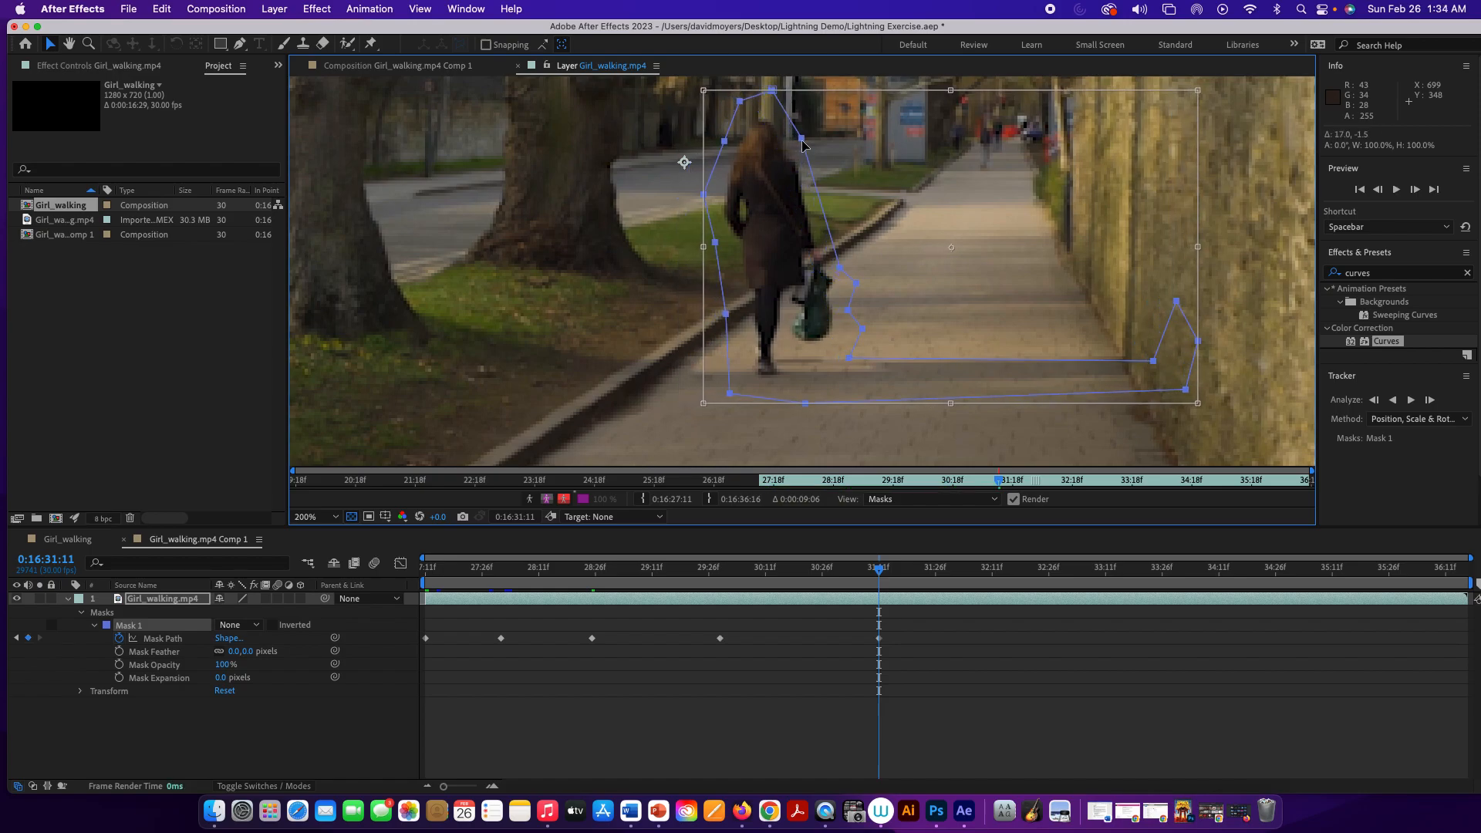
left_click(1153, 365)
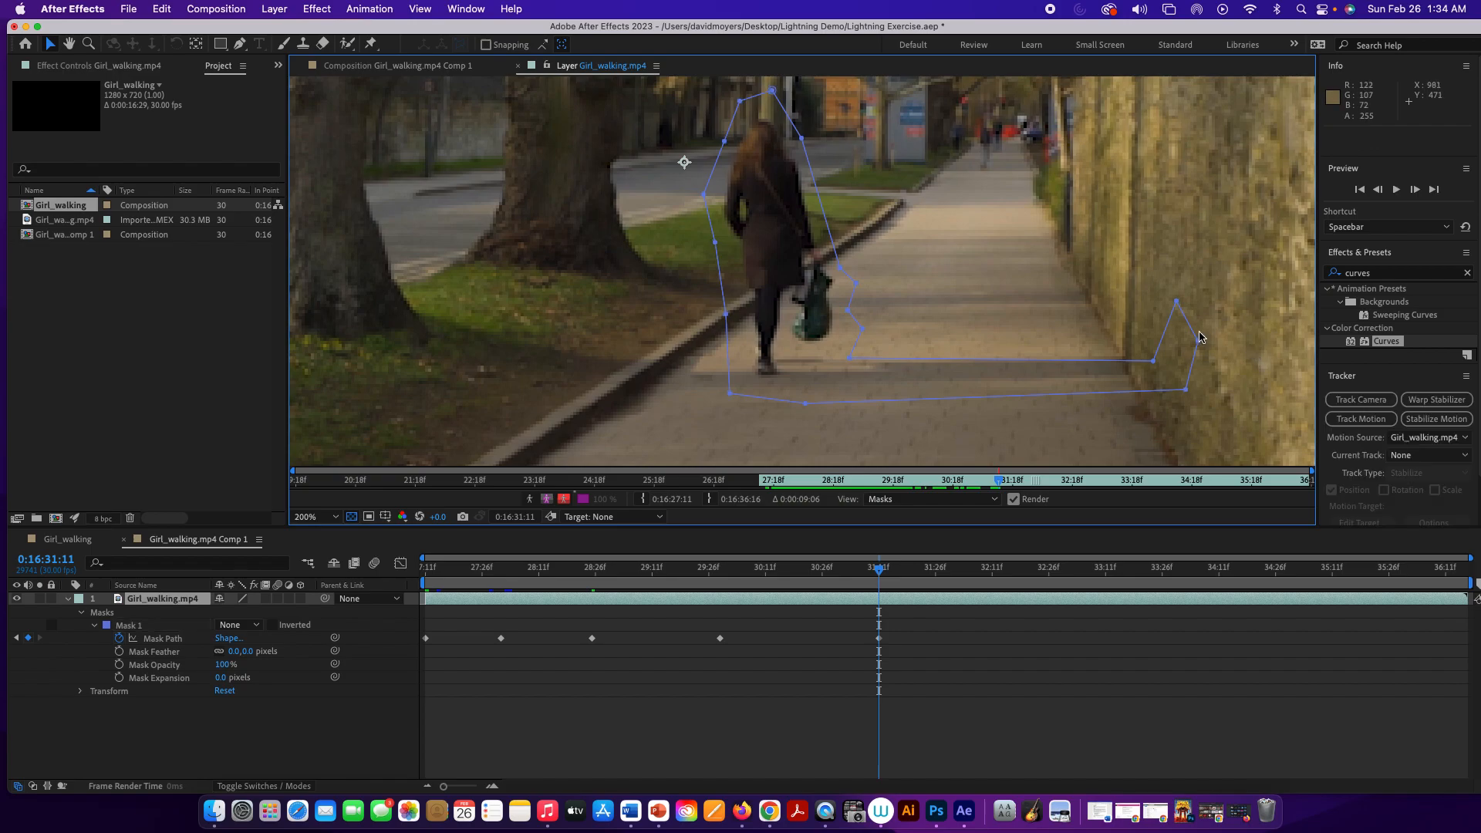
double_click(1155, 365)
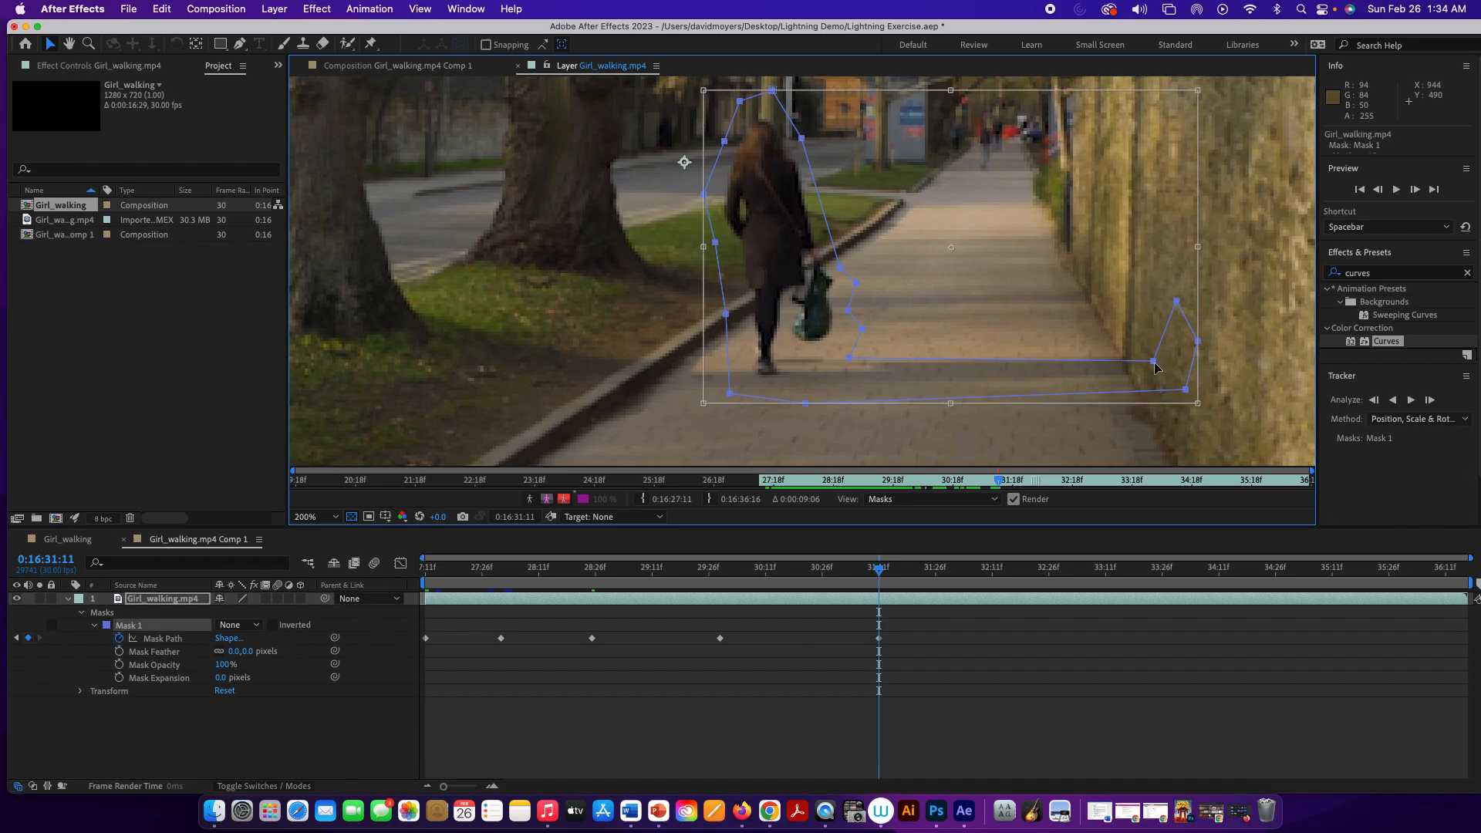
At 0:16:31:11, pull the four mask vertices at the shadow's far end inward and up onto the shadow at the wall's base
left_click(1235, 324)
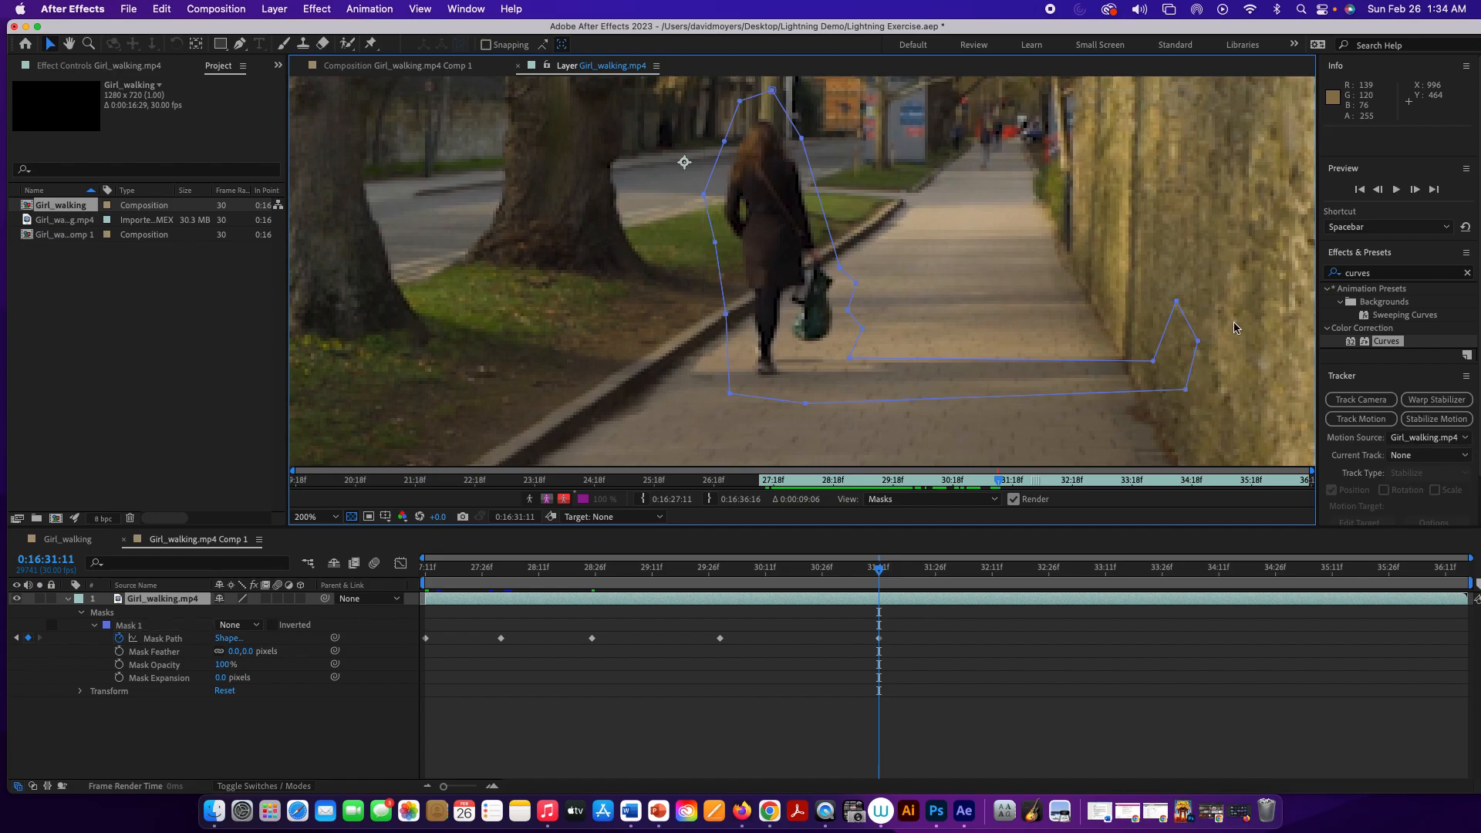
double_click(1152, 362)
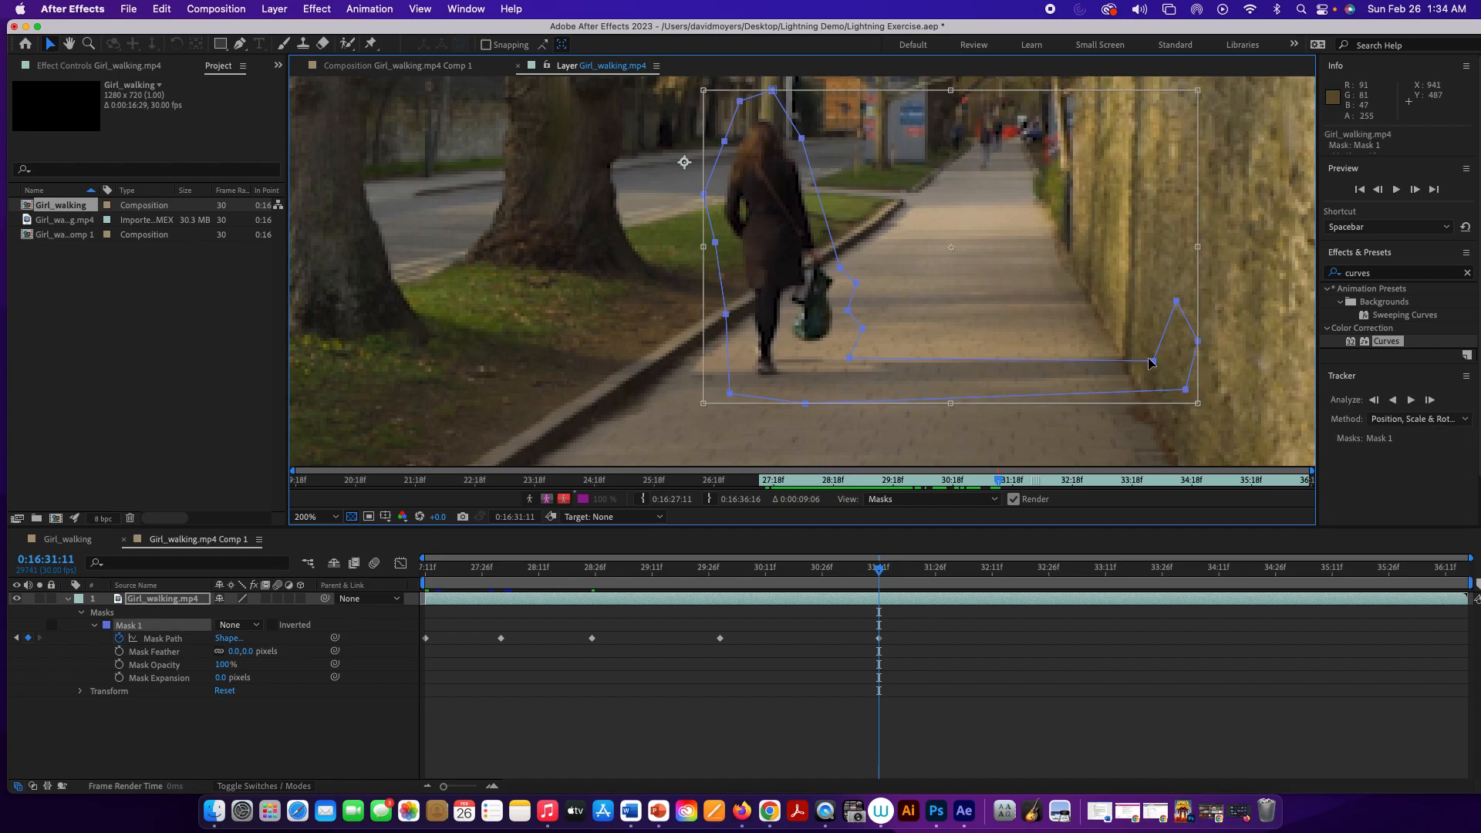
key("Escape")
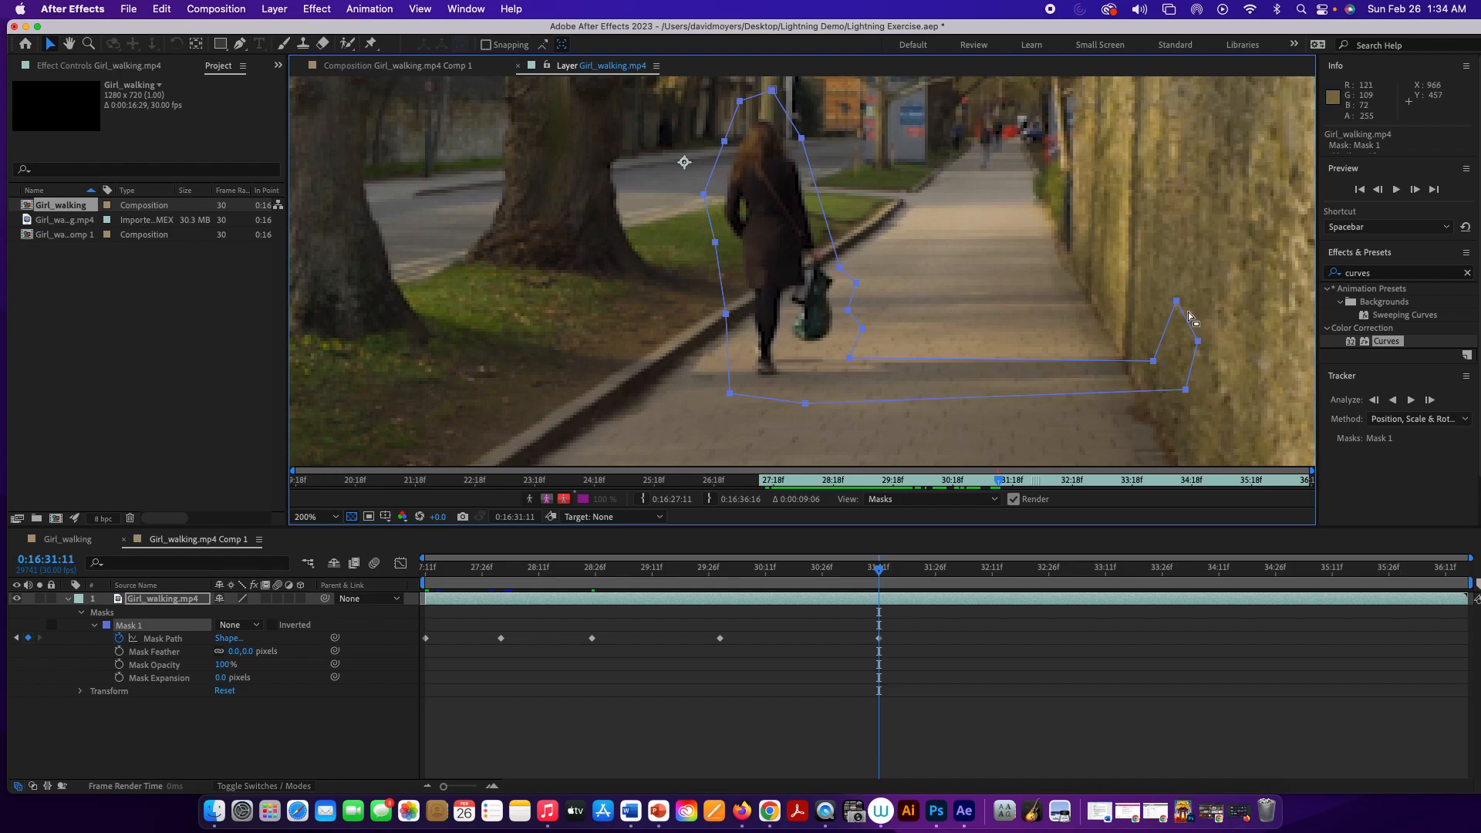
double_click(1176, 305)
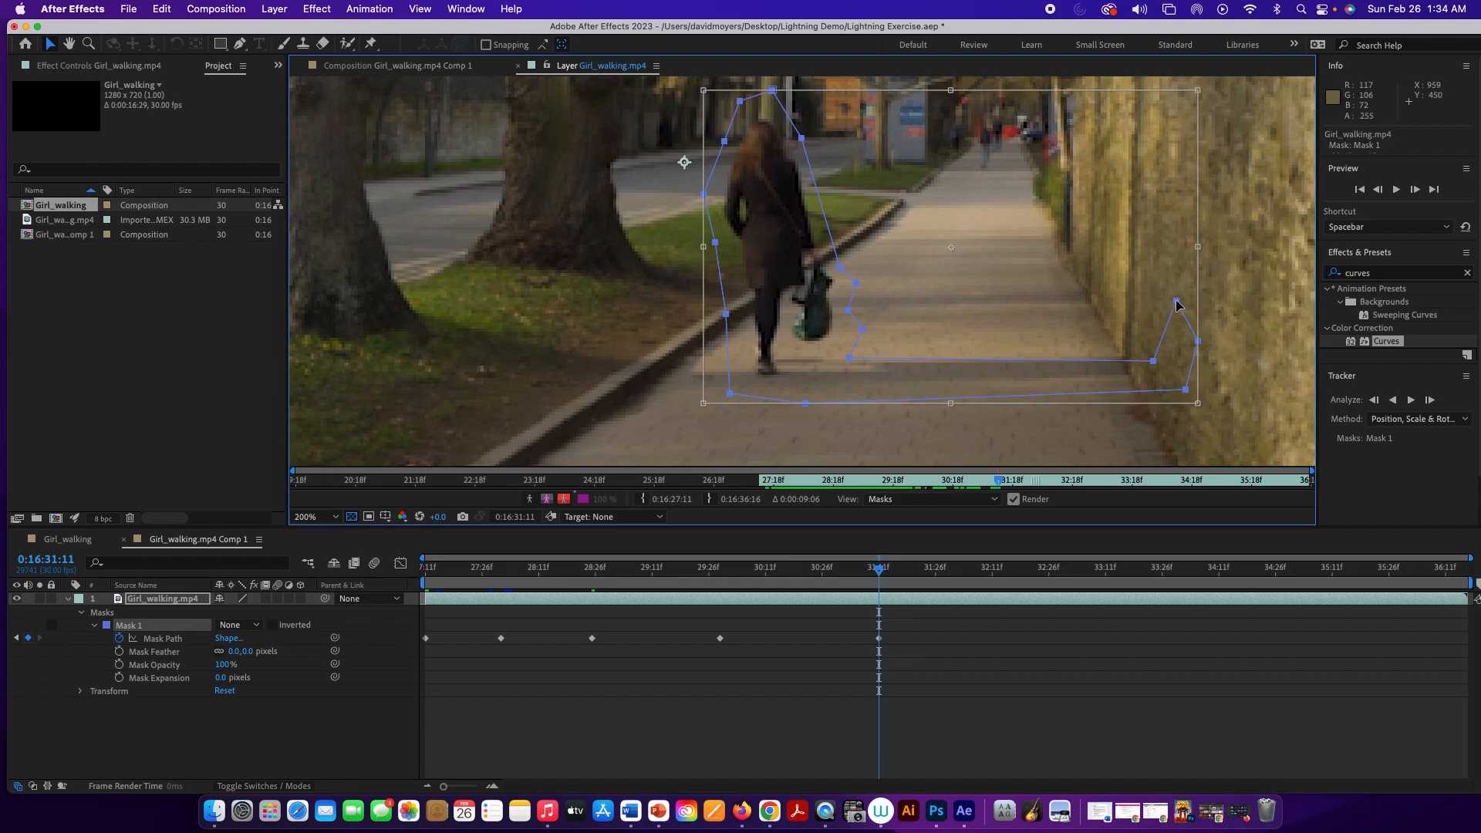
left_click(527, 243)
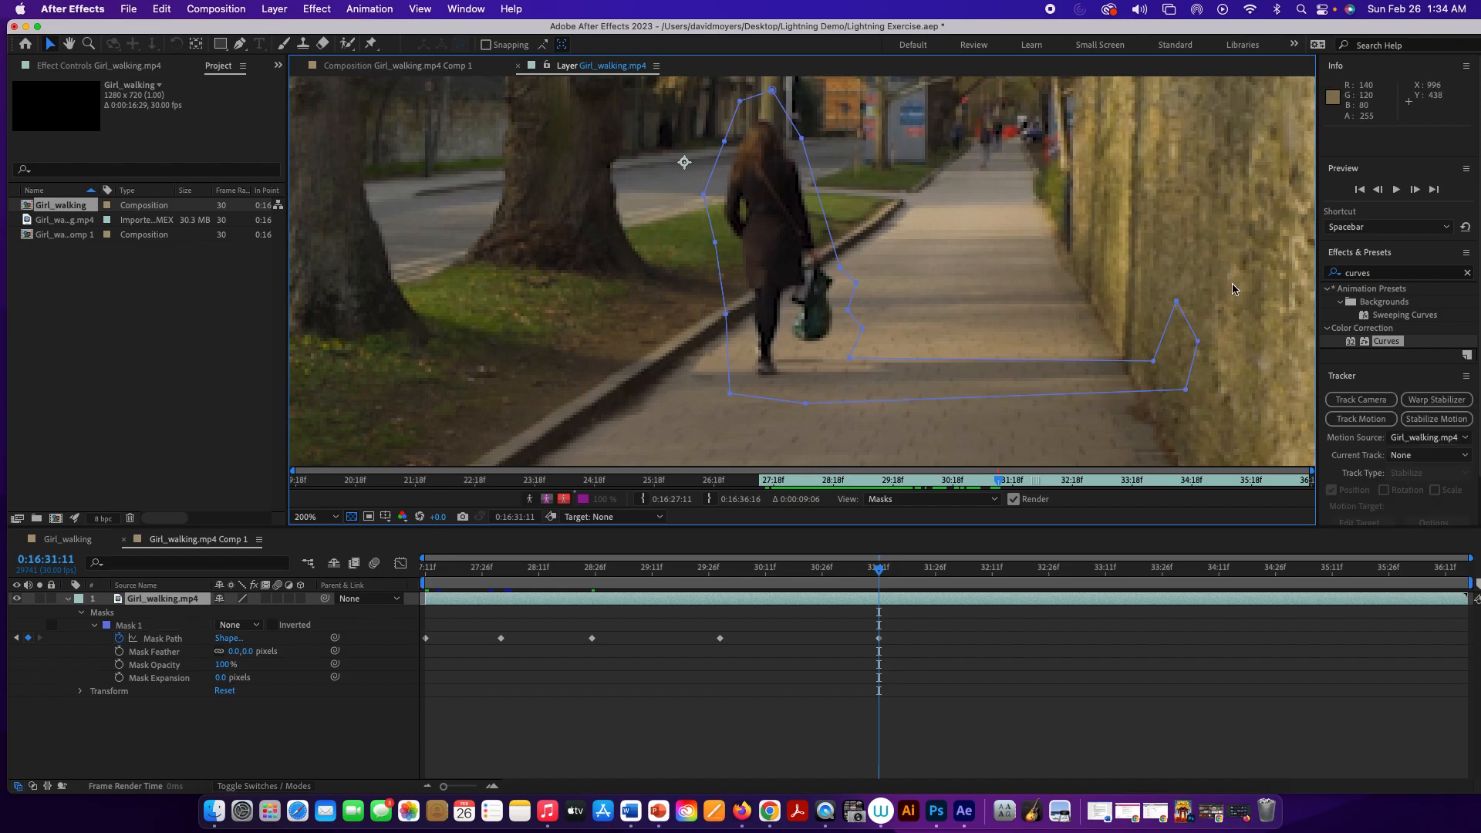
left_click(1177, 303)
left_click_drag(1177, 304, 1163, 286)
left_click_drag(1157, 362, 1122, 355)
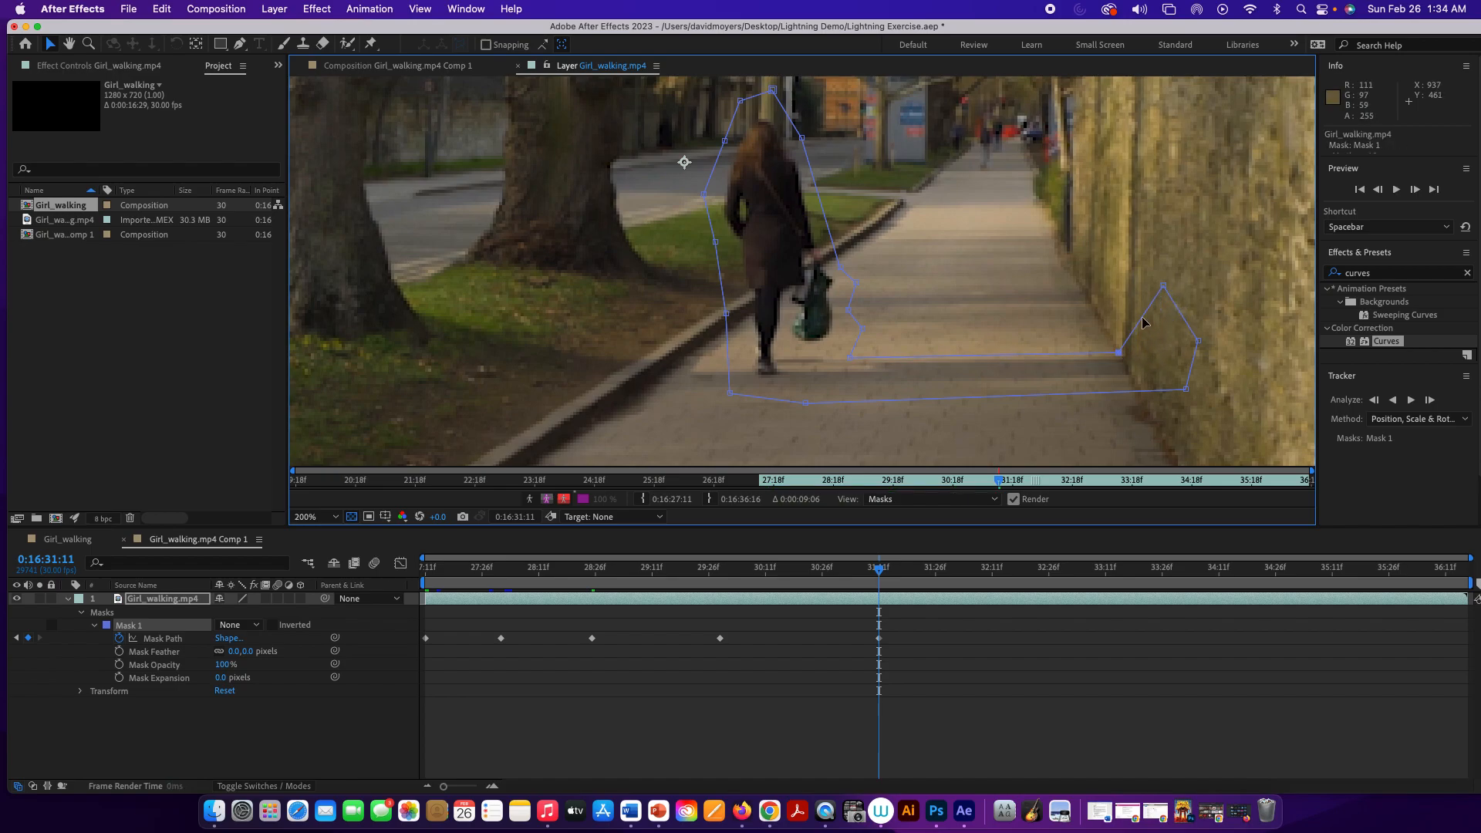
left_click_drag(1163, 286, 1130, 279)
left_click_drag(1199, 343, 1148, 339)
left_click_drag(1187, 391, 1142, 355)
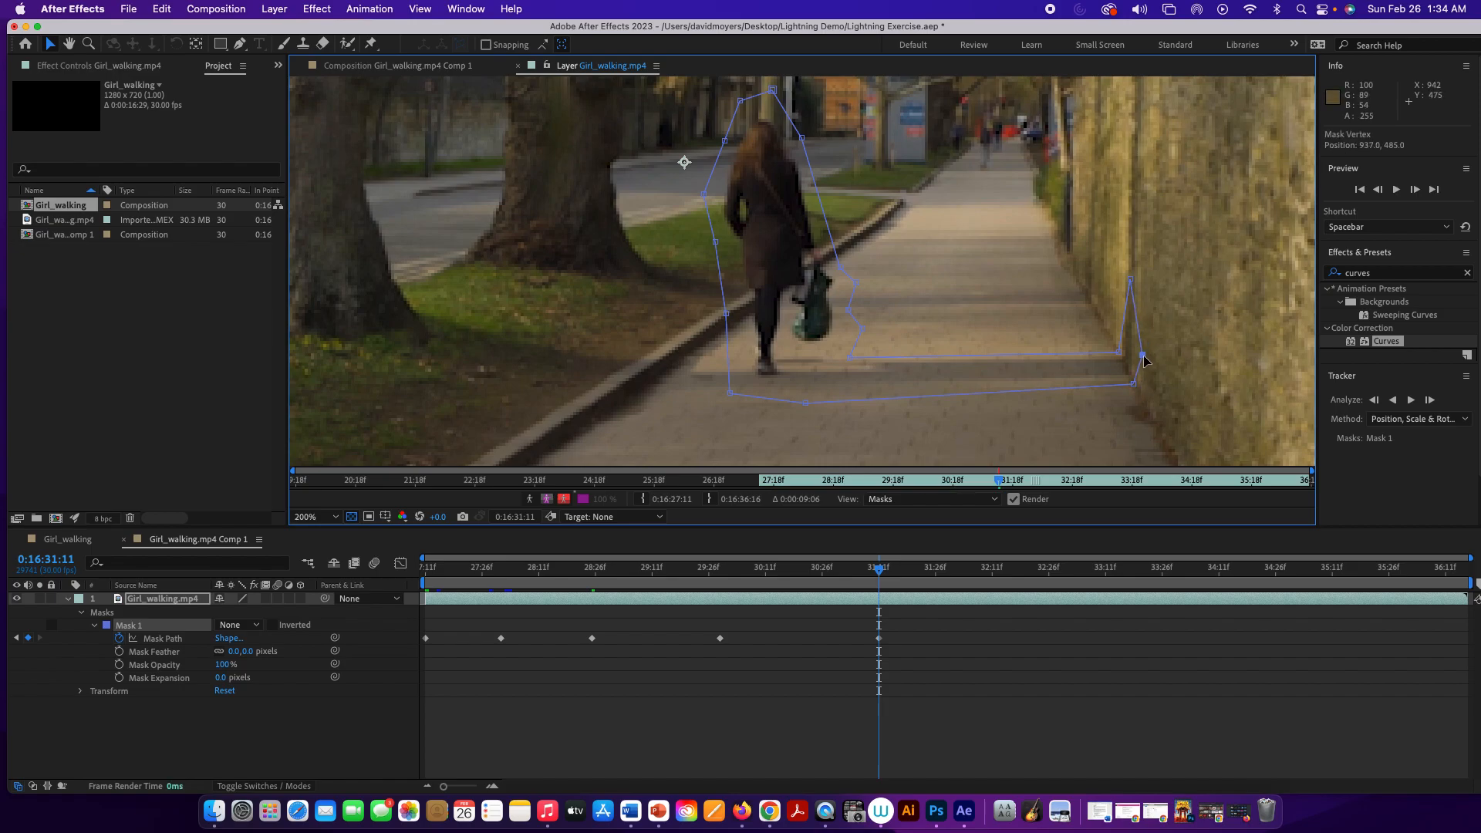
Raise the mask's lower edge toward the woman's feet and tighten its vertices along her back and around her head
left_click_drag(810, 404, 745, 382)
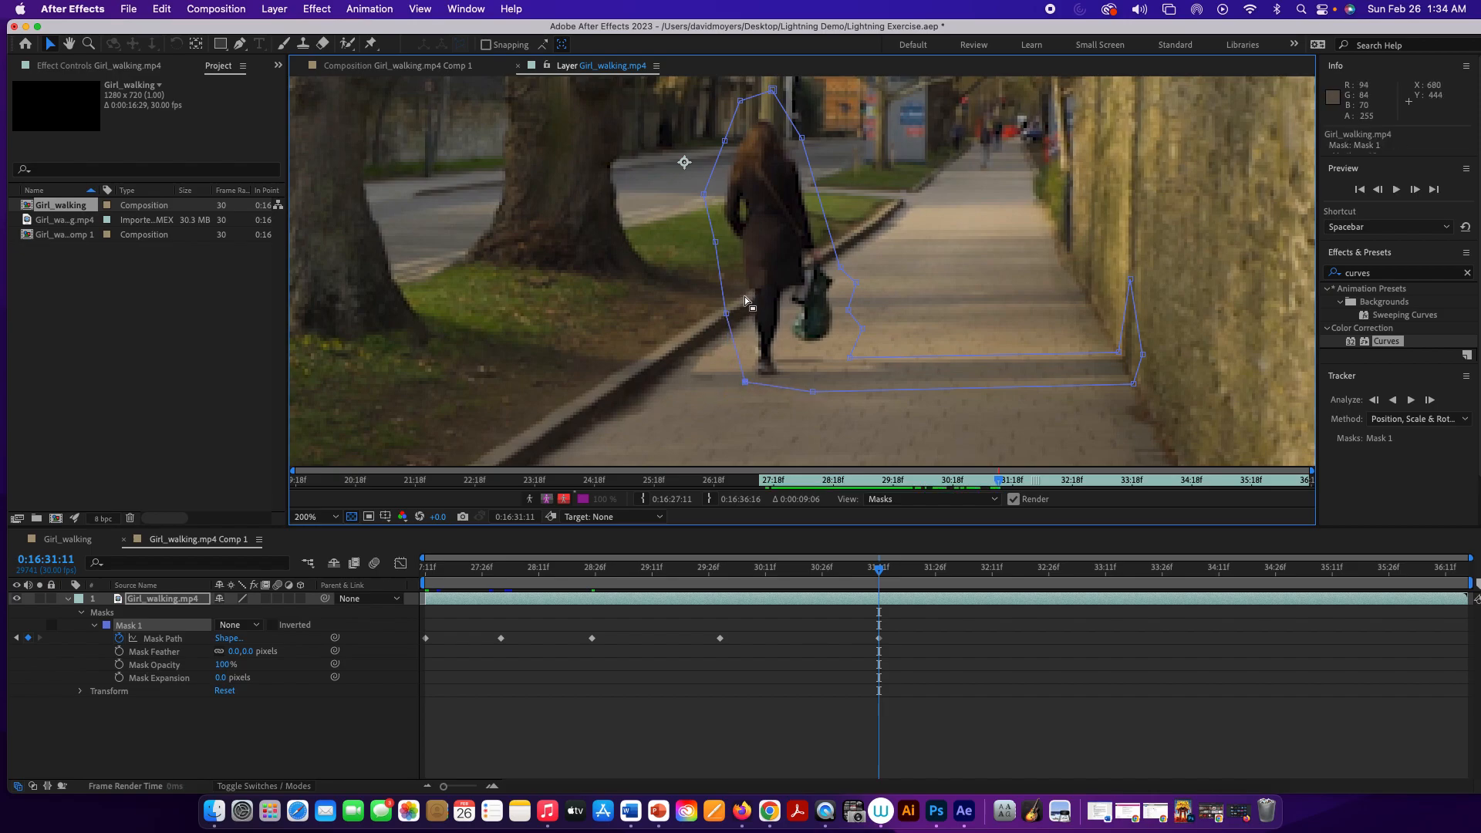
left_click_drag(726, 313, 739, 305)
left_click_drag(716, 241, 721, 245)
left_click_drag(704, 195, 714, 196)
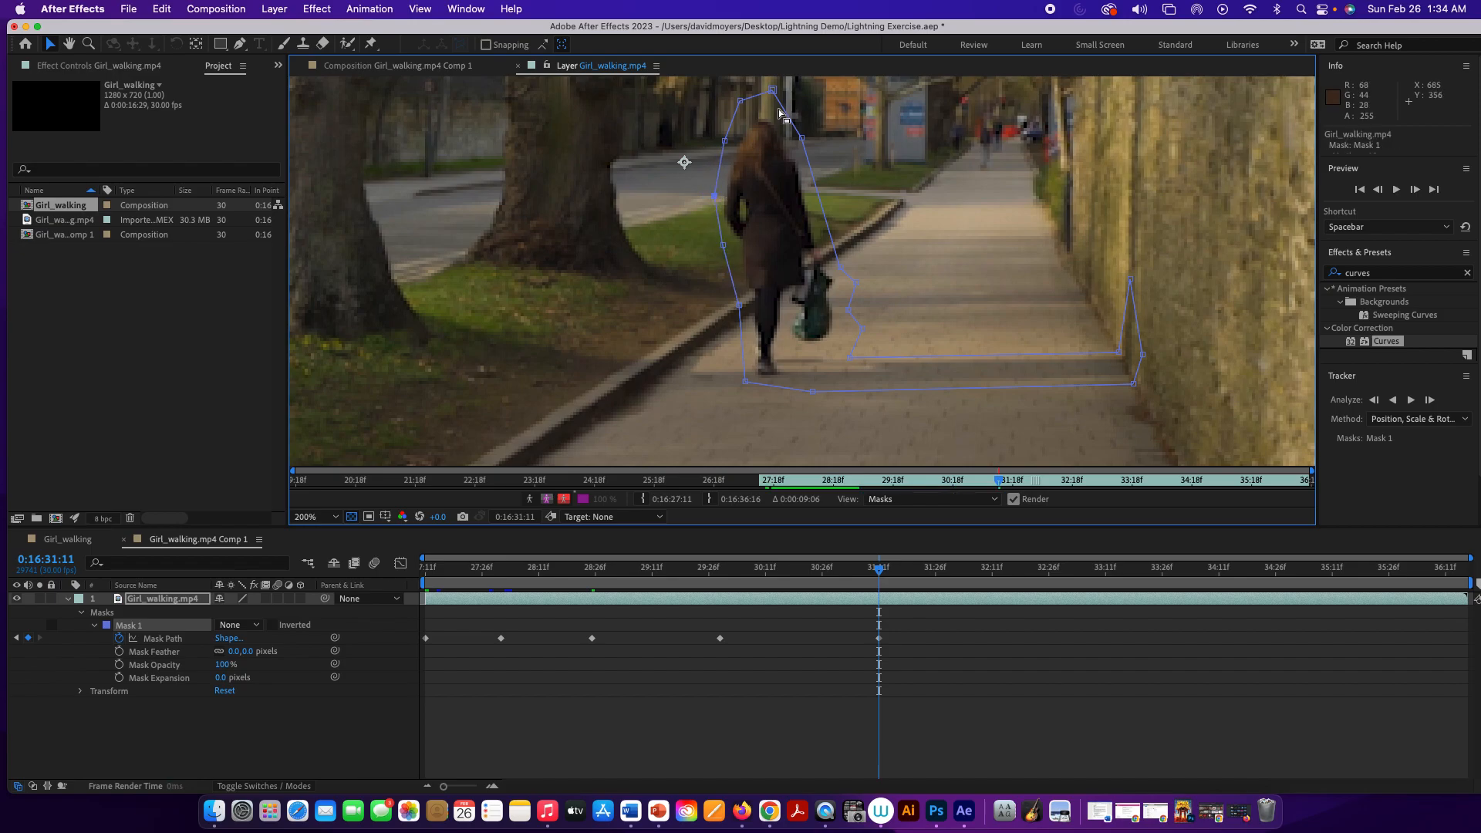
left_click_drag(741, 101, 794, 140)
left_click(773, 92)
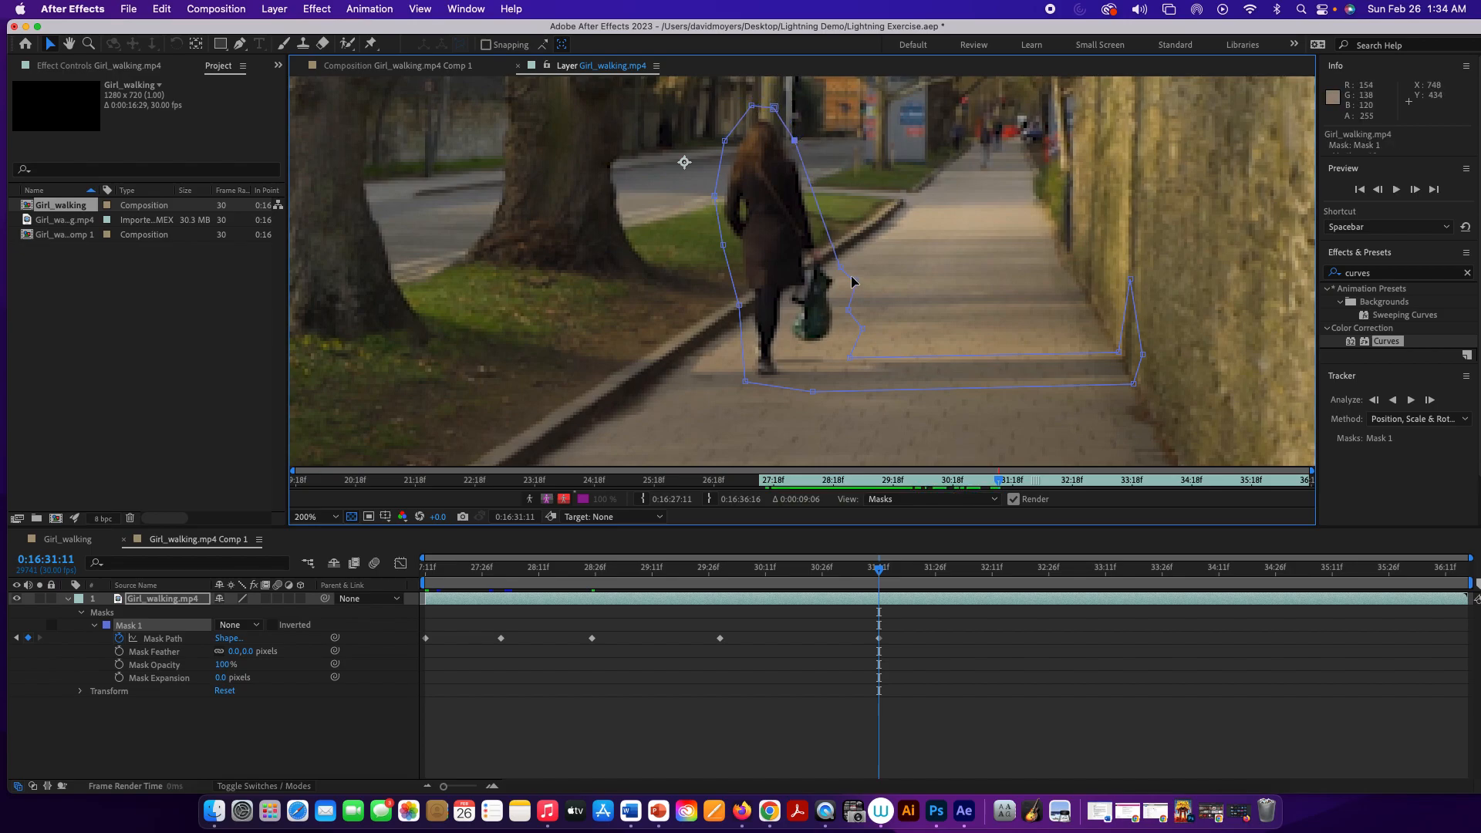
Tighten the mask vertices around the bag at 0:16:31:11 and fine-tune the shadow strip's inner corner and upper tip at the wall
left_click_drag(842, 269, 840, 350)
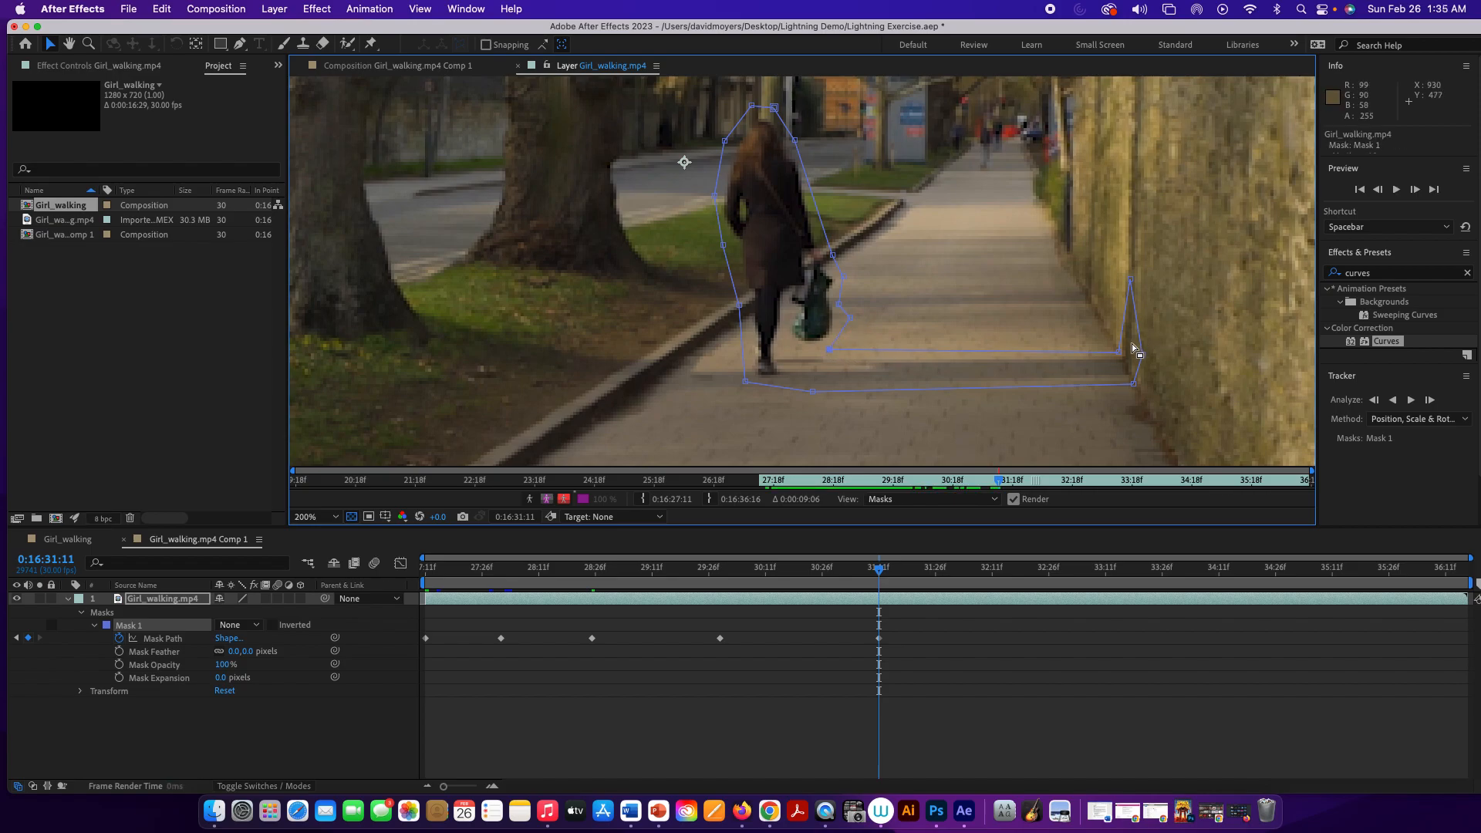
left_click_drag(1119, 352, 1114, 354)
left_click_drag(1131, 280, 1130, 275)
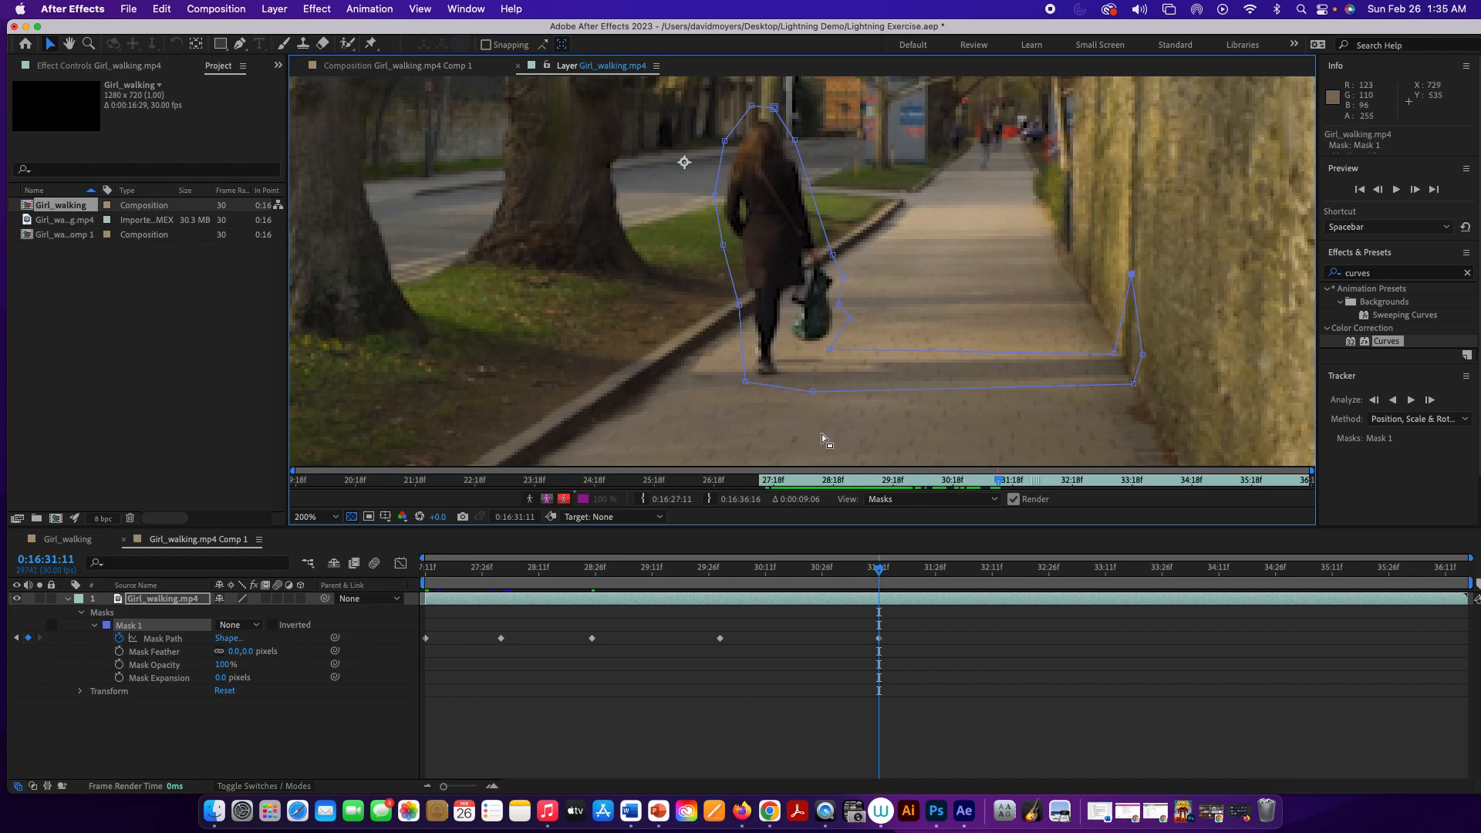
Go back to 0:16:30:21 and move the mask's lower vertex outward to enclose the woman's trailing foot
left_click_drag(869, 568, 806, 575)
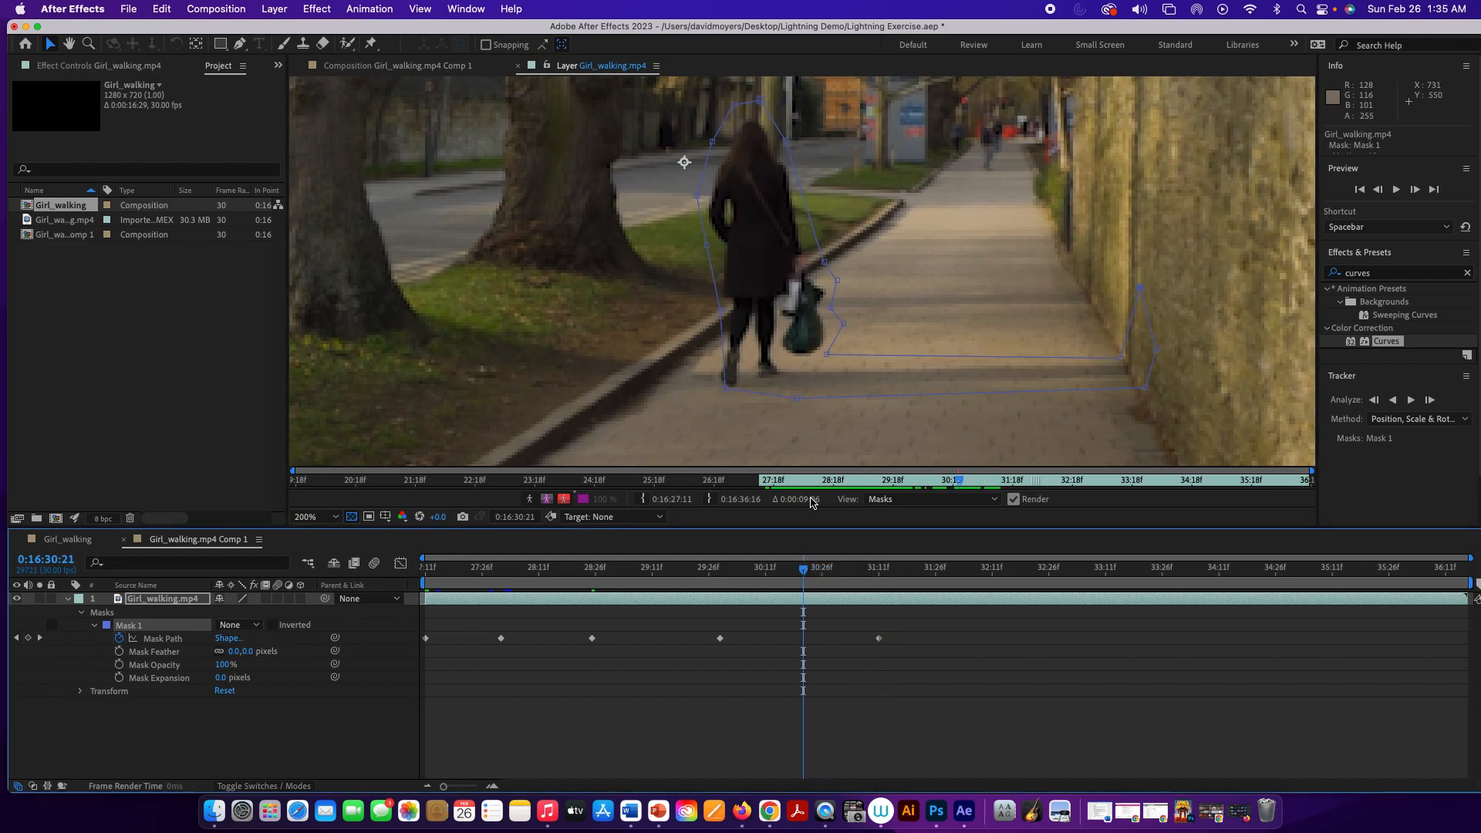
left_click(727, 389)
left_click_drag(727, 389, 711, 391)
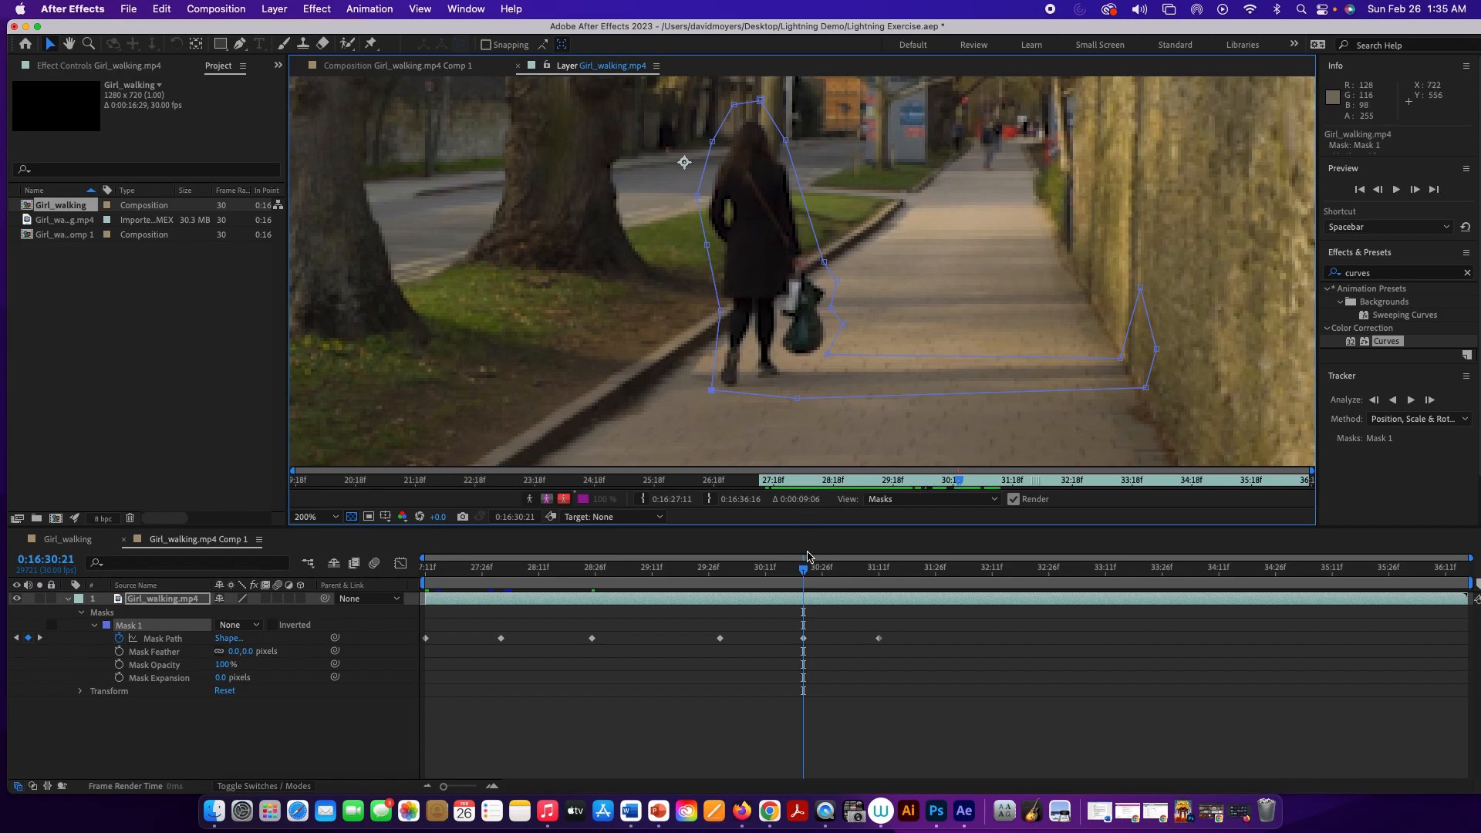
Go on to 0:16:32:20 and move the whole mask 13.5 px right and 1 px up over the woman
mouse_move(807, 572)
left_mouse_down()
mouse_move(704, 571)
mouse_move(1004, 577)
left_mouse_up()
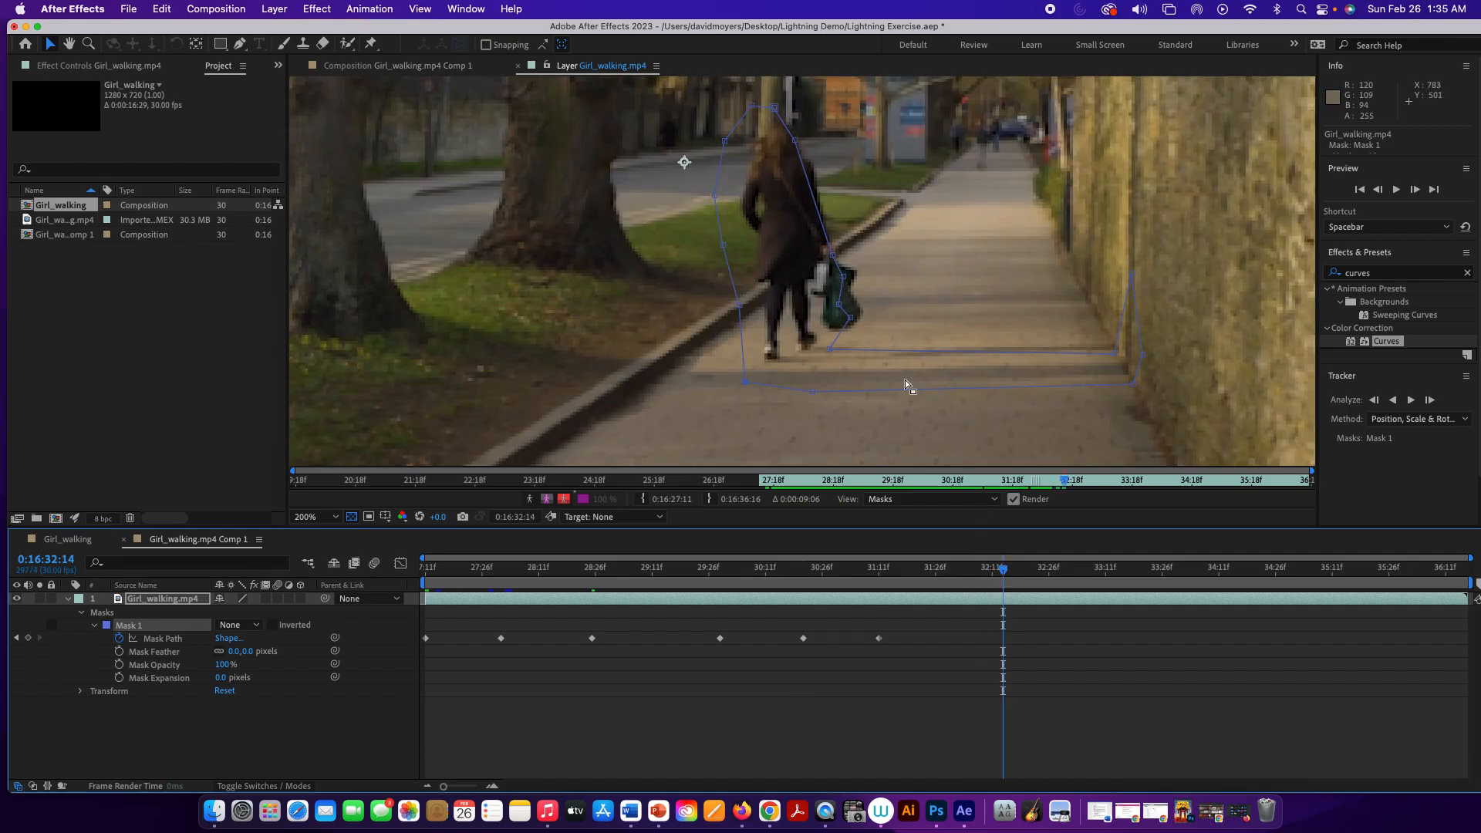
left_click_drag(1004, 574, 1026, 575)
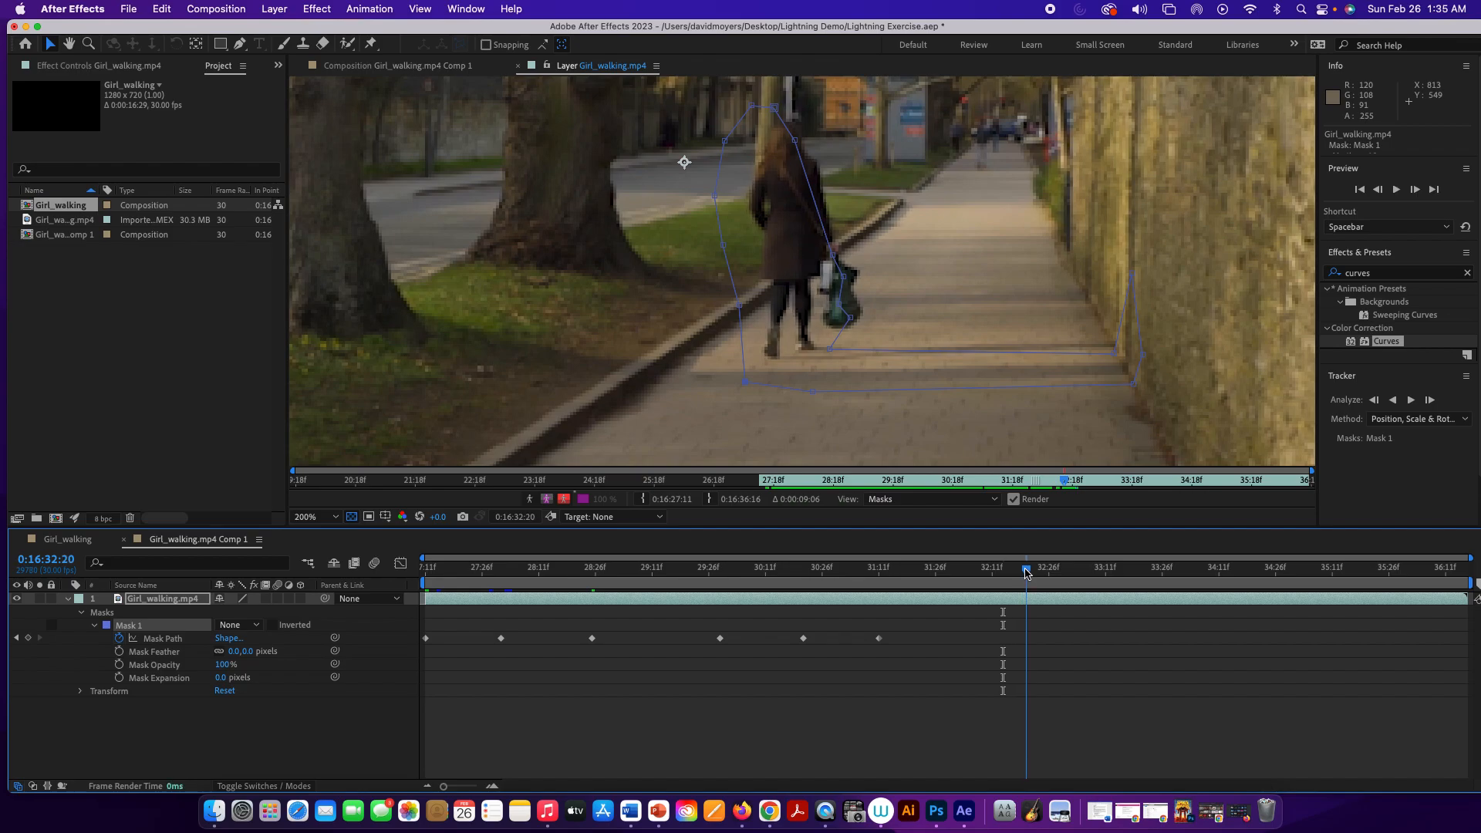
double_click(814, 187)
left_click_drag(814, 187, 830, 187)
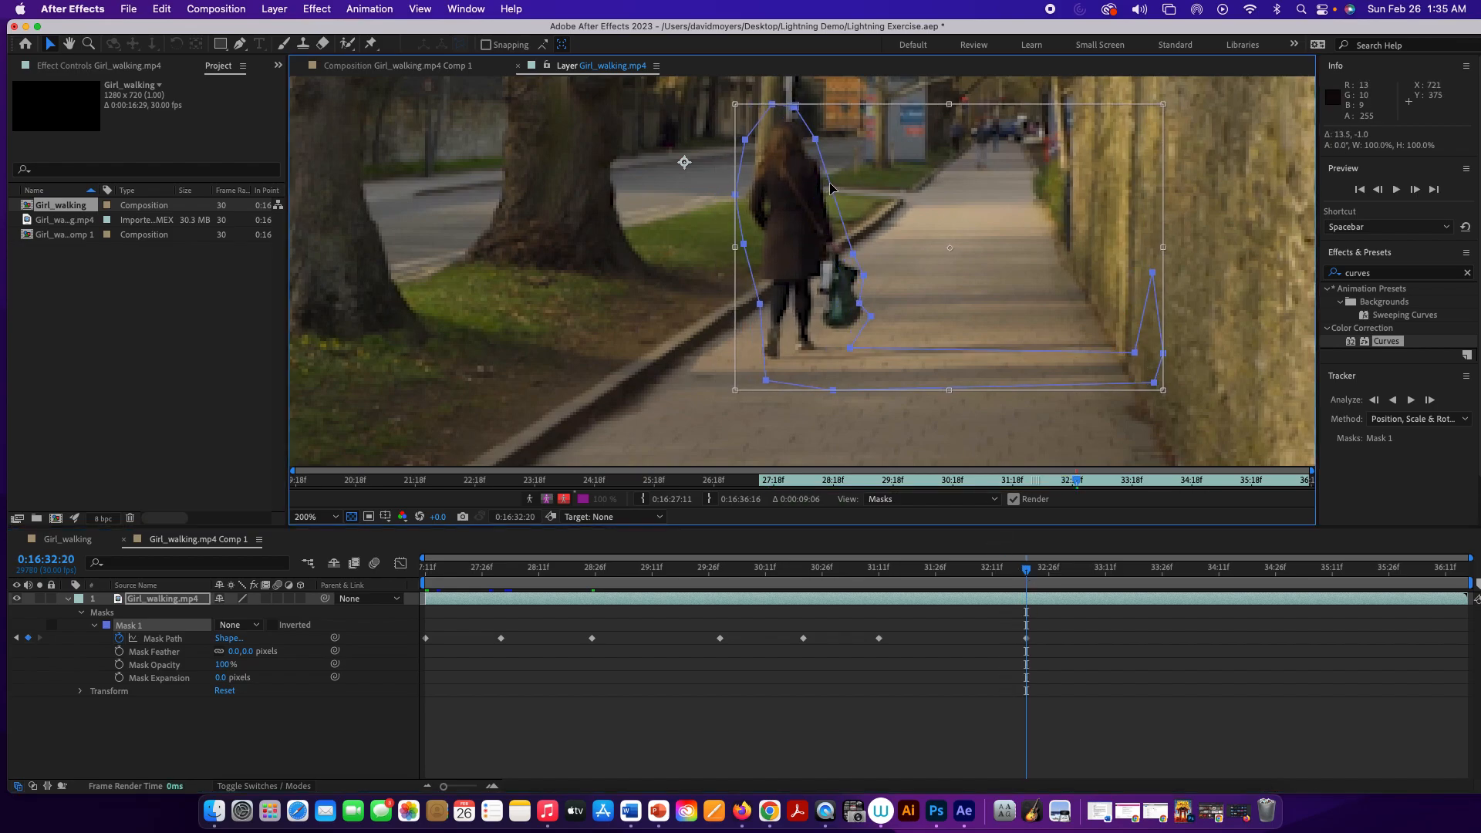
double_click(860, 301)
double_click(861, 302)
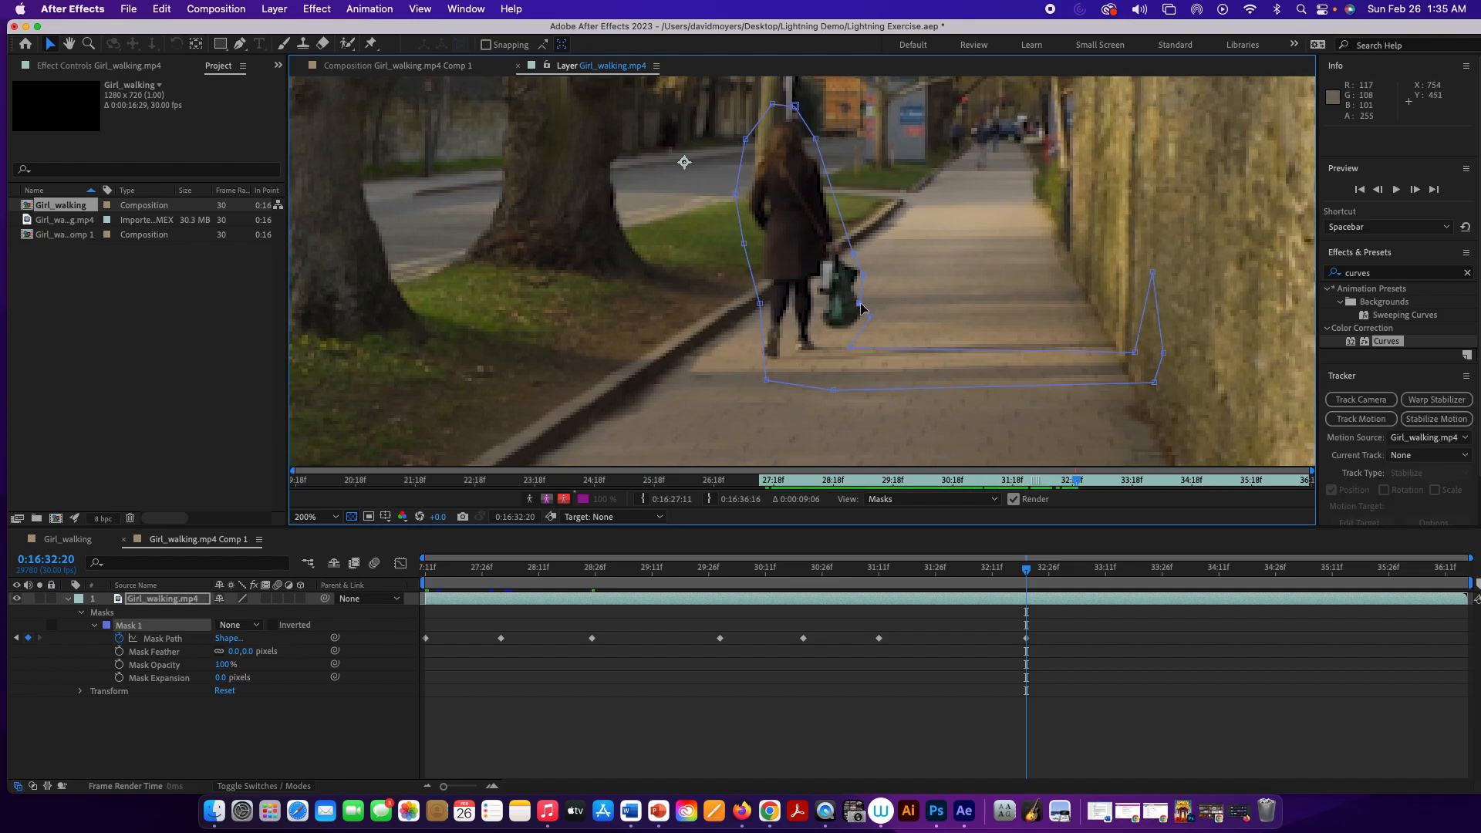
double_click(861, 307)
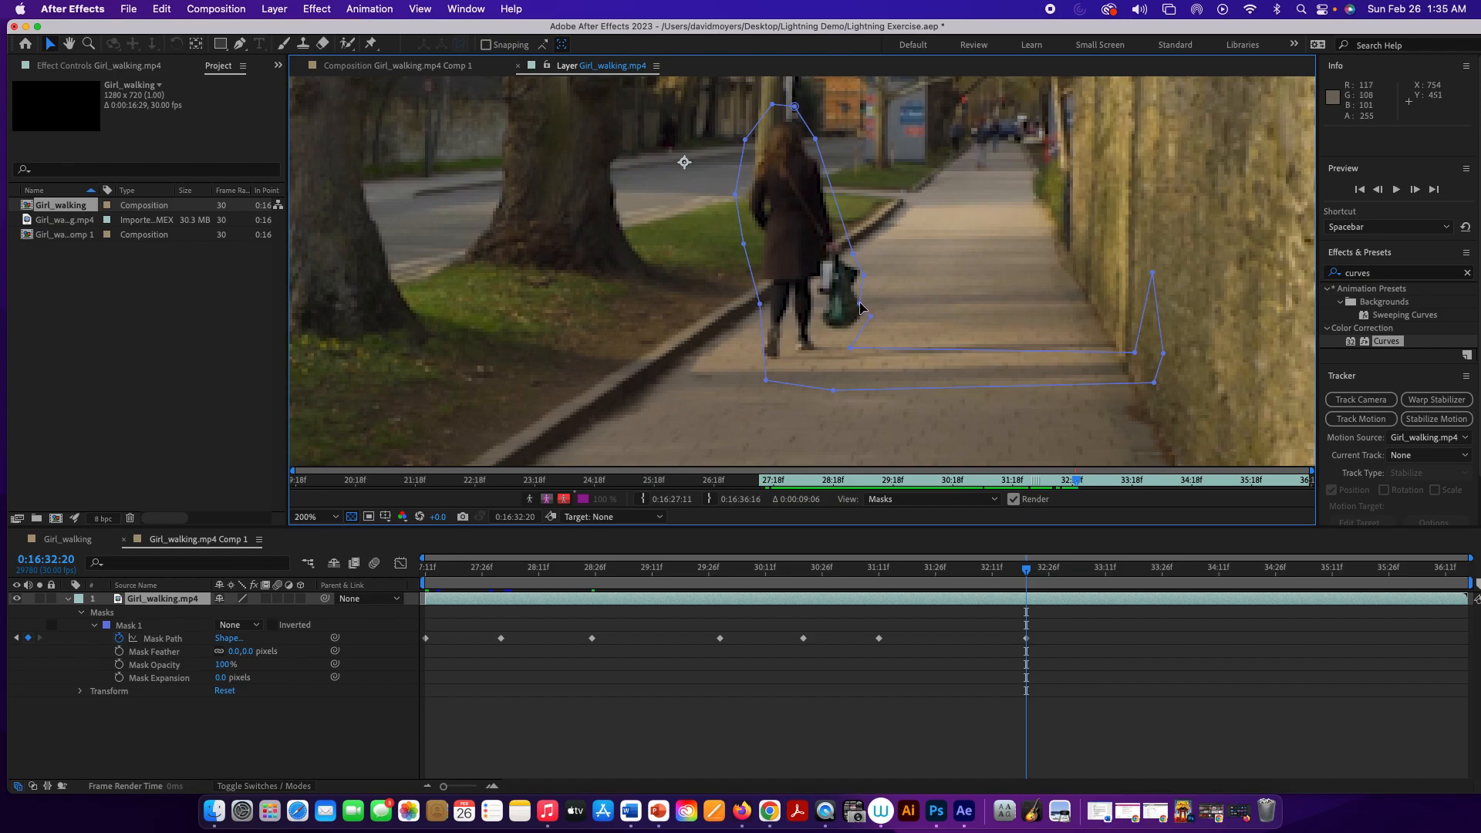
Raise the shadow strip's inner corner below the bag and pull the four far-end vertices inward and up to the wall shadow at 0:16:32:20
left_click_drag(859, 303, 858, 330)
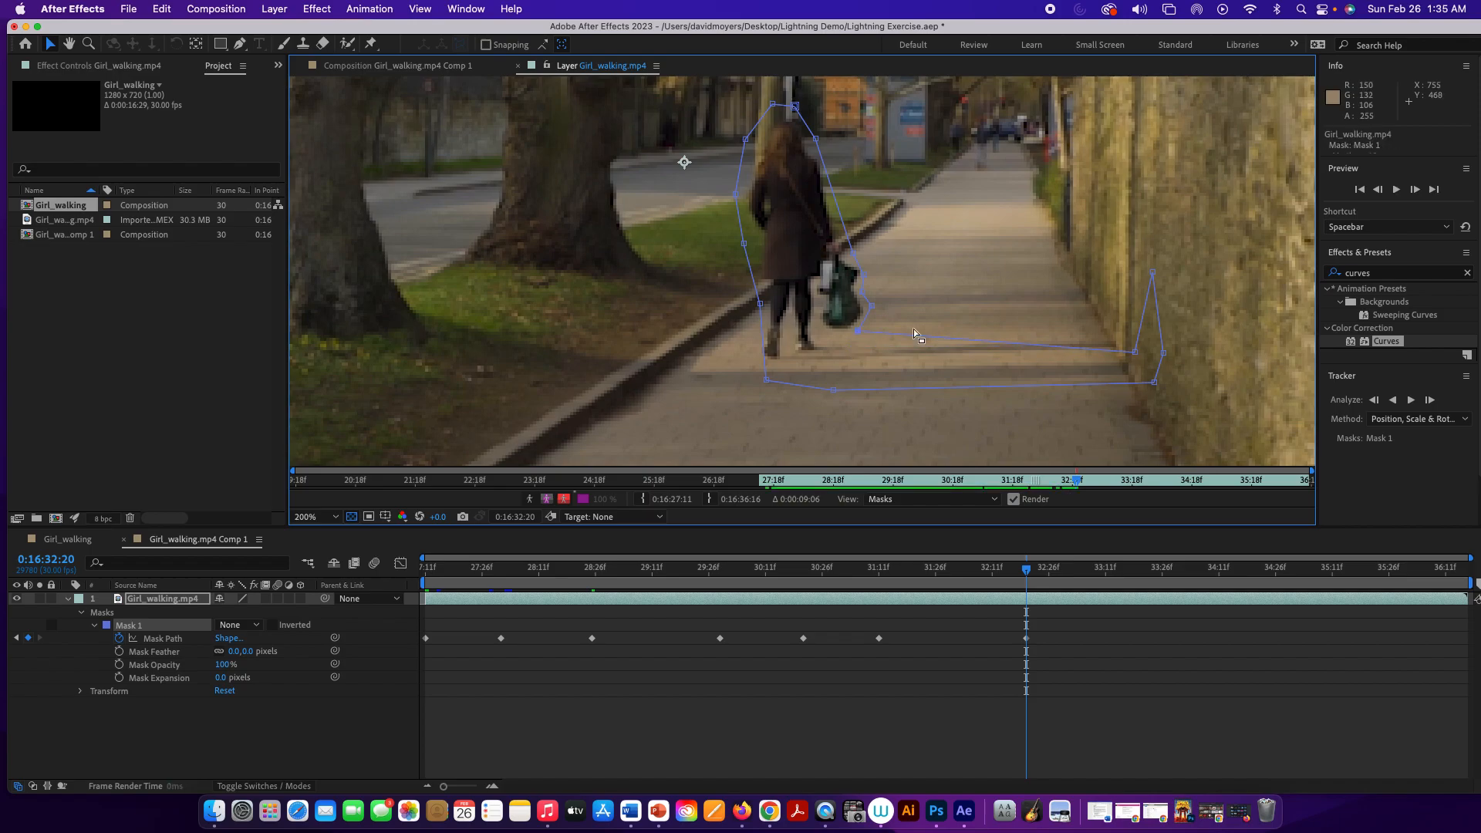
left_click_drag(1134, 353, 1107, 334)
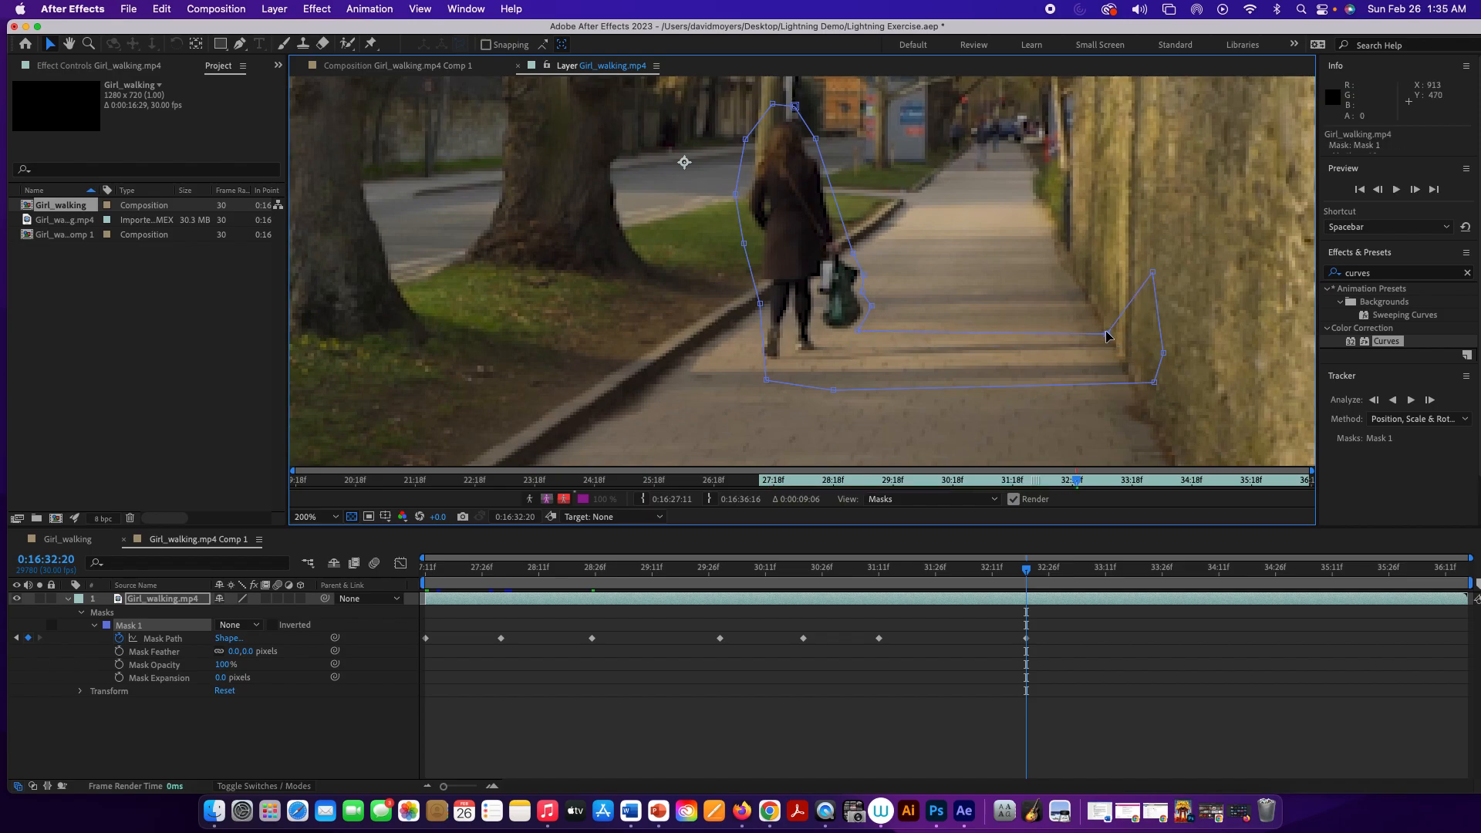
left_click_drag(1152, 272, 1118, 248)
left_click_drag(1163, 352, 1126, 324)
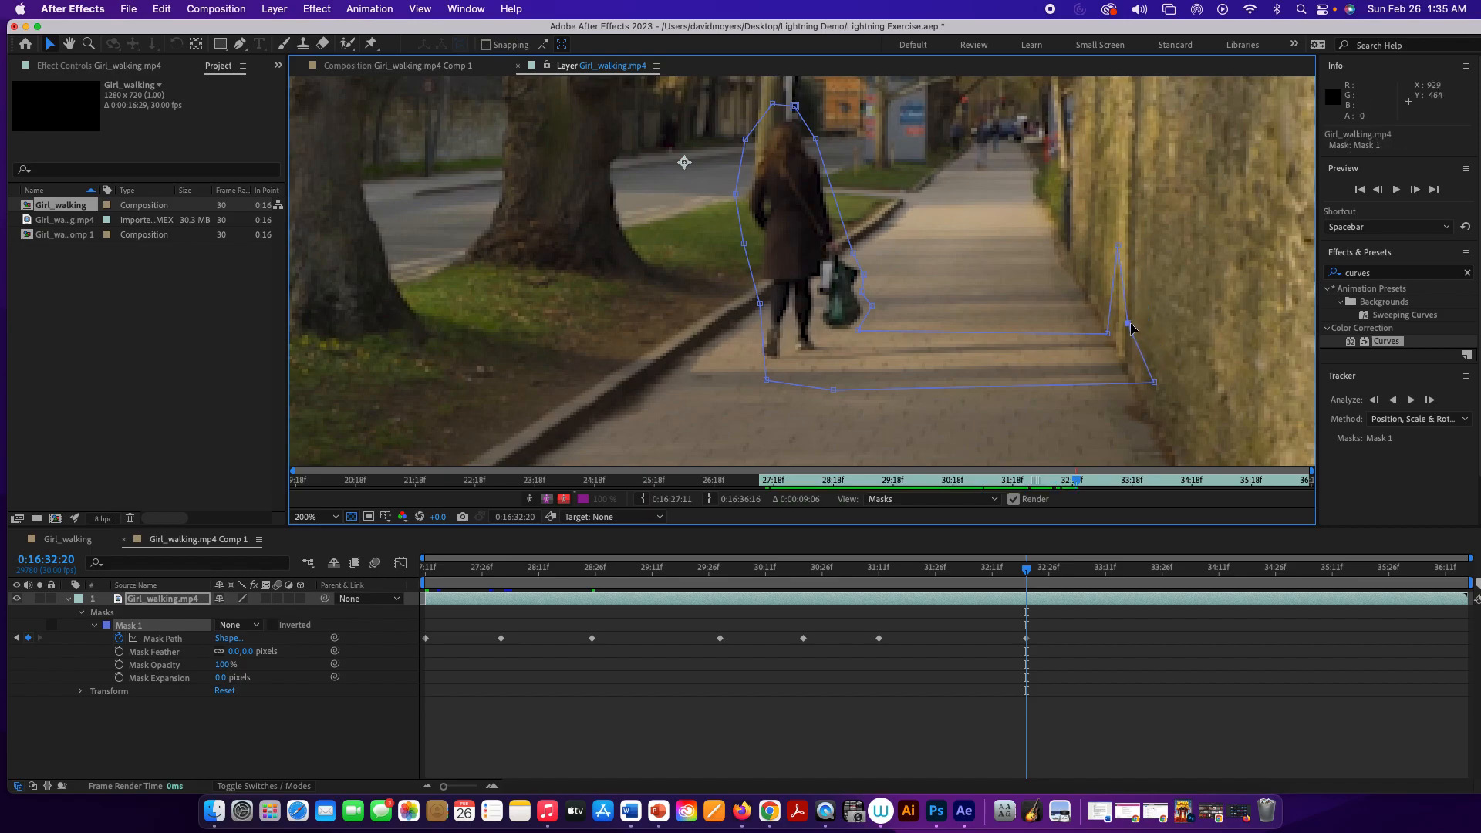
left_click_drag(1154, 383, 1124, 351)
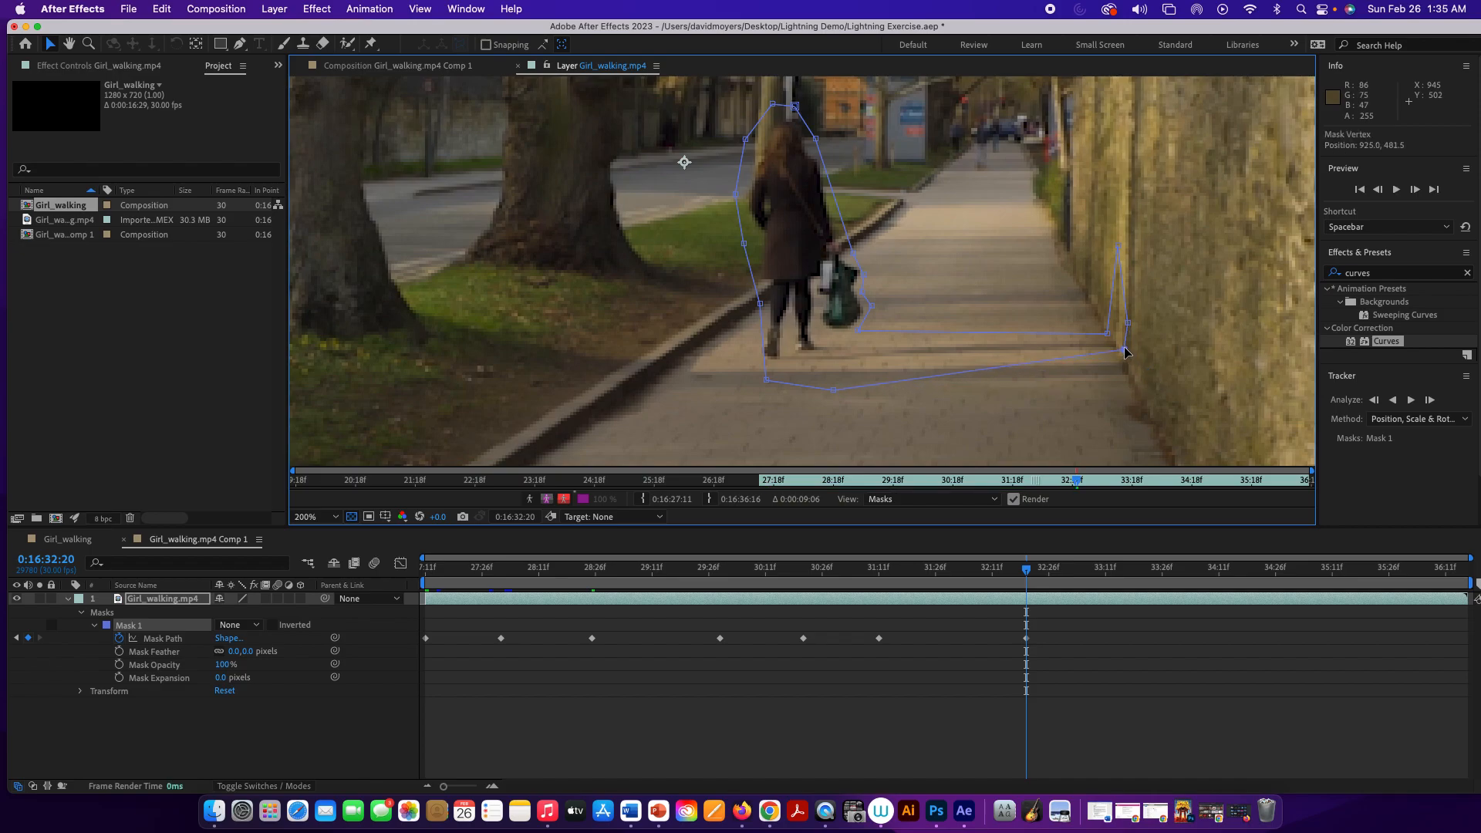
Raise the mask's lower edge to just below the woman's feet and tighten the vertices along her head and back at 0:16:32:20
left_click_drag(833, 390, 756, 360)
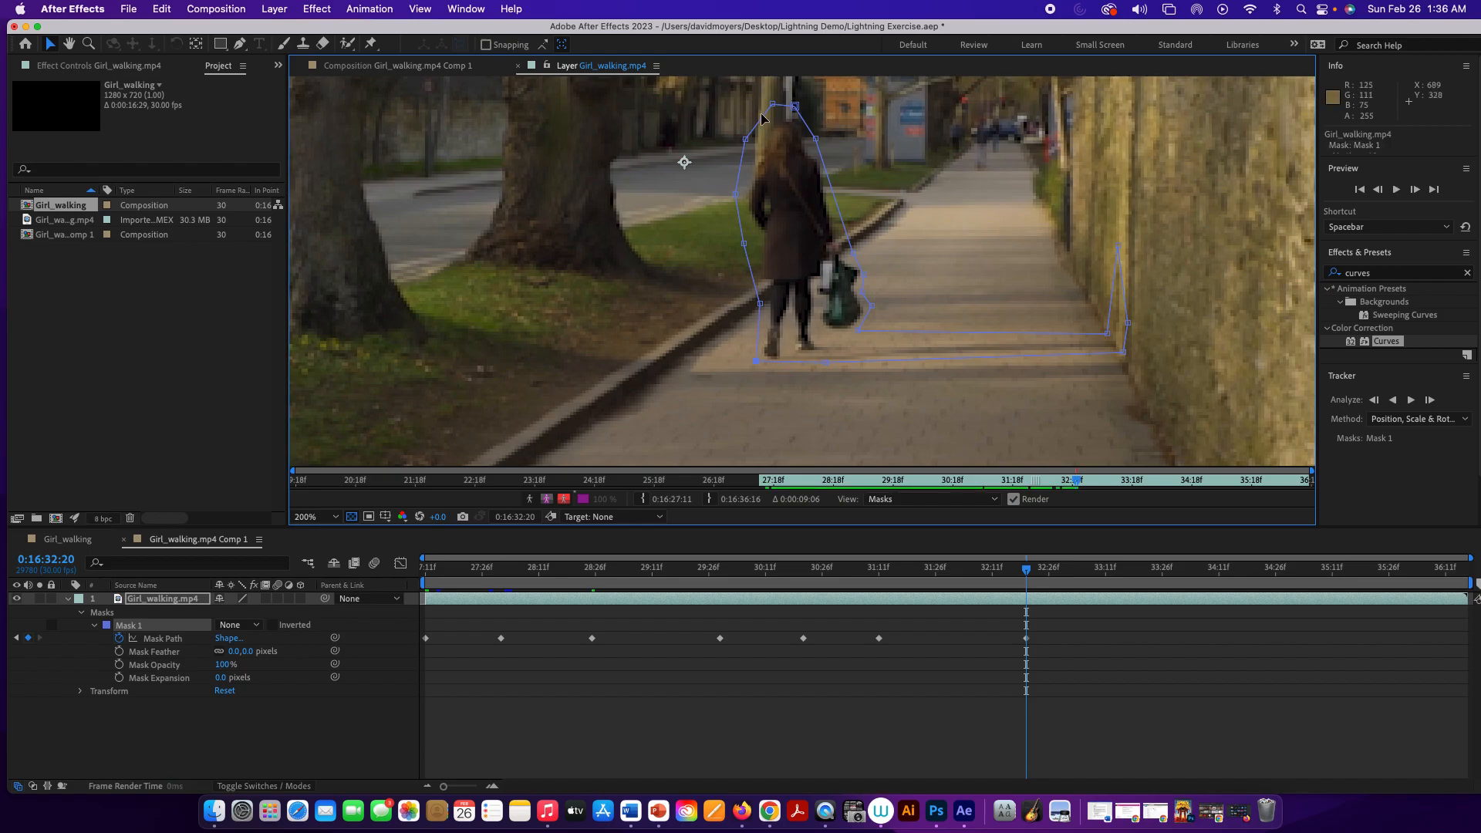
left_click_drag(746, 140, 751, 138)
left_click_drag(735, 195, 740, 187)
left_click_drag(743, 245, 749, 237)
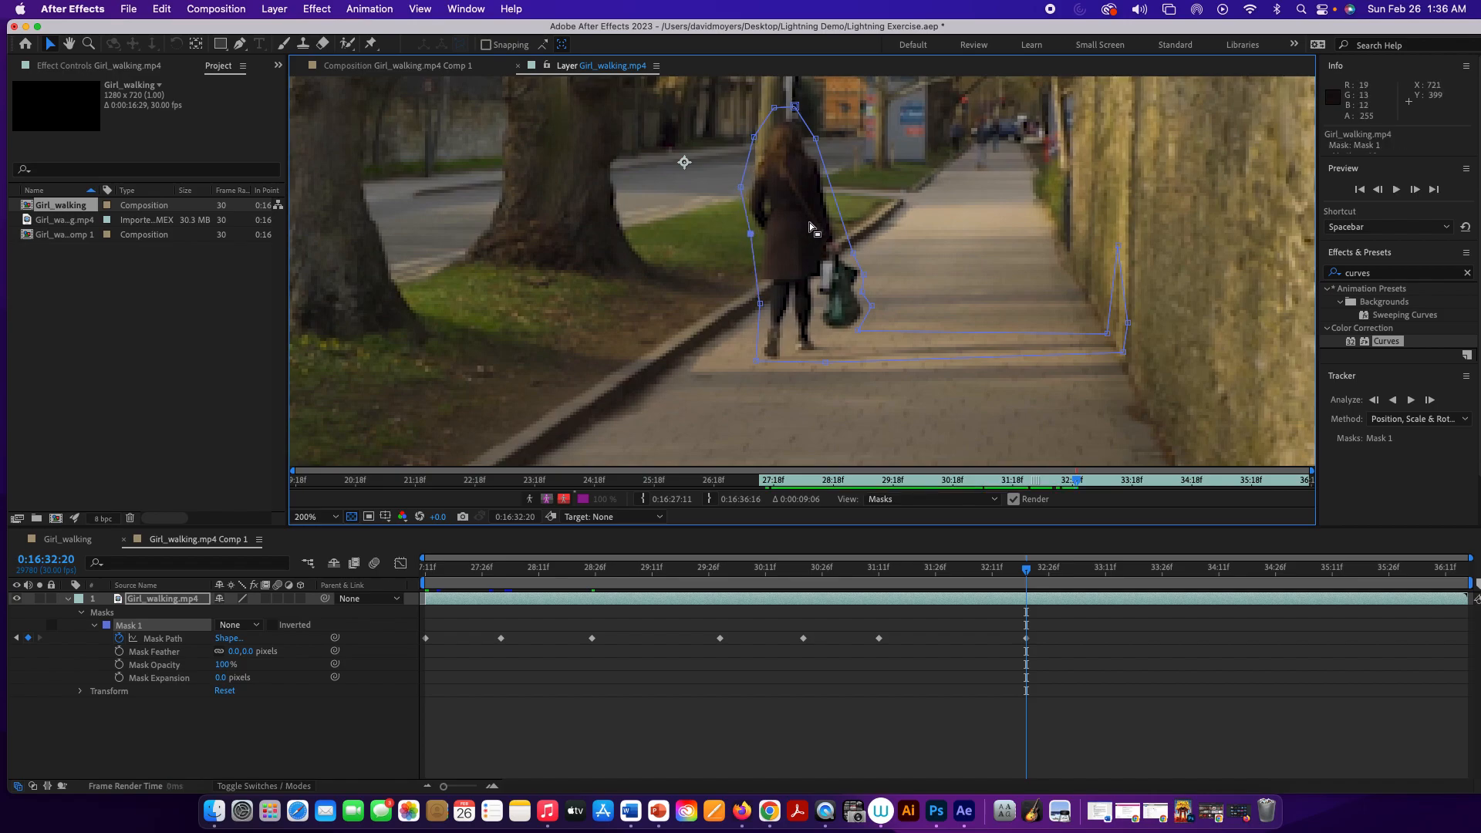
Go on to 0:16:34:14 and move the whole mask 11.5 px right and 1 px up over the woman
left_click_drag(1026, 568, 1231, 624)
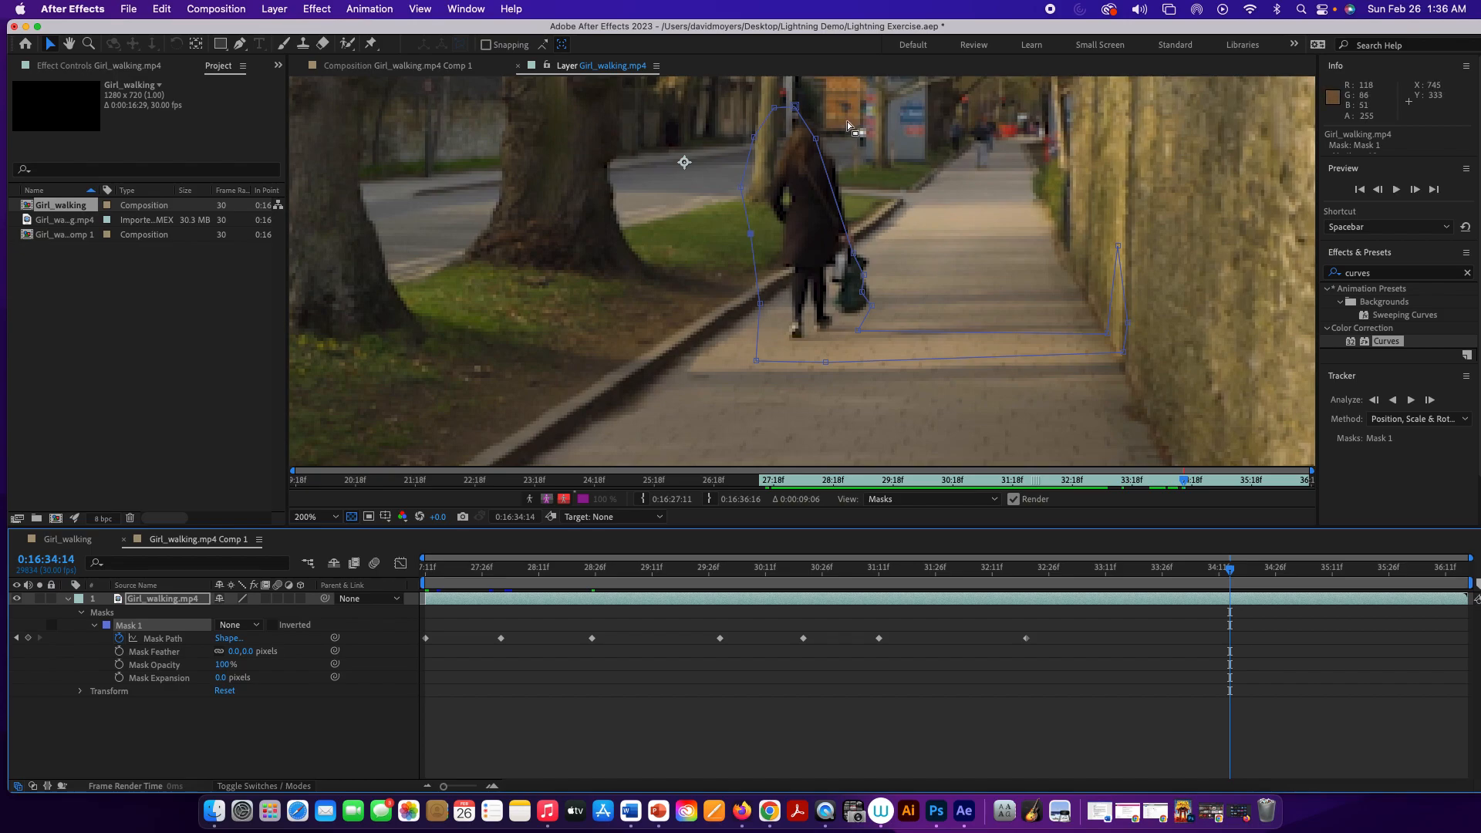
double_click(802, 122)
left_click_drag(802, 122, 820, 120)
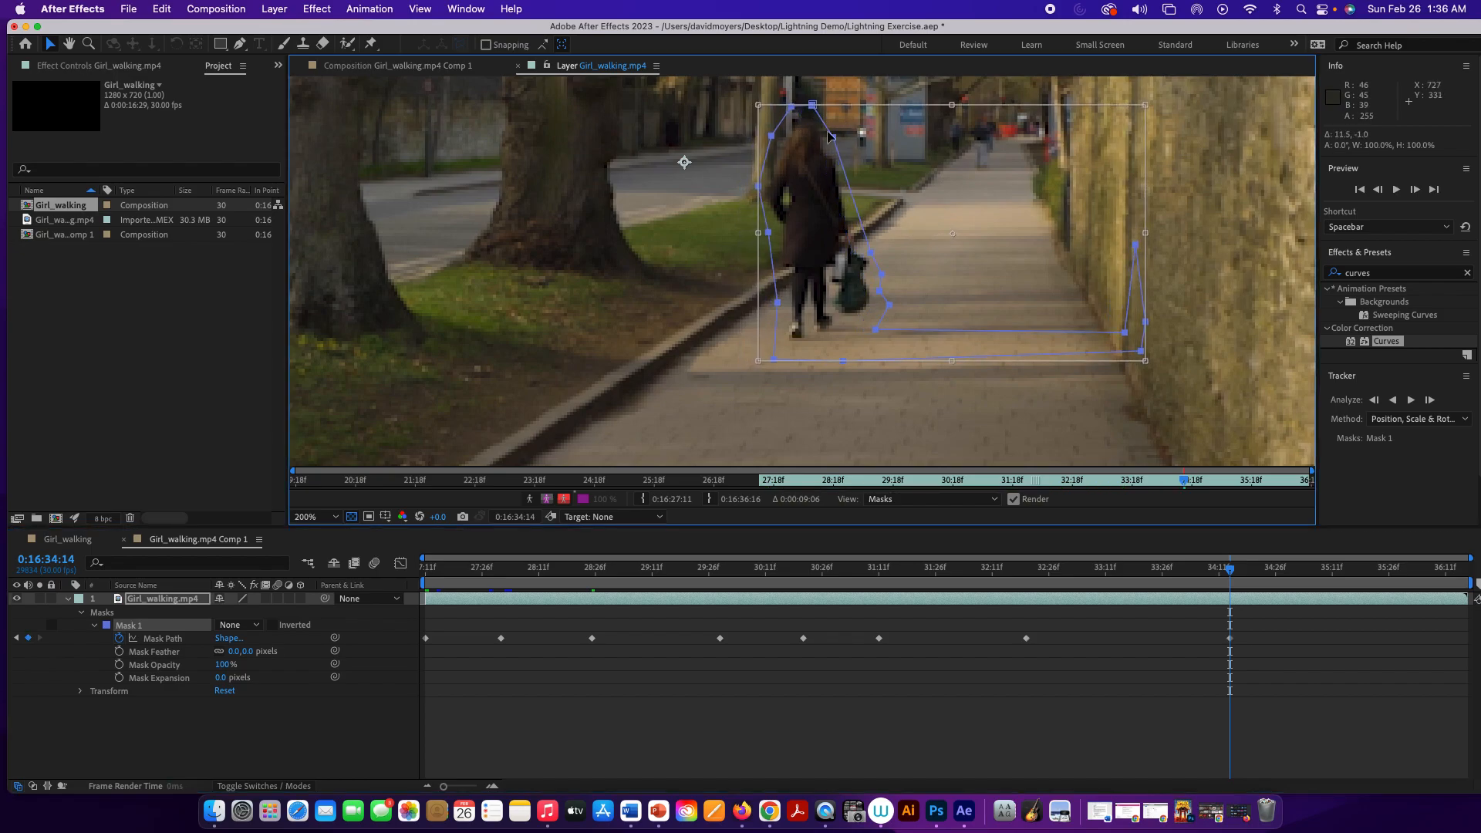
left_click(879, 334)
left_click(876, 330)
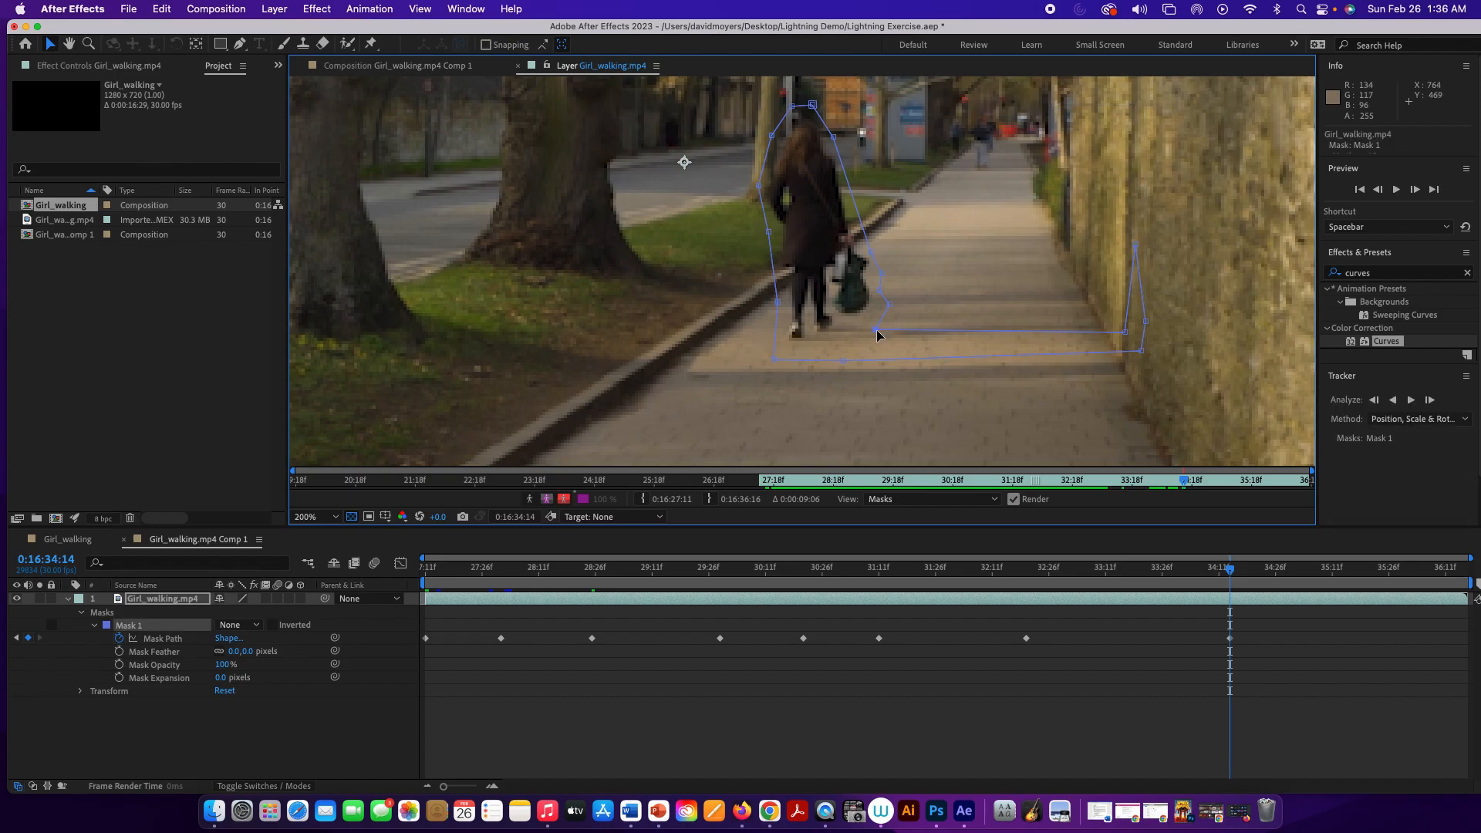
Fit the shadow strip's corners and far-end vertices to the shadow at 0:16:34:14 and raise the mask's lower edge to the woman's feet
left_click_drag(876, 330, 877, 317)
left_click_drag(1124, 331, 1094, 312)
left_click_drag(1135, 244, 1100, 237)
left_click_drag(1147, 324, 1119, 287)
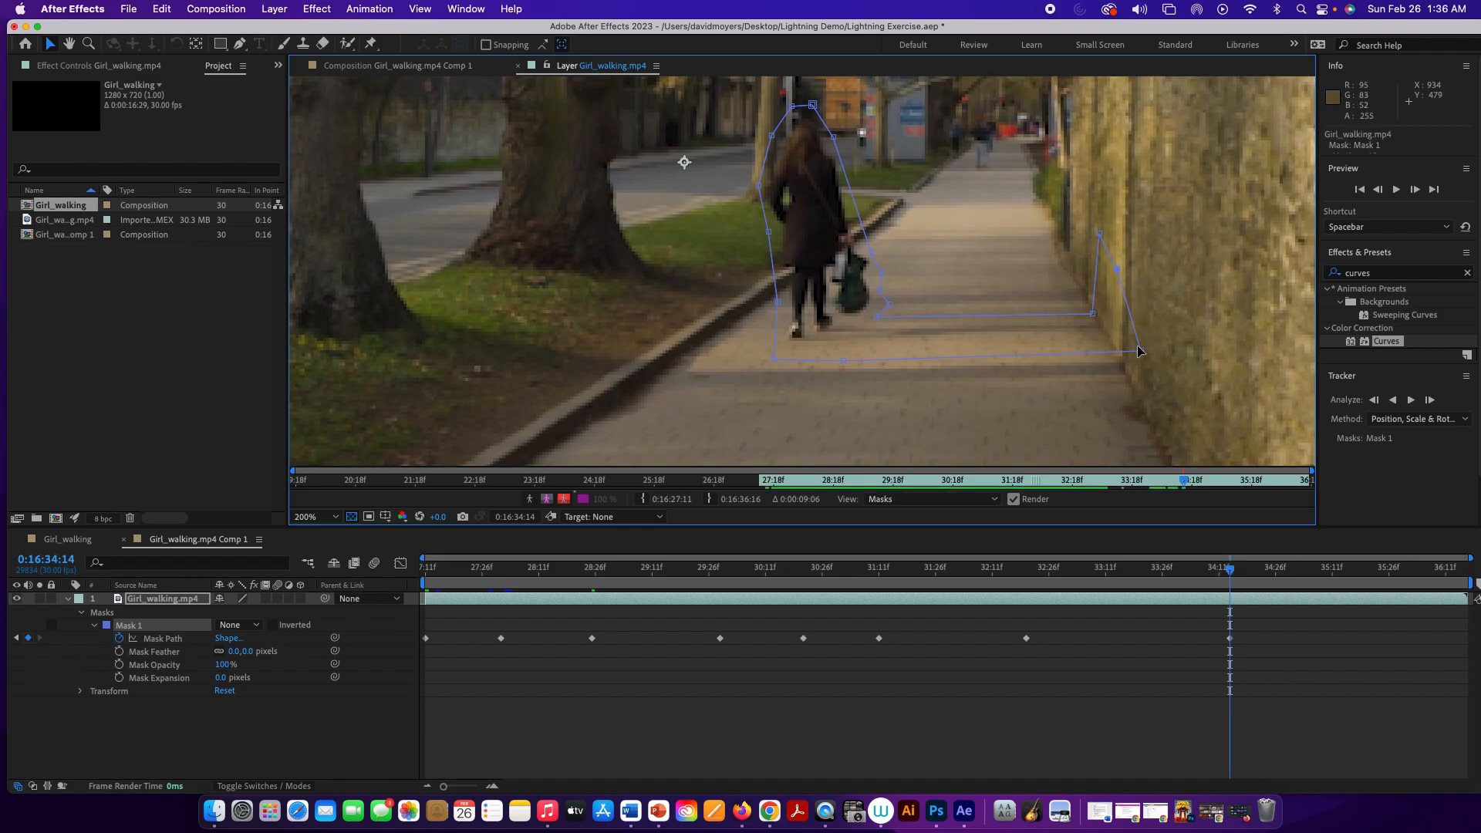
left_click_drag(1143, 353, 1108, 333)
left_click_drag(776, 358, 841, 349)
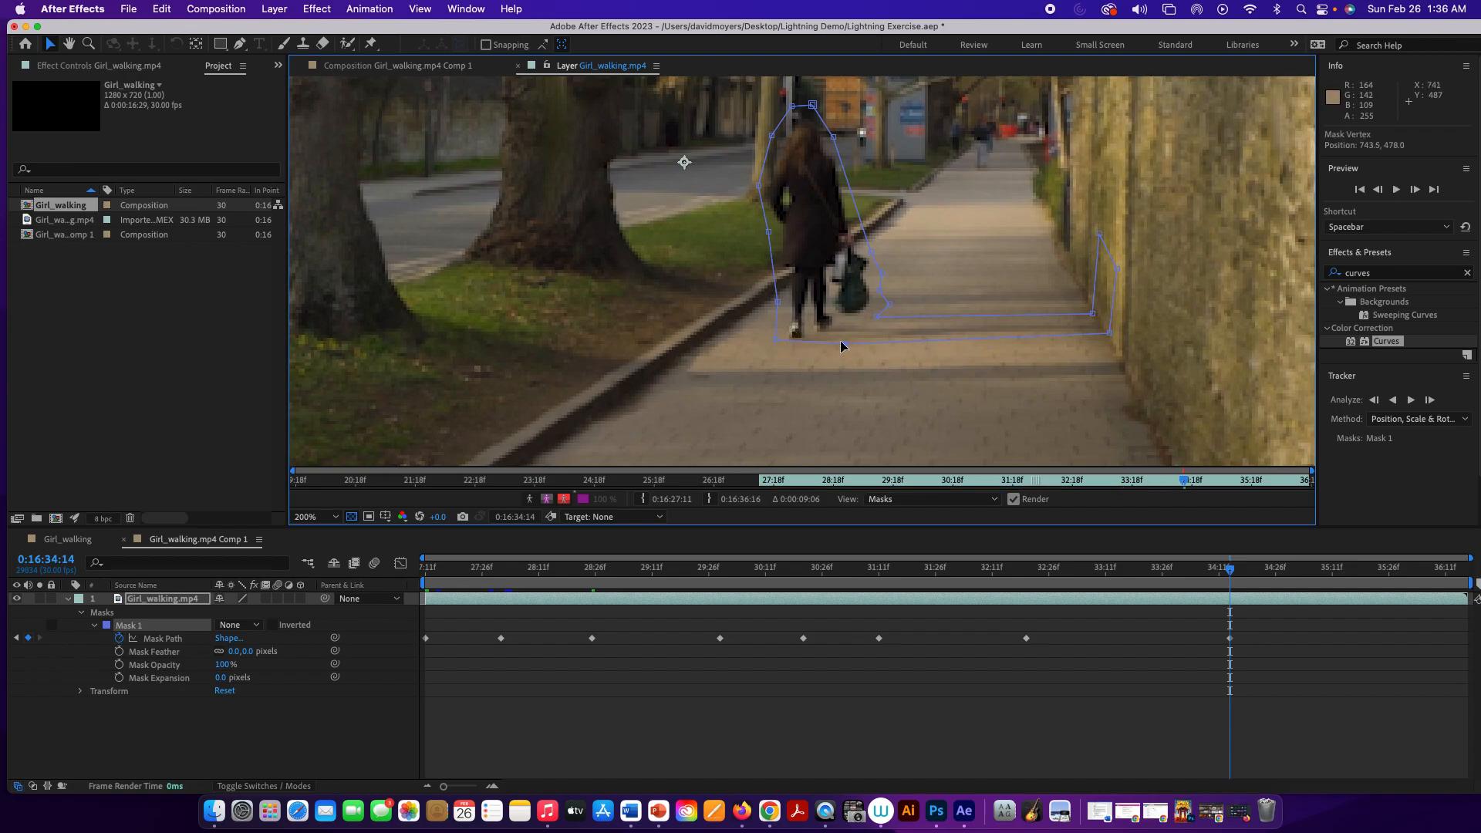
Review the mask's movement, go on to the last frame at 0:16:36:16, and move the whole mask 13 px right and 2.5 px up
left_click_drag(1229, 569, 932, 570)
left_click_drag(1033, 571, 1474, 567)
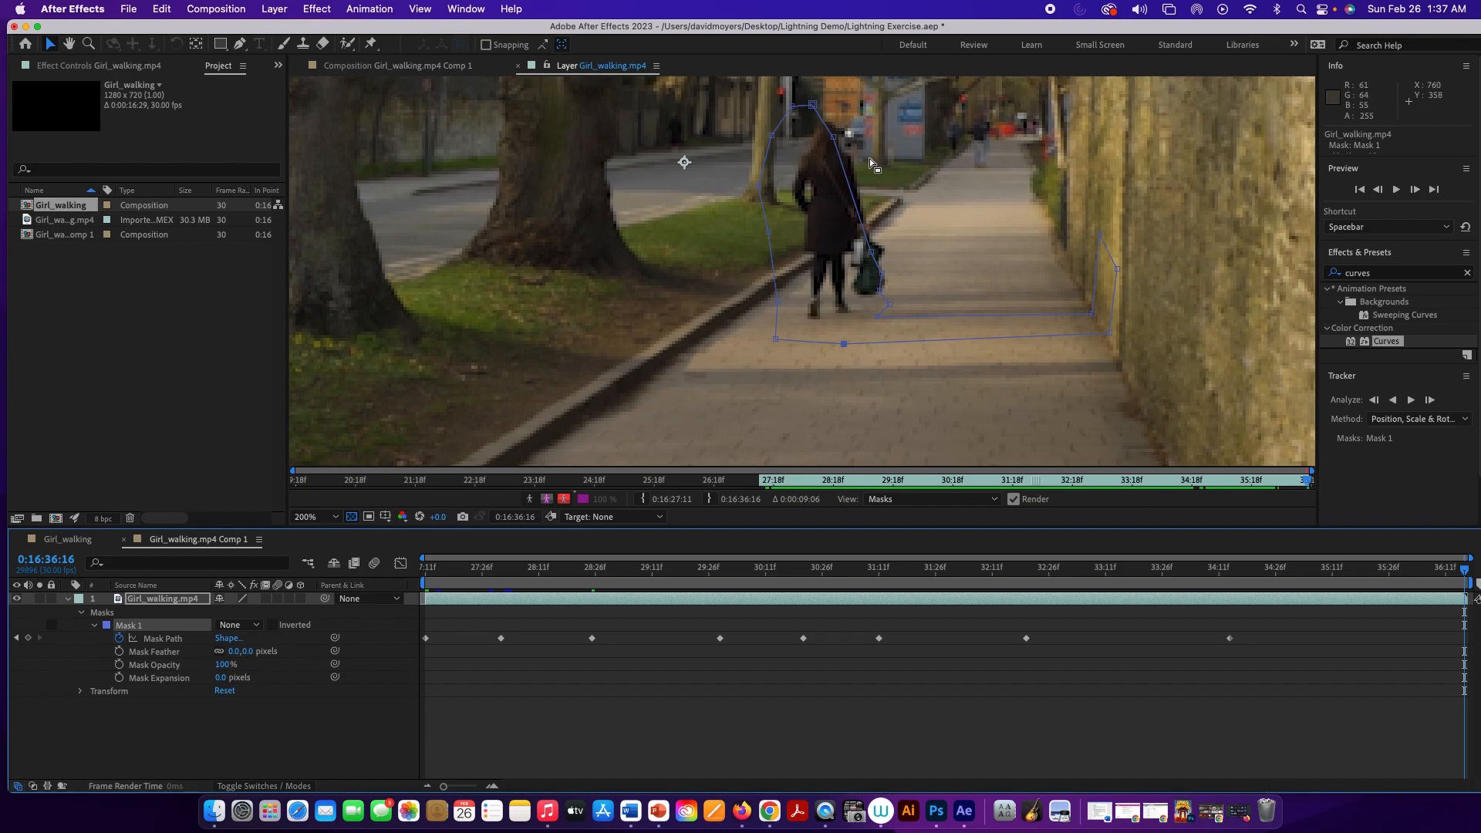
double_click(835, 143)
left_click_drag(835, 142, 854, 138)
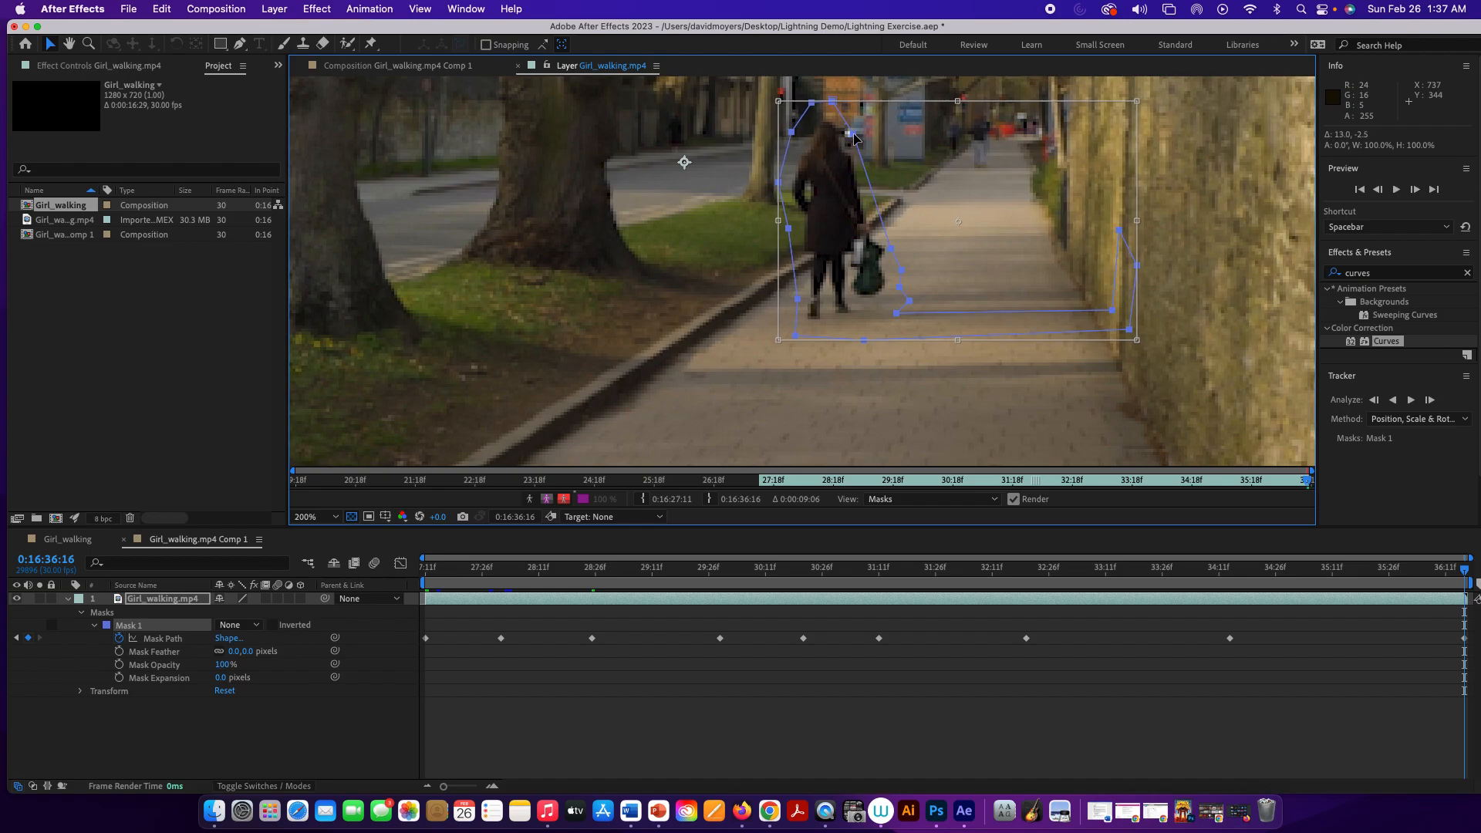
double_click(907, 300)
left_click(908, 301)
Tighten the mask beside the bag at 0:16:36:16, raise the shadow strip's upper edge, and pull its far-end vertices inward to the wall shadow
left_click_drag(908, 300, 887, 260)
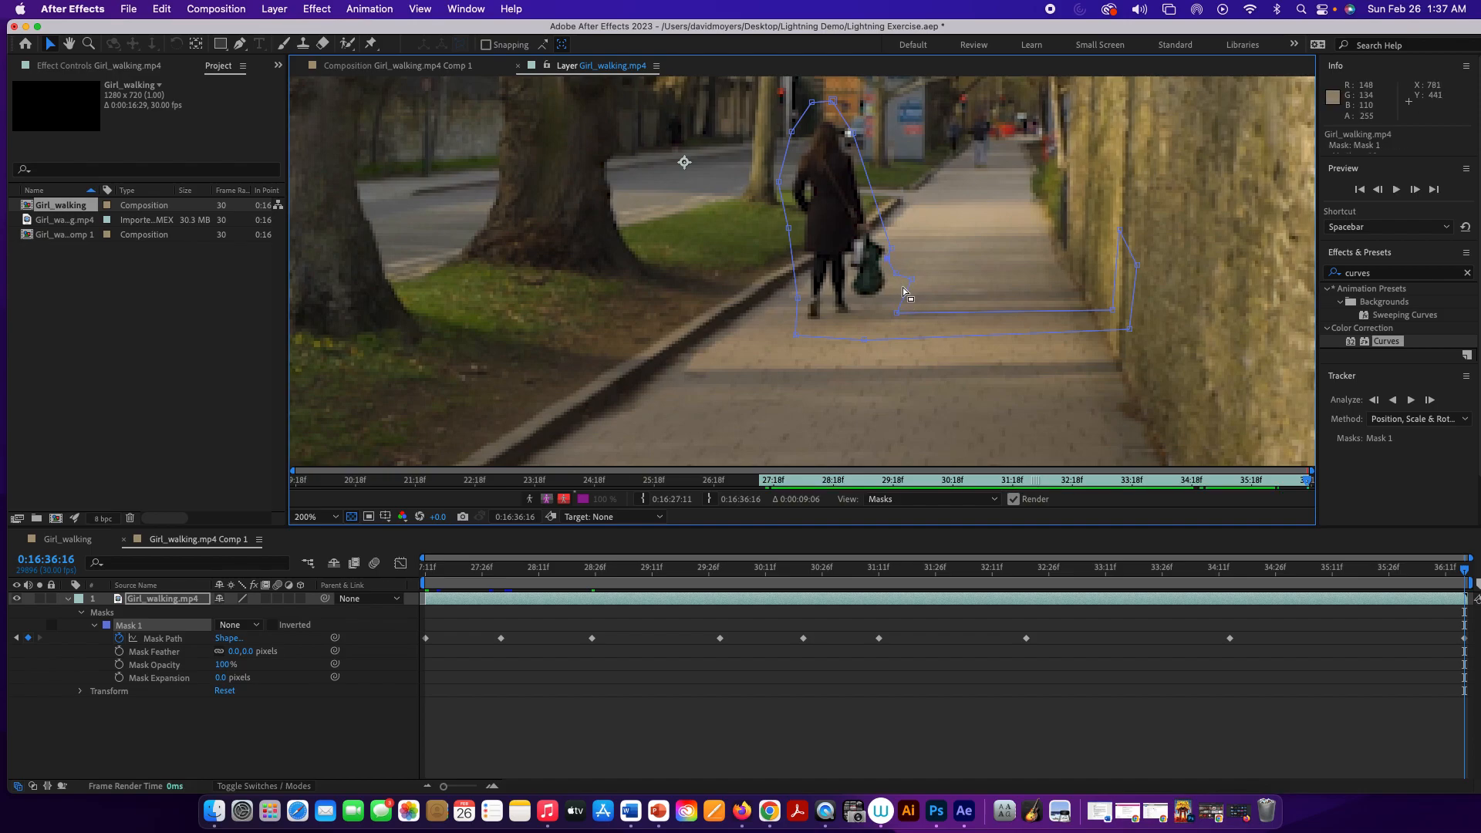
left_click_drag(897, 313, 887, 297)
left_click_drag(1111, 309, 1082, 299)
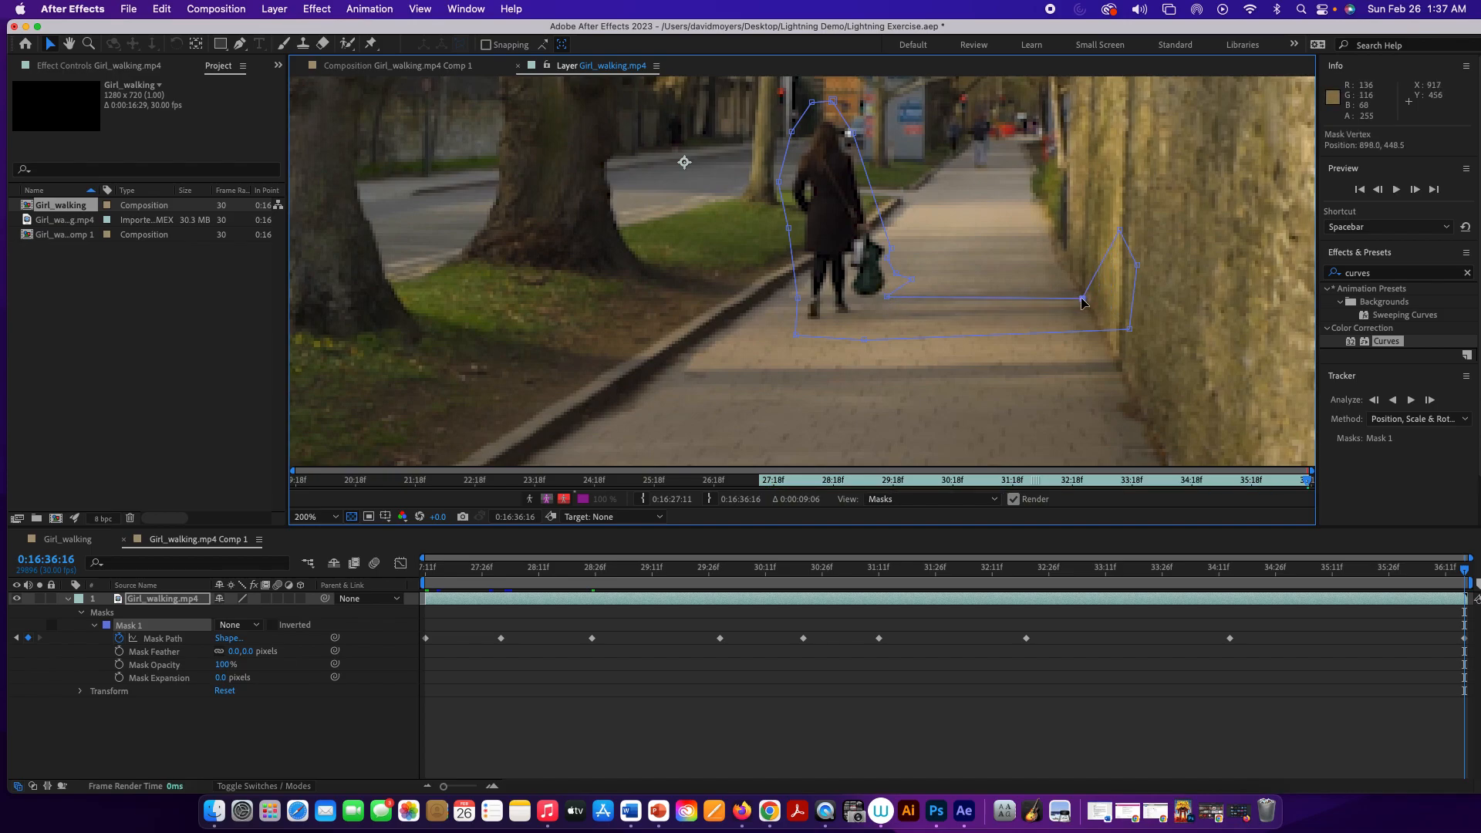
left_click_drag(1119, 230, 1113, 271)
left_click_drag(1129, 328, 1100, 319)
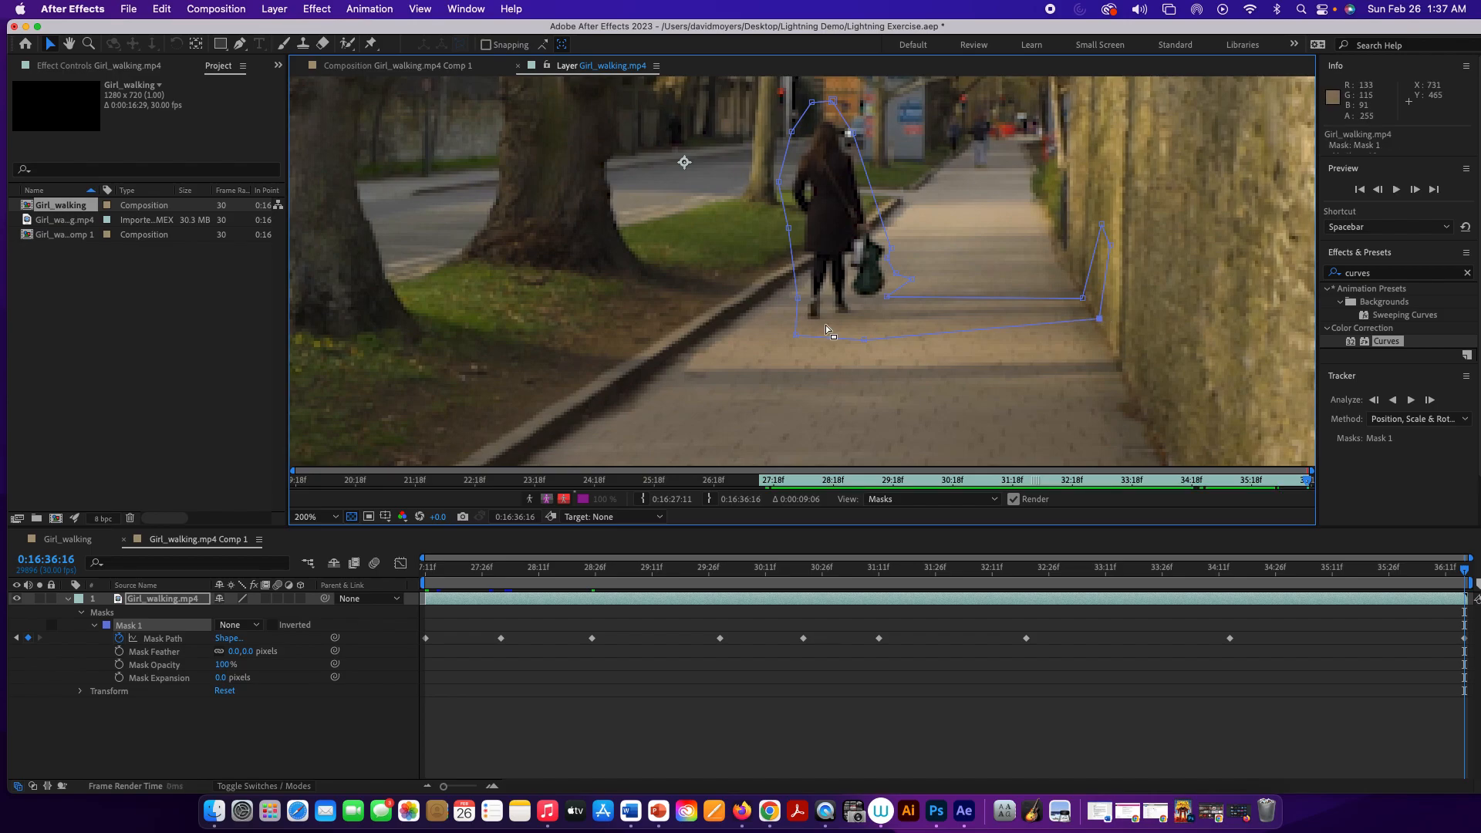
Raise the mask's lower edge to the woman's feet, tighten it beside her head at 0:16:36:16, and review its movement from the first frame
left_click(797, 335)
left_click_drag(798, 335, 866, 329)
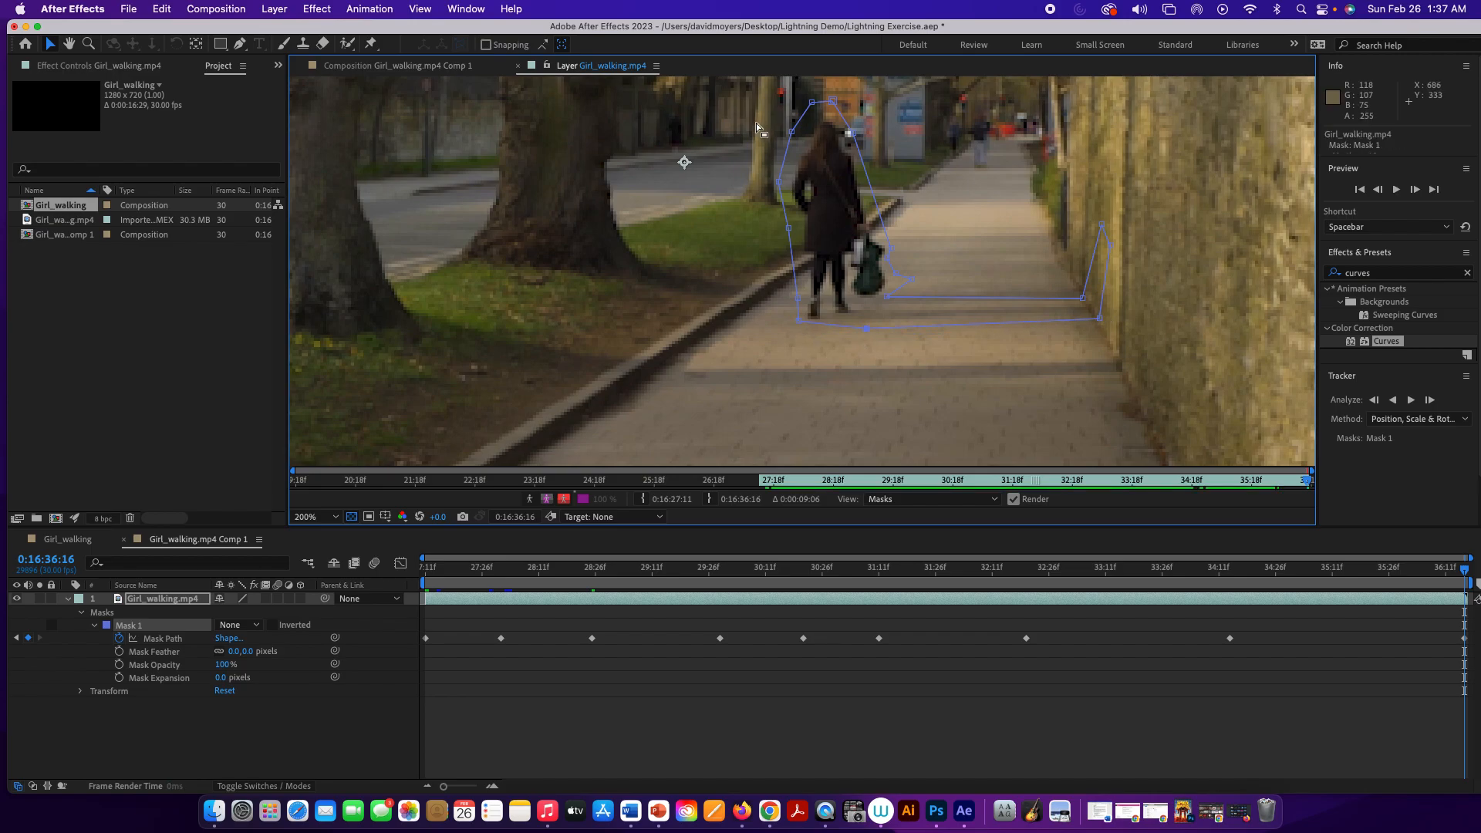
mouse_move(792, 132)
left_mouse_down()
mouse_move(800, 148)
mouse_move(813, 115)
left_mouse_up()
left_click_drag(1465, 571, 418, 497)
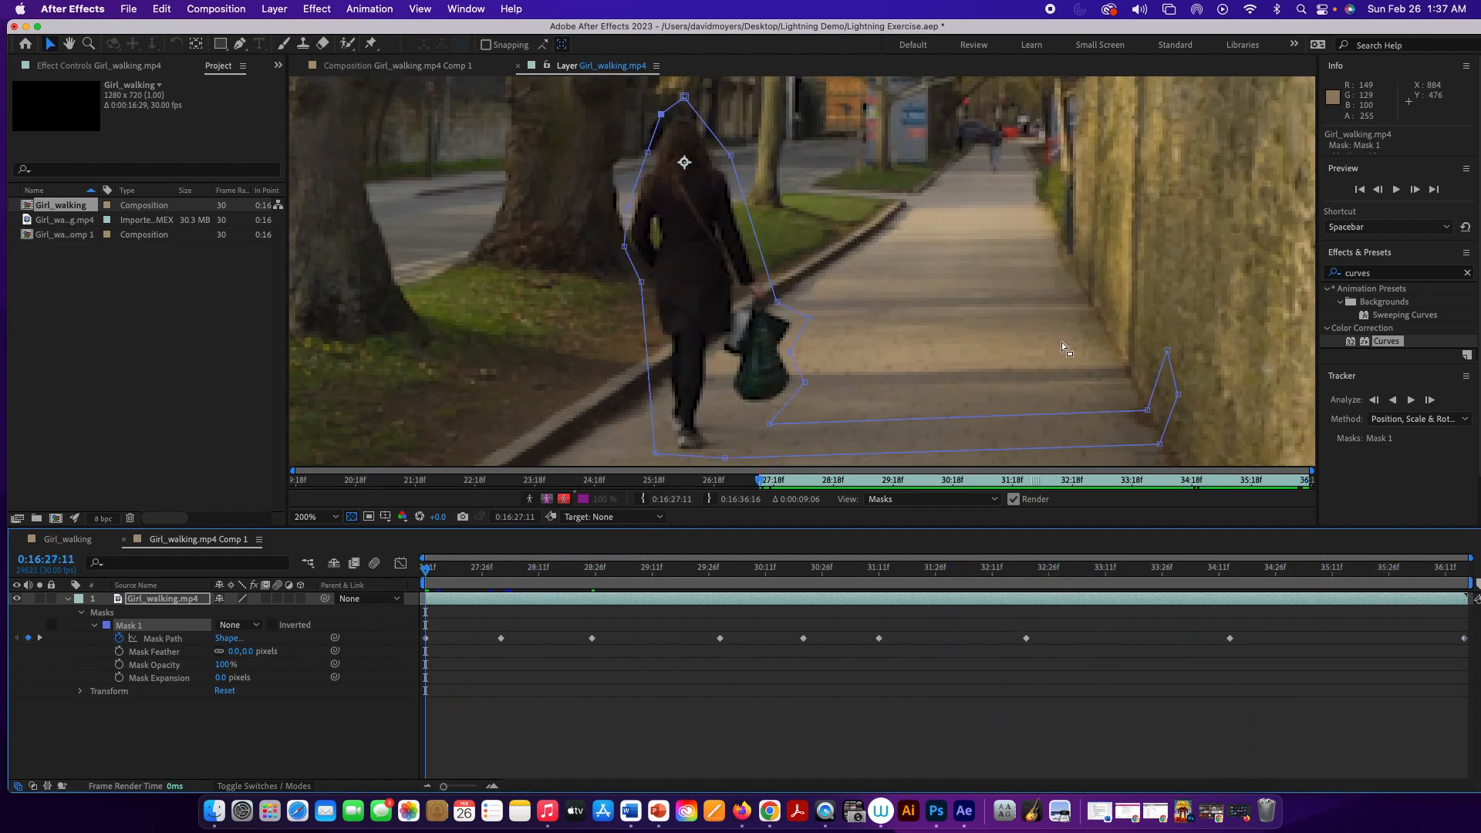
key("space")
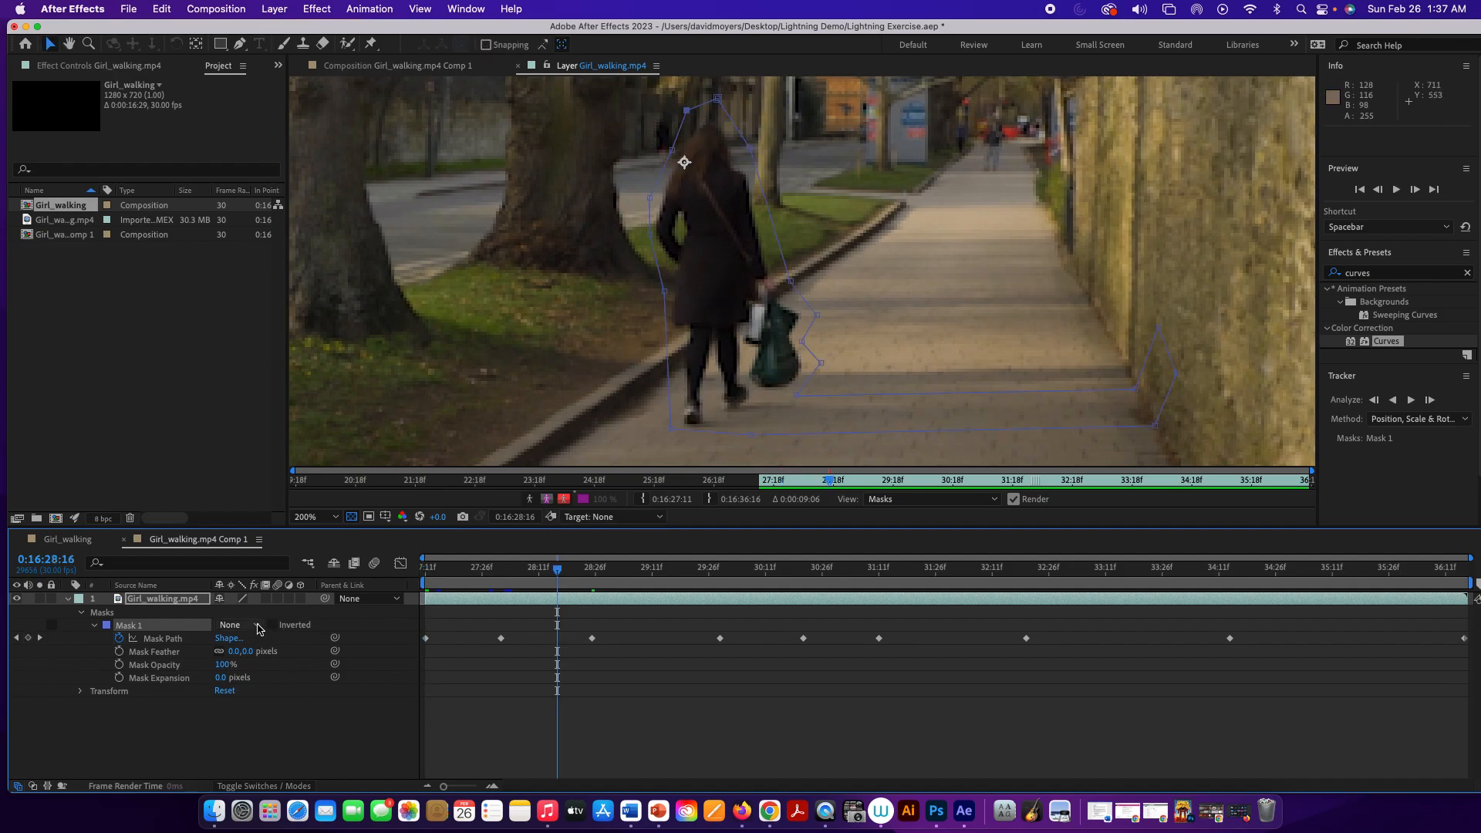
Set Mask 1's mode to Subtract and play back the cut-out area
left_click(258, 626)
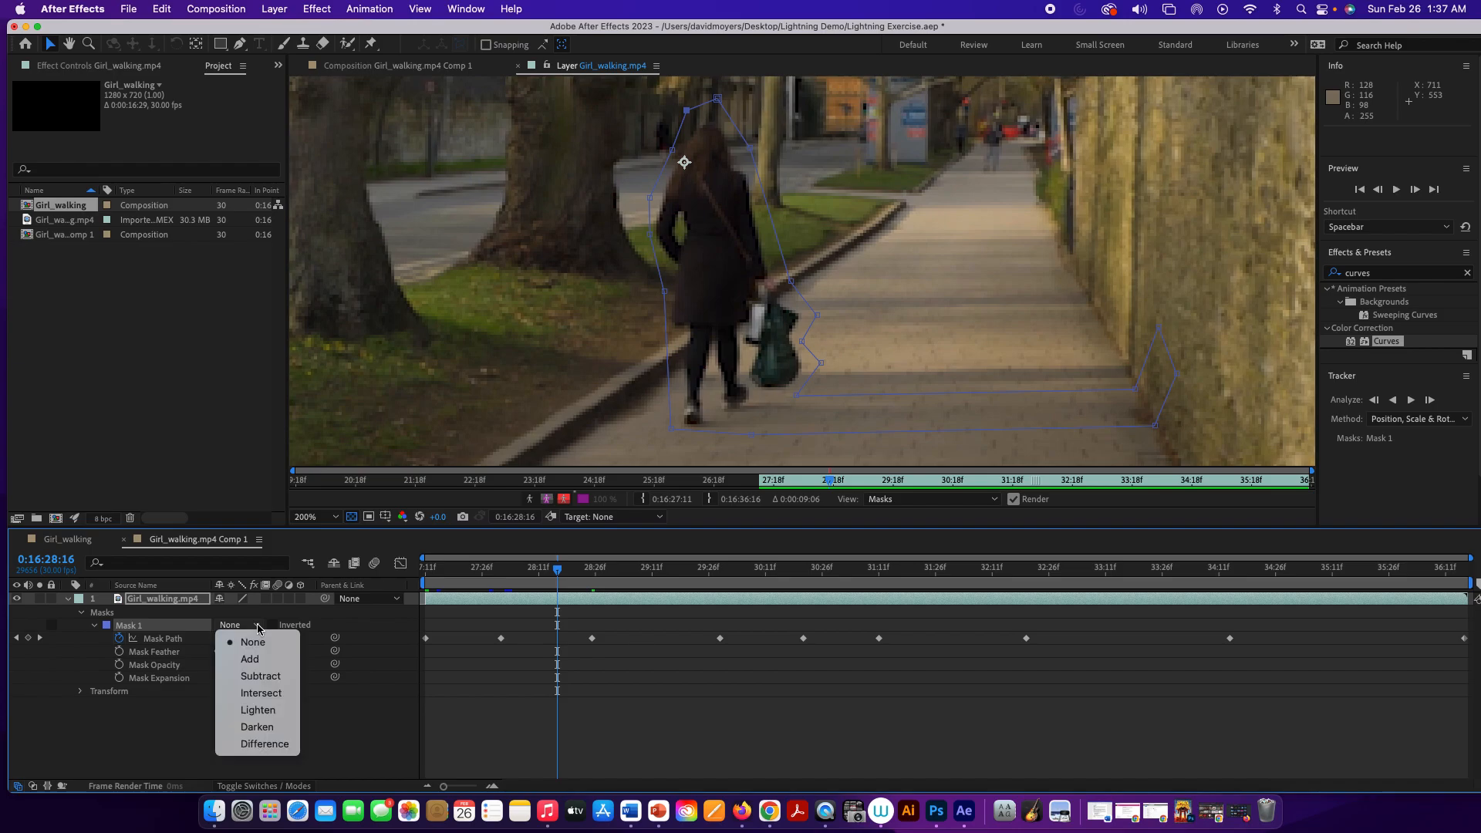
left_click(262, 676)
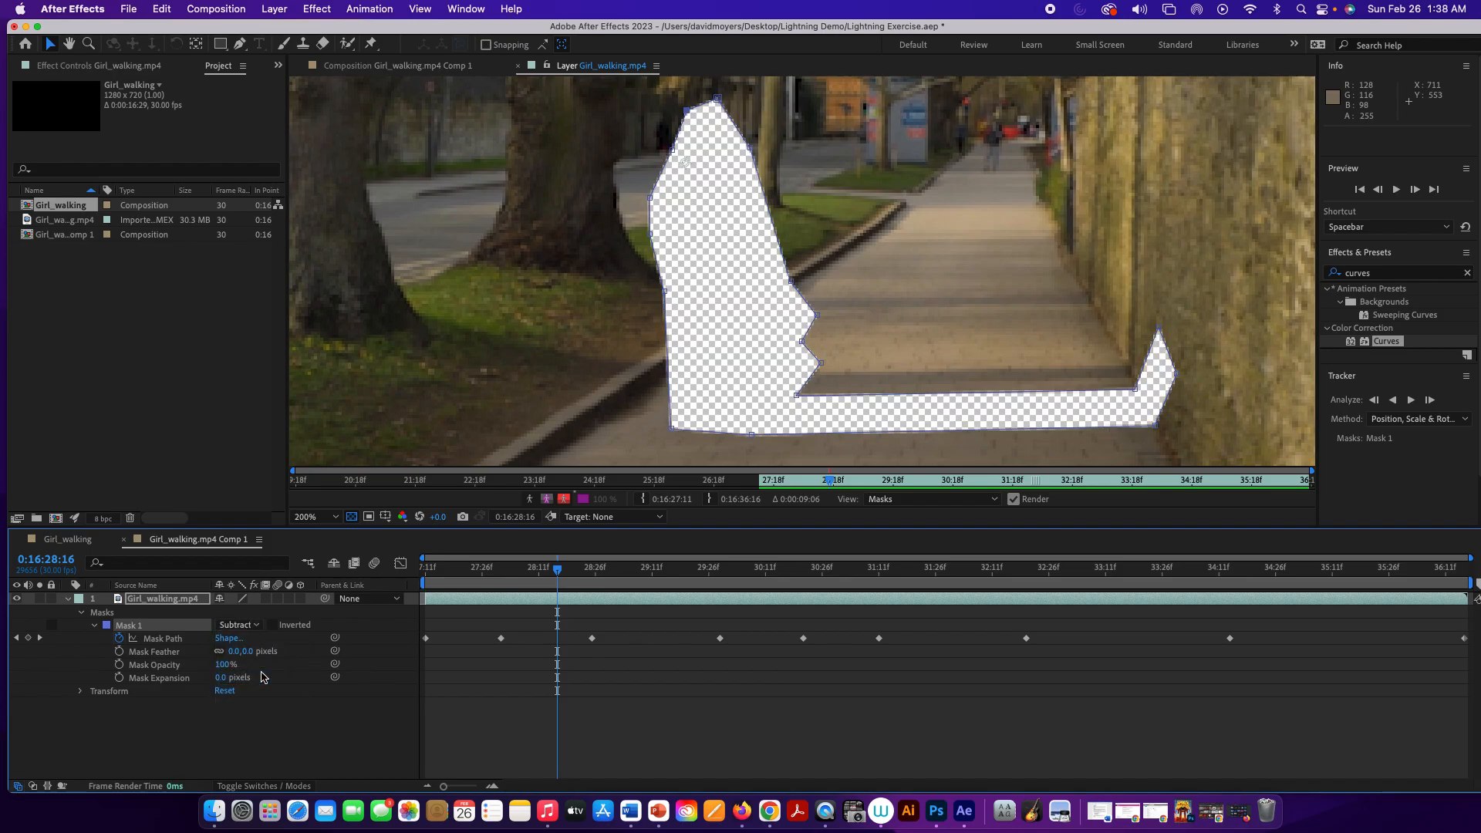
key("space")
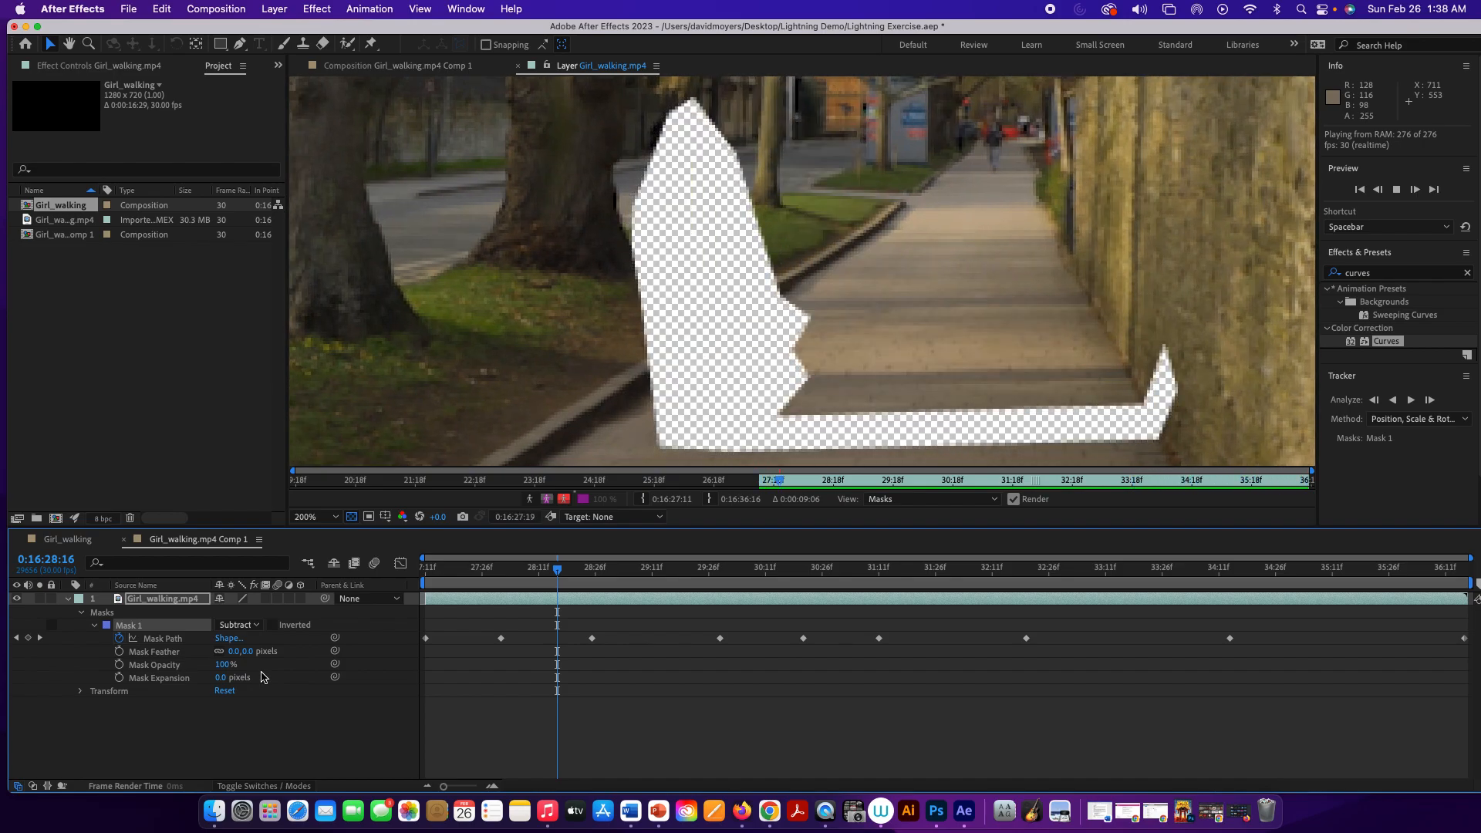
key("space")
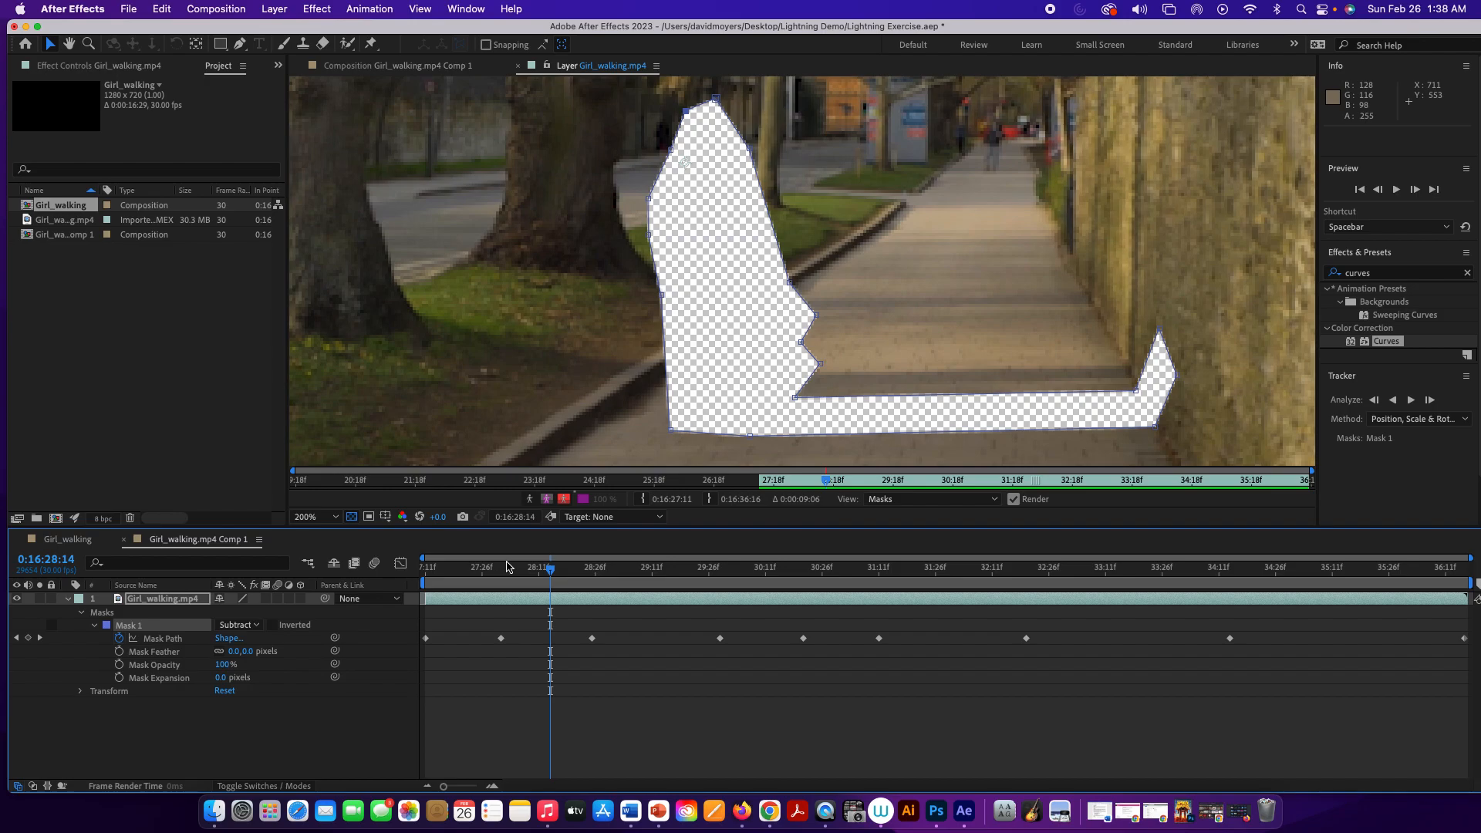
Return to 0:16:27:11 and generate a Content-Aware Fill layer for the cut-out over the entire duration
left_click_drag(550, 569, 380, 584)
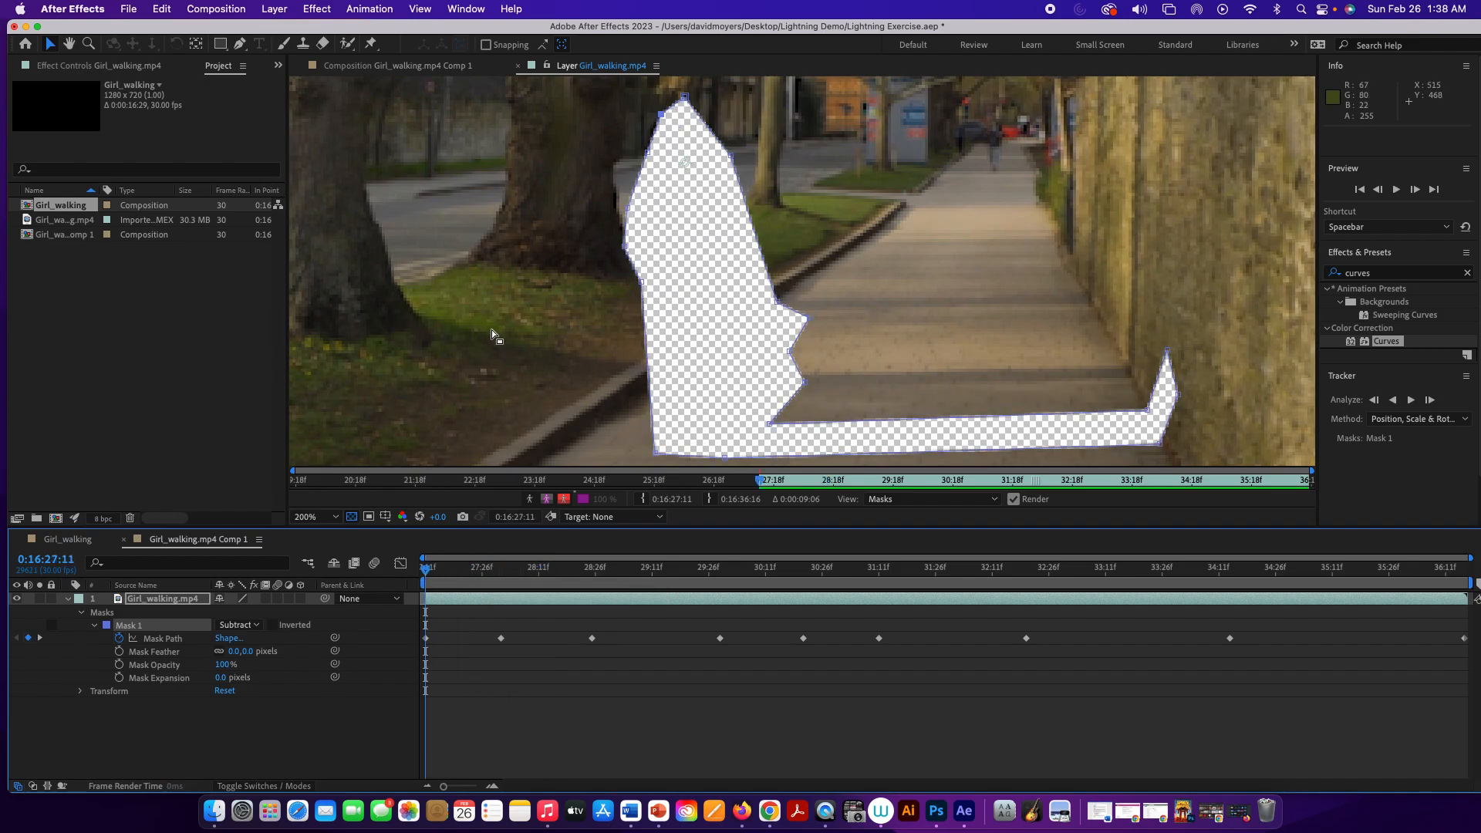
left_click(472, 9)
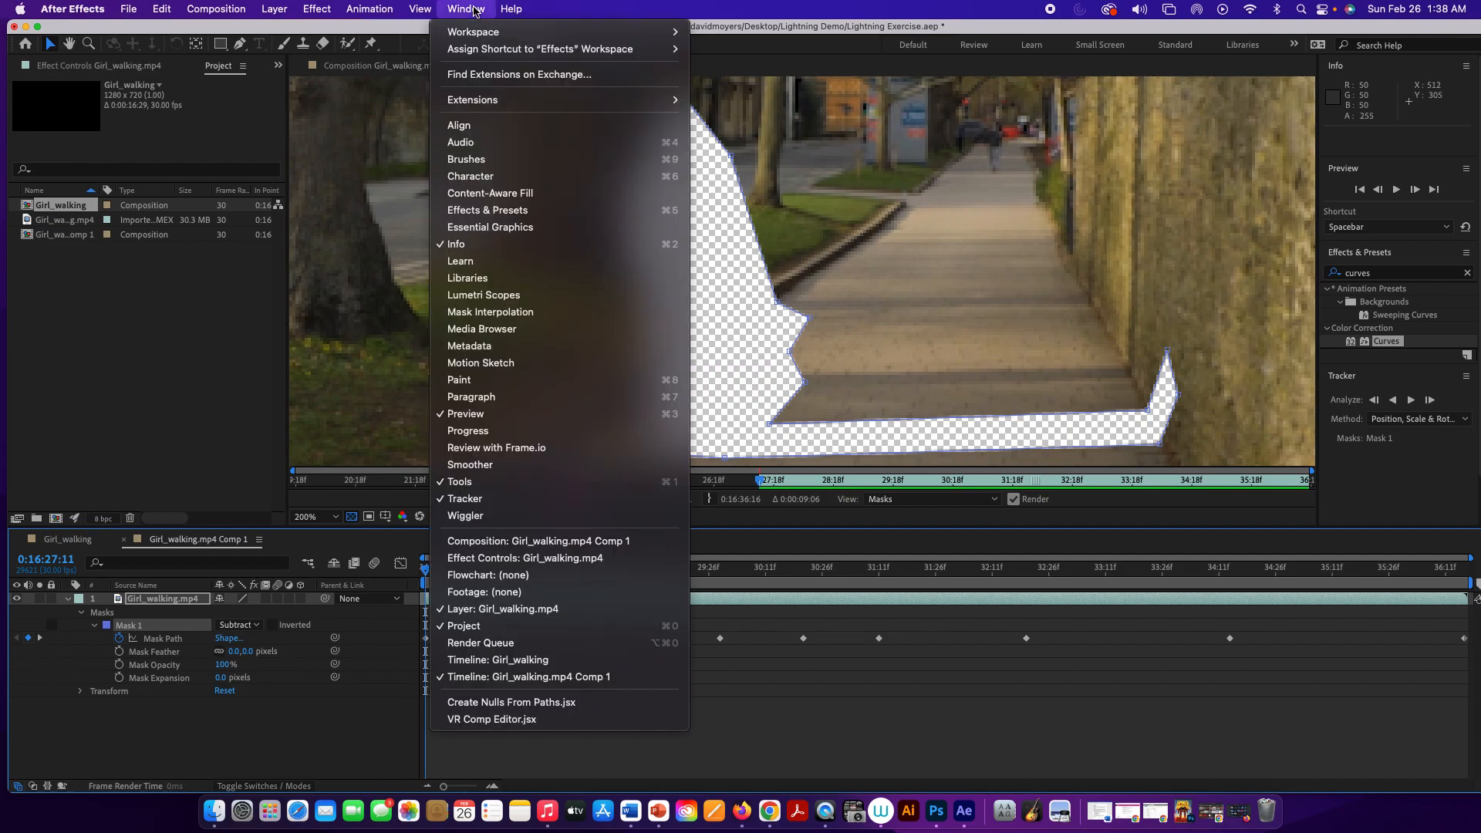
left_click(498, 197)
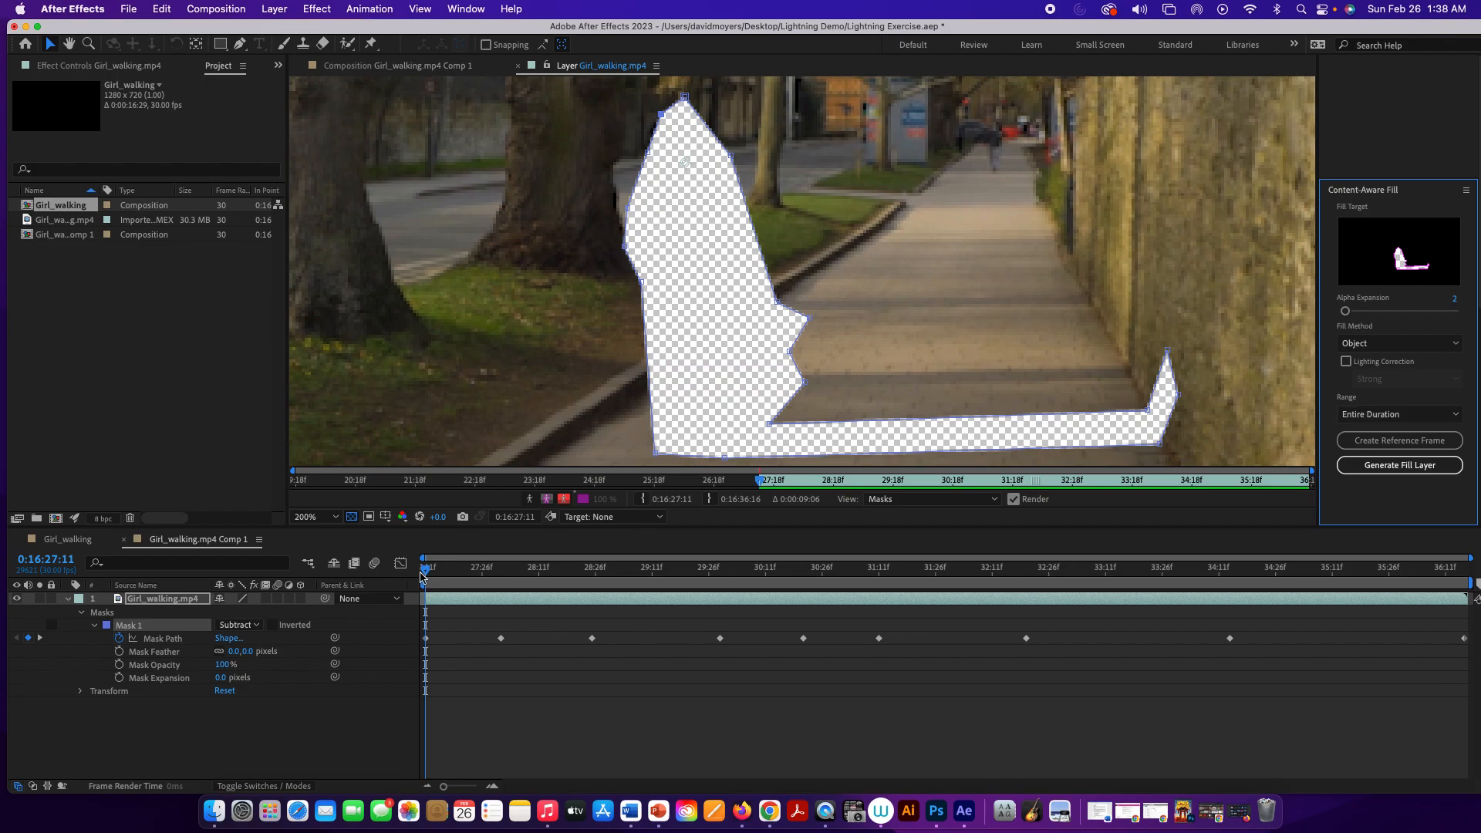
left_click(1397, 466)
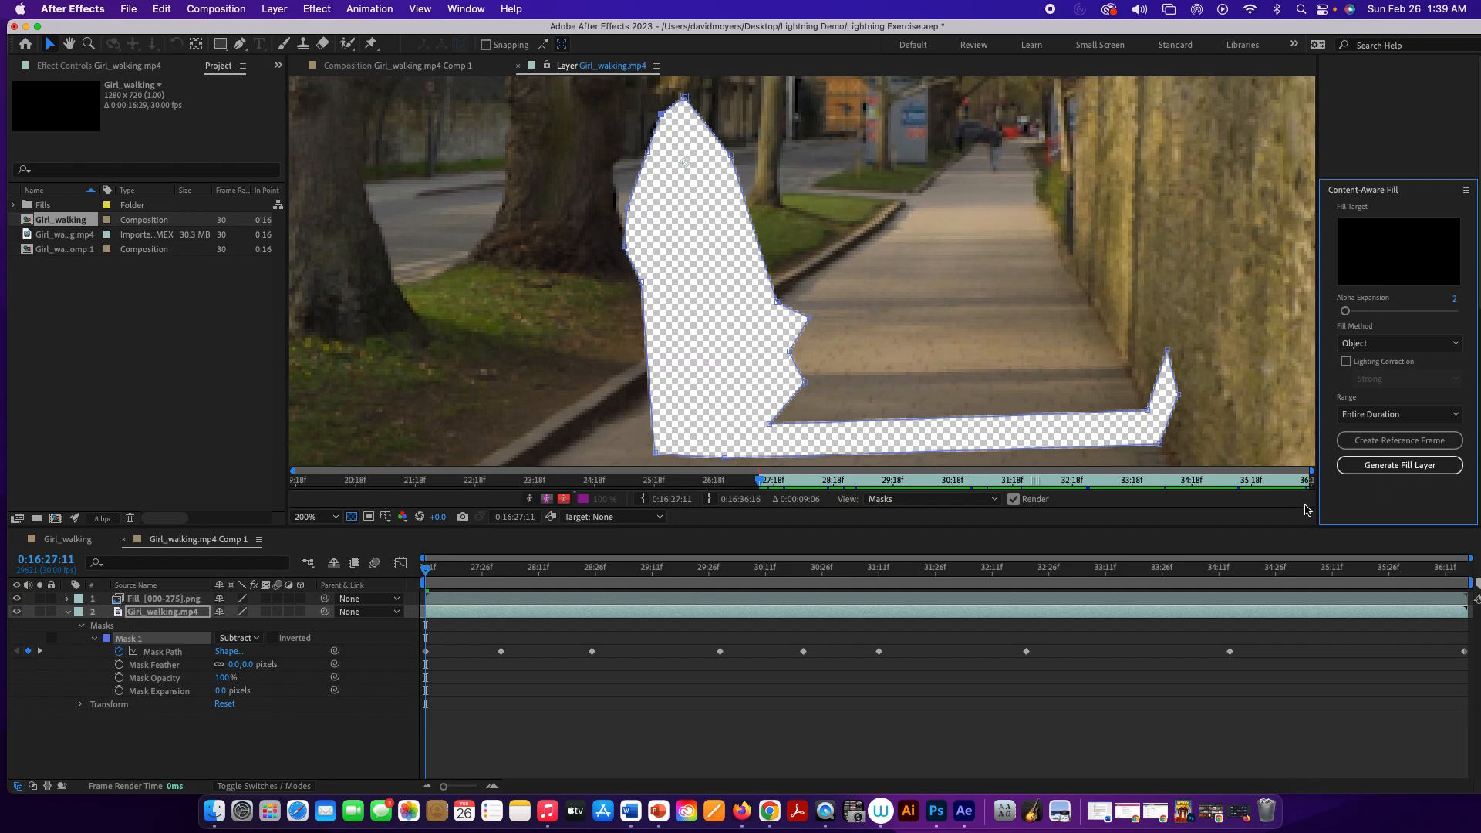
Play the filled footage in the Girl_walking.mp4 Comp 1 composition and return to its first frame
left_click(57, 544)
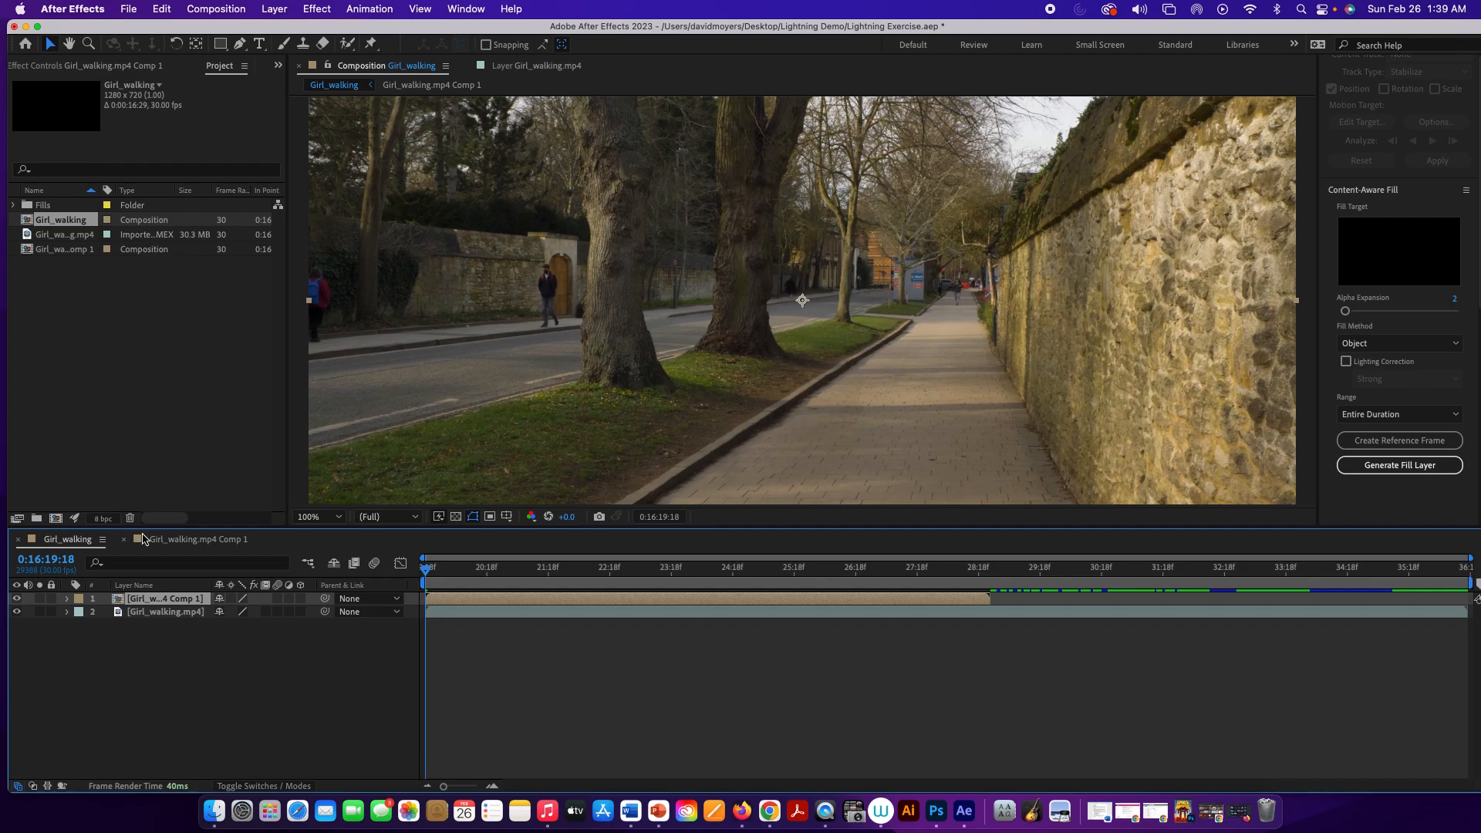
left_click(170, 542)
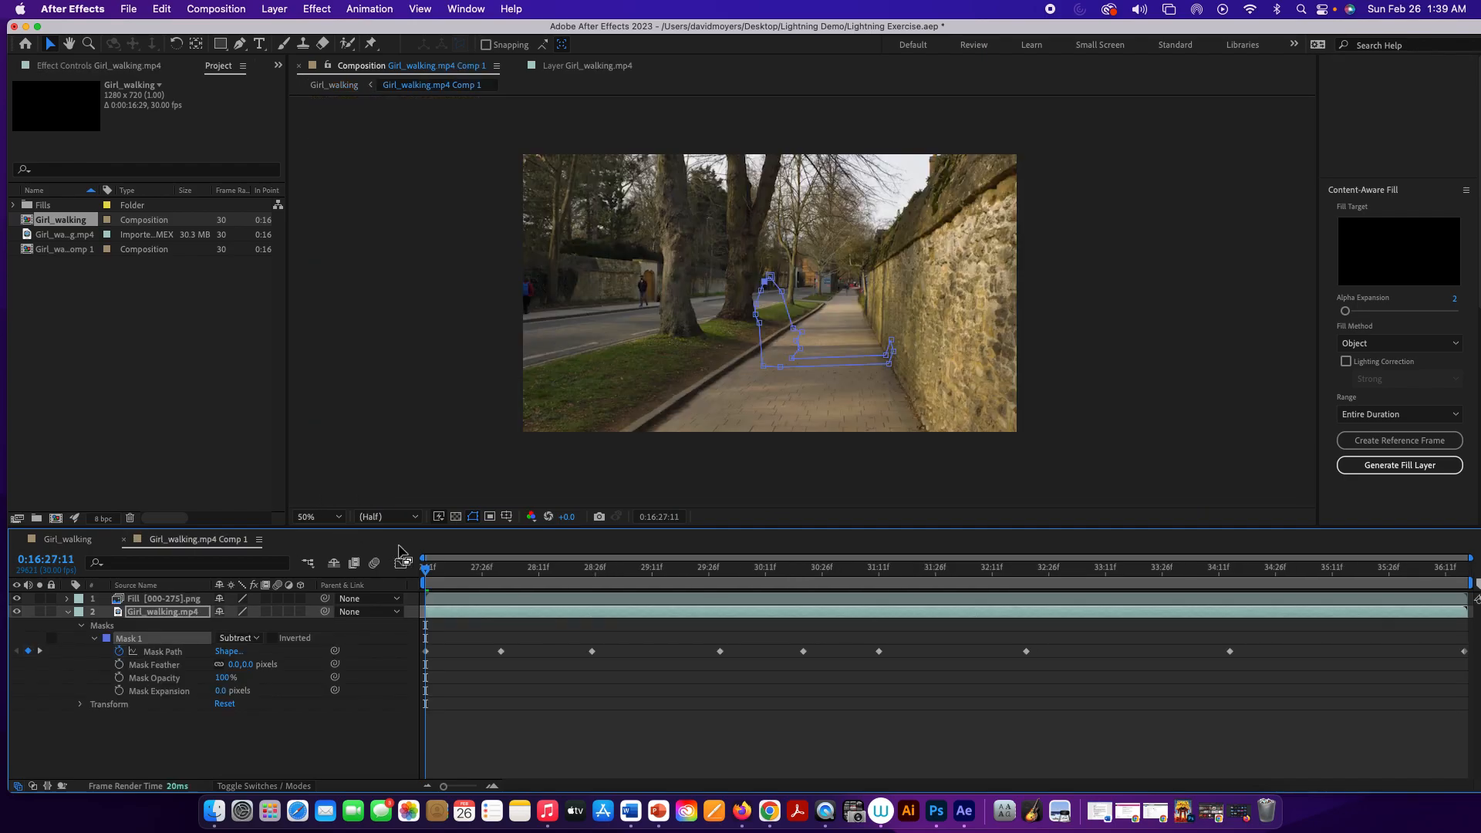
key("space")
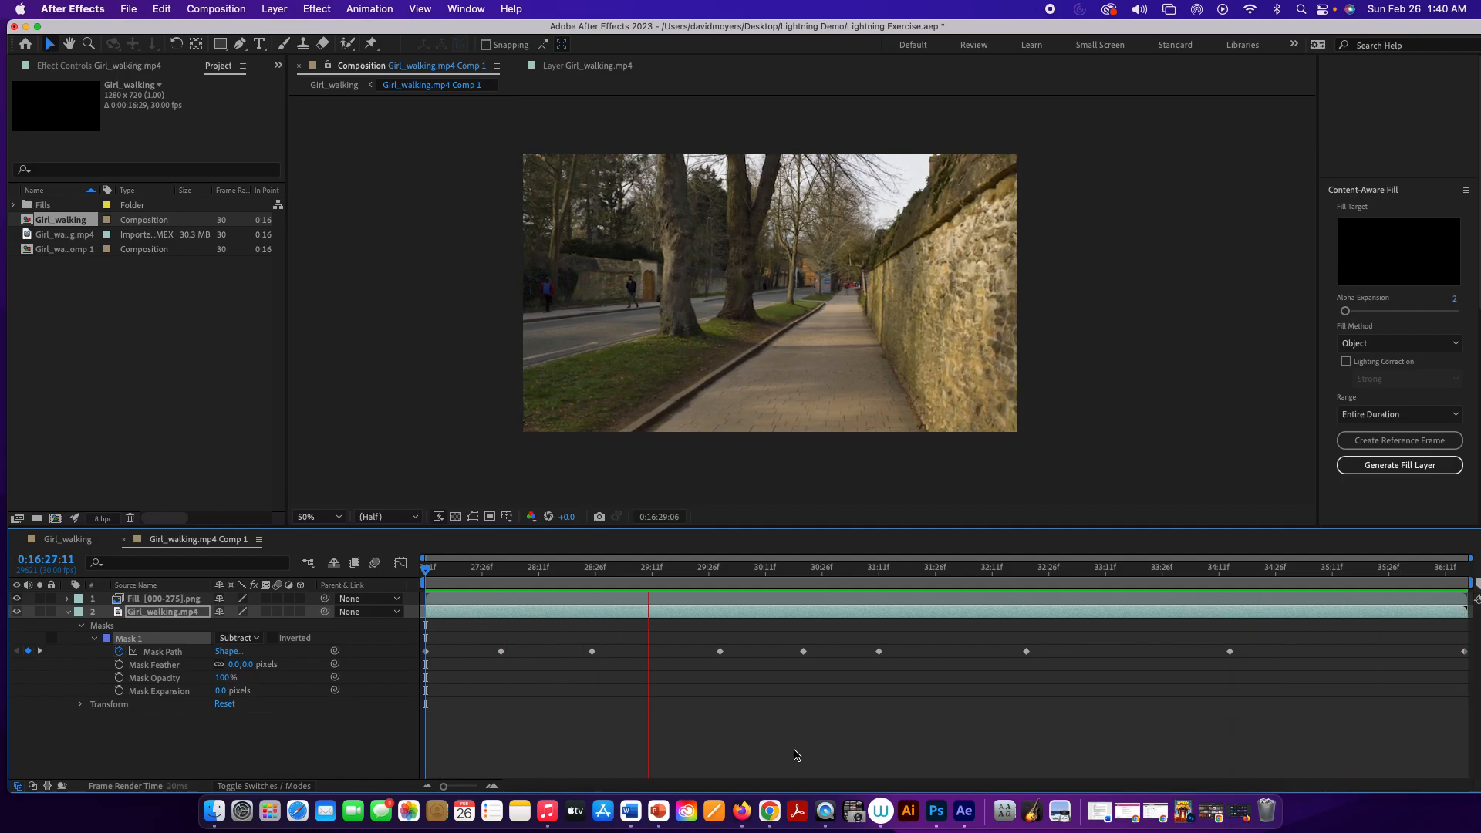
key("space")
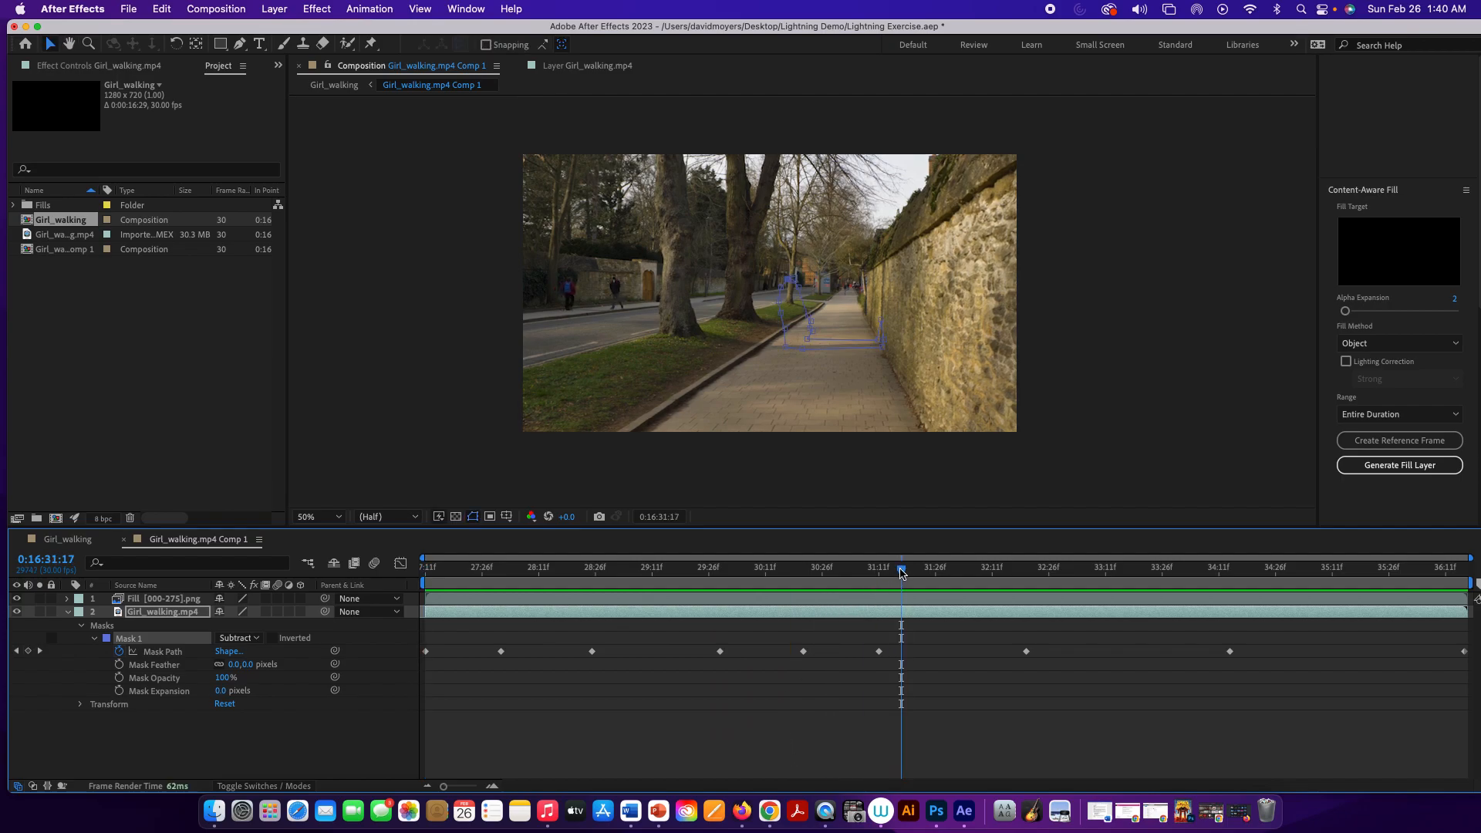
left_click_drag(901, 570, 336, 602)
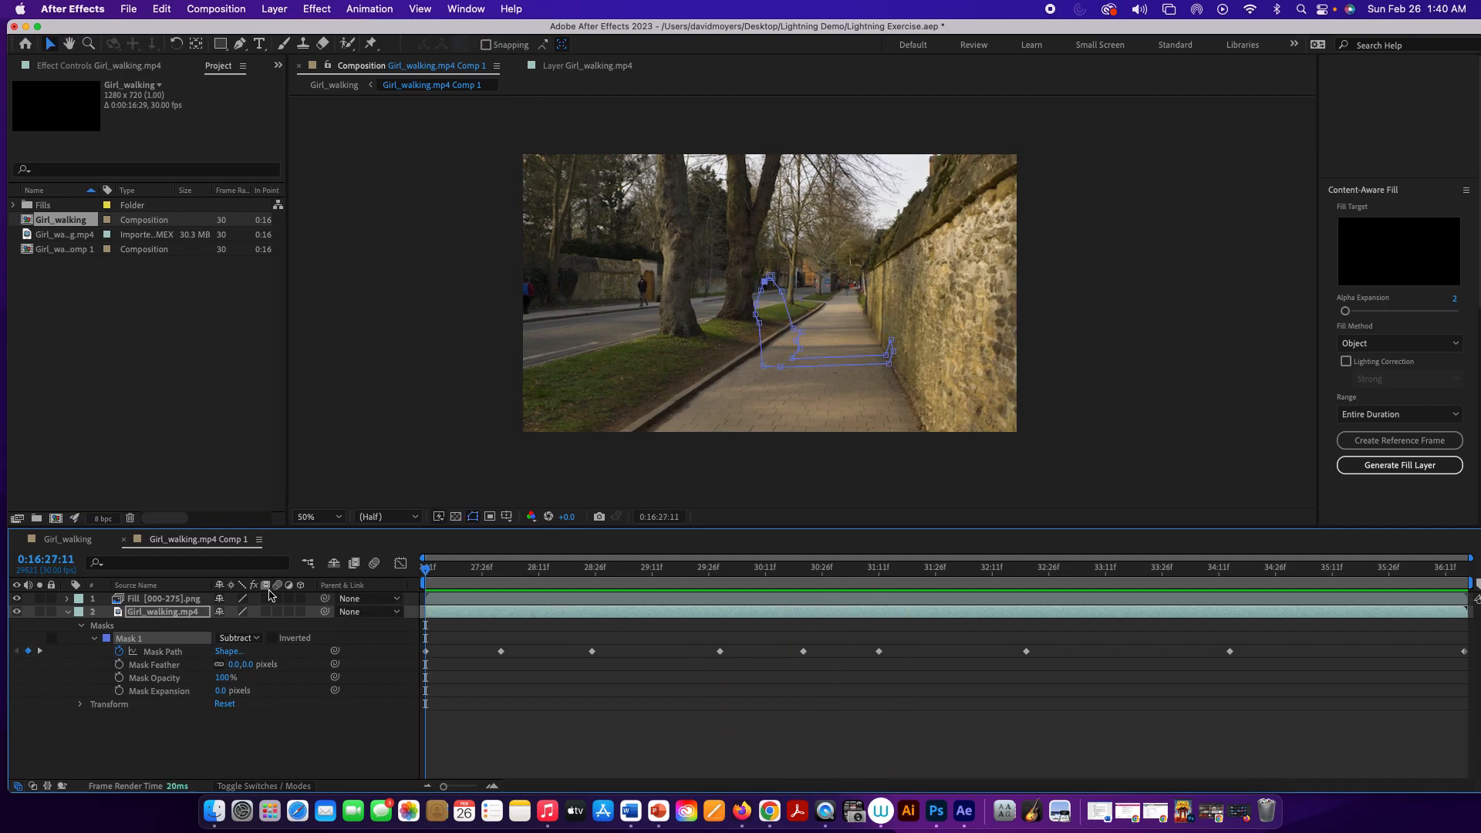
In the Girl_walking composition, slide the Girl_walking.mp4 Comp 1 layer later to finish at the timeline's end, and preview the disappearance
left_click(67, 540)
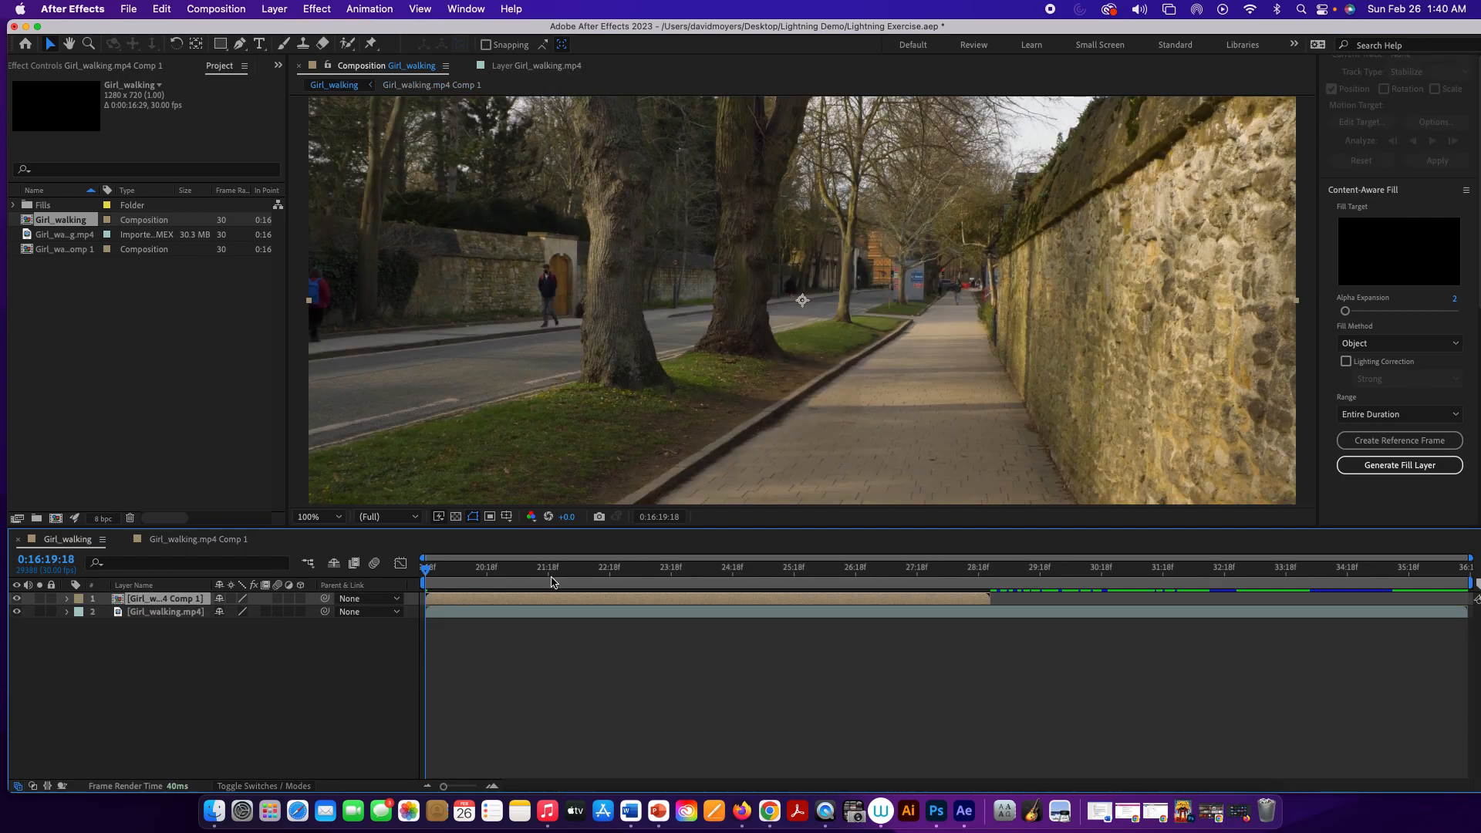
left_click_drag(537, 602, 1013, 594)
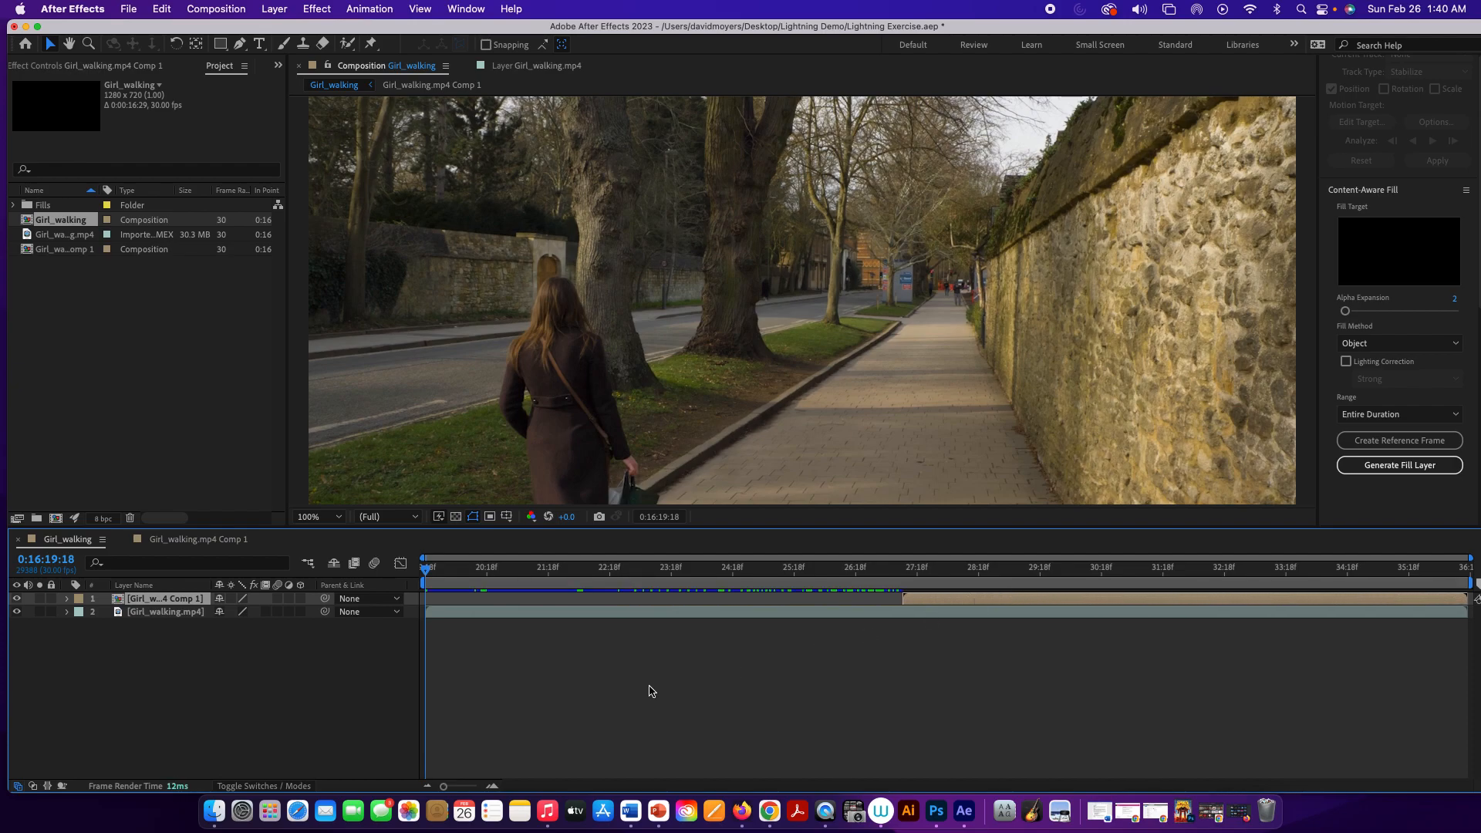
key("space")
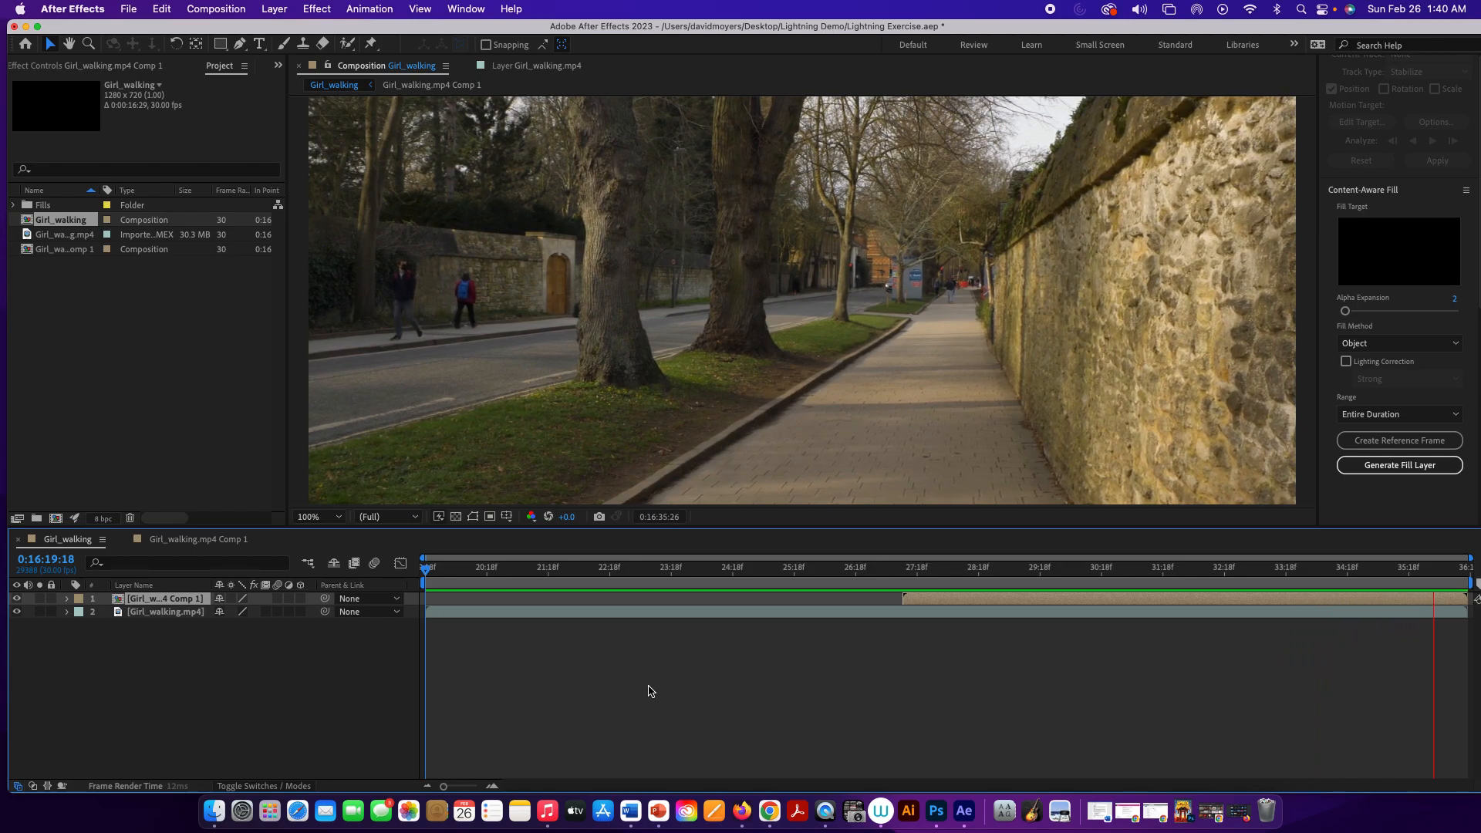
key("space")
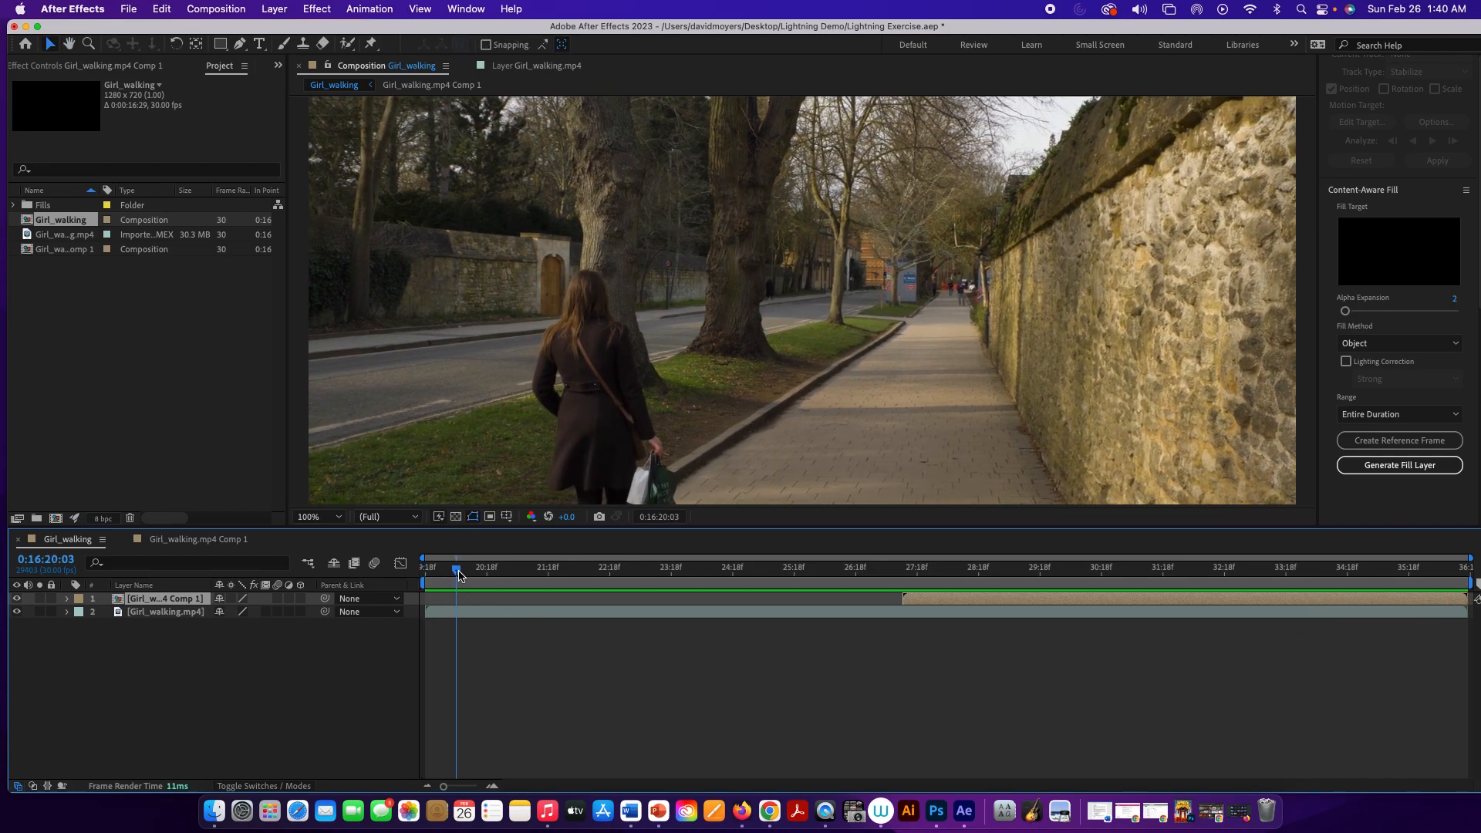
Go to 0:16:26:29 and add a black 1280 x 720 px solid layer above the footage
left_click_drag(458, 573, 878, 569)
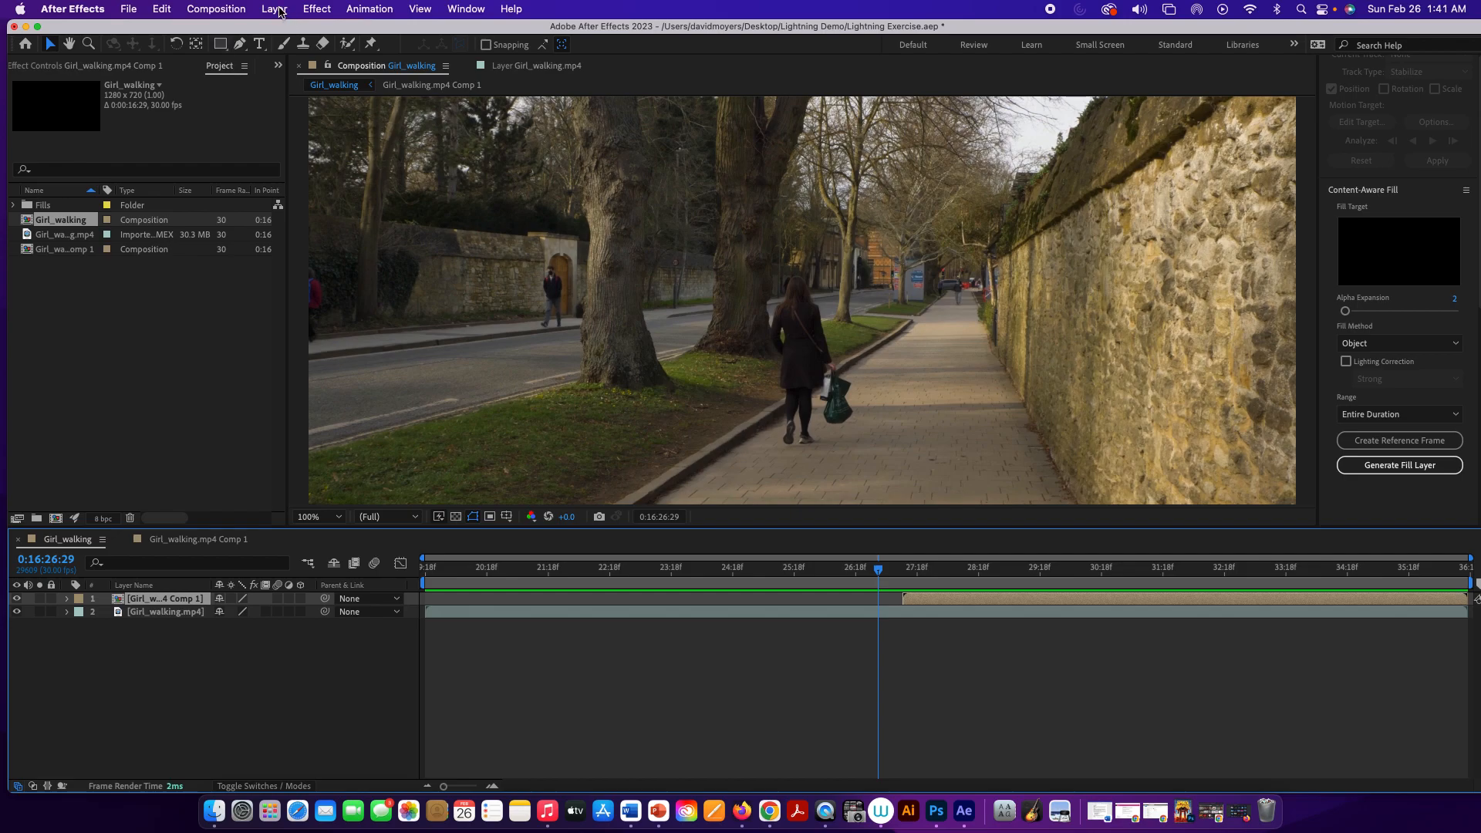
left_click(275, 8)
mouse_move(293, 31)
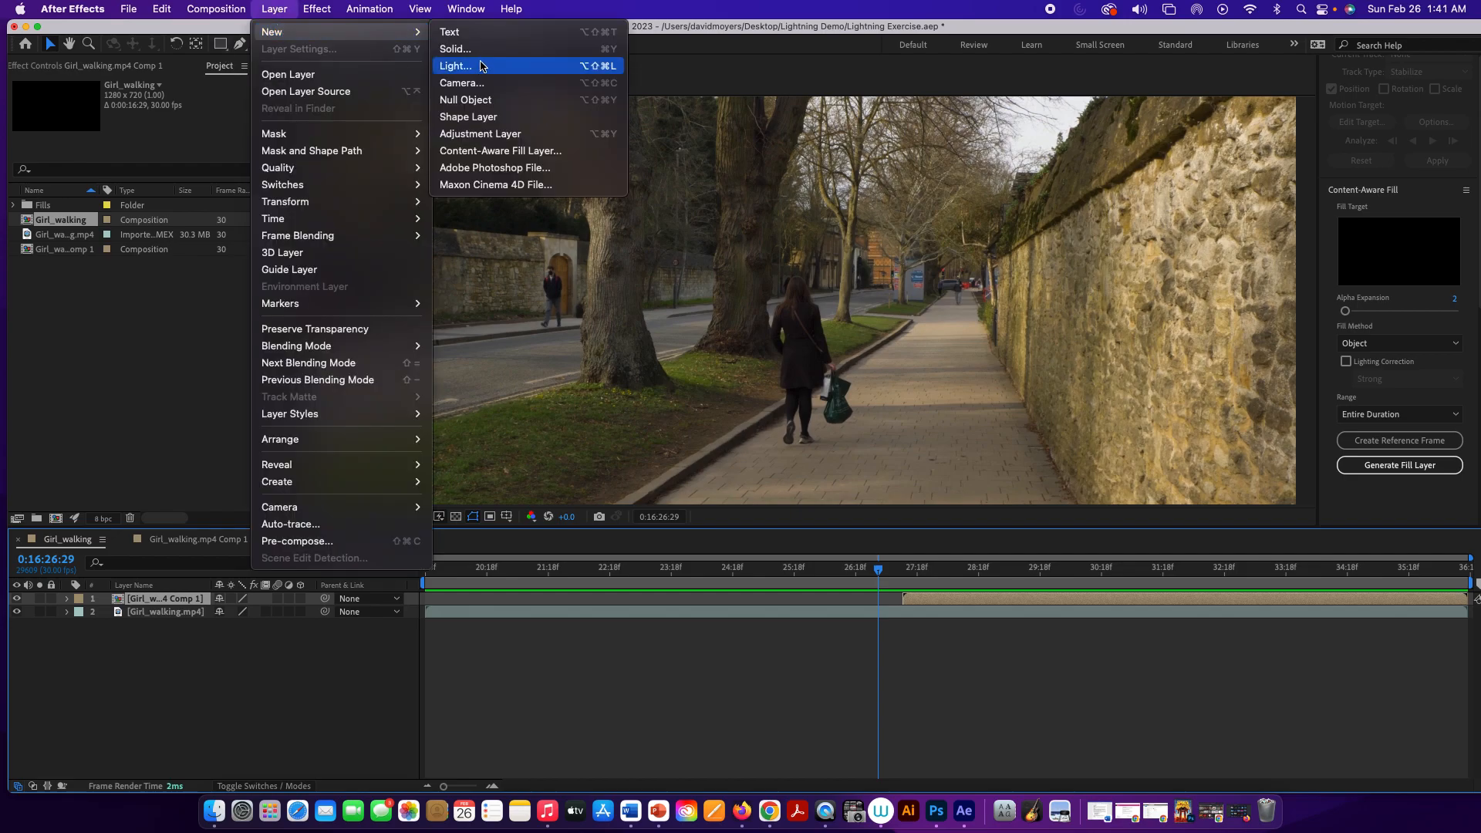
left_click(481, 49)
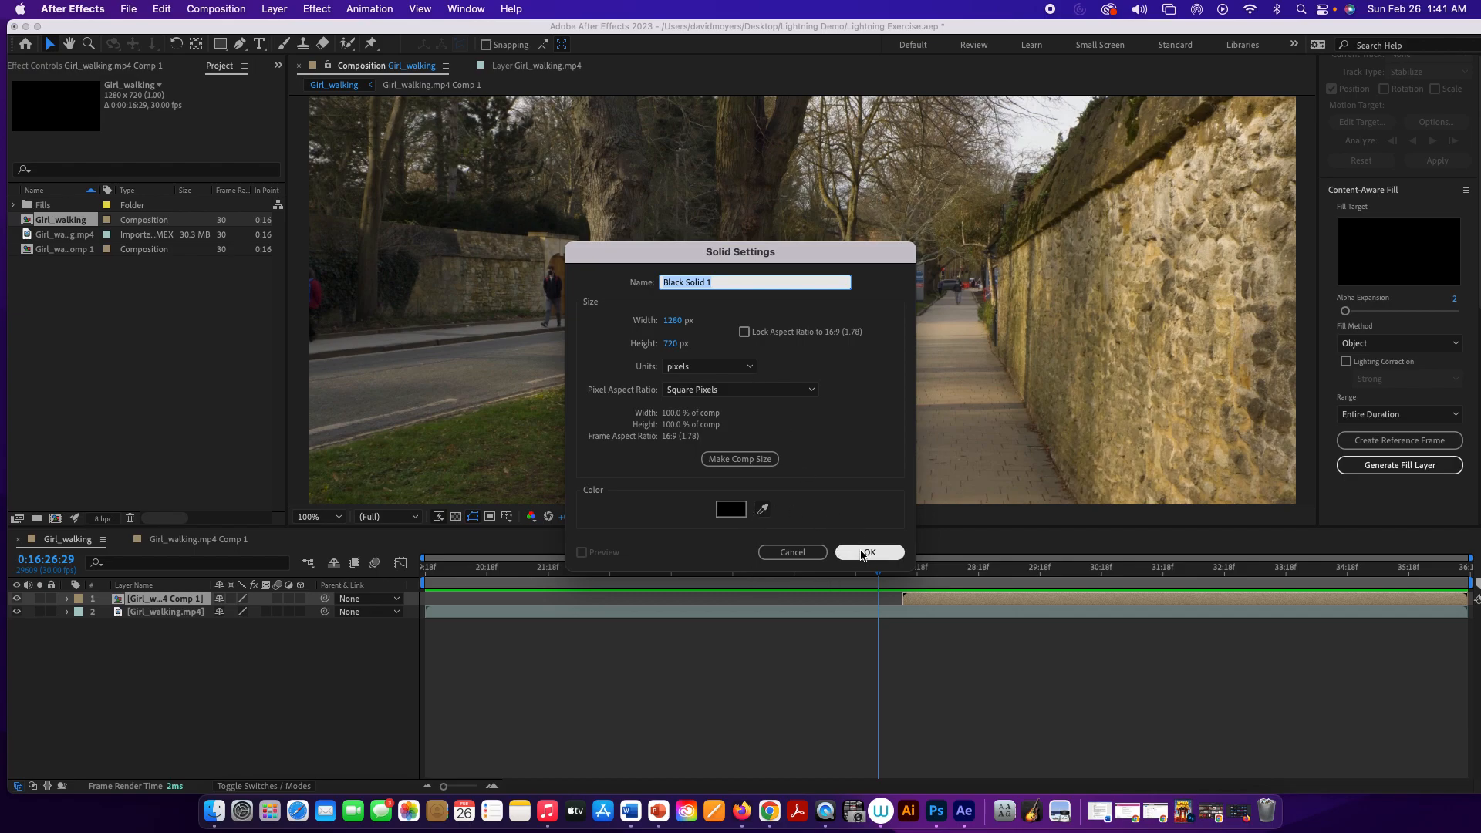
left_click(864, 552)
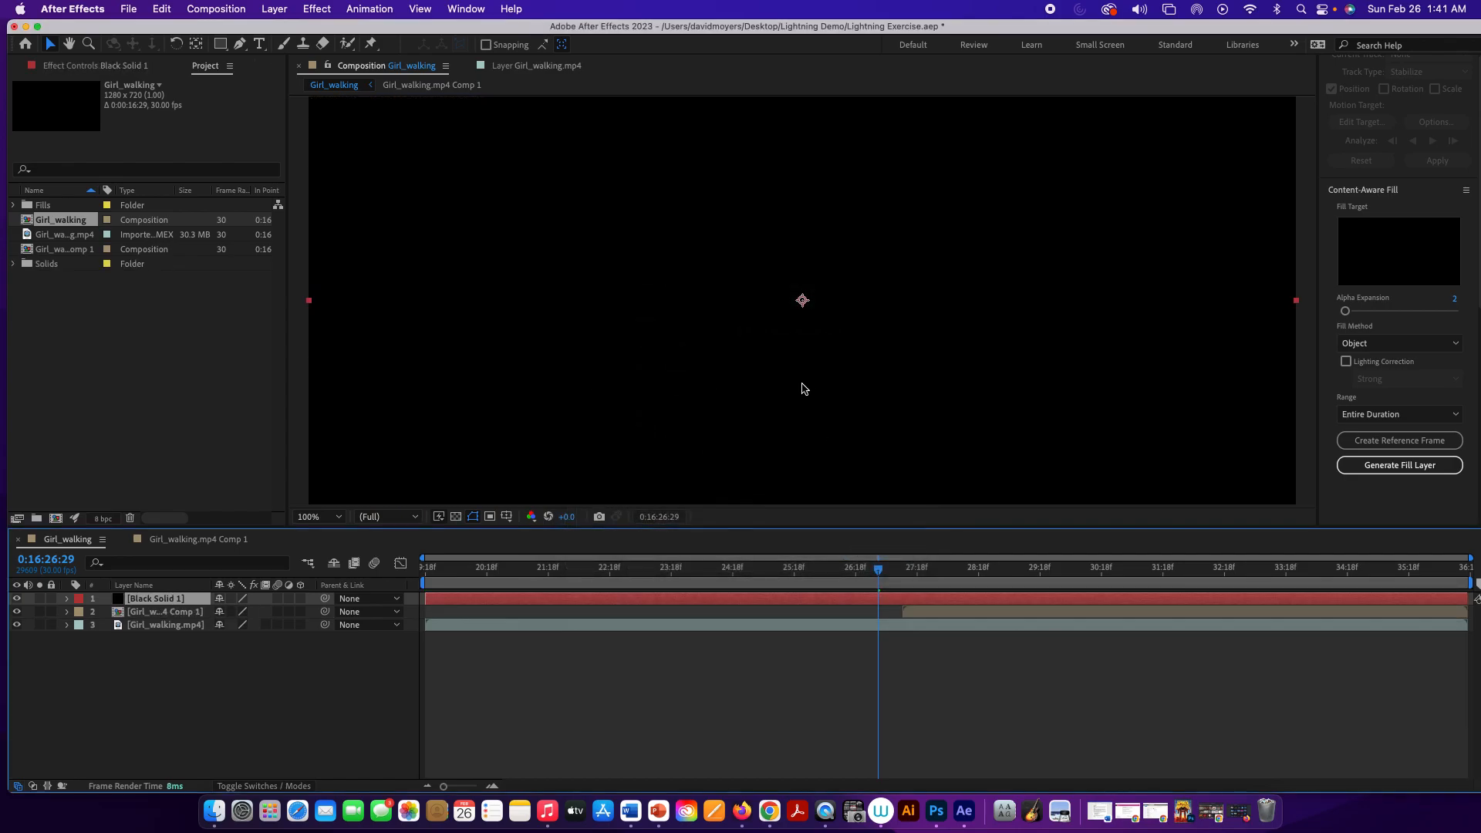
key("comma")
key("period")
key("period")
key("comma")
key("comma")
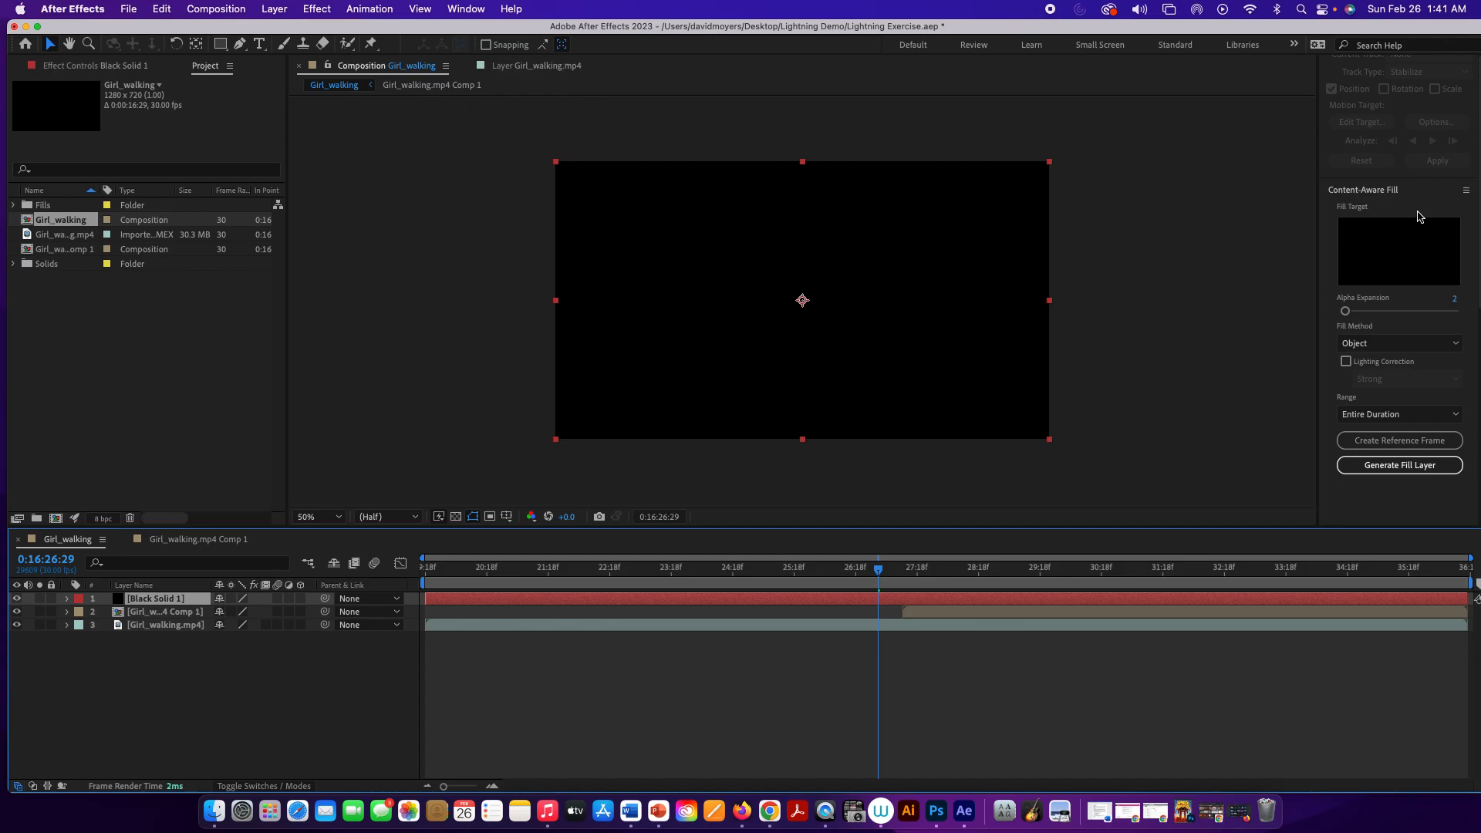
Find the Lightning - Vertical preset by searching for "lightn" and apply it to the black solid at 0:16:26:29
left_click(1390, 192)
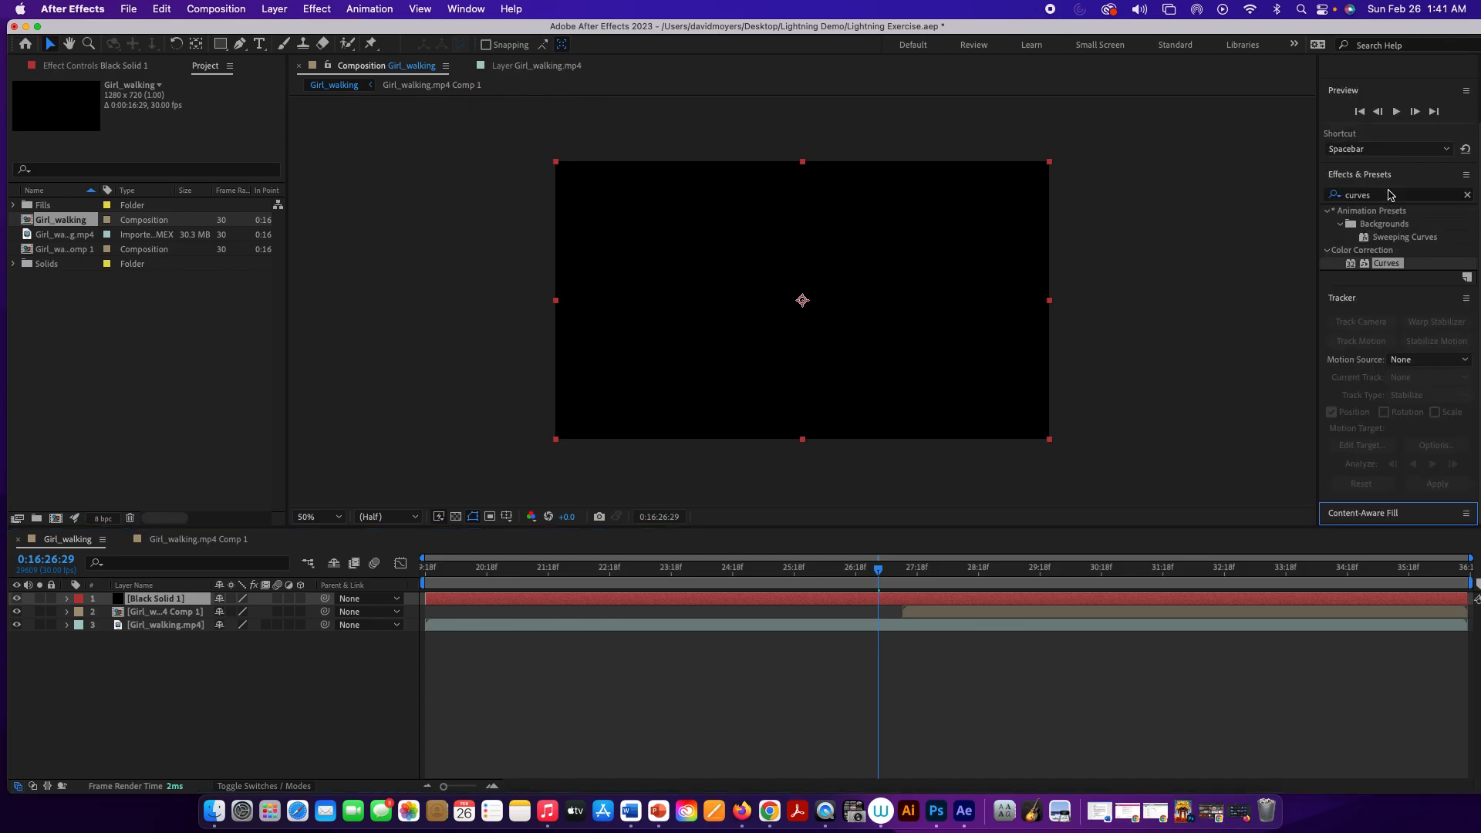
scroll(1380, 329, "up", 3)
scroll(1381, 330, "down", 3)
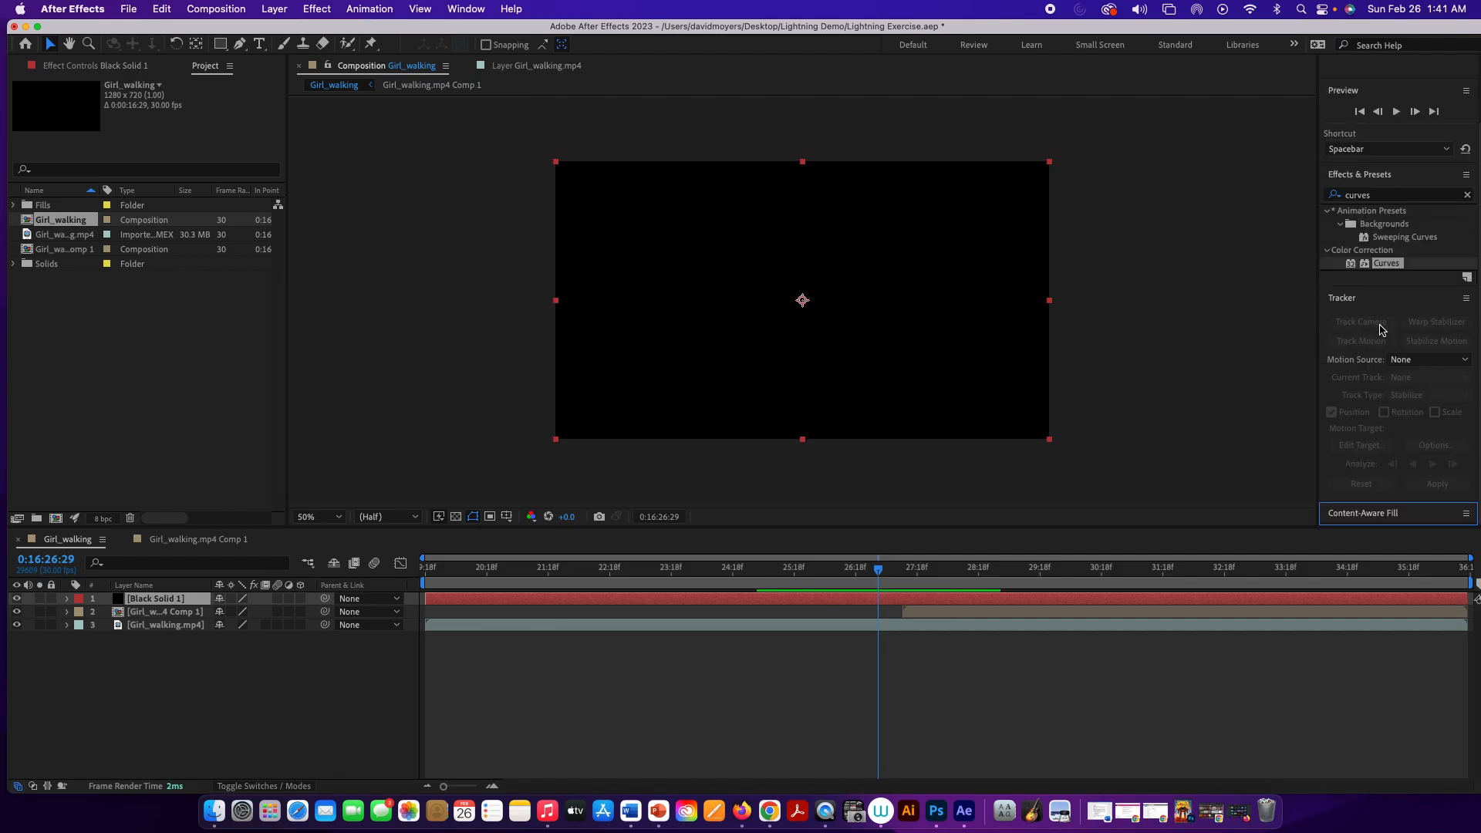
left_click(1294, 44)
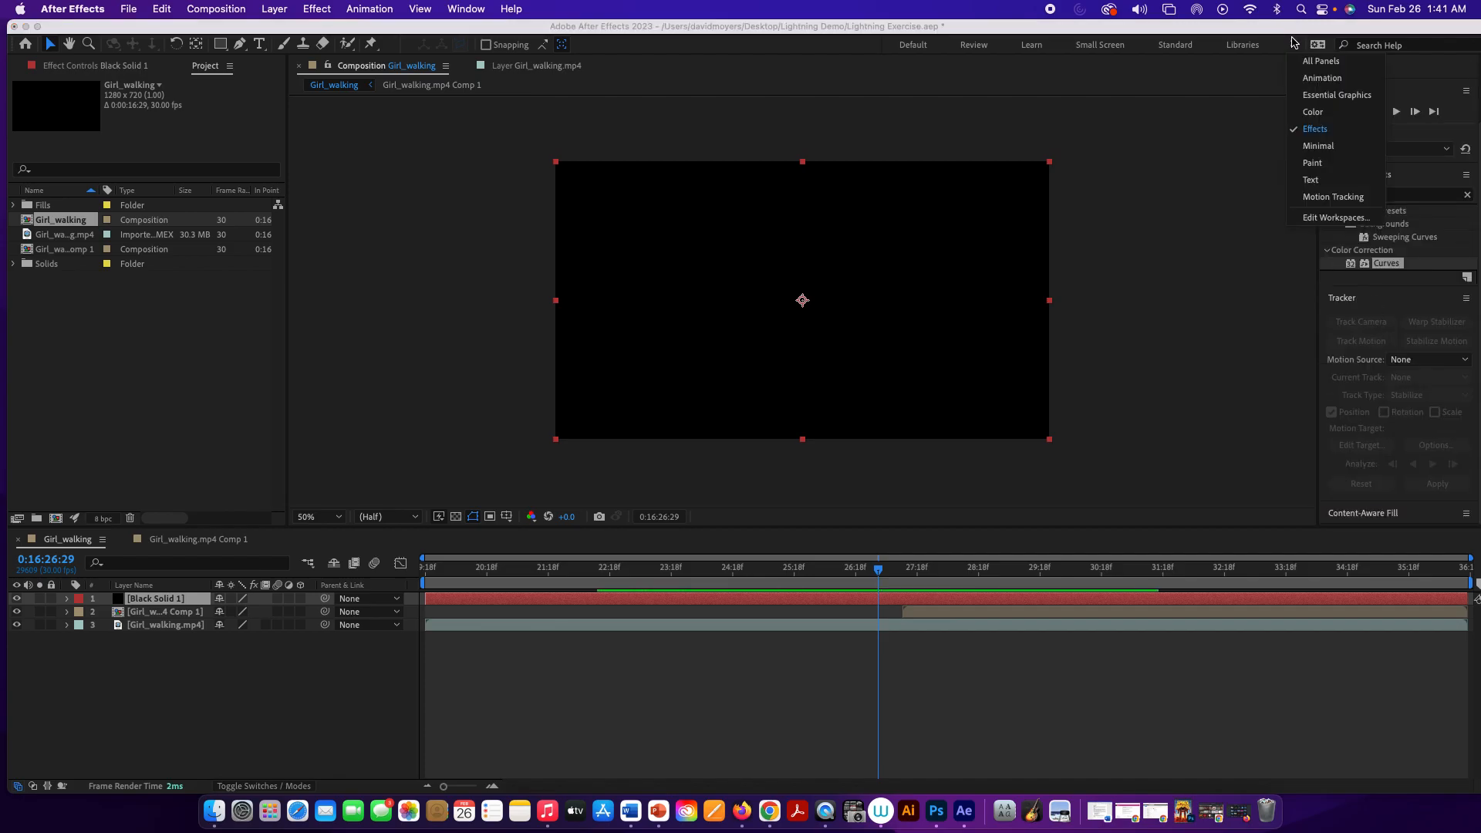
left_click(1319, 125)
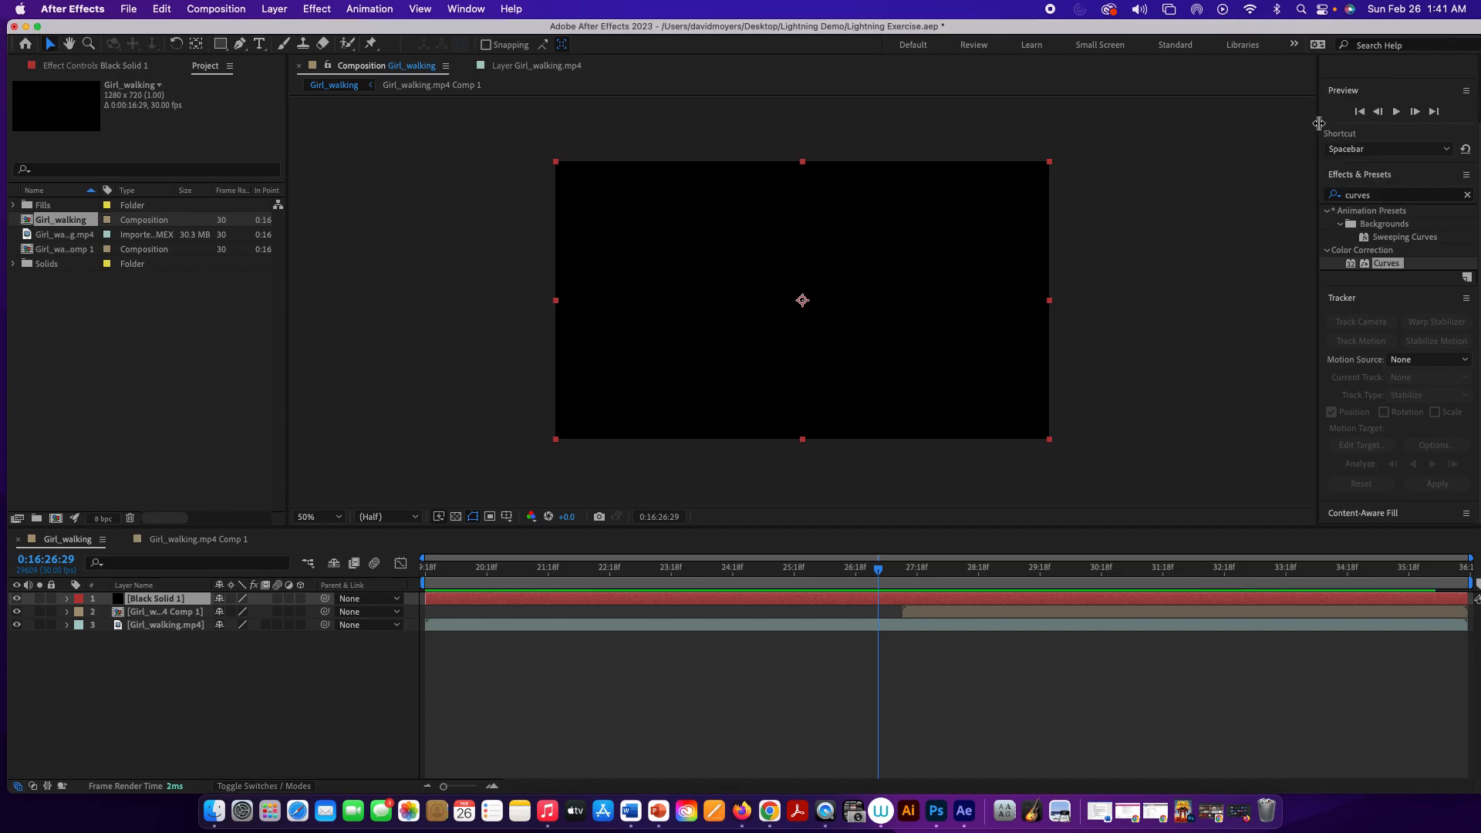
left_click(1369, 194)
left_click_drag(1382, 197, 1344, 196)
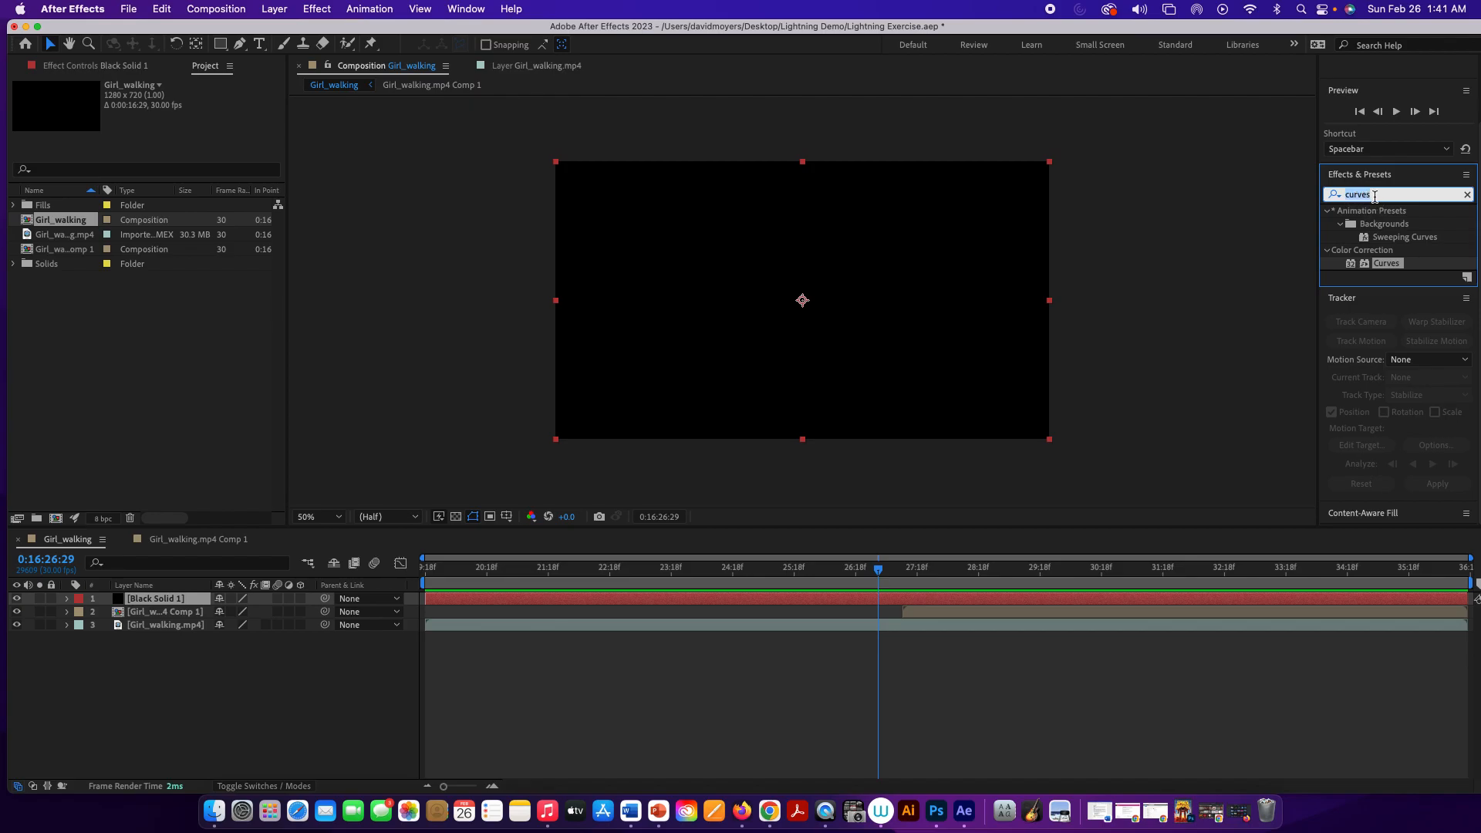
type("ligh")
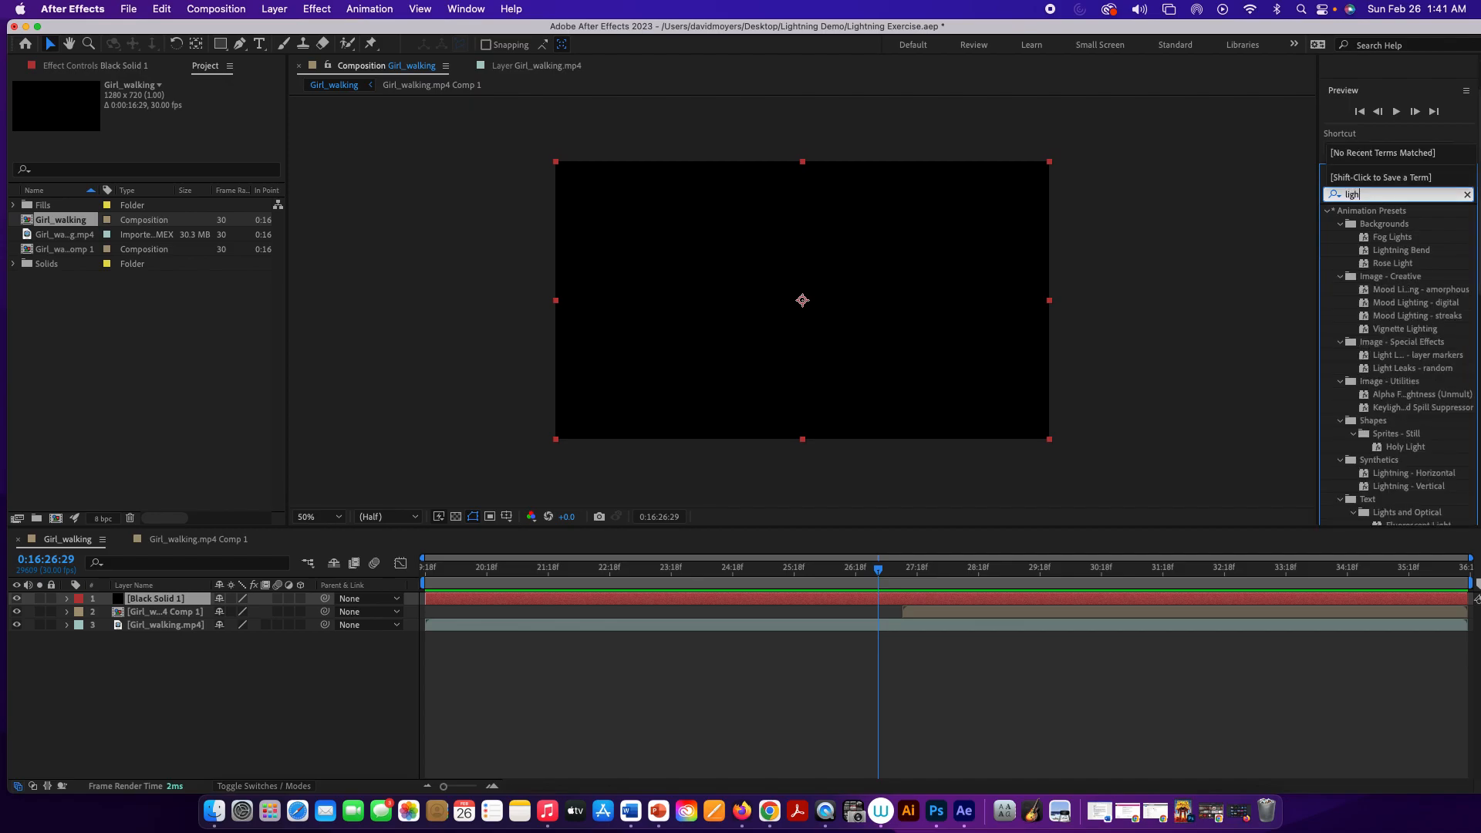
type("t")
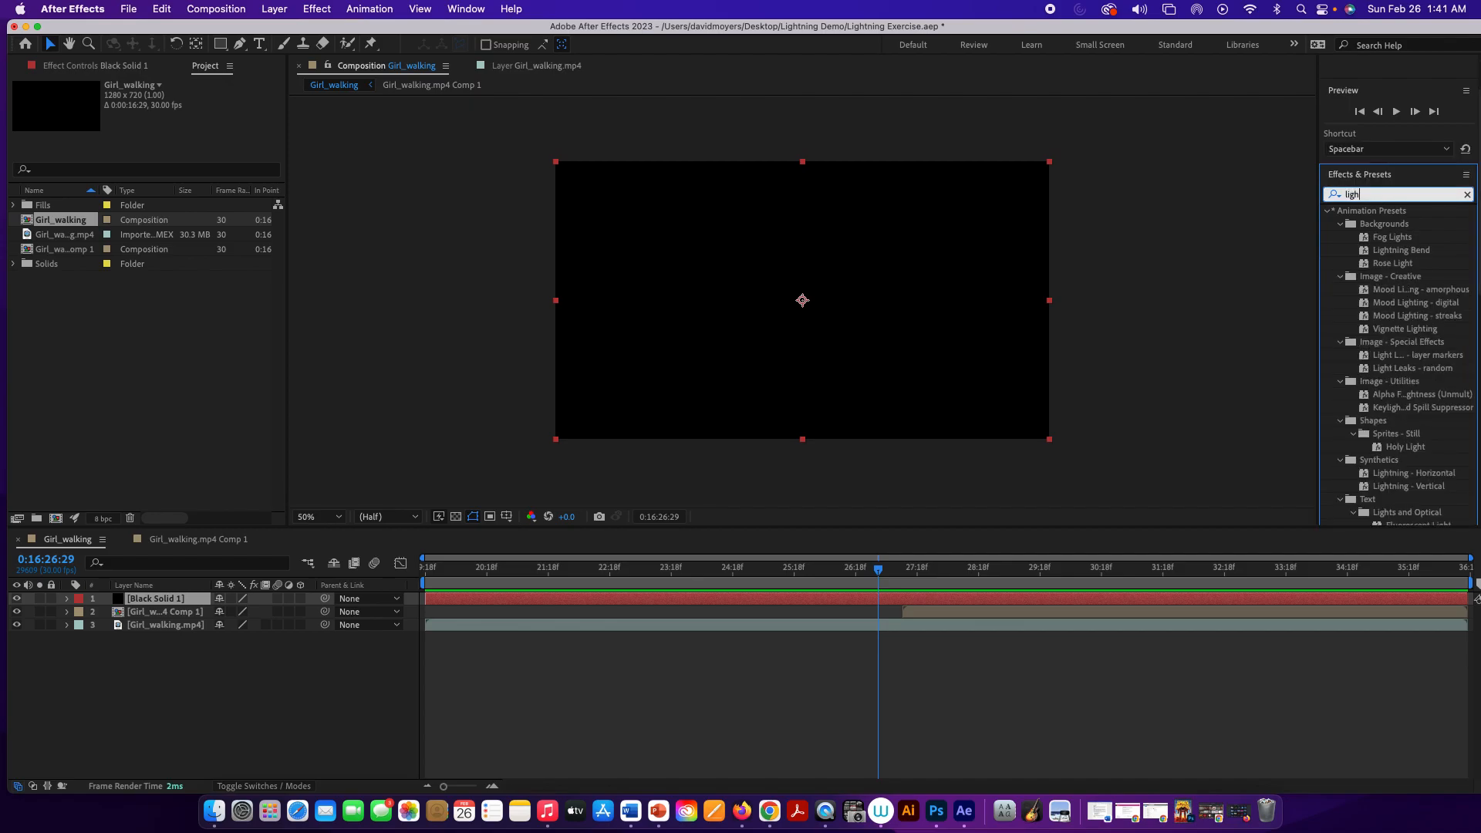
type("n")
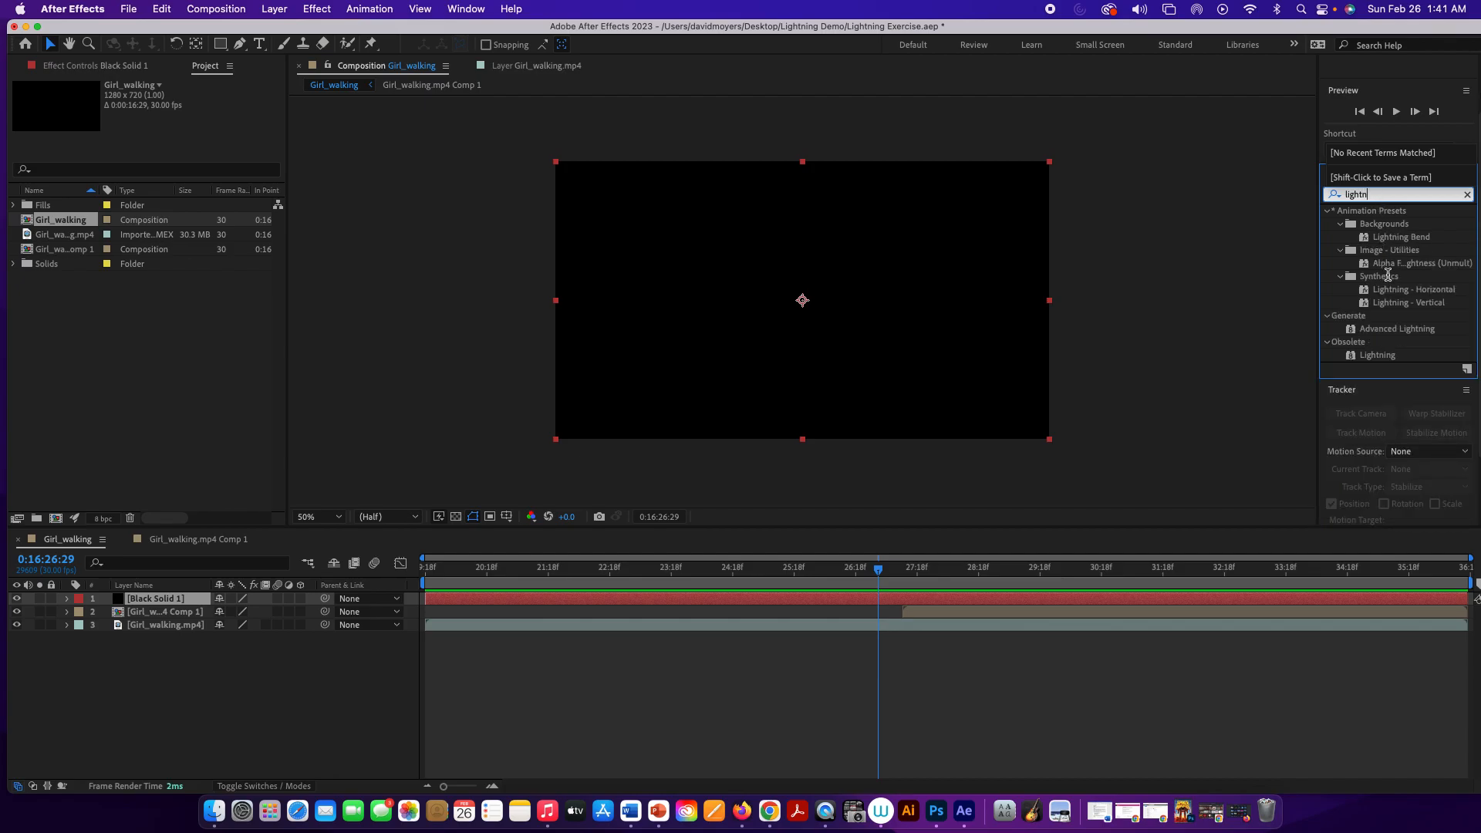
left_click(1394, 303)
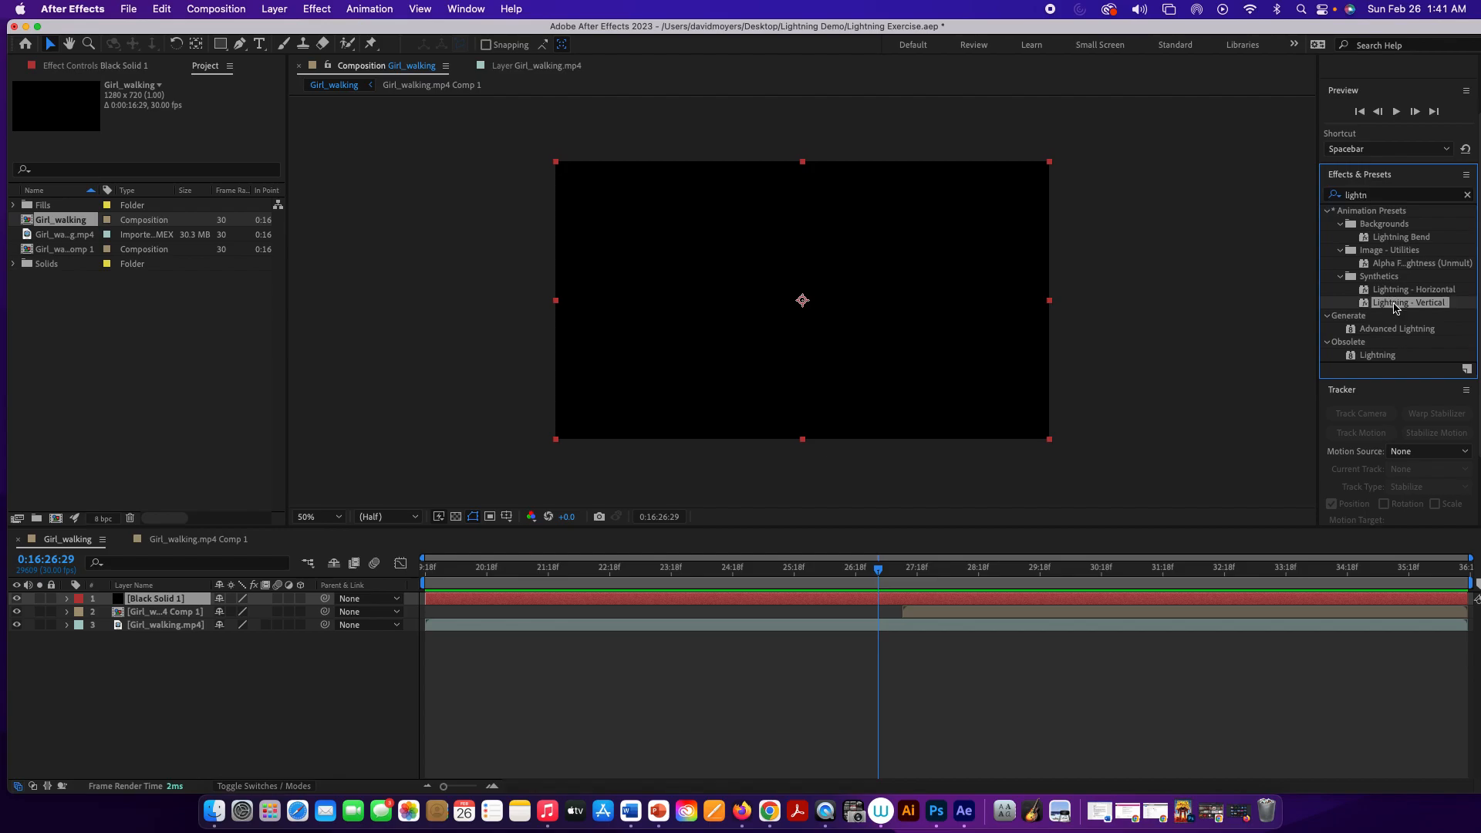
left_click_drag(1394, 303, 817, 293)
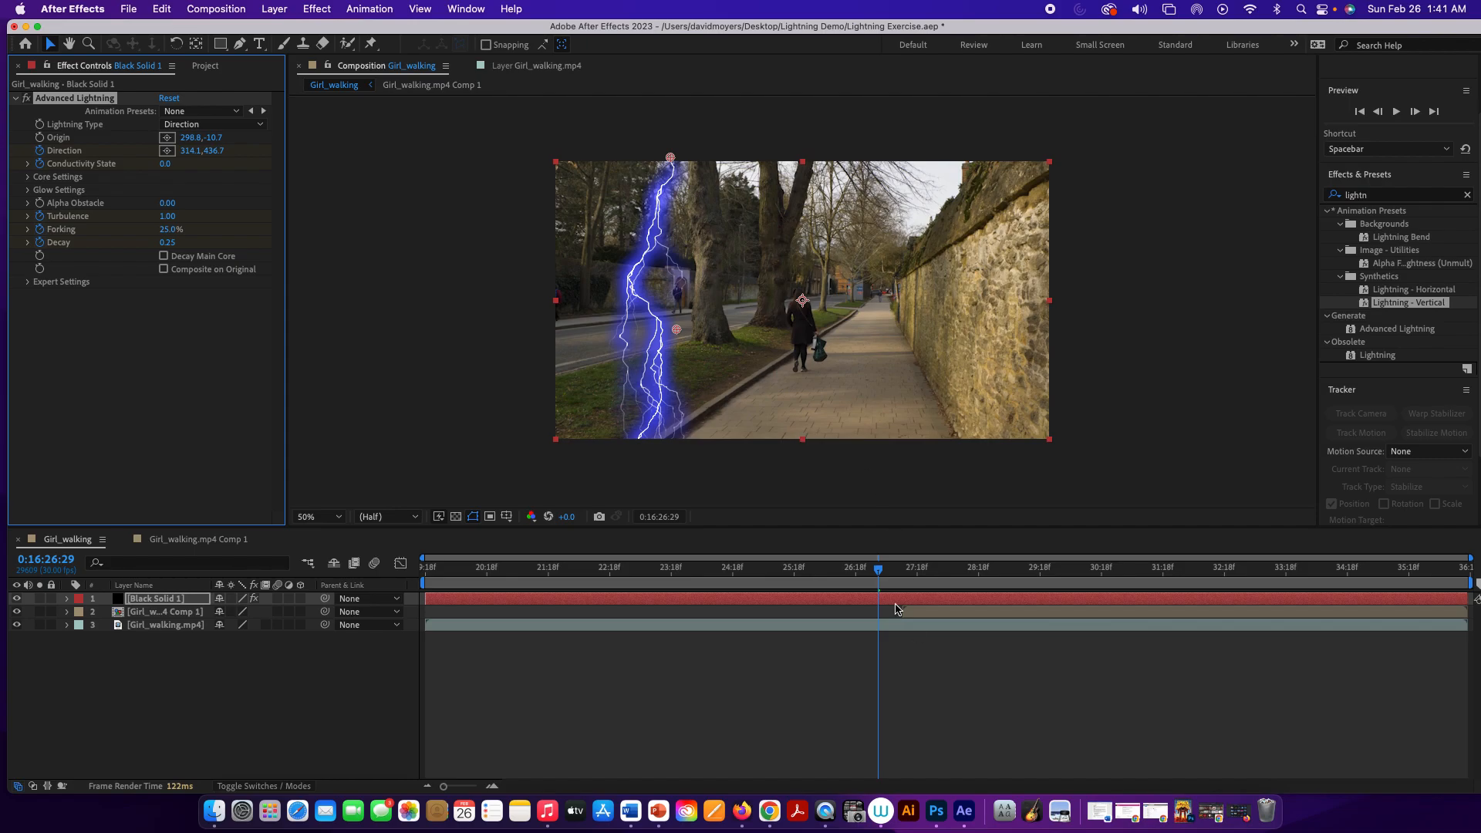
Preview the vertical lightning over the footage and return to 0:16:27:00
key("space")
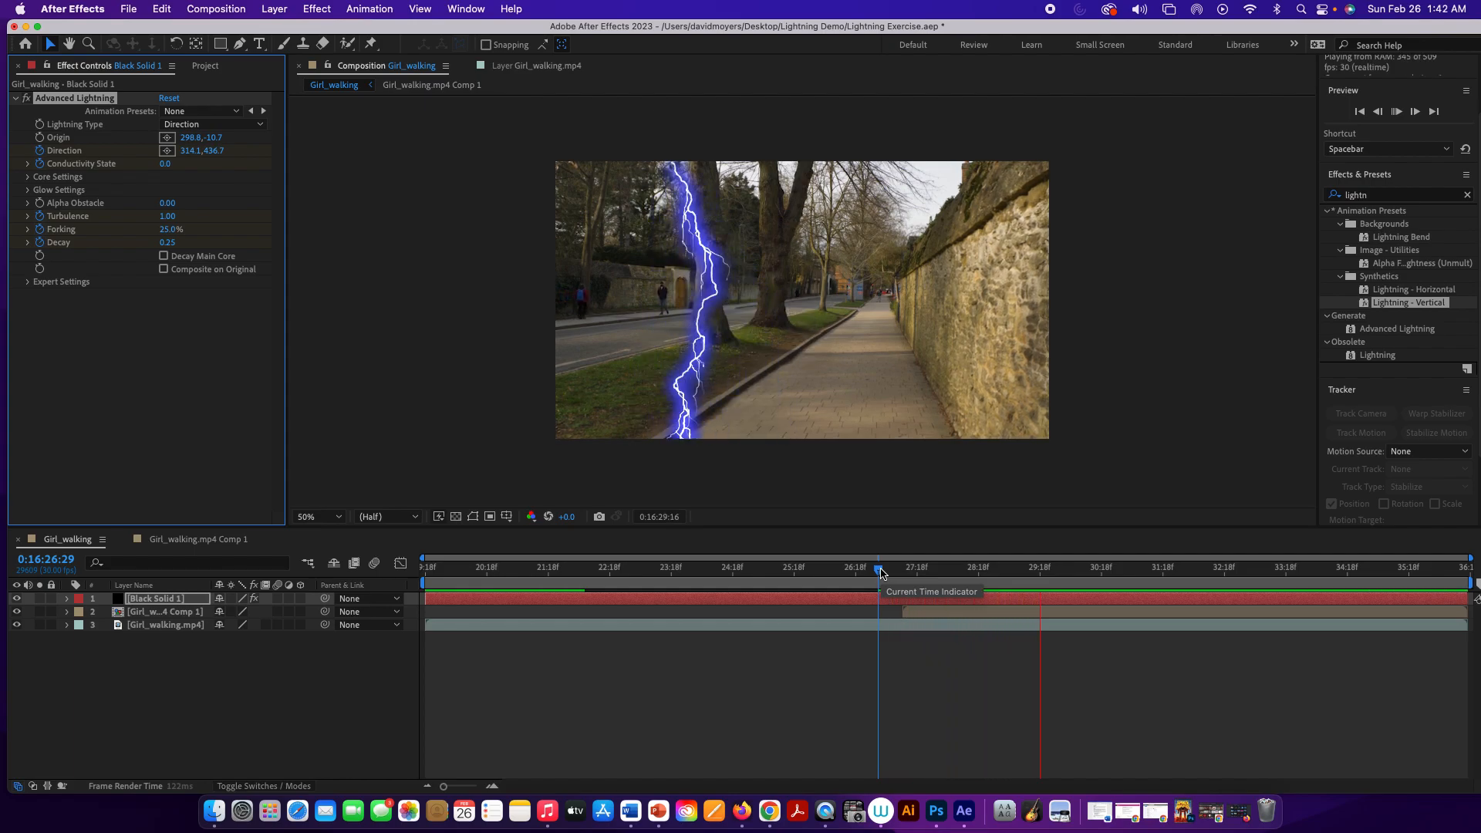
key("space")
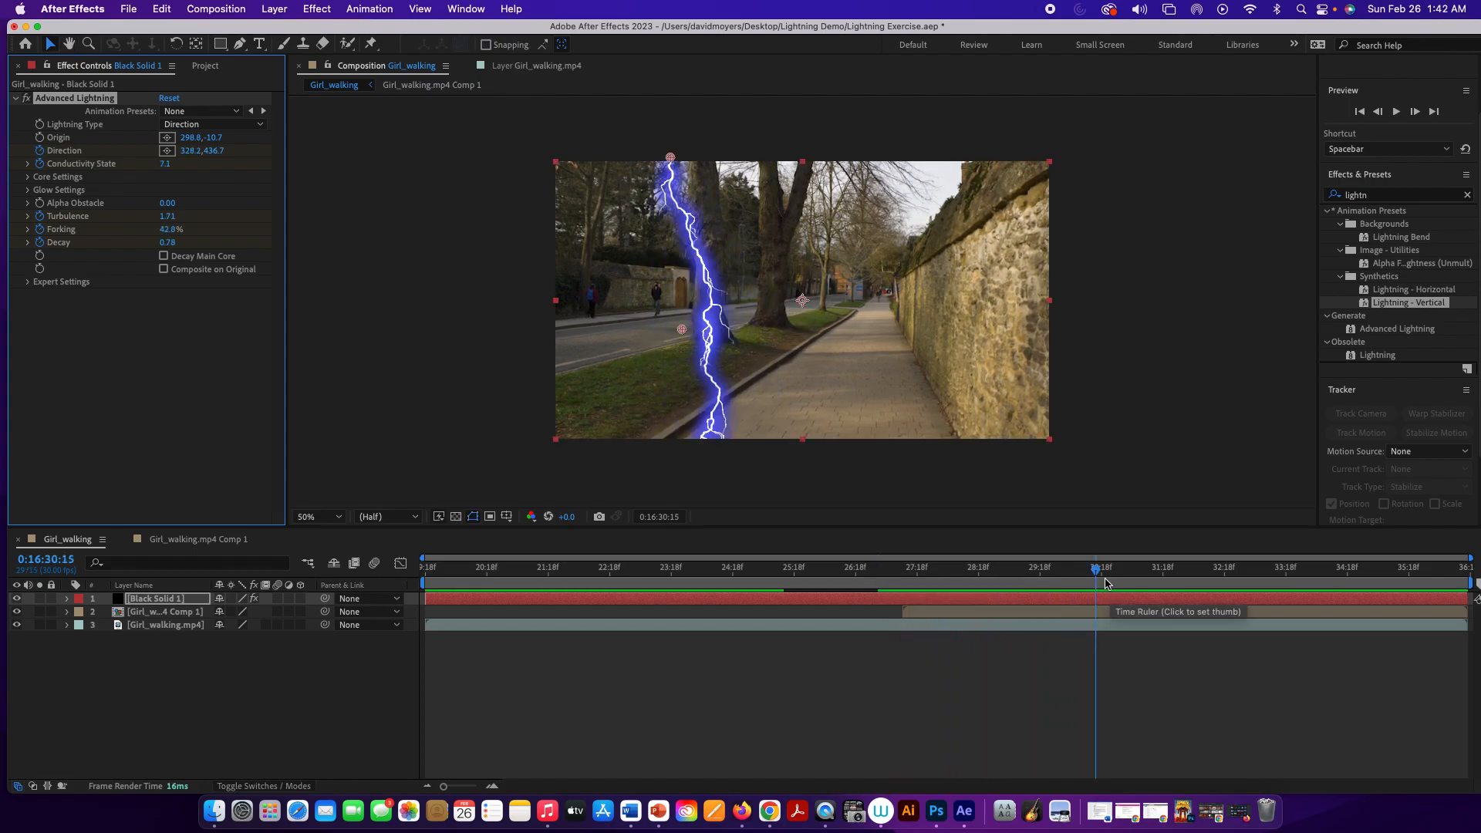
left_click_drag(1096, 570, 883, 606)
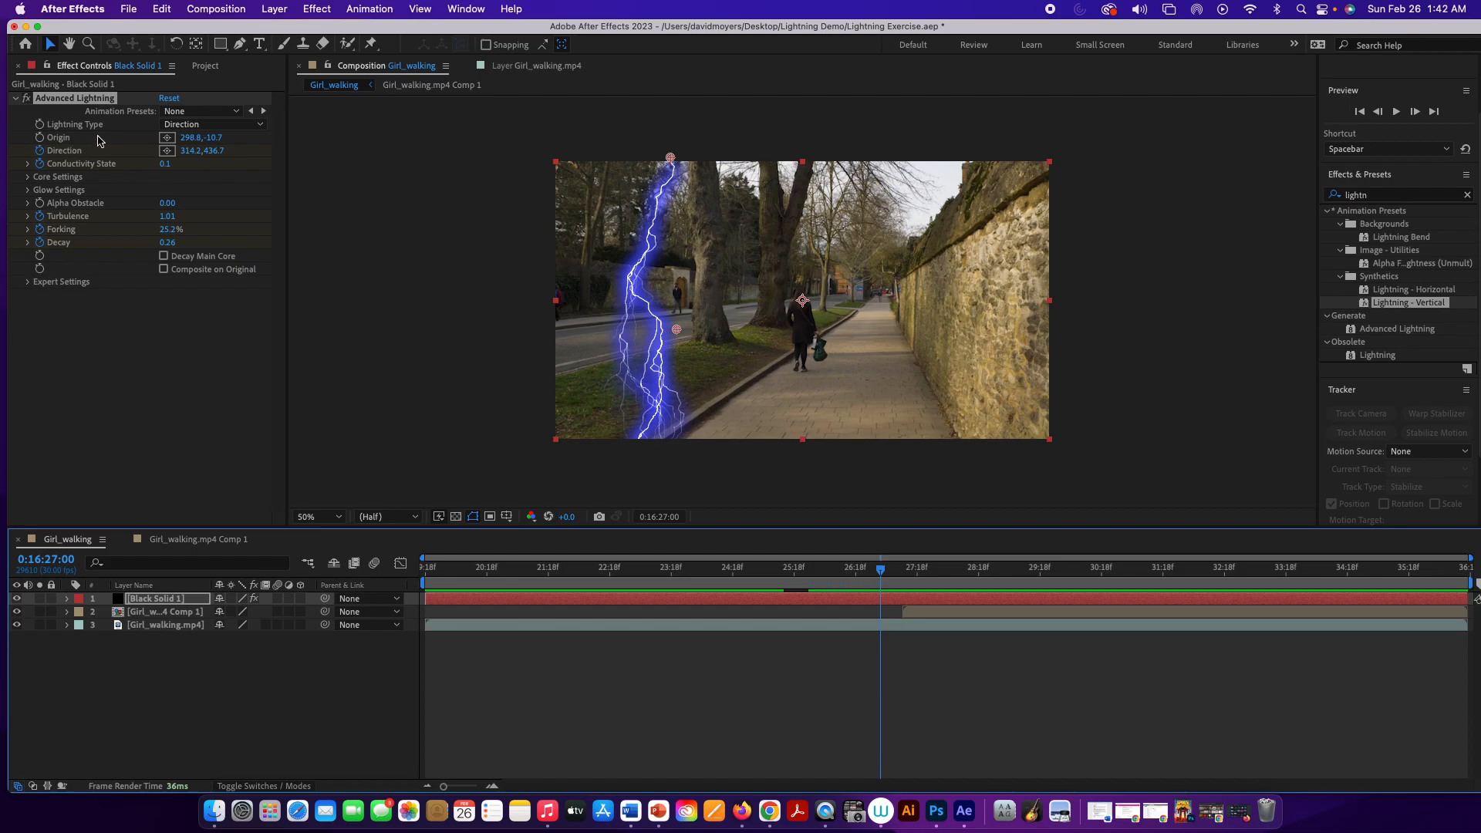
At 0:16:27:00, place the lightning's Origin at 596, -2 above the woman and its Direction point on her at 608, 484
left_click(165, 138)
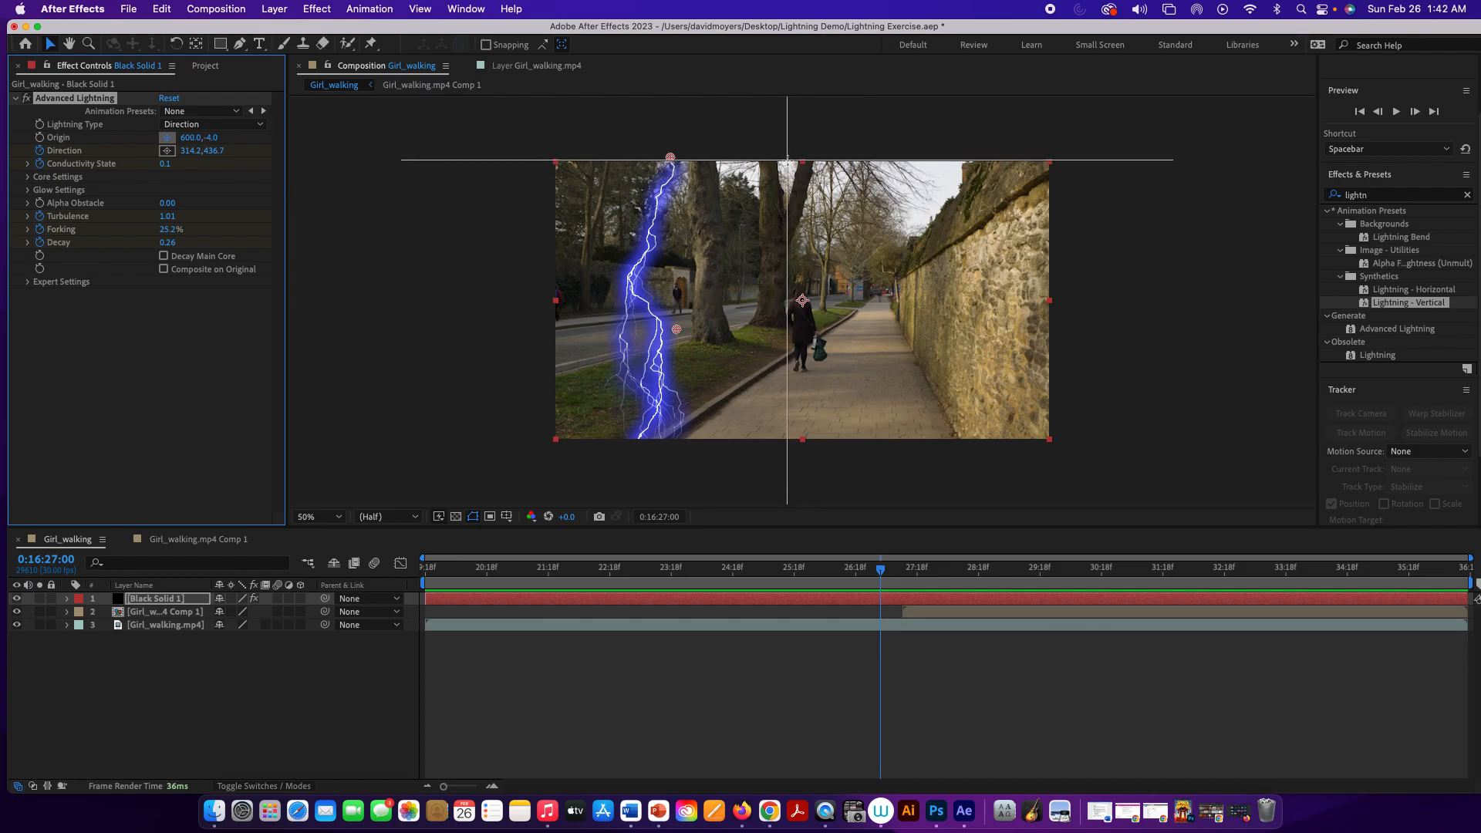
left_click(785, 159)
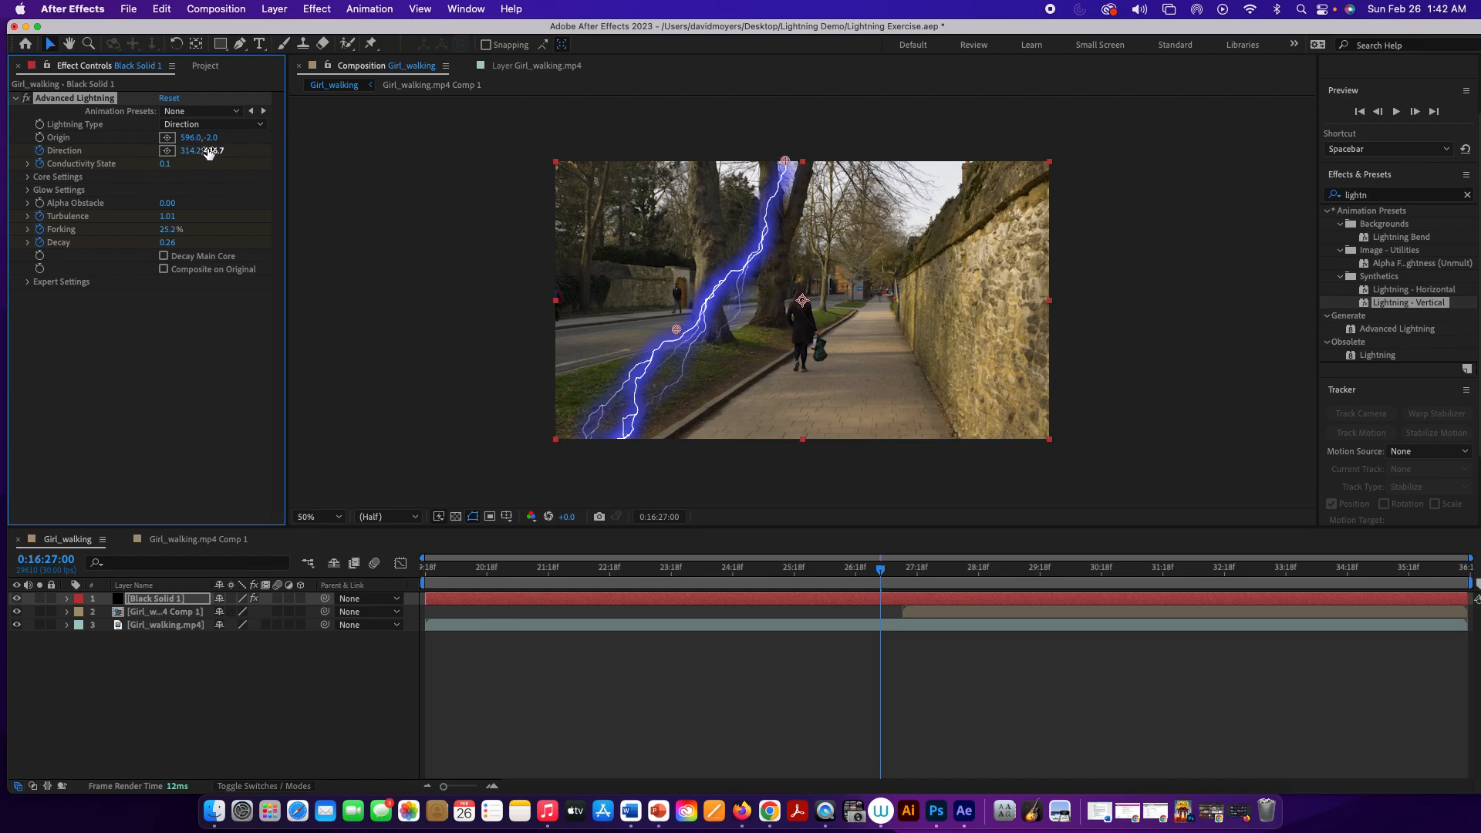
left_click(171, 154)
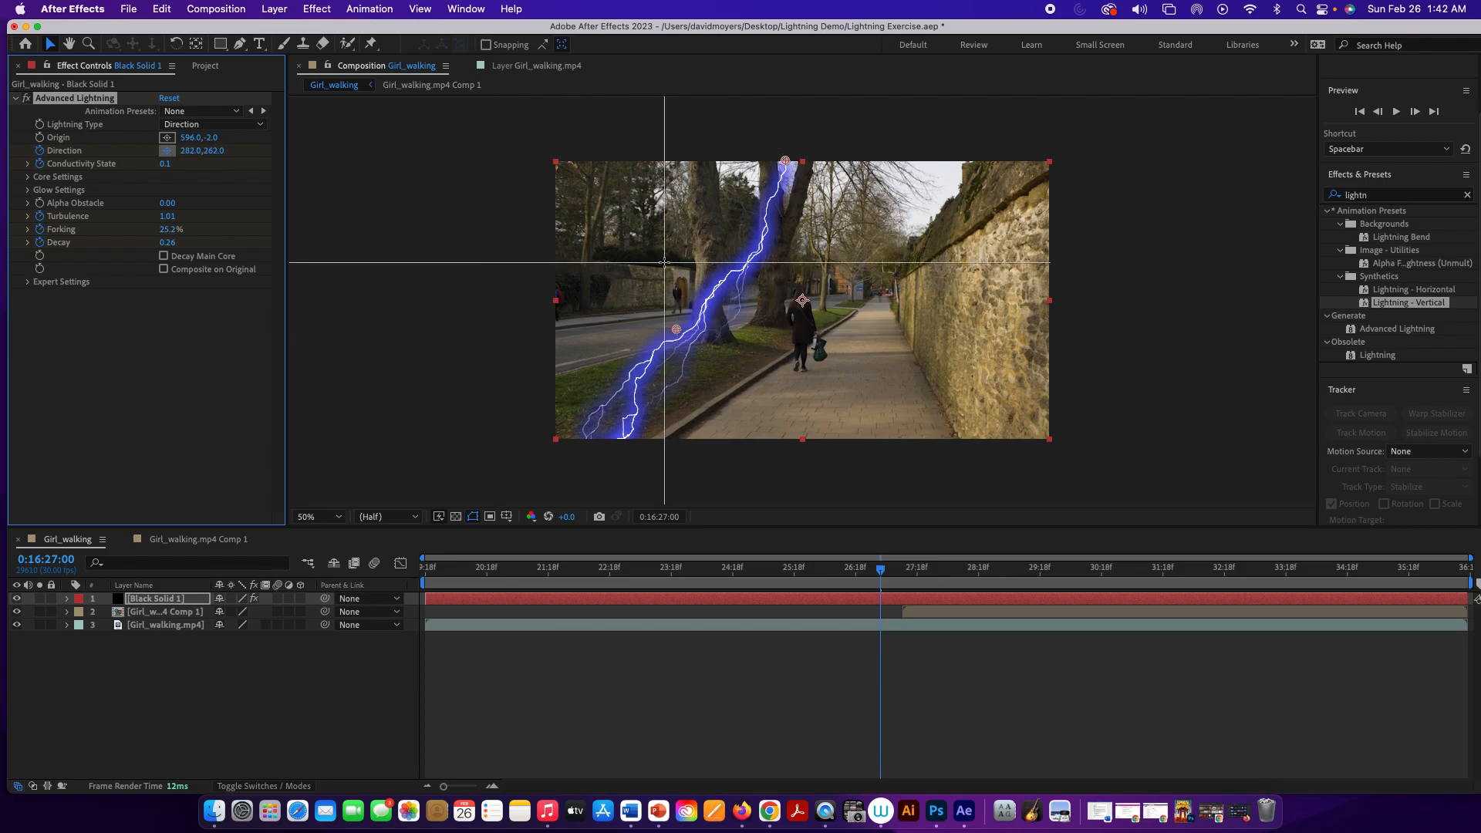
left_click(802, 344)
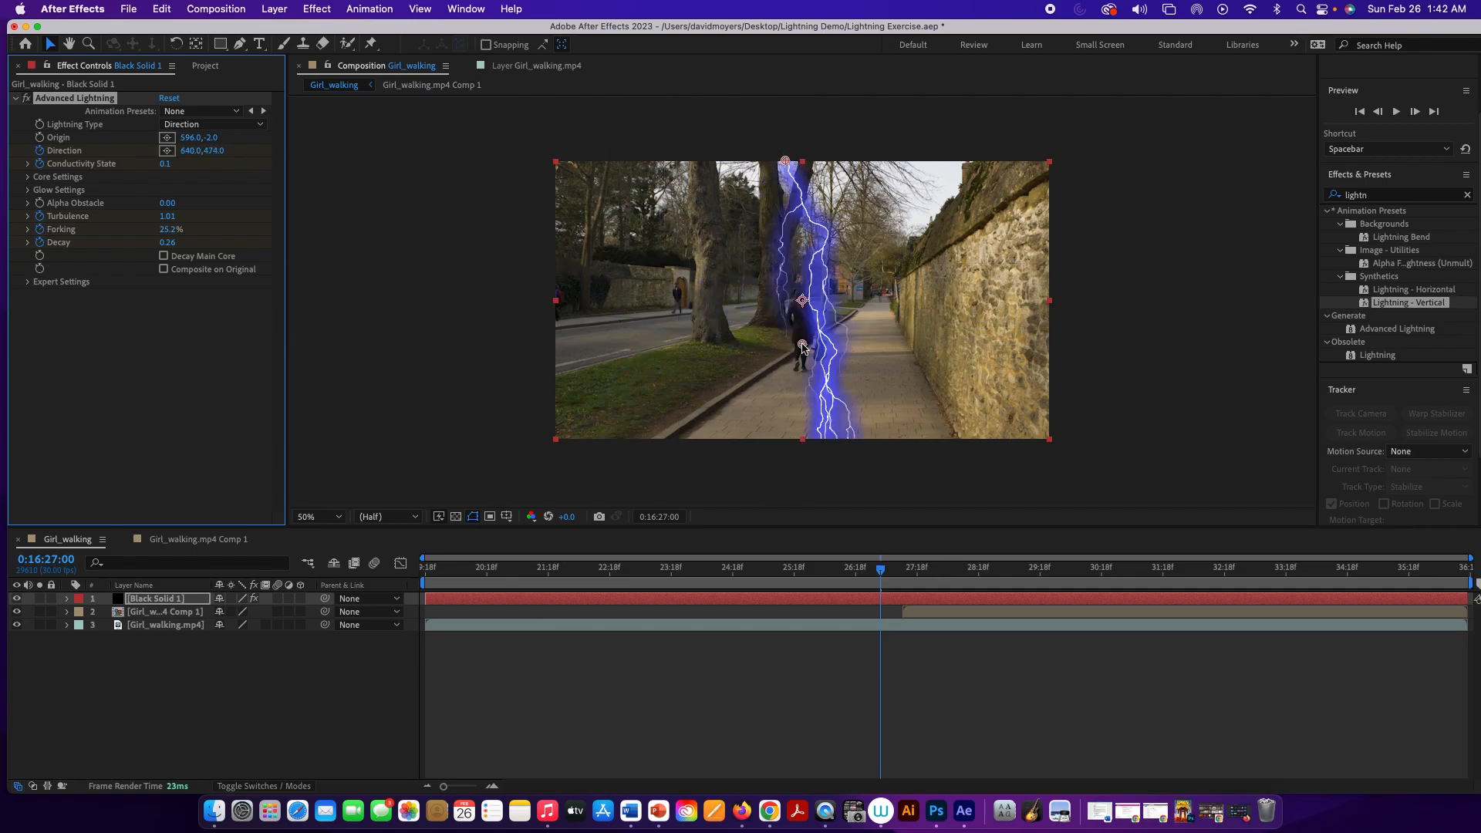
left_click_drag(802, 344, 790, 348)
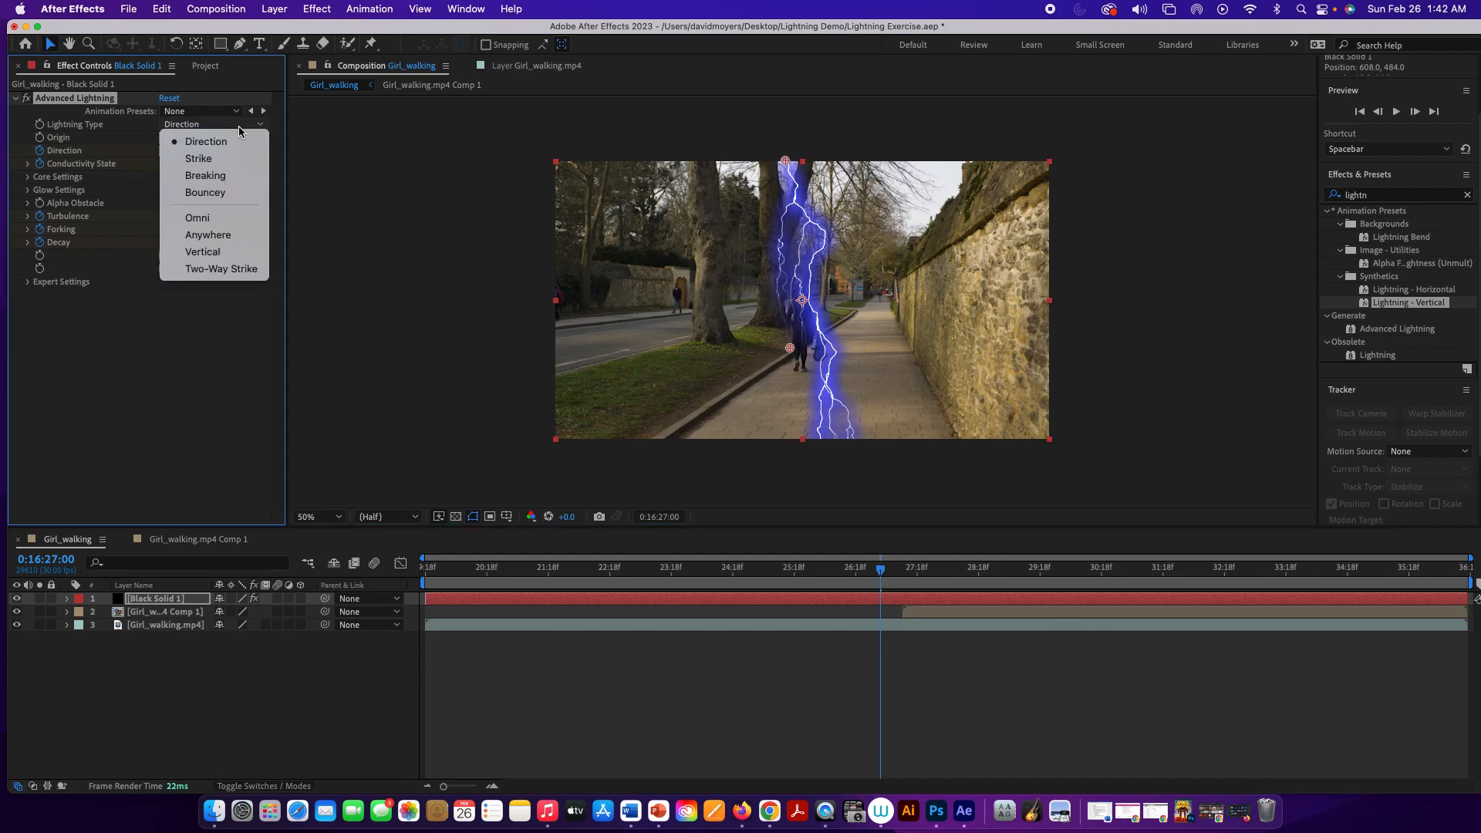
Change the Lightning Type to Strike and, at 0:16:26:29, set its Direction point to 612, 194 in the air above the woman
left_click(228, 161)
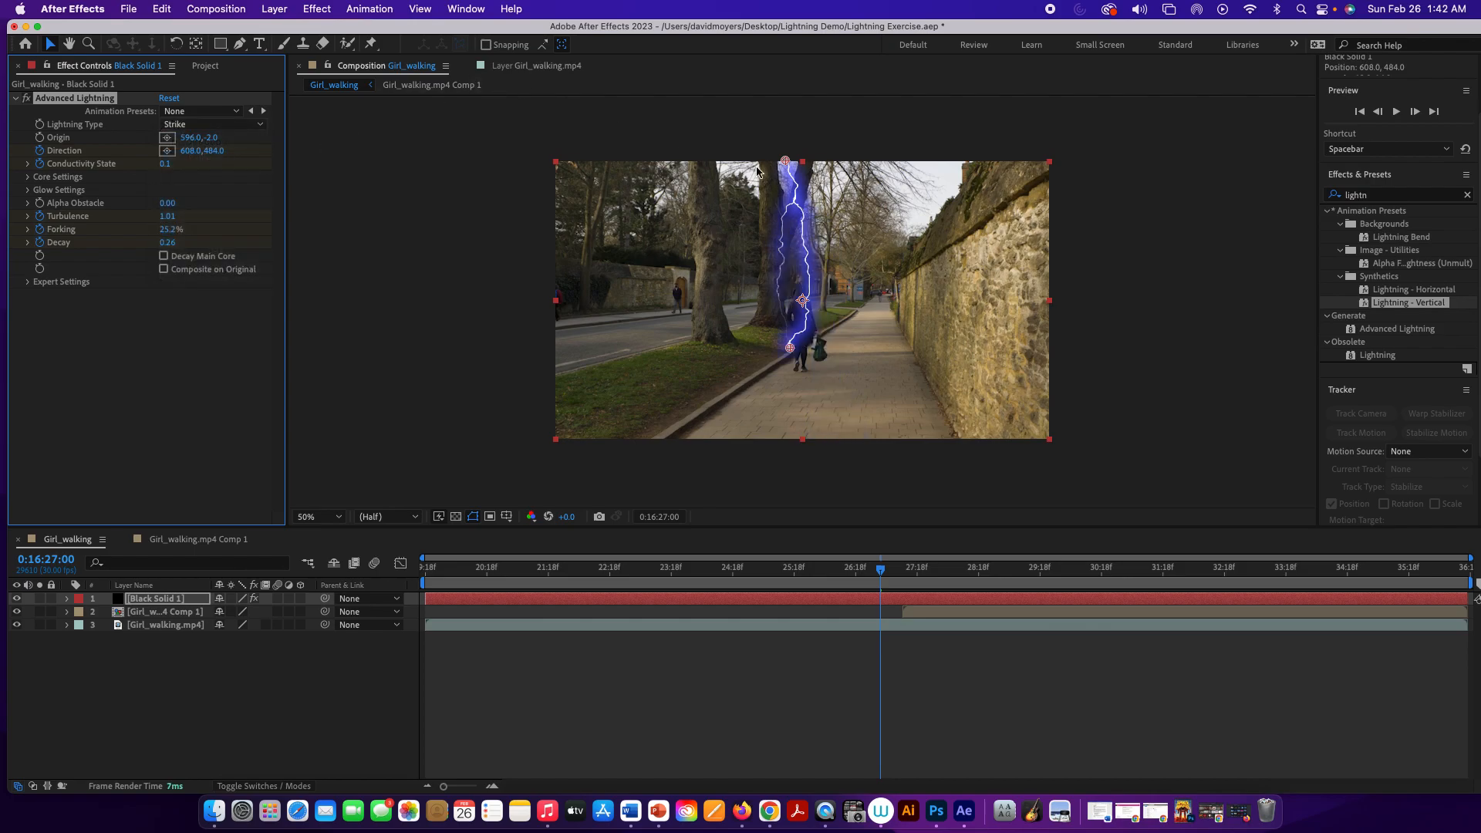
mouse_move(885, 571)
left_mouse_down()
mouse_move(915, 571)
mouse_move(856, 575)
mouse_move(938, 571)
mouse_move(764, 572)
mouse_move(901, 600)
mouse_move(878, 597)
left_mouse_up()
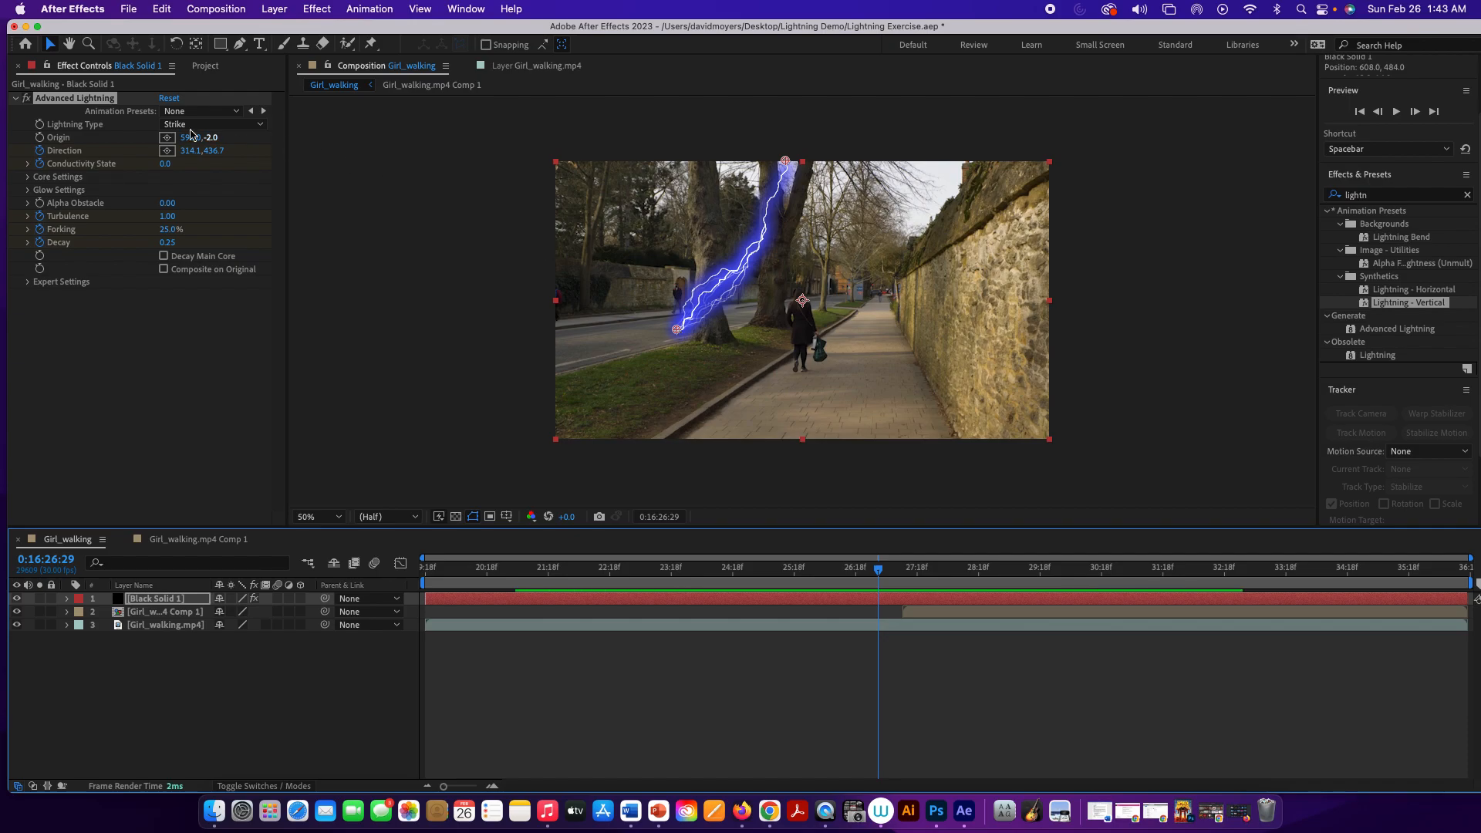
left_click(172, 152)
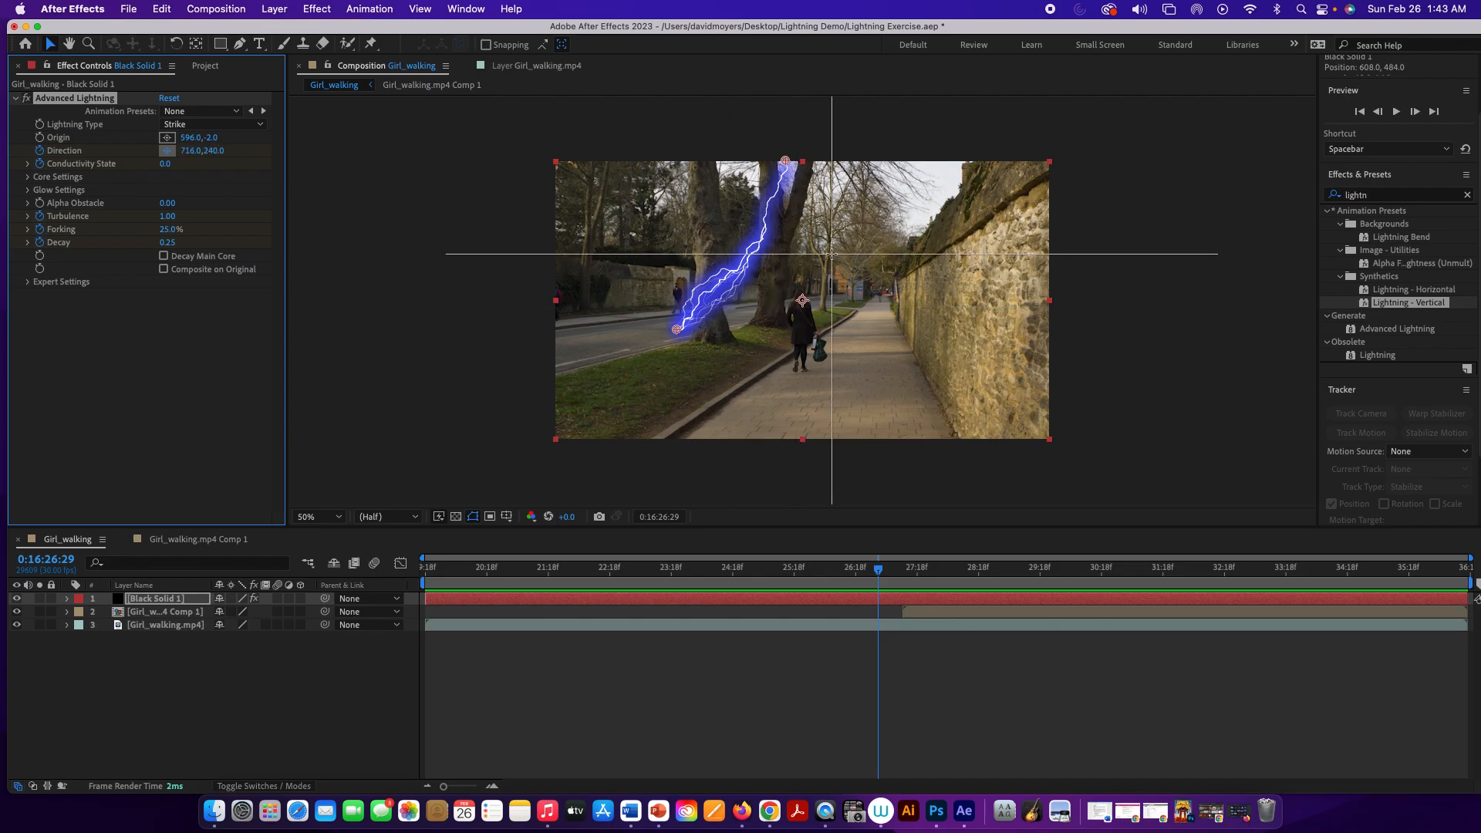
left_click(793, 236)
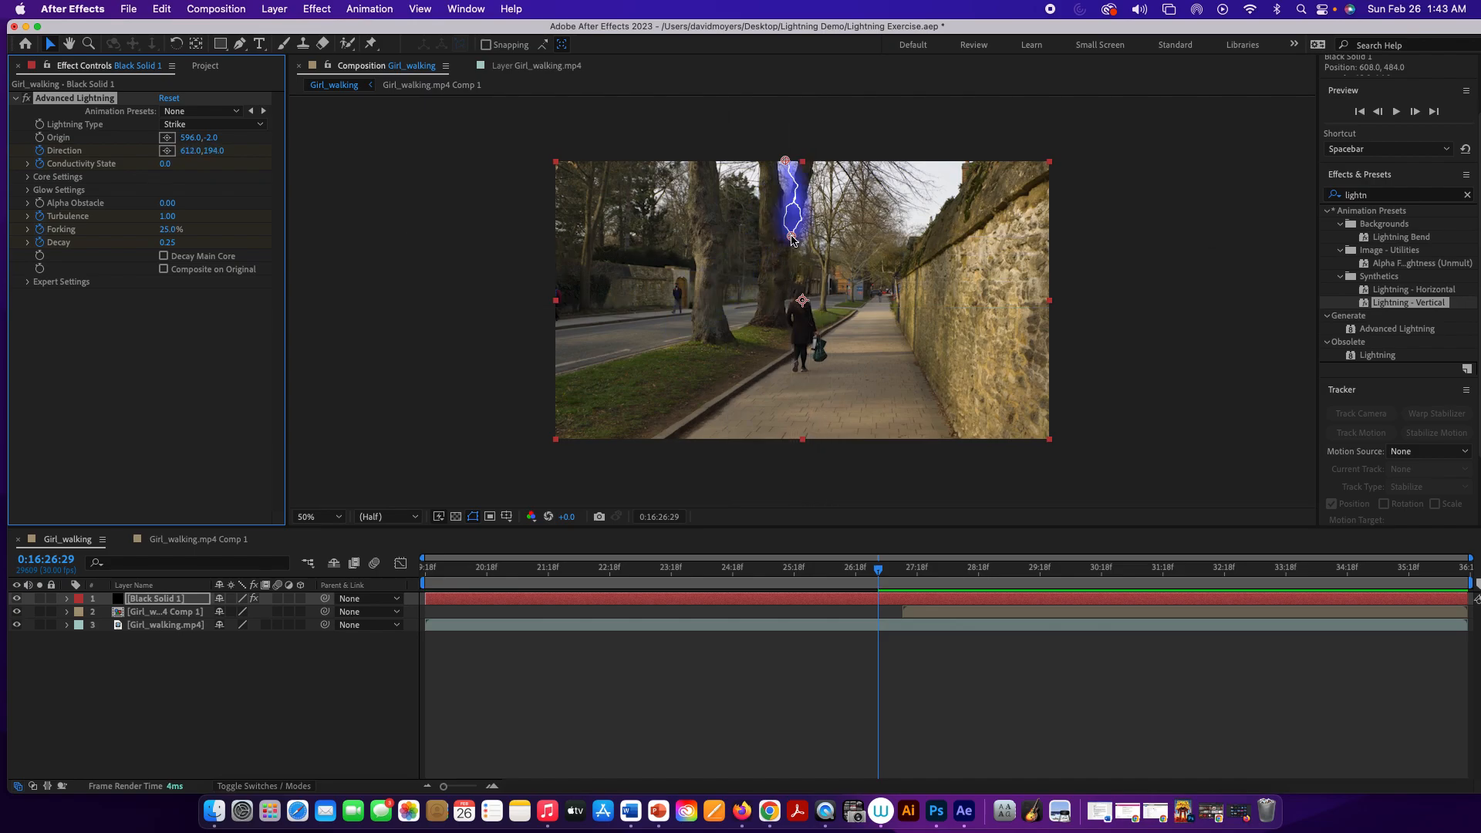
At 0:16:27:04, place the lightning's Direction point on the woman's legs at 646, 506
mouse_move(882, 577)
left_mouse_down()
mouse_move(913, 577)
mouse_move(862, 583)
mouse_move(901, 577)
mouse_move(871, 578)
mouse_move(889, 578)
left_mouse_up()
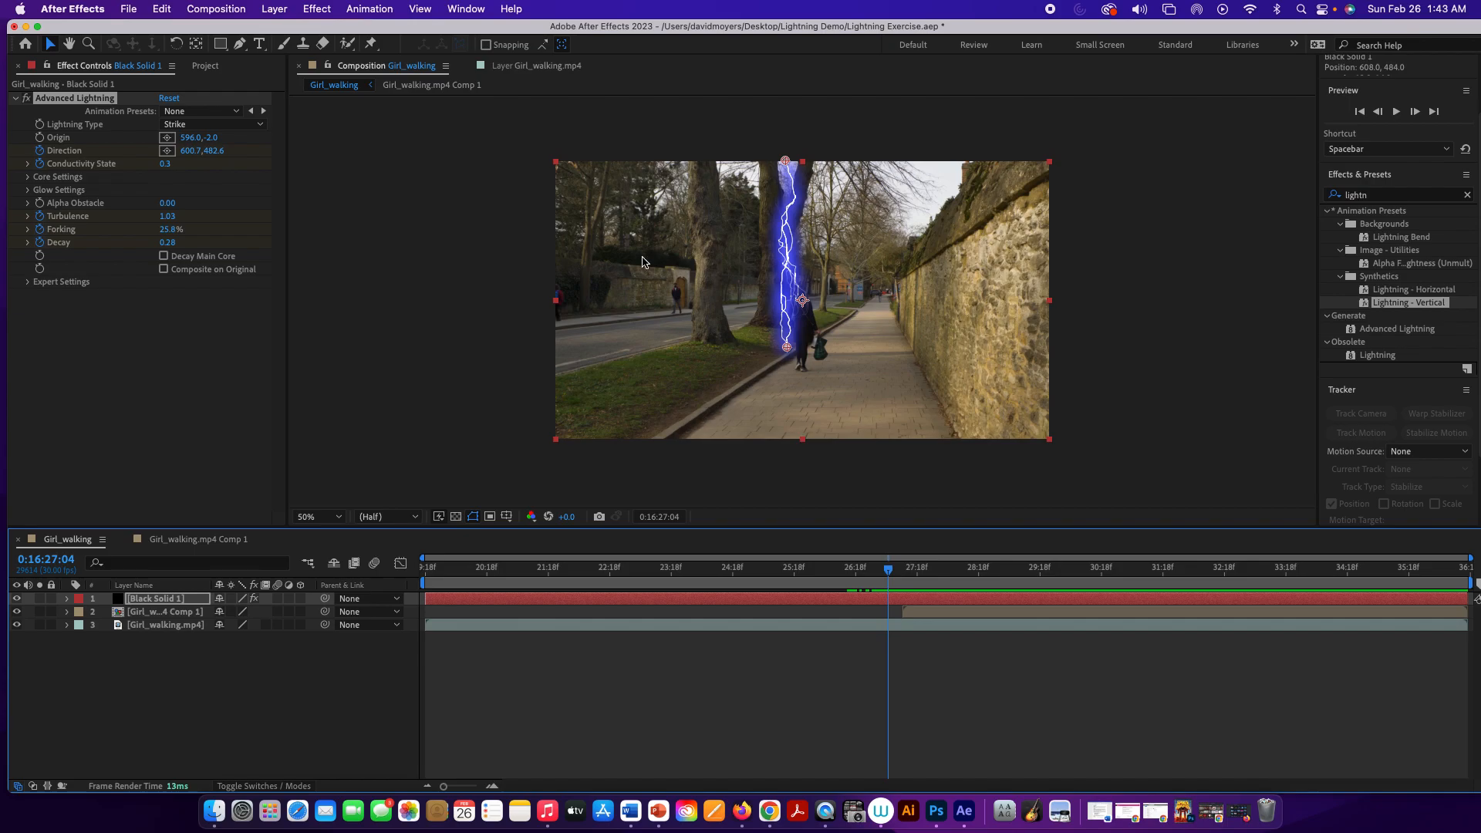
left_click(167, 151)
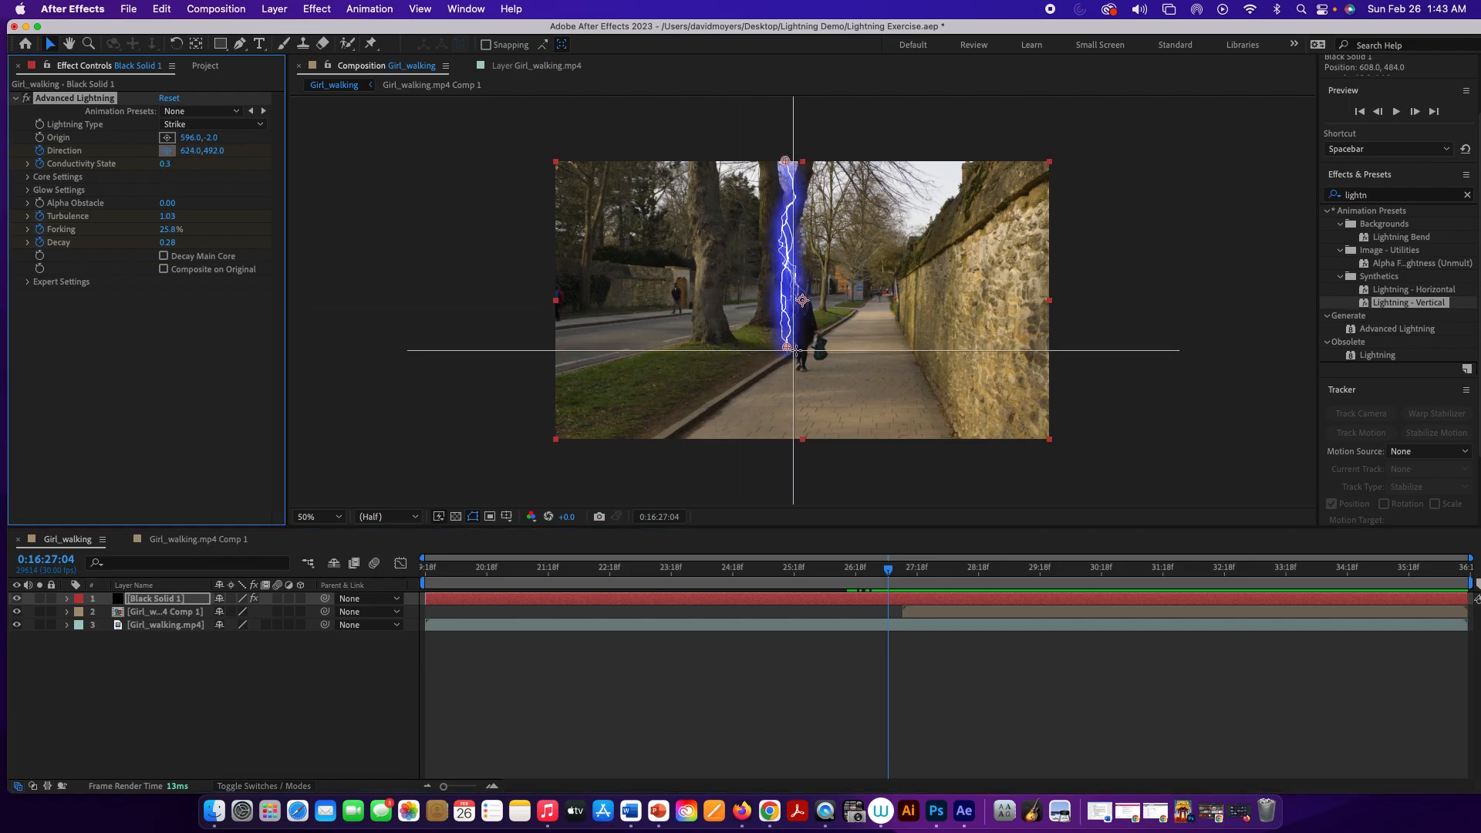
left_click(802, 356)
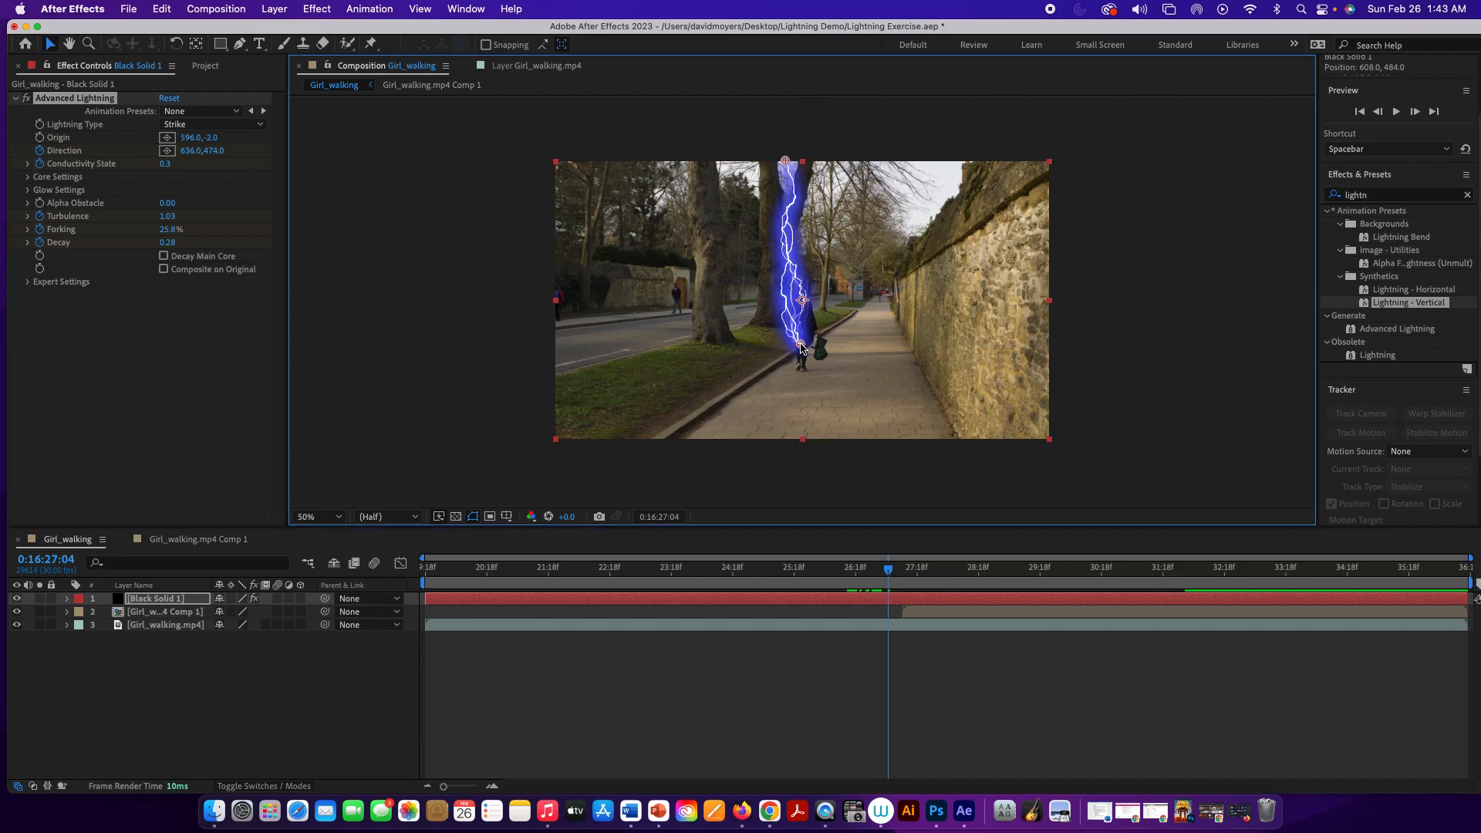
left_click_drag(804, 360, 805, 359)
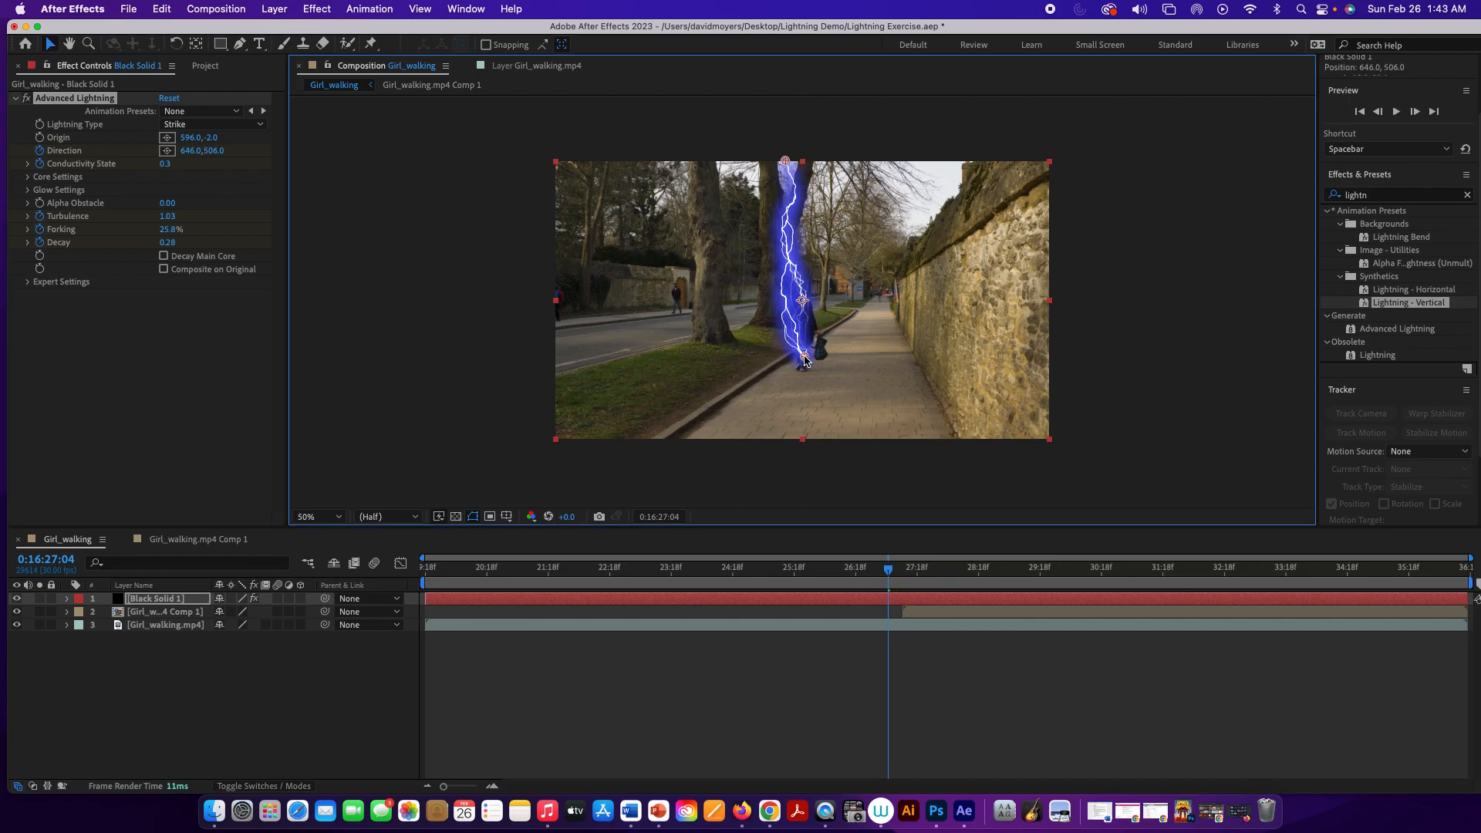
Reveal the black solid's Advanced Lightning properties and their keyframes in the timeline
mouse_move(887, 569)
left_mouse_down()
mouse_move(805, 570)
mouse_move(910, 577)
mouse_move(821, 570)
mouse_move(875, 571)
left_mouse_up()
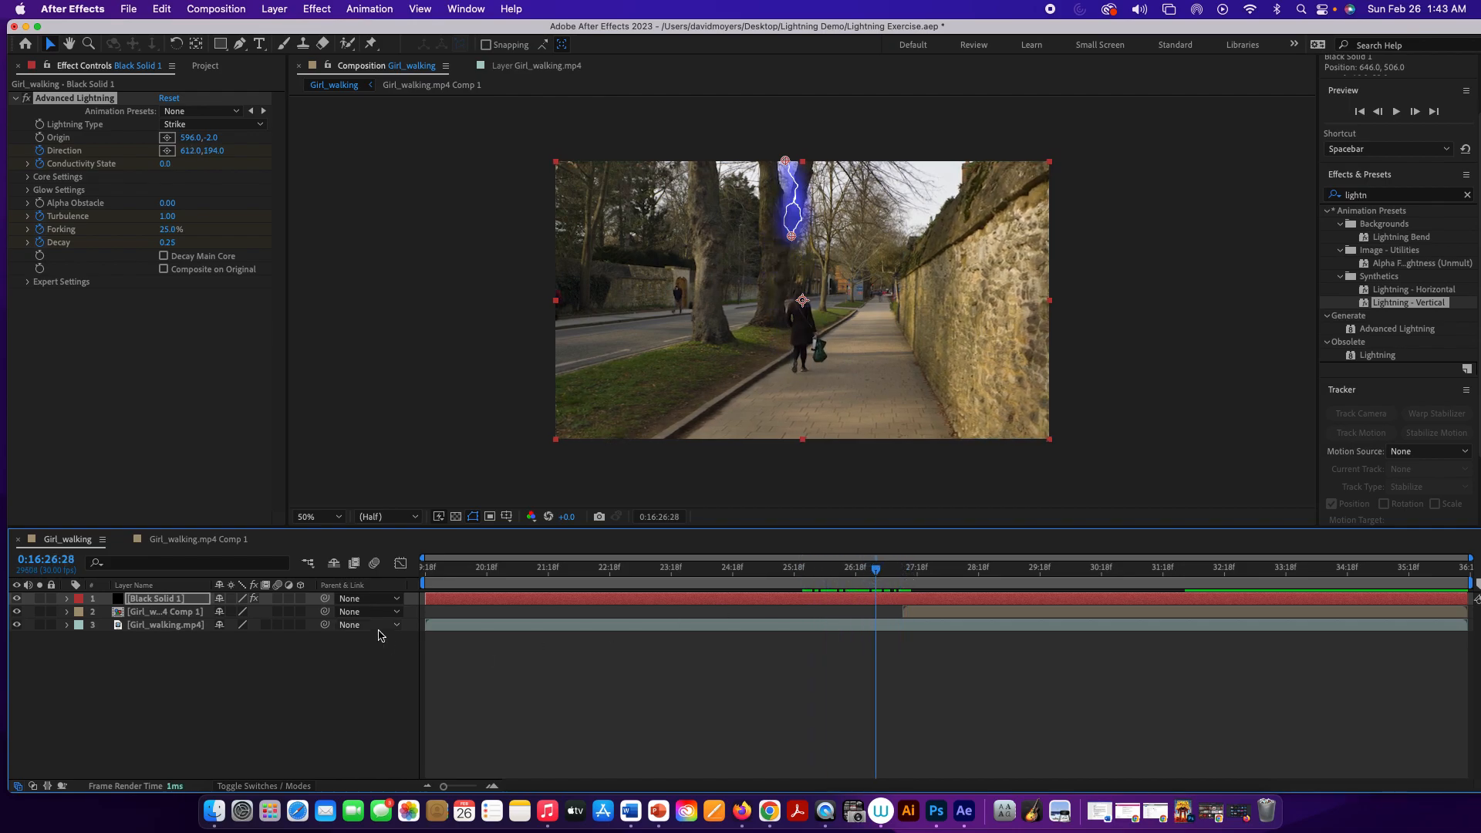
left_click(67, 599)
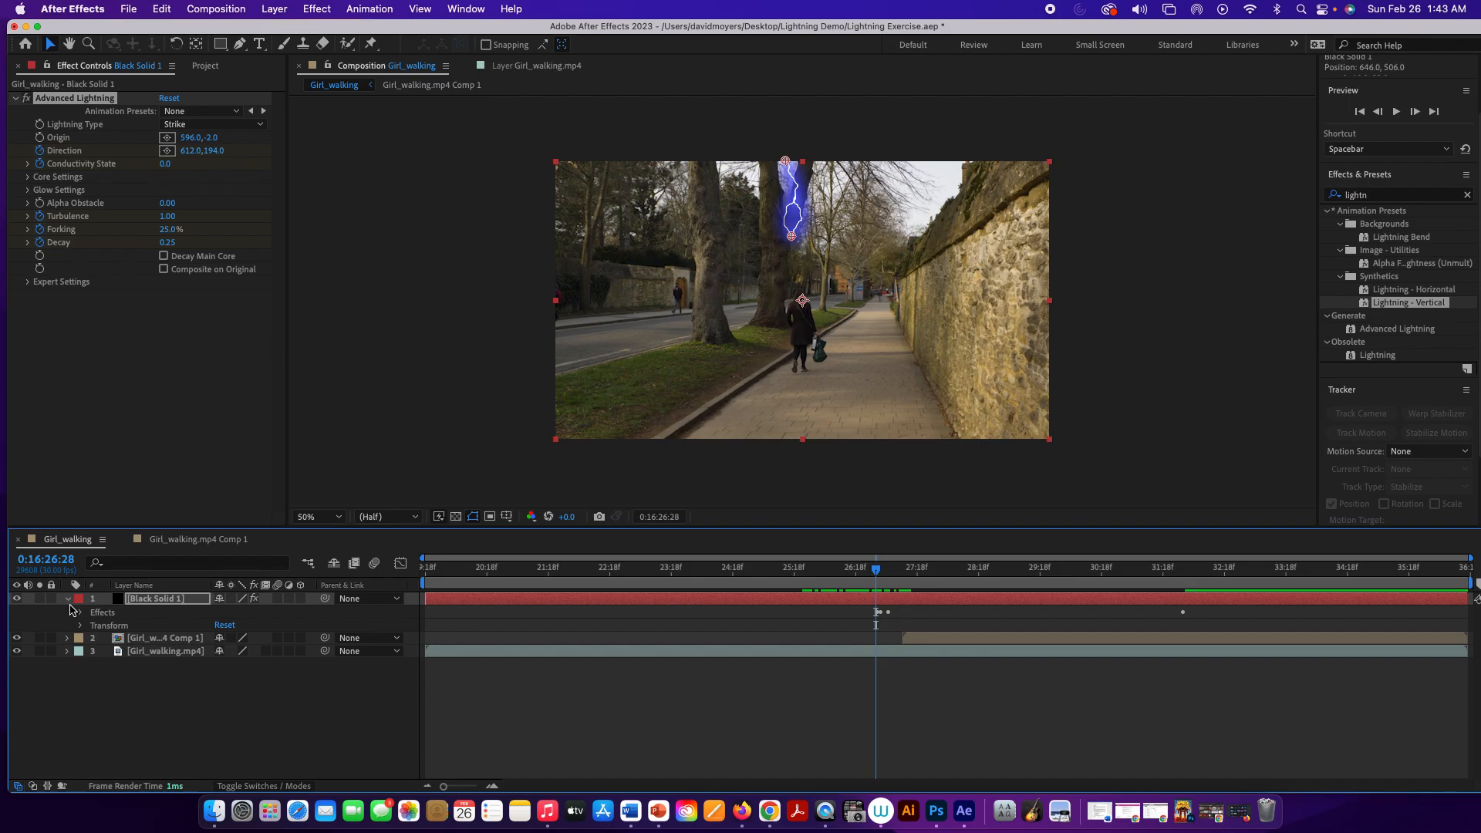
left_click(80, 613)
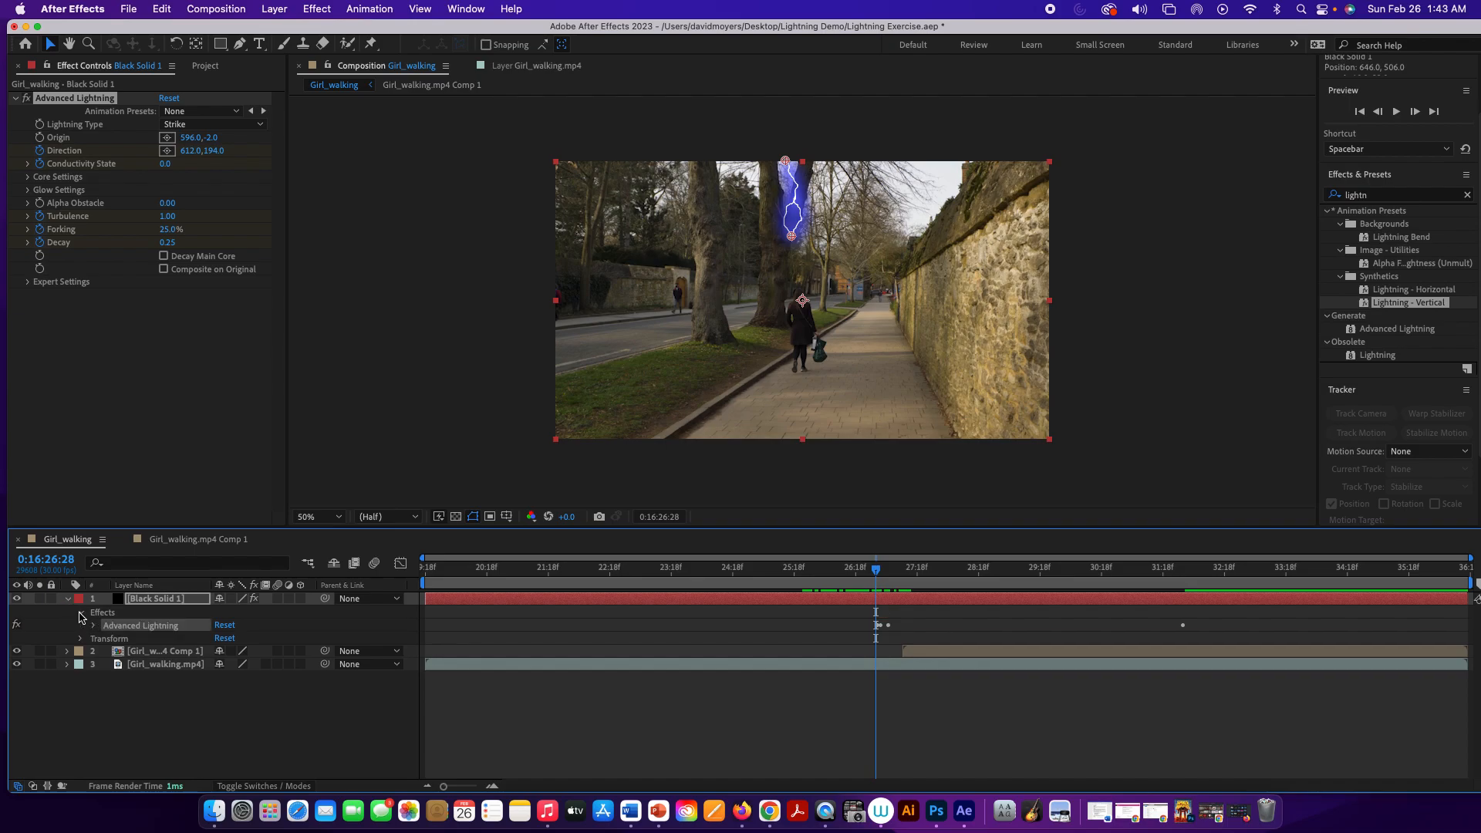
left_click(93, 626)
scroll(93, 630, "down", 1)
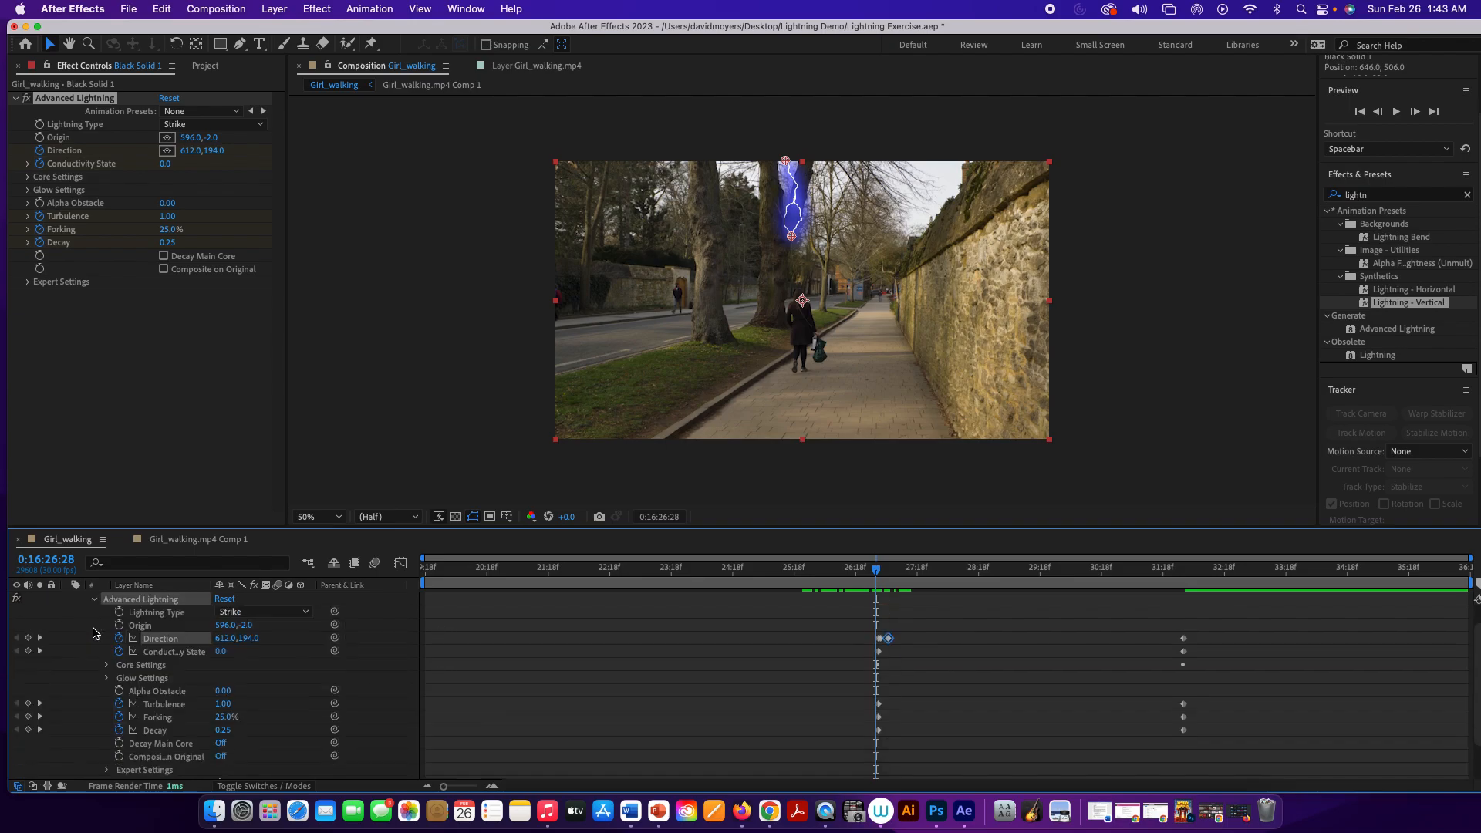
Delete the extra 608, 484 Direction keyframe, keeping the ones at 0:16:26:29 and 0:16:27:04
left_click_drag(876, 569, 895, 577)
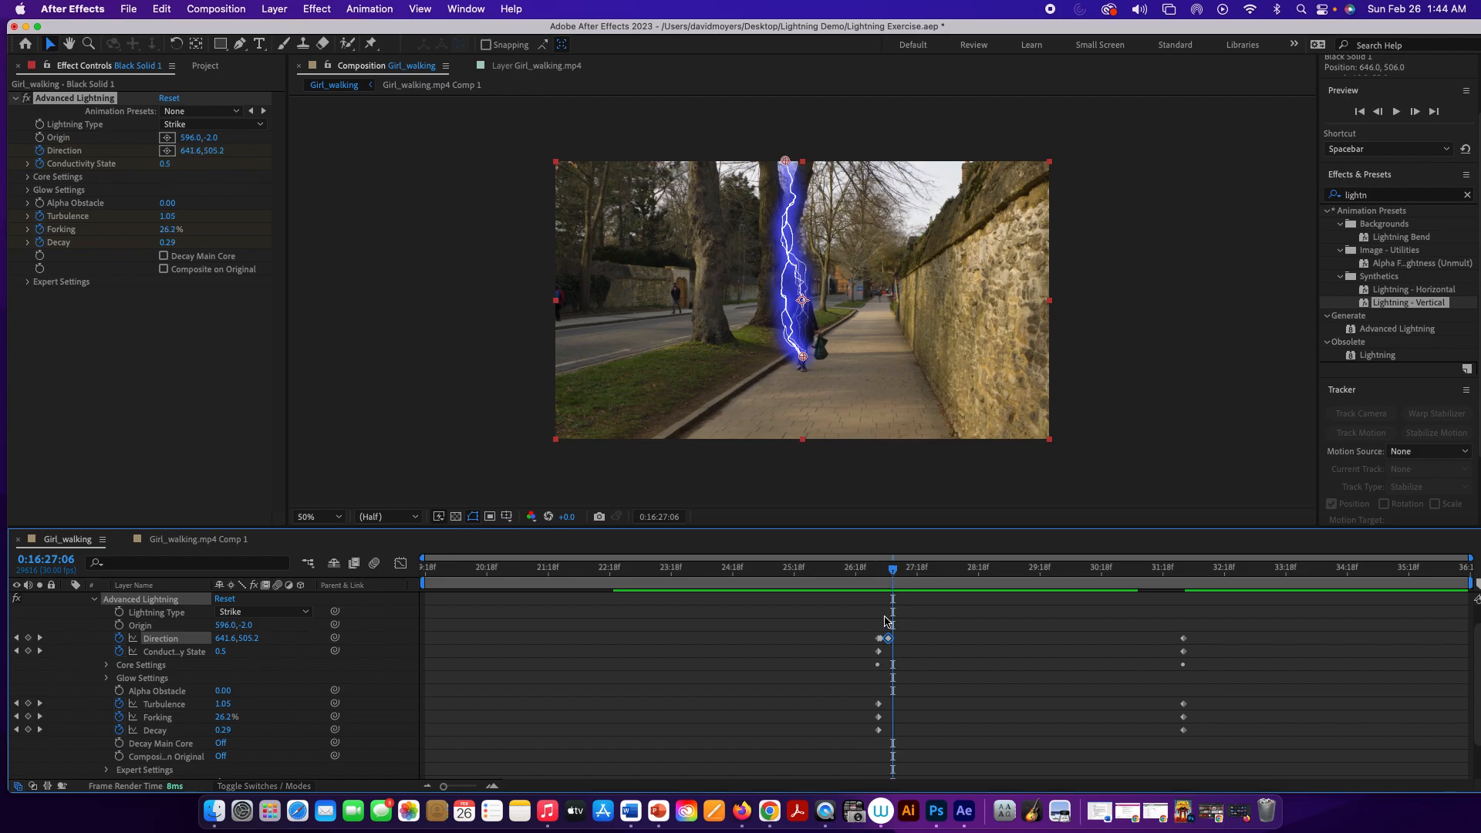
left_click_drag(885, 639, 868, 638)
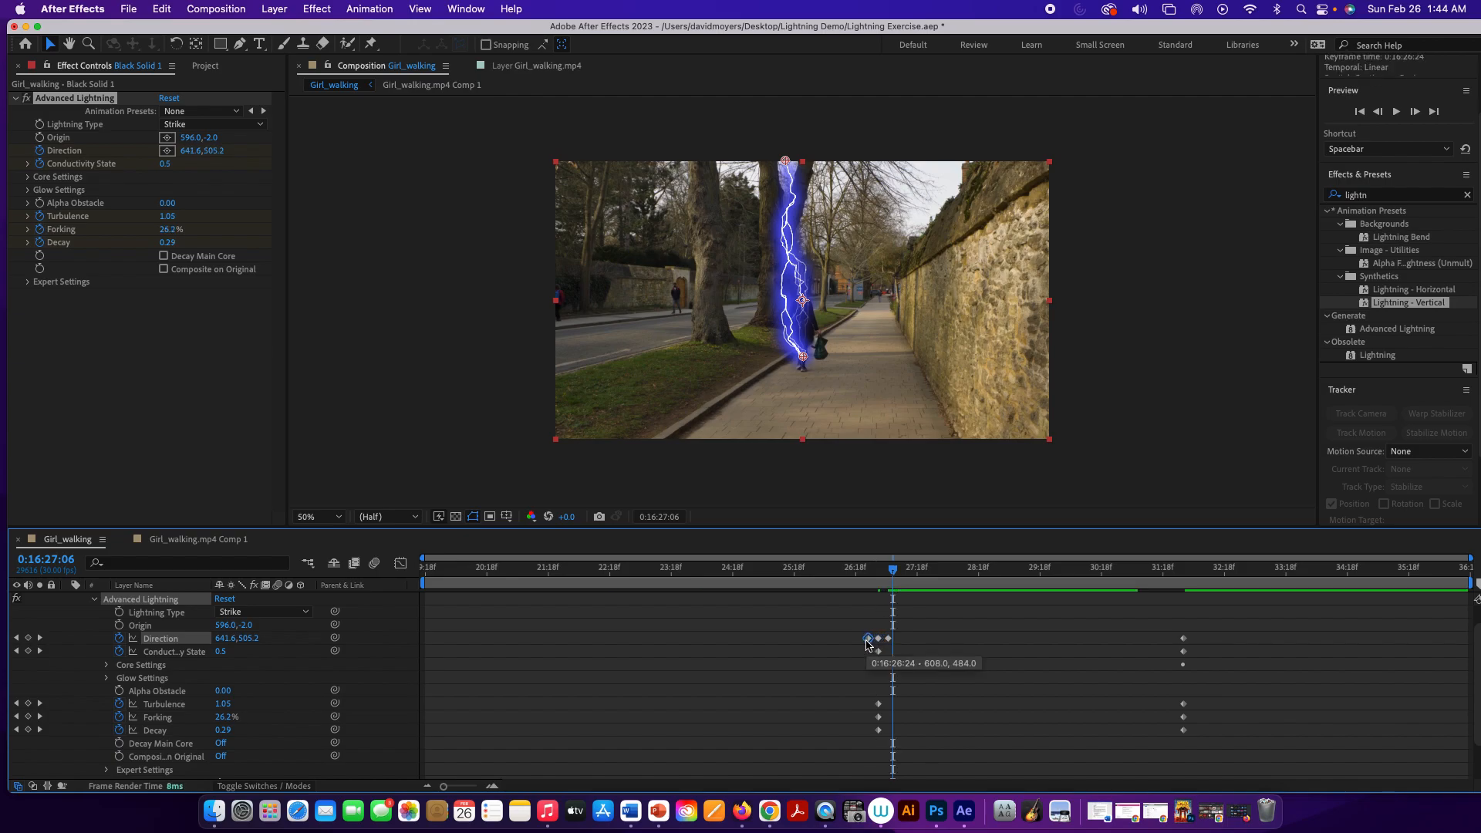
left_click_drag(895, 575, 877, 575)
left_click(900, 576)
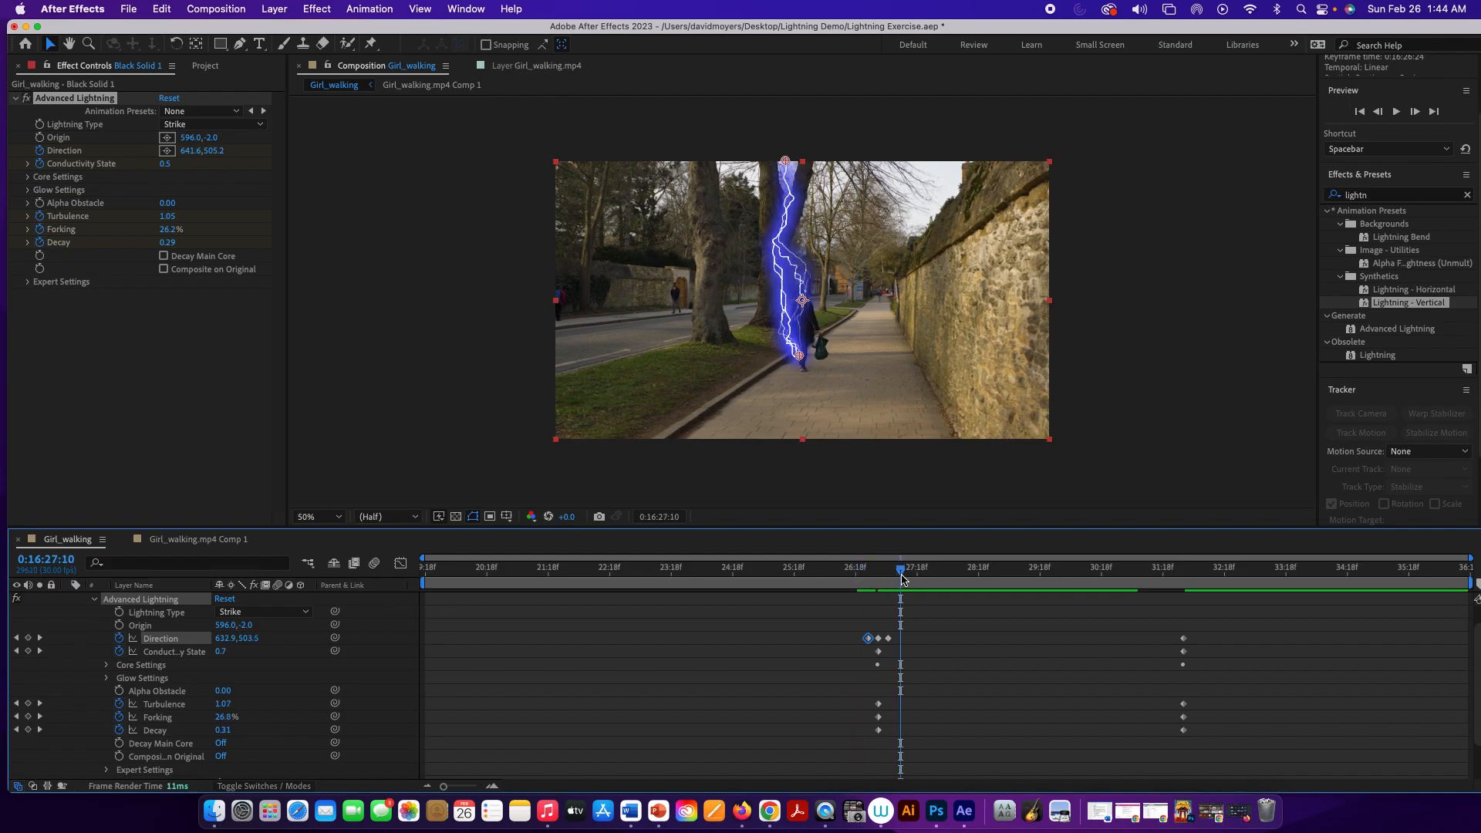
double_click(870, 638)
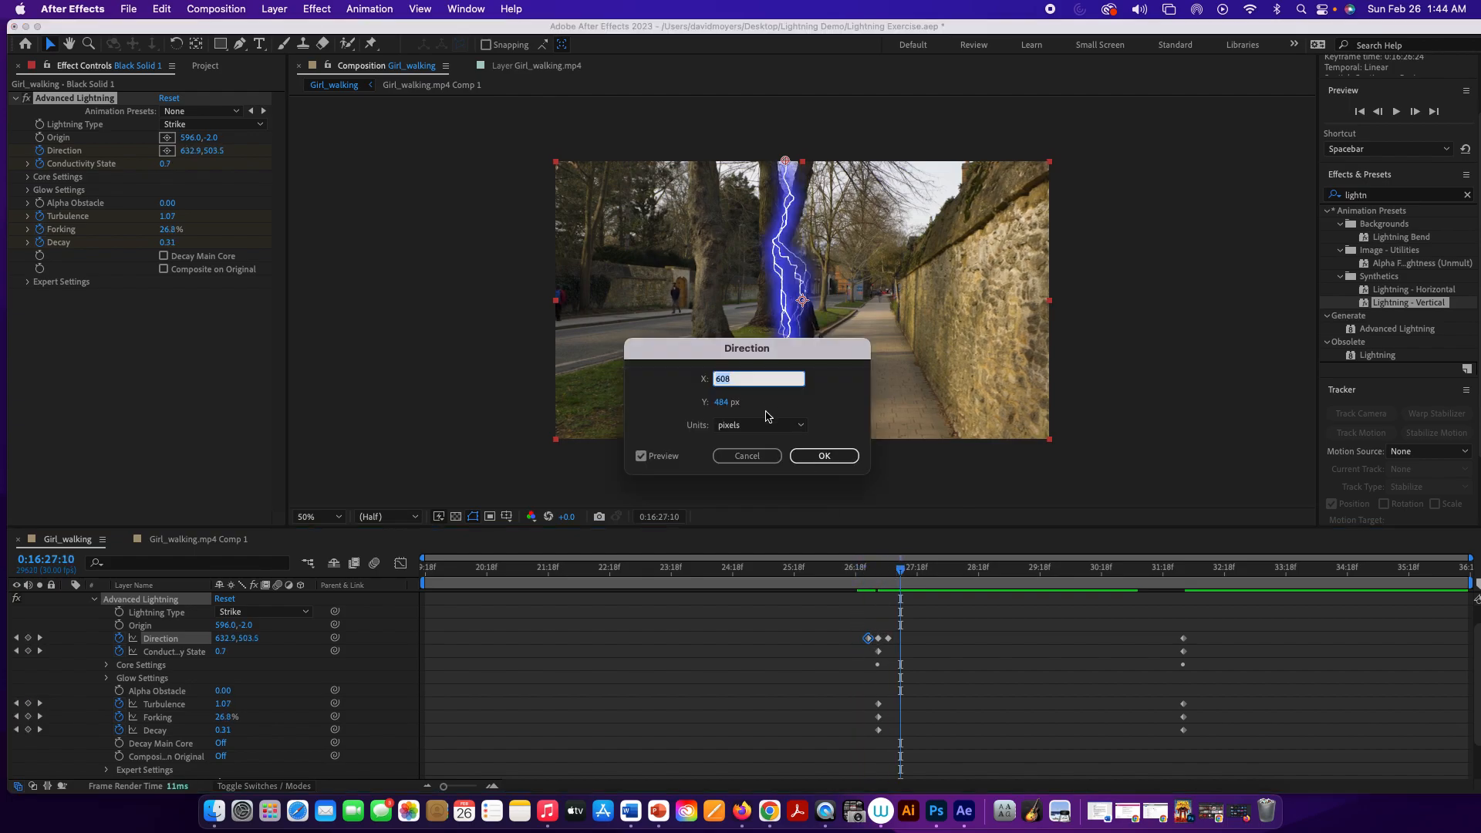
left_click(759, 453)
key("Delete")
left_click(865, 647)
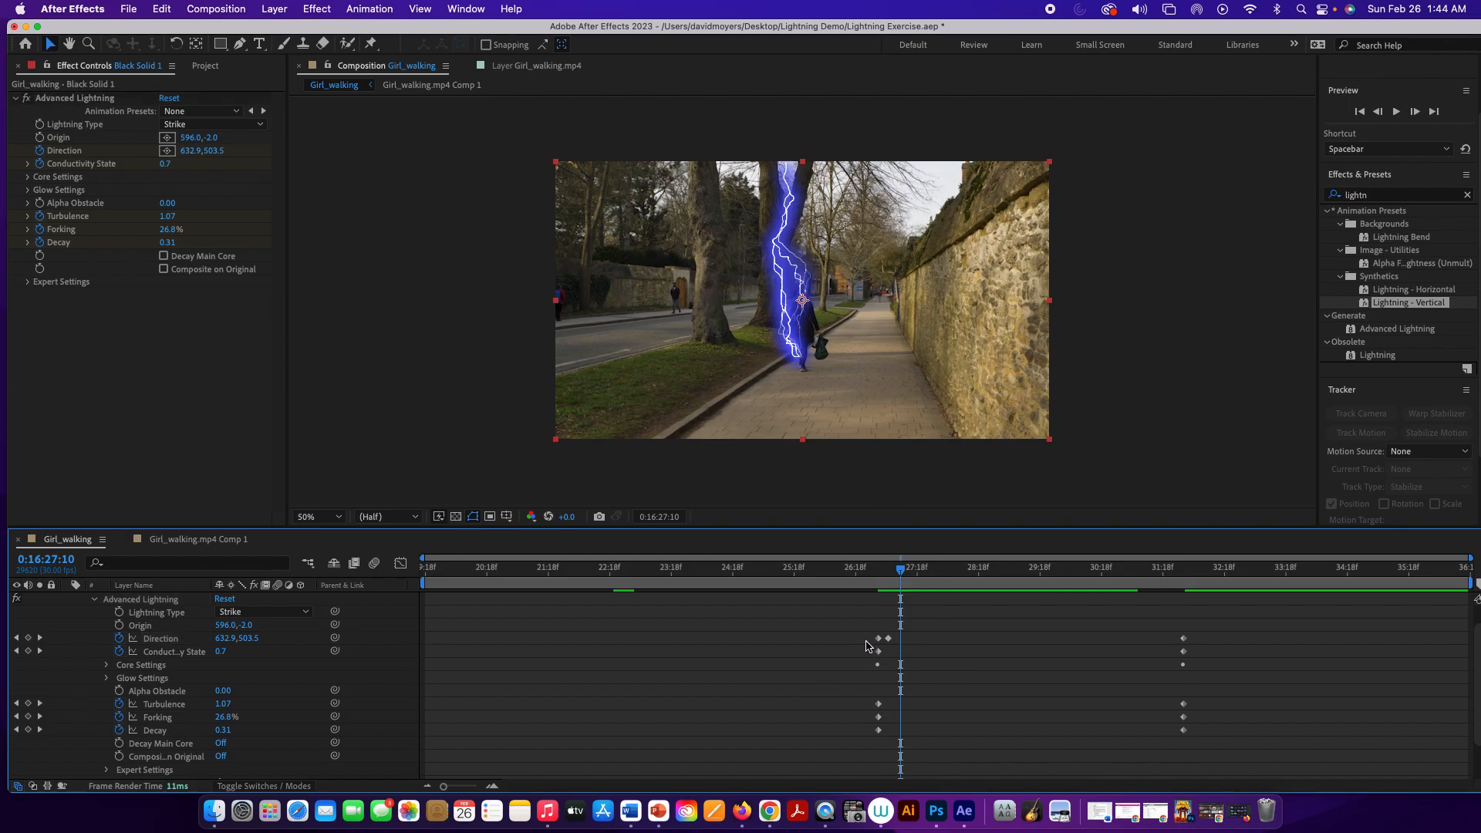
Scrub through the strike to find its end and move the last Direction keyframe to 0:16:28:16
left_click_drag(904, 576, 939, 582)
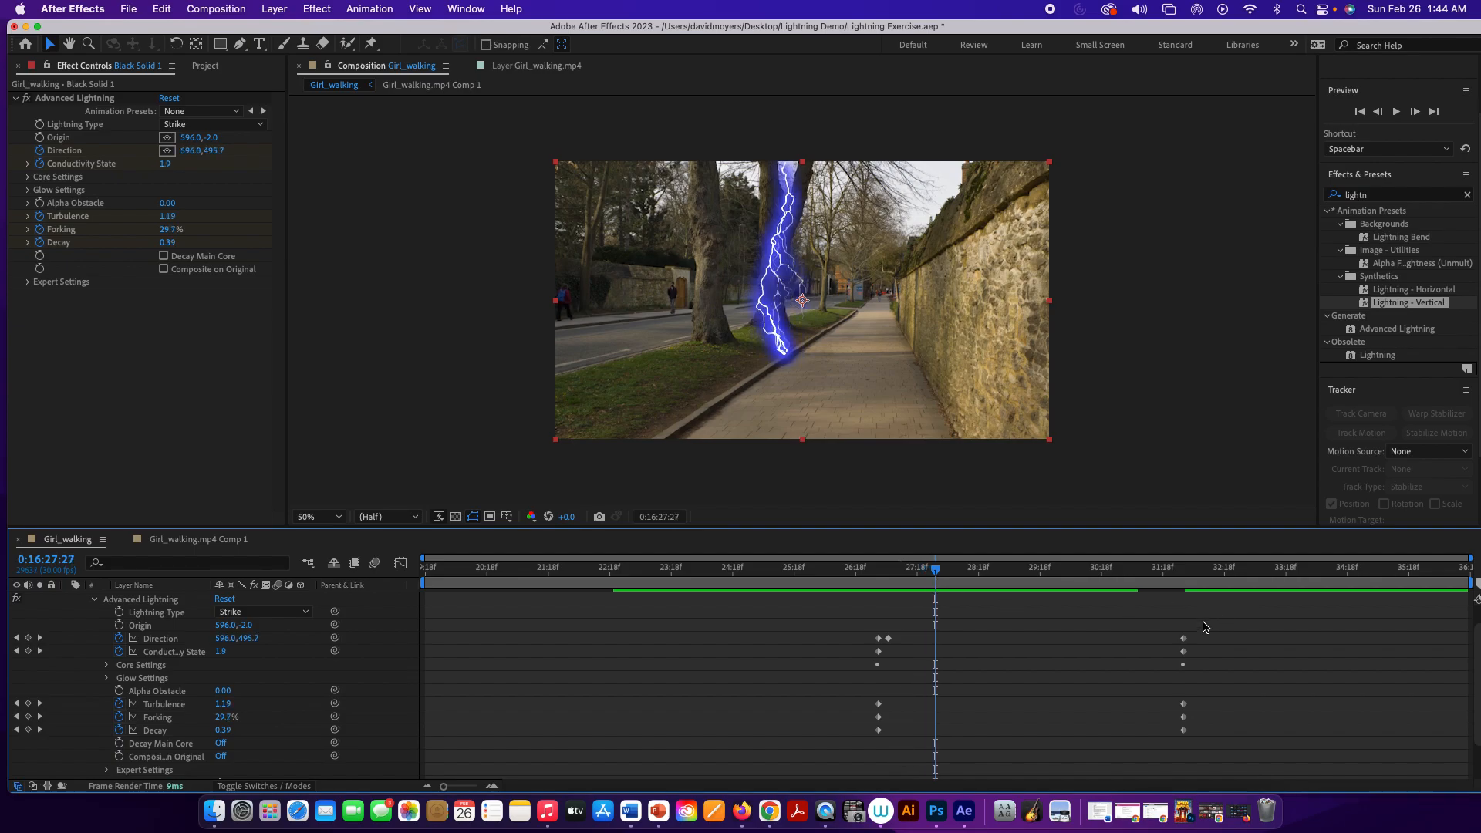
left_click(1183, 639)
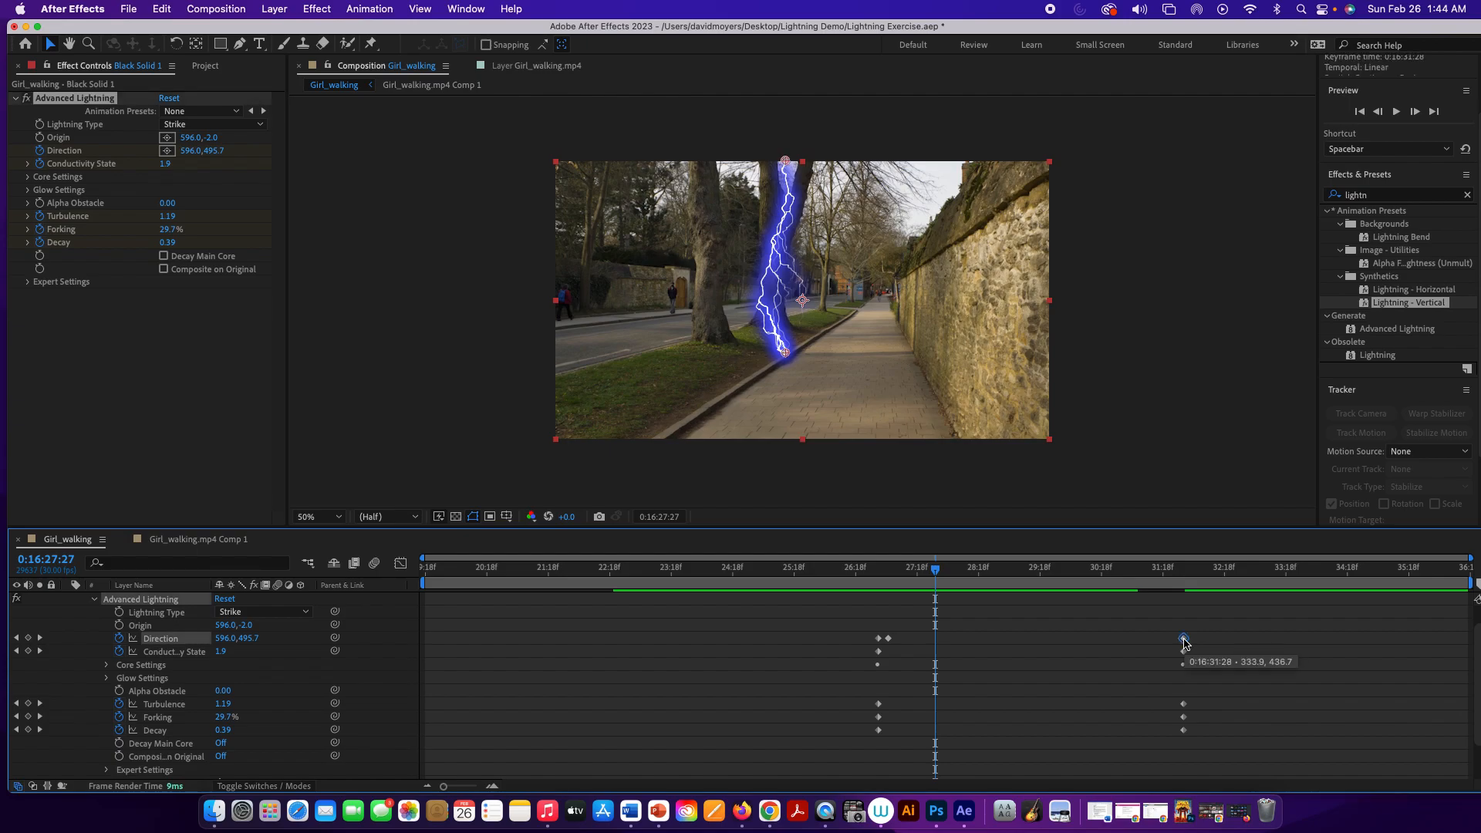
left_click(1025, 575)
left_click_drag(1041, 584, 975, 607)
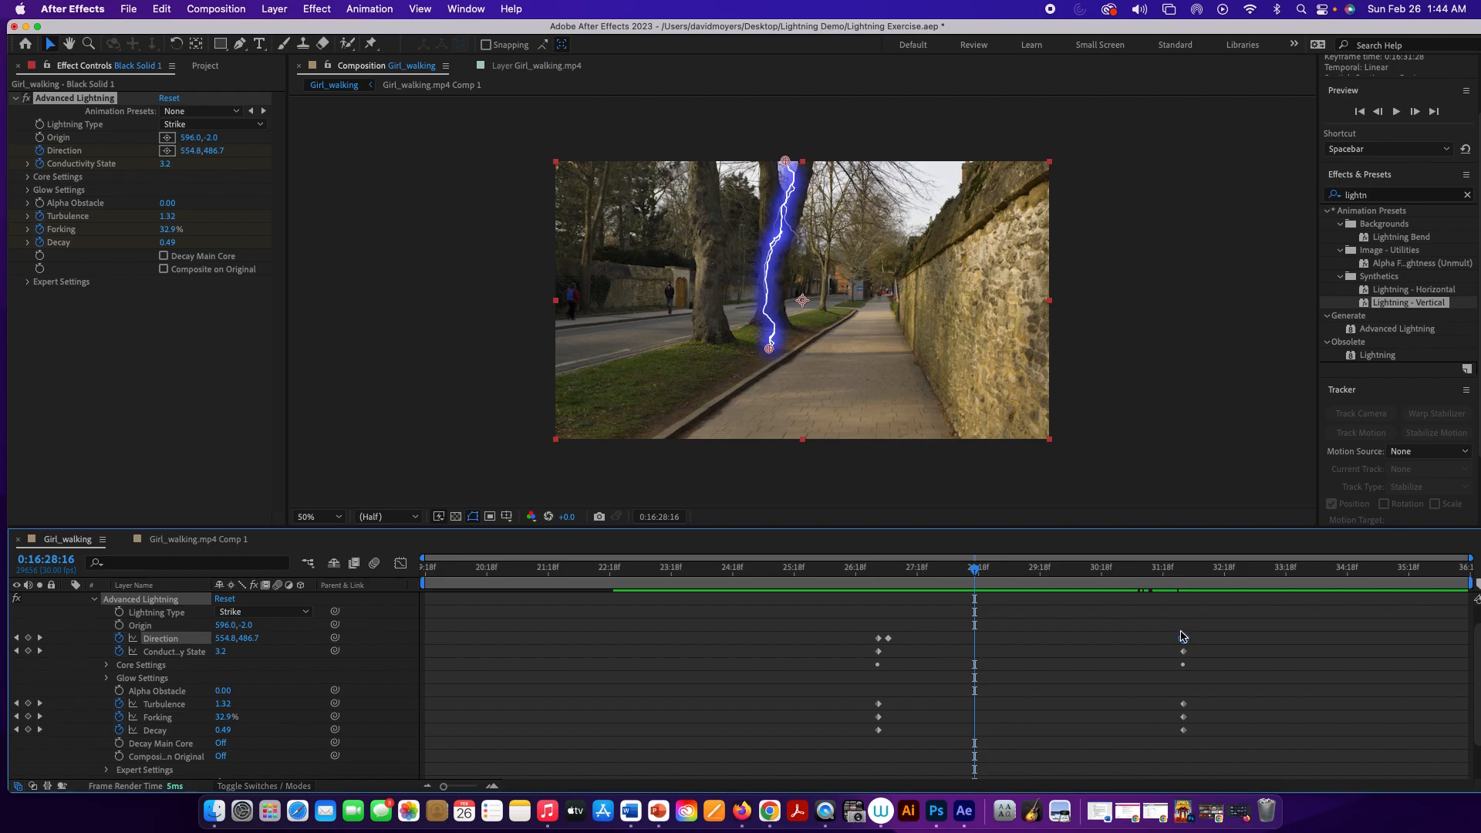
left_click_drag(1184, 639, 984, 630)
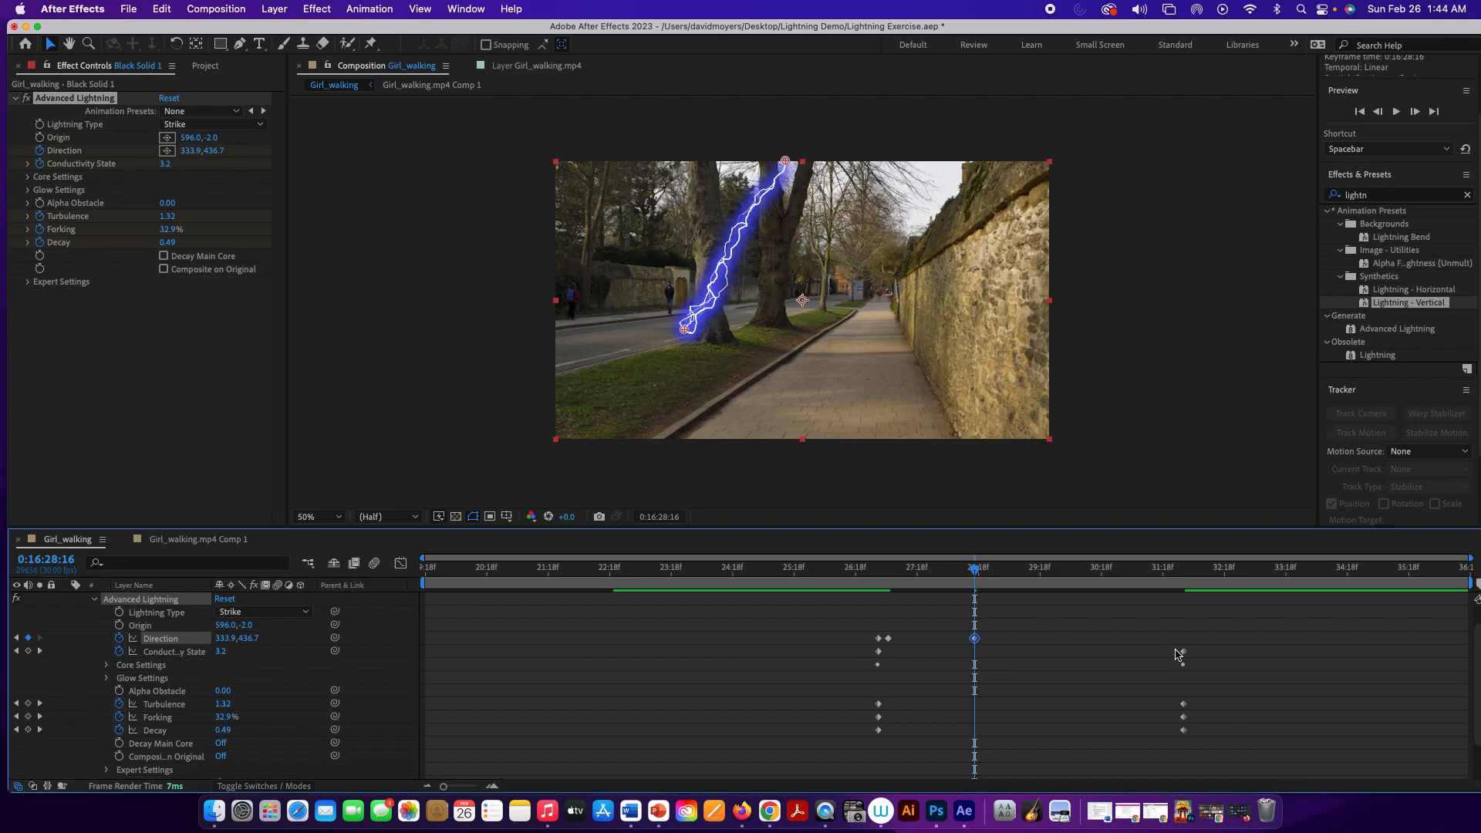
Move the last Conductivity State, Turbulence, Forking, Decay and Core Radius keyframes to 0:16:28:16
left_click_drag(1174, 644, 1187, 735)
left_click_drag(1188, 734, 1163, 710)
left_click_drag(1173, 644, 983, 737)
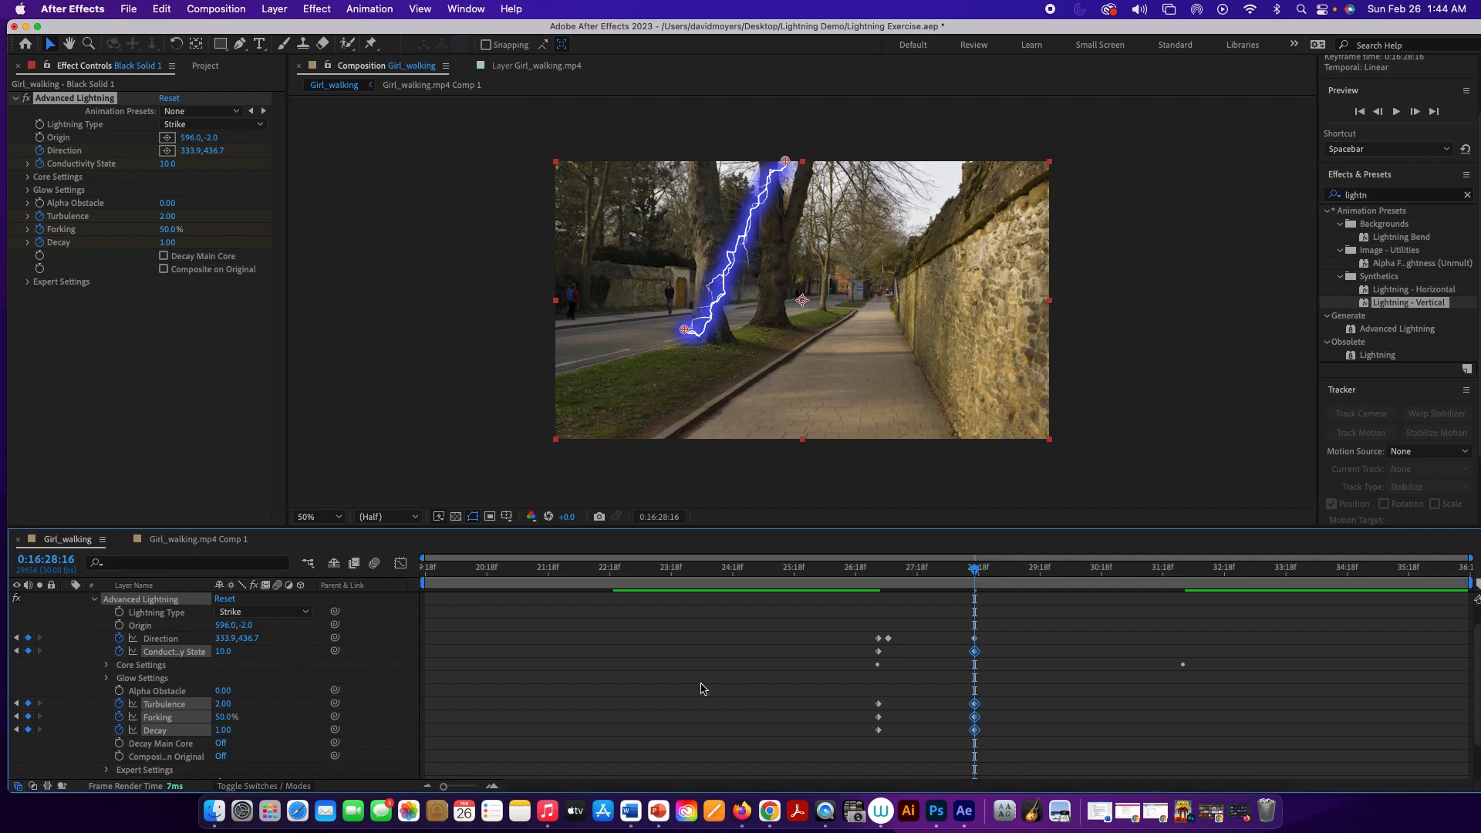
left_click(107, 665)
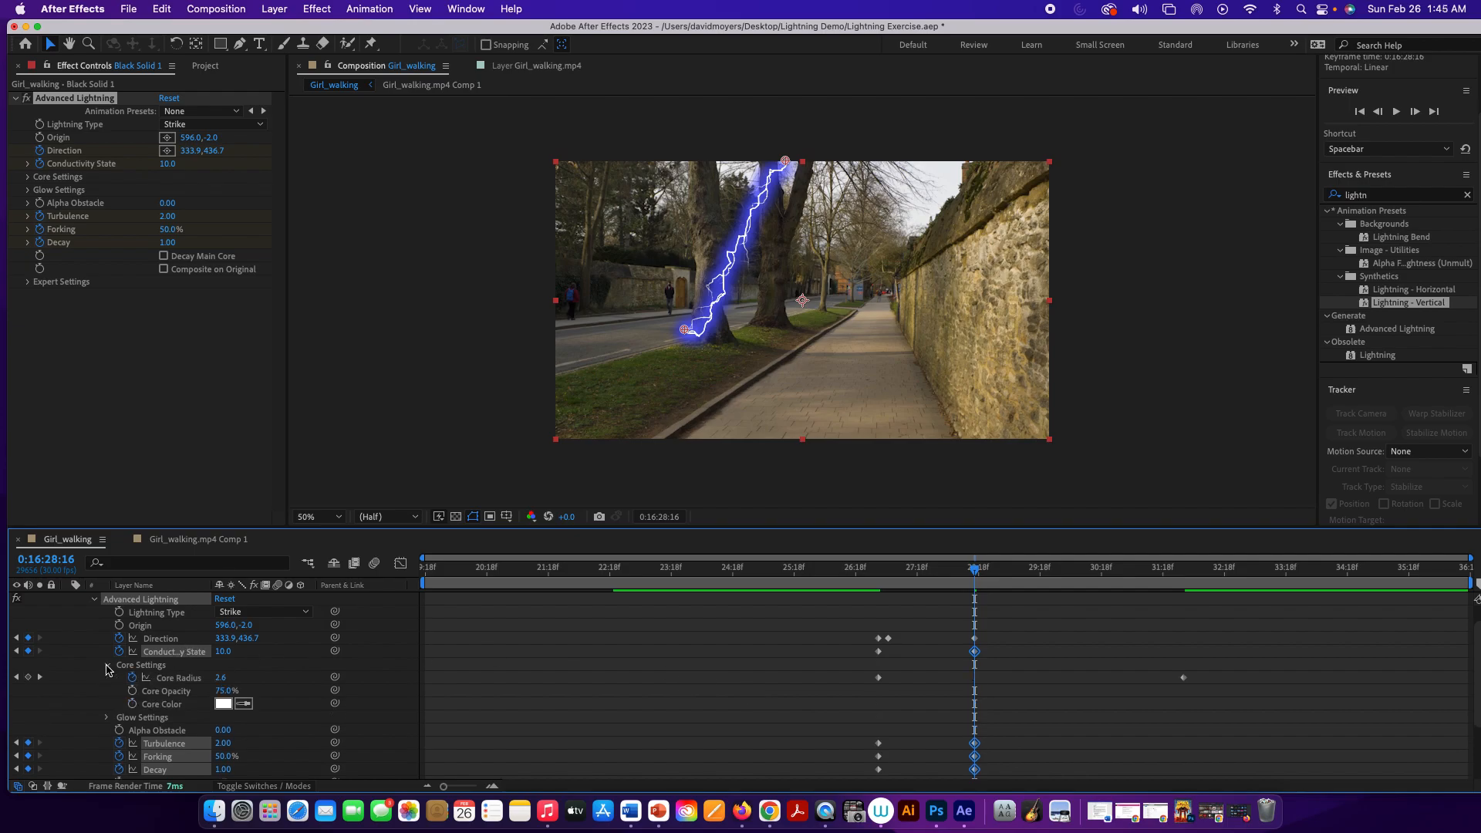
left_click_drag(1180, 680, 974, 673)
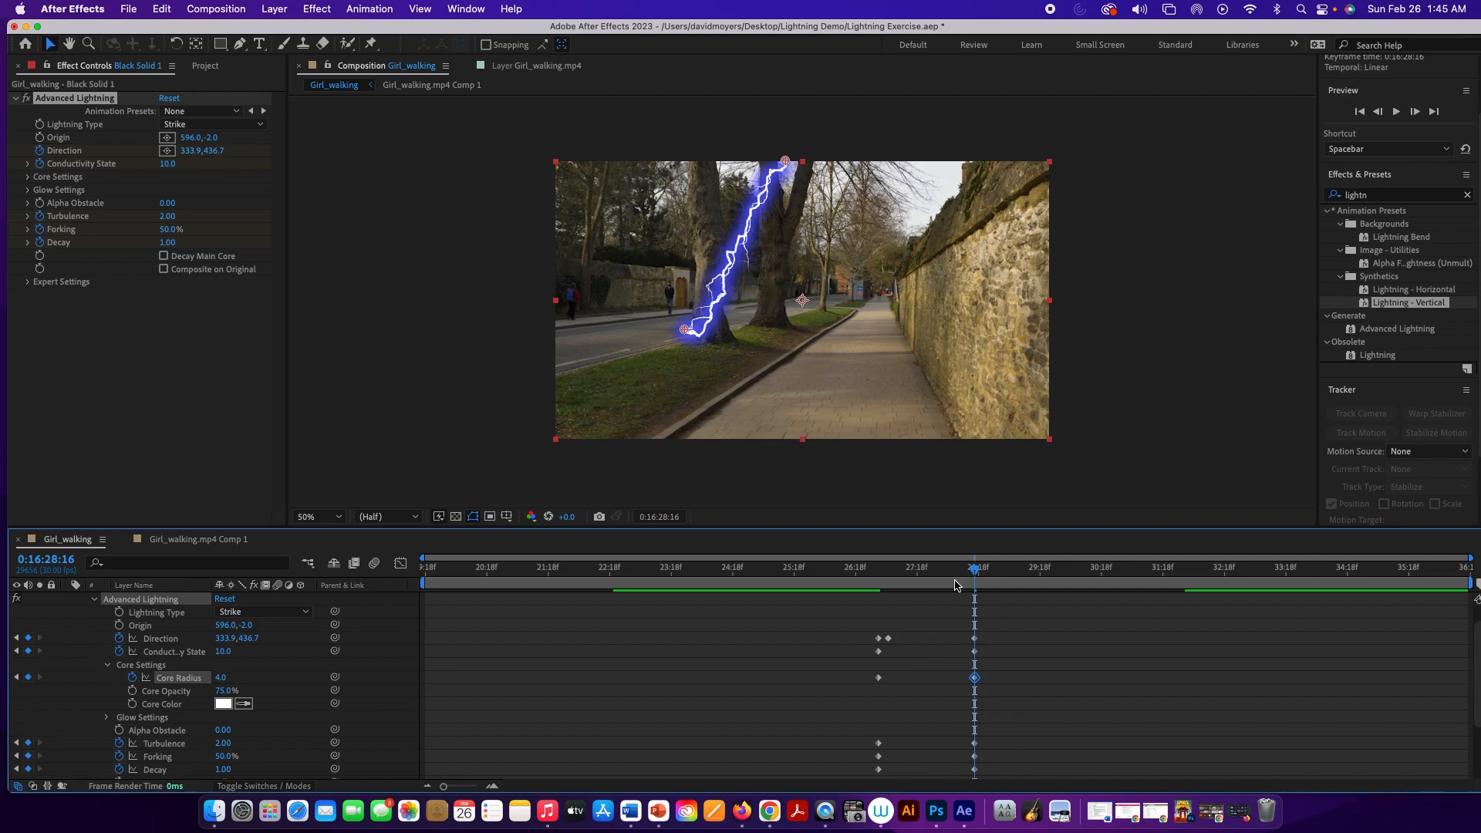
Set the Direction point at 0:16:28:16 to 596, 174, high above the path, and scrub back to 0:16:27:08
left_click(166, 150)
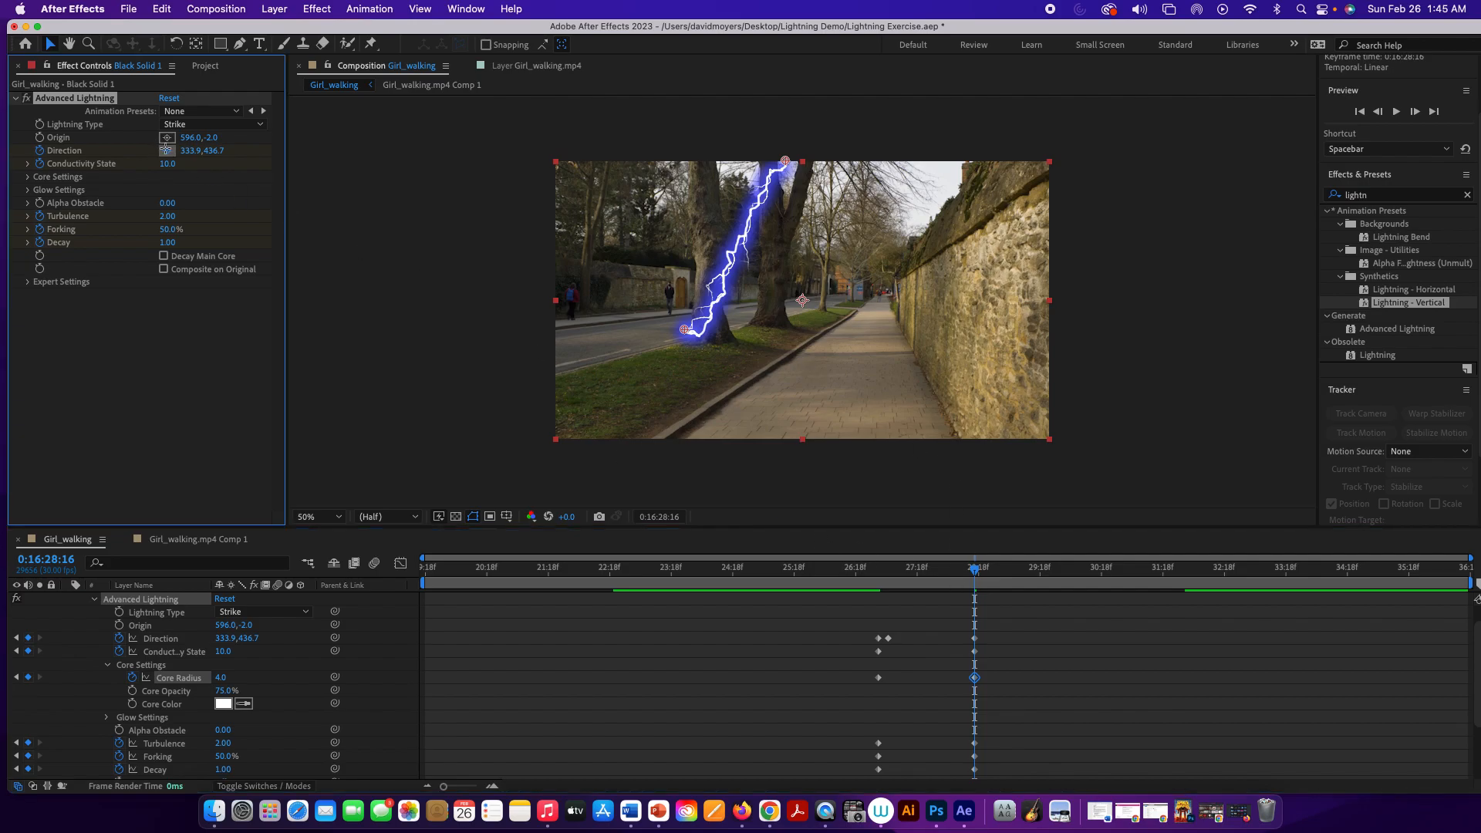
left_click(787, 235)
left_click_drag(788, 235, 785, 229)
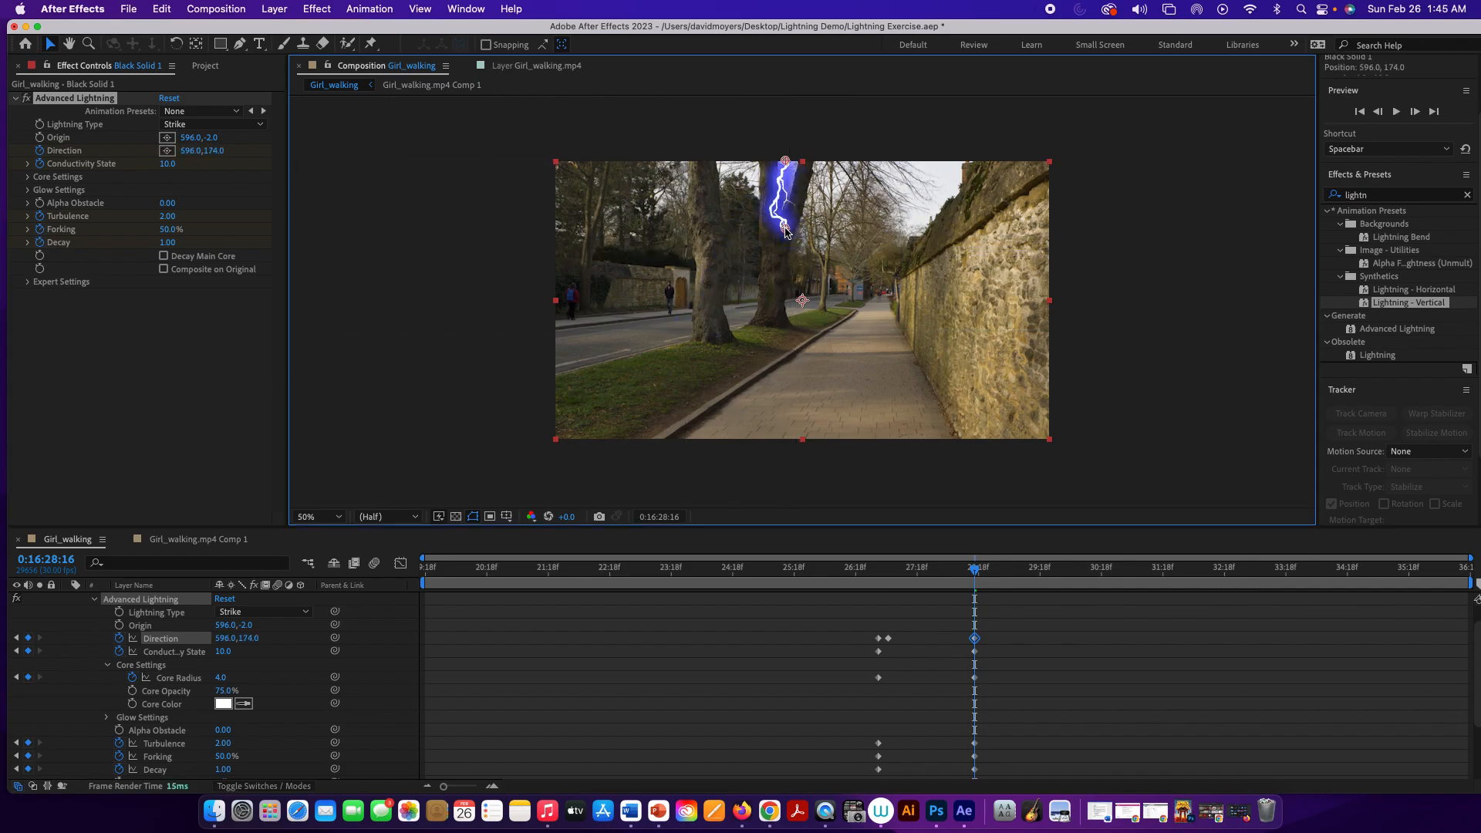
left_click_drag(984, 572, 894, 641)
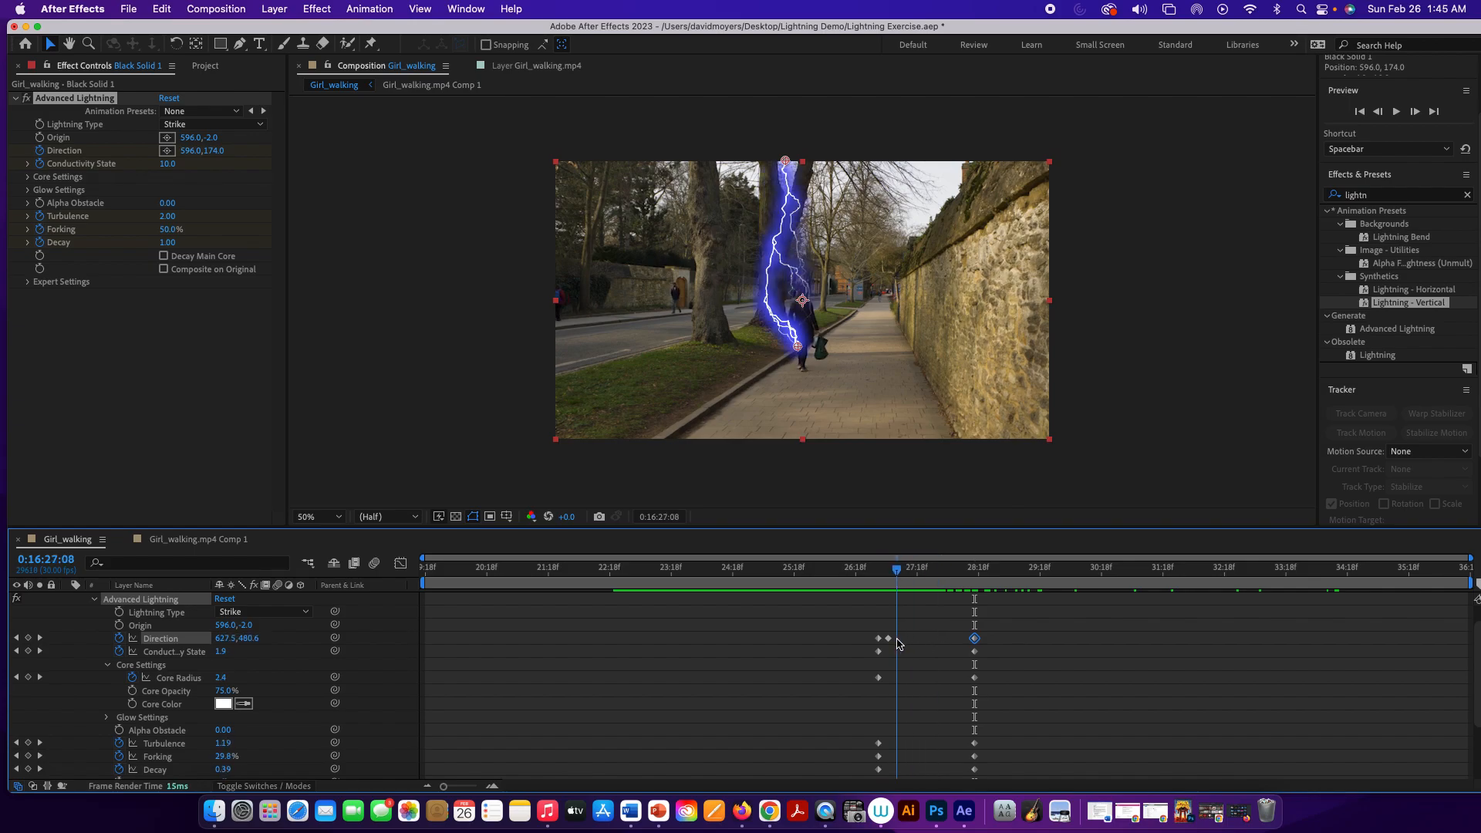
left_click_drag(439, 586, 870, 594)
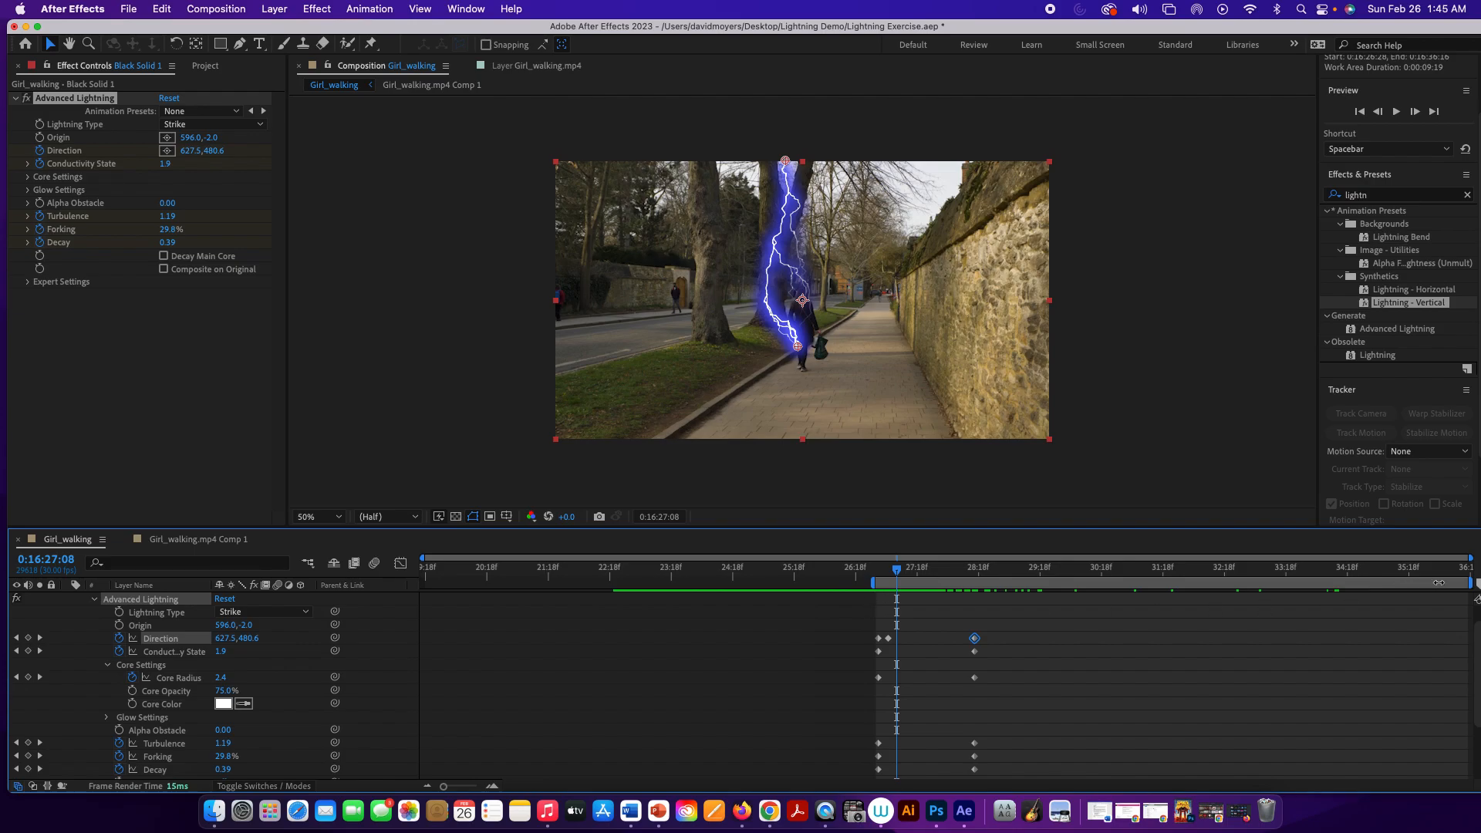
left_click_drag(1473, 584, 987, 590)
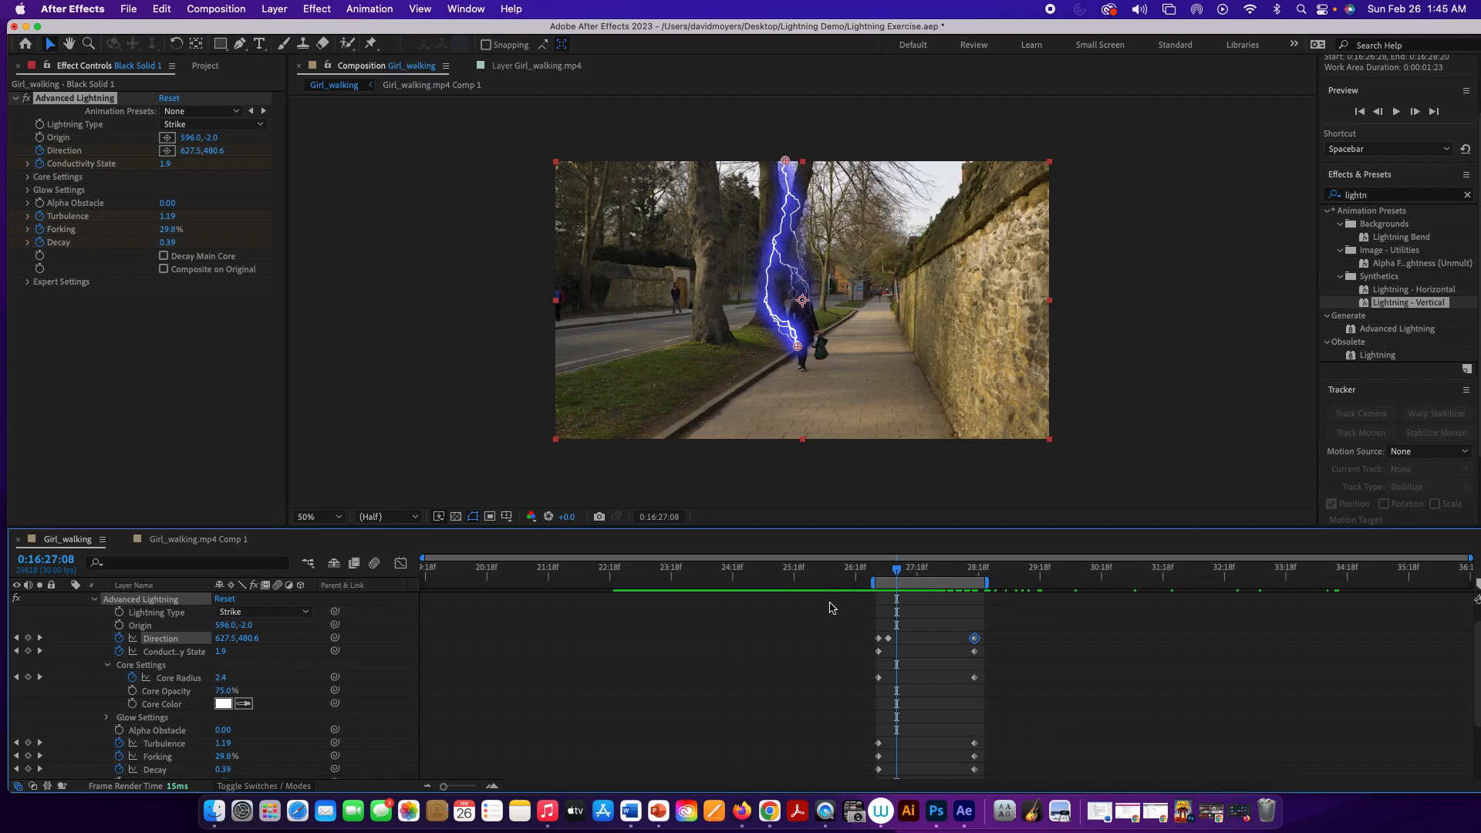
key("super+z")
key("super+z")
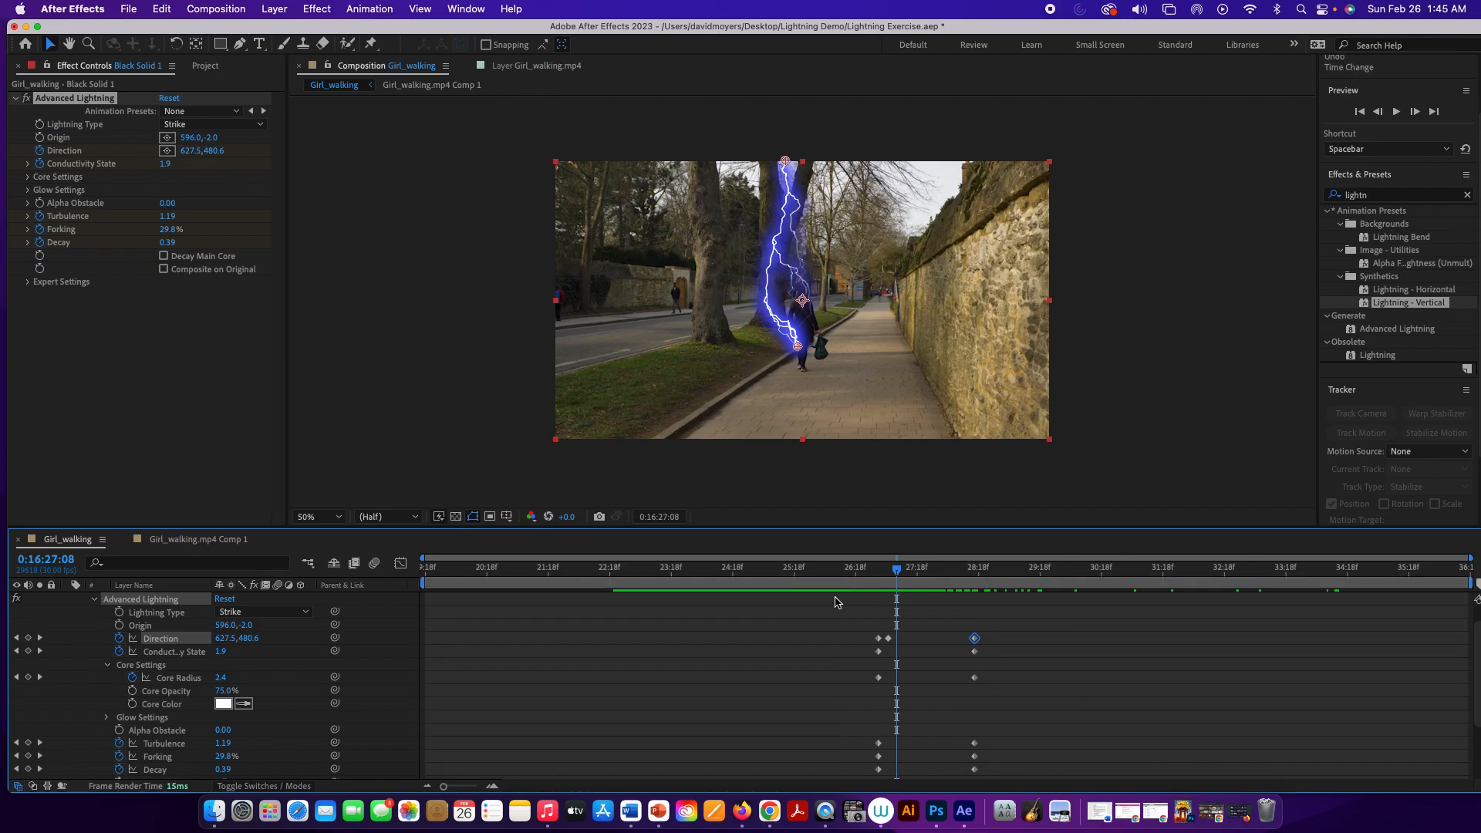
Trim both ends of the Black Solid 1 layer around its lightning keyframes to a 0:00:02:01 duration, and play back the strike from 0:16:24:23
scroll(171, 610, "up", 2)
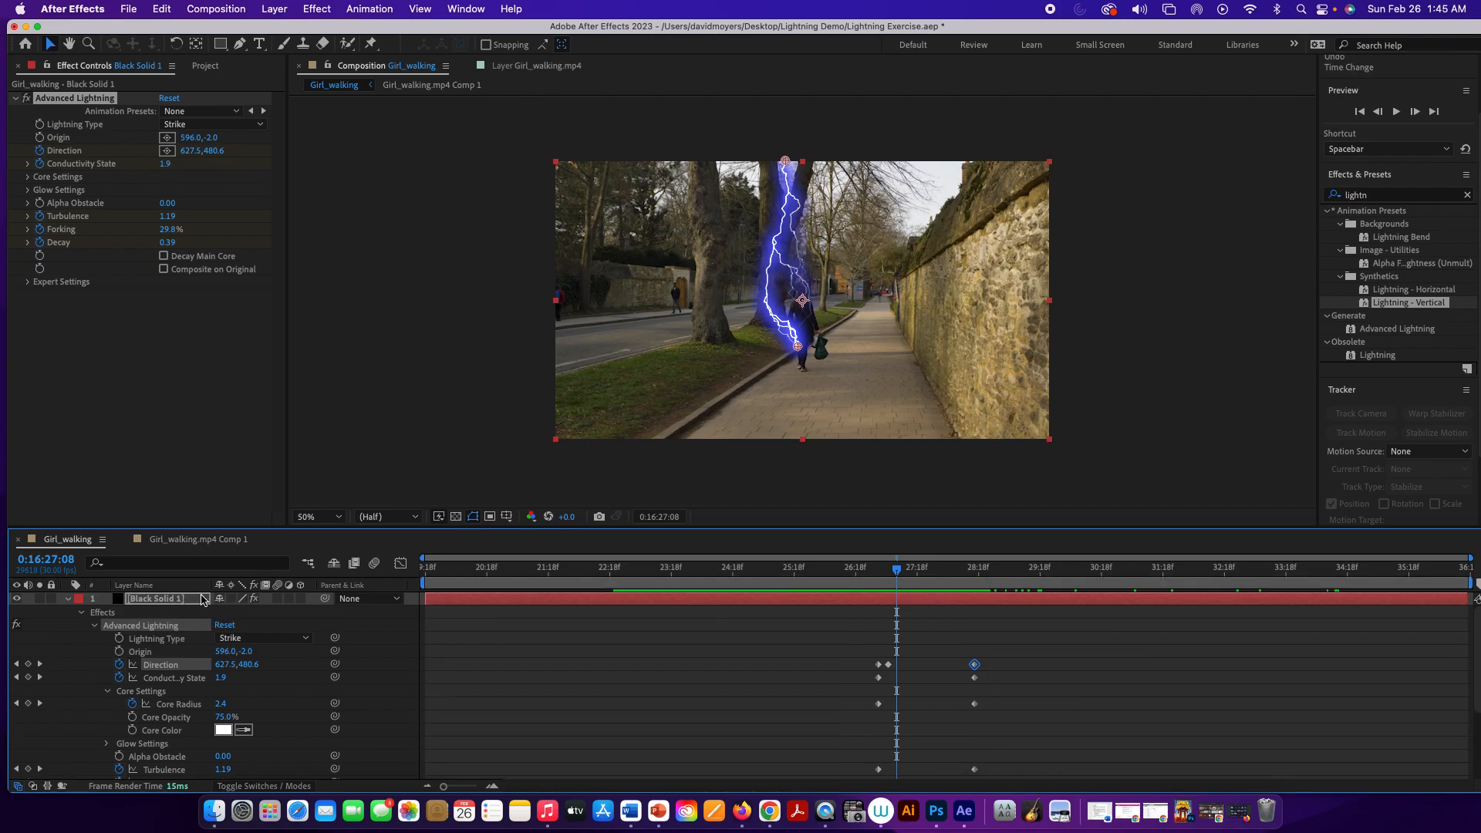
left_click_drag(429, 601, 863, 616)
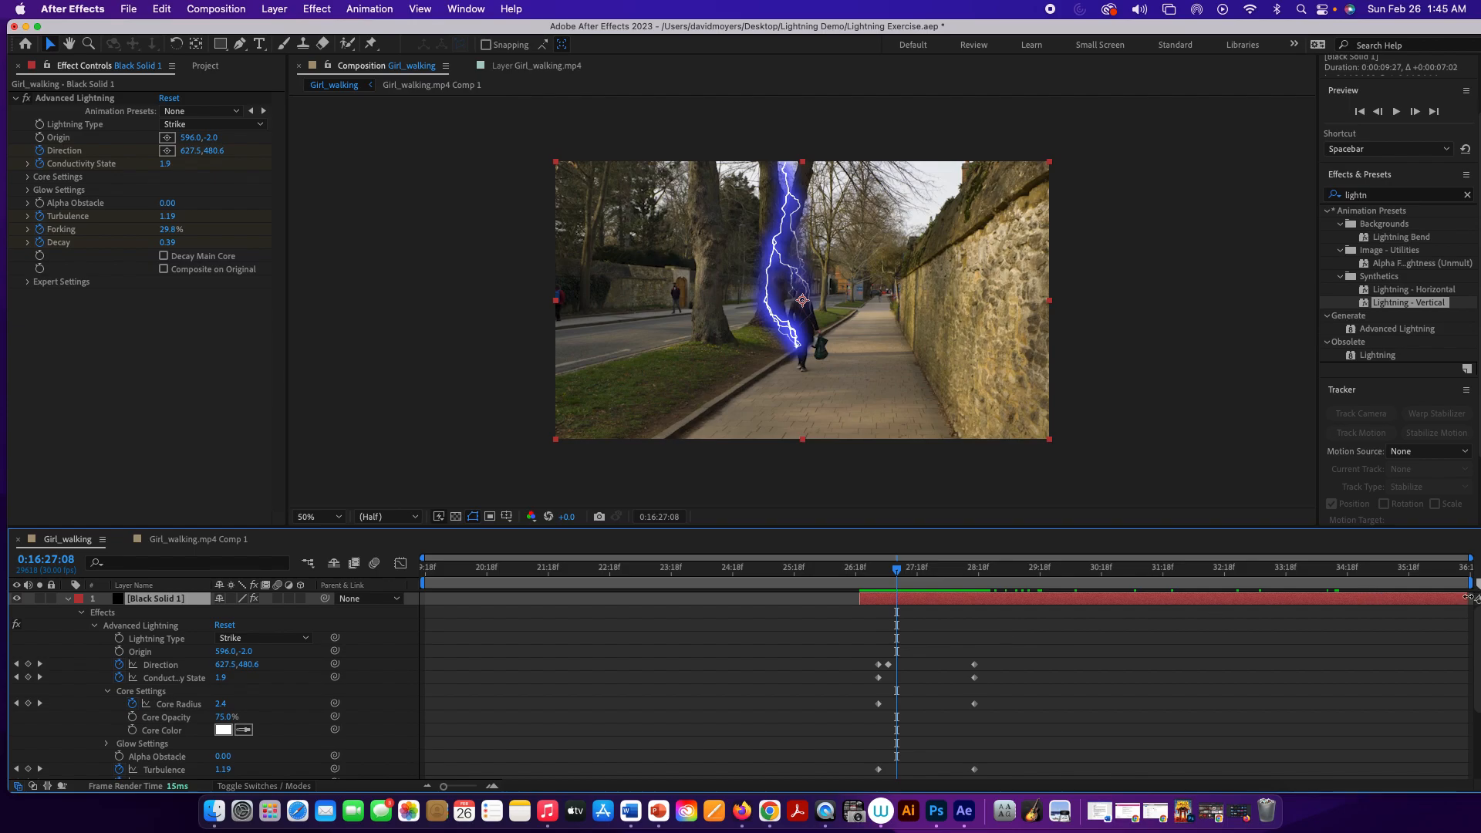
left_click_drag(1466, 596, 983, 611)
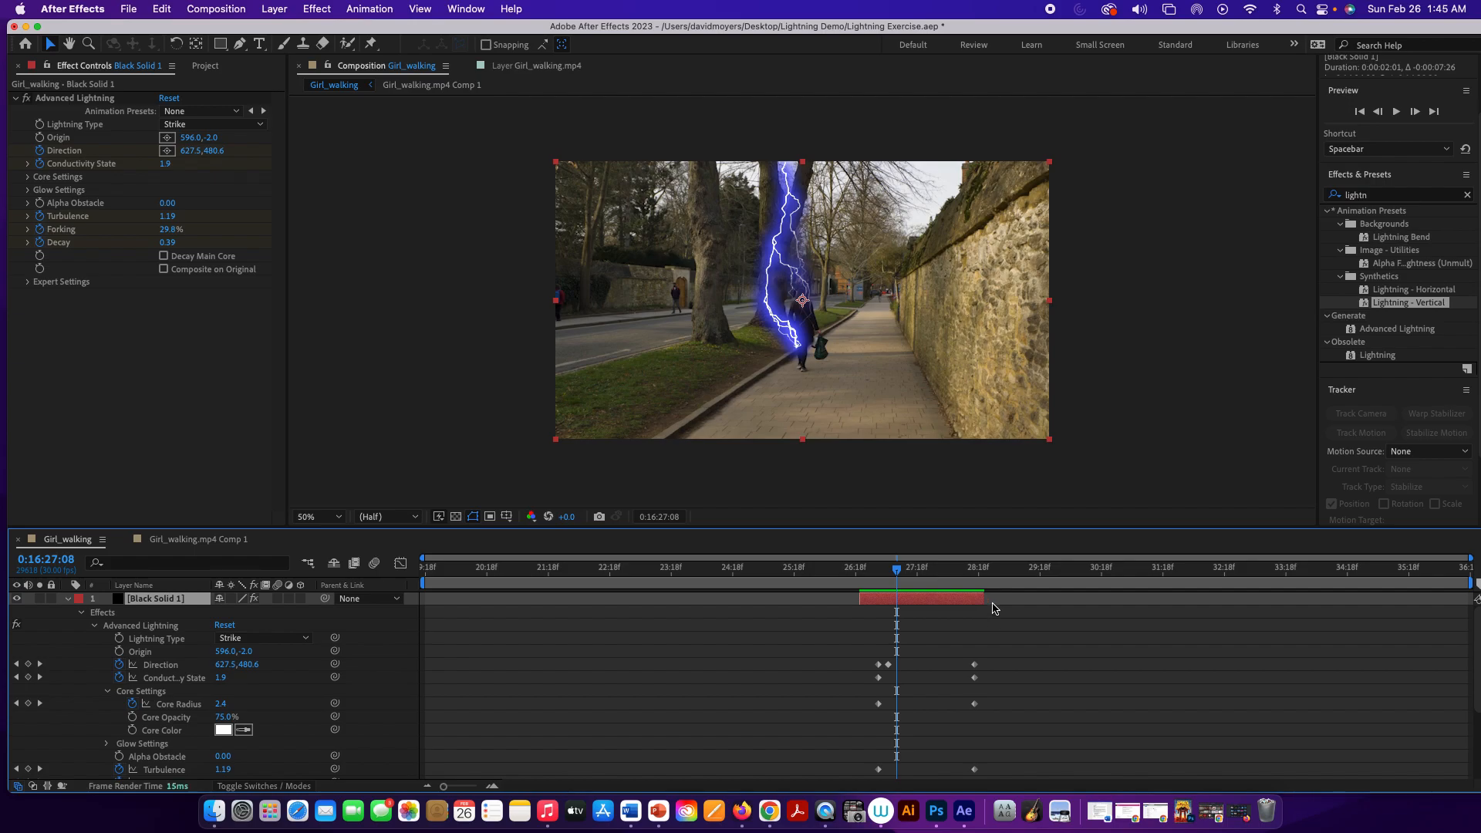
left_click_drag(887, 584, 743, 584)
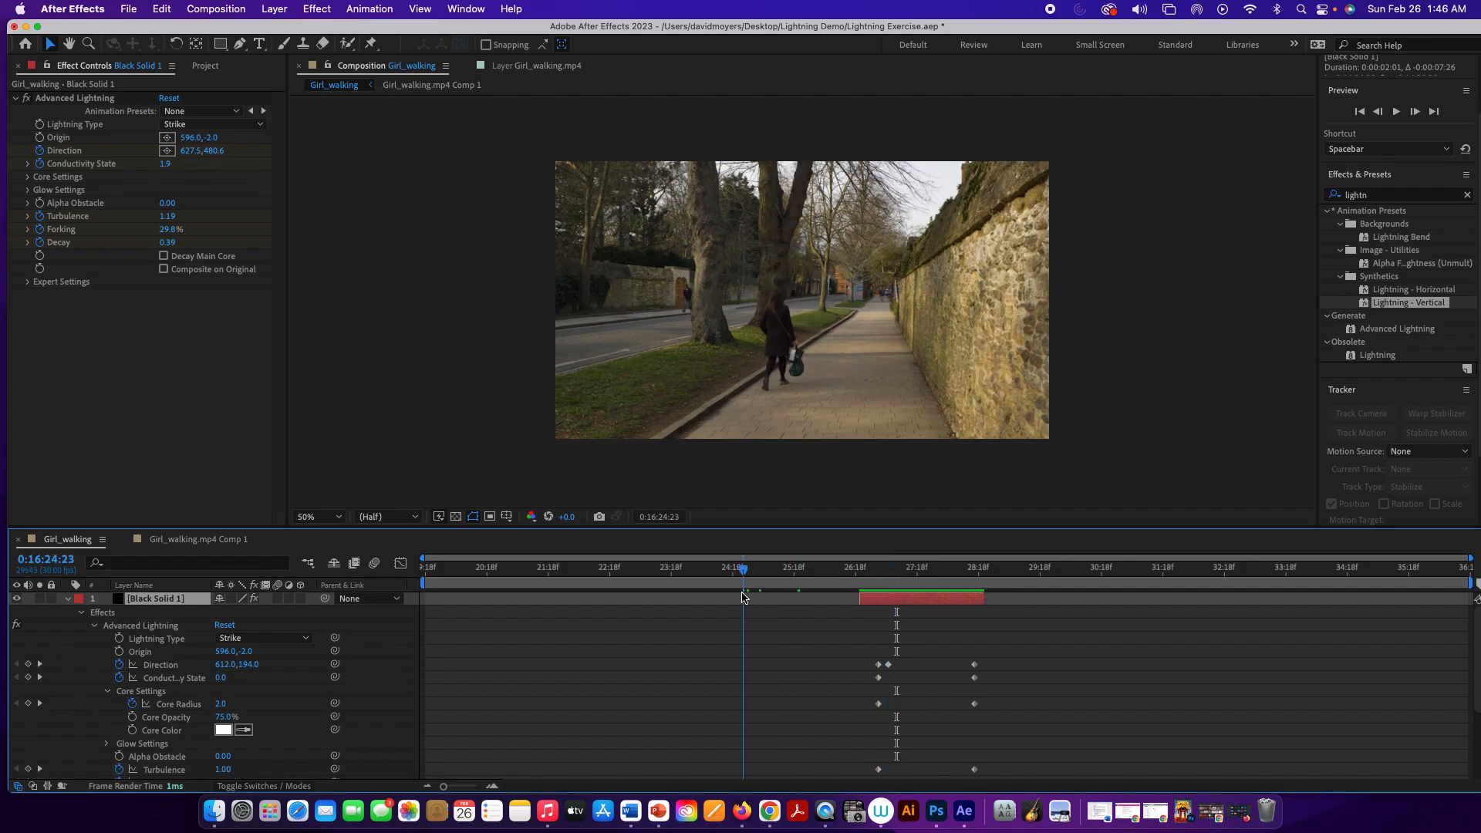
key("space")
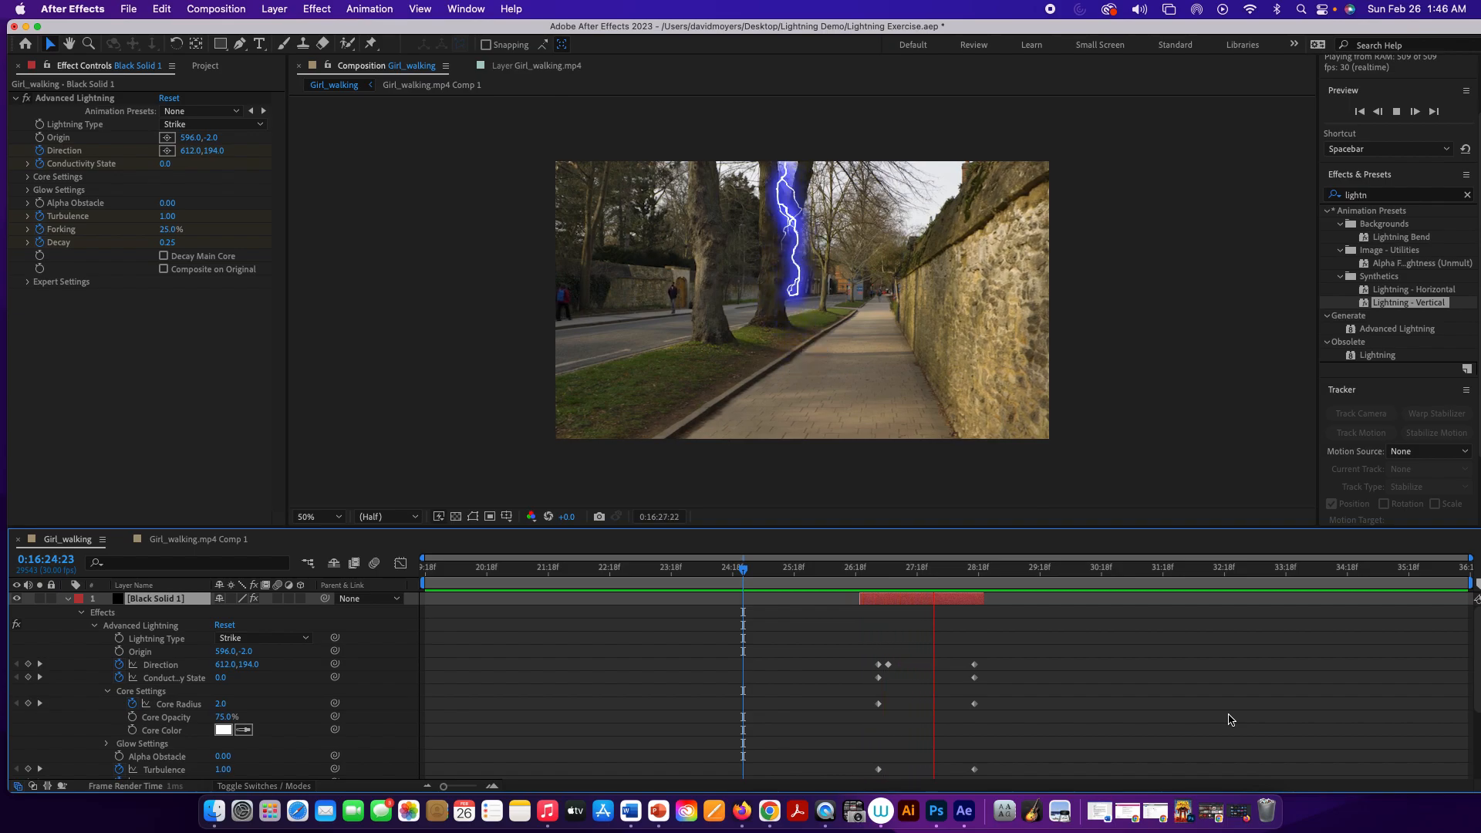
key("space")
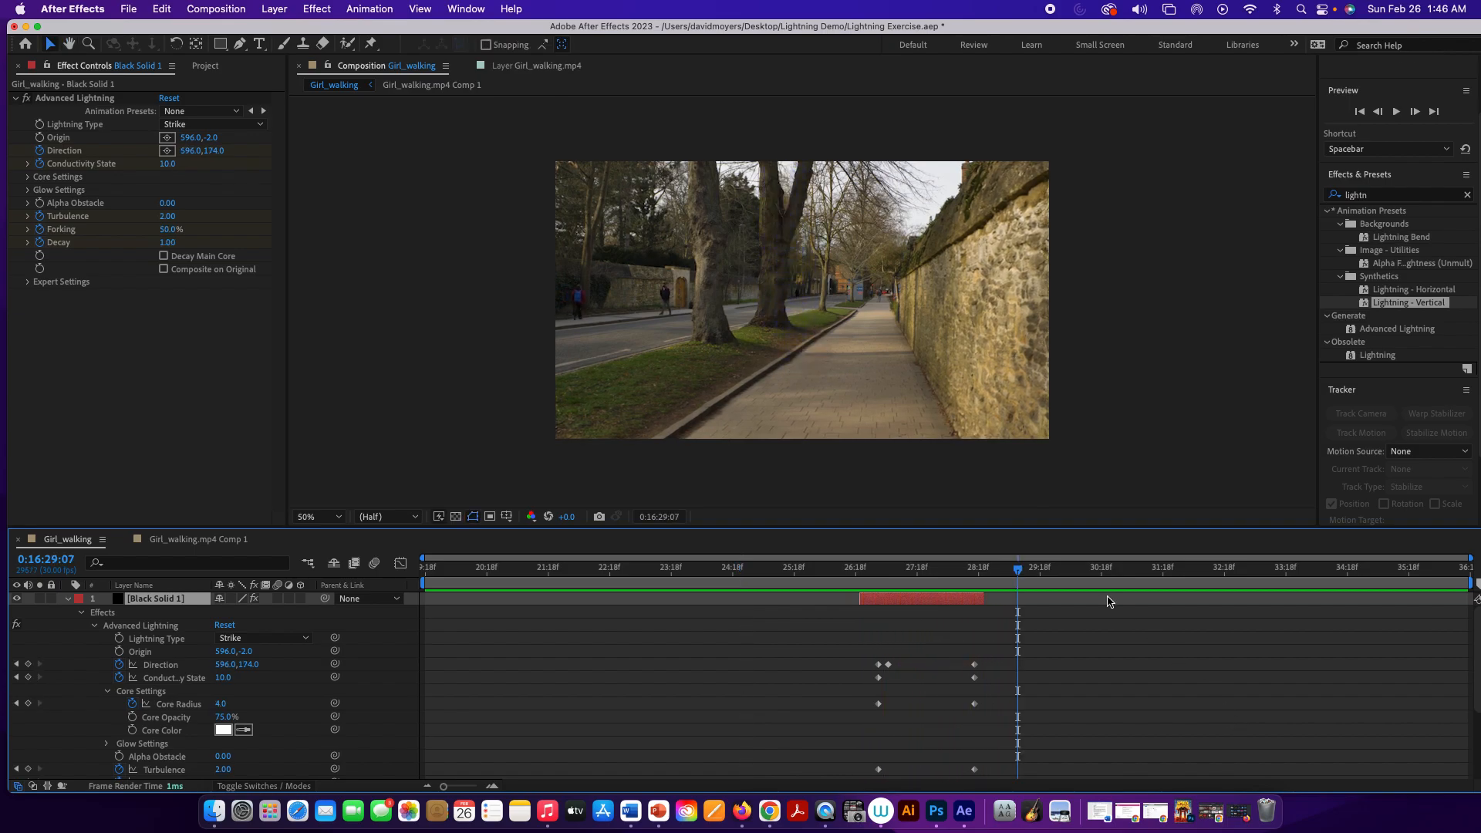
Shorten the Black Solid 1 layer's end to a 0:00:01:19 duration, move all its final lightning keyframes earlier inside it, and preview
left_click_drag(1018, 569, 890, 569)
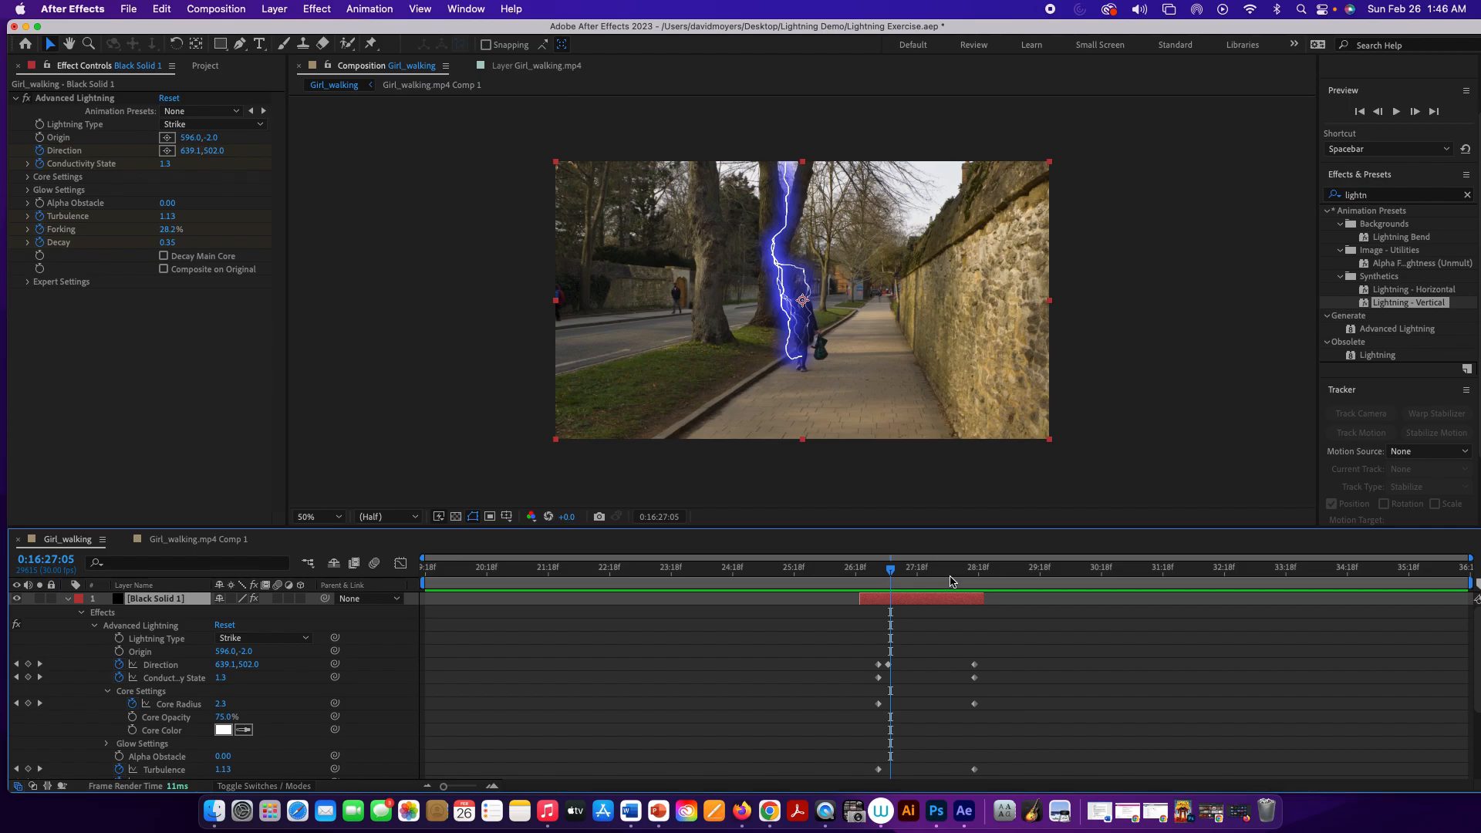
left_click_drag(971, 598, 959, 599)
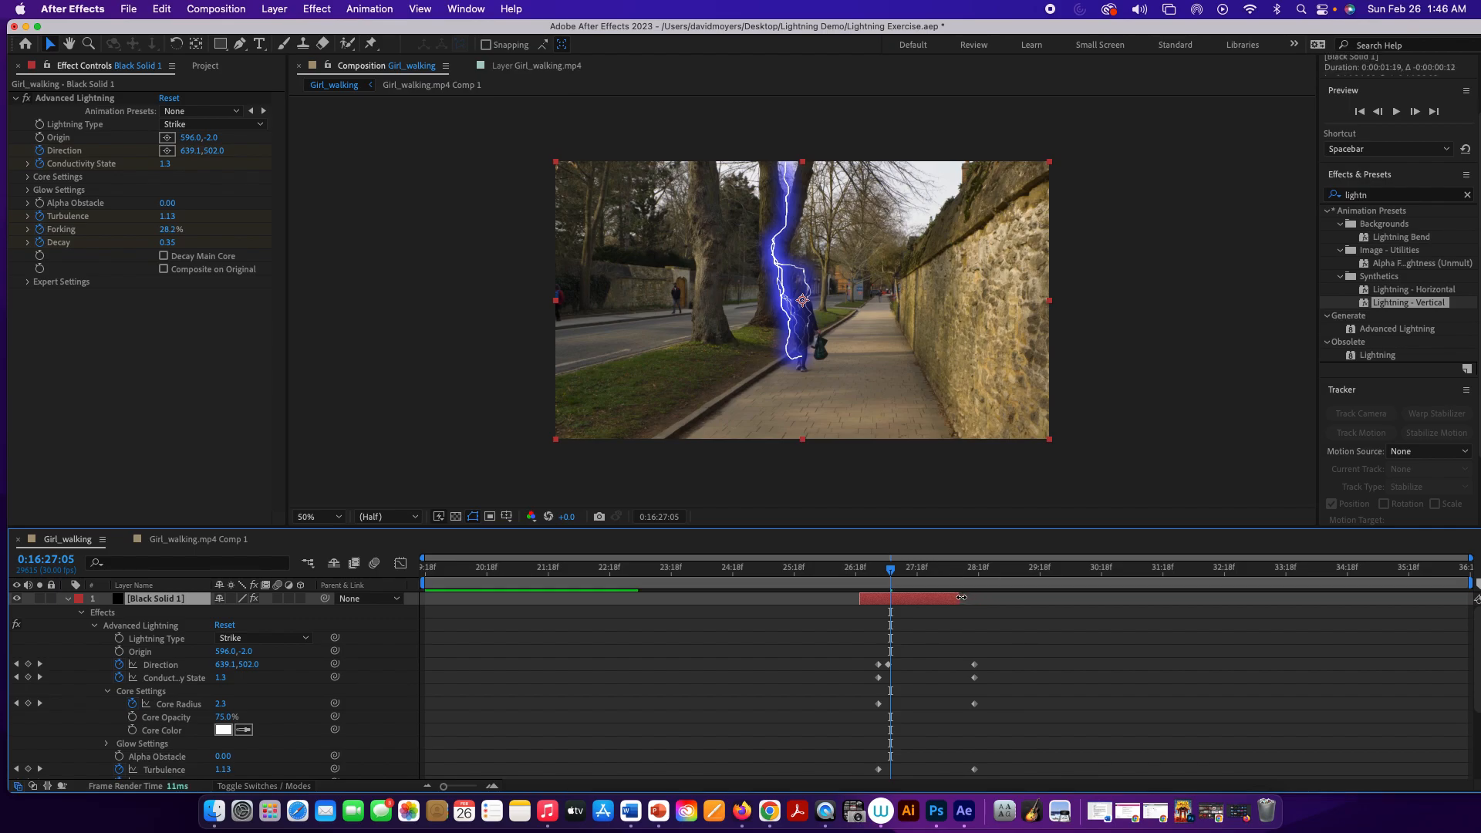
left_click_drag(963, 659, 991, 788)
scroll(1024, 696, "down", 3)
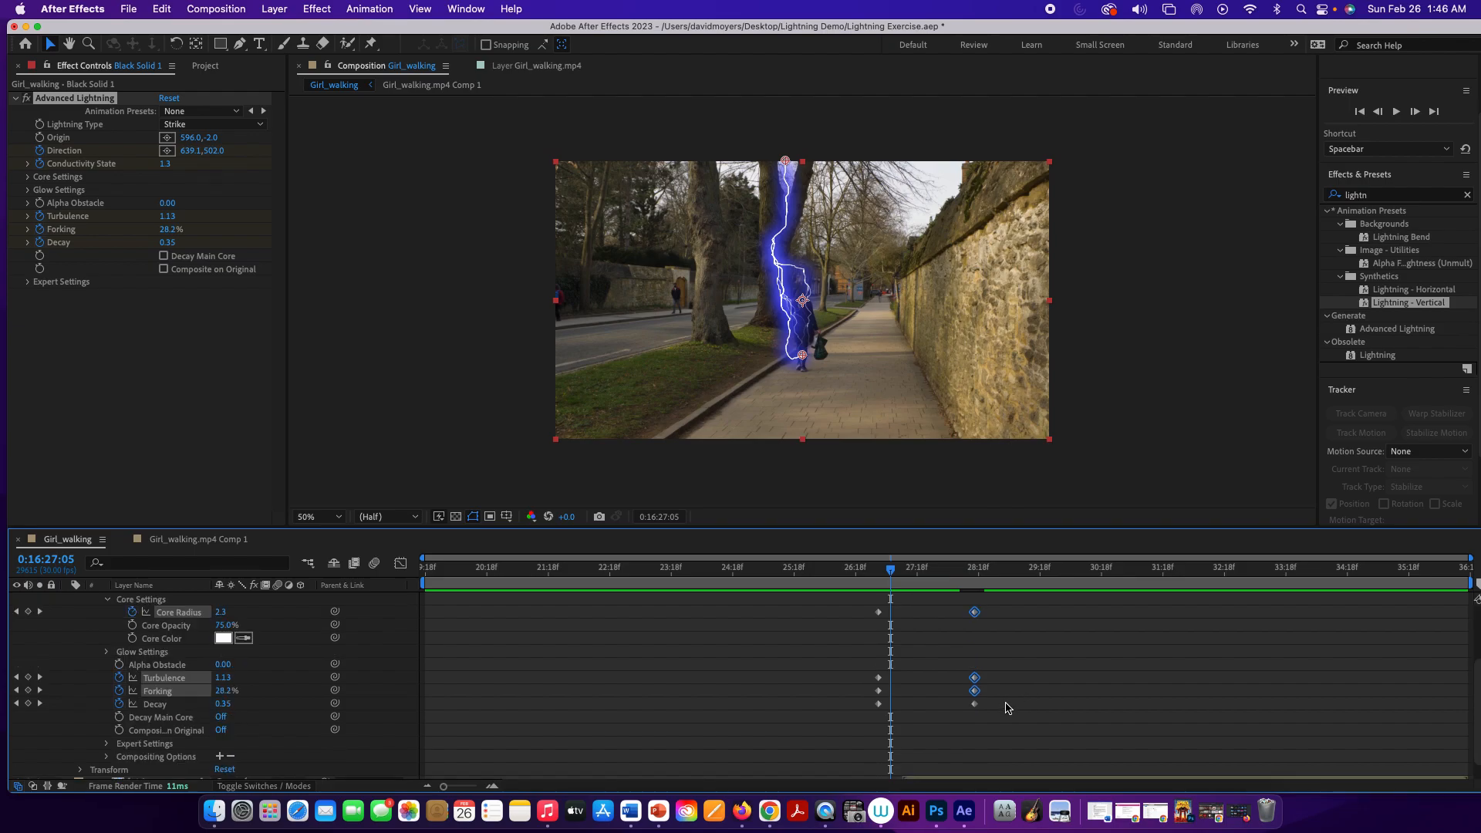
double_click(973, 704)
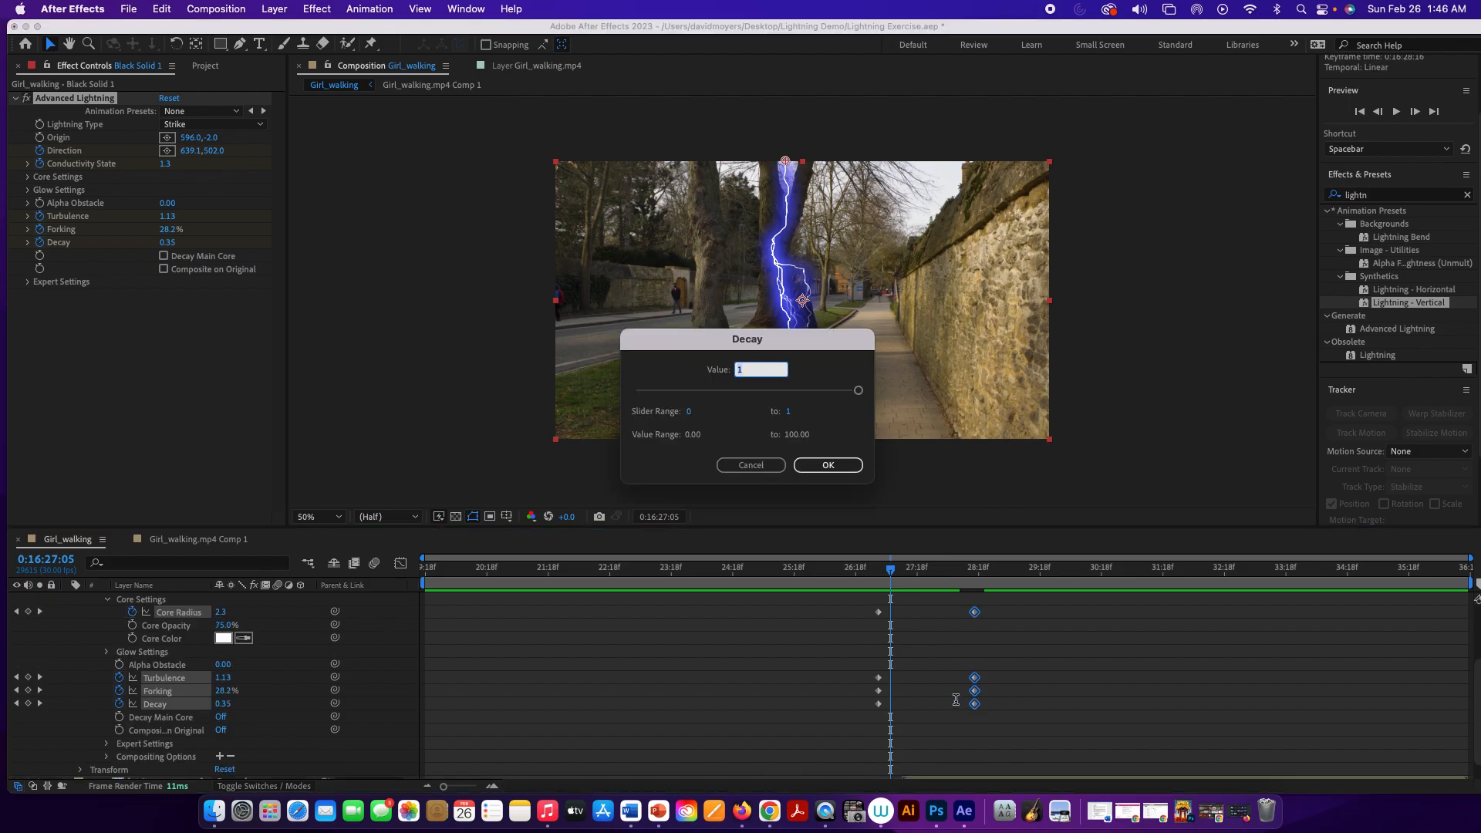
left_click(750, 465)
scroll(1017, 675, "up", 3)
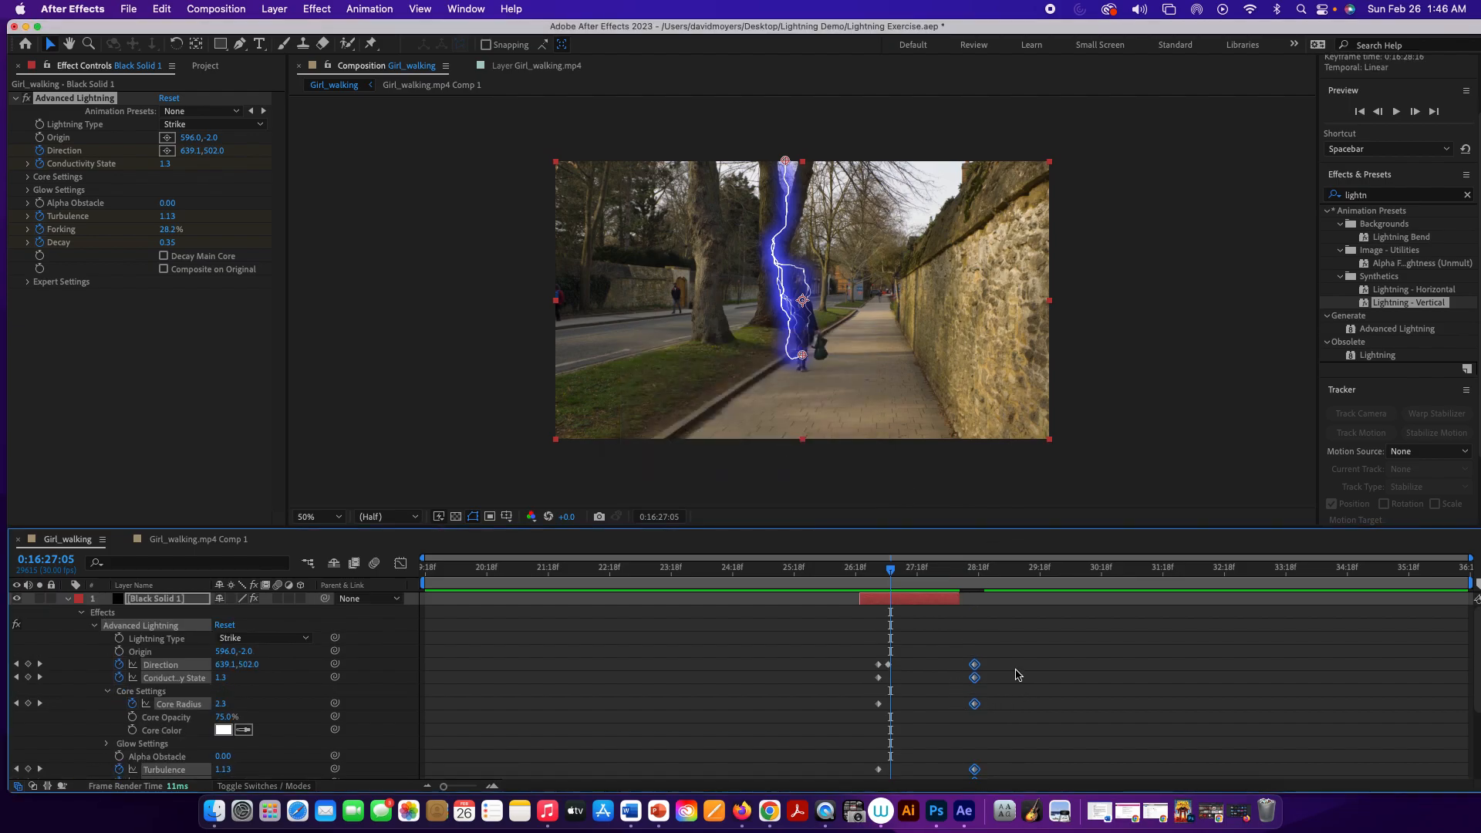
left_click_drag(1022, 528, 1010, 435)
left_click_drag(965, 540, 934, 713)
left_click_drag(892, 482, 864, 483)
key("space")
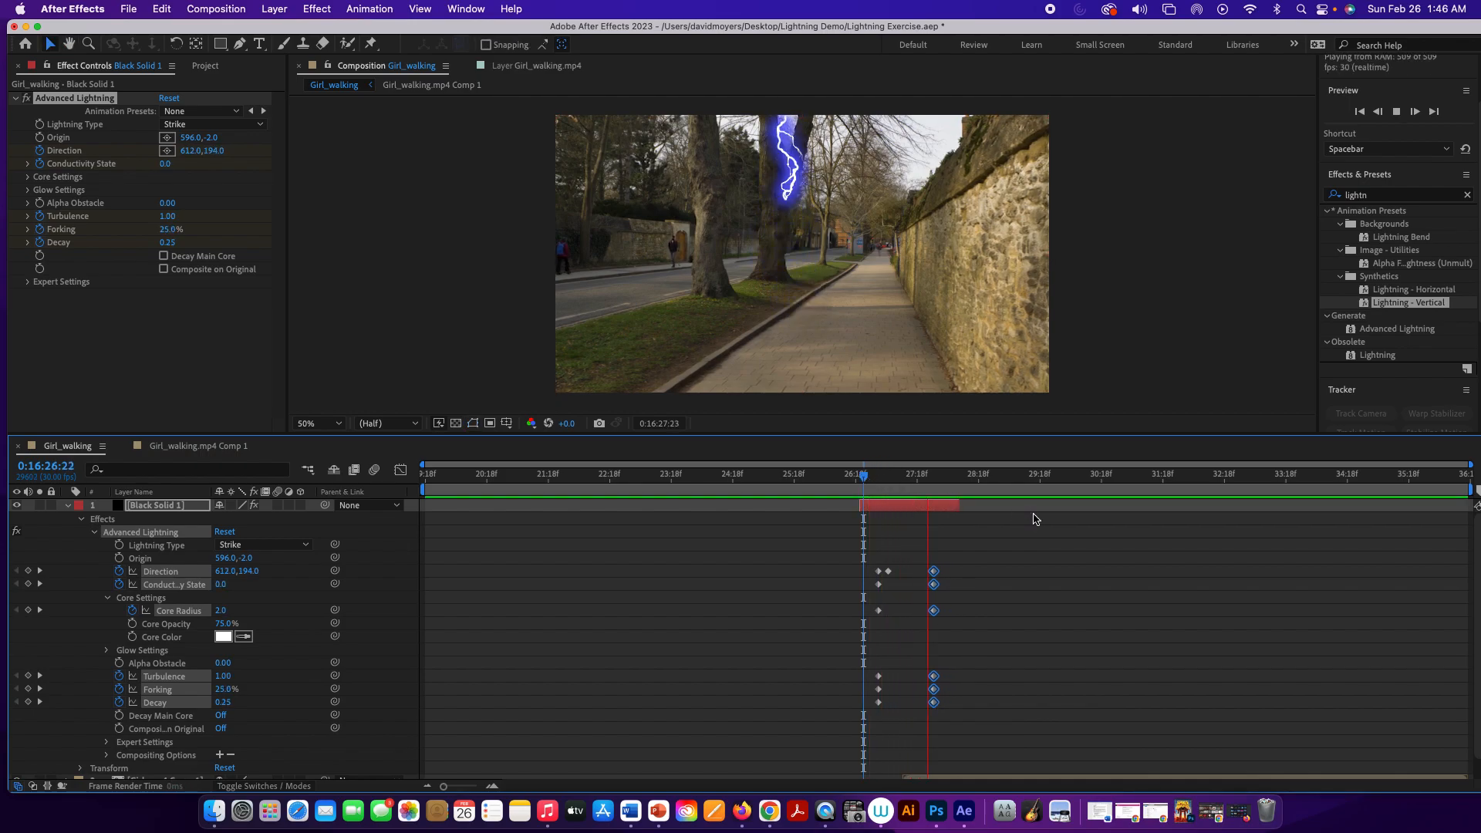
key("space")
Trim the end of the Black Solid 1 layer to a 0:00:01:10 duration and play back the shortened strike
left_click_drag(958, 507, 939, 507)
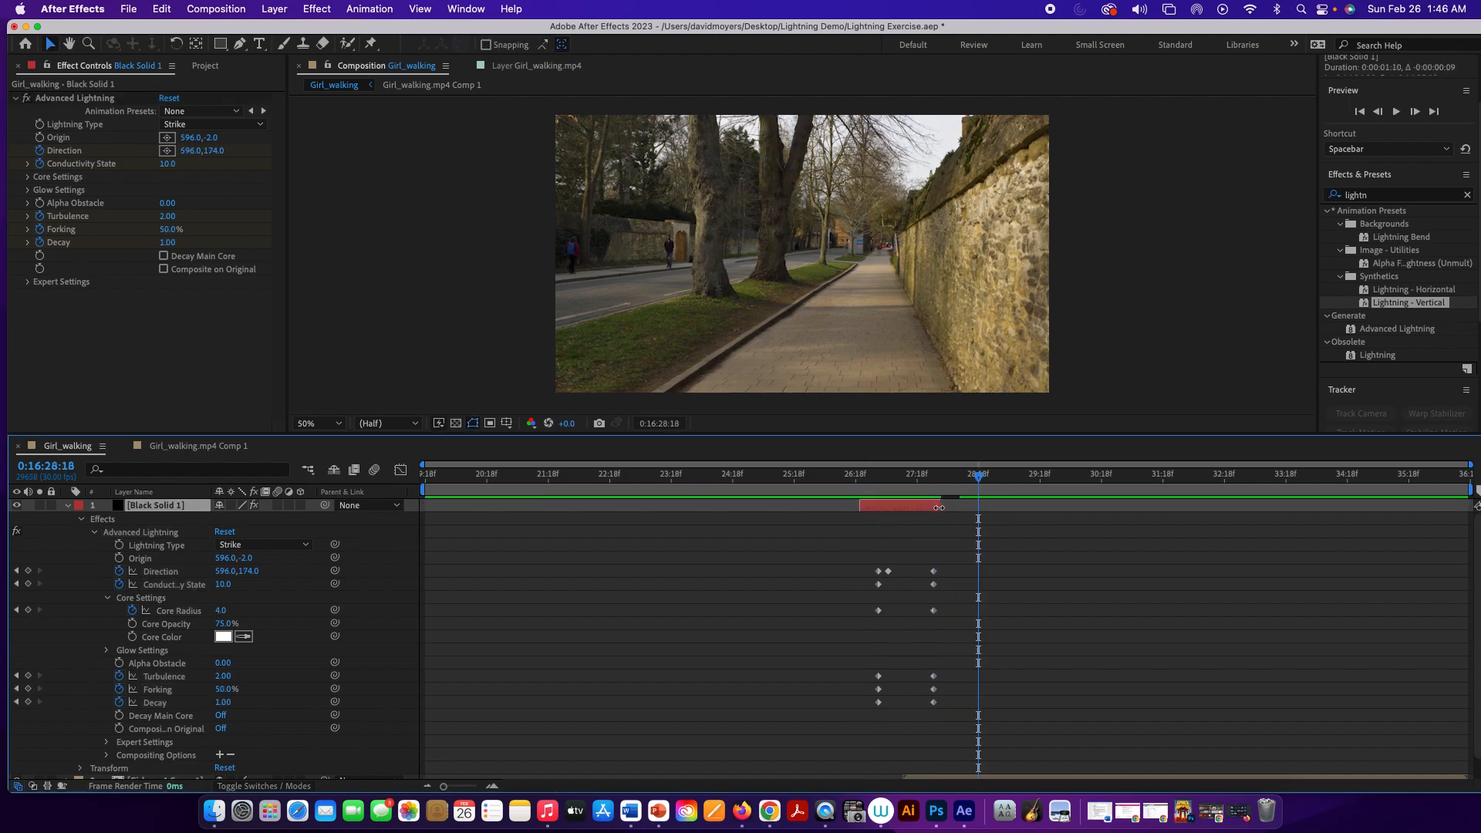
left_click_drag(978, 477, 865, 477)
key("space")
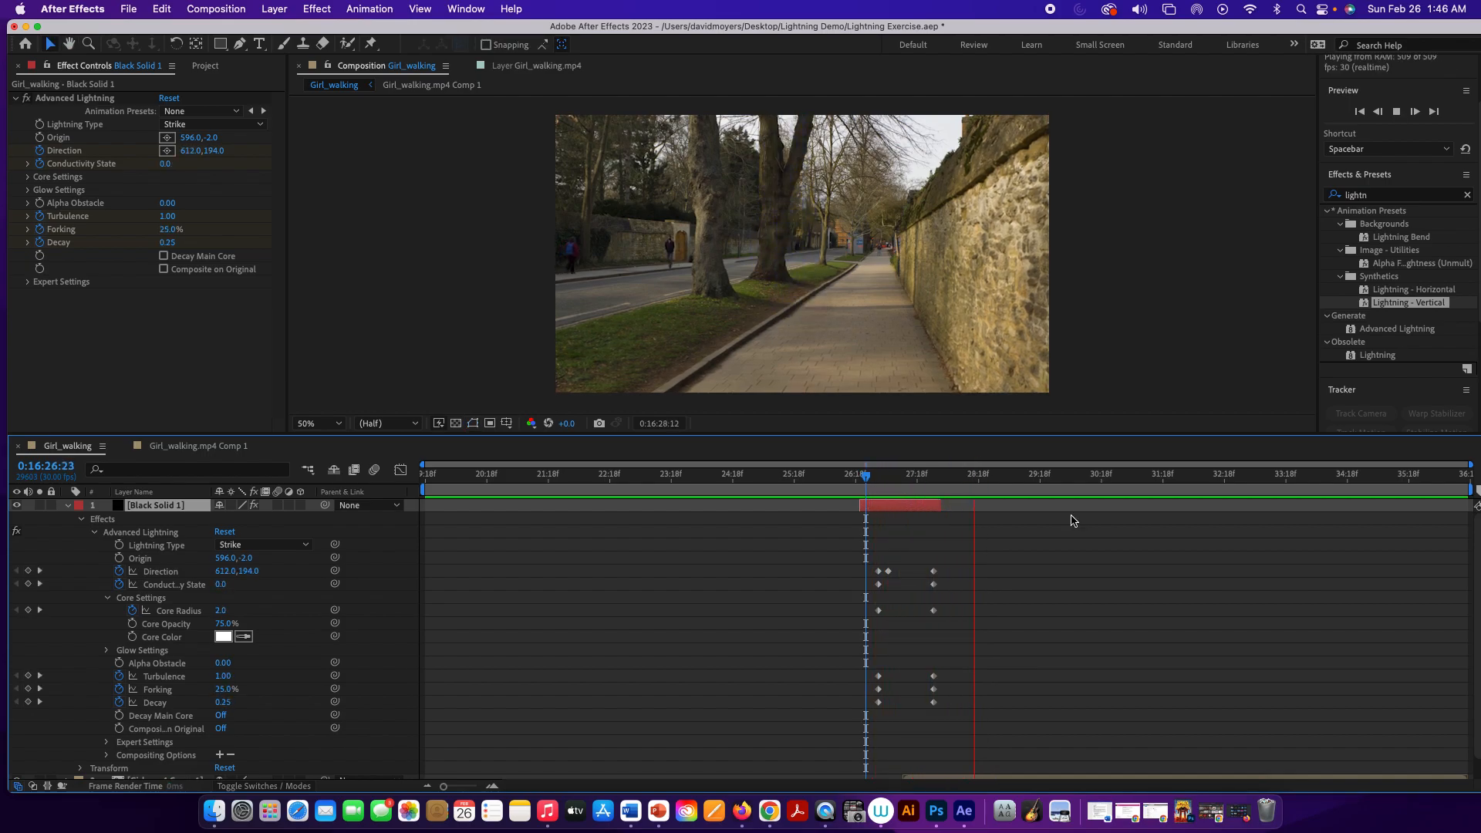
key("space")
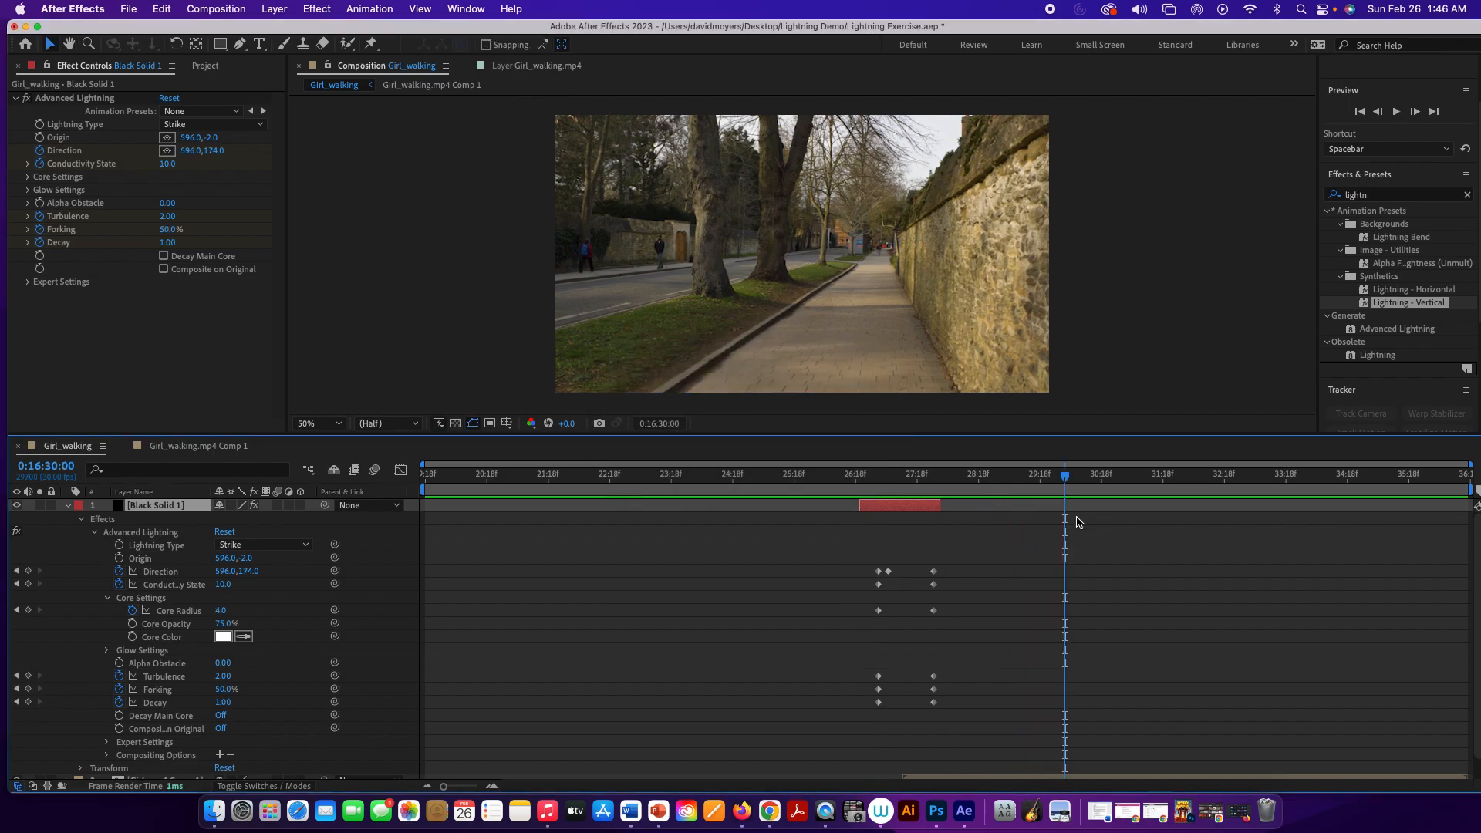
left_click_drag(1066, 477, 741, 477)
key("space")
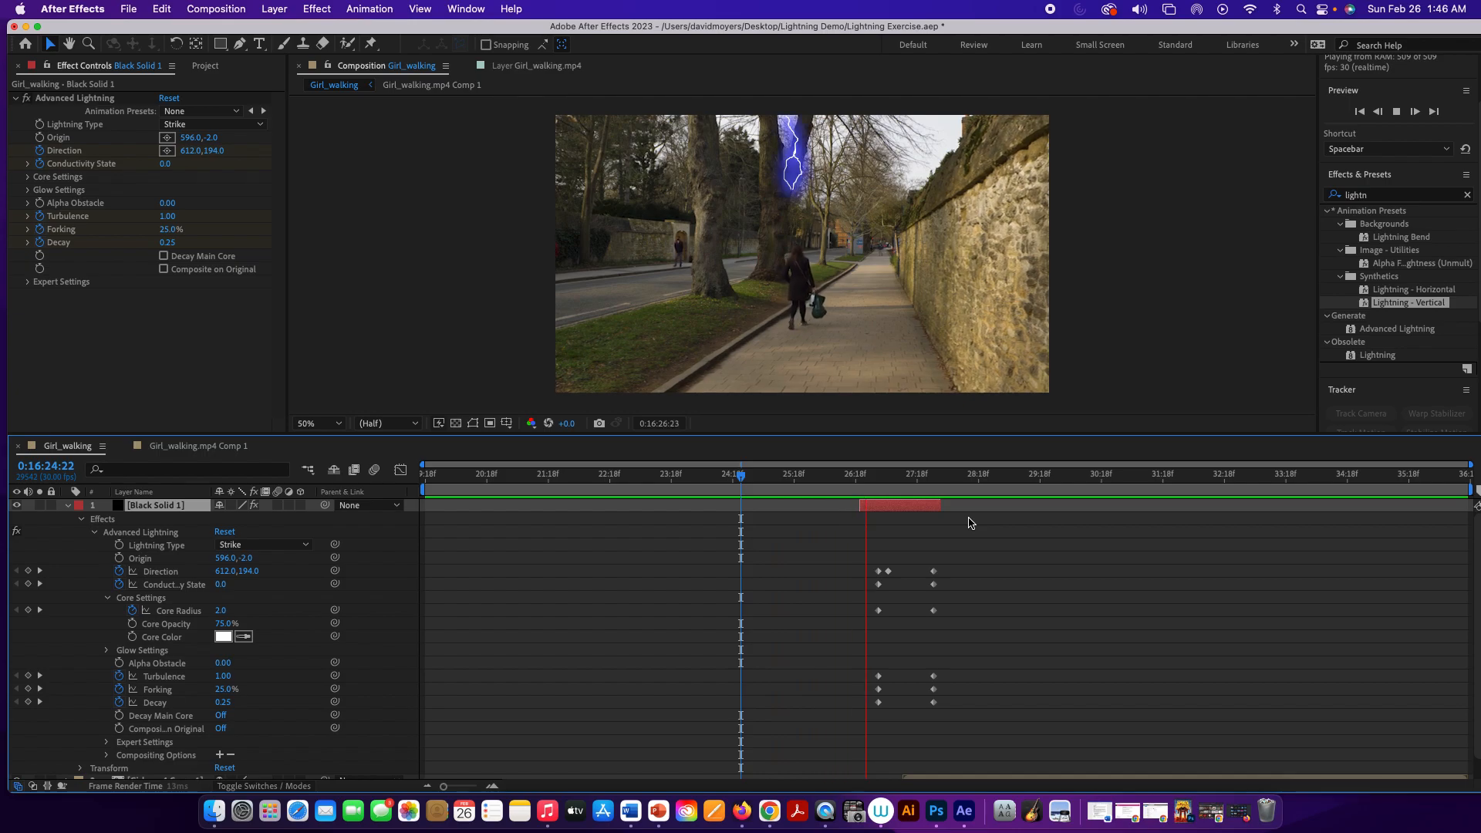
key("space")
Keyframe the lightning's Conductivity State at 5.6 at 0:16:27:04 and scrub around that frame to check the bolt
left_click_drag(988, 482, 890, 535)
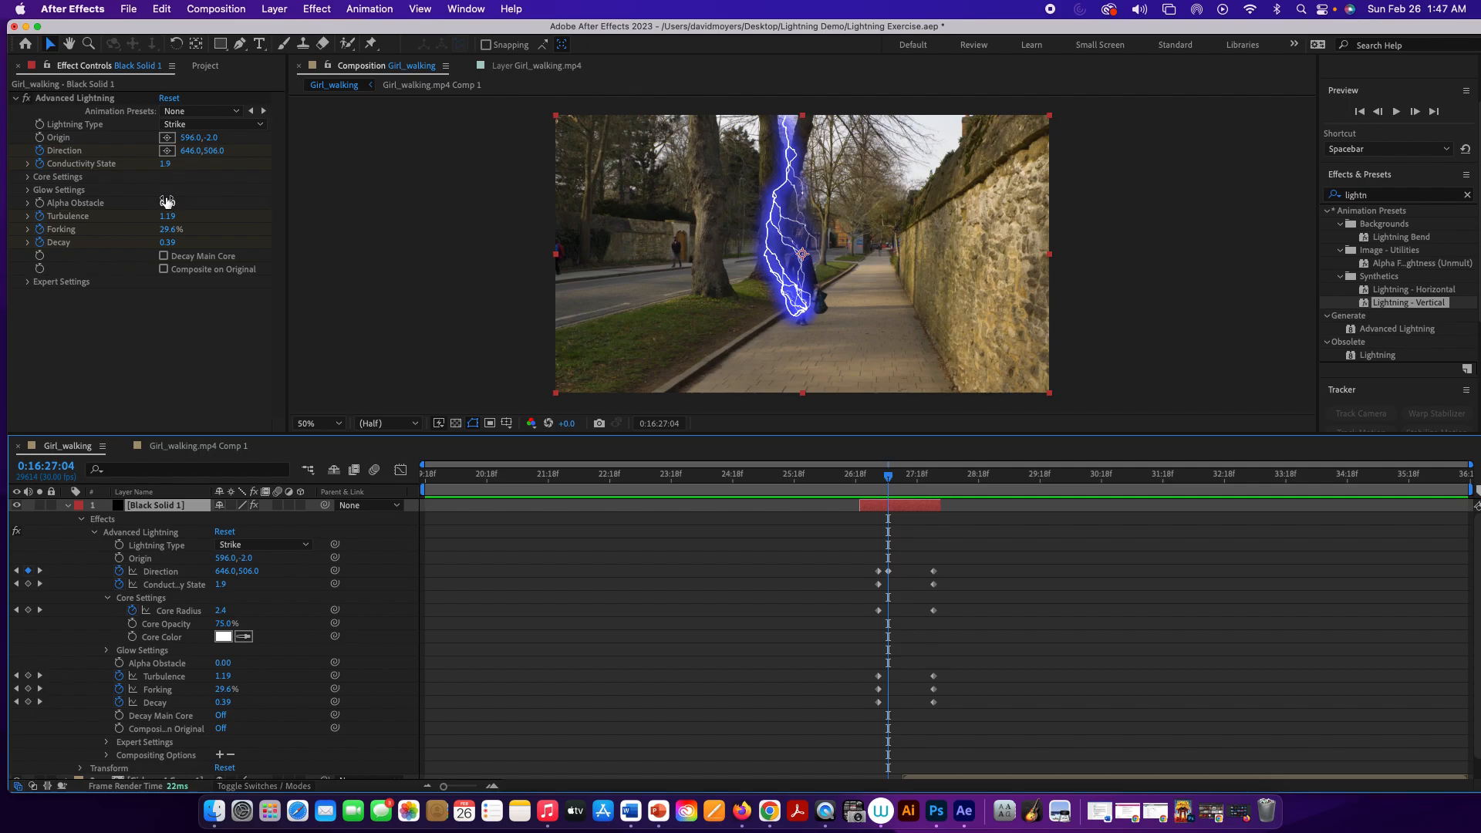
left_click(27, 165)
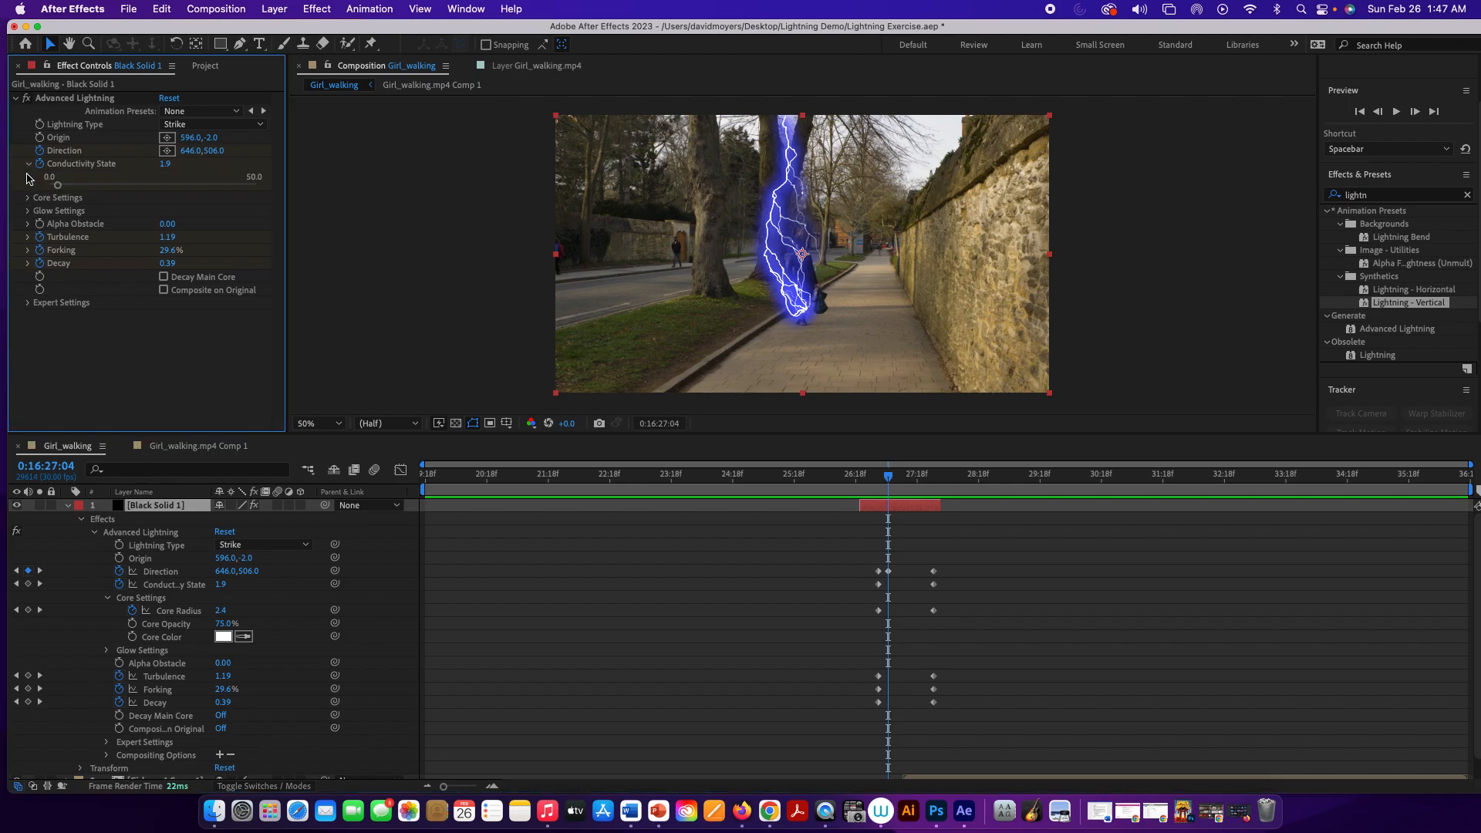
left_click_drag(57, 185, 75, 191)
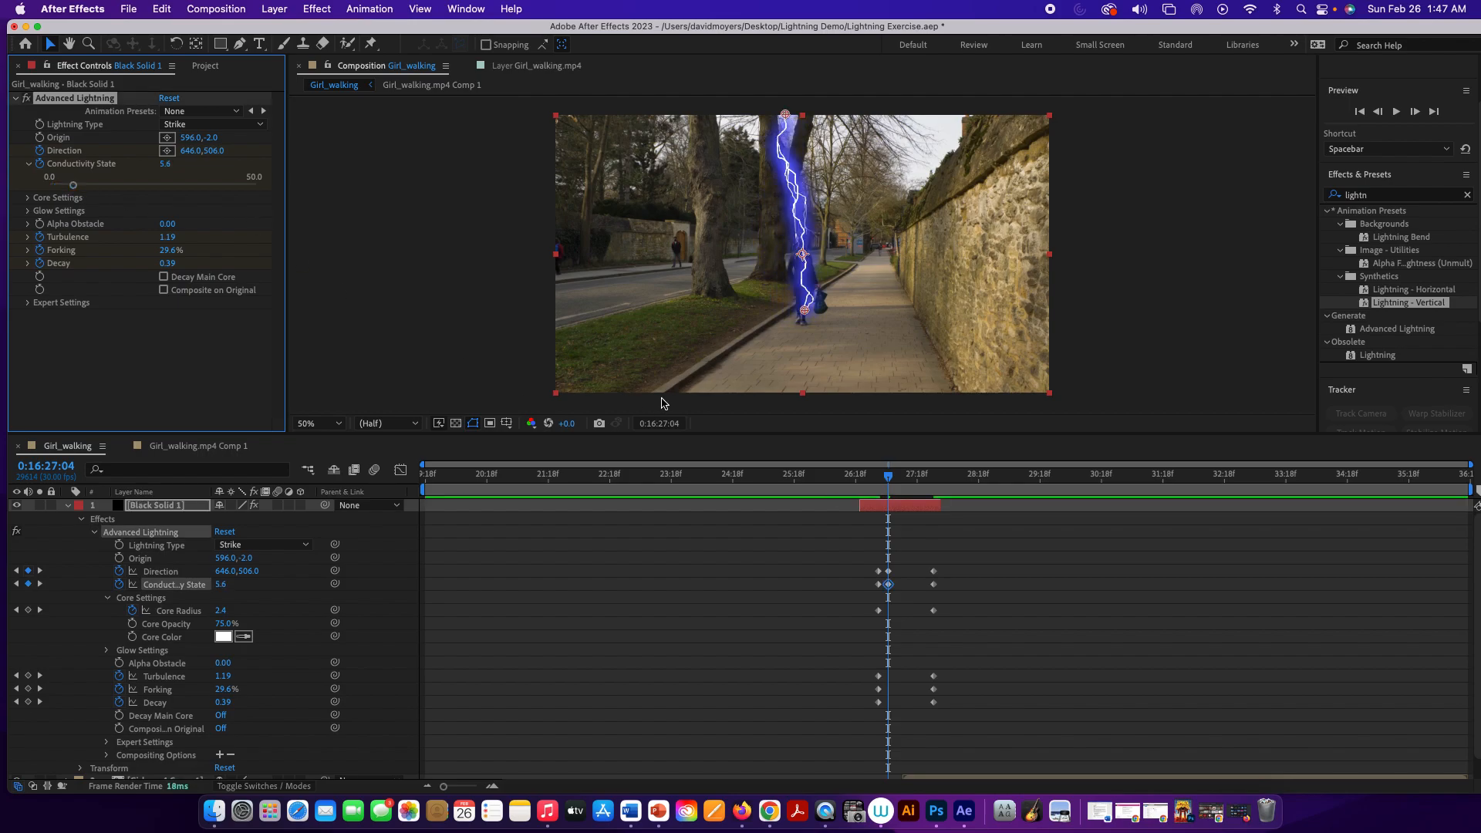
mouse_move(890, 481)
left_mouse_down()
mouse_move(907, 477)
mouse_move(890, 481)
left_mouse_up()
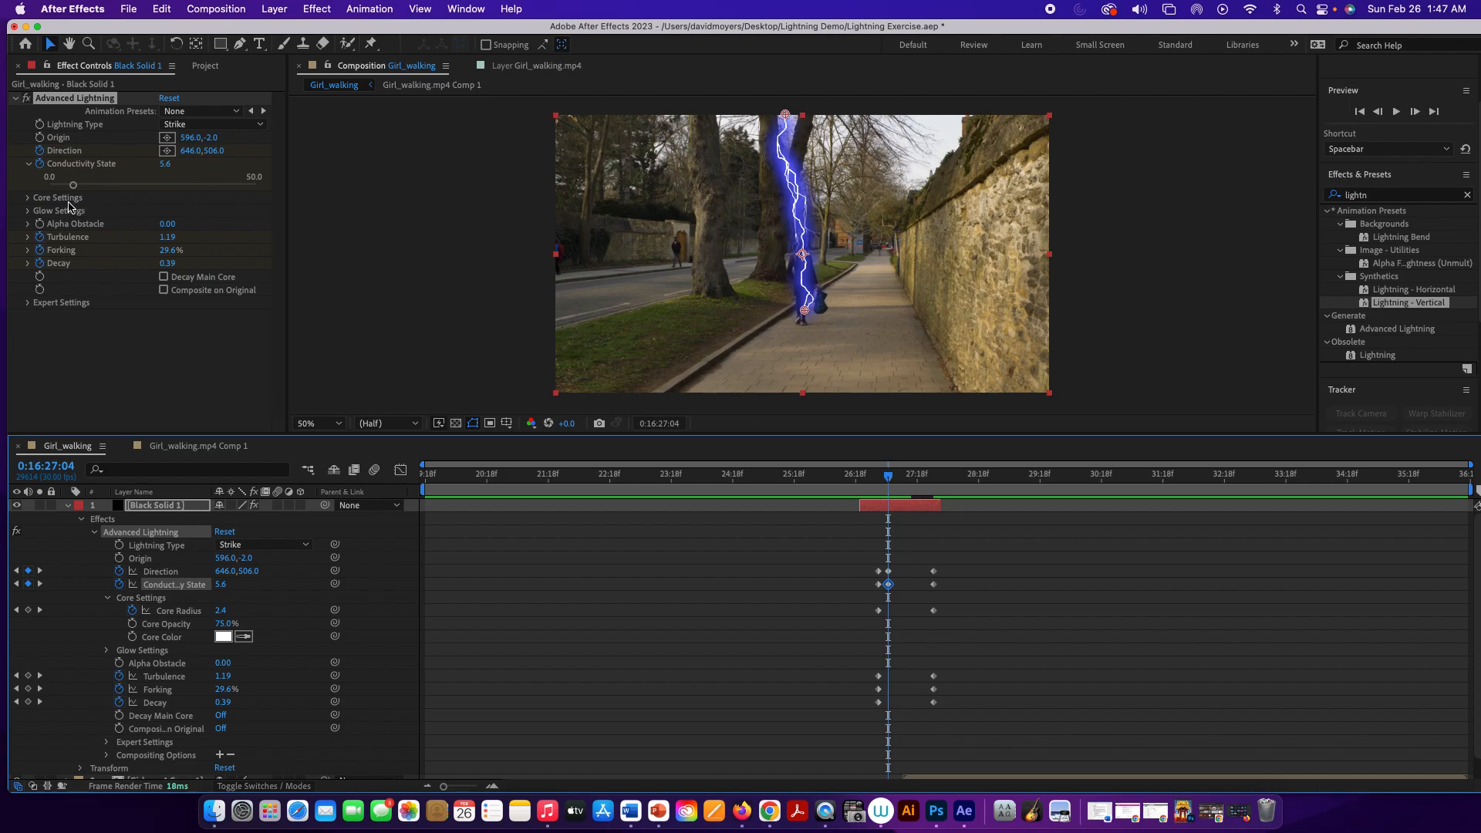
Raise the lightning's Core Opacity to 88% and check the bolt at 0:16:27:04
left_click(29, 203)
left_click(28, 199)
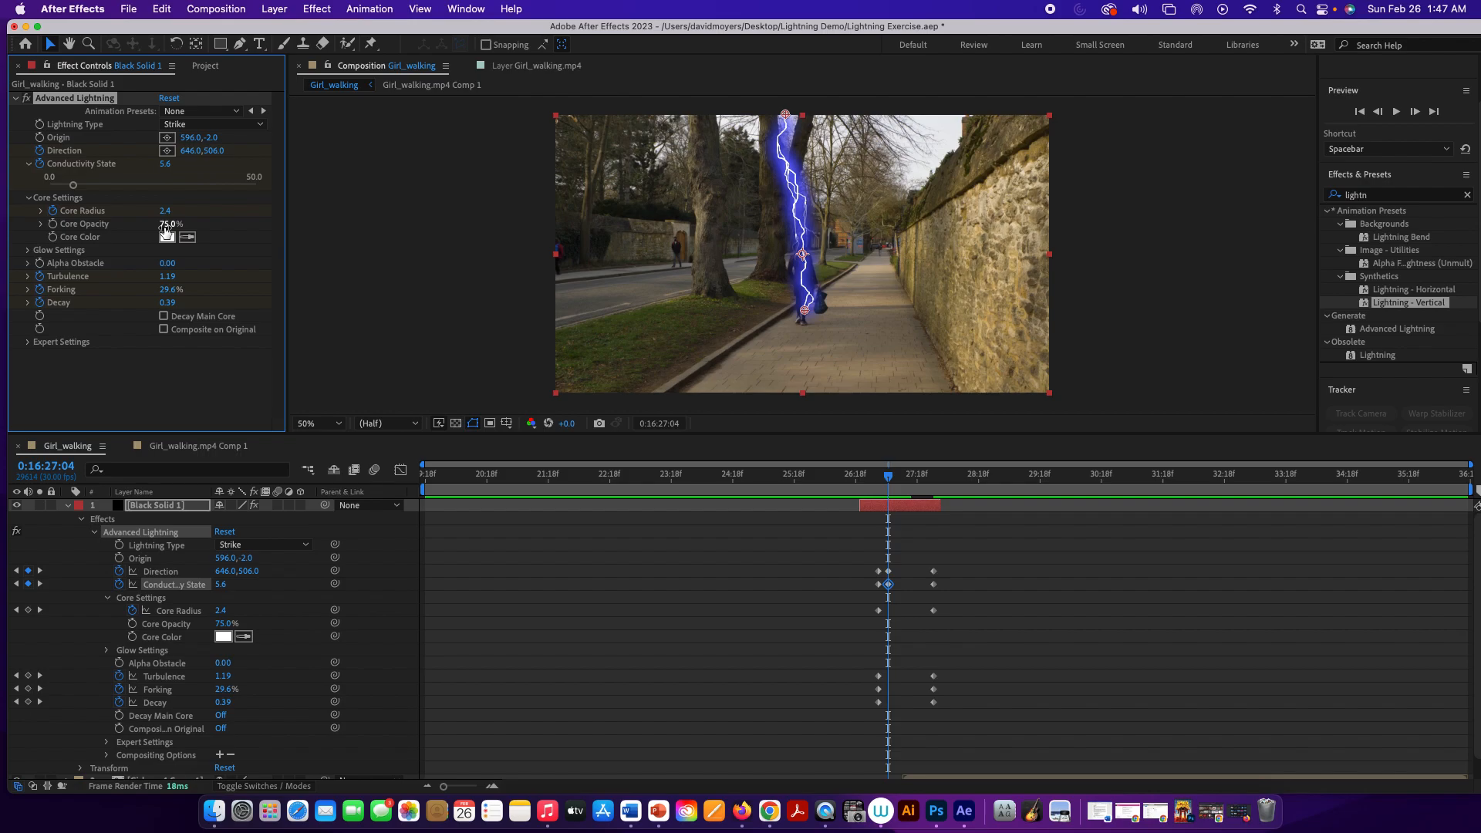
left_click_drag(165, 229, 175, 225)
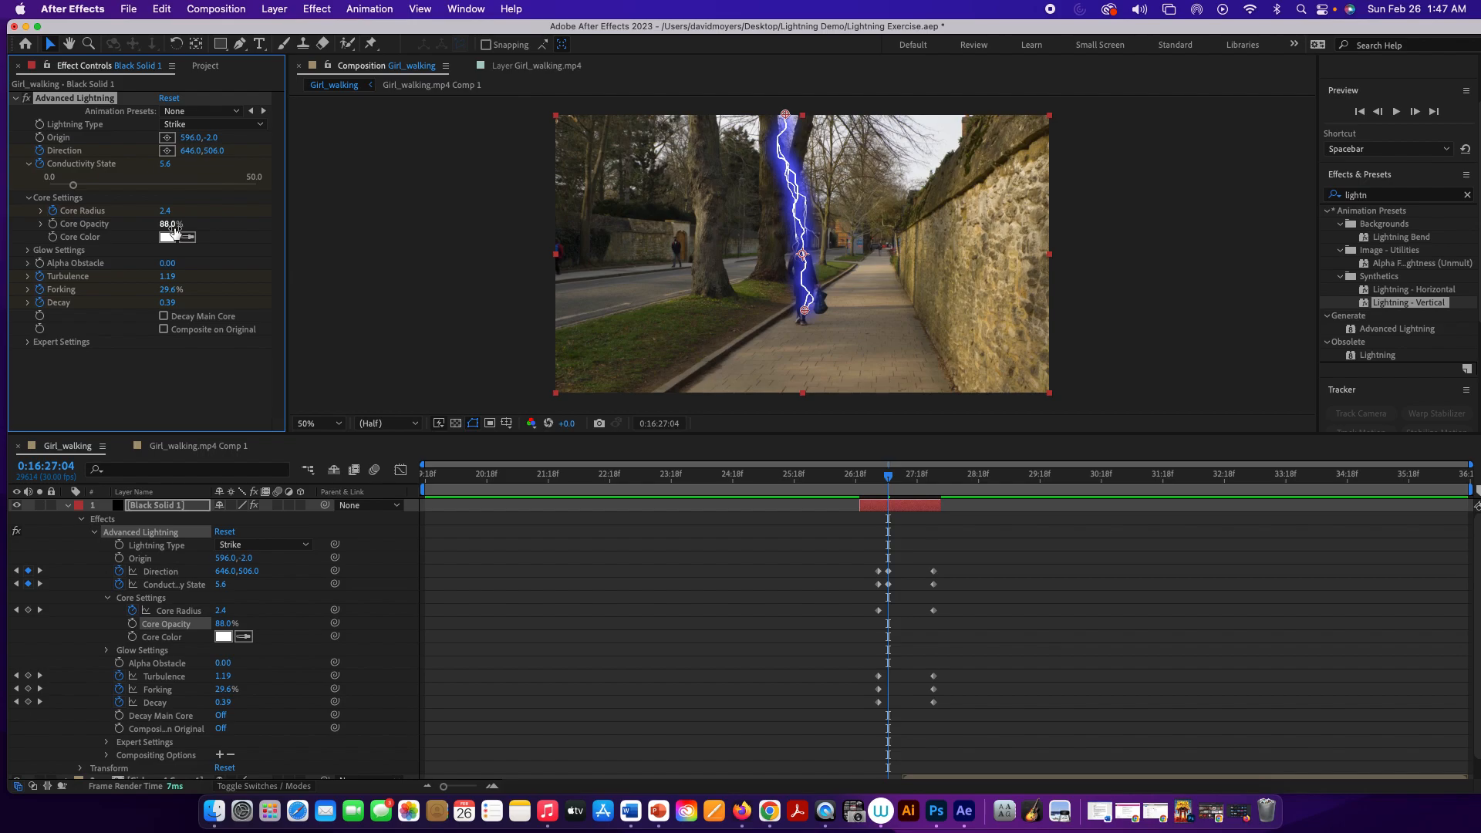
left_click(887, 478)
mouse_move(887, 482)
left_mouse_down()
mouse_move(915, 478)
mouse_move(887, 484)
left_mouse_up()
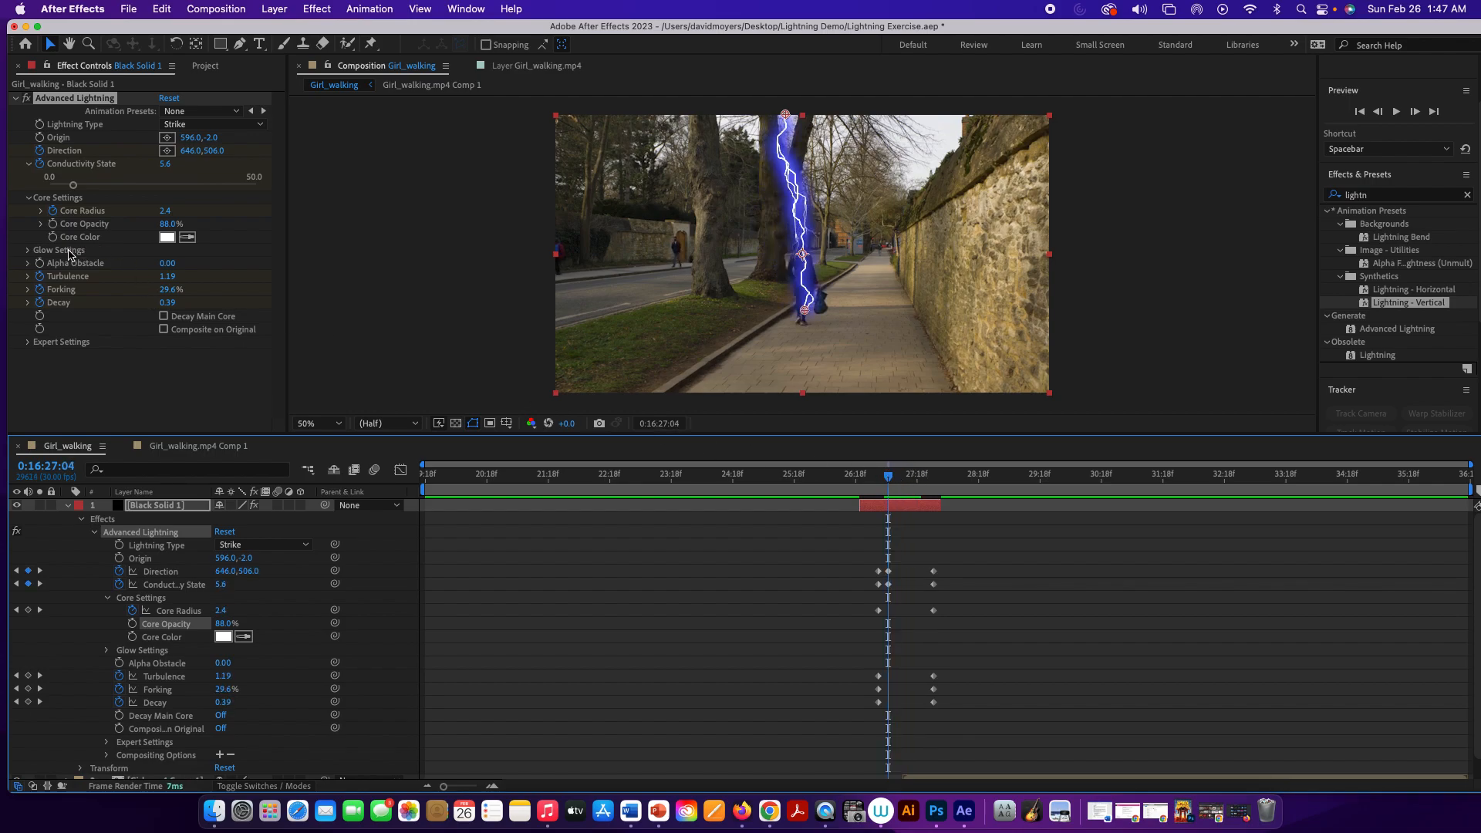
Change the lightning's Glow Color to the pale sky colour E8EAEC sampled from the footage
left_click(29, 251)
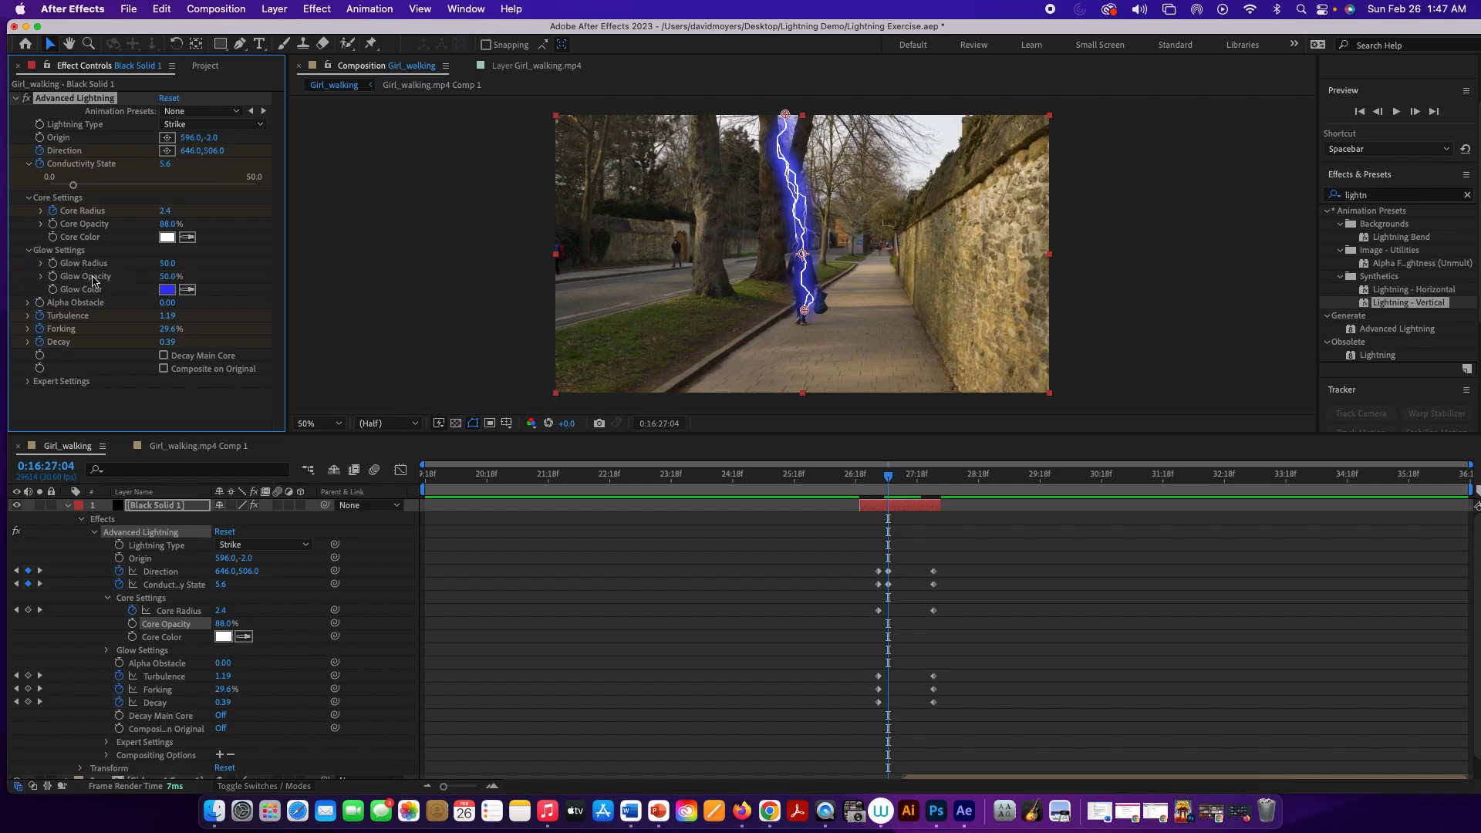
left_click(889, 476)
left_click_drag(889, 476, 878, 476)
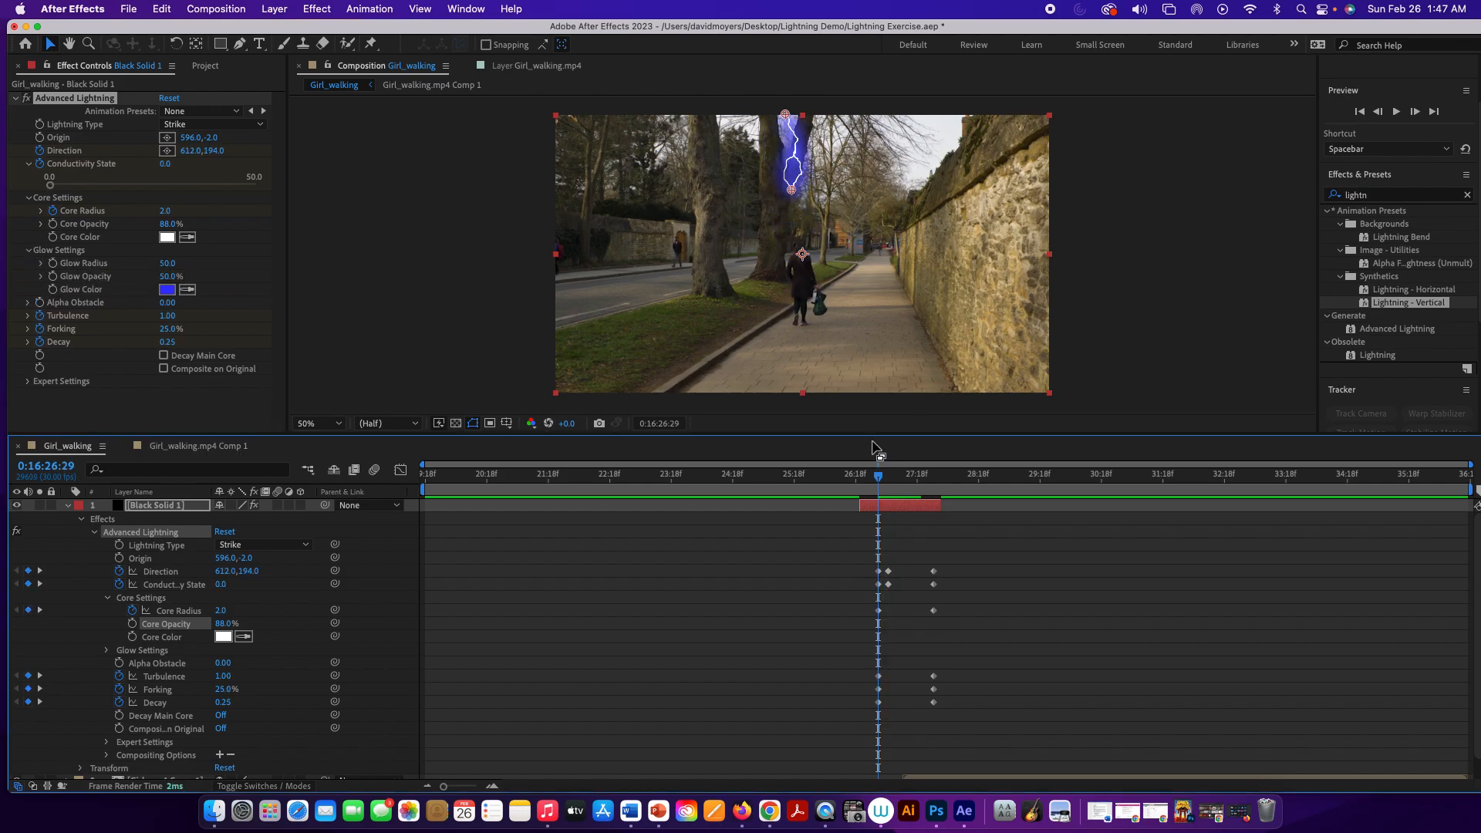
left_click(168, 290)
left_click(509, 384)
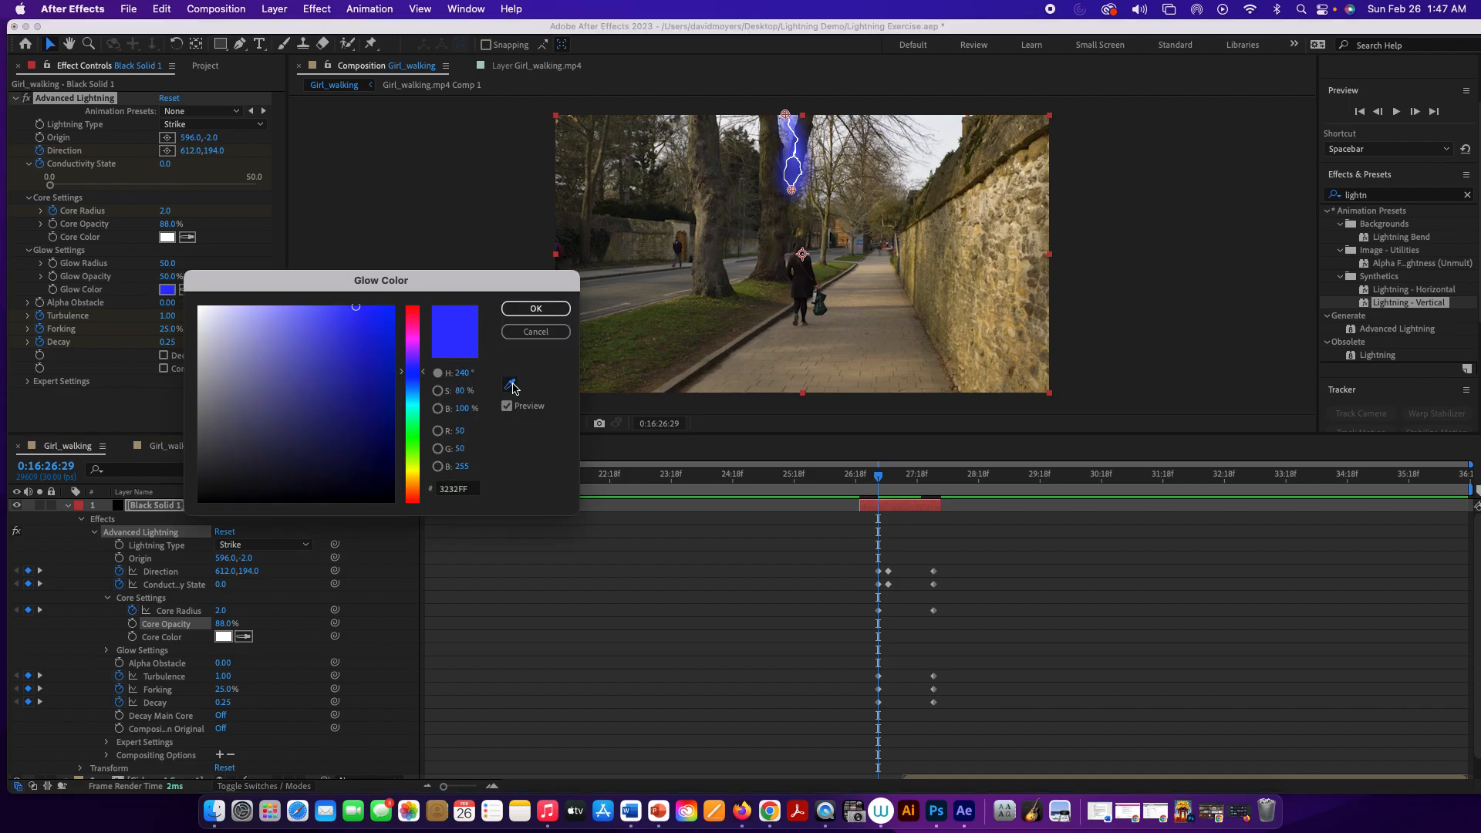
left_click(935, 140)
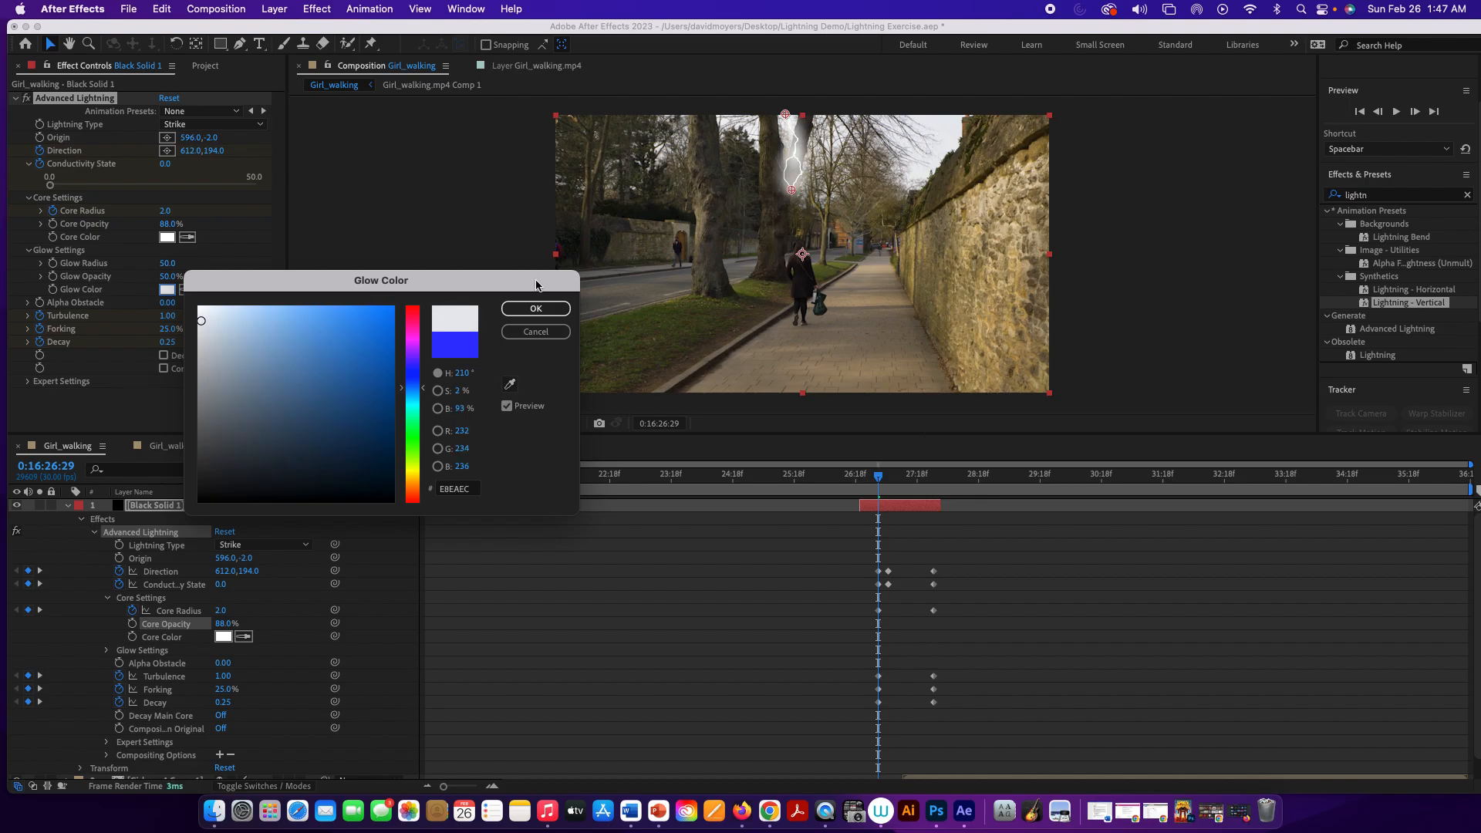
left_click(536, 308)
Keyframe Forking at 50.2% at 0:16:27:04, scrub through the strike to check it and return to that frame
mouse_move(879, 476)
left_mouse_down()
mouse_move(943, 477)
mouse_move(884, 476)
mouse_move(915, 477)
mouse_move(888, 498)
left_mouse_up()
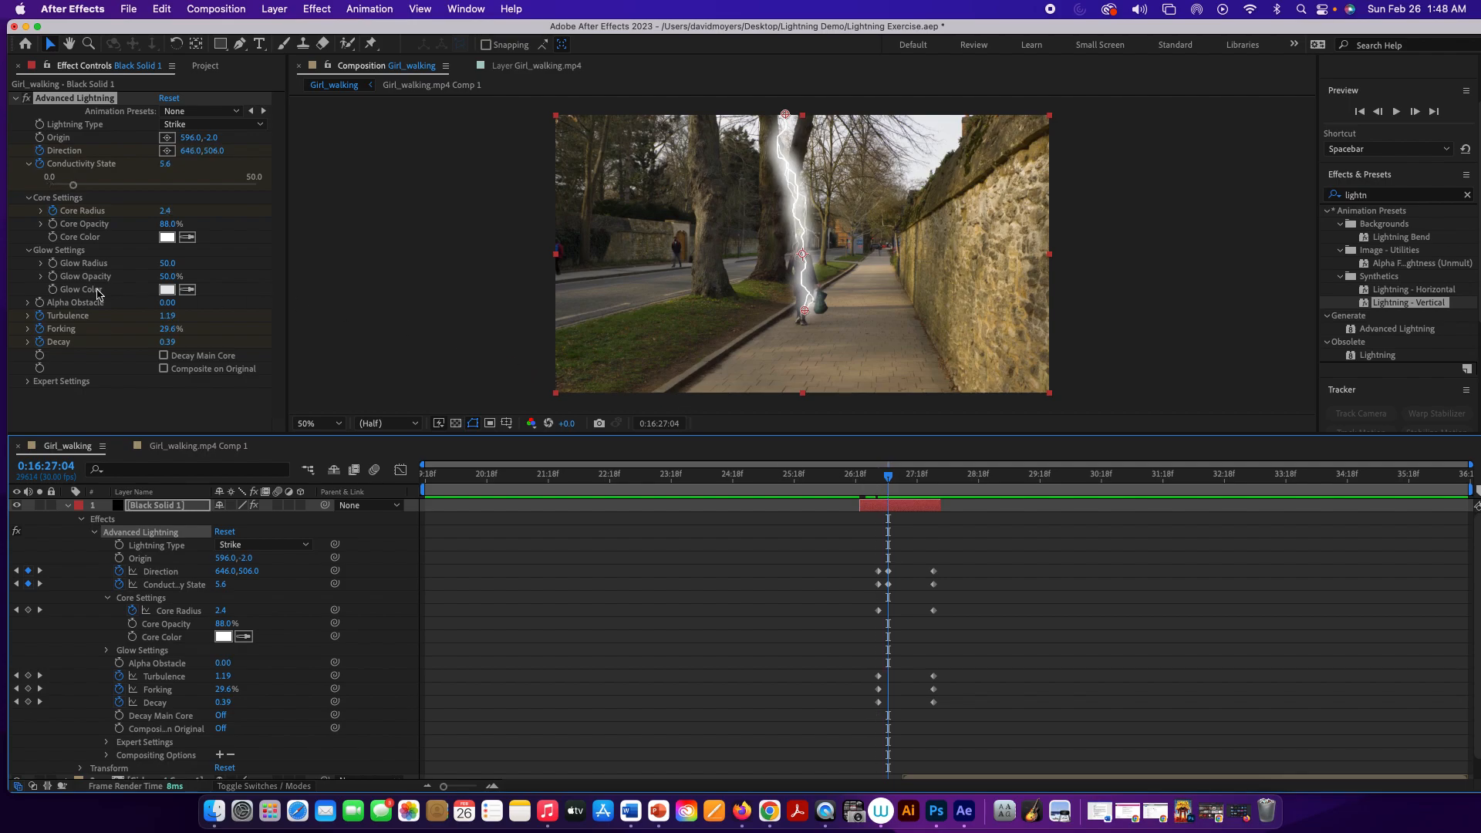
left_click(28, 329)
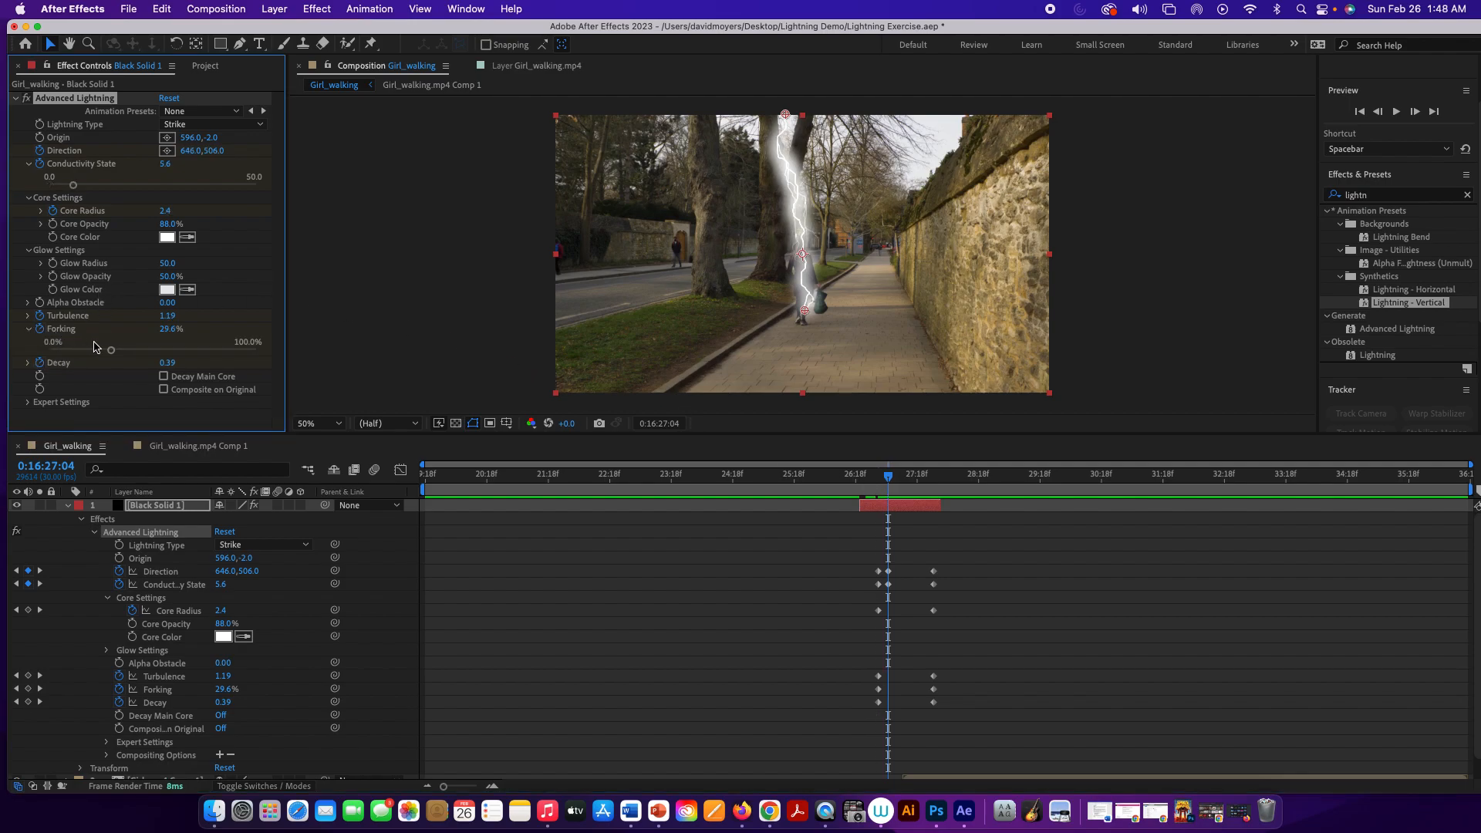
left_click_drag(112, 354, 153, 354)
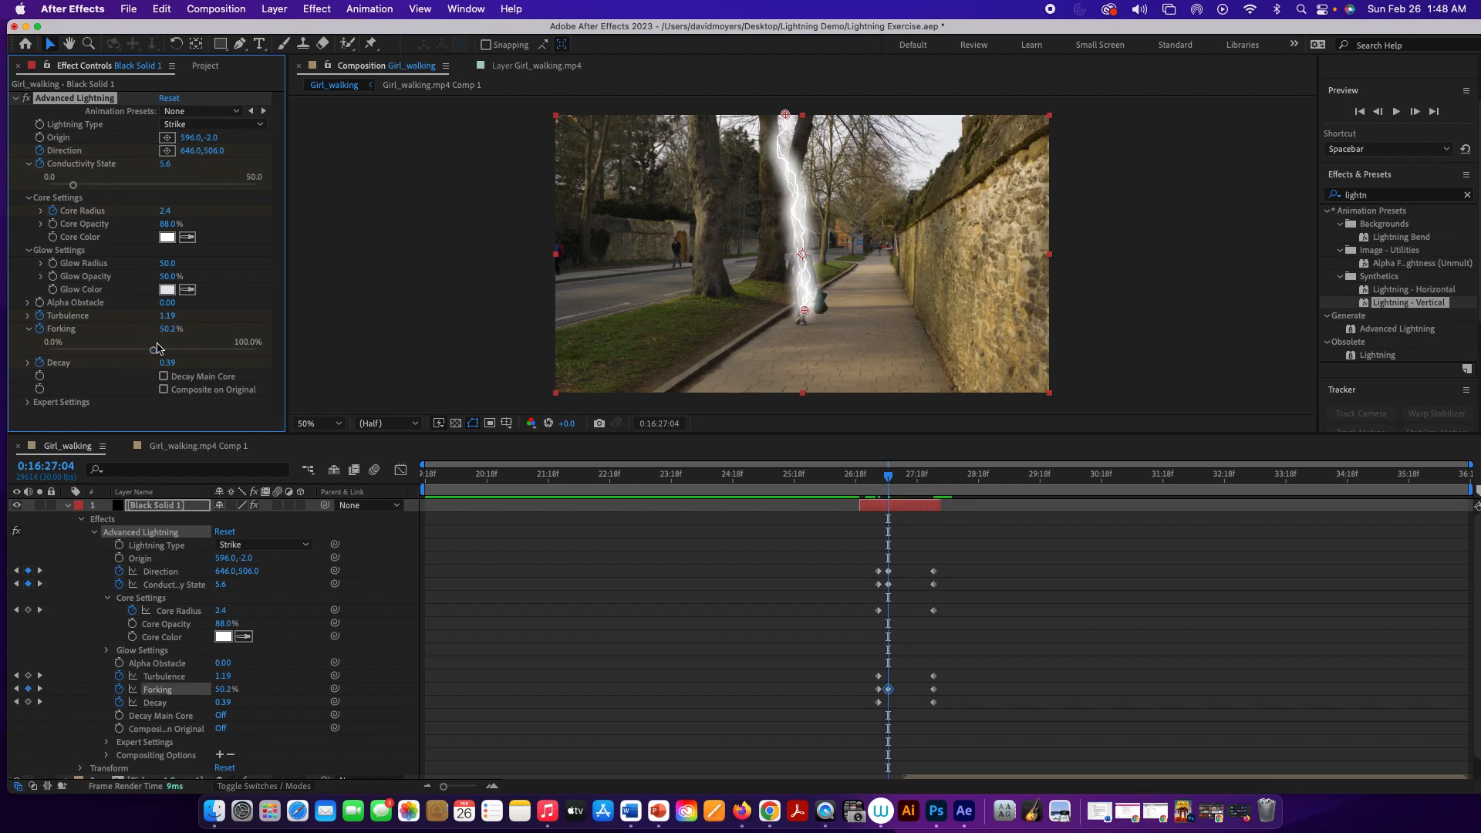
mouse_move(889, 478)
left_mouse_down()
mouse_move(877, 478)
mouse_move(933, 474)
mouse_move(870, 476)
mouse_move(926, 474)
mouse_move(879, 478)
mouse_move(917, 476)
mouse_move(840, 507)
mouse_move(897, 492)
left_mouse_up()
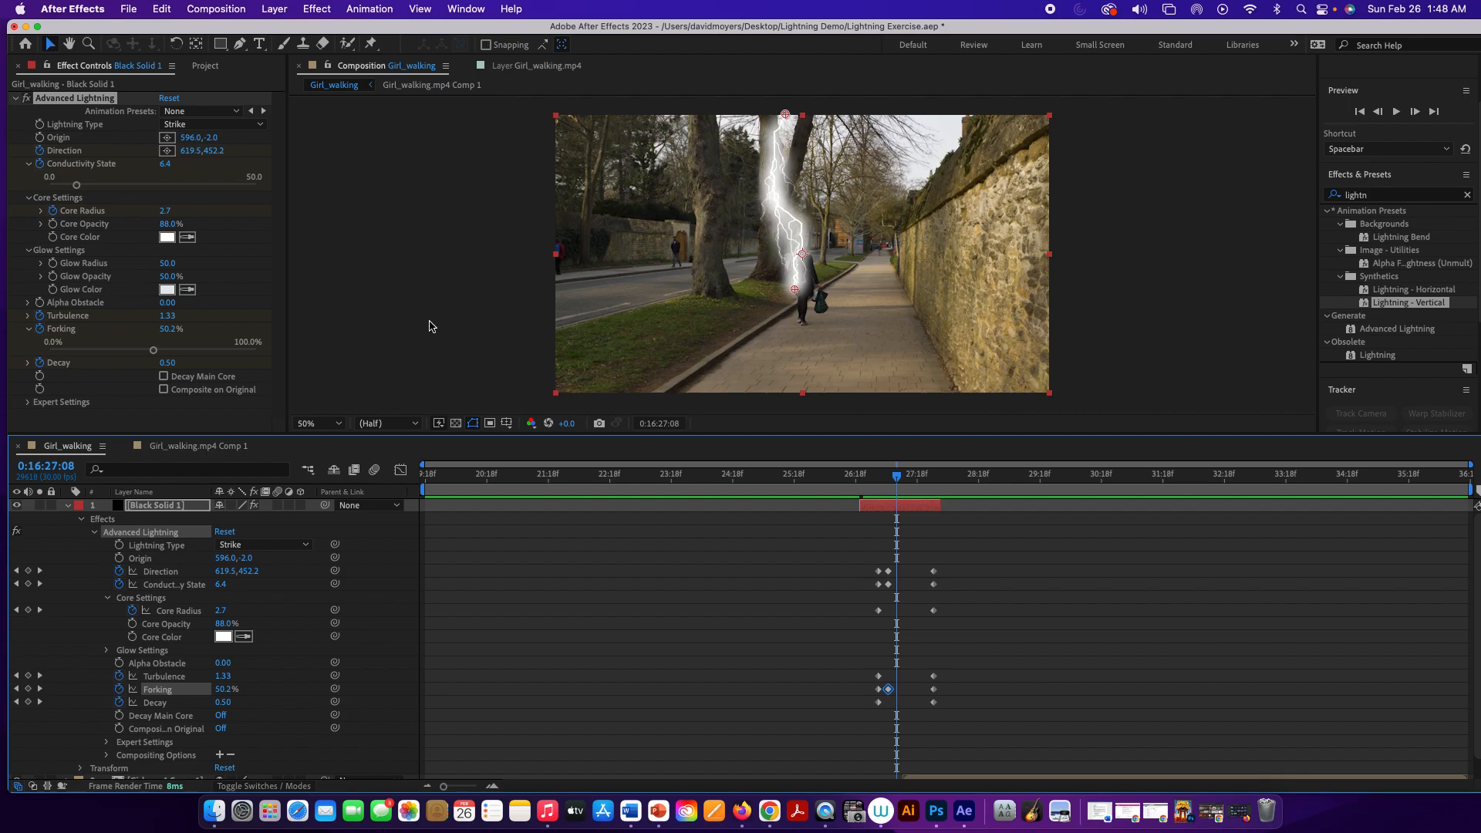
left_click(894, 479)
left_click_drag(894, 479, 887, 479)
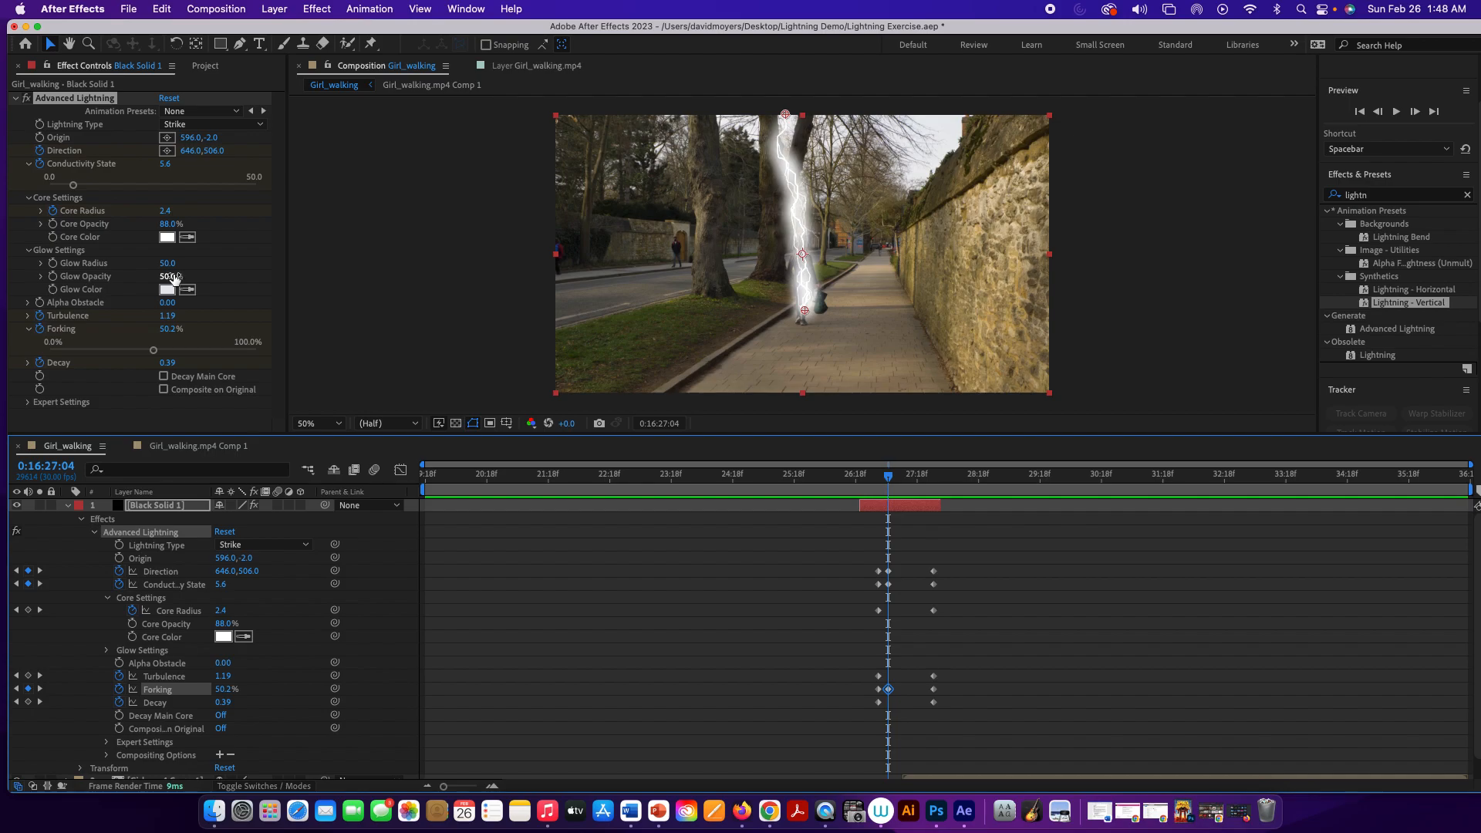
Raise the lightning's Glow Radius to 62.4 and Glow Opacity to 61%, and play back the strike
left_click_drag(167, 270, 237, 270)
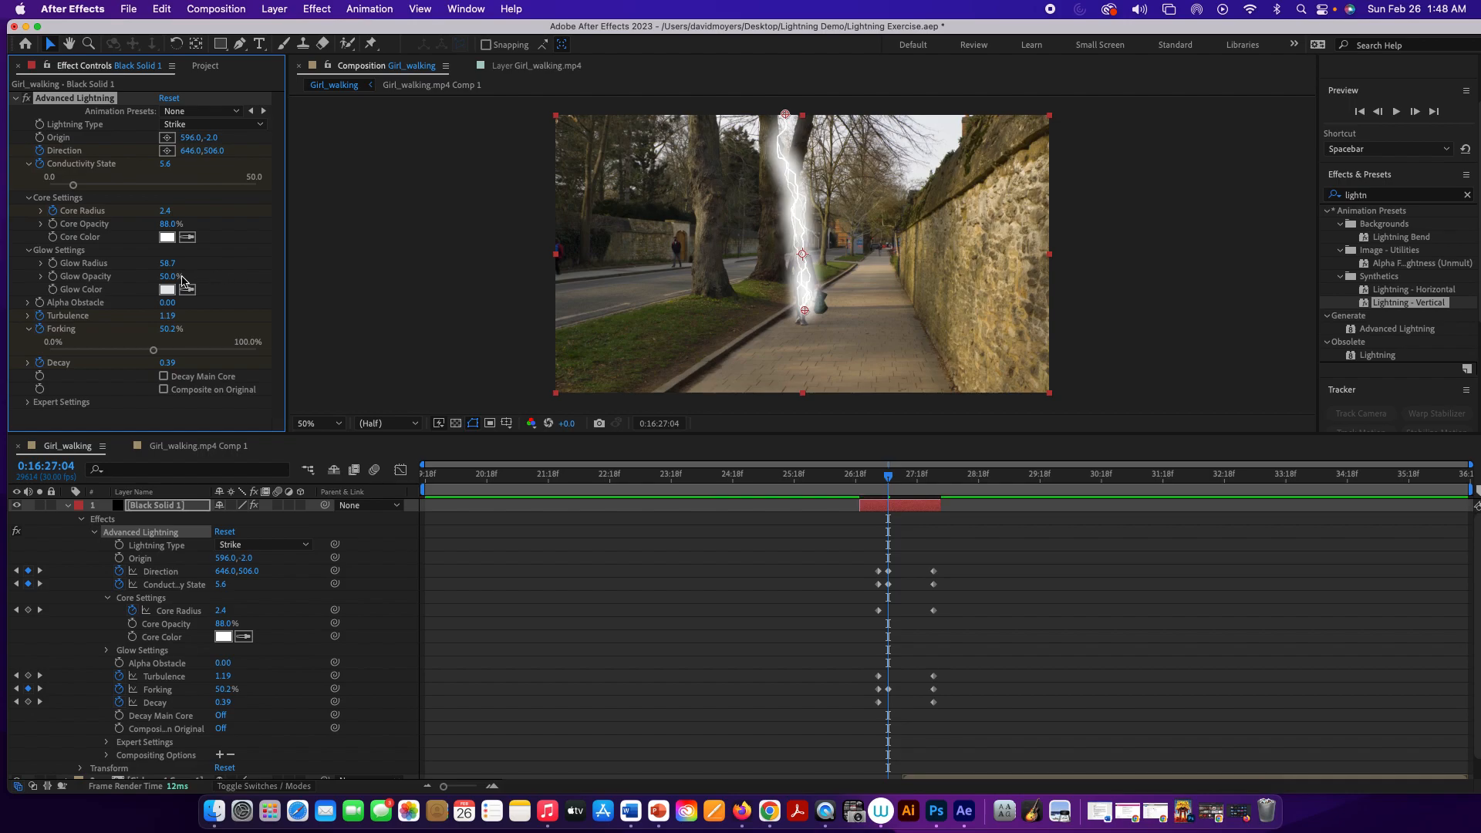
mouse_move(168, 265)
left_mouse_down()
mouse_move(195, 264)
mouse_move(182, 275)
left_mouse_up()
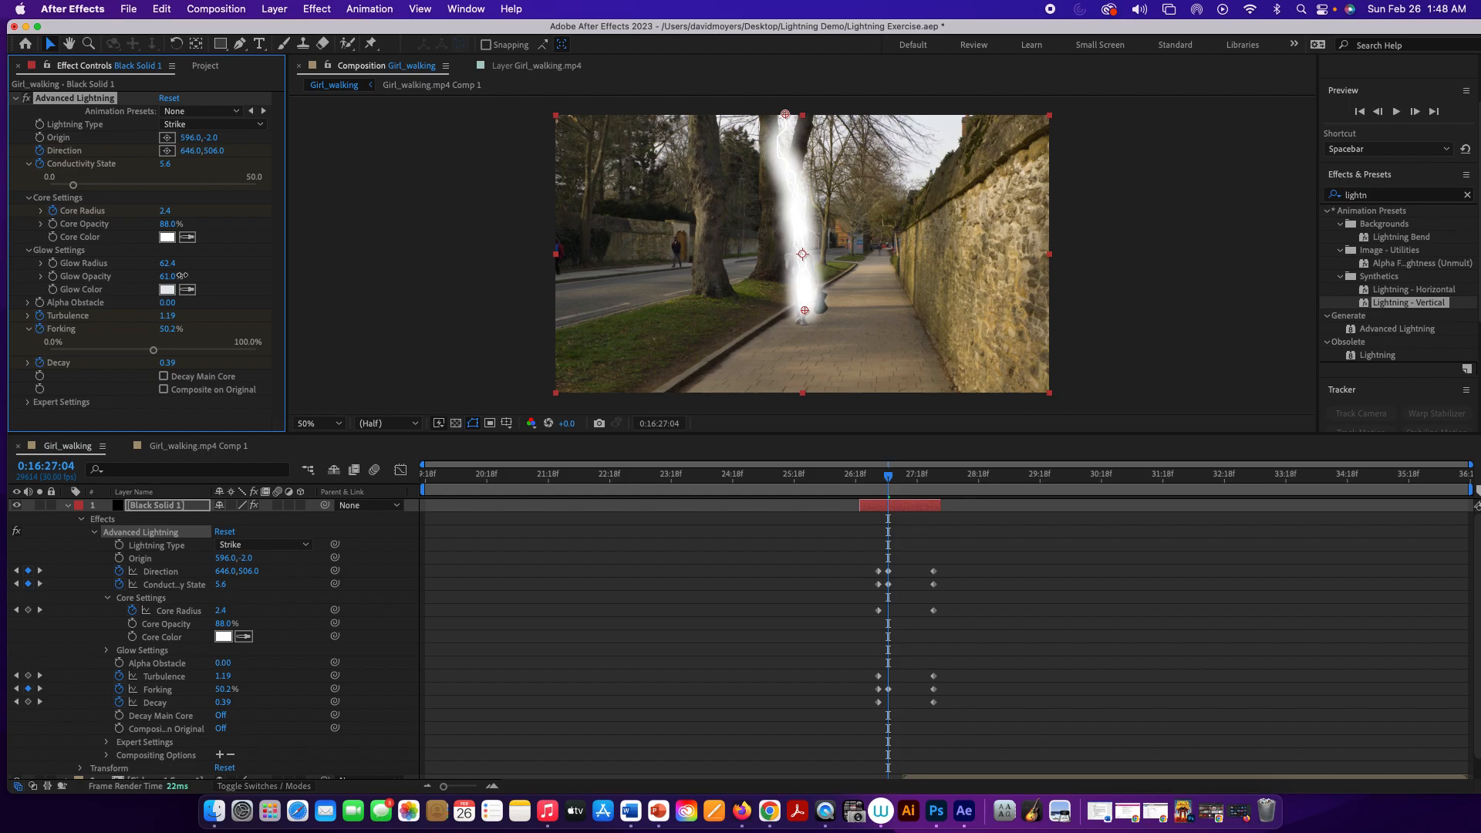
left_click_drag(888, 477, 854, 485)
key("space")
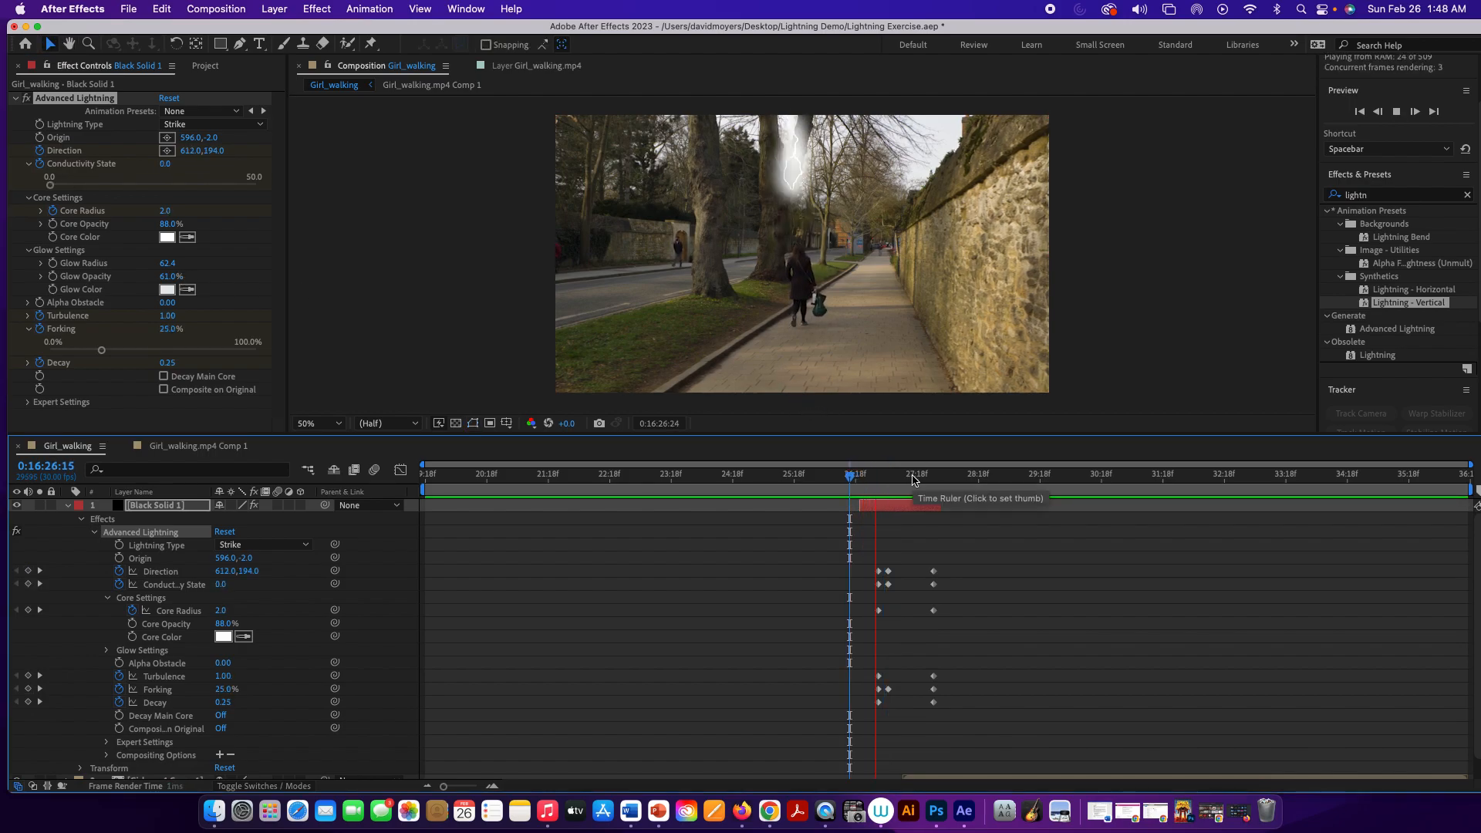
key("space")
At 0:16:27:09, reduce the lightning's Glow Radius to 60.9, keyframe Direction at 601.4, 436.9 and preview the strike
left_click_drag(979, 477, 898, 499)
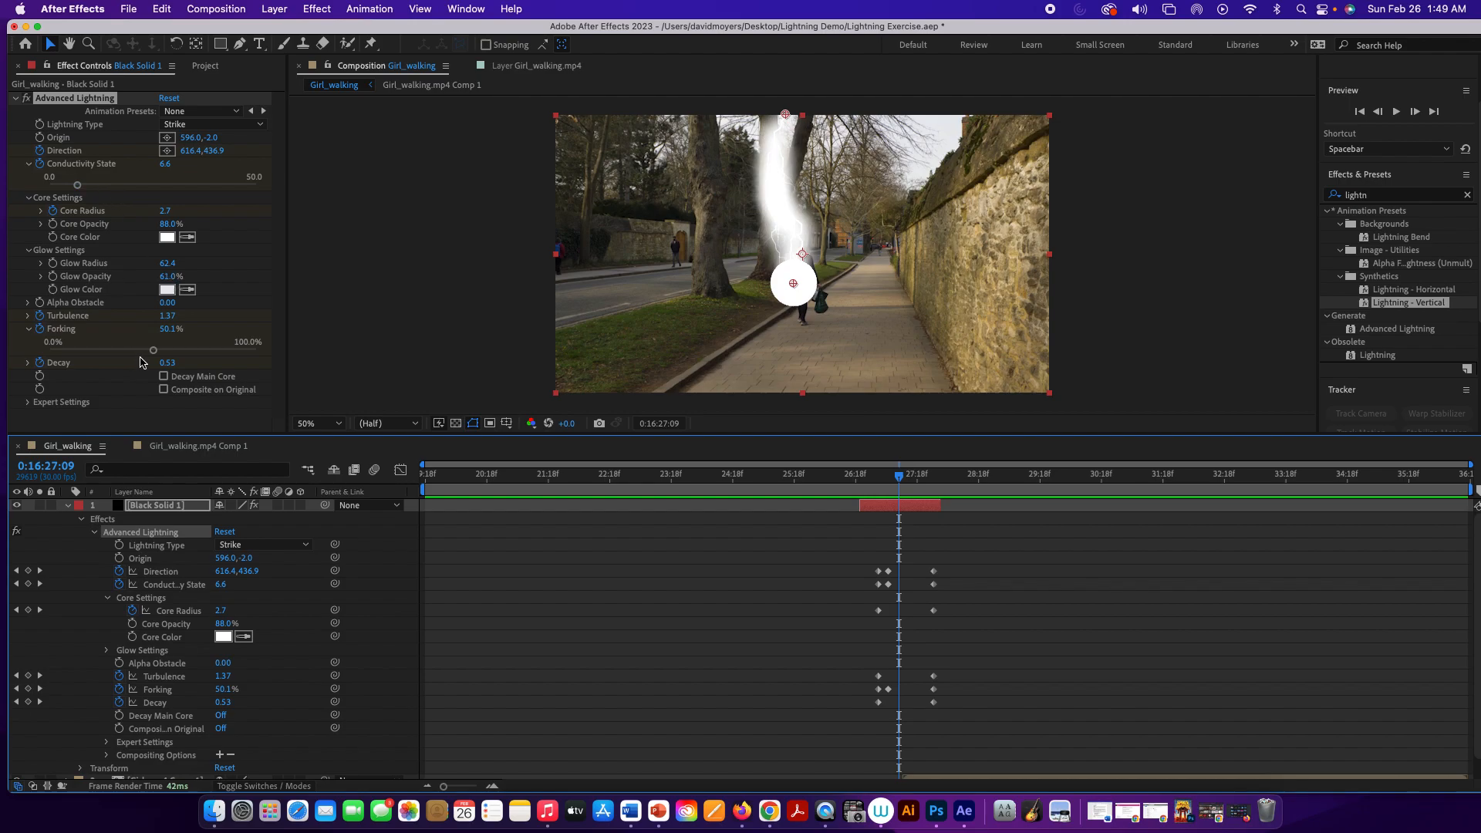
left_click(28, 316)
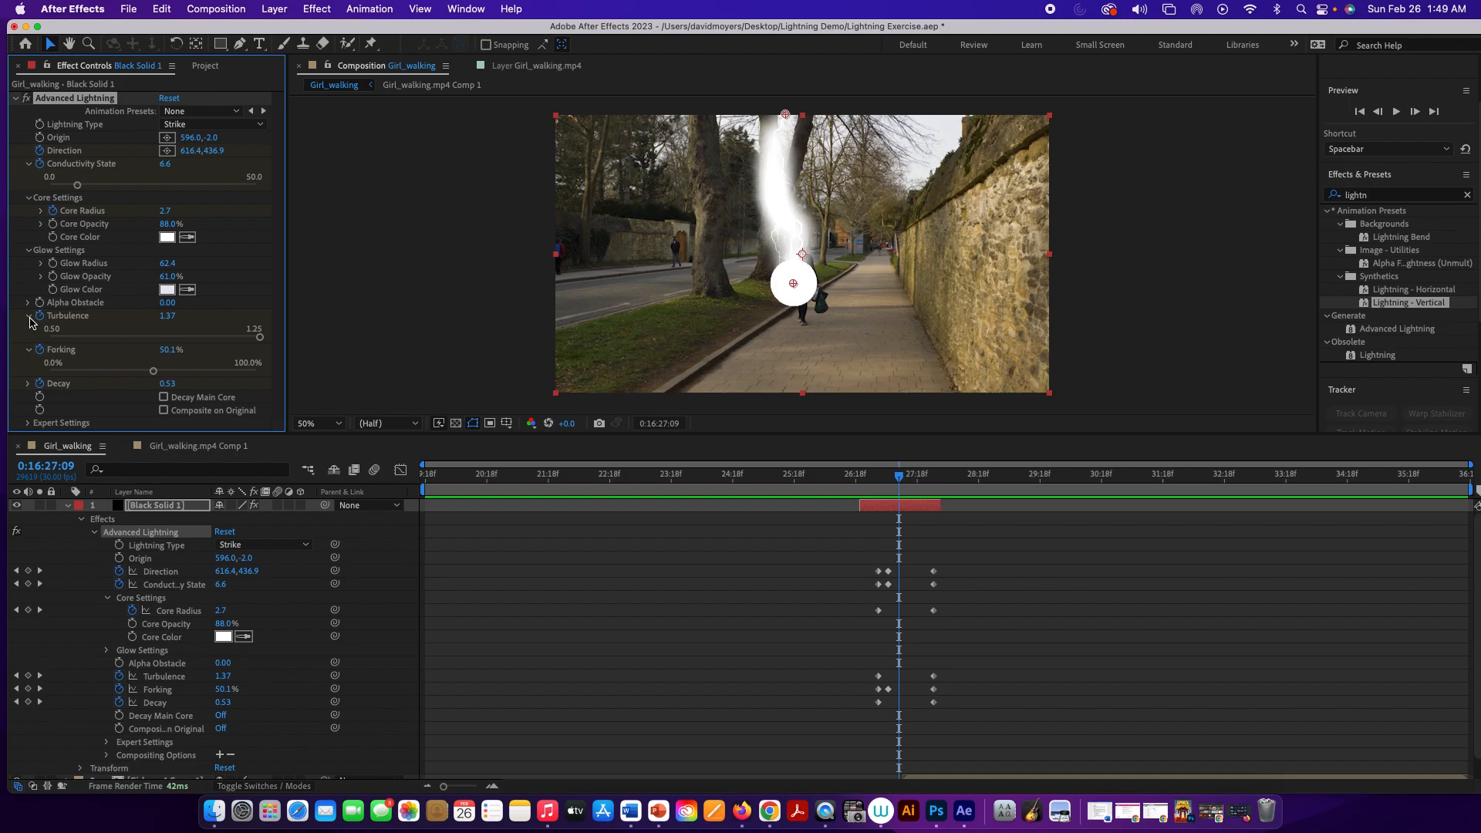
left_click(28, 316)
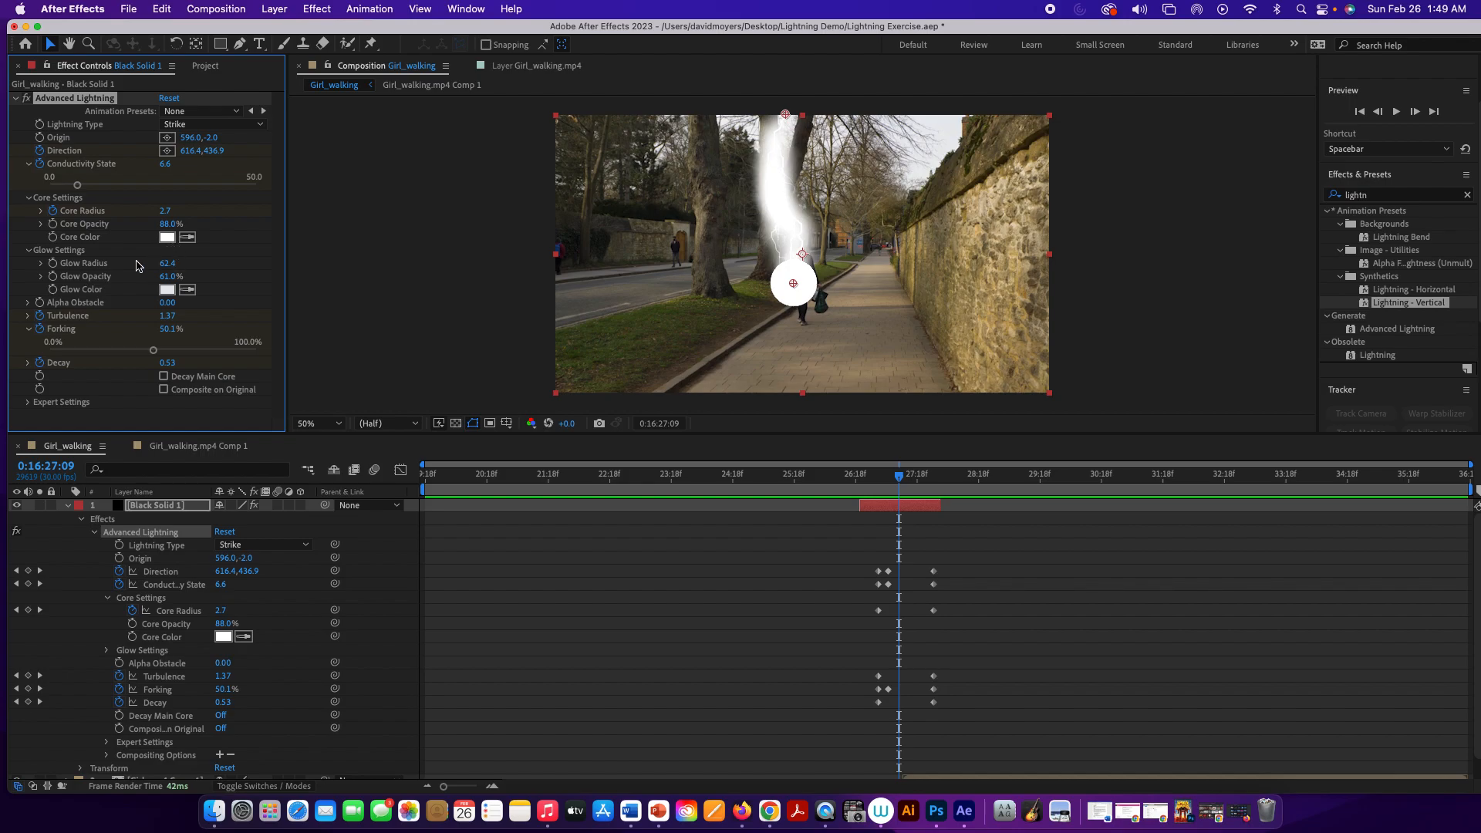
left_click_drag(169, 266, 158, 266)
left_click_drag(191, 154, 178, 155)
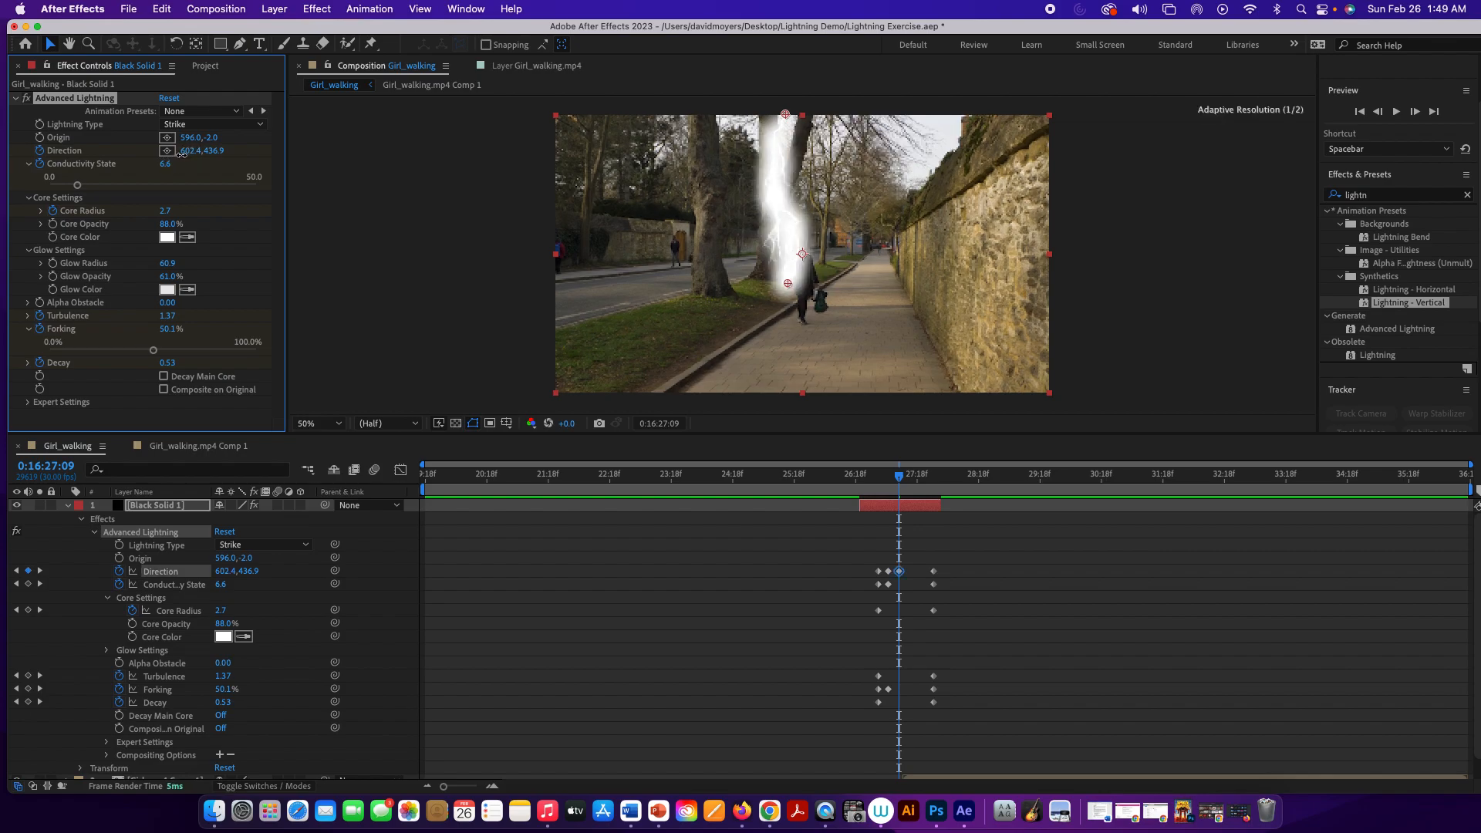
left_click_drag(181, 155, 182, 156)
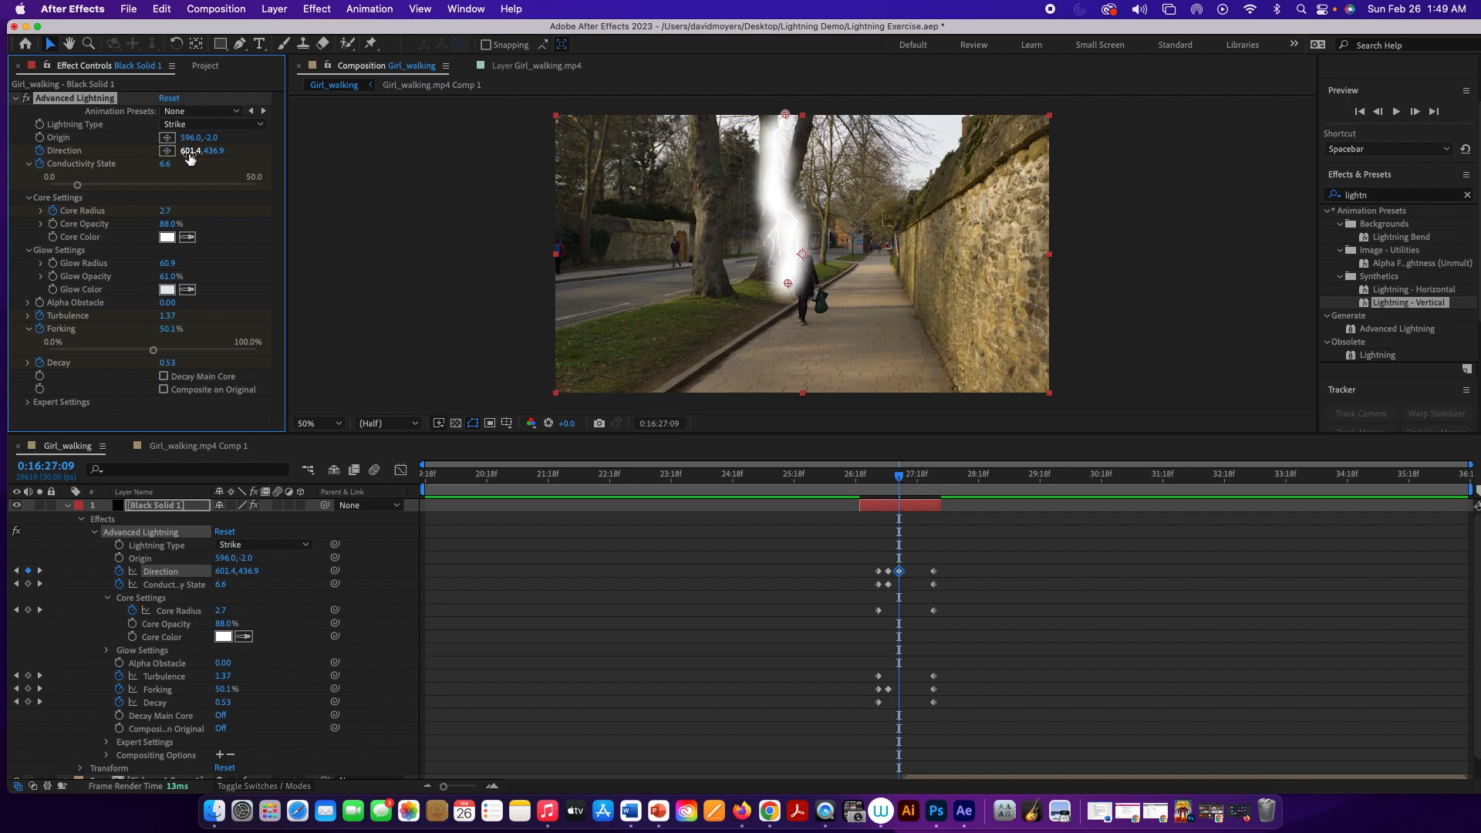
mouse_move(904, 482)
left_mouse_down()
mouse_move(884, 484)
mouse_move(899, 488)
mouse_move(889, 495)
left_mouse_up()
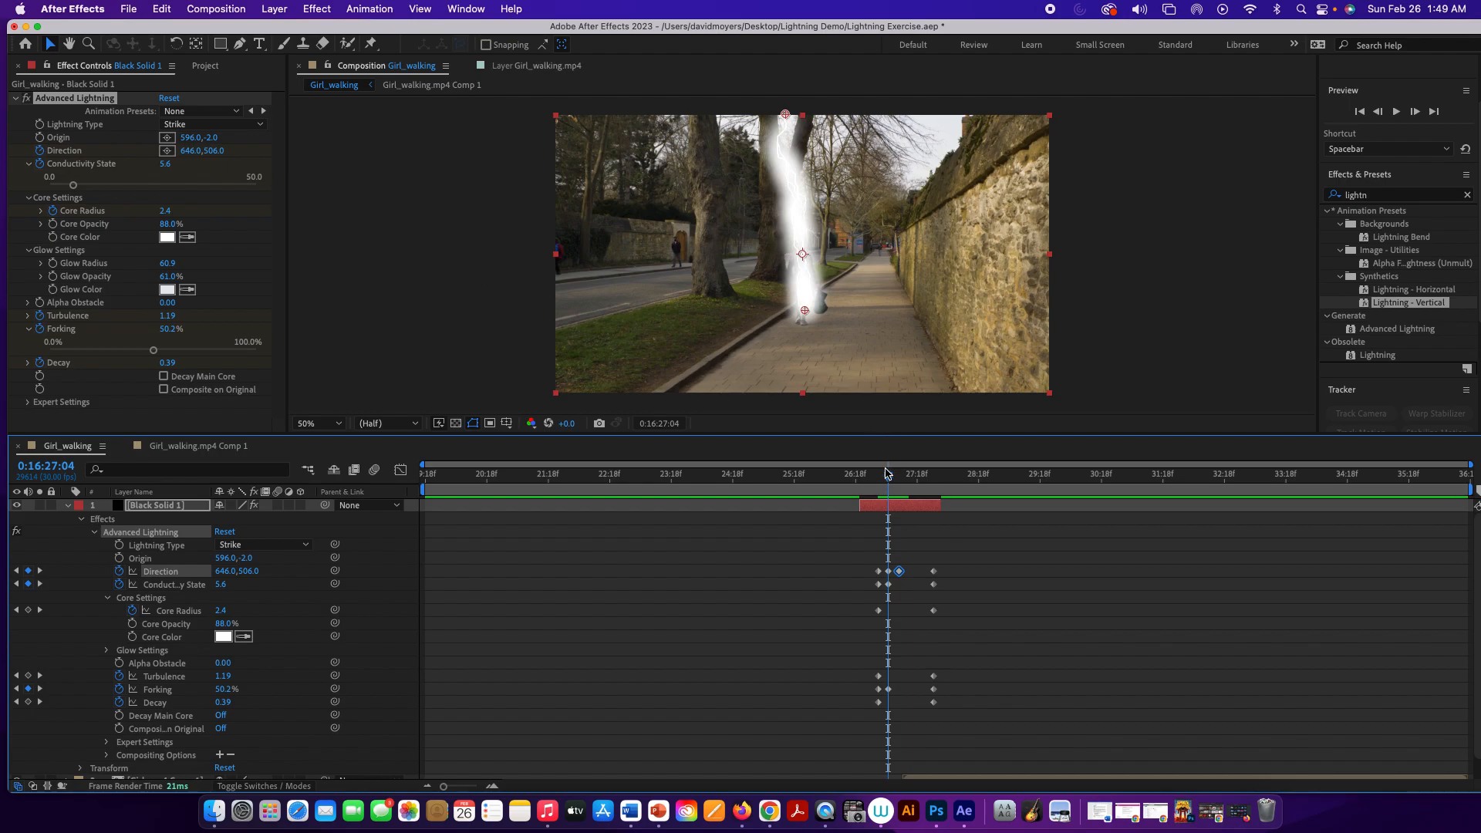
key("space")
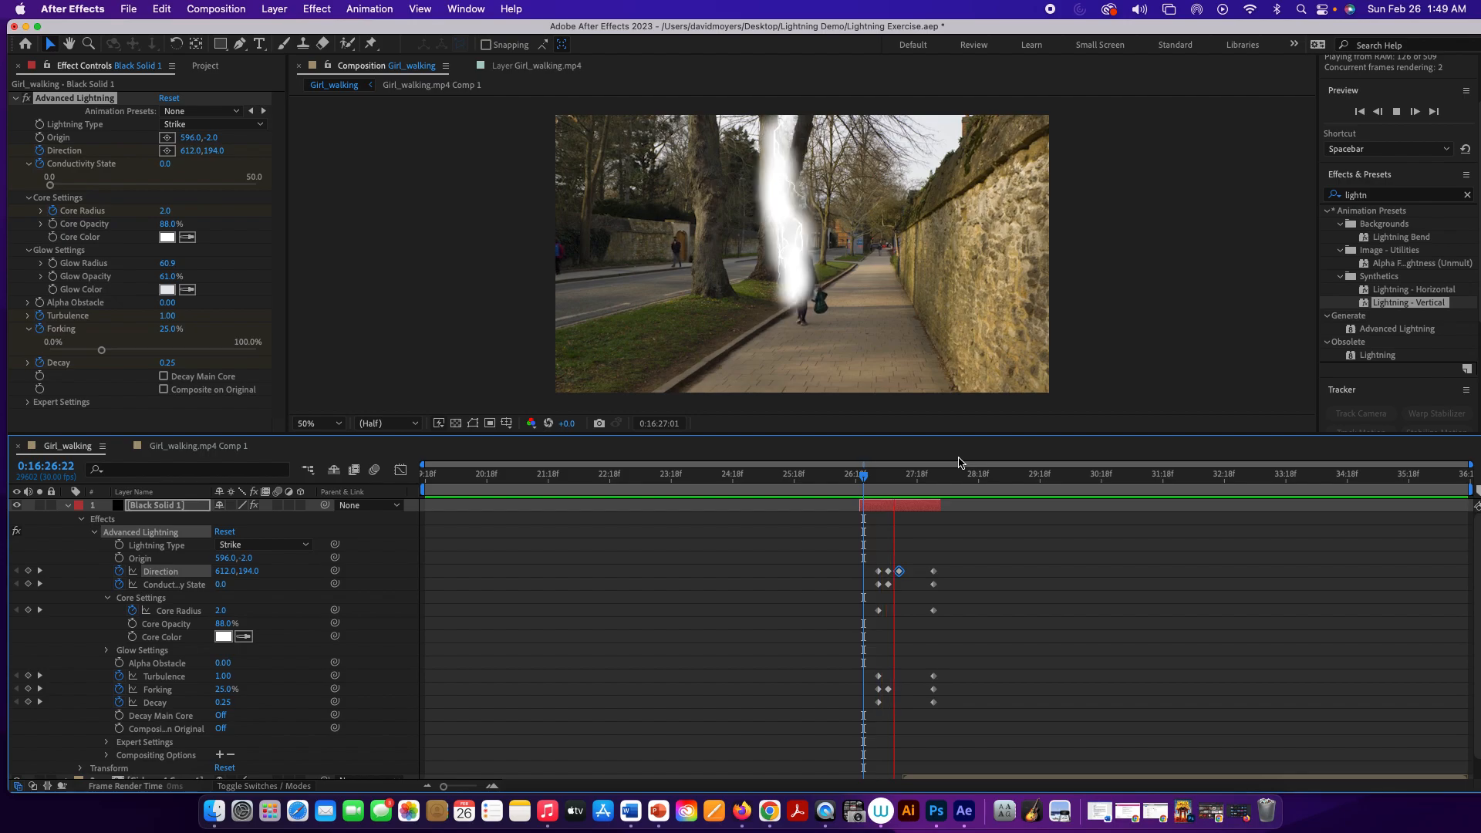
left_click(983, 474)
At 0:16:27:19, raise Core Opacity to 96%, keyframe the lightning's Direction at 579.9, 282.4 and play back the strike
left_click_drag(991, 477, 922, 487)
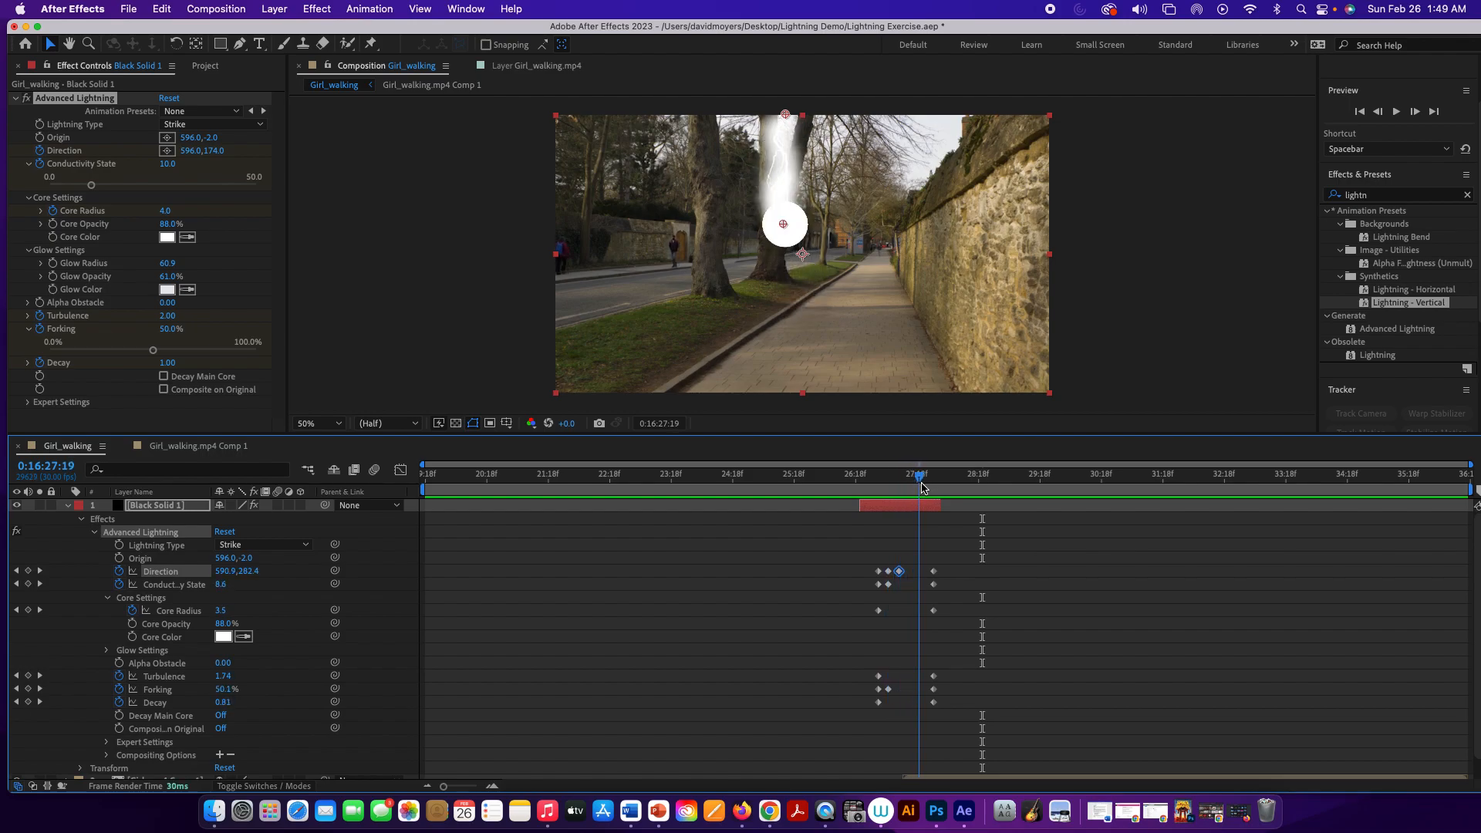
mouse_move(164, 225)
left_mouse_down()
mouse_move(145, 224)
mouse_move(177, 231)
left_mouse_up()
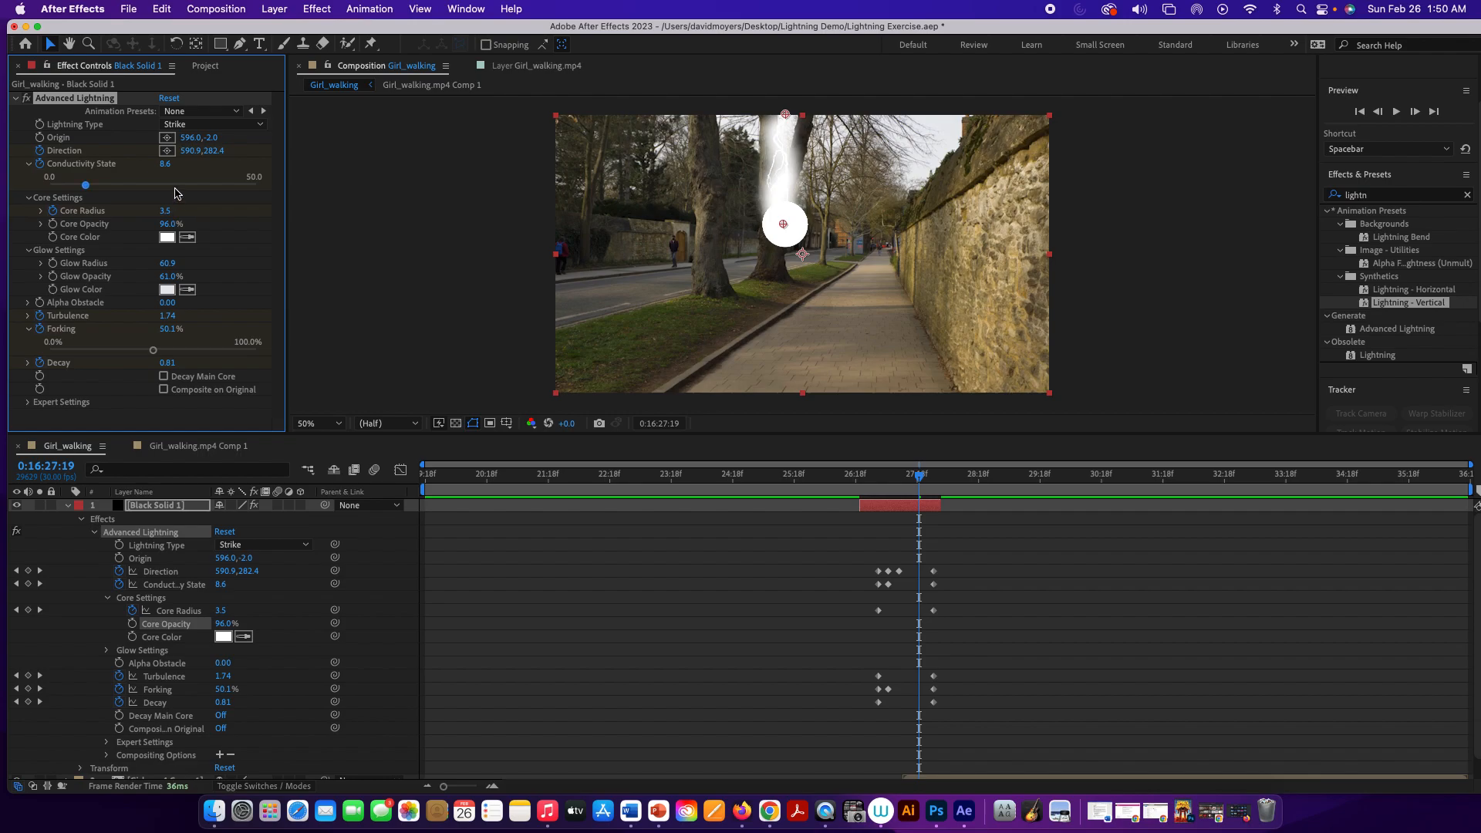
left_click_drag(197, 158, 186, 152)
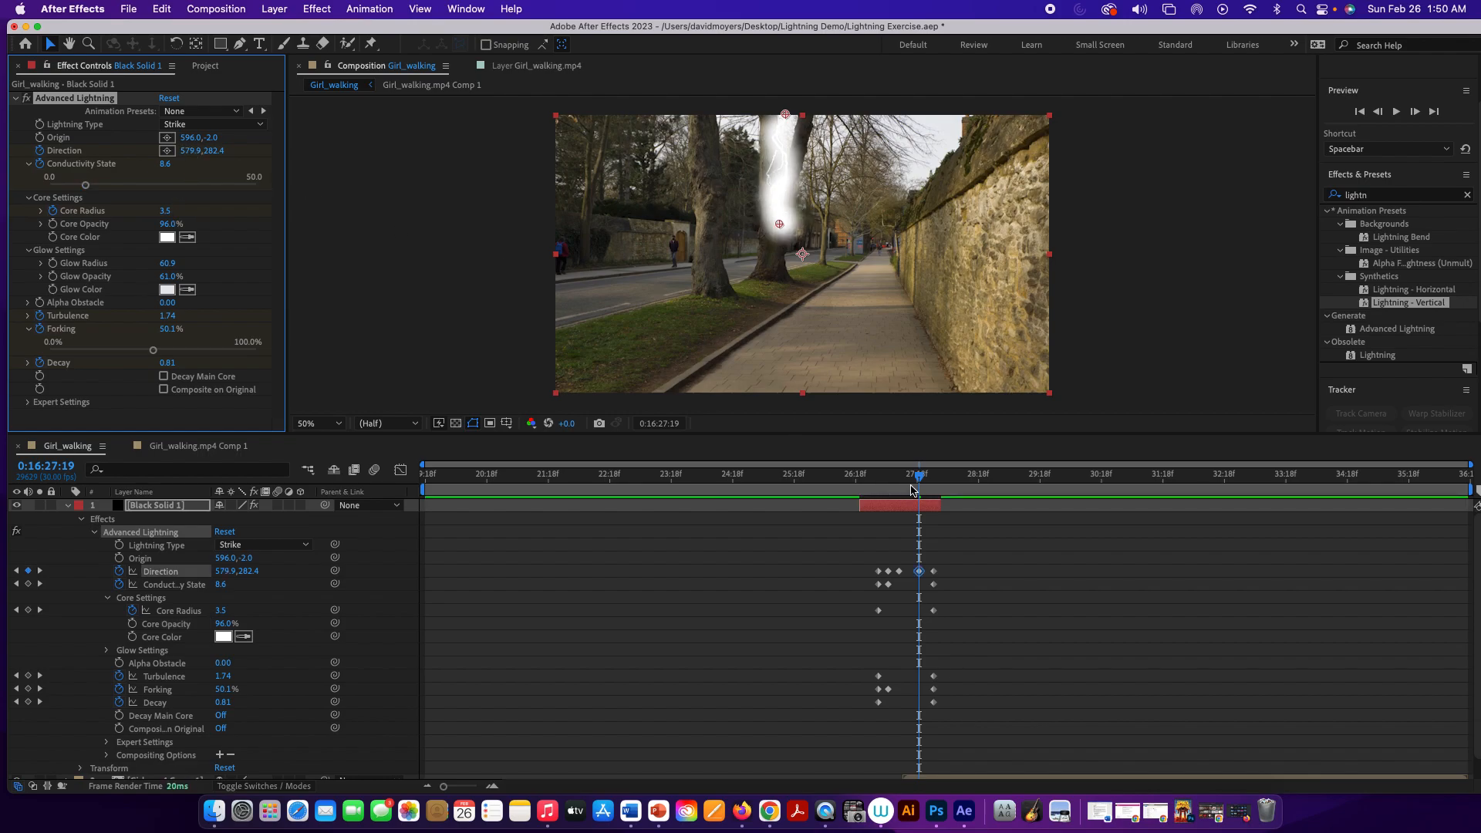
left_click_drag(919, 478, 867, 478)
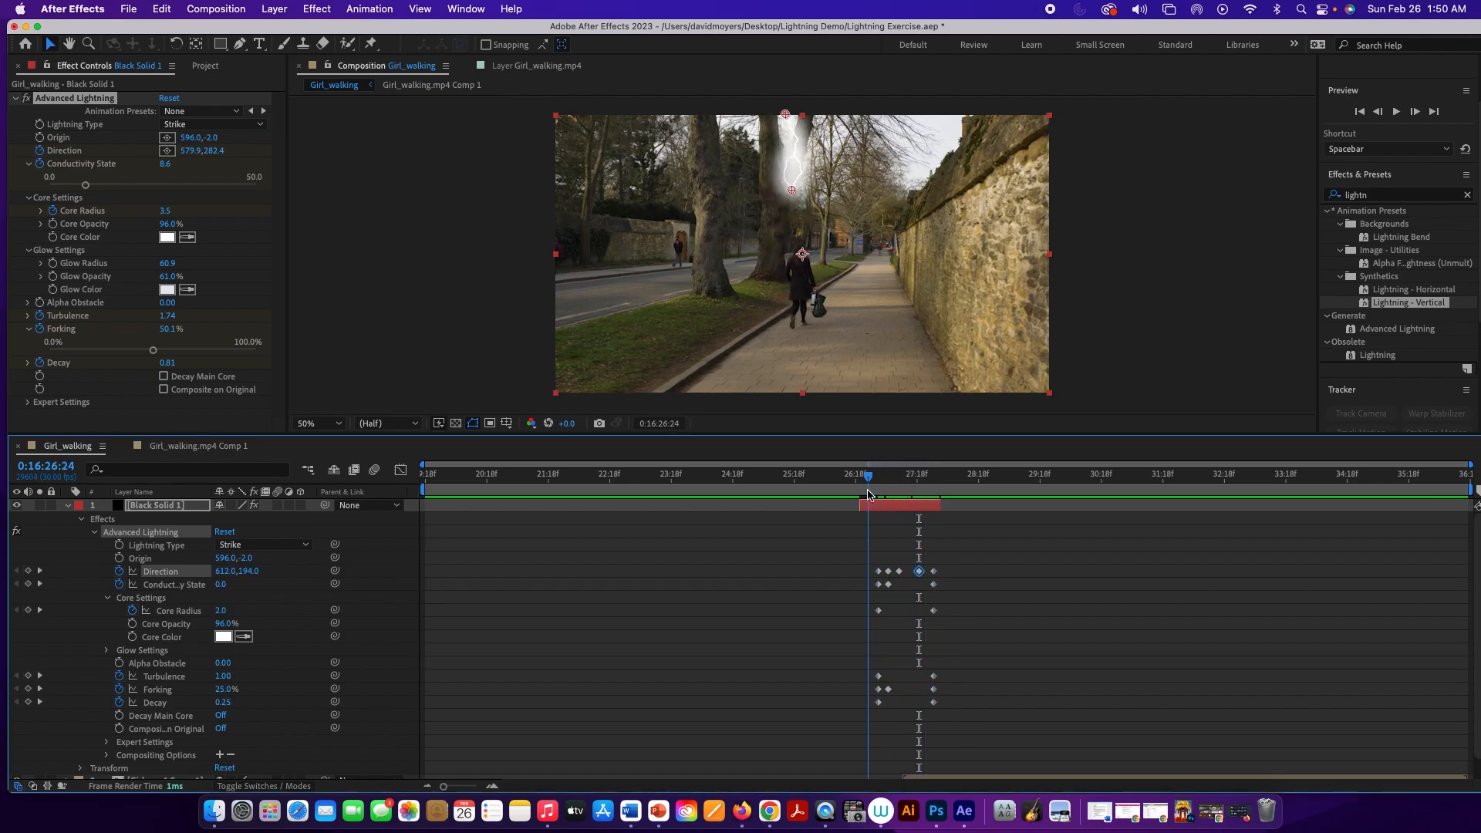
key("space")
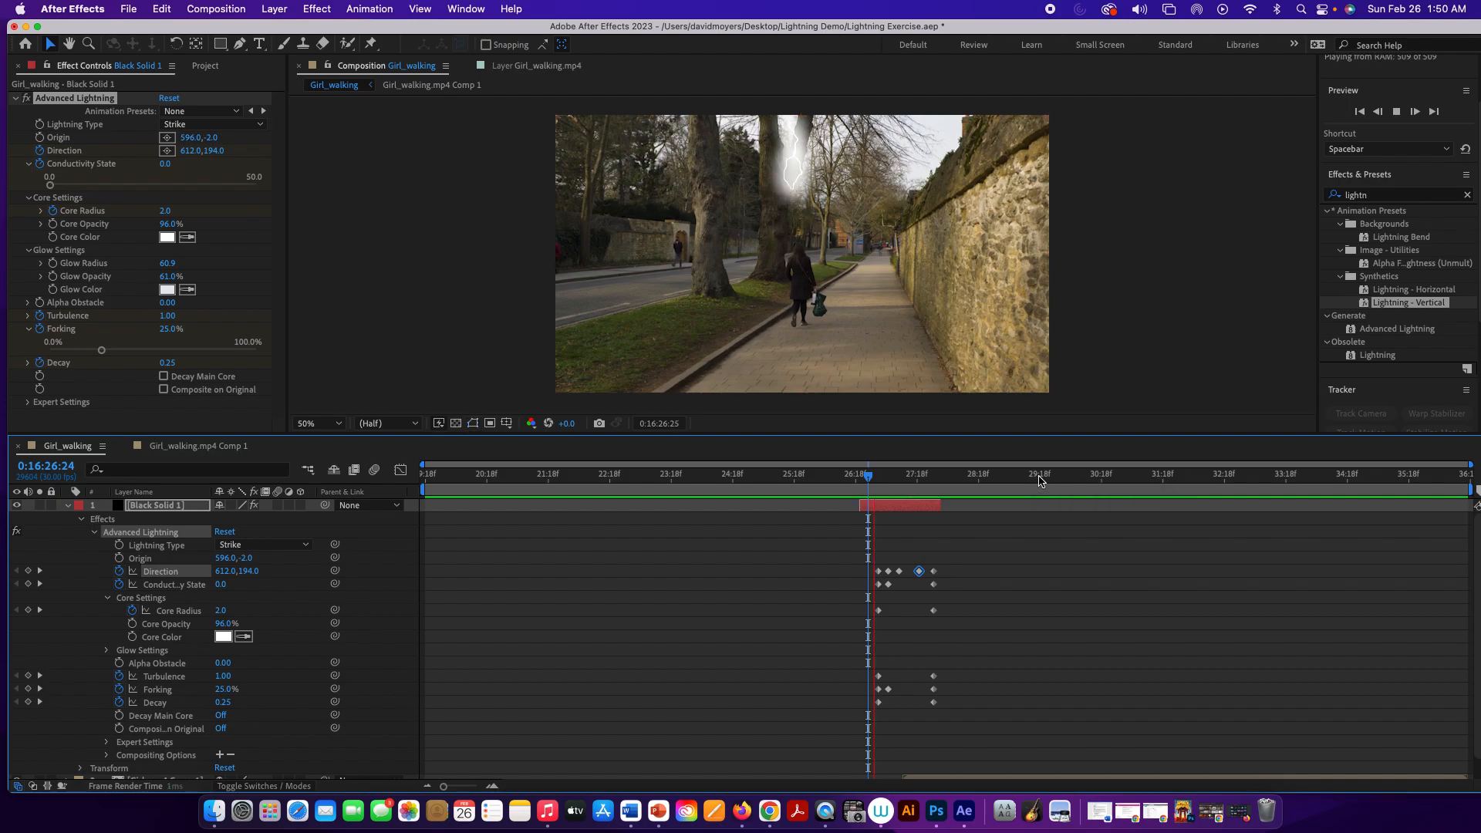
key("space")
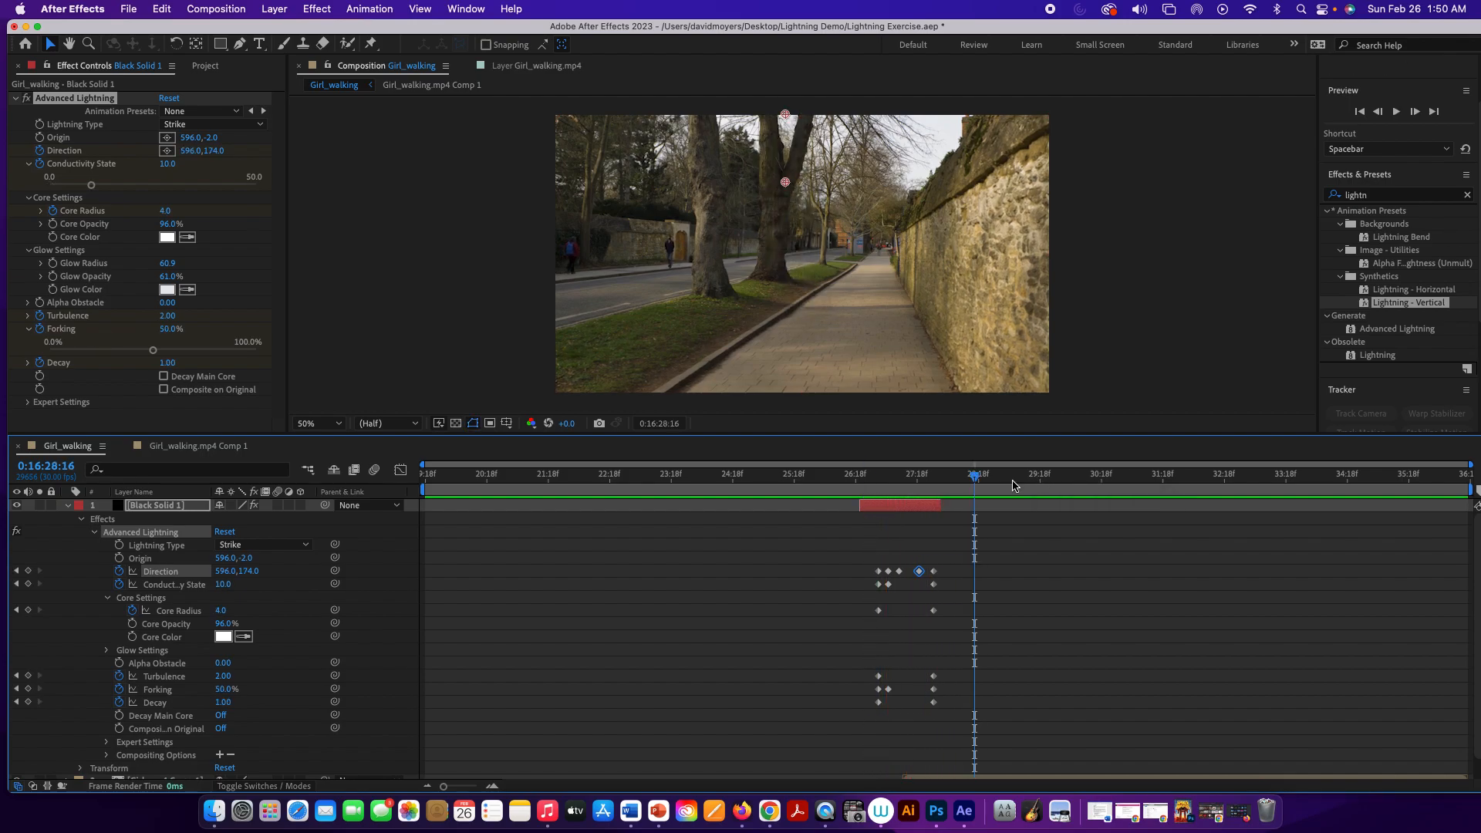
Keyframe the lightning's Direction at 582.7, 344.1 at 0:16:27:16
left_click_drag(974, 480, 915, 498)
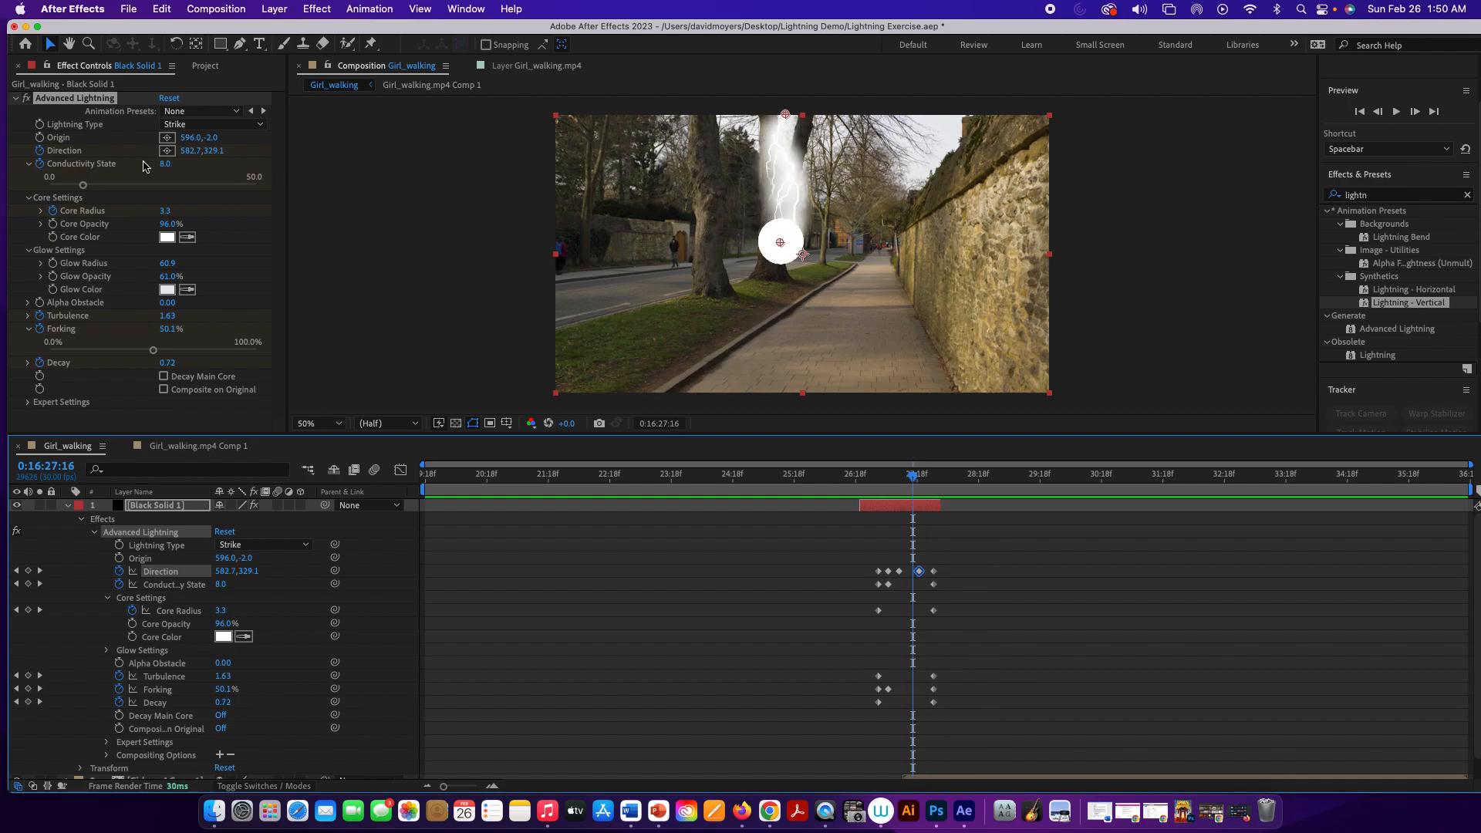
left_click(209, 151)
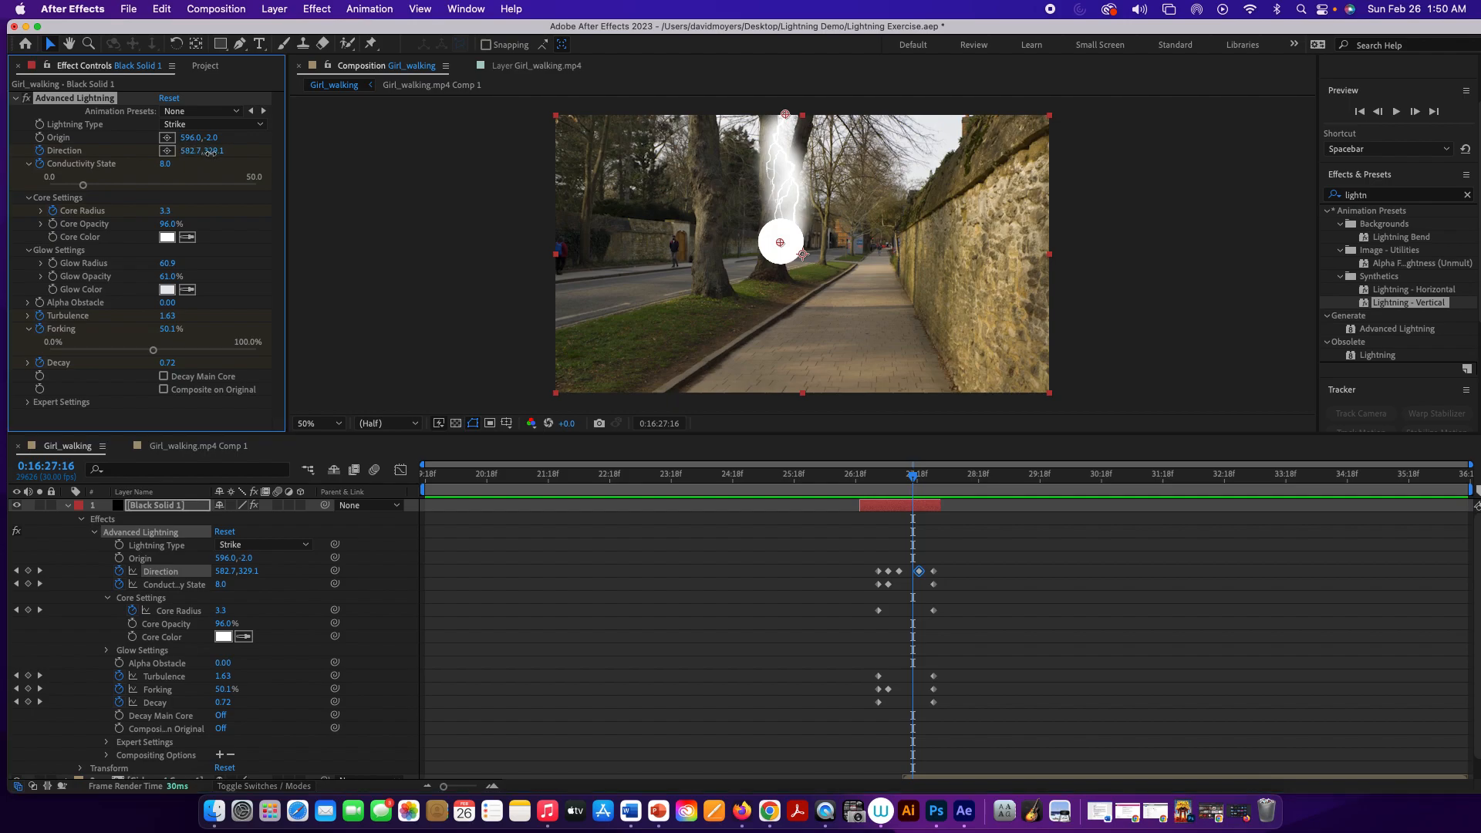
left_click_drag(209, 151, 216, 152)
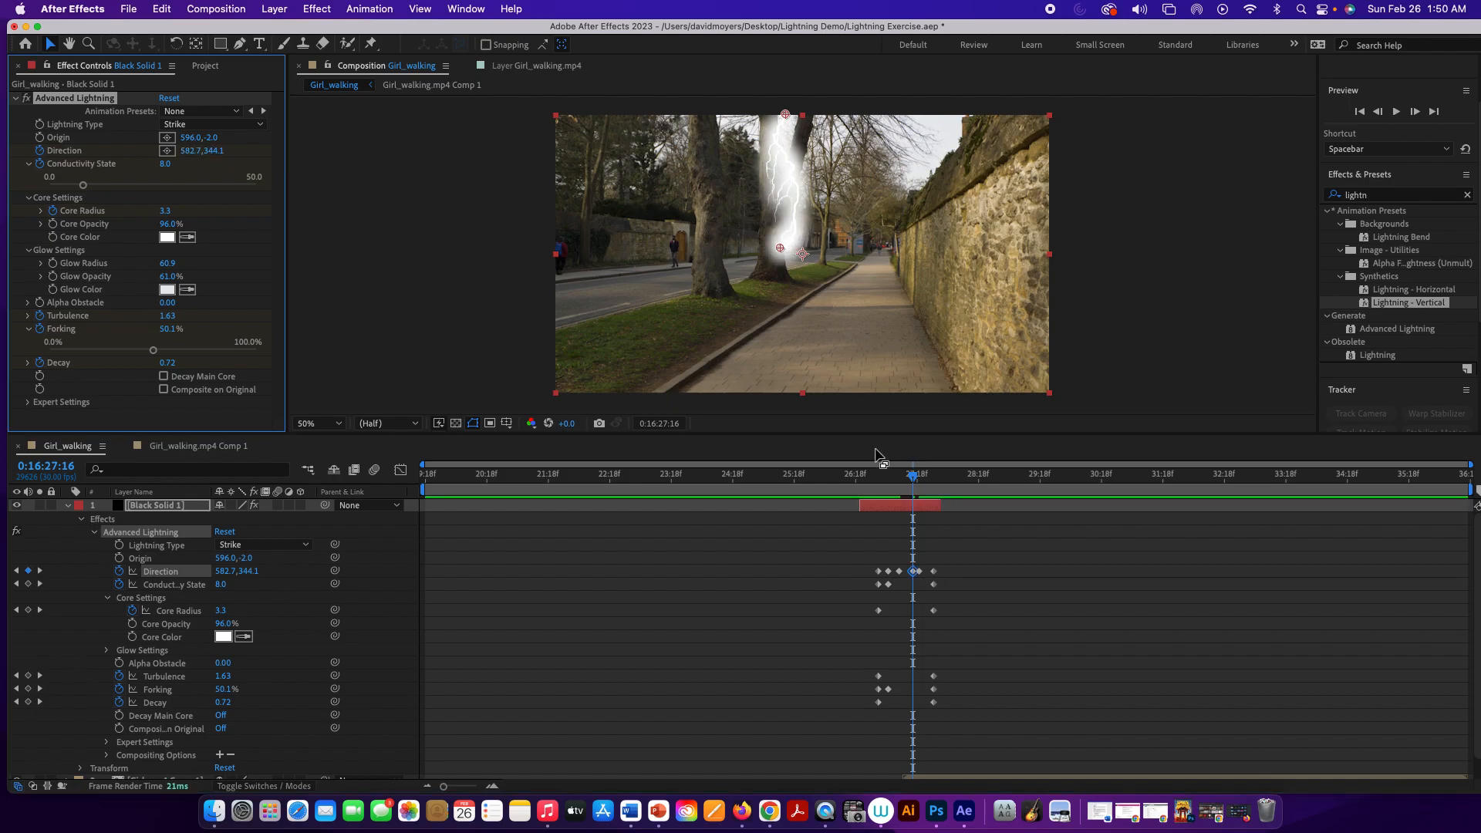
Scrub and play back the whole strike to check the bolt's movement through the Direction keyframes
left_click(906, 477)
mouse_move(906, 477)
left_mouse_down()
mouse_move(882, 477)
mouse_move(939, 477)
mouse_move(886, 486)
left_mouse_up()
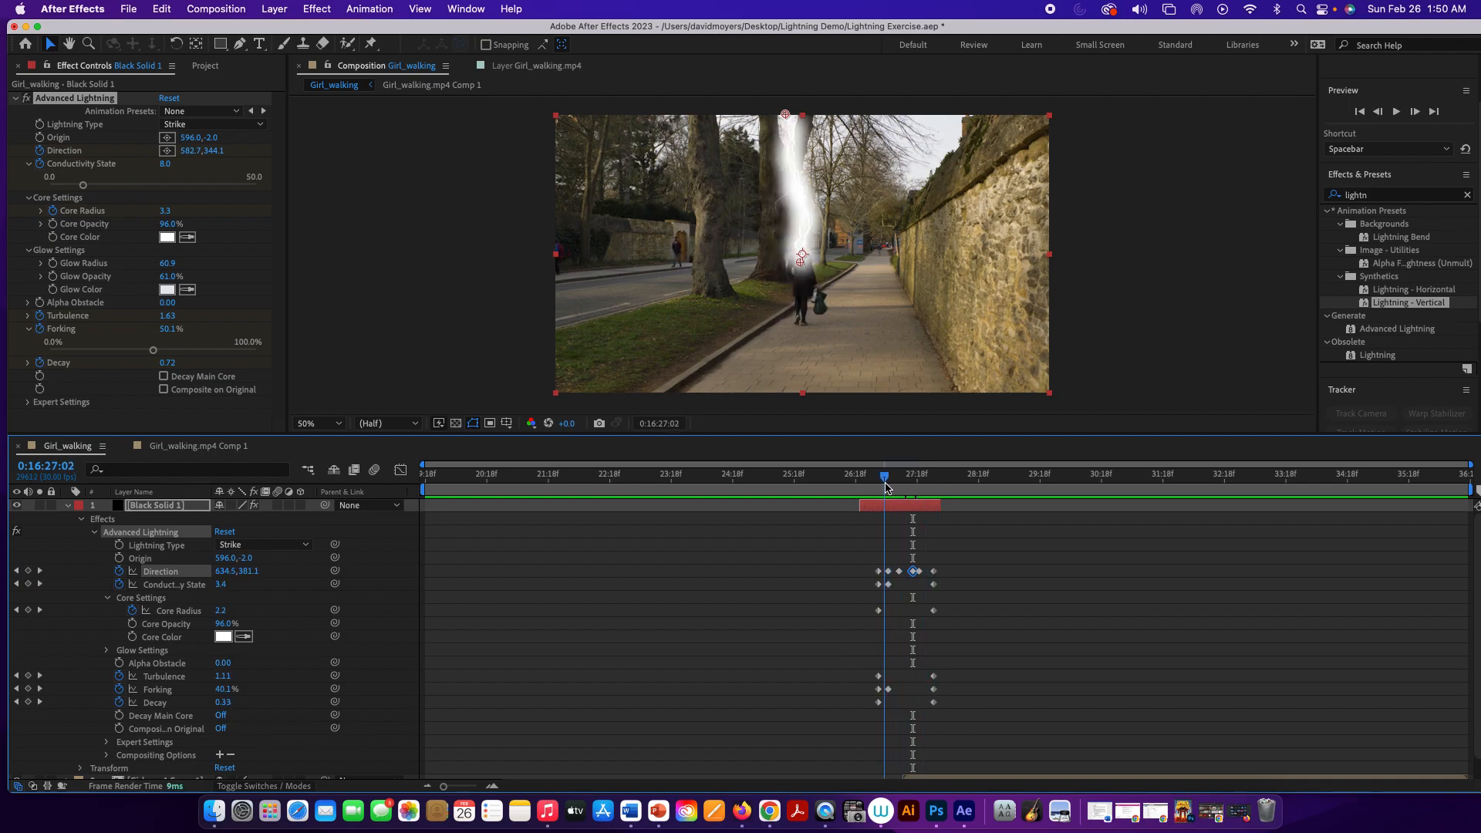
key("space")
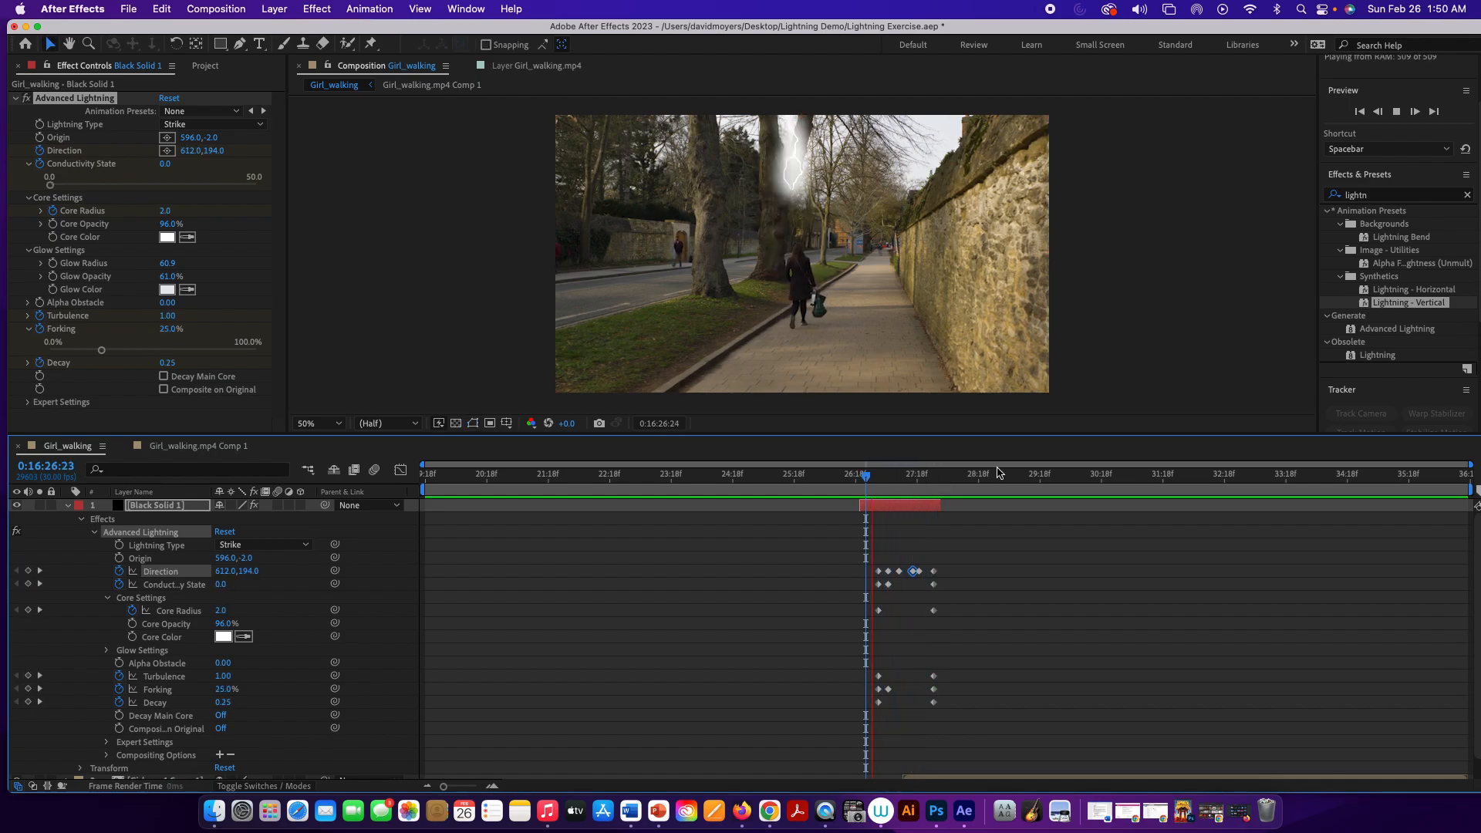
left_click(998, 473)
left_click_drag(999, 480, 846, 480)
key("space")
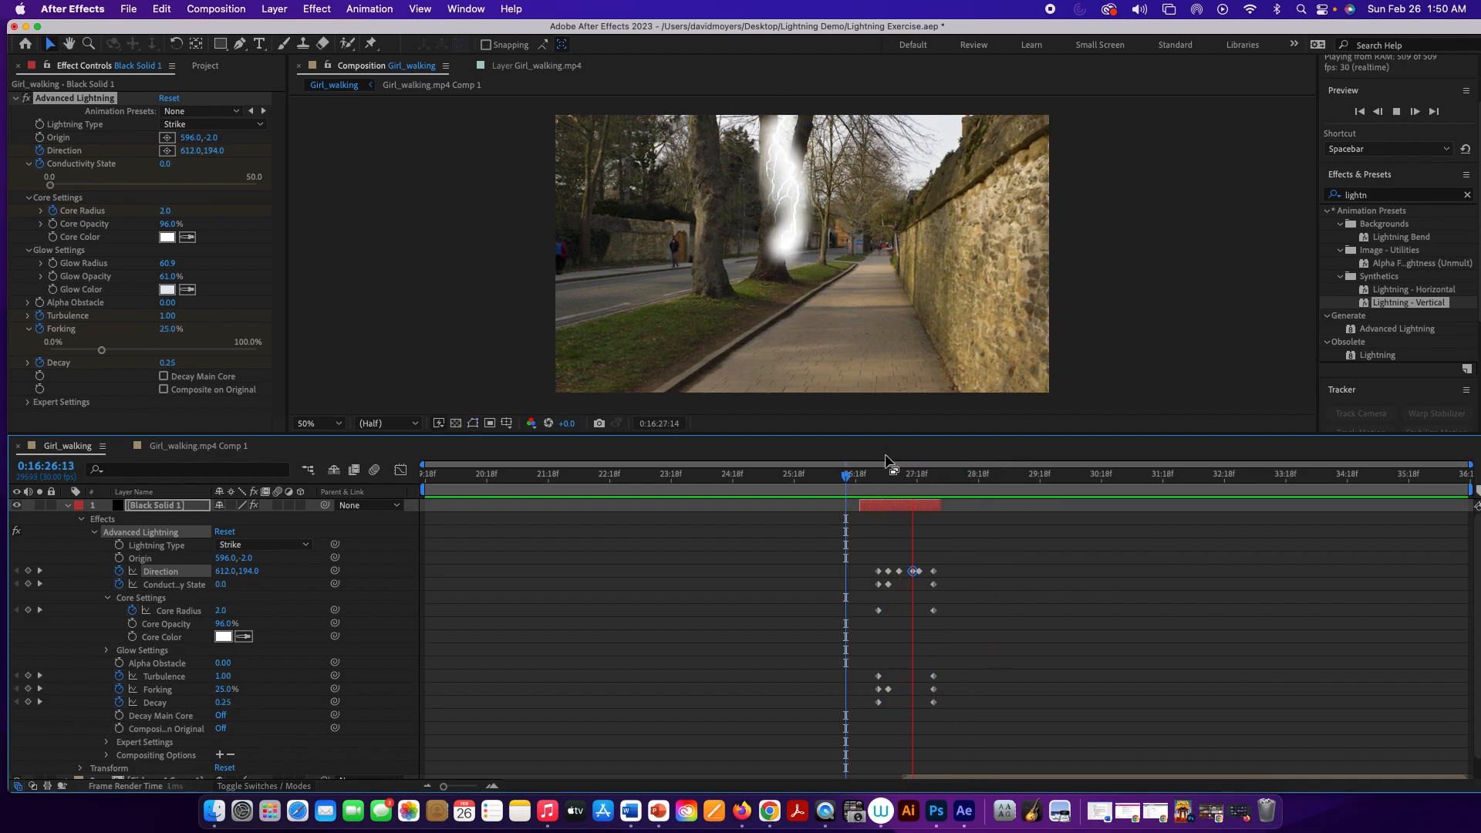
key("space")
Collapse the Black Solid 1 layer's properties and add an adjustment layer directly above the Girl_walking.mp4 Comp 1 layer
left_click_drag(948, 478, 880, 478)
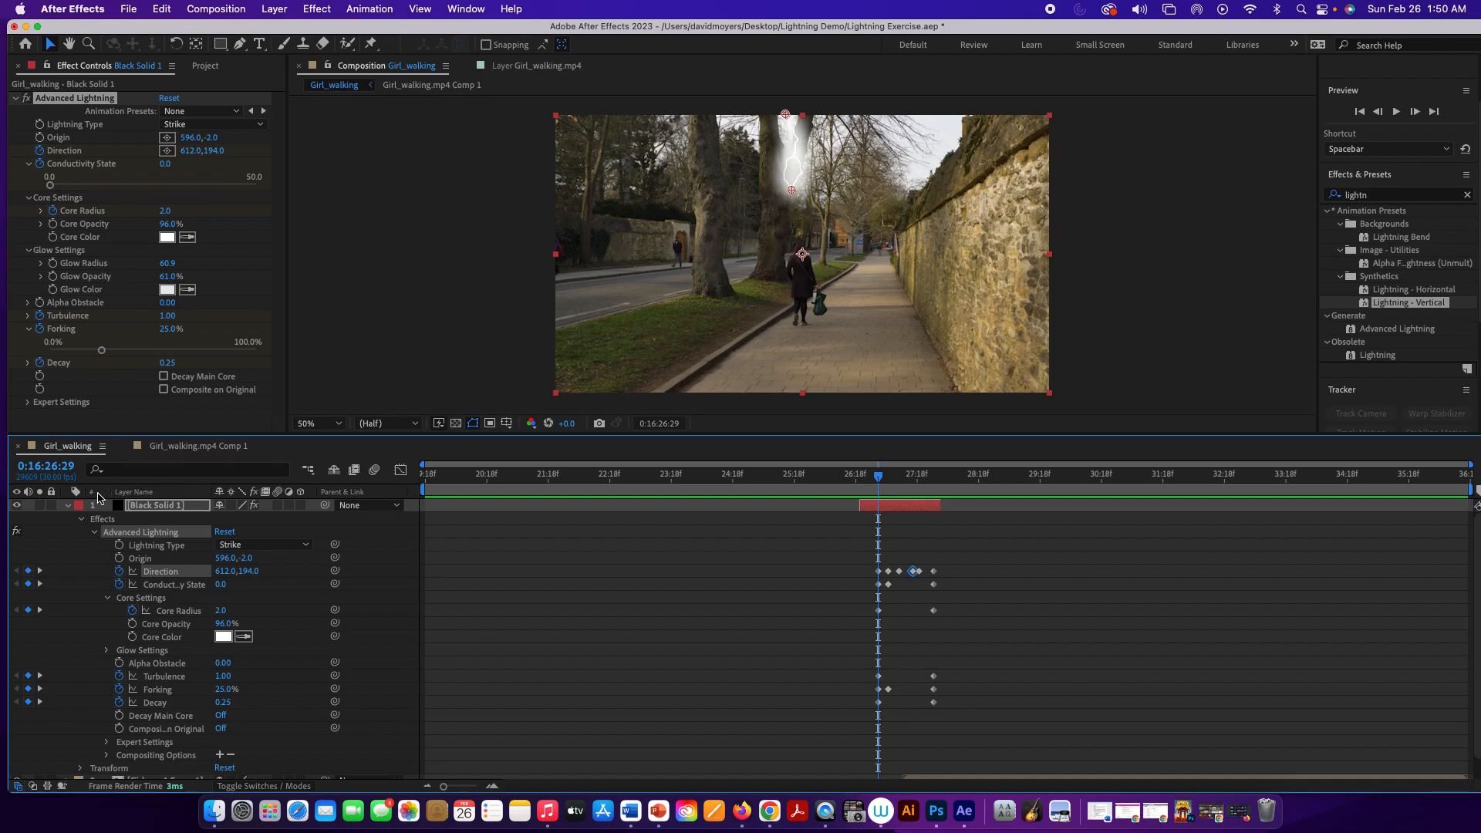
left_click(68, 507)
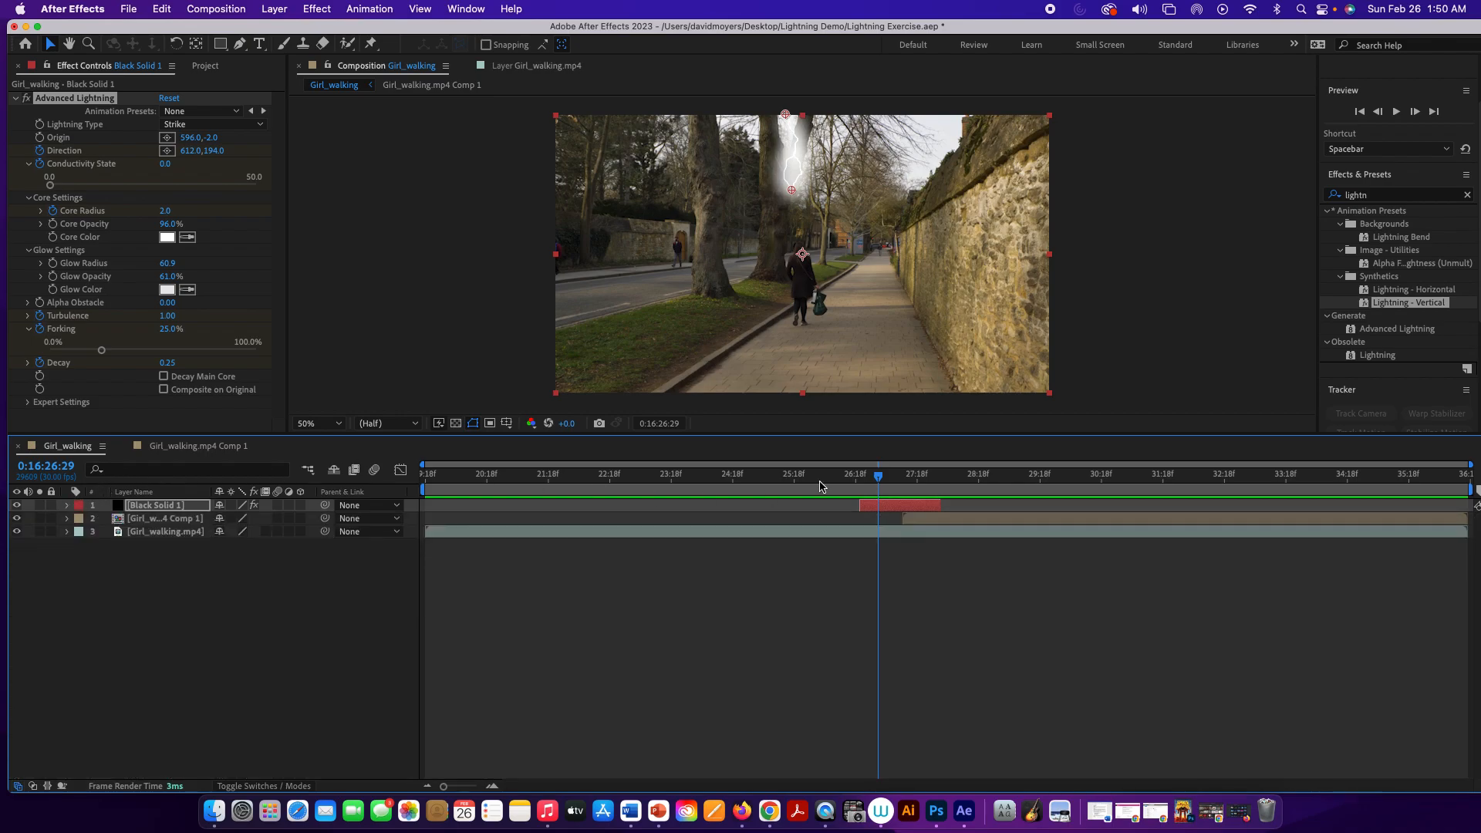
mouse_move(881, 481)
left_mouse_down()
mouse_move(952, 471)
mouse_move(851, 477)
mouse_move(900, 474)
left_mouse_up()
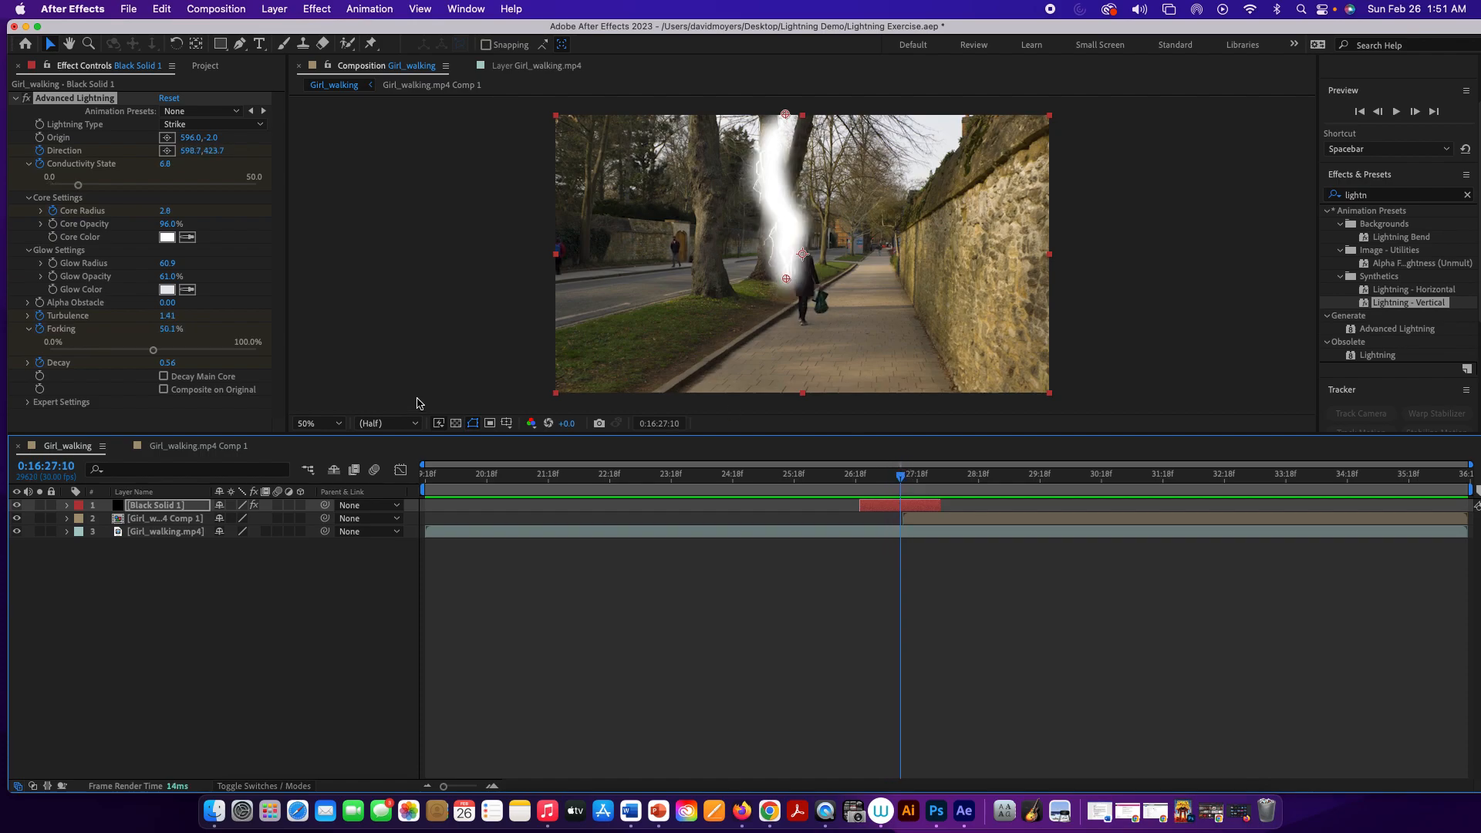
left_click(152, 519)
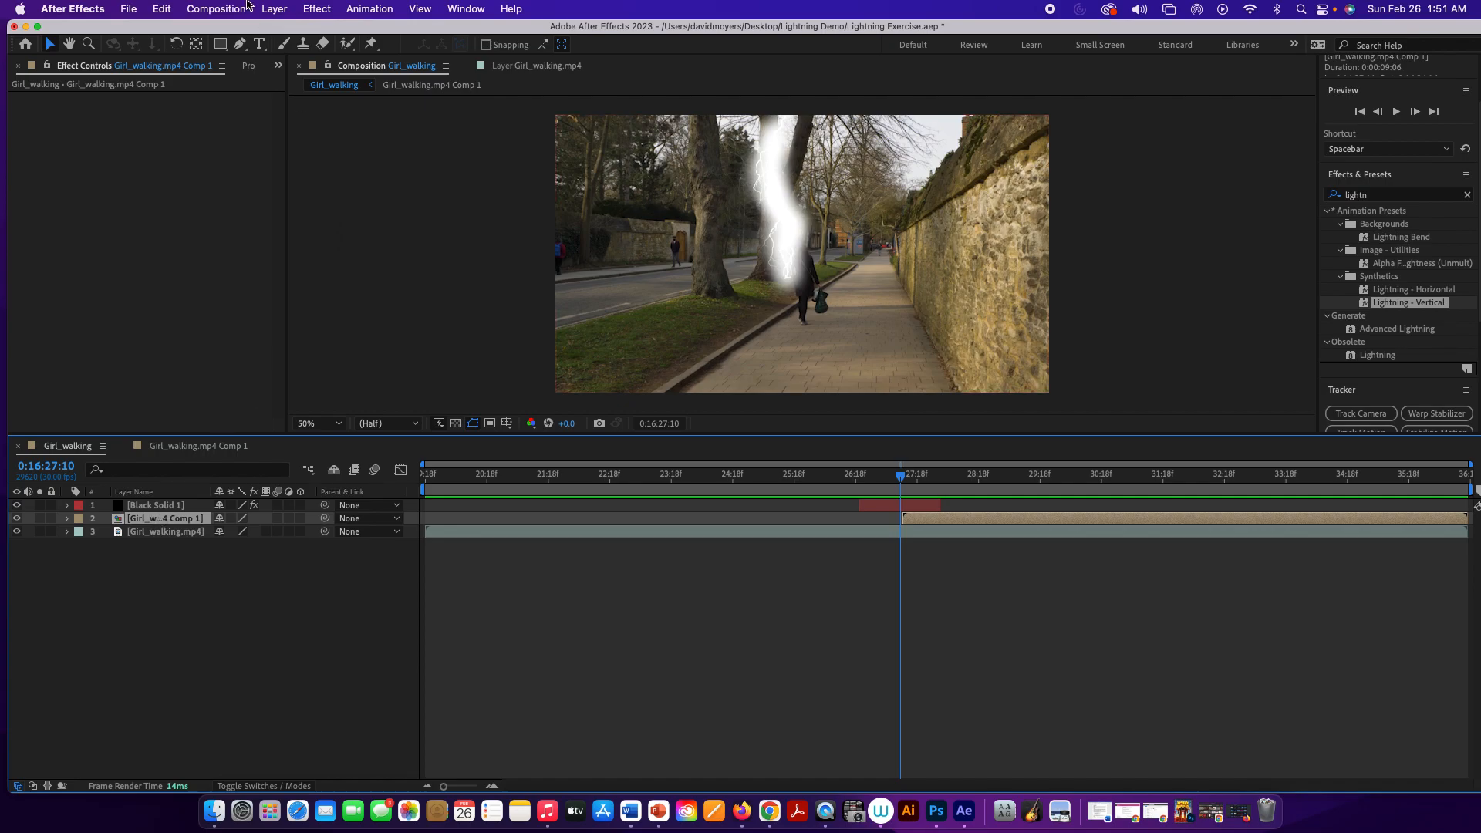
left_click(285, 9)
mouse_move(385, 32)
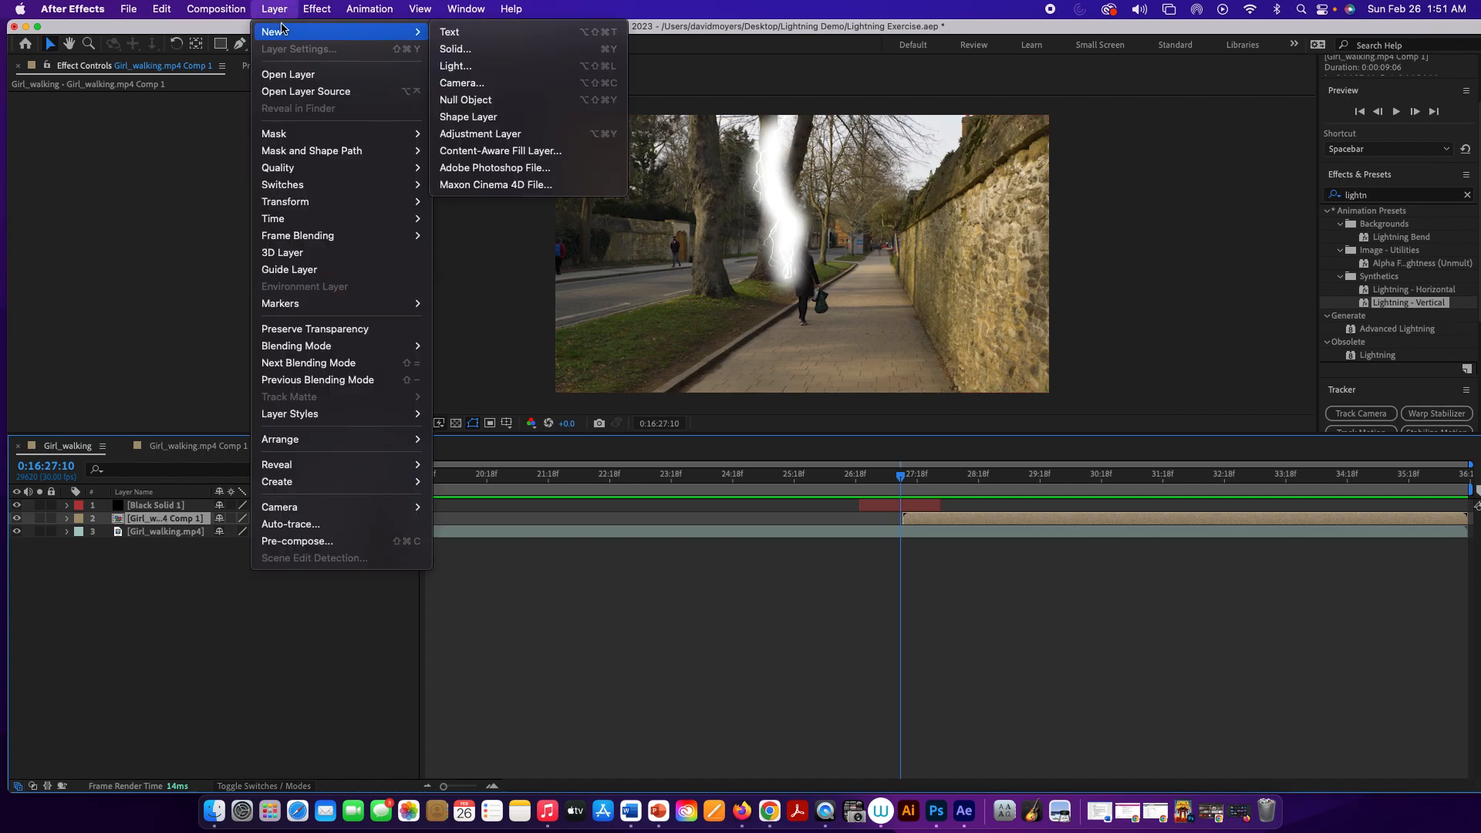
left_click(515, 135)
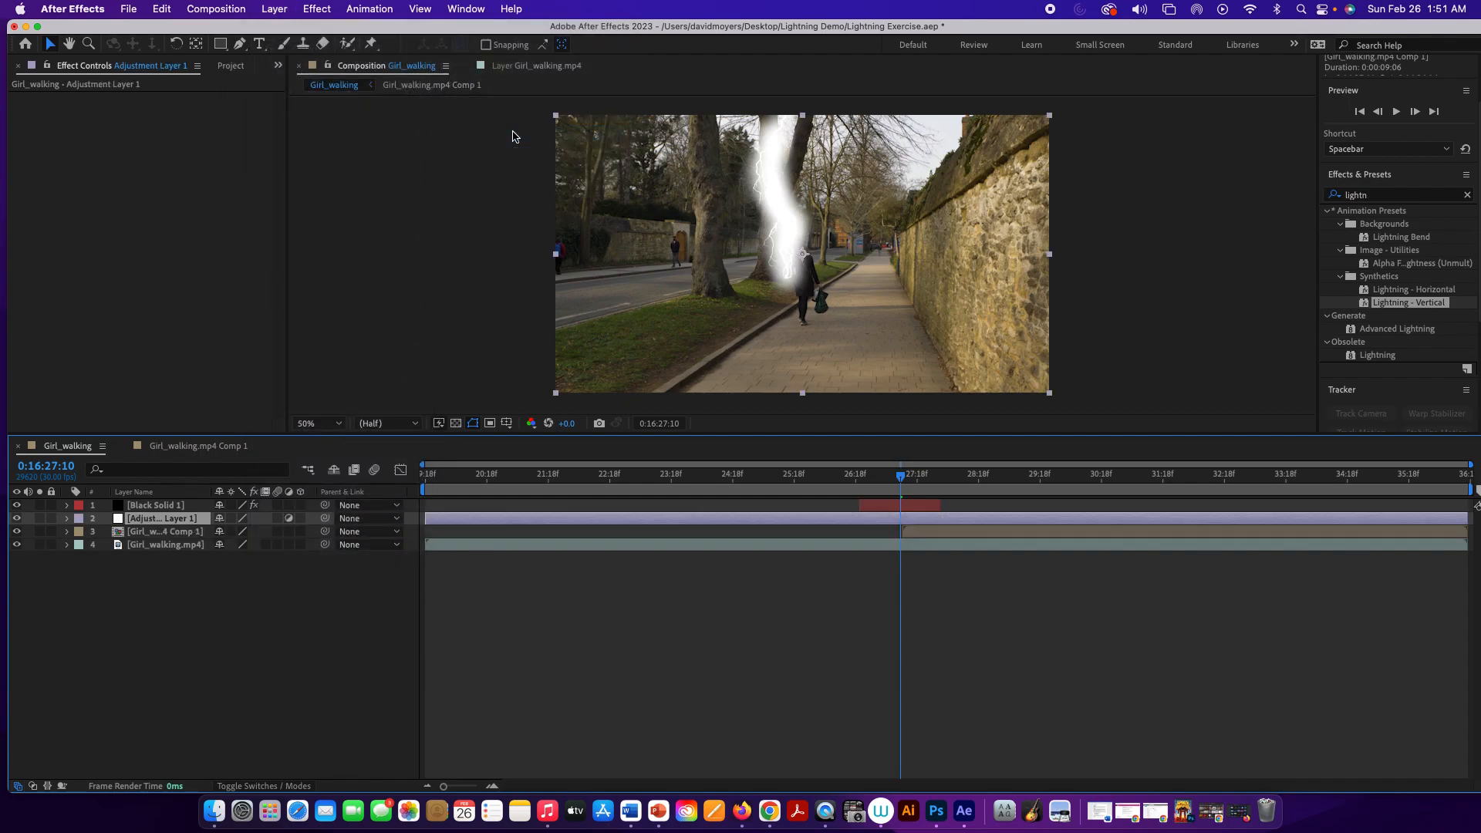
Apply the CC Light Burst 2.5 effect to the adjustment layer
left_click(324, 8)
mouse_move(370, 398)
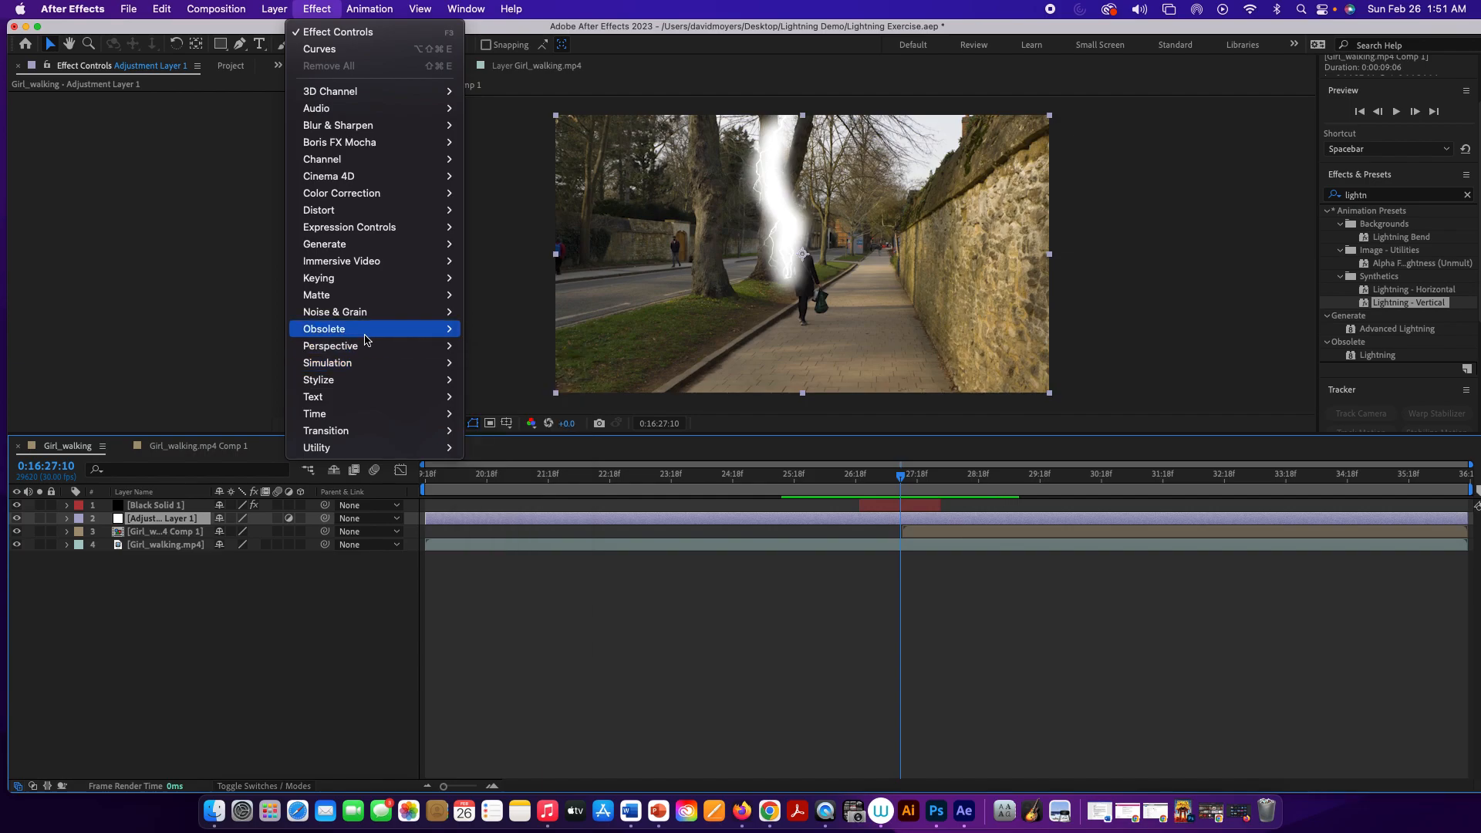
mouse_move(362, 287)
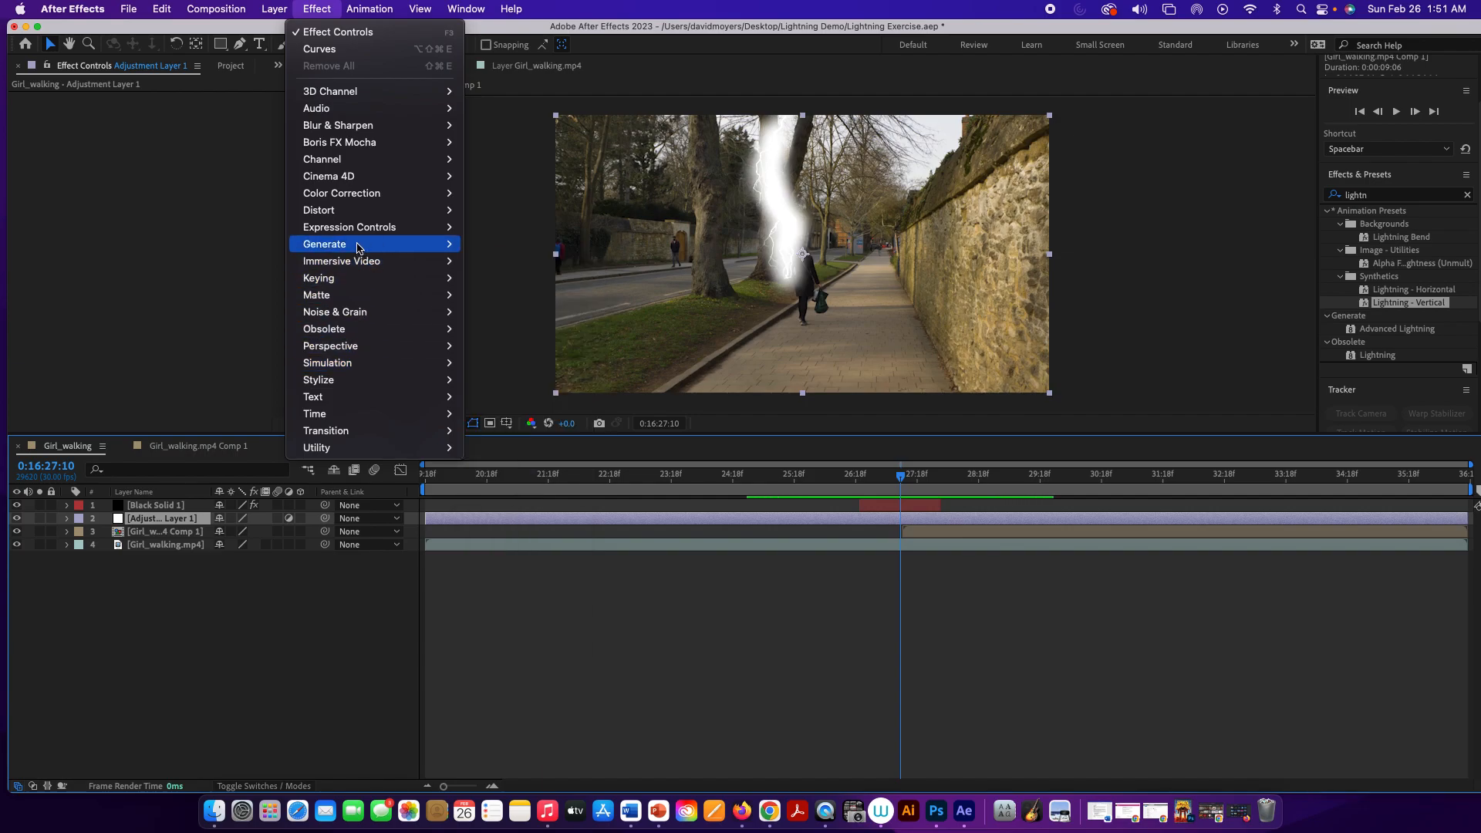
mouse_move(357, 247)
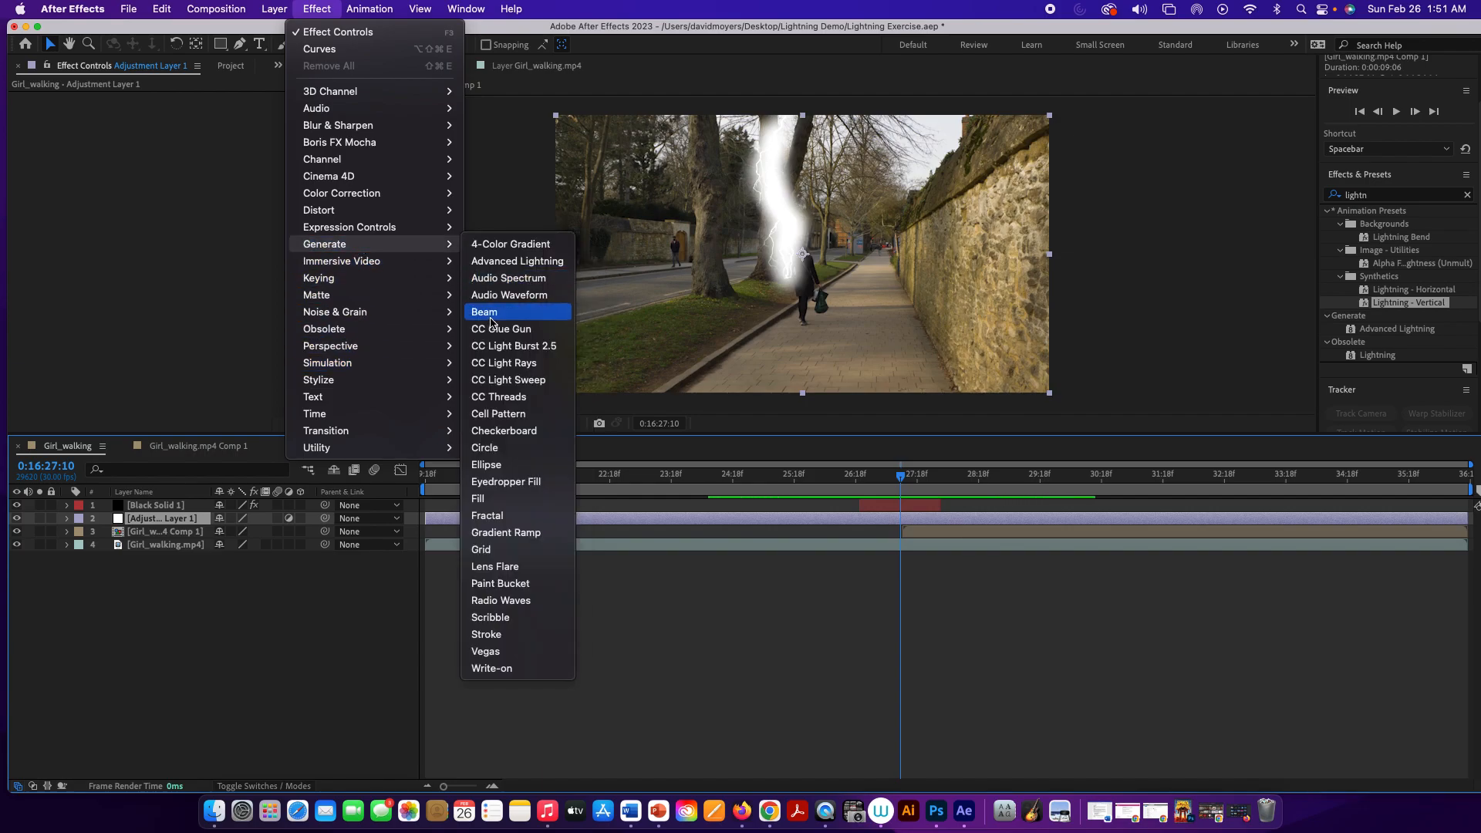
left_click(530, 346)
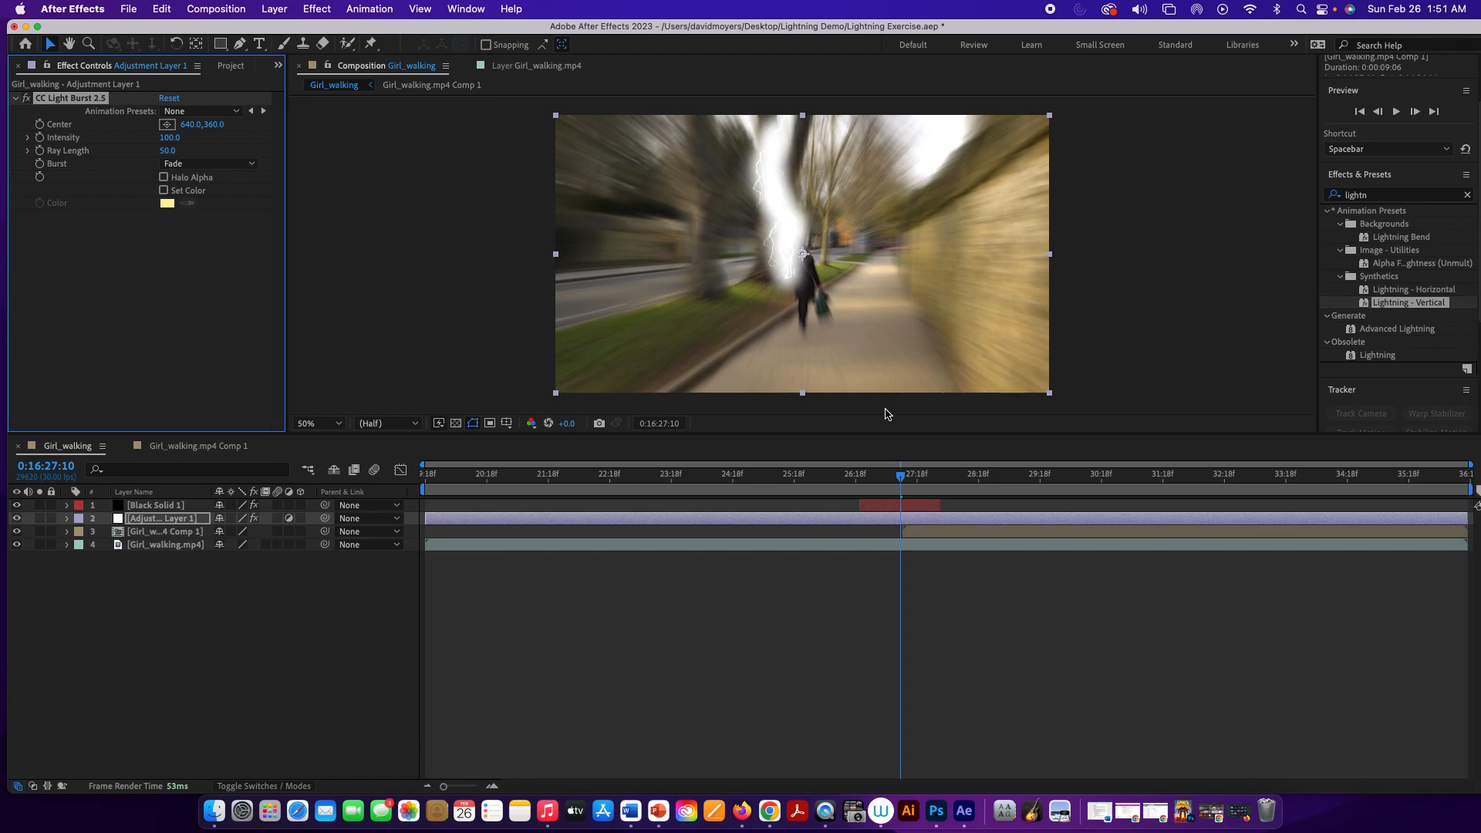
Keyframe the adjustment layer's CC Light Burst 2.5 at 0:16:26:29 with Intensity 0.0 and Ray Length -1.0
left_click_drag(902, 477, 882, 480)
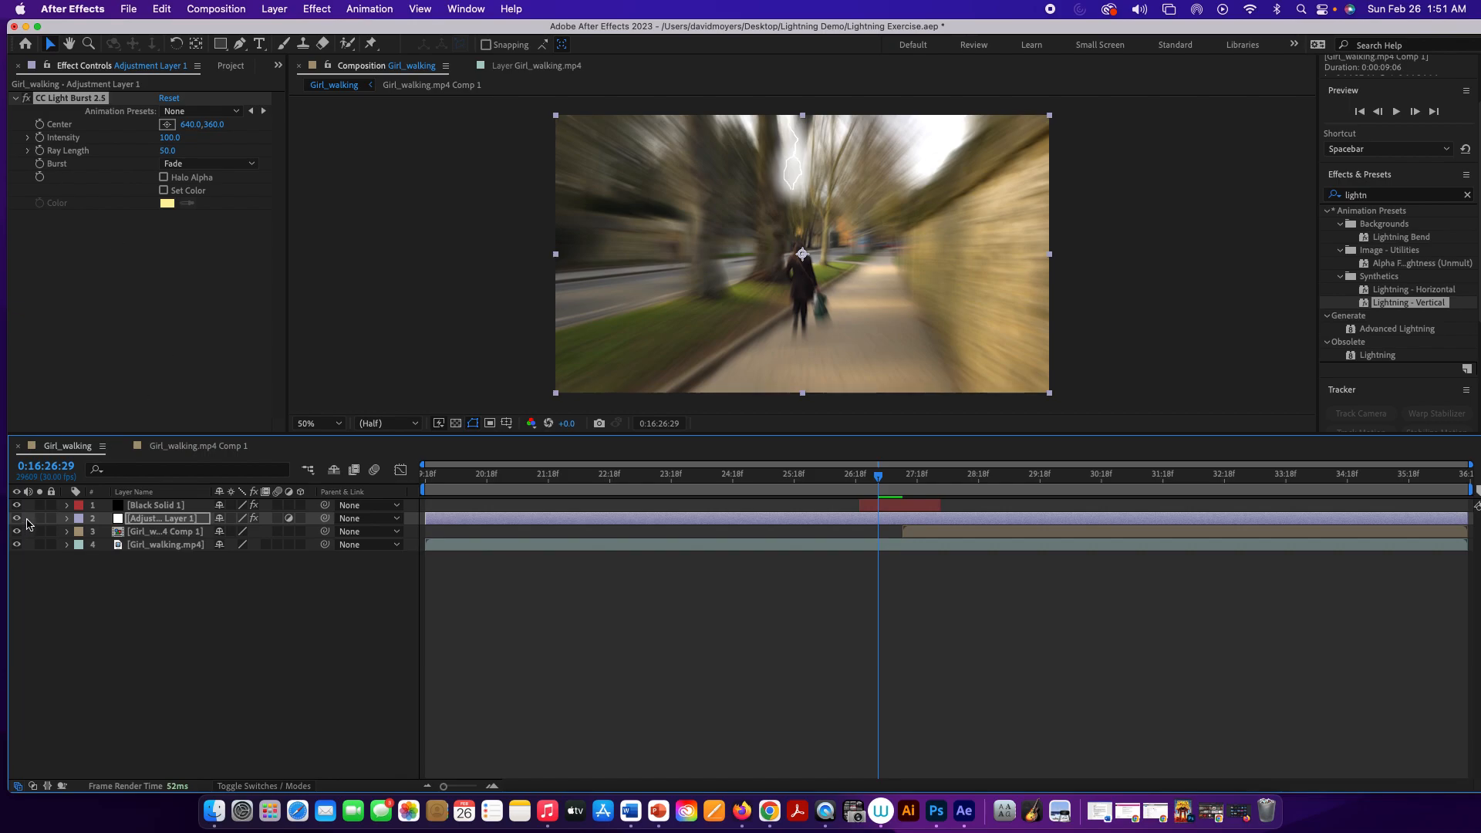
left_click(66, 518)
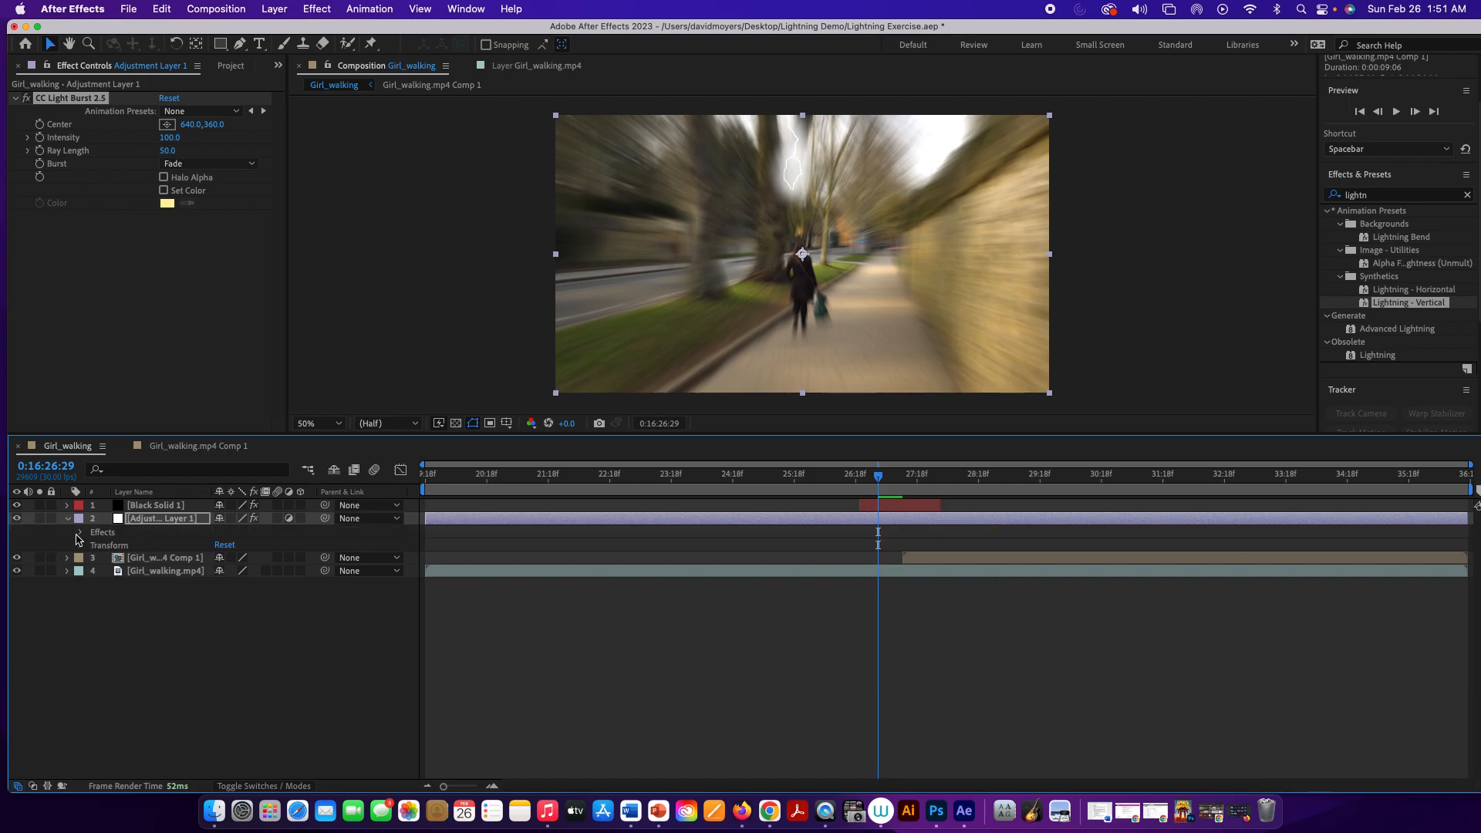
left_click(81, 533)
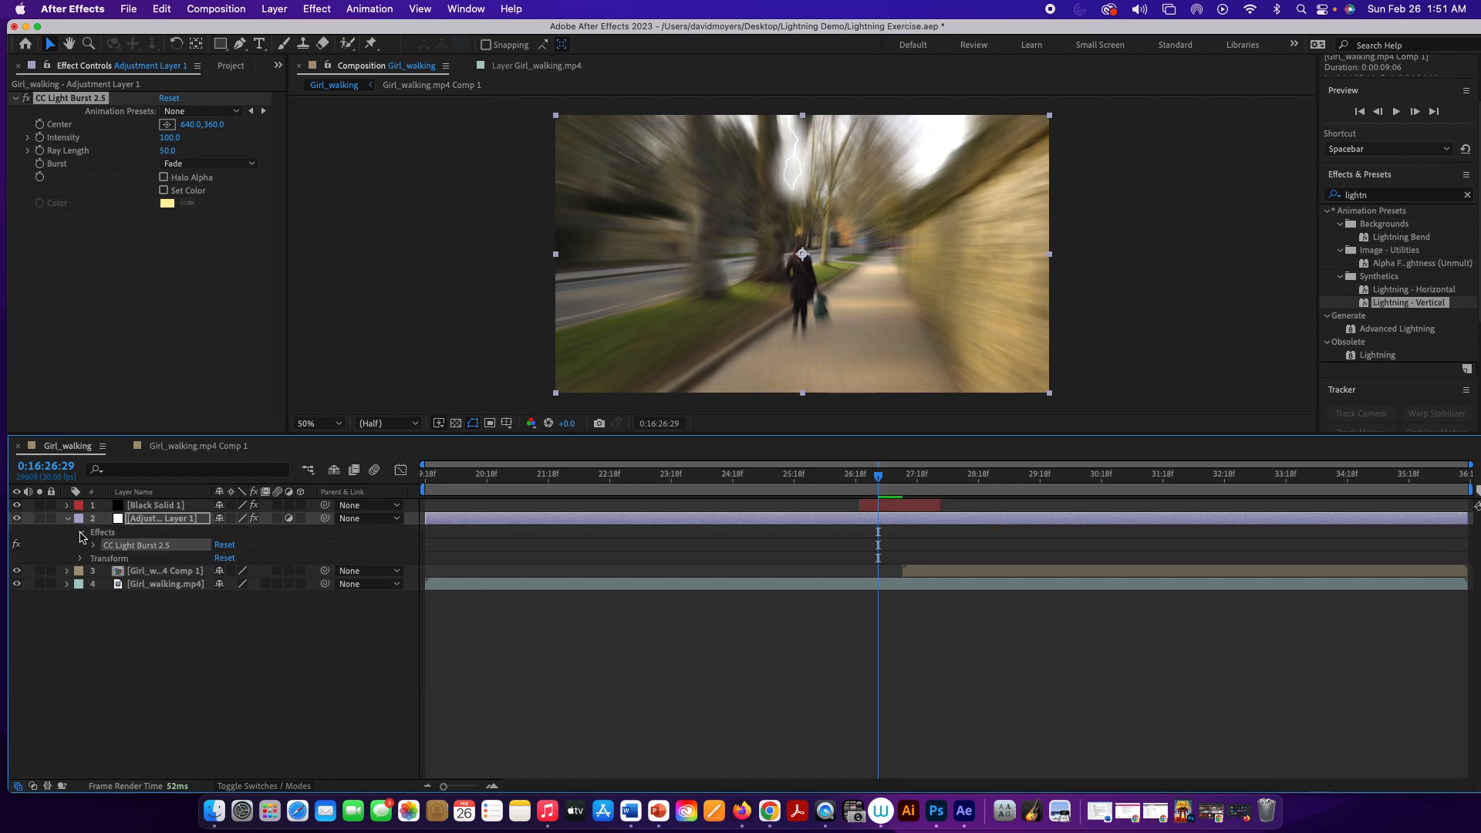
left_click(93, 546)
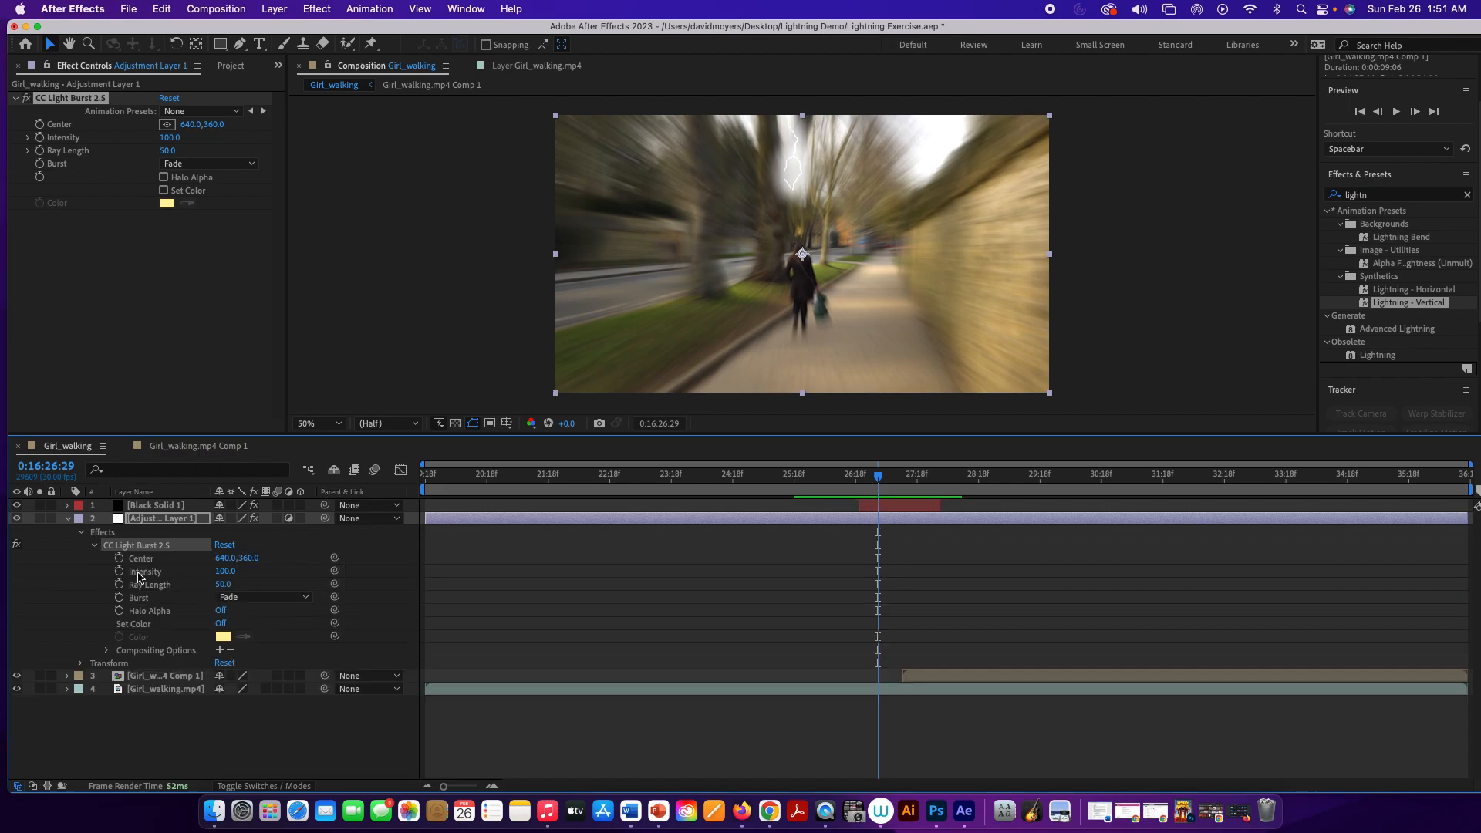
left_click(119, 570)
left_click_drag(226, 579, 182, 574)
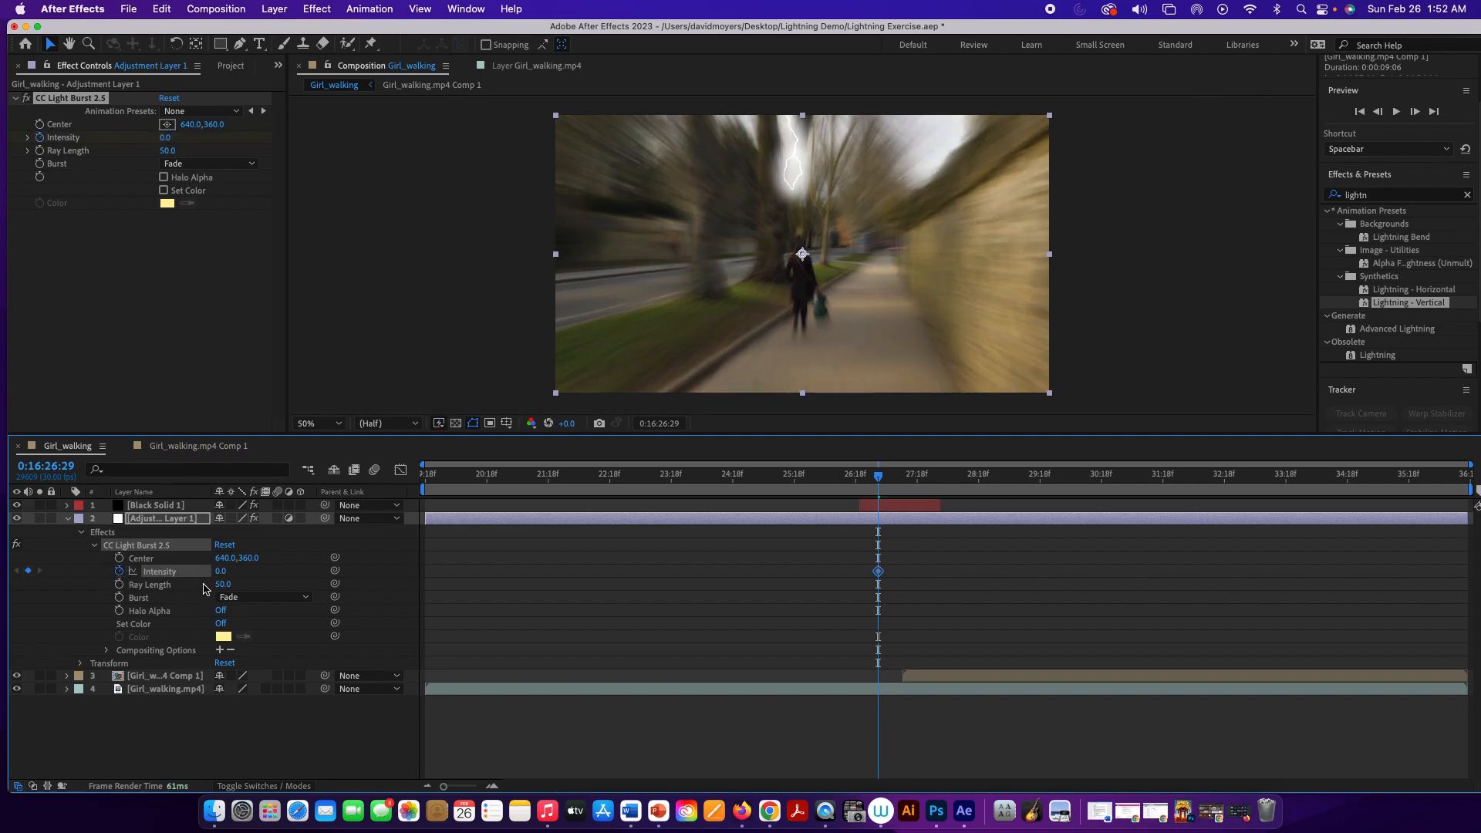
left_click(118, 584)
left_click_drag(217, 589, 182, 584)
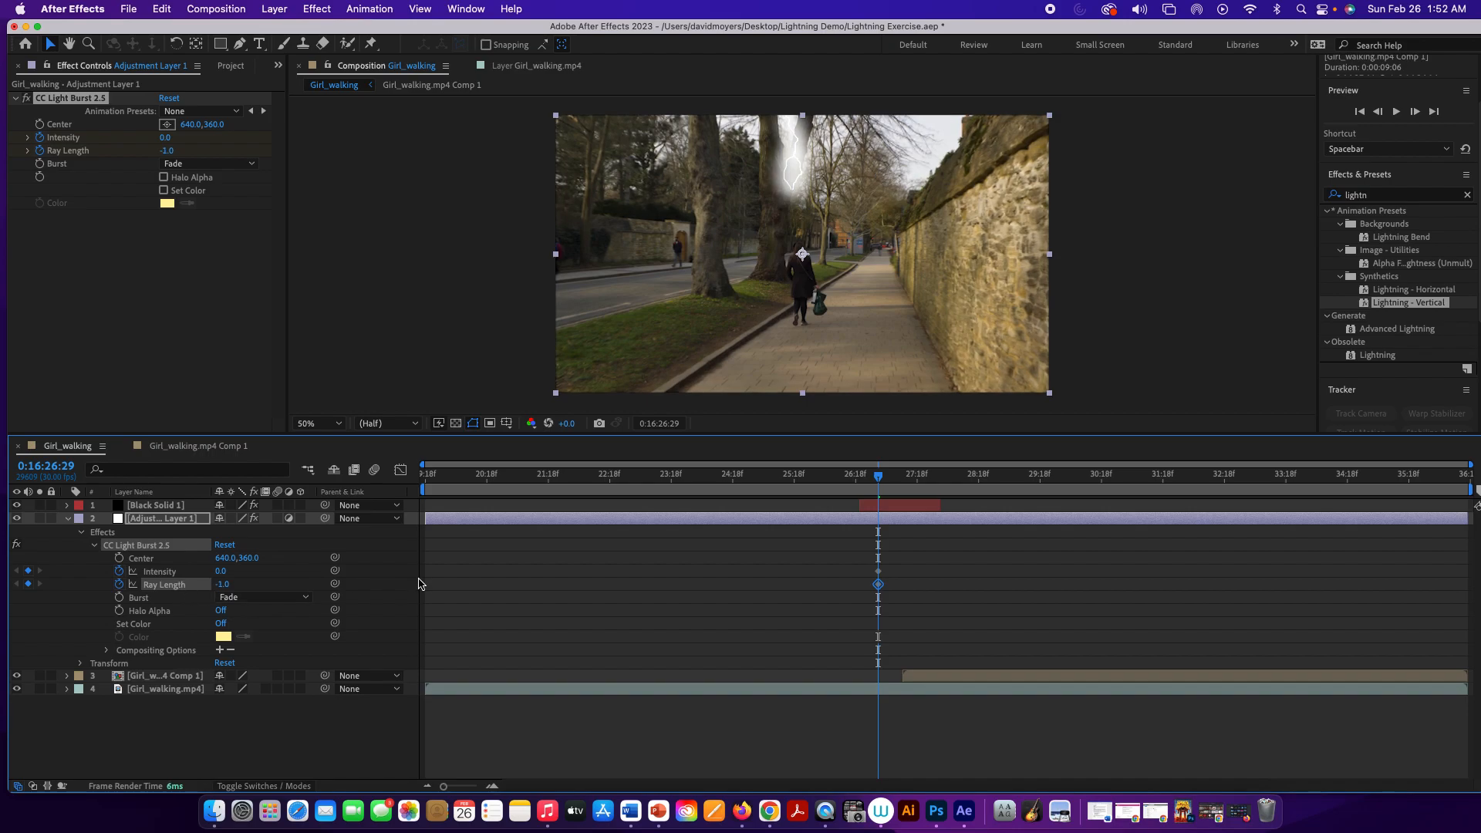
Keyframe the light burst at 0:16:27:04 with Intensity 760.0 and Ray Length 29.0
left_click(886, 478)
left_click_drag(886, 478, 888, 478)
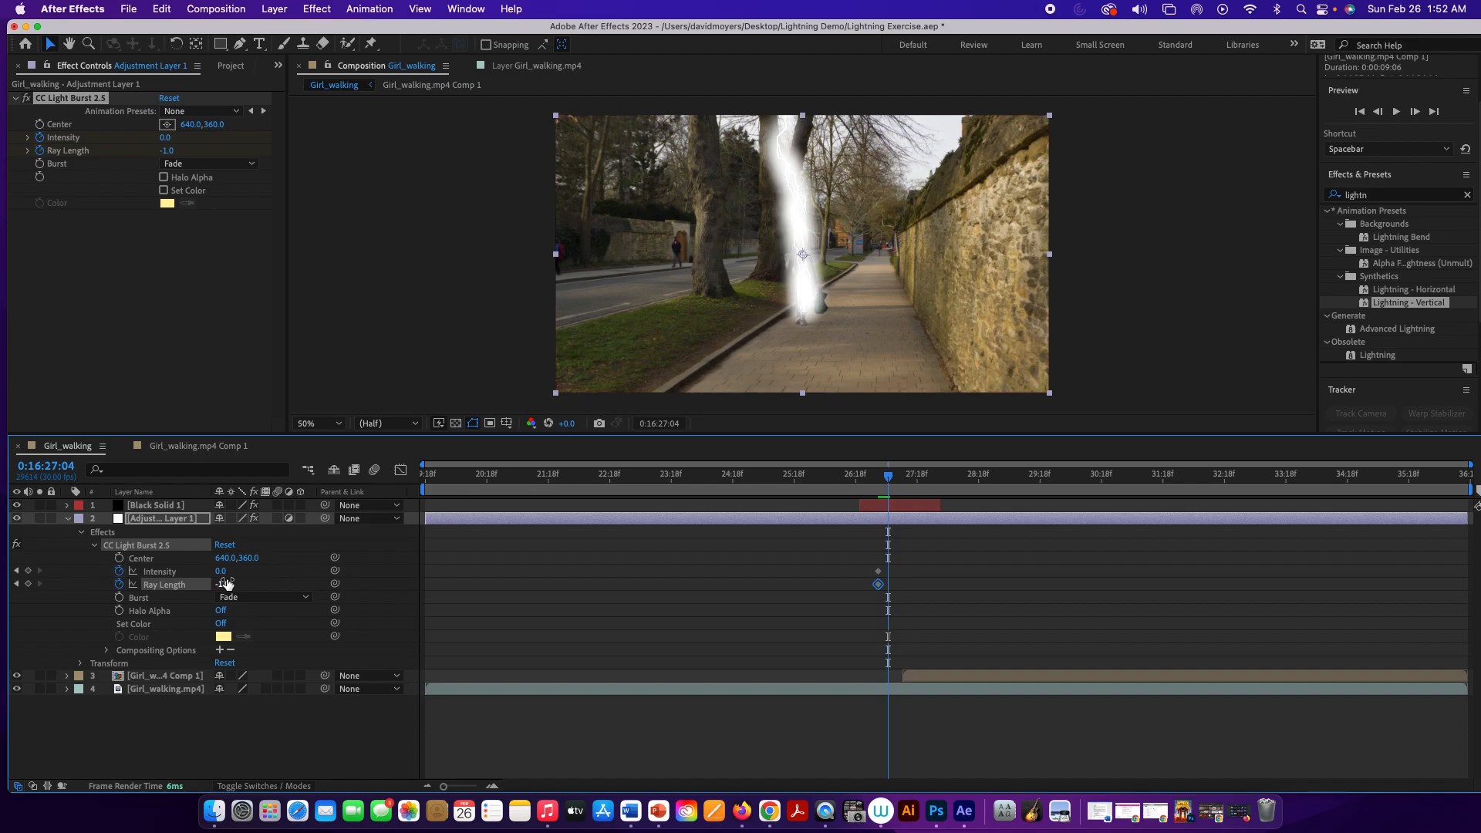
mouse_move(228, 571)
left_mouse_down()
mouse_move(282, 573)
mouse_move(238, 586)
mouse_move(249, 585)
left_mouse_up()
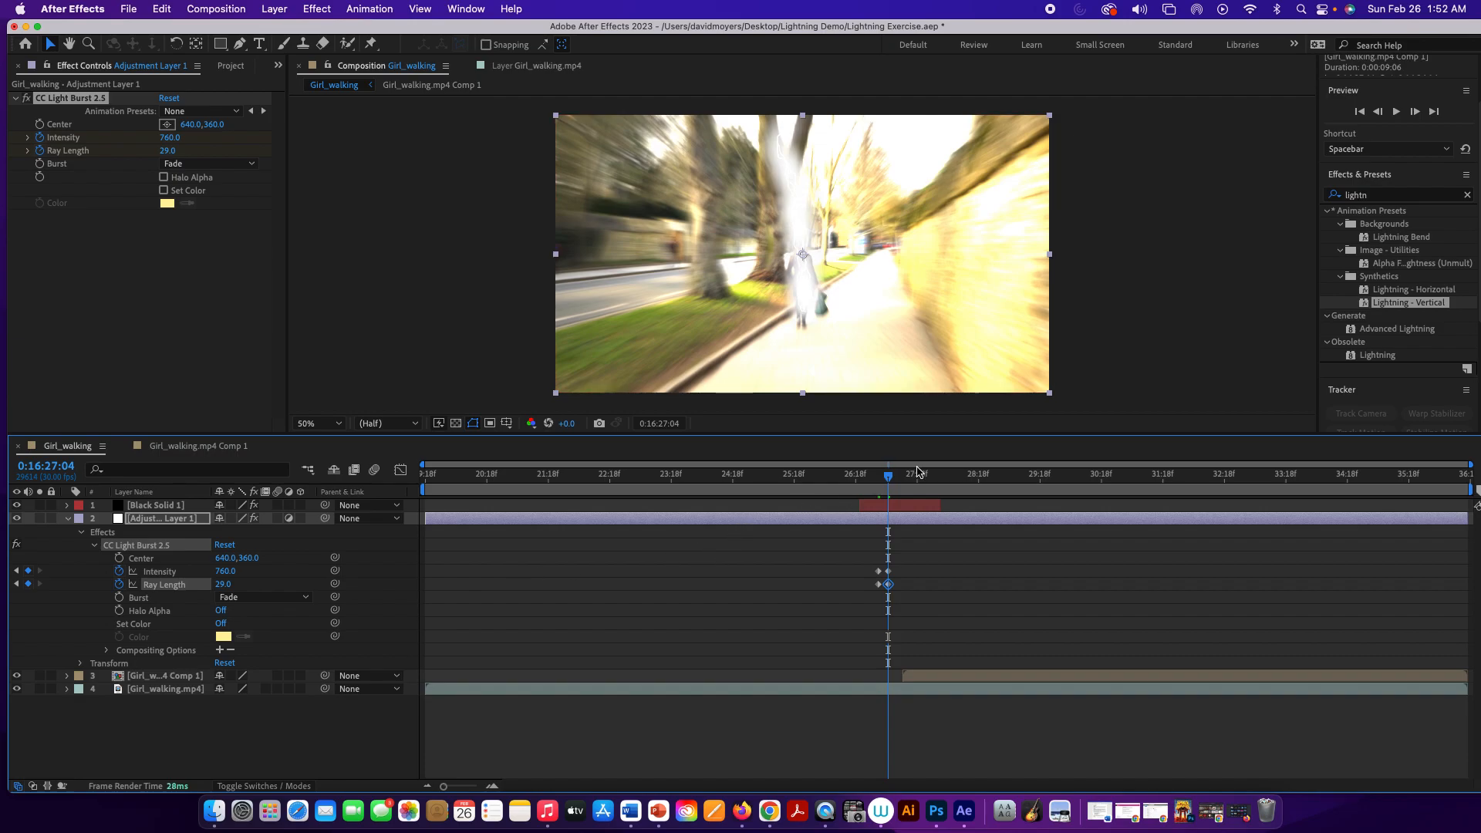
Keyframe the light burst at 0:16:27:10, just before the woman vanishes, with Ray Length 0.0 and Intensity 180.0
left_click_drag(894, 480, 902, 483)
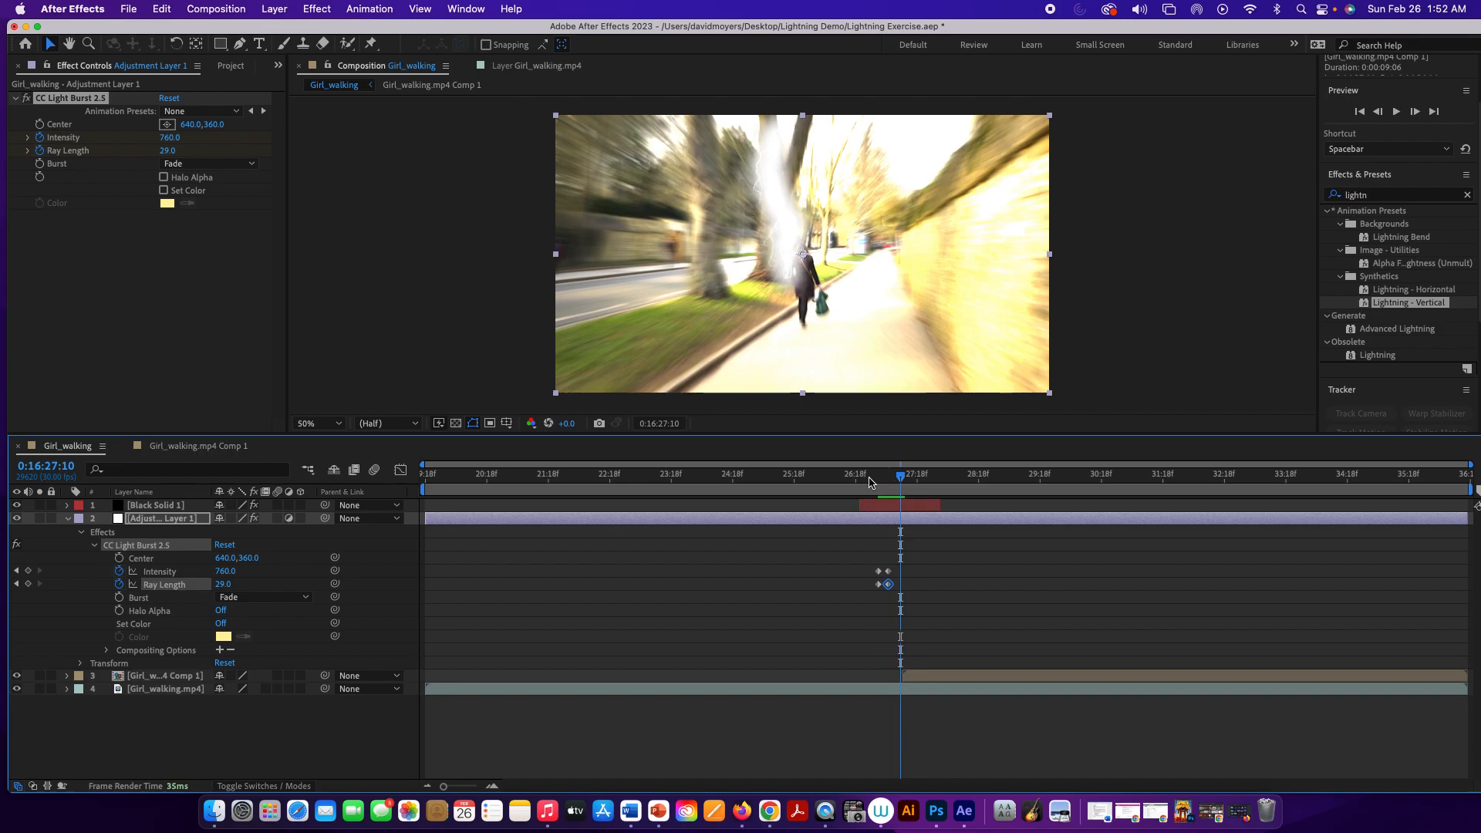
left_click(905, 482)
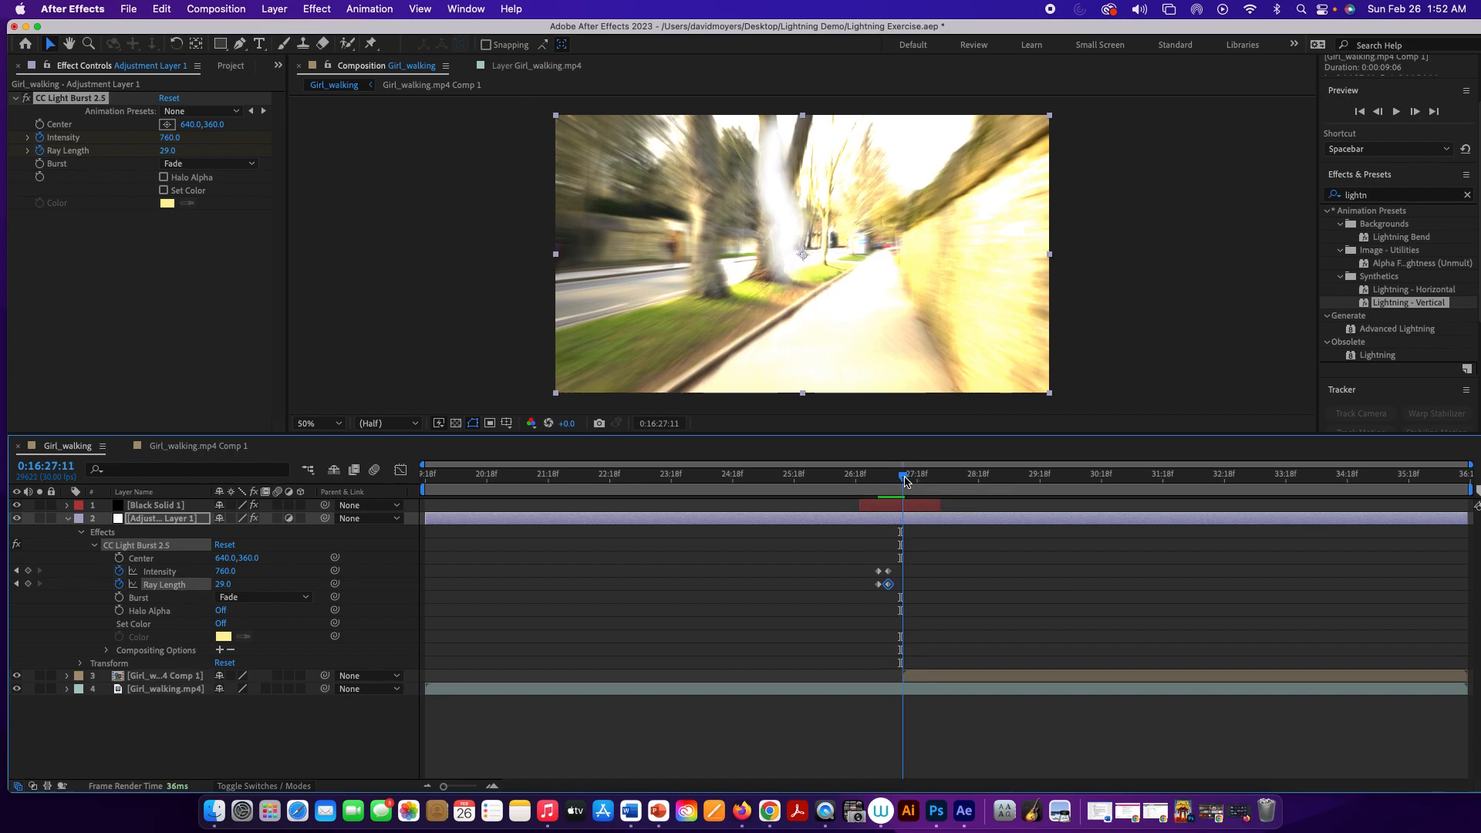
key("Page_Up")
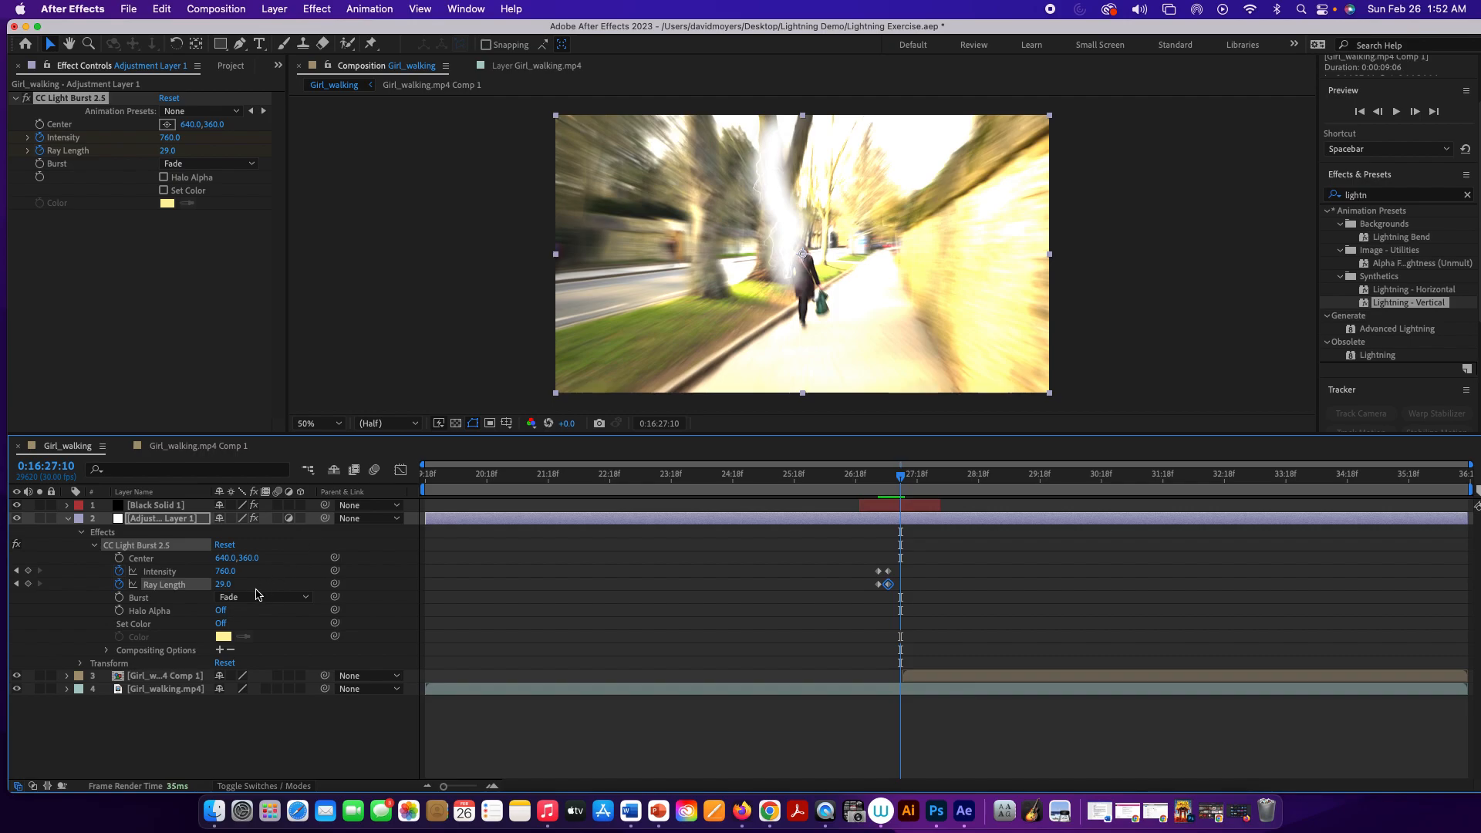
left_click_drag(224, 584, 202, 584)
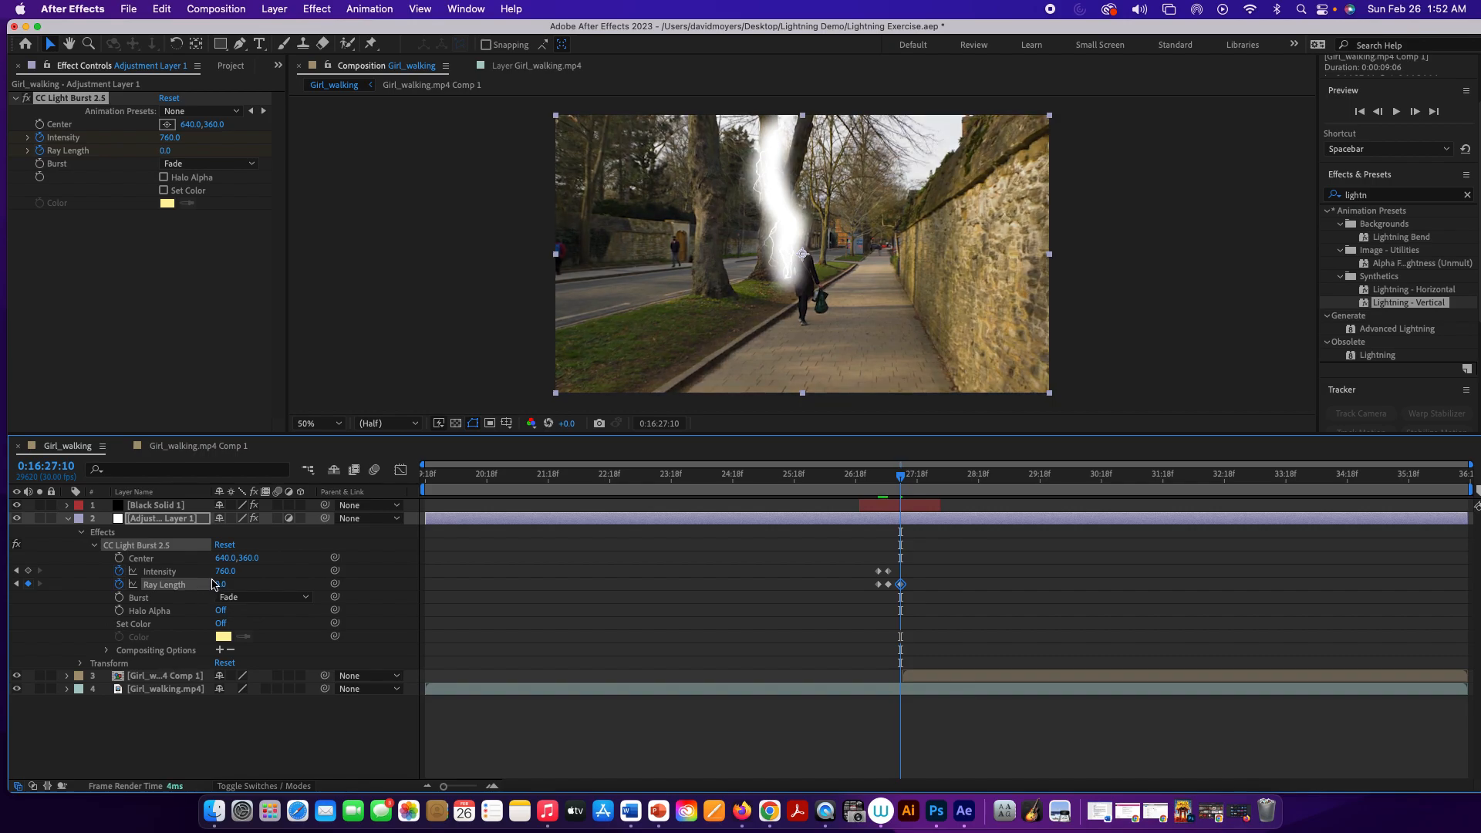
left_click_drag(225, 575, 202, 575)
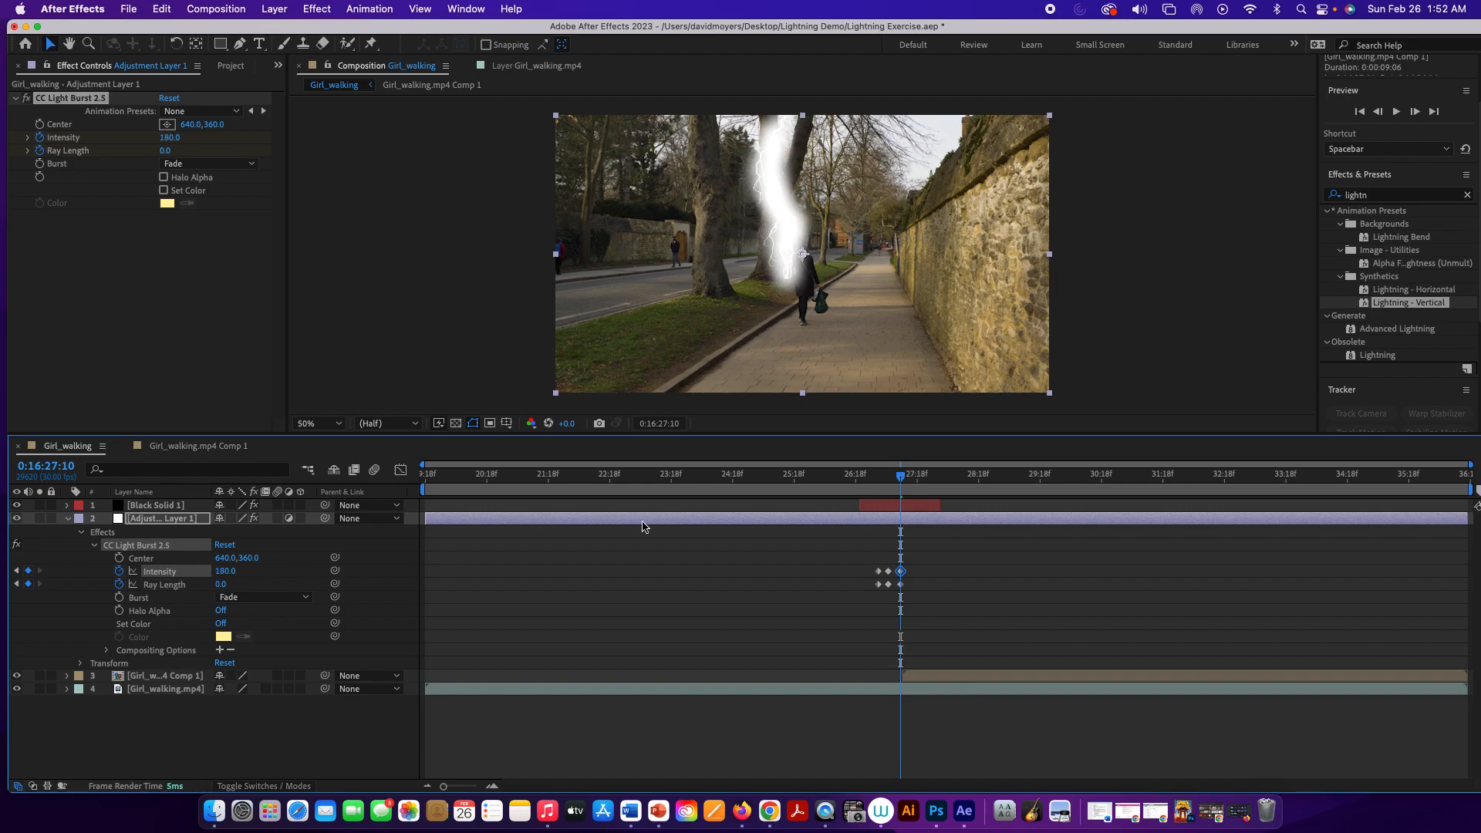
Play back the strike from before the bolt to check the light burst's timing
left_click_drag(904, 486, 831, 486)
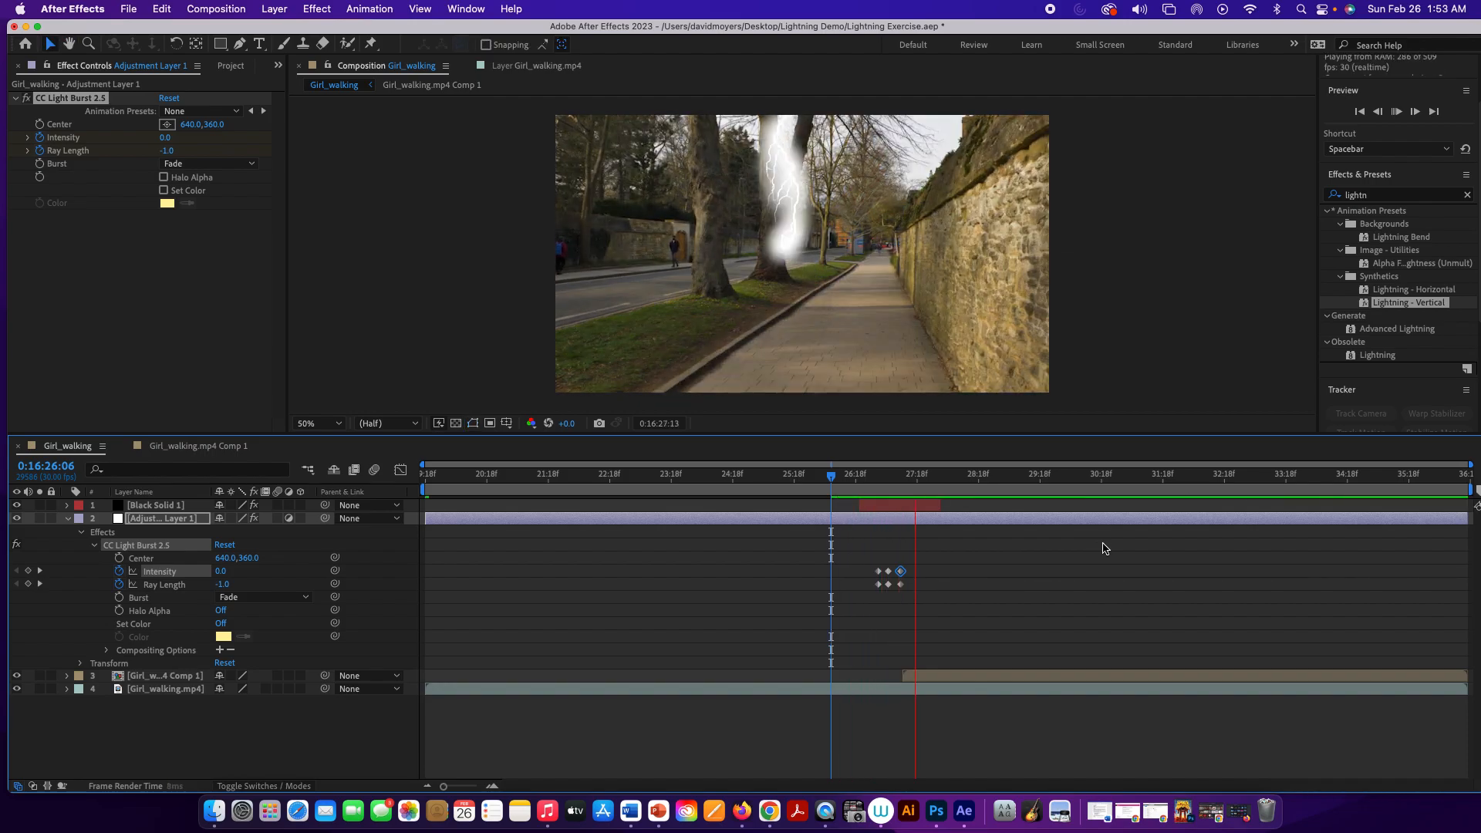
key("space")
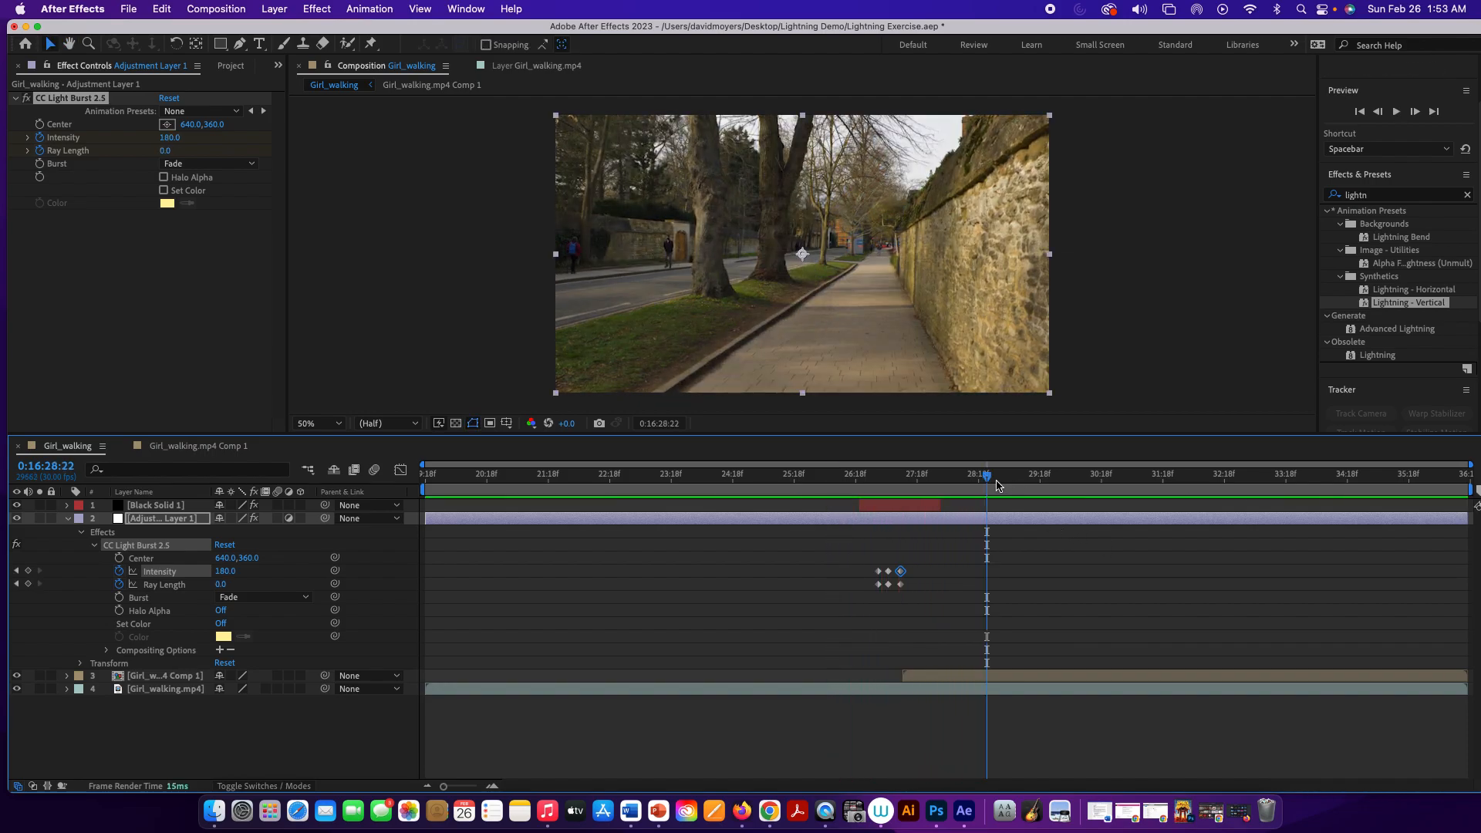
left_click_drag(987, 479, 843, 480)
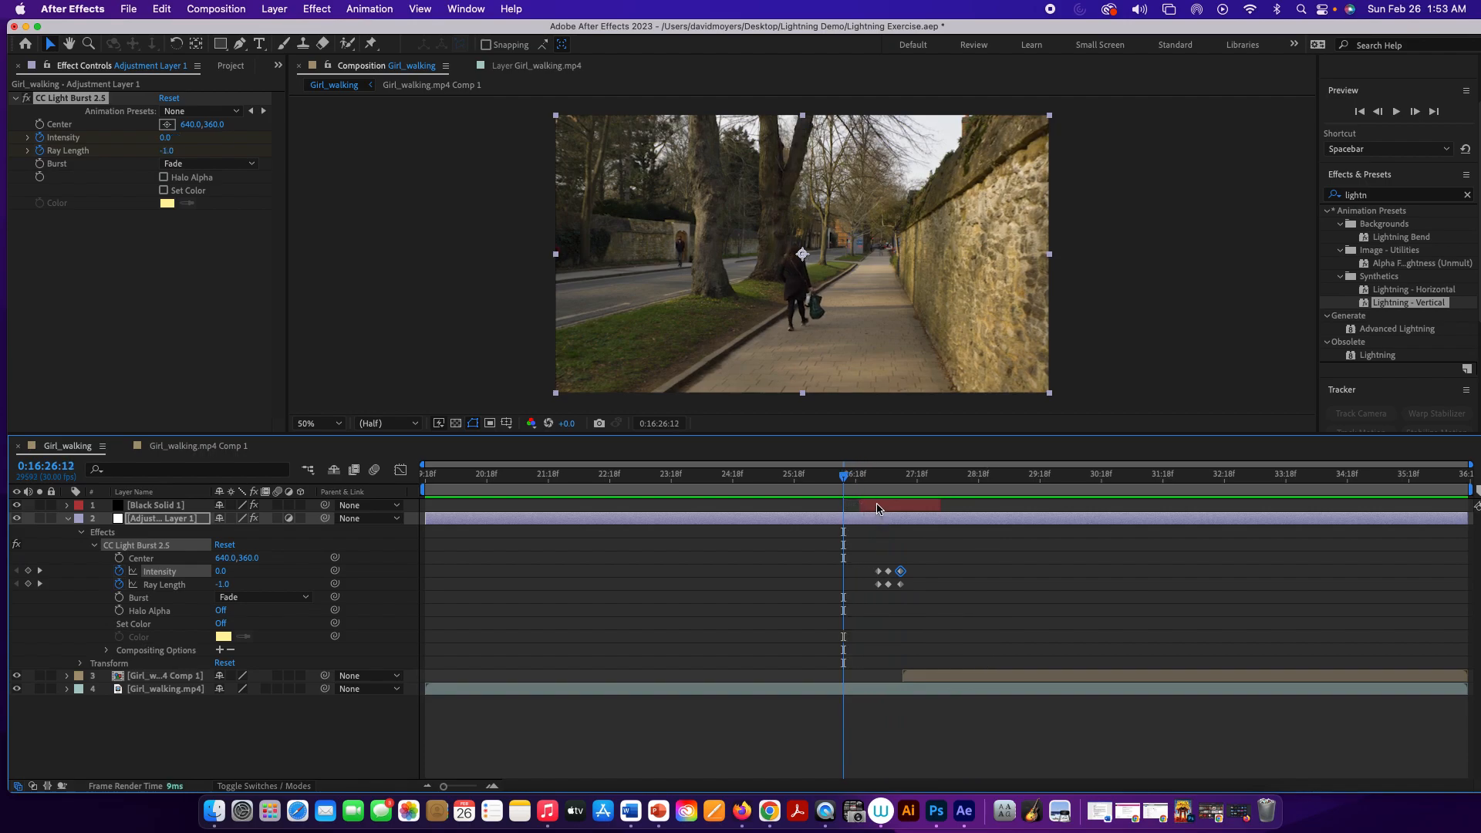
Shift the Black Solid 1 and adjustment layers together 3 frames later in time and play back the strike
left_click(877, 509)
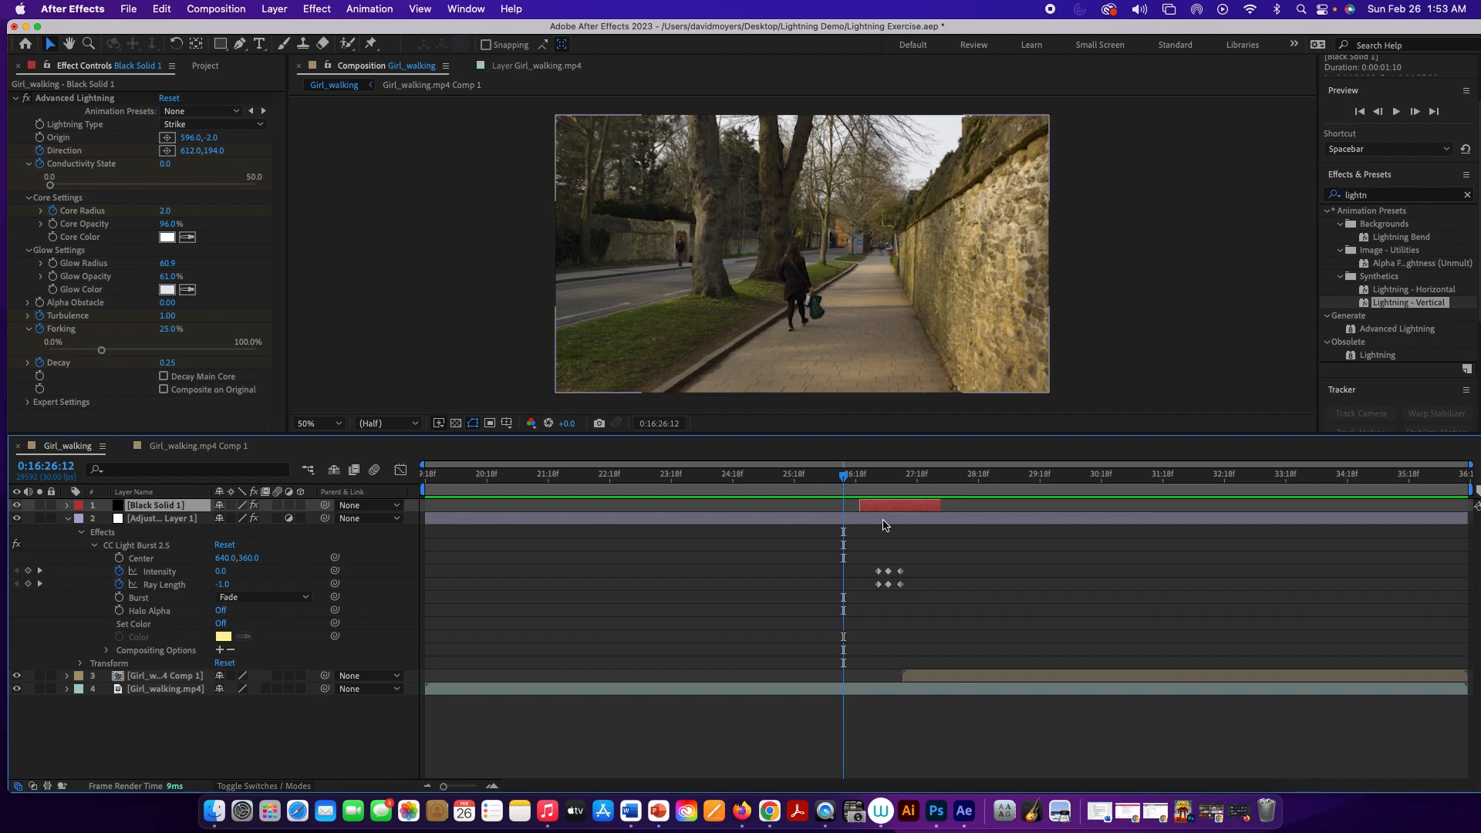
left_click(884, 521, "shift")
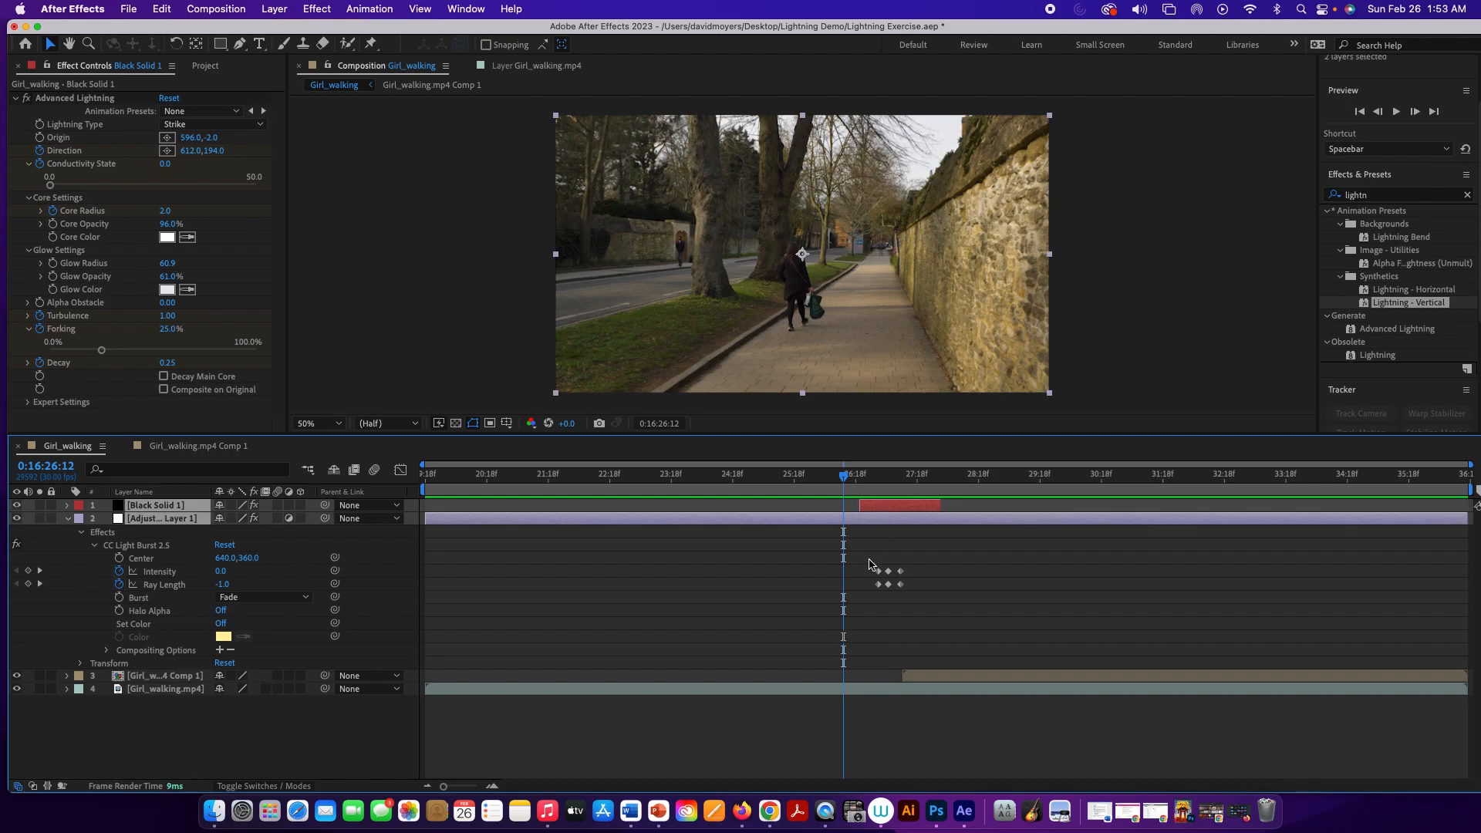
left_click_drag(869, 564, 912, 591)
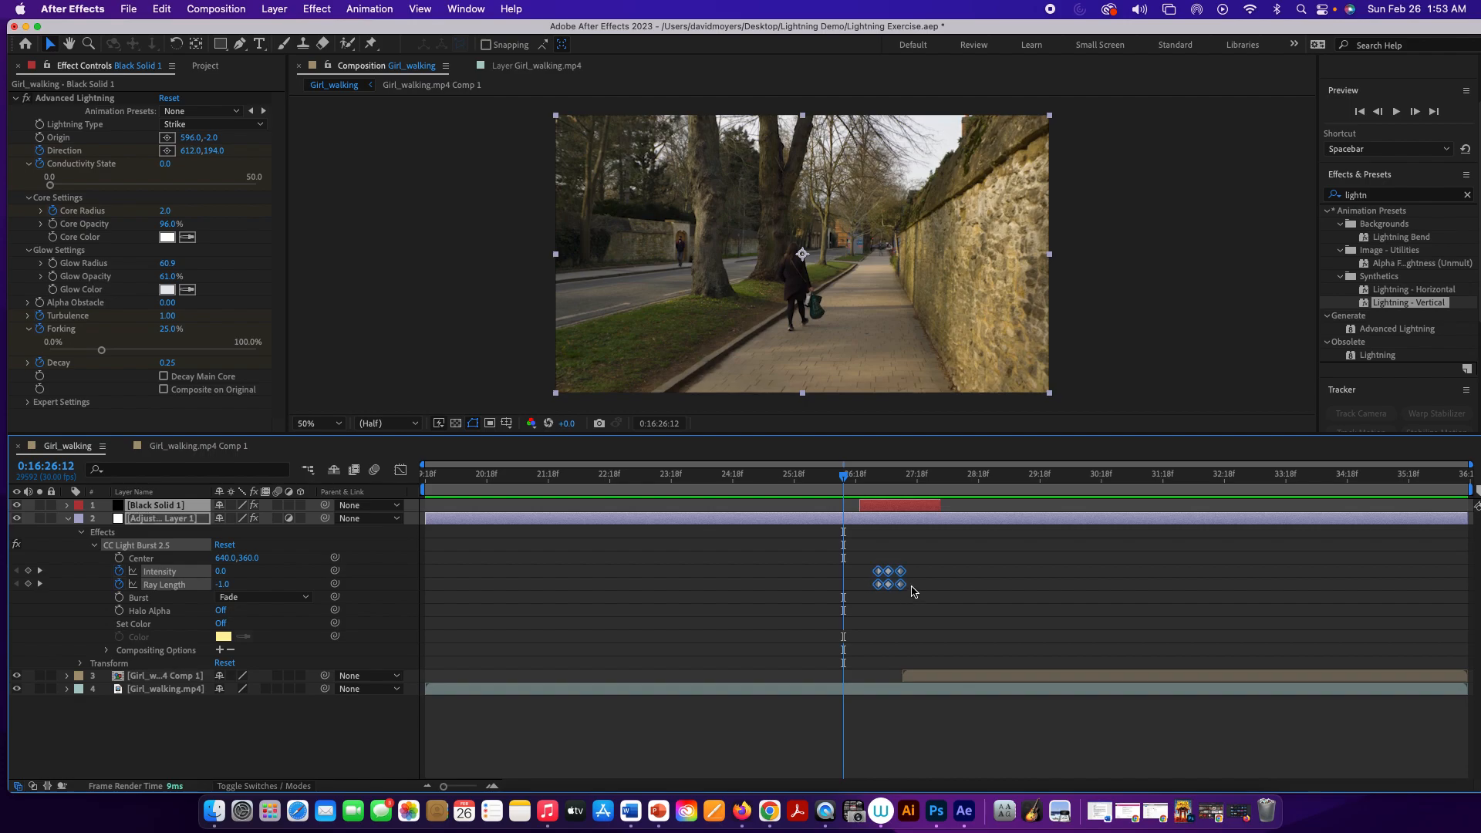
left_click_drag(883, 510, 889, 510)
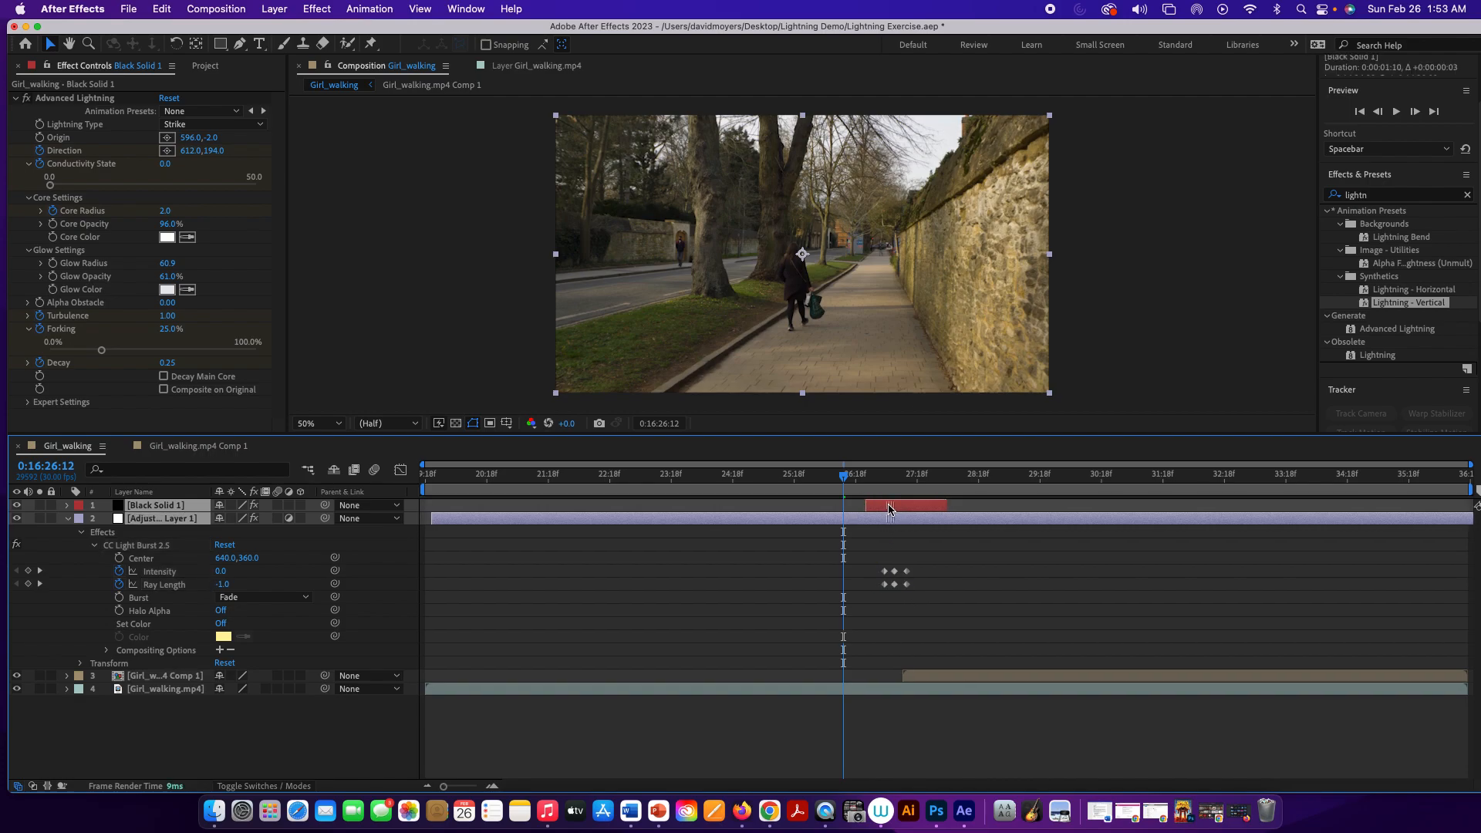
key("space")
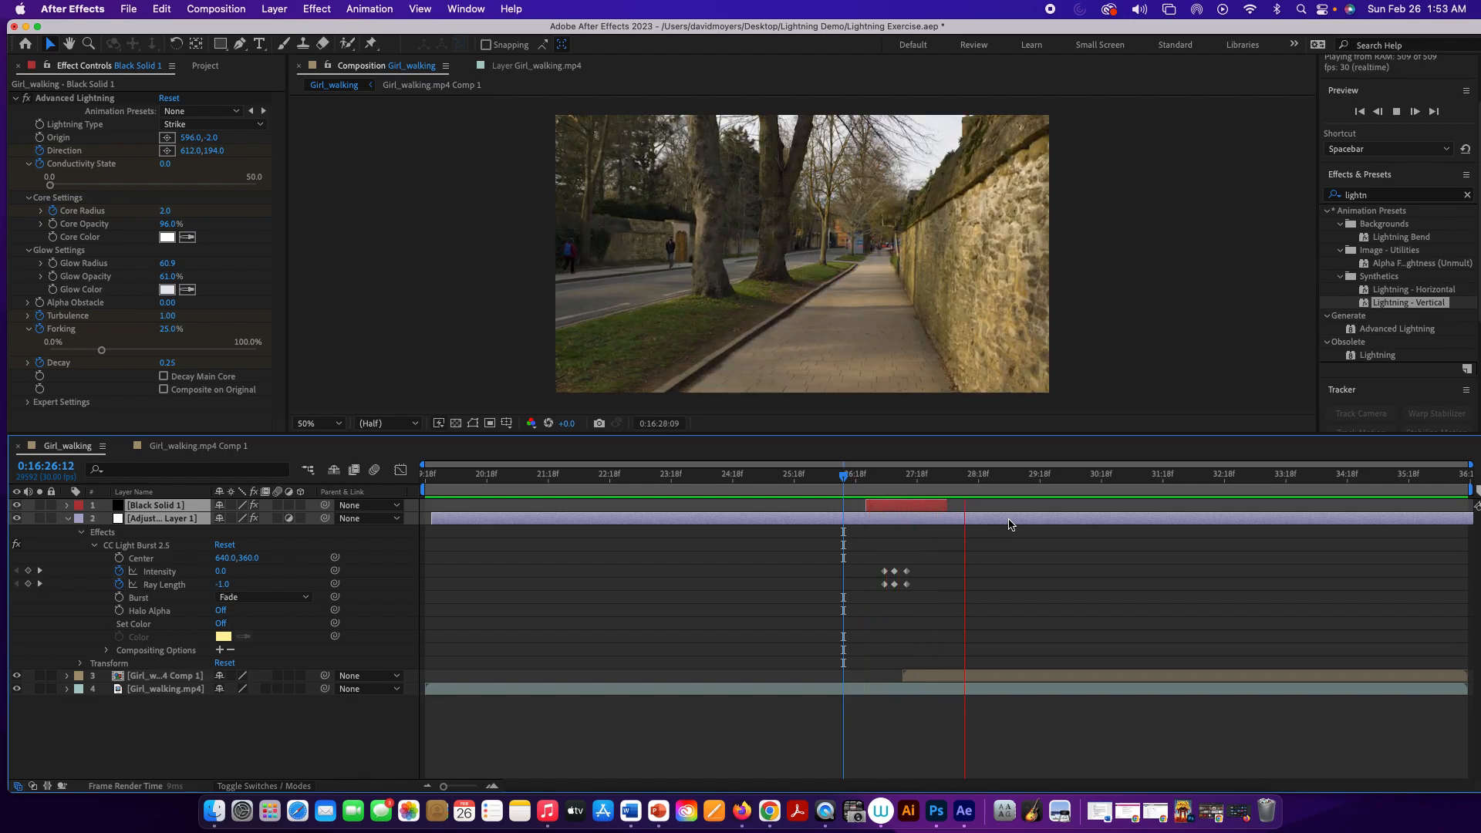
key("space")
Hide the Black Solid 1 and adjustment layers at 0:16:27:07 and select the Girl_walking.mp4 Comp 1 layer
left_click_drag(1081, 484, 892, 542)
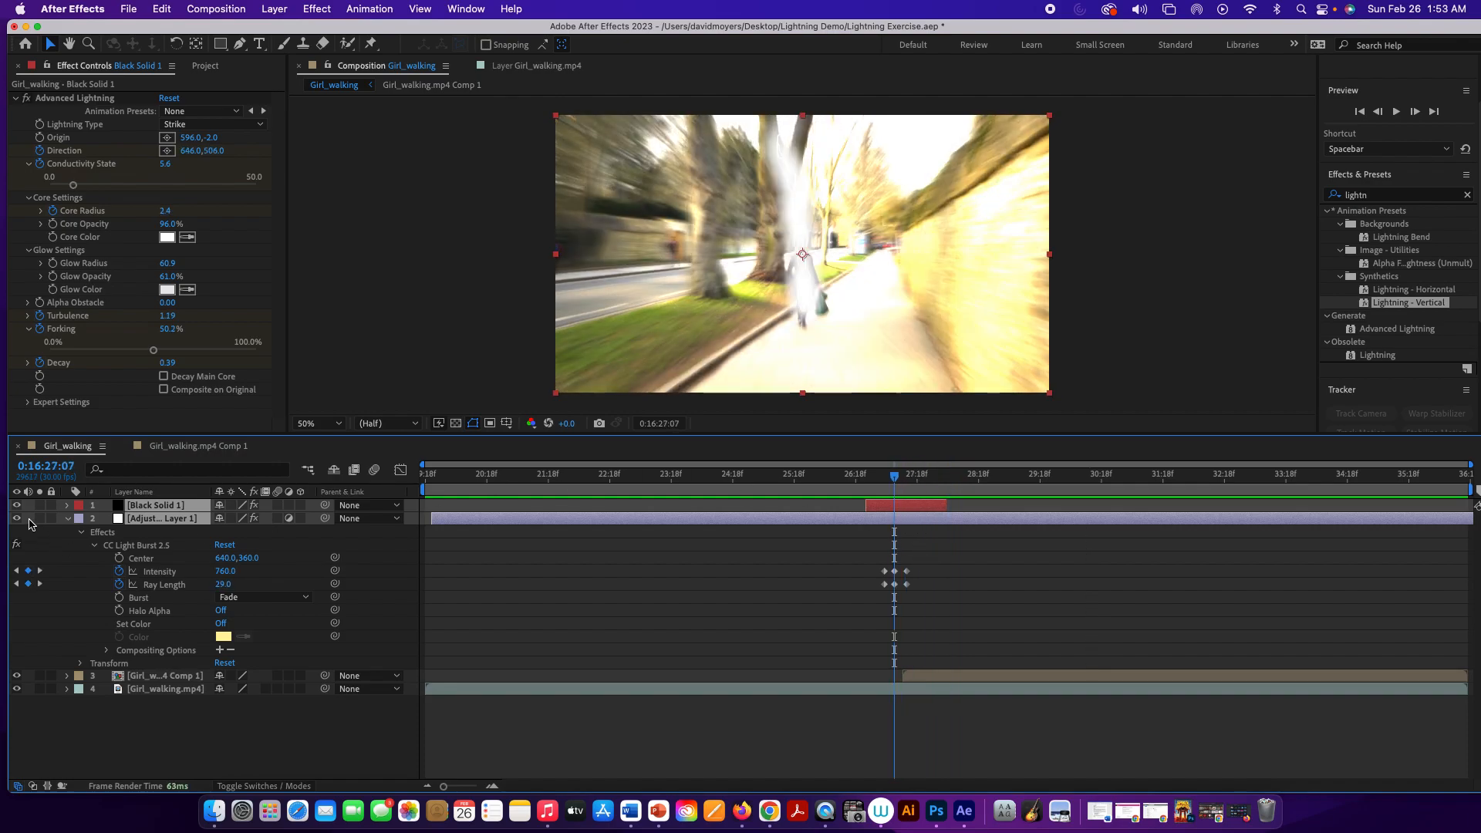
left_click_drag(16, 505, 18, 520)
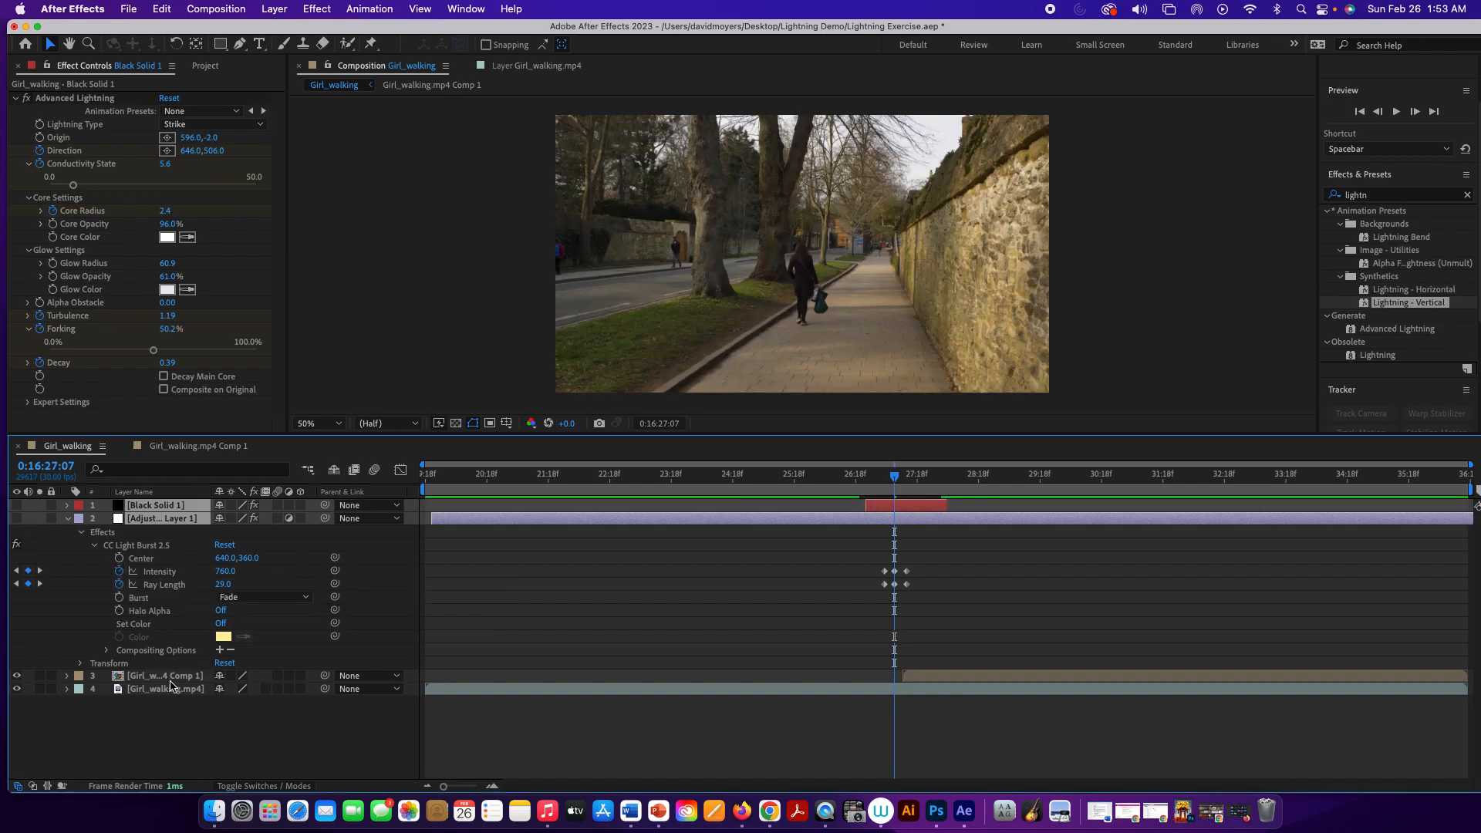
left_click(172, 683)
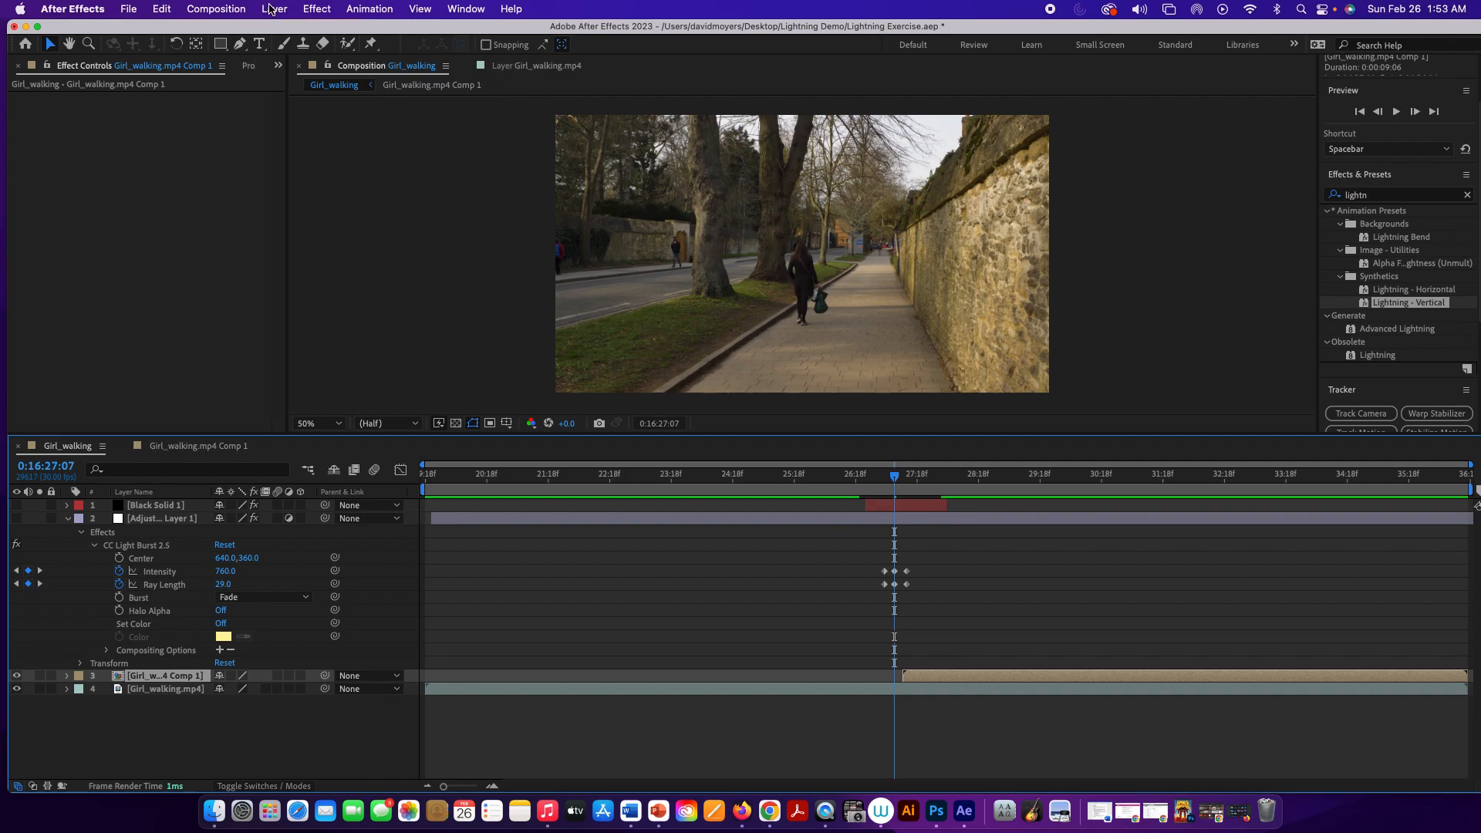
left_click(275, 9)
mouse_move(281, 31)
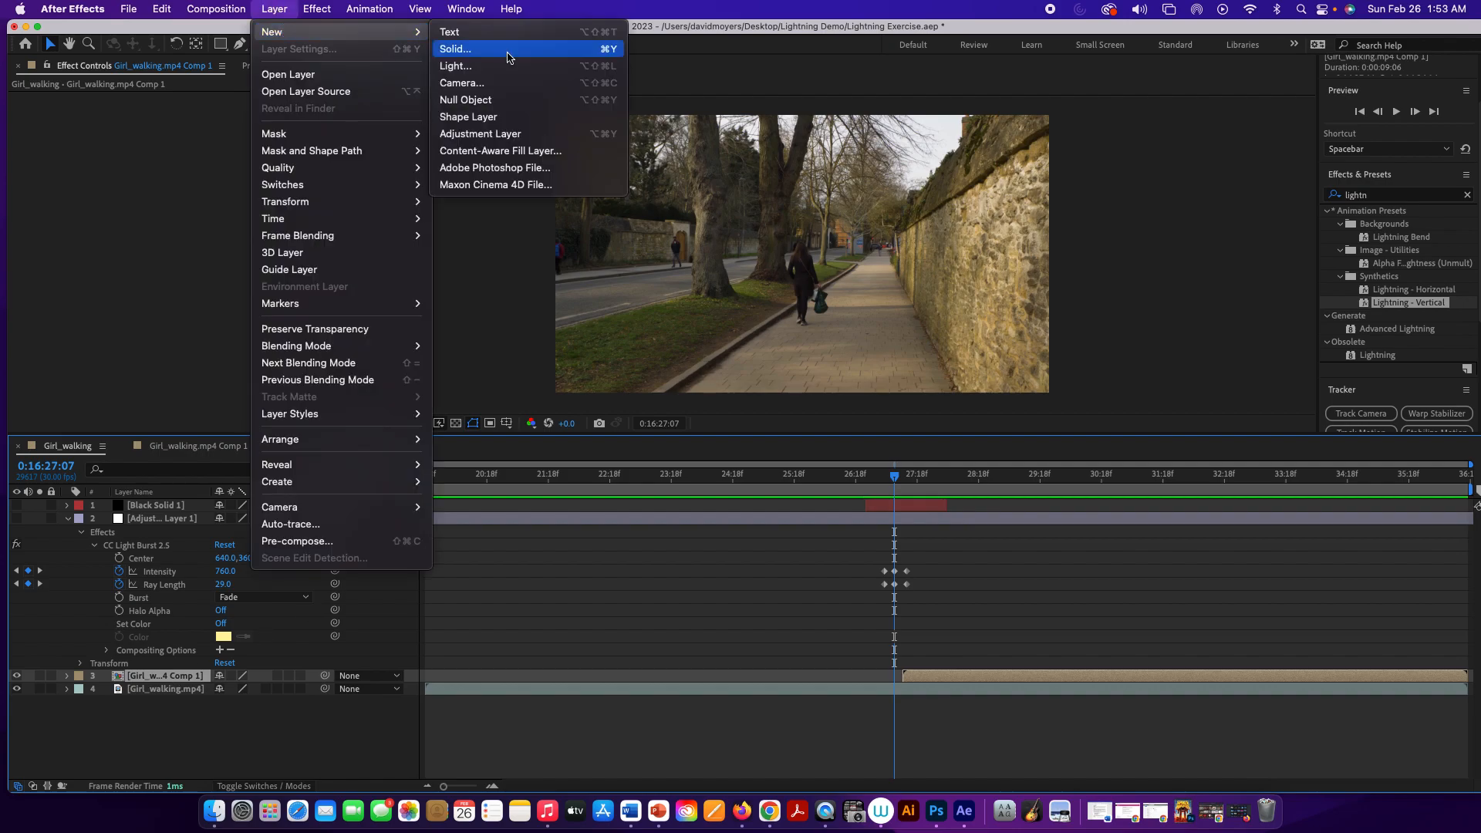
left_click(516, 49)
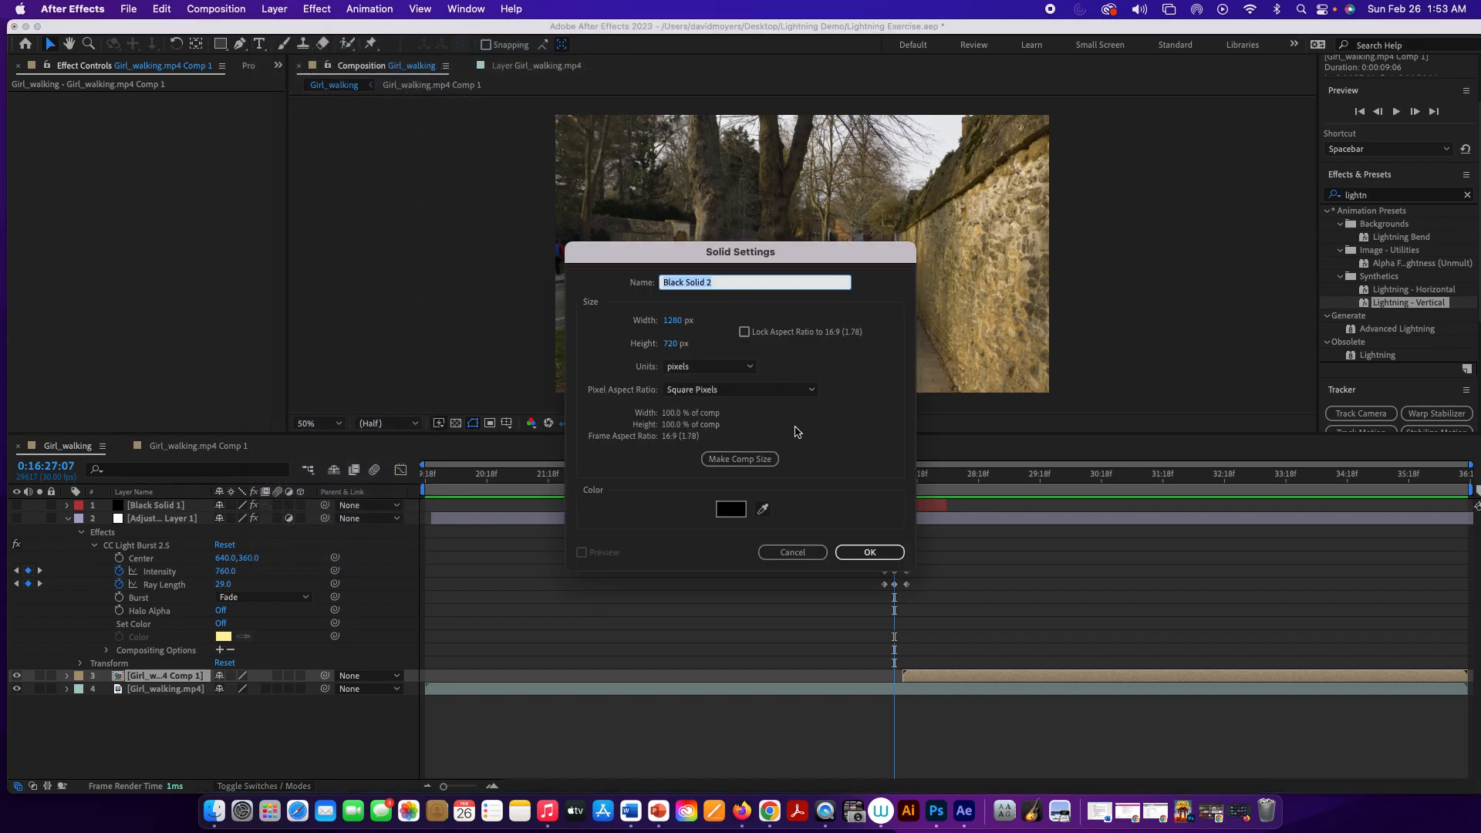
left_click(792, 552)
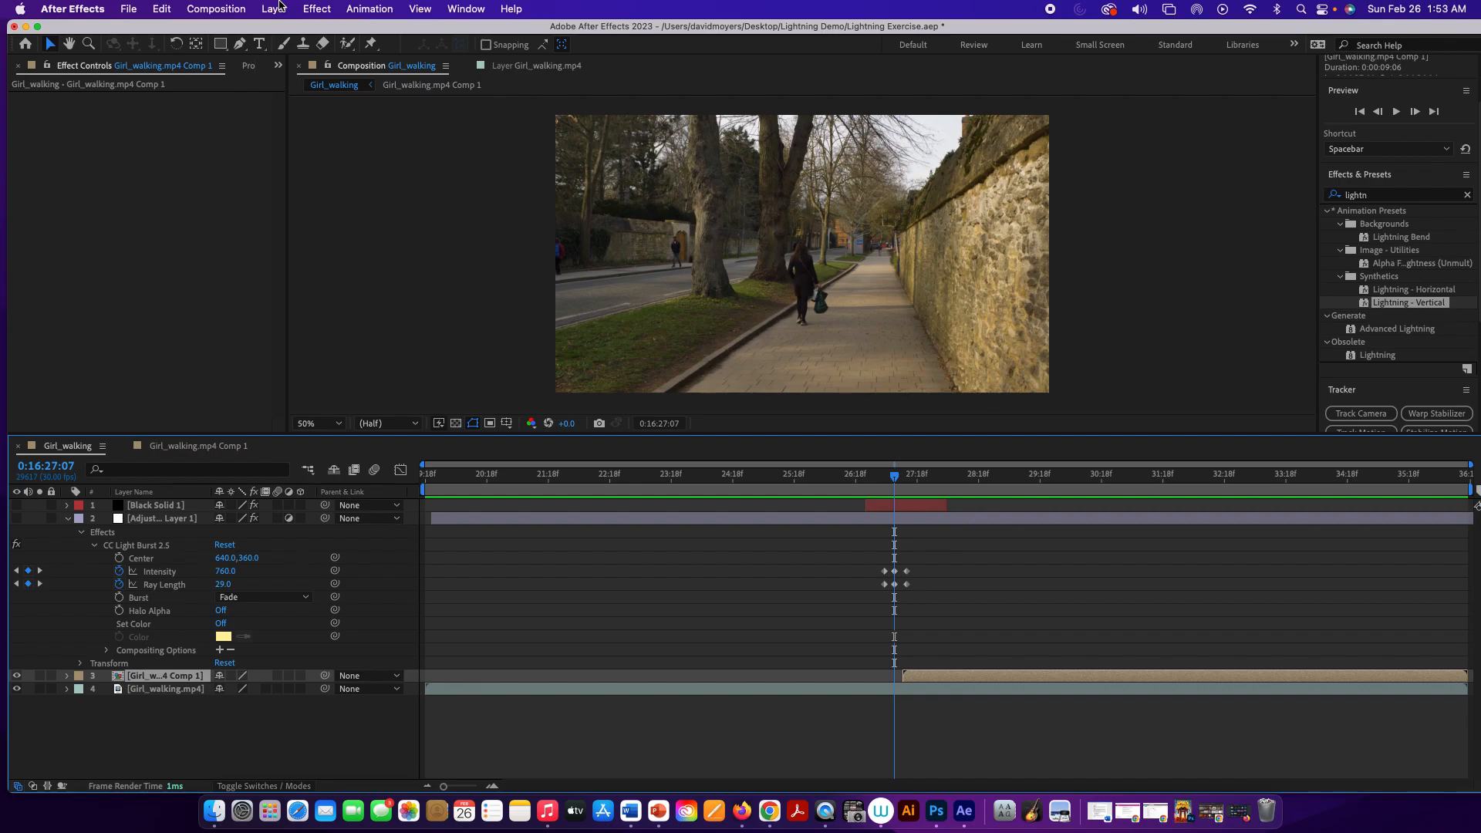
Add an empty shape layer directly above the Girl_walking.mp4 Comp 1 layer
left_click(274, 9)
mouse_move(284, 33)
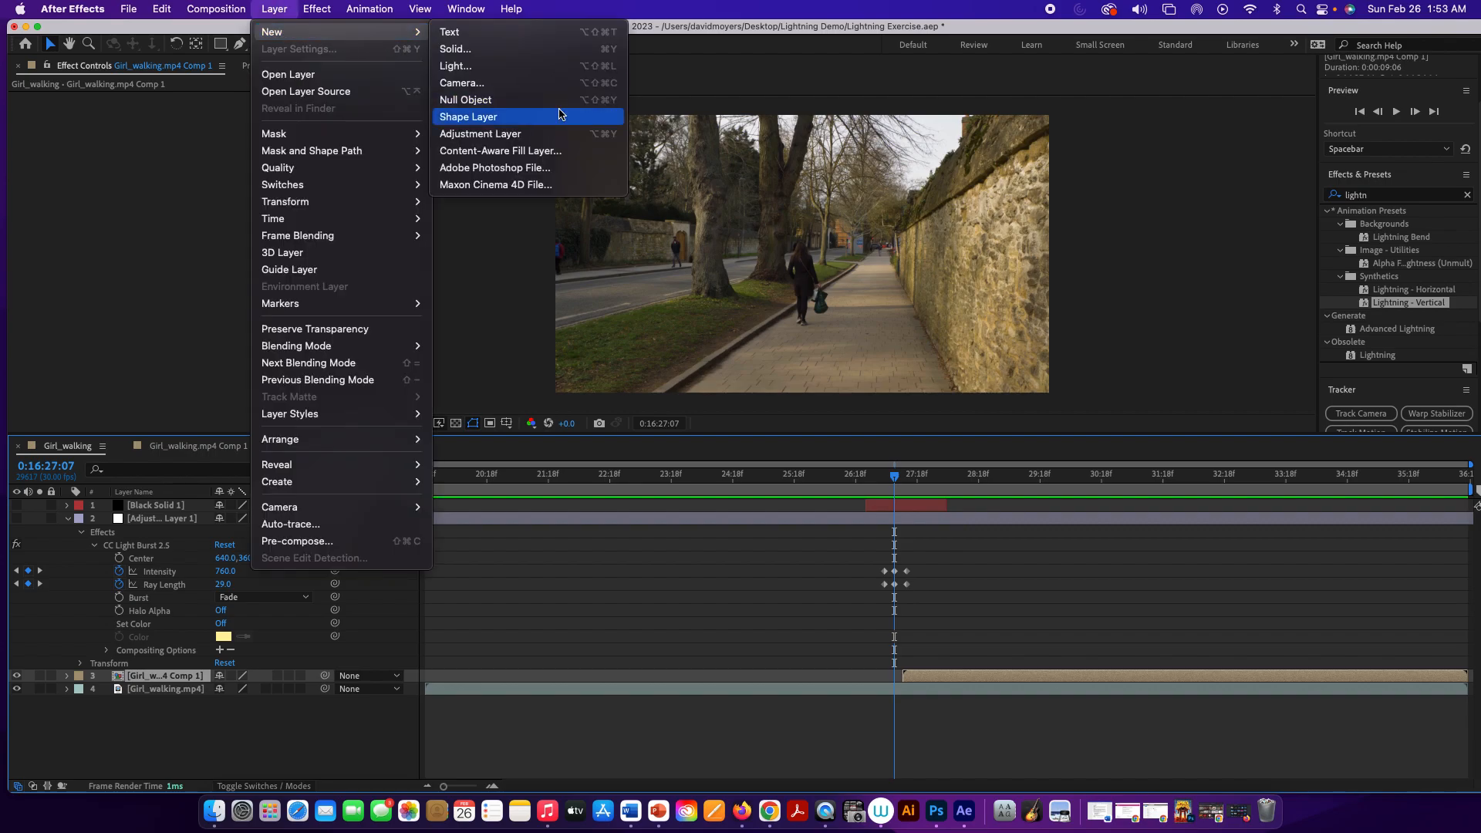
left_click(560, 114)
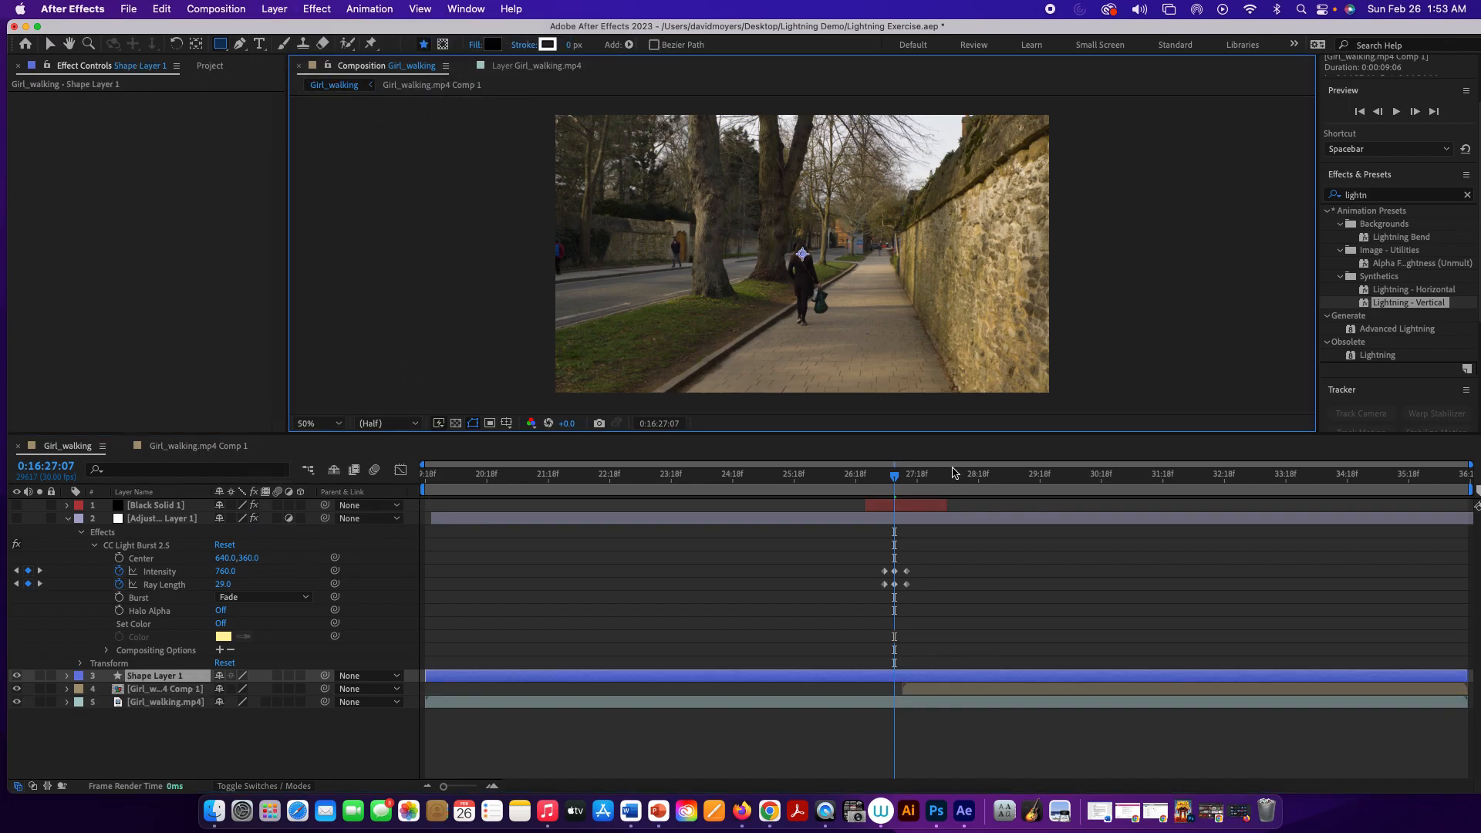
Trace the woman's left edge on the shape layer with the Pen tool, from beside her head down to her lower left leg
left_click_drag(954, 436, 955, 608)
scroll(797, 375, "down", 1)
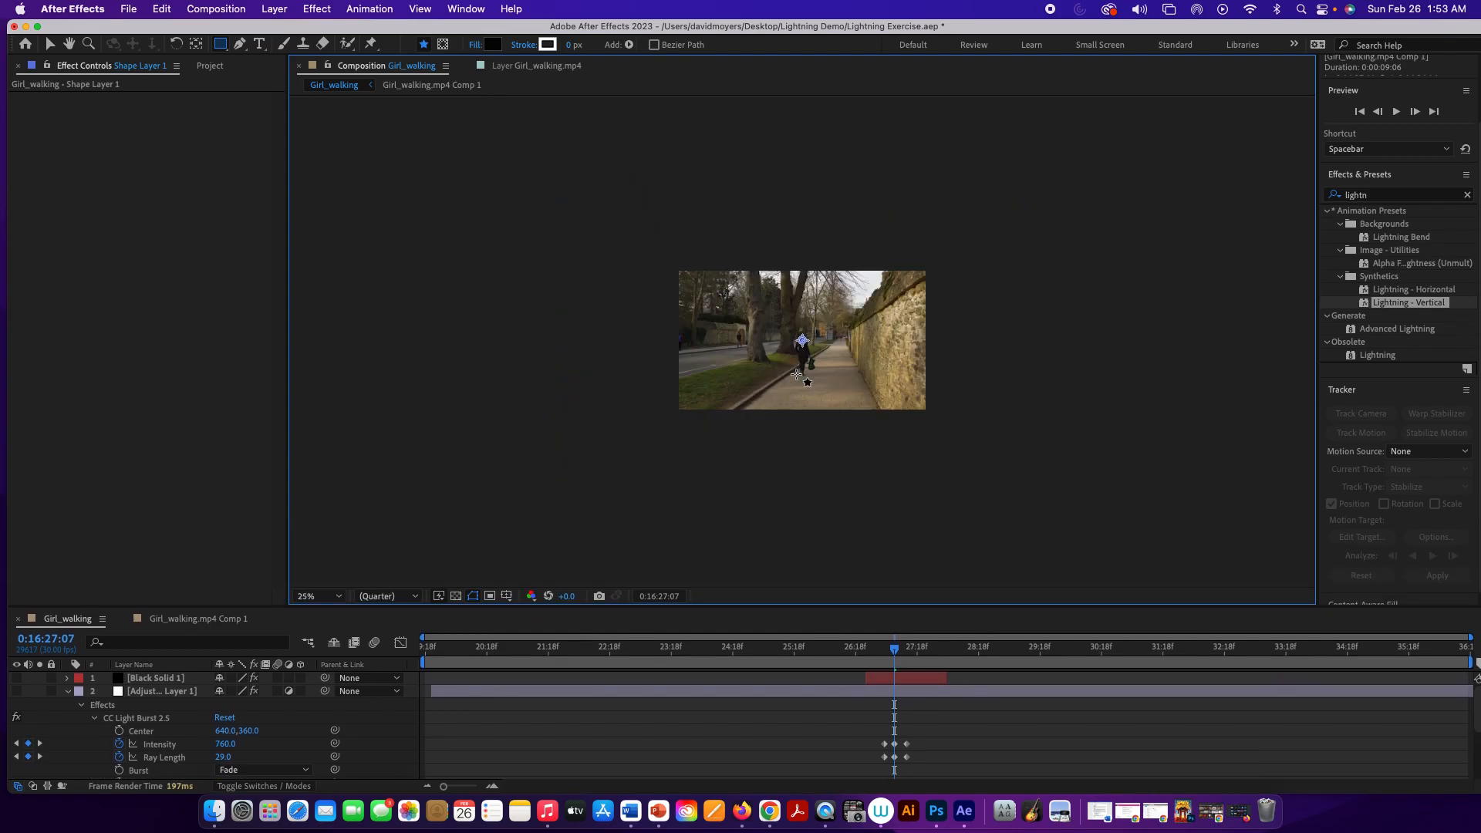
scroll(796, 375, "up", 6)
key("h")
left_click_drag(848, 356, 829, 284)
key("q")
left_click(241, 46)
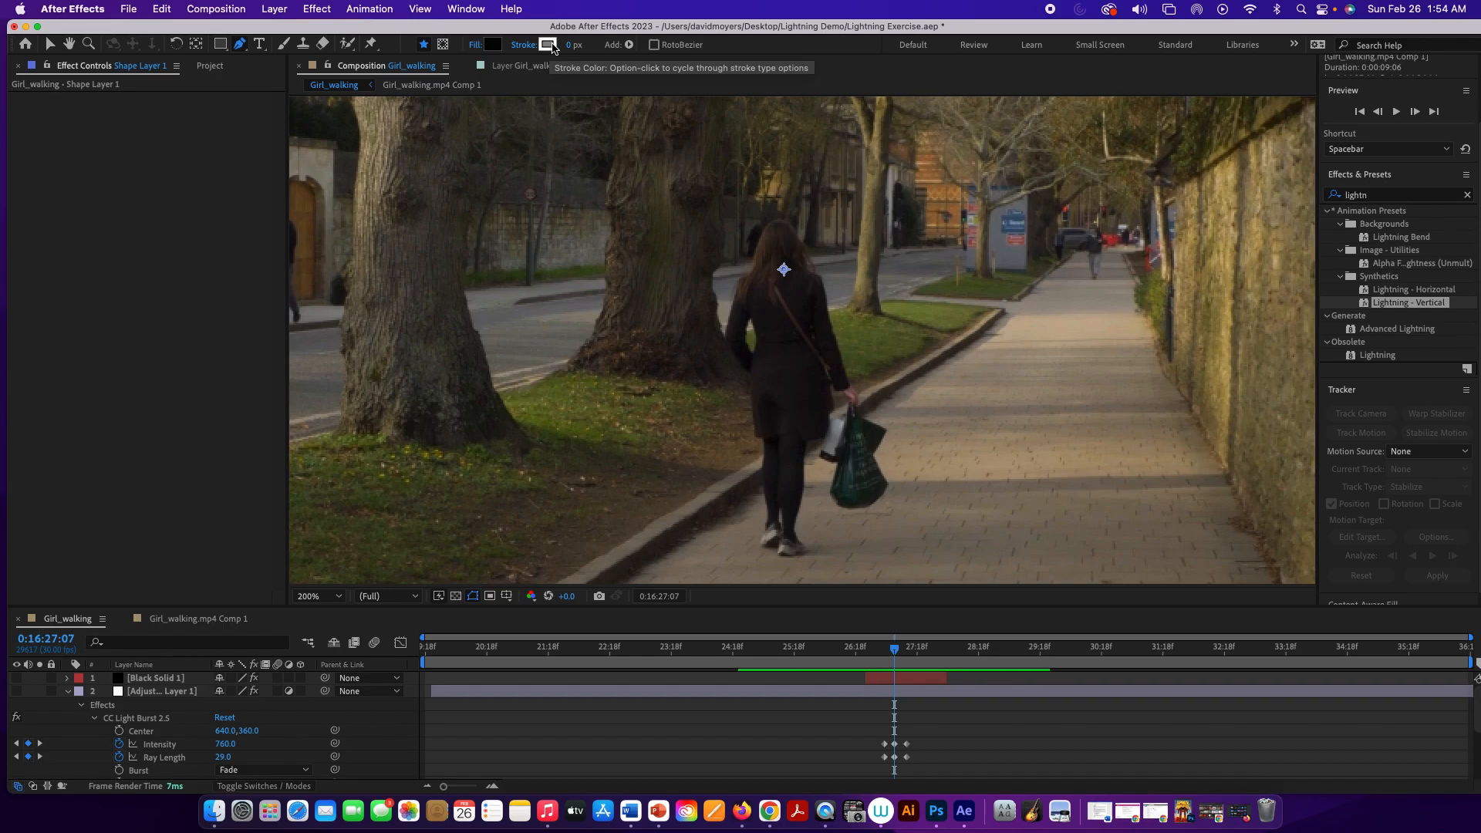
left_click(746, 263)
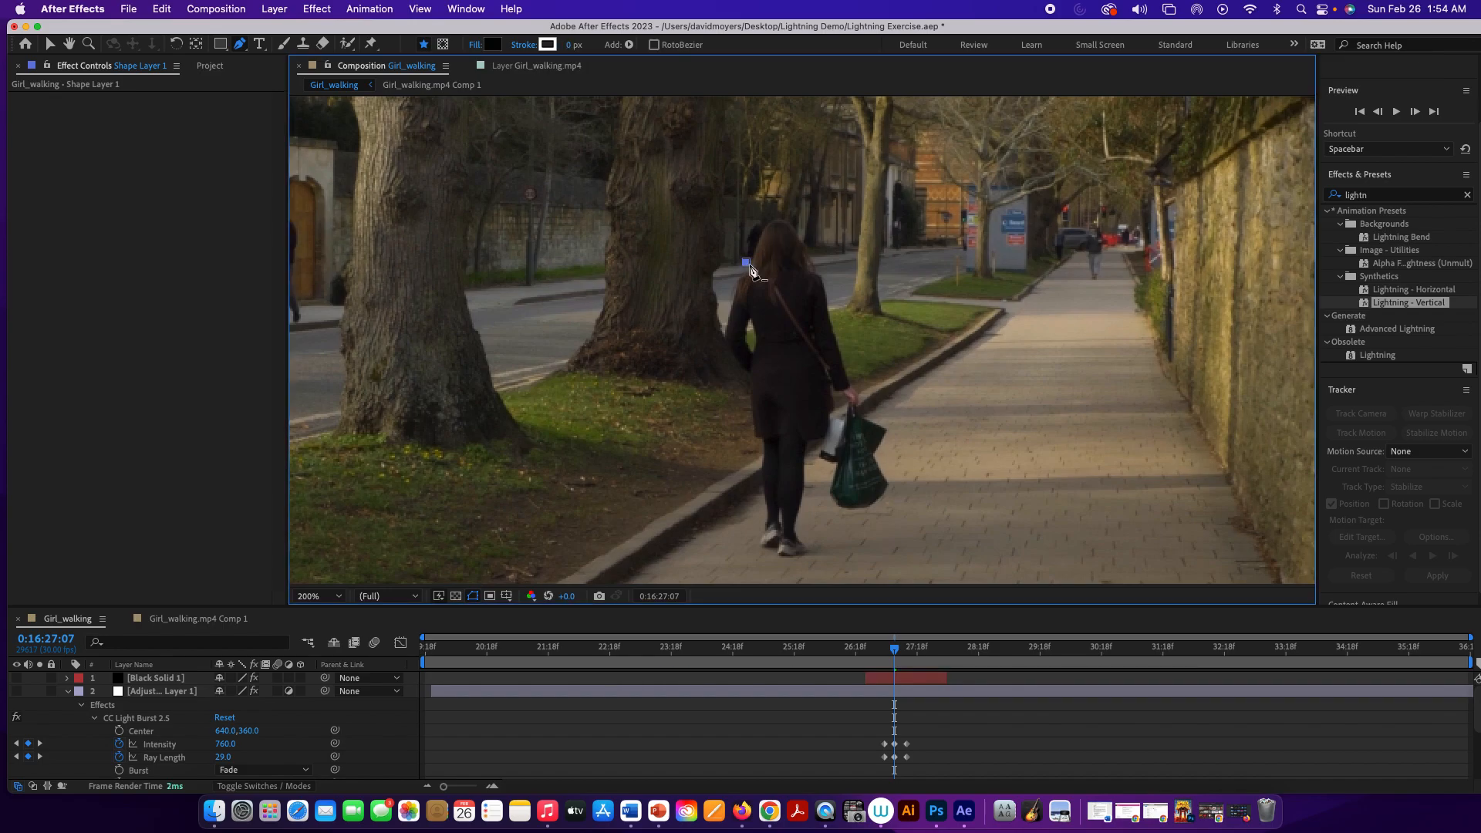
left_click(739, 280)
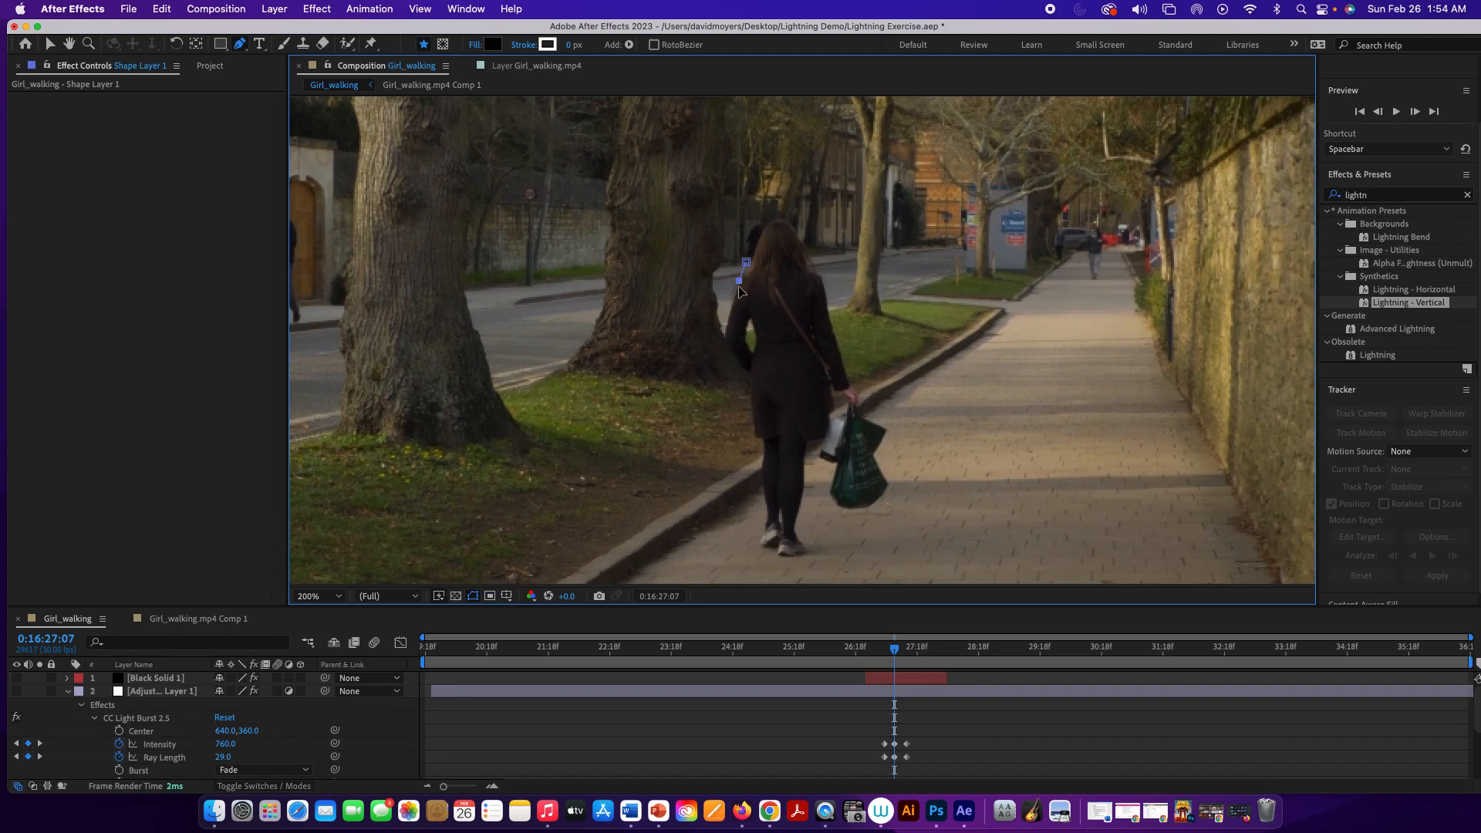
left_click(727, 342)
left_click(748, 373)
left_click(752, 396)
left_click(755, 438)
left_click(766, 437)
left_click(766, 457)
left_click(768, 508)
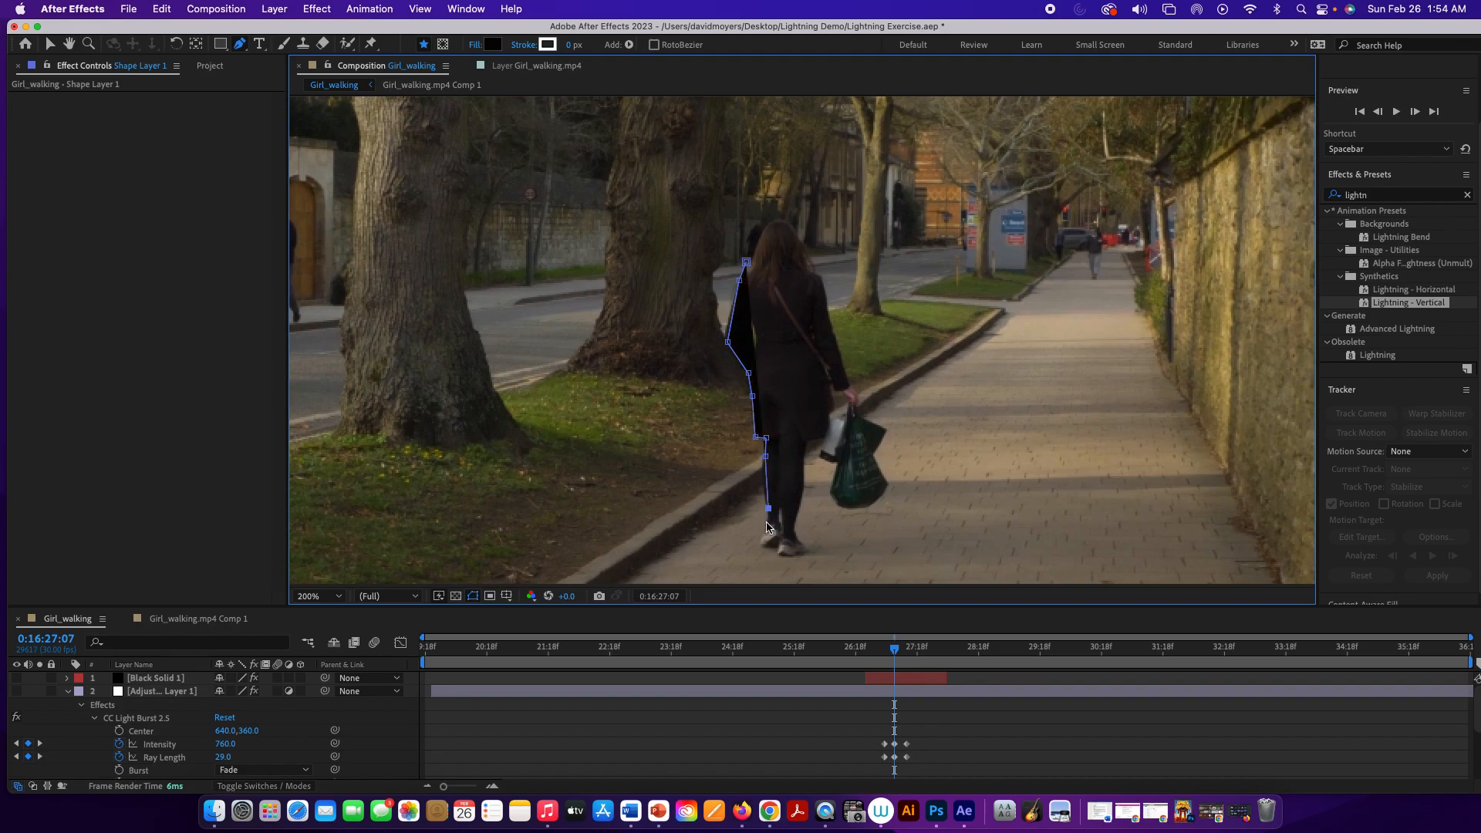
Continue the Pen path around the woman's feet, up the inner side of her leg, along the coat hem and onto the white bag
left_click(760, 545)
left_click(778, 546)
left_click(808, 553)
left_click(797, 535)
left_click(805, 442)
left_click(822, 438)
left_click(821, 454)
left_click(836, 461)
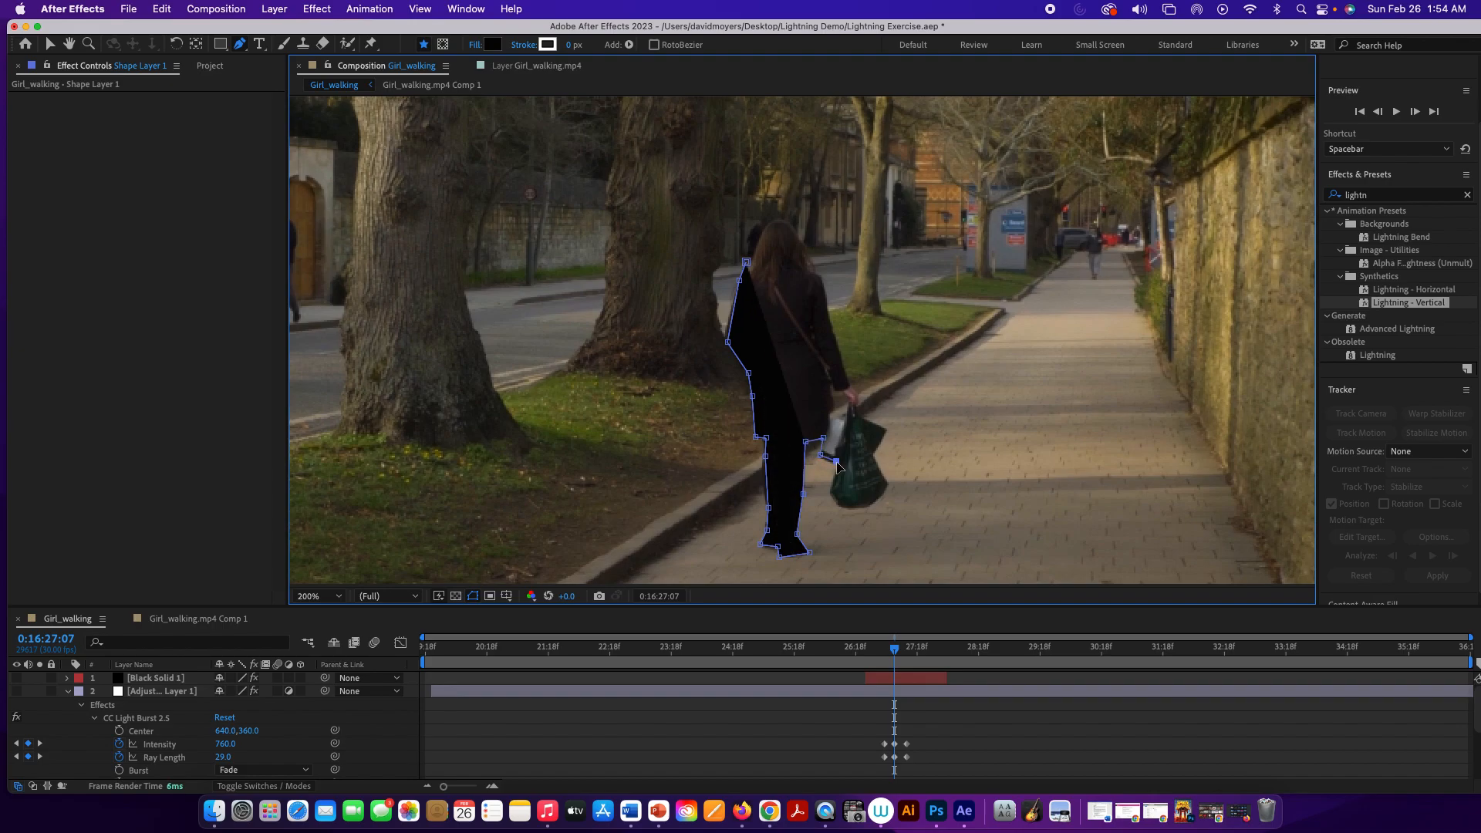
Trace the outline of the green shopping bag with the Pen tool, going around its base and back up to her hand
left_click(832, 491)
left_click(841, 507)
left_click(867, 507)
left_click(888, 484)
left_click(872, 454)
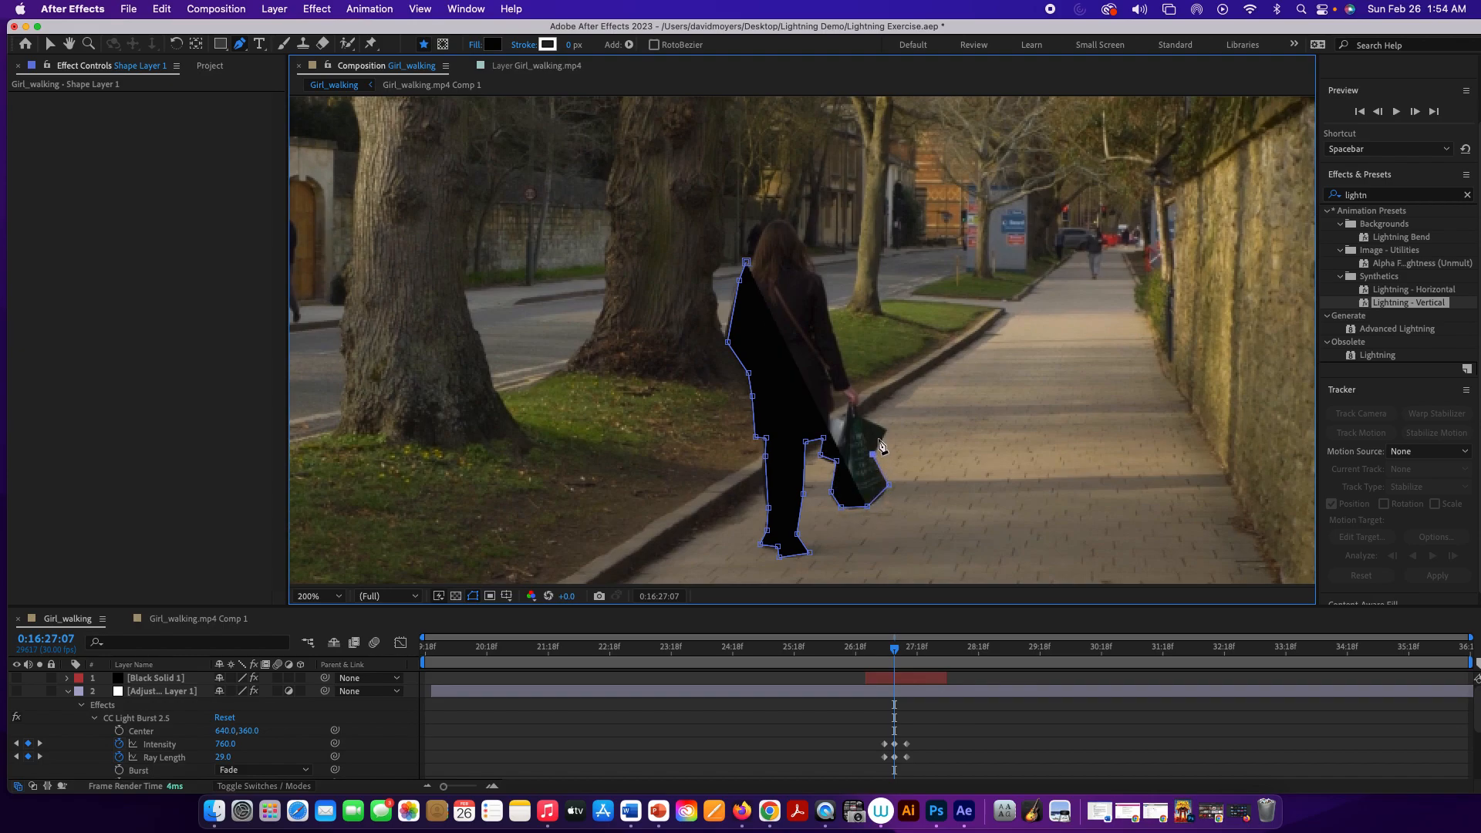
left_click(885, 429)
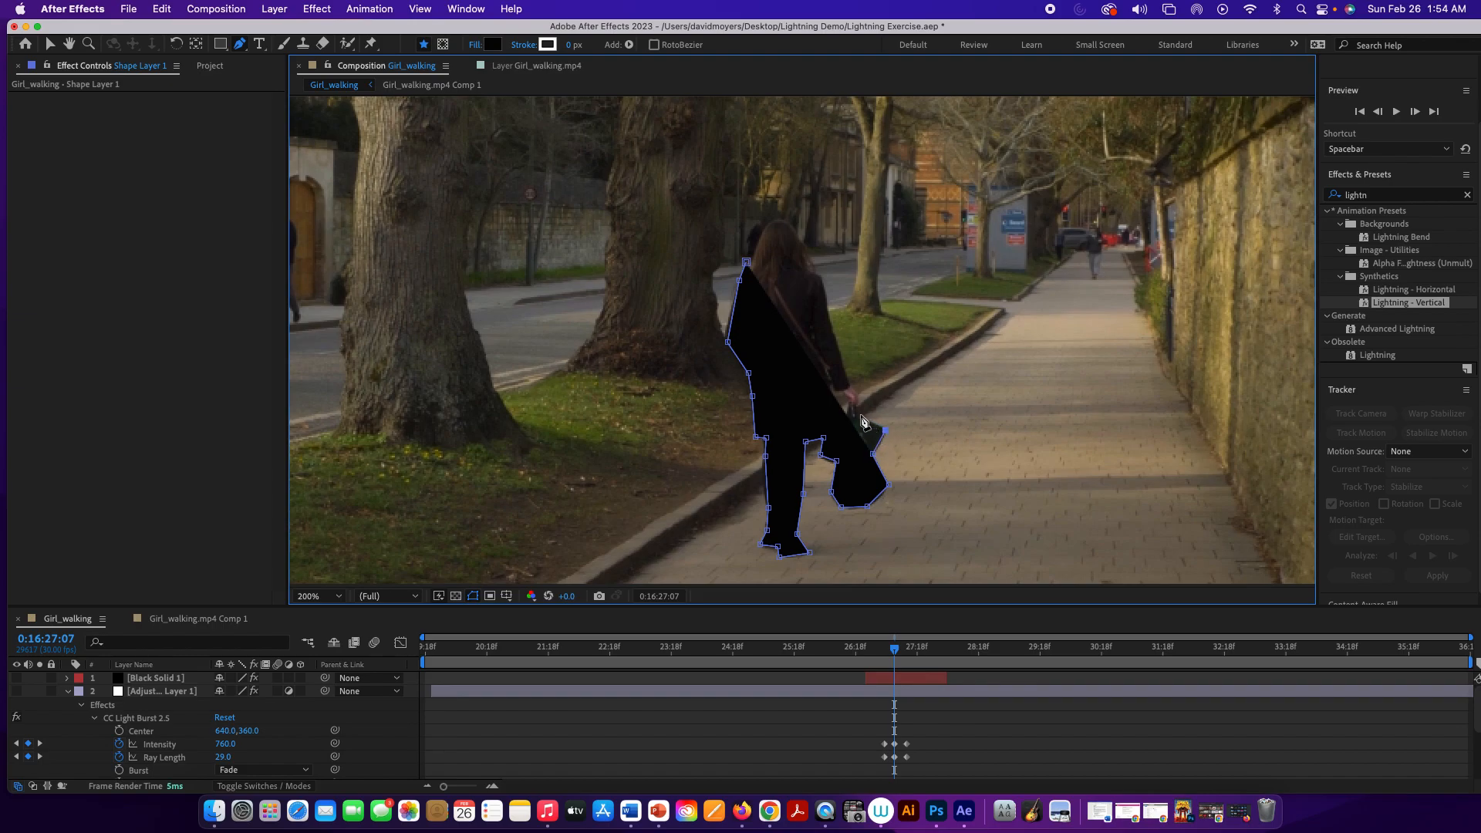
left_click(859, 415)
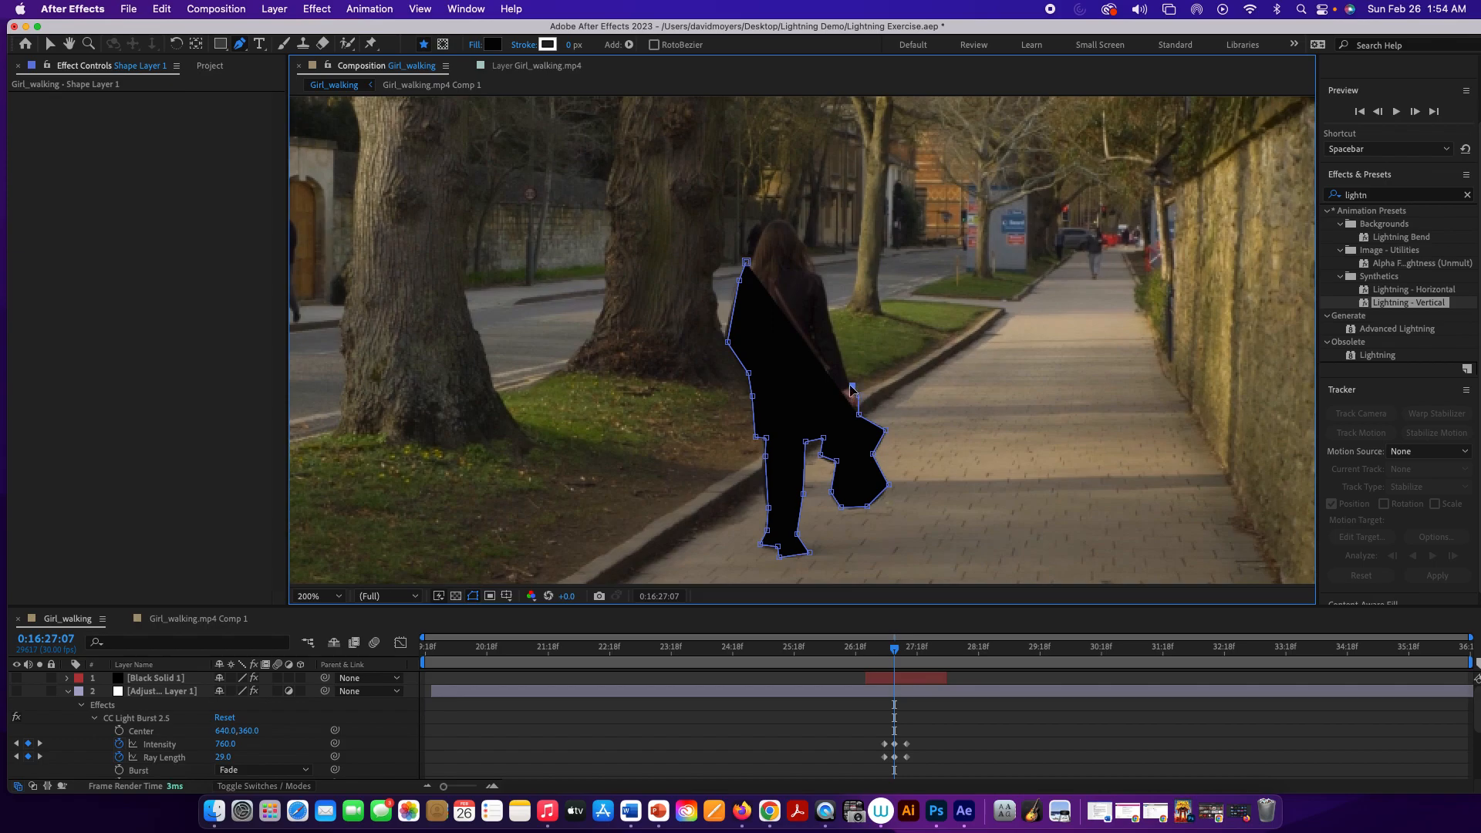
Trace up the woman's arm and shoulder and around her head, closing the silhouette path at its starting point
left_click(828, 312)
left_click(820, 277)
left_click(805, 246)
left_click(787, 220)
left_click(776, 221)
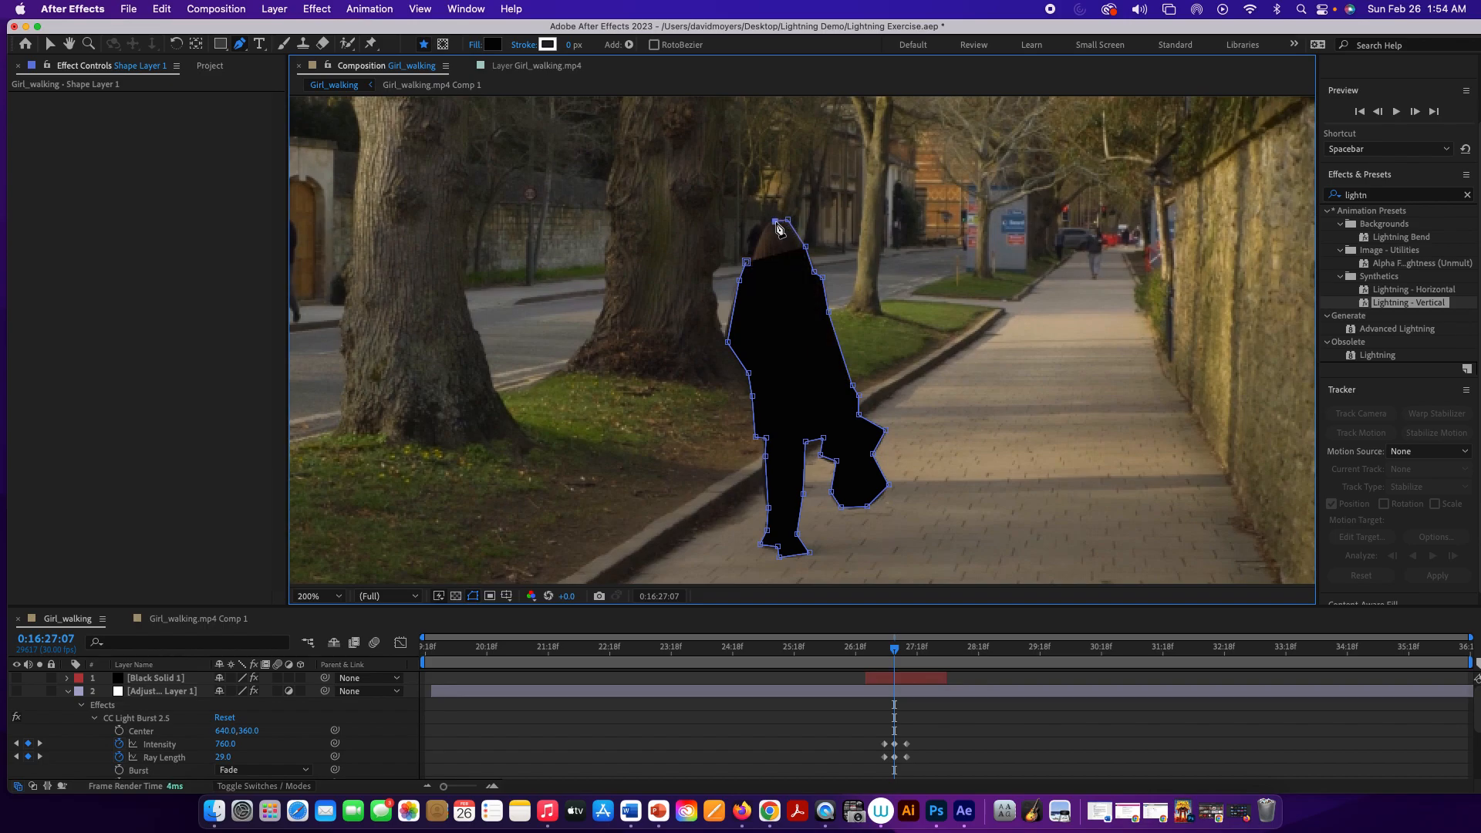
left_click(763, 234)
left_click(753, 264)
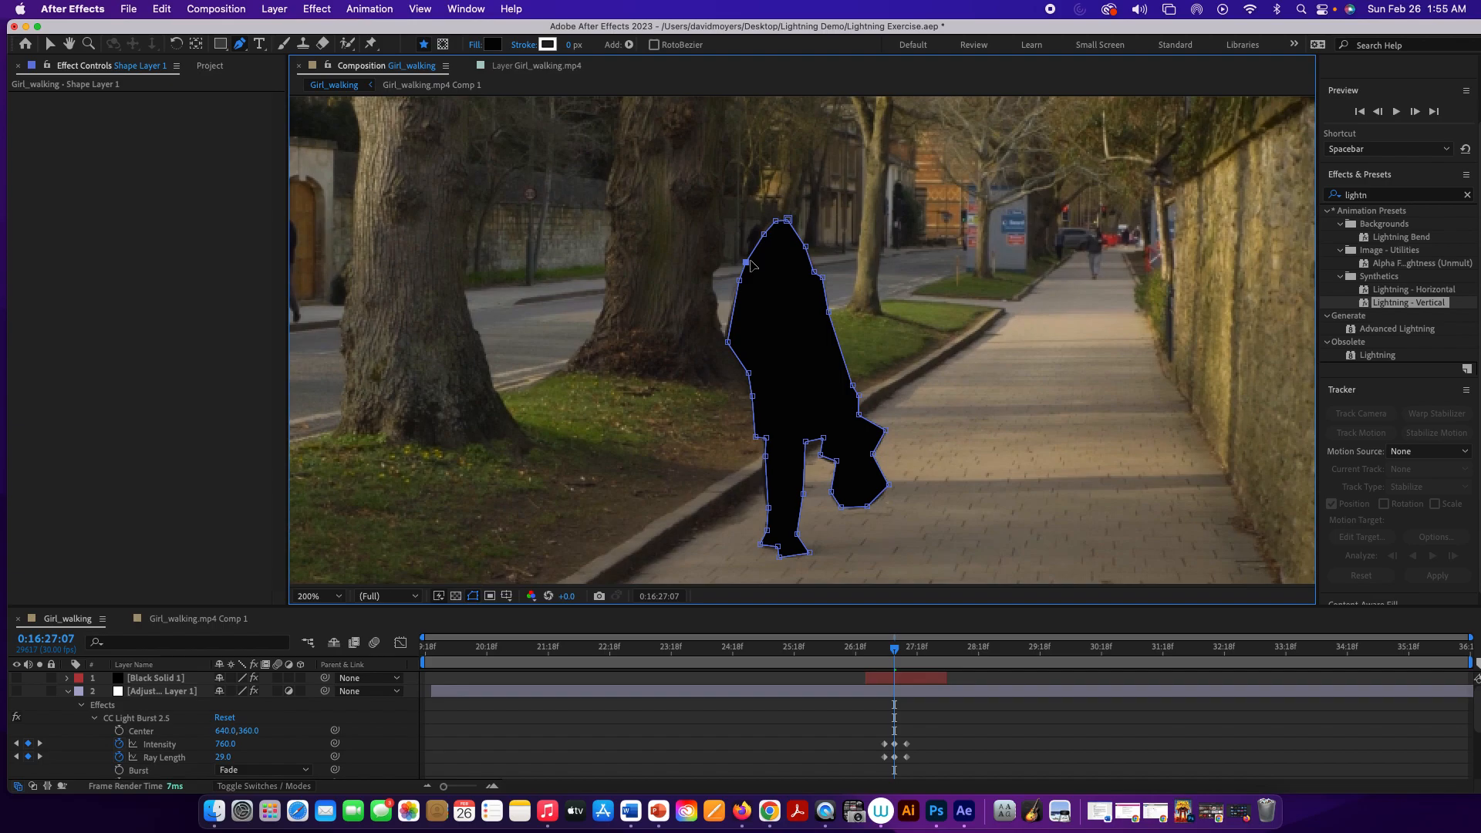
left_click_drag(753, 265, 755, 264)
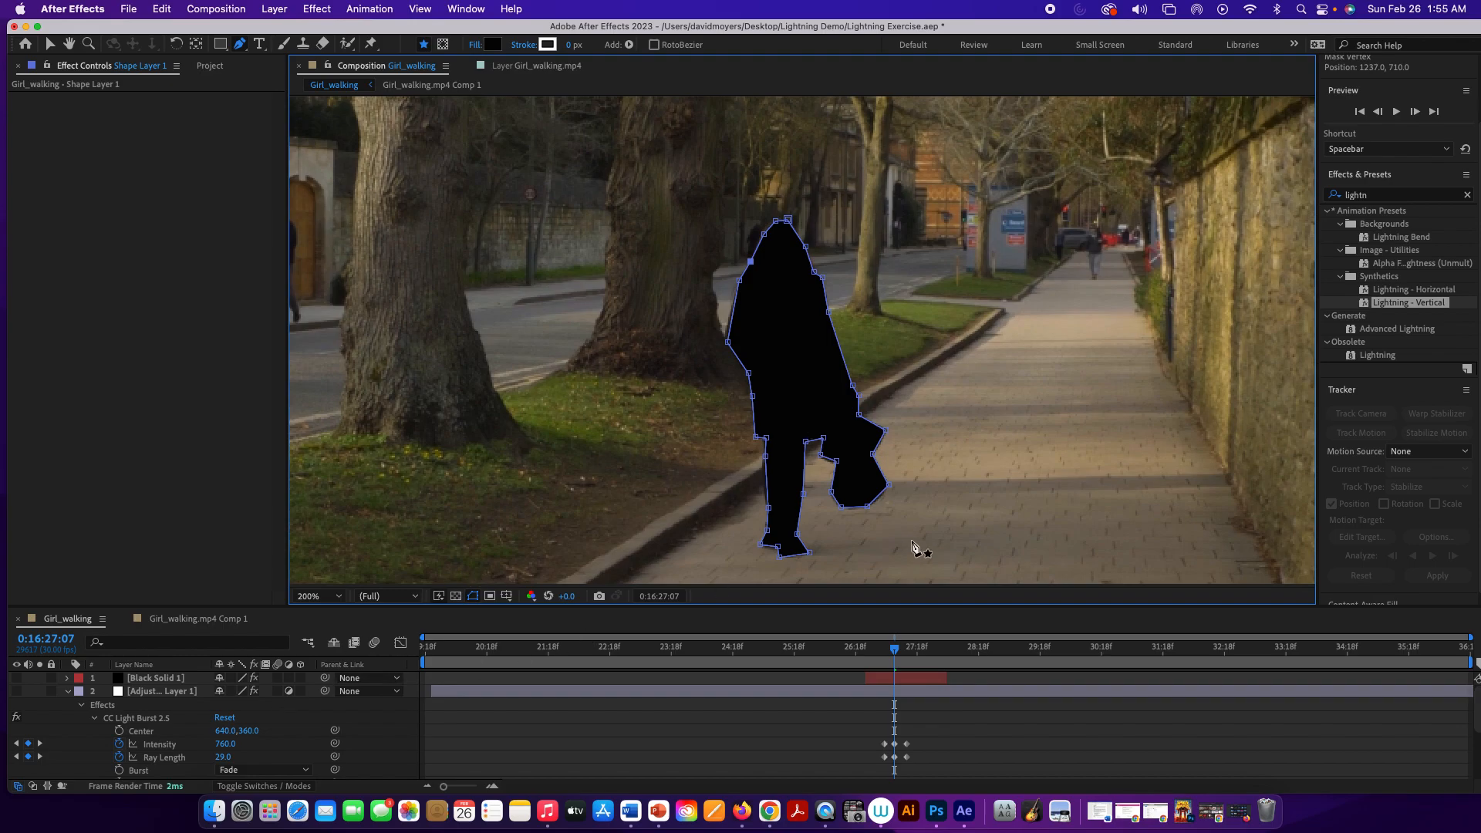
Enlarge the timeline area and duplicate the Shape Layer 1 silhouette
left_click_drag(931, 608, 929, 491)
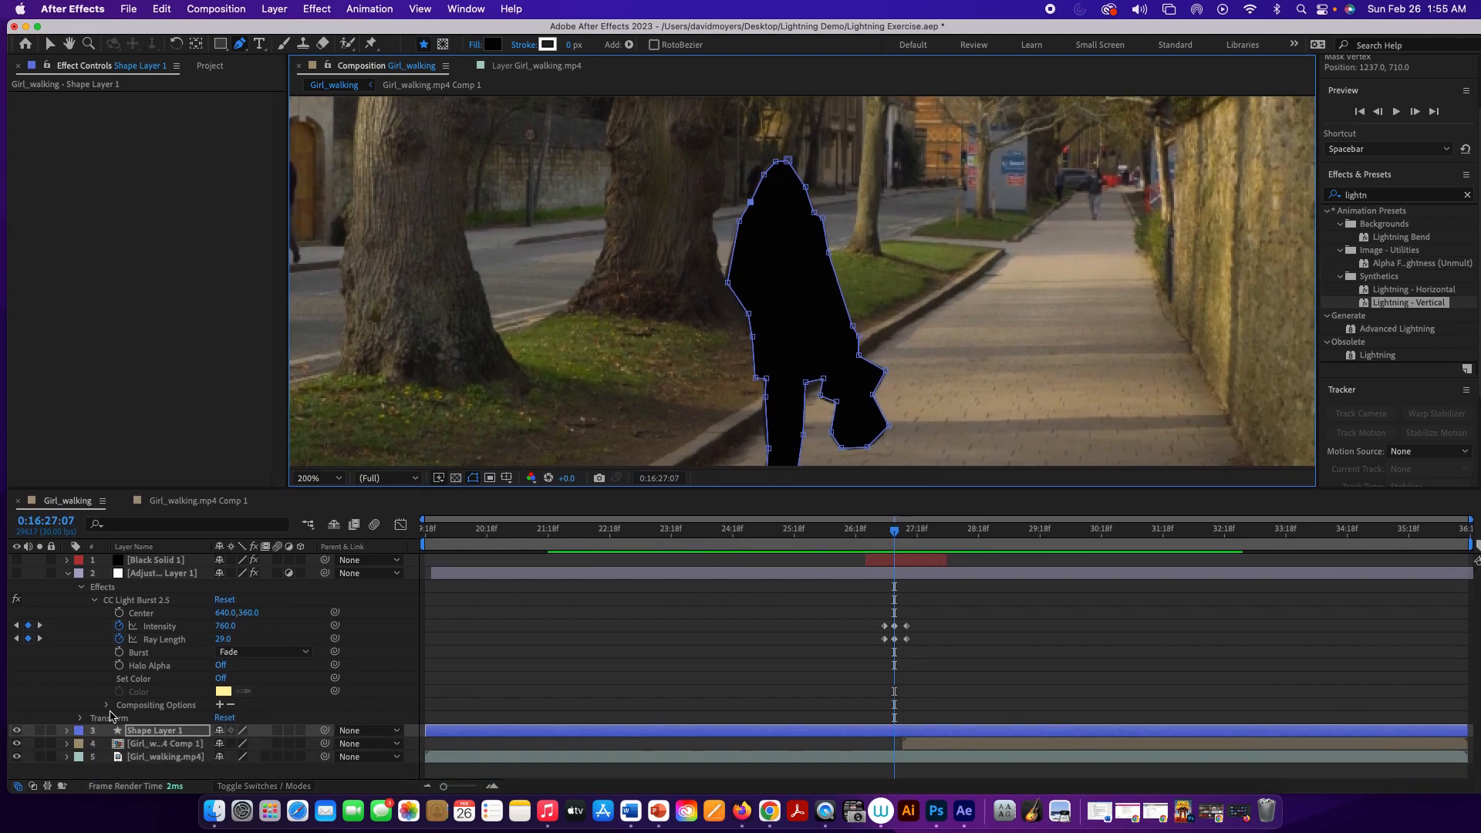
left_click(143, 732)
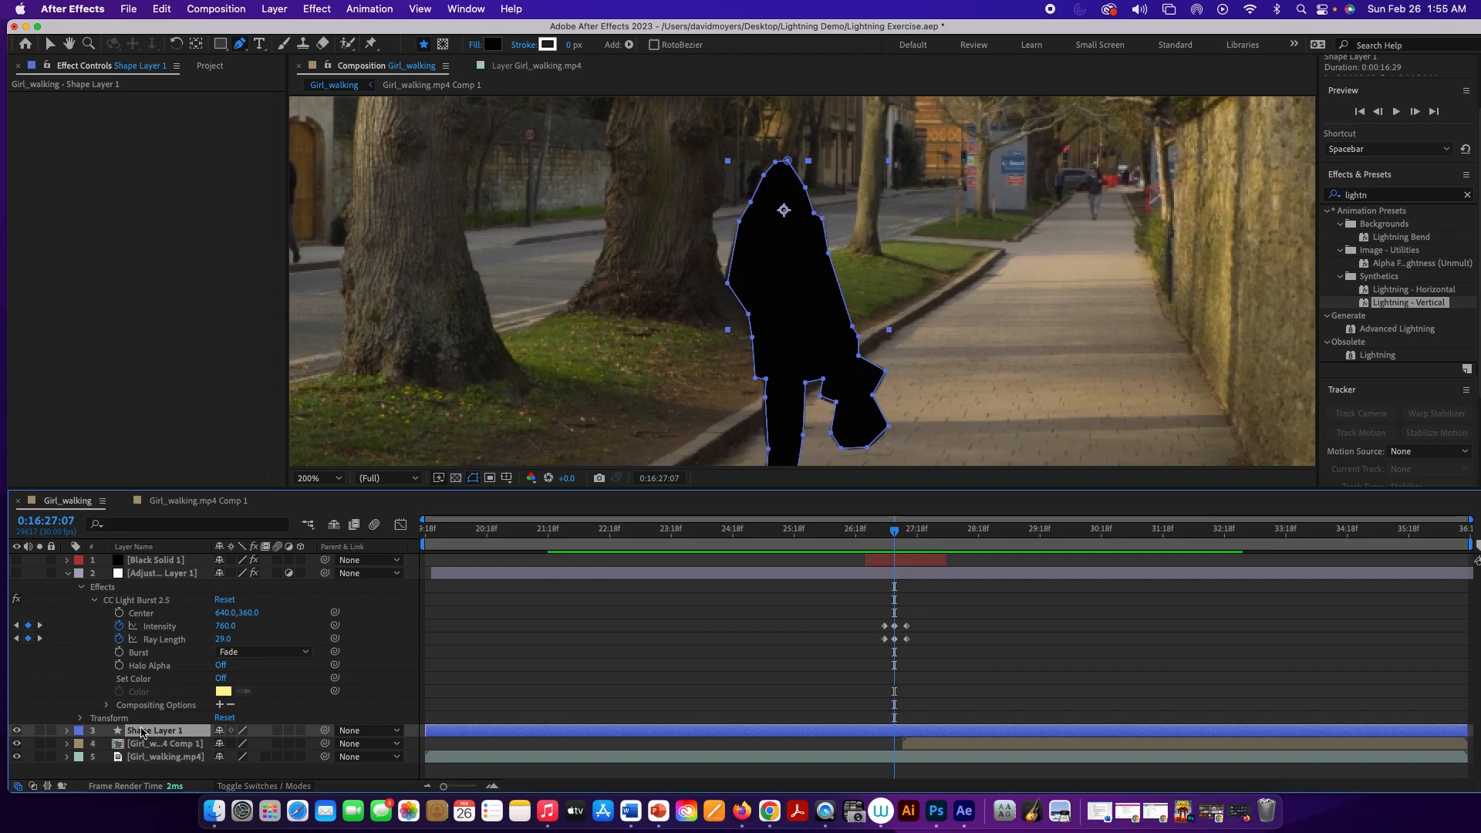
key("super+d")
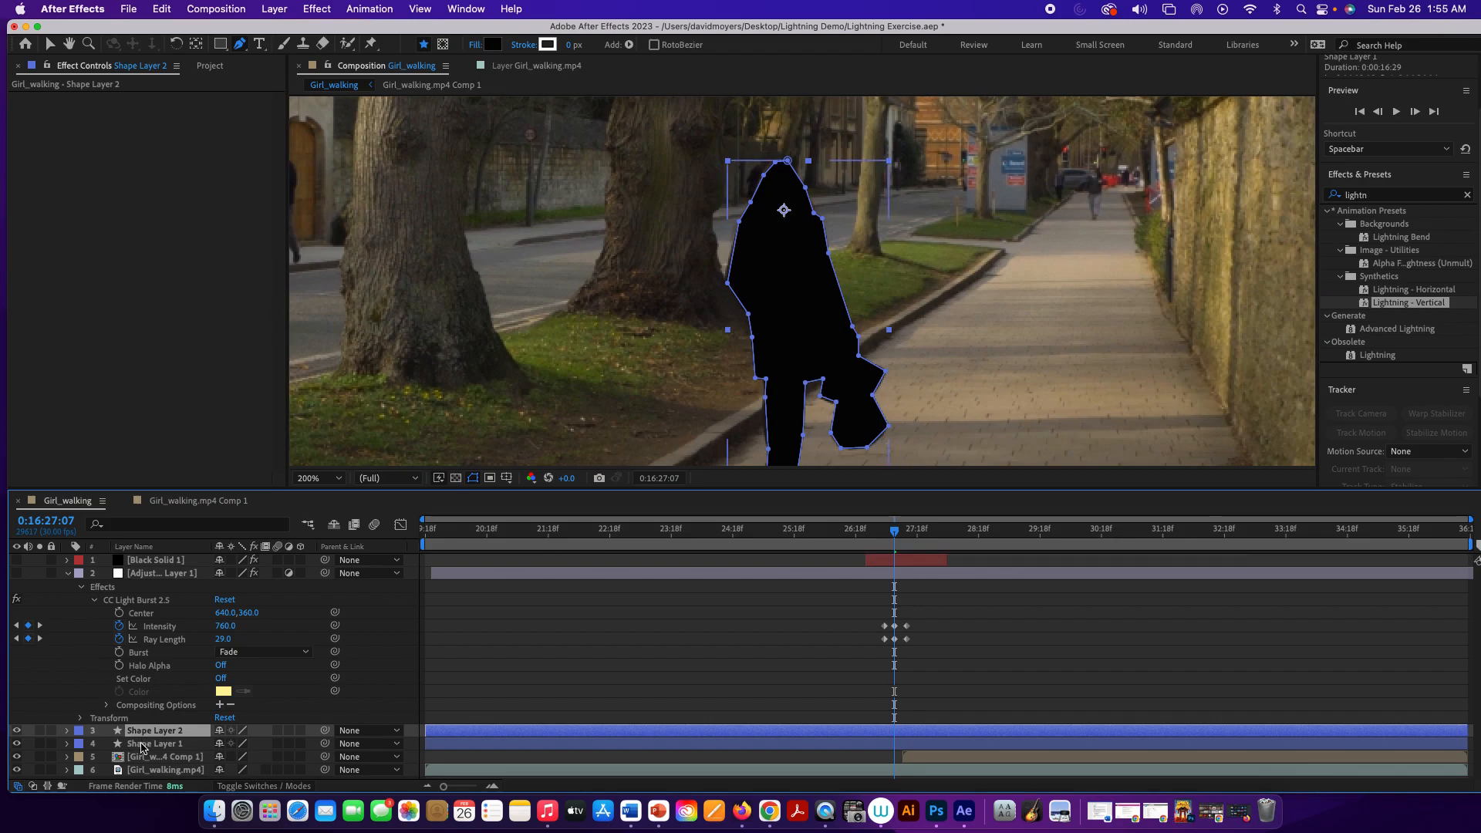
Pre-compose both silhouette shape layers together, moving all attributes into the new composition, and return to the Girl_walking composition
left_click(144, 743, "shift")
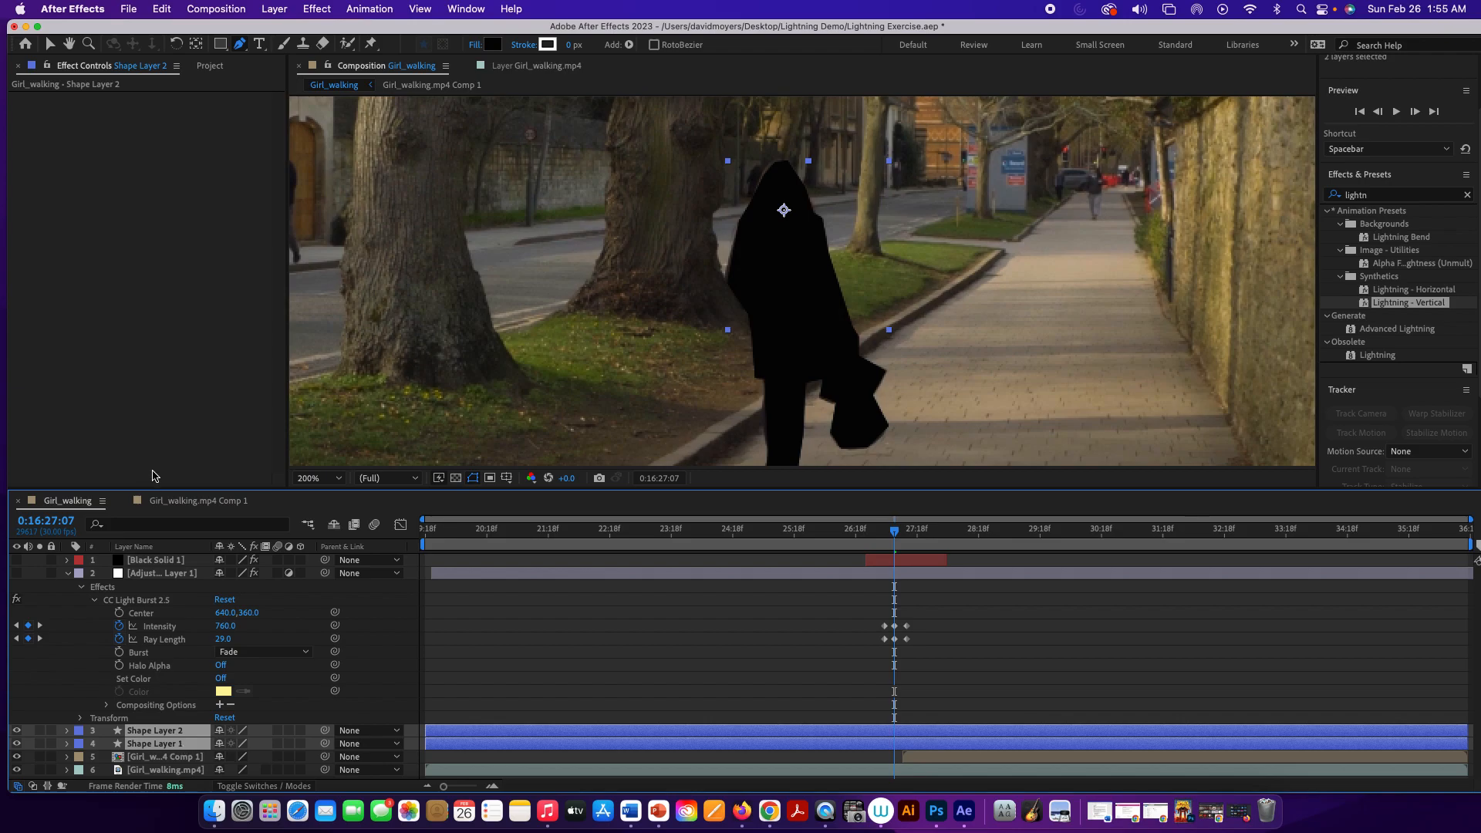
right_click(179, 735)
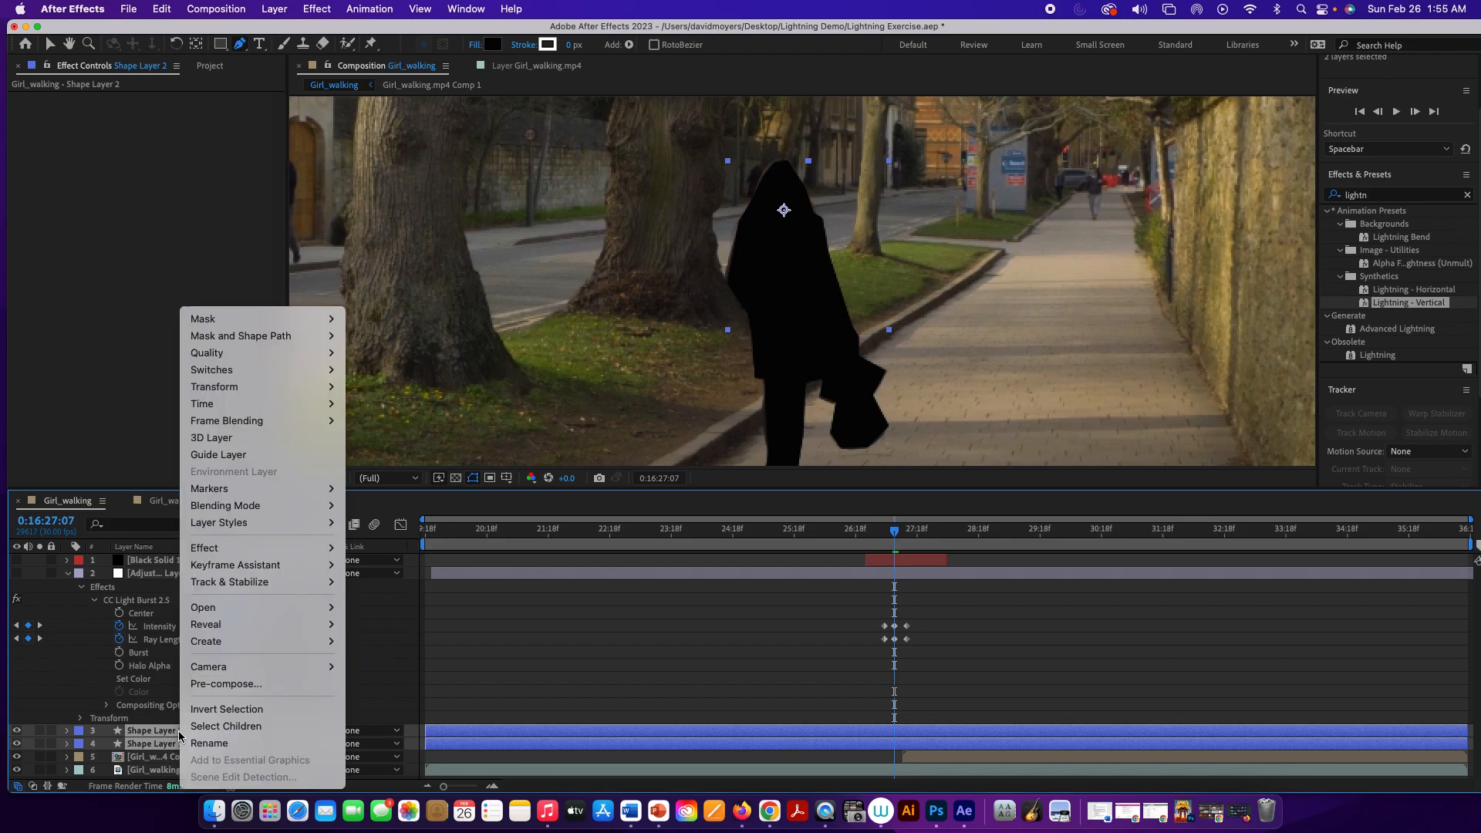
left_click(224, 684)
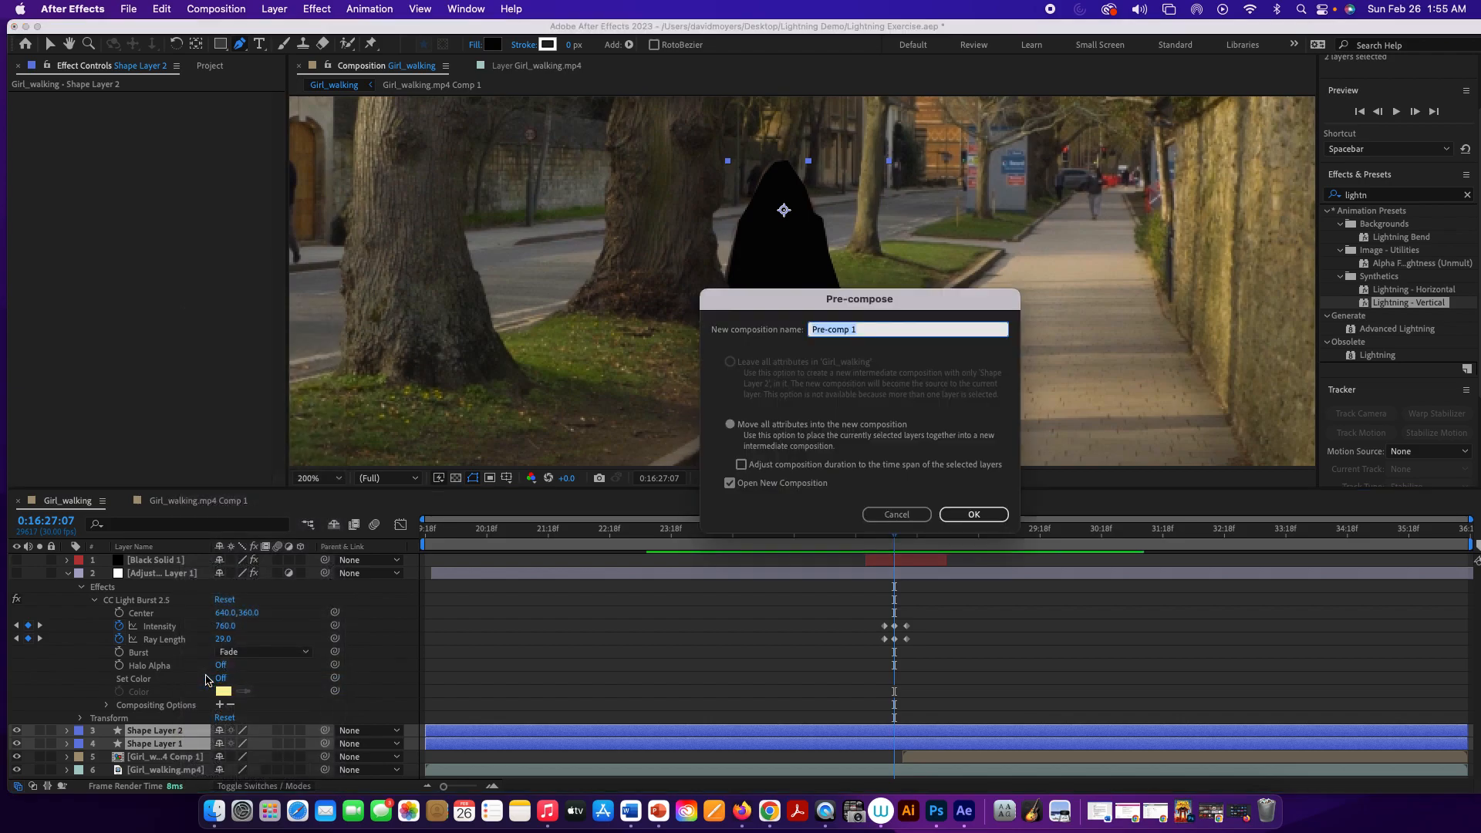
left_click(945, 513)
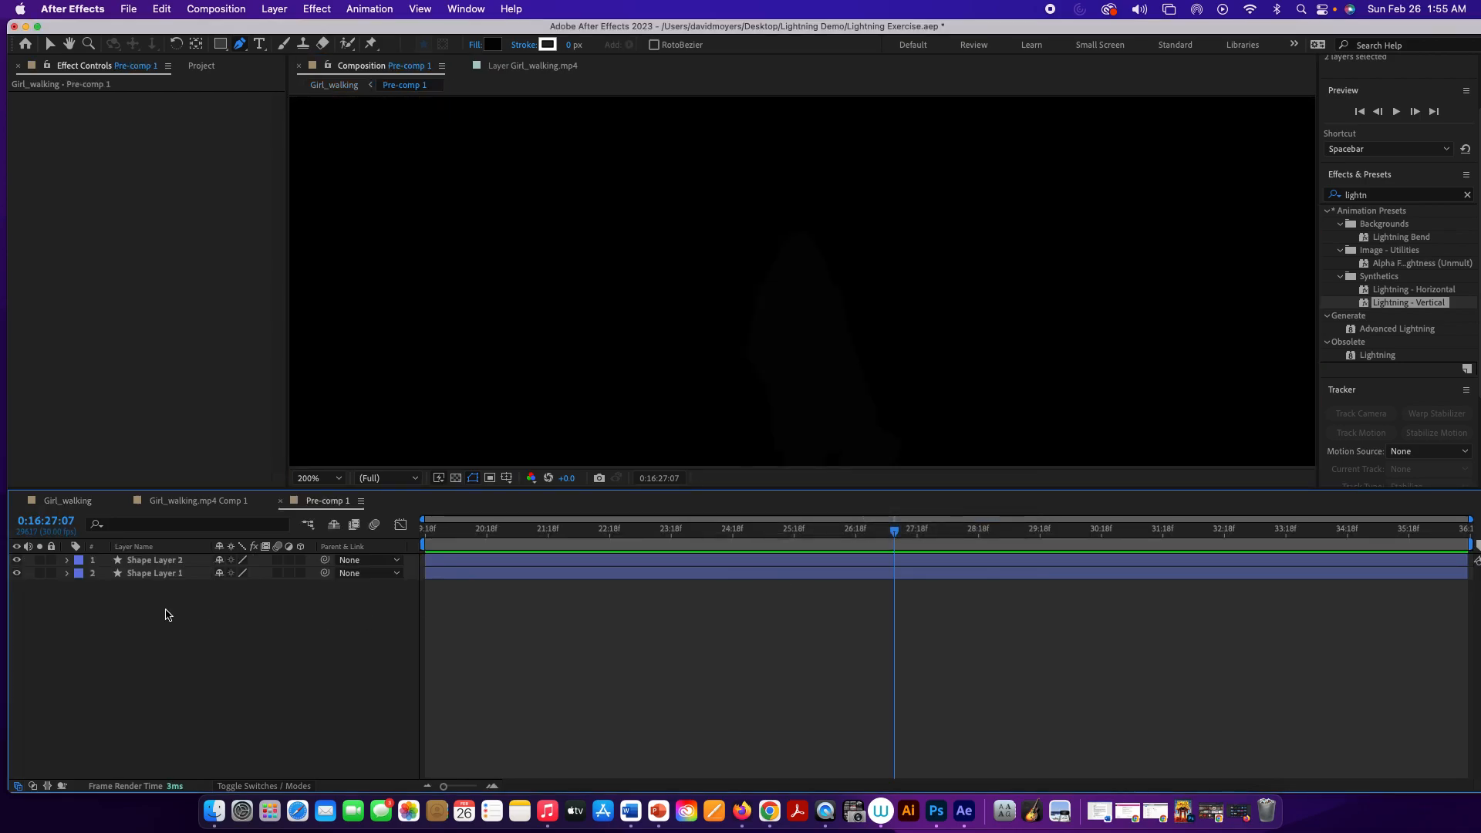
left_click(75, 501)
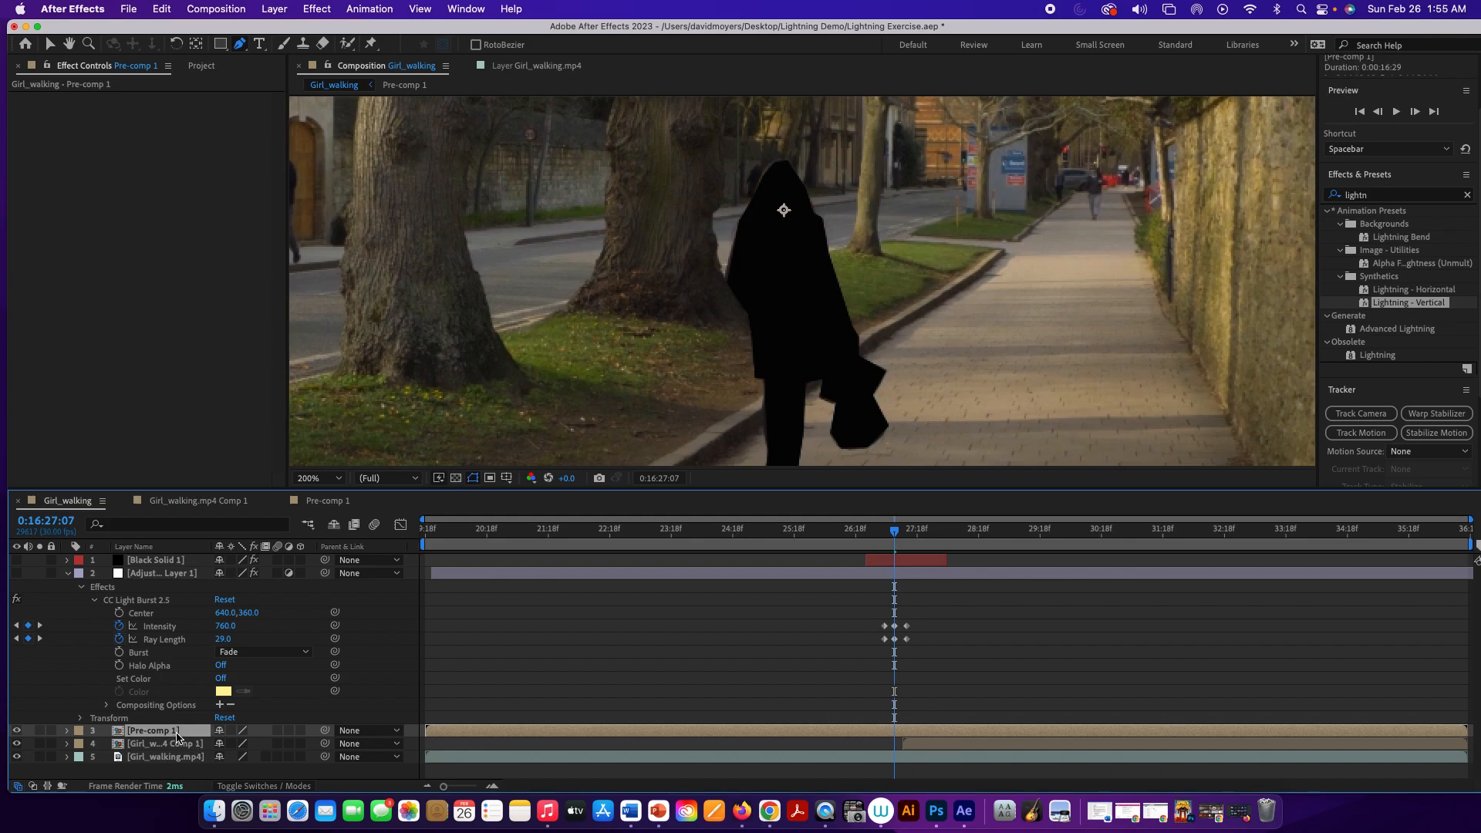
Rename the Pre-comp 1 layer as blood
right_click(177, 735)
mouse_move(233, 621)
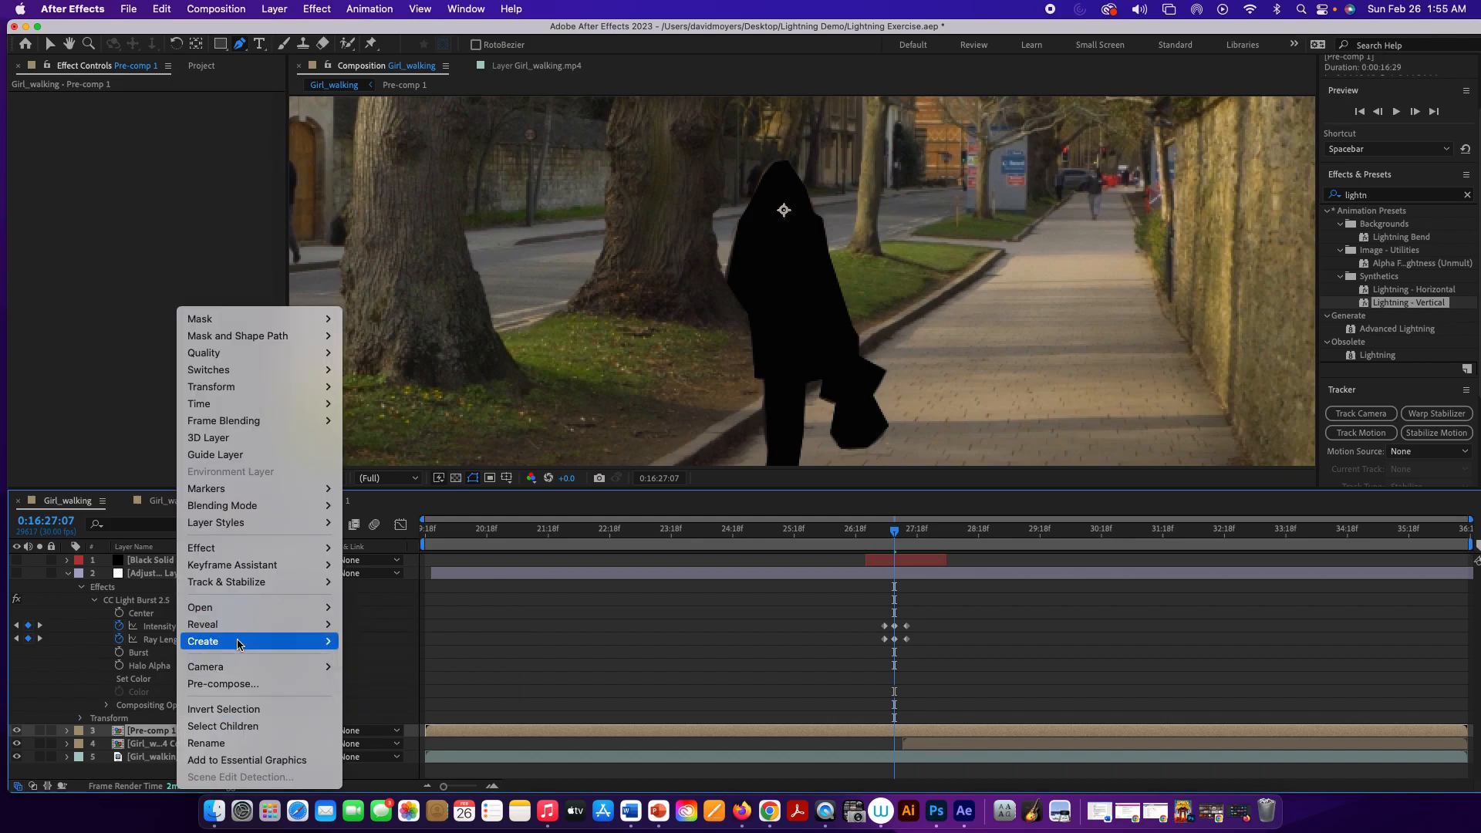
left_click(230, 742)
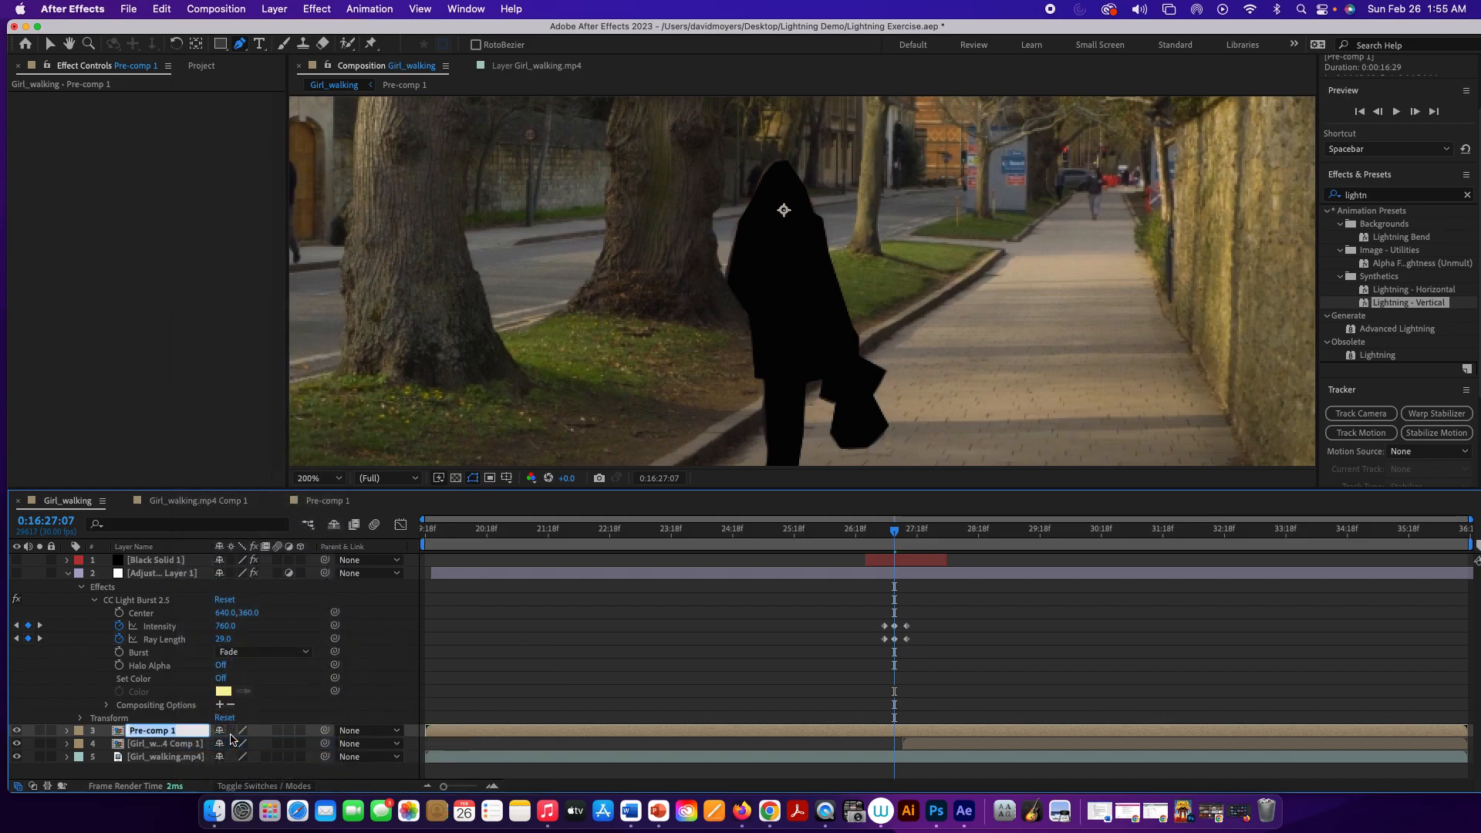
left_click(198, 731)
left_click_drag(198, 731, 73, 715)
type("blood")
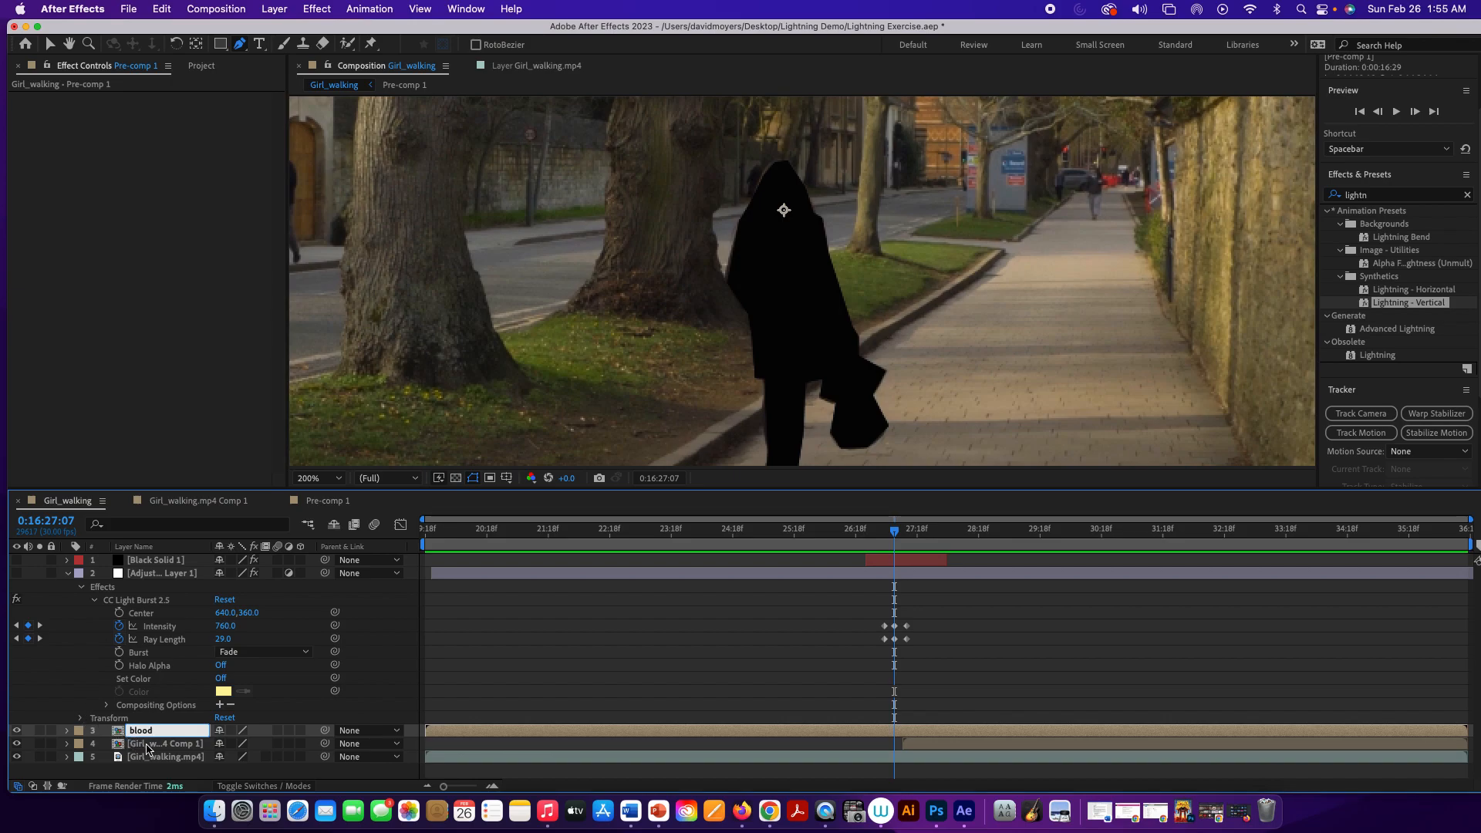
Rename the Girl_walking.mp4 Comp 1 layer as gone girl
left_click(145, 746)
right_click(147, 748)
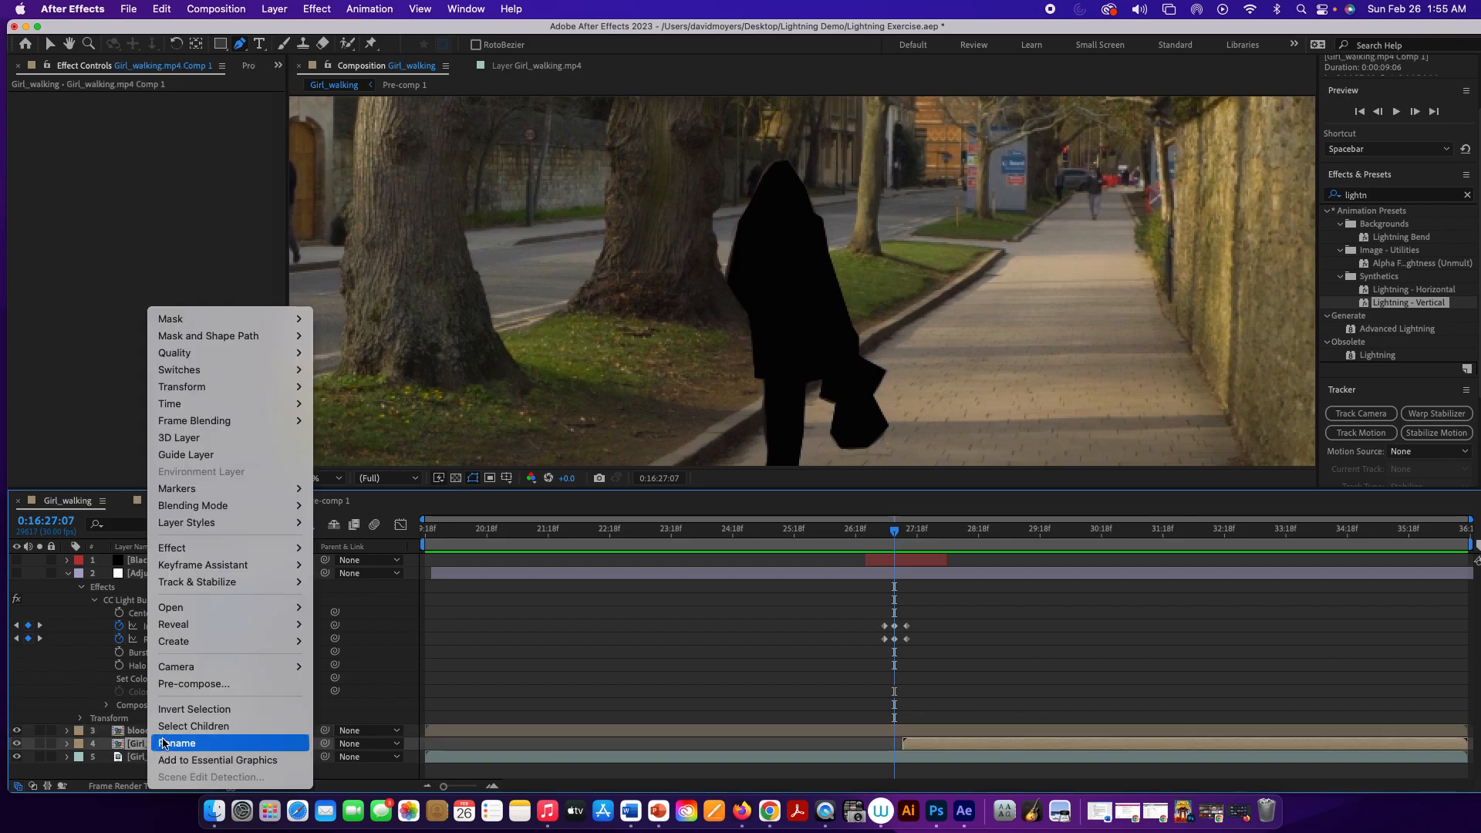
left_click(163, 742)
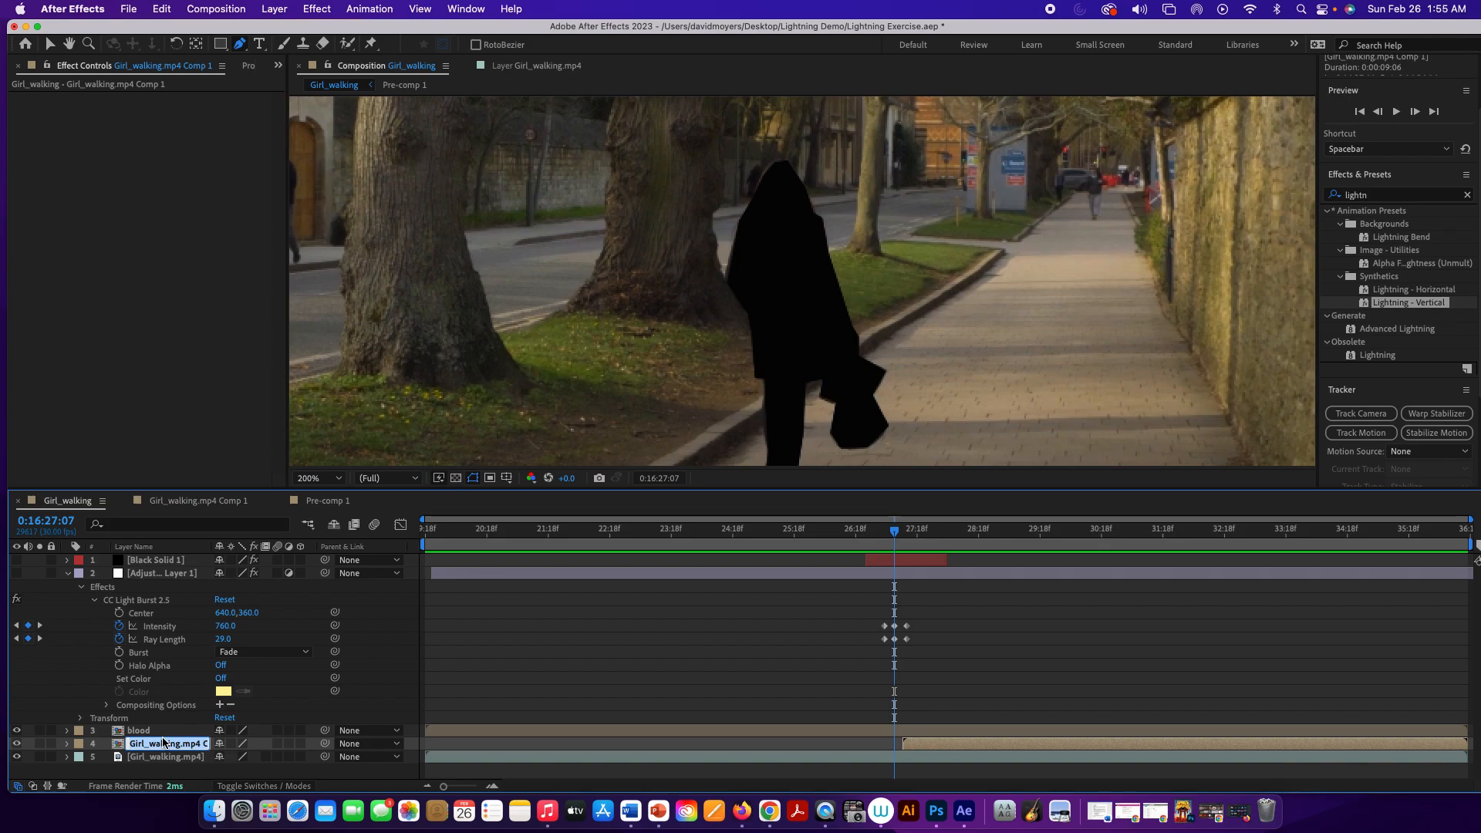
type("gone girl")
Open the blood pre-composition and set its background color to near-white FDF8F8 in the composition settings
left_click(171, 730)
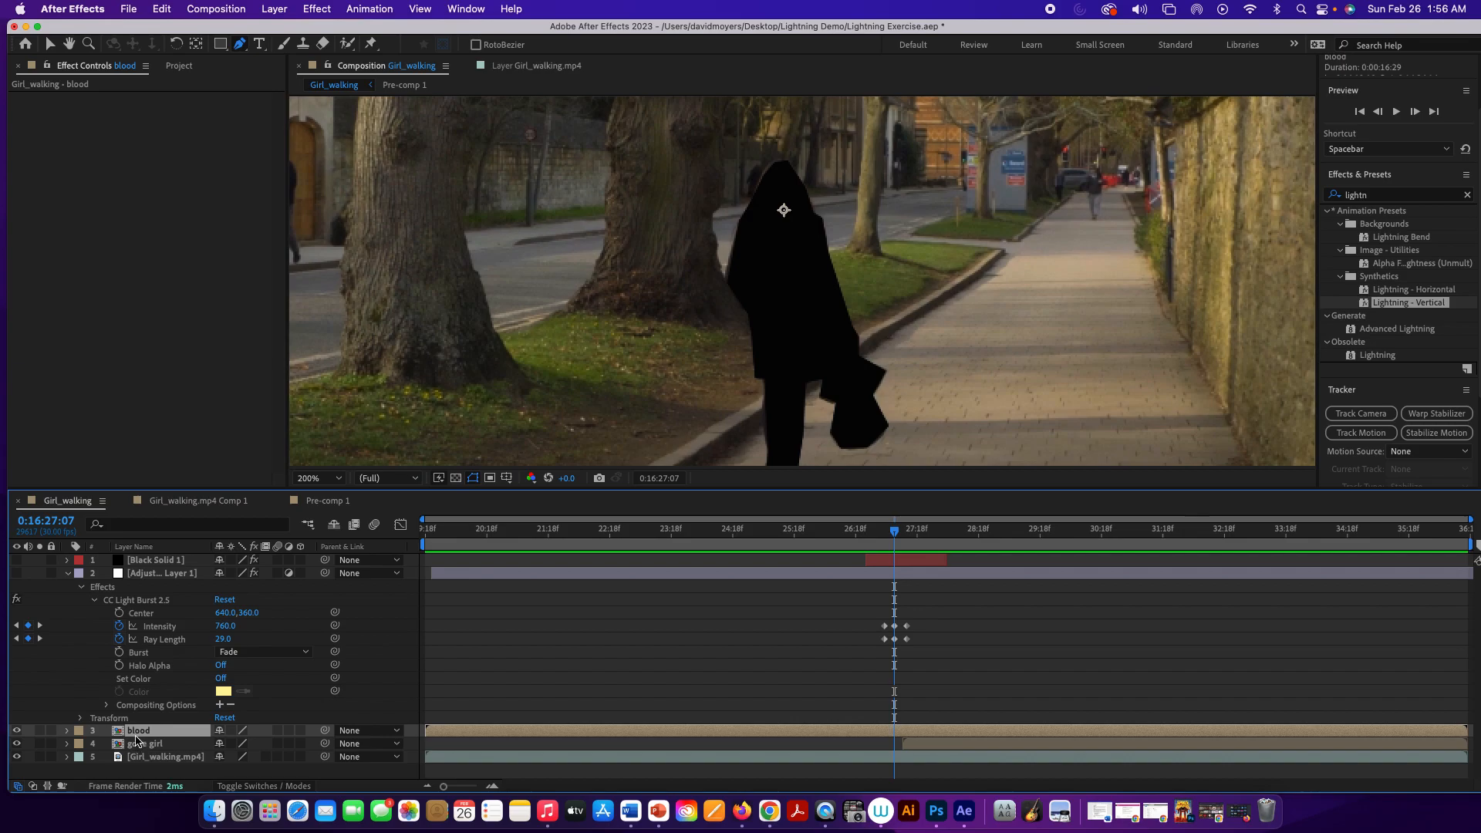
double_click(138, 732)
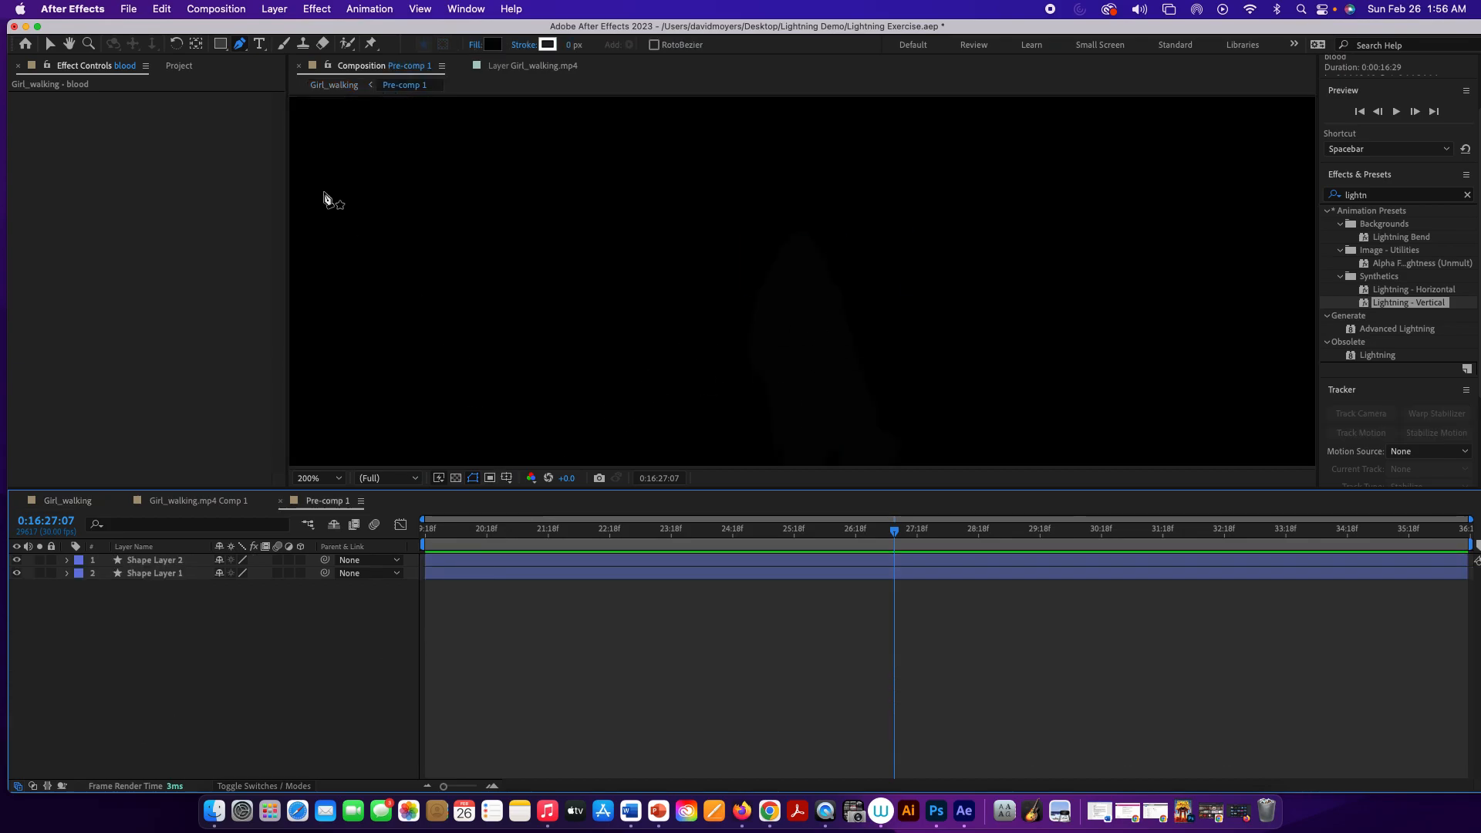
left_click(212, 9)
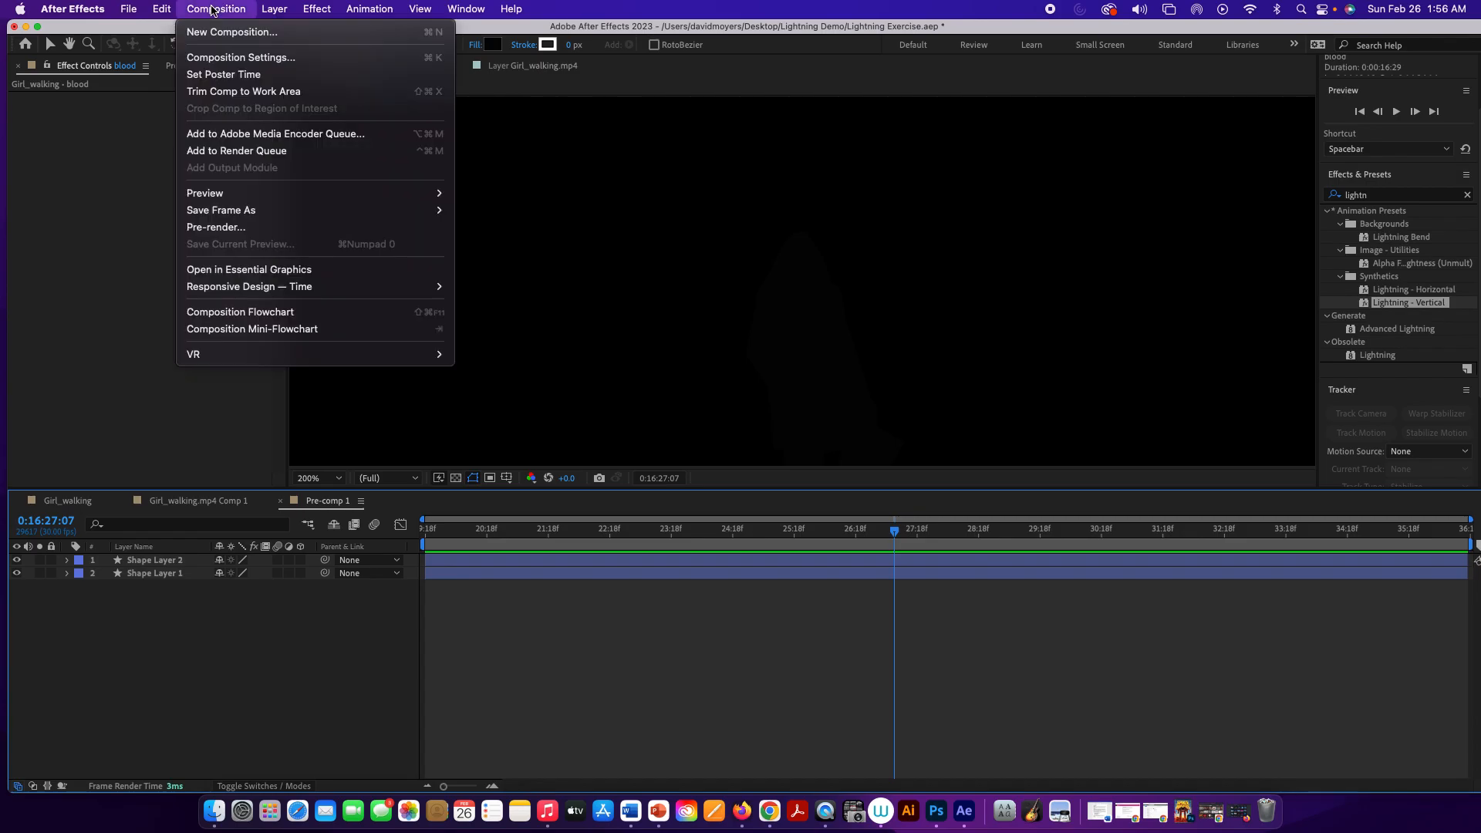
left_click(232, 57)
left_click(727, 509)
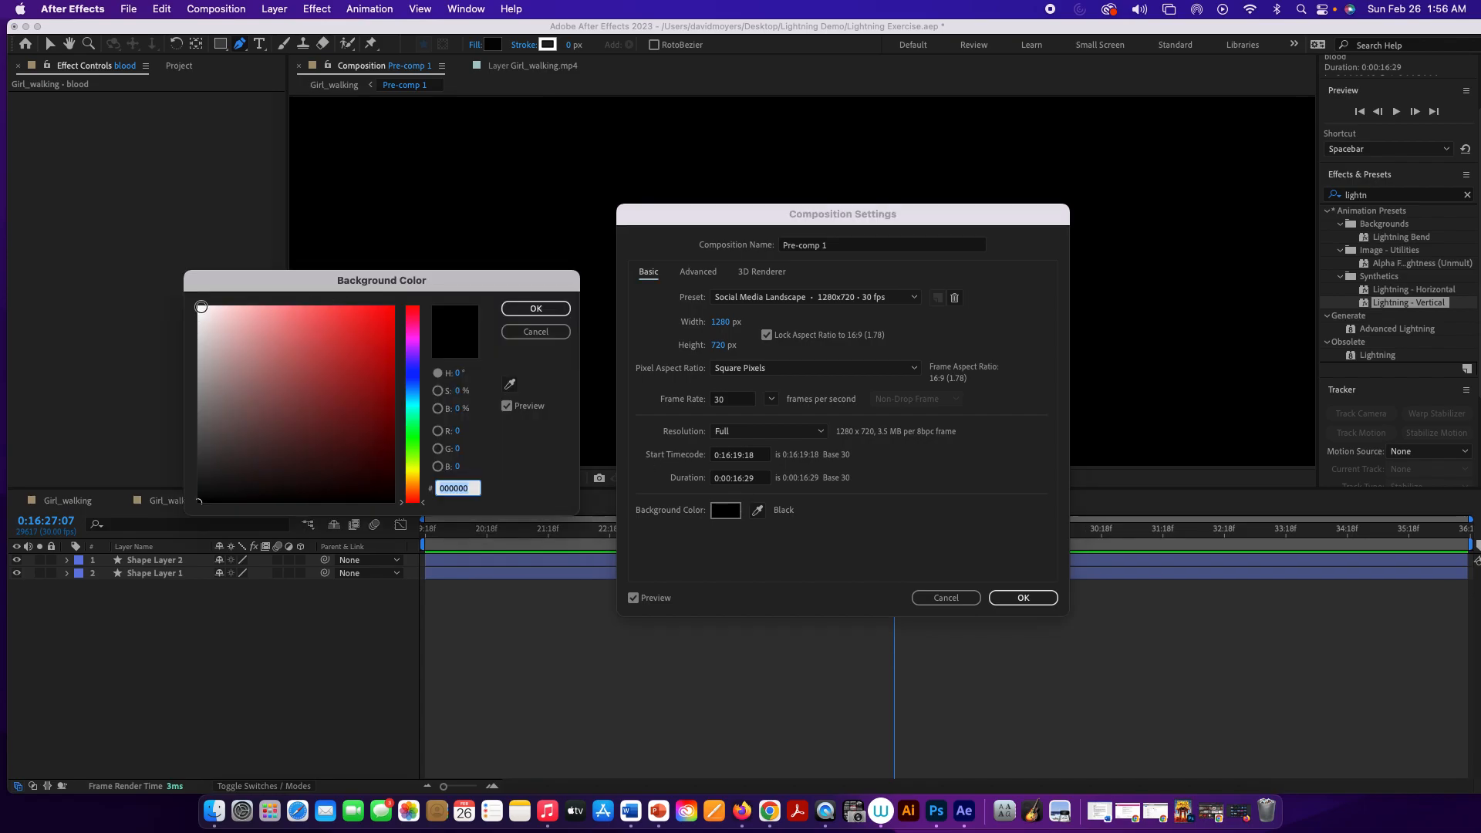
left_click(202, 308)
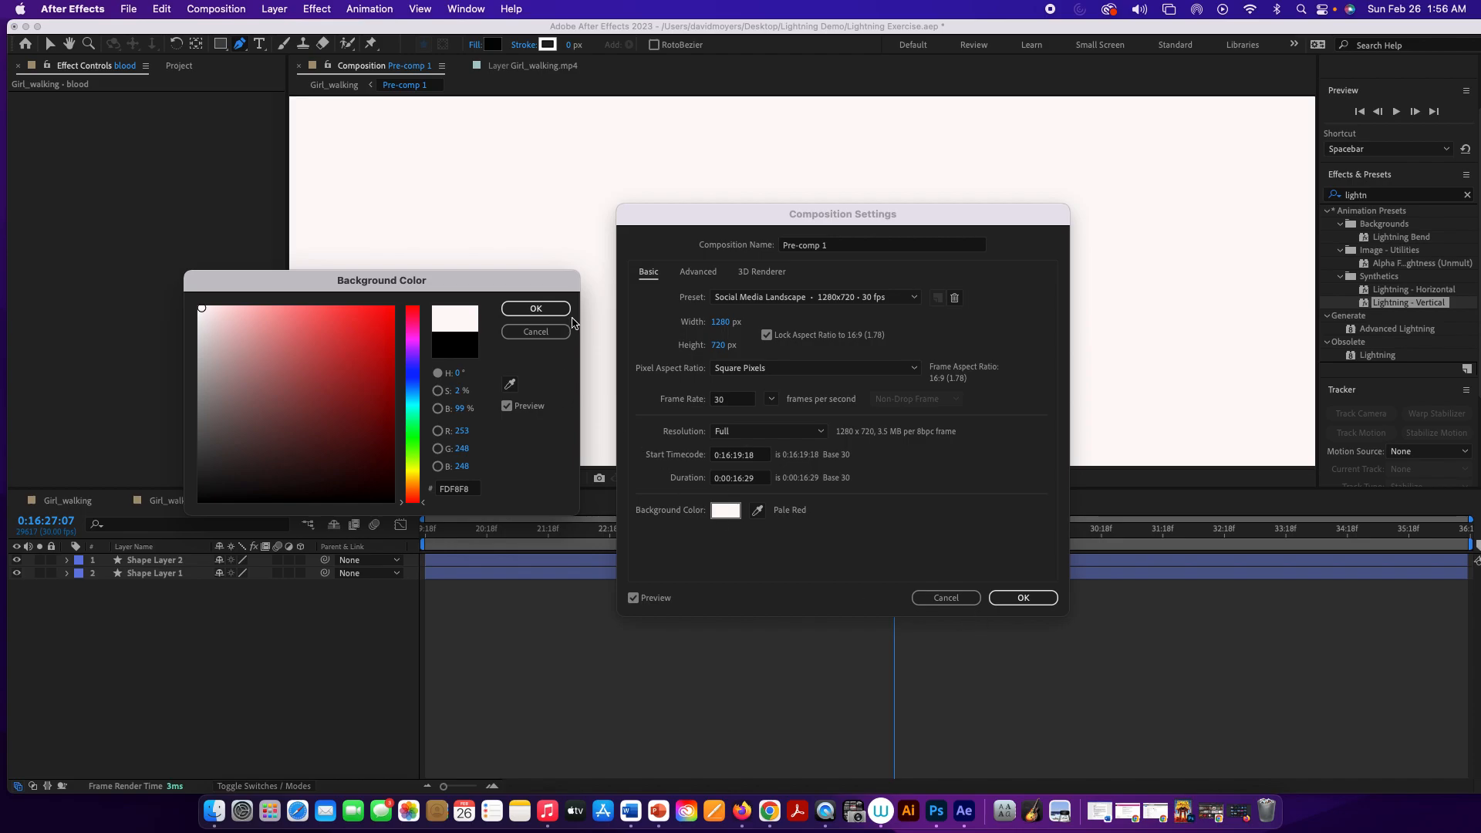
left_click(538, 308)
left_click(1022, 598)
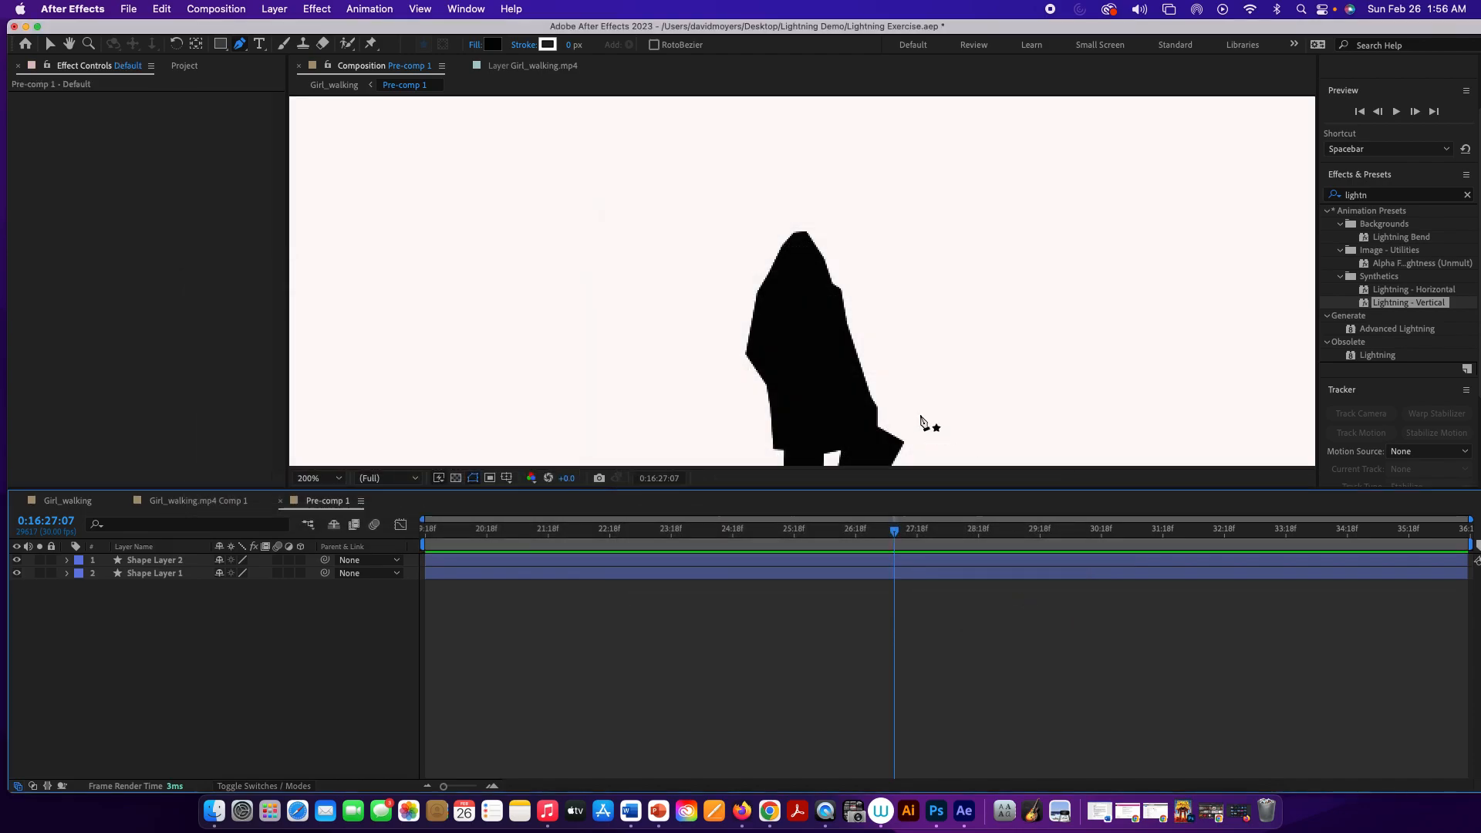
Bring the whole silhouette into view and hide Shape Layer 2 in the pre-composition
key("h")
left_click_drag(903, 397, 892, 291)
key("g")
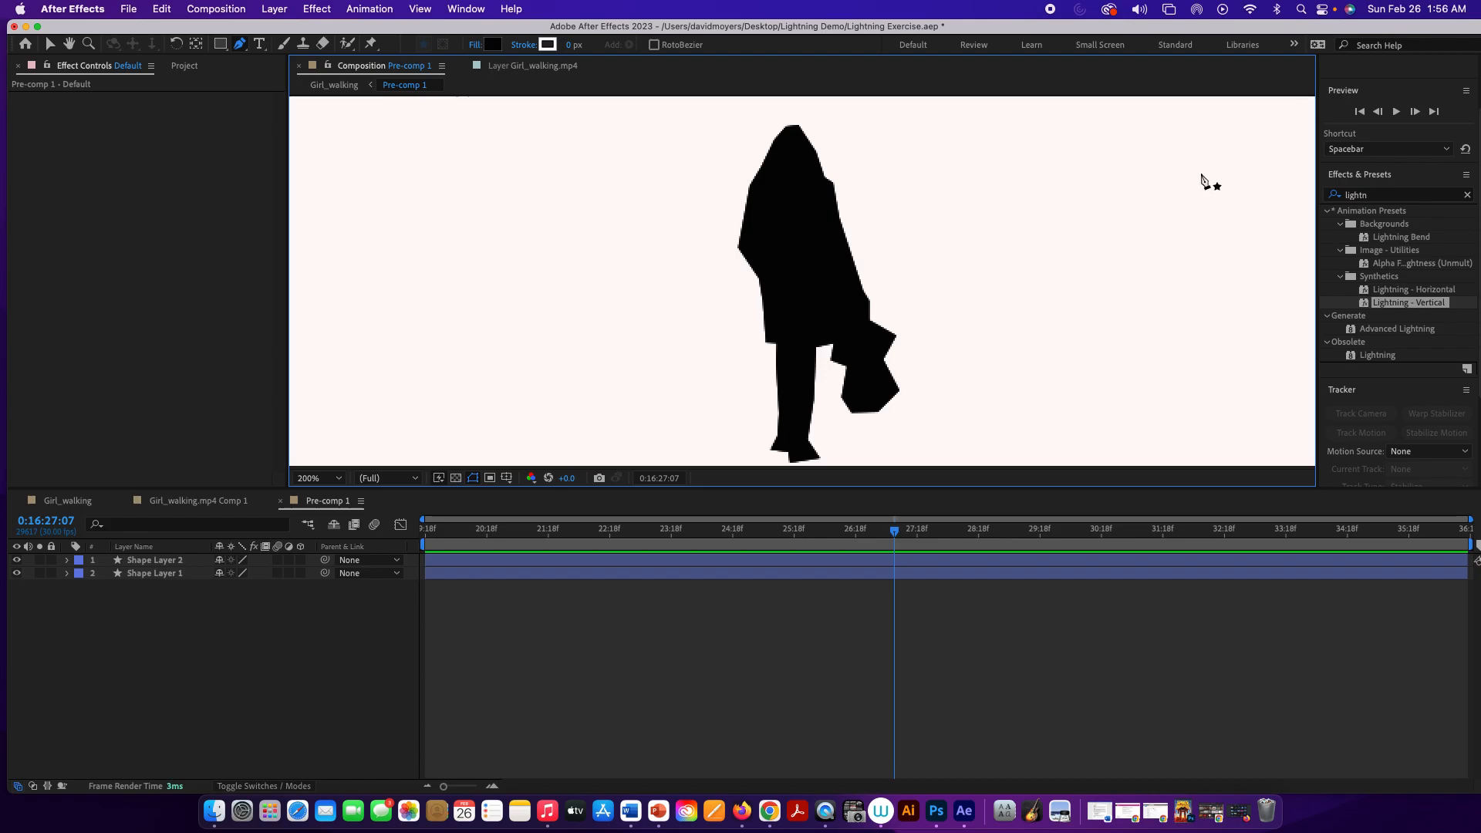
left_click(16, 561)
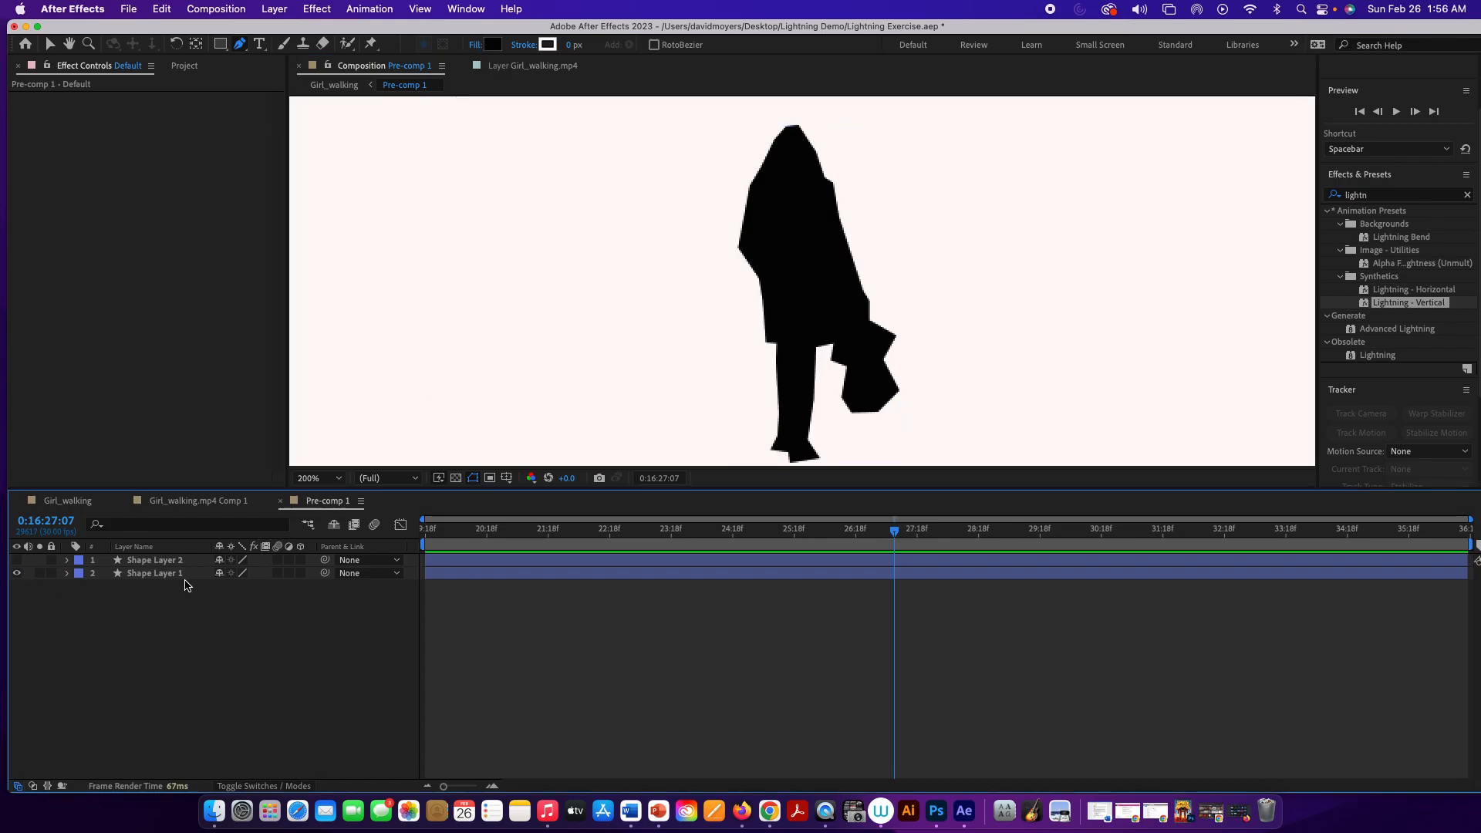
Apply the CC Pixel Polly simulation effect to Shape Layer 1
left_click(185, 573)
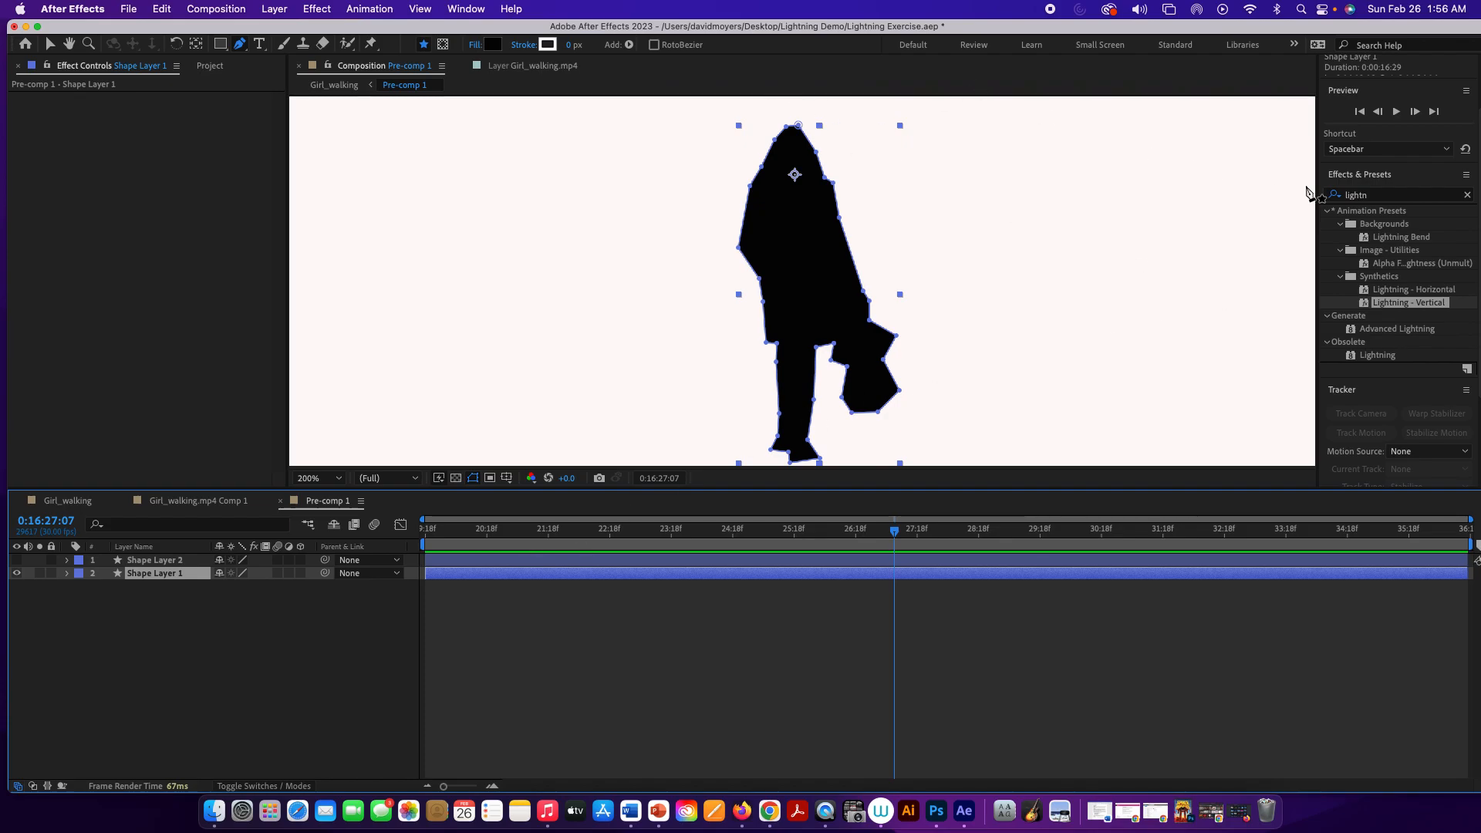
left_click_drag(1374, 199, 1344, 198)
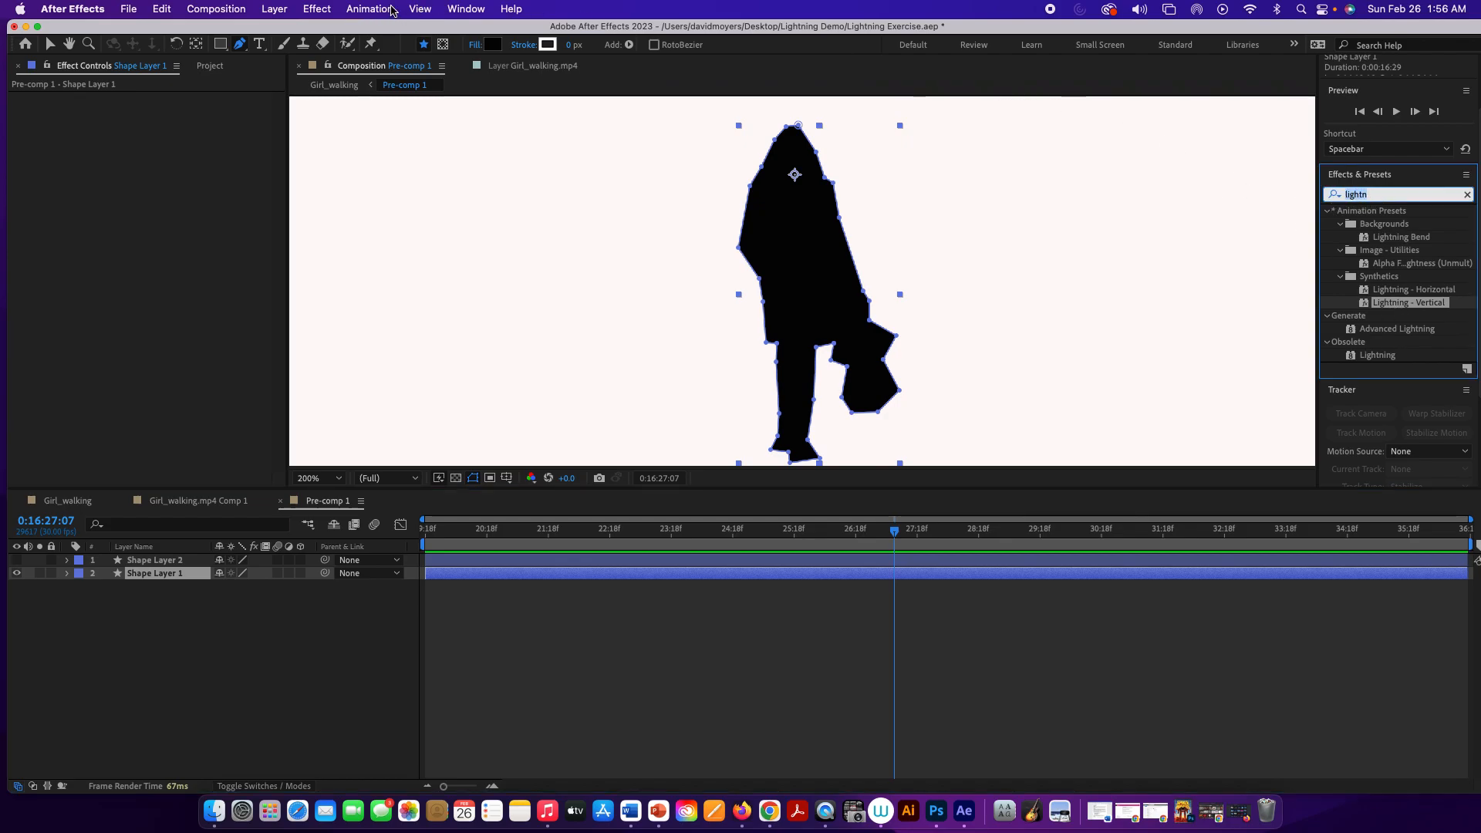
left_click(322, 11)
left_click(322, 11)
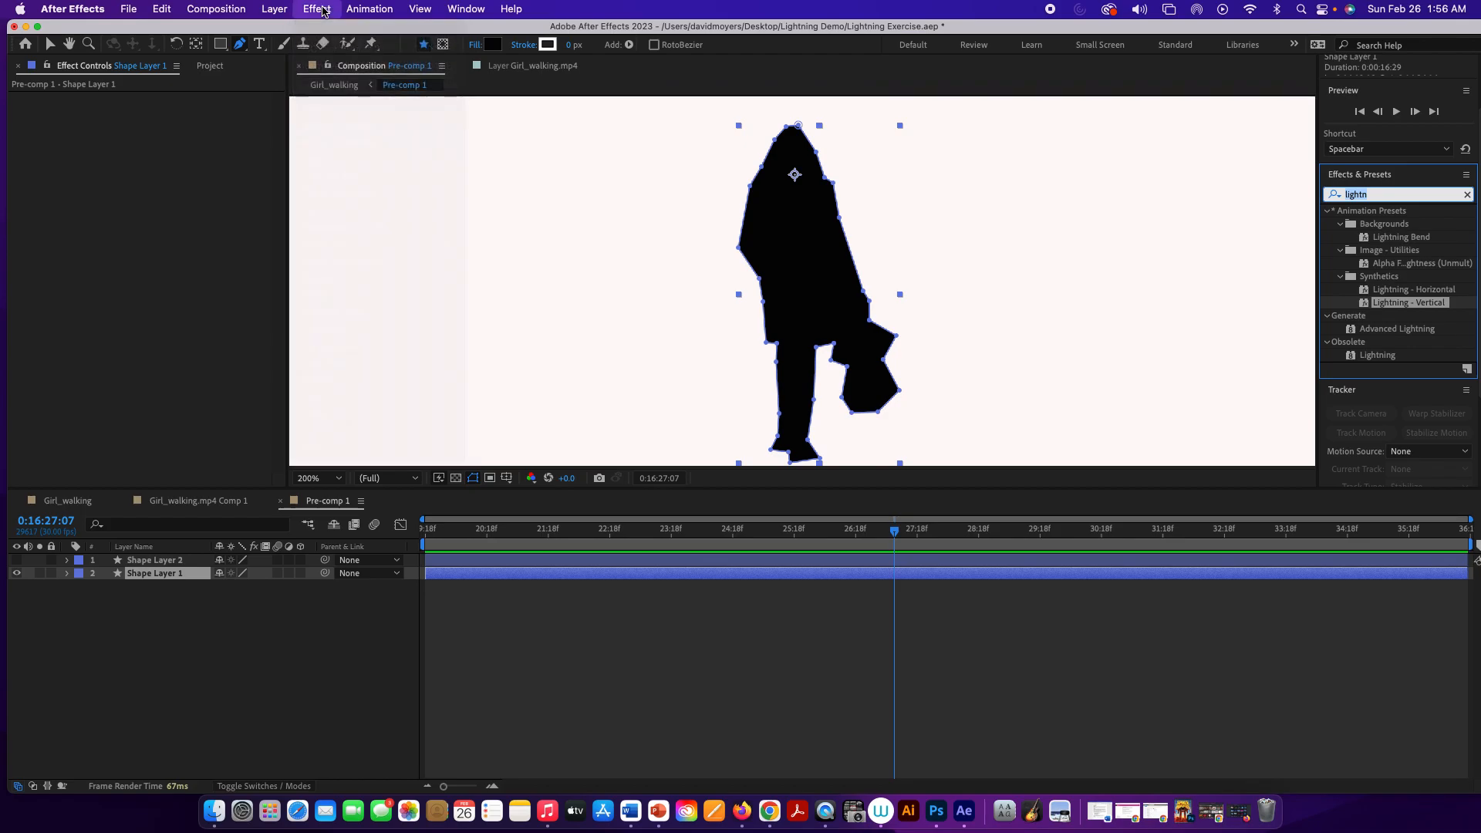
left_click(172, 575)
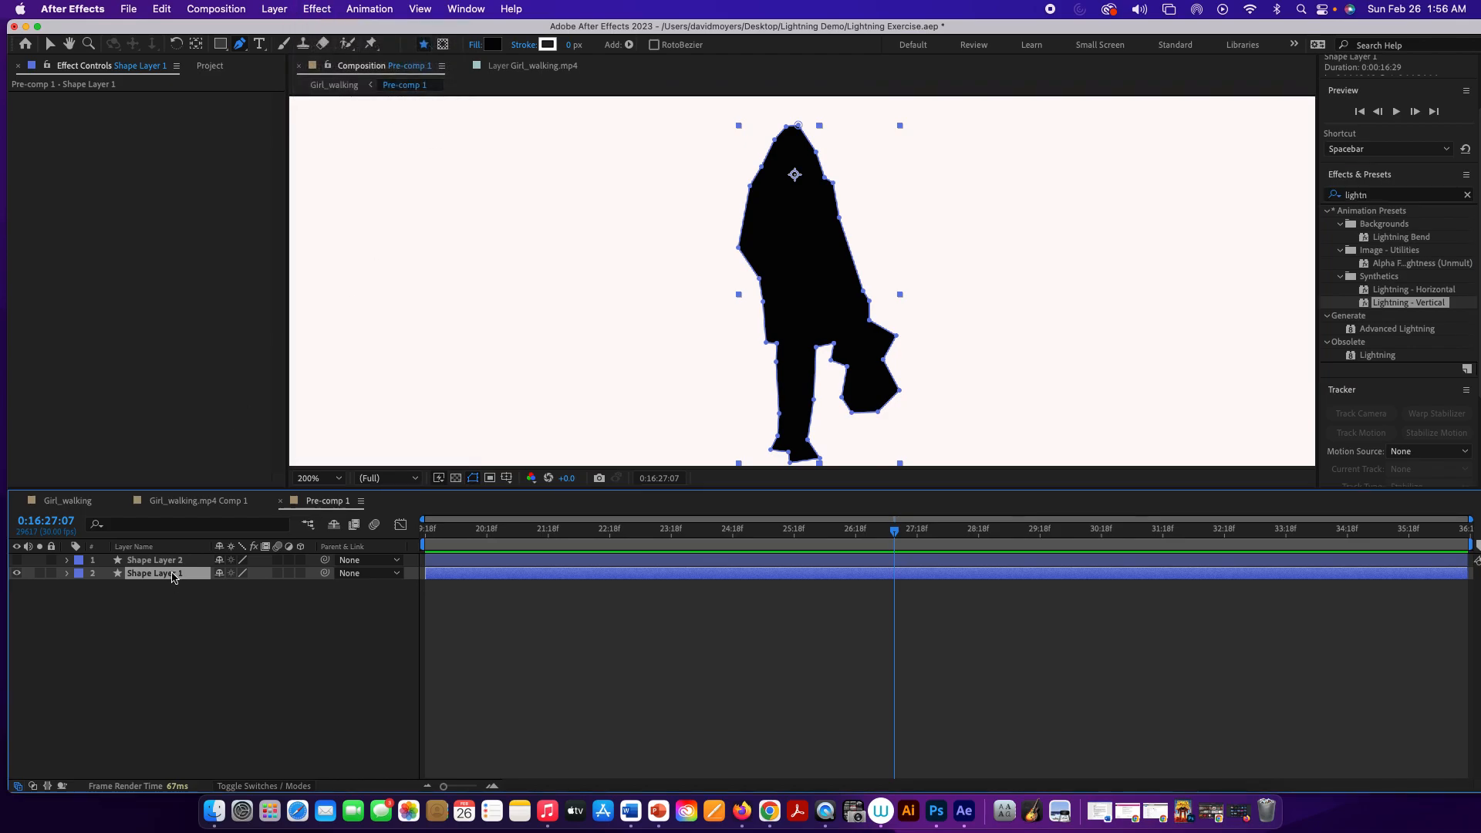
left_click(320, 9)
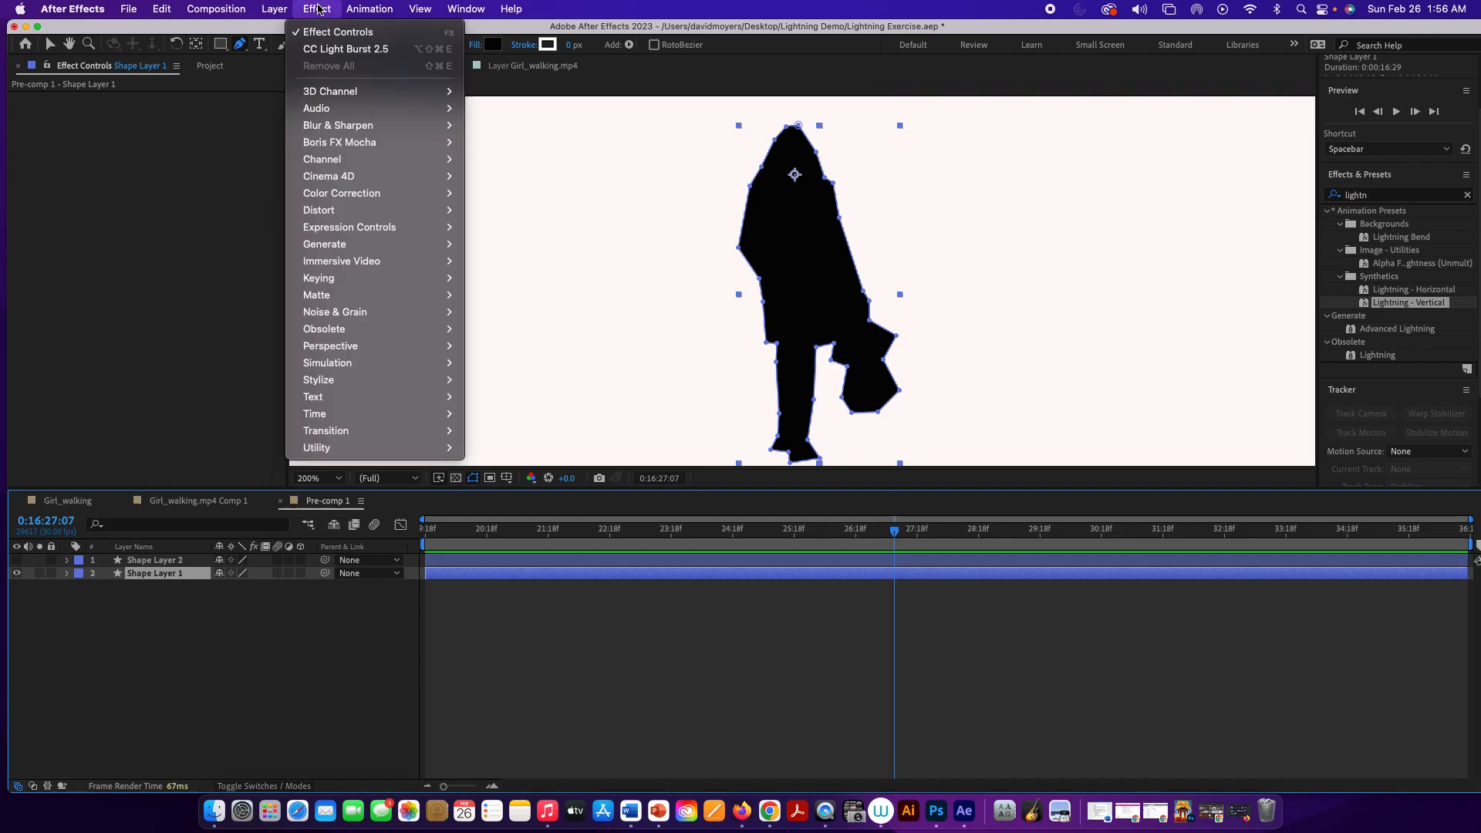
mouse_move(346, 388)
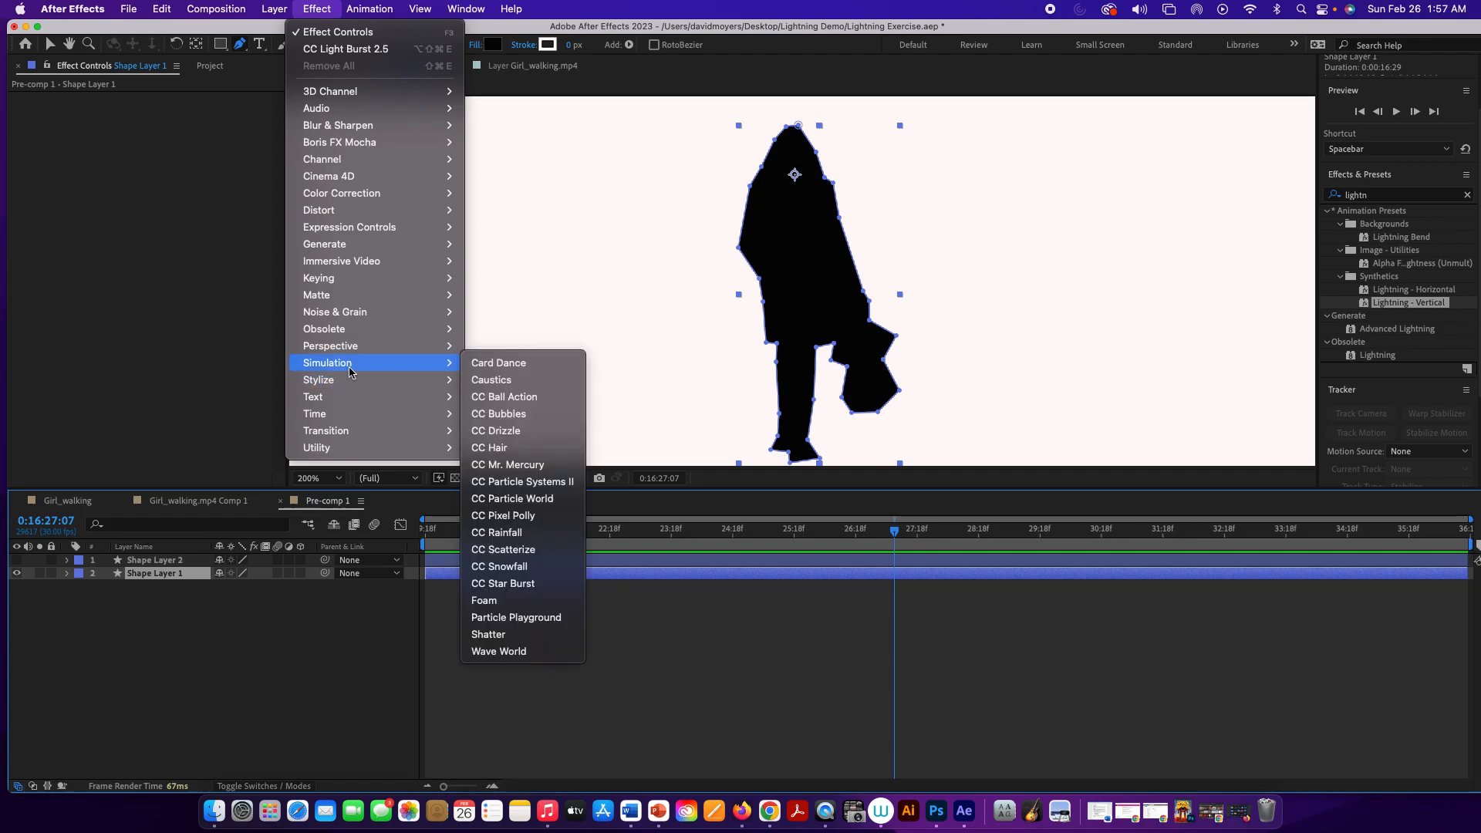
left_click(552, 521)
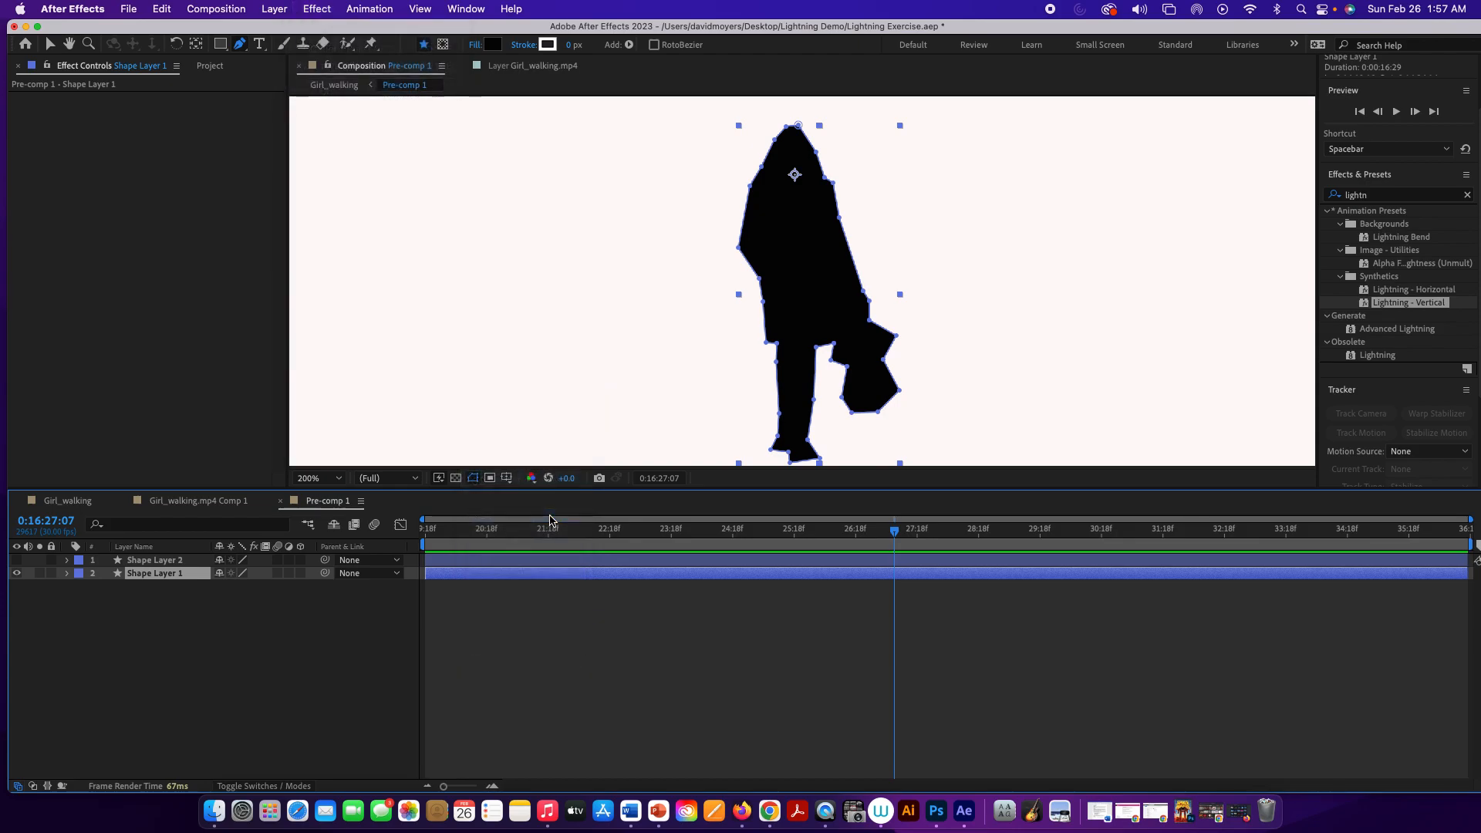
Preview the CC Pixel Polly shatter from the beginning of the pre-composition and inspect its early frames
left_click_drag(895, 530, 278, 471)
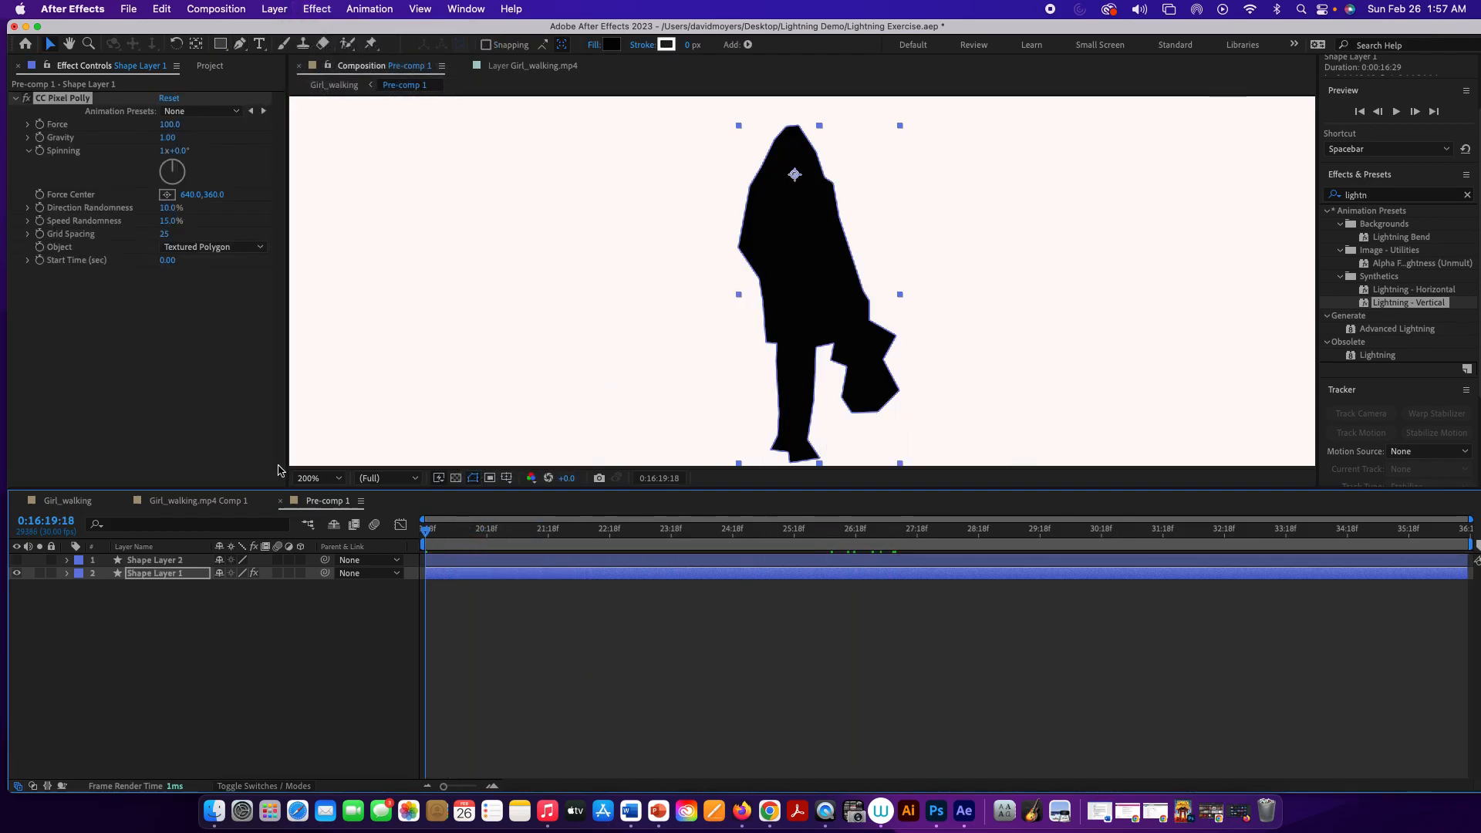
key("space")
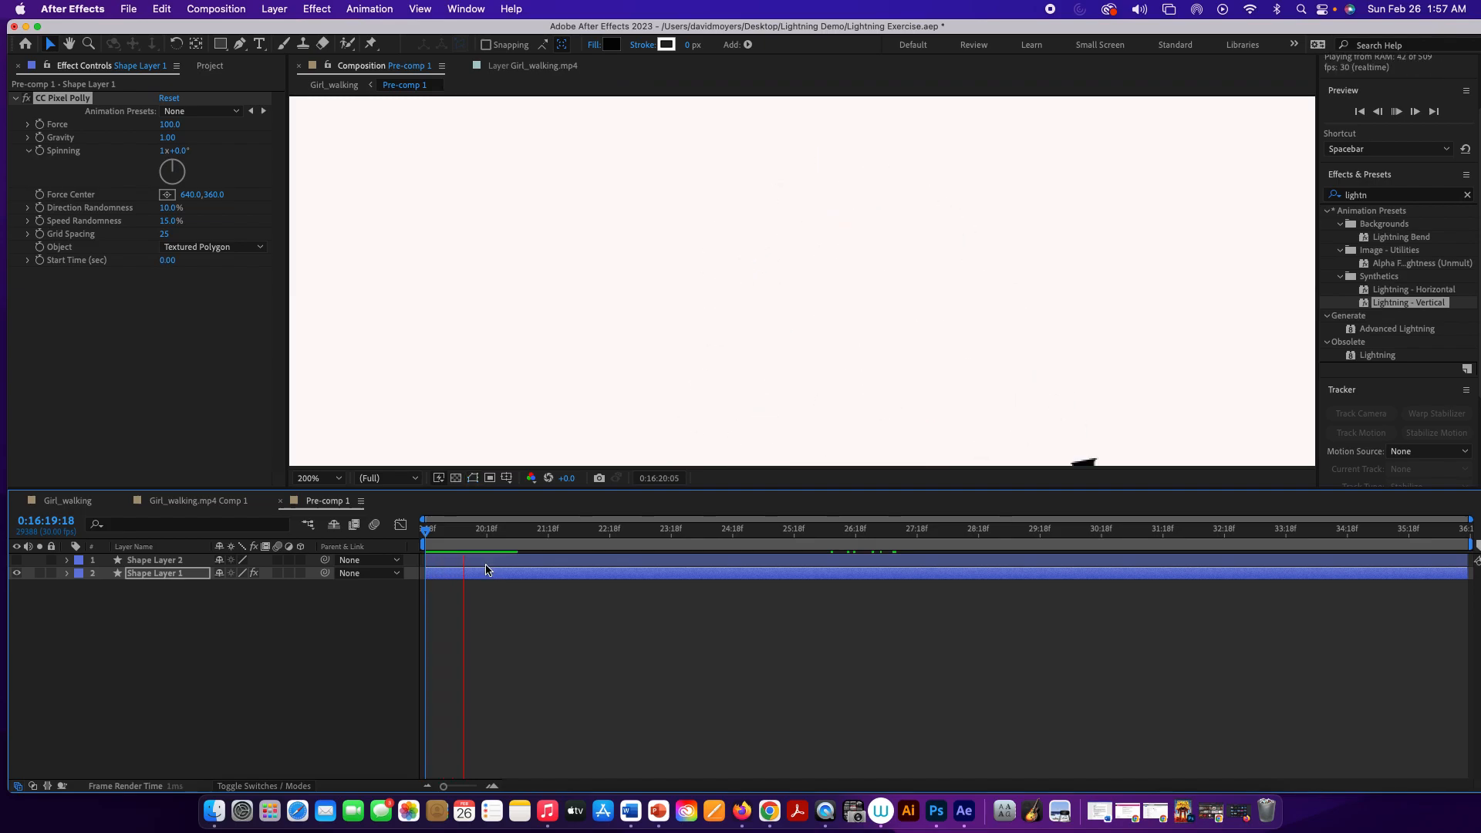
key("space")
left_click_drag(611, 530, 436, 534)
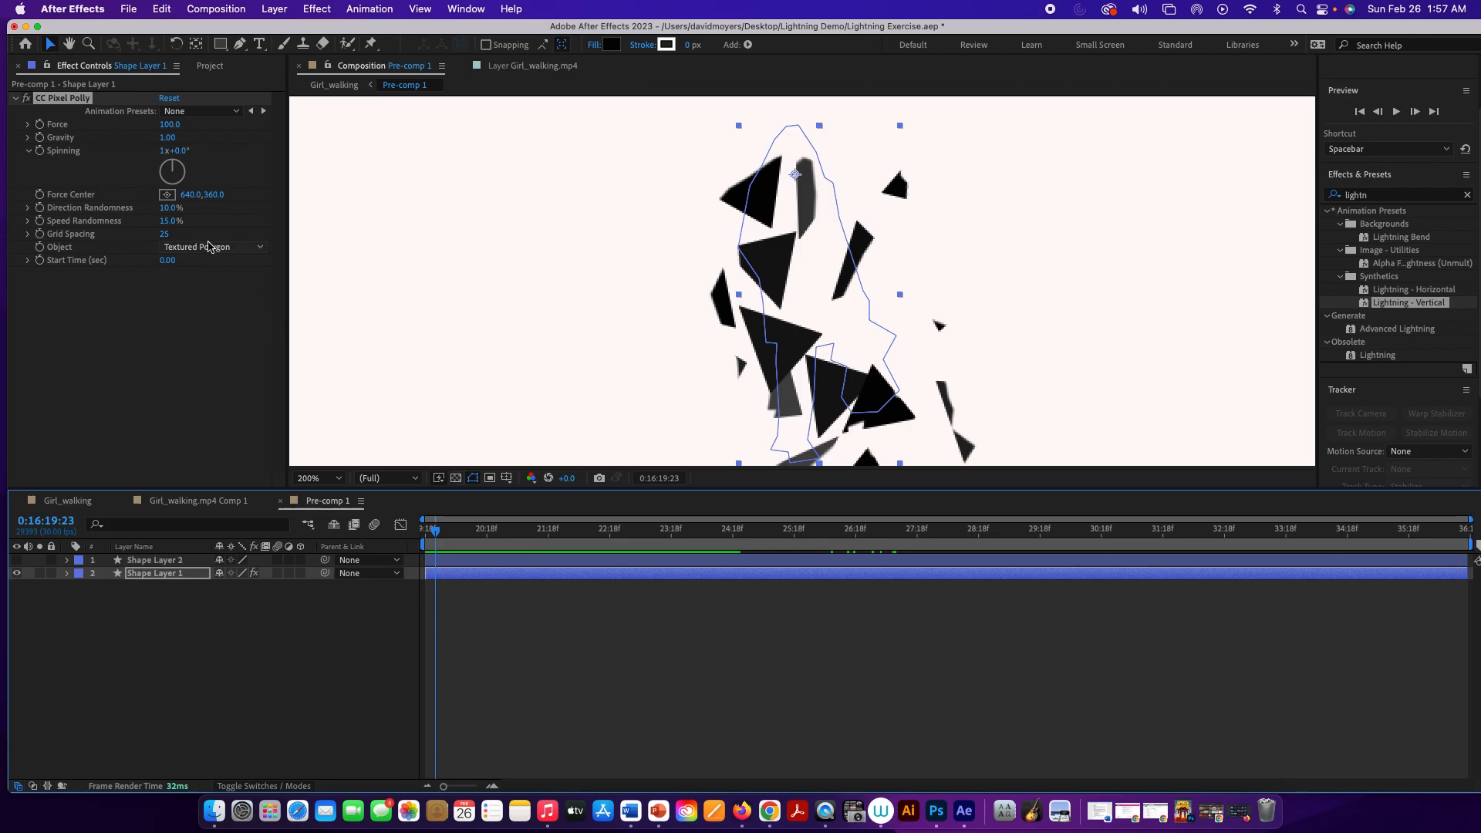
Set the CC Pixel Polly Spinning to 0x+205° and Gravity to 0.13, checking the shatter over its first frames
left_click_drag(173, 159, 167, 187)
mouse_move(447, 542)
left_mouse_down()
mouse_move(464, 540)
mouse_move(437, 538)
left_mouse_up()
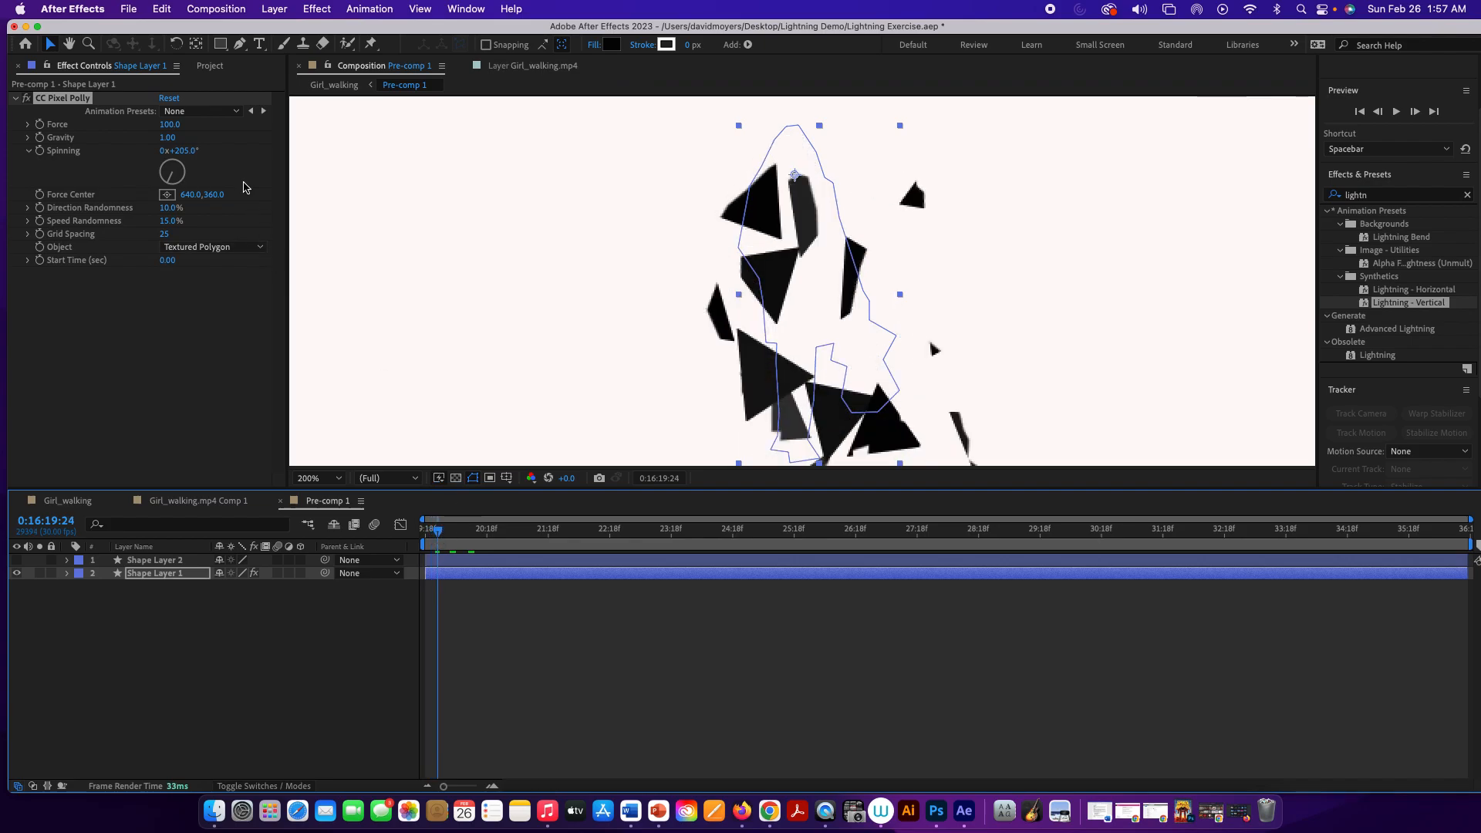
left_click_drag(175, 140, 123, 143)
left_click_drag(439, 531, 457, 532)
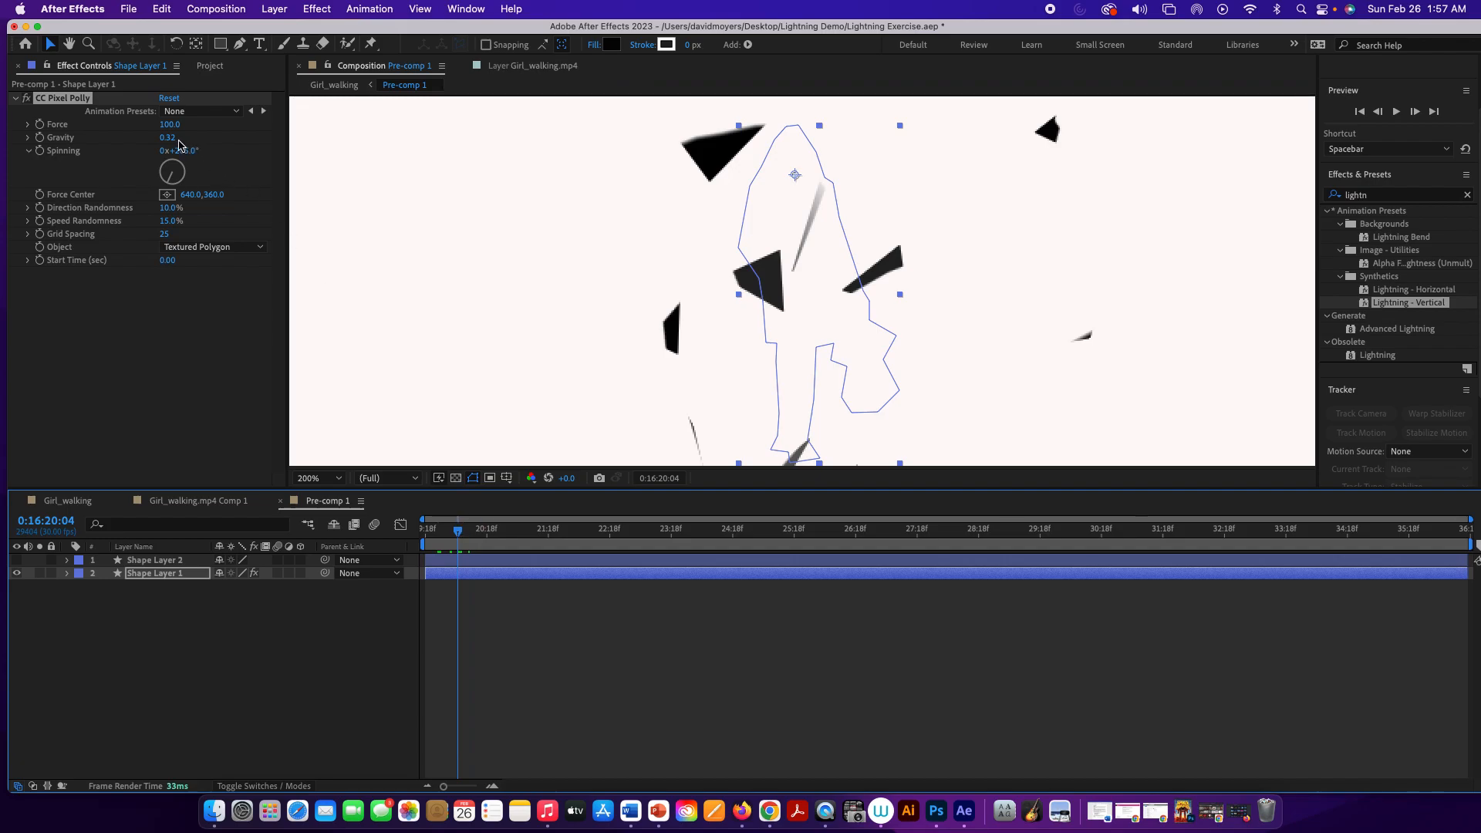
left_click_drag(169, 137, 158, 138)
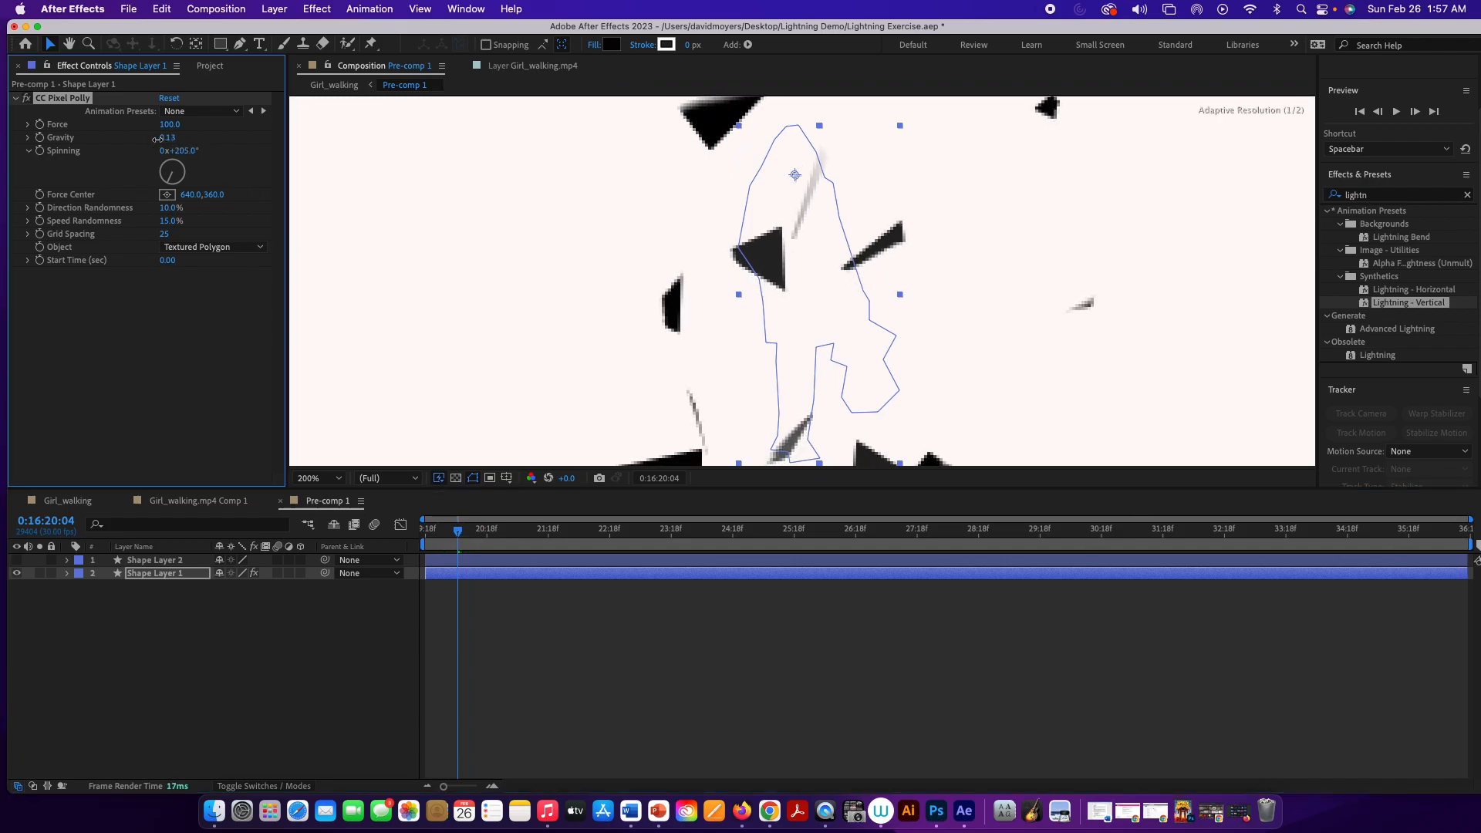
left_click(485, 533)
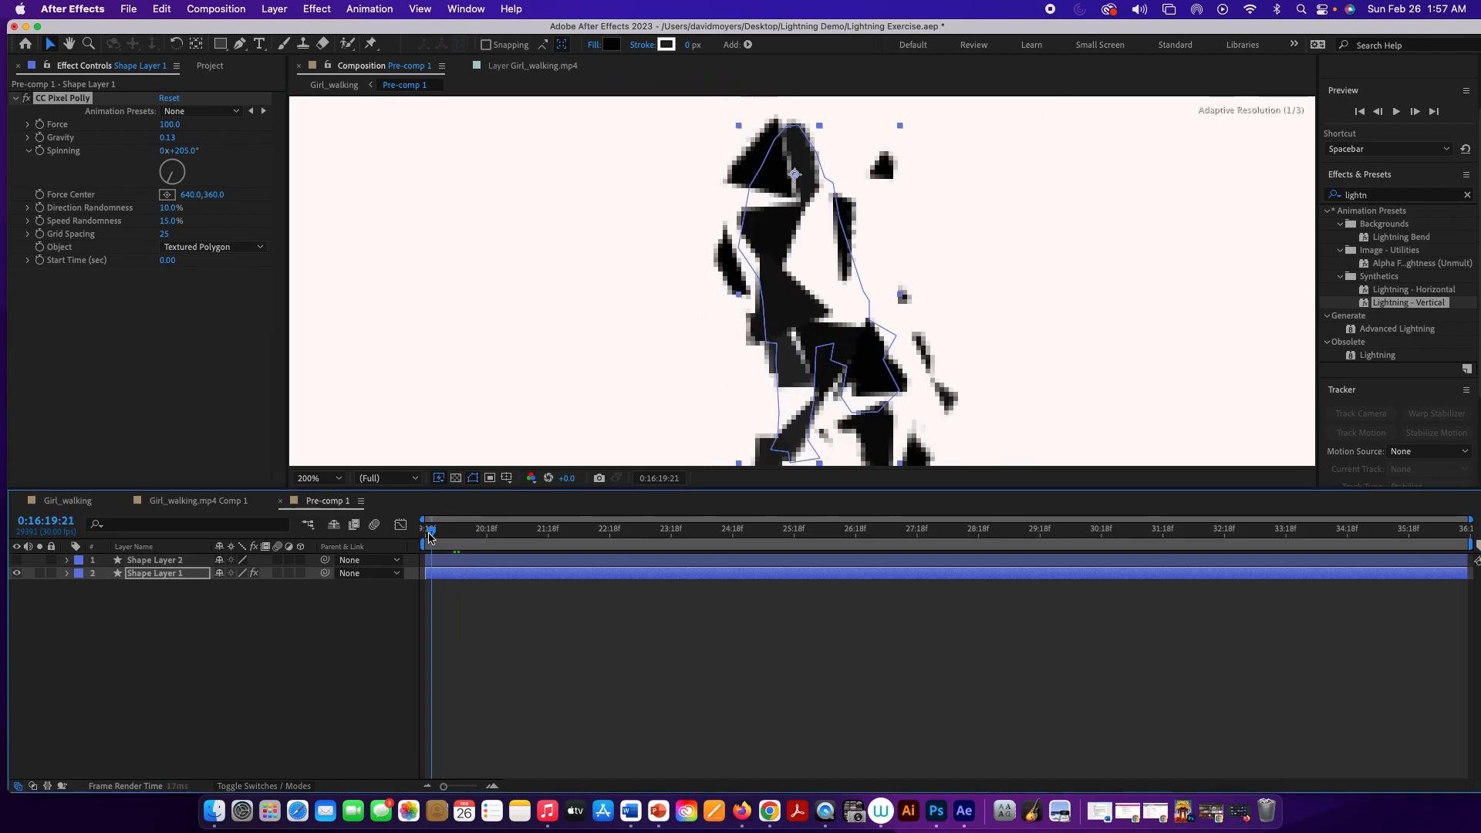
left_click_drag(485, 532, 429, 544)
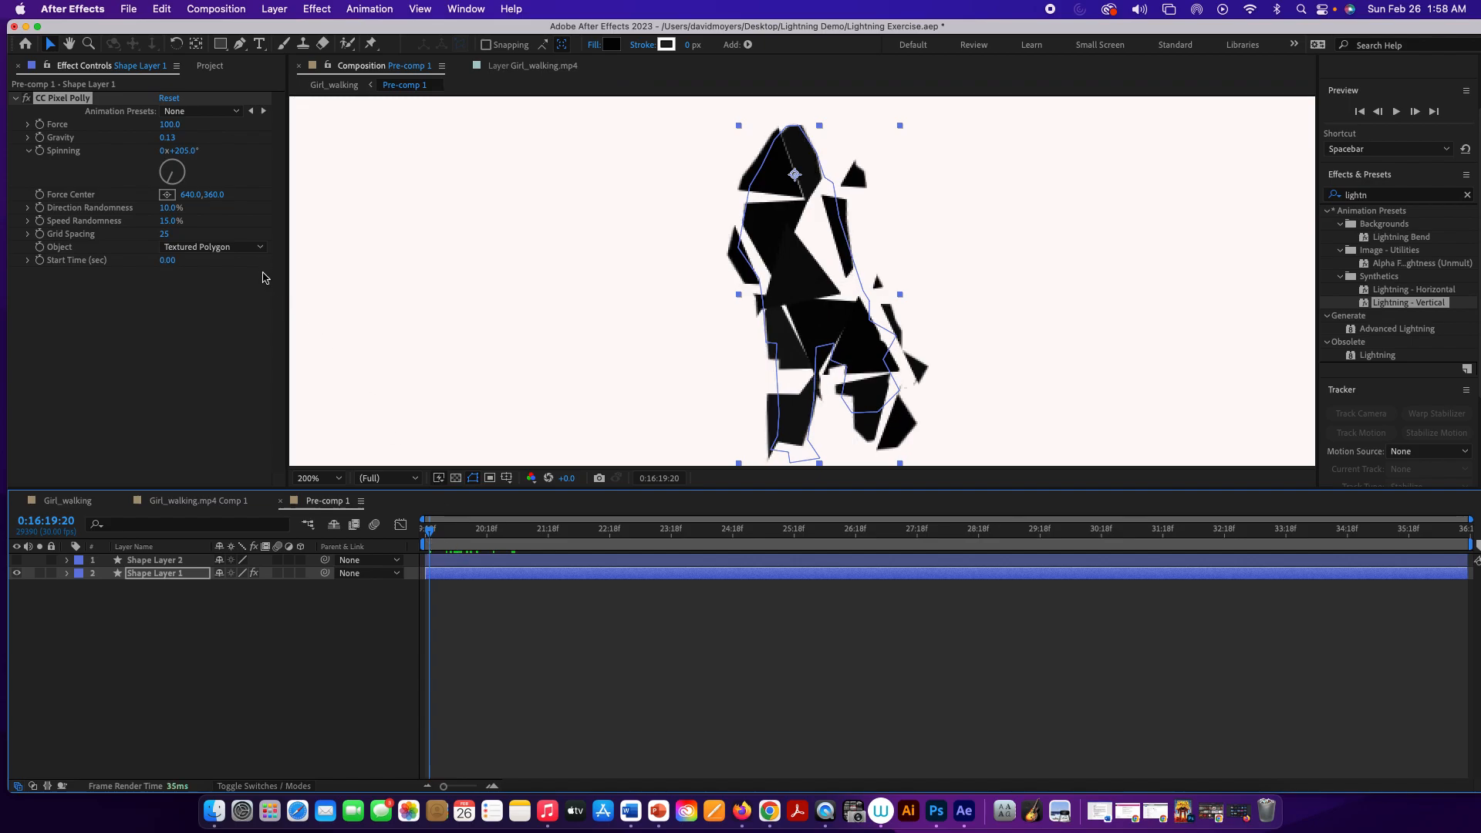
Set the CC Pixel Polly Grid Spacing to 15 so the silhouette breaks into smaller pieces
left_click(165, 235)
left_click_drag(166, 236, 155, 236)
mouse_move(429, 529)
left_mouse_down()
mouse_move(474, 531)
mouse_move(437, 534)
left_mouse_up()
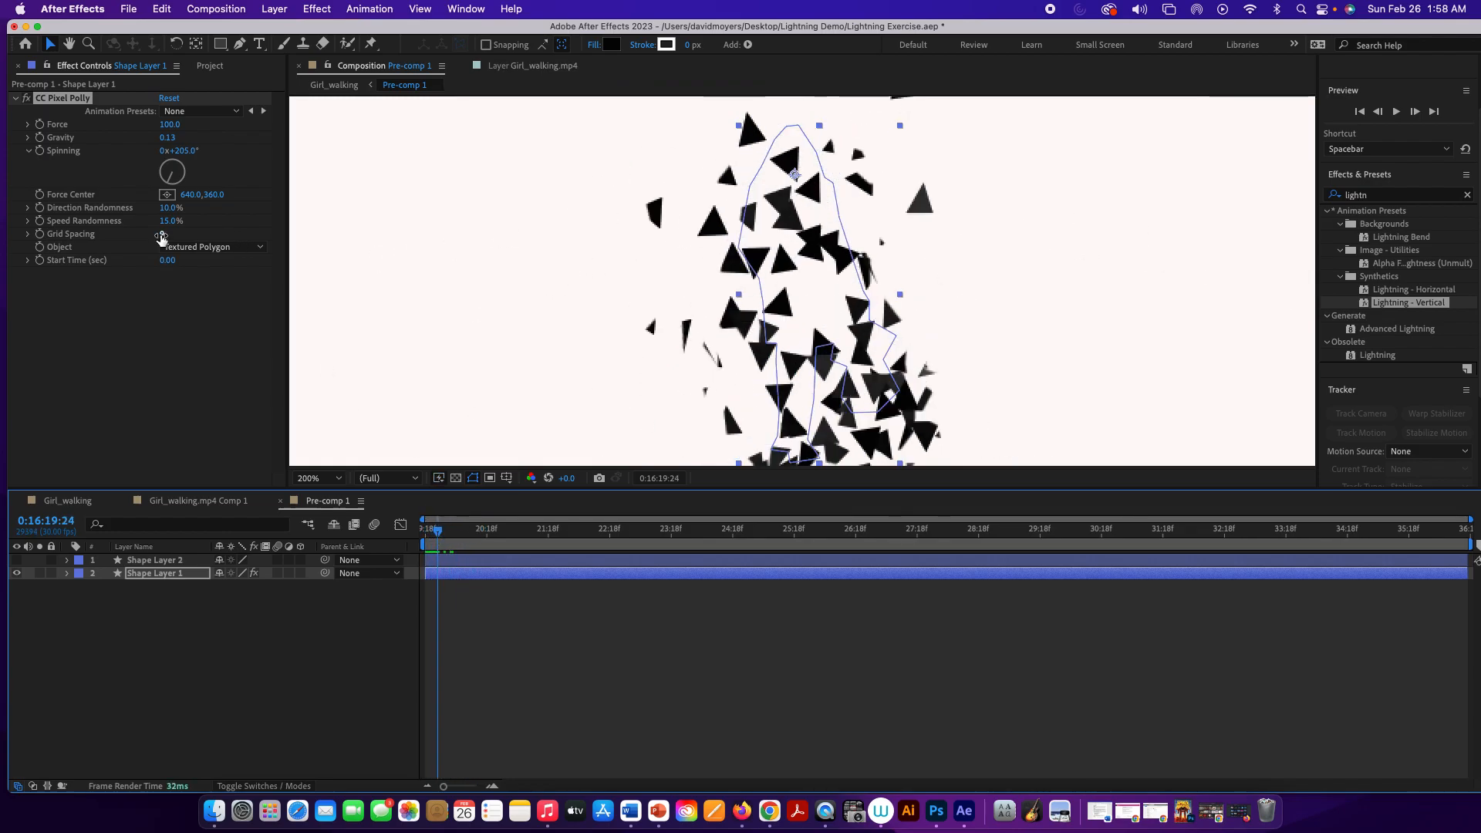
left_click_drag(164, 234, 171, 234)
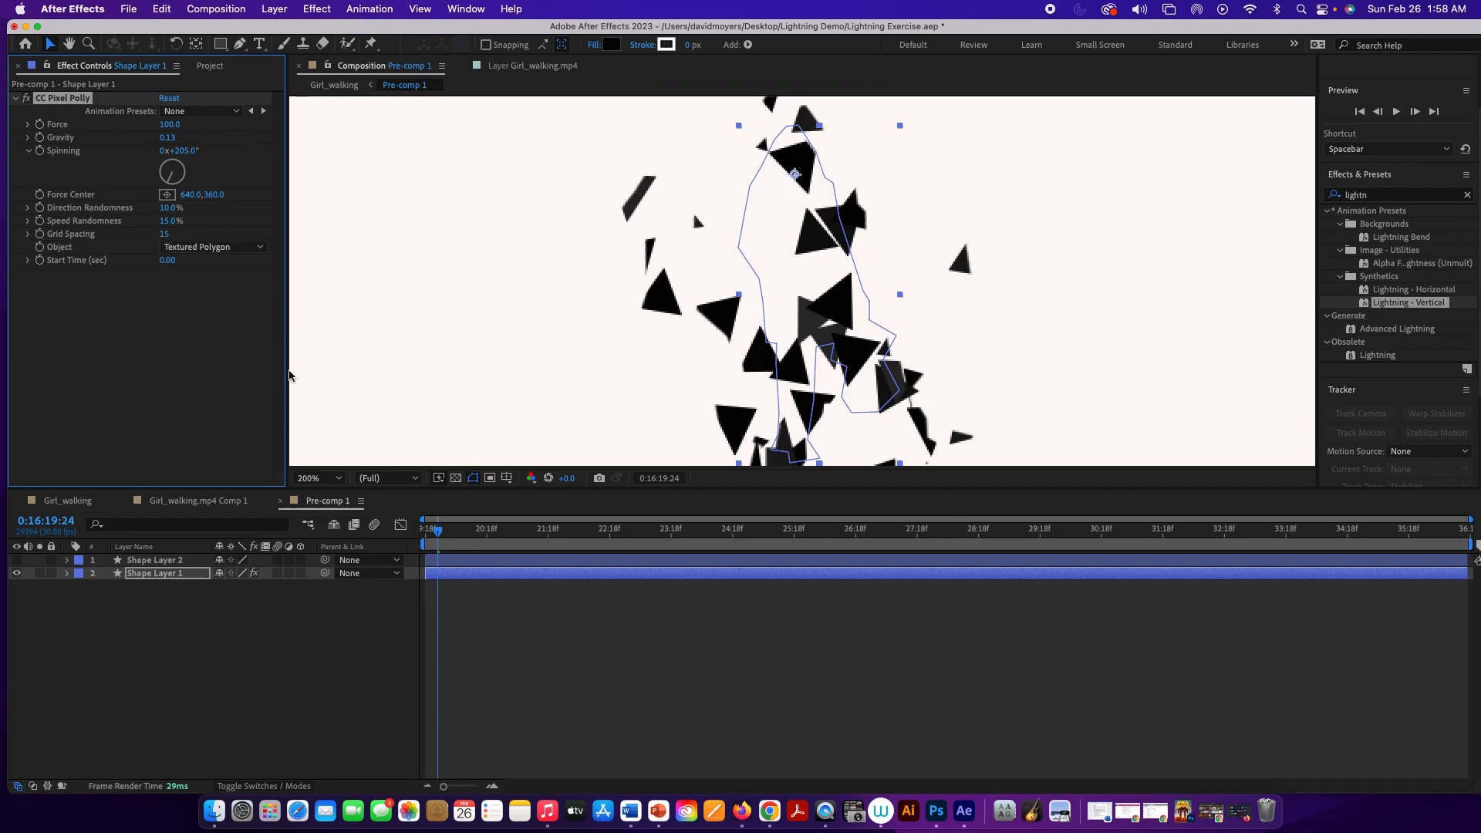
left_click_drag(443, 540, 409, 553)
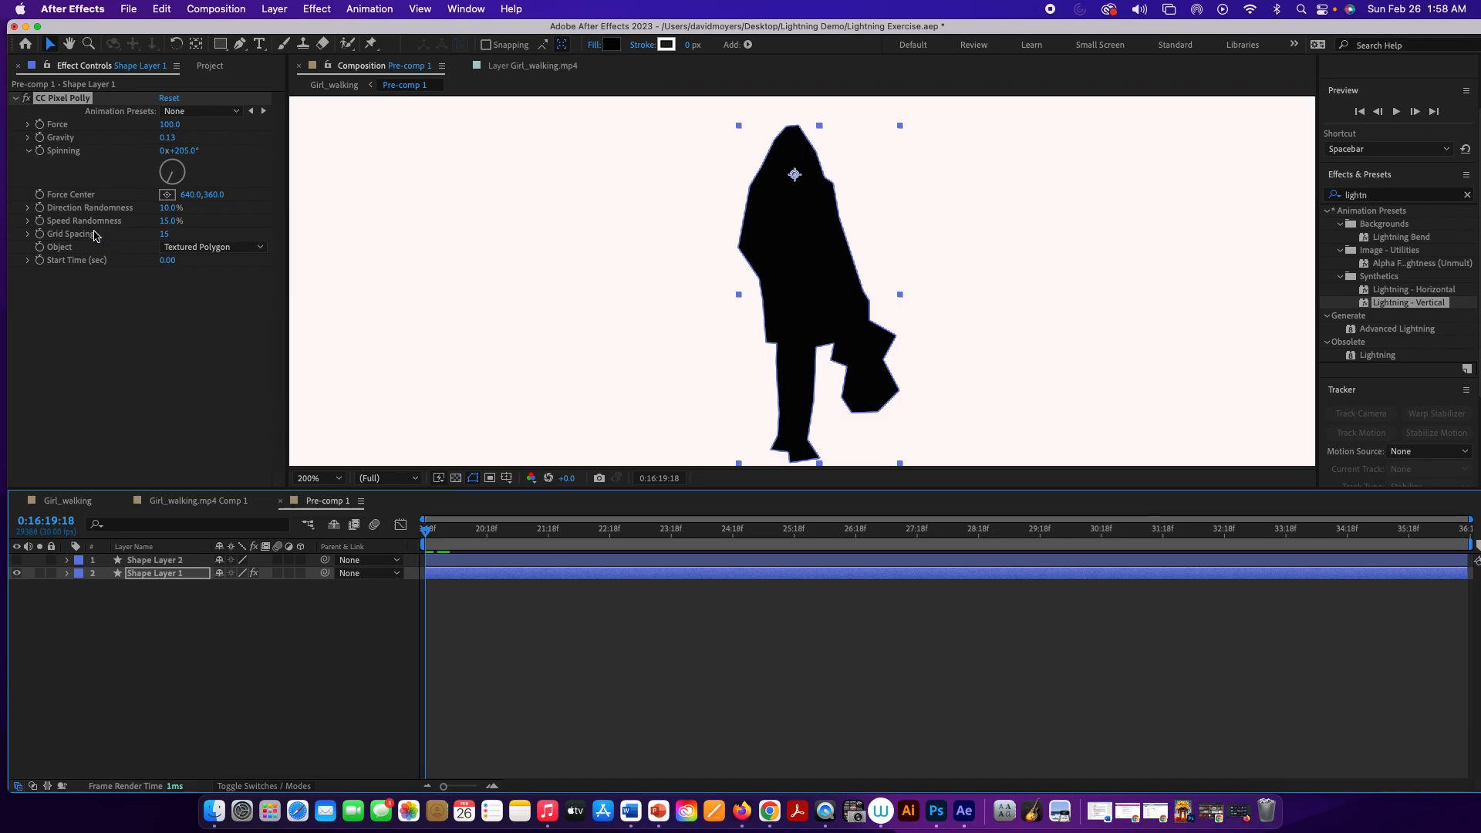
Reveal the CC Pixel Polly randomness and grid spacing sliders and set Speed Randomness to 24.3%
left_click(28, 209)
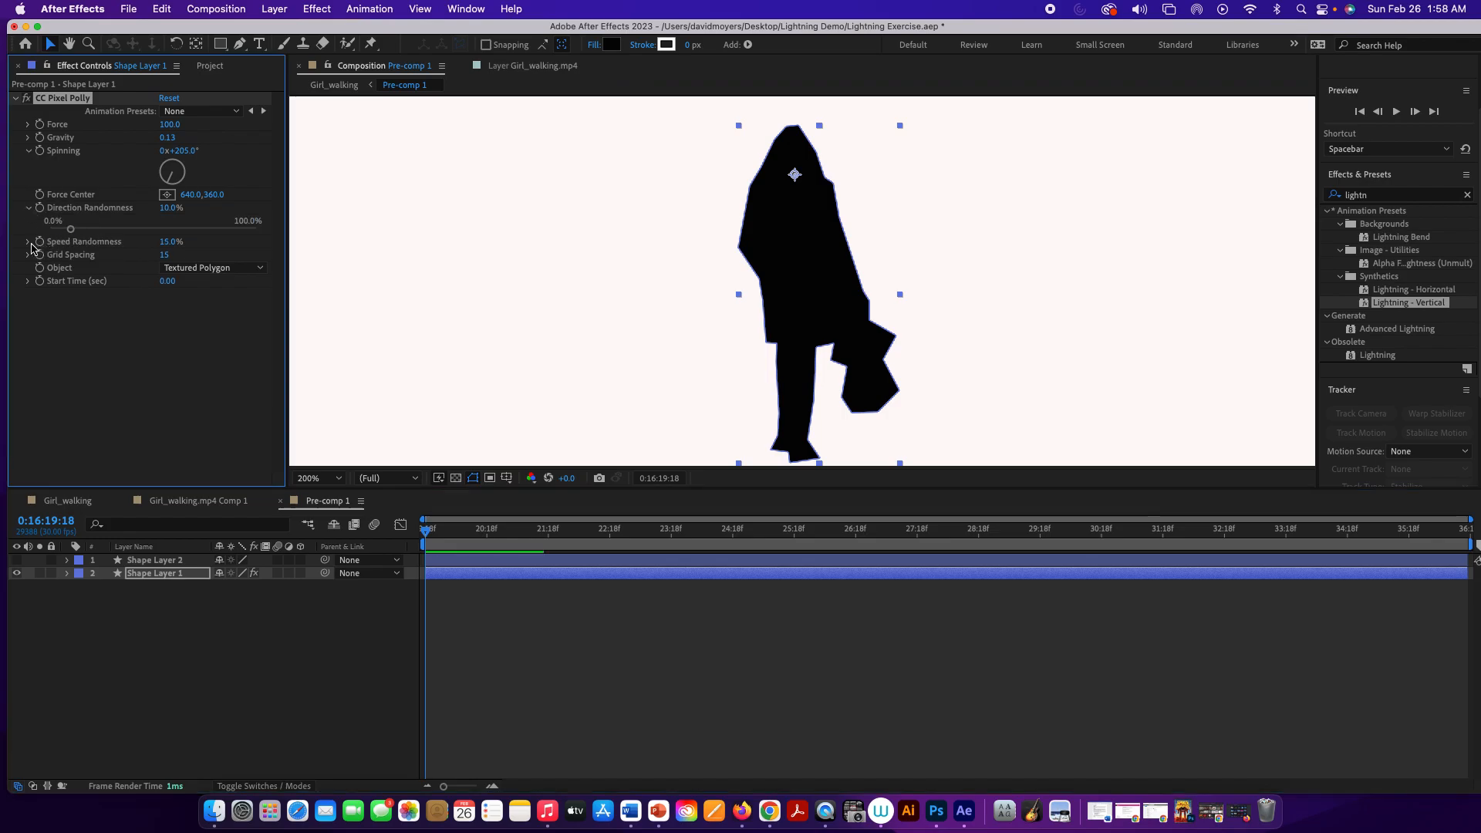
left_click(27, 242)
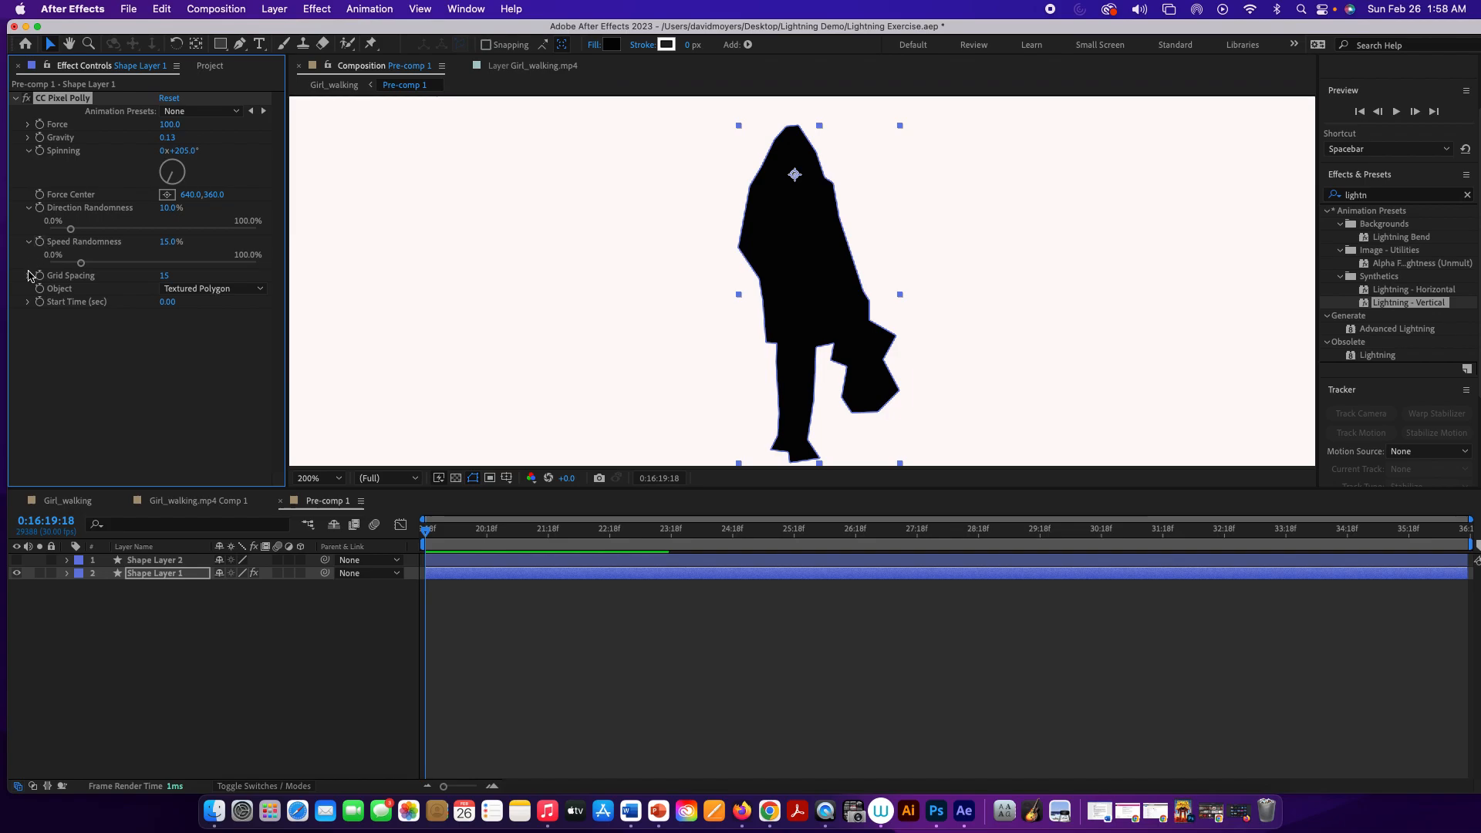
left_click_drag(81, 266, 101, 265)
left_click(32, 280)
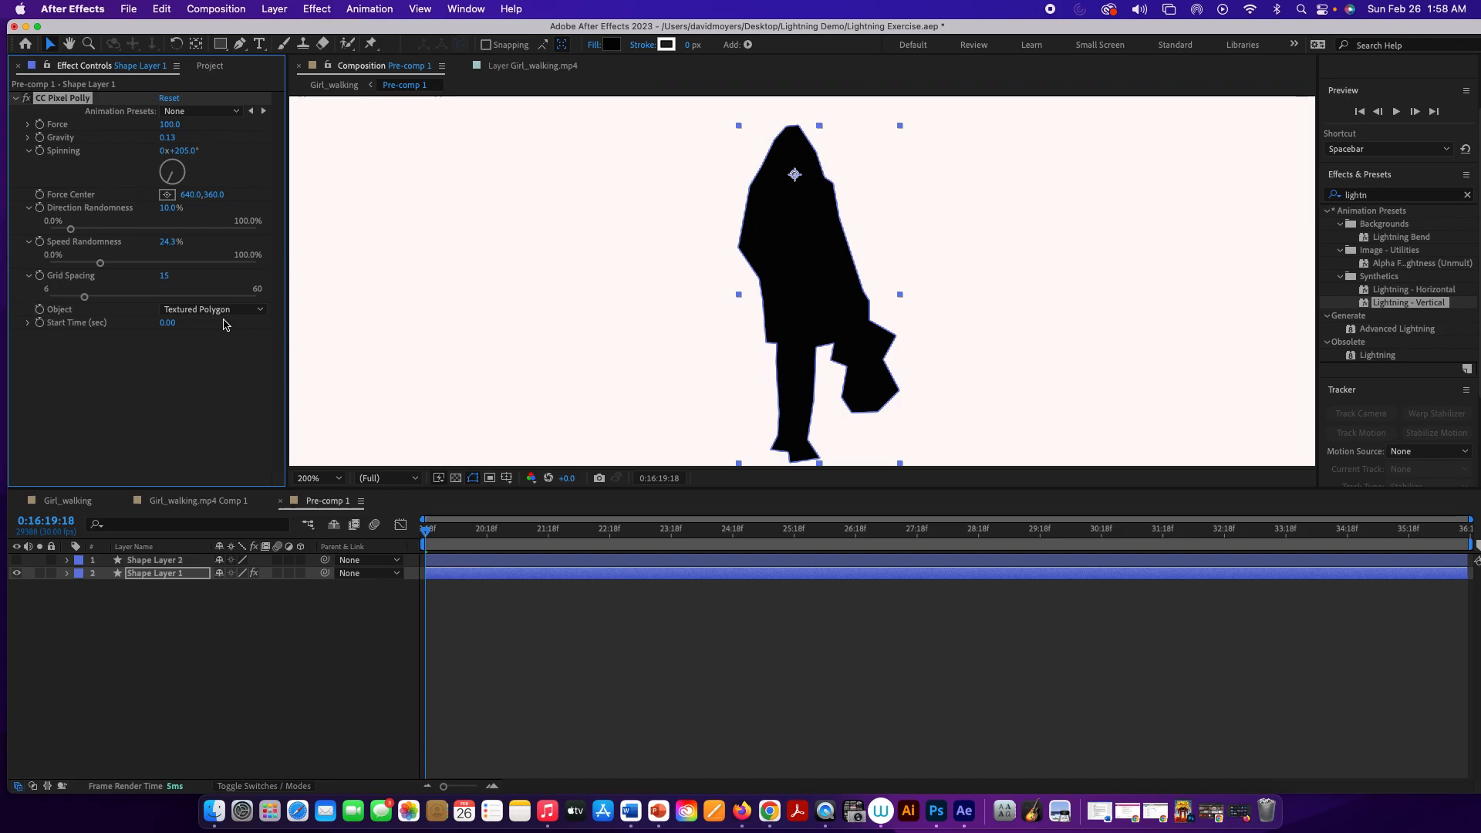
left_click(29, 324)
left_click(29, 324)
left_click(229, 340)
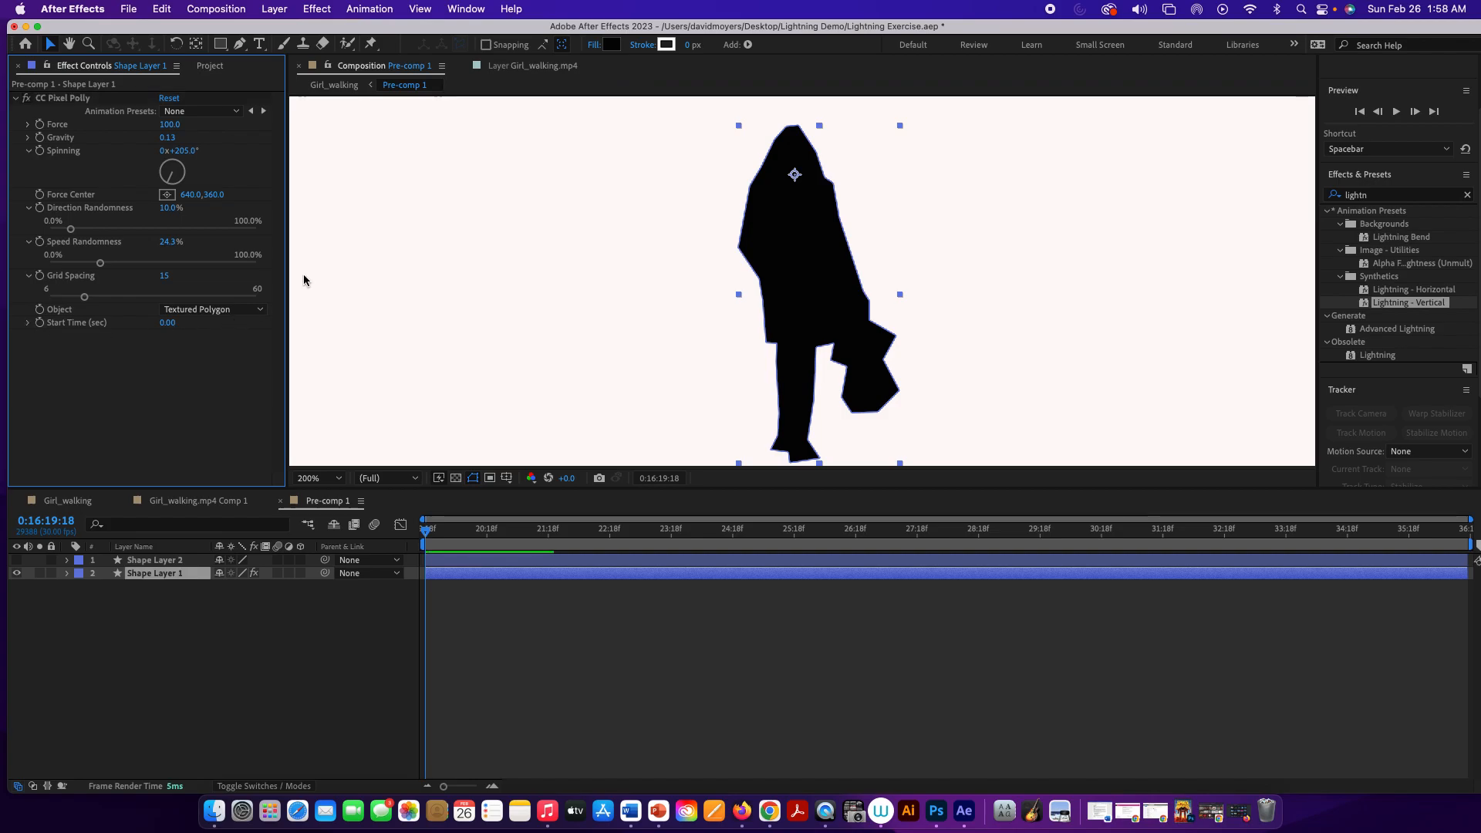
Find the Roughen Edges effect by searching for roughen and apply it to Shape Layer 1
left_click(1337, 196)
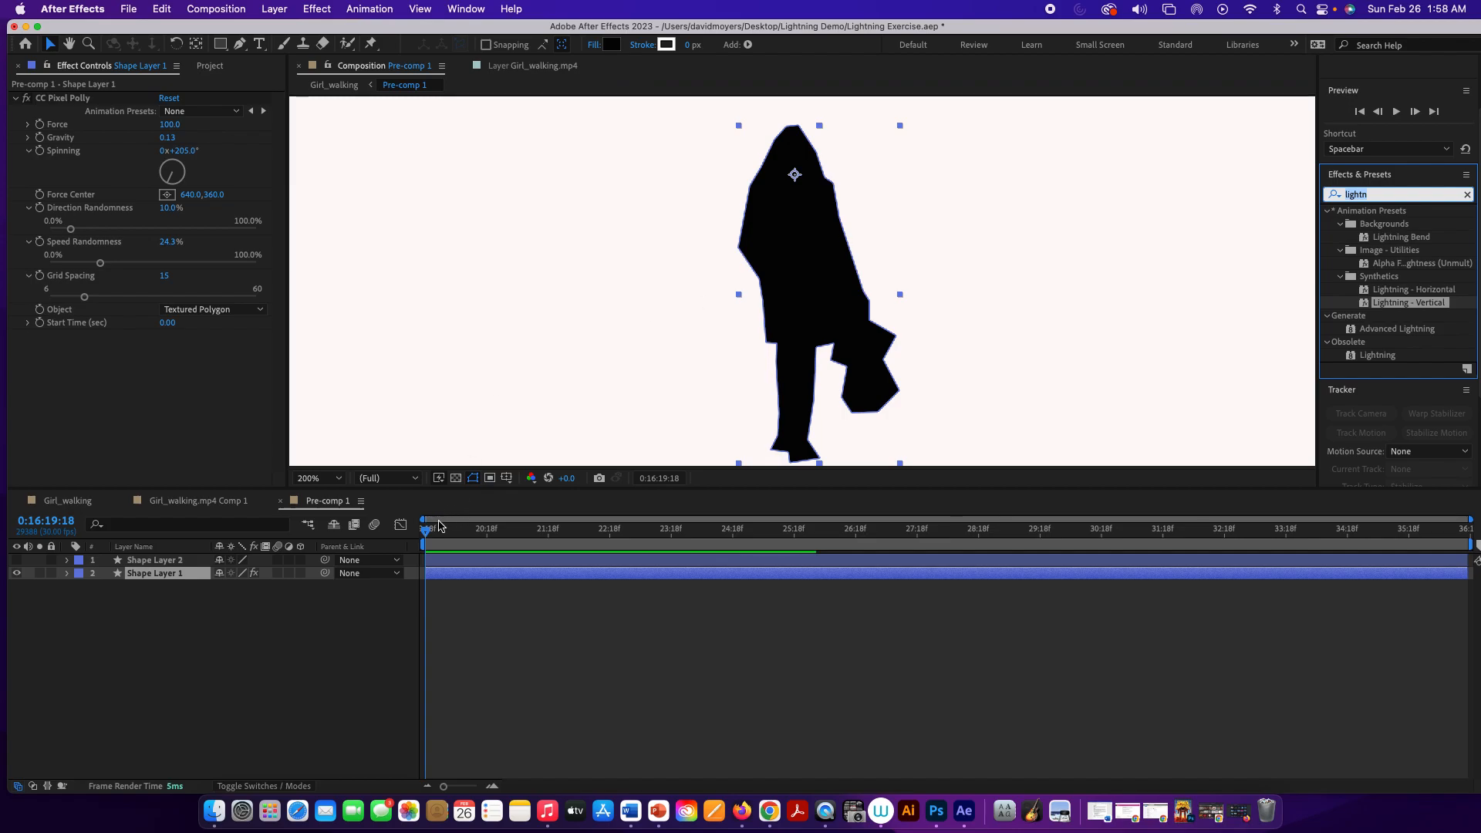
left_click_drag(437, 532, 437, 532)
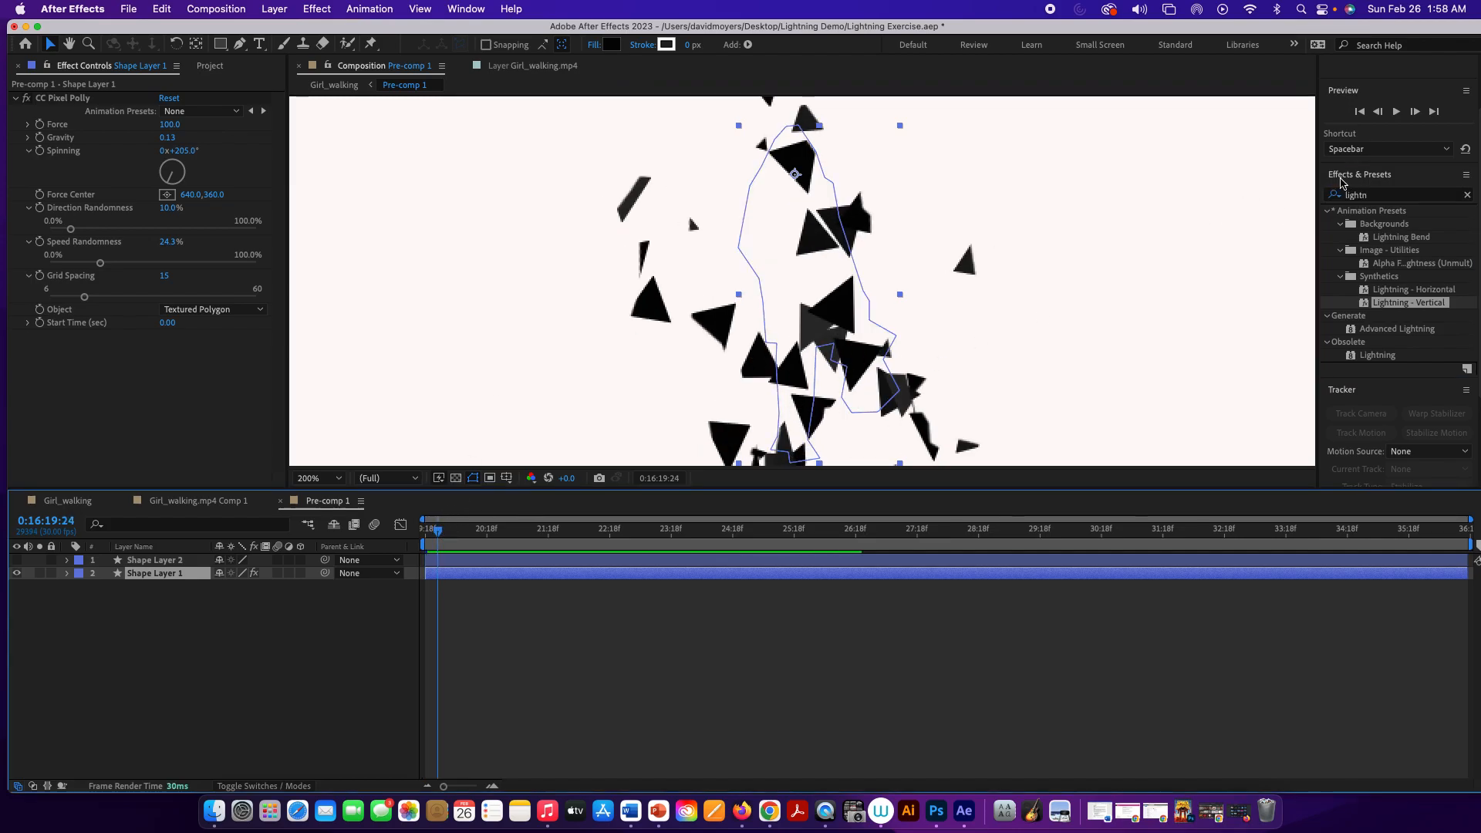
left_click(1372, 194)
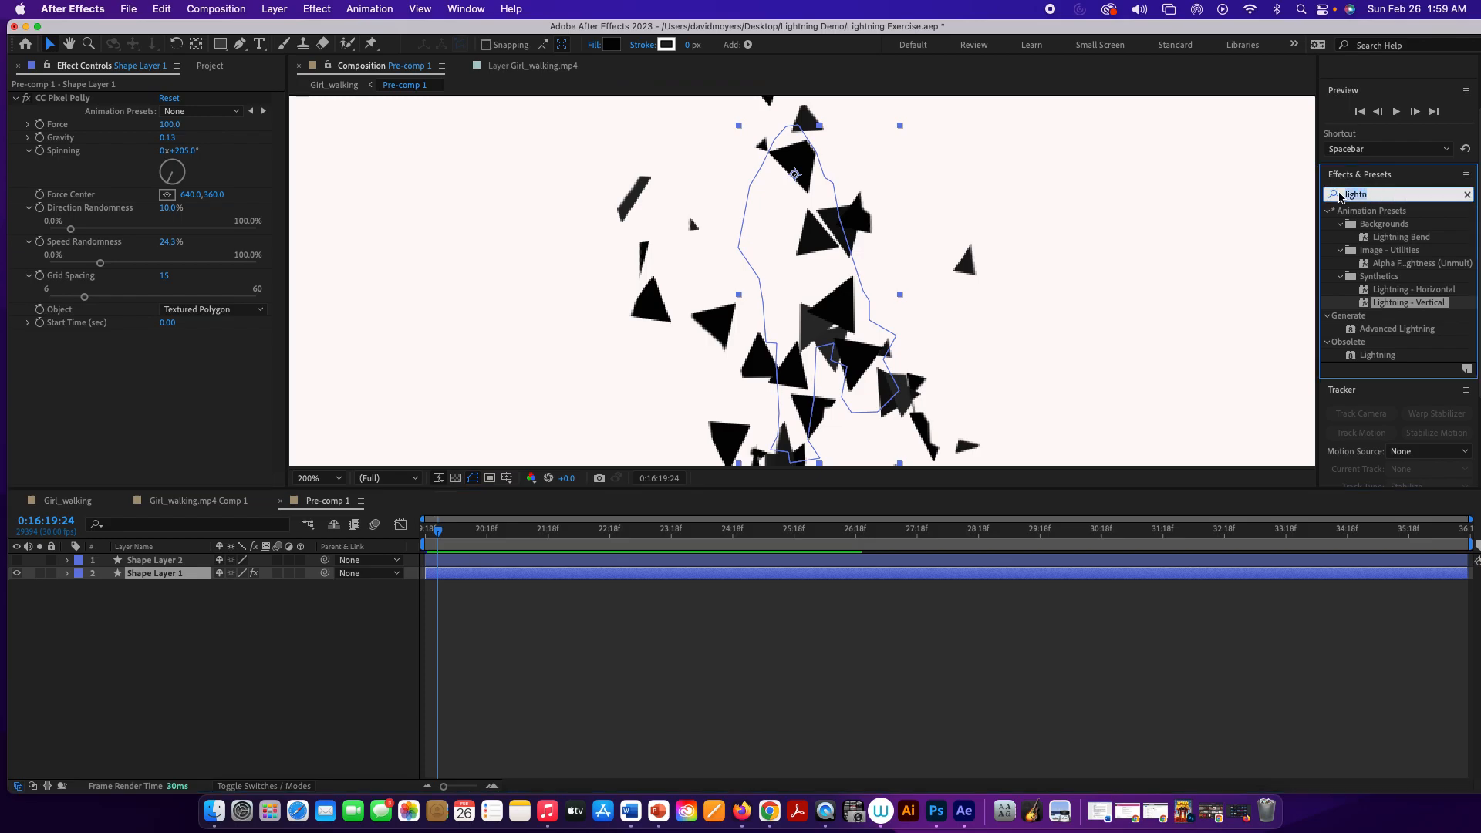
type("ro")
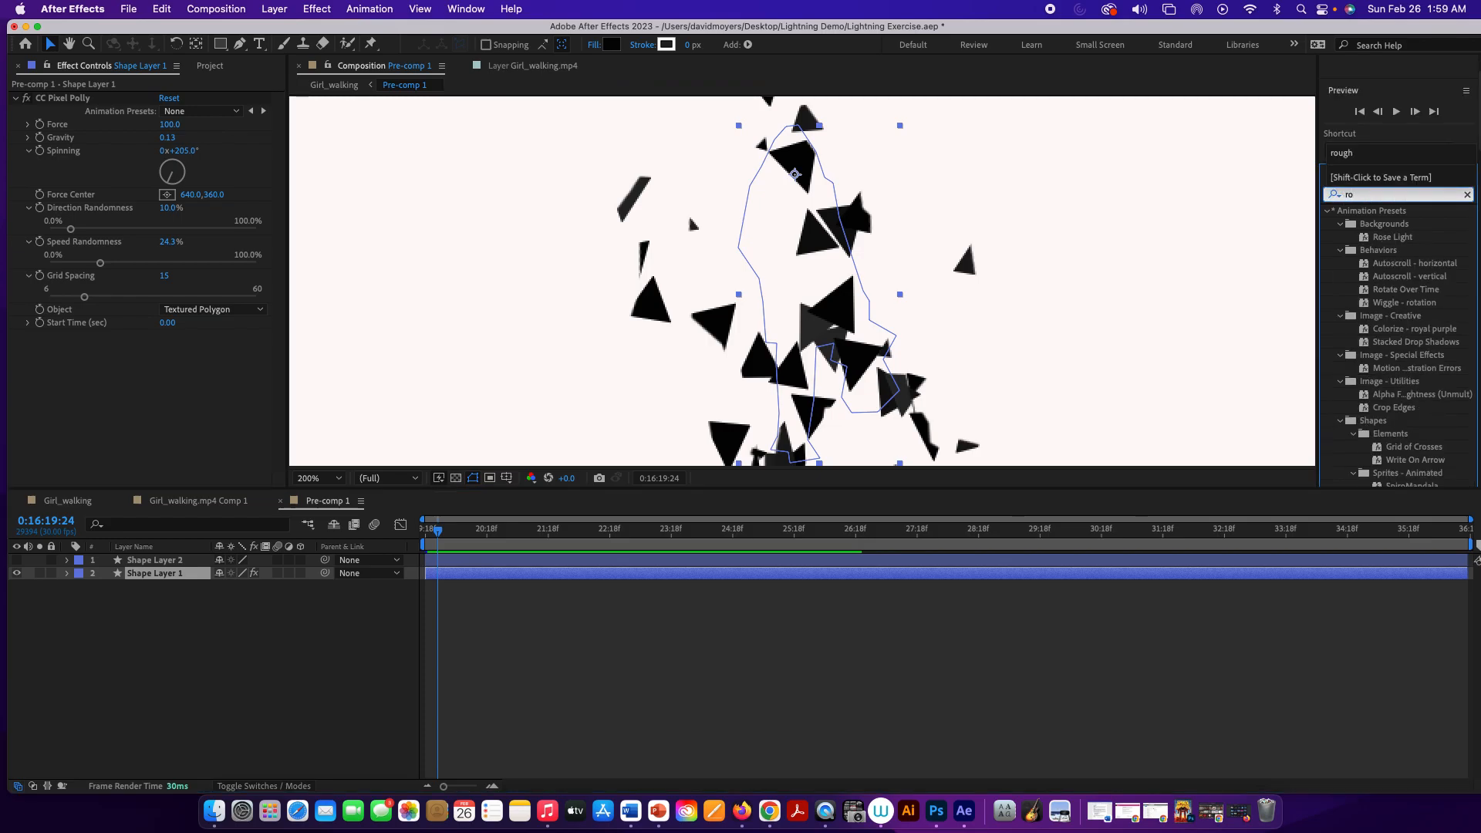
type("u")
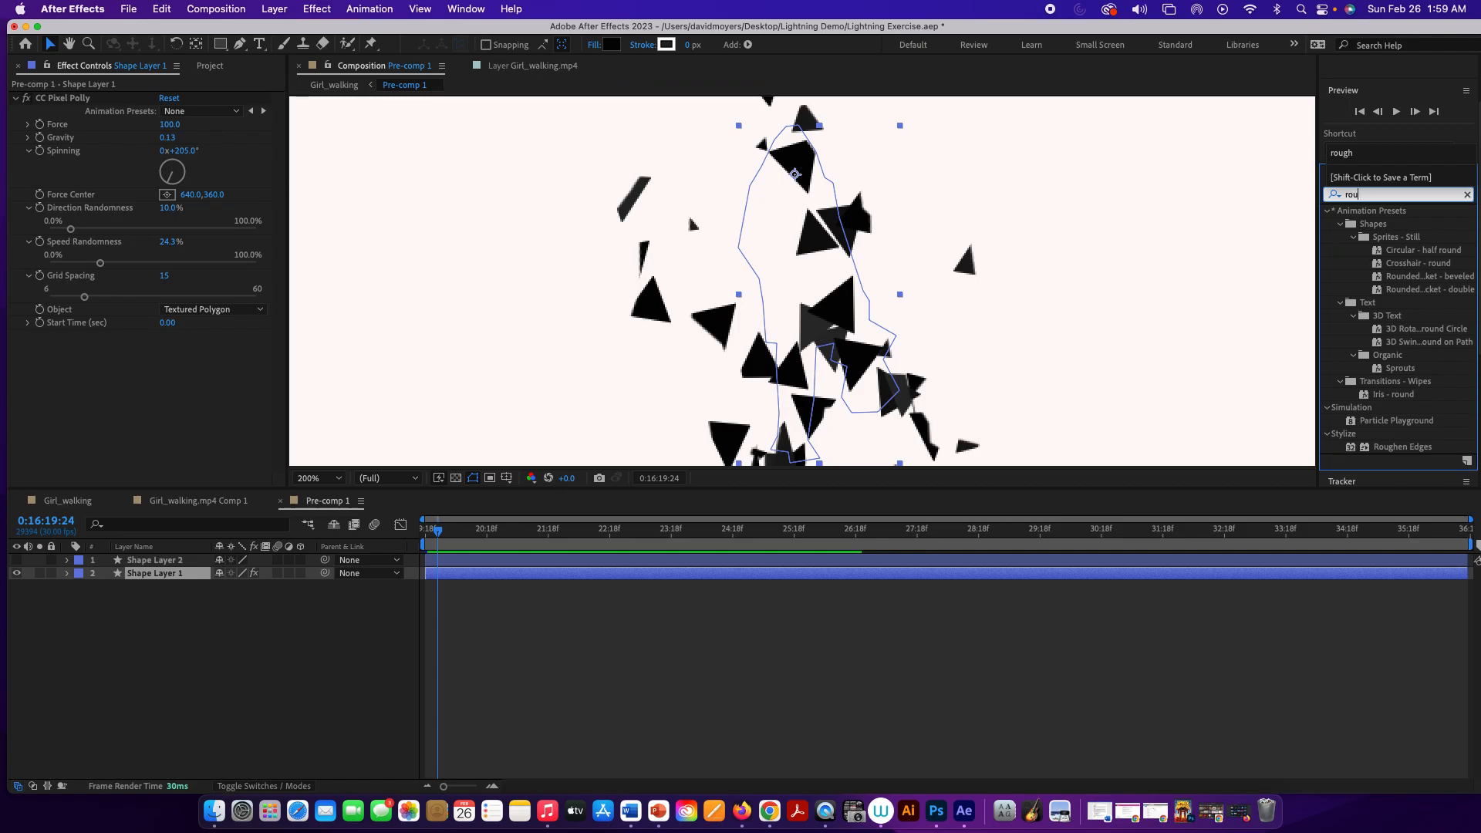
type("gh")
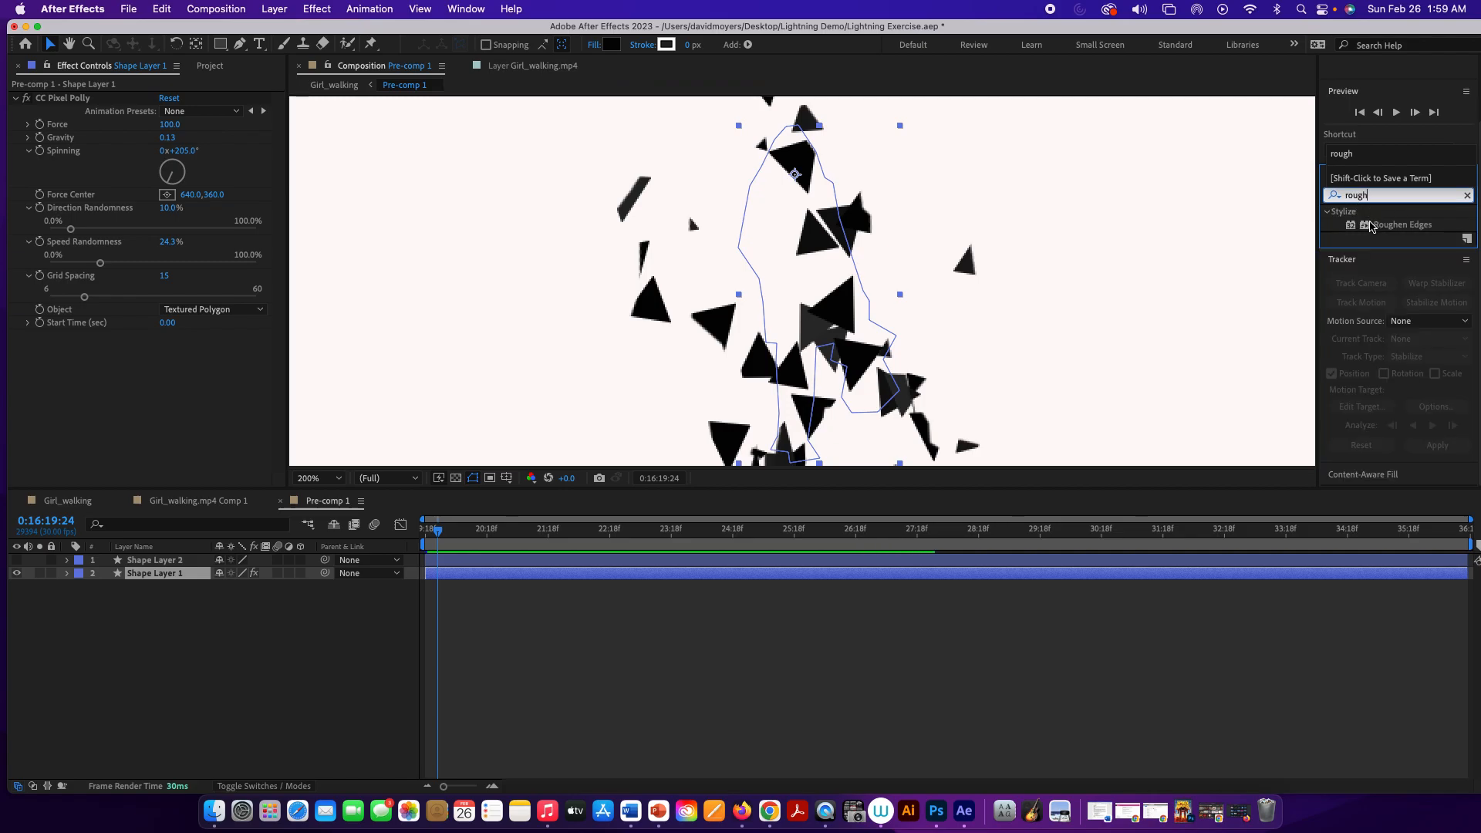
left_click(1371, 226)
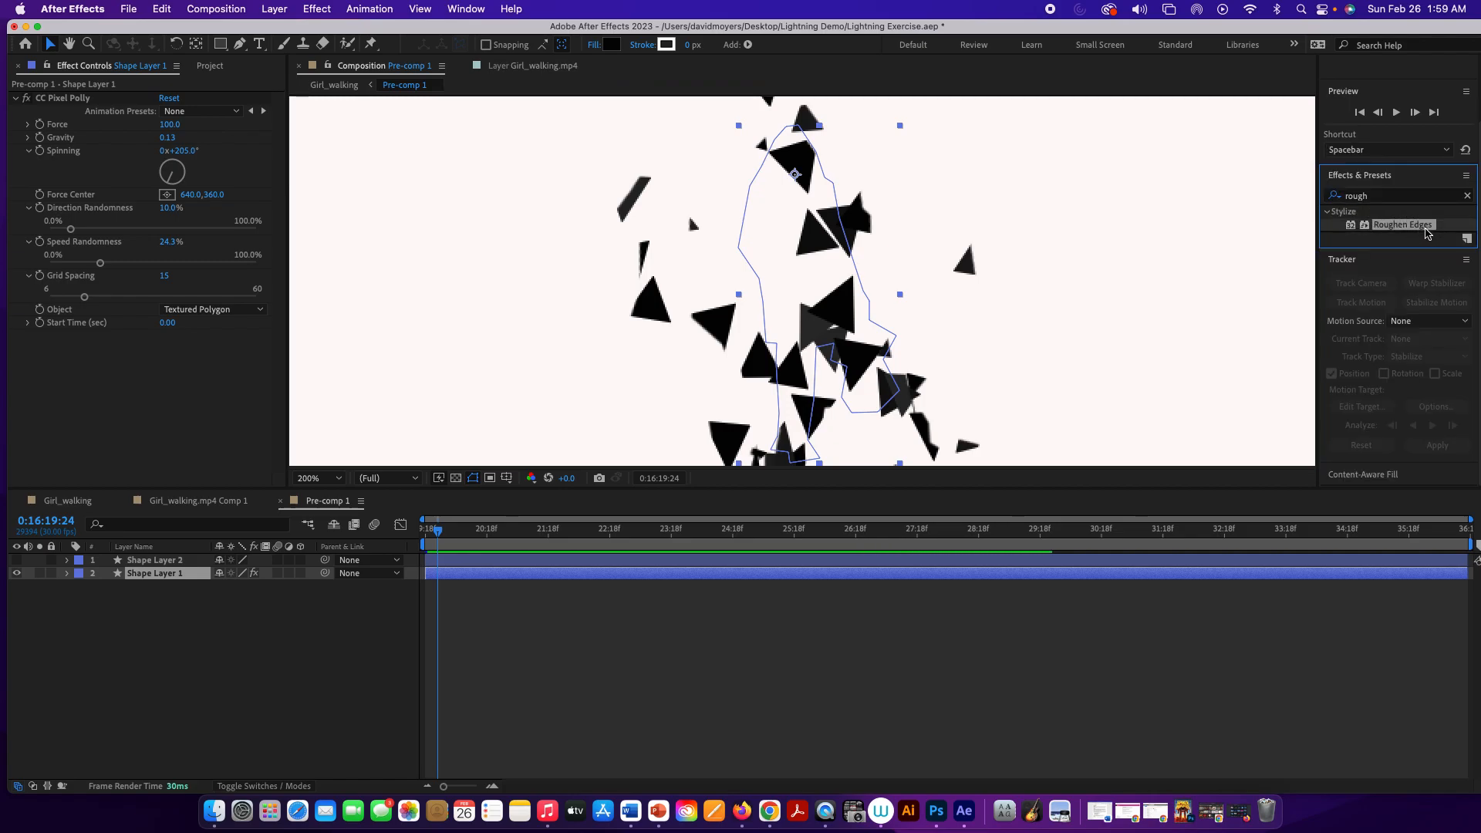
left_click(1413, 257)
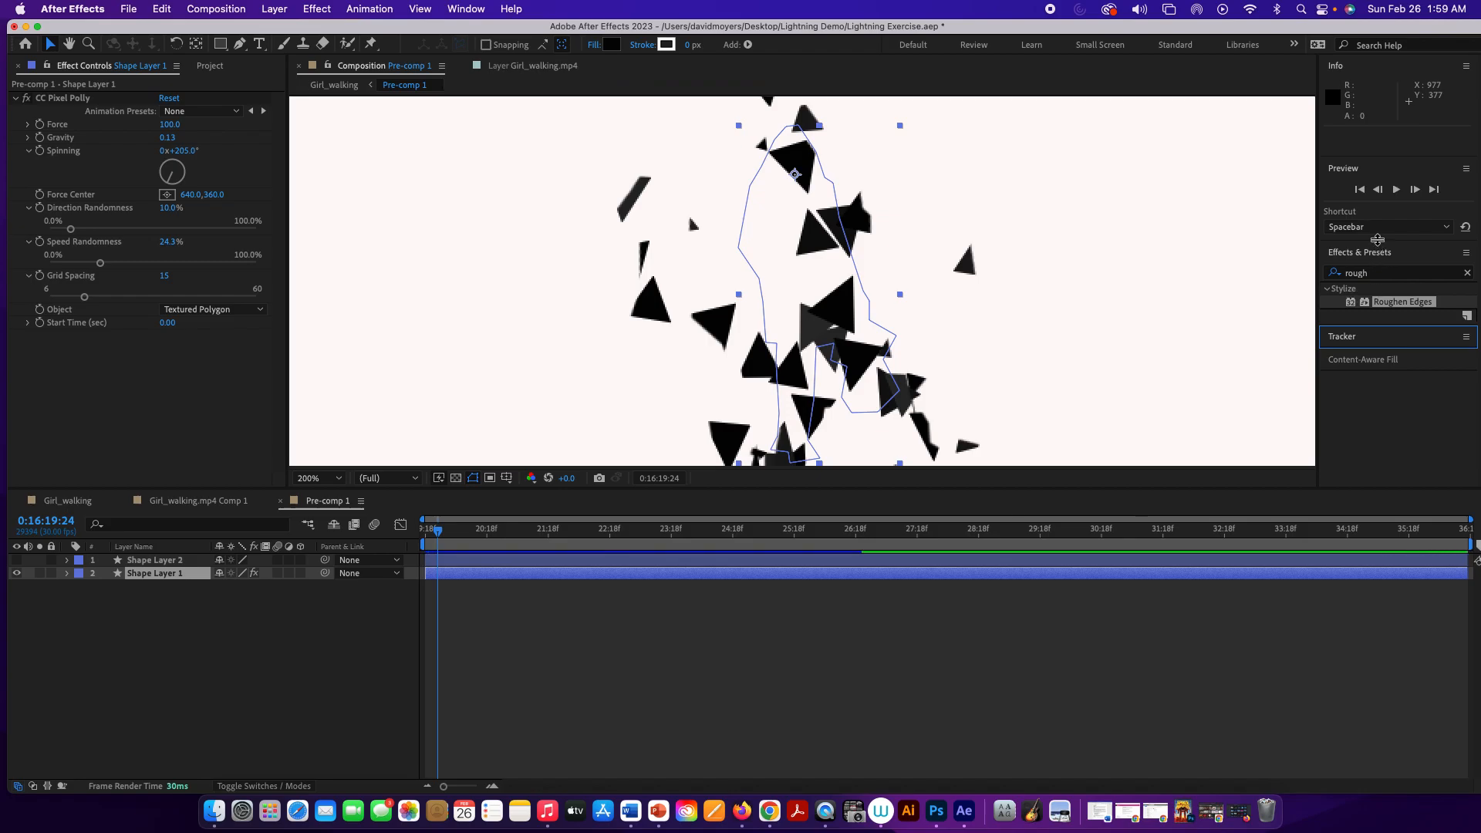
left_click_drag(1377, 240, 1348, 97)
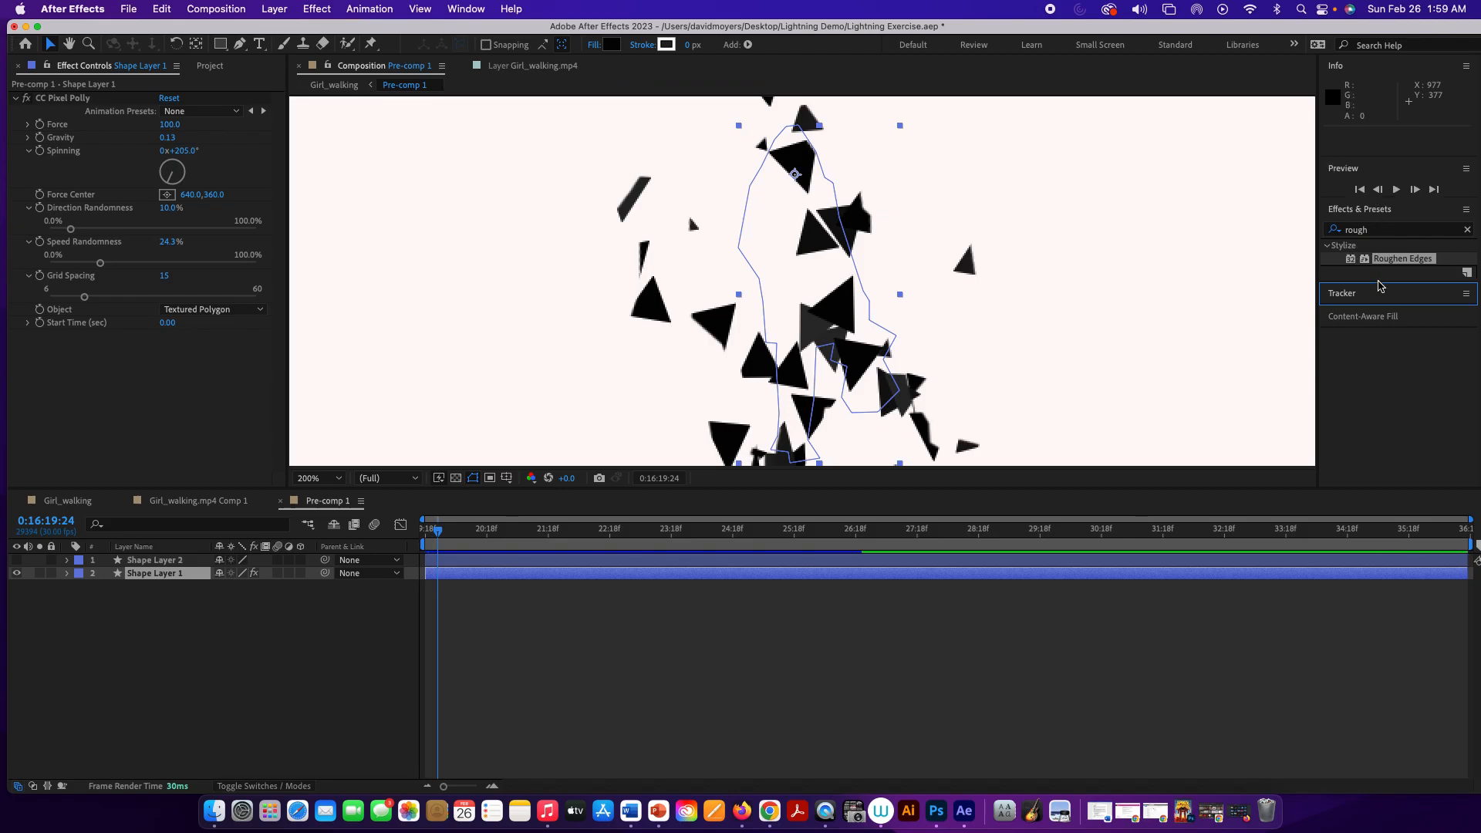
left_click(1386, 230)
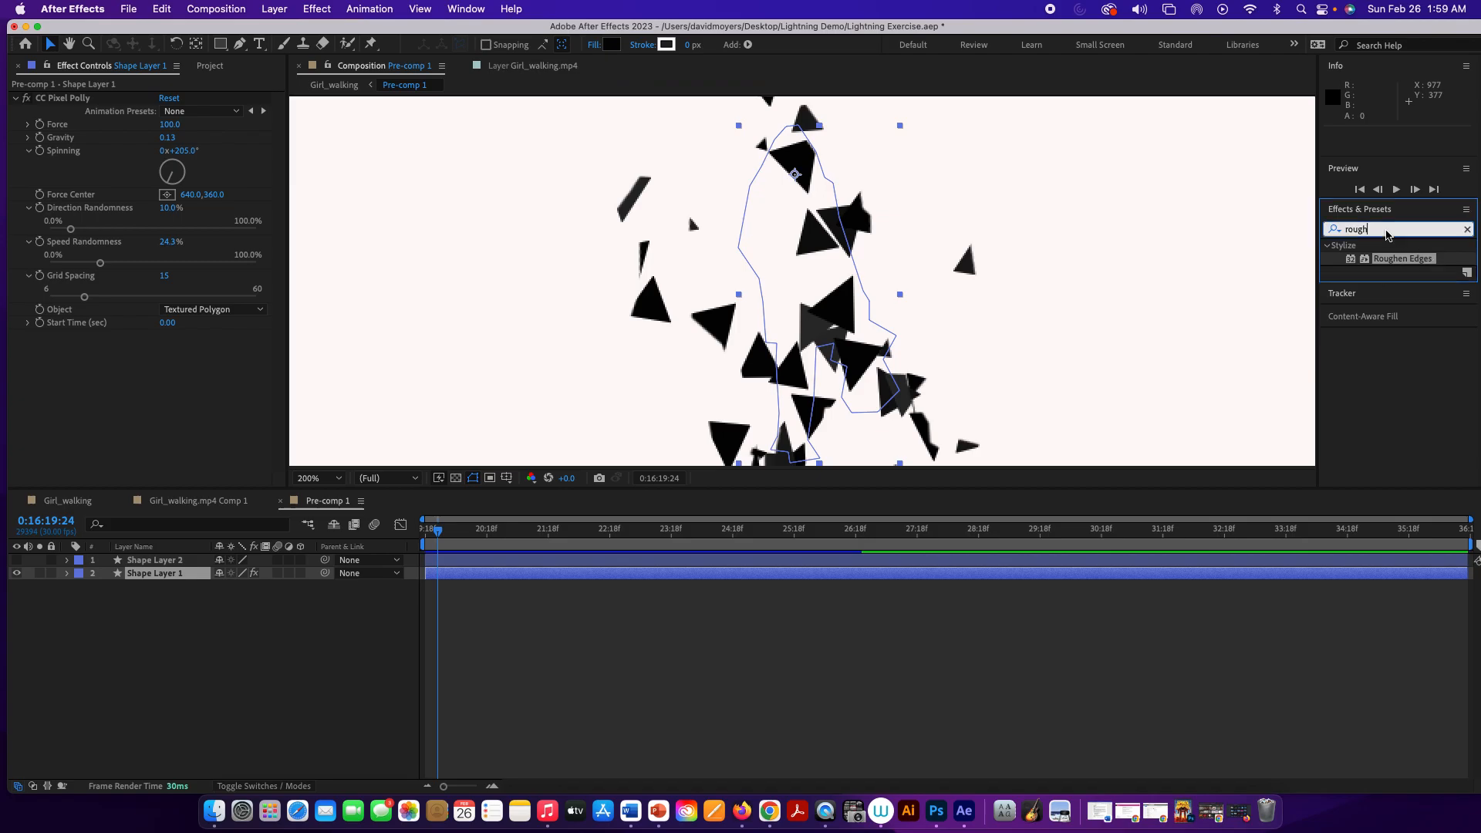
type("en")
left_click(1382, 213)
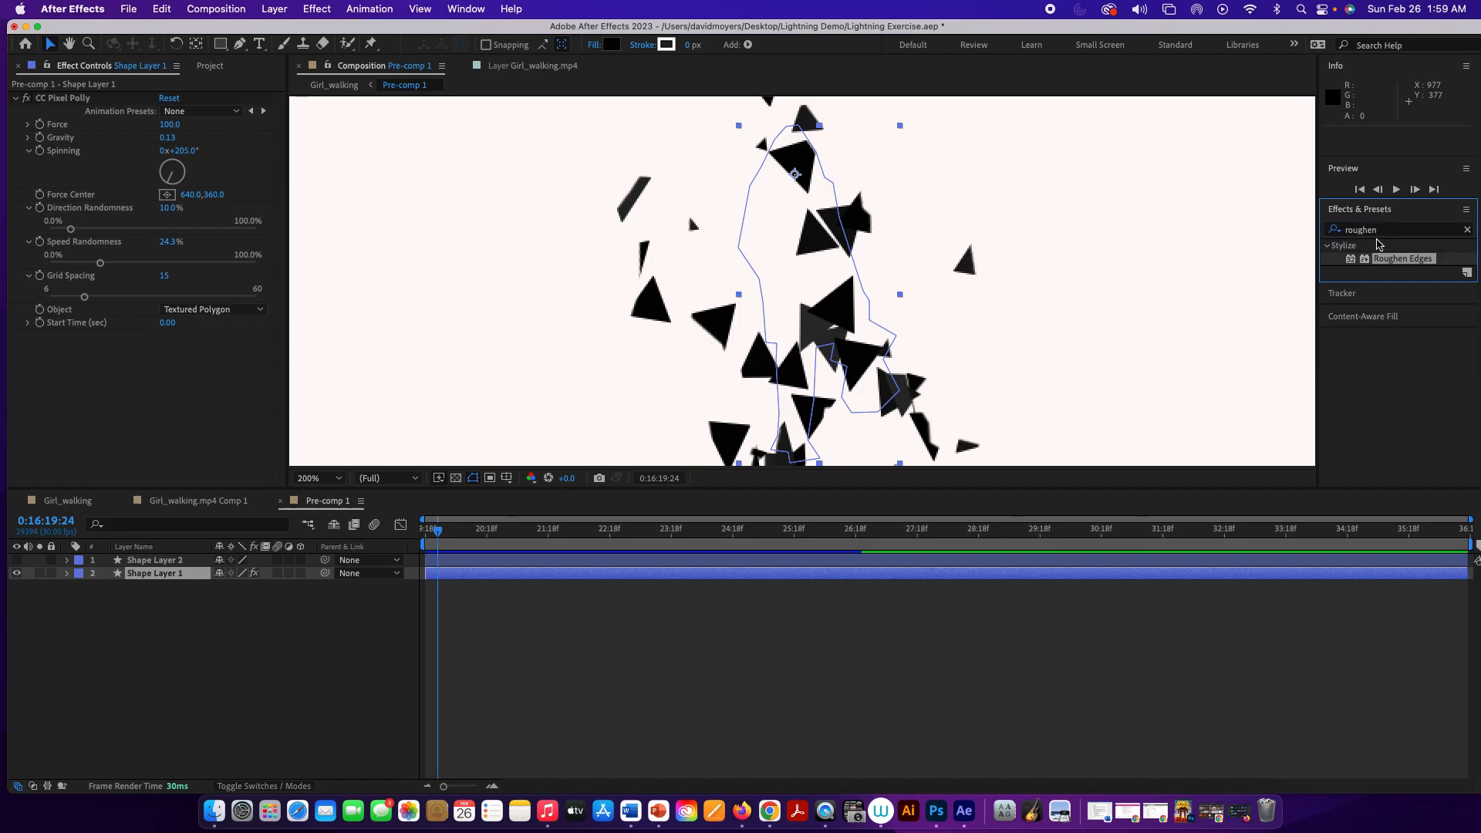
left_click_drag(1353, 265, 825, 351)
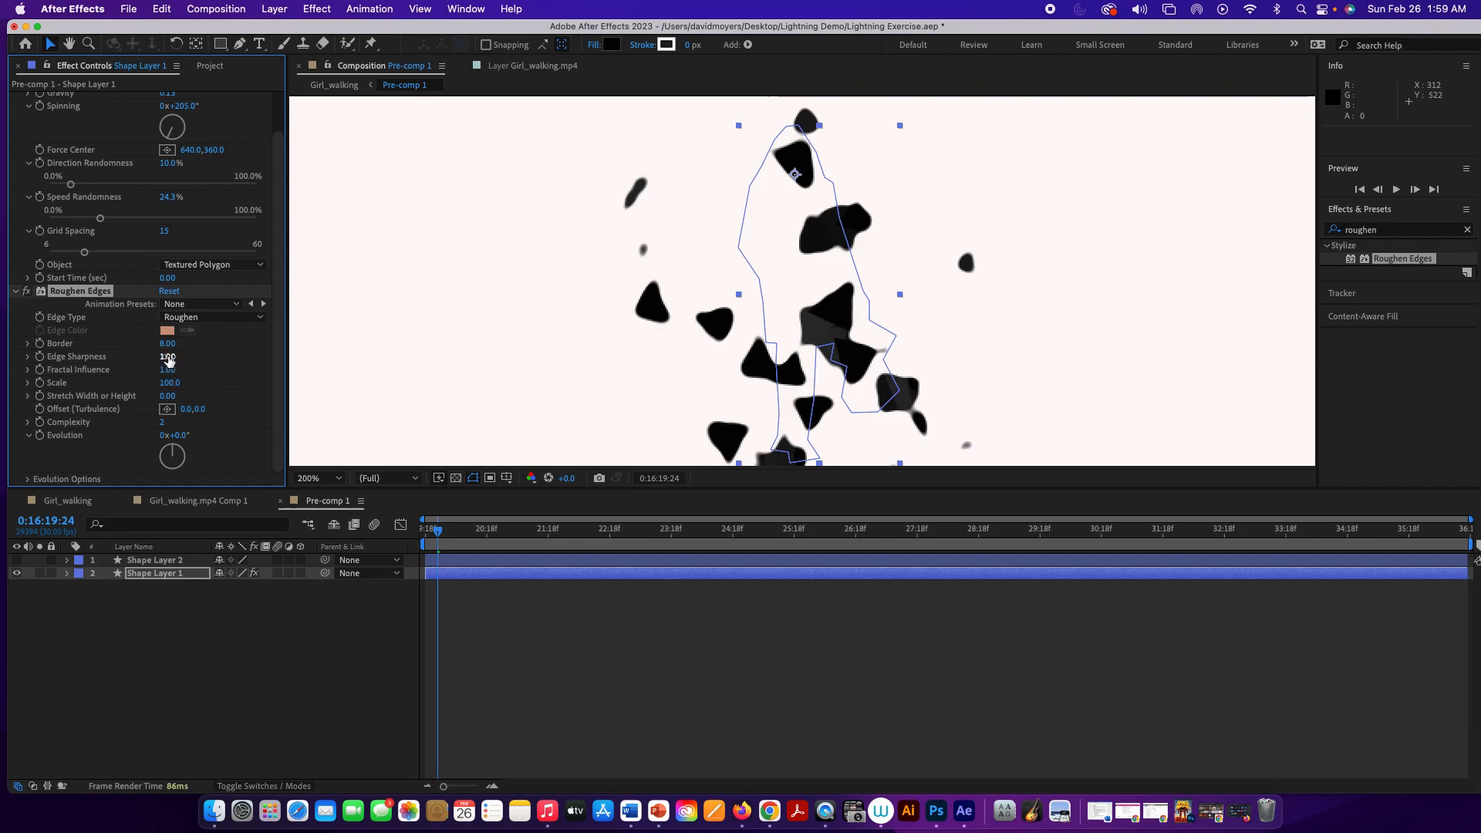
Set Roughen Edges to Border 9.50, Fractal Influence 0.78, Scale 80, Stretch -0.60, Complexity 10 and Evolution -35°, and preview the shatter from the start
left_click_drag(162, 343, 184, 352)
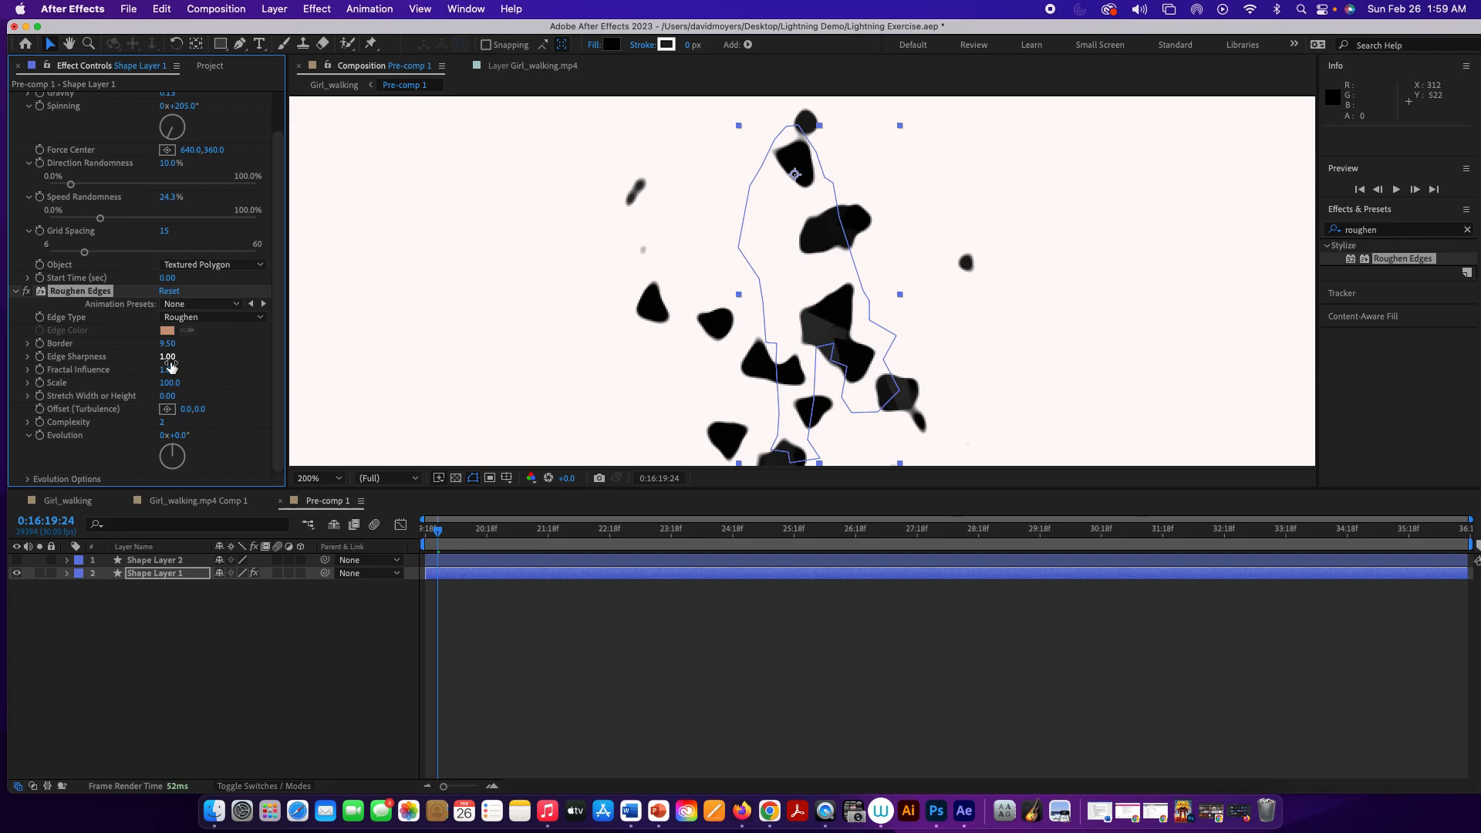
left_click_drag(169, 370, 148, 438)
left_click_drag(440, 530, 404, 538)
key("space")
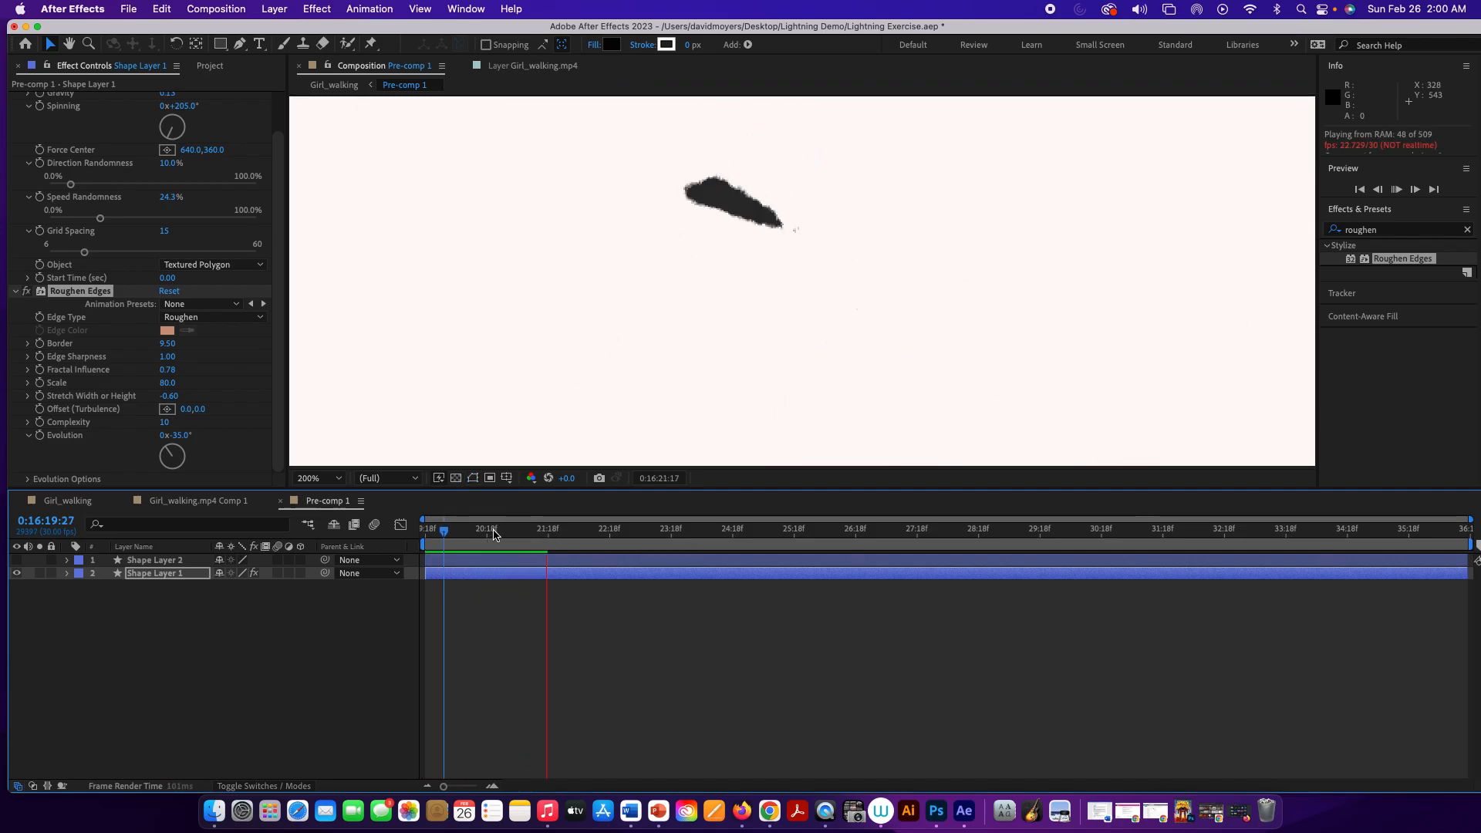
key("space")
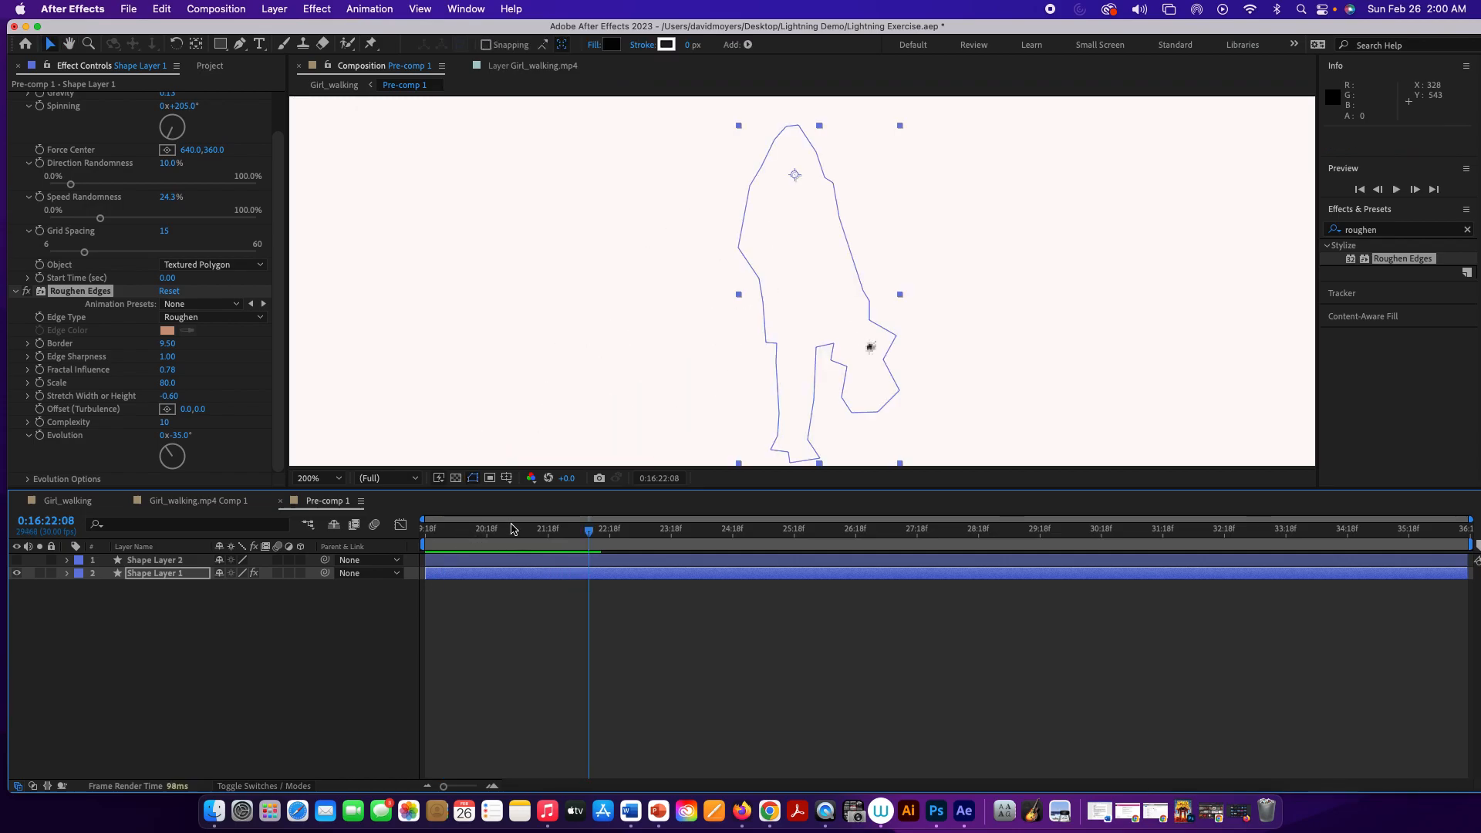
left_click_drag(590, 531, 395, 546)
key("space")
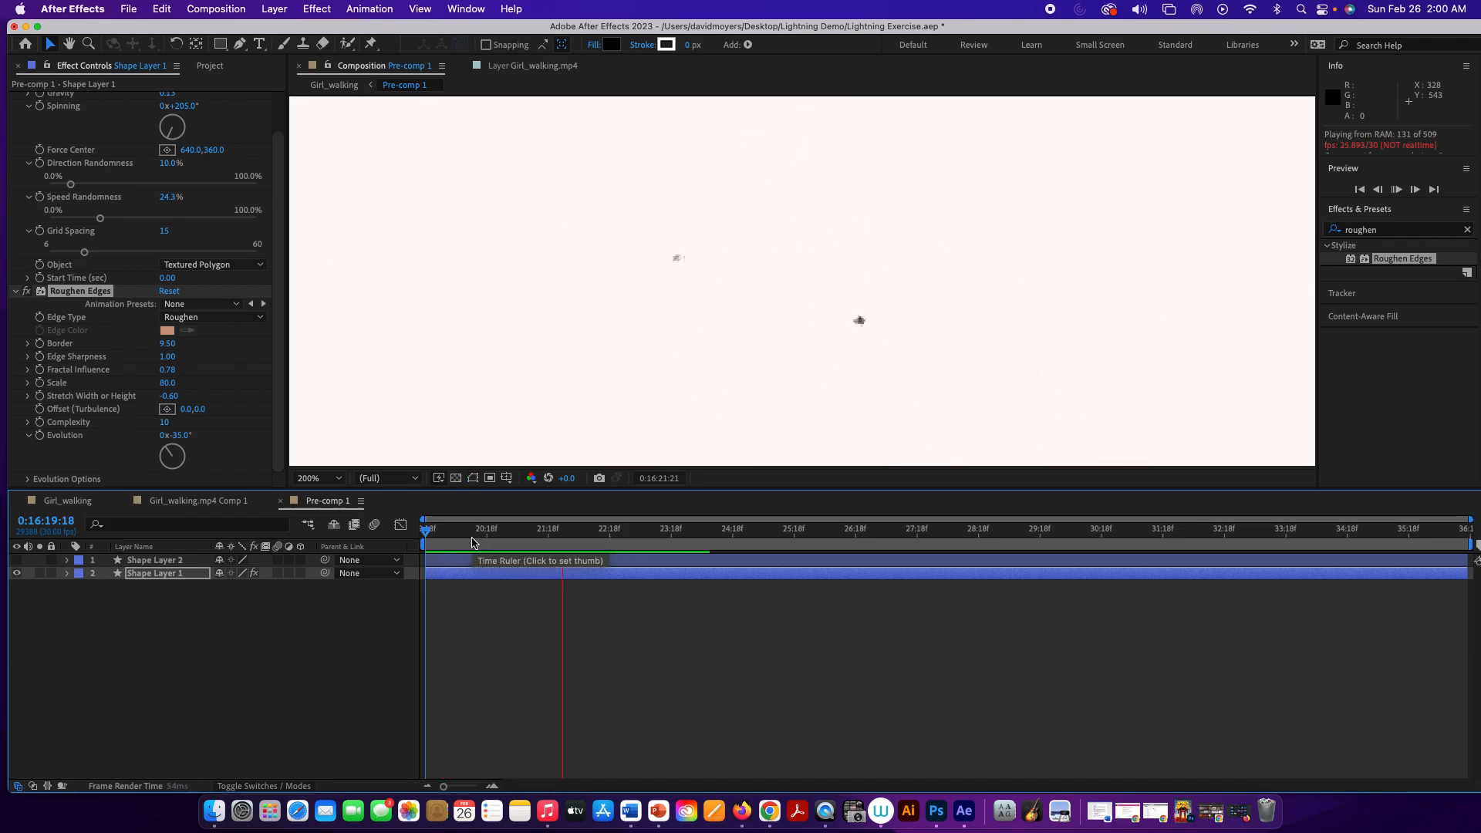
key("space")
left_click_drag(579, 533, 411, 543)
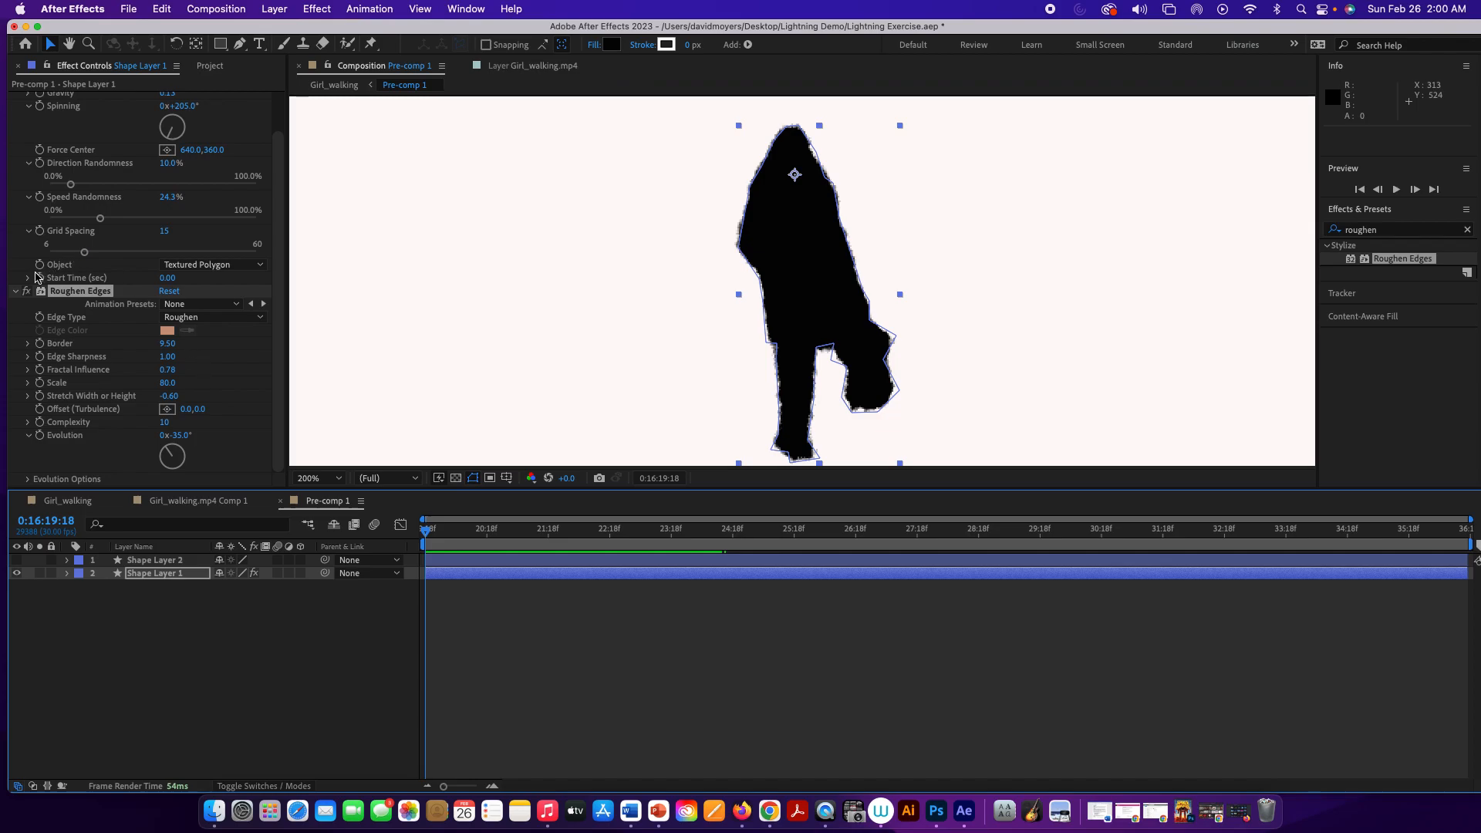
Set the CC Pixel Polly Speed Randomness to 3.0% and Direction Randomness to 21.7%, and play back the shatter
left_click_drag(98, 221, 62, 221)
key("space")
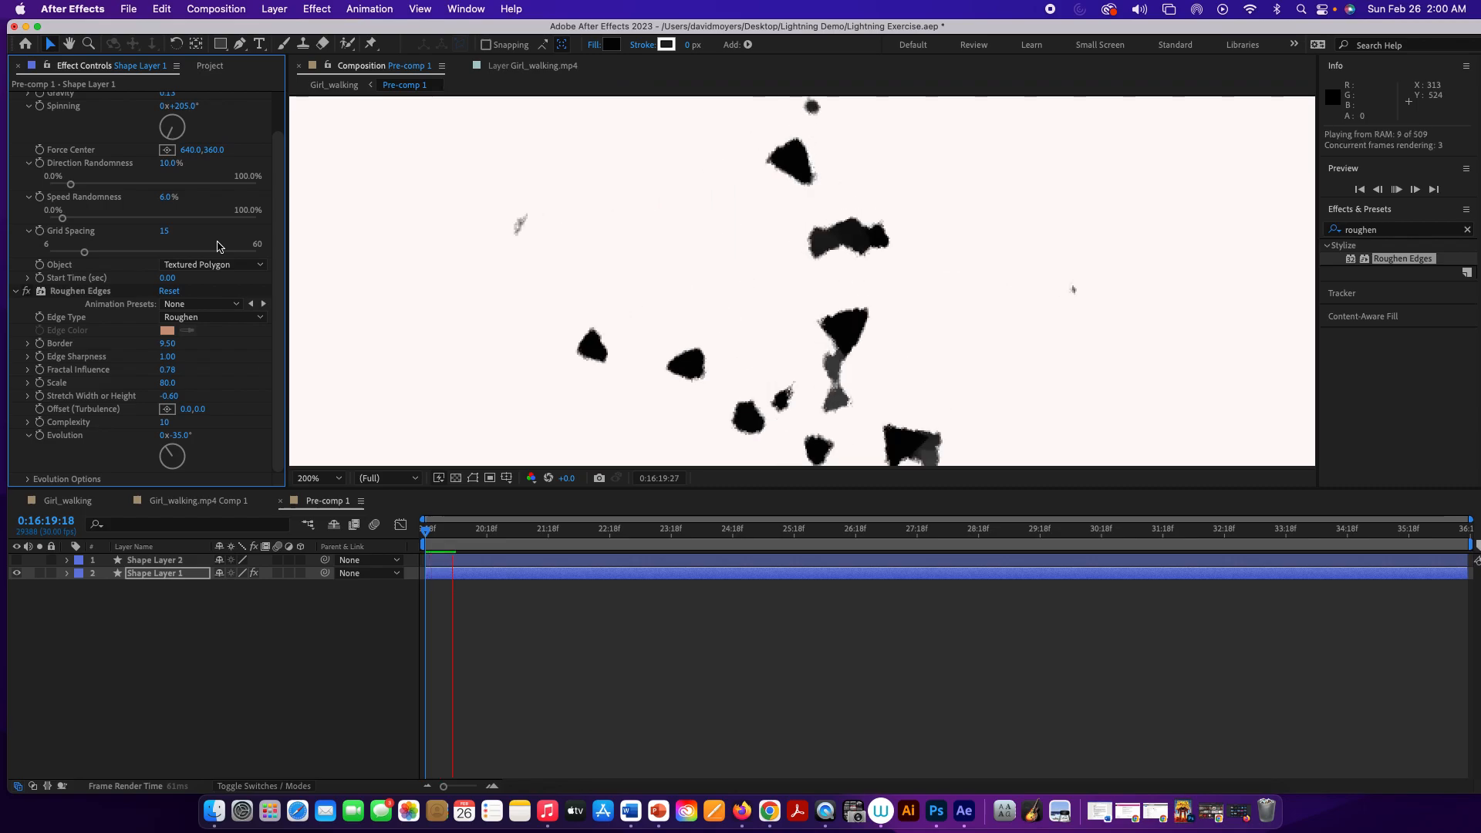
left_click_drag(62, 219, 95, 185)
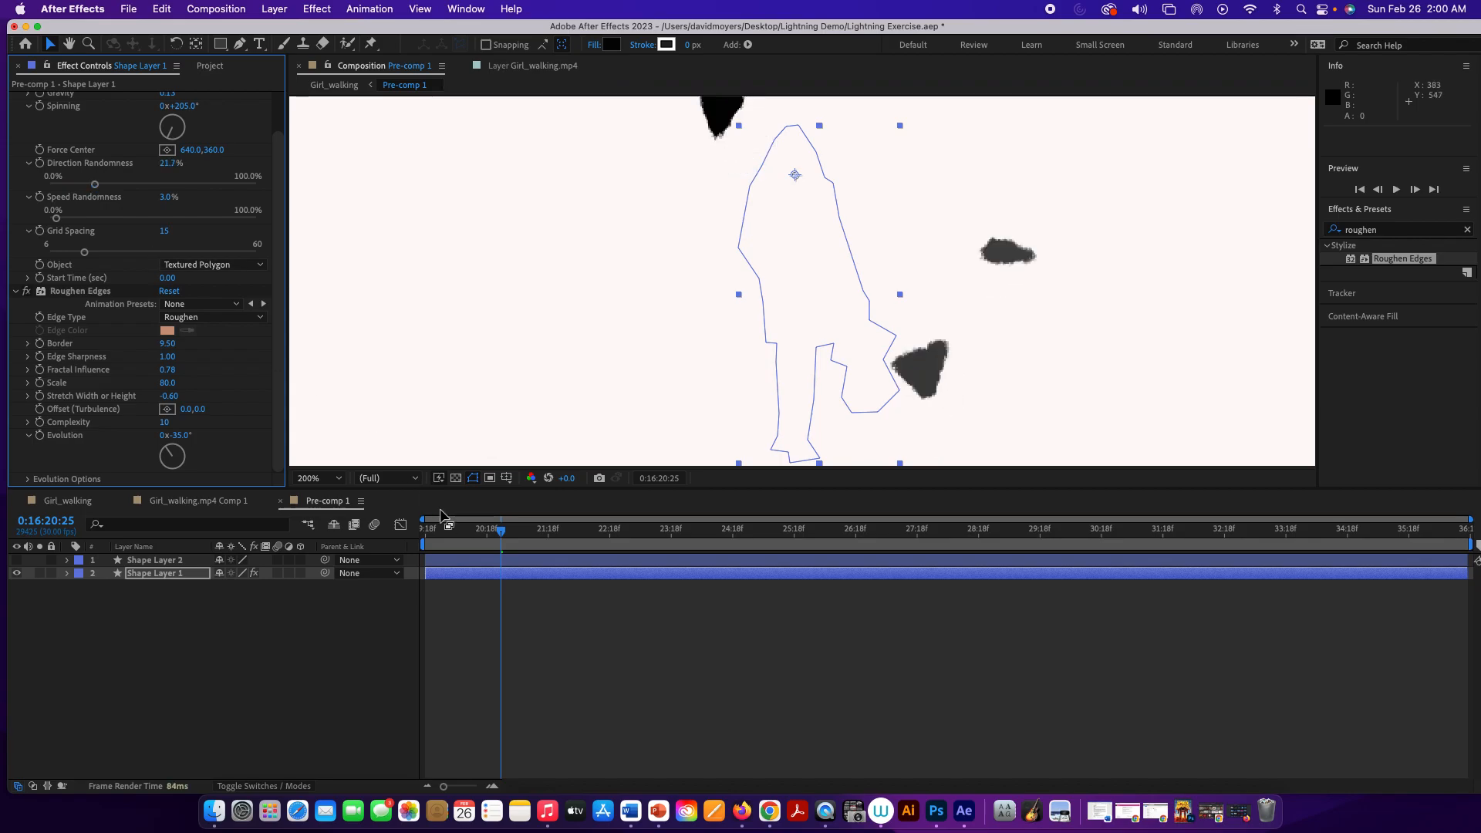
left_click(500, 533)
key("space")
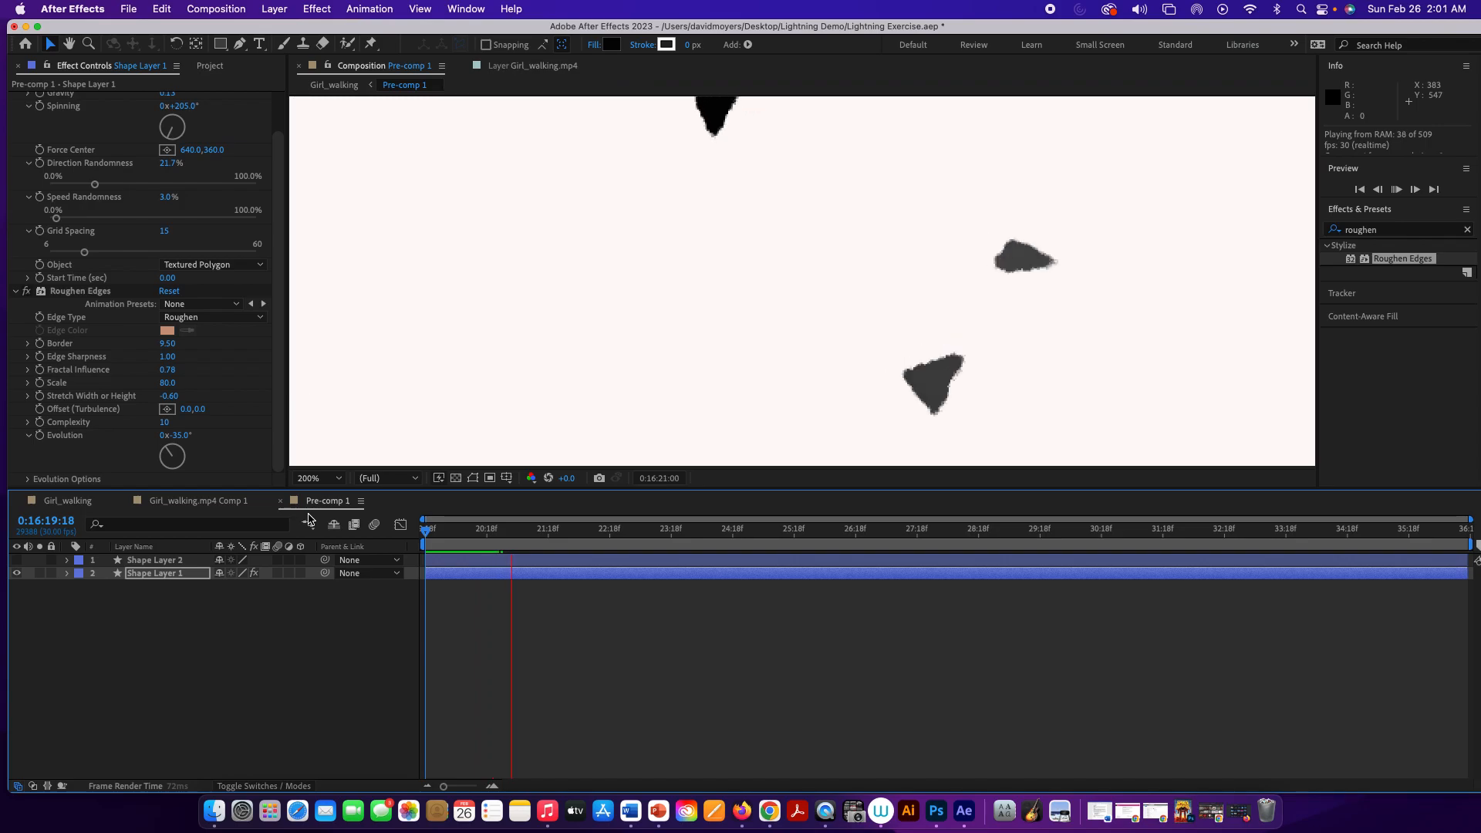
Zoom the composition out to 100%, replay the Shape Layer 1 shatter from the start, and return to the first frame
key("space")
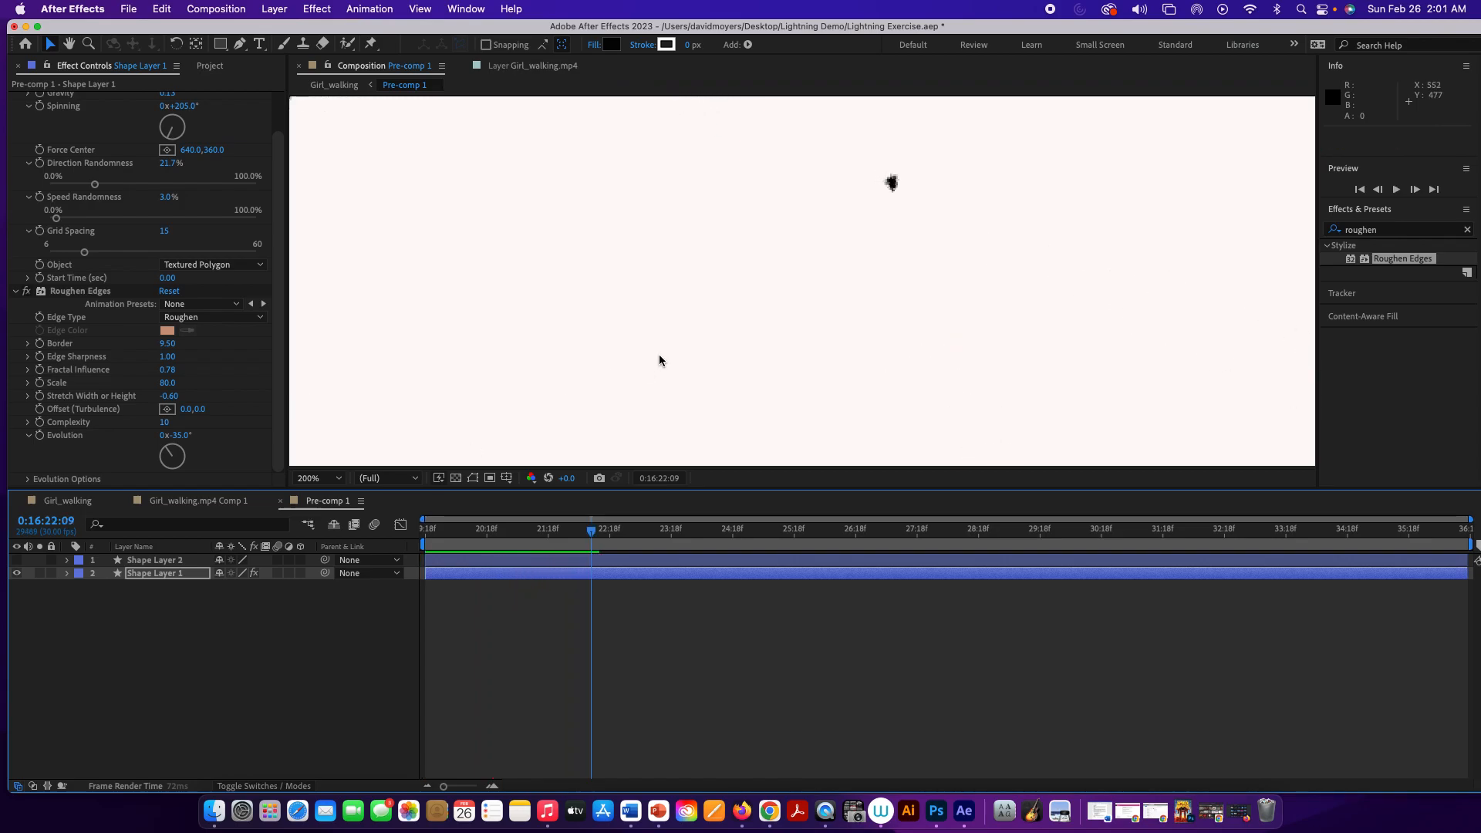
scroll(659, 361, "down", 1)
key("space")
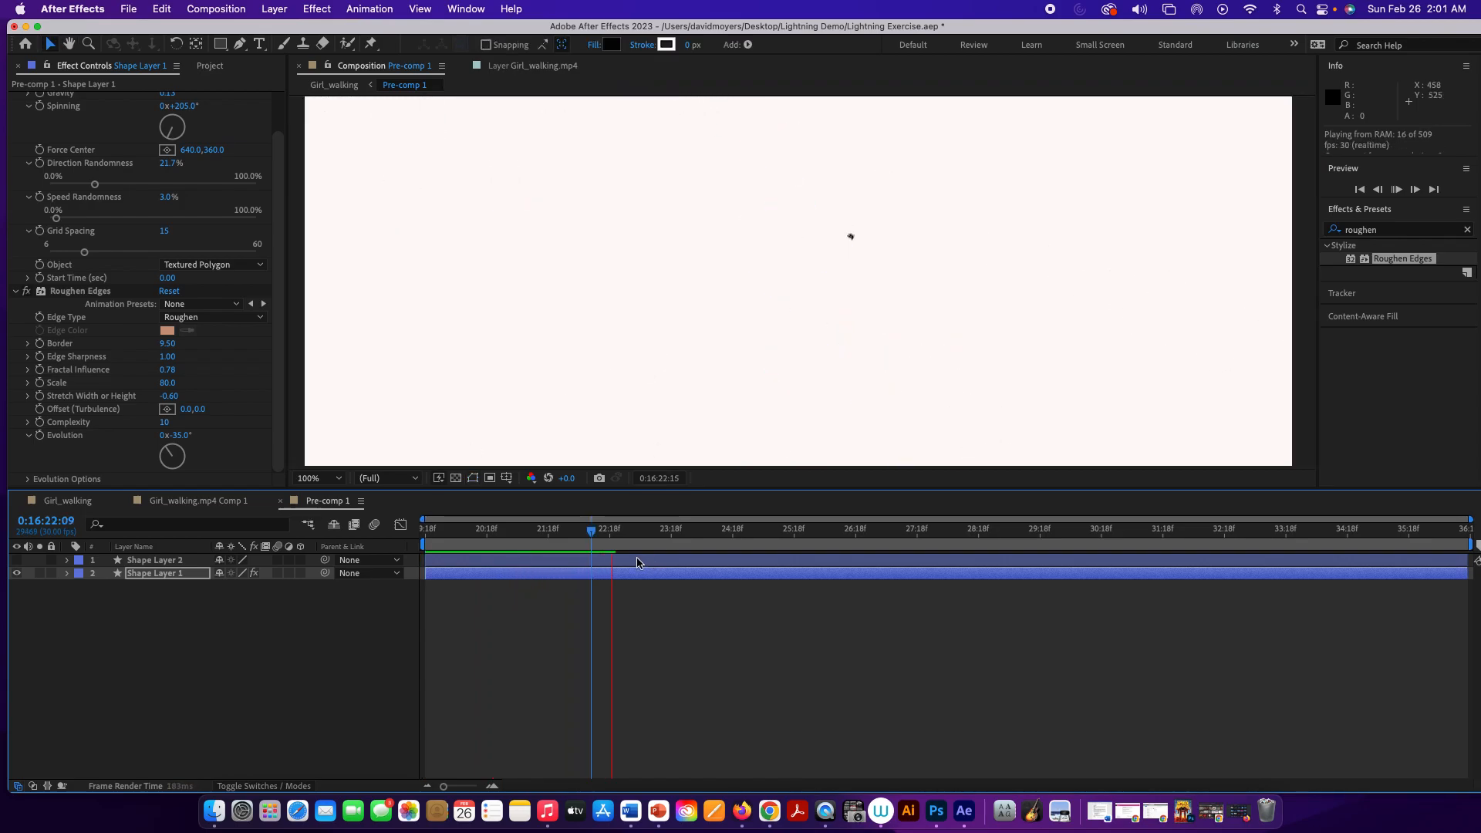
left_click_drag(558, 539, 268, 557)
key("space")
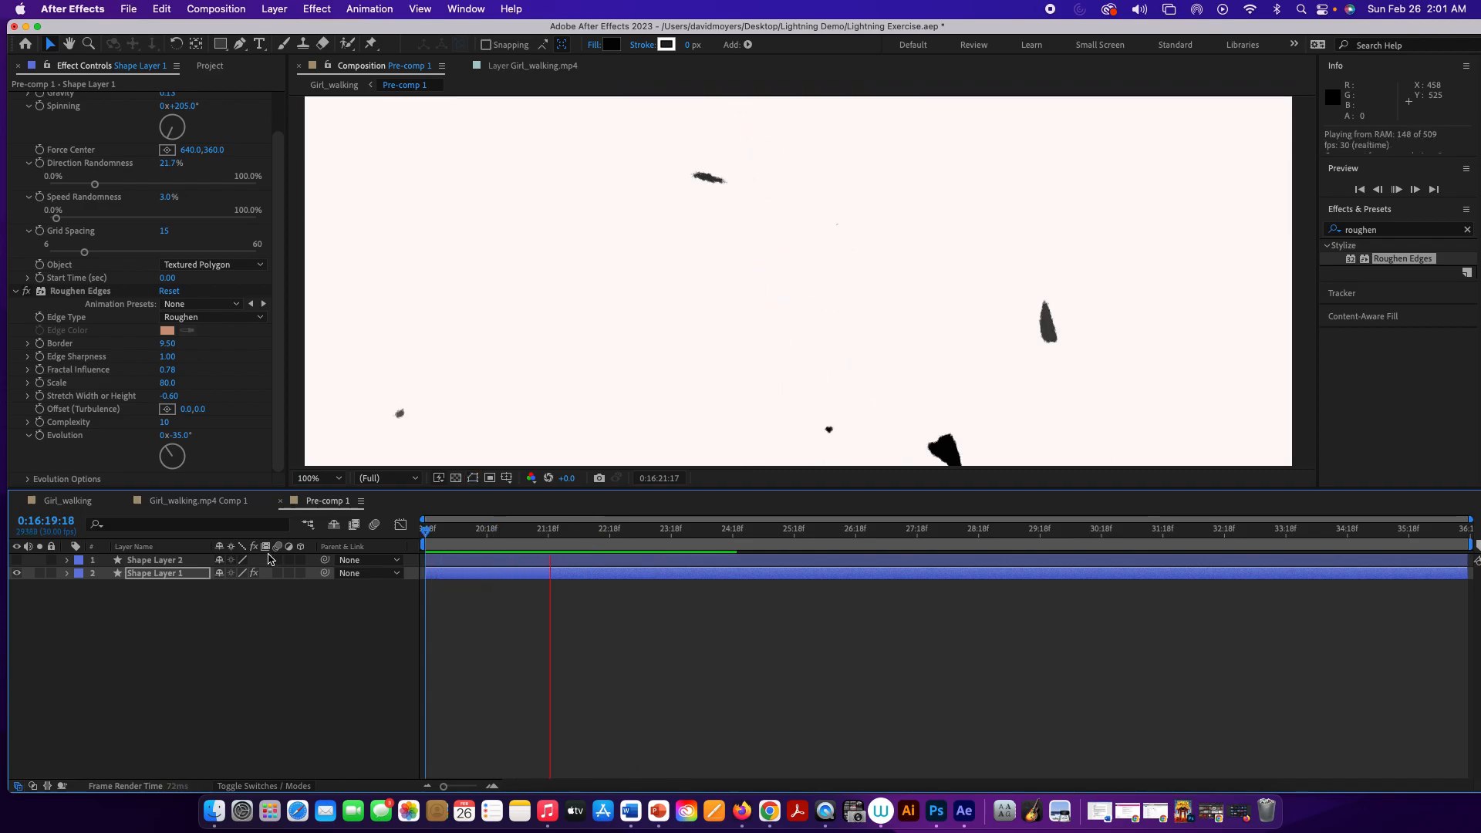
key("space")
left_click_drag(682, 534, 396, 581)
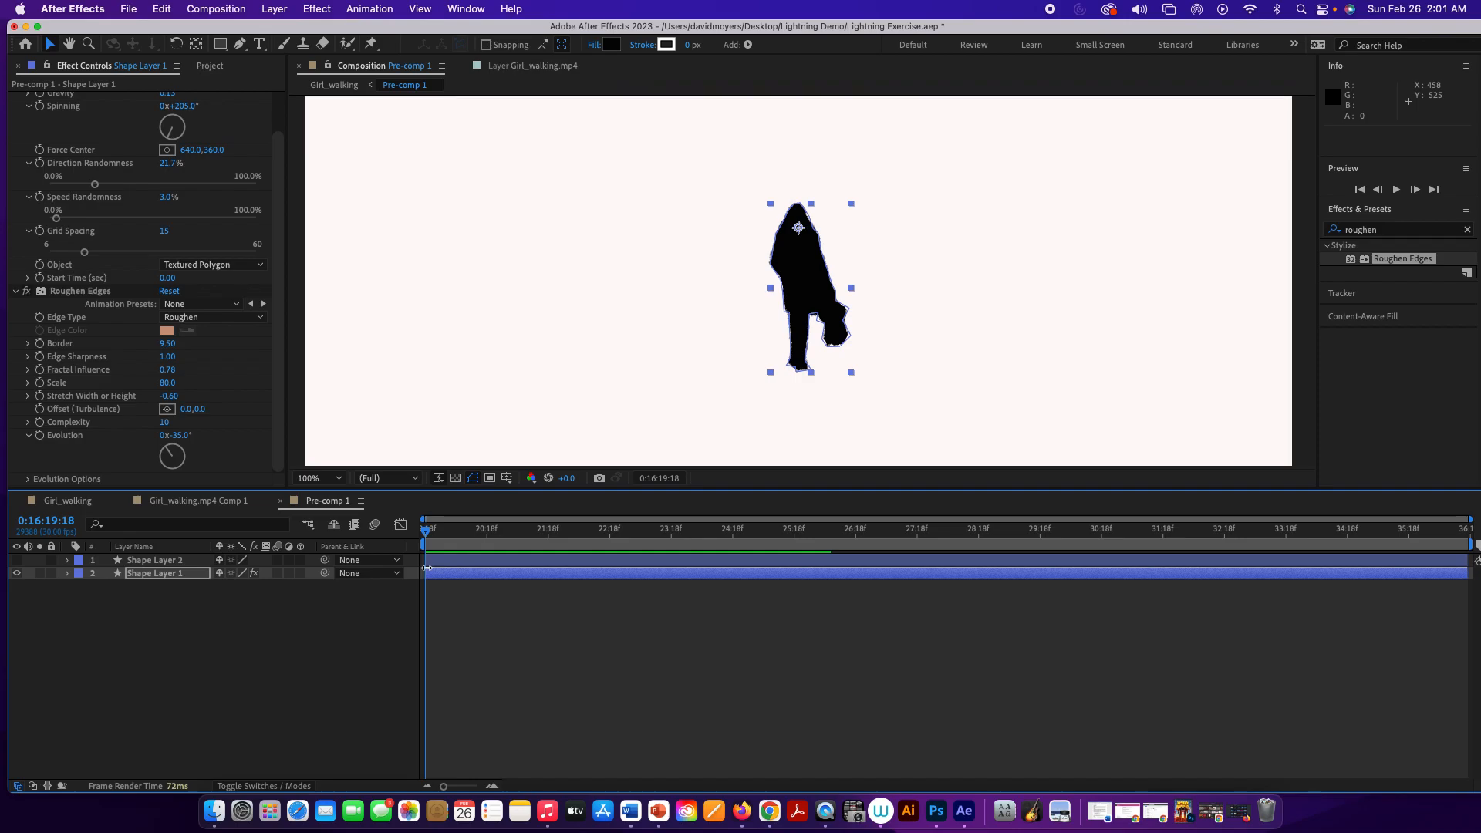
Make Shape Layer 2 visible and check its property groups in the timeline
left_click(17, 560)
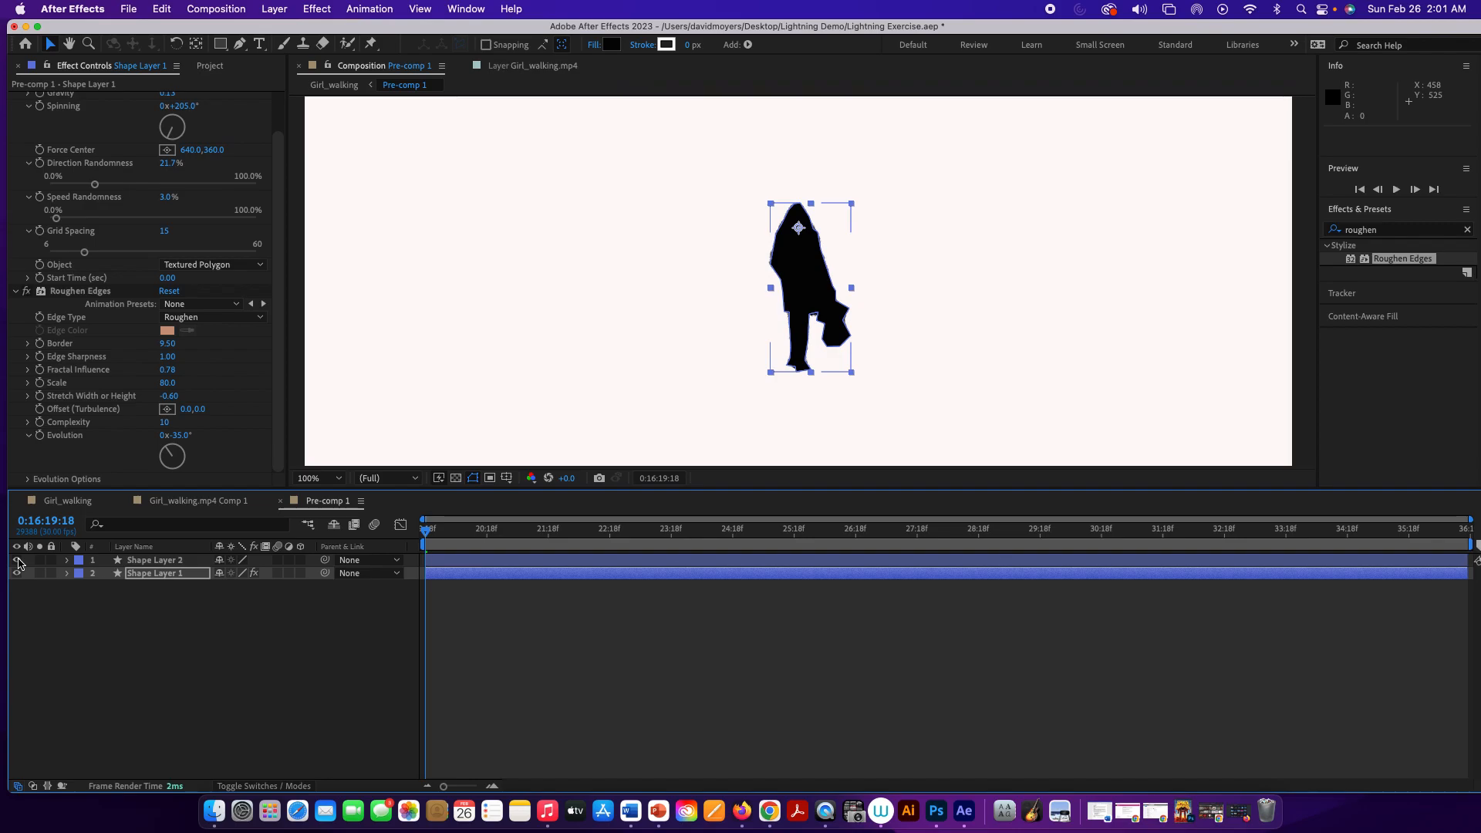
left_click(68, 560)
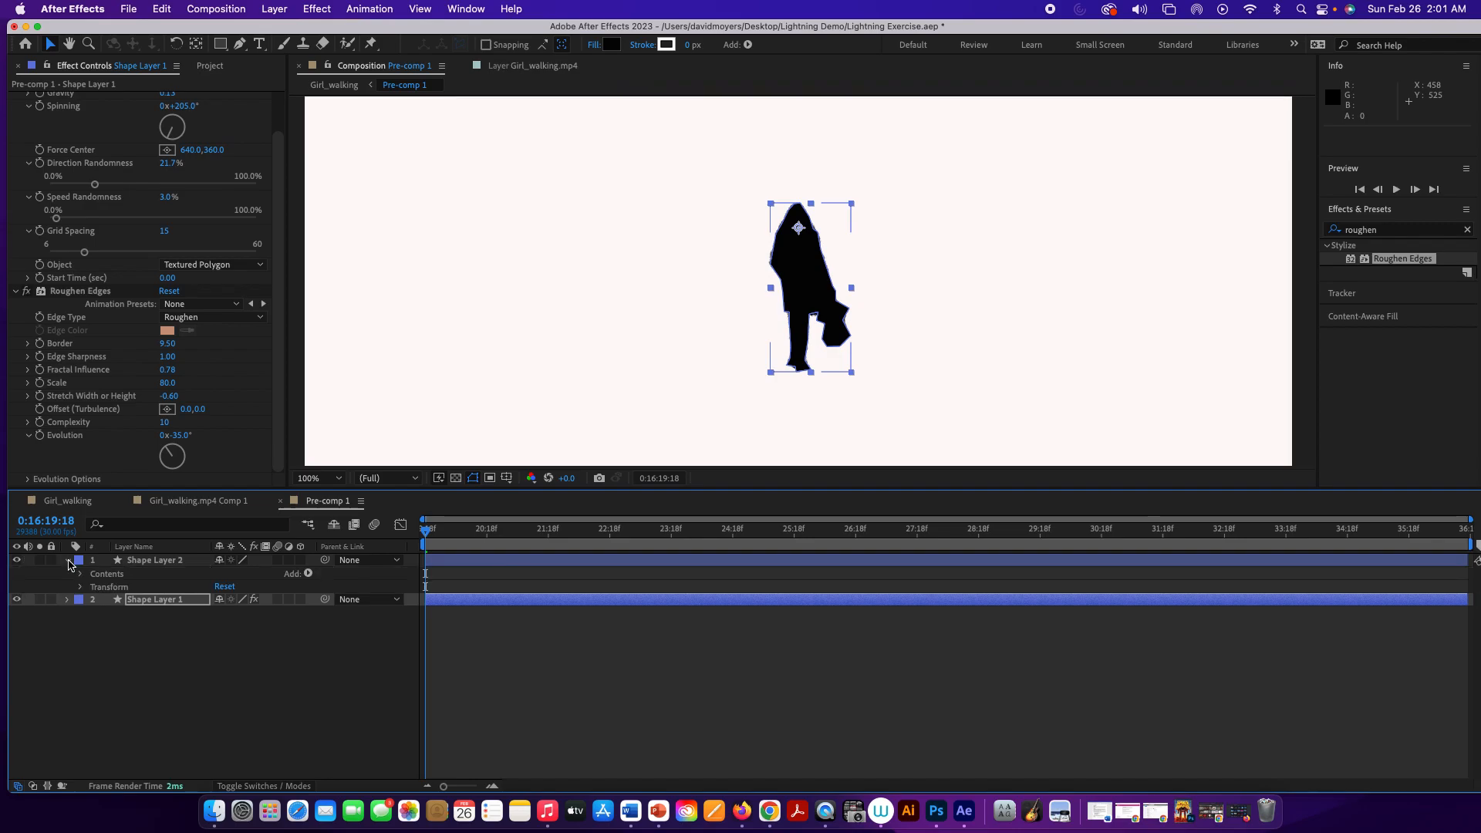
left_click(68, 560)
Find CC Pixel Polly by searching for pixel and apply it to Shape Layer 2
left_click(118, 563)
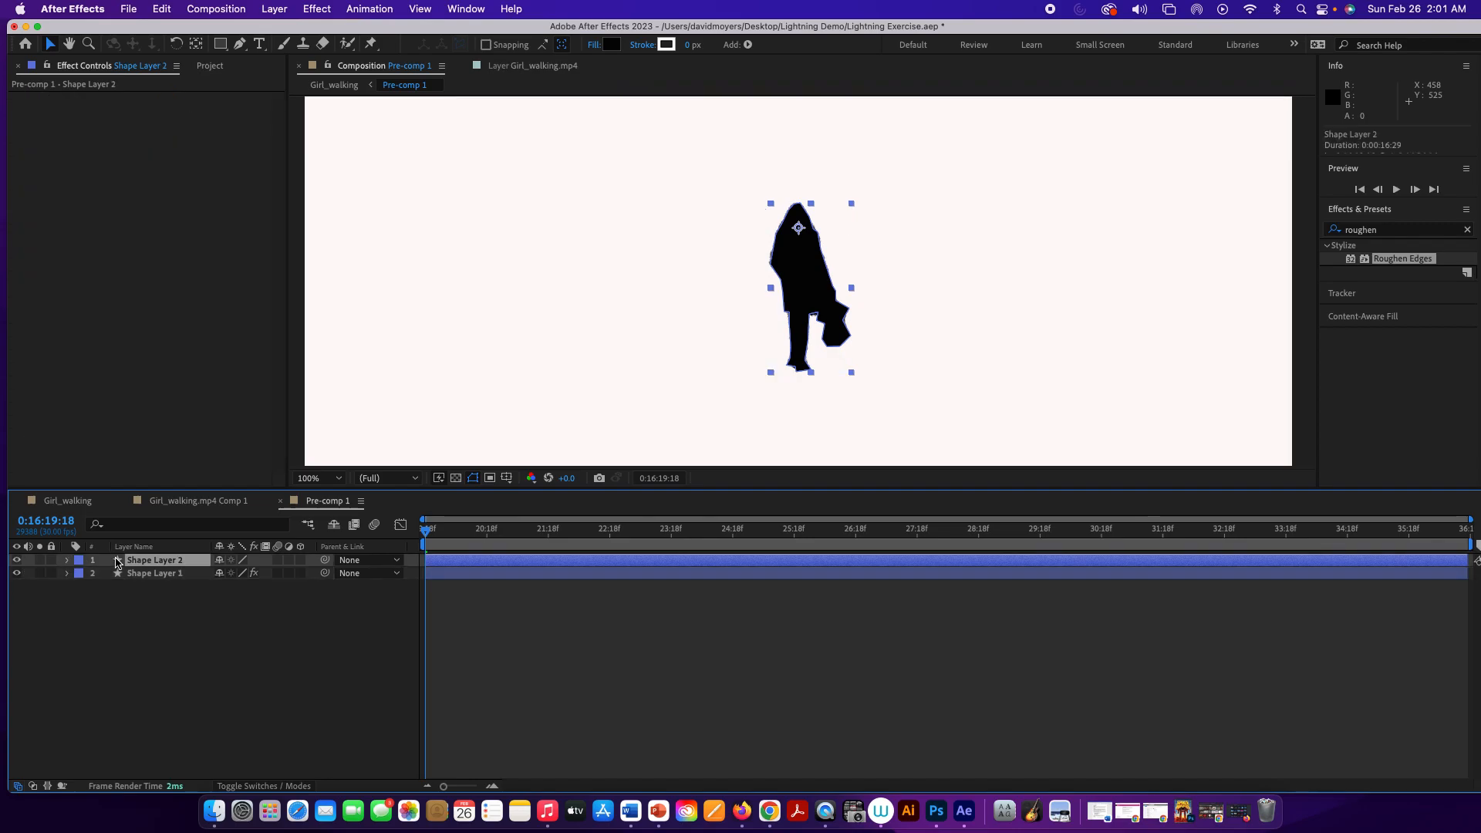
left_click(1392, 231)
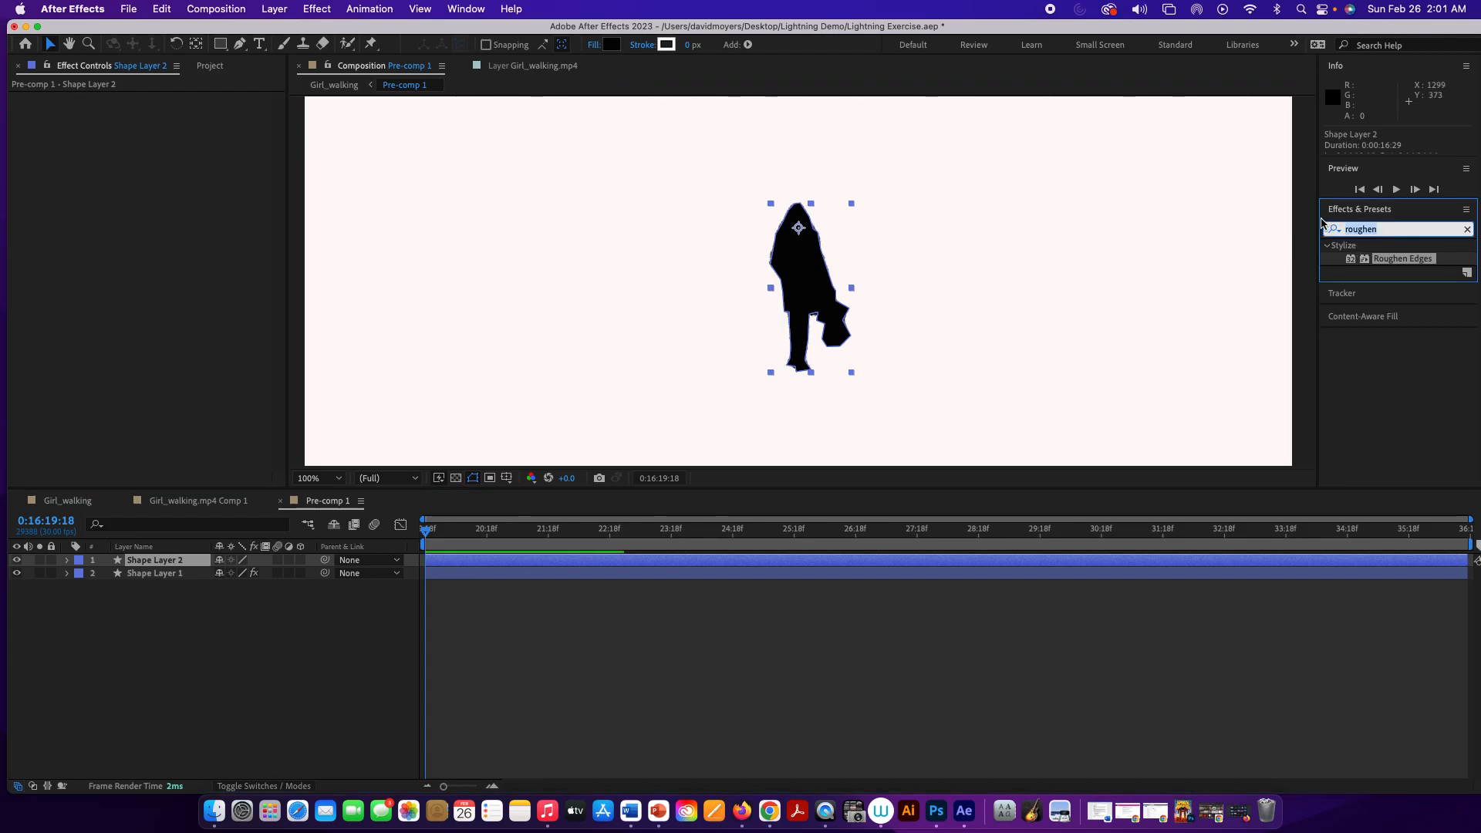
type("pixel")
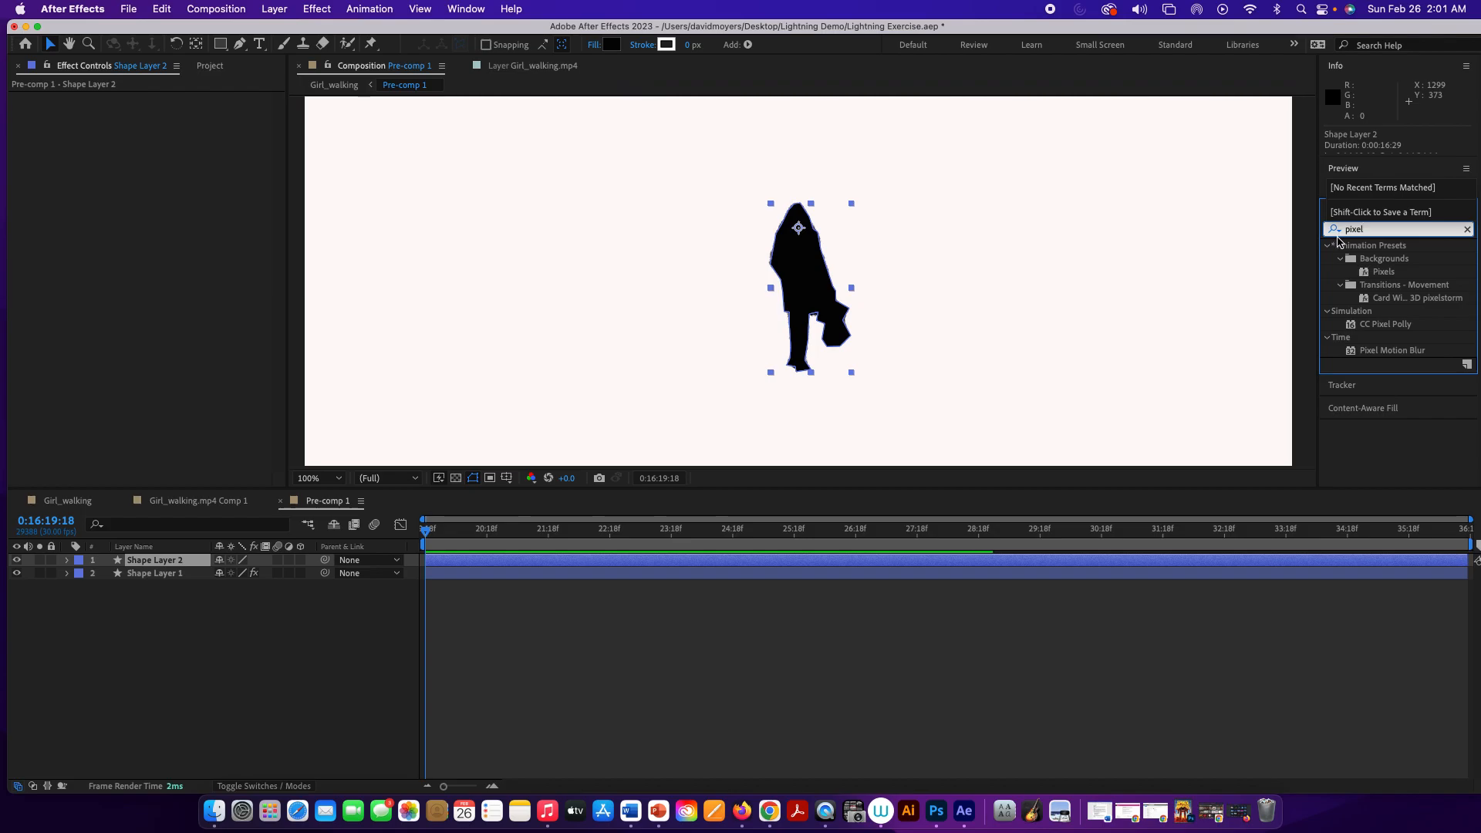
left_click(1403, 324)
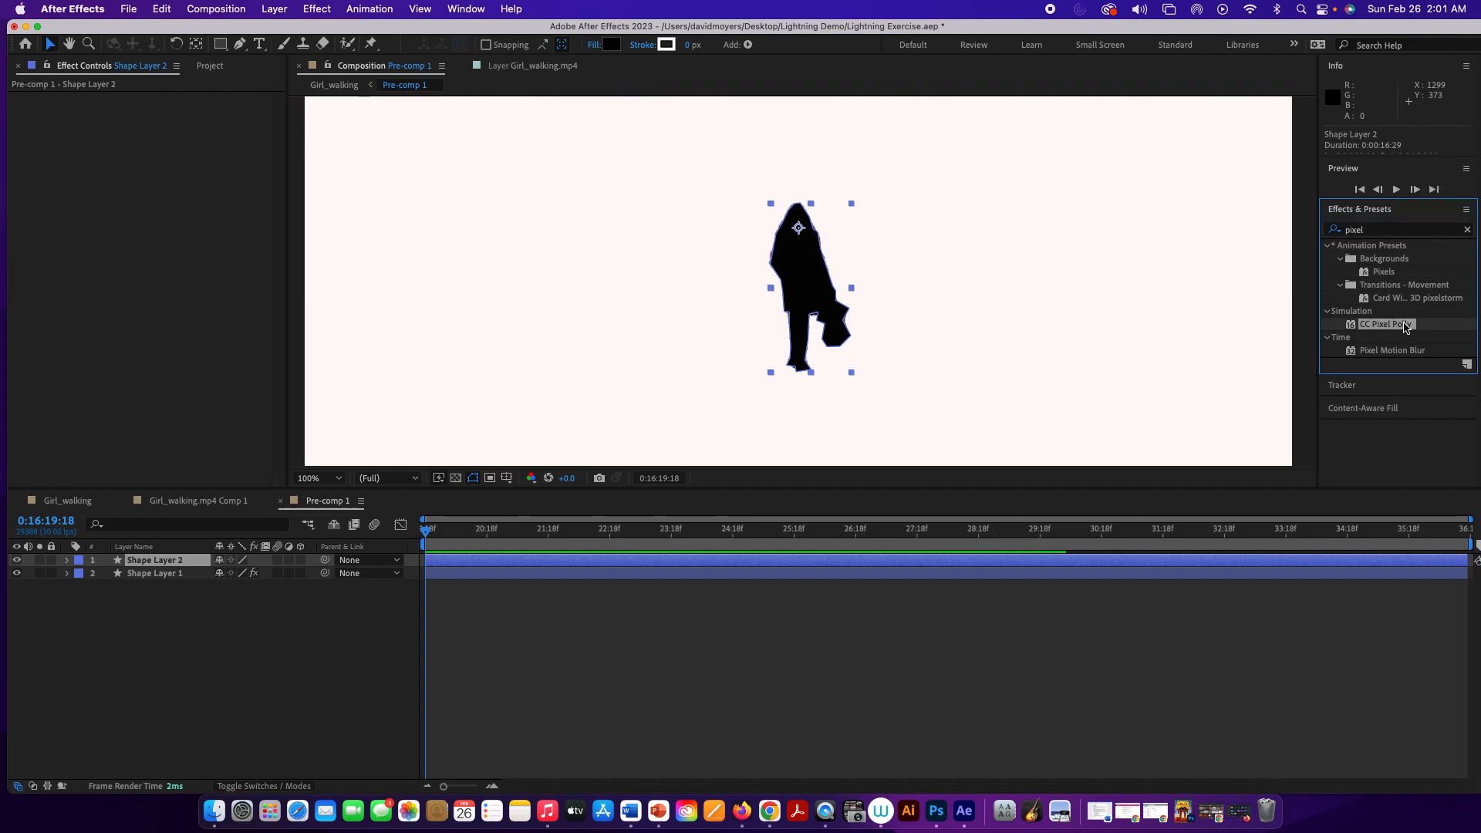
left_click_drag(1403, 323, 819, 283)
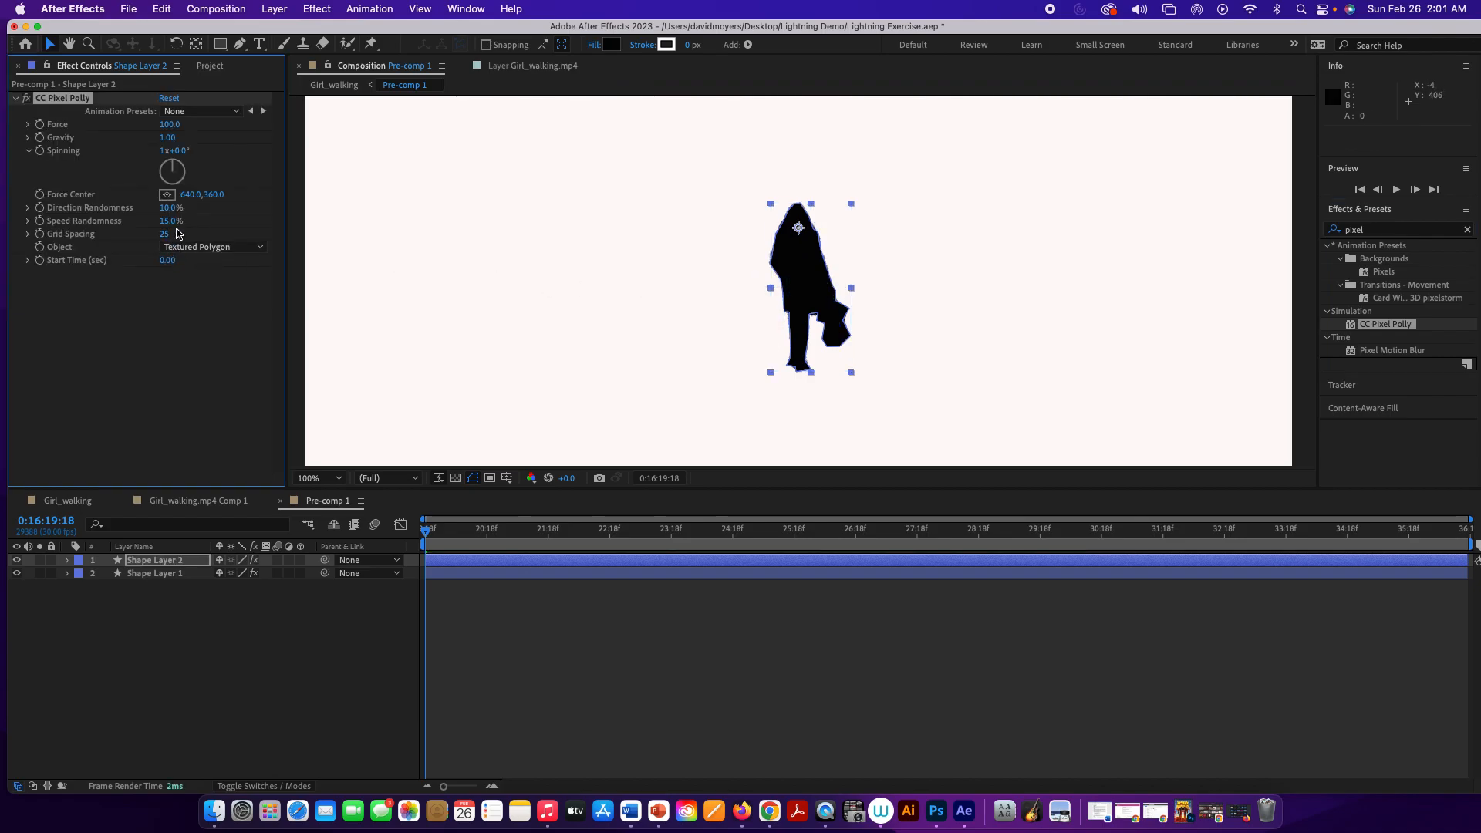
Set the CC Pixel Polly Grid Spacing on Shape Layer 2 to 8, keep Textured Polygon, and check the shatter at 0:16:19:23
left_click_drag(171, 236, 149, 238)
mouse_move(428, 536)
left_mouse_down()
mouse_move(456, 533)
mouse_move(438, 534)
left_mouse_up()
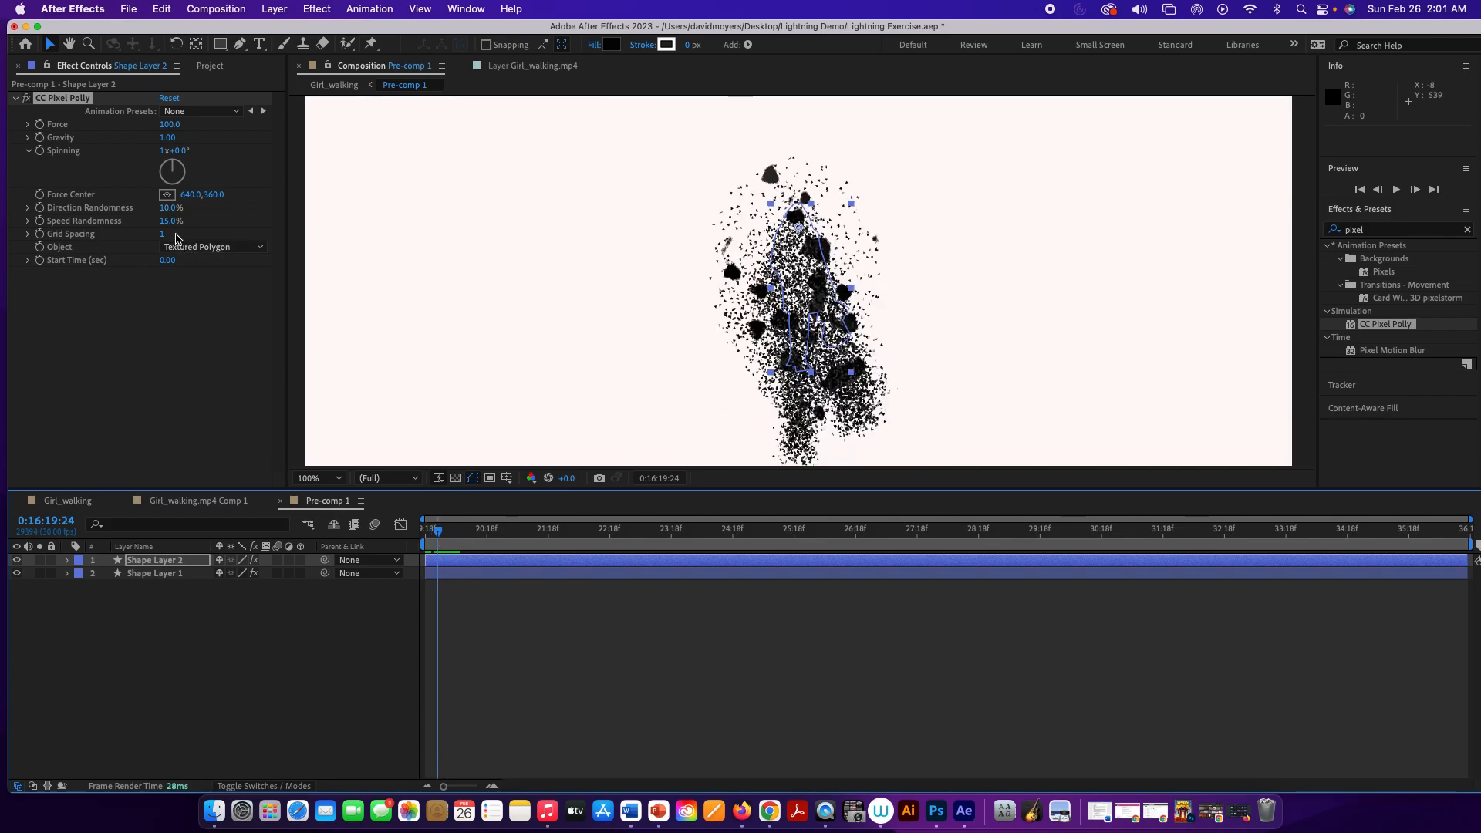
left_click_drag(163, 238, 166, 237)
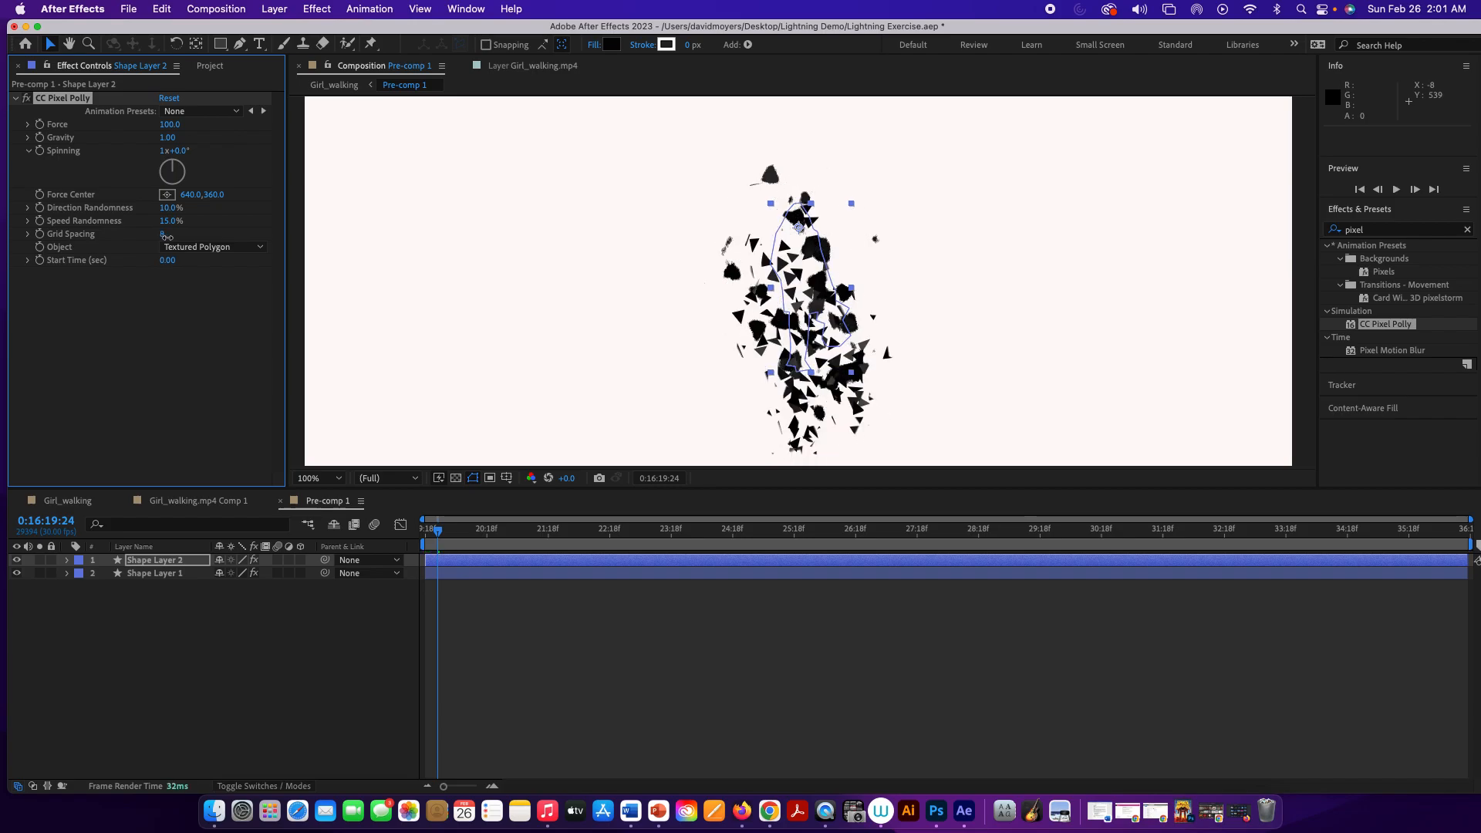
mouse_move(436, 532)
left_mouse_down()
mouse_move(456, 532)
mouse_move(424, 534)
mouse_move(437, 532)
left_mouse_up()
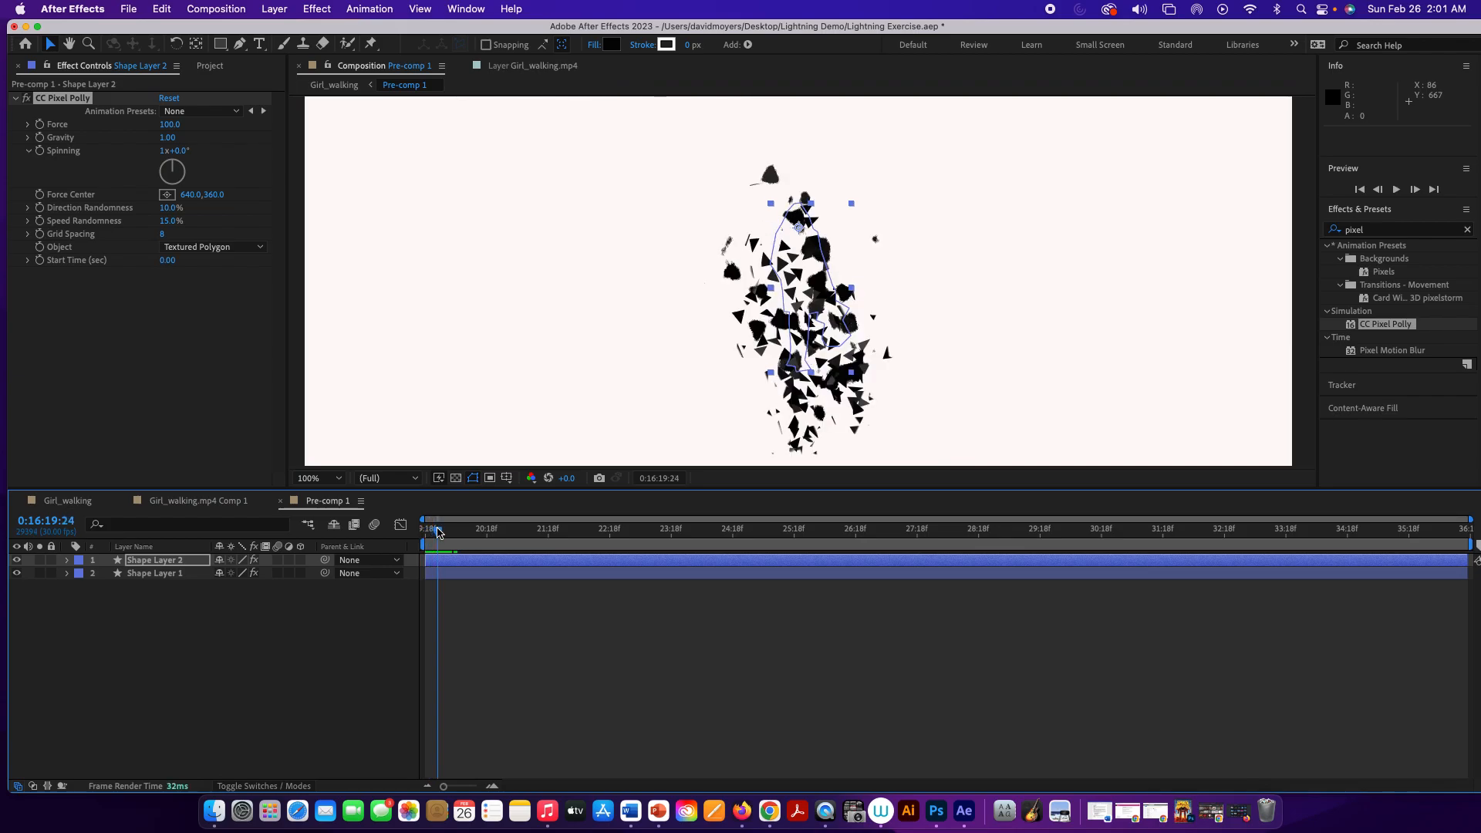
left_click(198, 248)
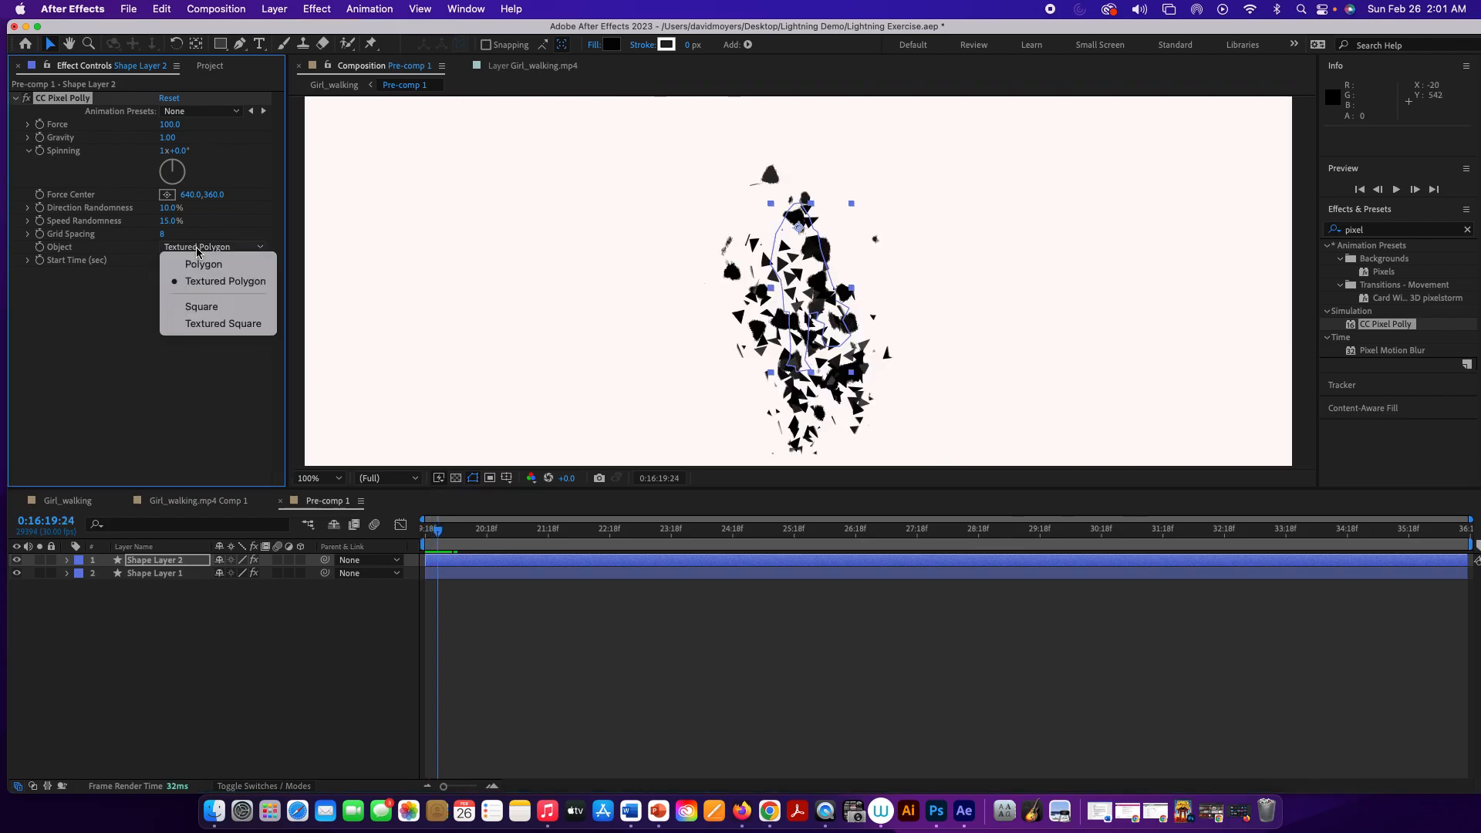
left_click(300, 327)
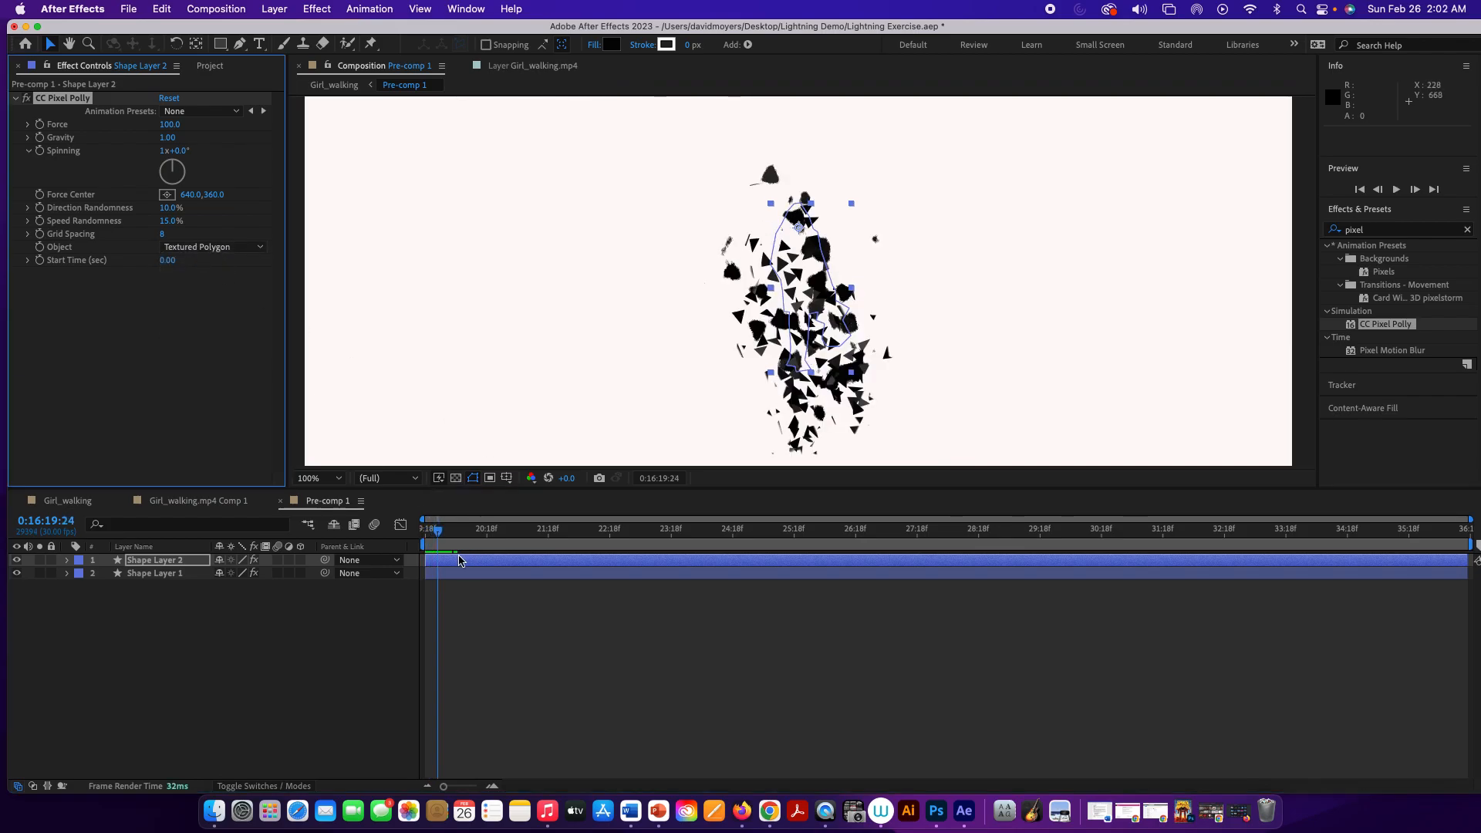
mouse_move(441, 534)
left_mouse_down()
mouse_move(470, 532)
mouse_move(426, 532)
mouse_move(451, 540)
mouse_move(439, 542)
left_mouse_up()
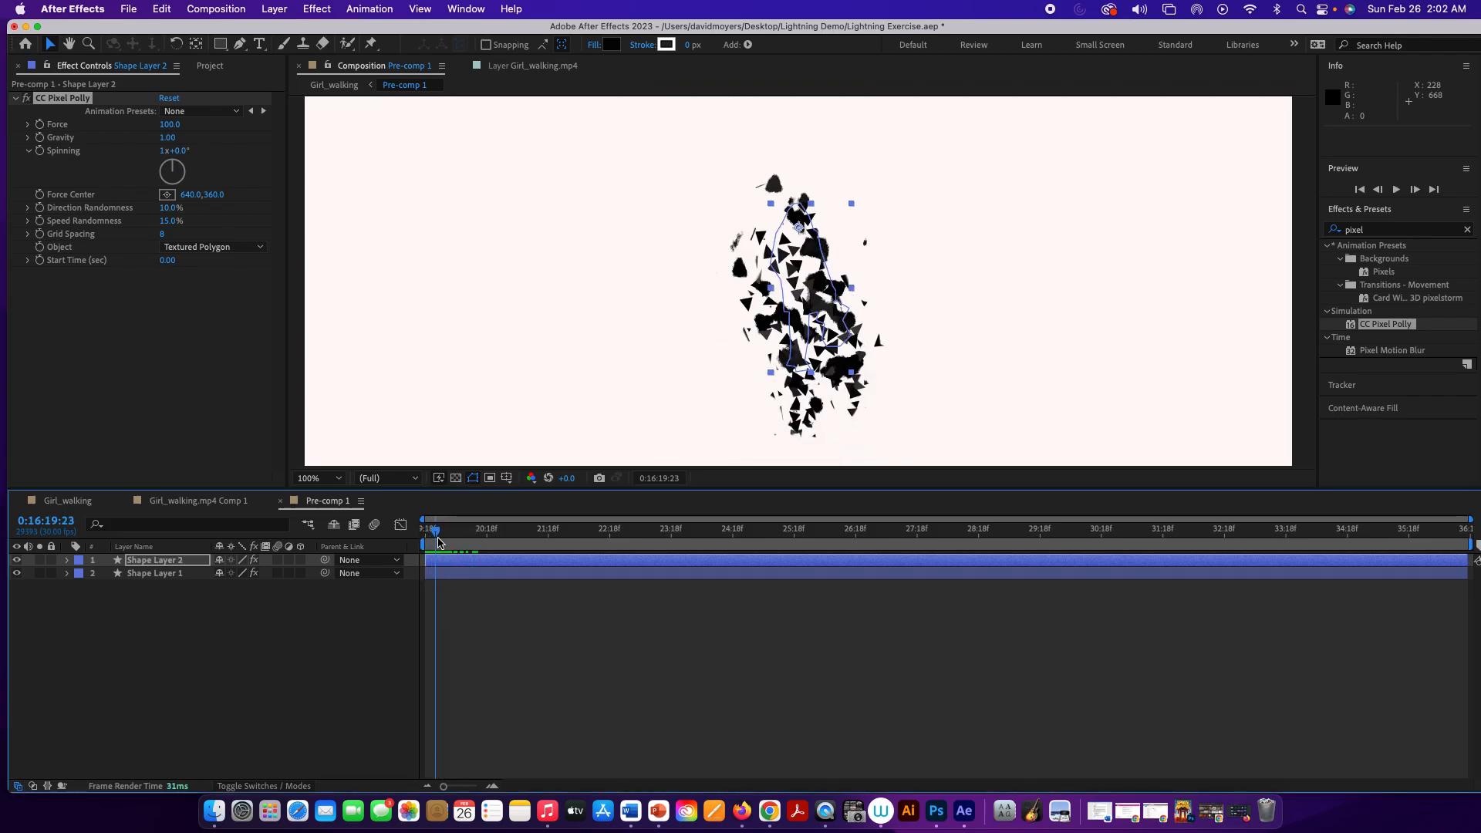
Find the Roughen Edges effect and apply it to Shape Layer 2 in Pre-comp 1
left_click(1410, 231)
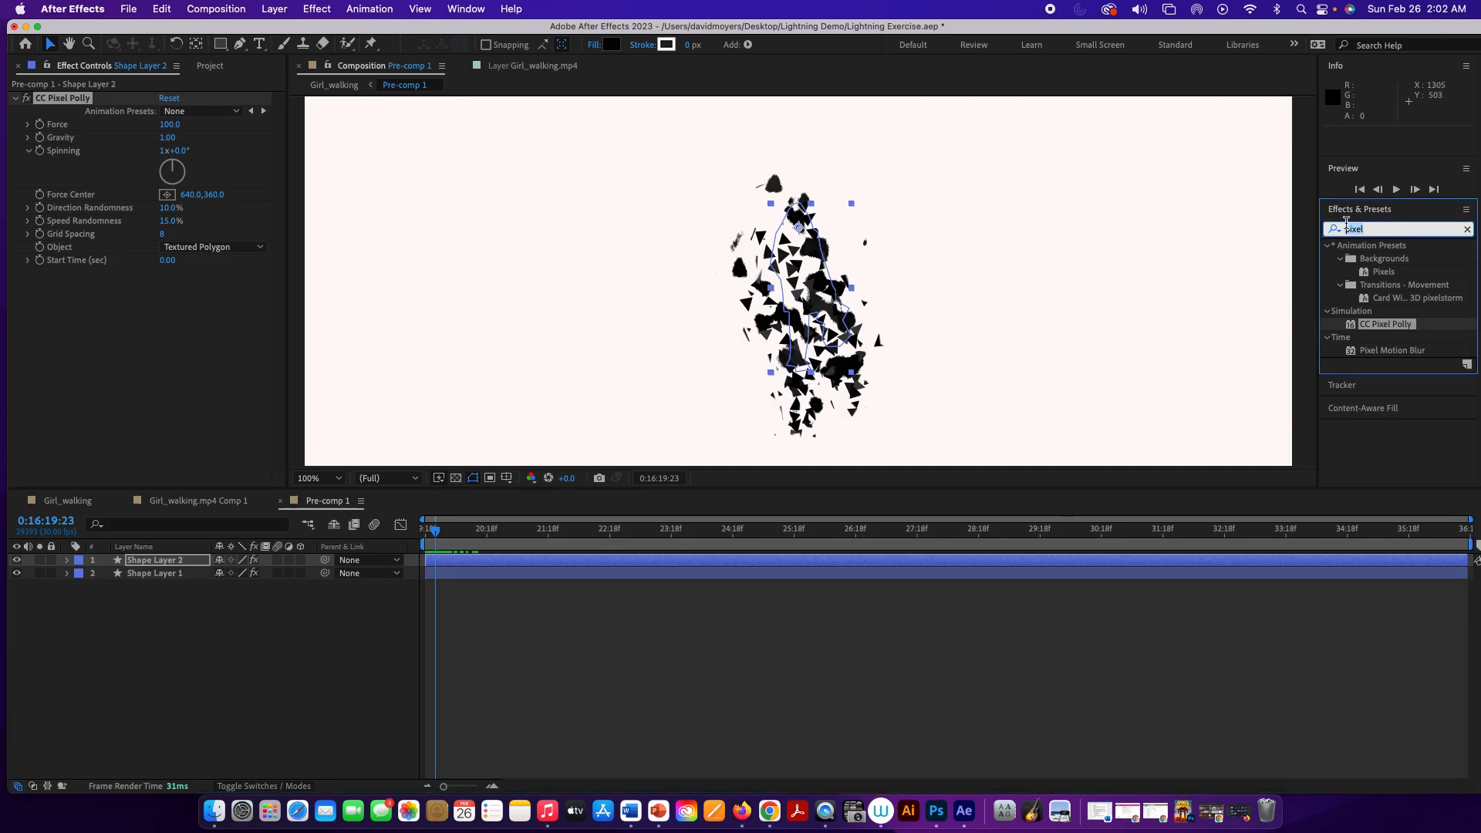
type("rough")
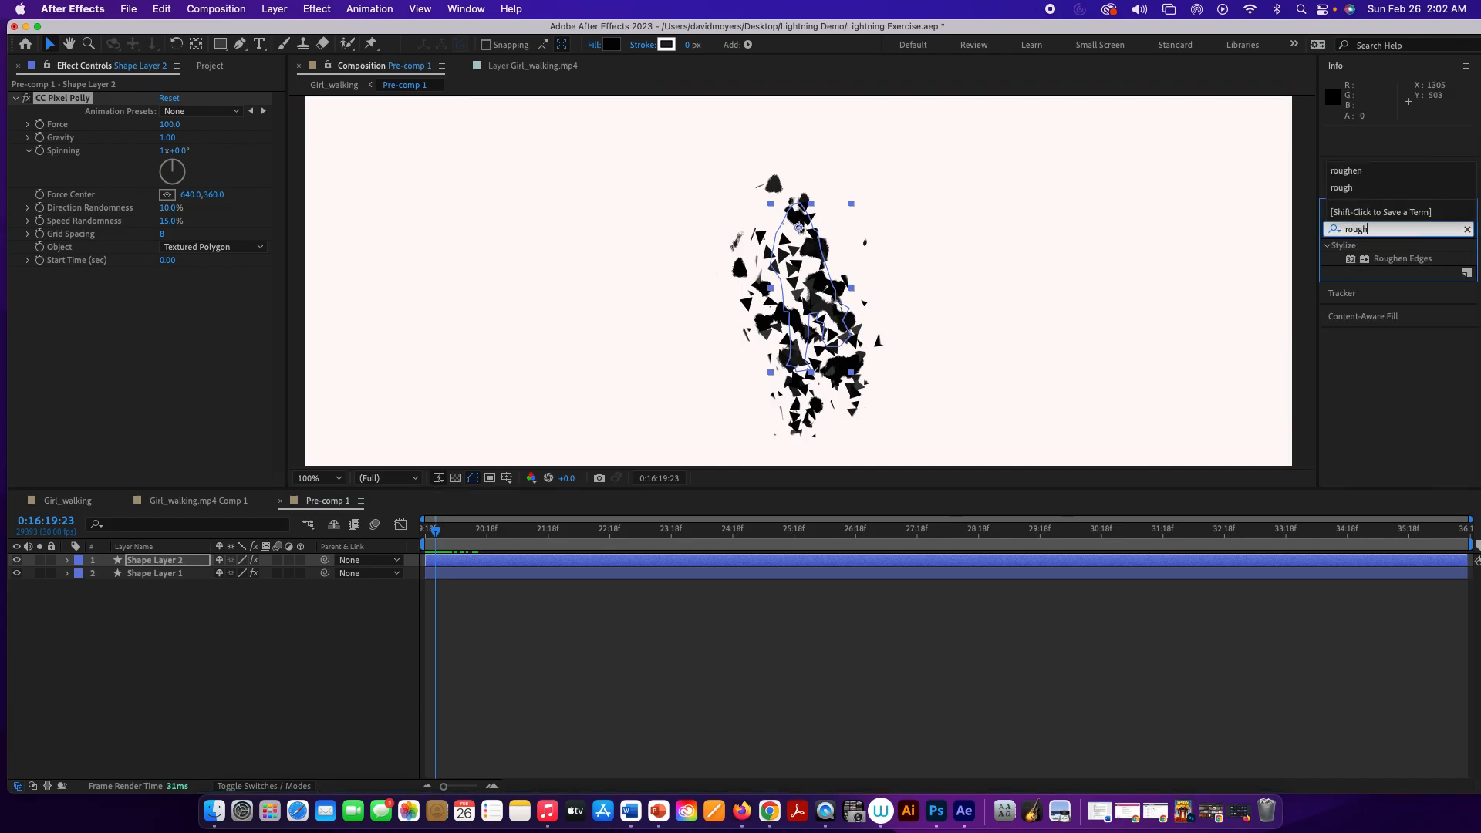
left_click_drag(1428, 264, 828, 294)
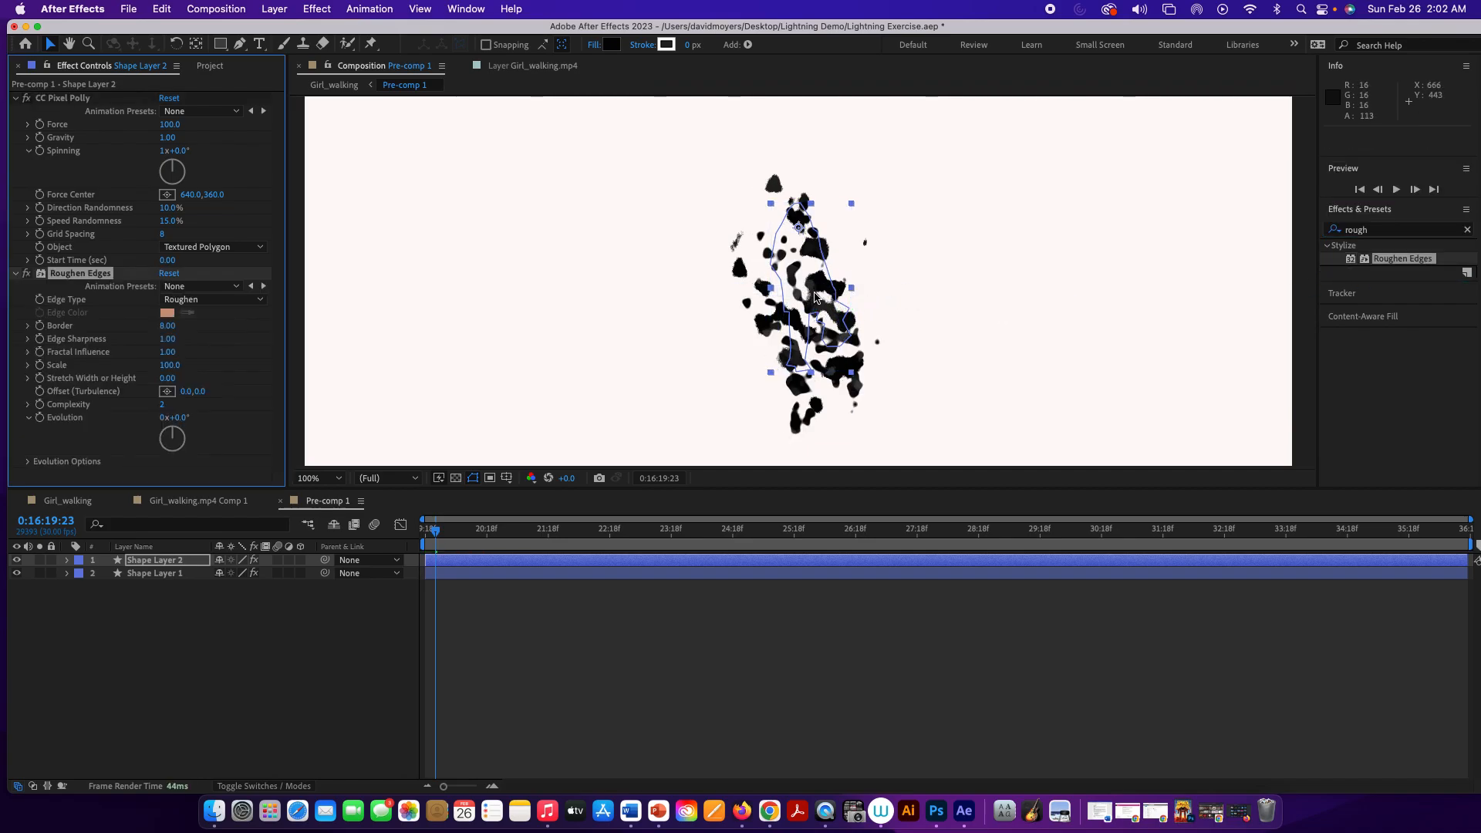
Set Shape Layer 2's Roughen Edges scale to 41 and border to 3.30, checking the shatter at different frames
mouse_move(436, 531)
left_mouse_down()
mouse_move(458, 538)
mouse_move(424, 540)
left_mouse_up()
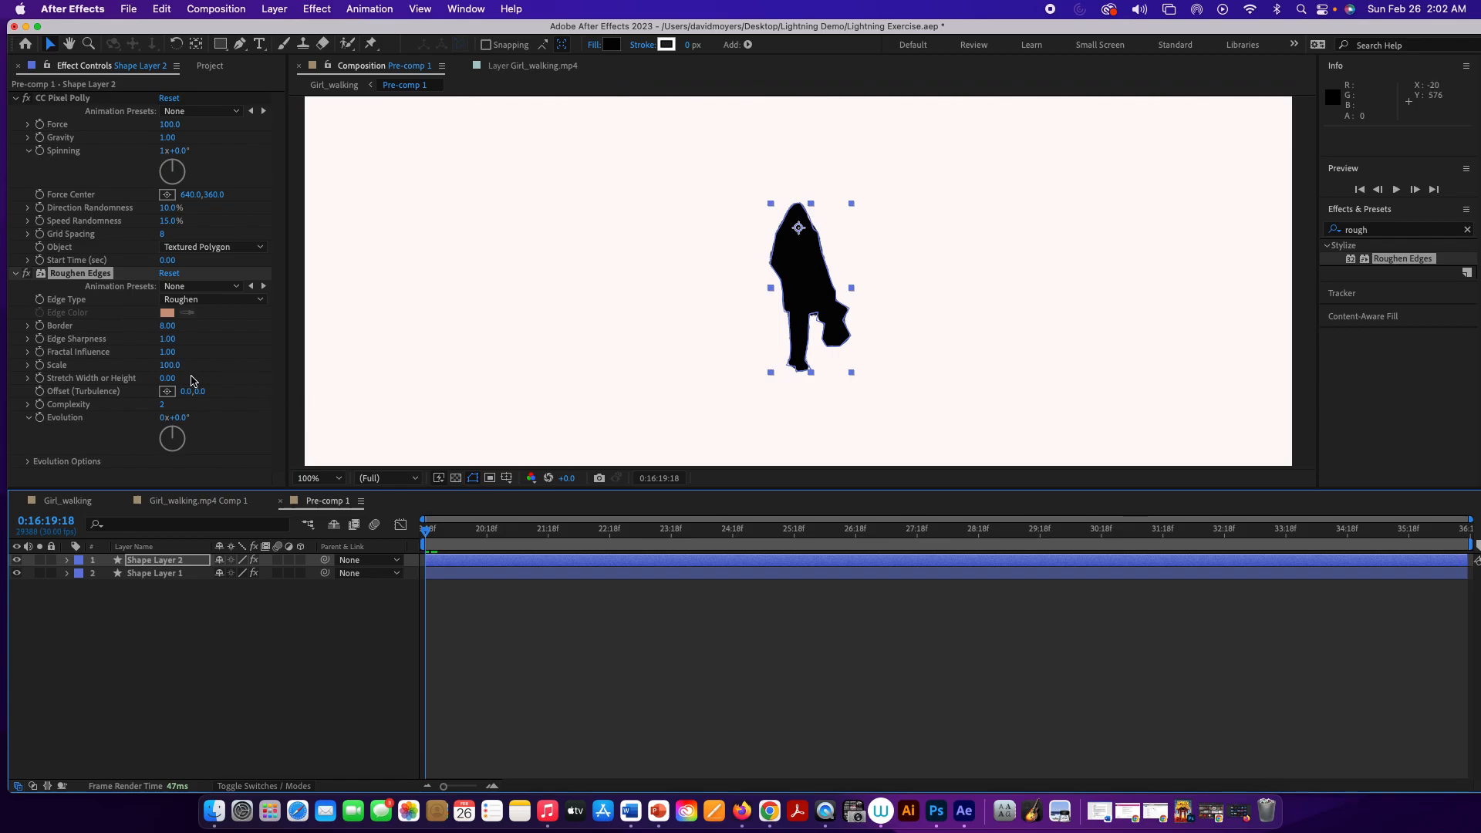
left_click_drag(168, 365, 145, 367)
mouse_move(424, 536)
left_mouse_down()
mouse_move(461, 539)
mouse_move(445, 539)
left_mouse_up()
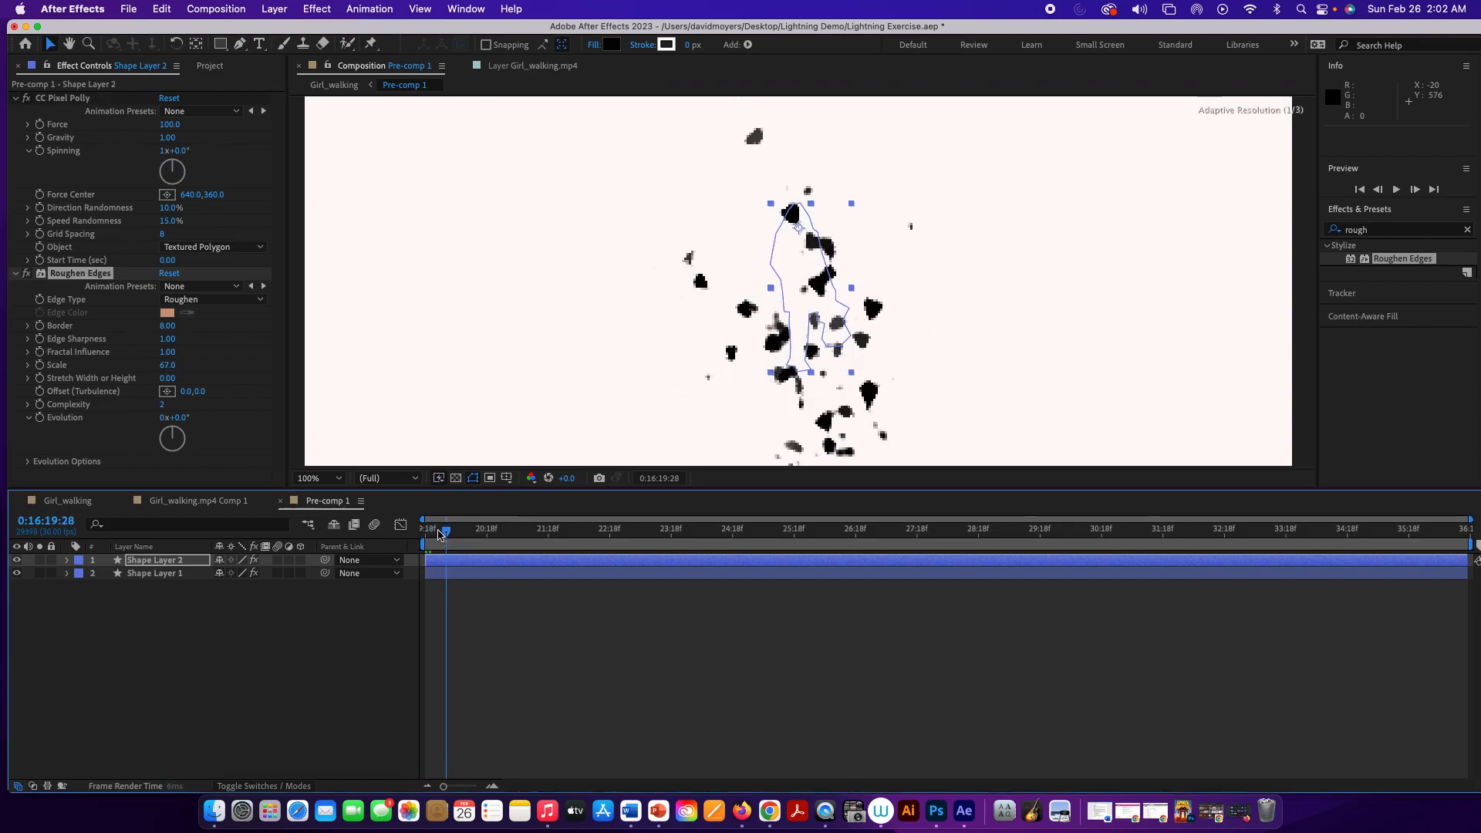
mouse_move(168, 366)
left_mouse_down()
mouse_move(154, 369)
mouse_move(202, 372)
mouse_move(179, 376)
left_mouse_up()
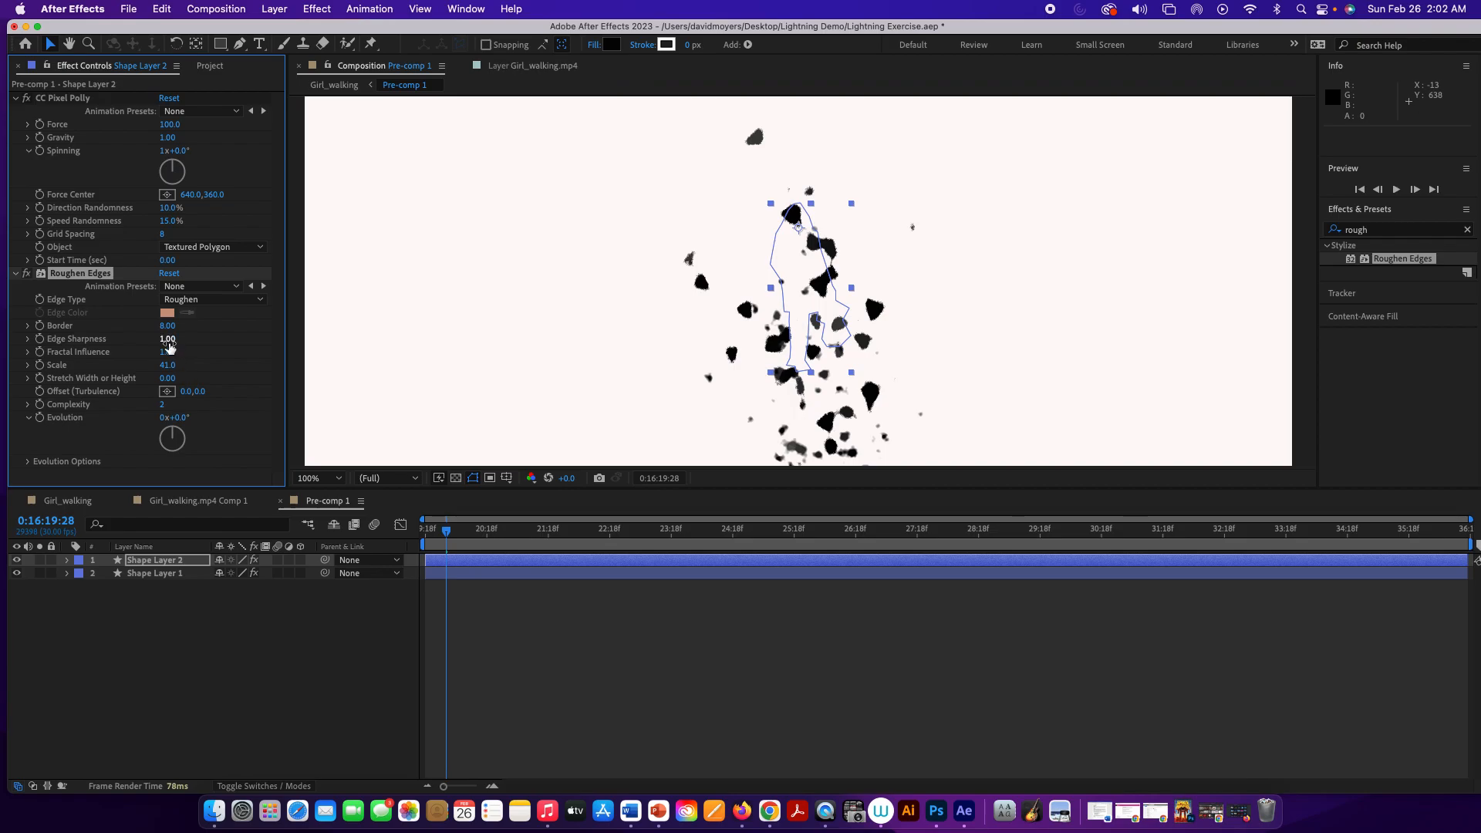
left_click_drag(168, 331, 136, 332)
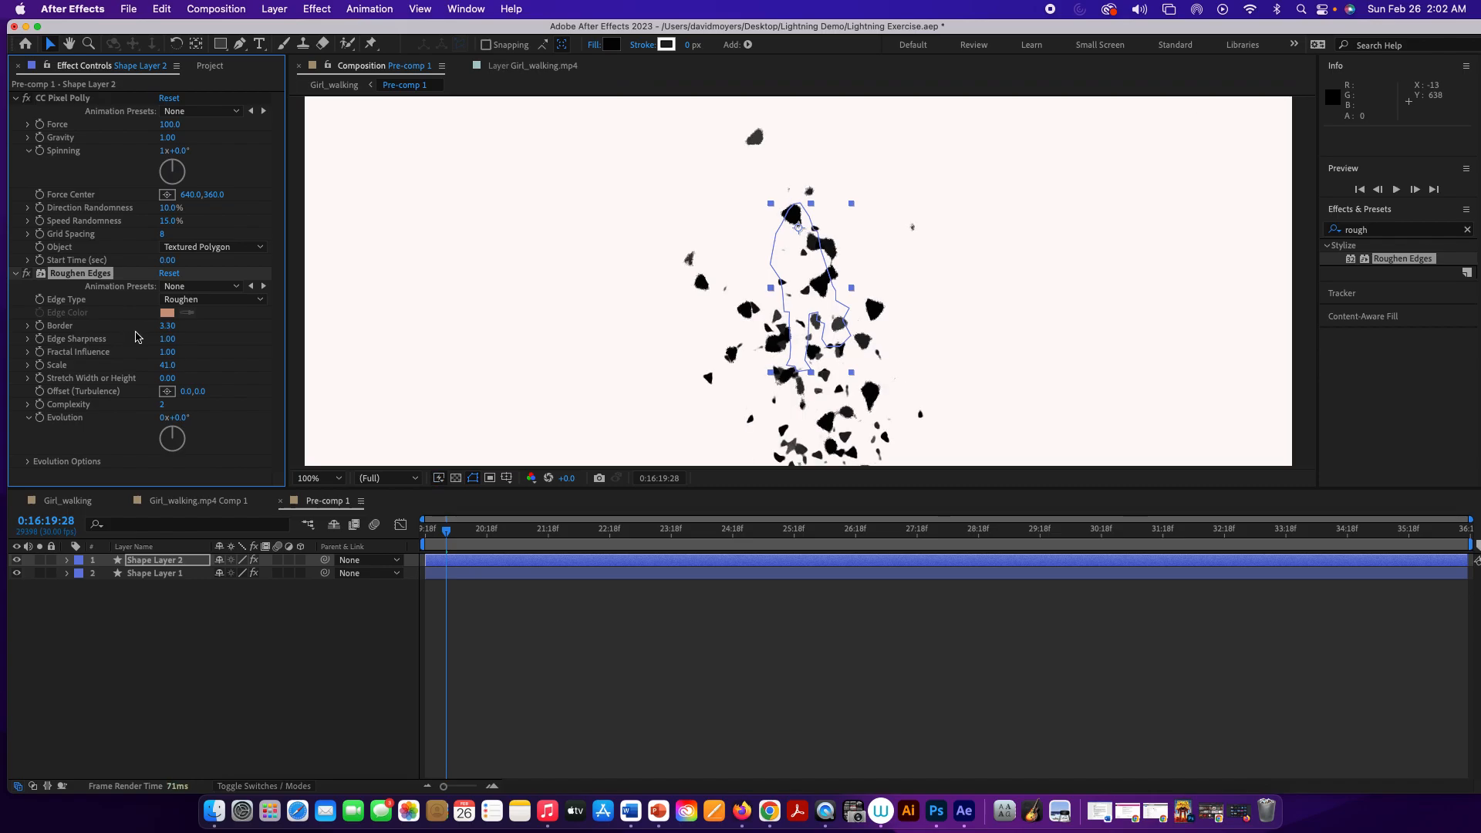
left_click_drag(461, 535, 432, 533)
left_click_drag(424, 532, 424, 588)
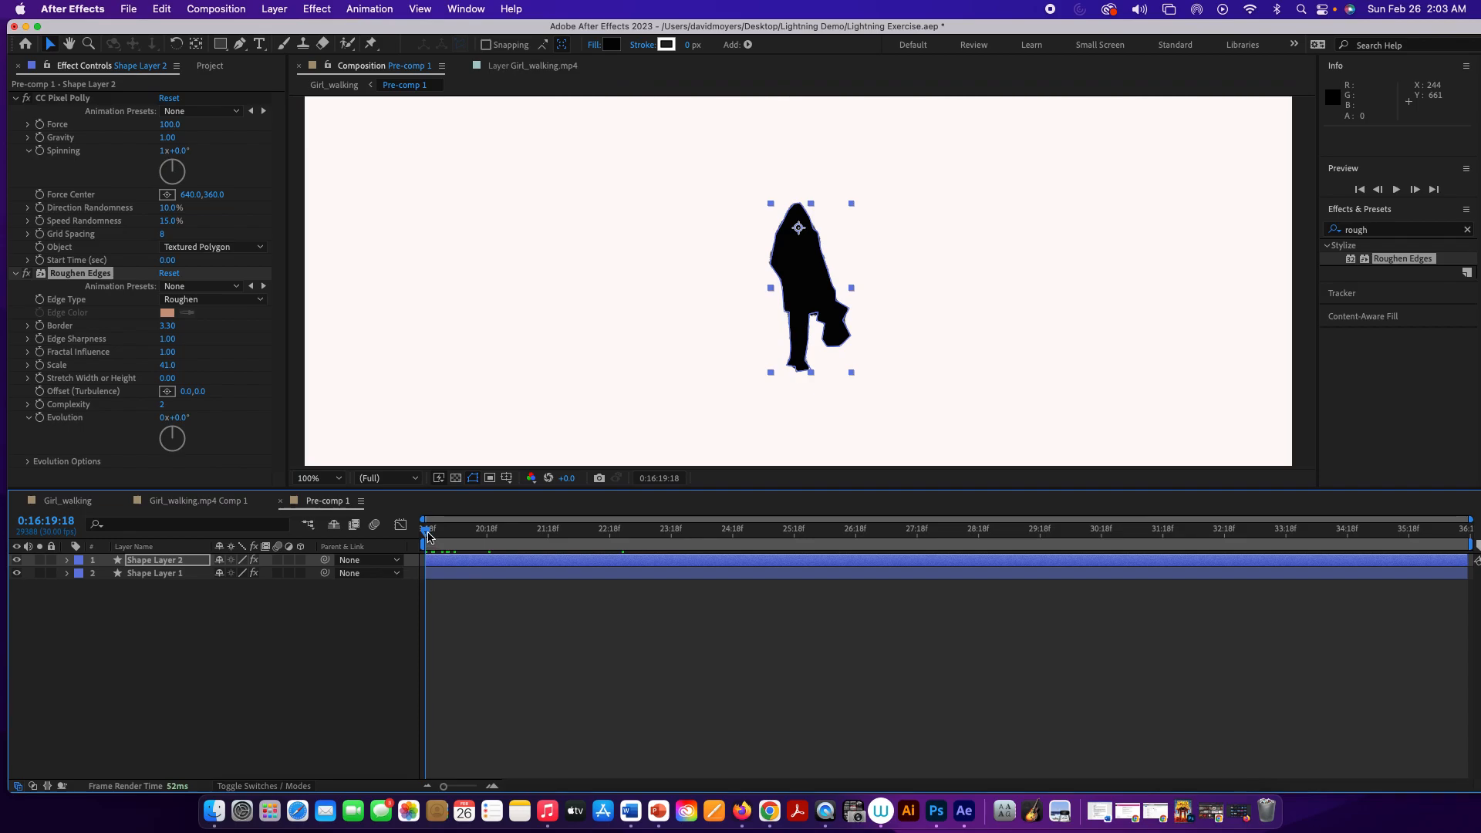
Apply the Tint color correction effect to Shape Layer 1
left_click(429, 534)
left_click(179, 574)
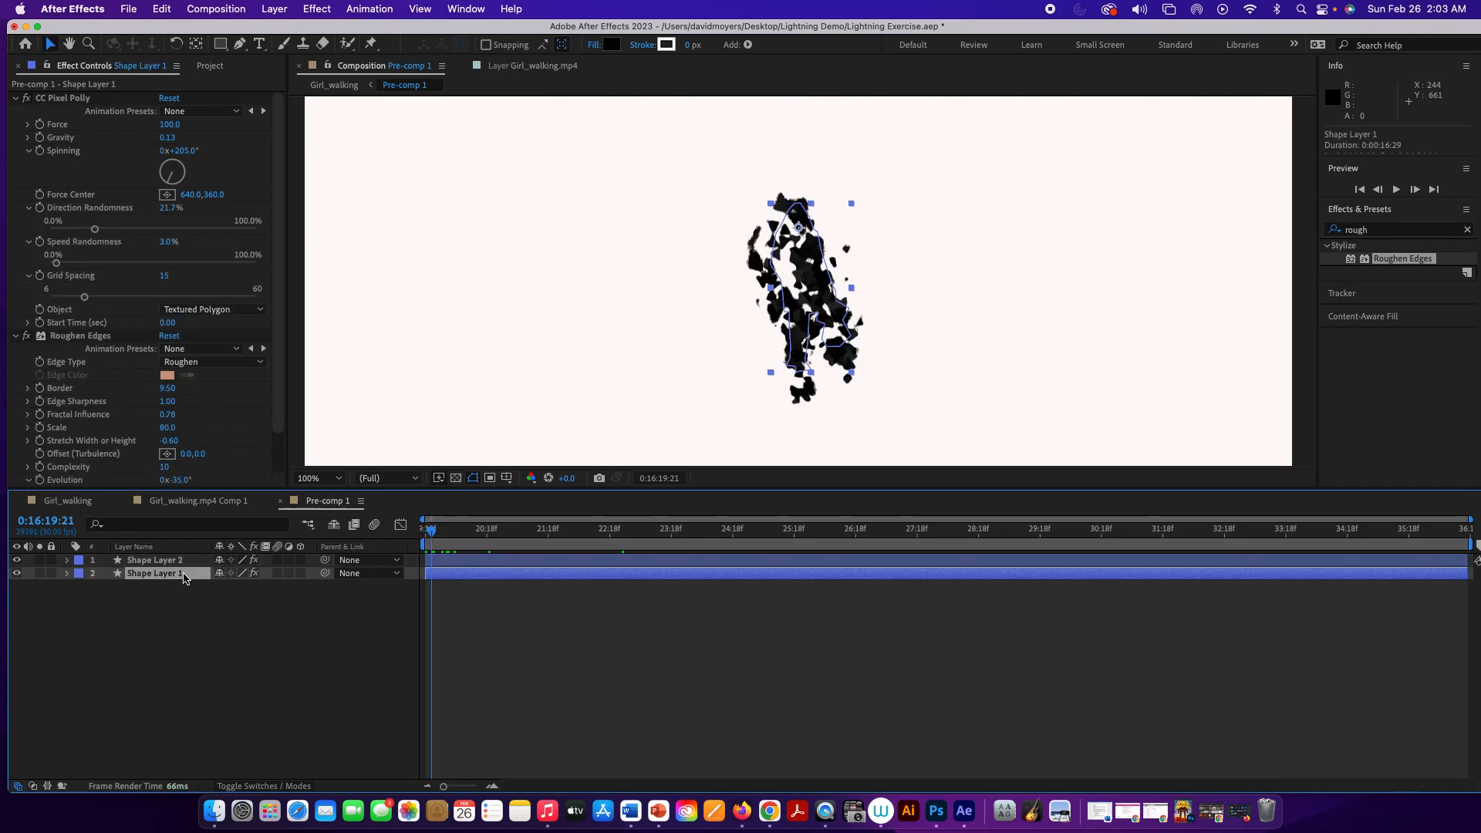
left_click(316, 9)
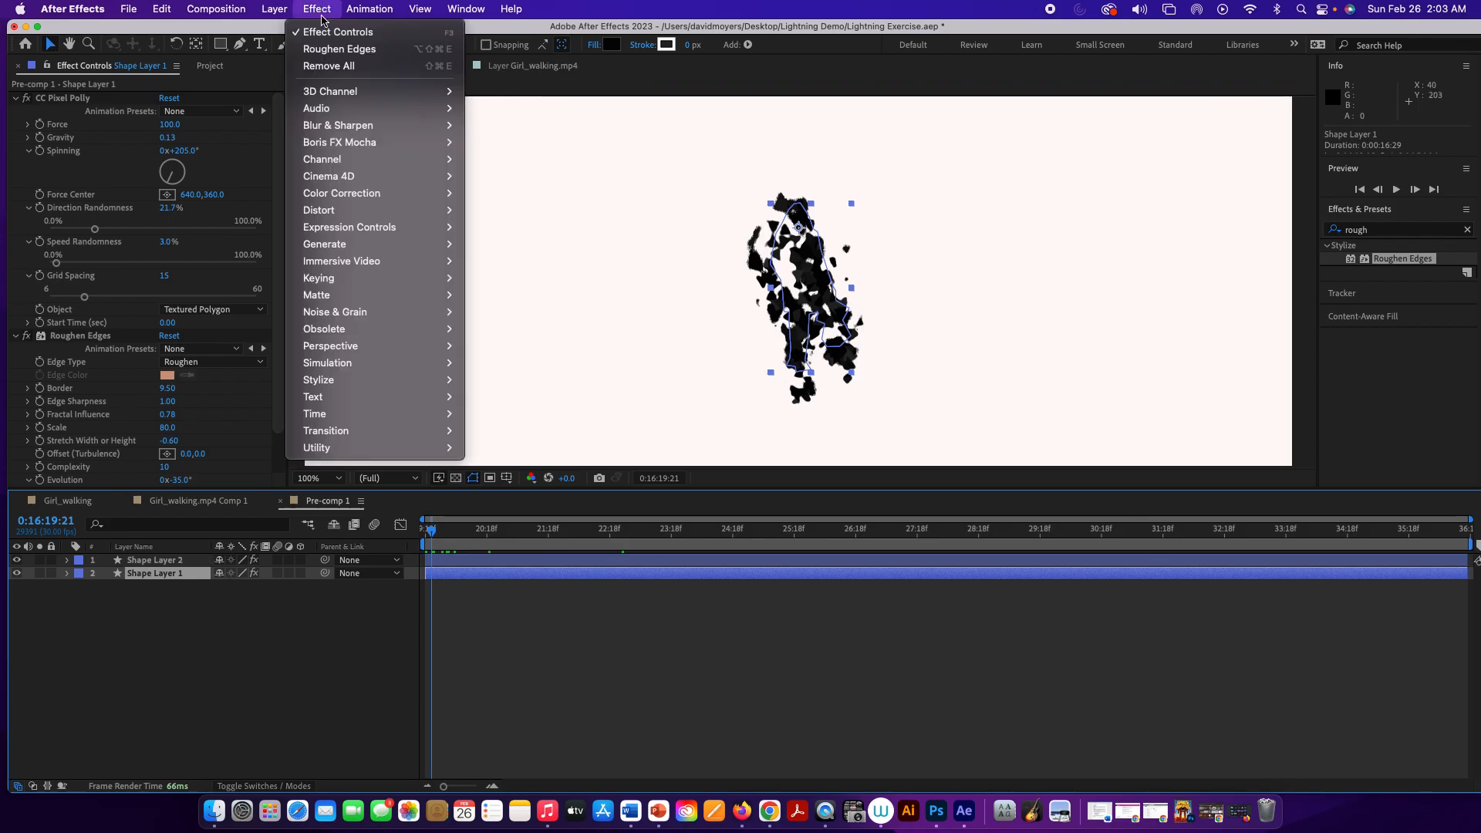
mouse_move(337, 115)
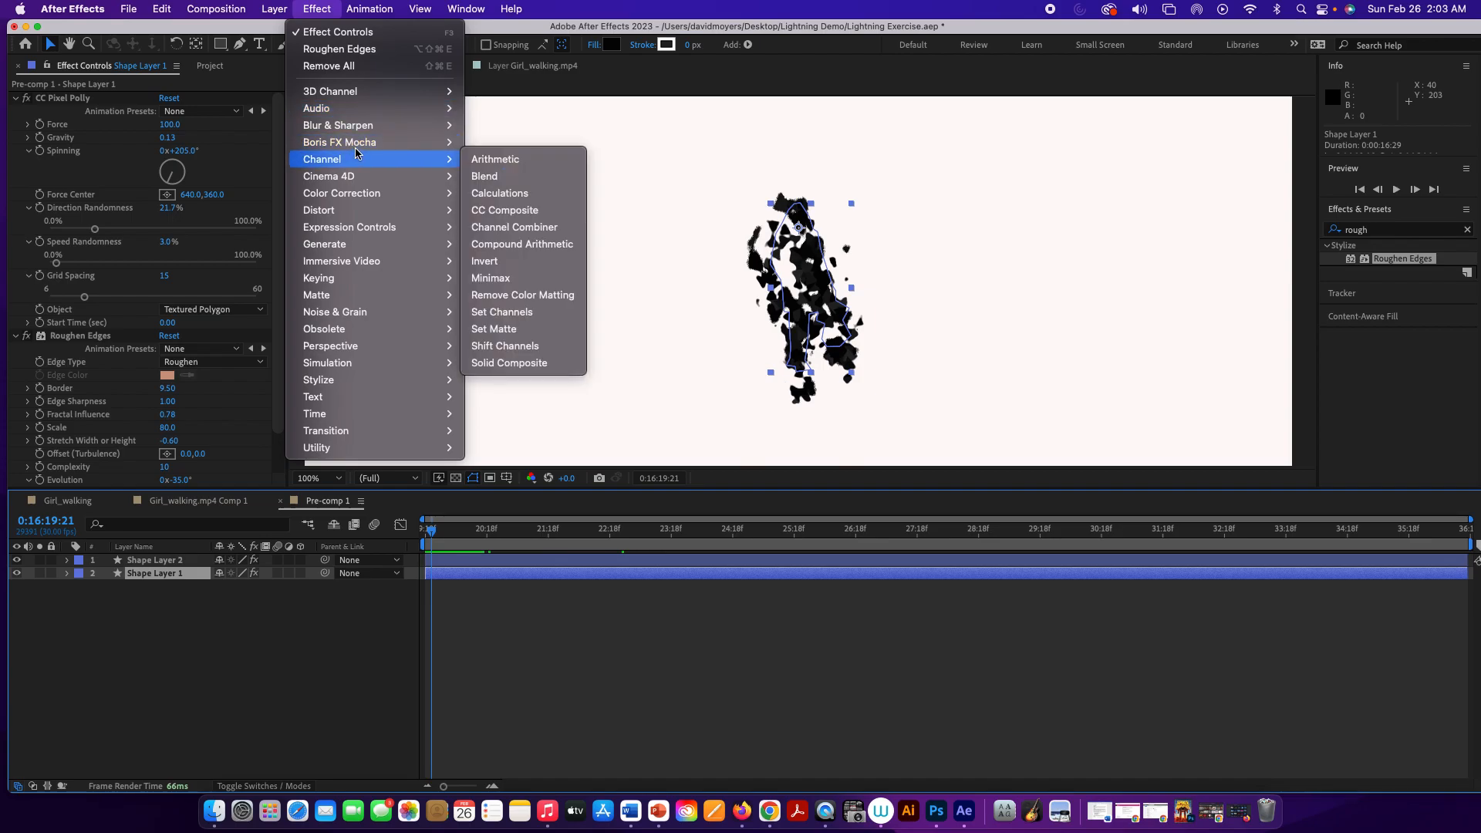
mouse_move(357, 155)
mouse_move(355, 193)
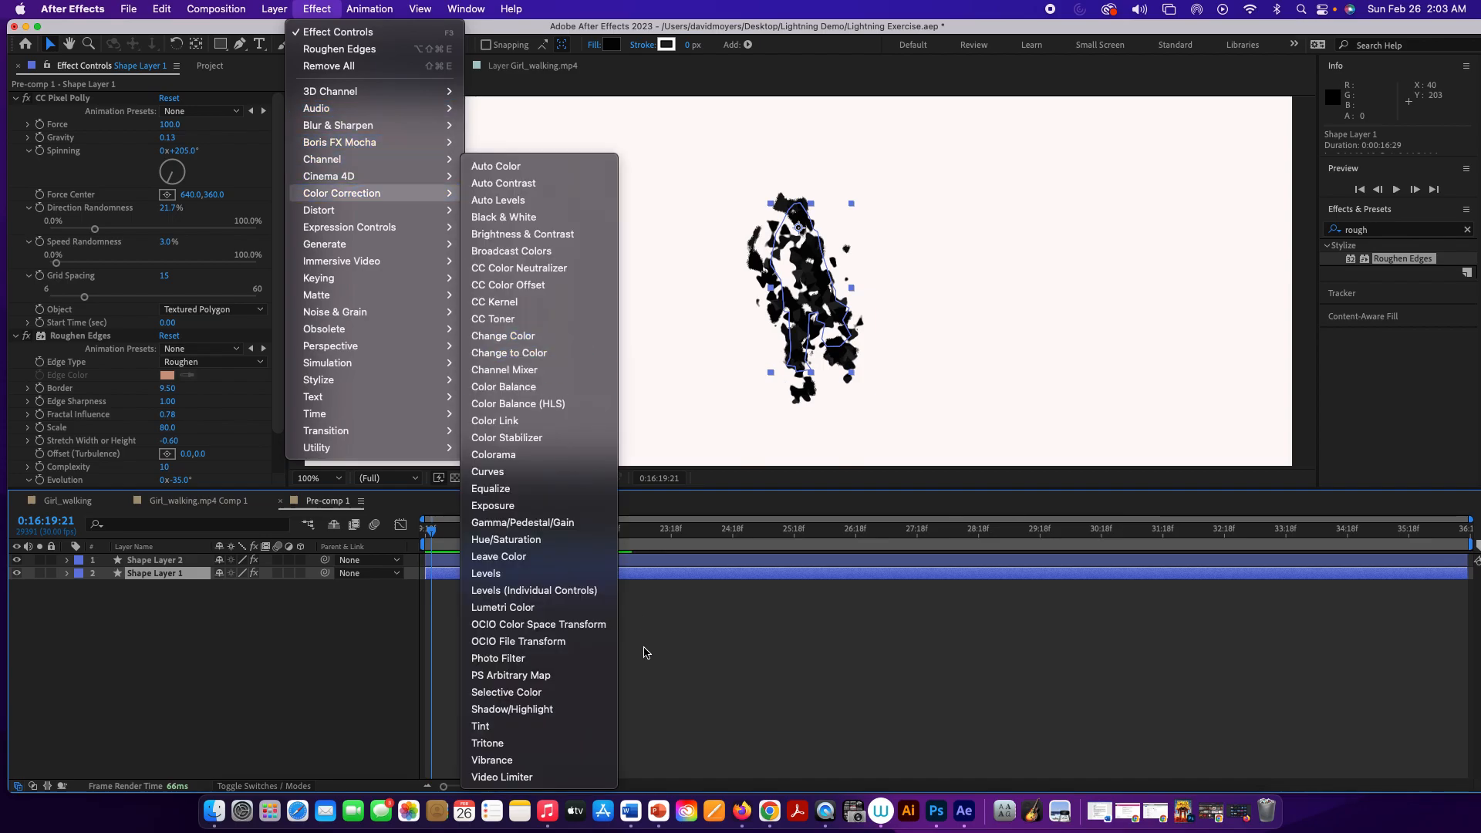
left_click(551, 728)
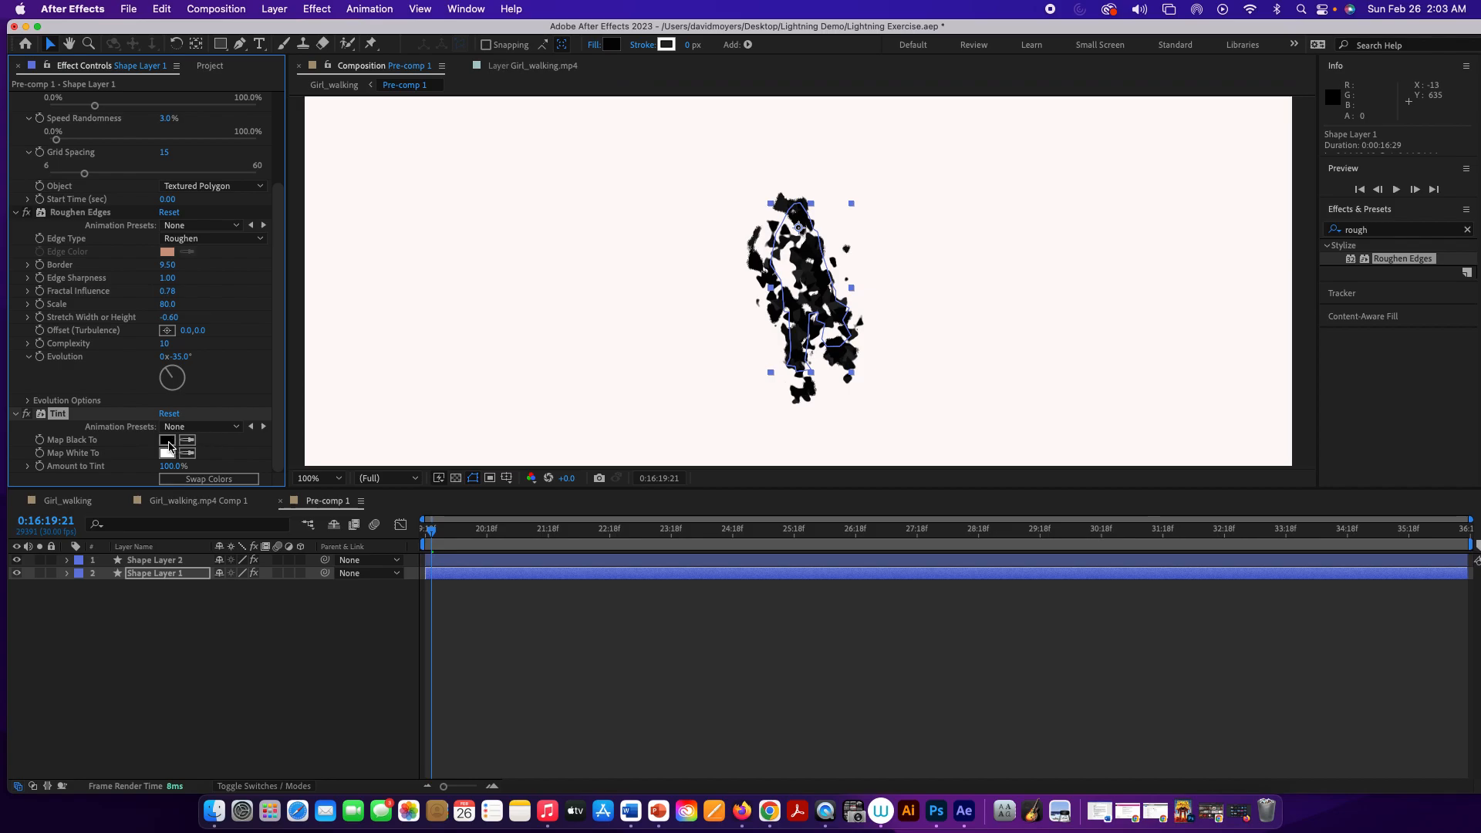
Set the Tint effect's Map Black To color to dark red, hex 7D0707
left_click(168, 442)
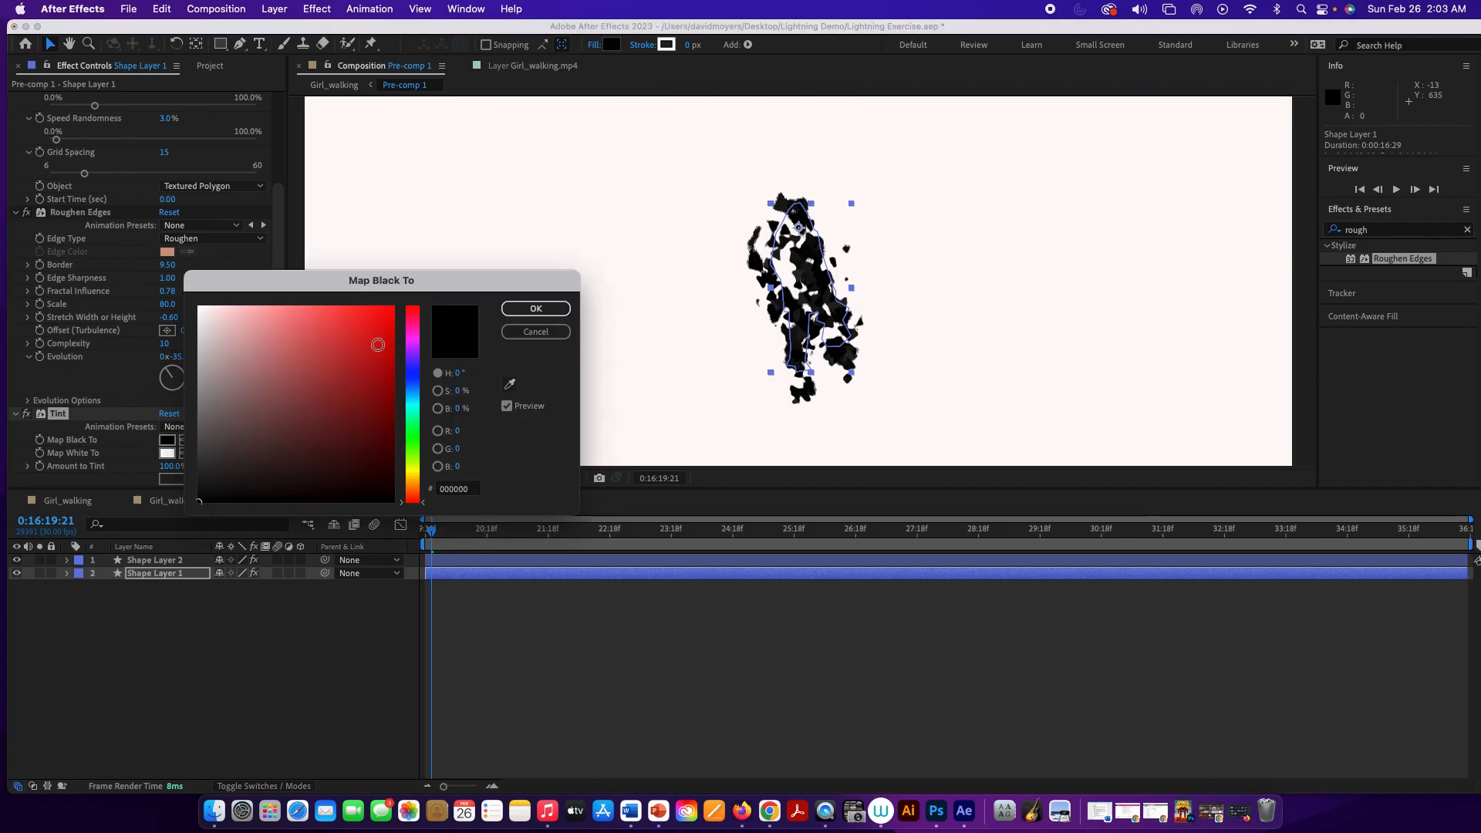
left_click(377, 345)
left_click_drag(377, 345, 383, 406)
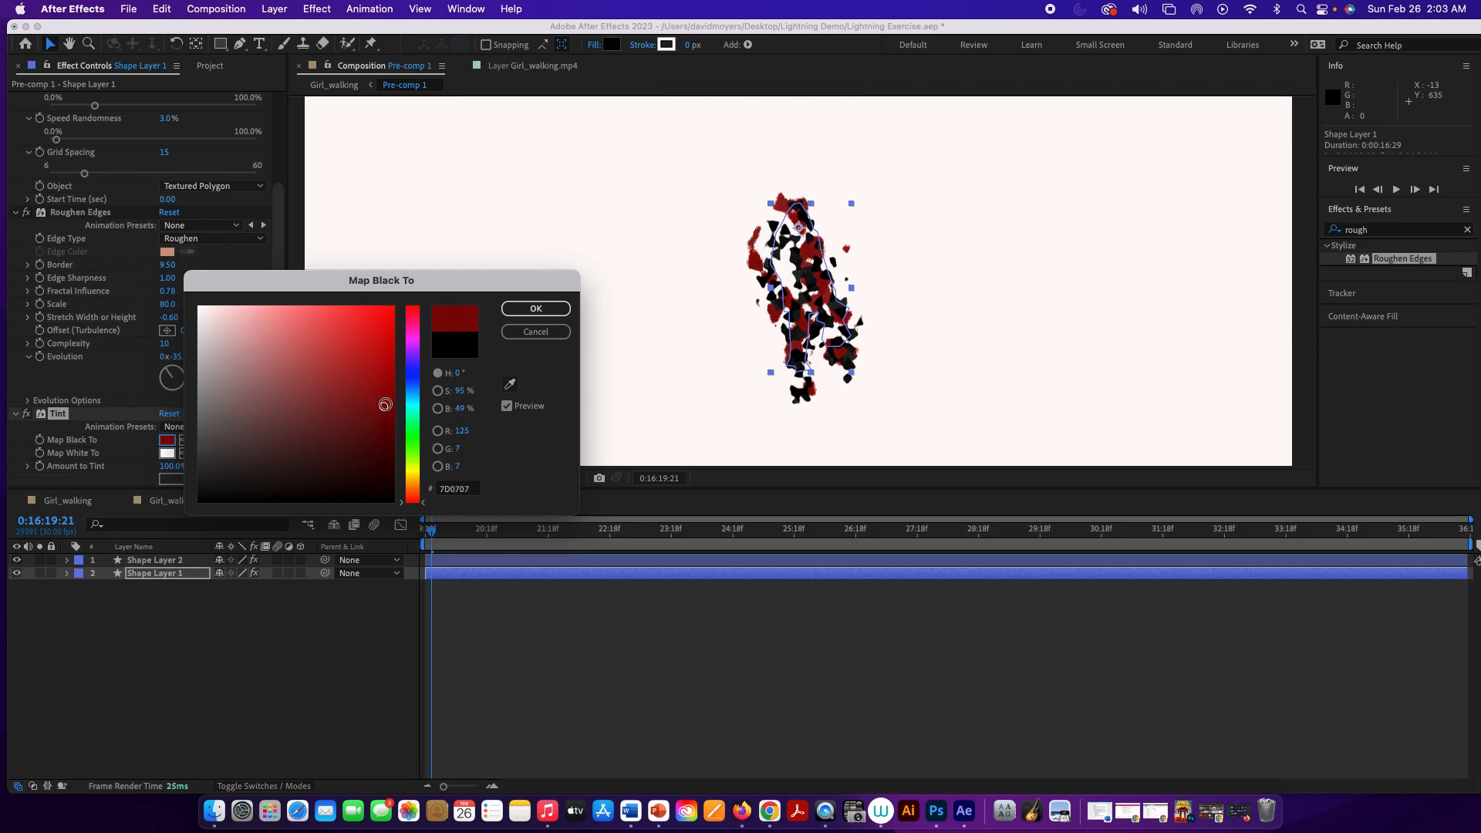
left_click(535, 309)
Preview the shatter animation in Pre-comp 1 and return to its first frame
key("space")
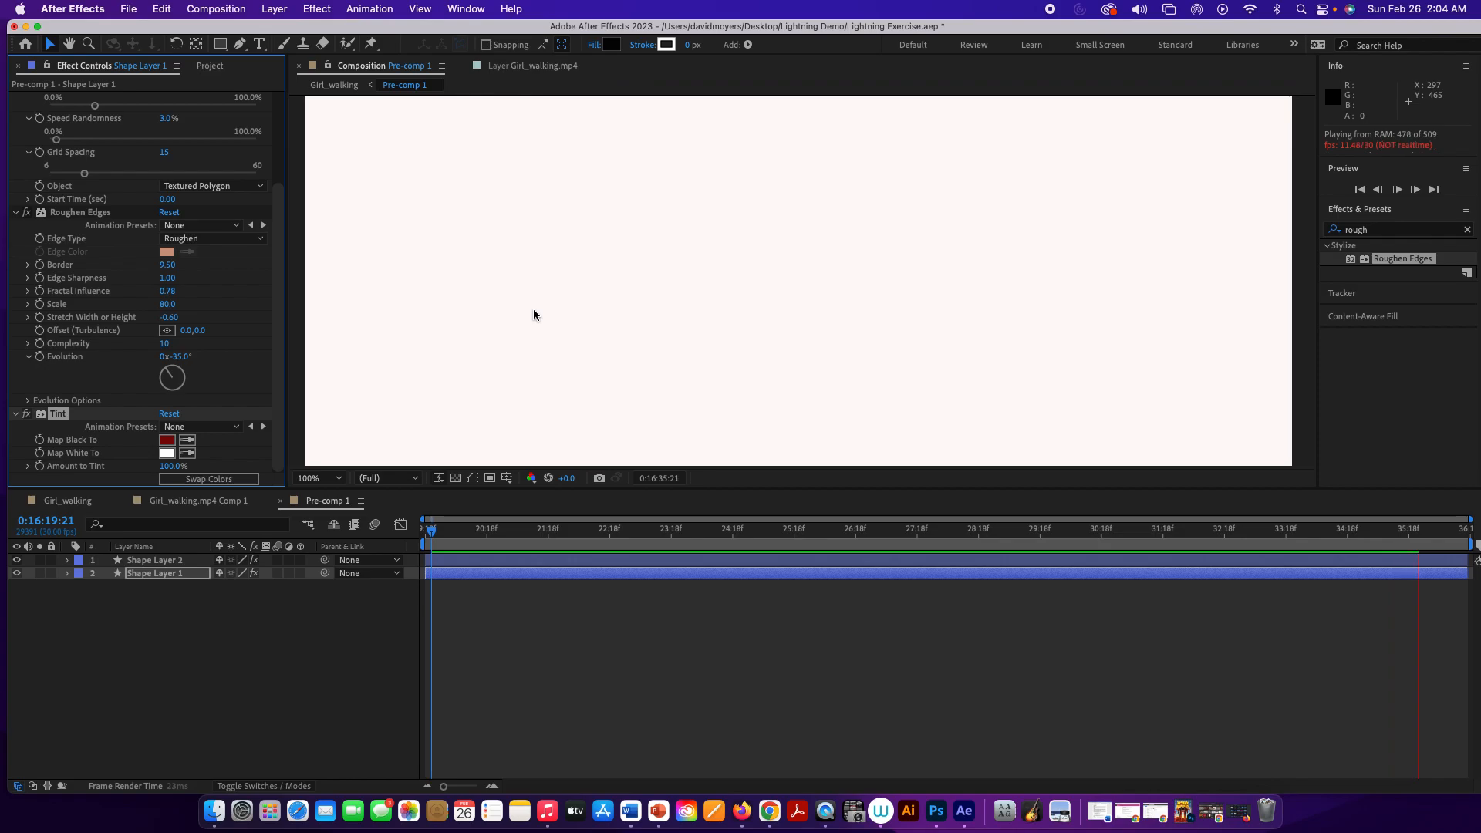
key("space")
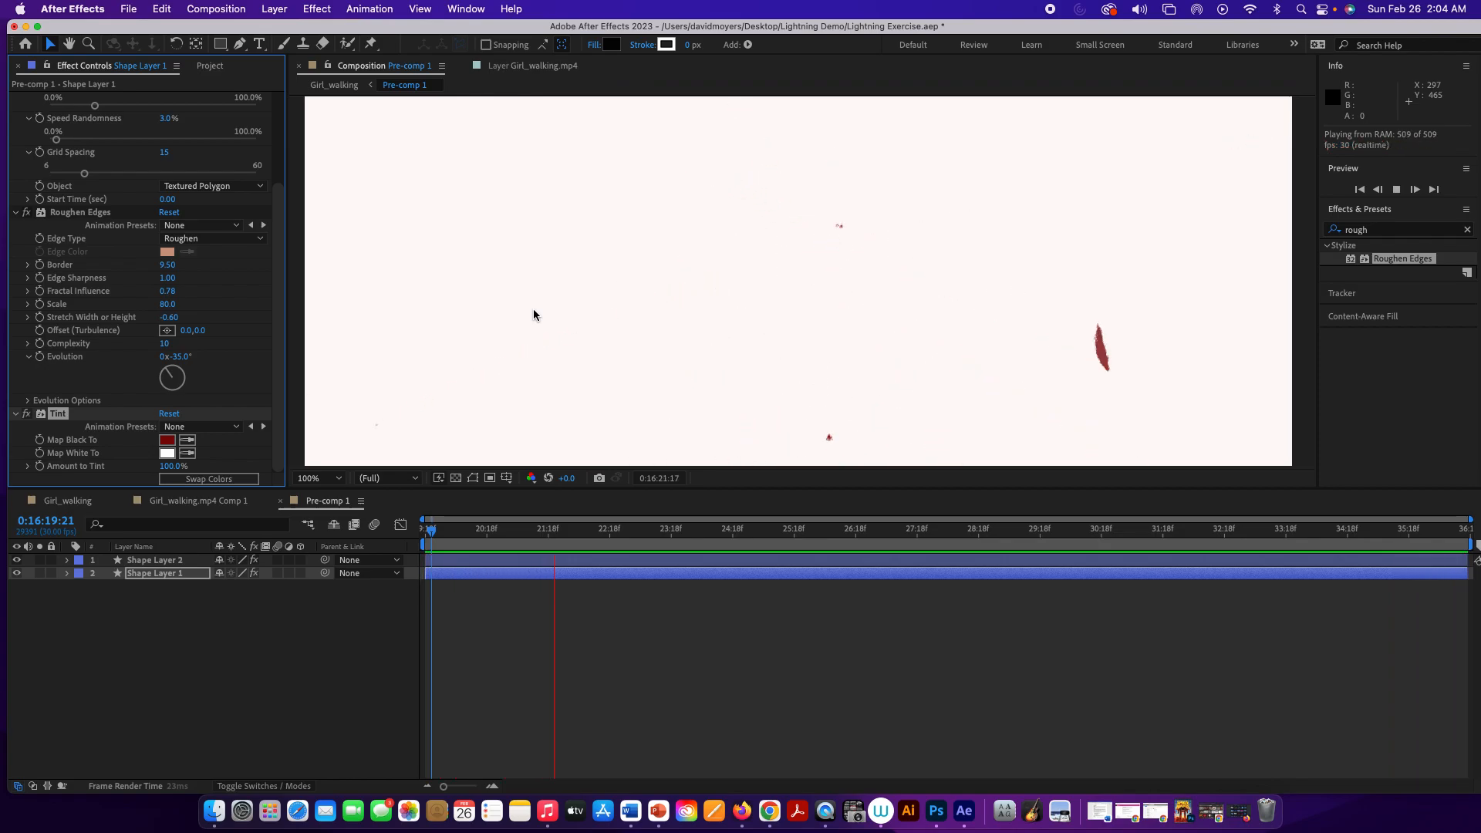
key("space")
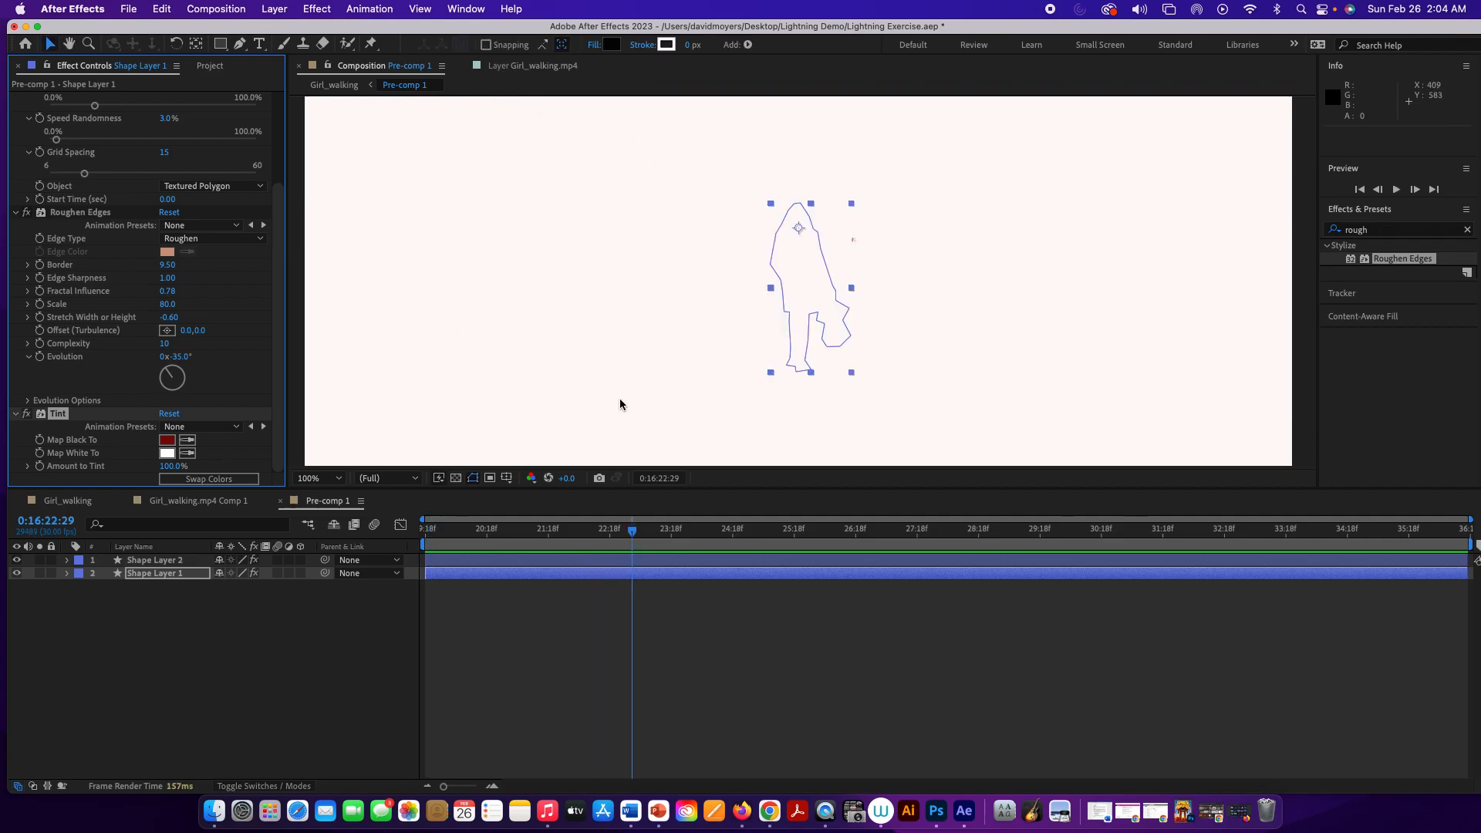
left_click_drag(636, 538, 425, 532)
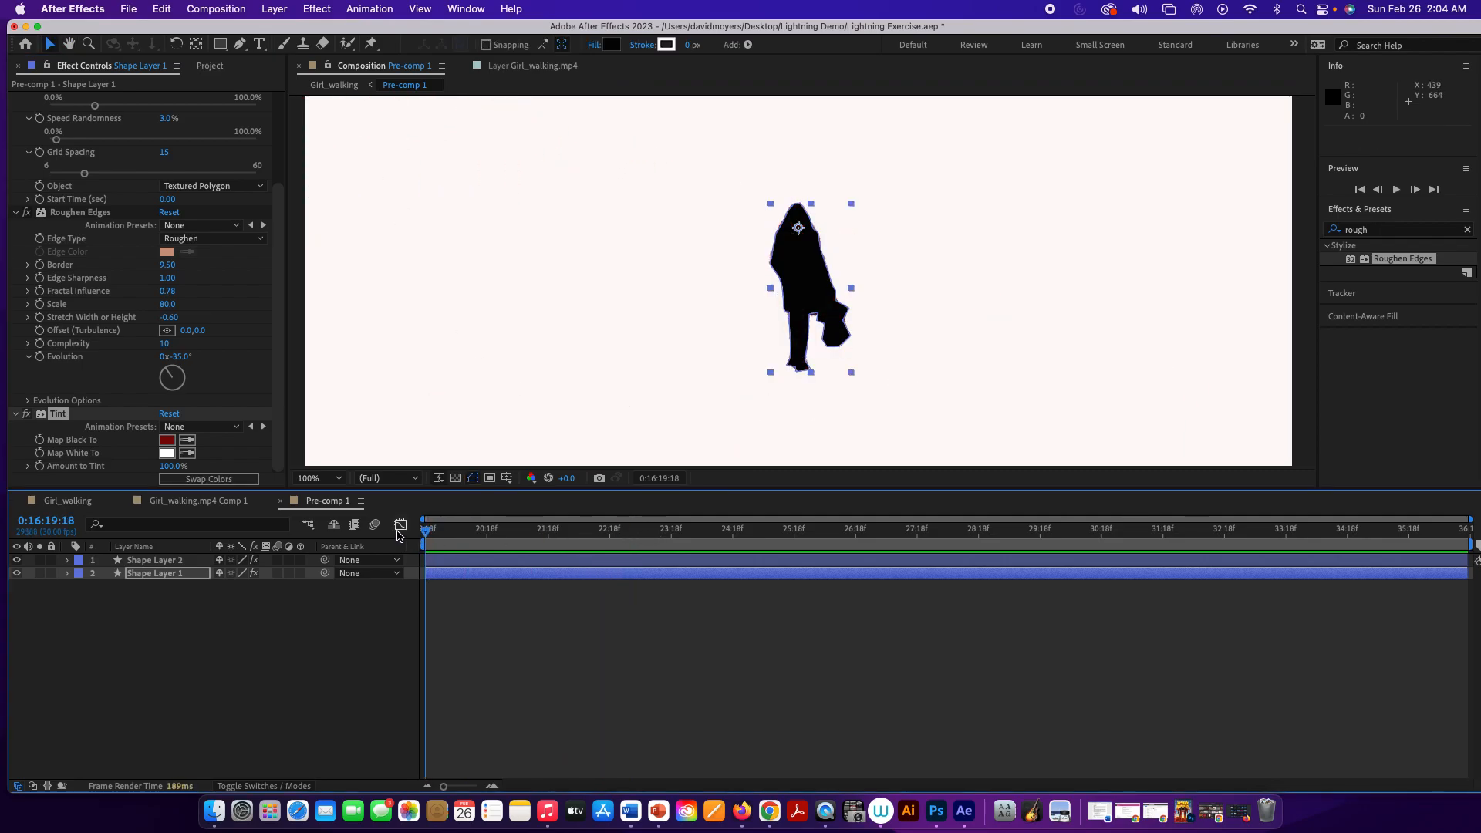
In the Girl_walking composition, shift the blood layer to start at 0:16:27:07
left_click(74, 503)
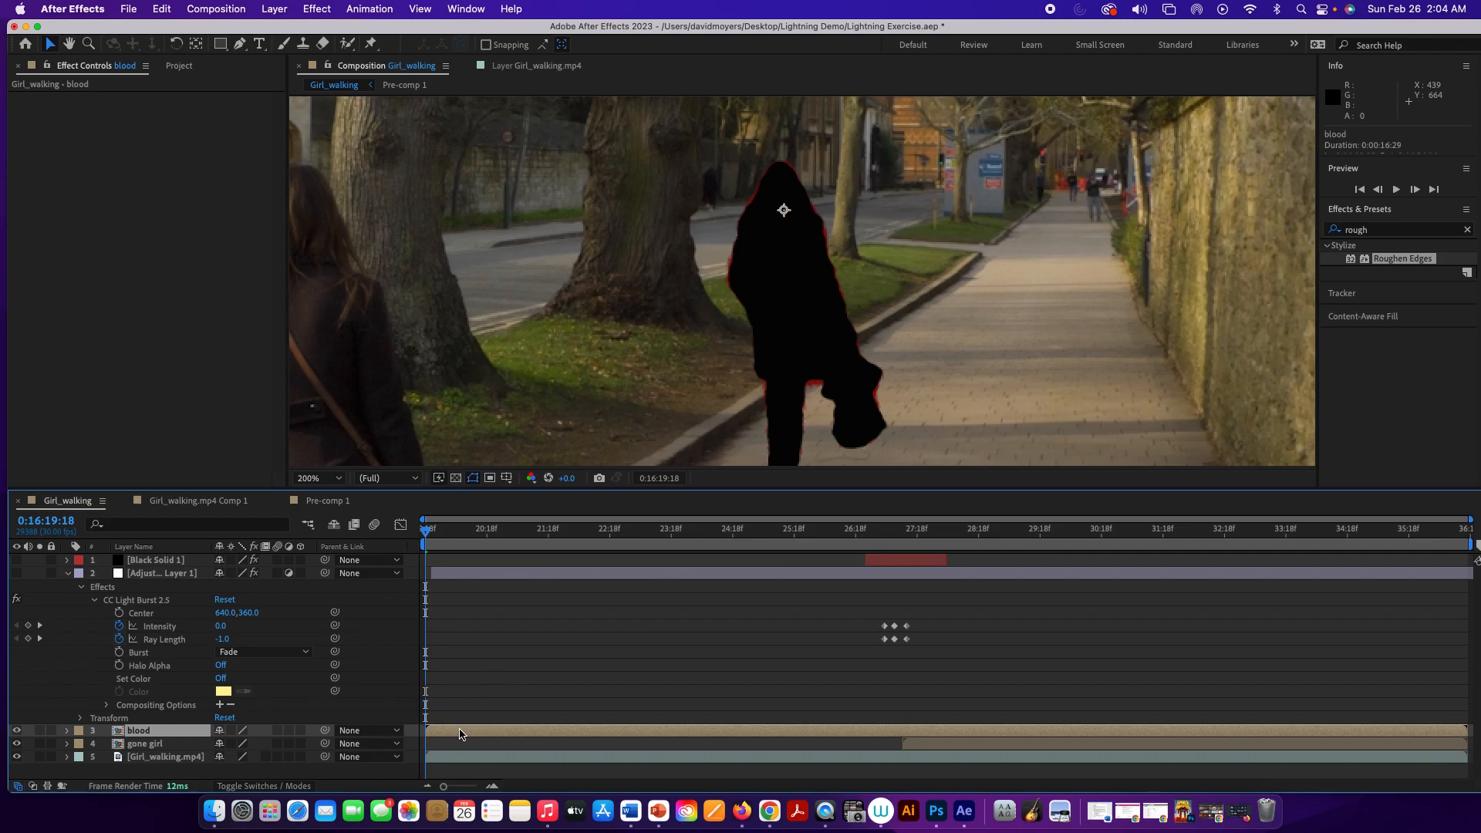
left_click_drag(428, 731, 332, 730)
left_click_drag(526, 739, 992, 738)
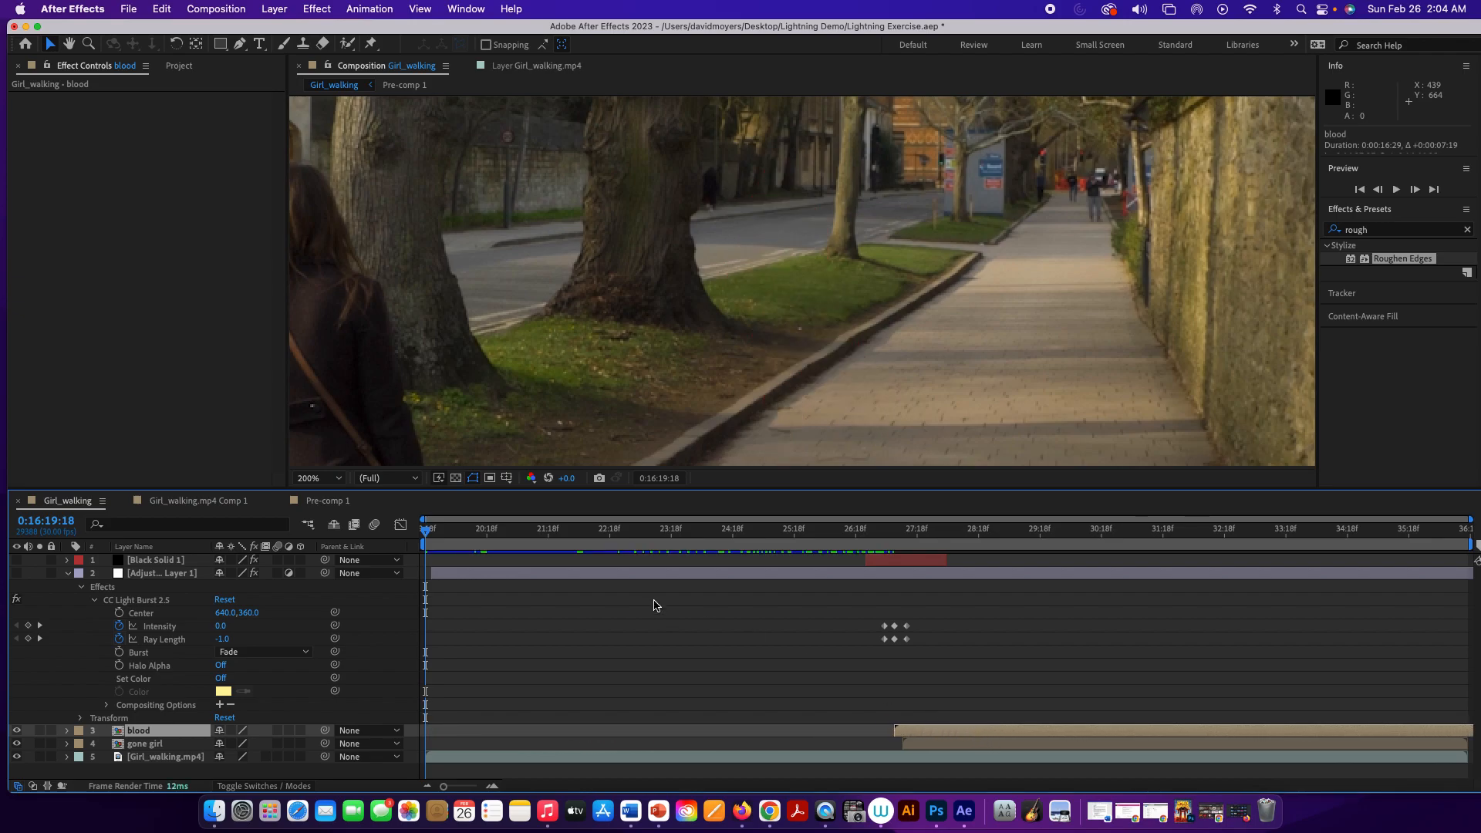
At 0:16:27:12, turn on the visibility of Adjustment Layer 1 and Black Solid 1
left_click_drag(427, 535, 907, 623)
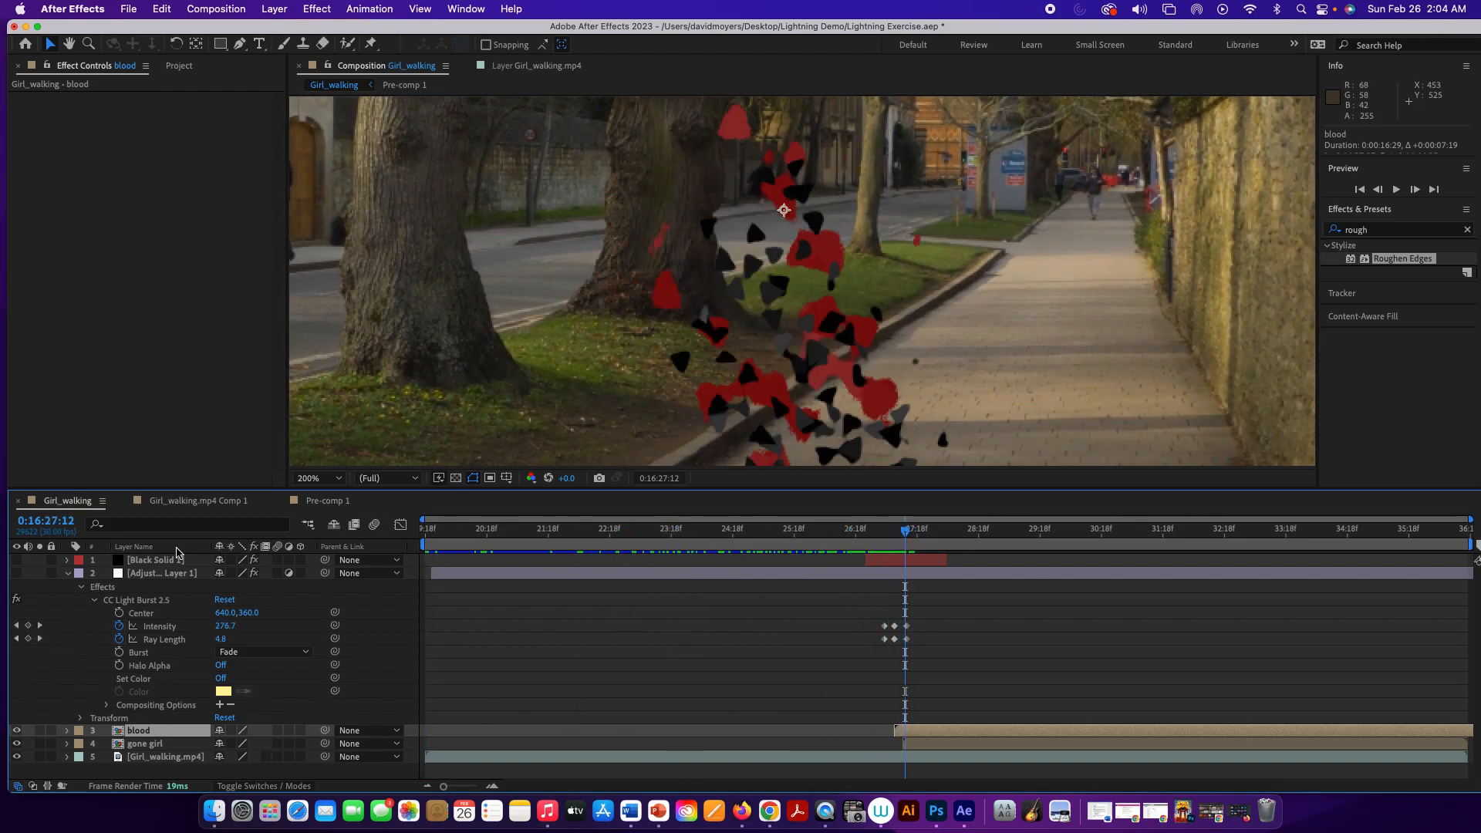
left_click(16, 573)
left_click(16, 560)
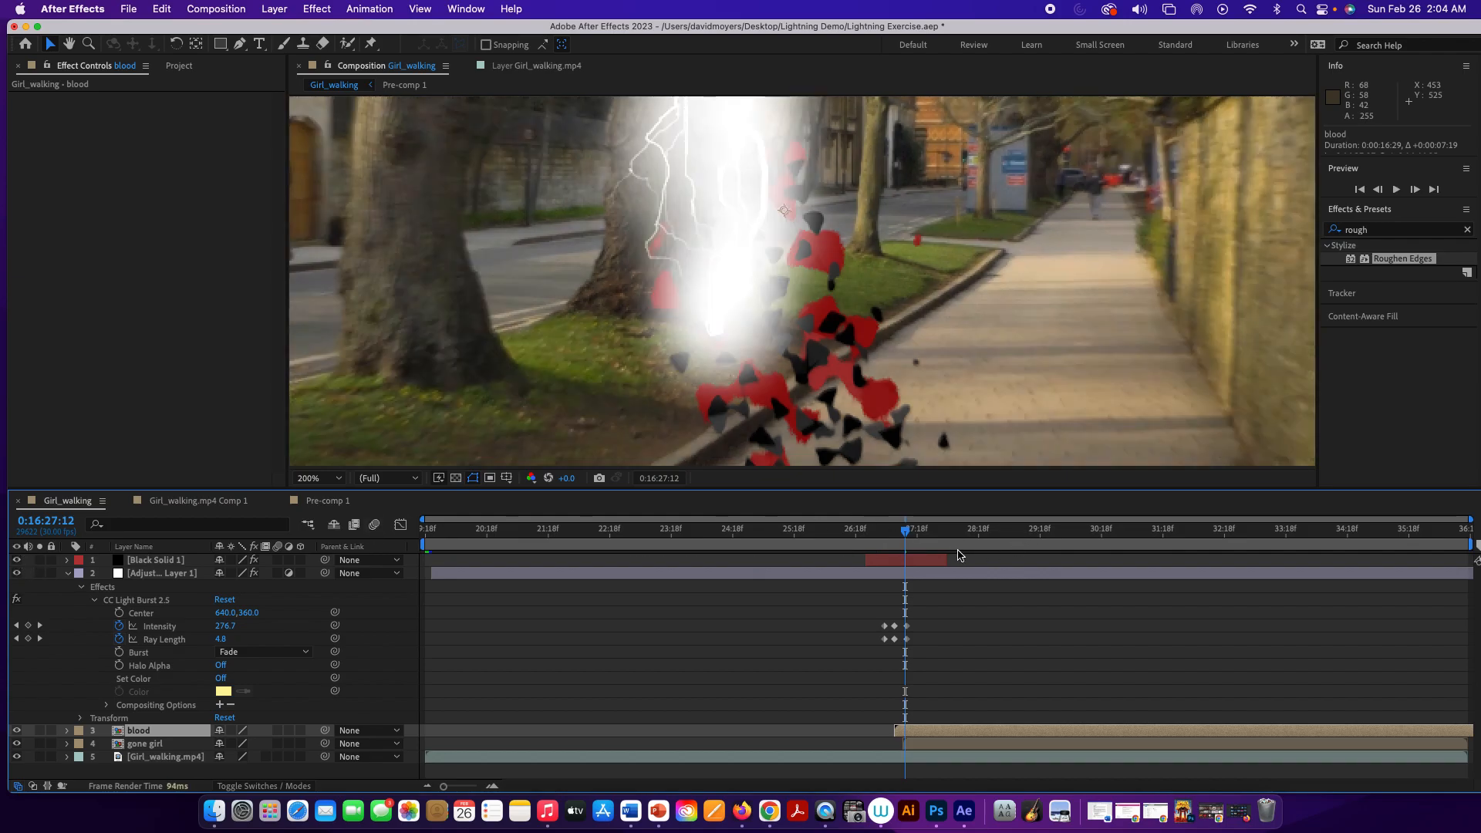
Preview the lightning strike and blood burst in the Girl_walking composition, examining how their timing lines up
mouse_move(910, 530)
left_mouse_down()
mouse_move(856, 530)
mouse_move(956, 538)
mouse_move(908, 539)
left_mouse_up()
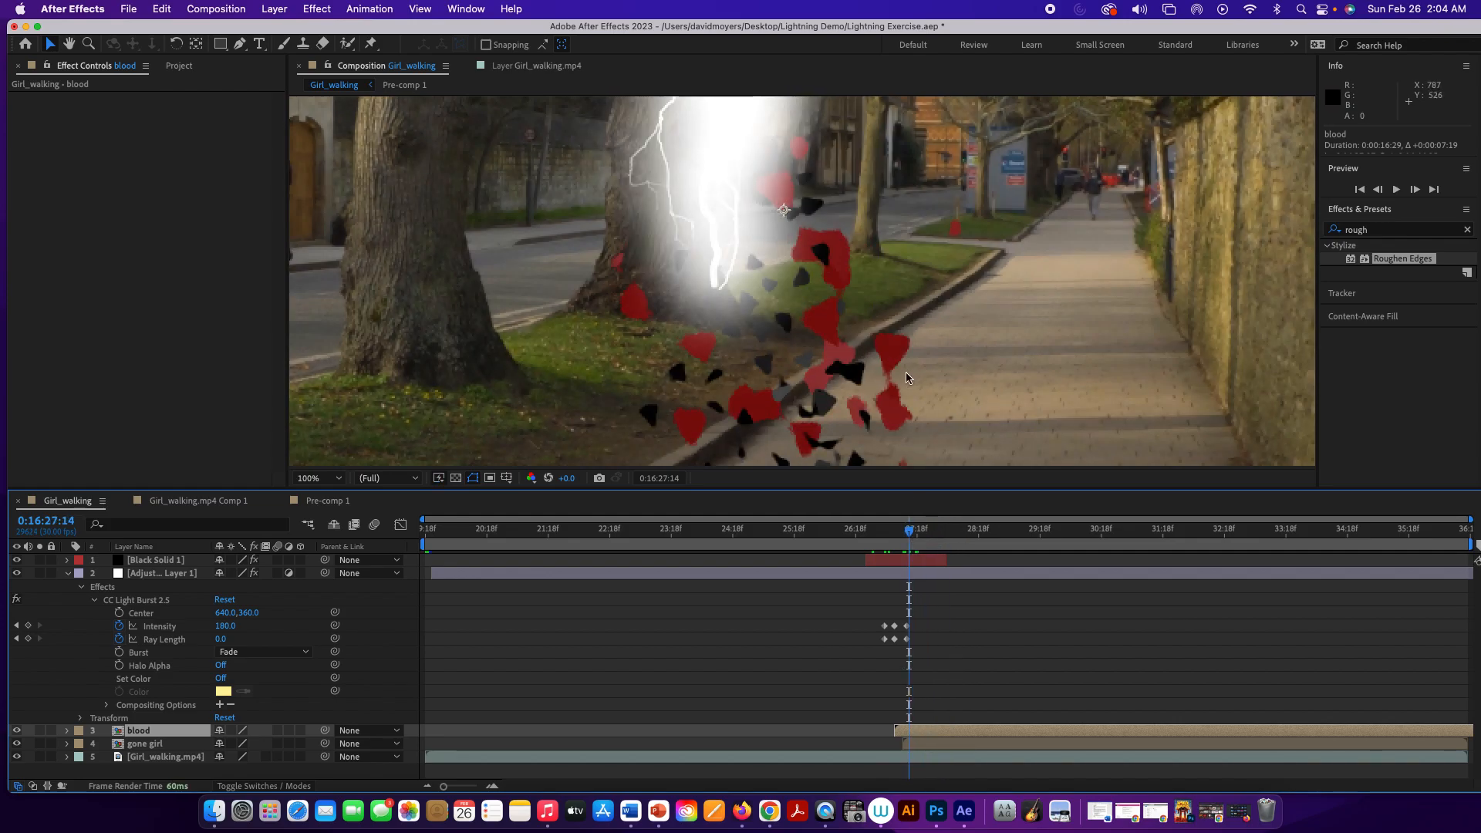
scroll(906, 372, "down", 4)
left_click_drag(913, 534, 877, 549)
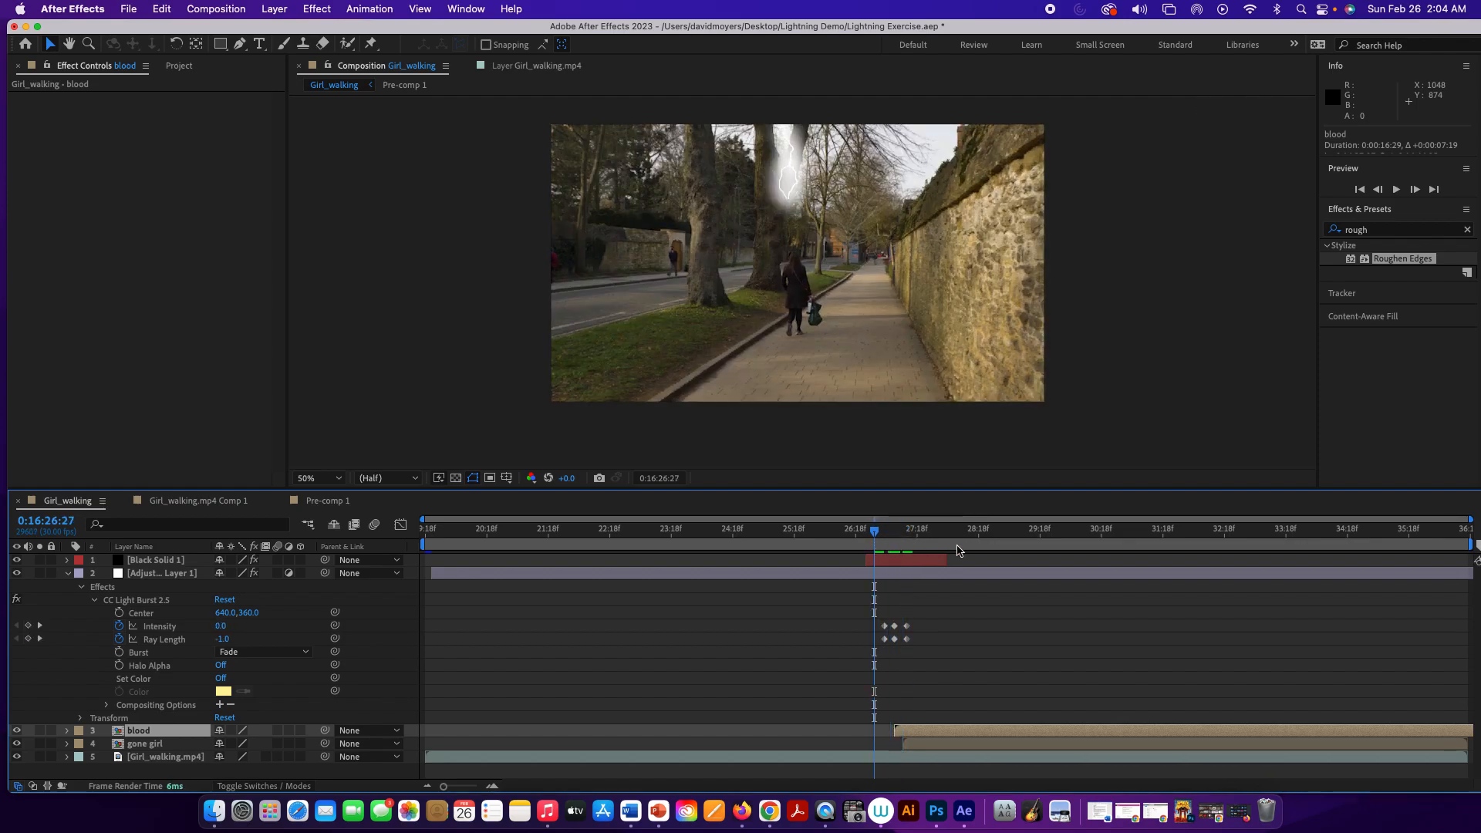
key("space")
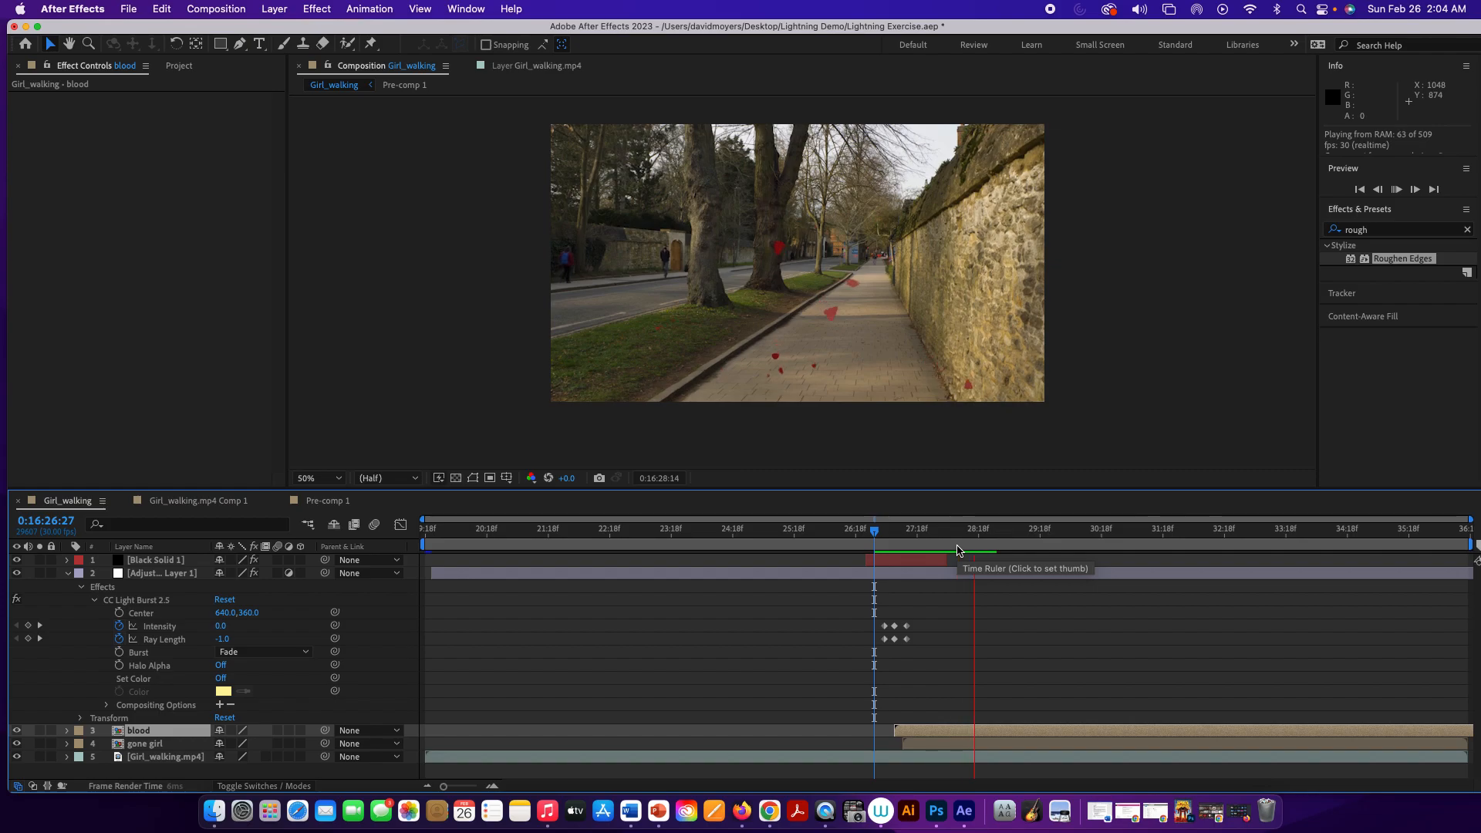
key("space")
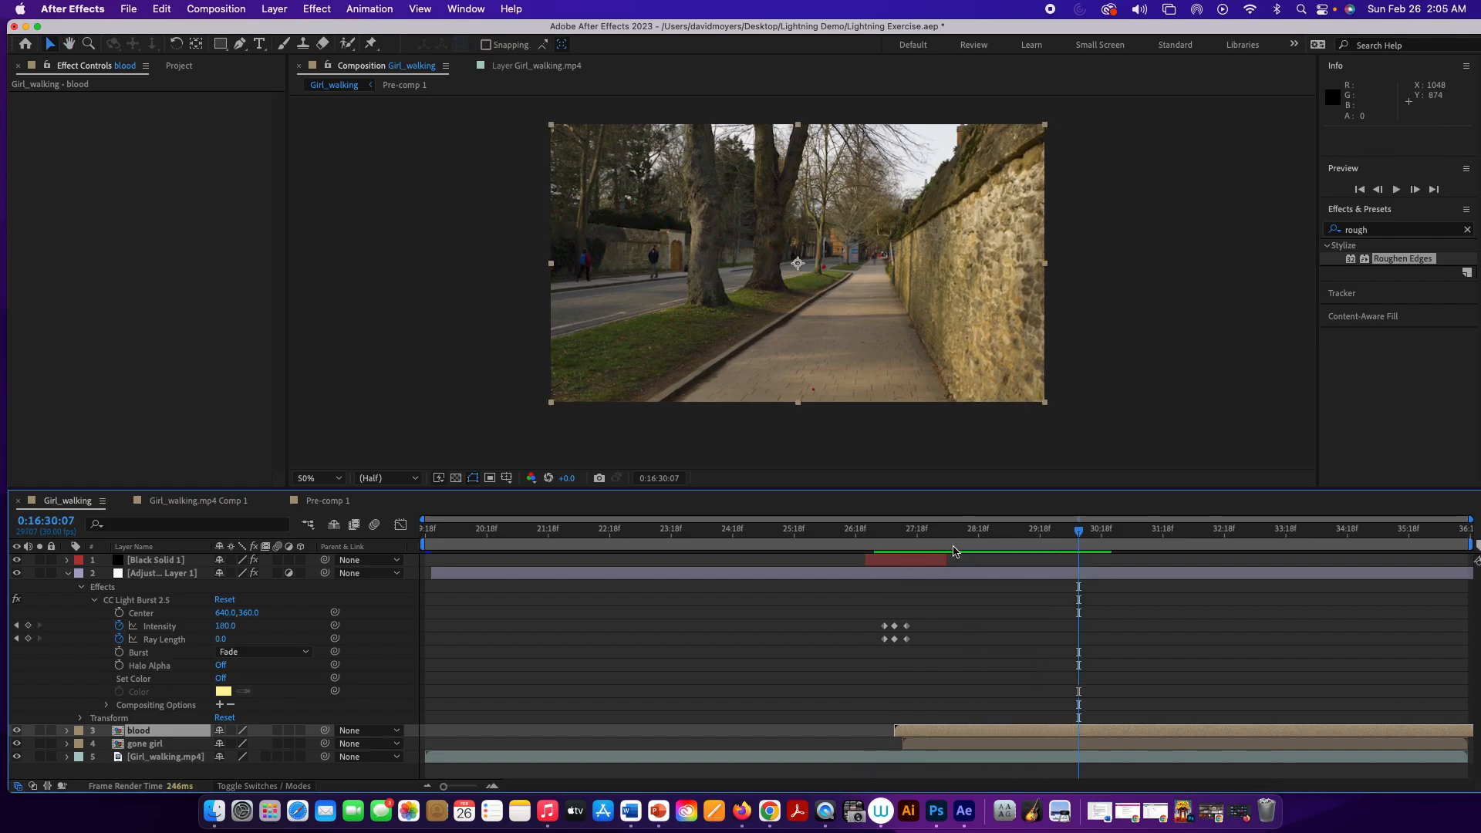
left_click_drag(1071, 532, 893, 579)
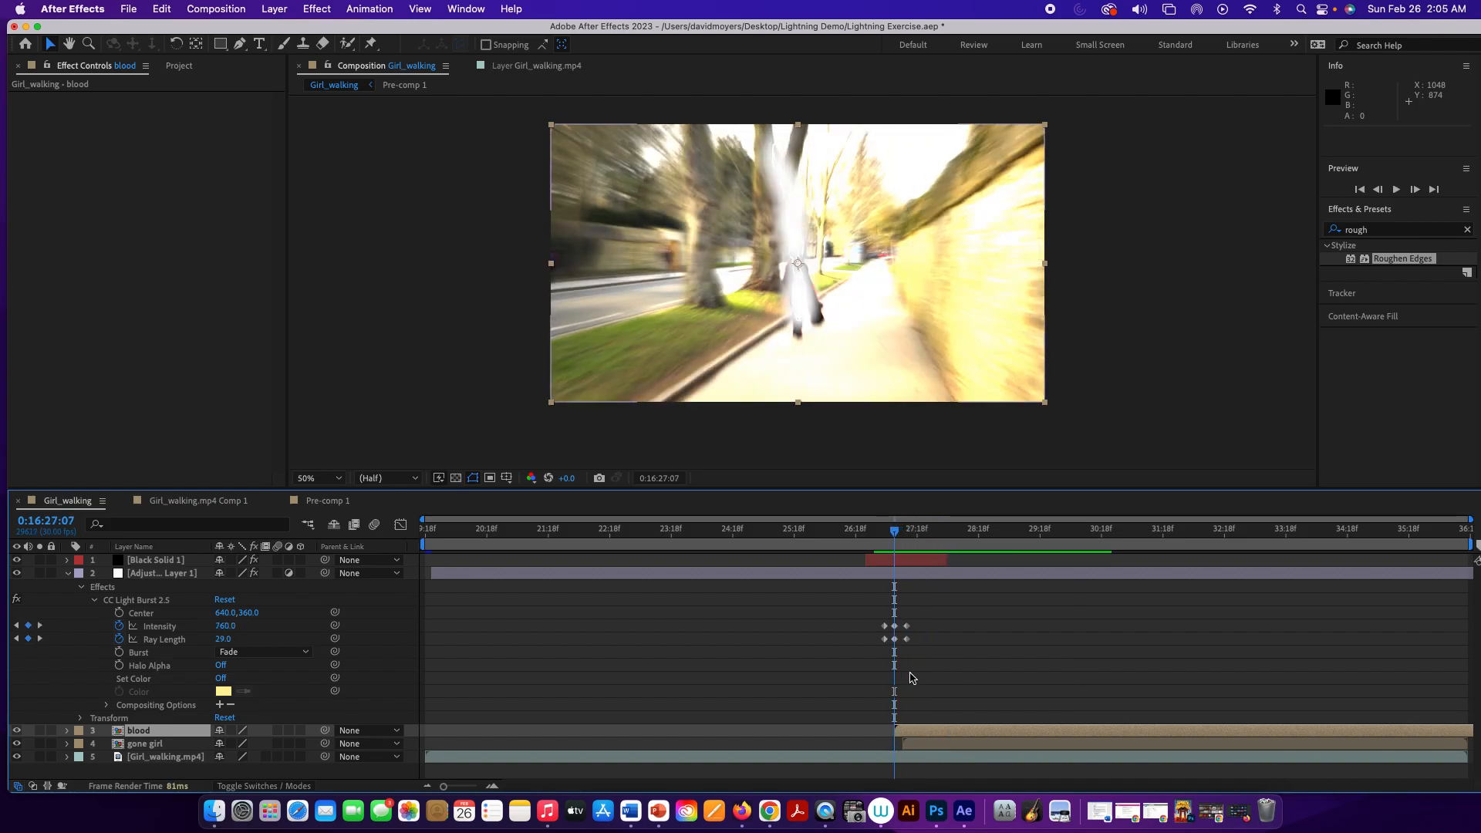
key("space")
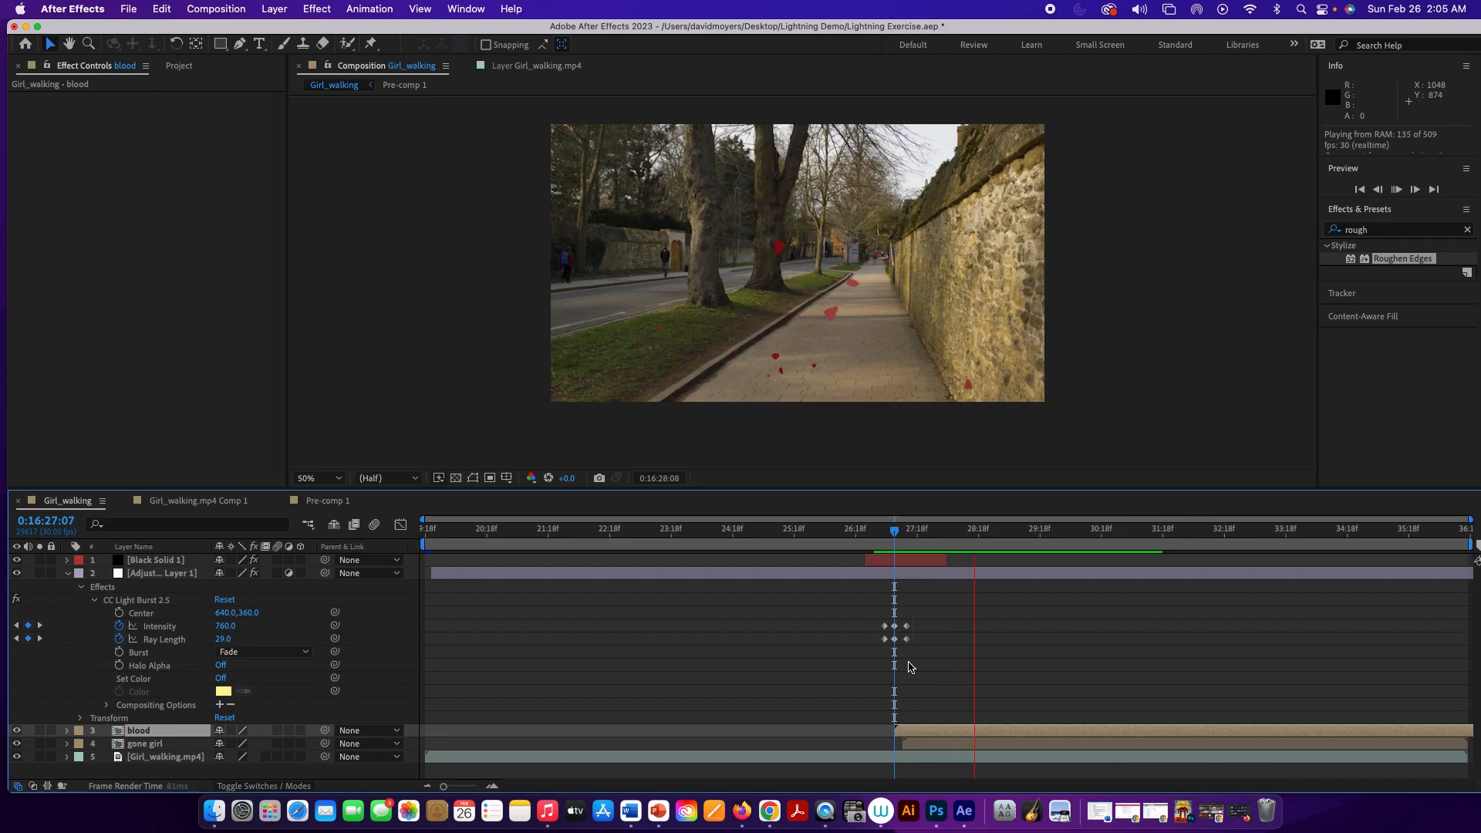
key("space")
left_click_drag(1007, 559, 891, 557)
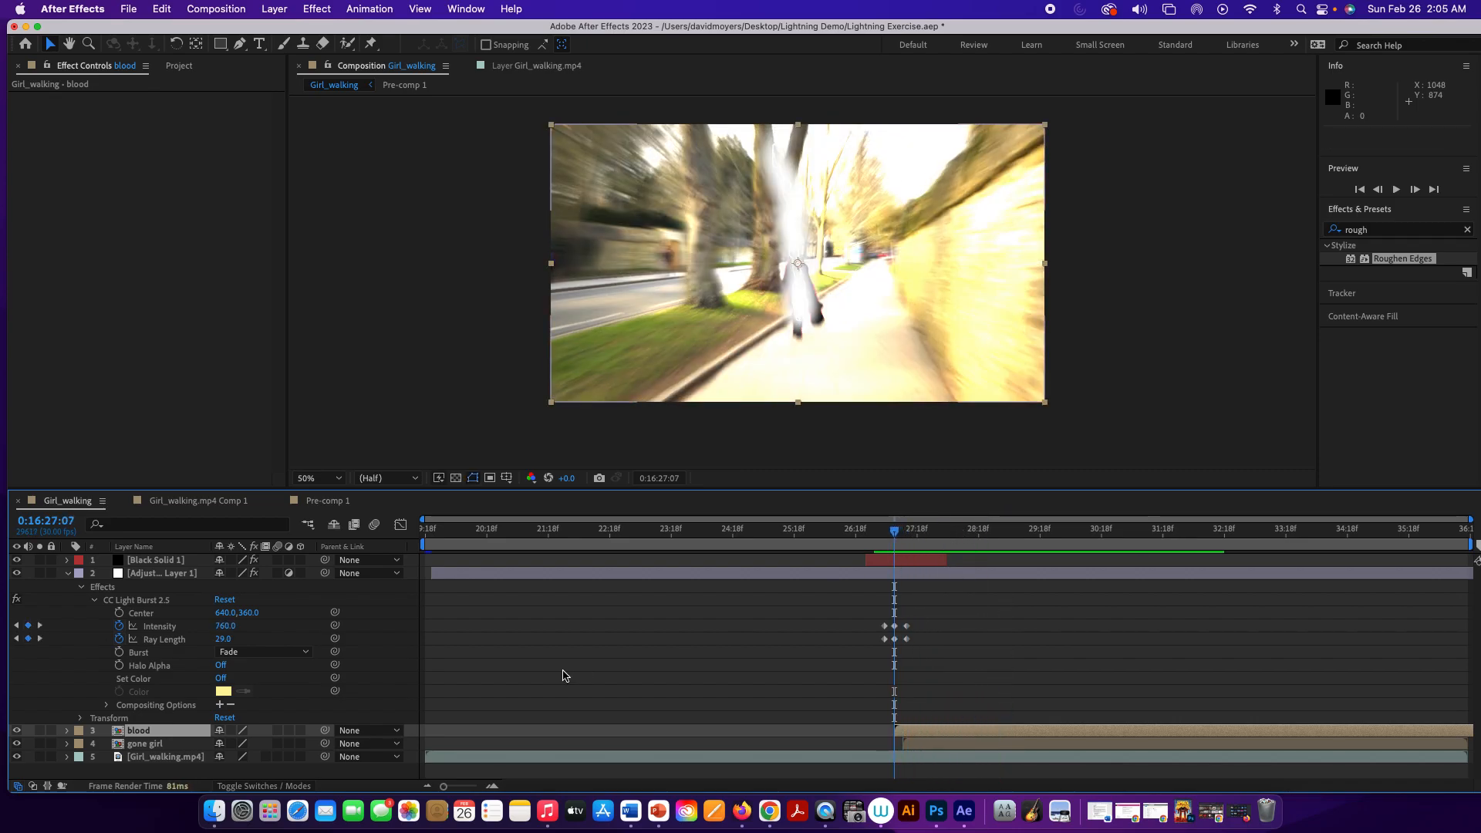
Open the blood pre-comp and reduce Shape Layer 1's CC Pixel Polly grid spacing to 9
double_click(150, 731)
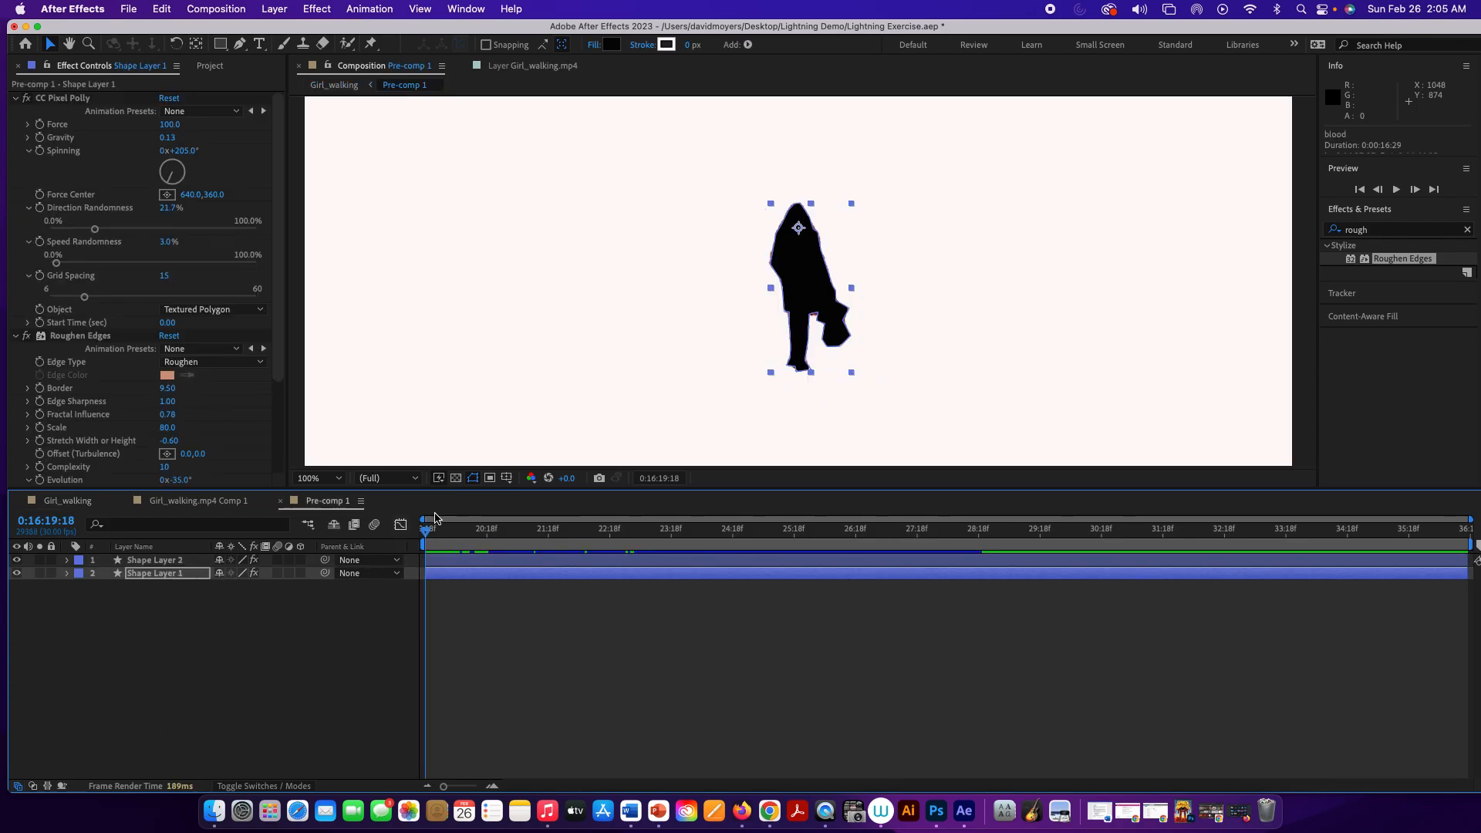
left_click_drag(430, 528, 458, 532)
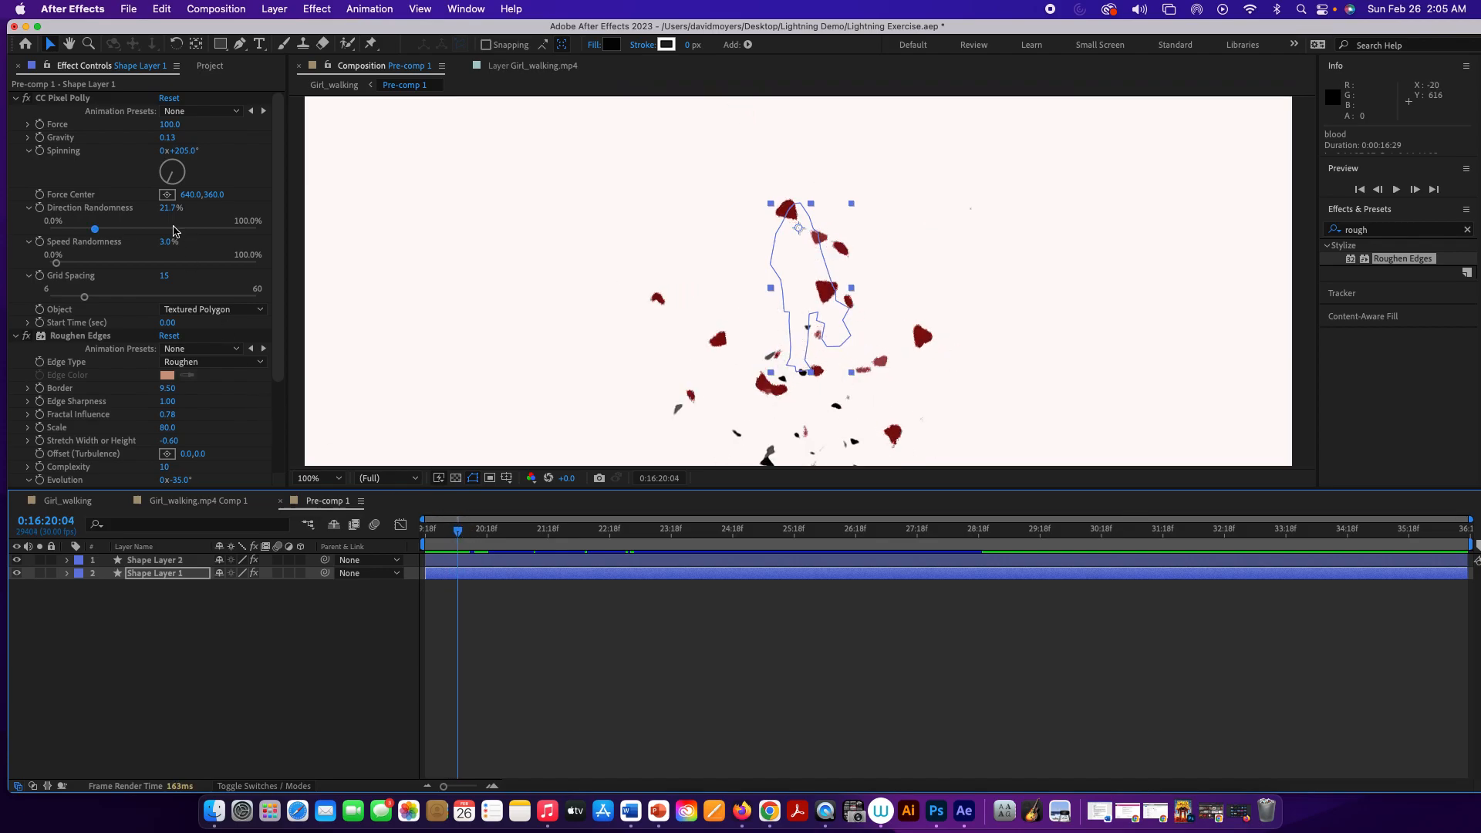
left_click(473, 574)
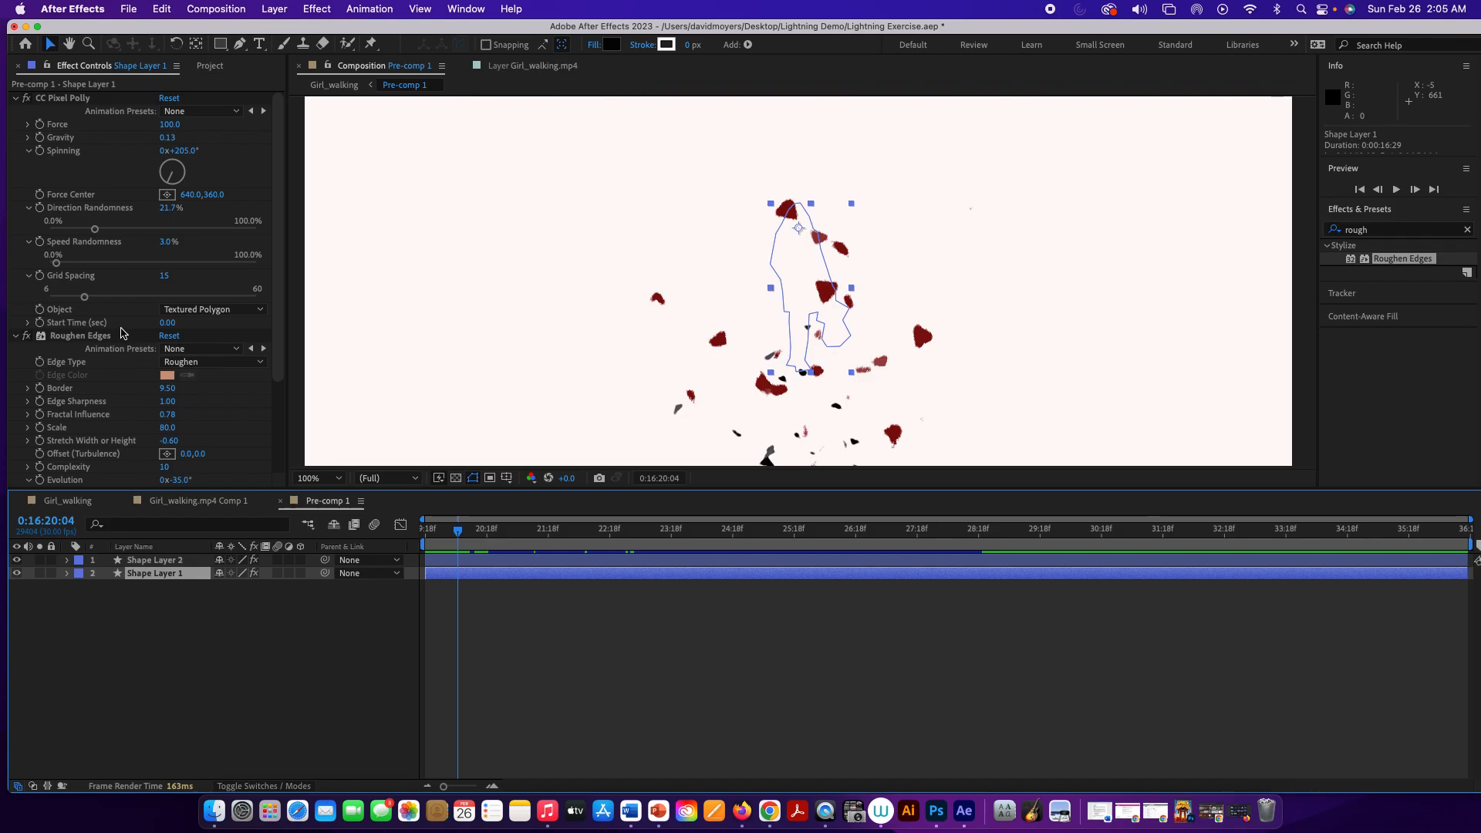
left_click_drag(87, 303, 80, 300)
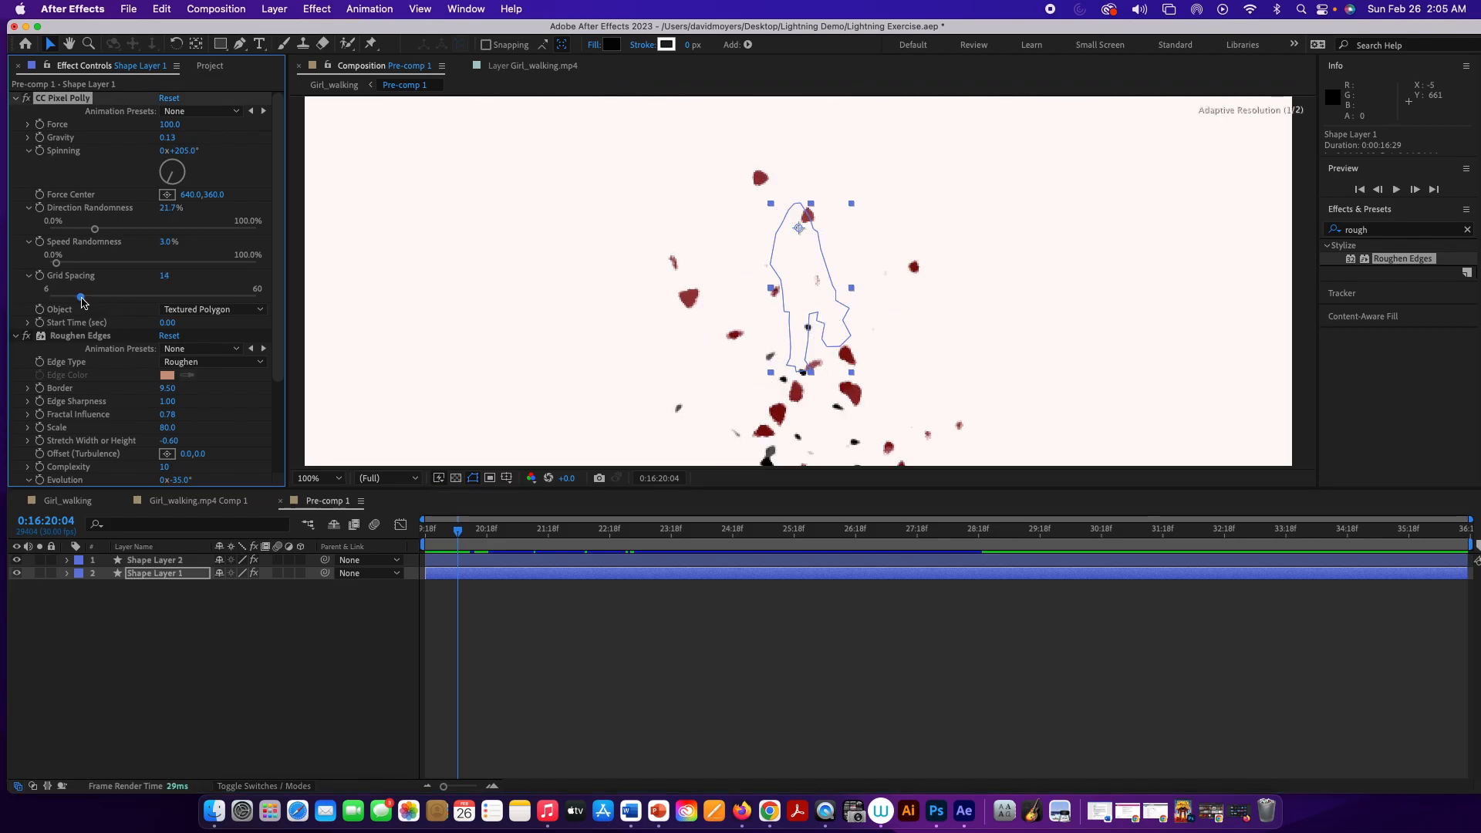
left_click_drag(462, 530, 495, 531)
left_click_drag(82, 295, 62, 299)
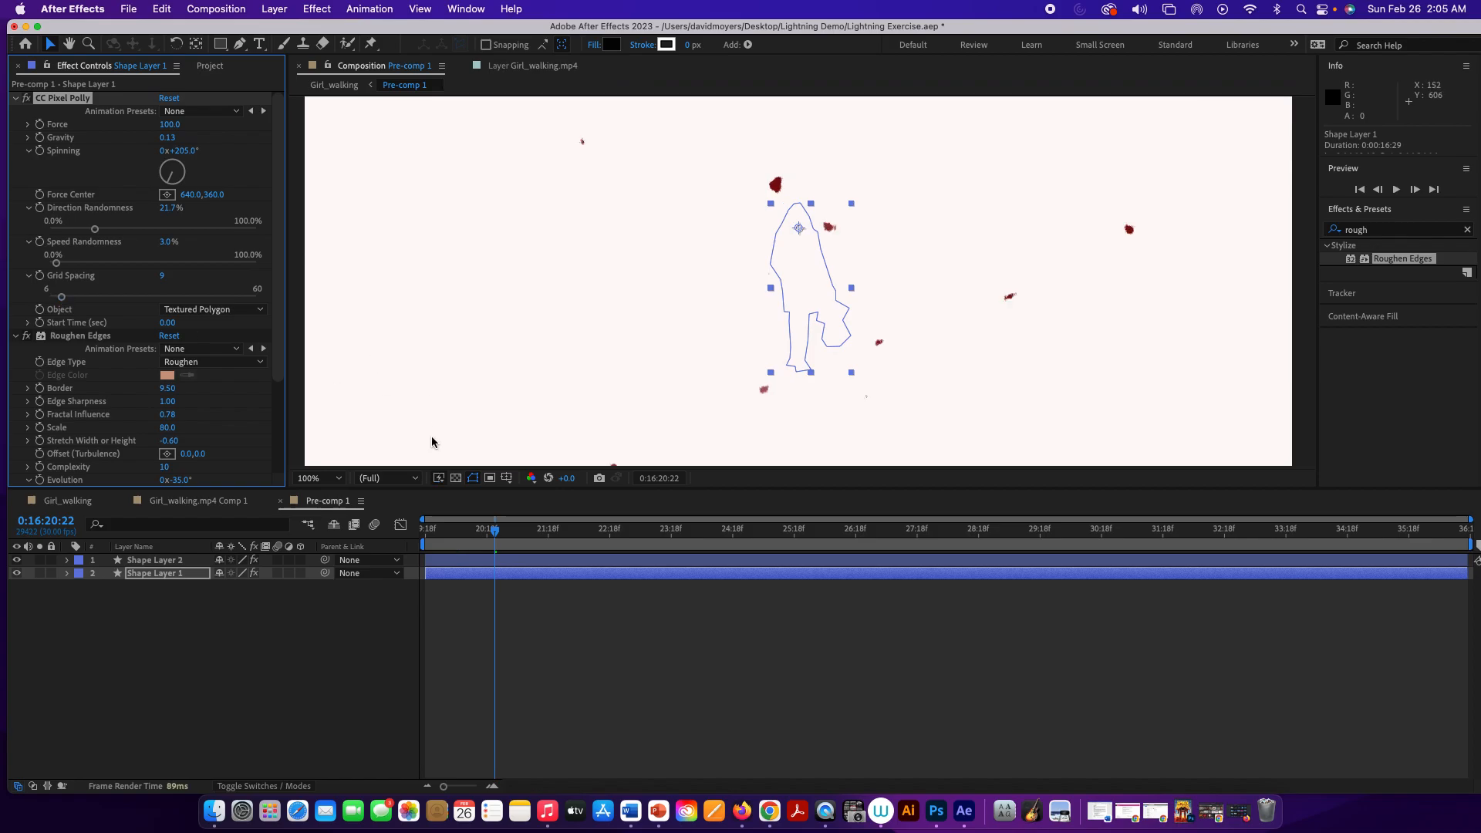
Set the CC Pixel Polly Gravity on Shape Layer 1 to 0.02 and preview the burst from its start
left_click_drag(498, 542, 463, 537)
key("space")
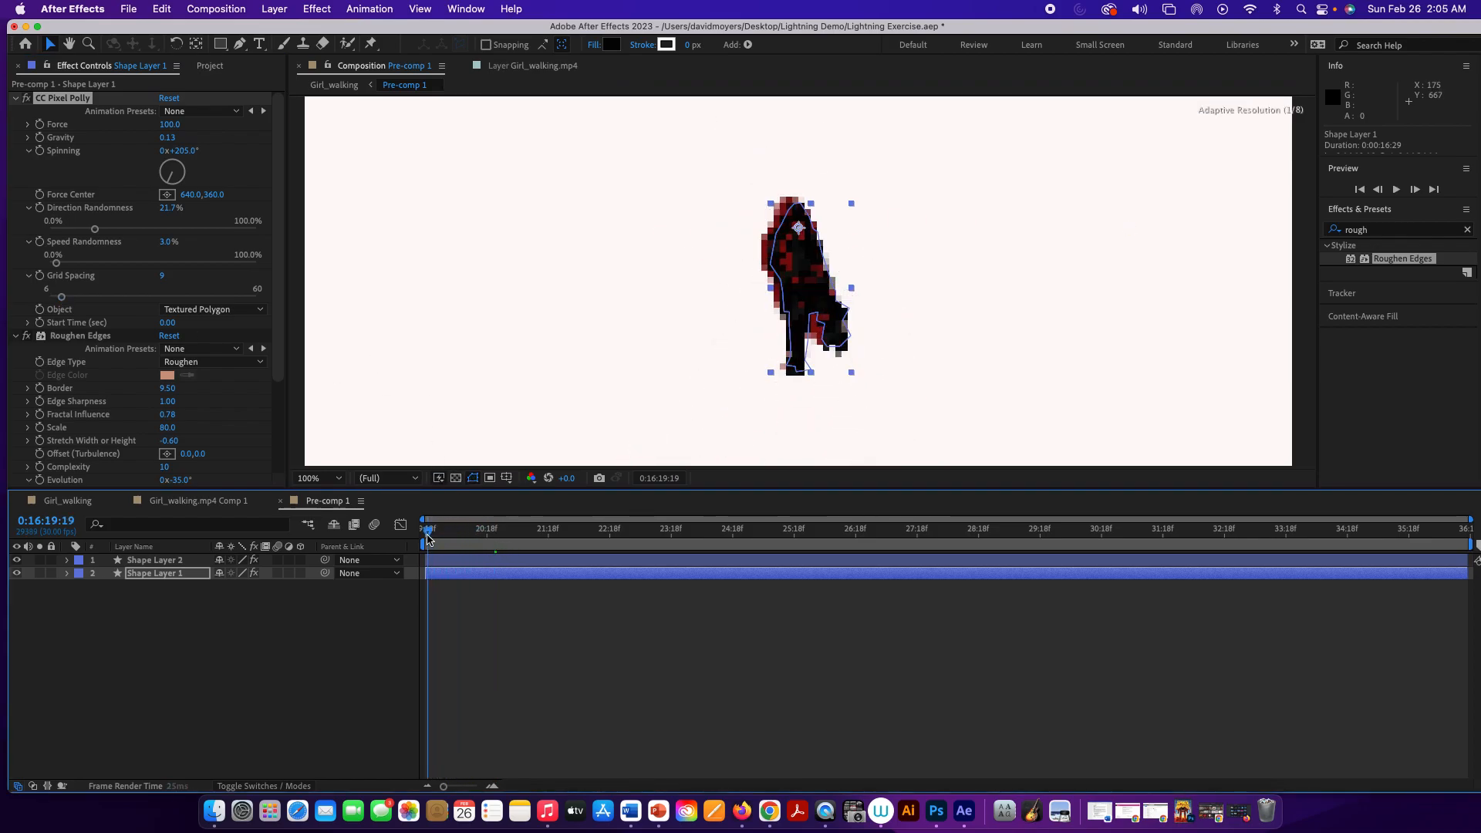
key("space")
mouse_move(473, 536)
left_mouse_down()
mouse_move(438, 535)
mouse_move(455, 536)
left_mouse_up()
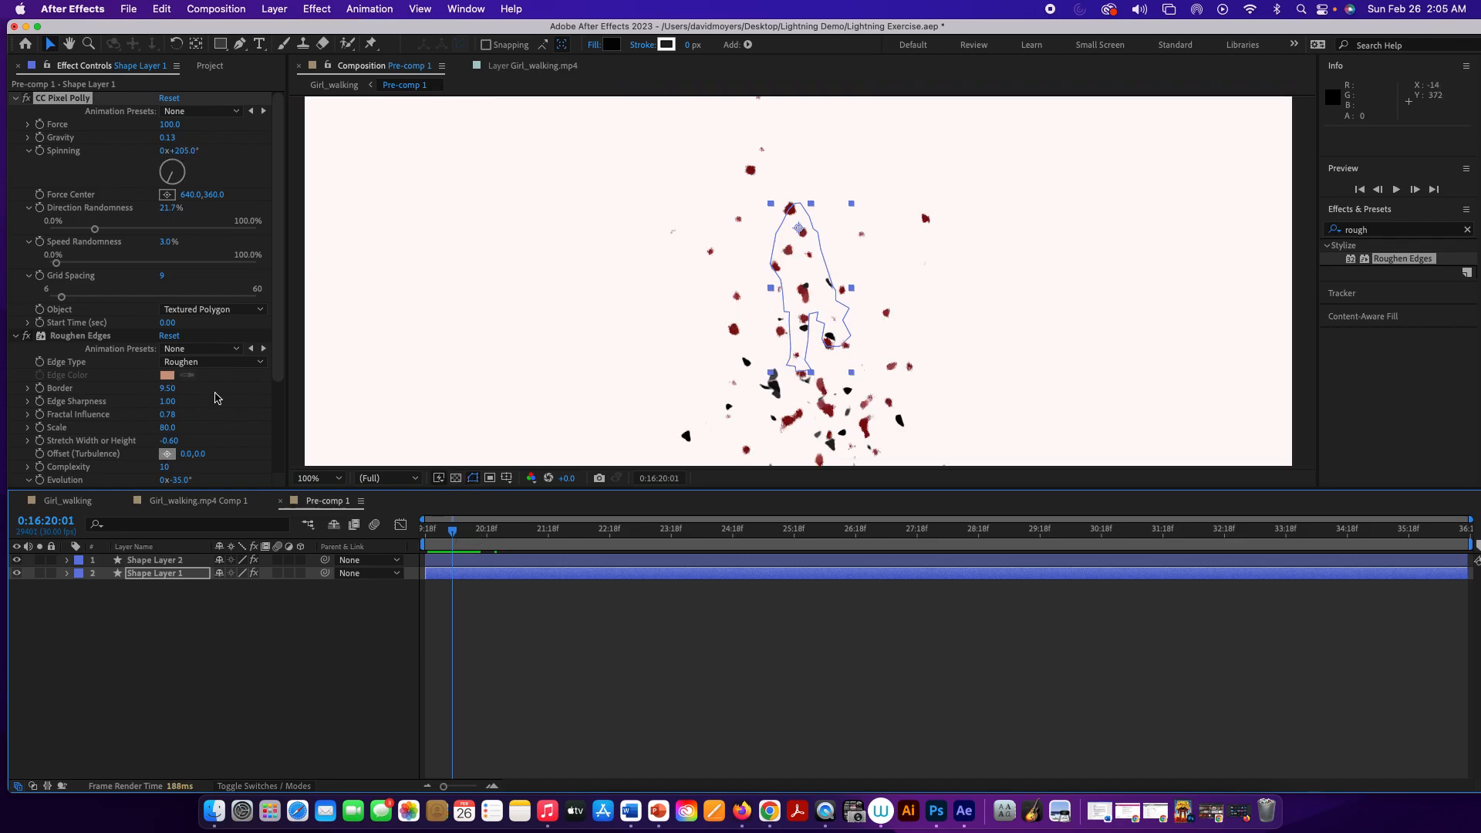
left_click_drag(166, 138, 160, 137)
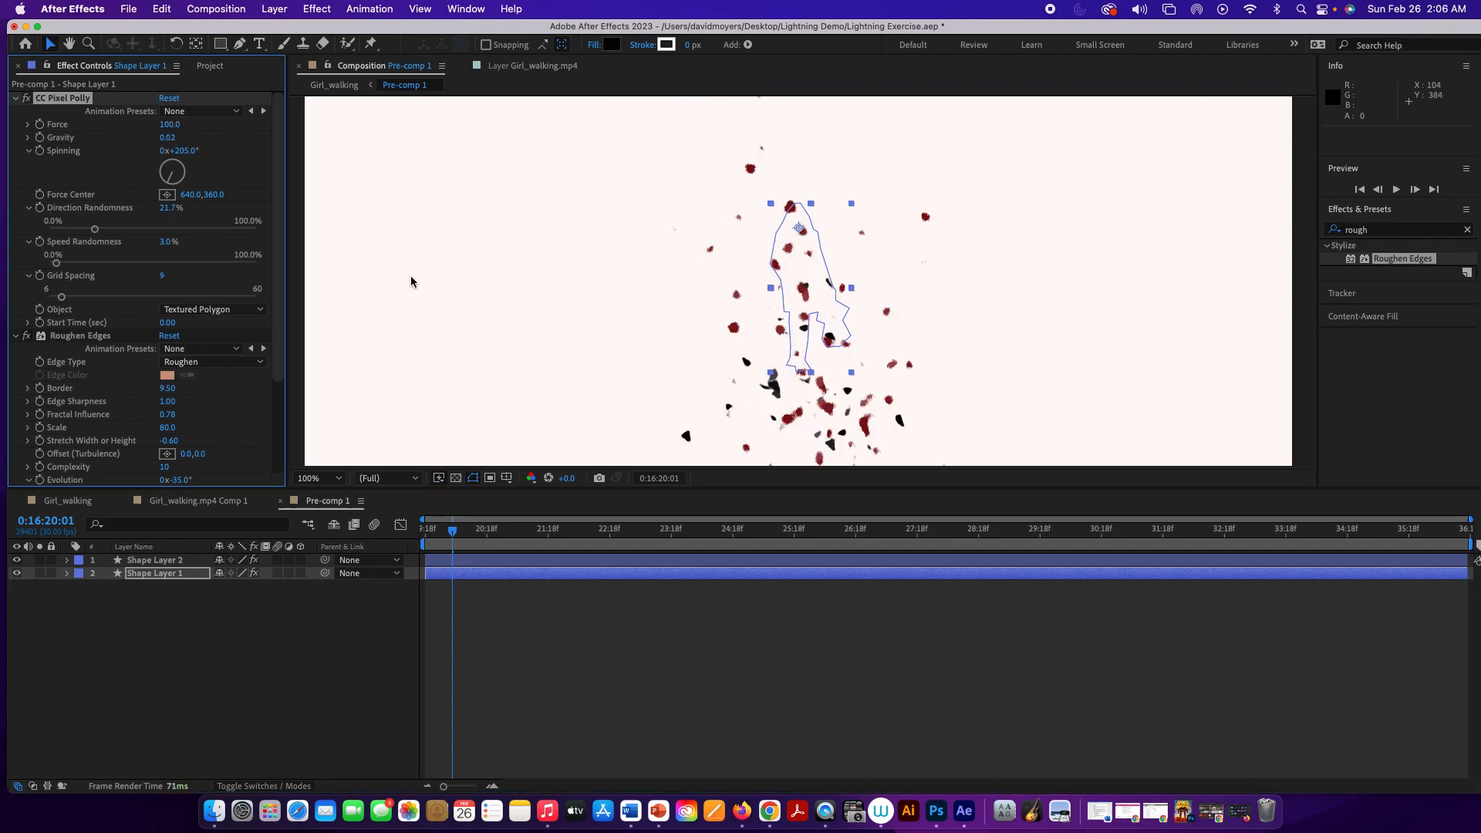
left_click_drag(452, 539, 425, 533)
key("space")
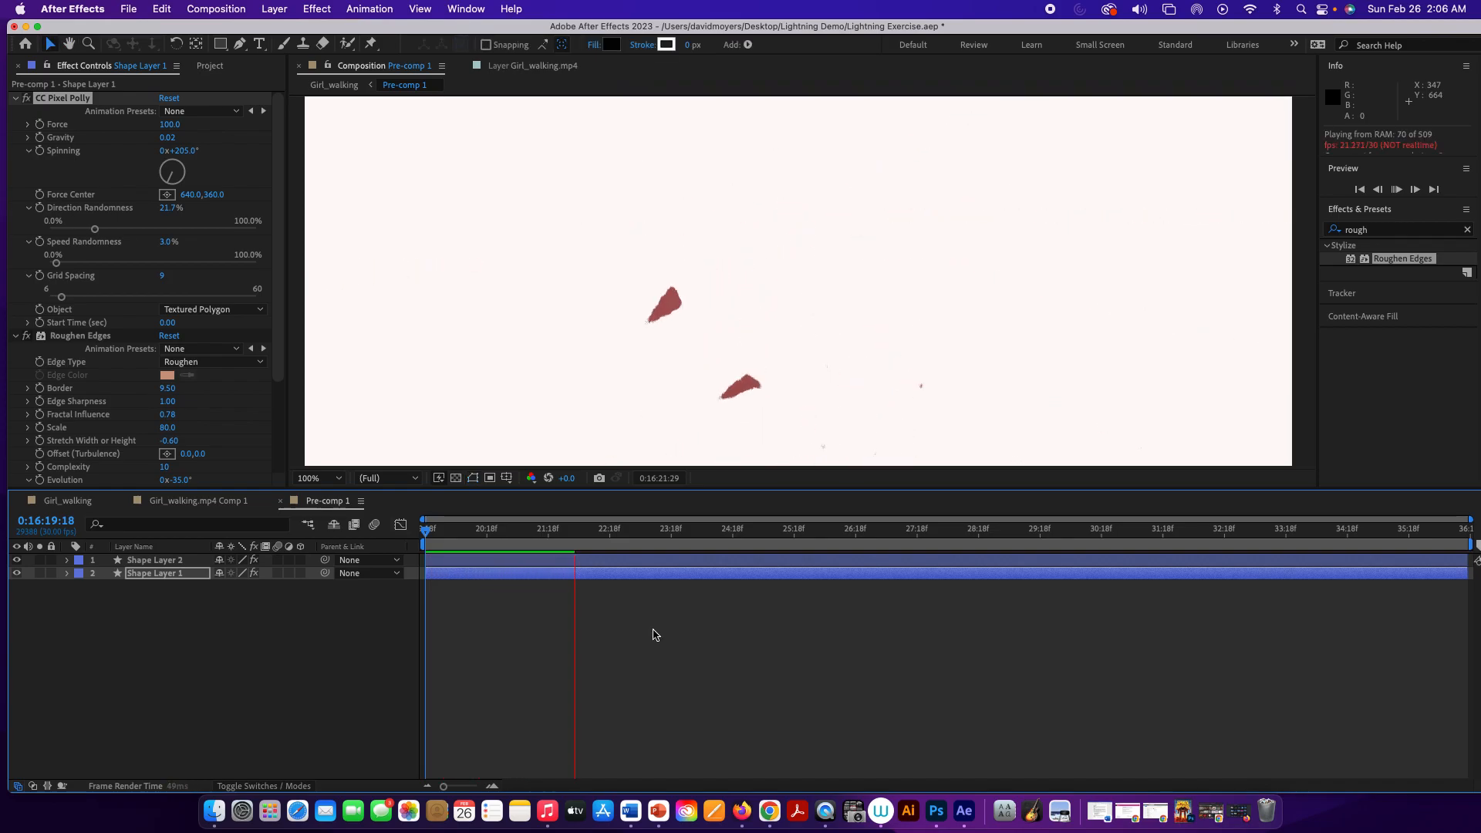
left_click_drag(621, 530, 407, 574)
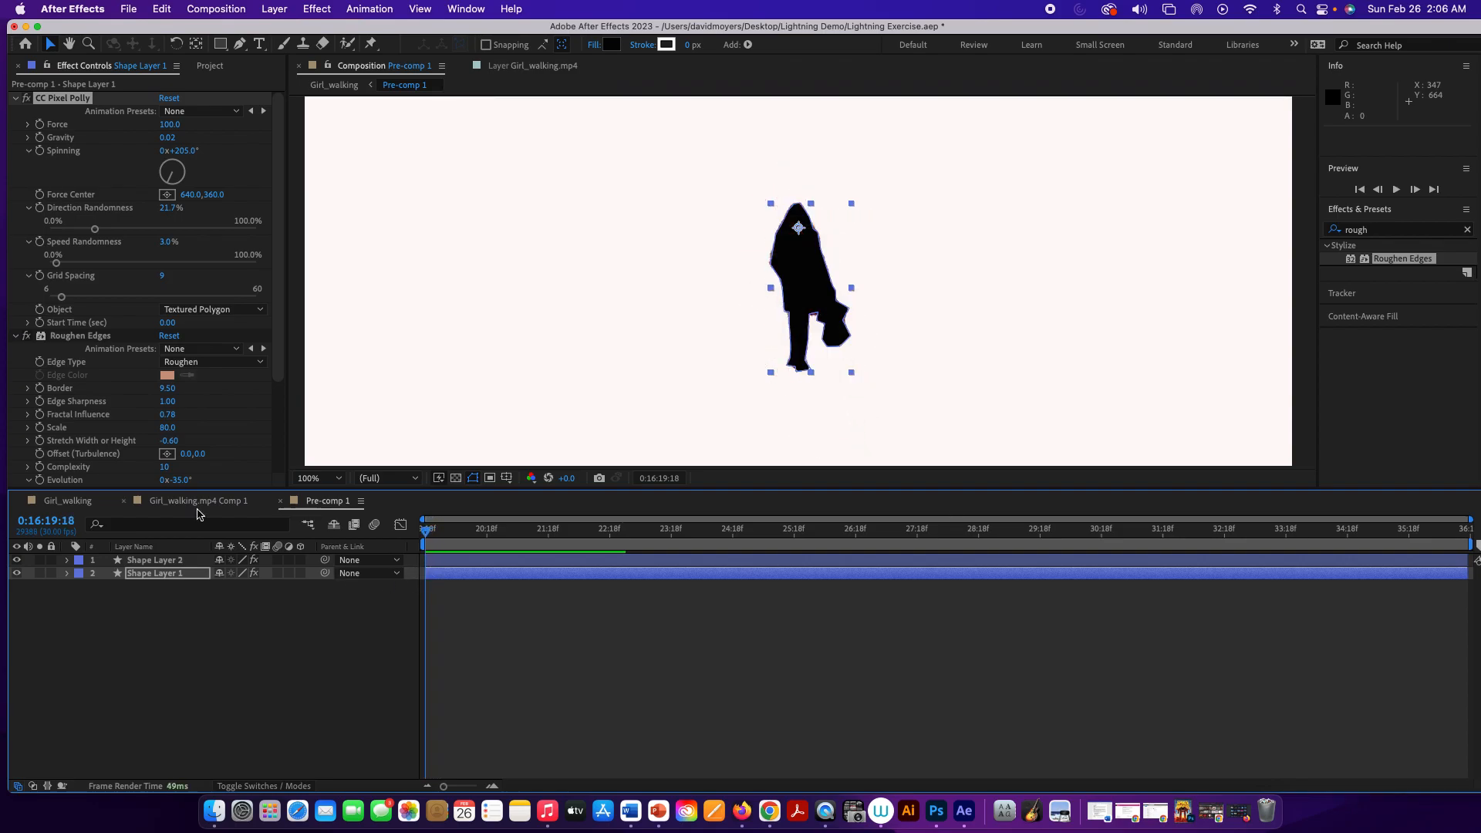
Set Shape Layer 2's CC Pixel Polly Gravity to 0.59 and preview how the black pieces fall
left_click(187, 561)
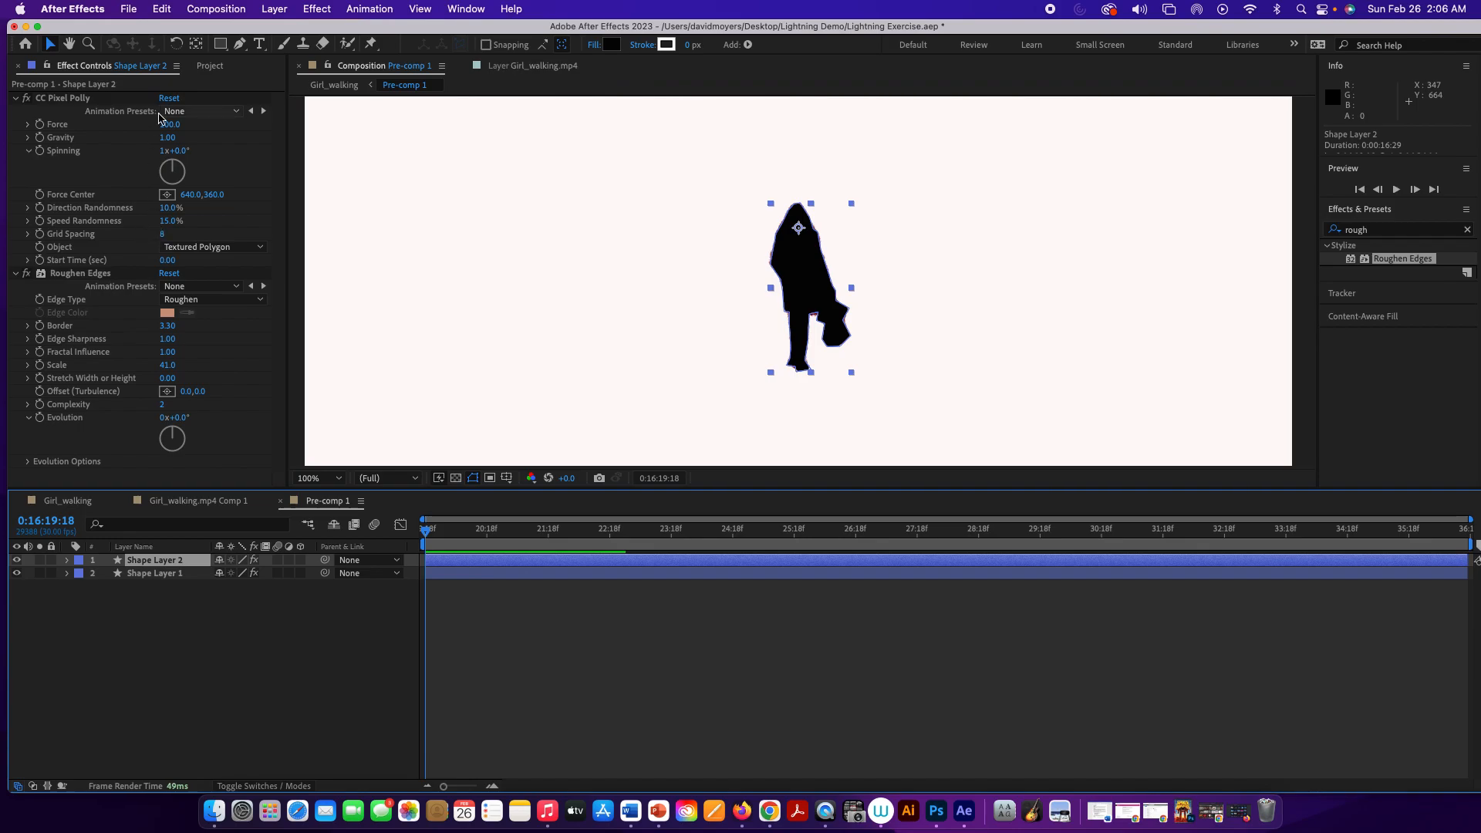
left_click_drag(168, 137, 136, 136)
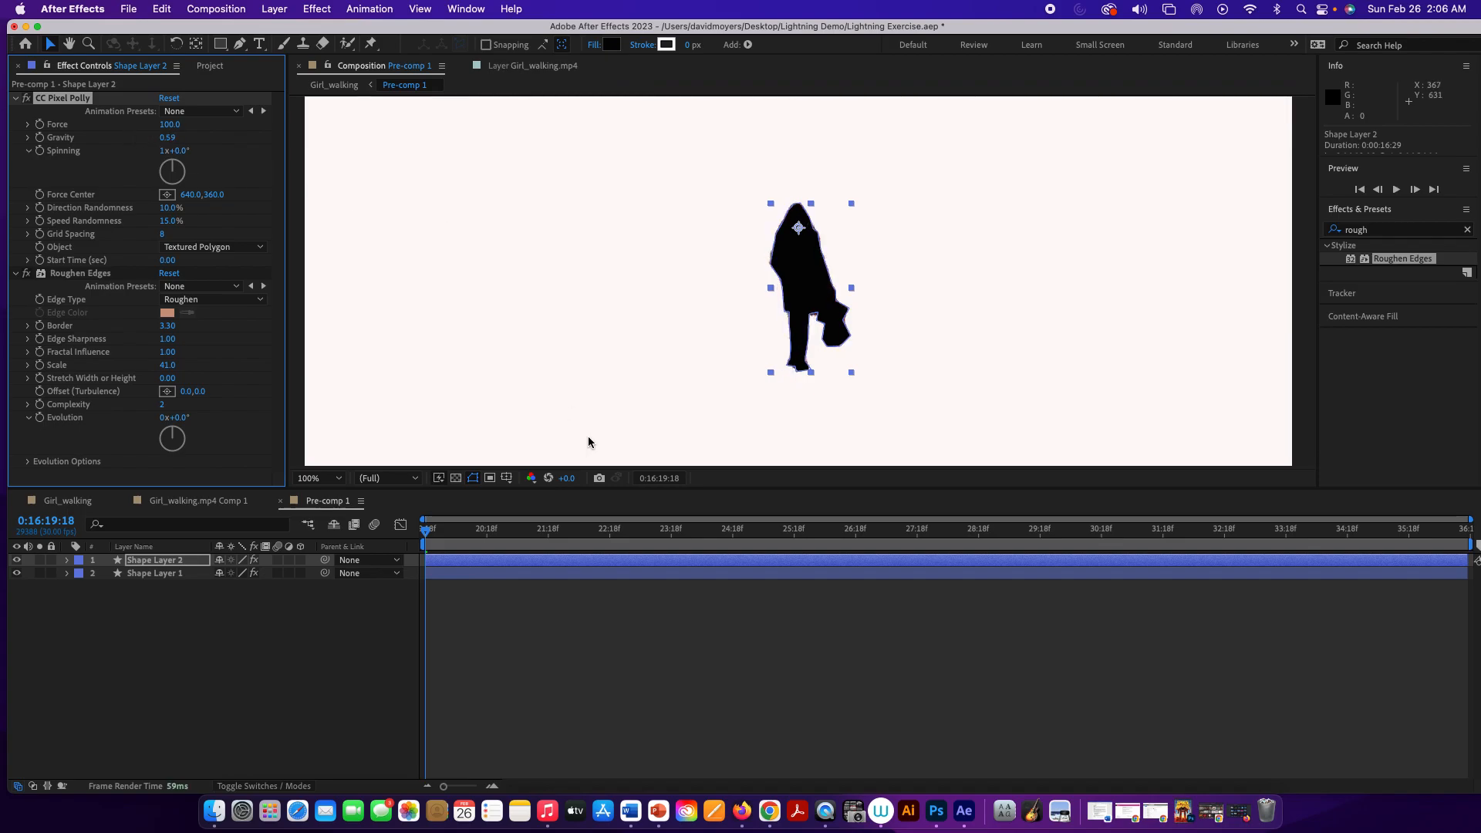
key("space")
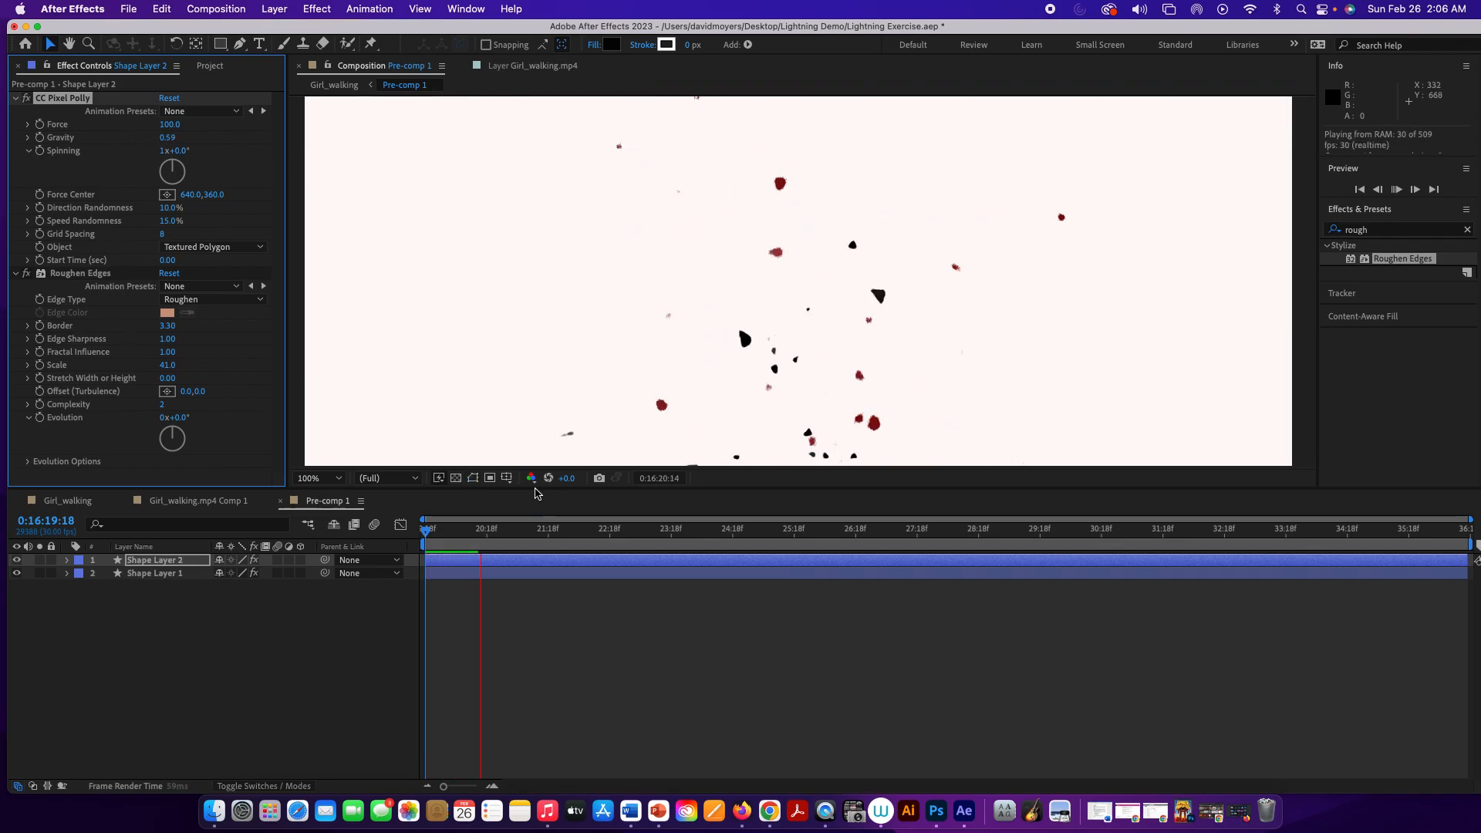
left_click(568, 529)
left_click(454, 529)
left_click_drag(440, 538, 469, 533)
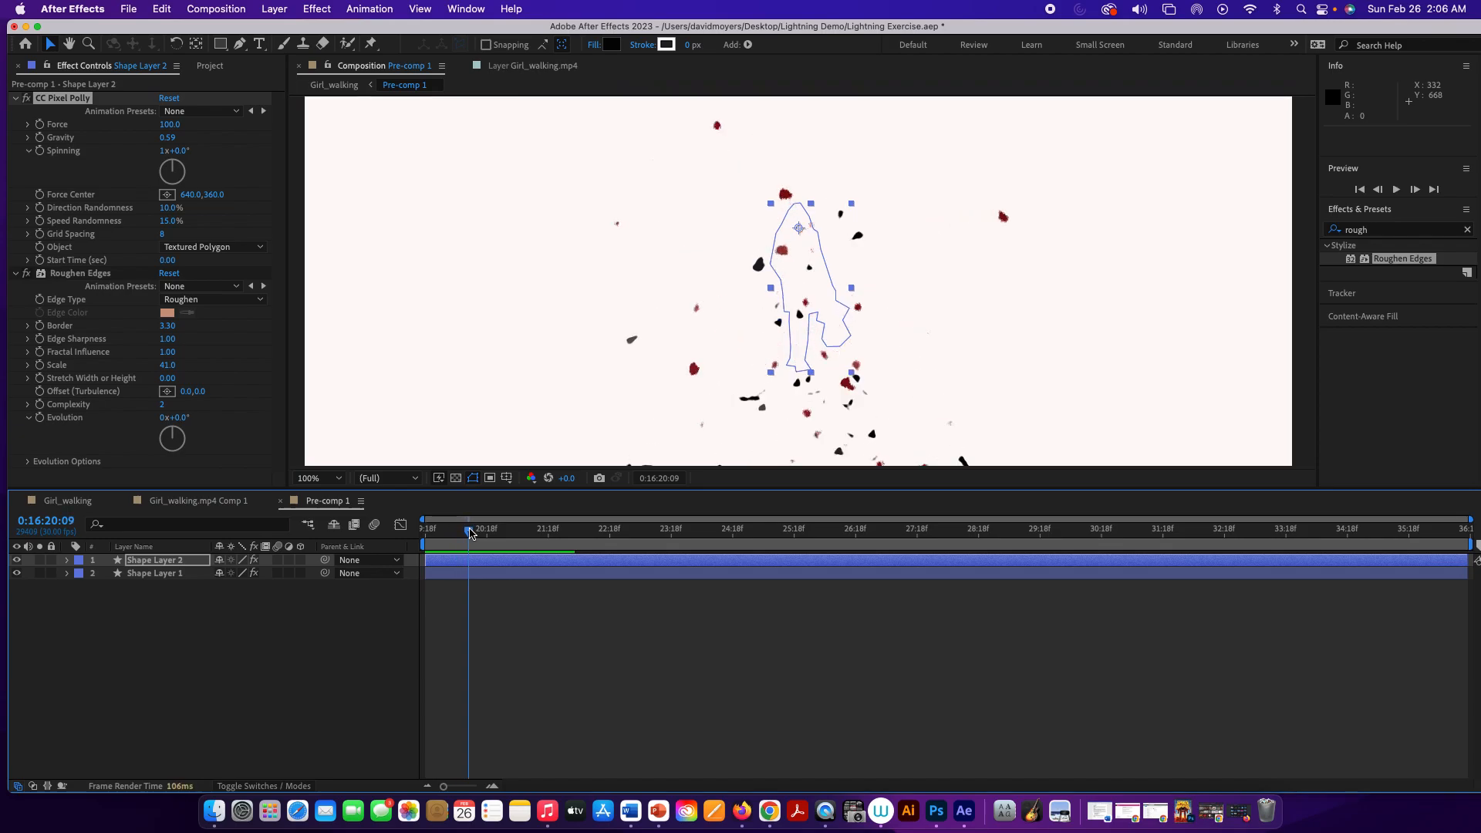
Expand Shape Layer 2's CC Pixel Polly and Roughen Edges effects in the timeline and look through their properties
left_click(186, 560)
left_click(67, 559)
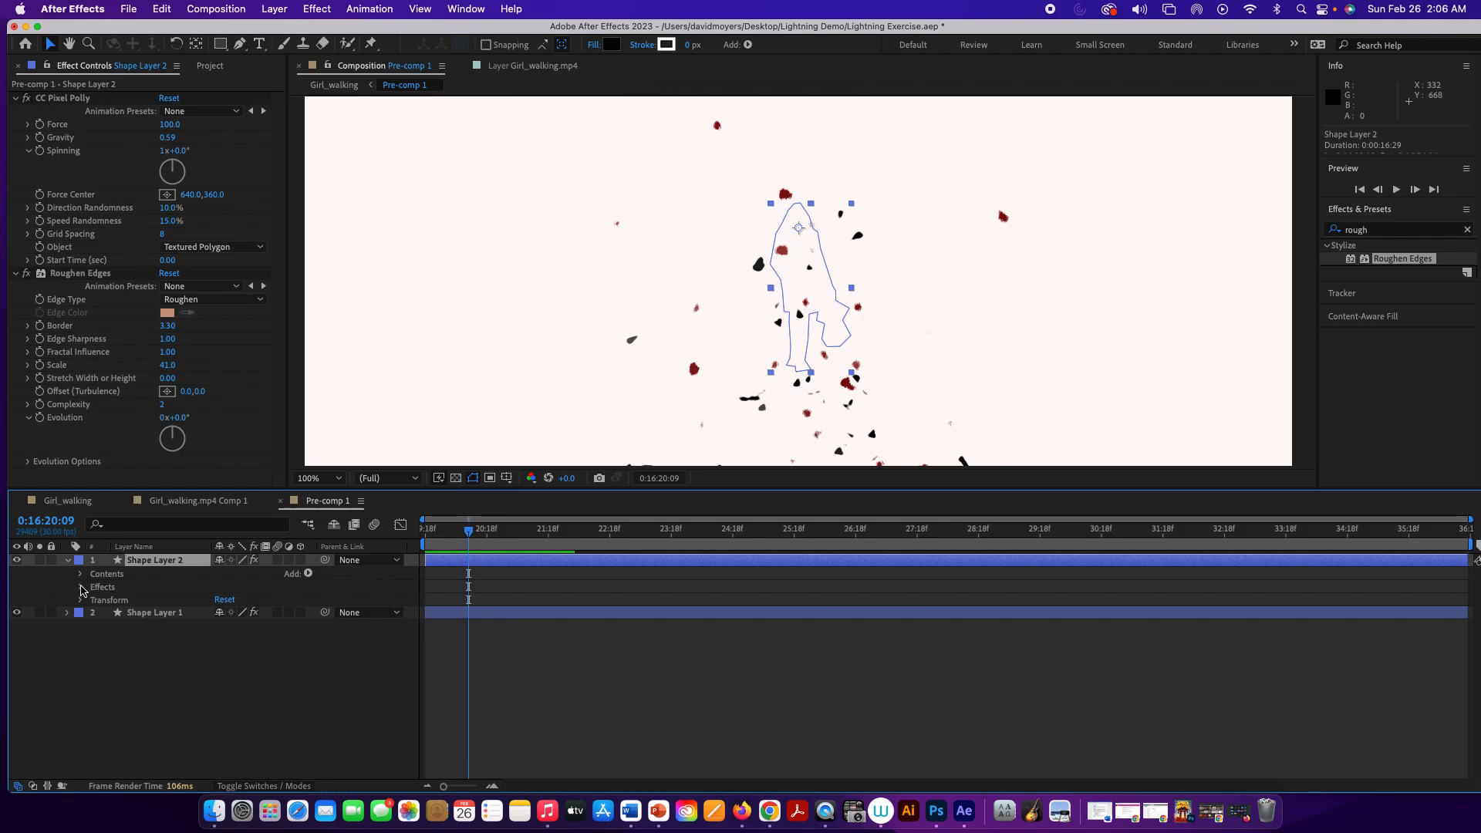
left_click(81, 588)
left_click(93, 601)
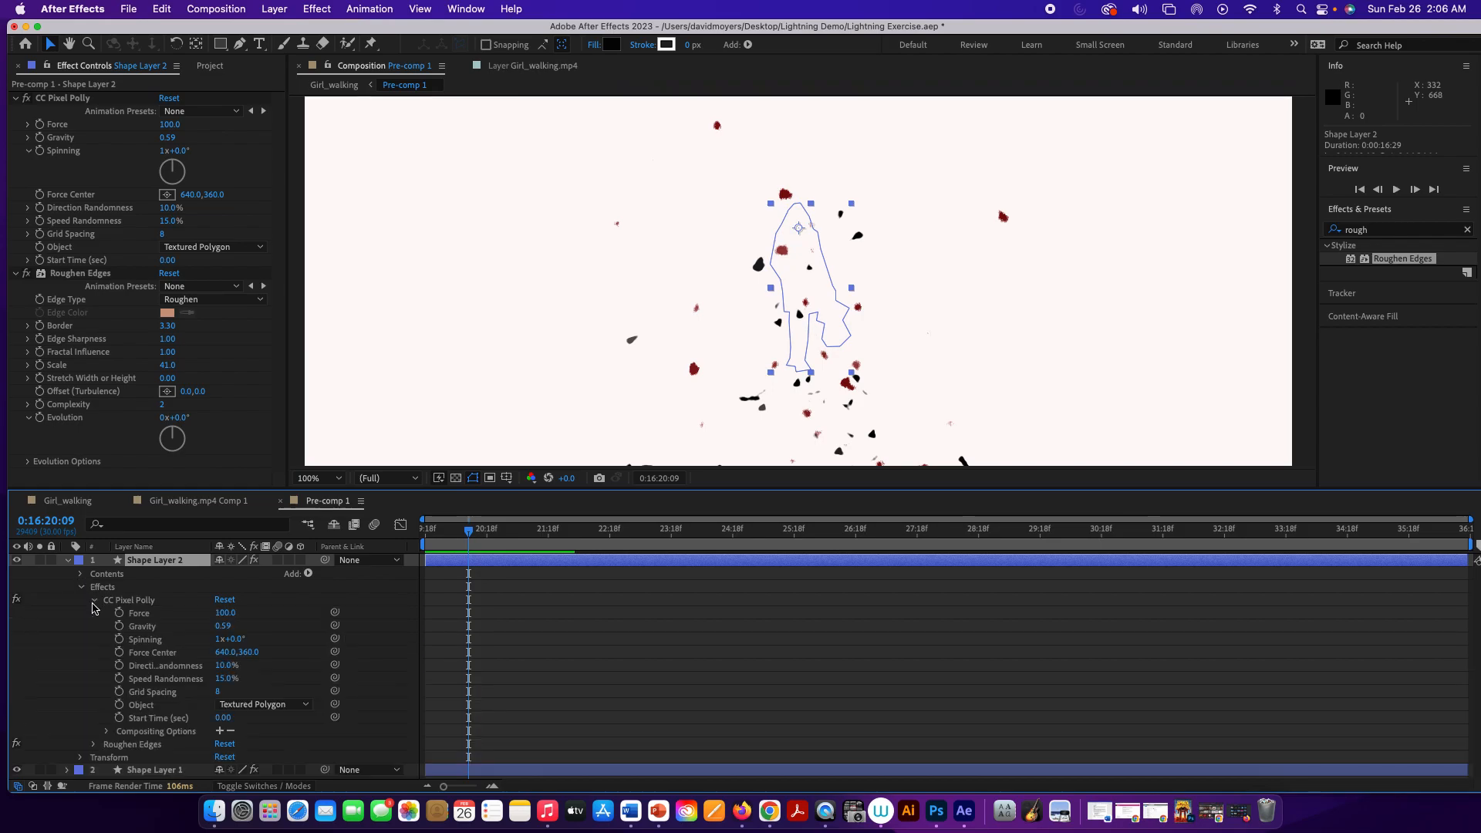
left_click(105, 732)
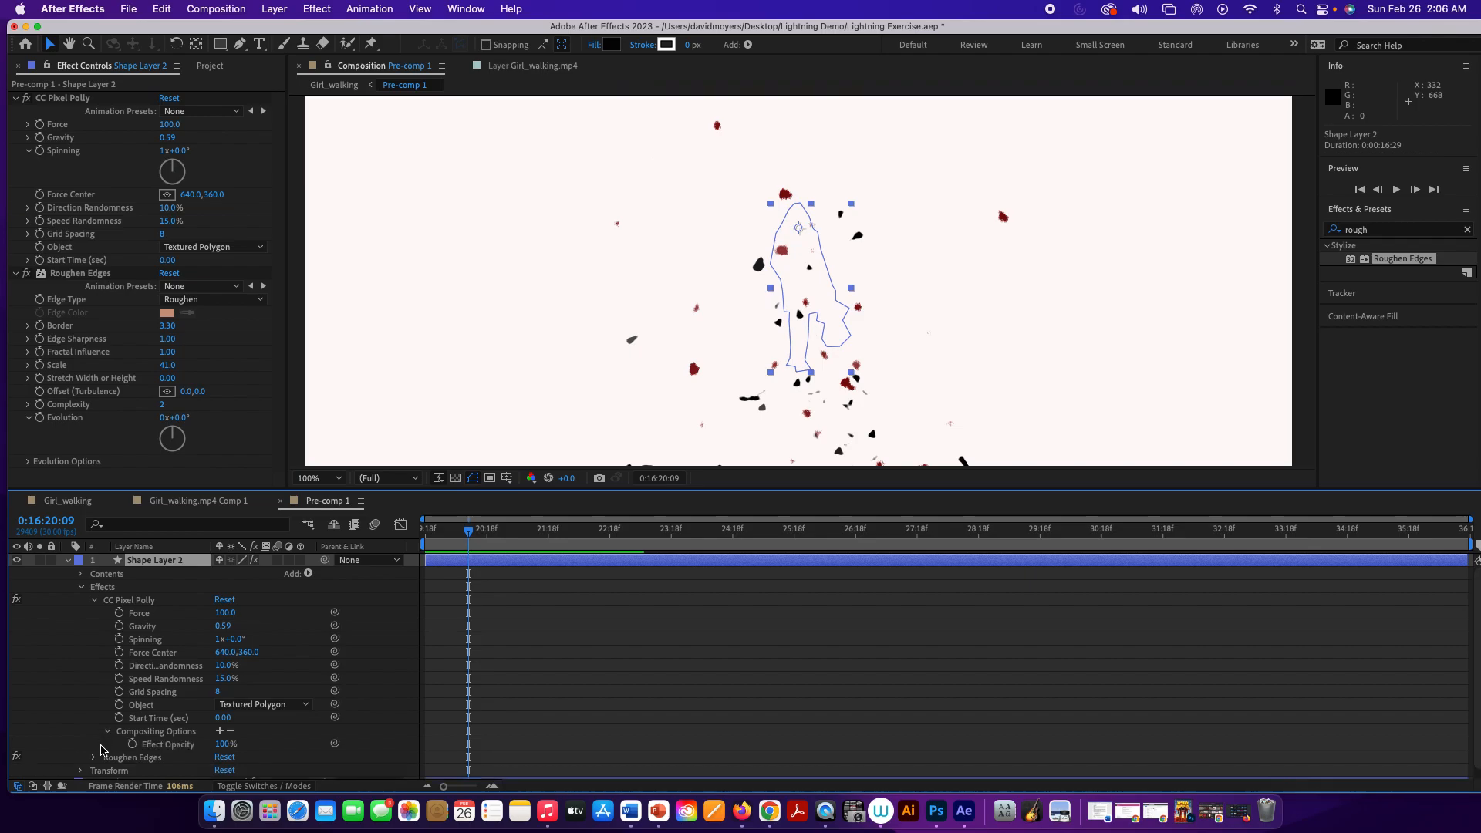
left_click(95, 759)
scroll(97, 762, "down", 4)
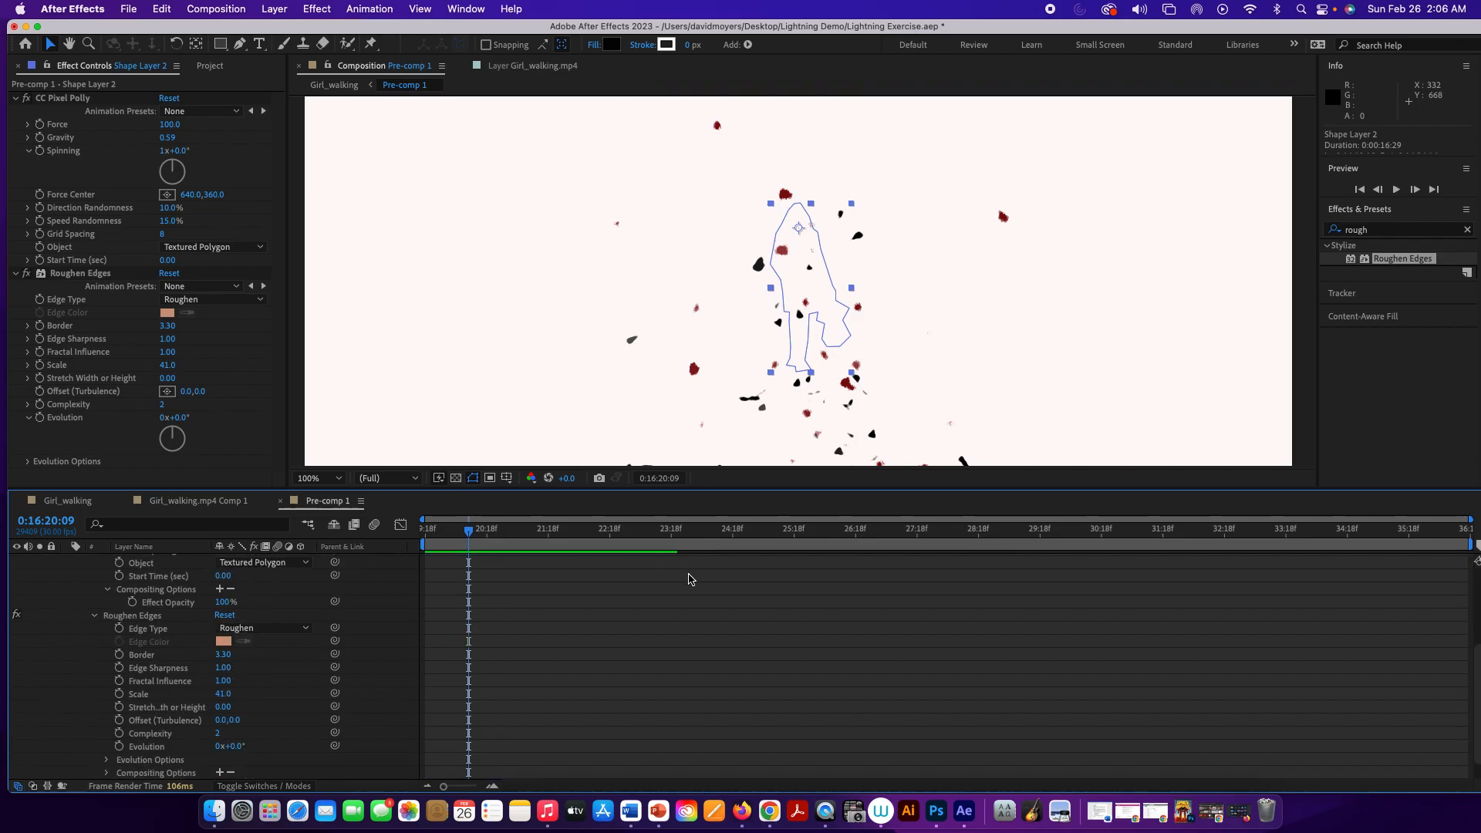
scroll(690, 580, "up", 5)
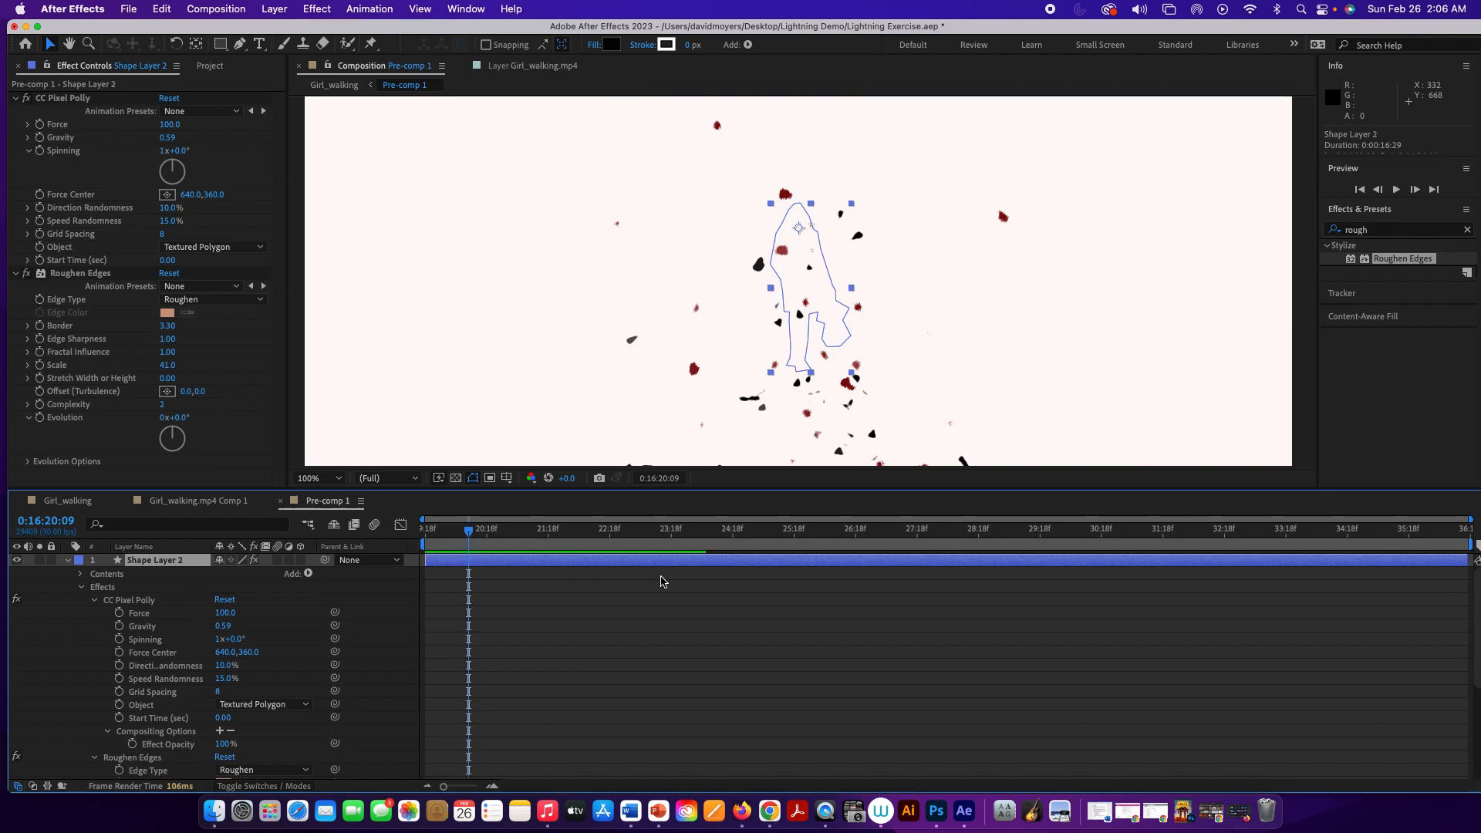
scroll(617, 575, "down", 5)
scroll(616, 574, "up", 5)
scroll(617, 574, "down", 5)
Set Shape Layer 2's CC Pixel Polly Speed Randomness to 100% and preview the shatter from its start
mouse_move(475, 532)
left_mouse_down()
mouse_move(450, 538)
mouse_move(494, 535)
mouse_move(438, 536)
mouse_move(492, 535)
left_mouse_up()
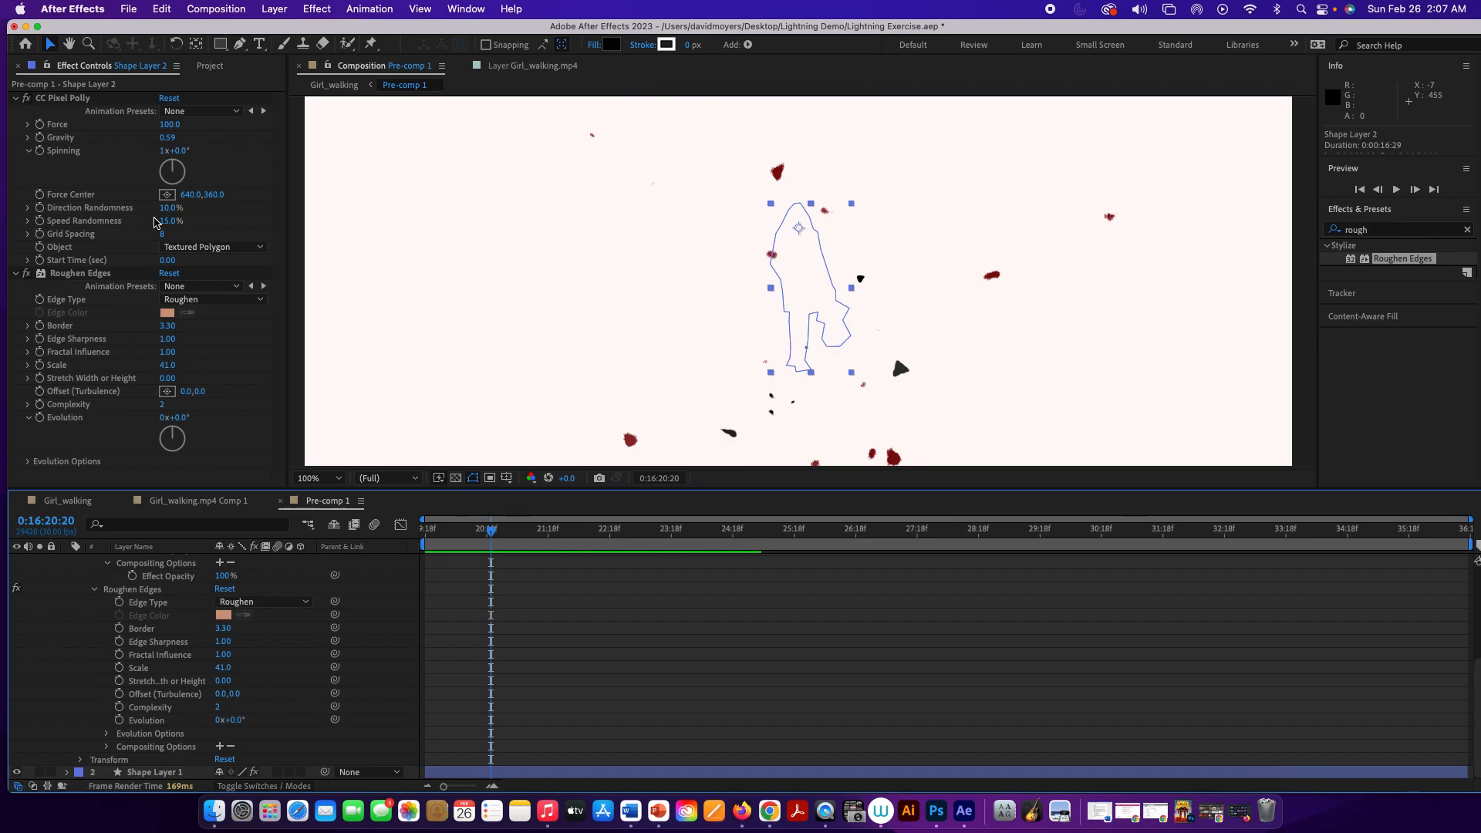
left_click_drag(167, 220, 258, 223)
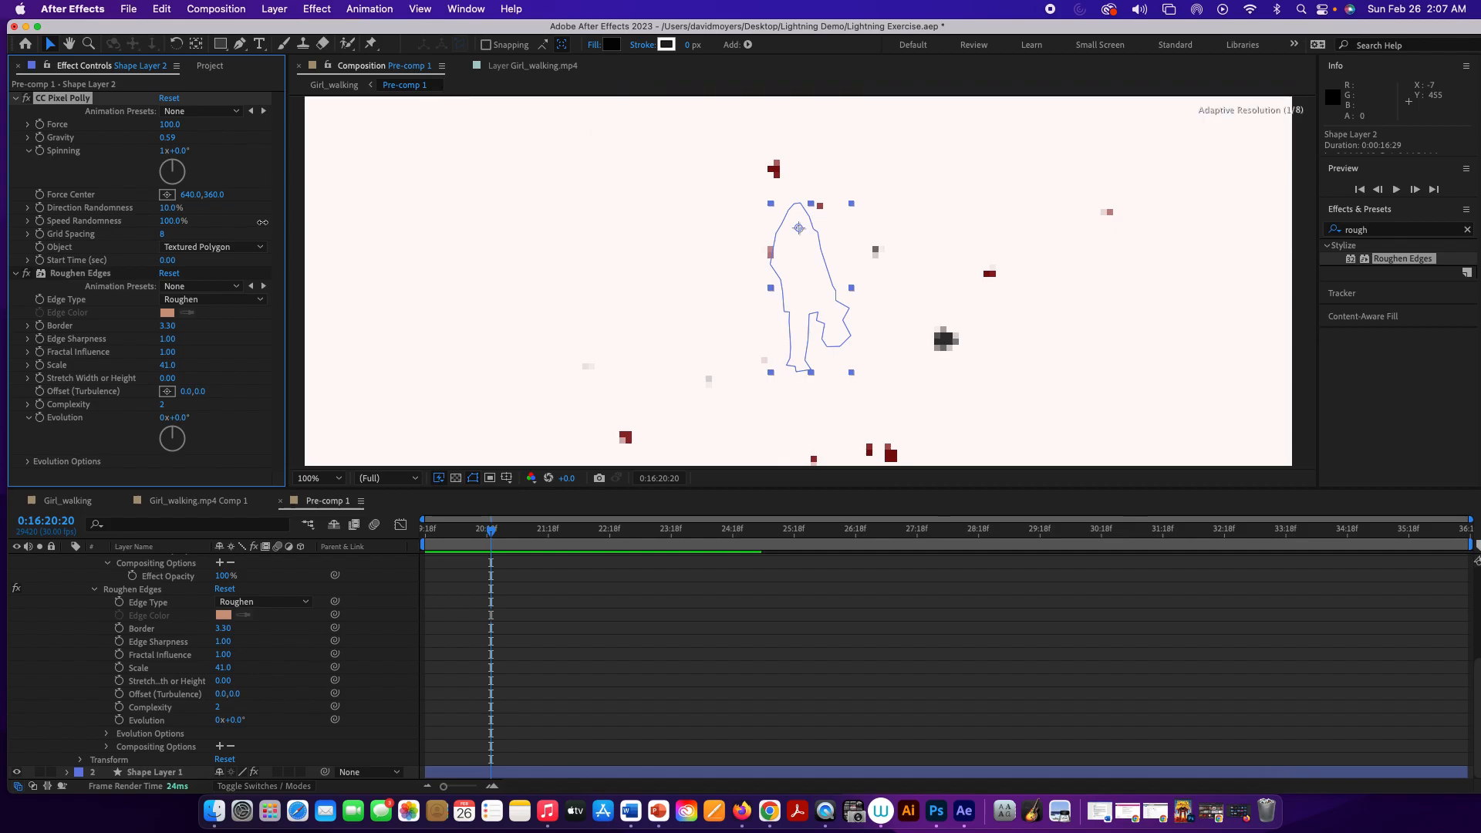
key("space")
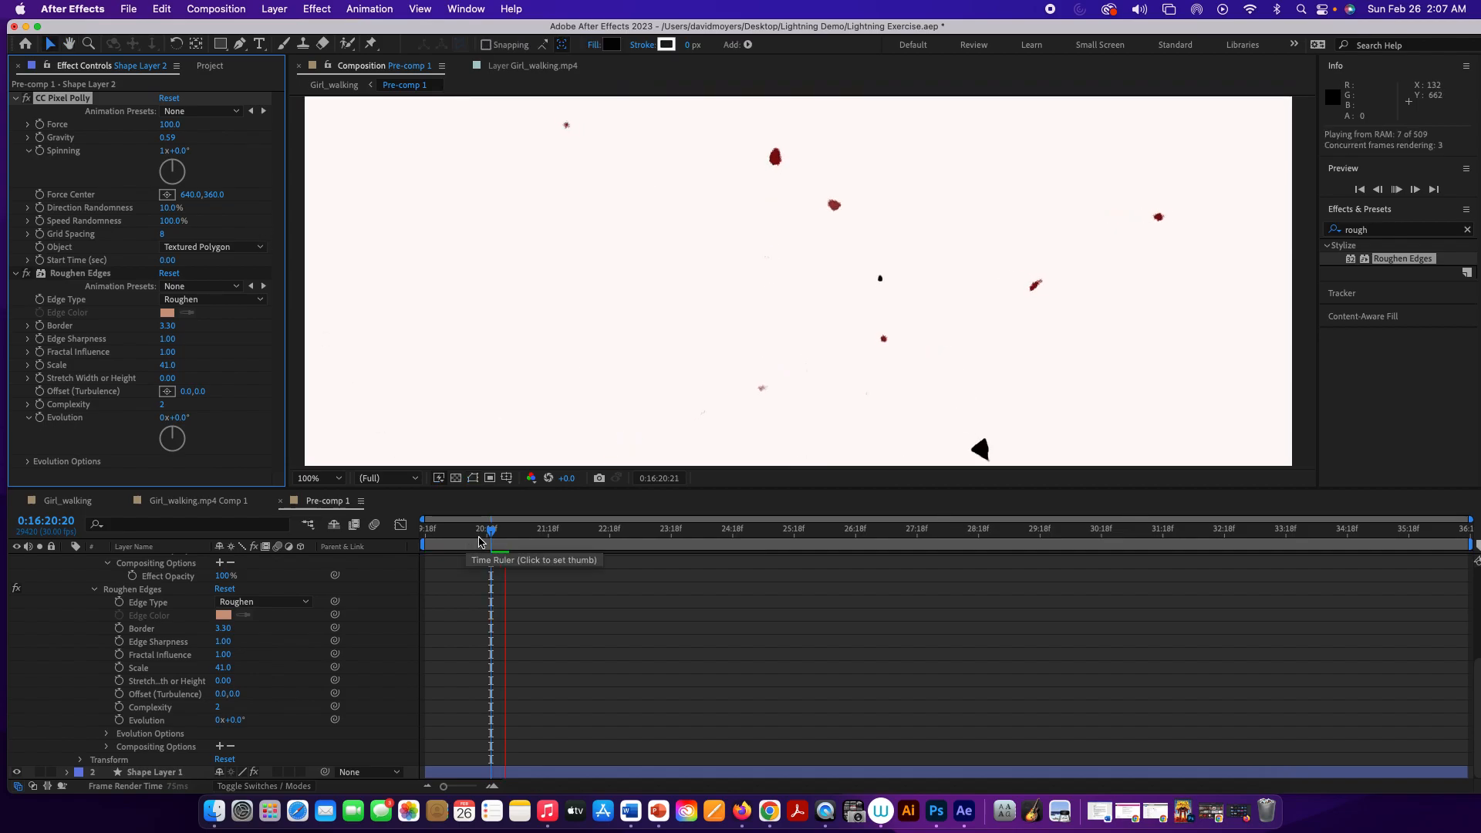
key("space")
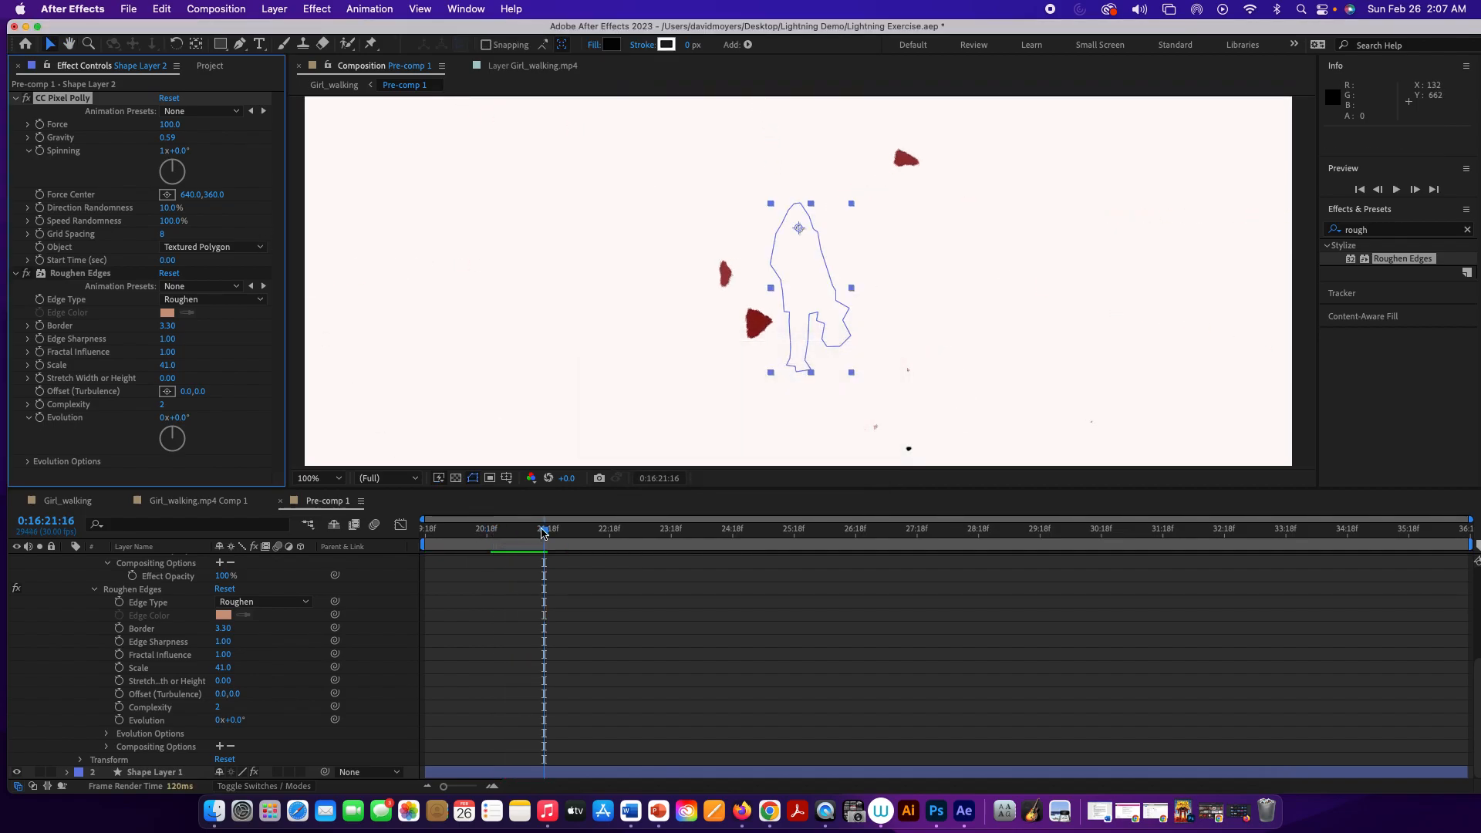
key("space")
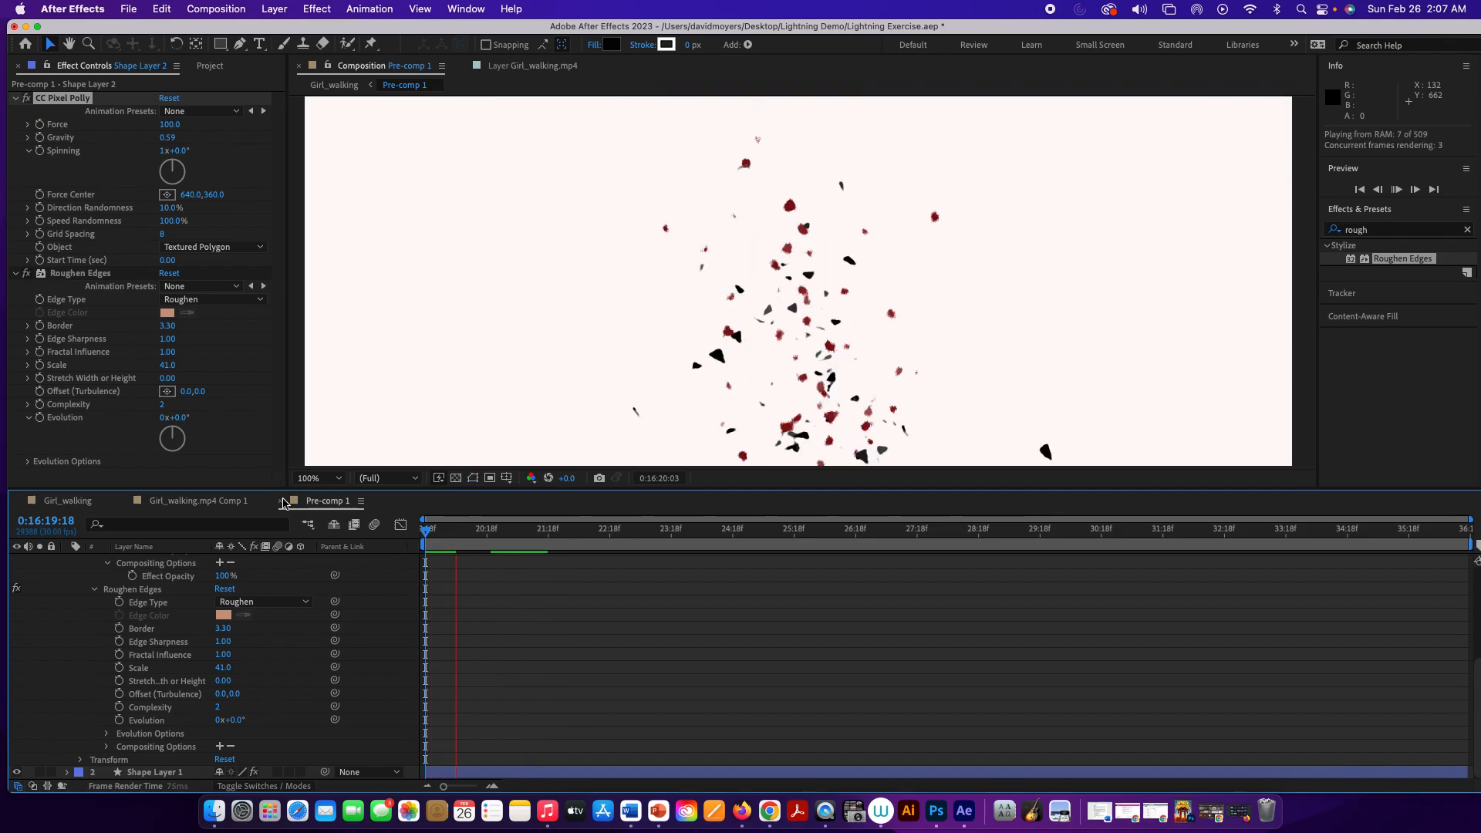
key("space")
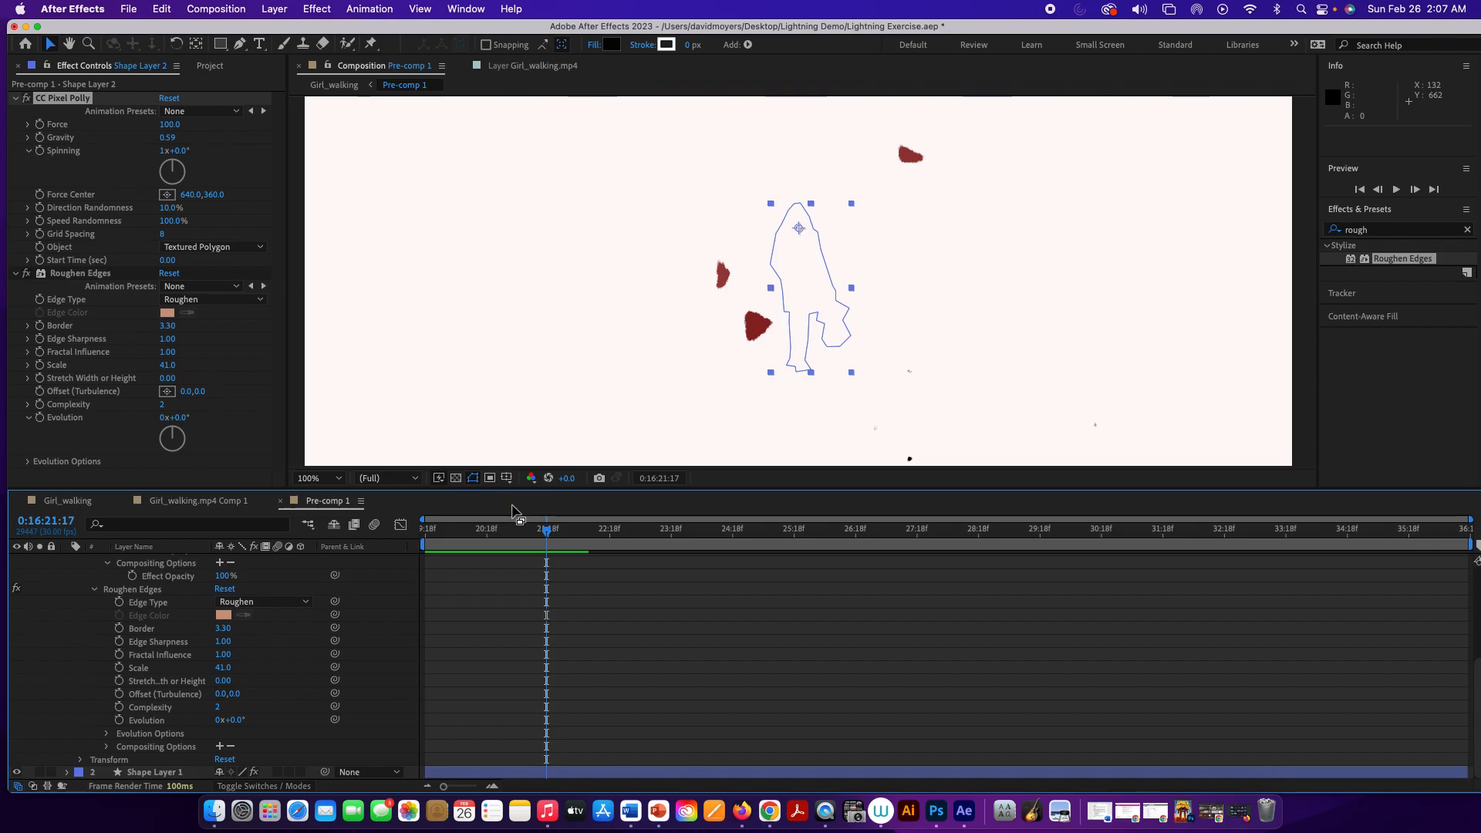
Enlarge the timeline area and collapse Shape Layer 2's expanded properties
left_click_drag(498, 489, 485, 424)
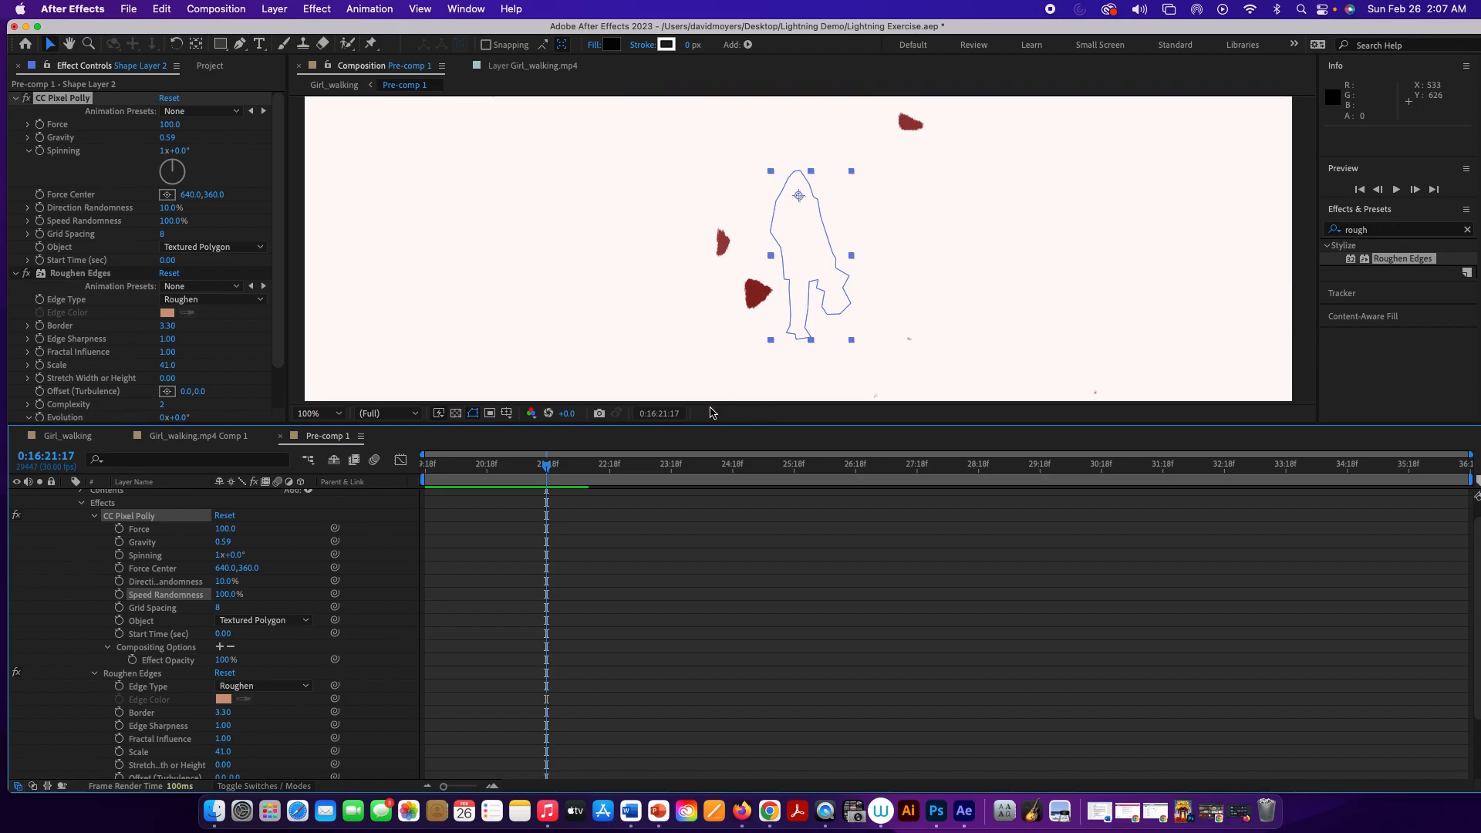
scroll(90, 522, "up", 1)
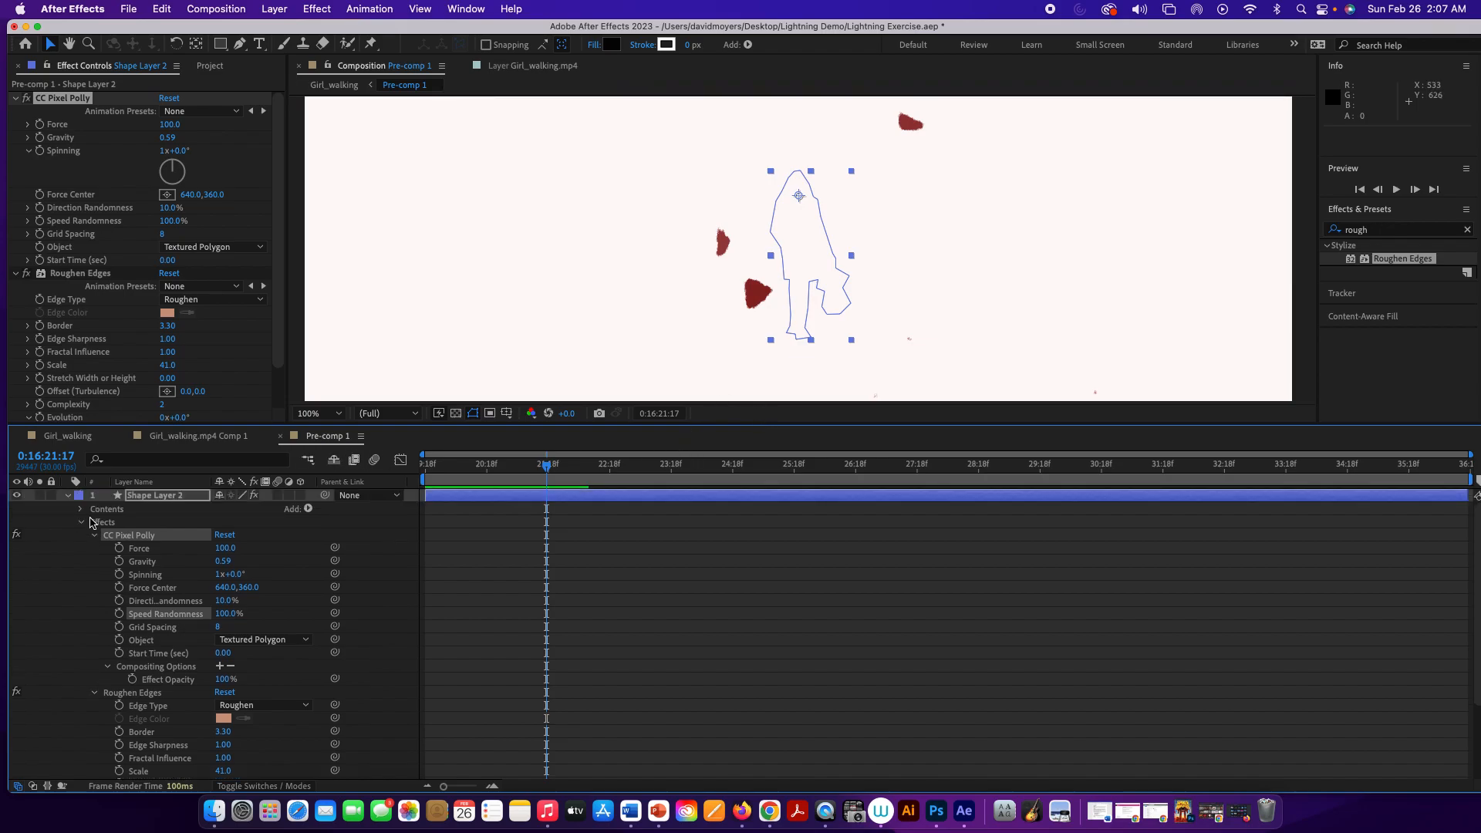
left_click(66, 497)
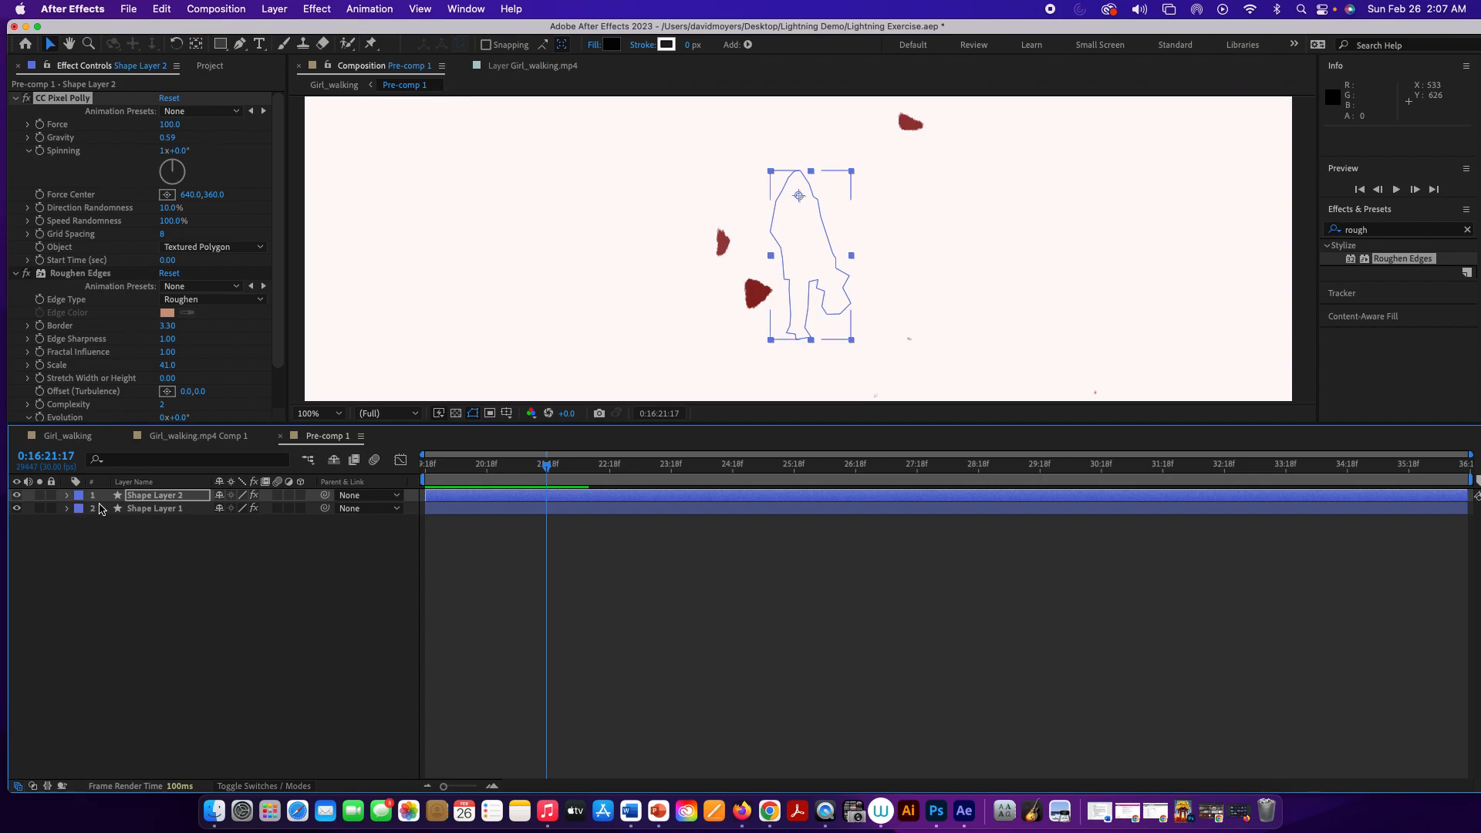
Set Shape Layer 1's CC Pixel Polly Grid Spacing to 17 and preview the larger red fragments
left_click(133, 511)
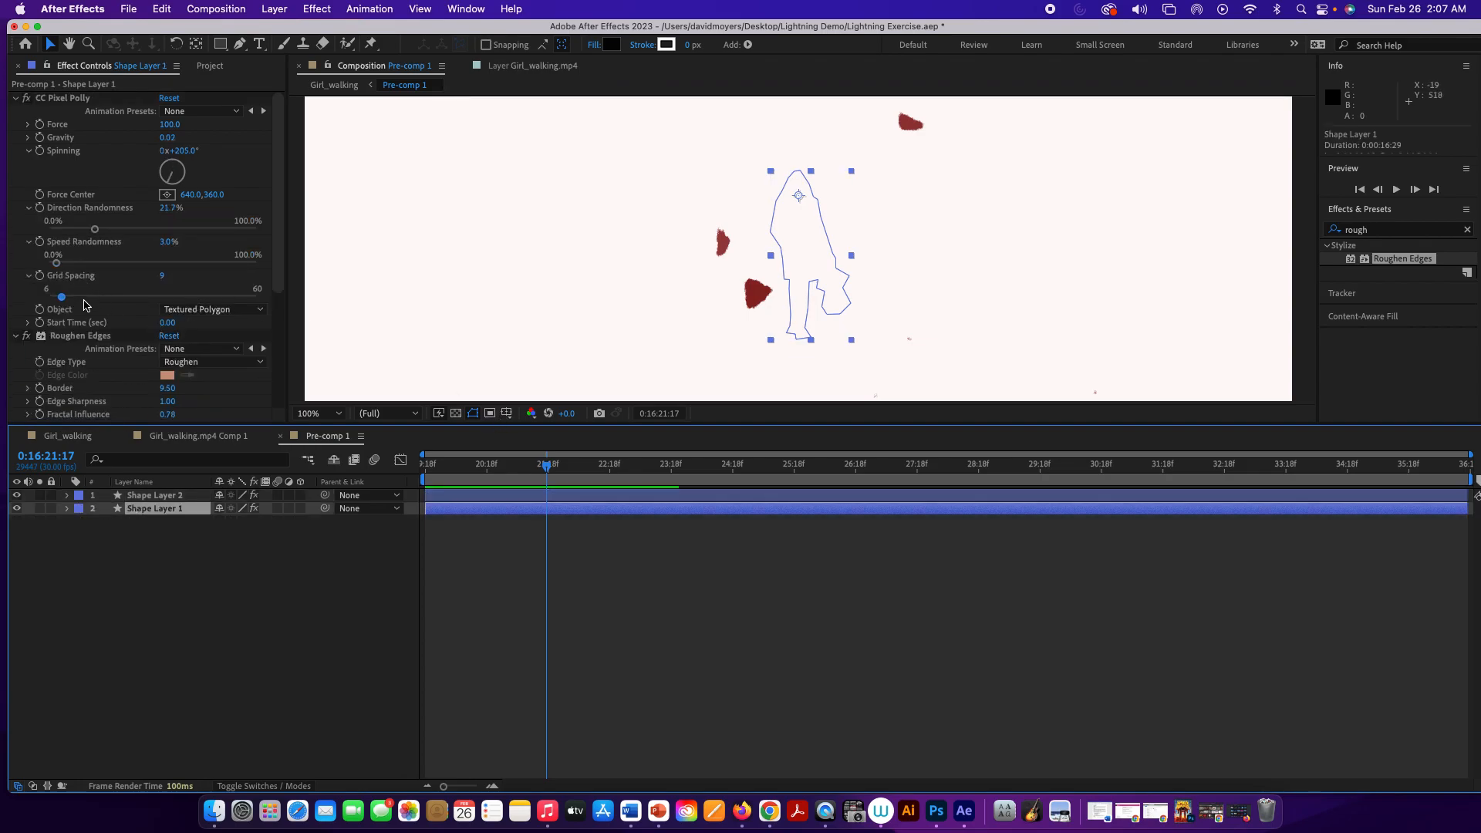
left_click_drag(65, 303, 92, 301)
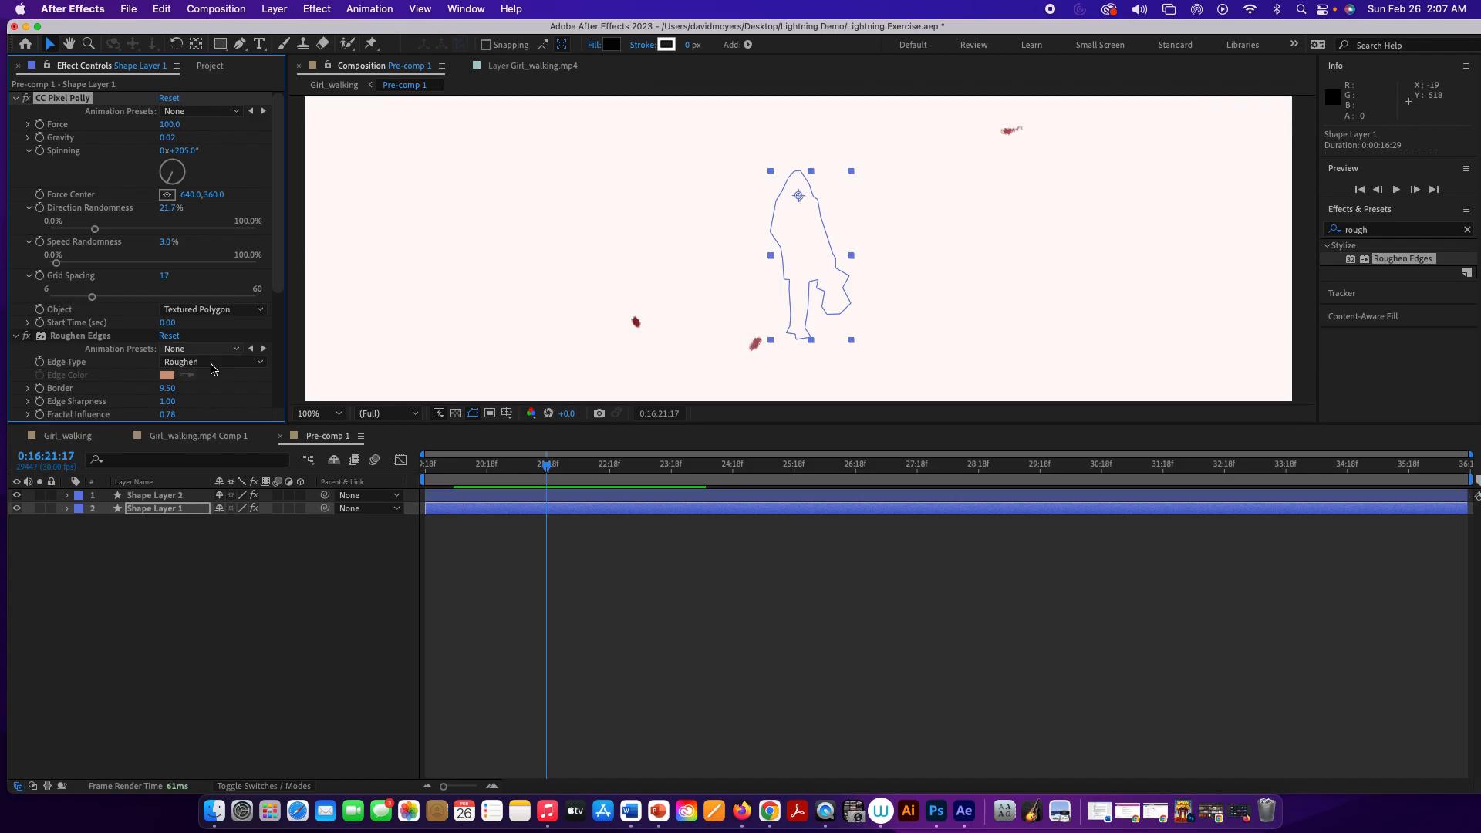
key("space")
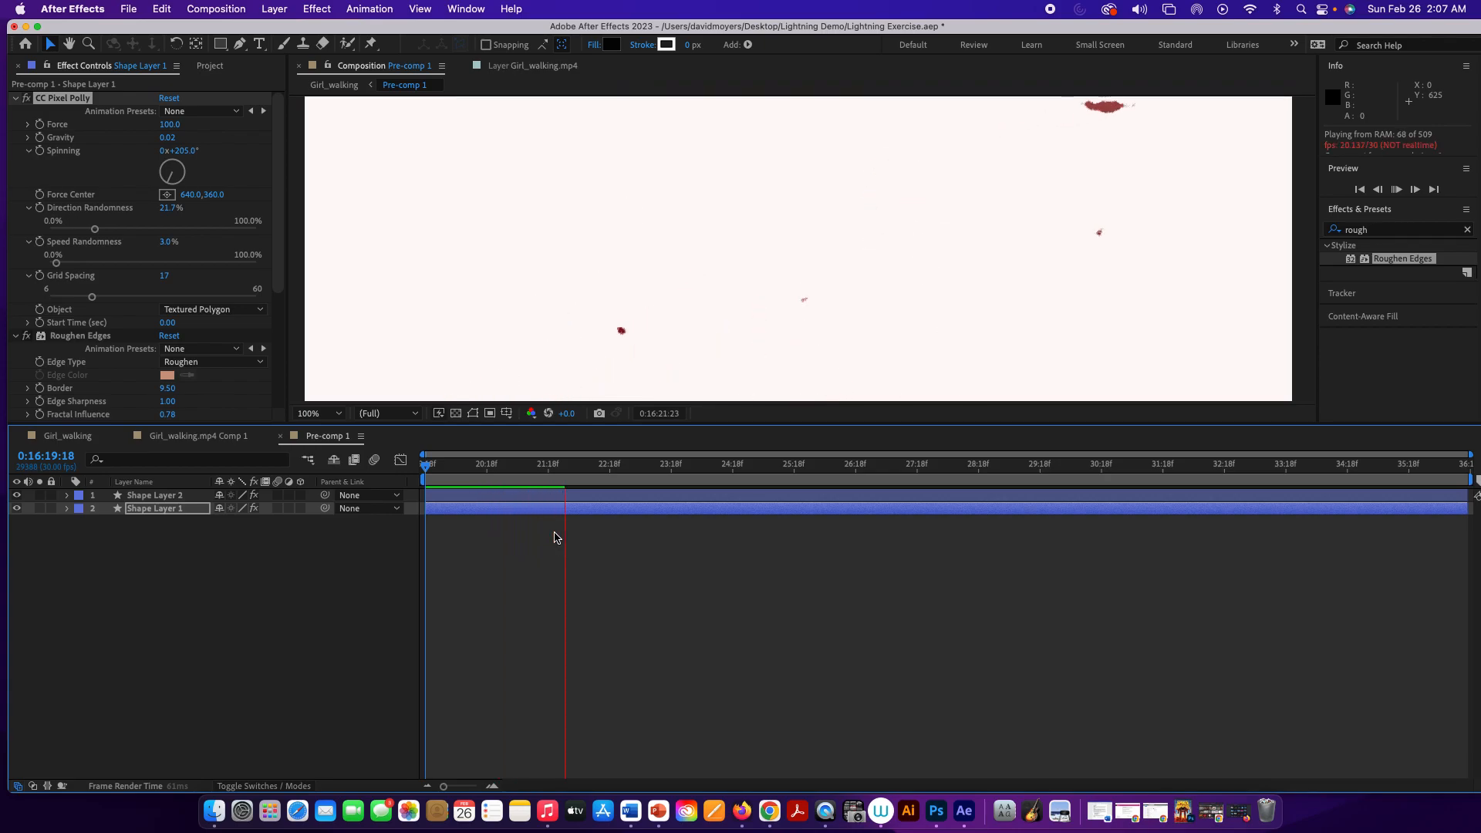
key("space")
left_click_drag(568, 470, 455, 465)
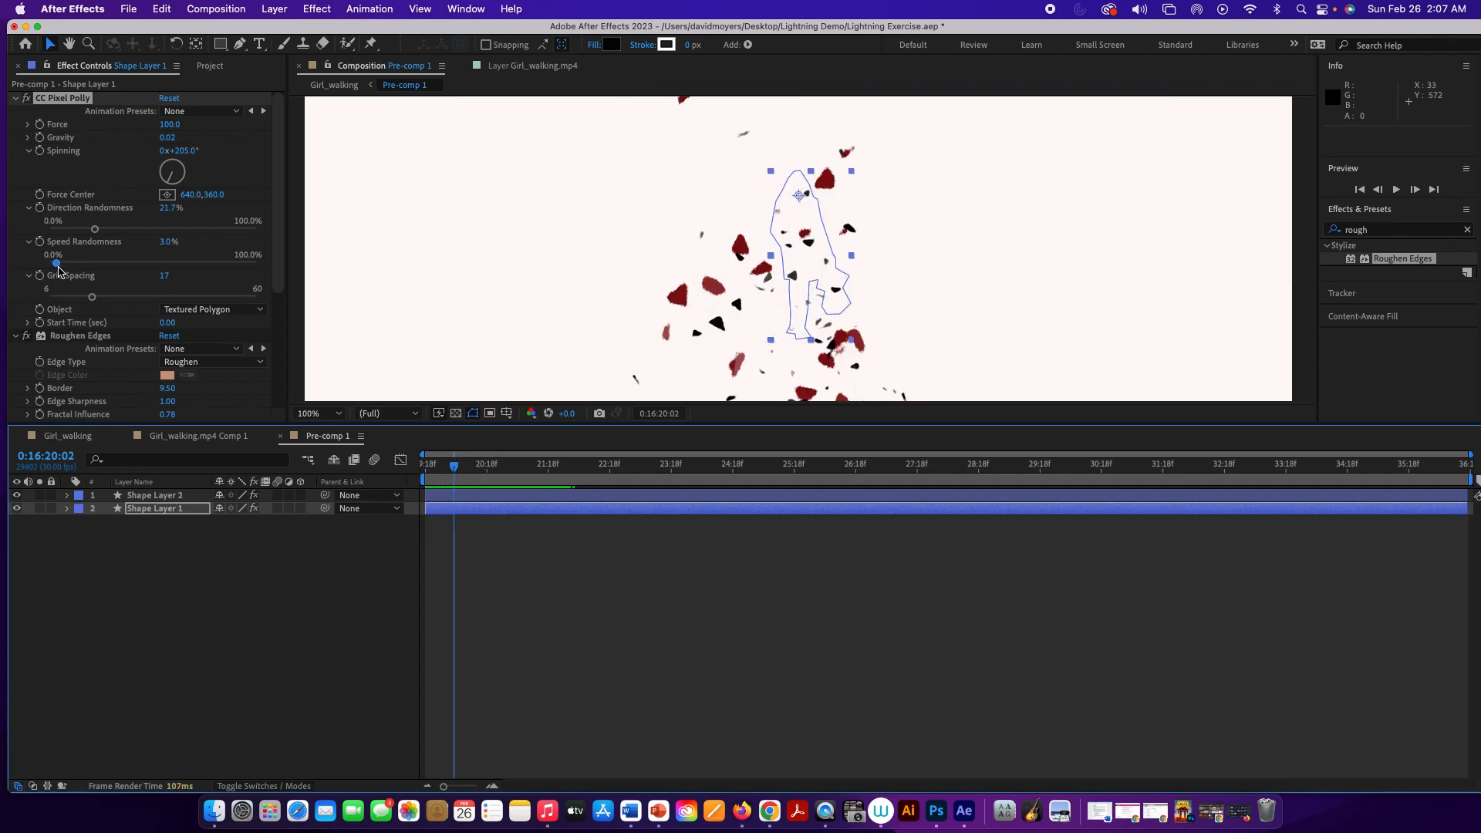
Set Shape Layer 1's CC Pixel Polly Speed Randomness to 51.3% and preview the burst
left_click_drag(456, 462, 470, 464)
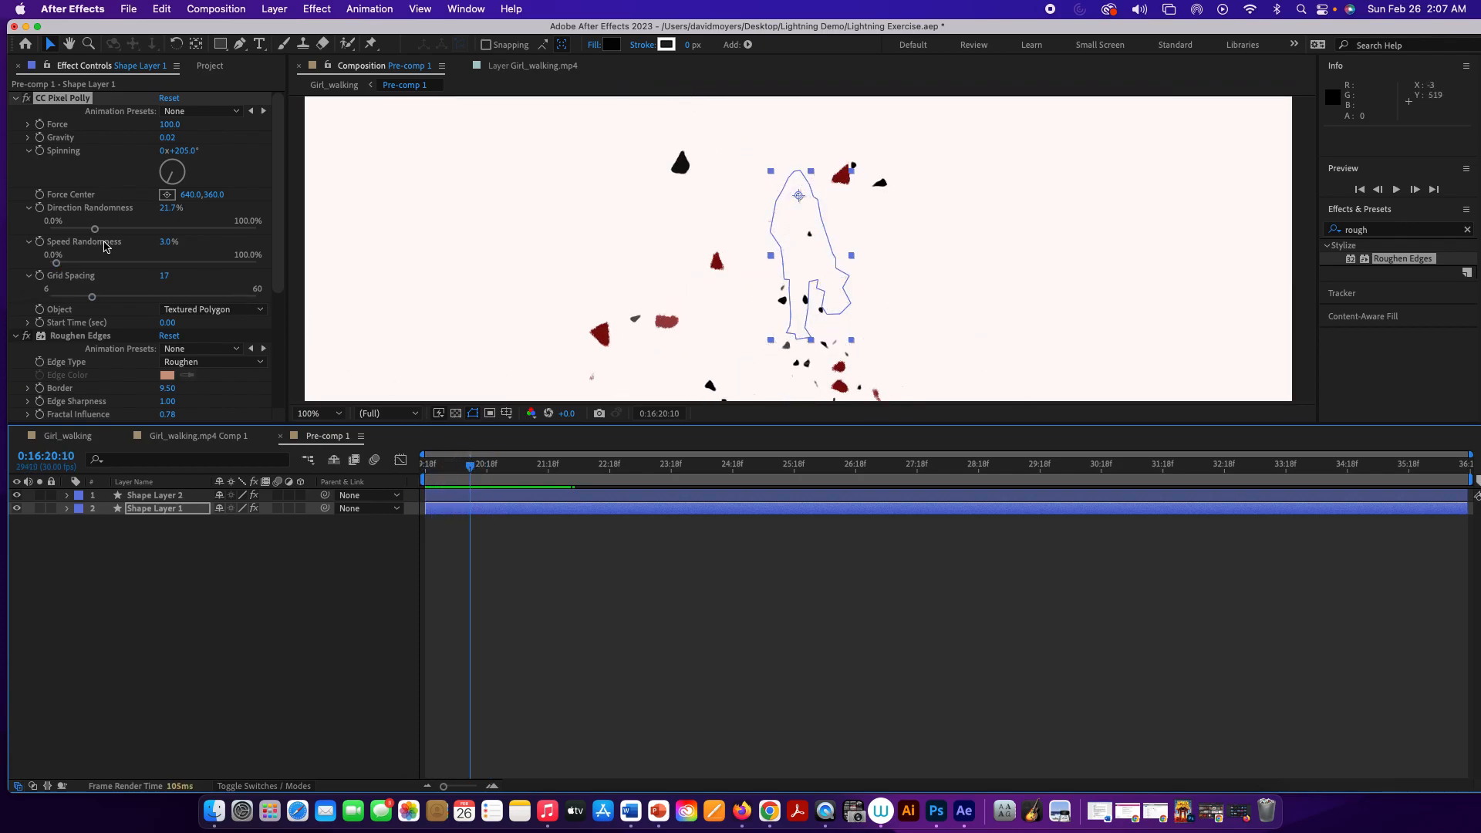
left_click_drag(65, 263, 158, 266)
left_click_drag(471, 465, 404, 468)
key("space")
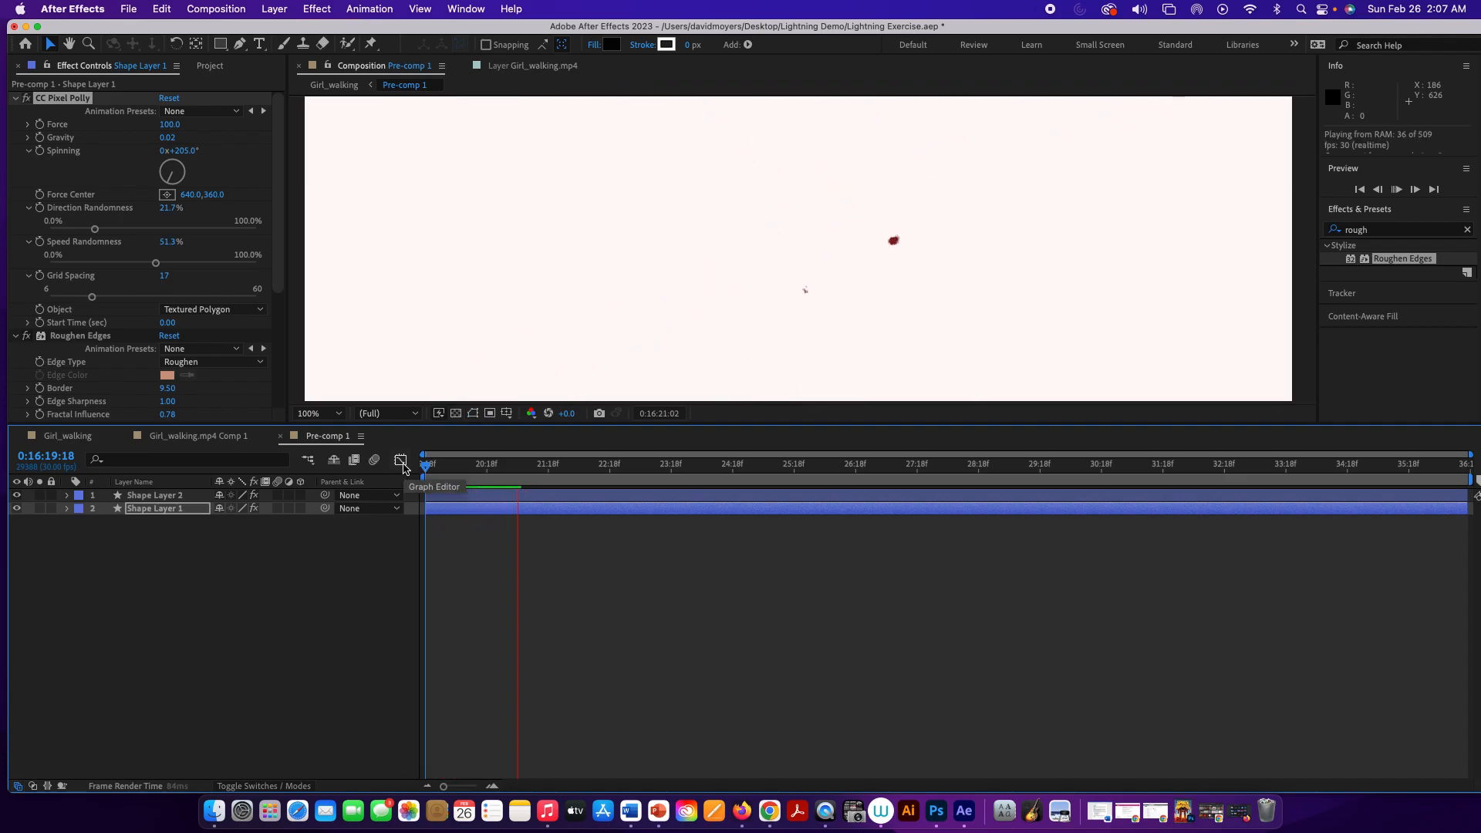
key("space")
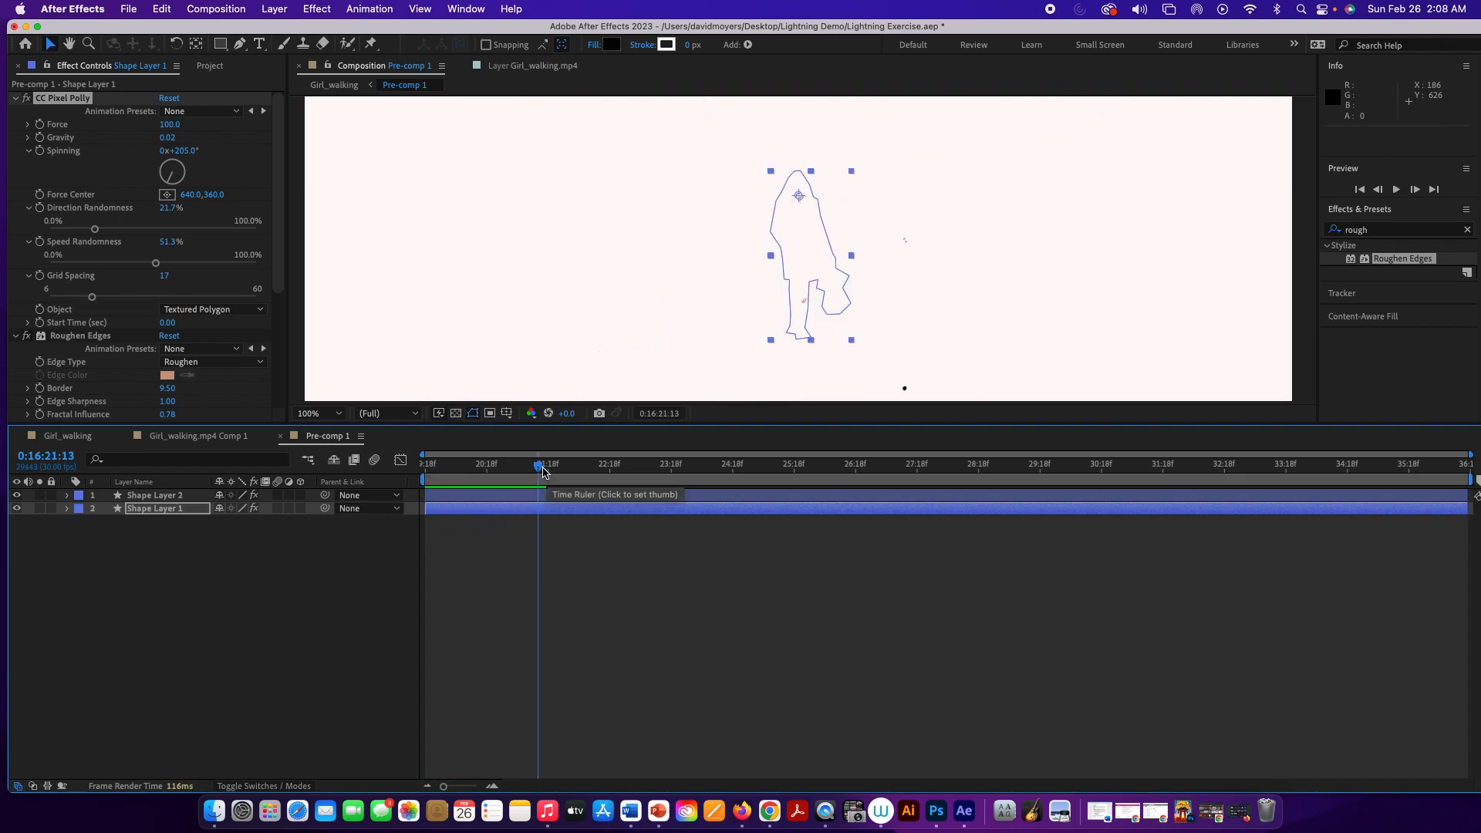
Set Shape Layer 1's CC Pixel Polly Speed Randomness to 79% and Force Center to 643, 391, and preview the burst
left_click_drag(539, 467, 494, 474)
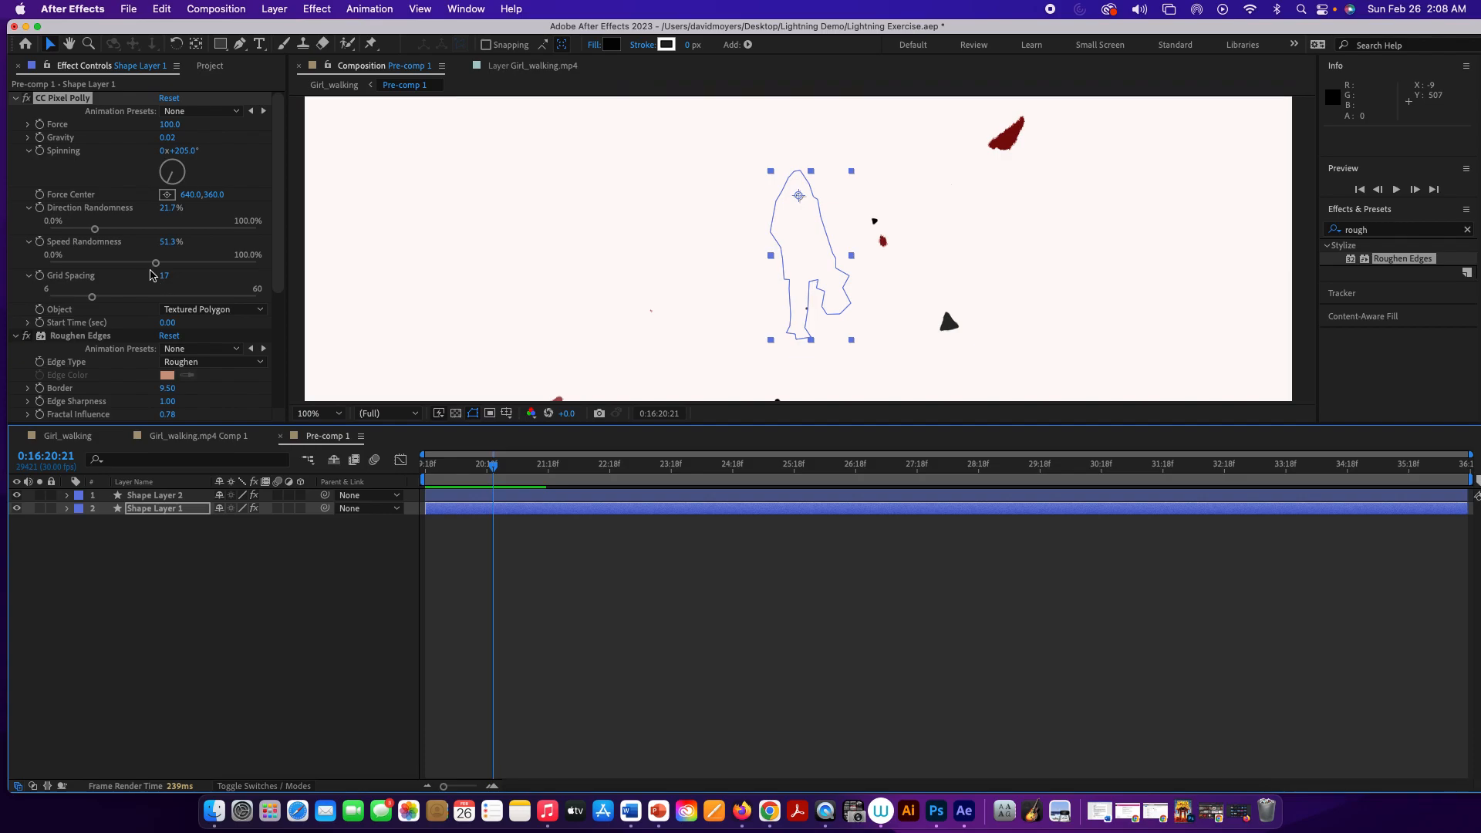
left_click_drag(156, 264, 213, 268)
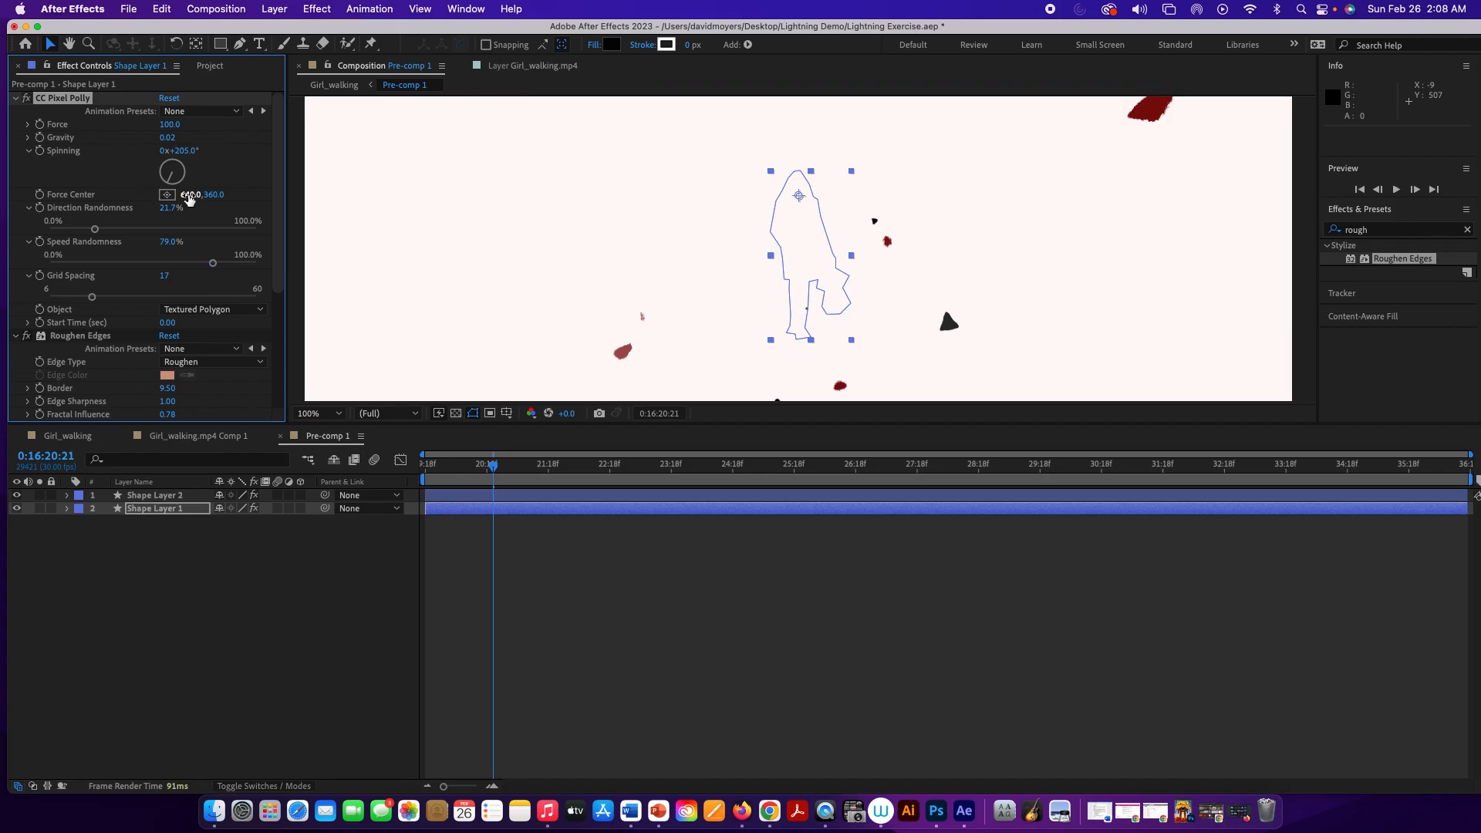
left_click_drag(187, 195, 234, 196)
left_click(496, 468)
key("space")
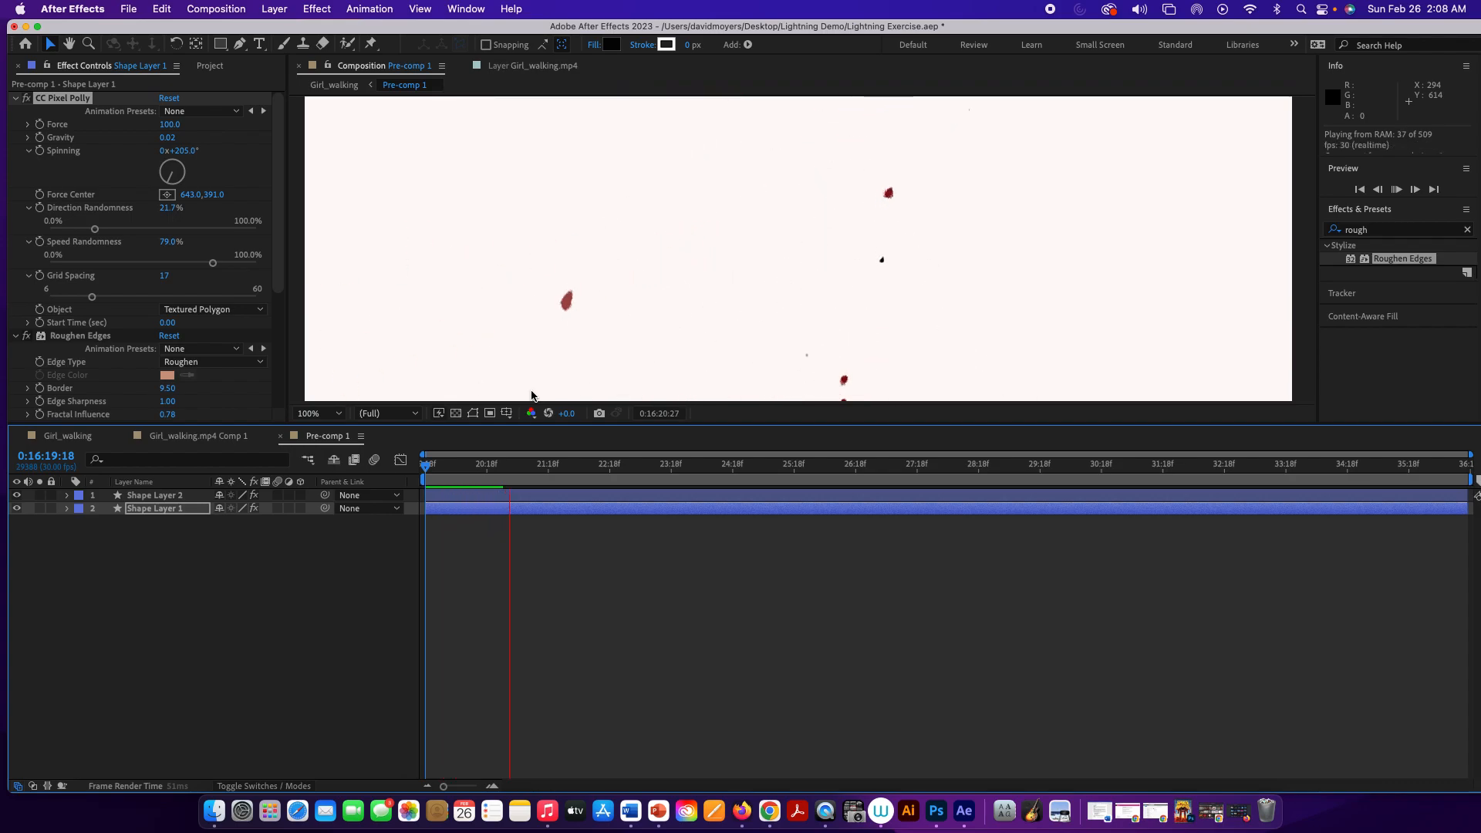
key("space")
Preview the burst in the Girl_walking composition from 0:16:26:28, then inspect the strike frame at 0:16:27:08
left_click(79, 441)
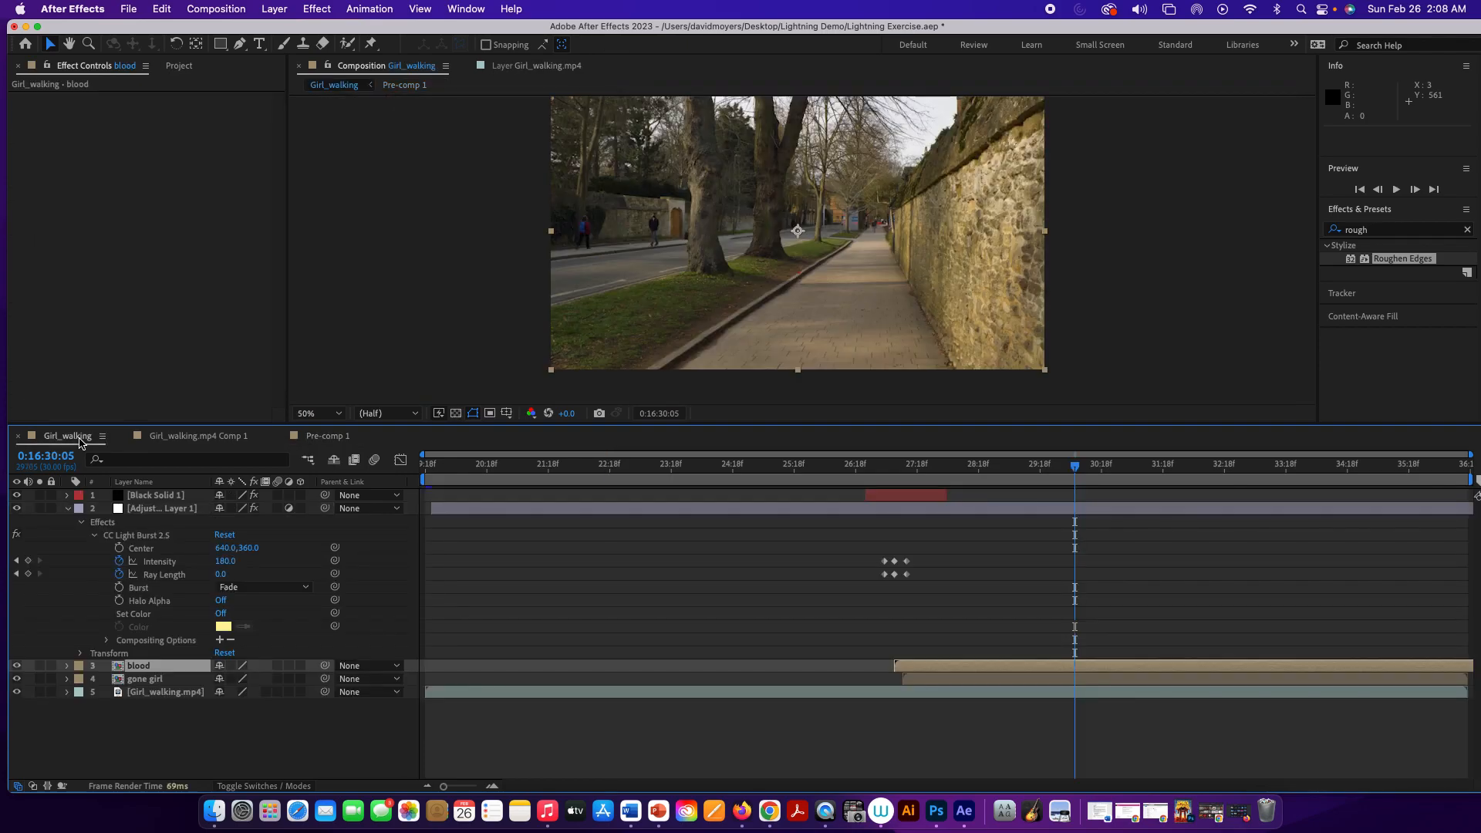
left_click_drag(1082, 460, 875, 463)
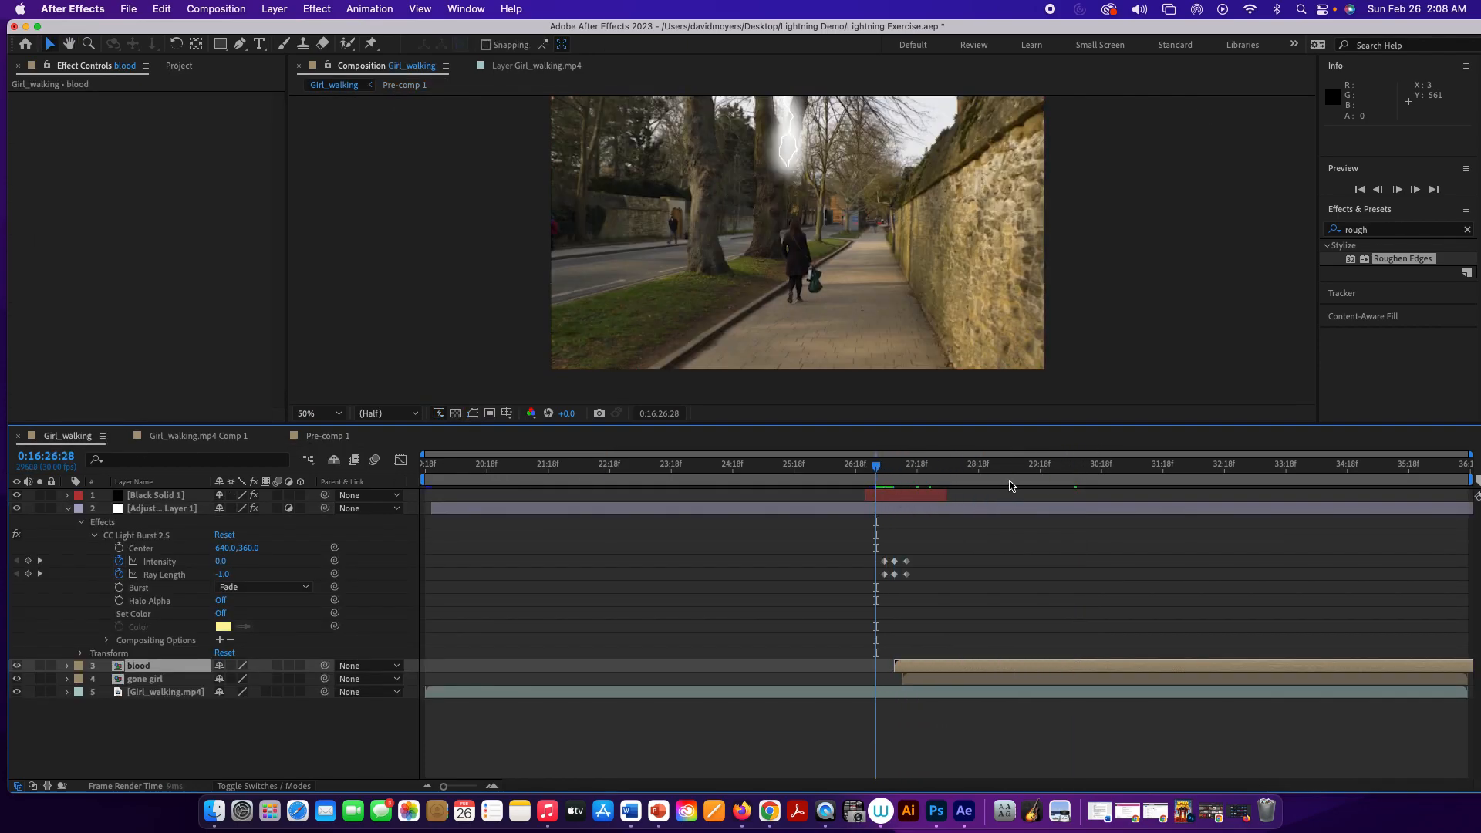
key("space")
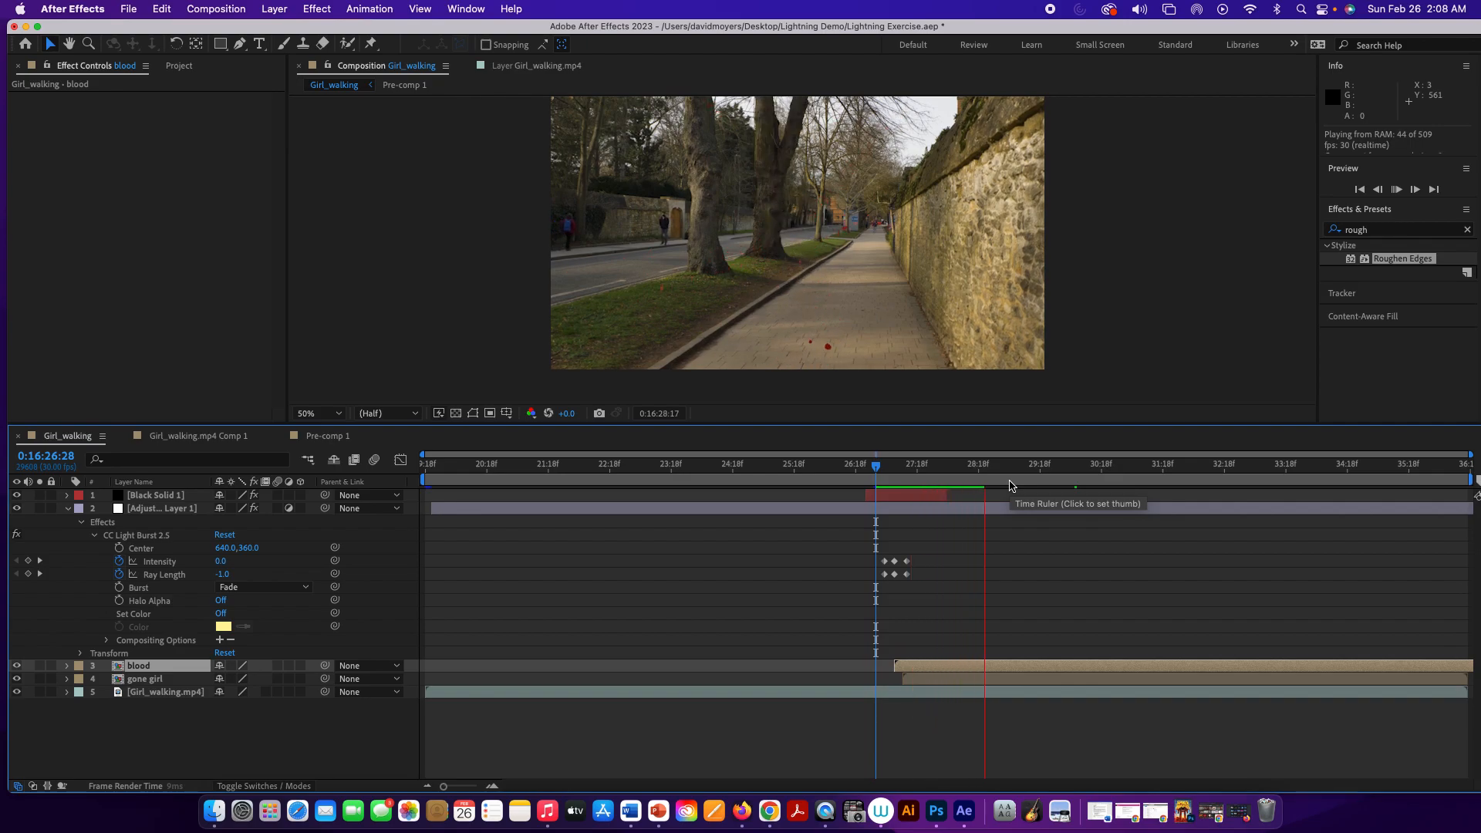
key("space")
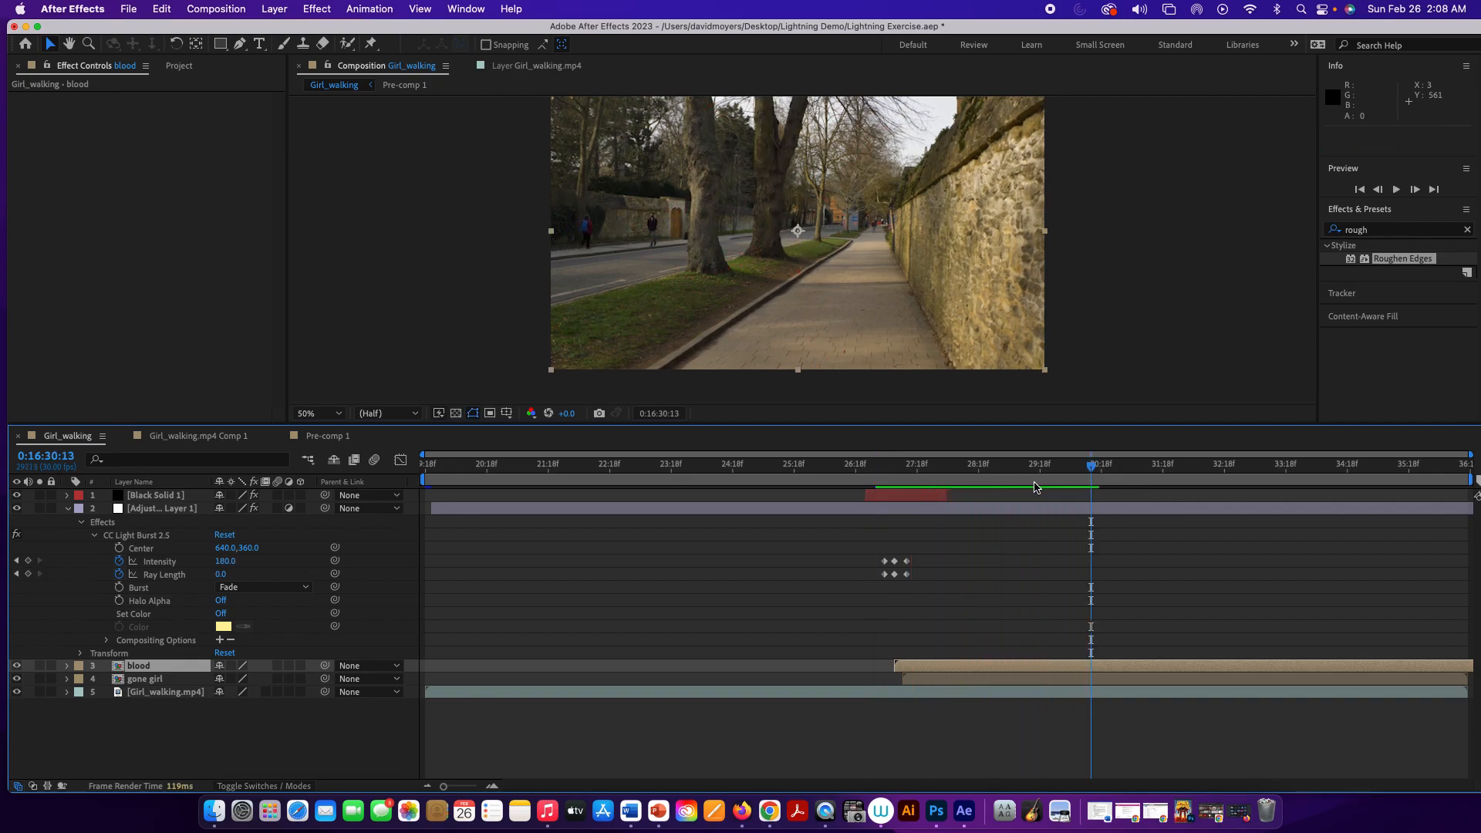
left_click_drag(1089, 468, 895, 504)
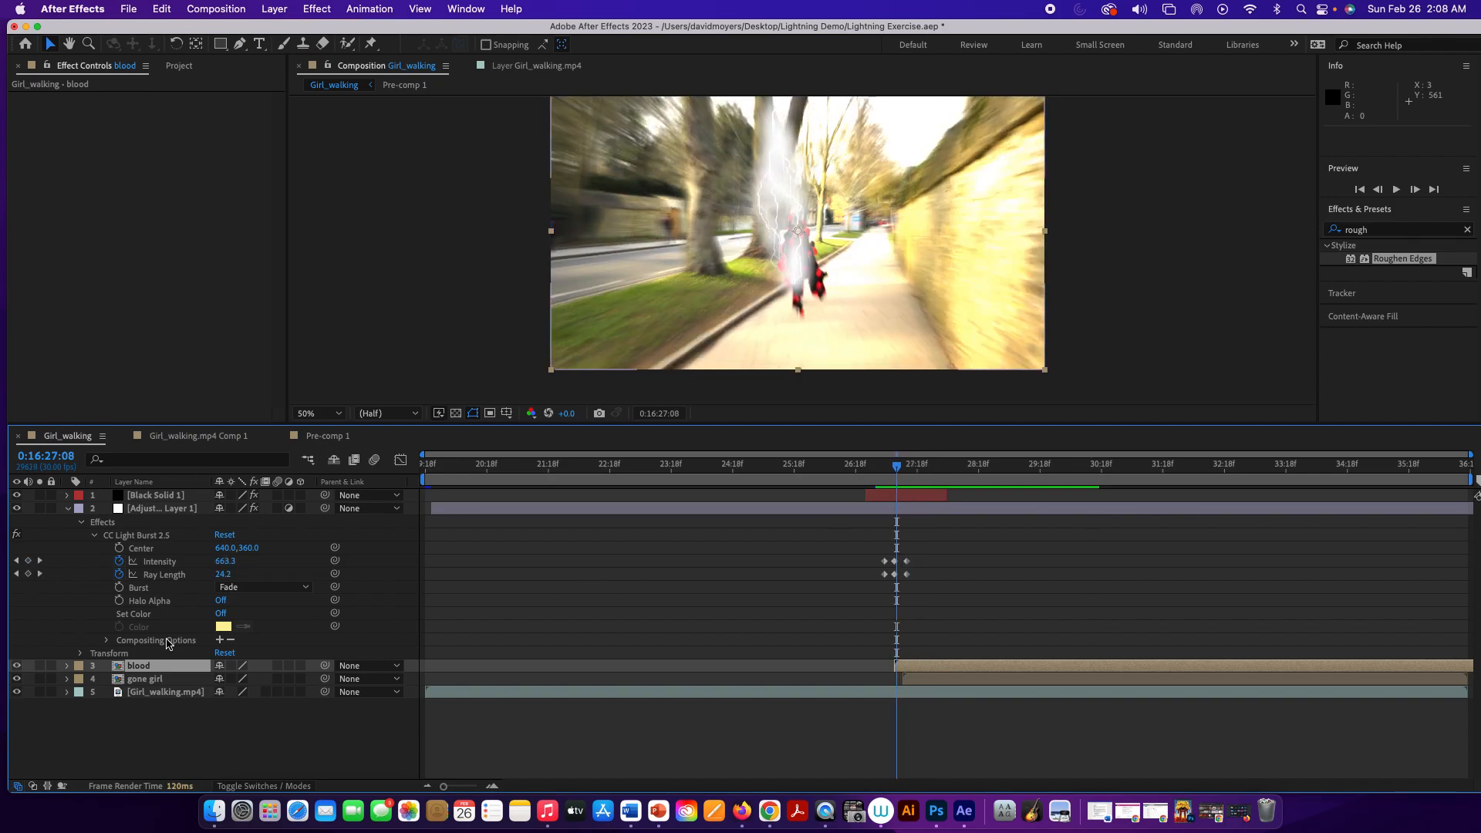
Open the blood precomposition and apply a Fast Box Blur effect to Shape Layer 2
double_click(160, 666)
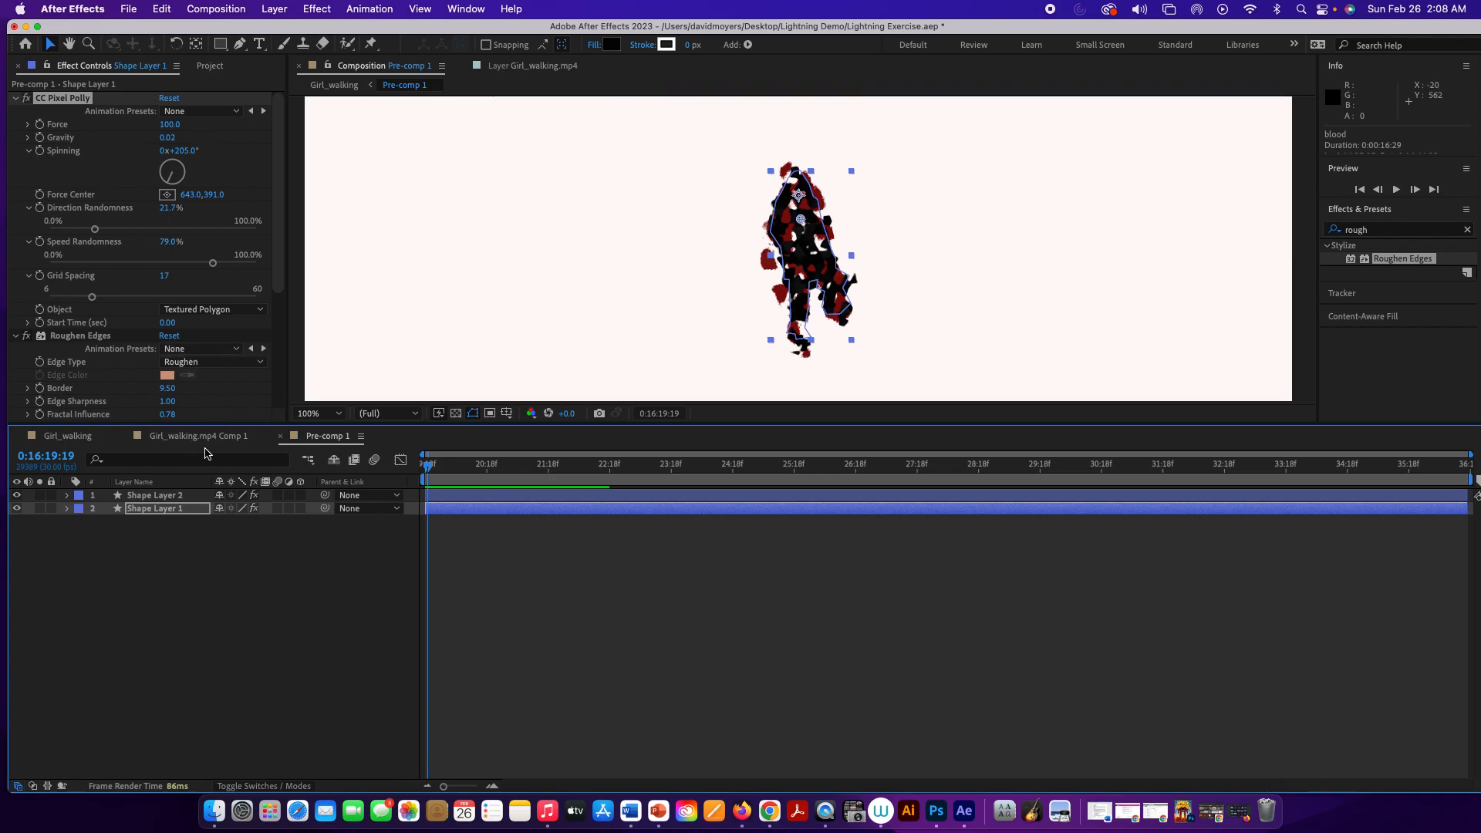
left_click(158, 495)
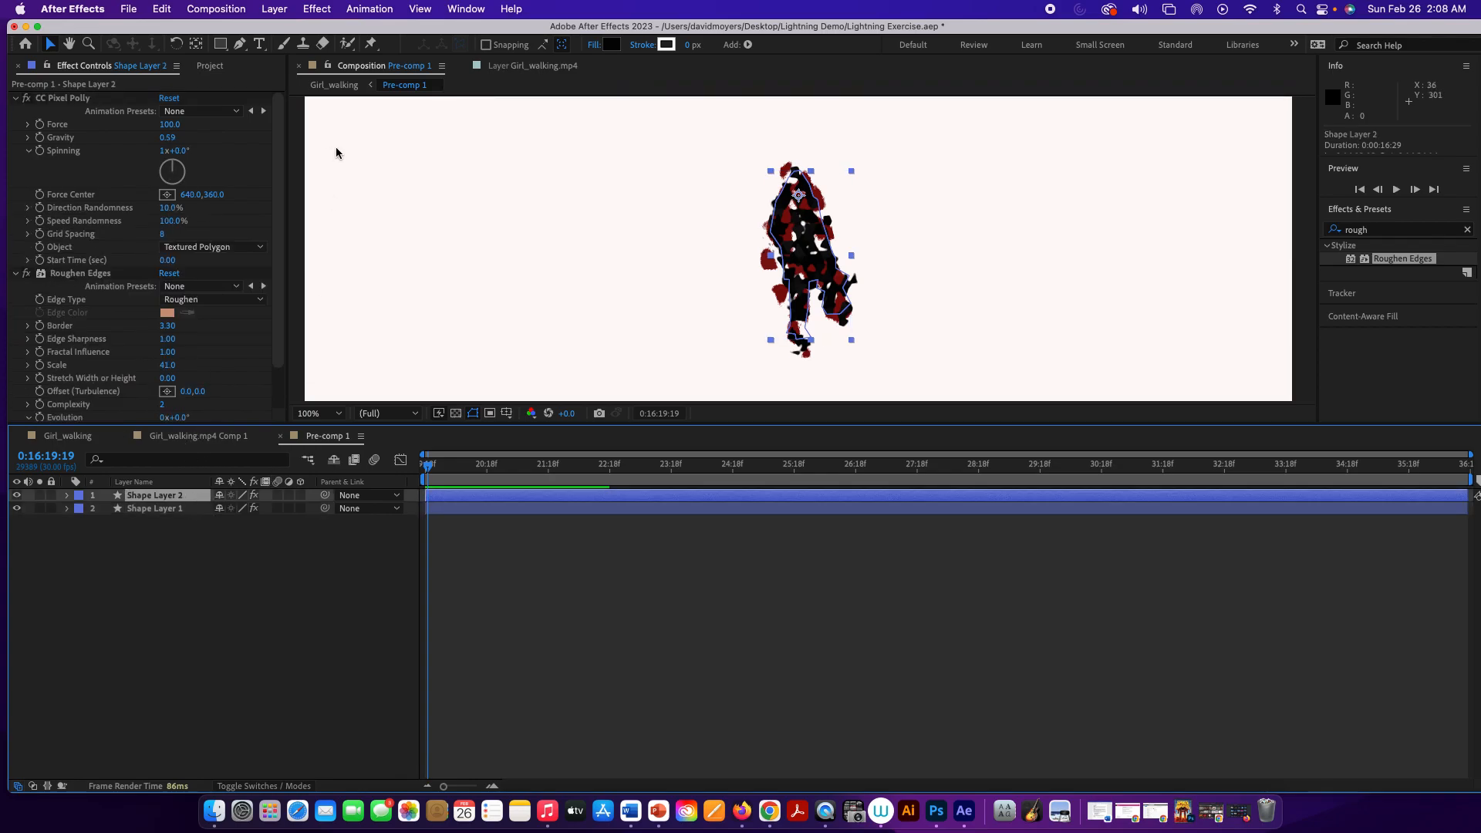
left_click(317, 9)
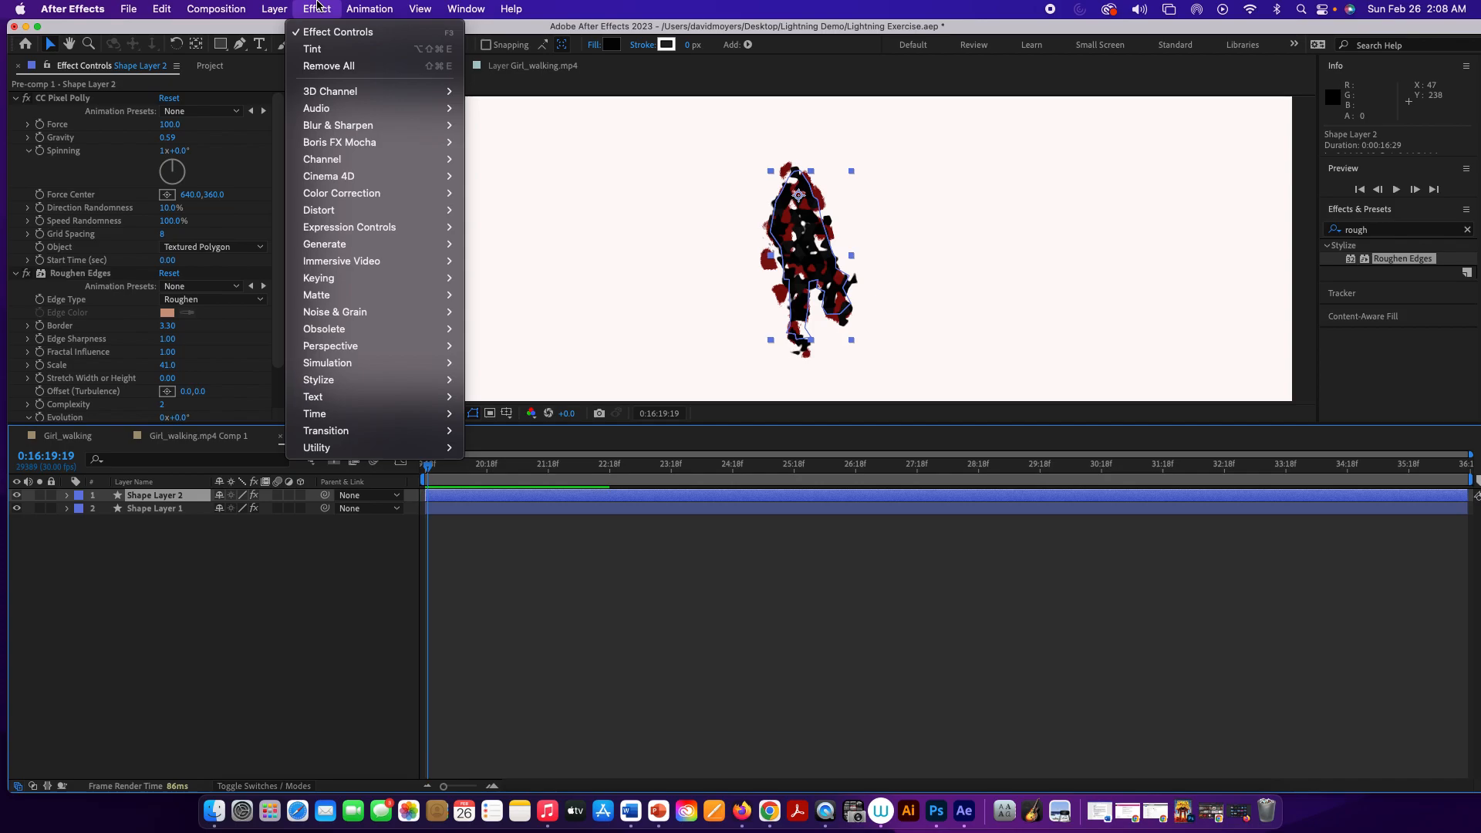
mouse_move(363, 170)
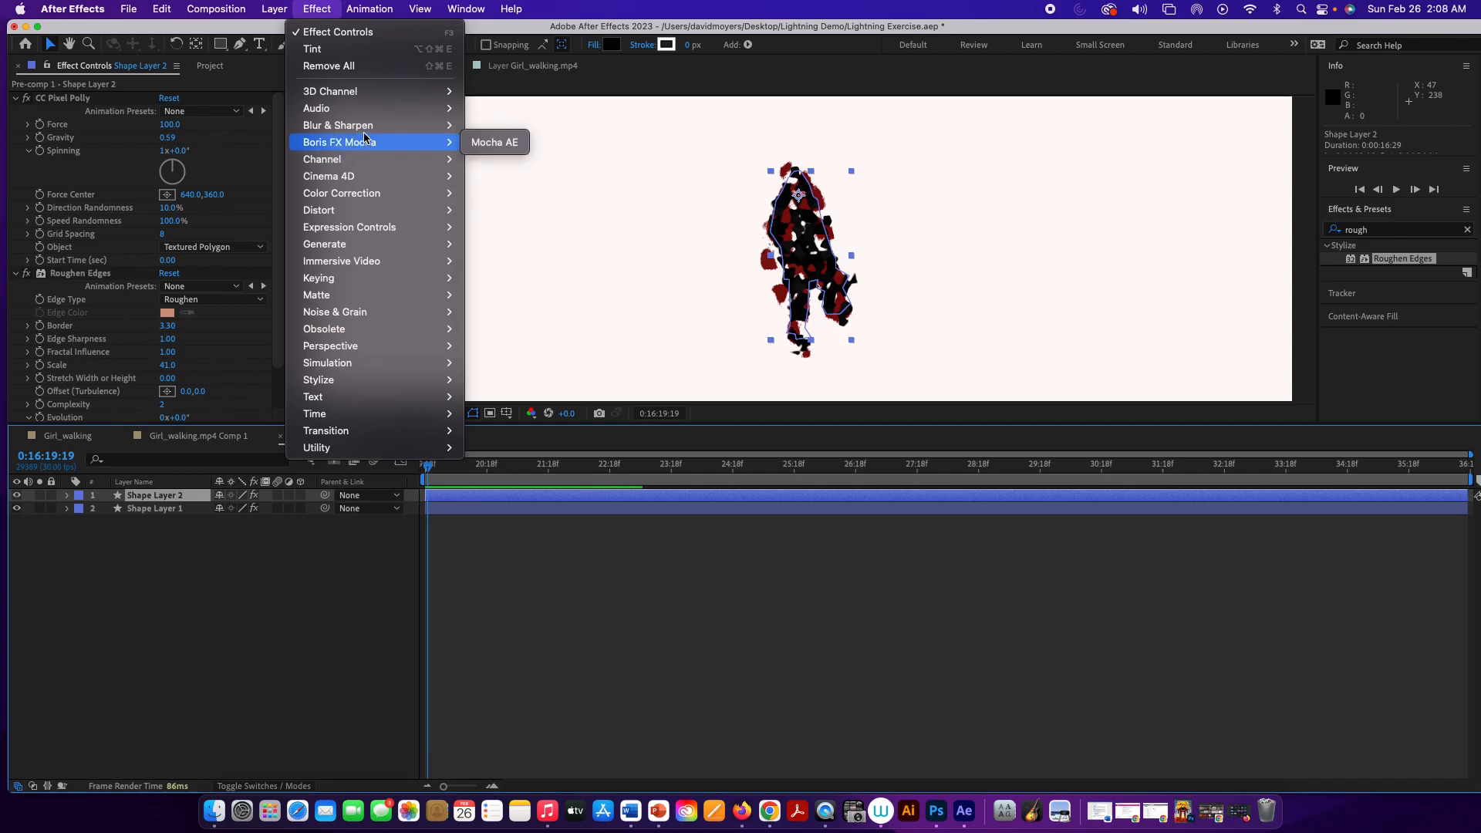
mouse_move(386, 125)
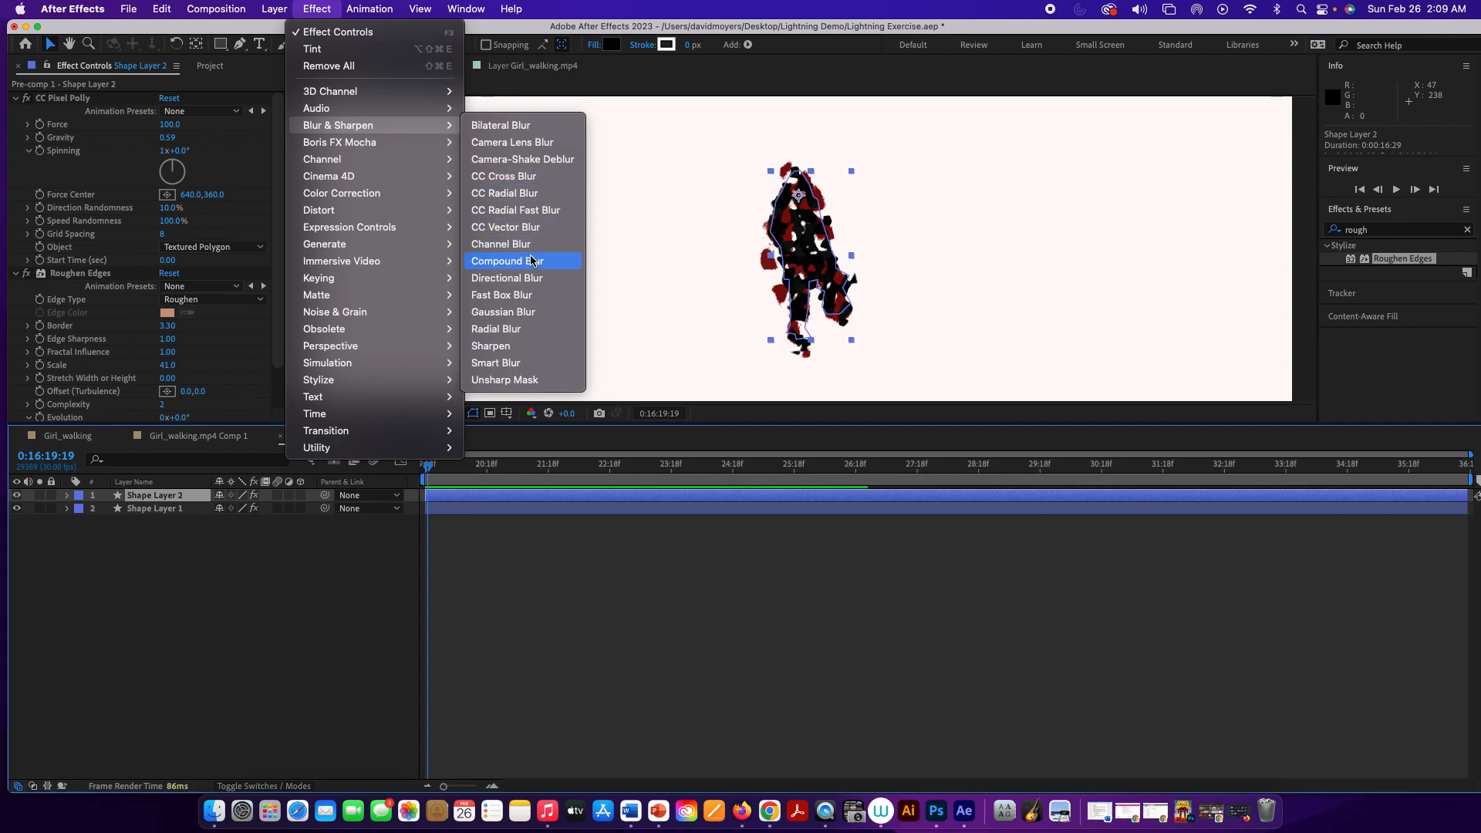
left_click(522, 300)
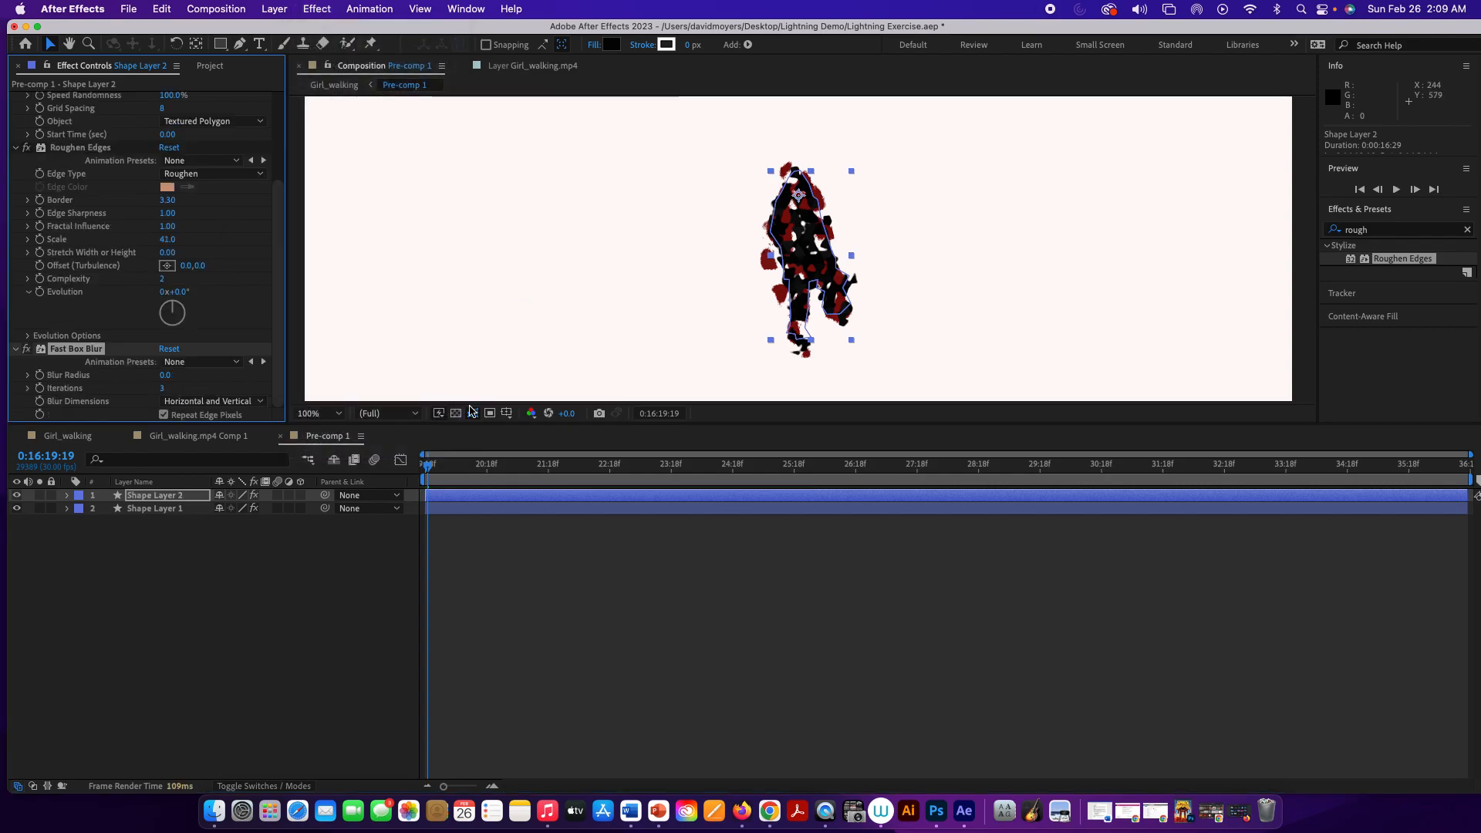
Try a Fast Box Blur radius of 2 on Shape Layer 2, judging it on the scattered black fragments at 0:16:19:22
mouse_move(429, 467)
left_mouse_down()
mouse_move(470, 467)
mouse_move(416, 472)
left_mouse_up()
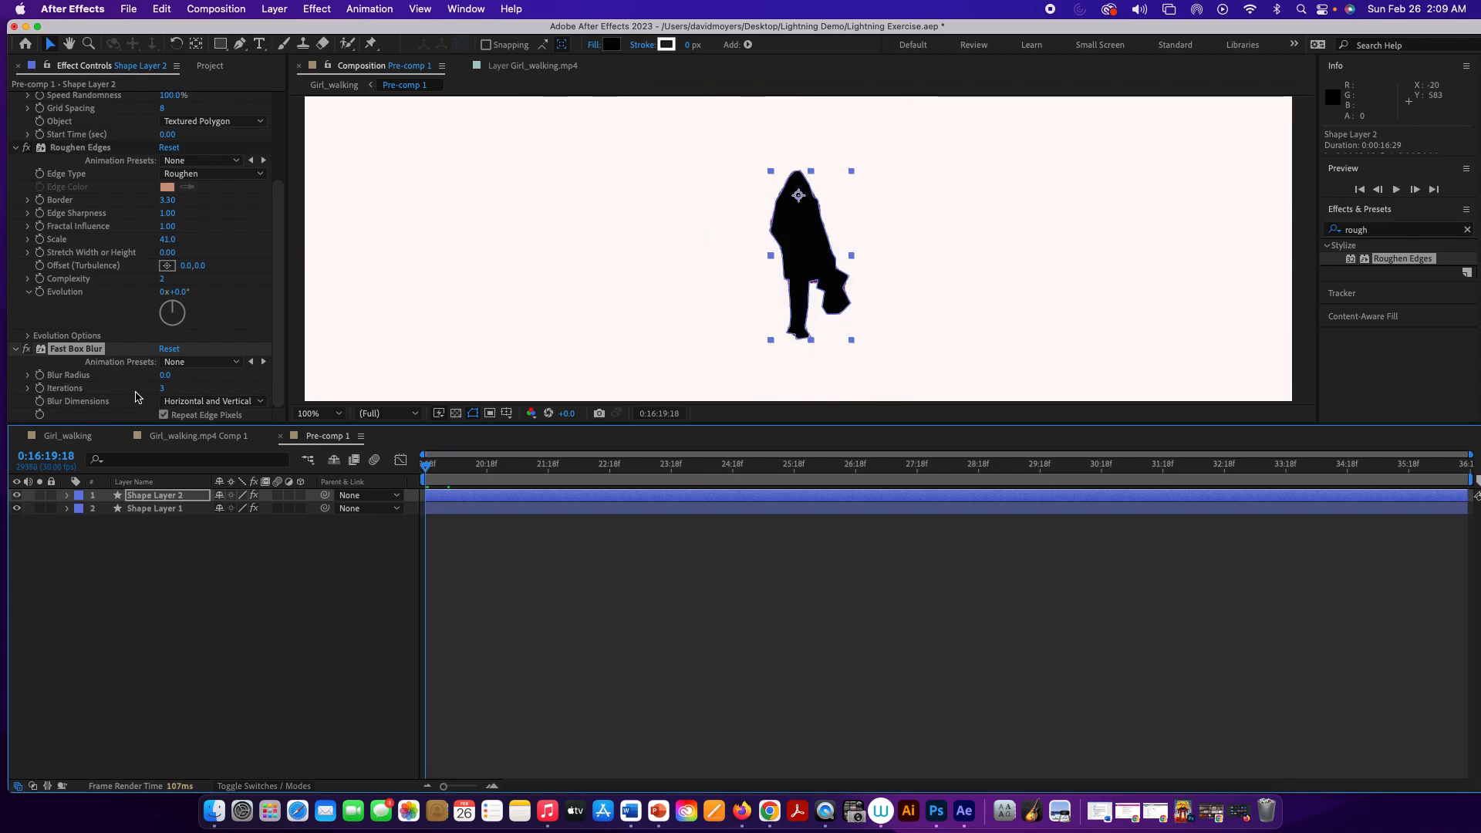
left_click_drag(165, 375, 174, 381)
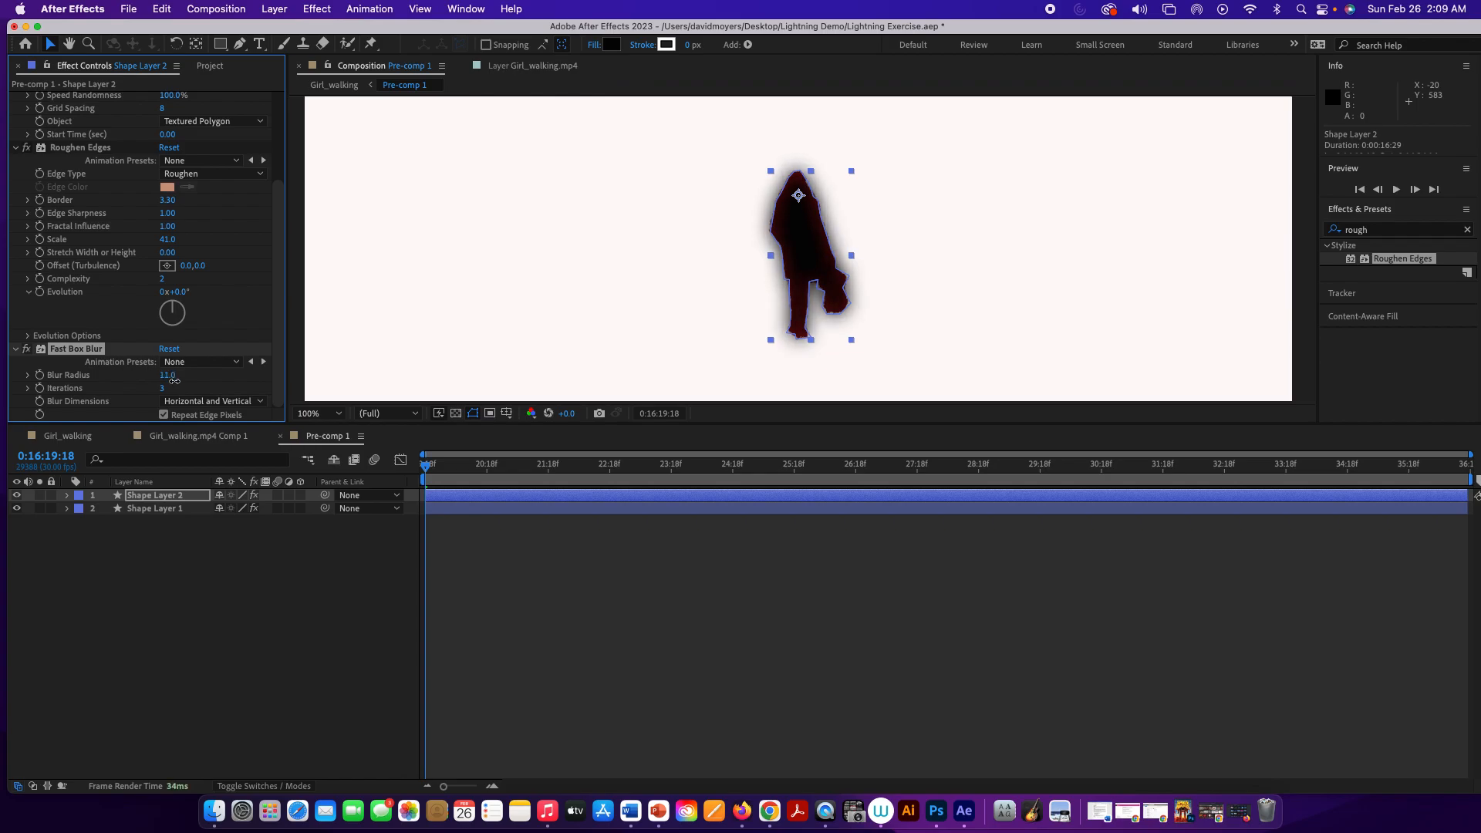
mouse_move(428, 467)
left_mouse_down()
mouse_move(452, 470)
mouse_move(434, 478)
left_mouse_up()
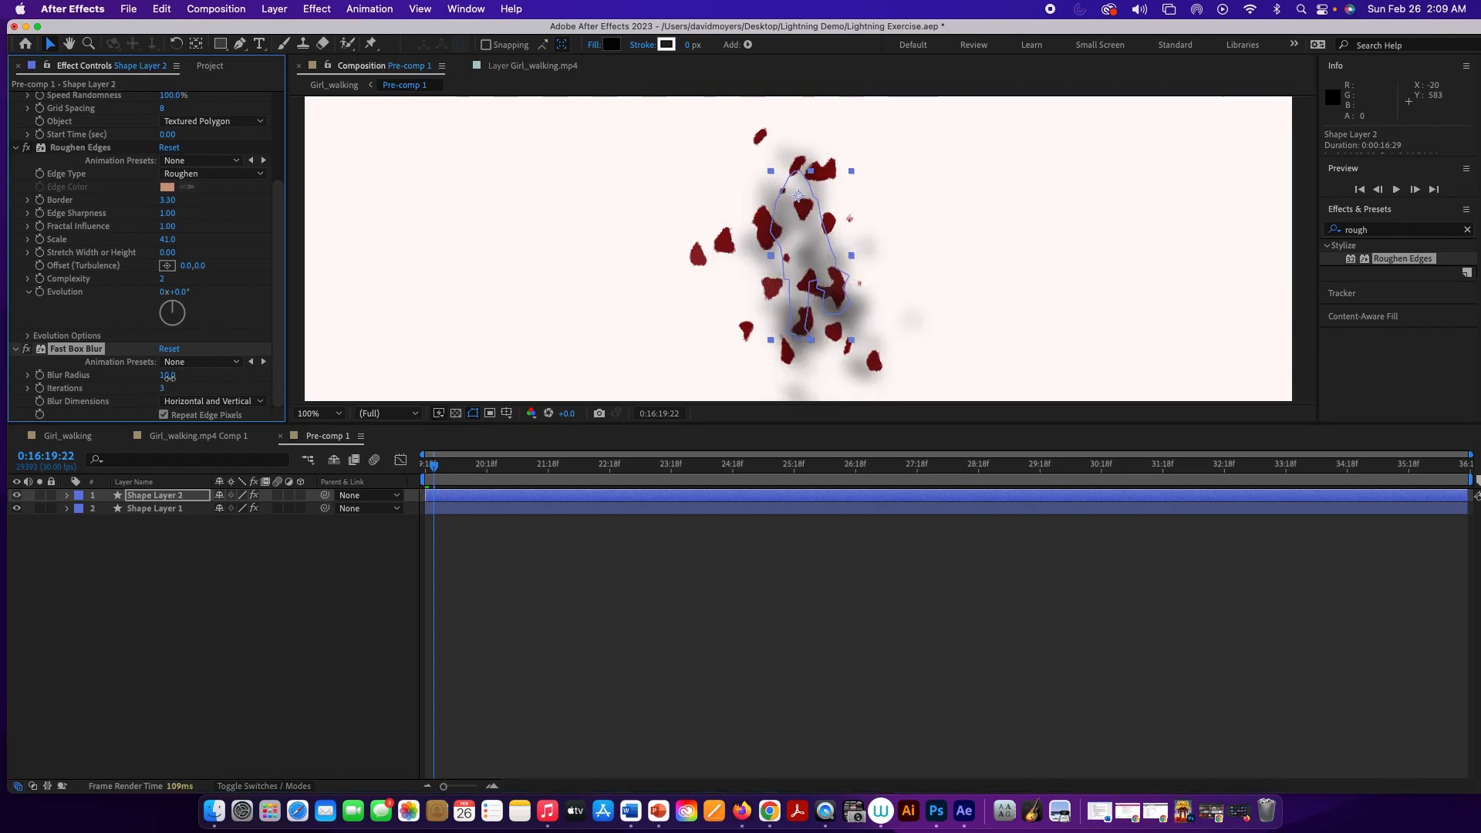
left_click_drag(167, 376, 163, 377)
left_click_drag(162, 377, 165, 377)
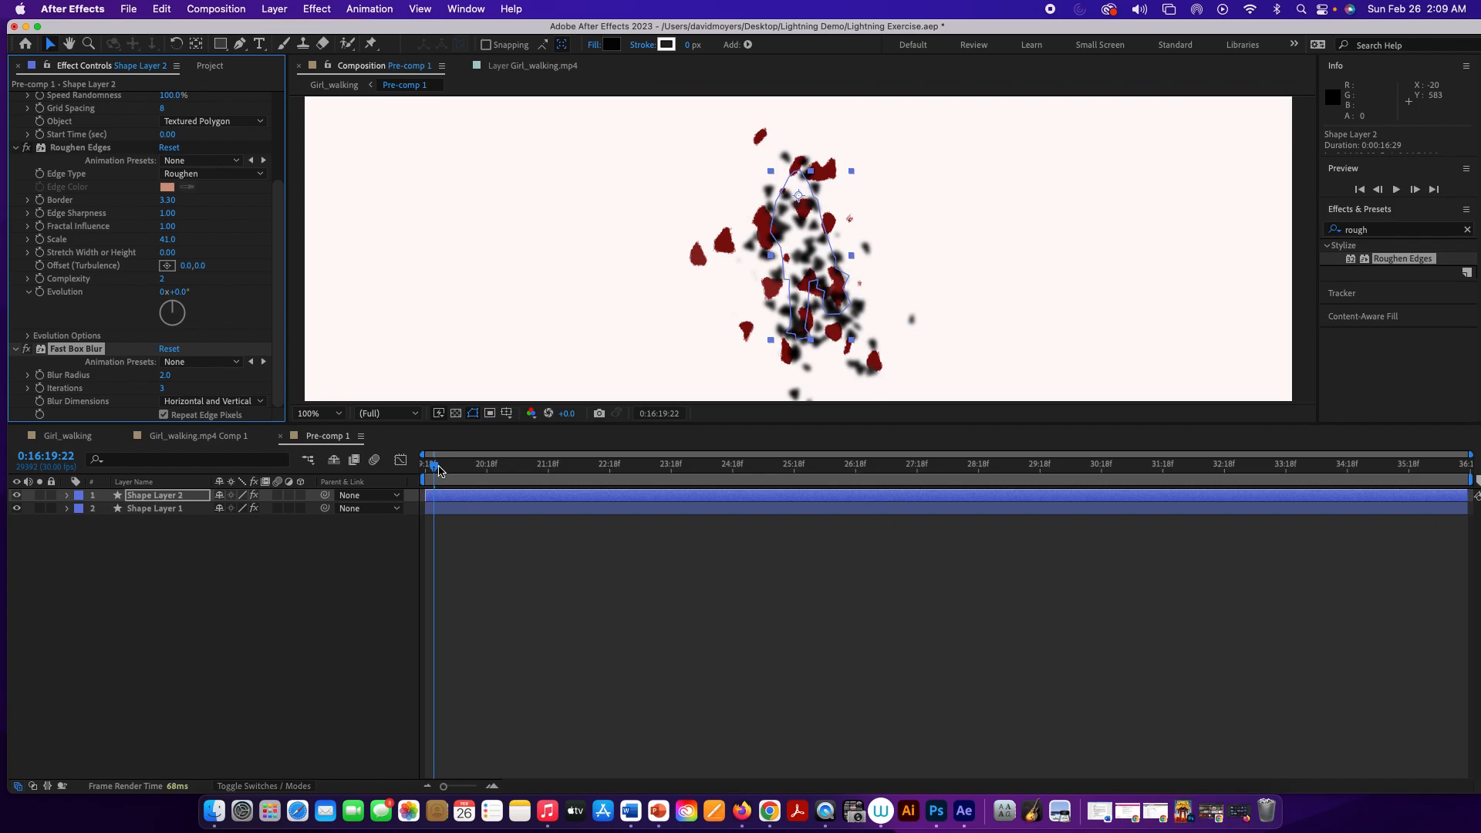
Apply the same Fast Box Blur effect to Shape Layer 1
left_click(202, 509)
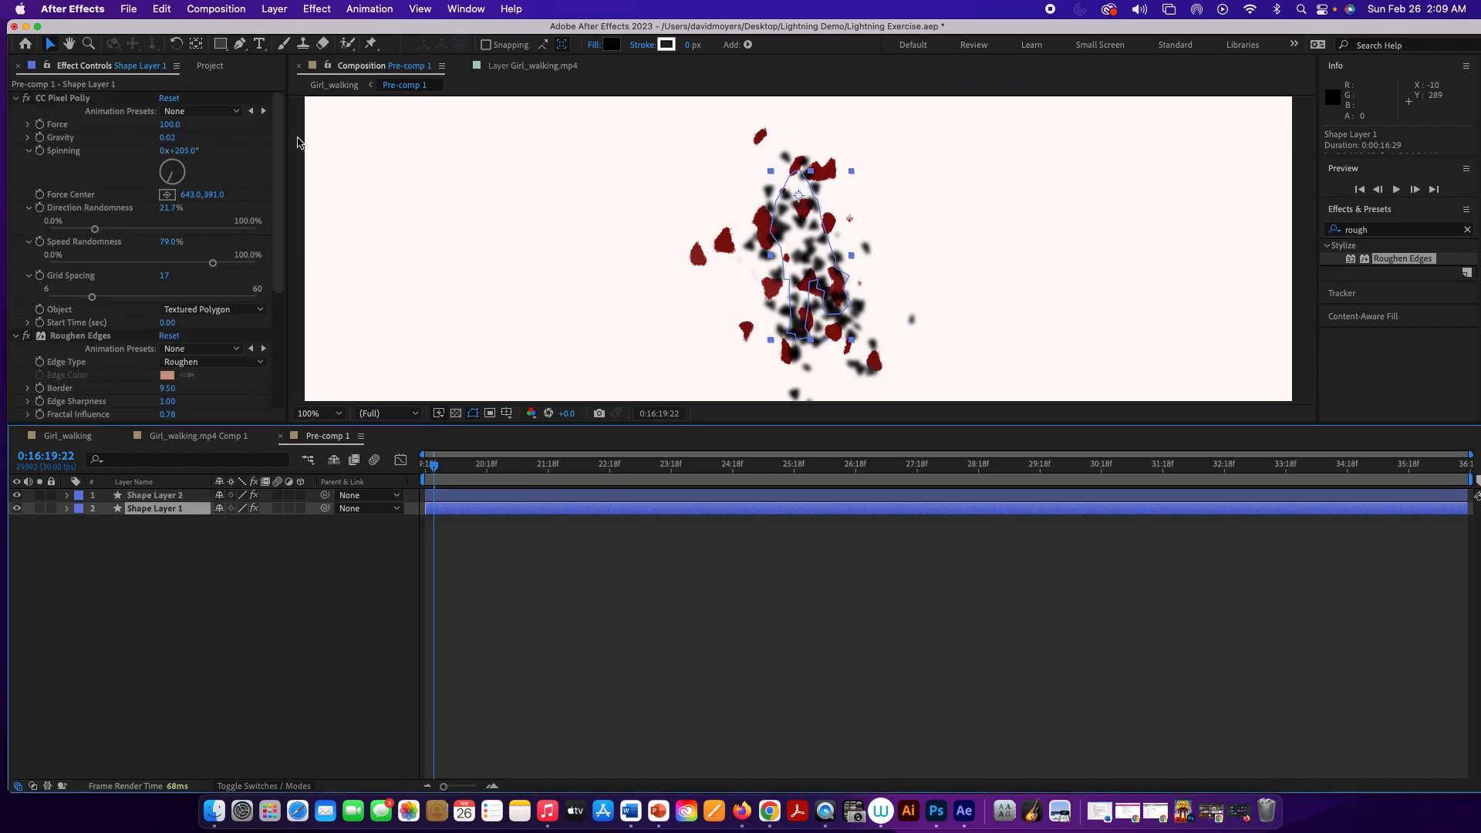
left_click(313, 8)
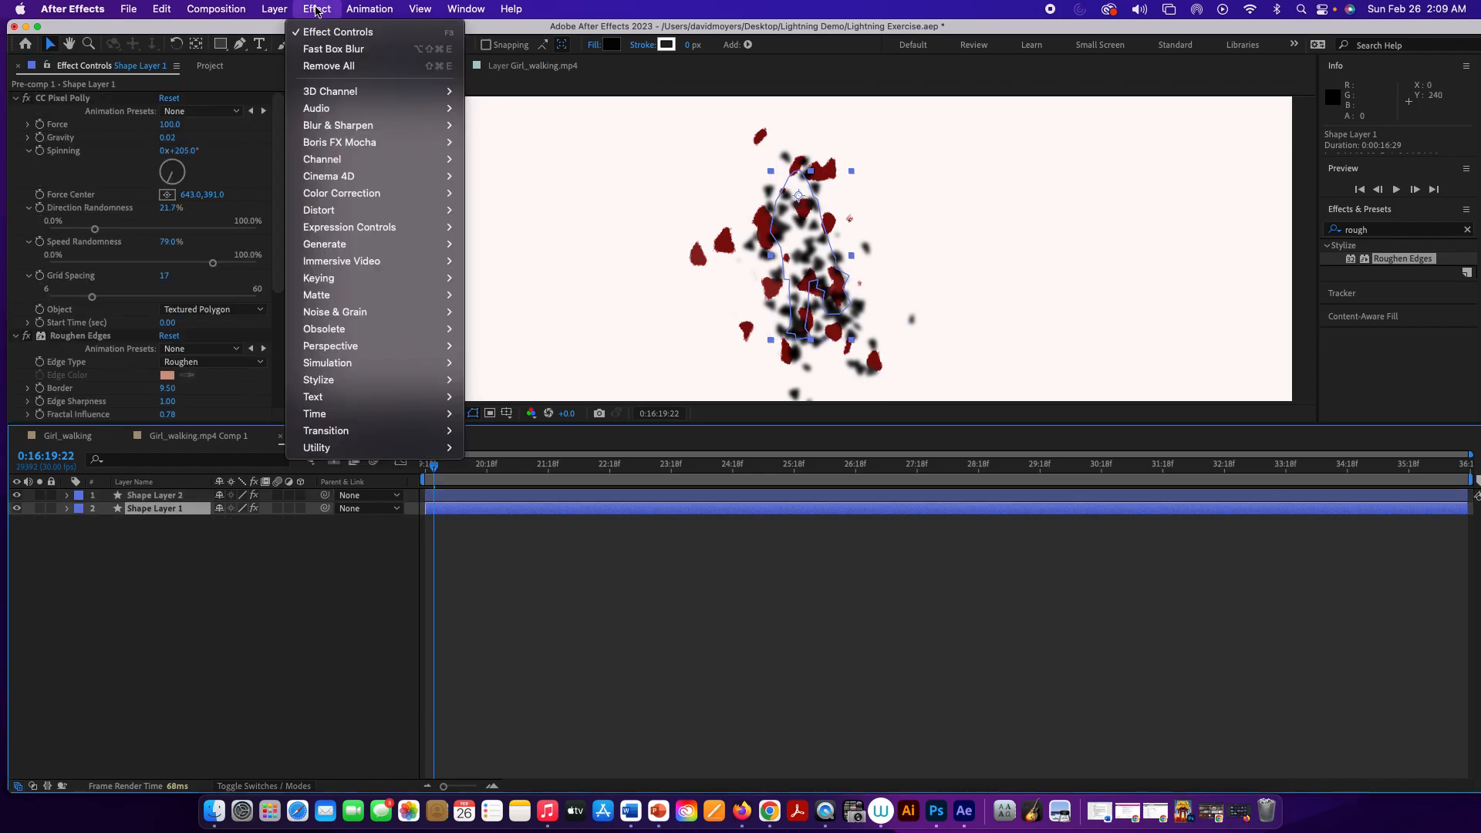
left_click(324, 49)
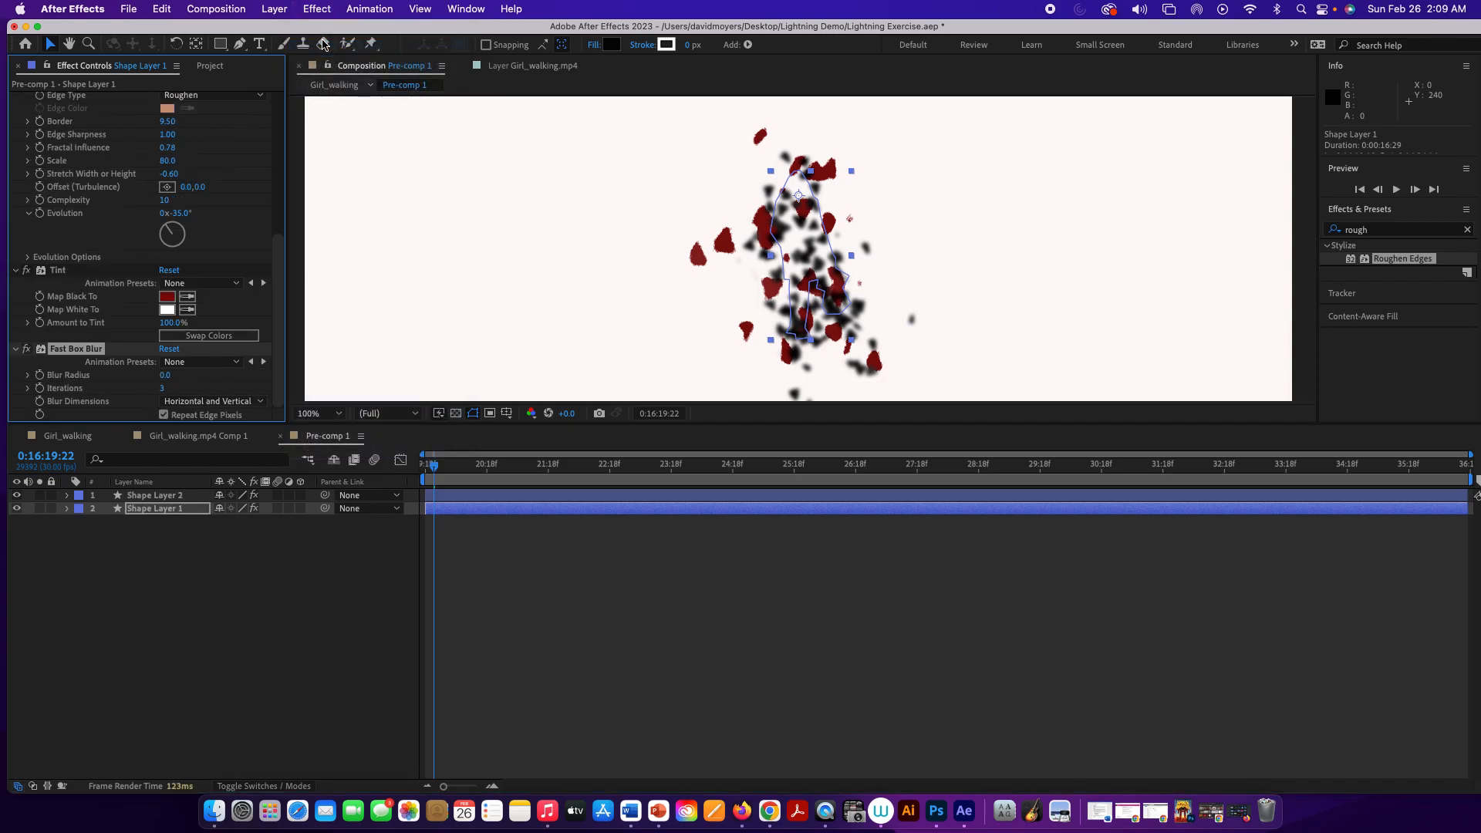
Set Shape Layer 1's Fast Box Blur radius to 6 and check the blurred red fragments at 0:16:19:24
mouse_move(162, 390)
left_mouse_down()
mouse_move(182, 389)
mouse_move(161, 390)
left_mouse_up()
left_click(143, 511)
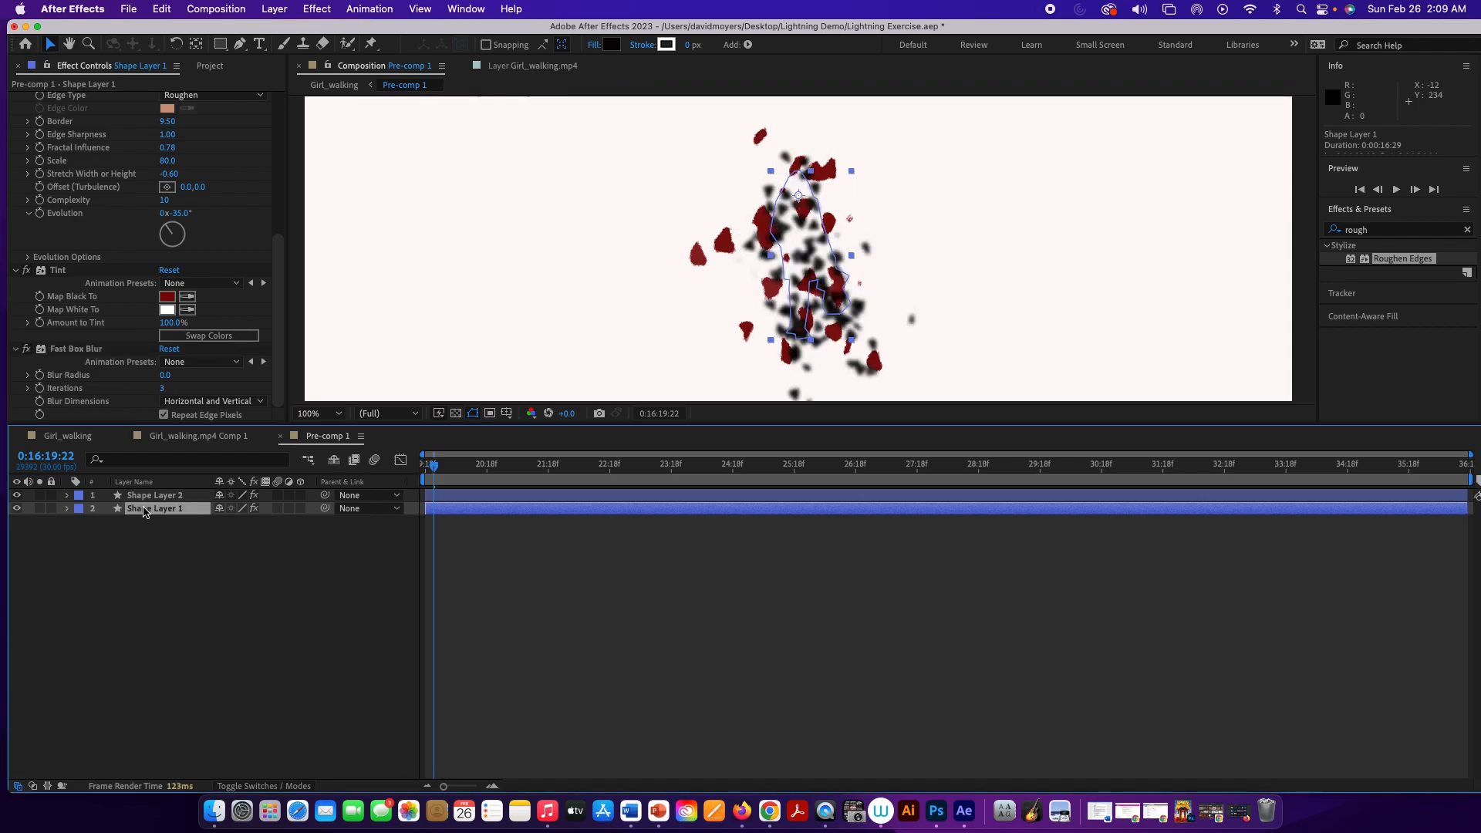
left_click(67, 509)
left_click(80, 535)
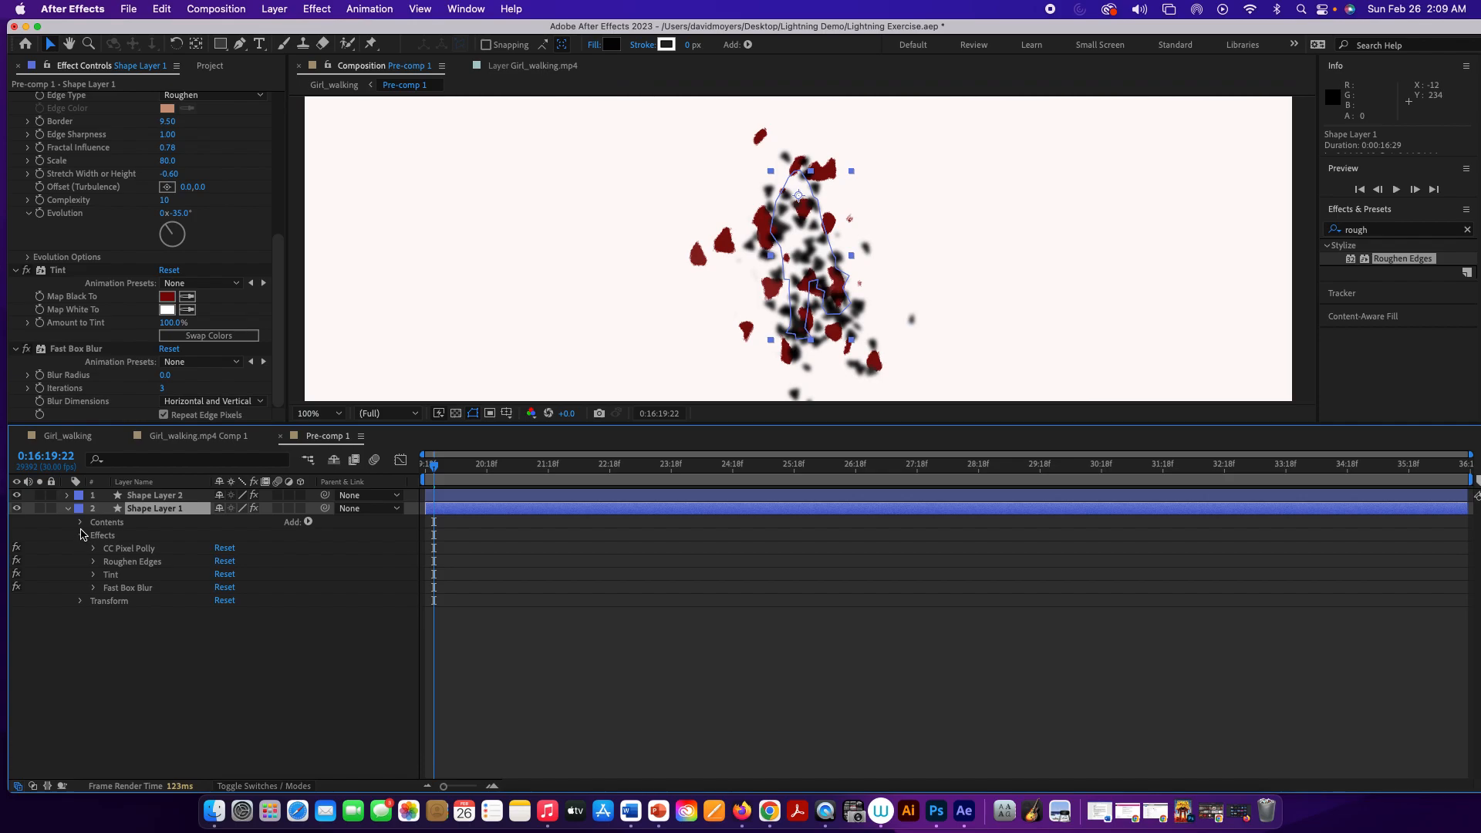
left_click(112, 588)
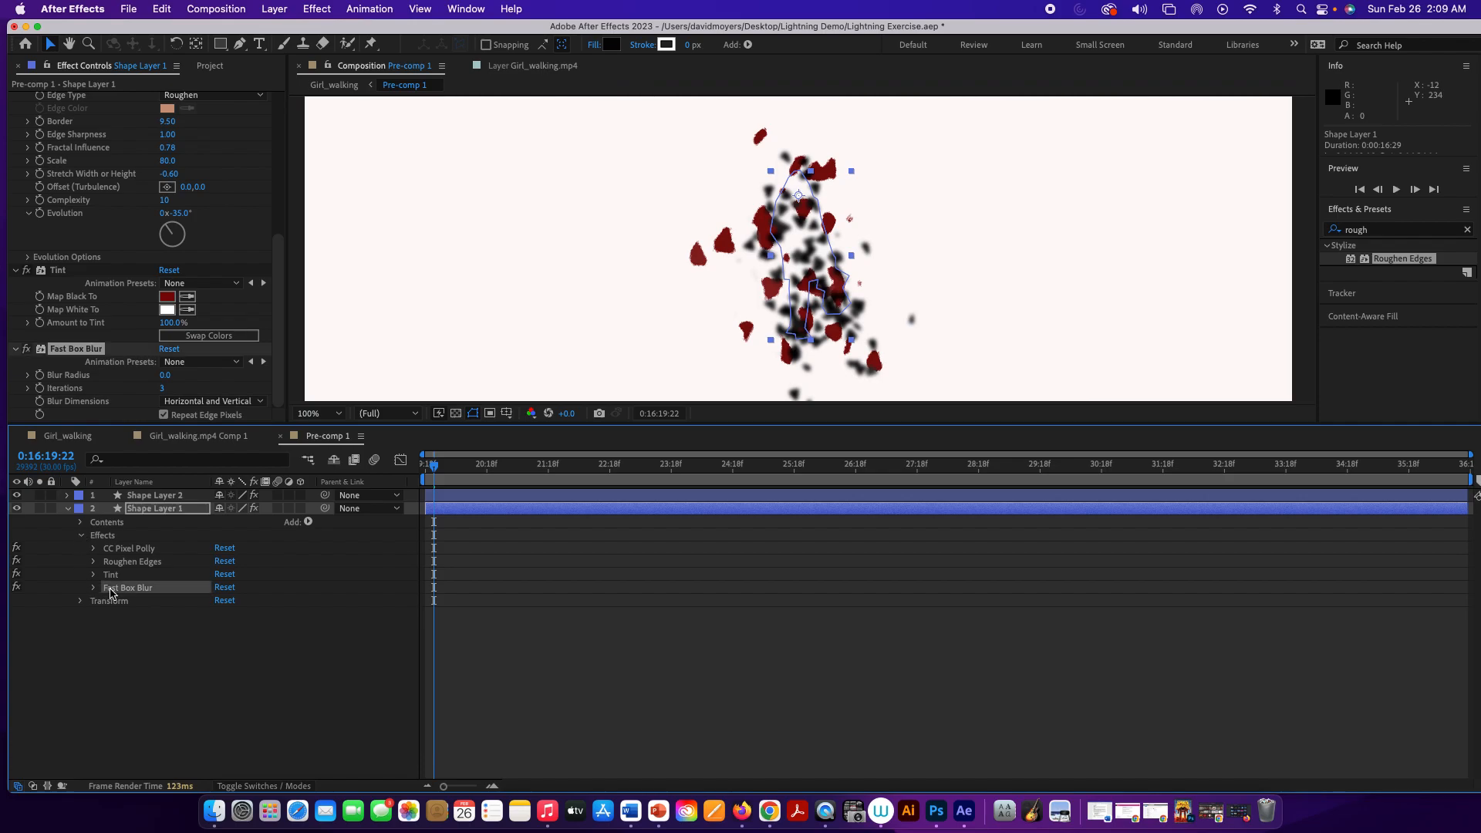
left_click(162, 375)
left_click_drag(174, 376, 216, 393)
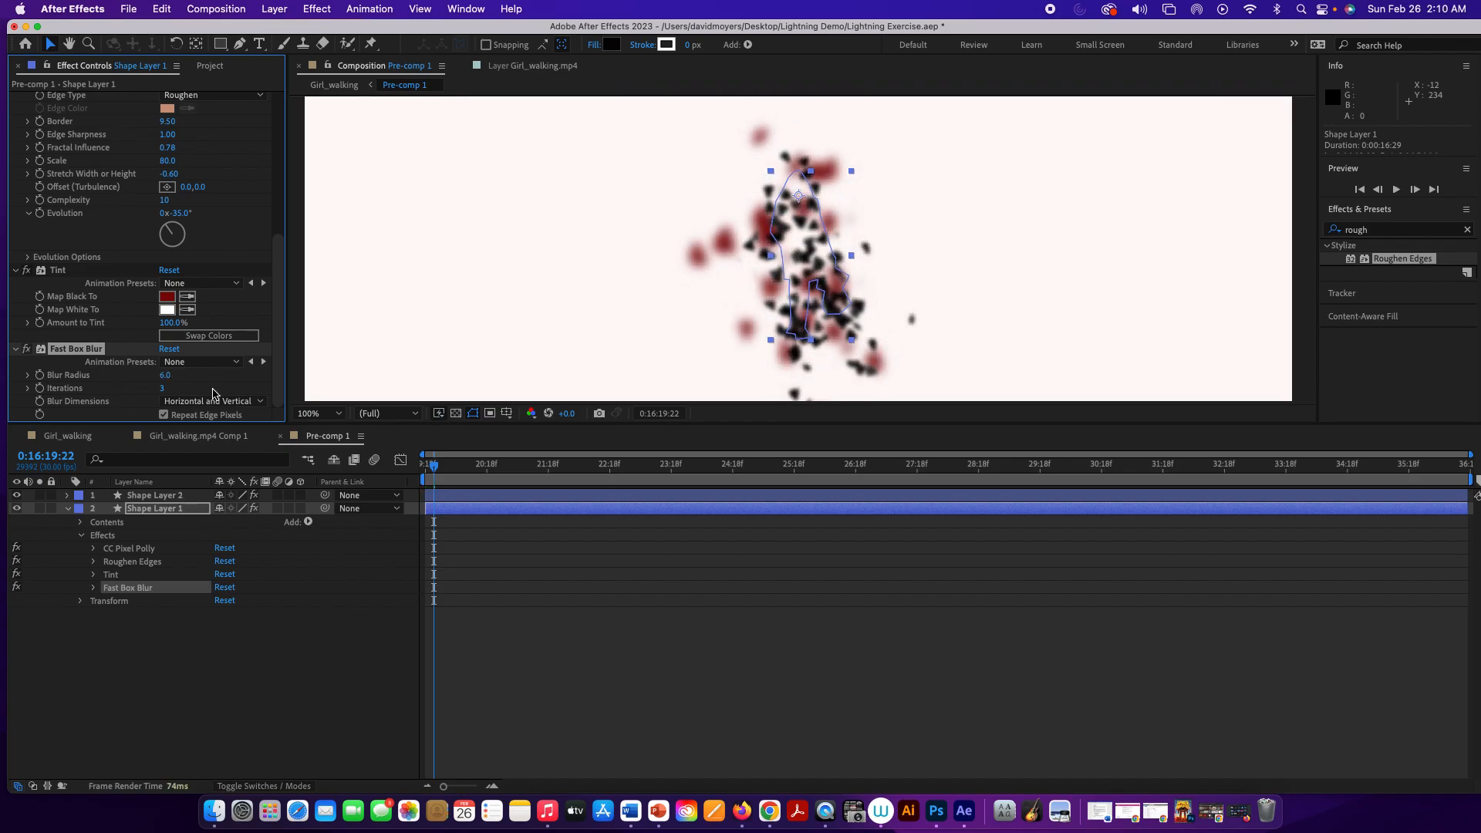
left_click_drag(425, 473, 440, 478)
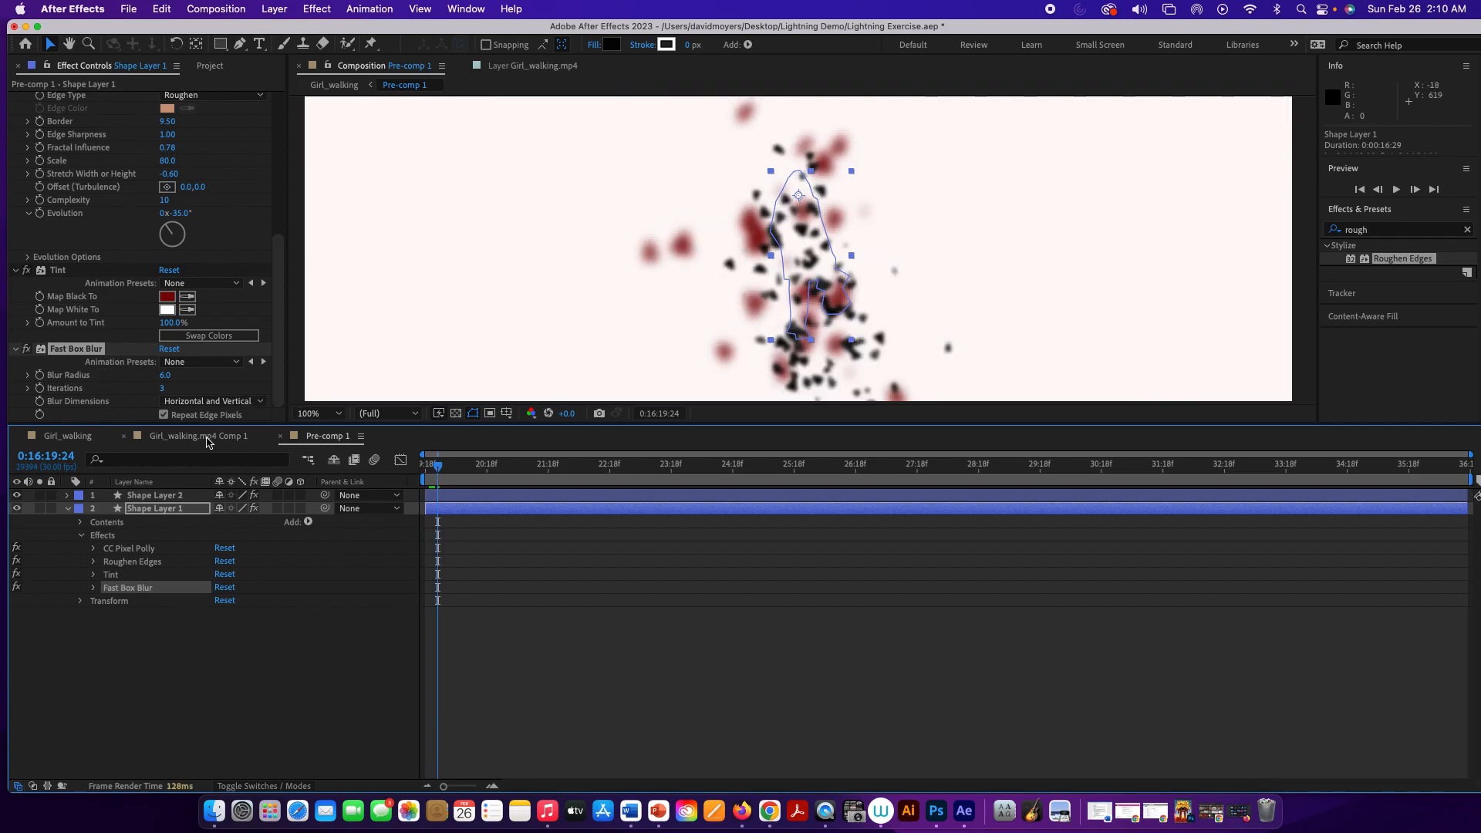
Set Shape Layer 2's Fast Box Blur radius to 3
left_click(69, 495)
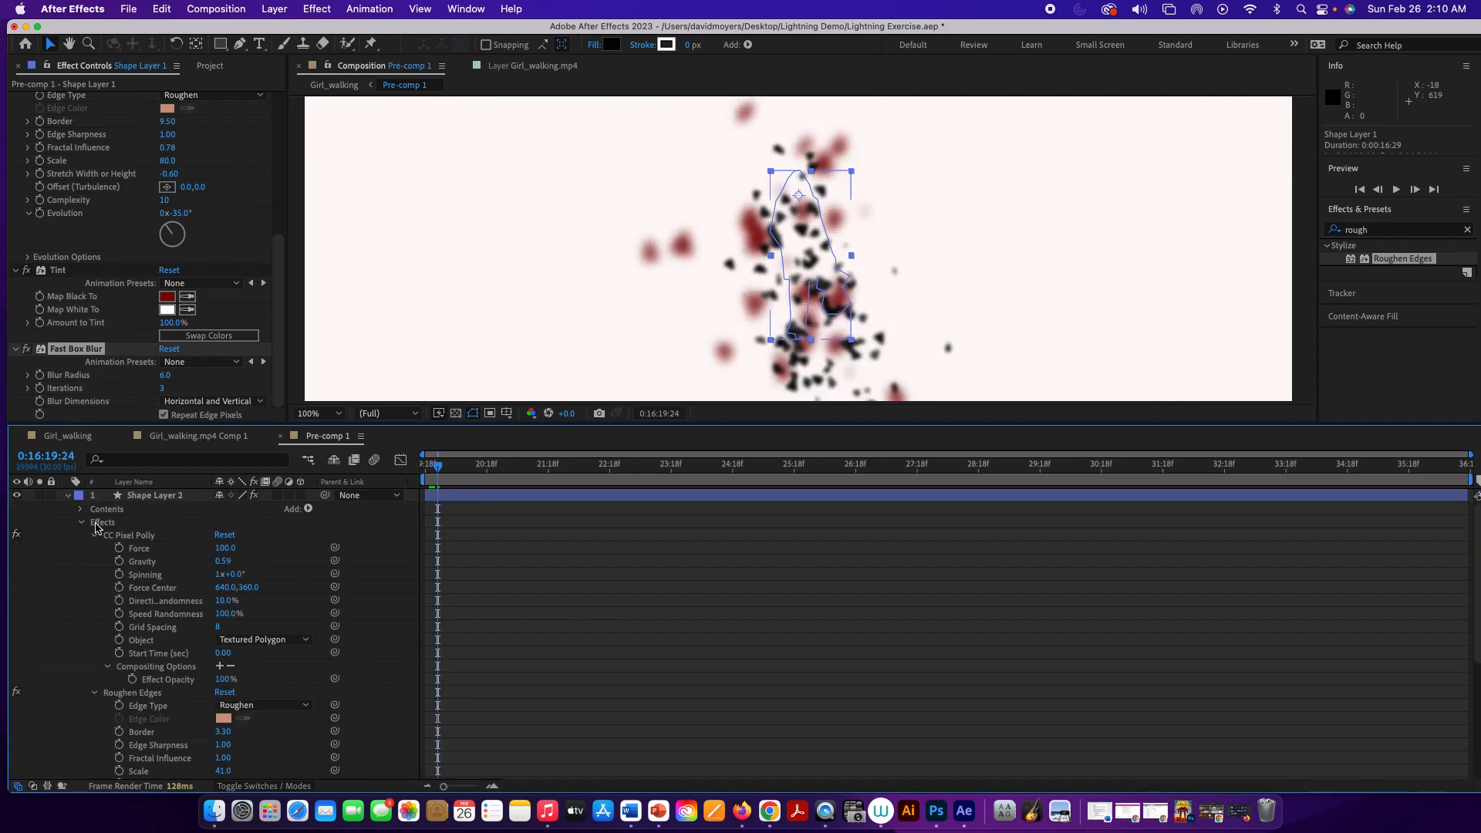
scroll(135, 708, "down", 5)
left_click(139, 705)
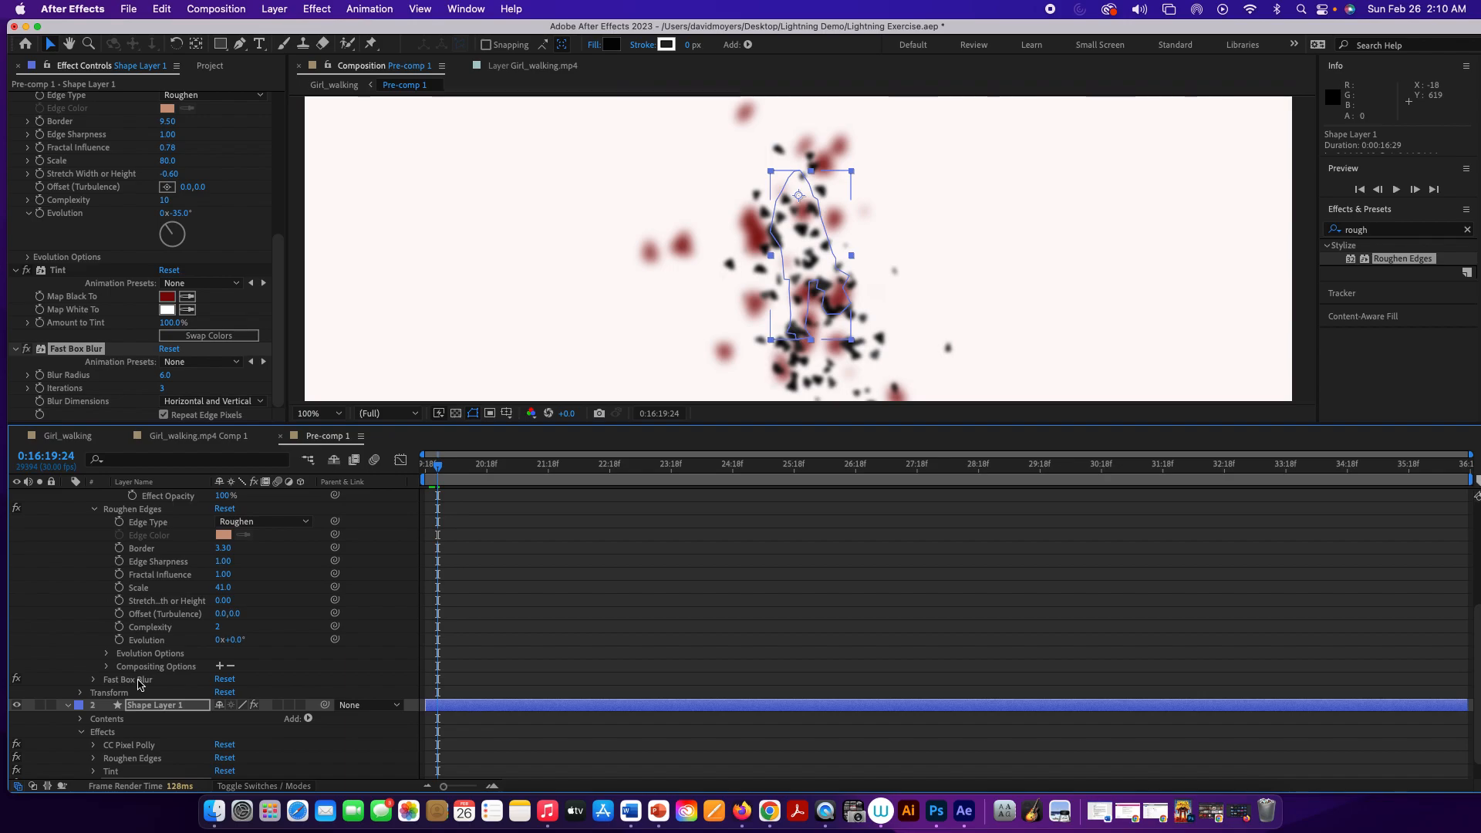
left_click(139, 681)
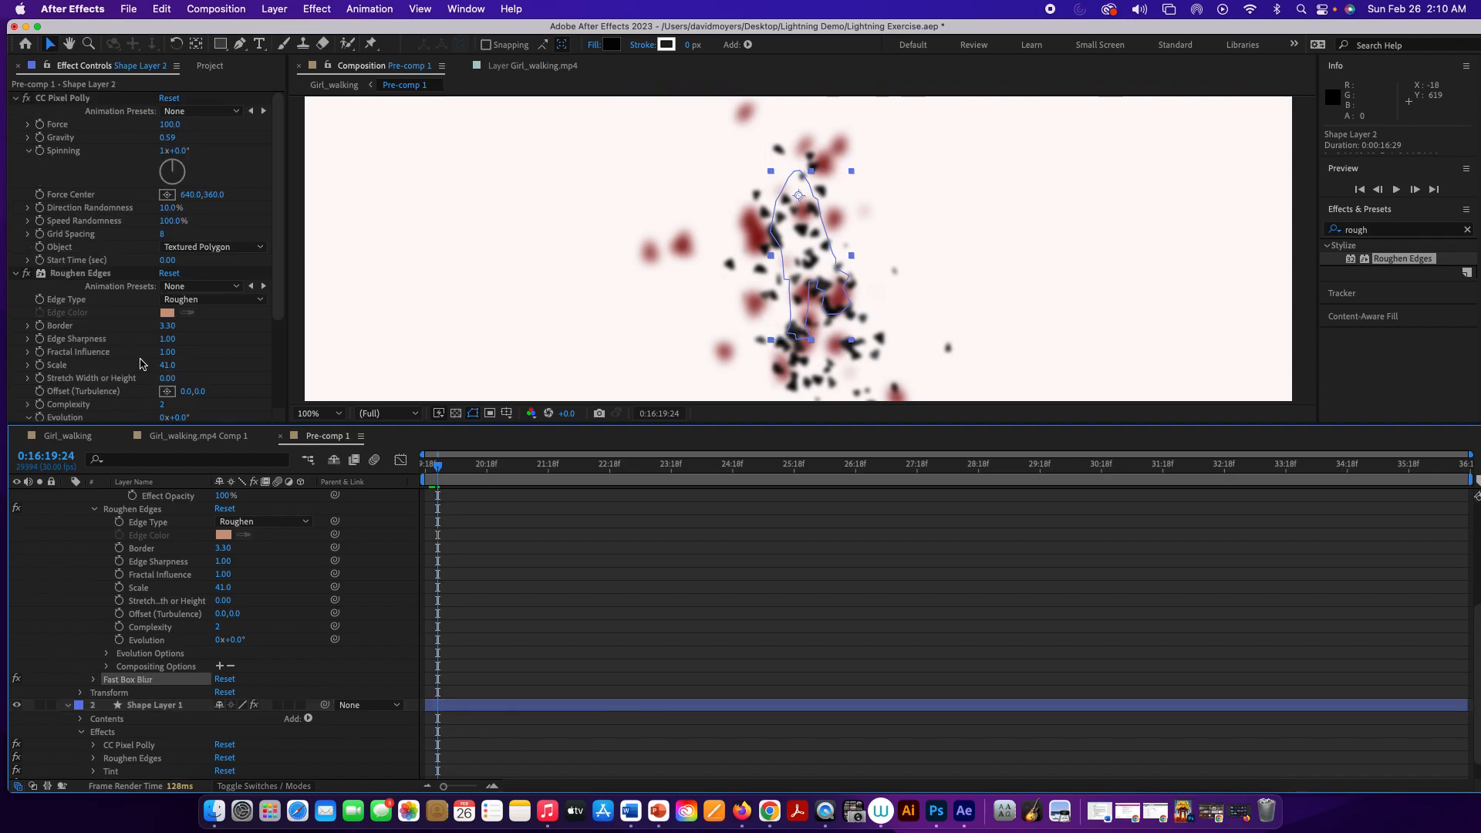
scroll(141, 364, "down", 5)
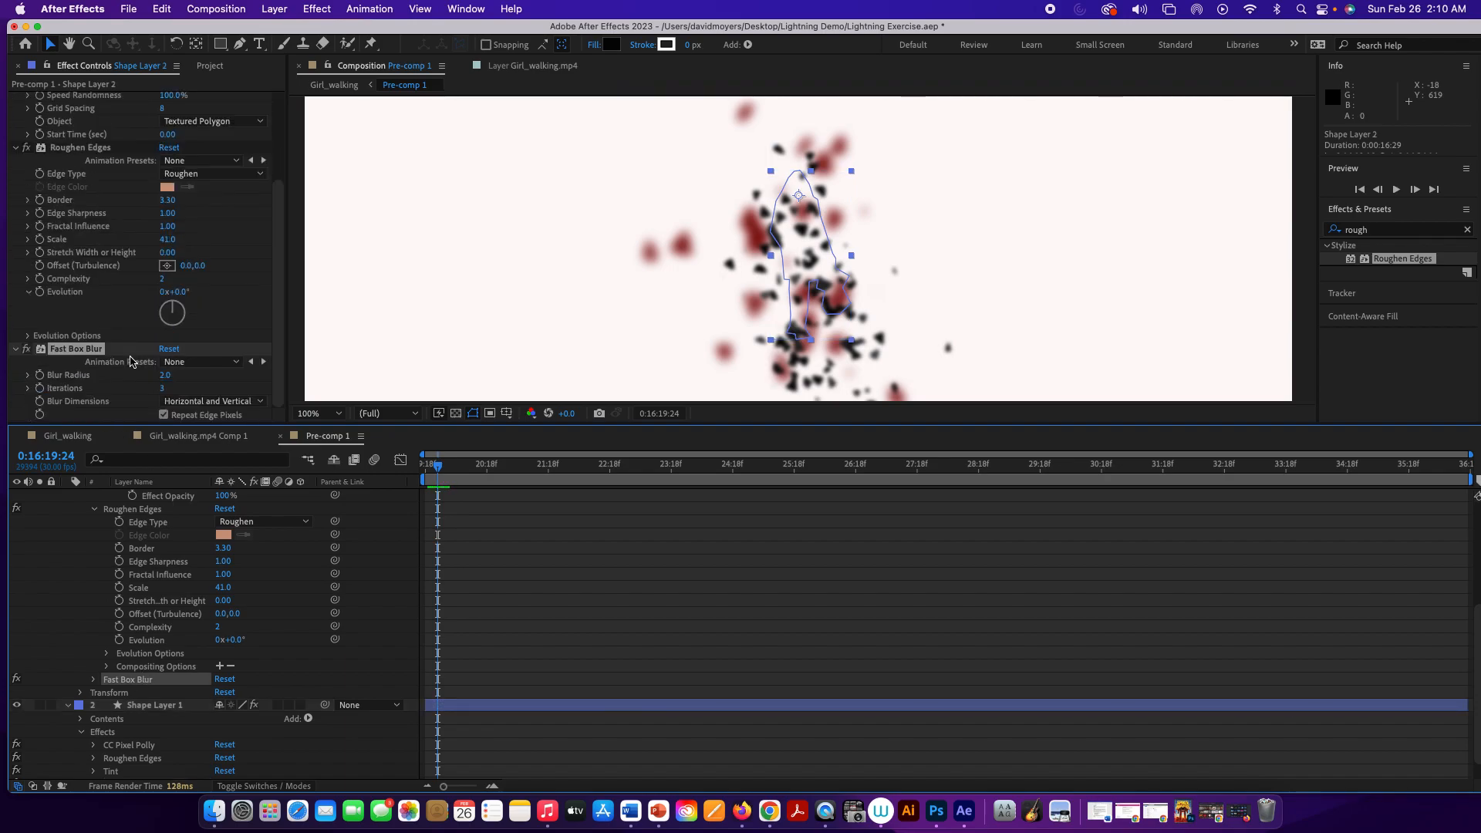
left_click(167, 375)
left_click_drag(170, 375, 167, 376)
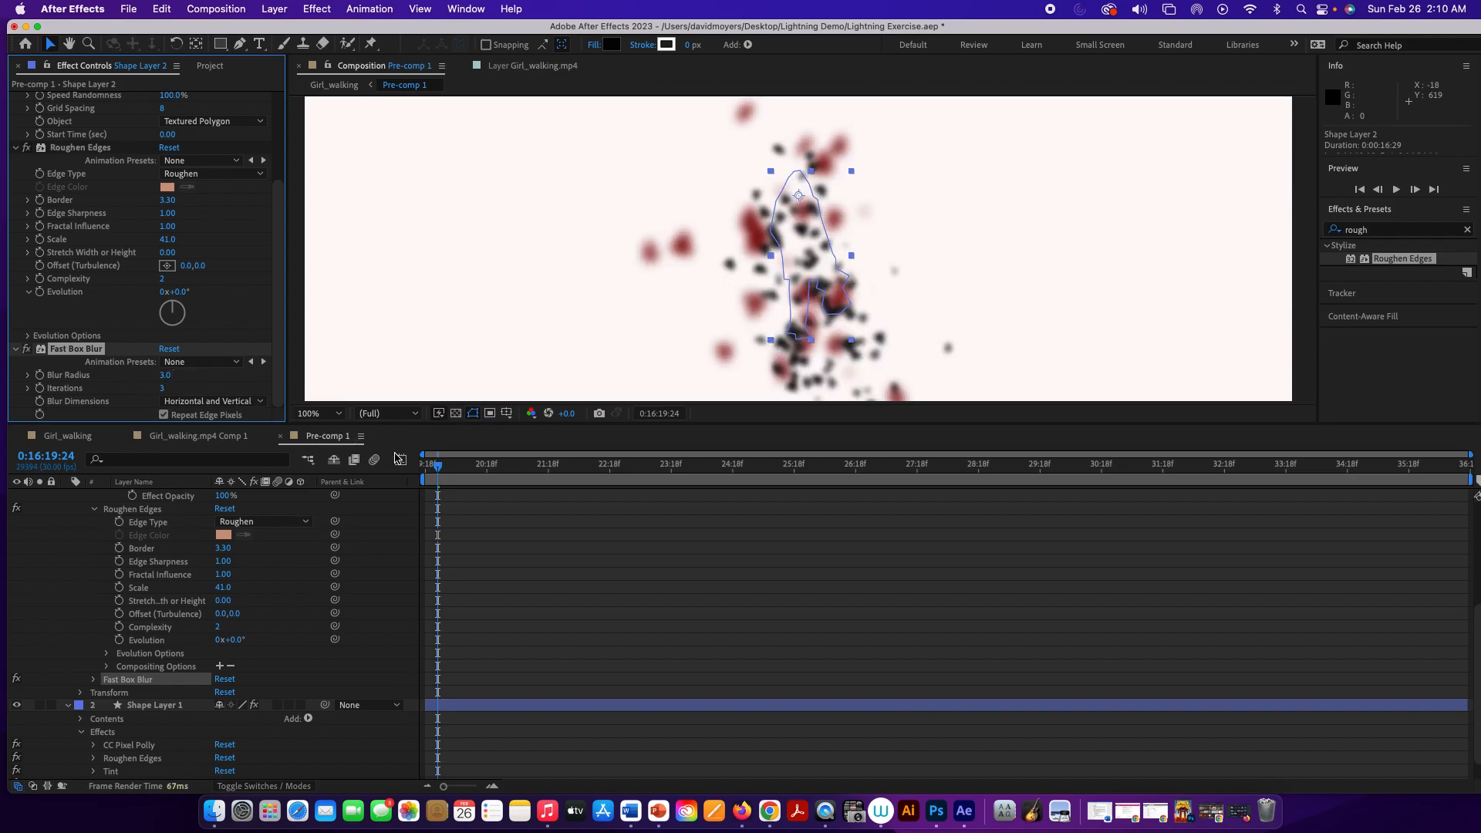
Return to the Girl_walking composition and preview the blurred burst from 0:16:27:01
left_click(84, 438)
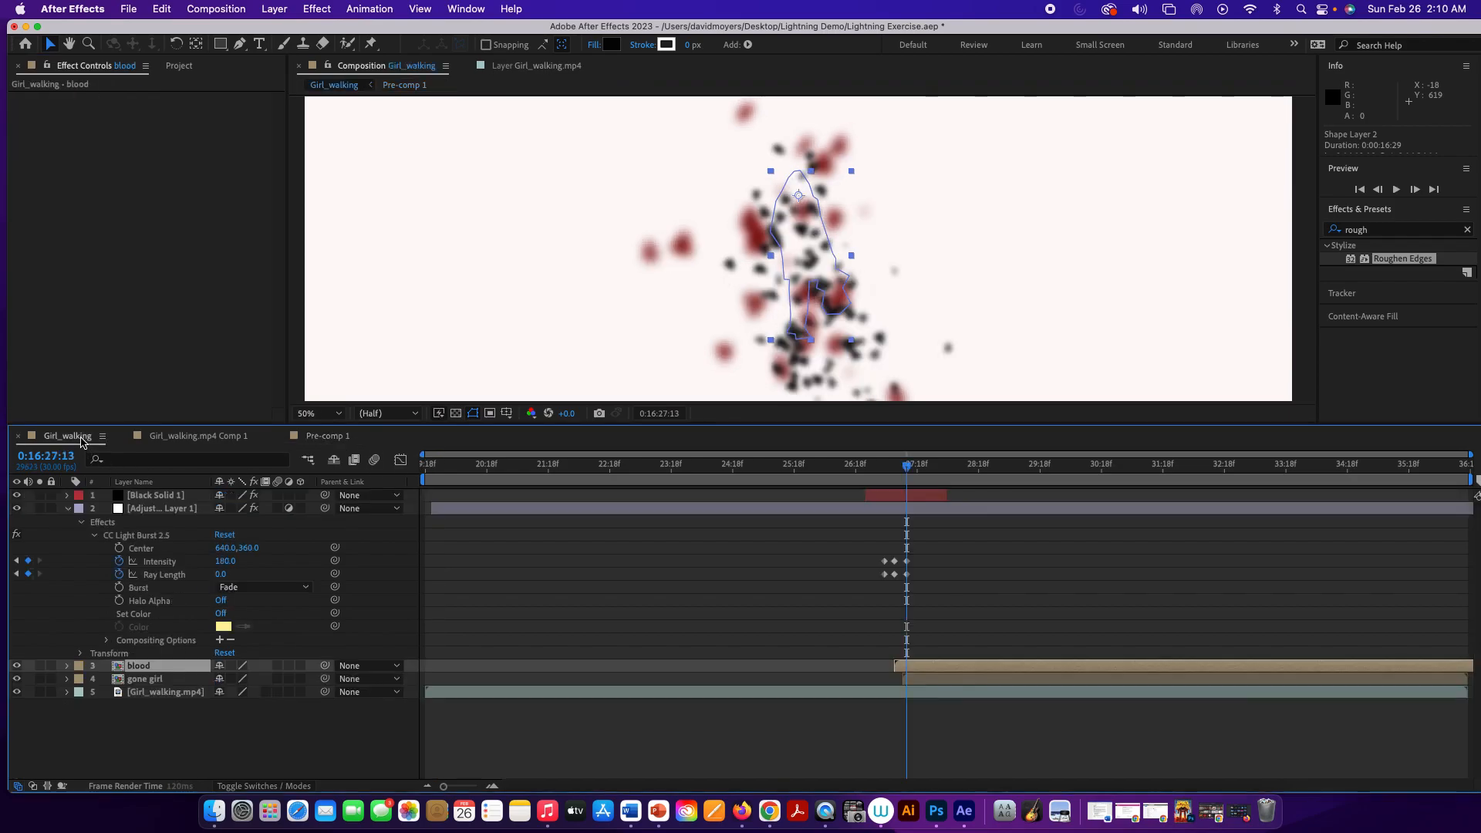
left_click_drag(907, 466, 884, 470)
key("space")
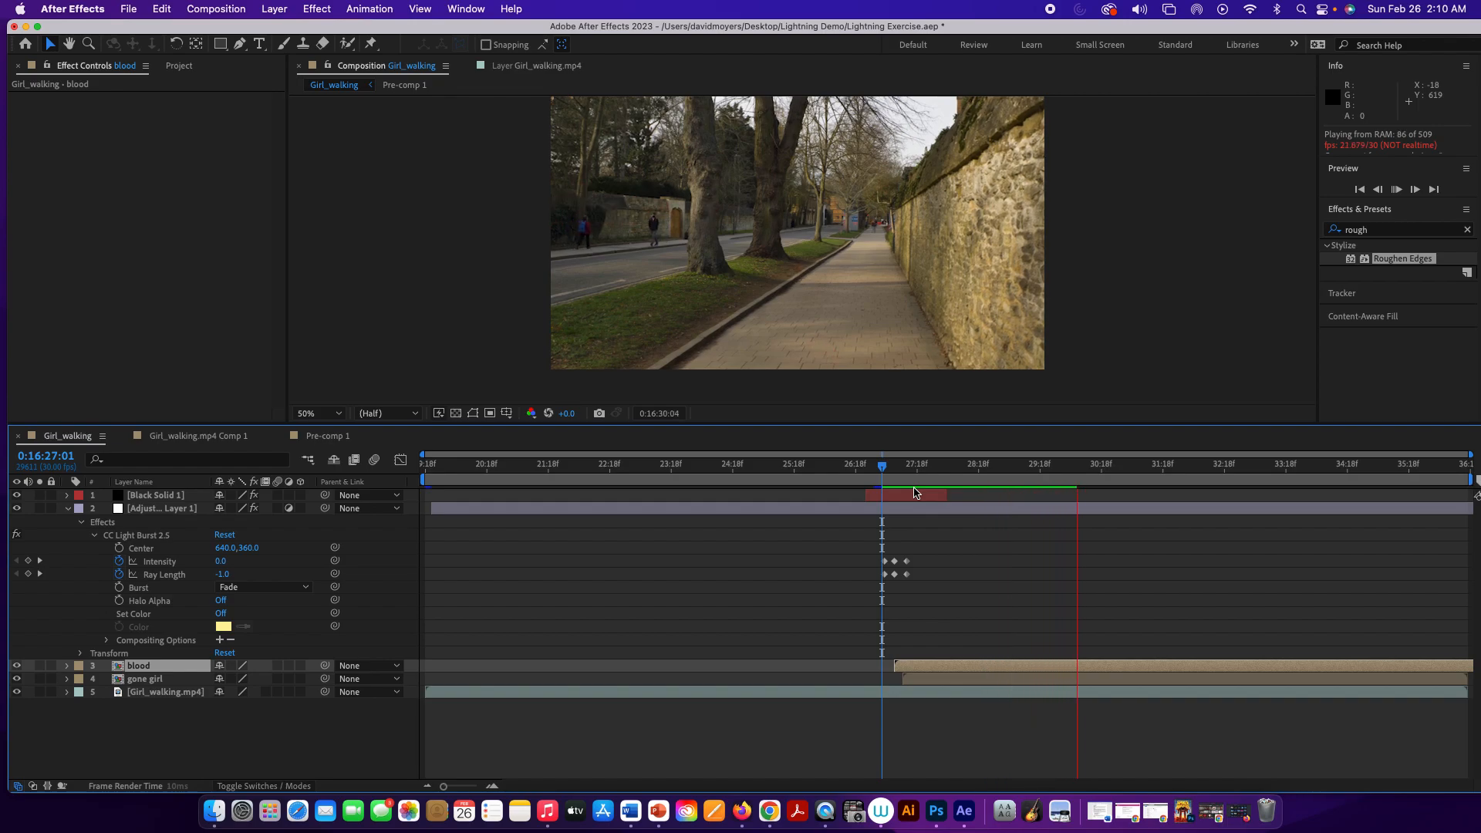
key("space")
Inspect the strike frames from 0:16:27:07 to 0:16:27:12 around the start of the gone girl layer
mouse_move(883, 519)
left_mouse_down()
mouse_move(915, 516)
mouse_move(894, 517)
left_mouse_up()
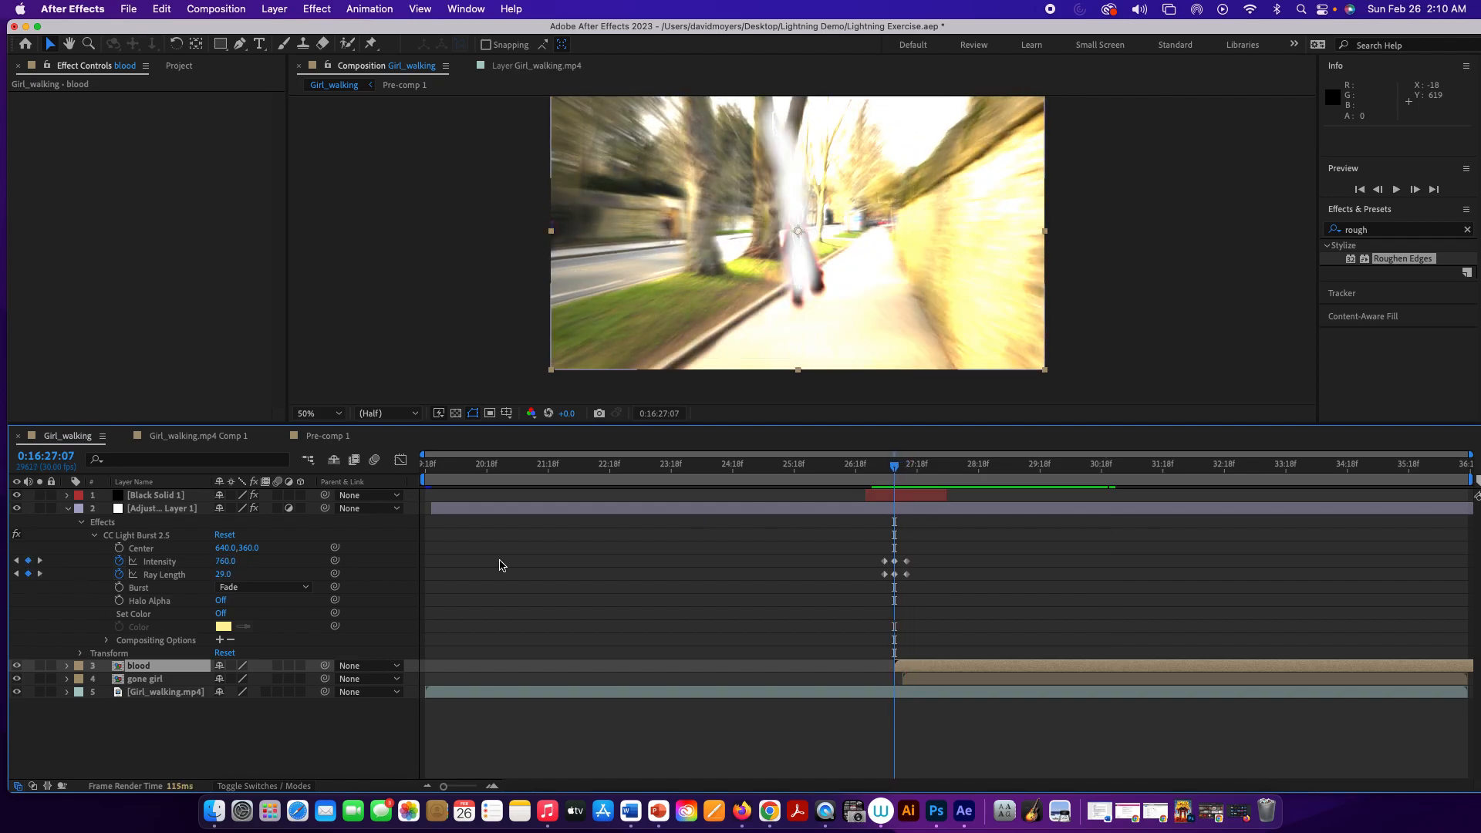
left_click(155, 680)
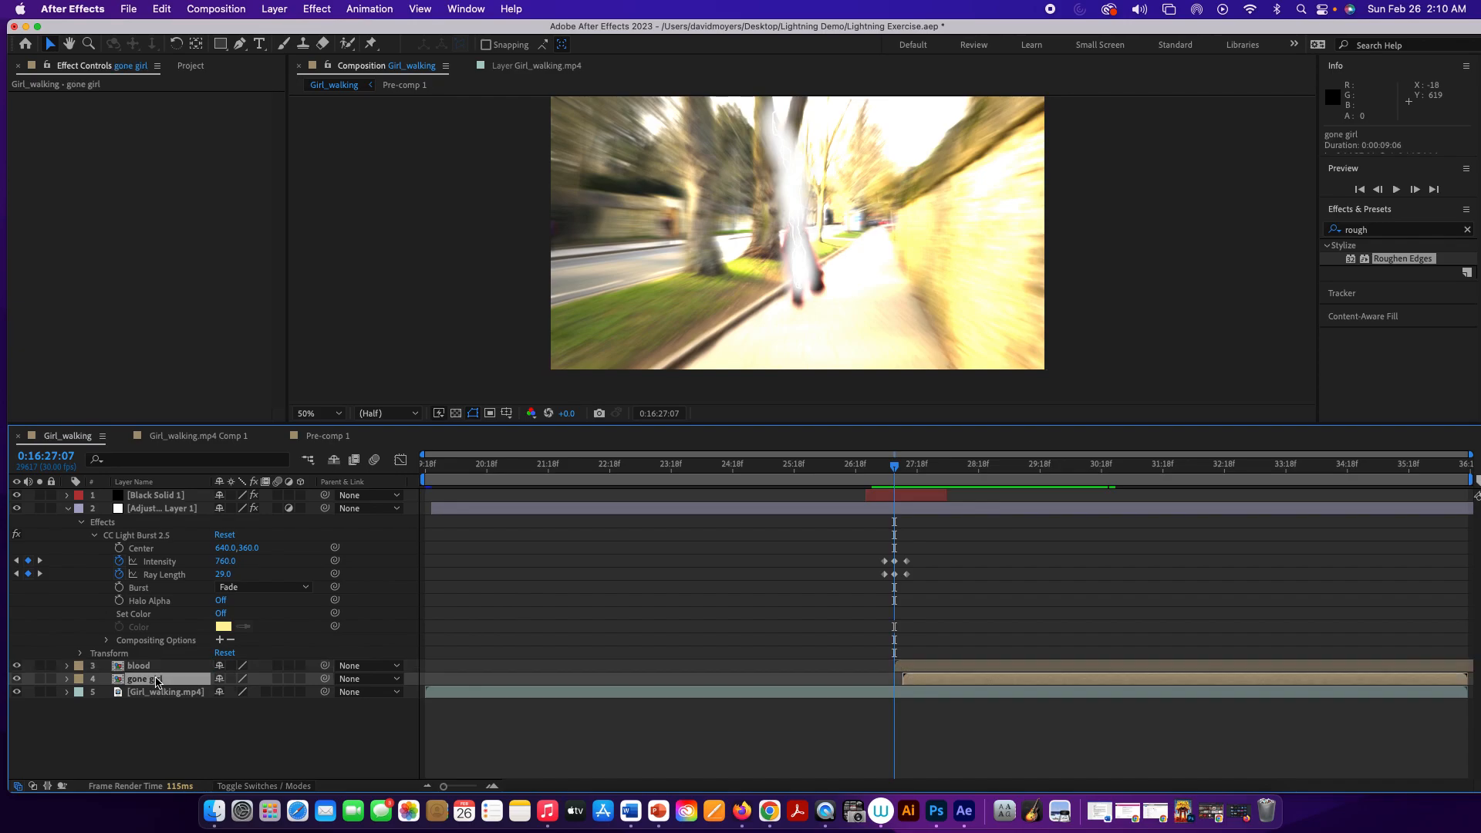
left_click_drag(893, 465, 901, 476)
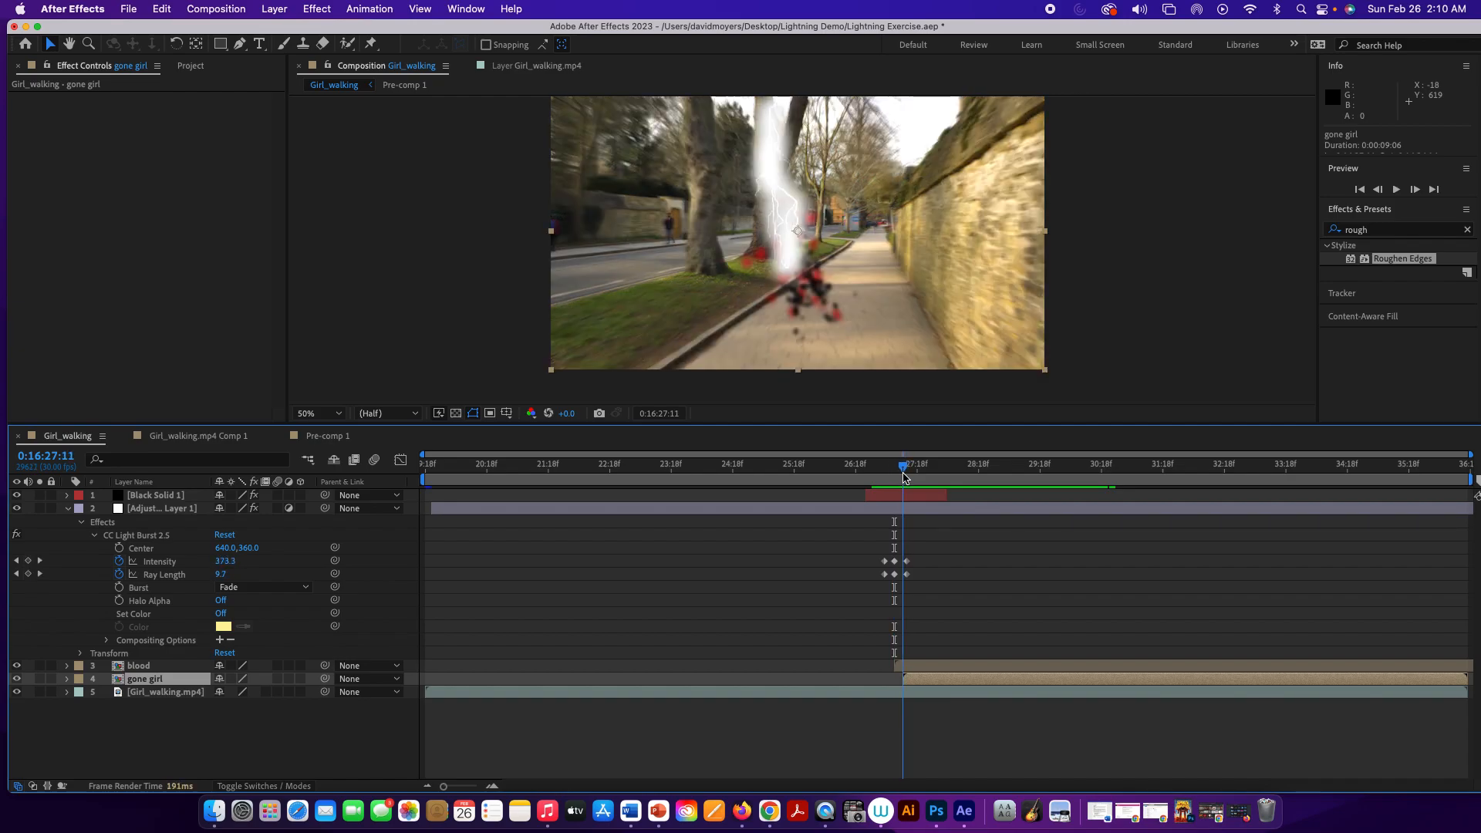
left_click(904, 476)
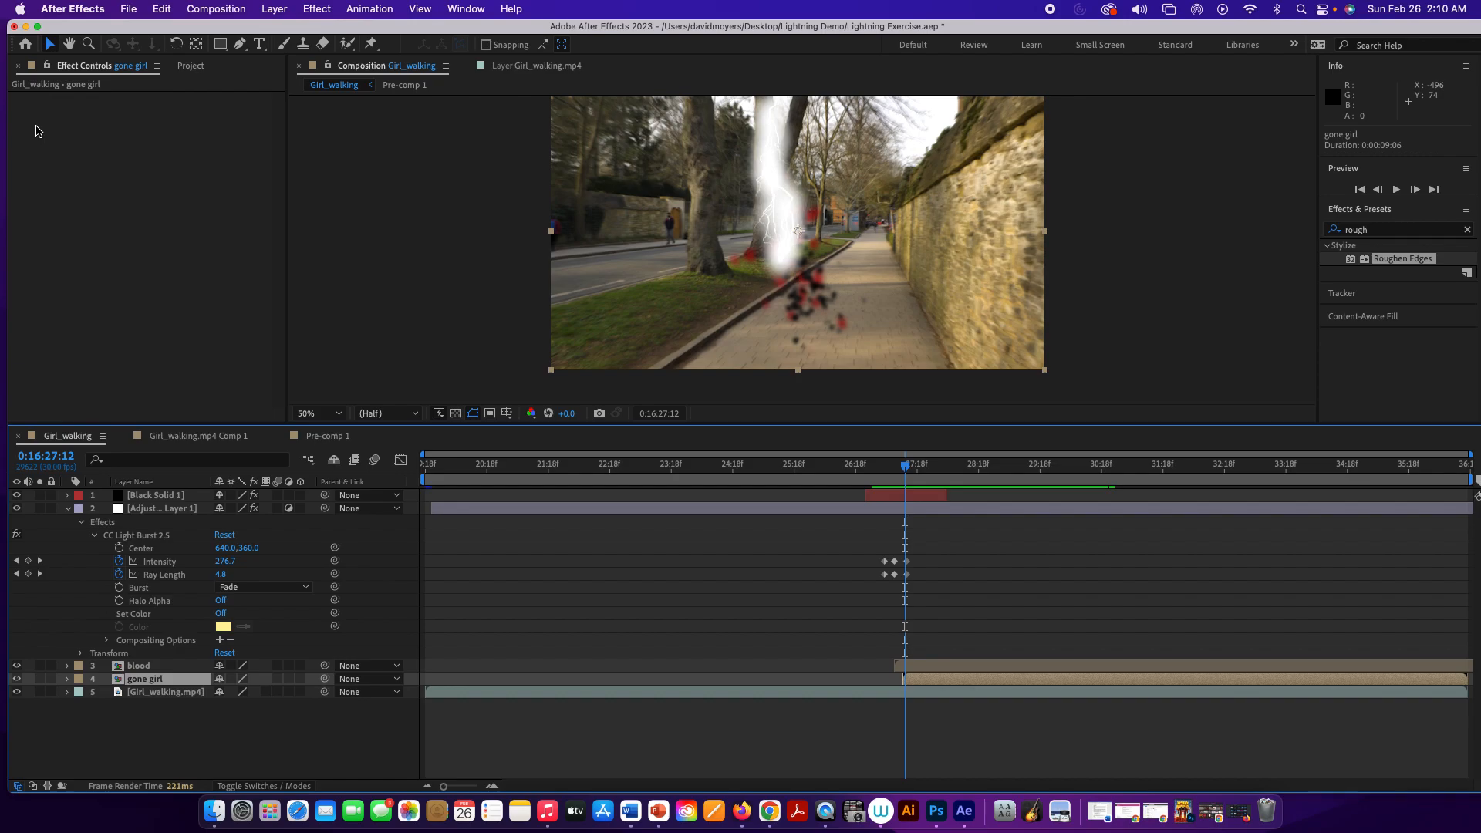
Import blood1.png, blood2.png, blood3.png and blood4 wall.png from the Lightning Assets folder into the project
left_click(196, 65)
left_click(219, 330)
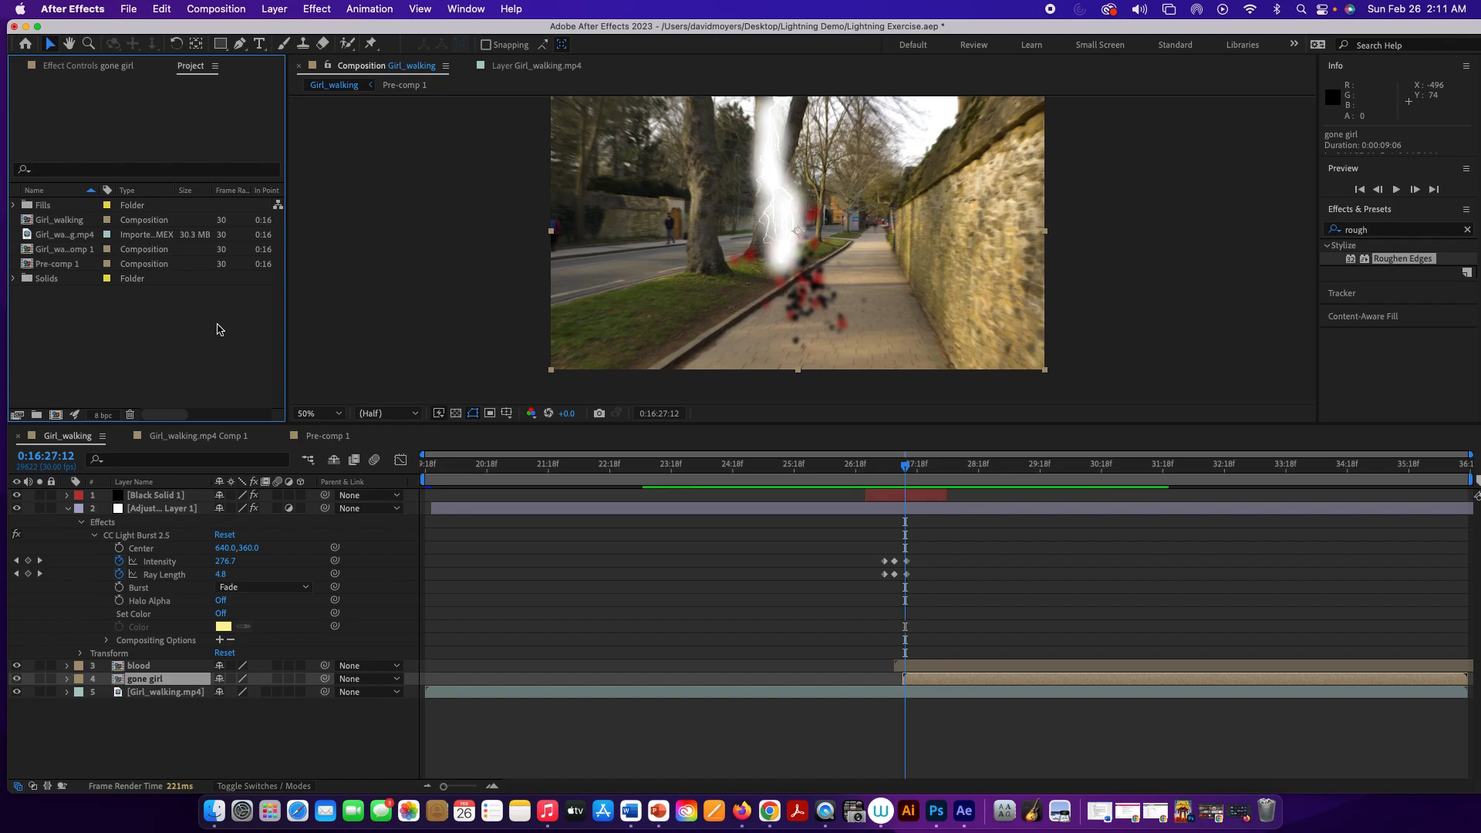
double_click(173, 314)
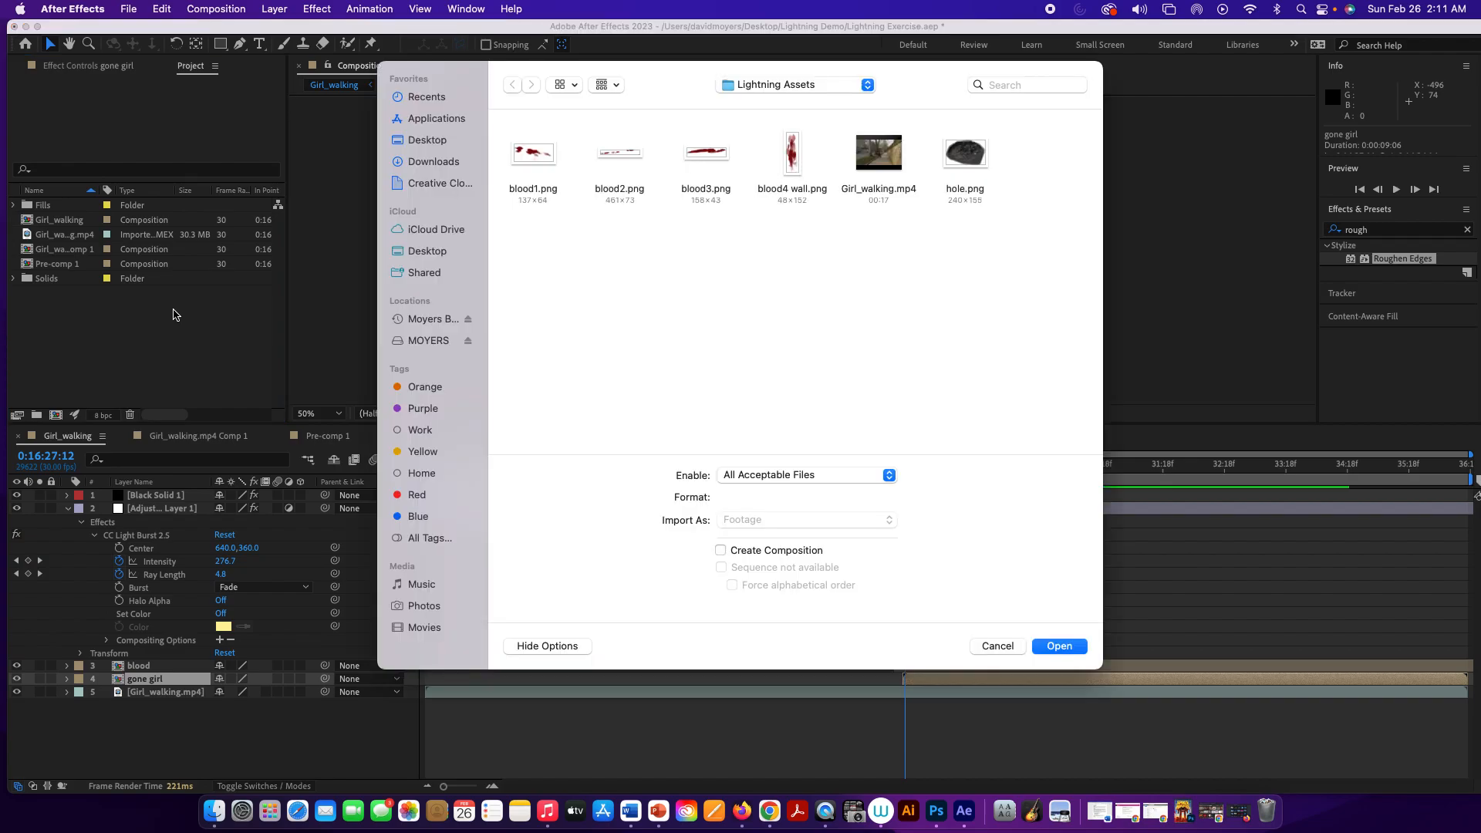
left_click(545, 152)
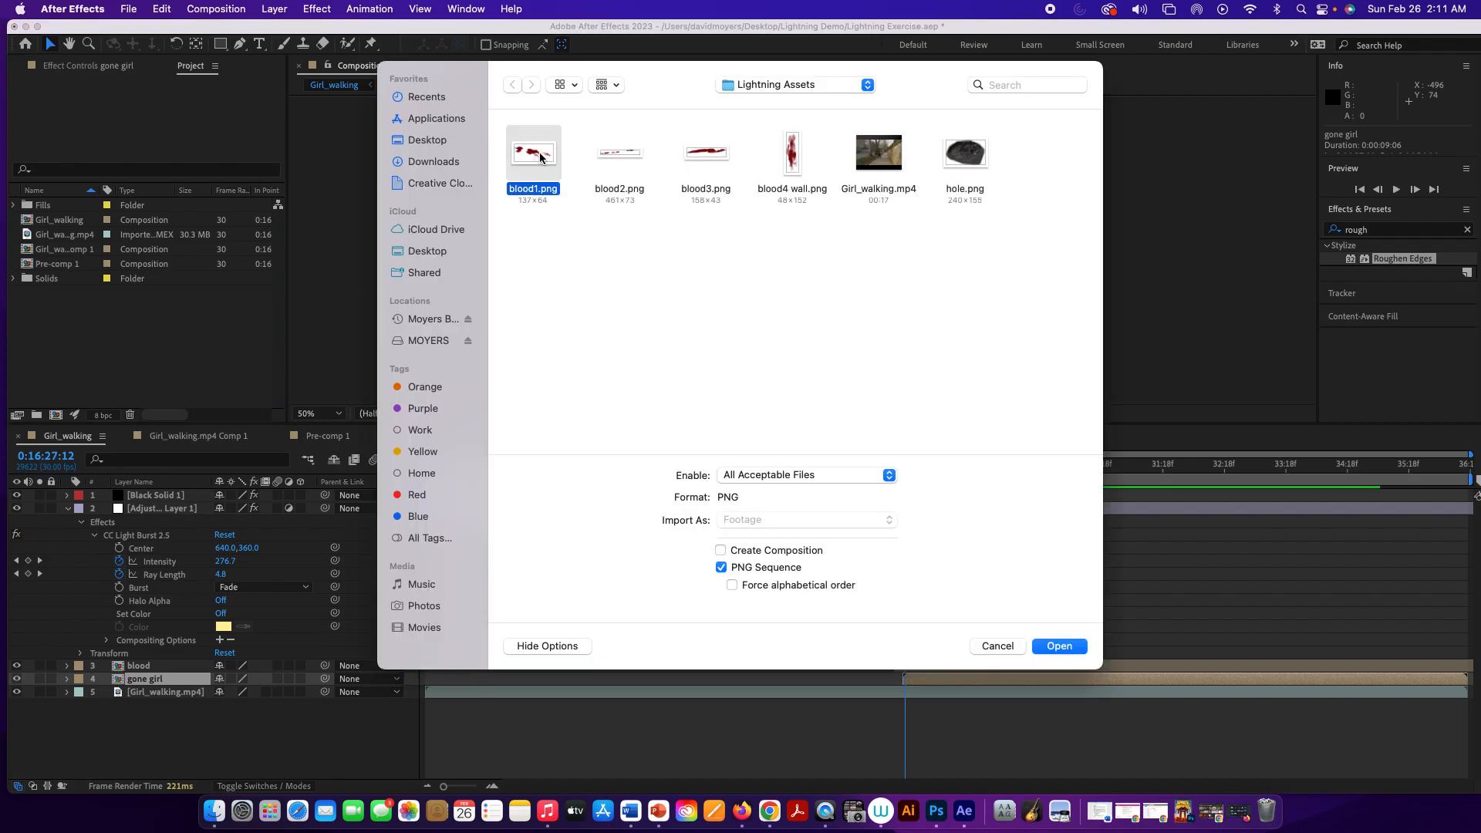
left_click(606, 156, "shift")
left_click(718, 160, "shift")
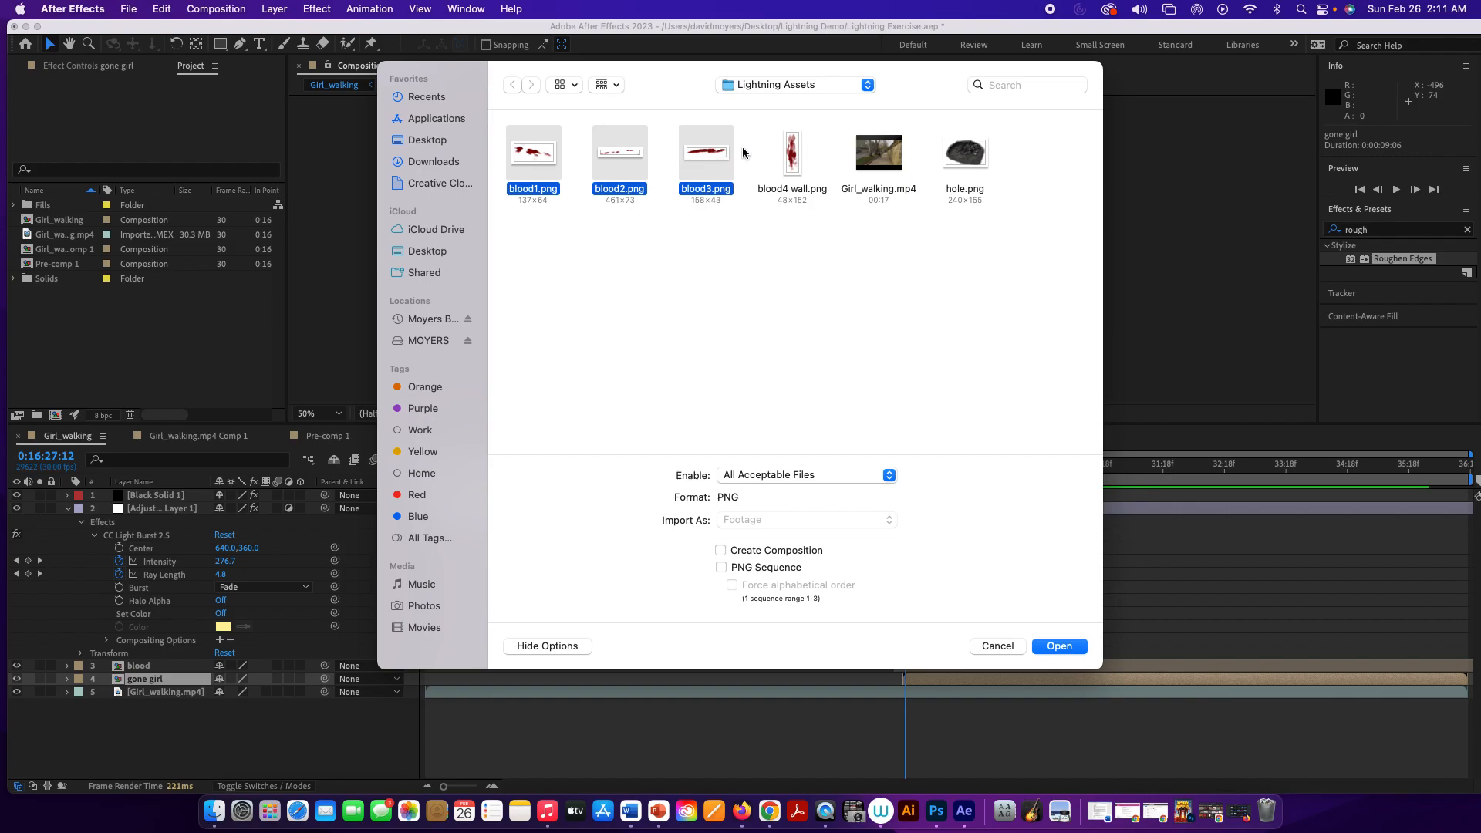
left_click(791, 152, "shift")
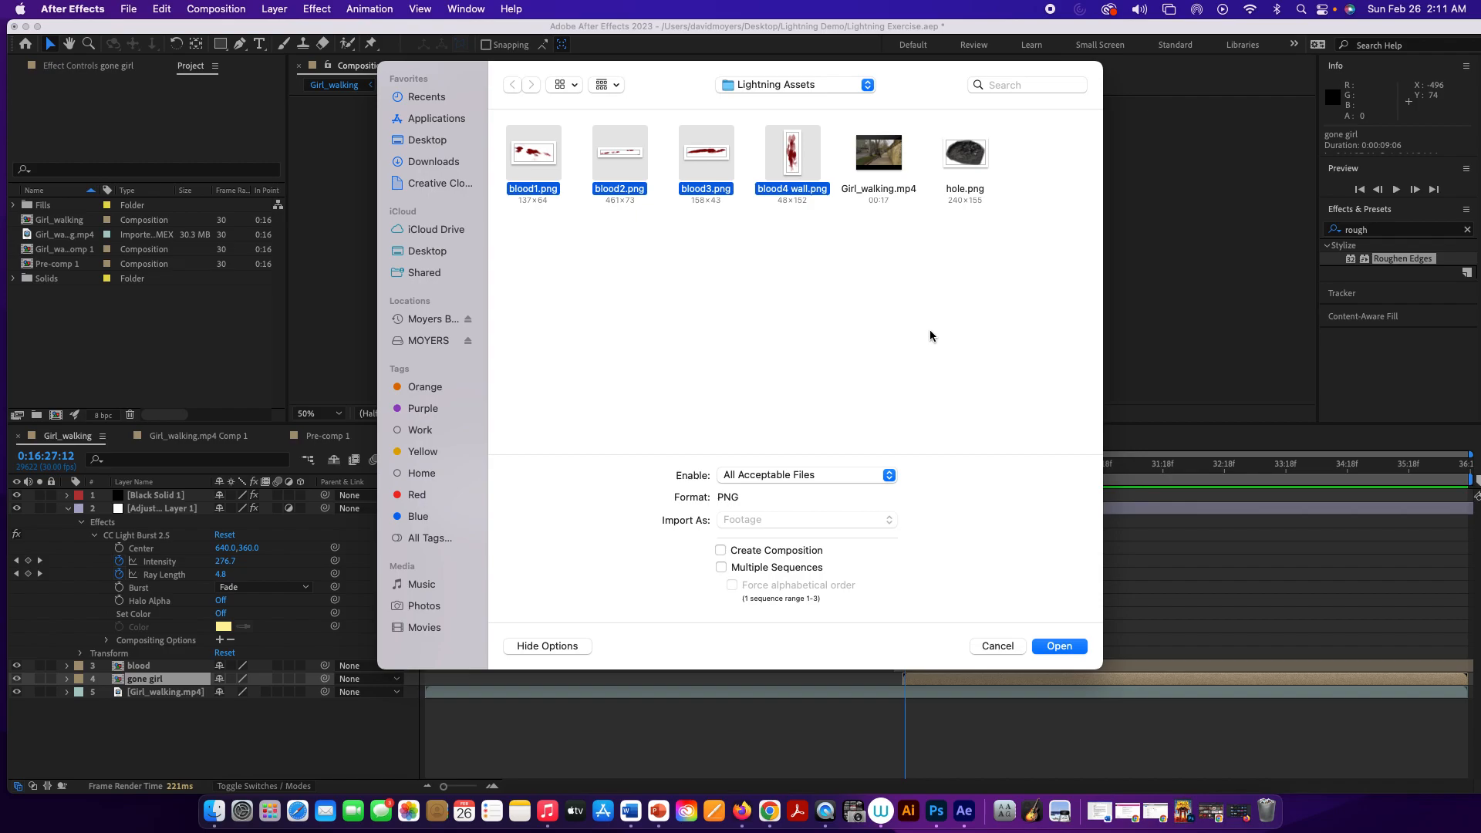
left_click(1057, 646)
Import hole.png from the Lightning Assets folder into the project
left_click(177, 392)
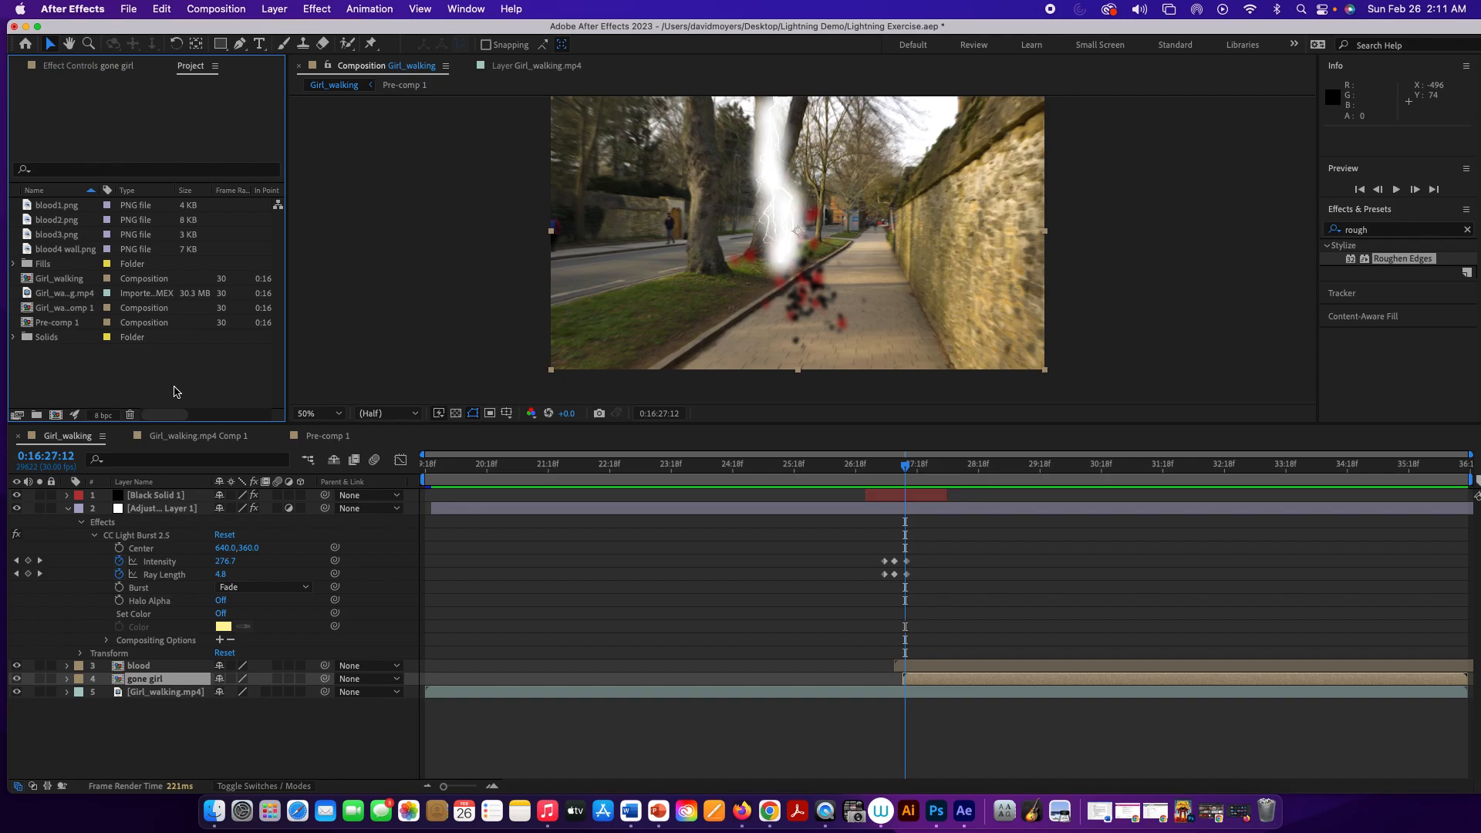
double_click(174, 392)
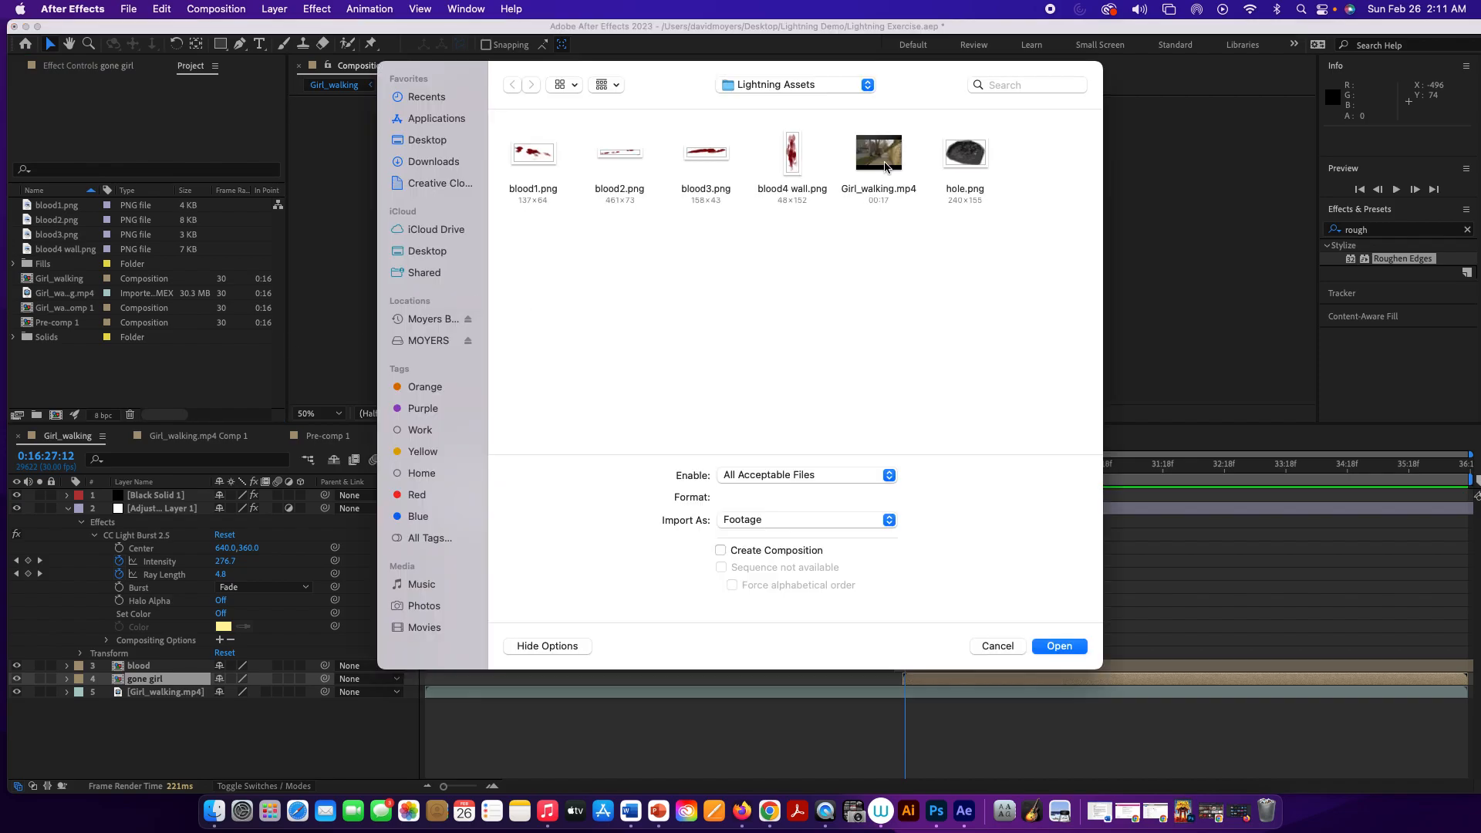
left_click(950, 159)
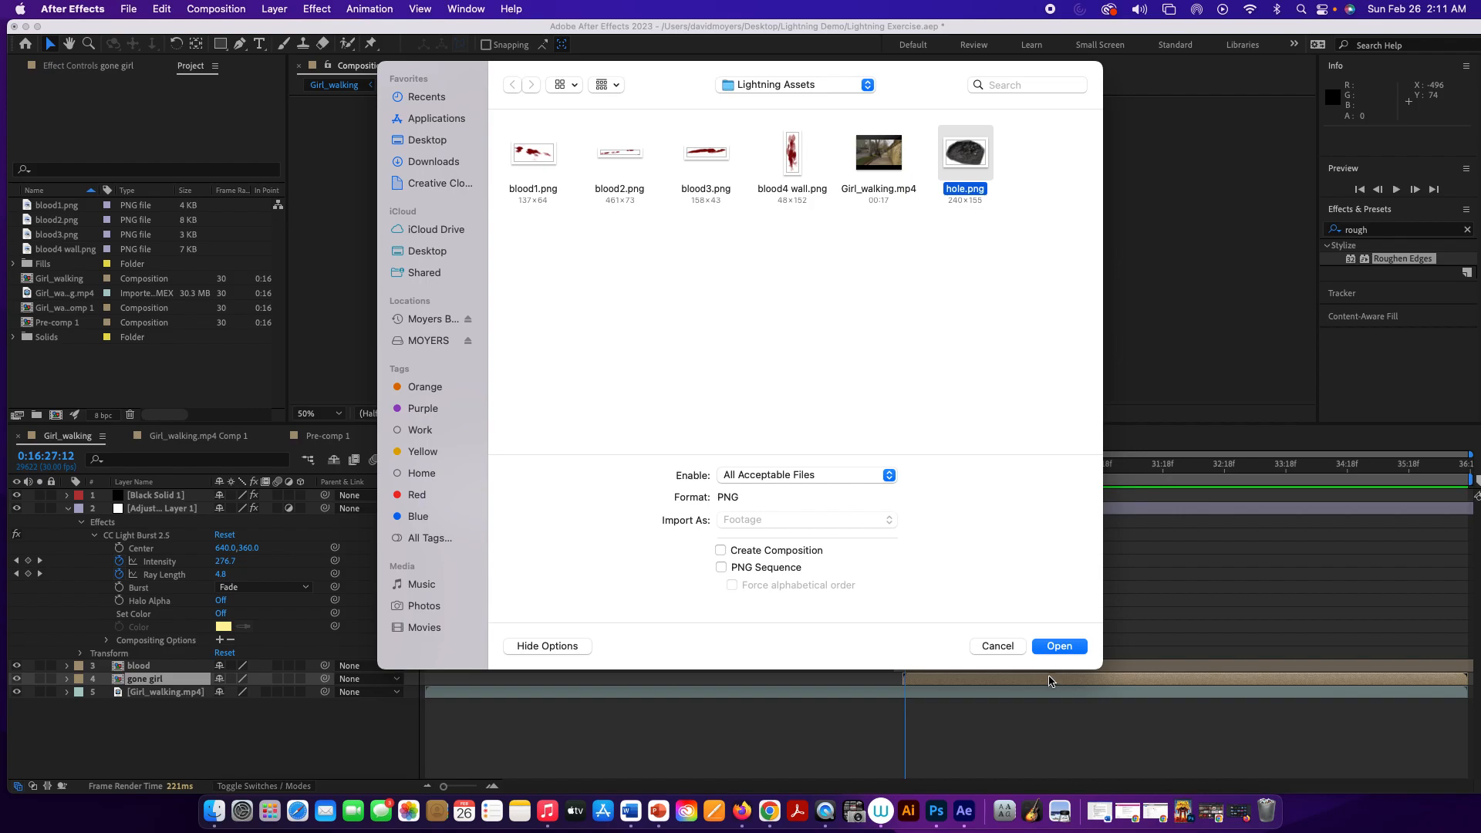
left_click(1058, 648)
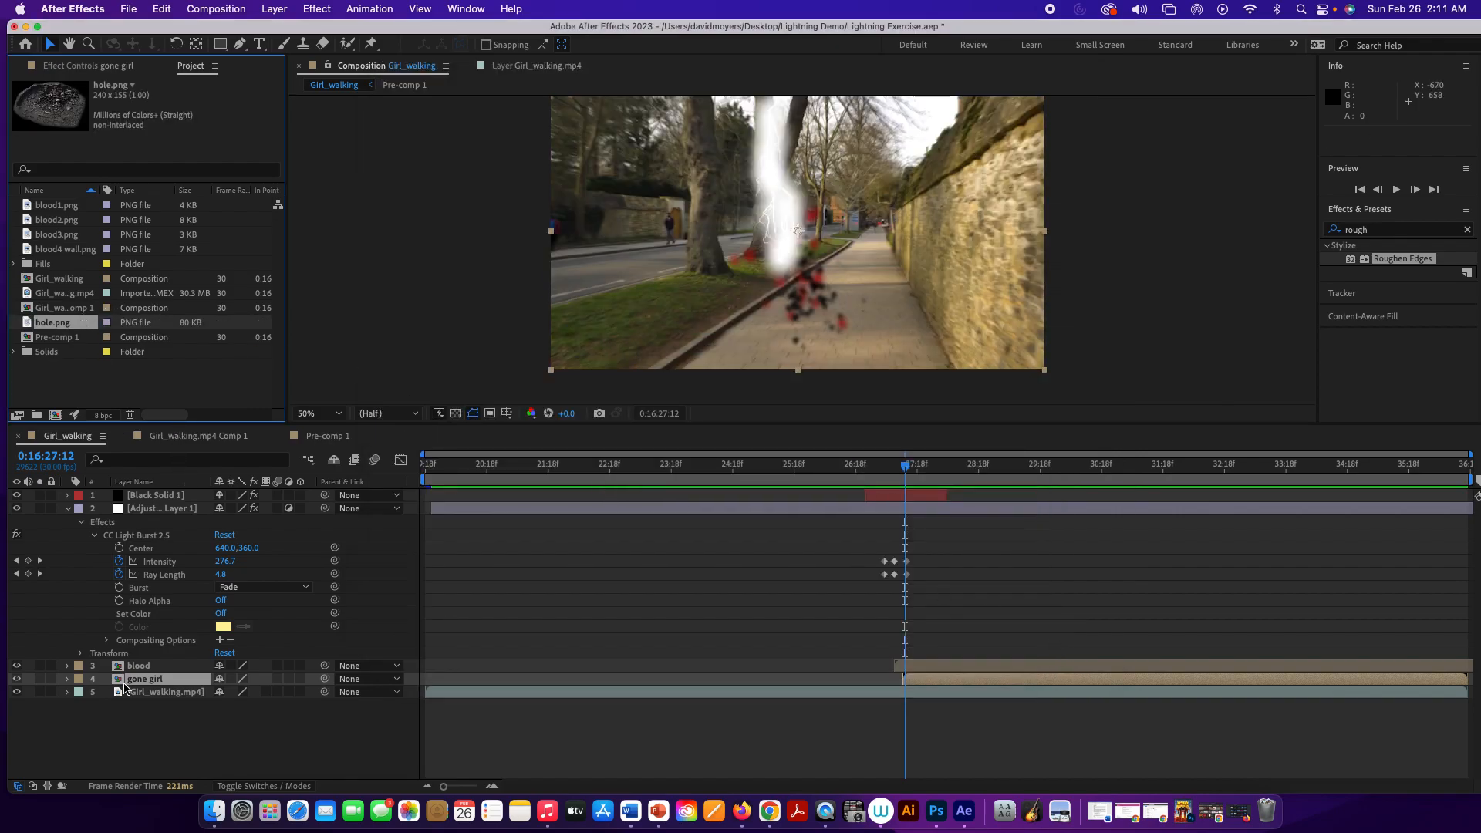
Open the gone girl precomp at its first frame, 0:16:27:11, and enlarge the composition viewer
double_click(138, 679)
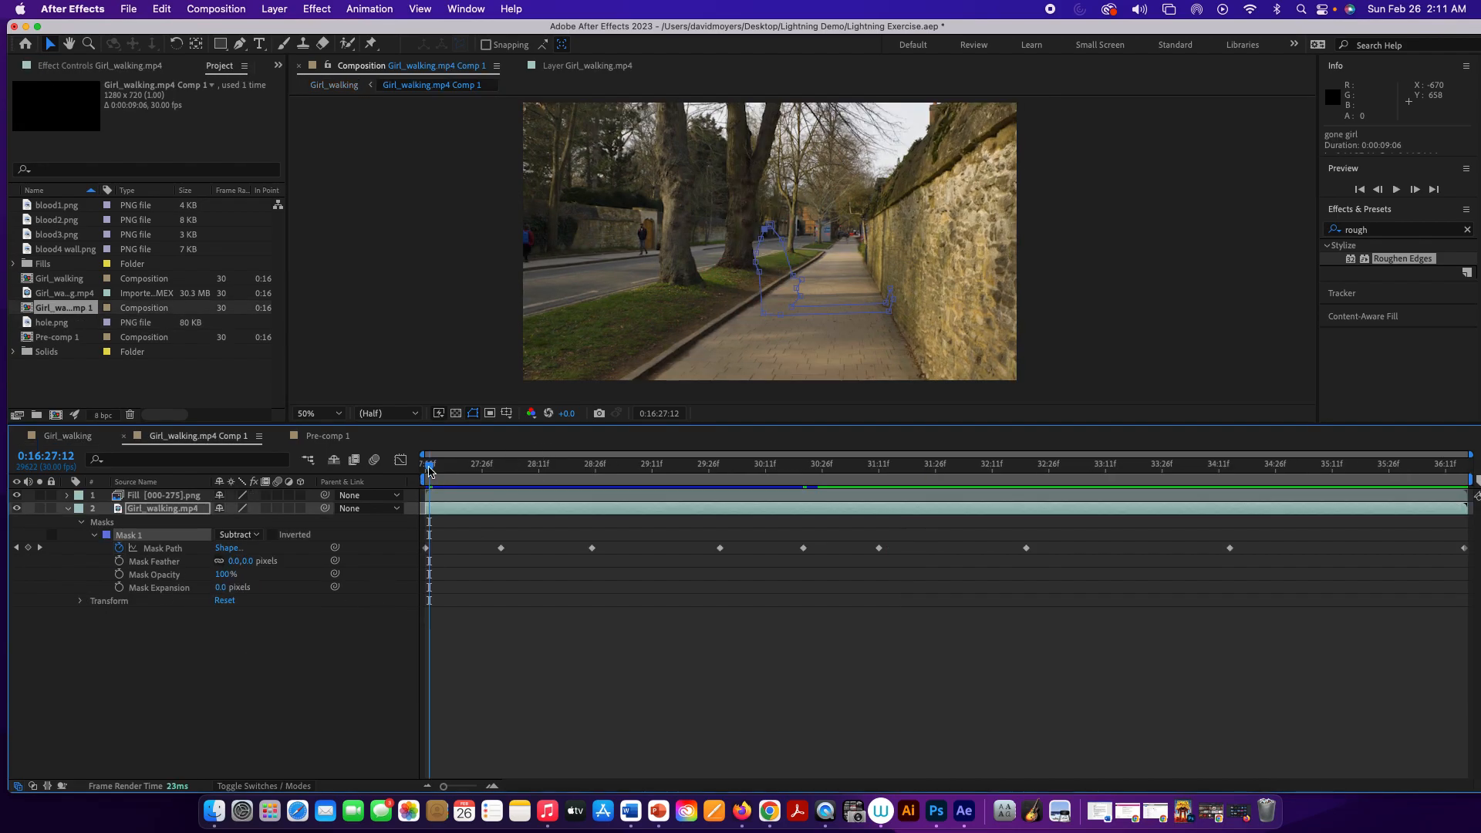
left_click_drag(429, 470, 412, 474)
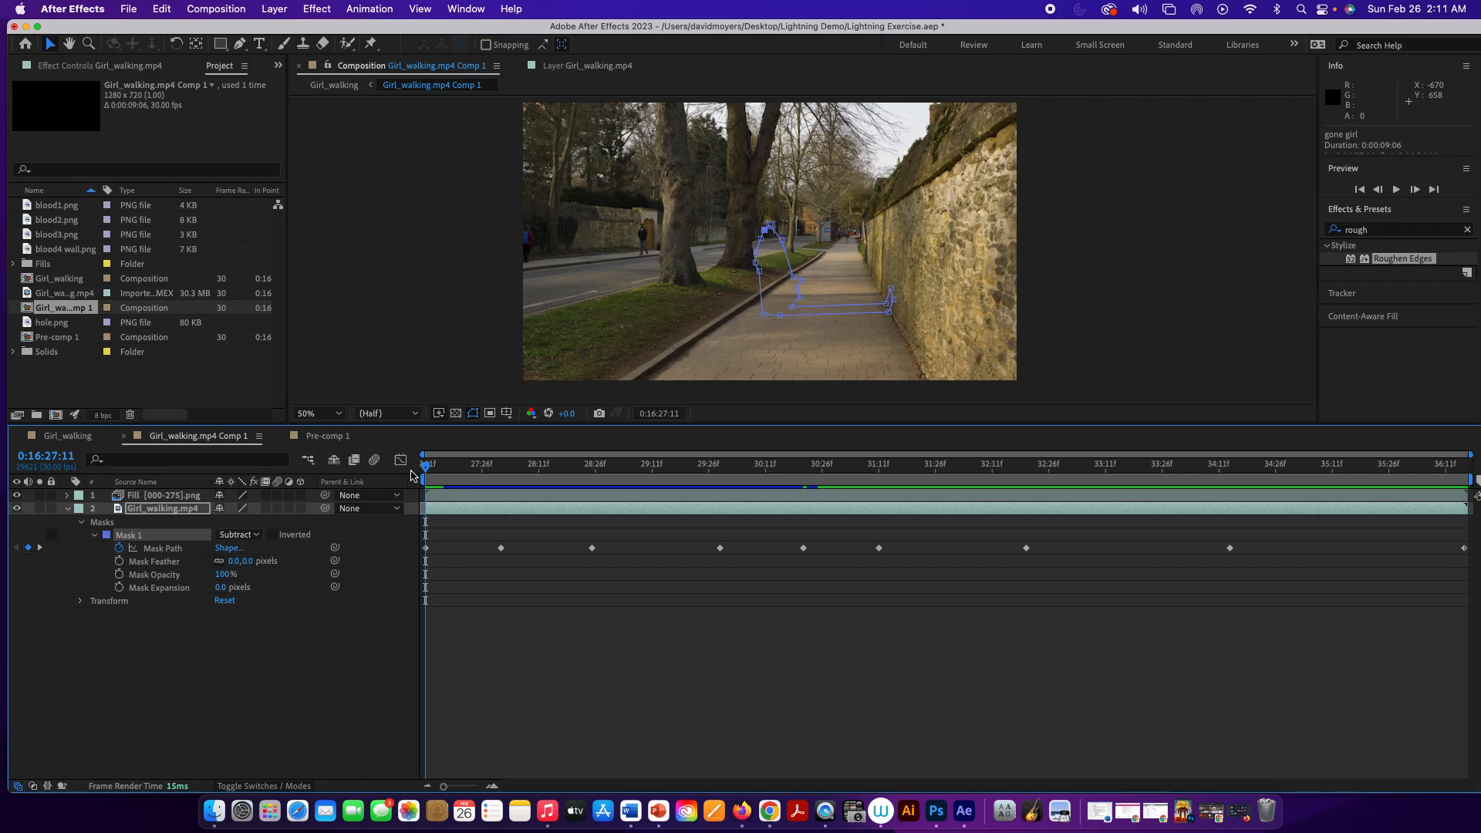
left_click(490, 329)
left_click(1041, 291)
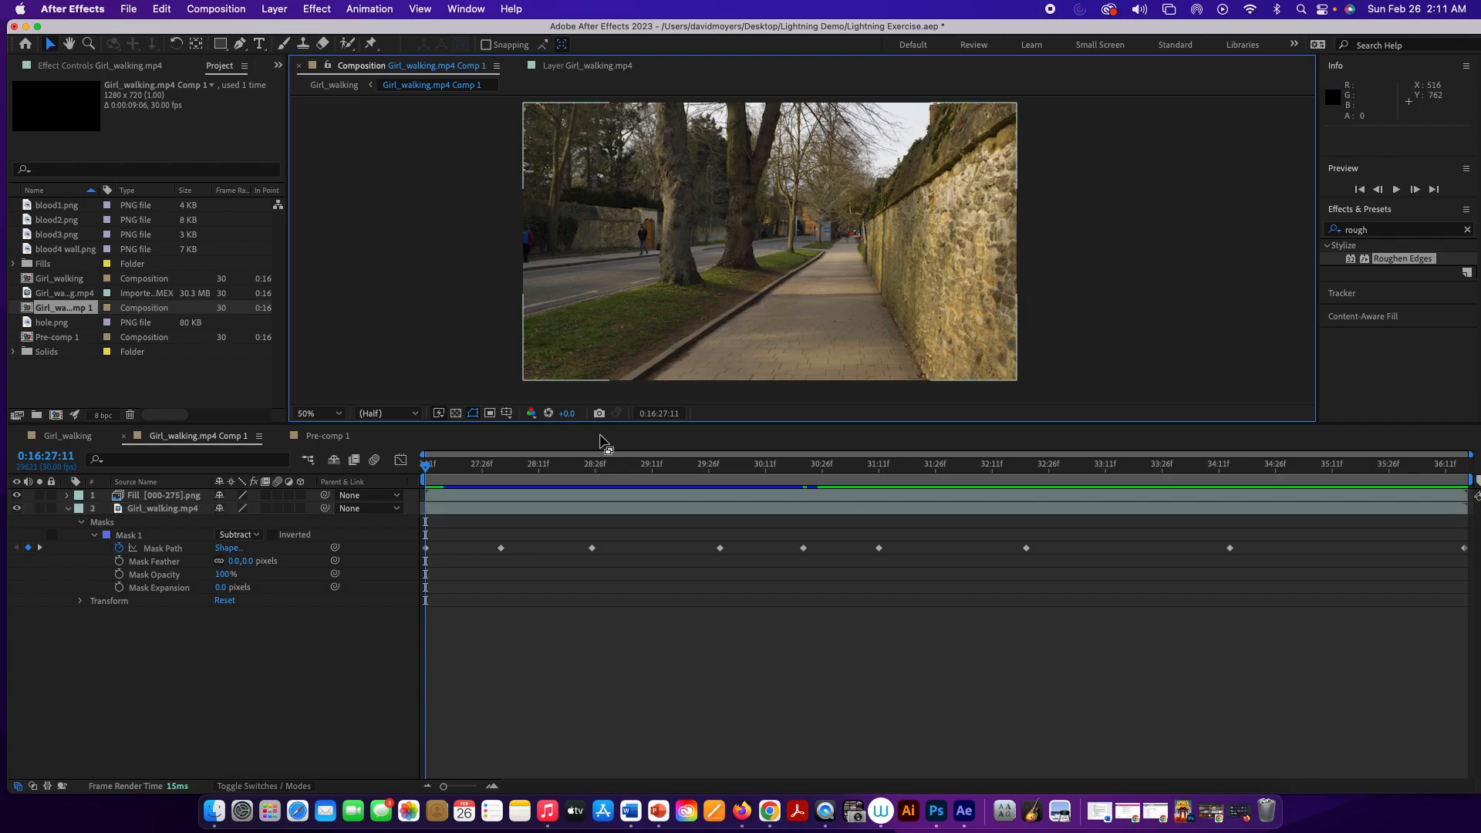
left_click(195, 704)
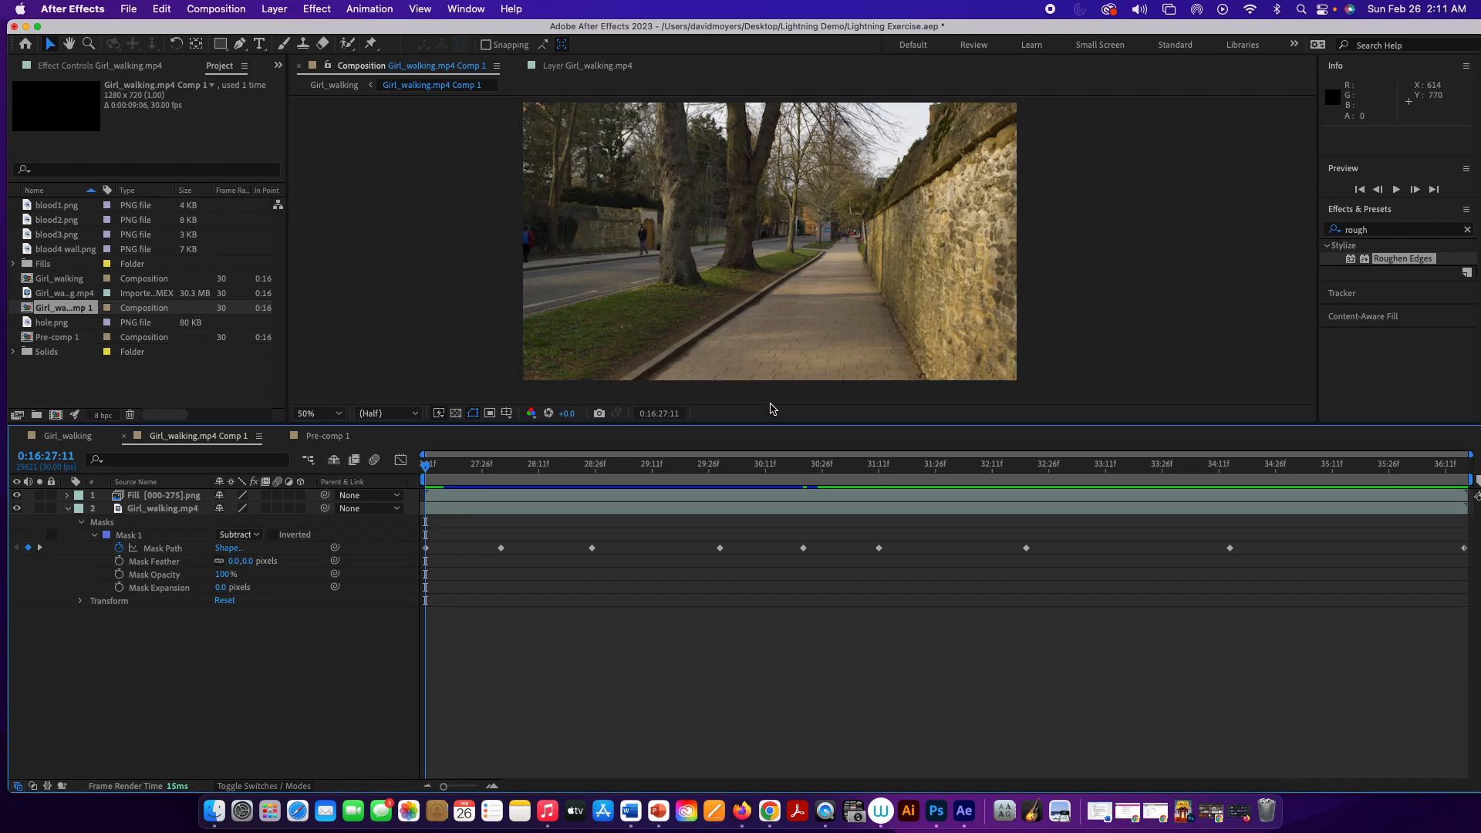
left_click_drag(787, 430, 790, 515)
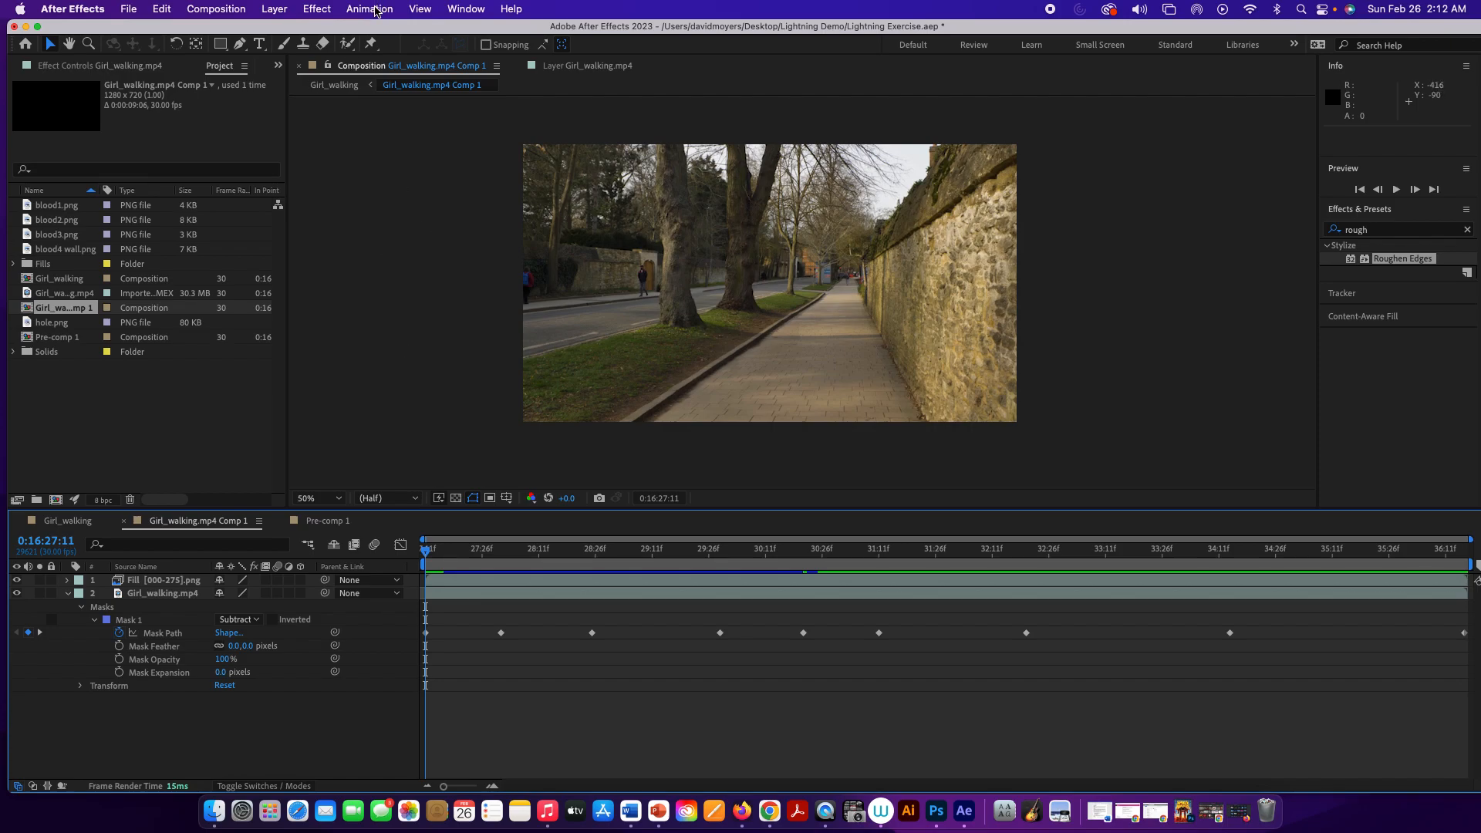
Run Track Camera on the Girl_walking.mp4 layer and enlarge the Info area to follow the analysis
left_click(419, 9)
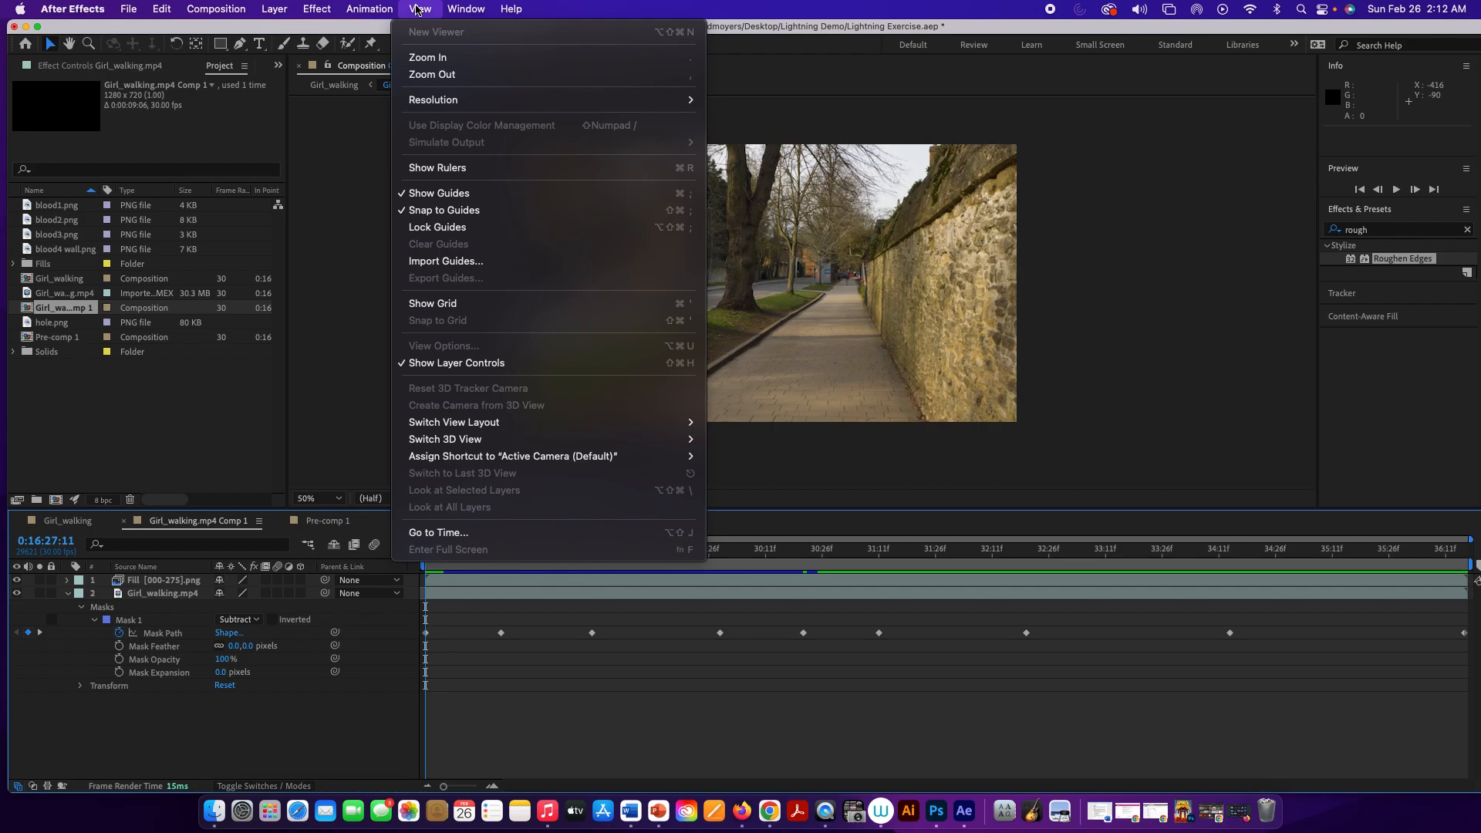
mouse_move(380, 9)
left_click(206, 712)
left_click(151, 594)
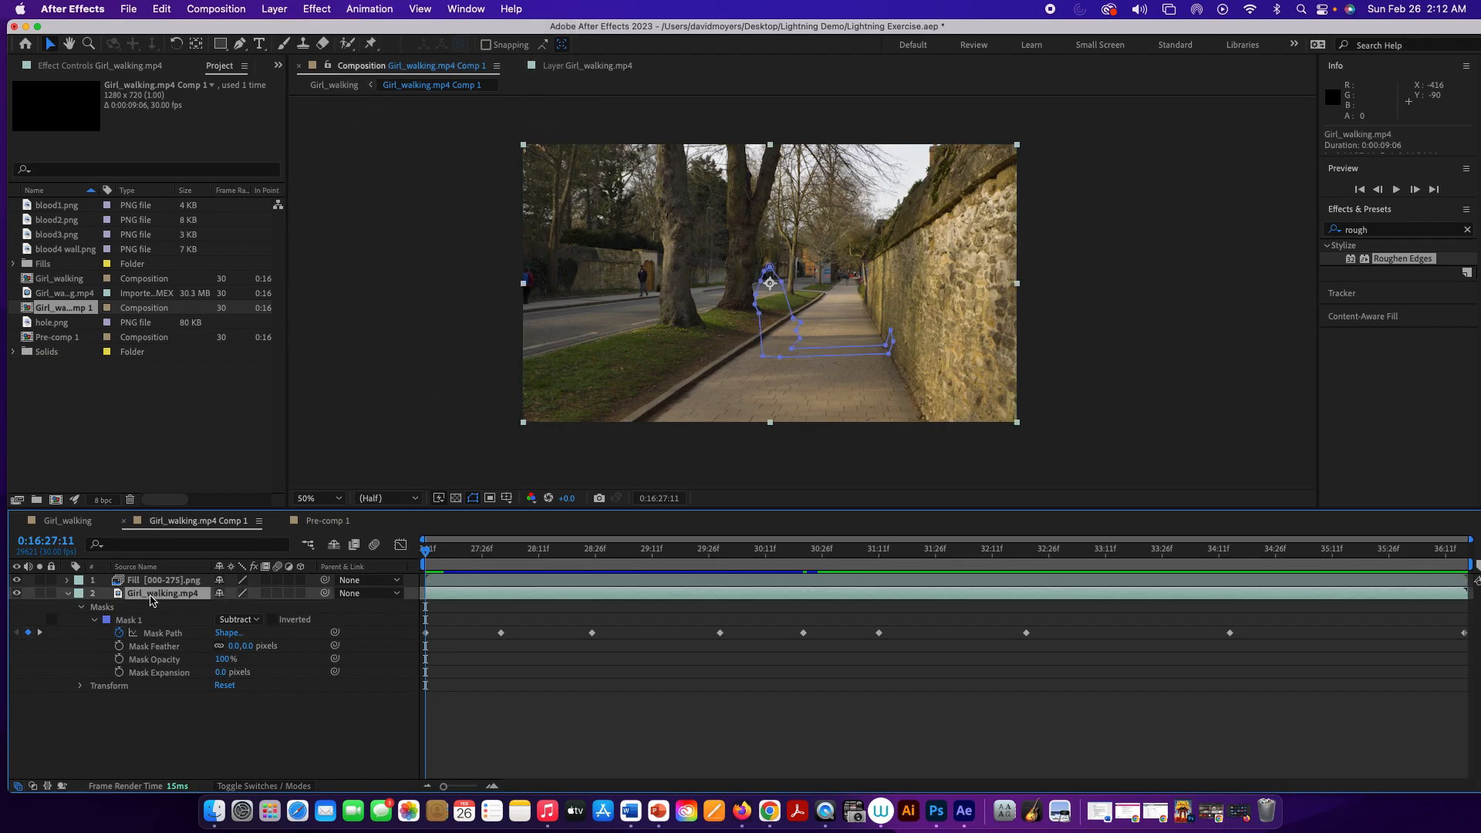
left_click(385, 10)
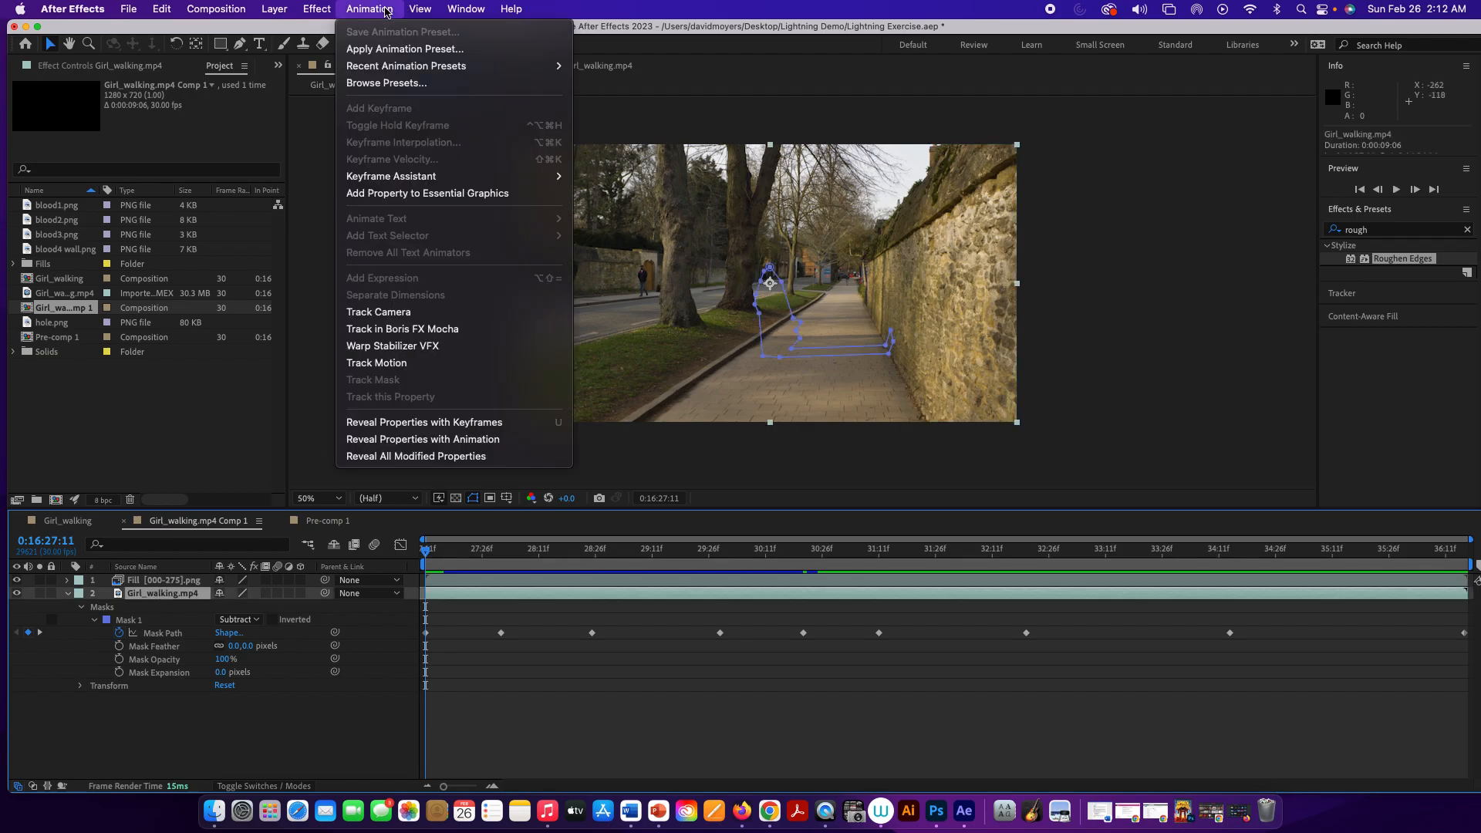
left_click(442, 313)
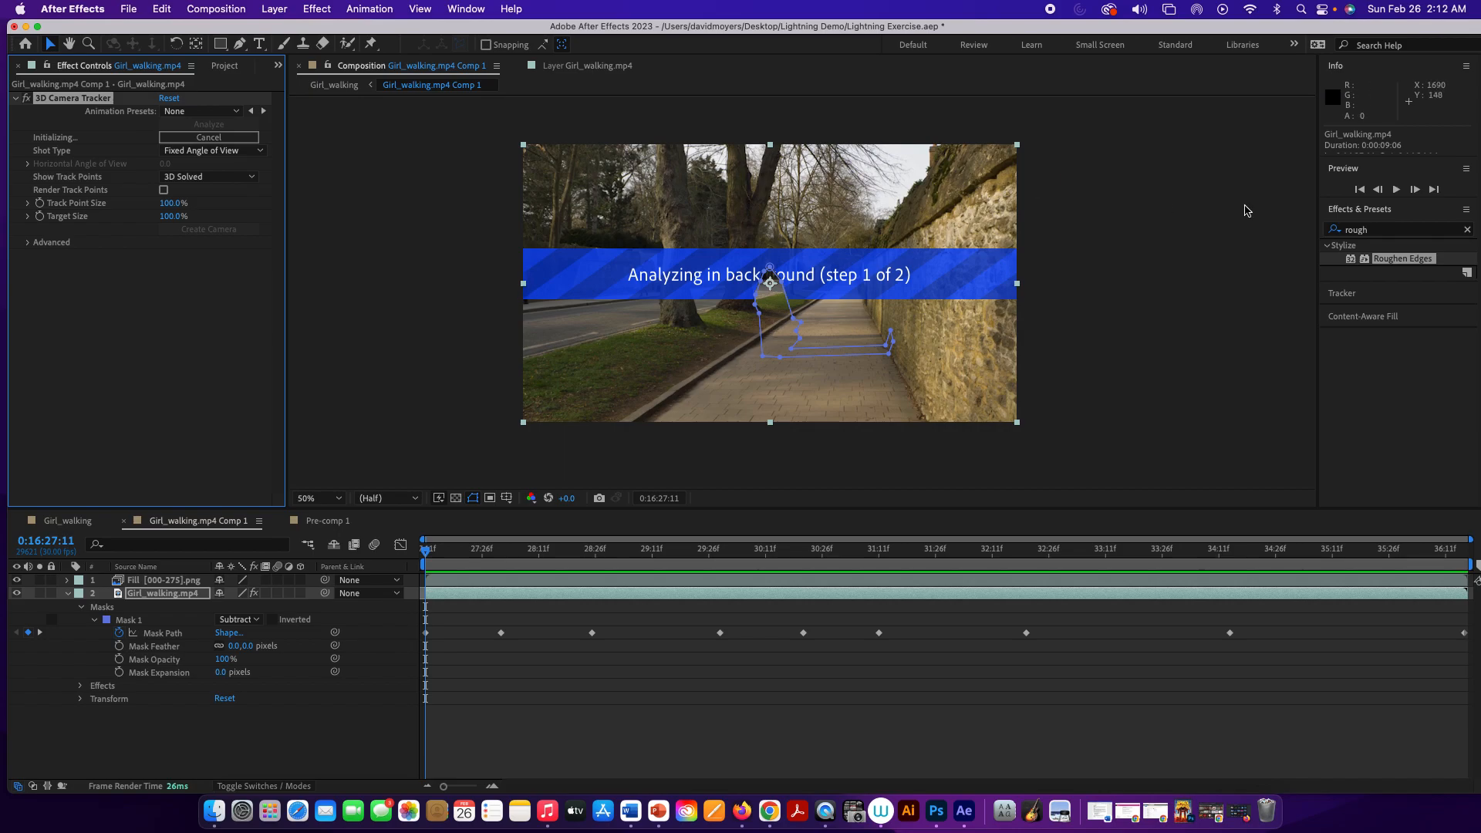
left_click_drag(1423, 158, 1399, 251)
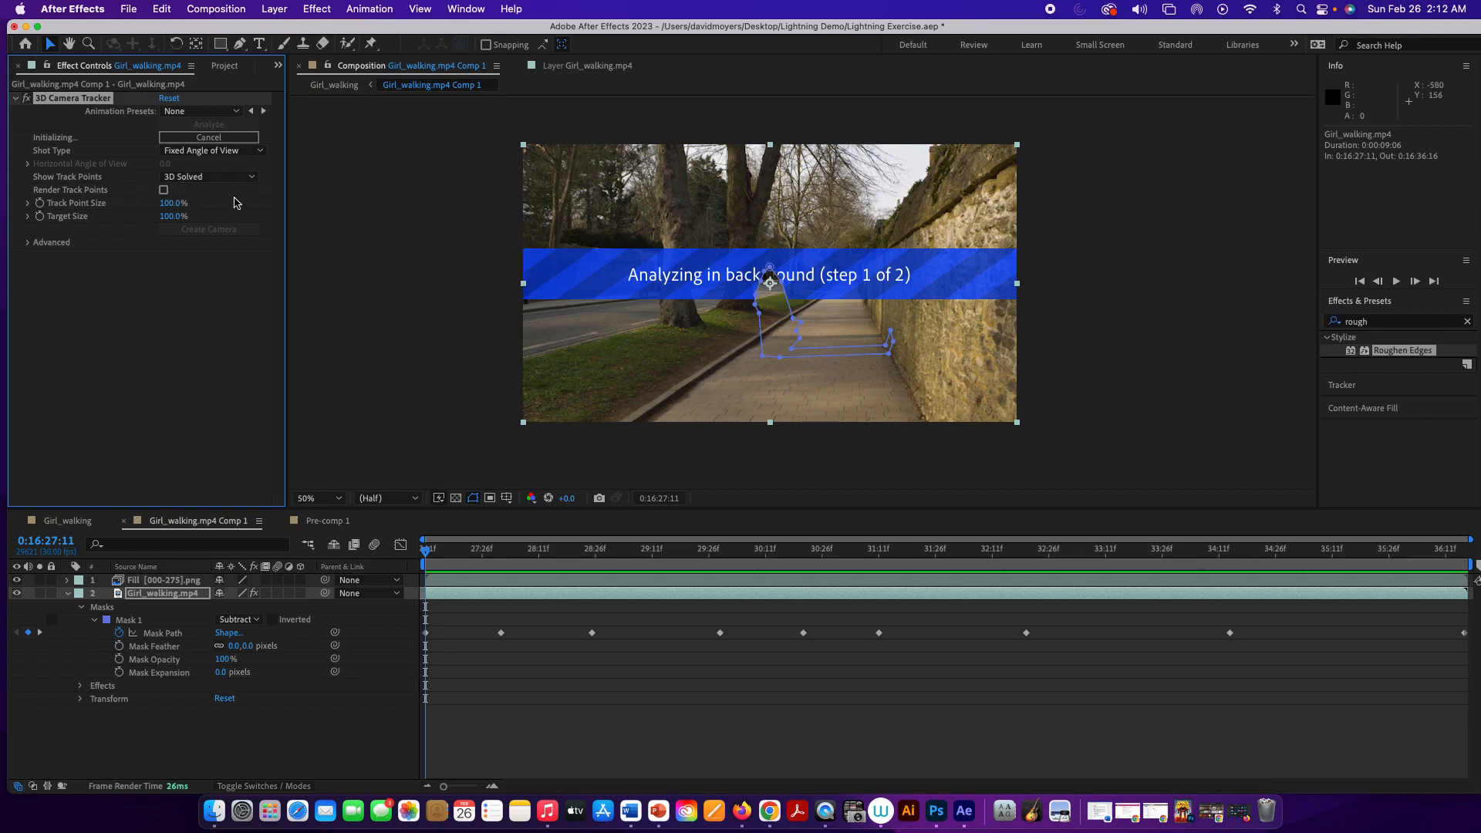
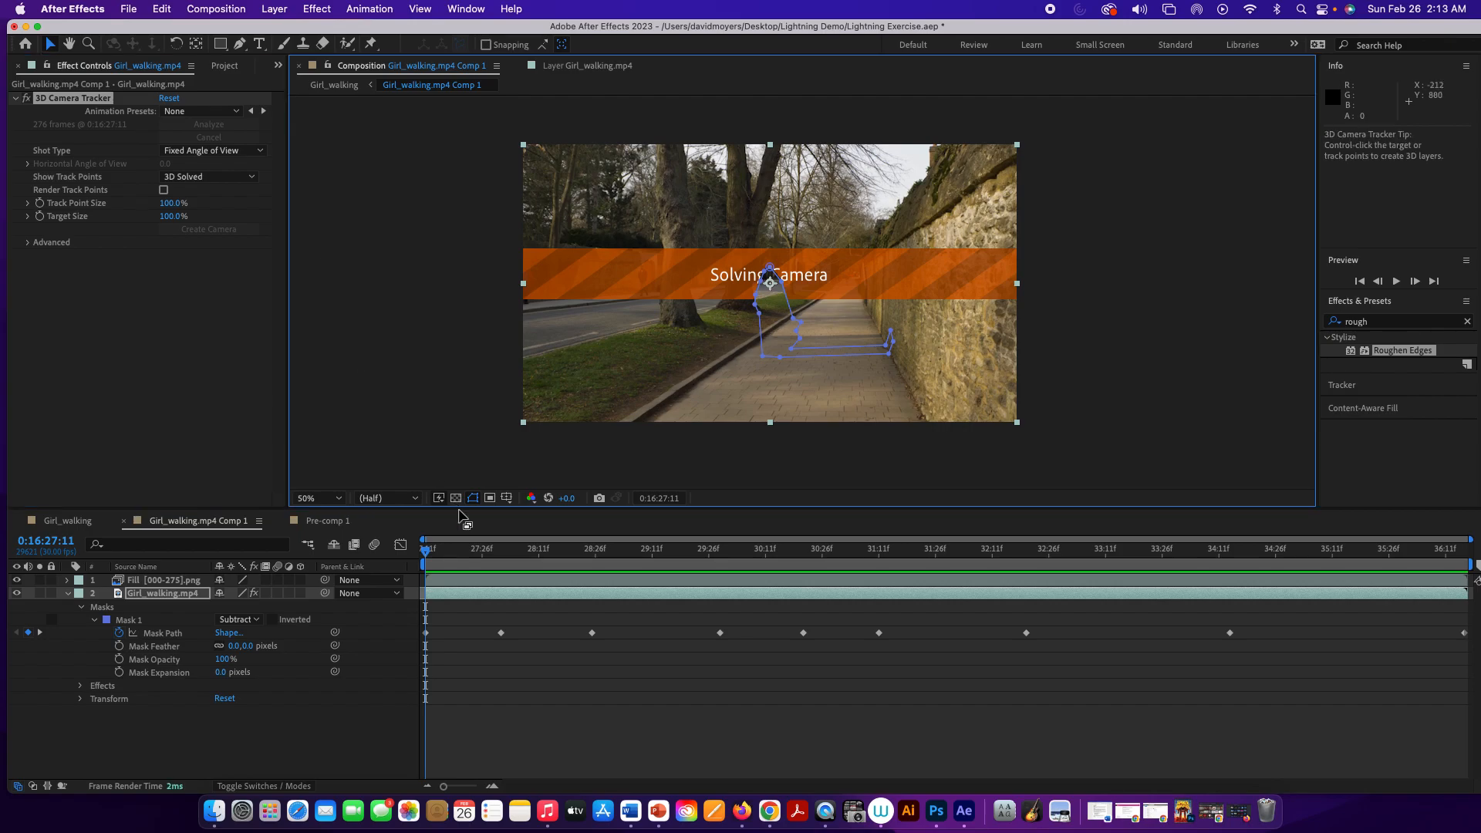
Try defining the pavement plane from two track points along the grass edge and one at the wall's base
mouse_move(427, 549)
left_mouse_down()
mouse_move(446, 549)
mouse_move(402, 552)
left_mouse_up()
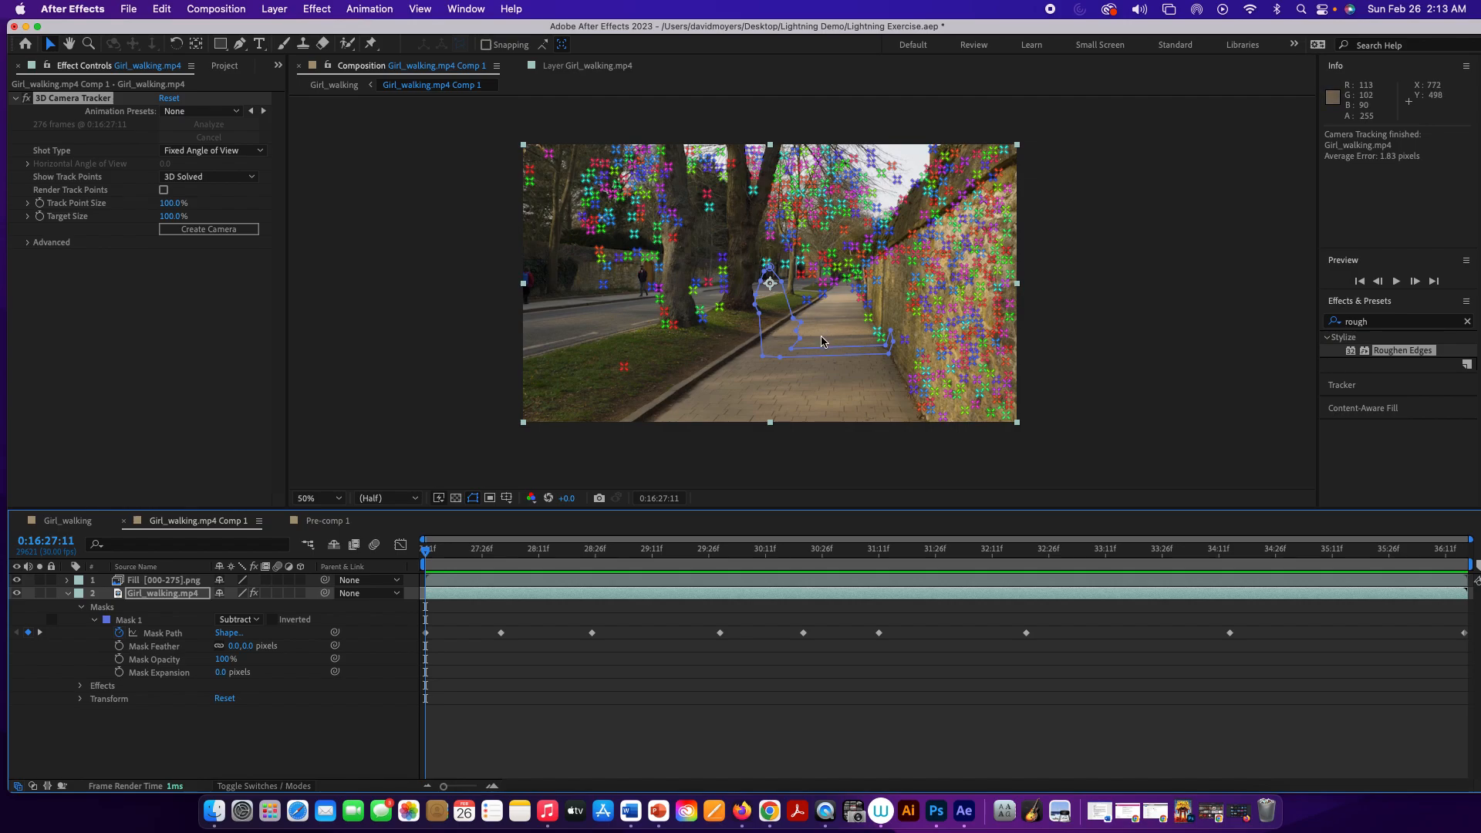
scroll(830, 333, "down", 1)
scroll(822, 341, "up", 3)
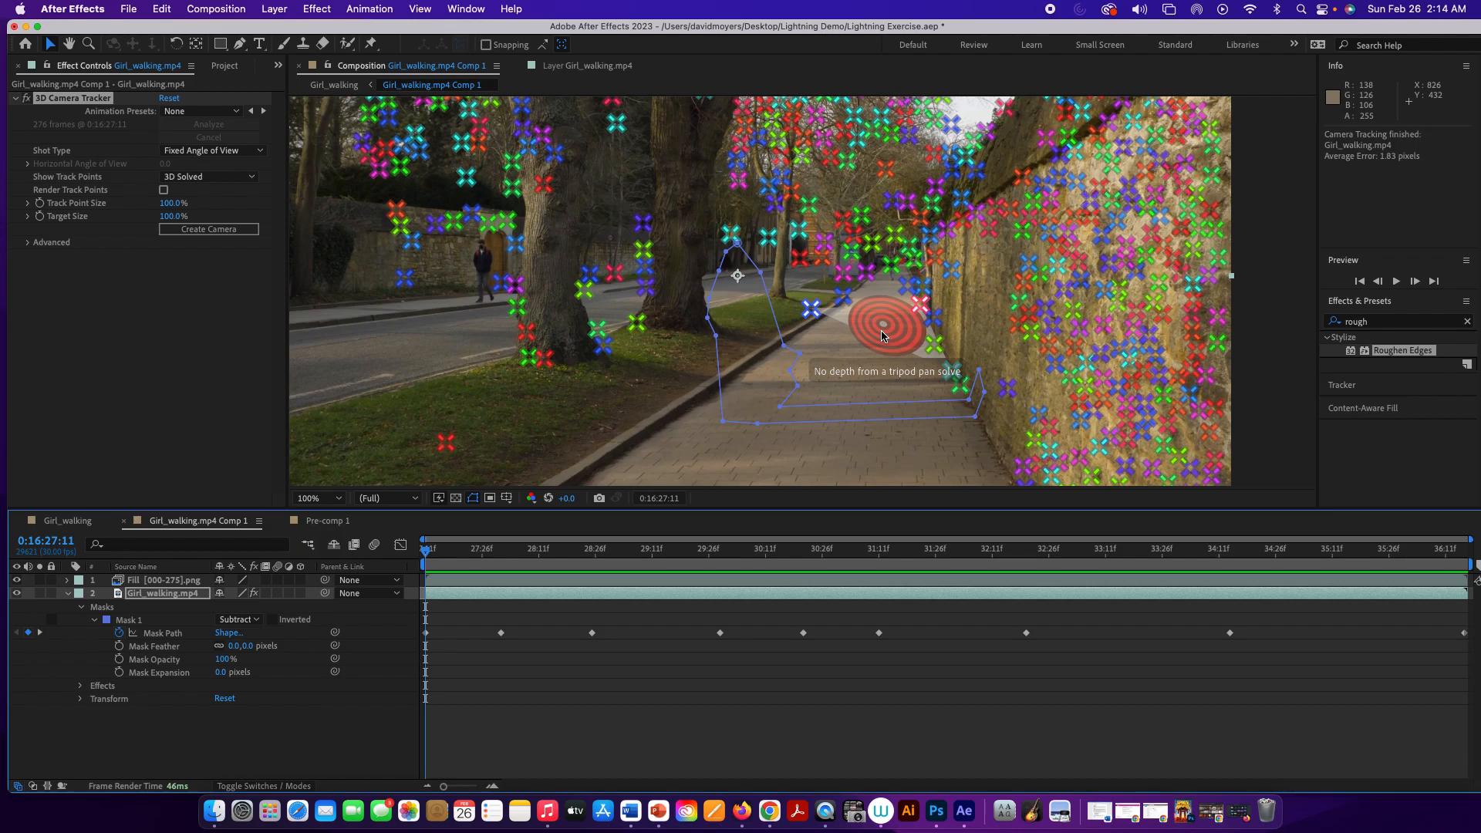
left_click(812, 311)
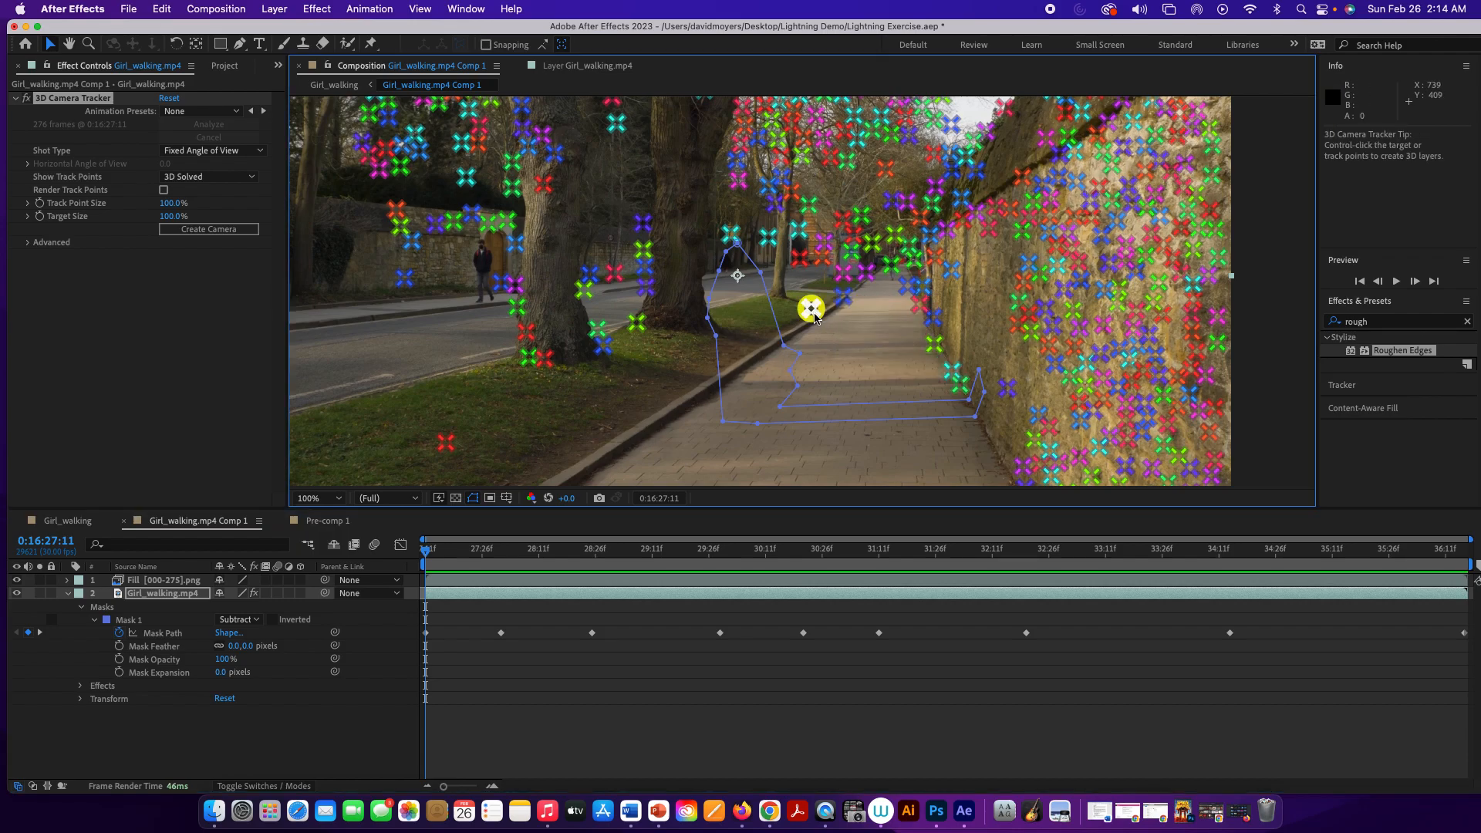
left_click(843, 296, "shift")
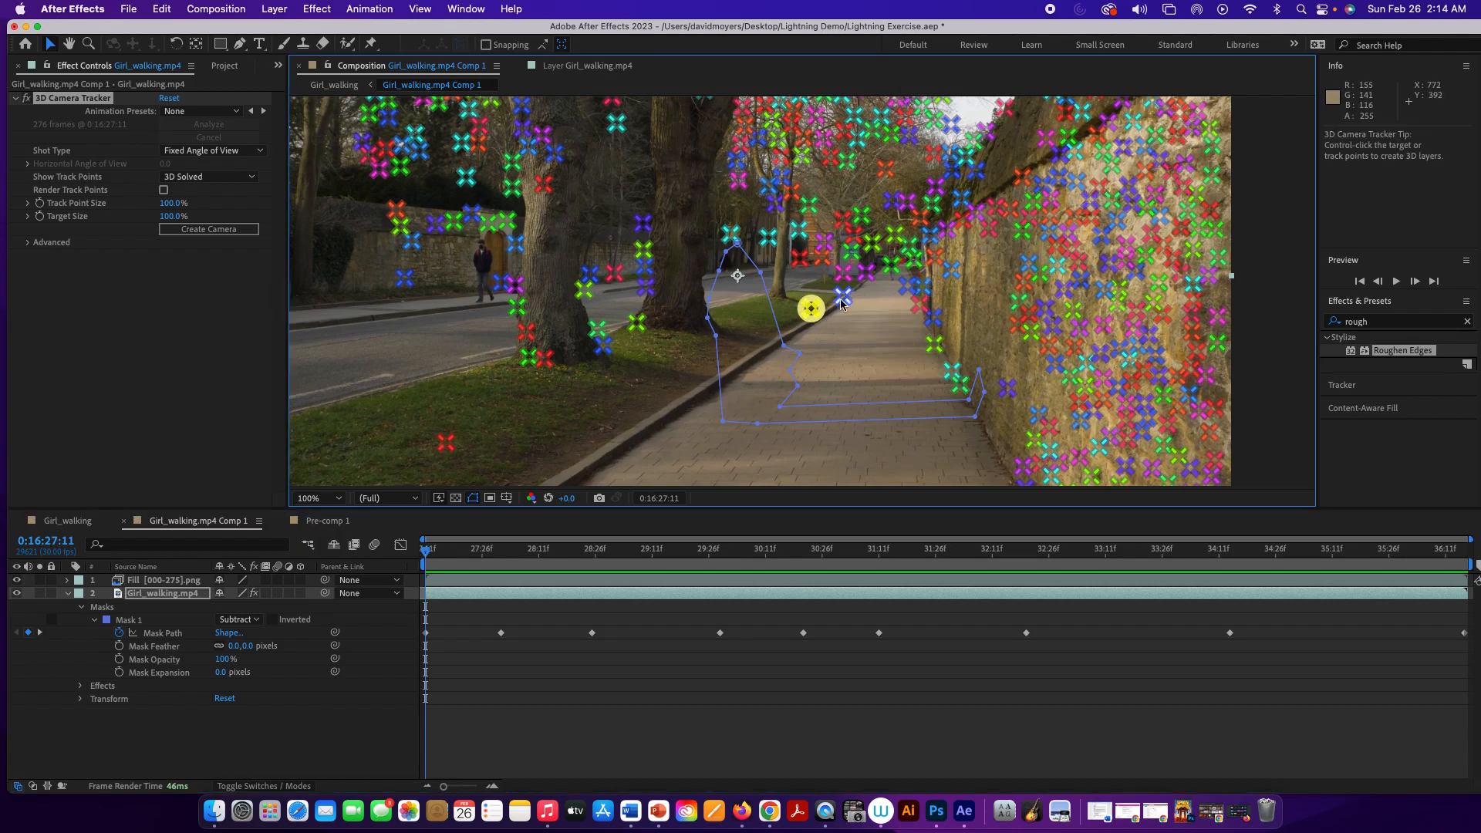
left_click(933, 346, "shift")
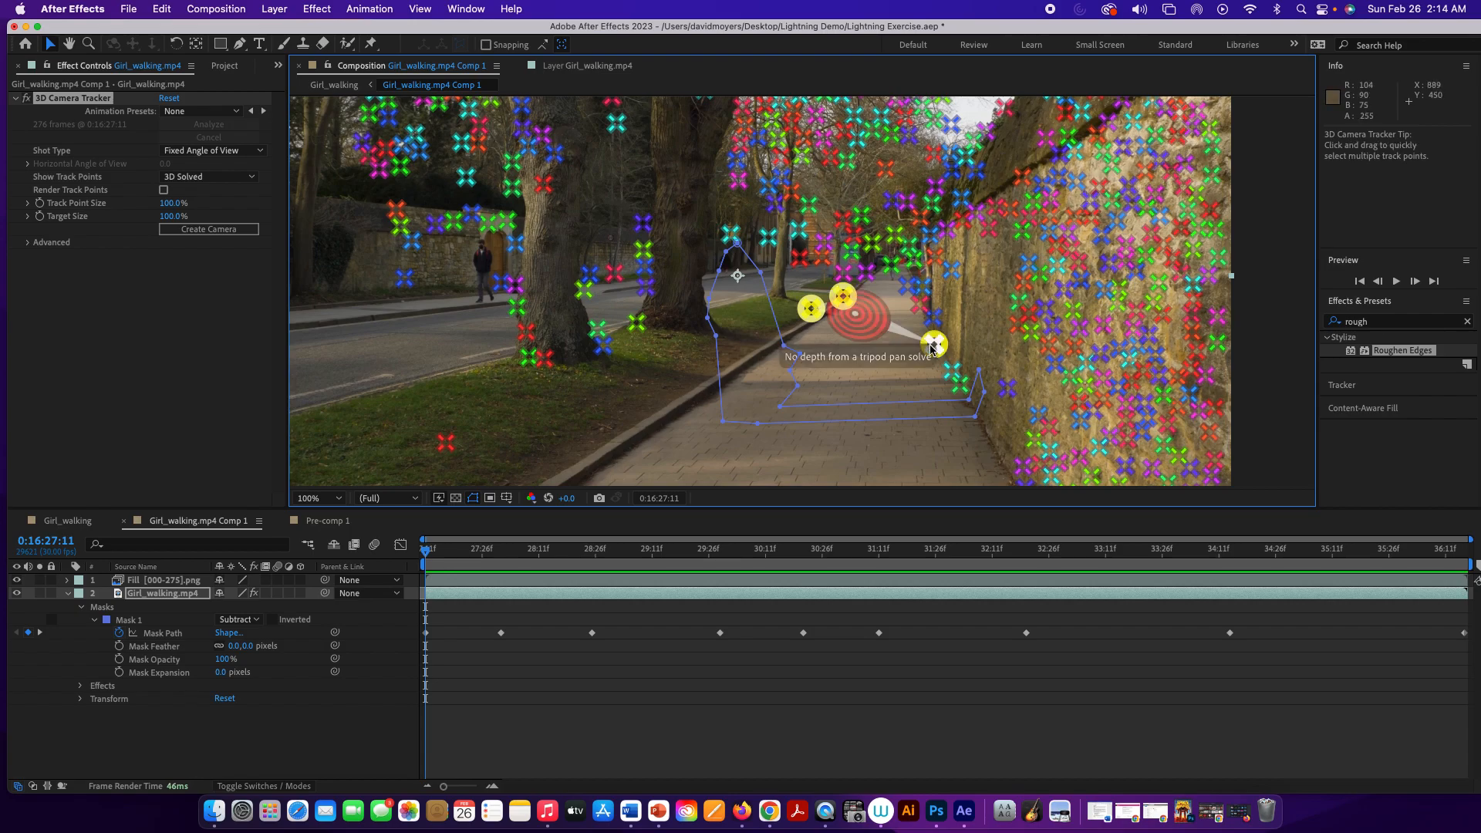
left_click(899, 377)
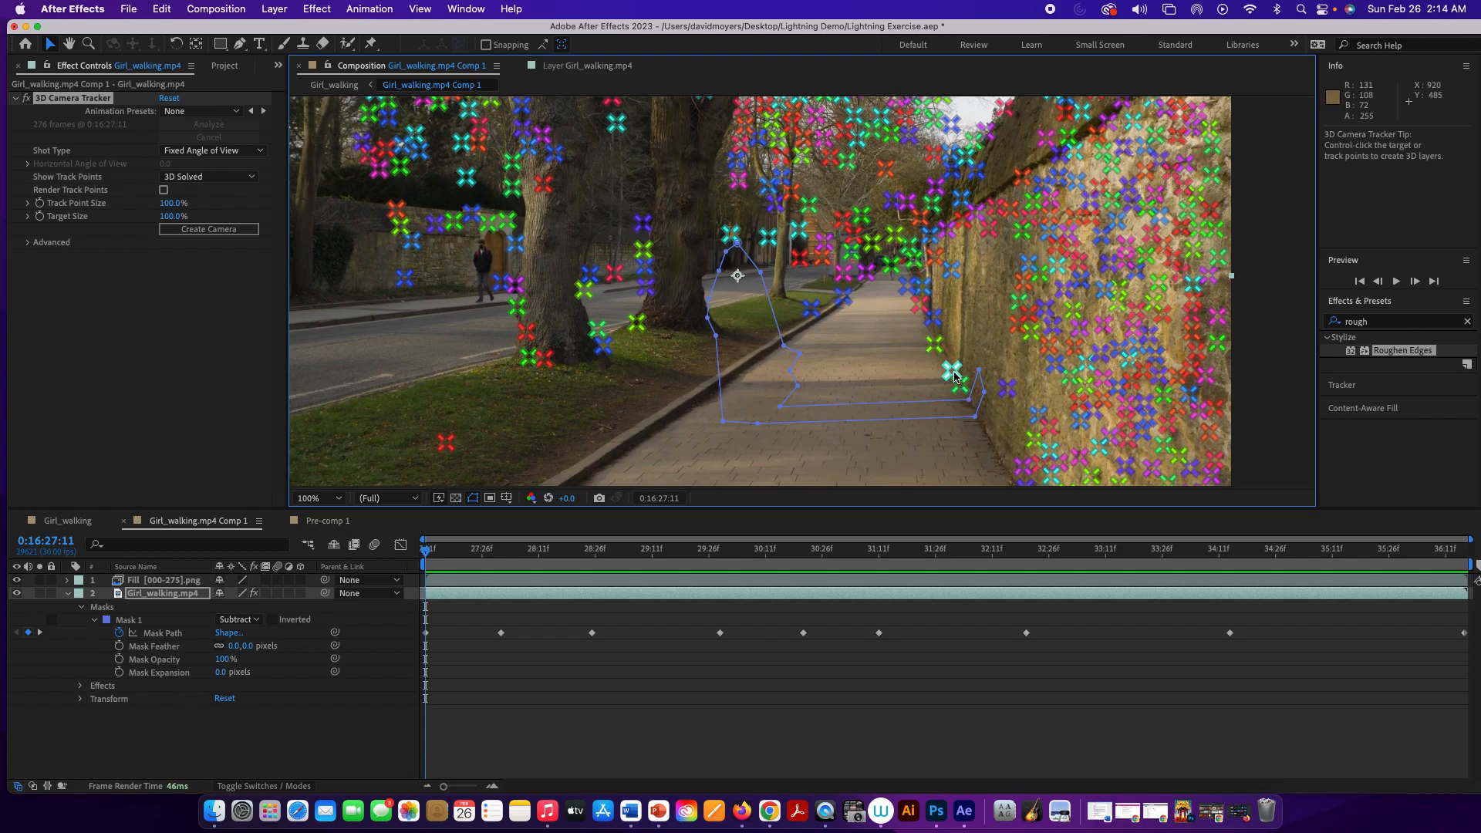
Try defining a ground plane from track points at the wall's base, the path's grass edge and the foreground lawn
left_click(953, 375)
left_click(811, 309, "shift")
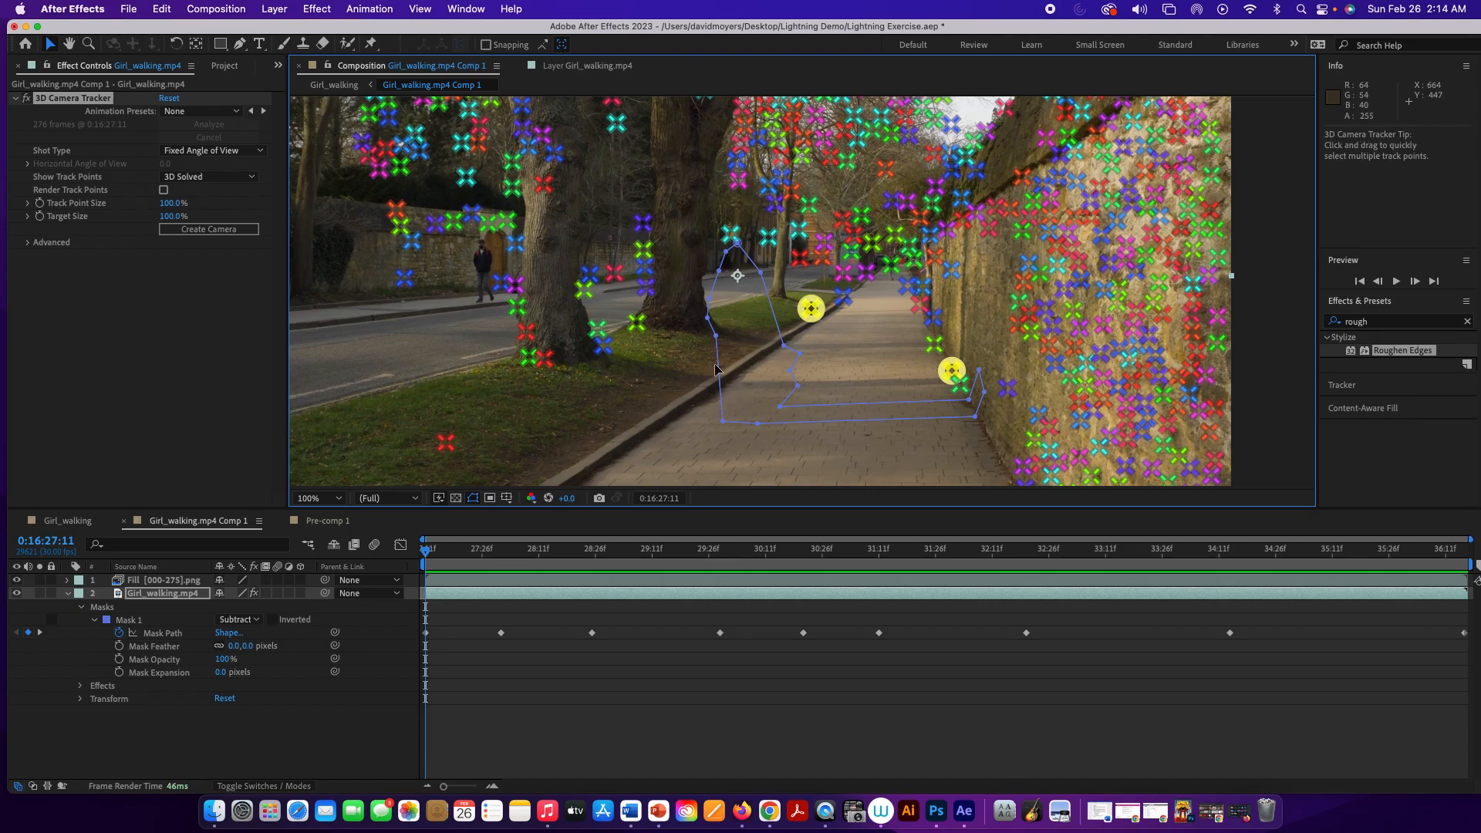
left_click(446, 442, "shift")
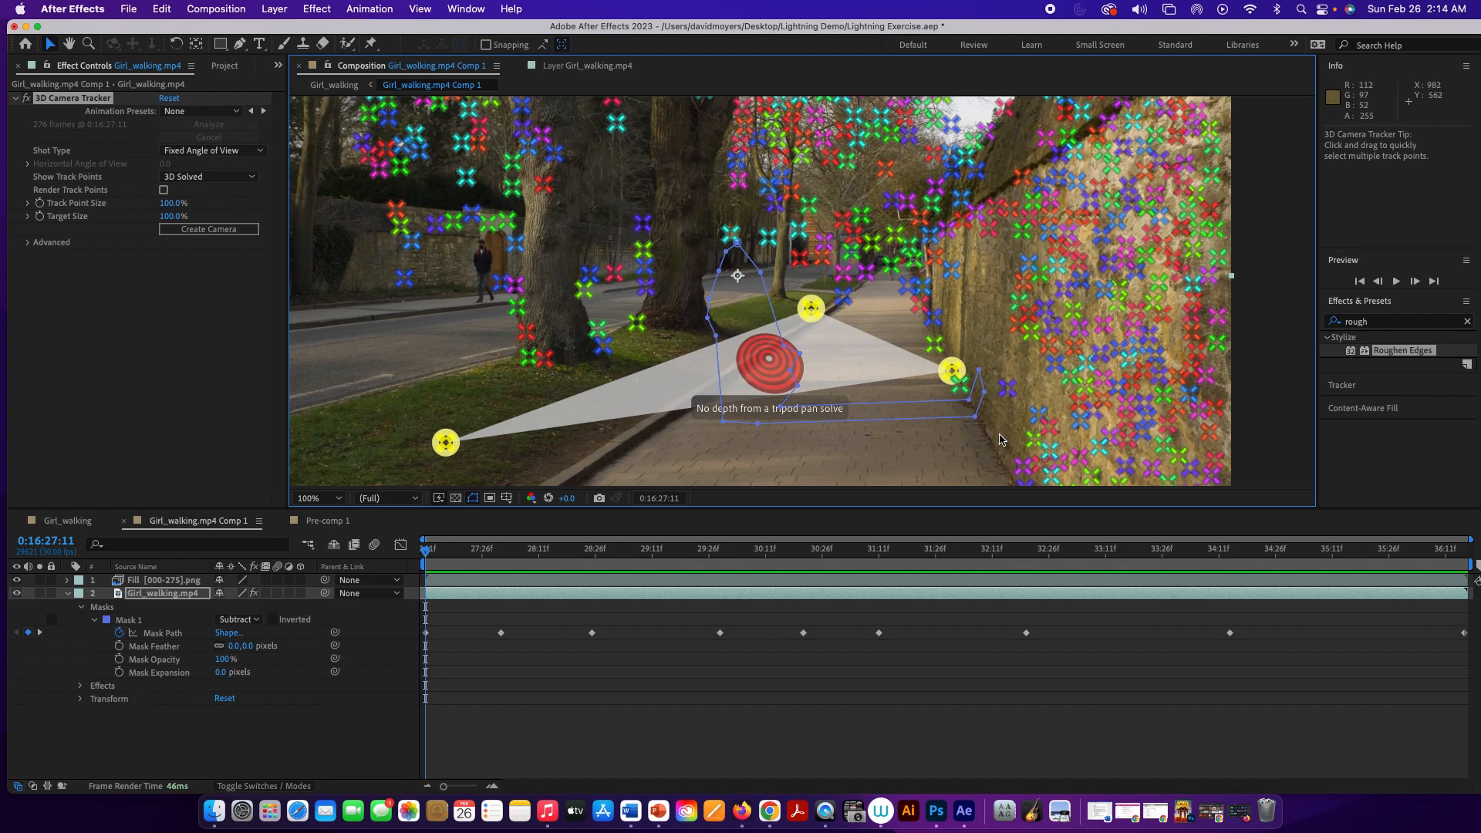
left_click(963, 408)
Try the lower track point at the wall's base together with the two grass-edge points as the pavement plane
left_click(960, 384)
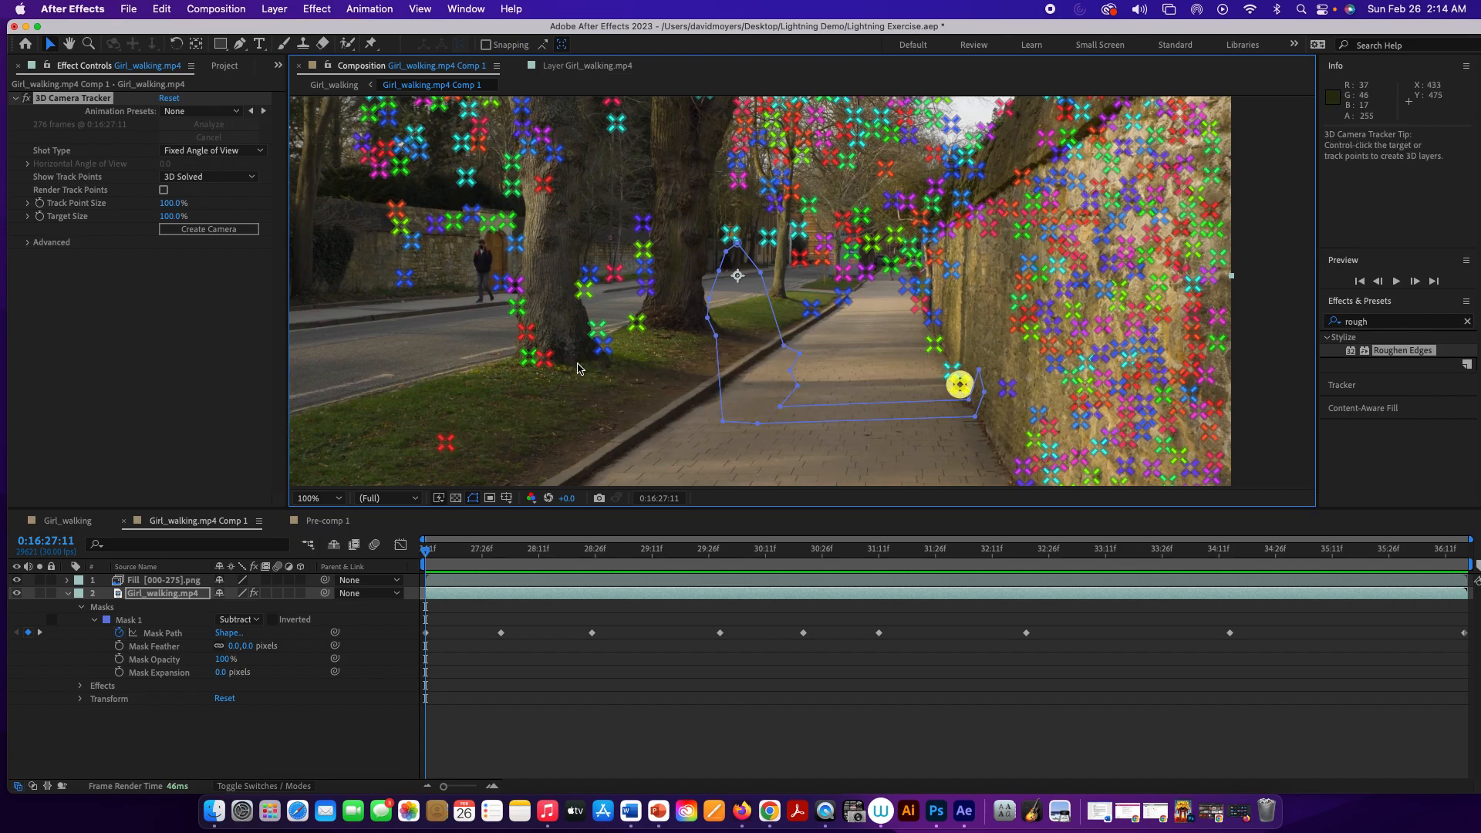
left_click(811, 310, "shift")
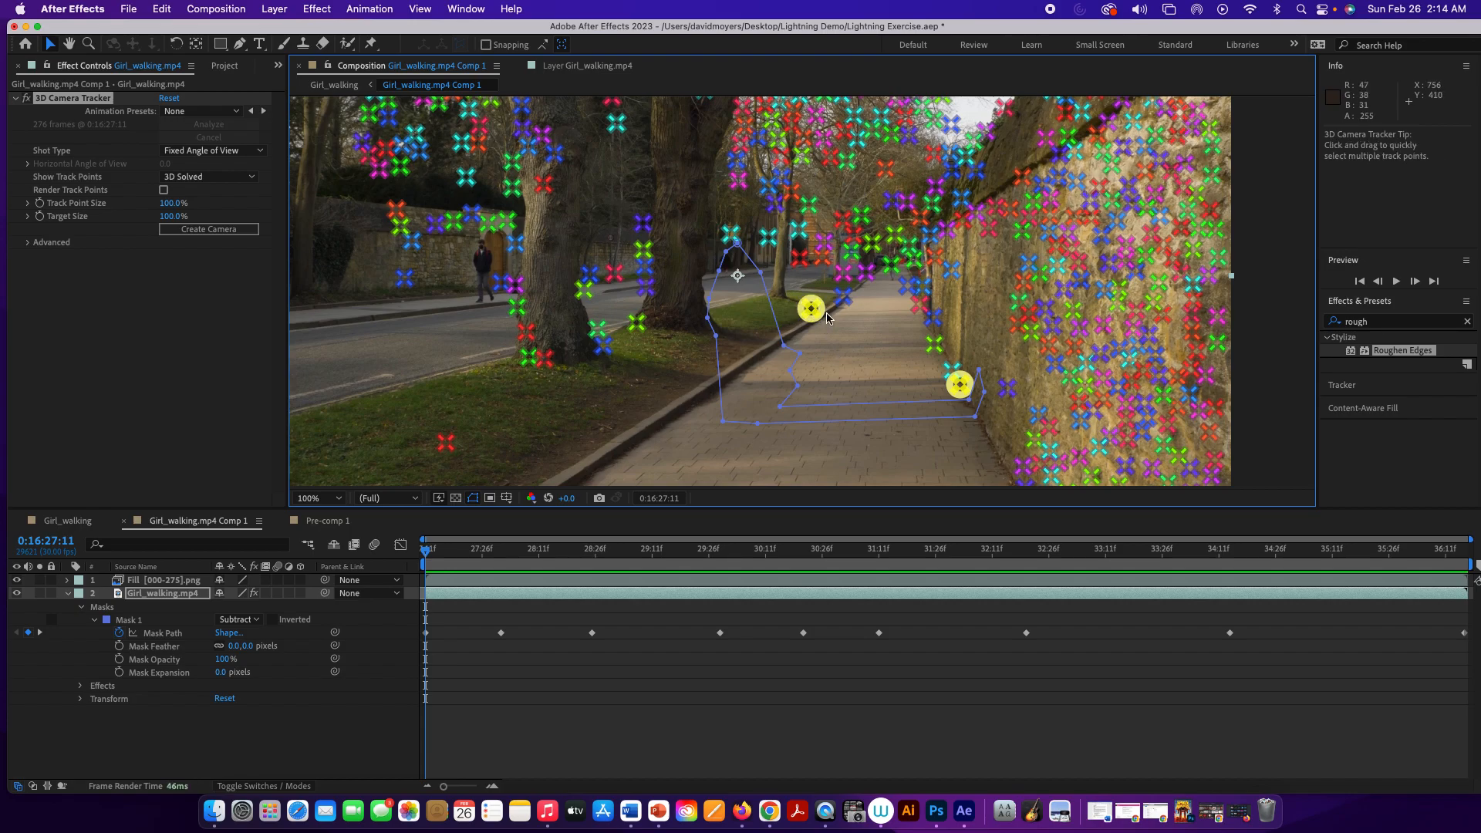
left_click(843, 305, "shift")
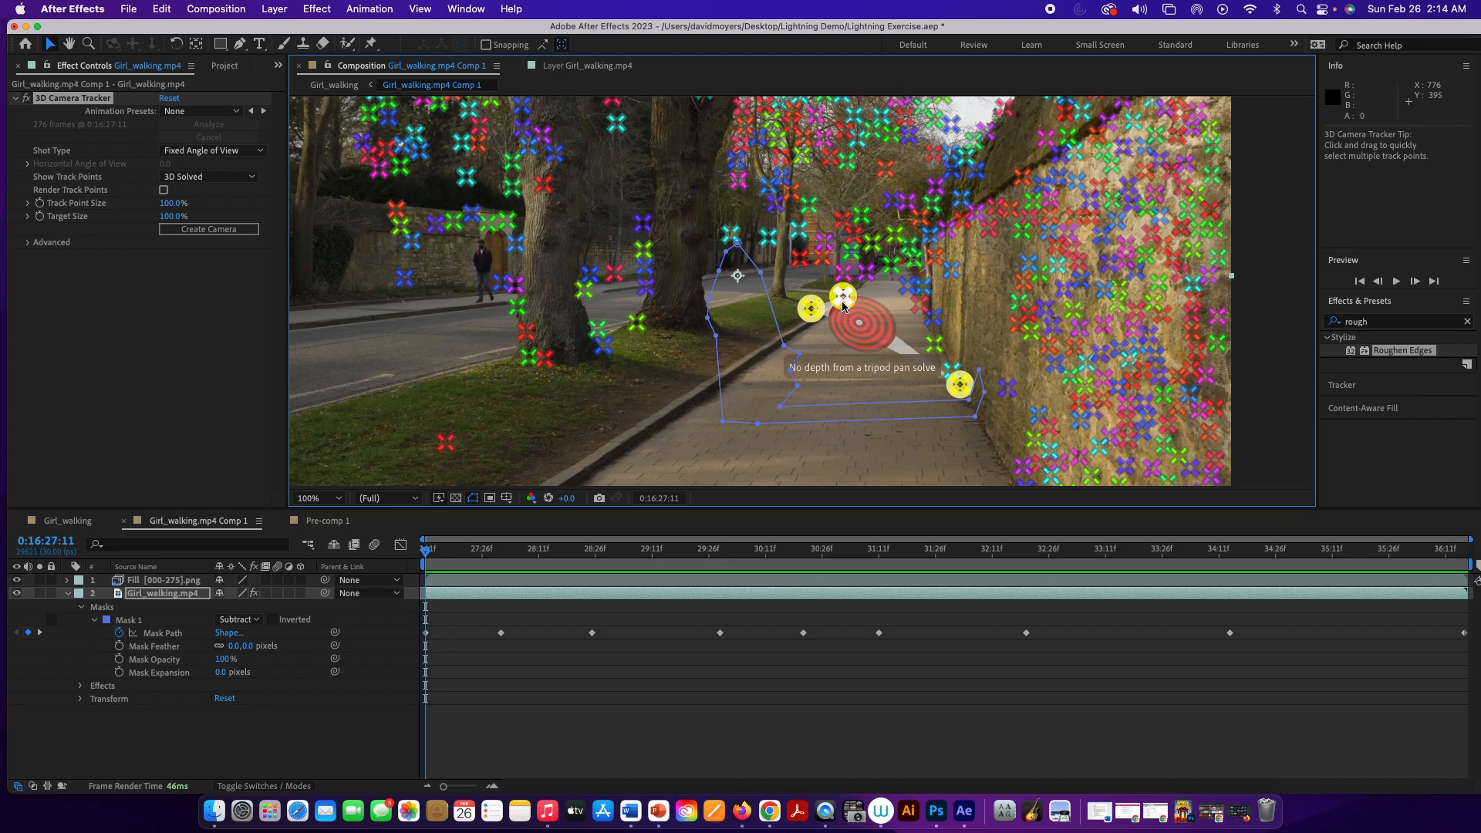
left_click(818, 339)
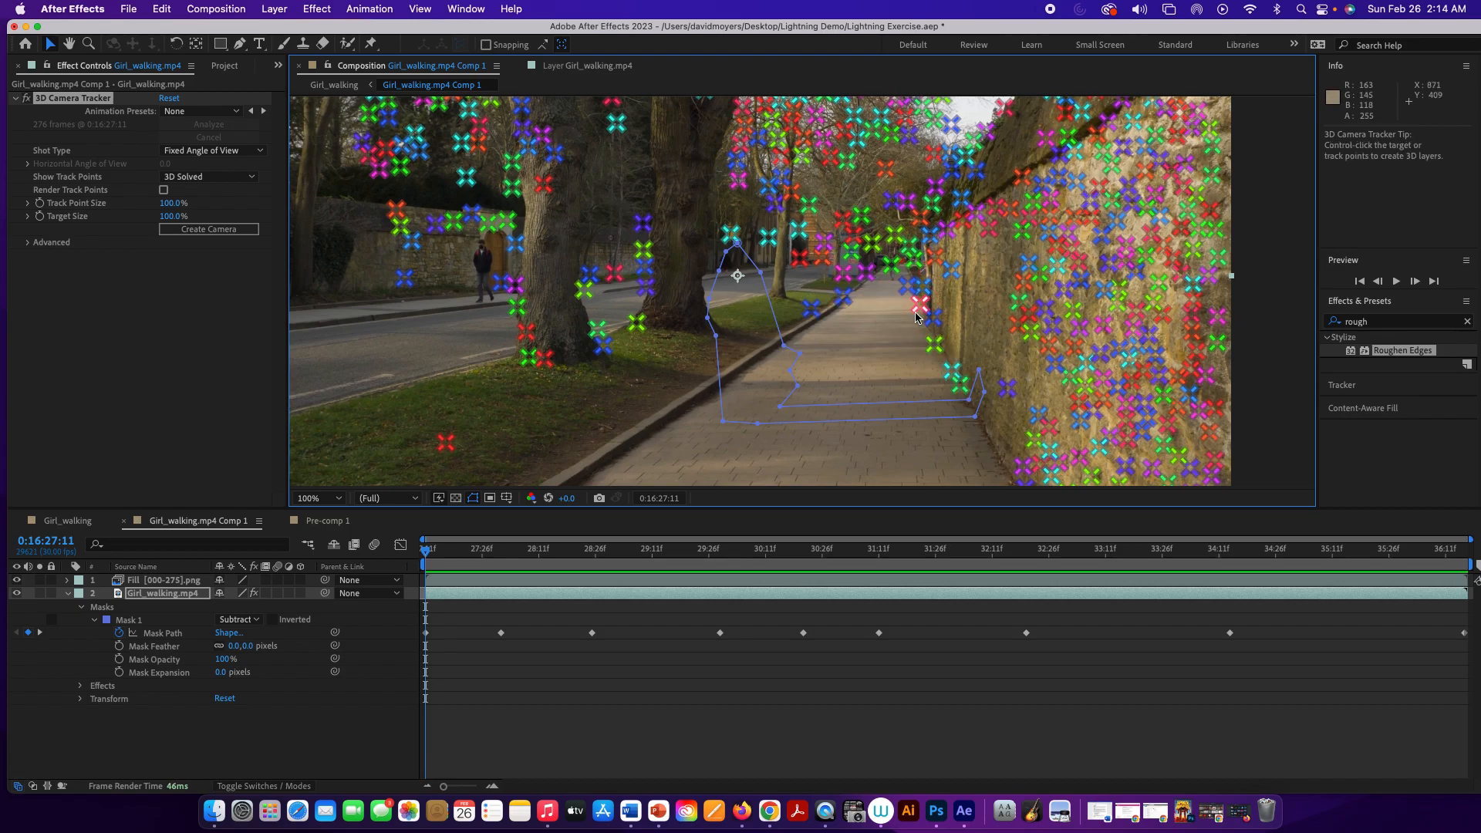
Select four track points at the path's far end, grass edge and wall base, and set them as the ground plane and origin
left_click(907, 285)
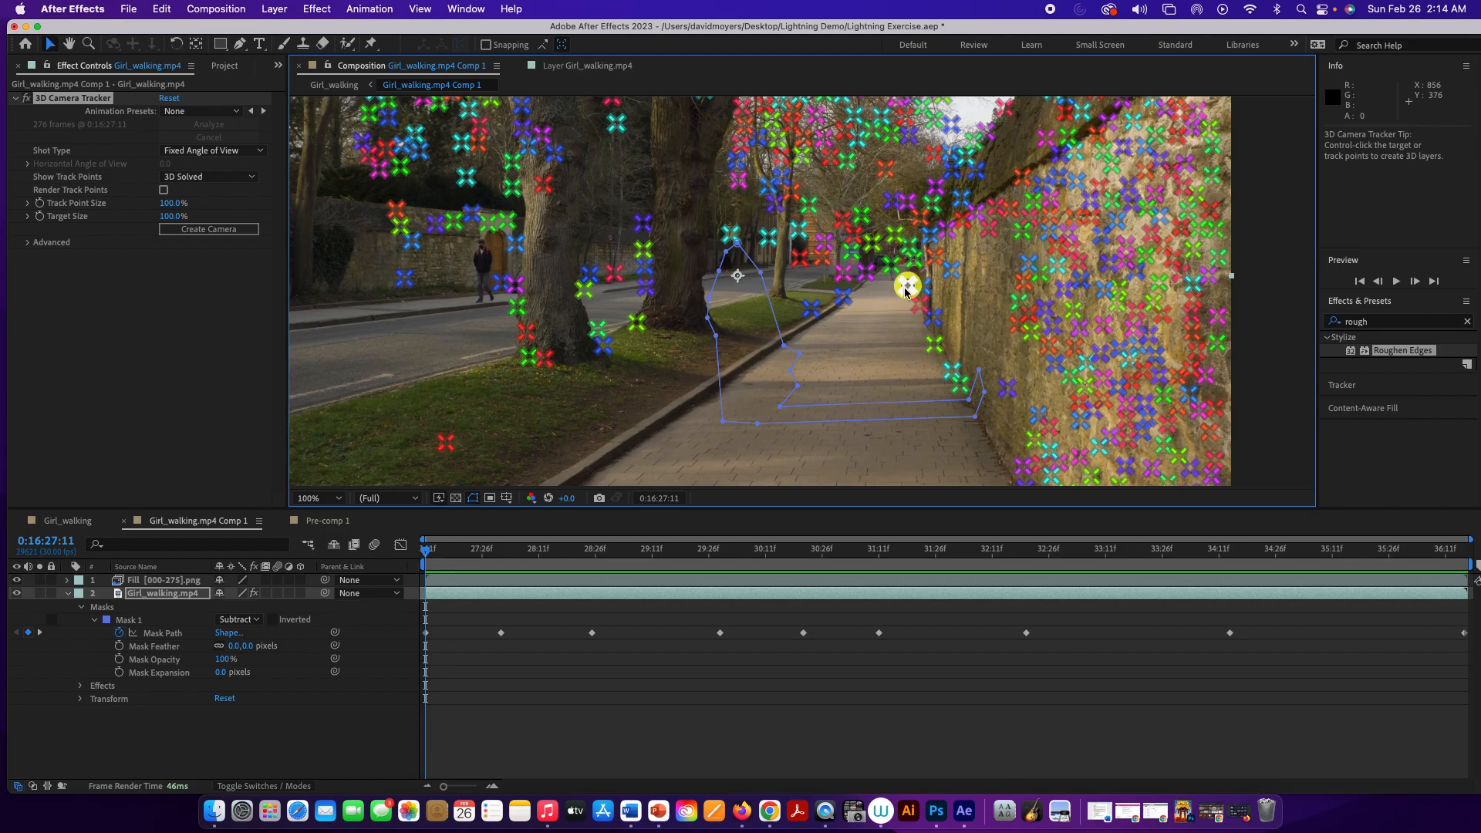
left_click(844, 298, "shift")
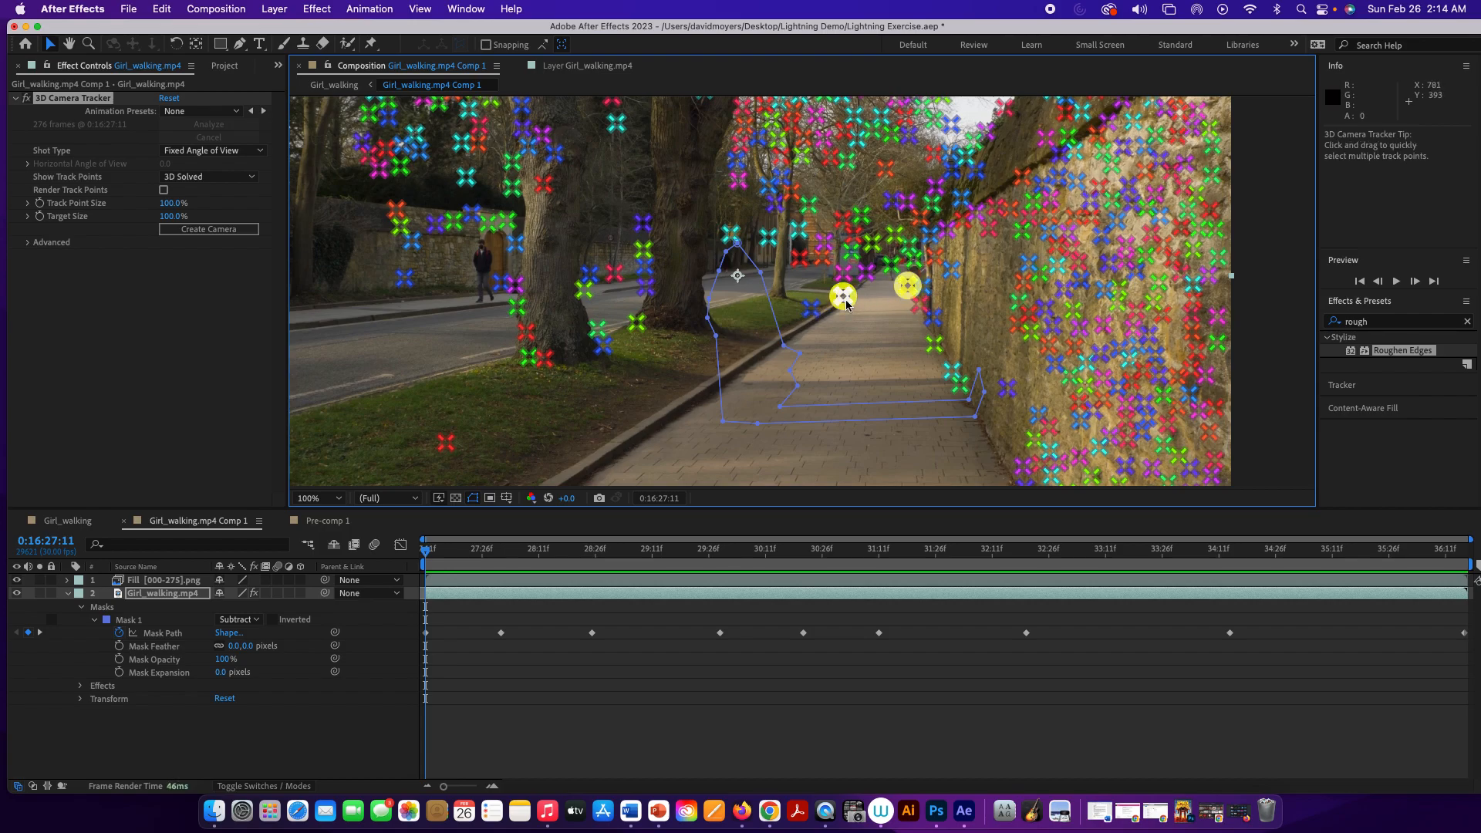
left_click(934, 347, "shift")
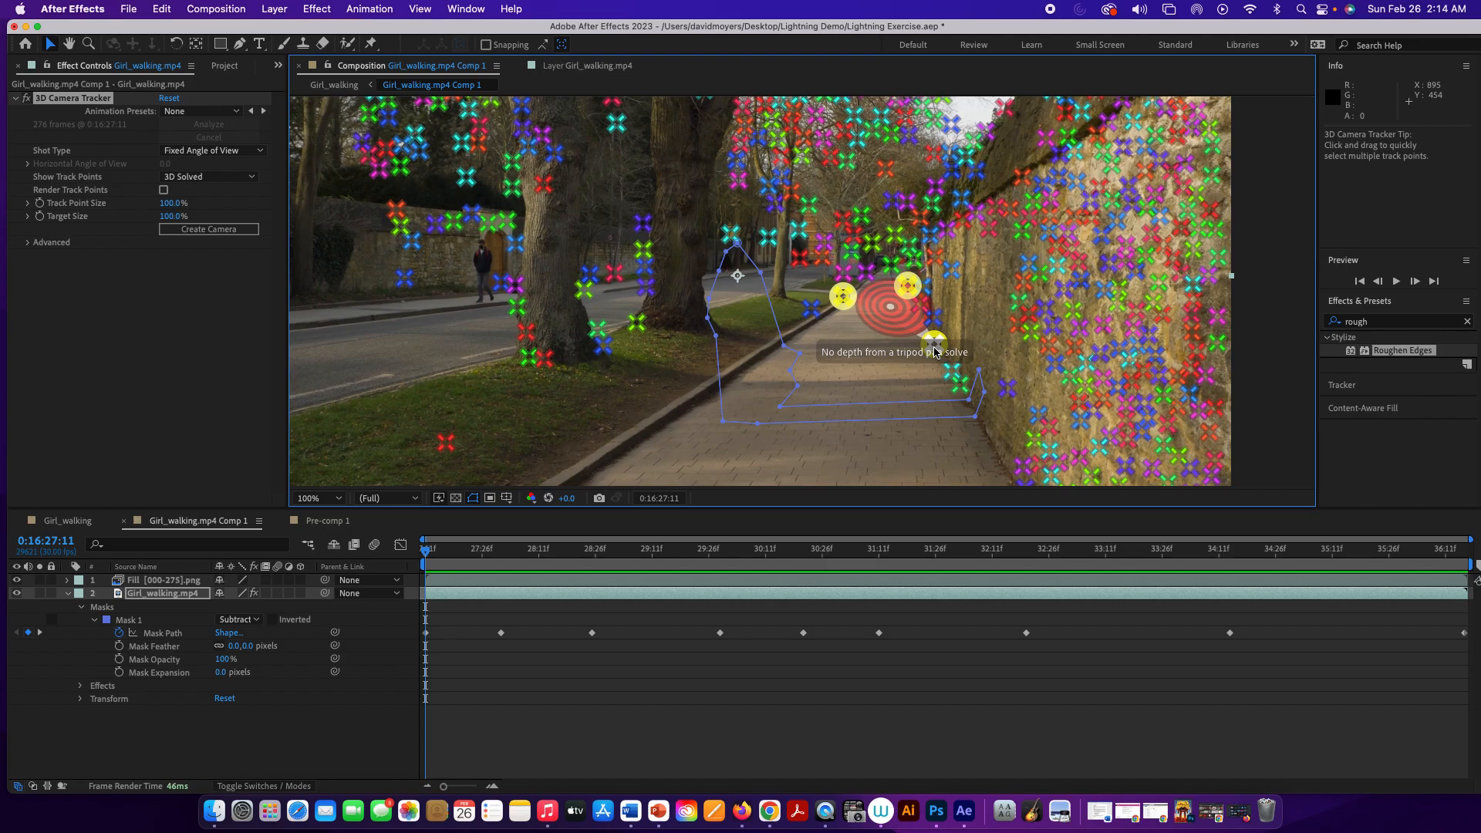
left_click(952, 376, "shift")
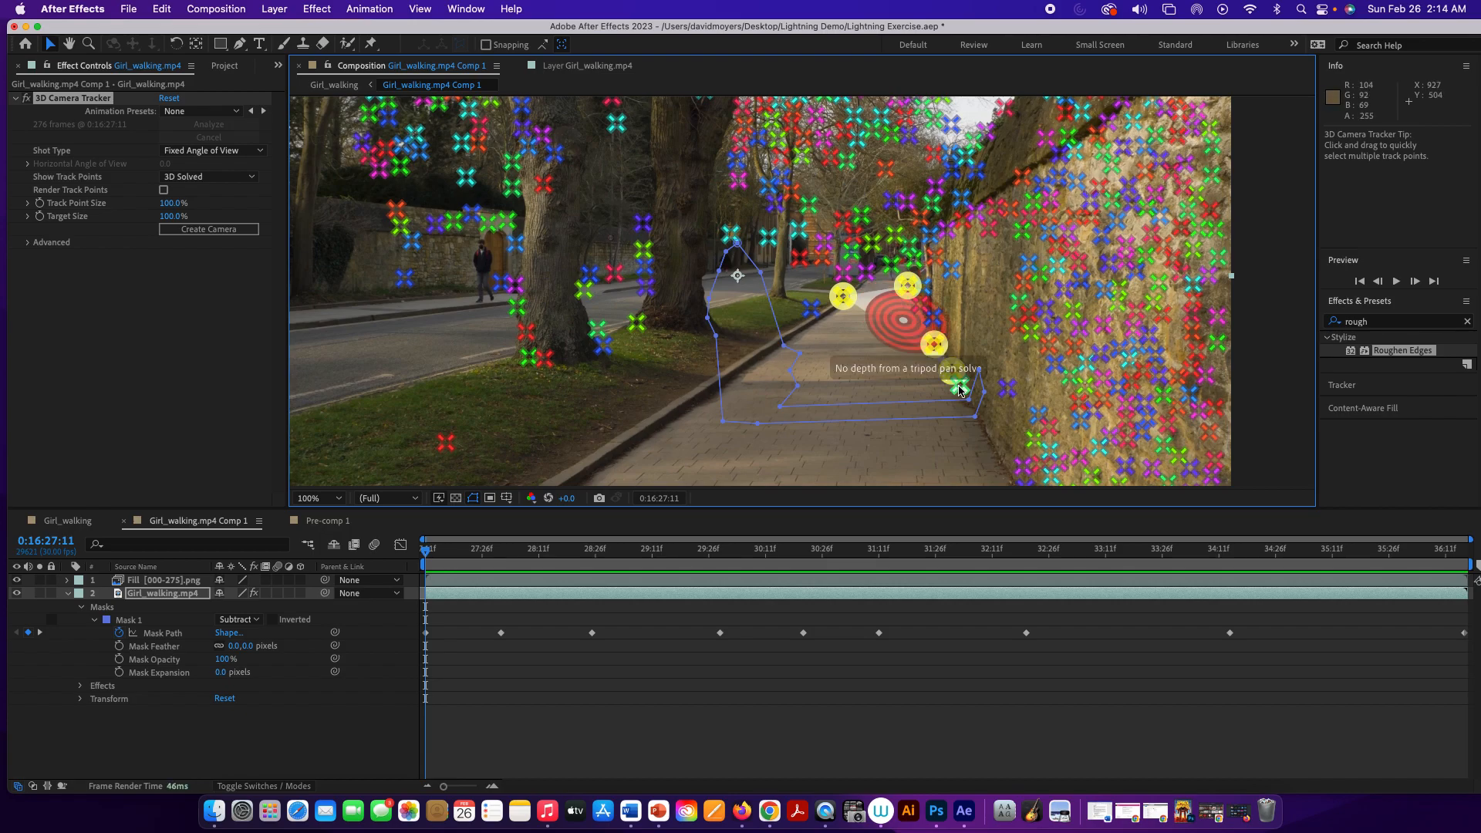
left_click(959, 387, "shift")
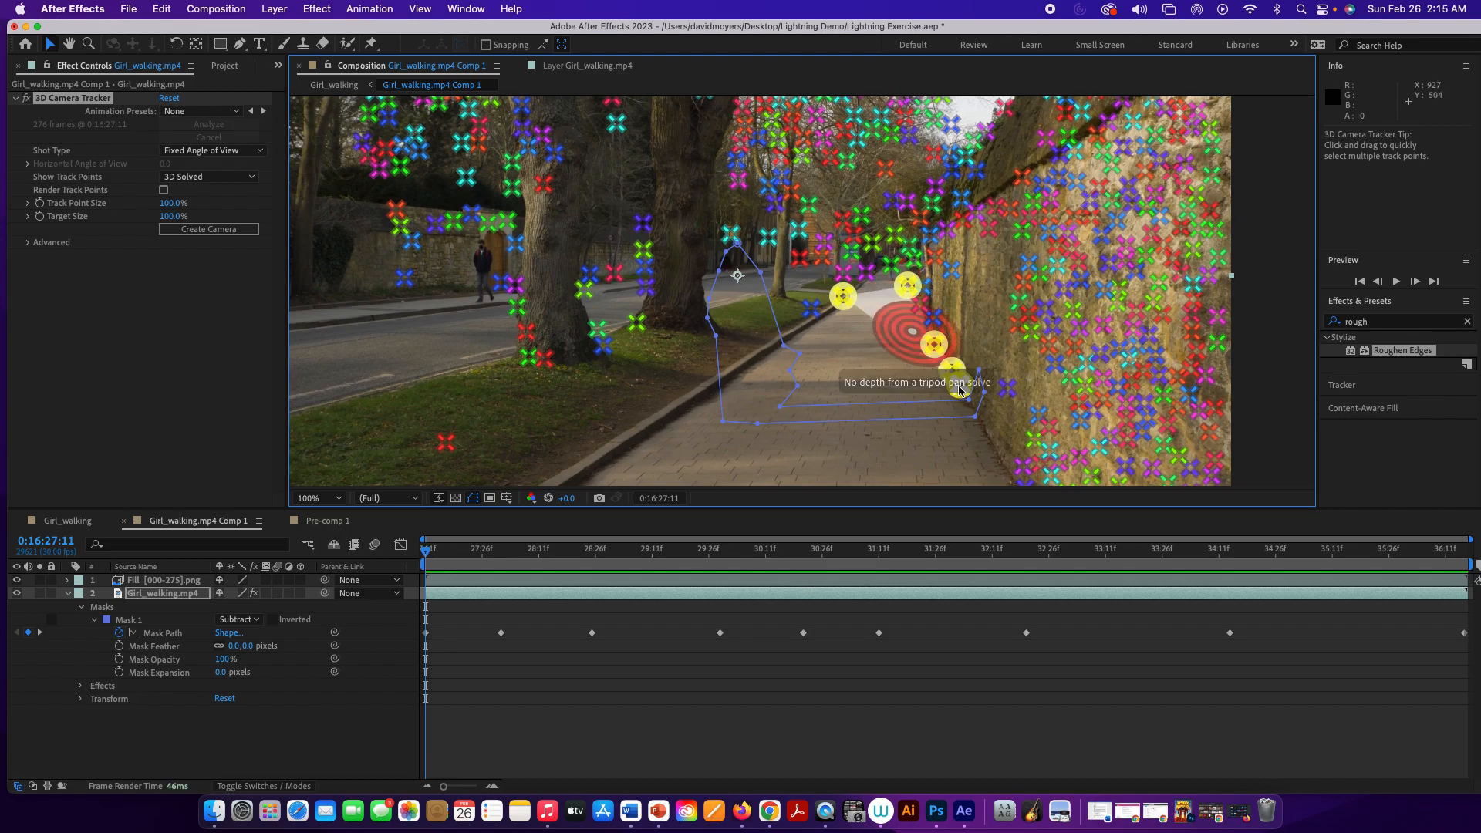
left_click(952, 376, "shift")
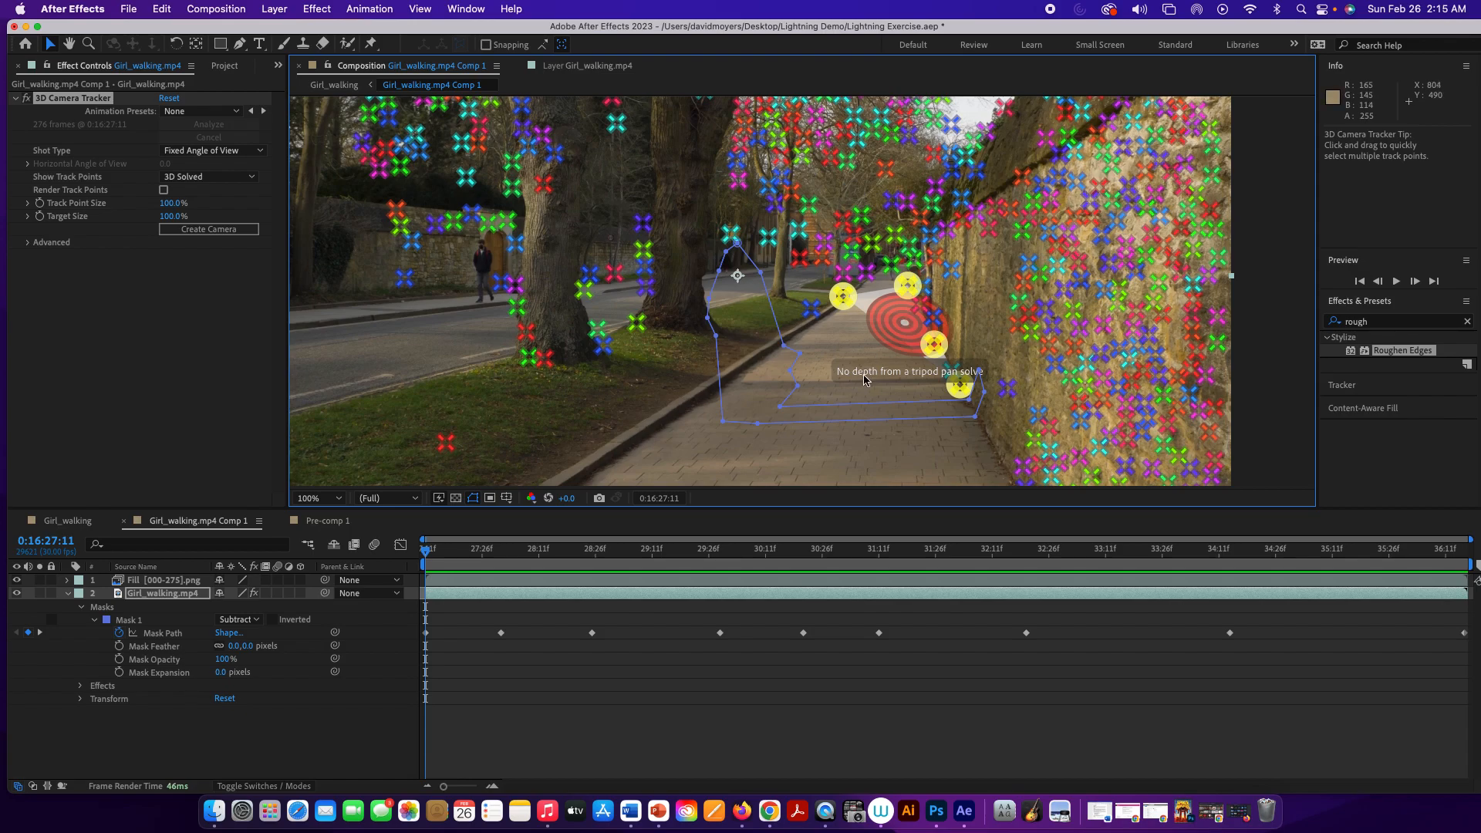
right_click(903, 322)
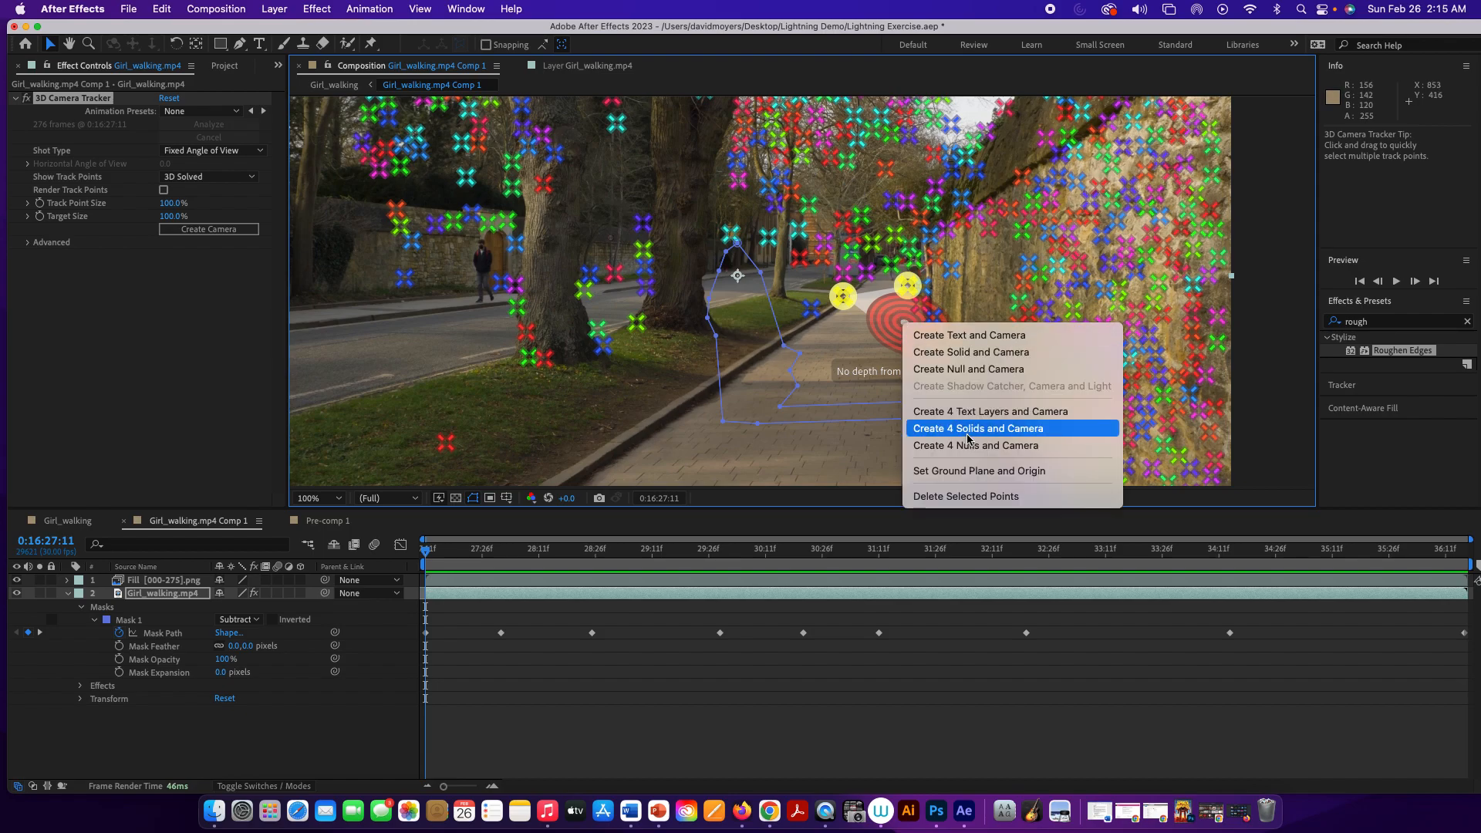
left_click(977, 470)
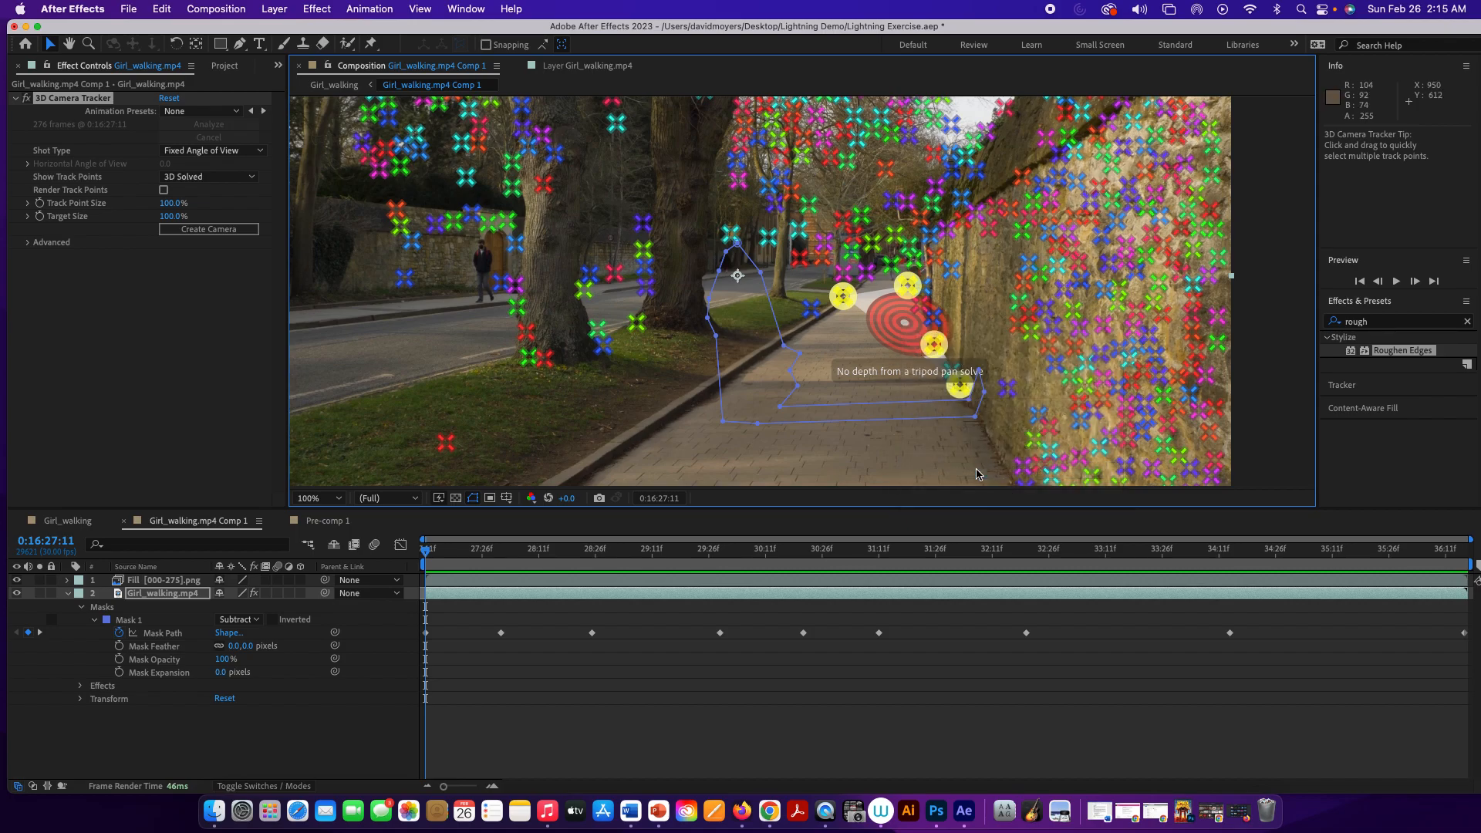
Create a track solid and camera from the selected pavement points and apply the Grid effect to the solid
right_click(911, 338)
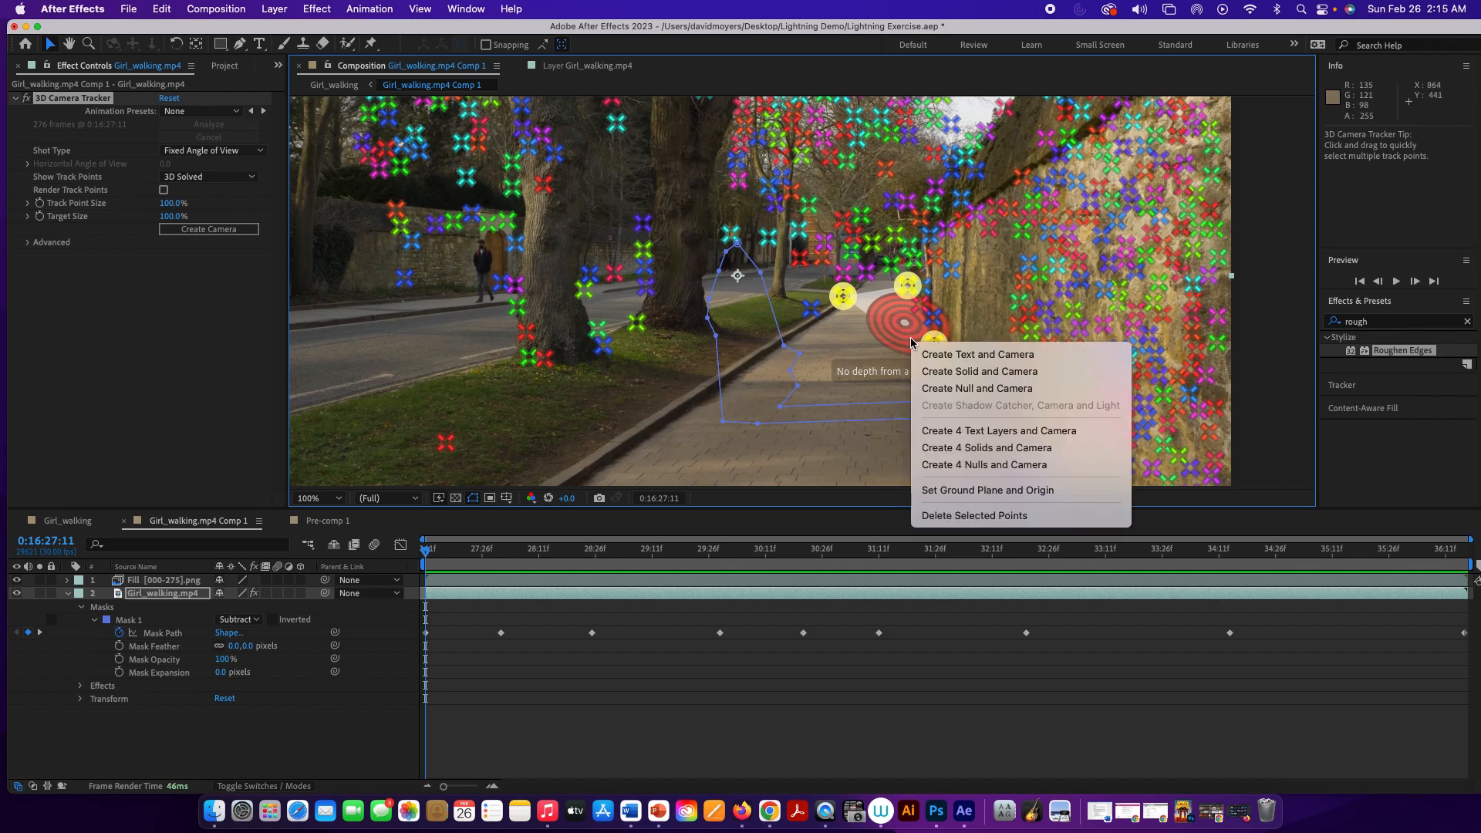
left_click(938, 371)
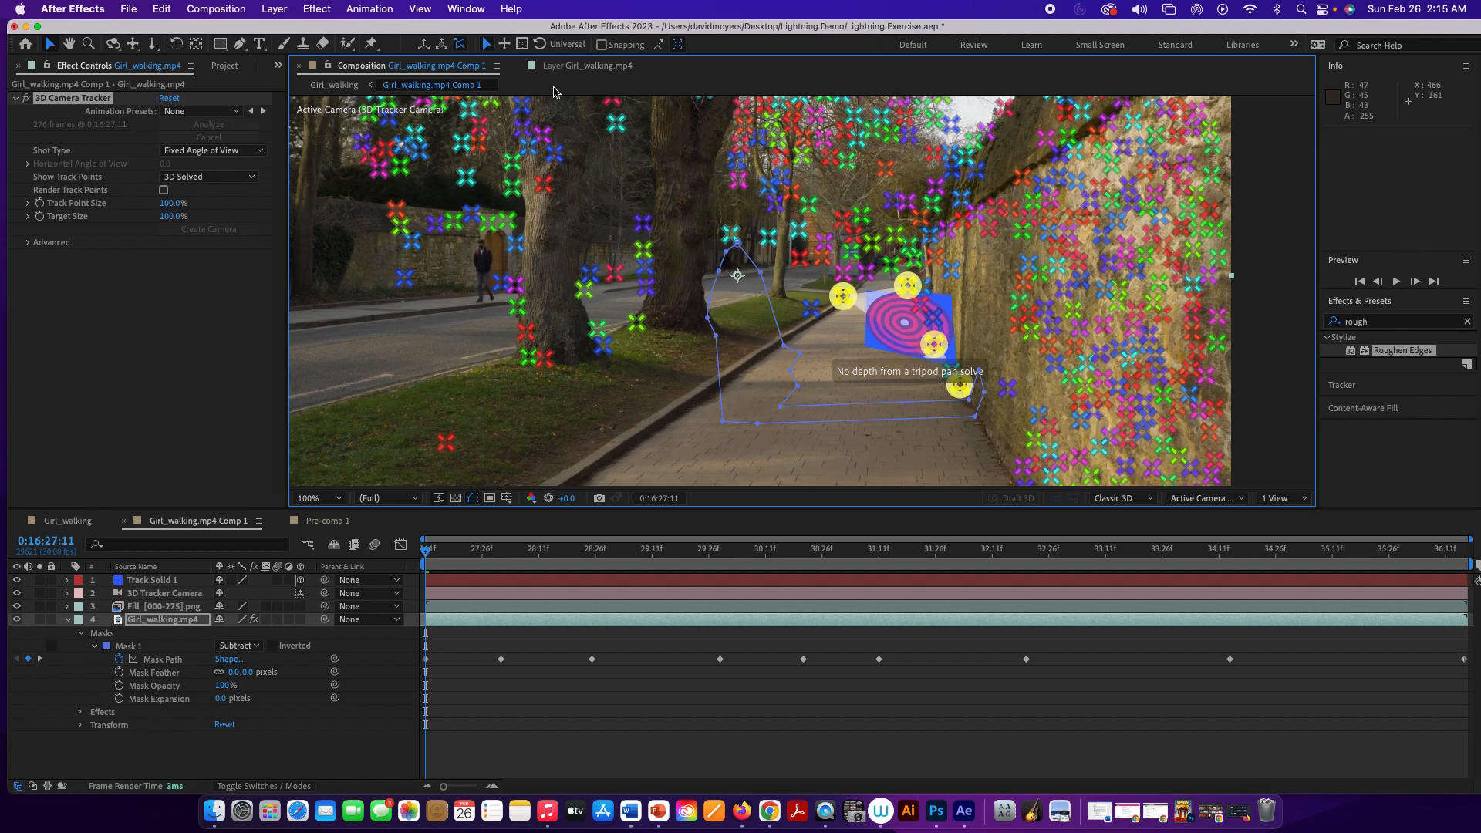
left_click(1378, 323)
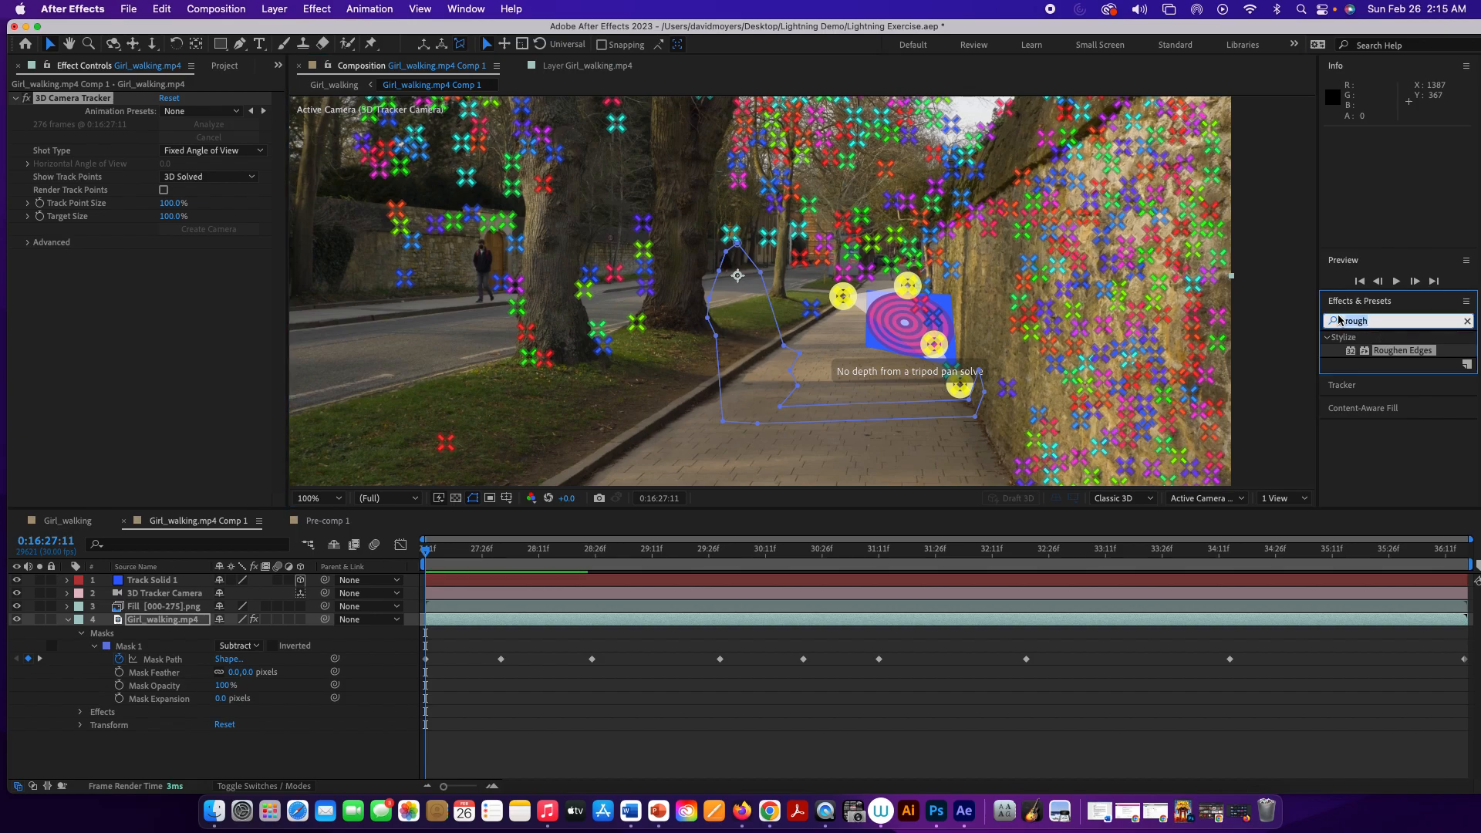
type("grid")
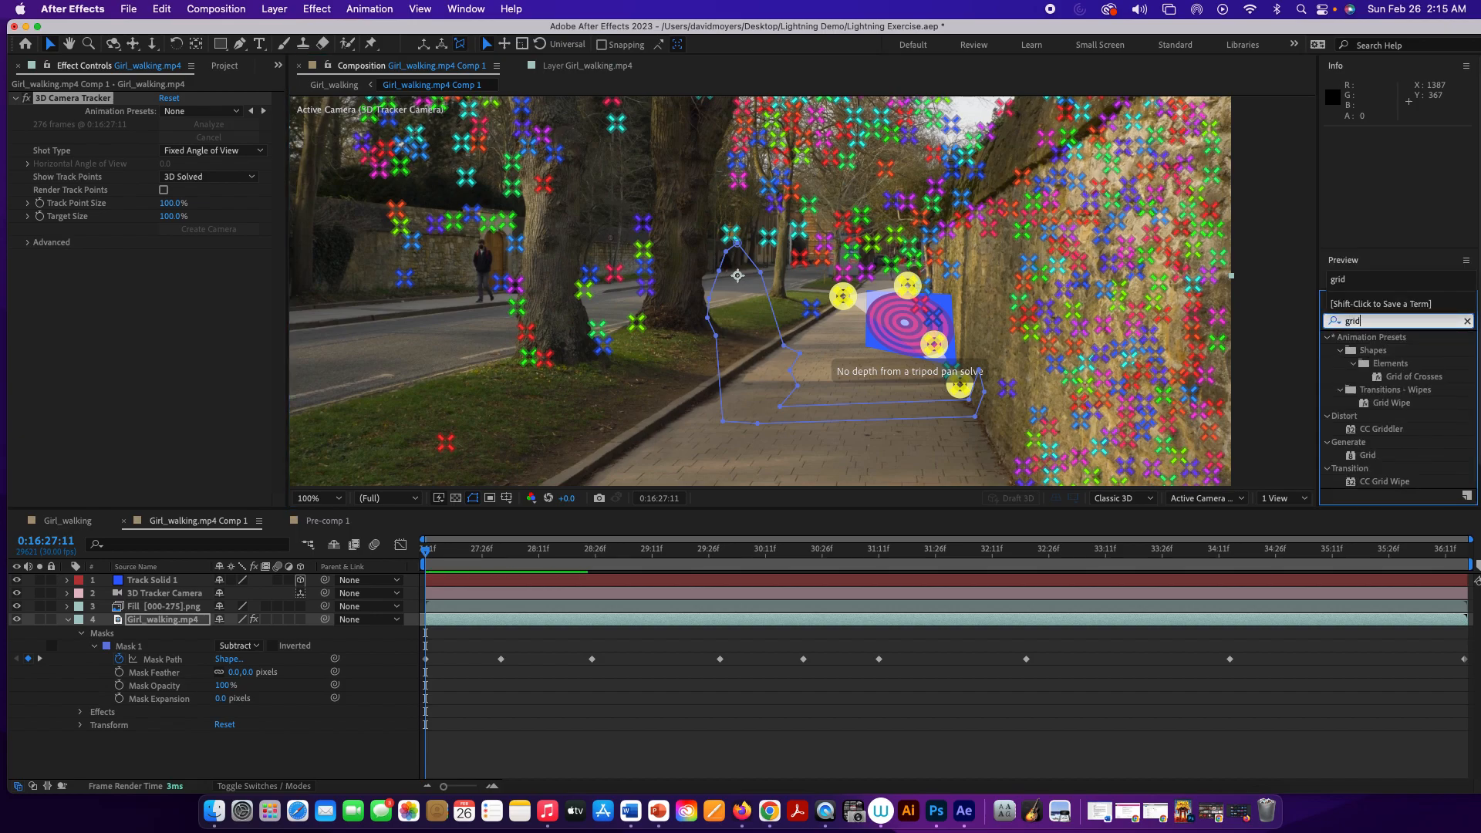
left_click_drag(1367, 455, 931, 341)
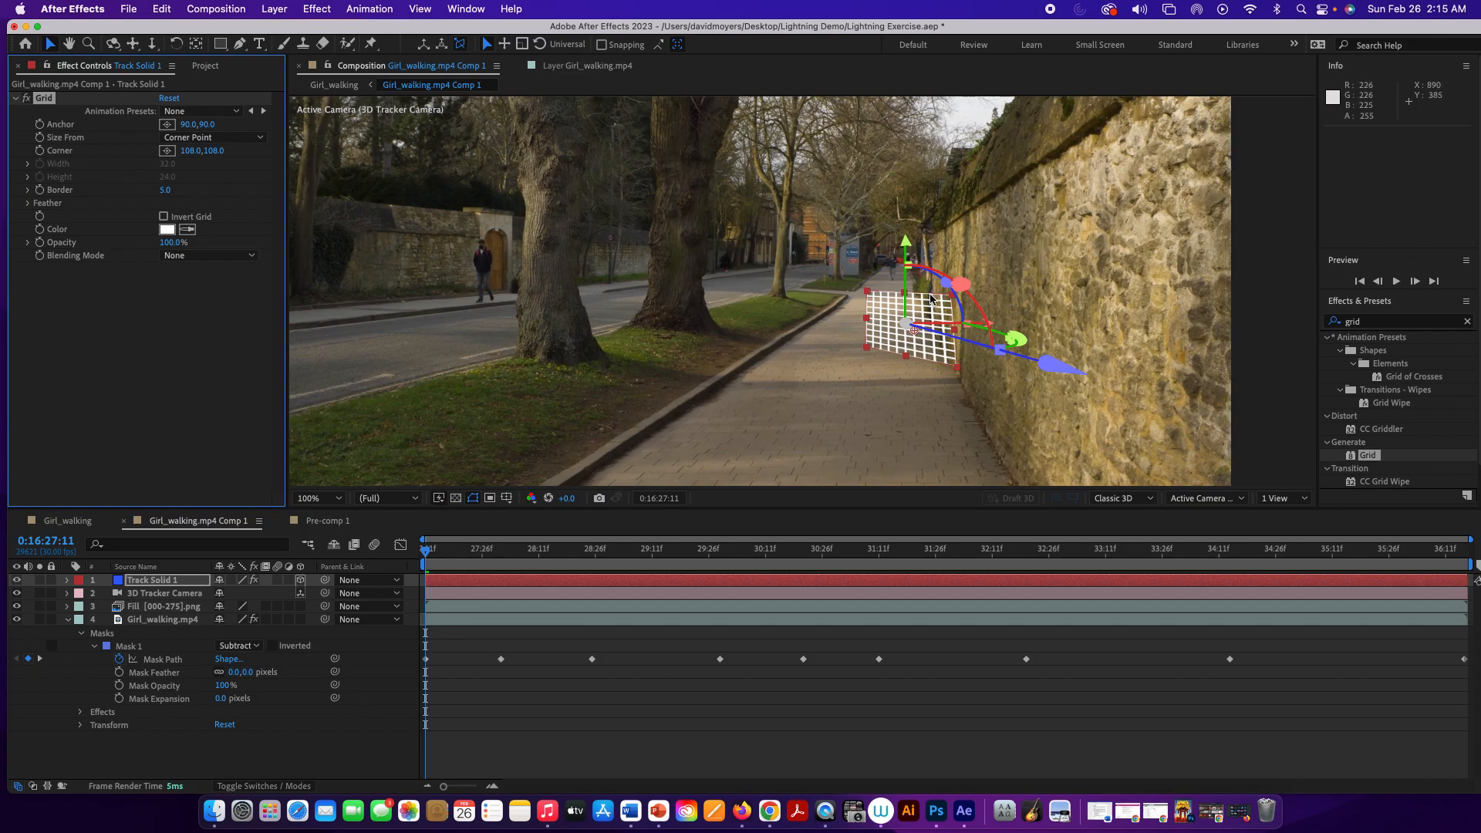
Move the grid solid from beside the wall onto the middle of the path and rotate it to about 265.0°, 341.6°, 349.6°
left_click_drag(914, 329, 831, 371)
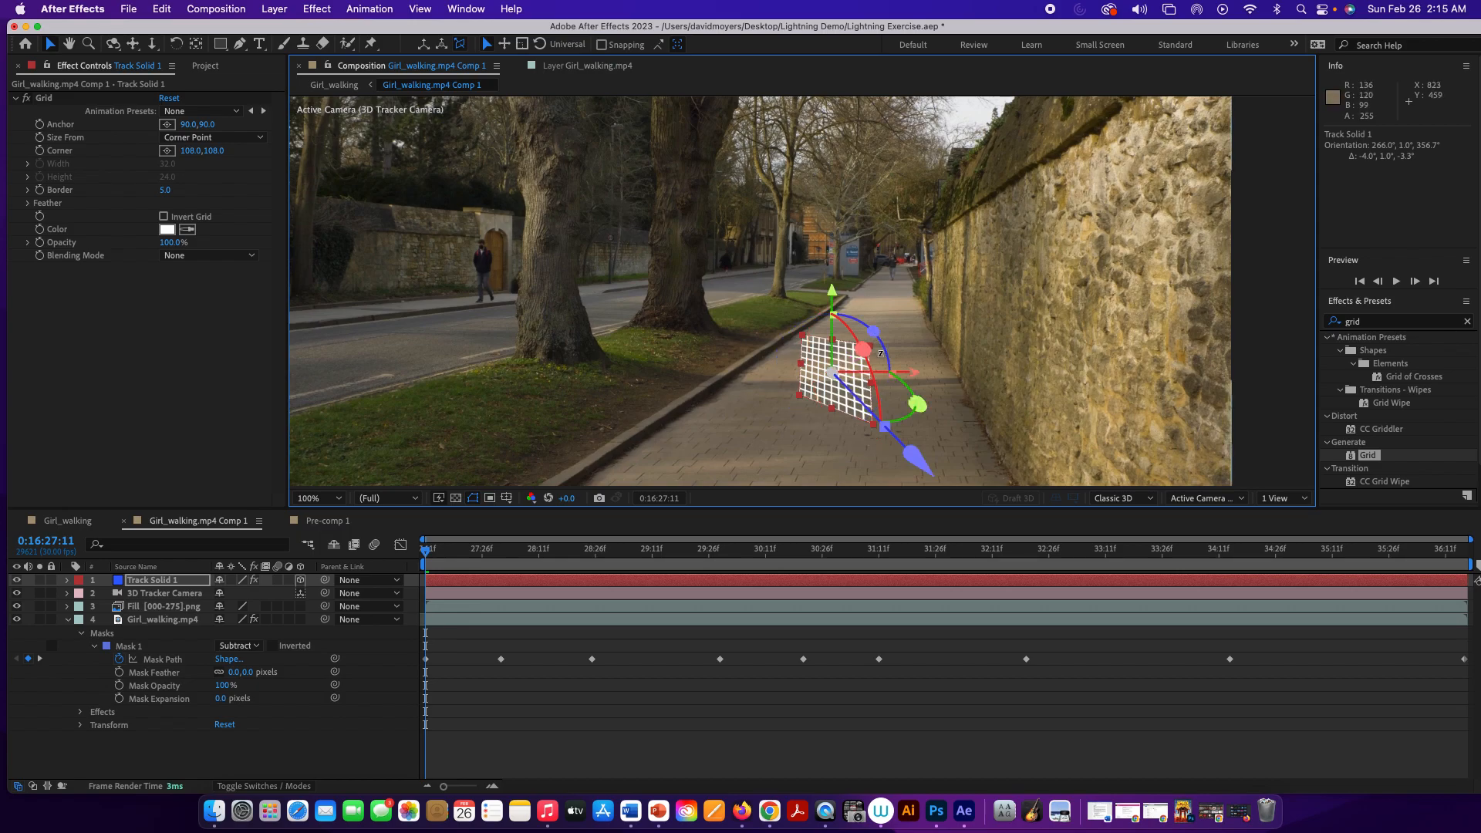
left_click_drag(887, 427, 894, 381)
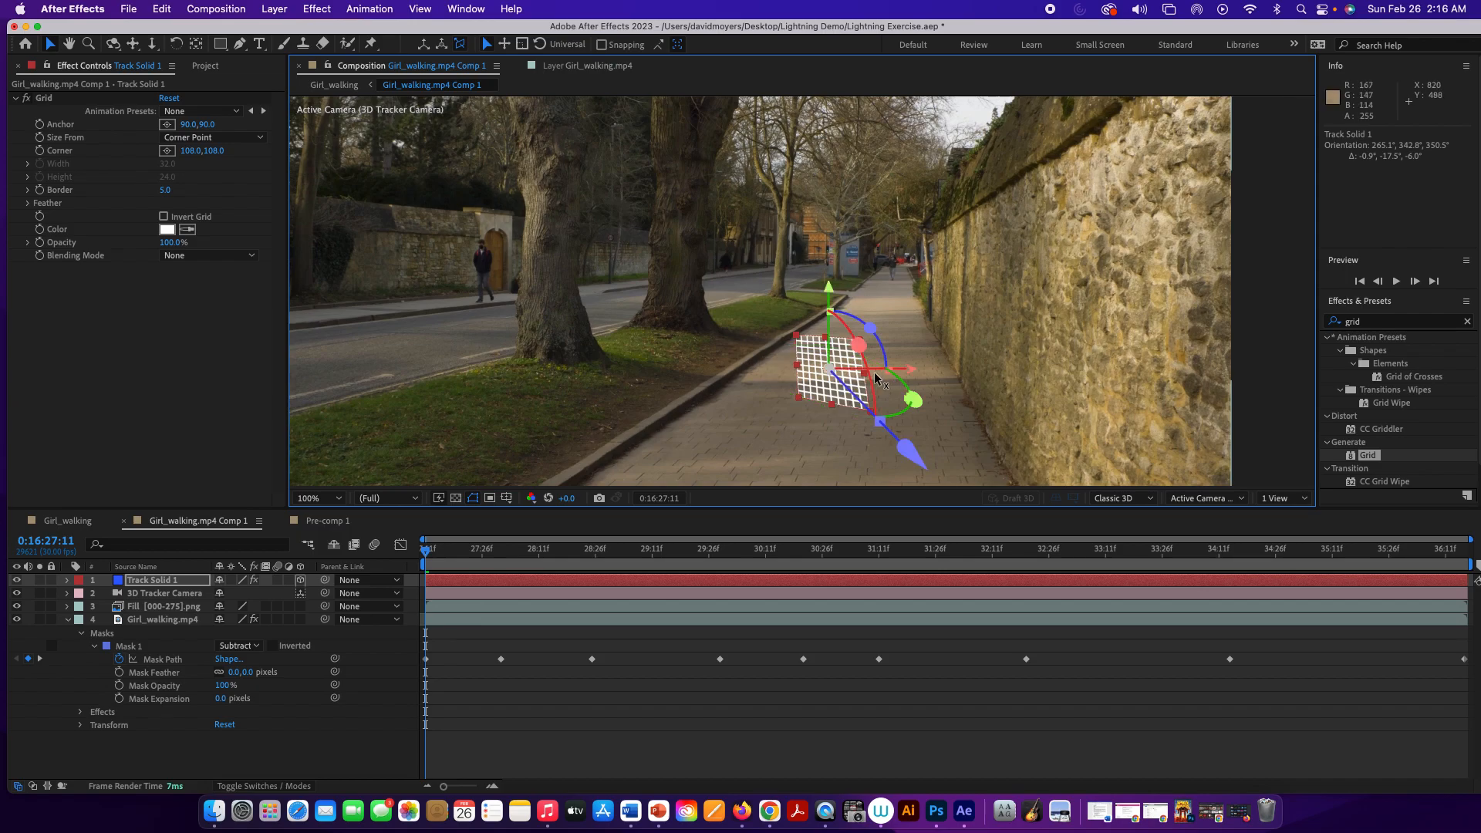
left_click_drag(873, 331, 879, 420)
left_click_drag(900, 429, 891, 387)
left_click_drag(873, 327, 872, 330)
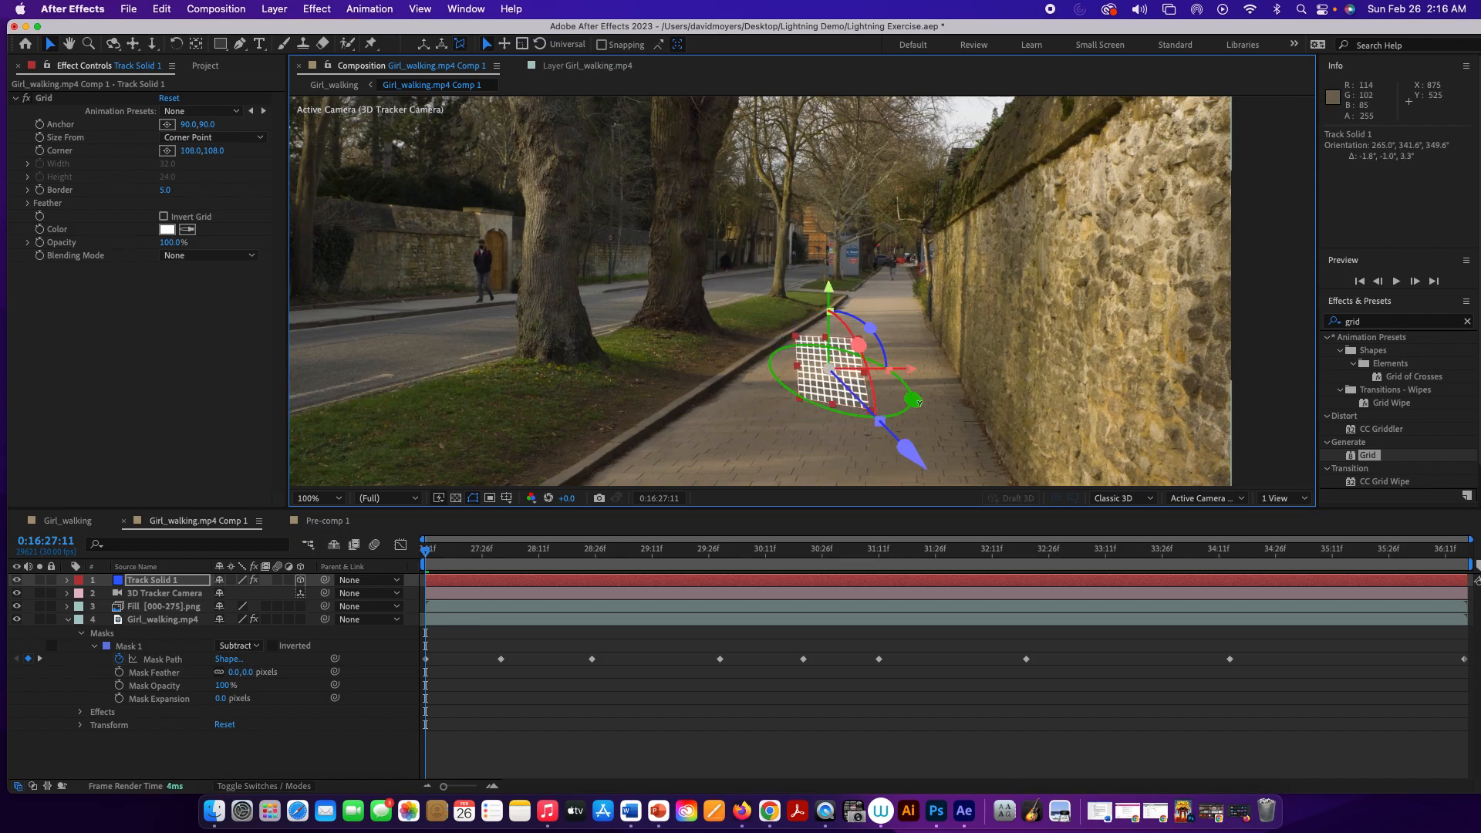
Reposition the grid solid on the path to about -138.7, -126.9, -179.6 and refine its orientation to about 265.3°, 344.5°, 350.6°
left_click_drag(915, 401, 846, 399)
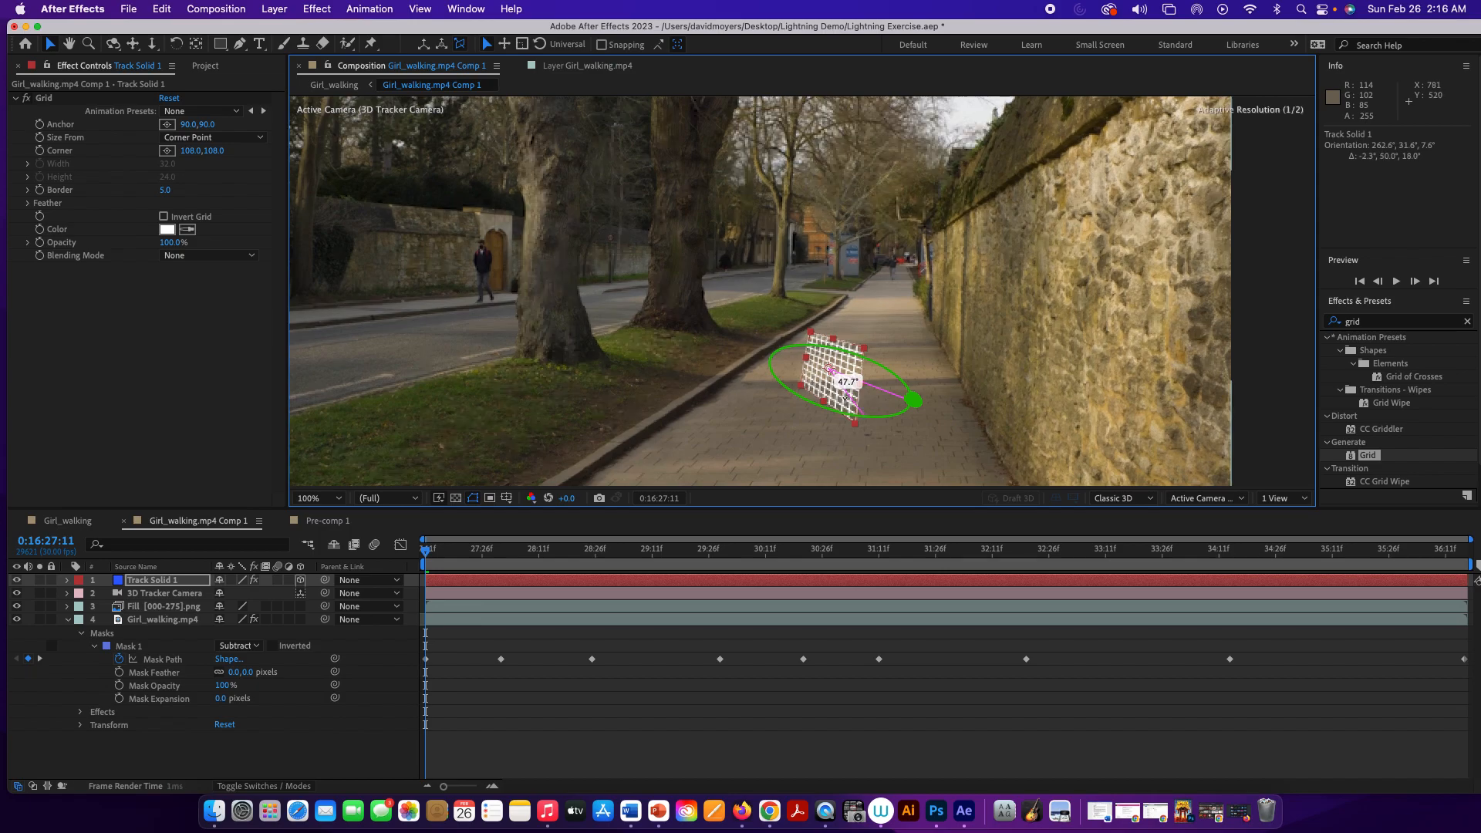
left_click_drag(983, 396, 907, 425)
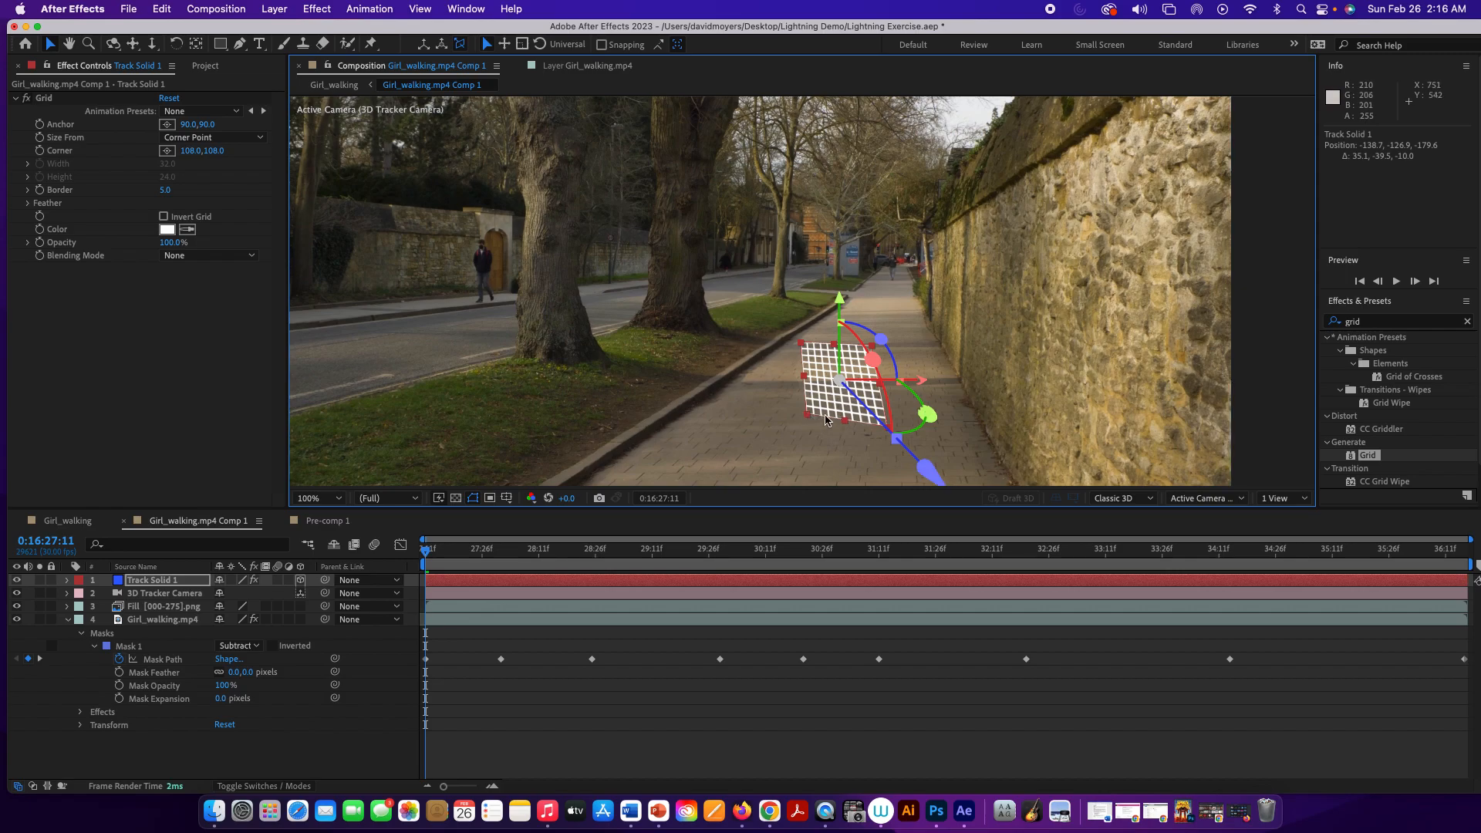
left_click_drag(893, 432, 923, 414)
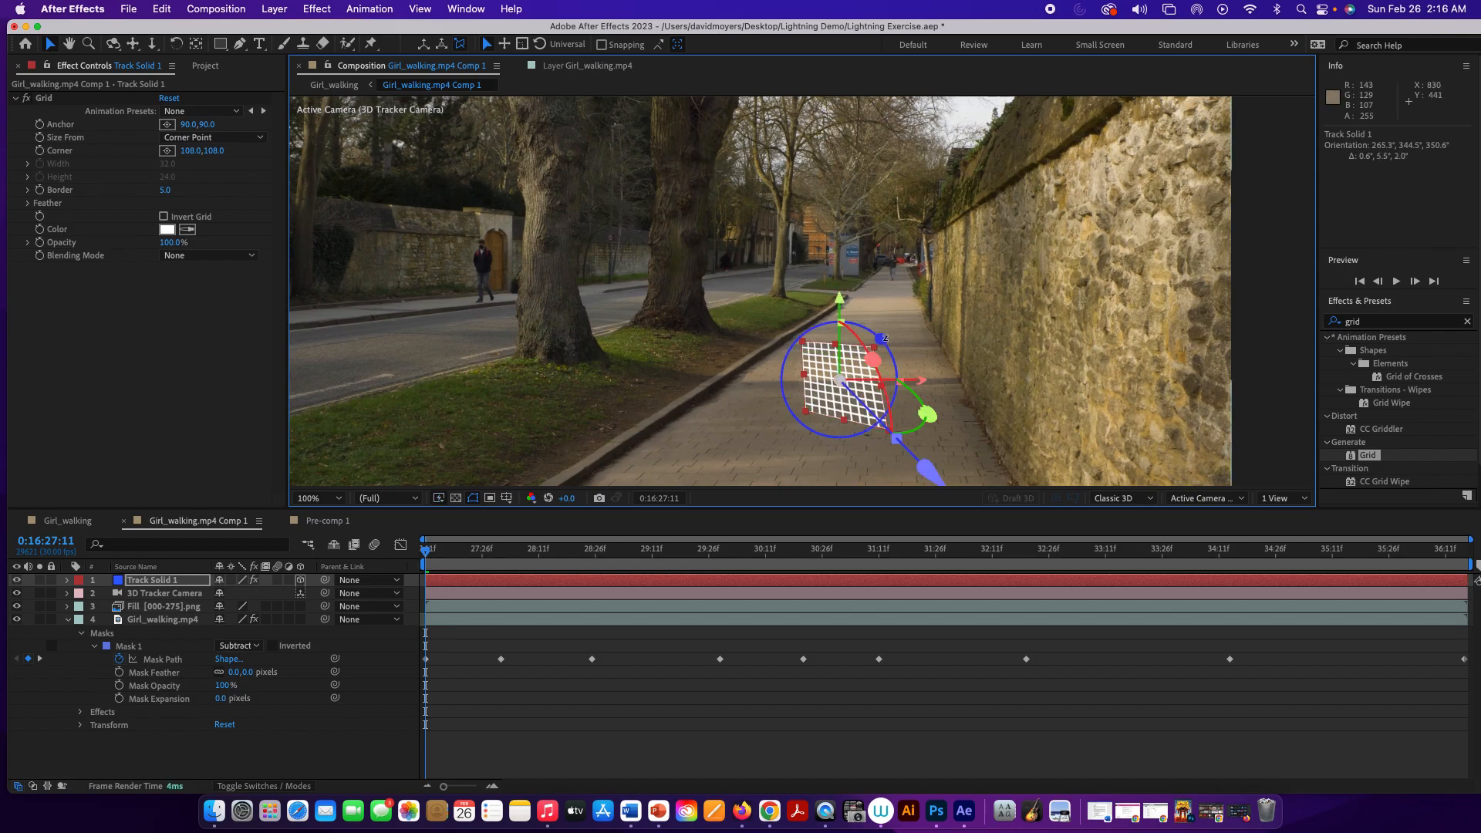
Flatten the grid solid to a scale of about 100%, 33%, 114% and adjust its orientation and position to match the pavement
left_click_drag(882, 338, 810, 355)
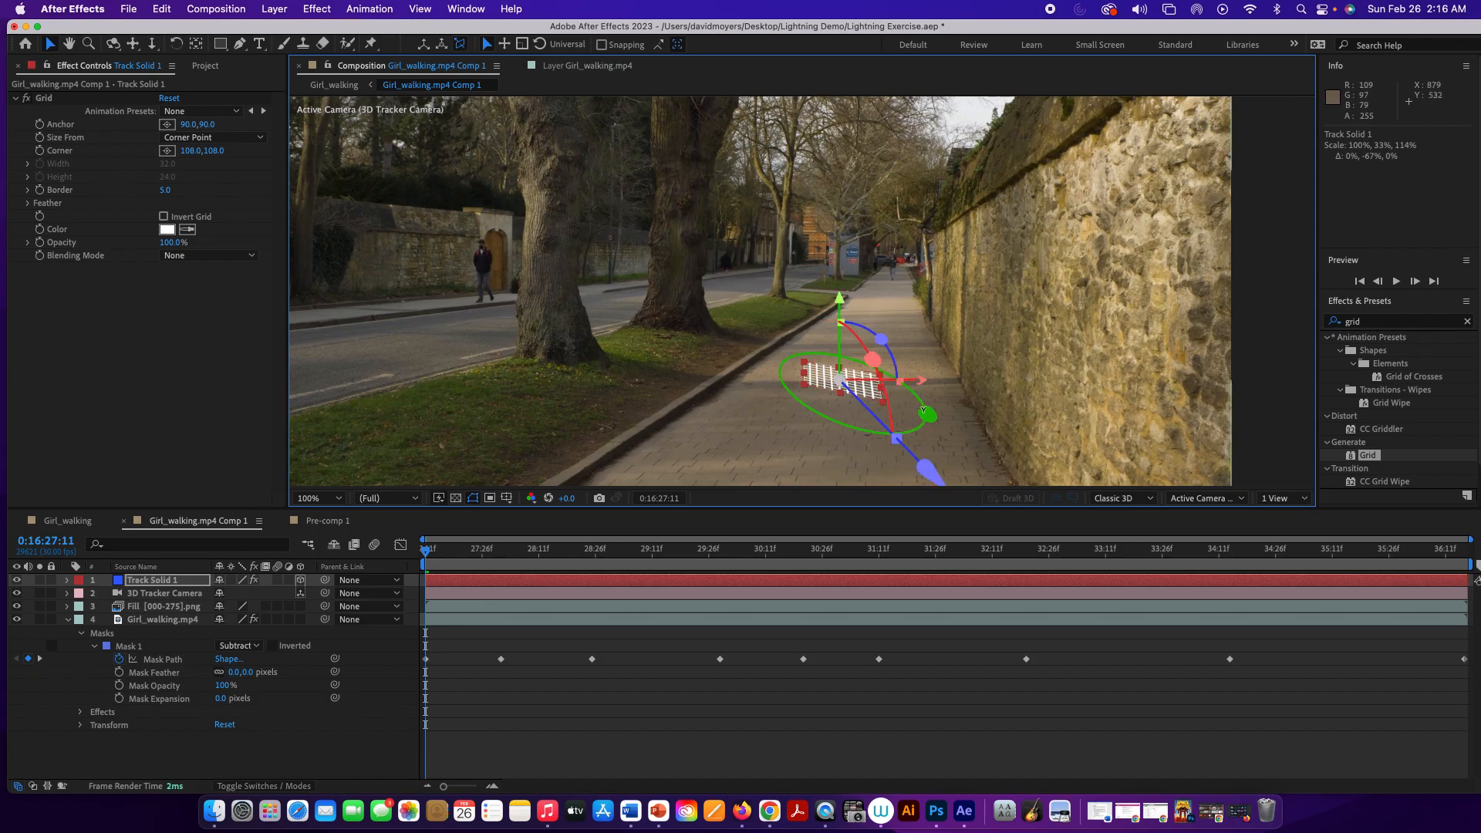
left_click_drag(928, 414, 918, 396)
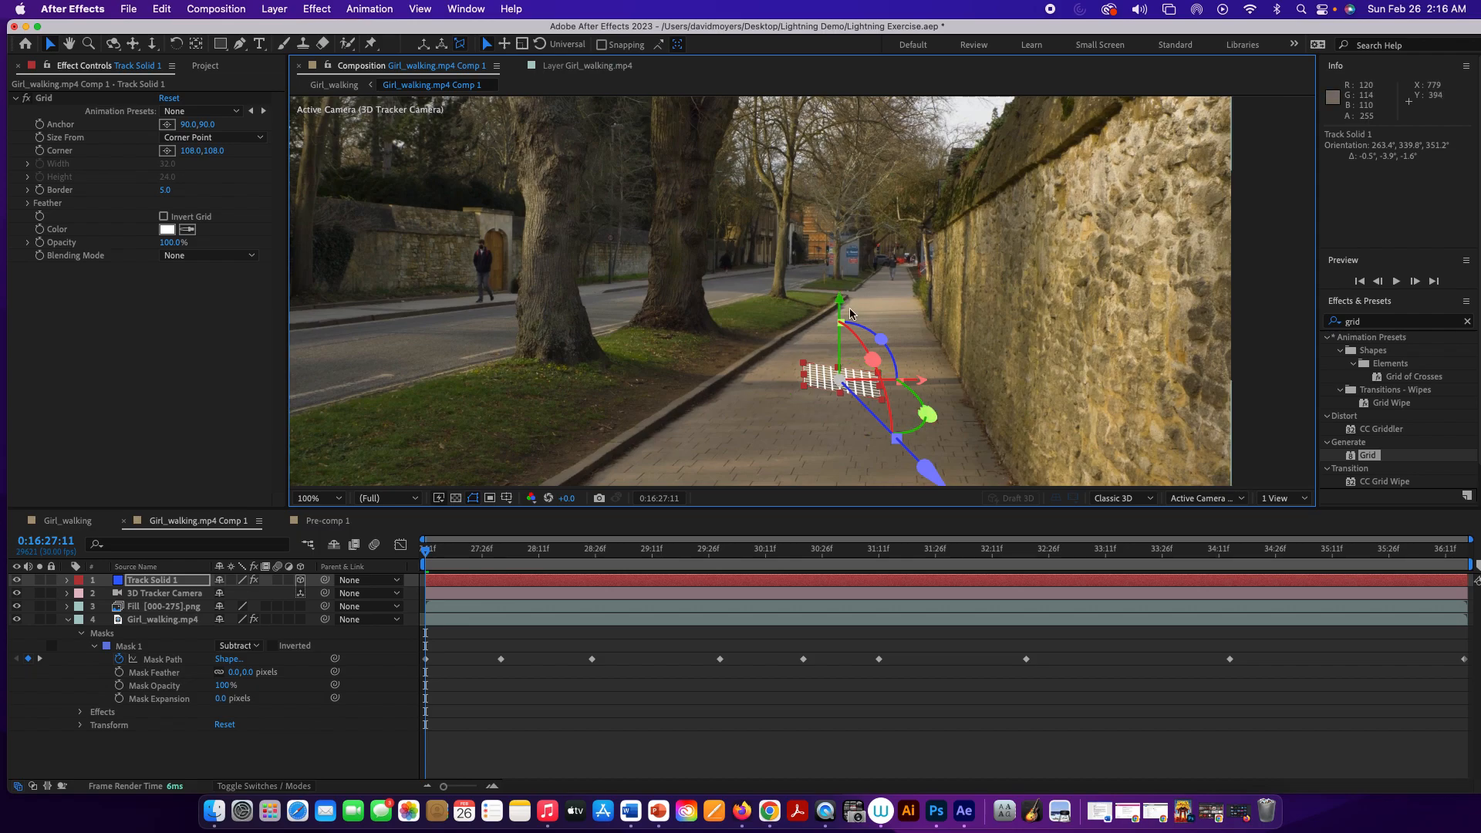
left_click_drag(880, 337, 887, 340)
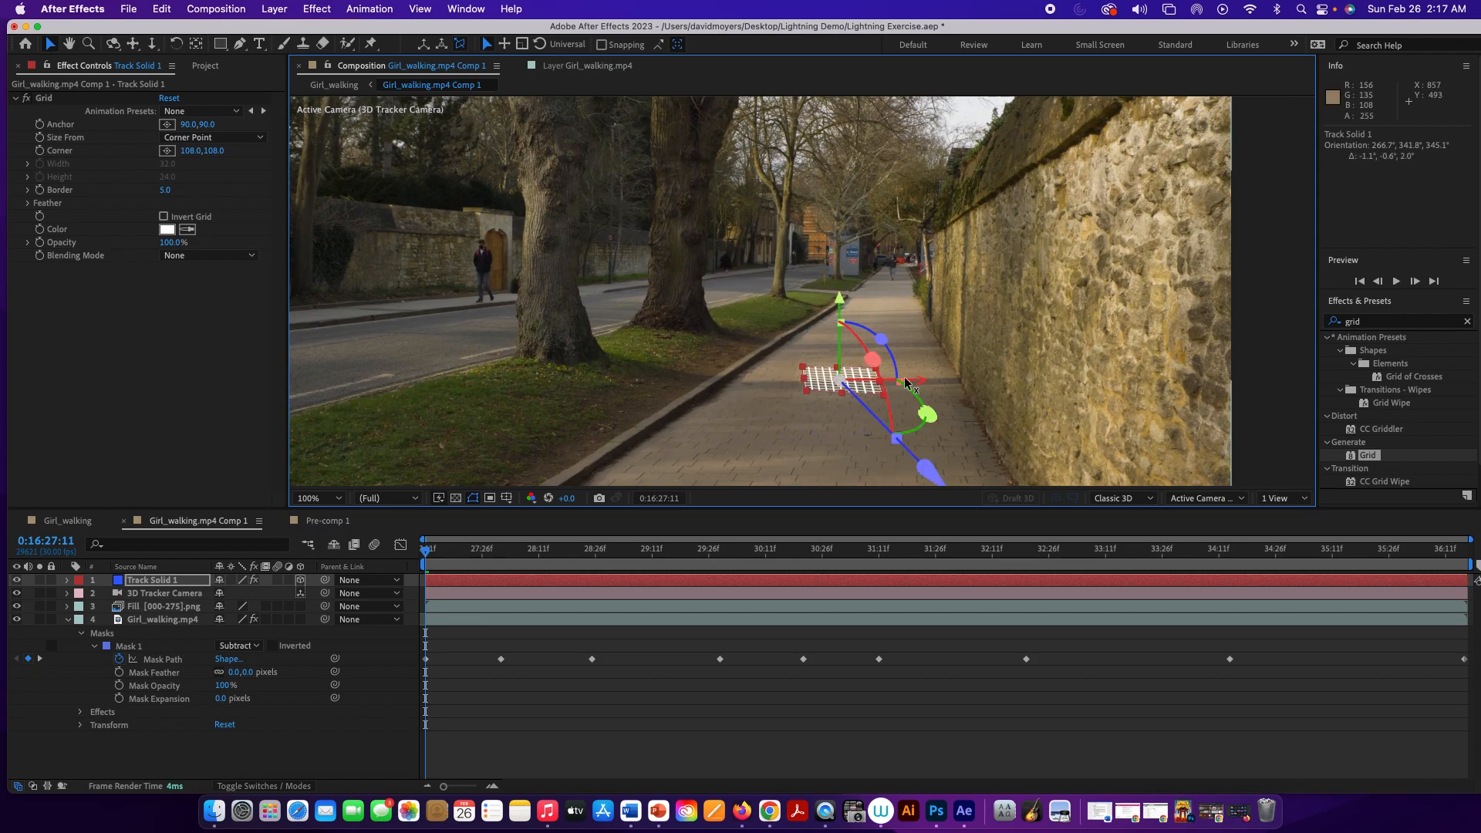
left_click_drag(927, 415, 912, 448)
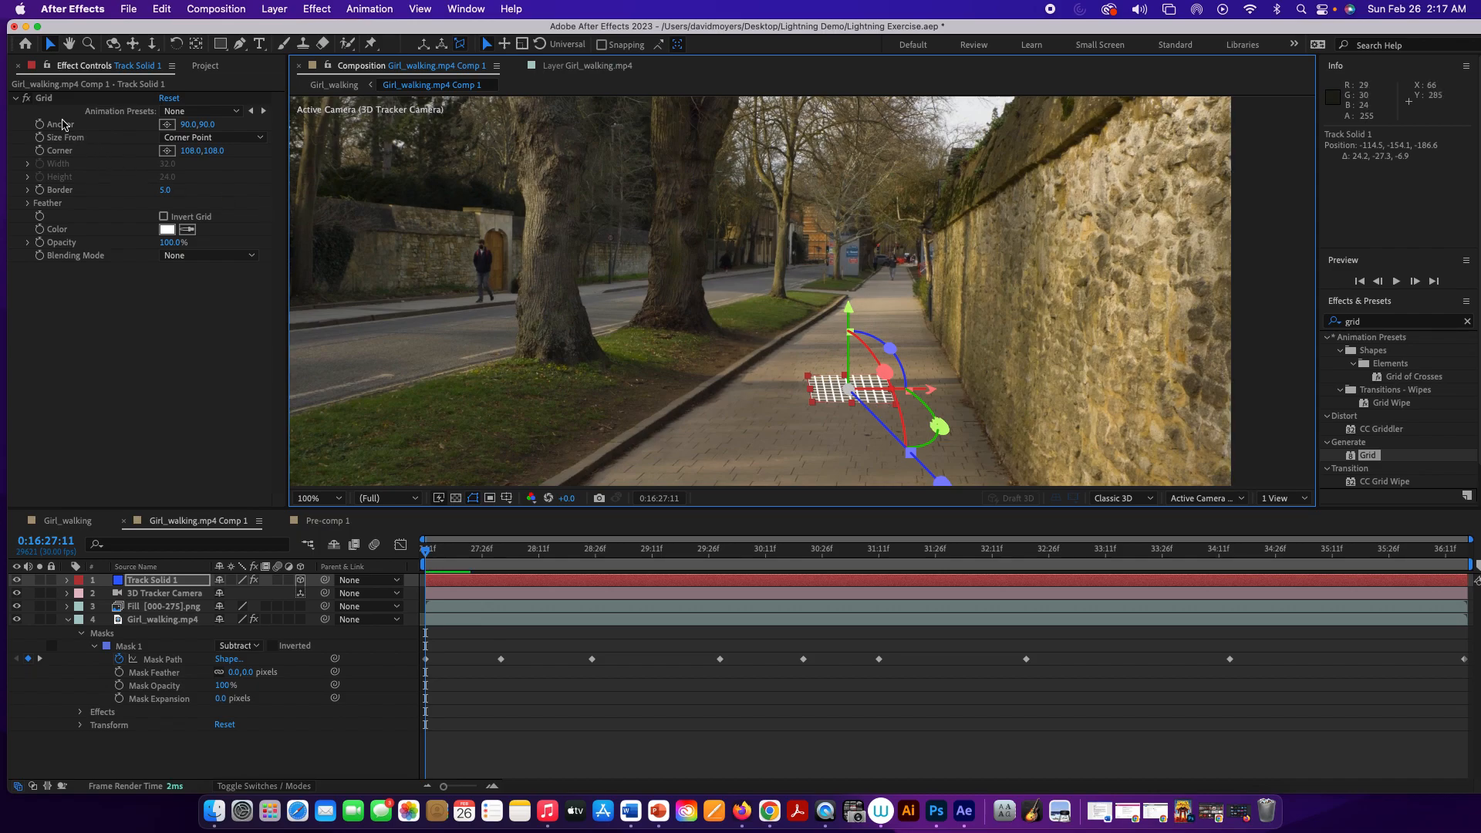
Turn off the Grid effect on the track solid, check the solid in the Girl_walking composition and reopen the gone girl precomp
left_click(28, 100)
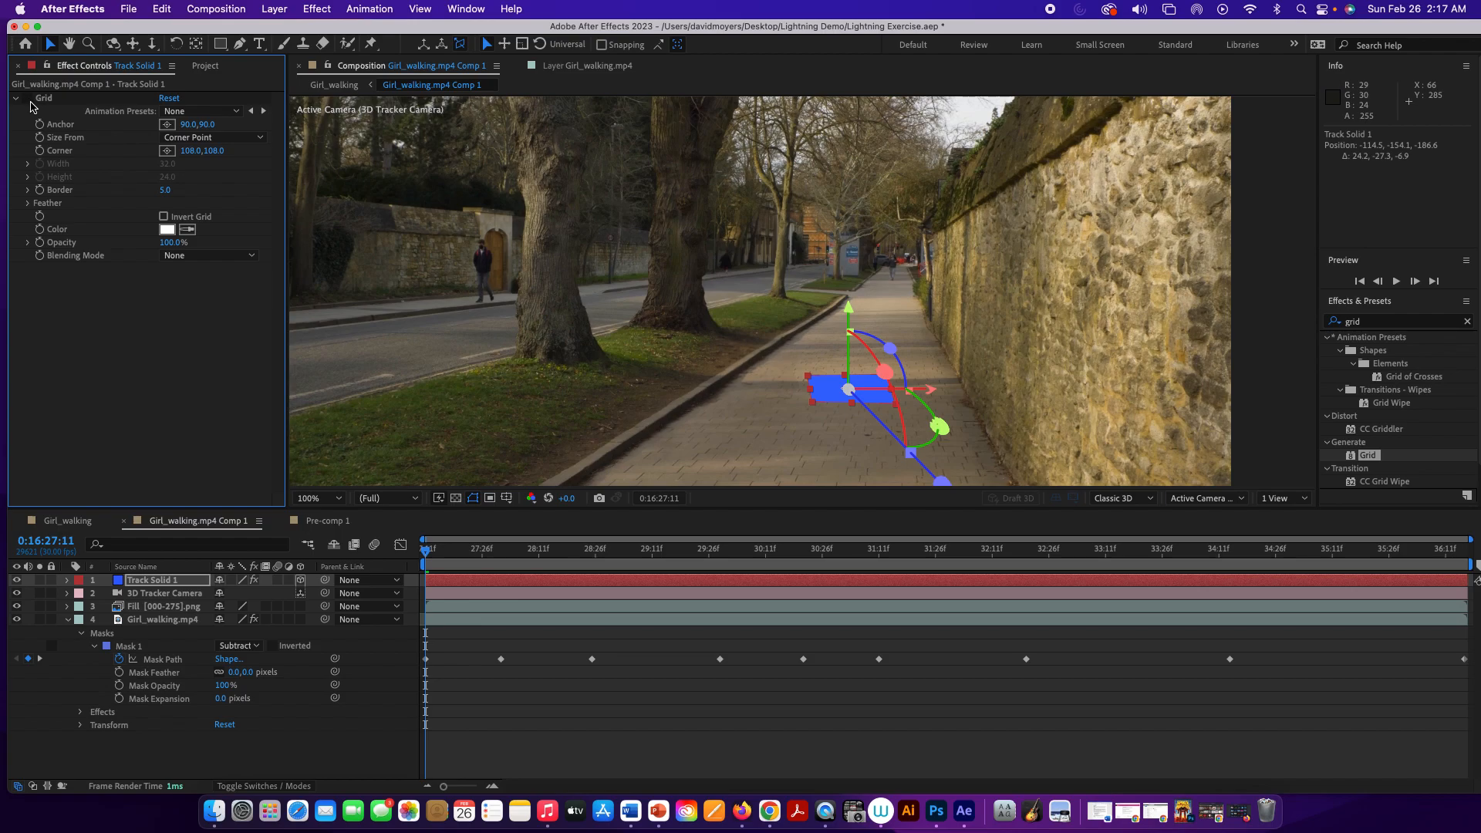
left_click(208, 67)
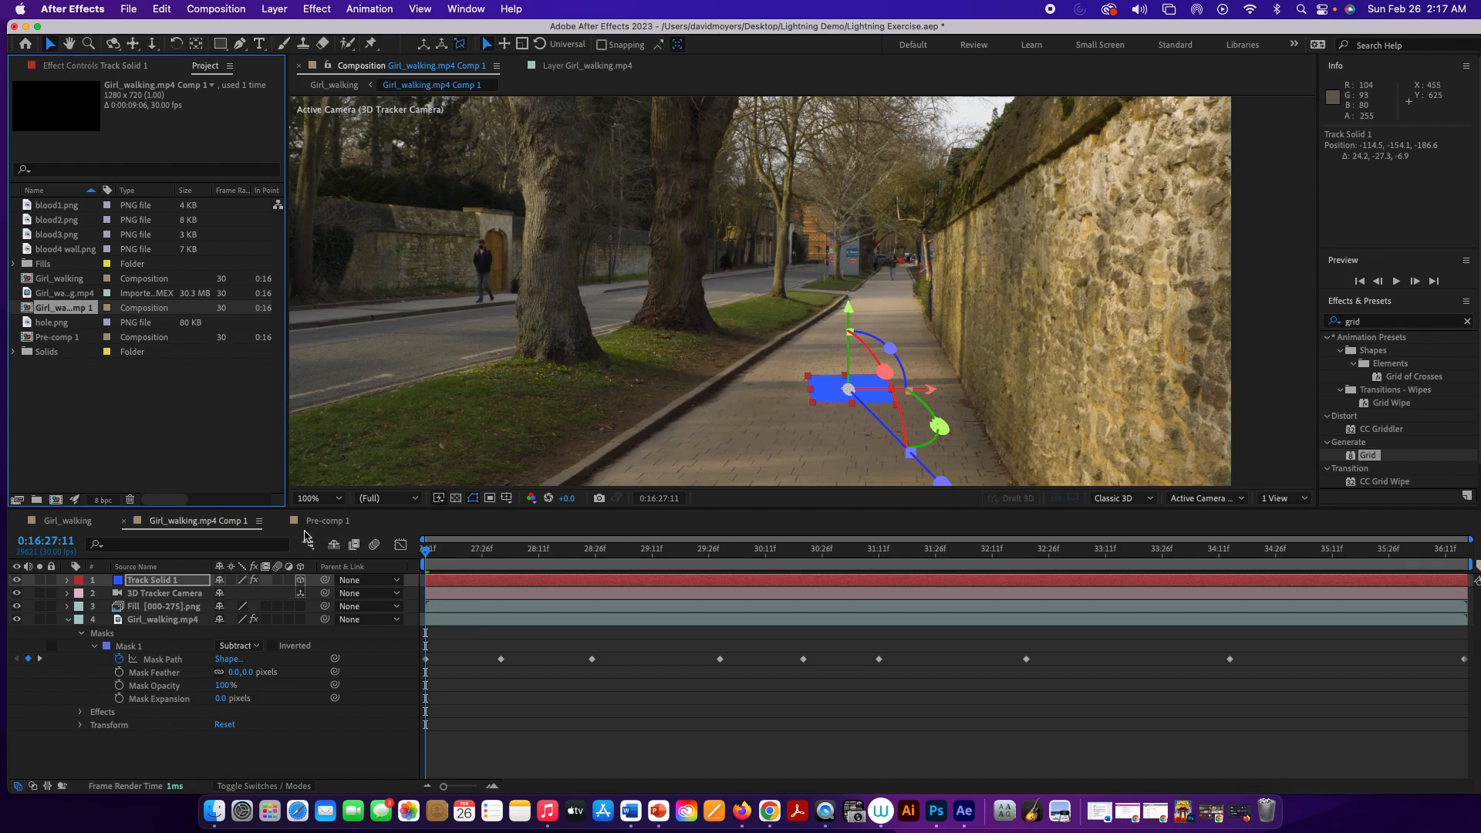
left_click(66, 522)
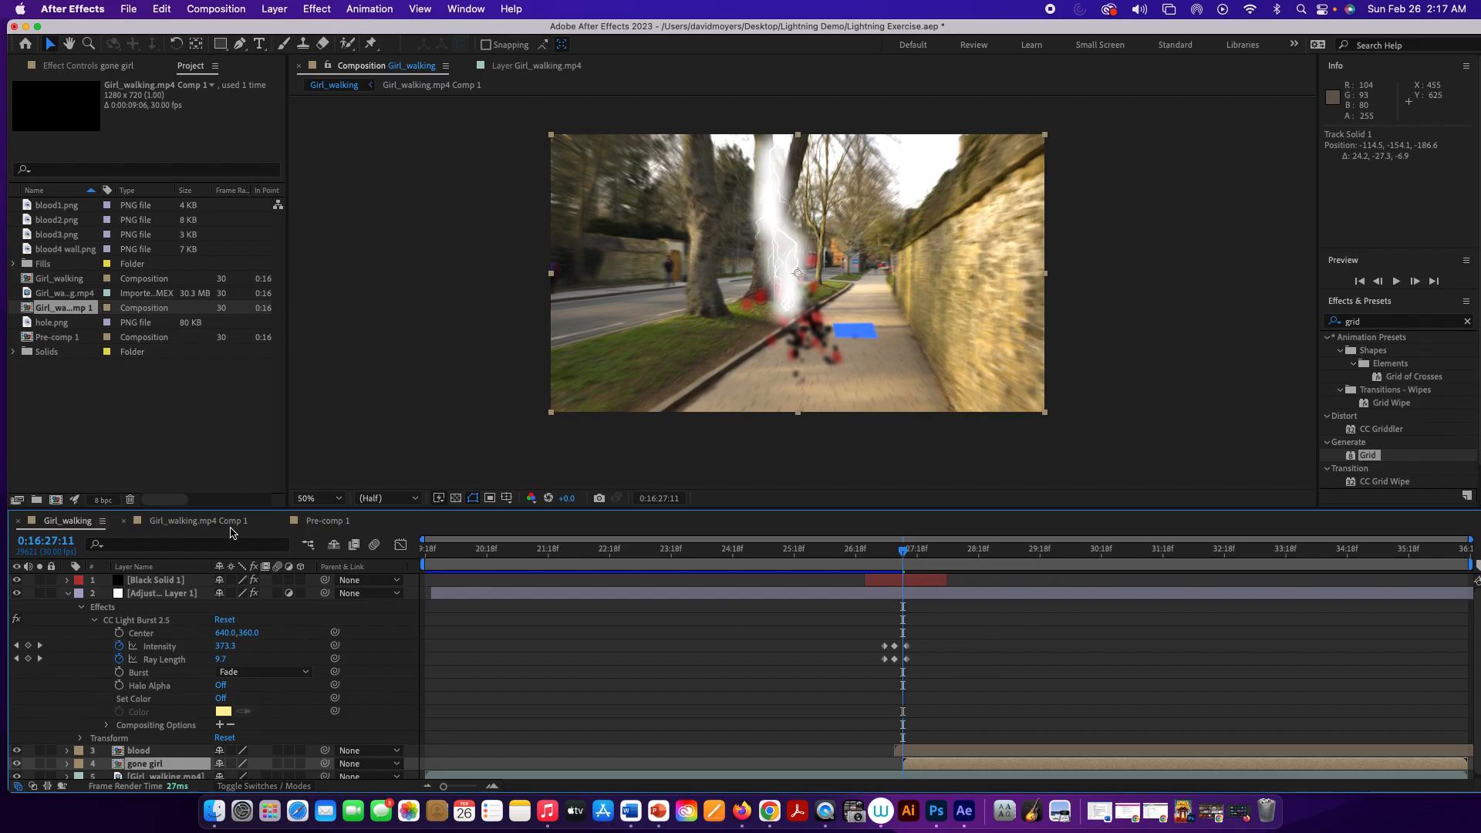
double_click(164, 763)
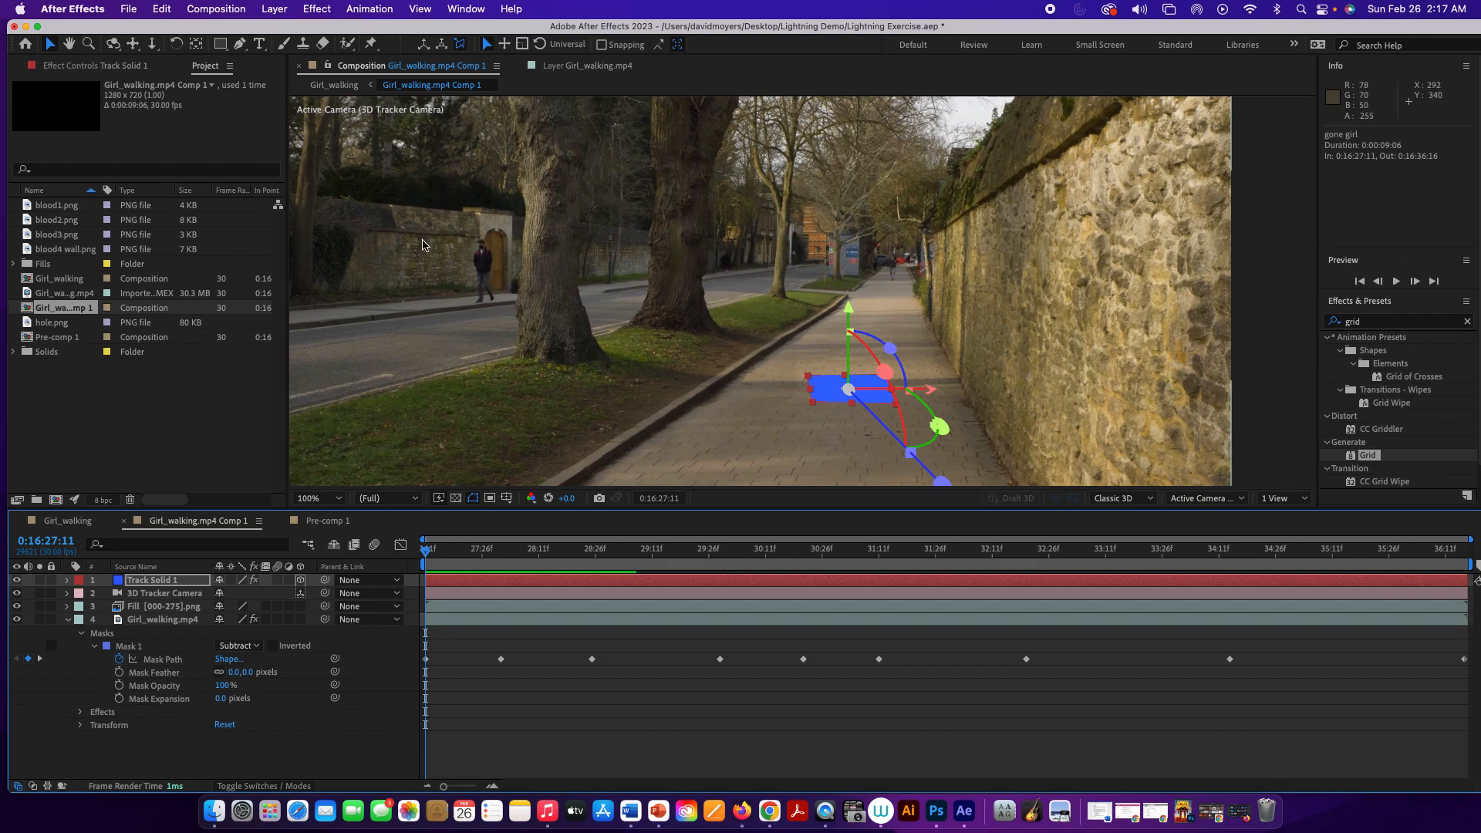
Replace the track solid with blood3.png and shift the blood toward the path's grass edge, at about -210.4, -242.7, -173.4
left_click(137, 240)
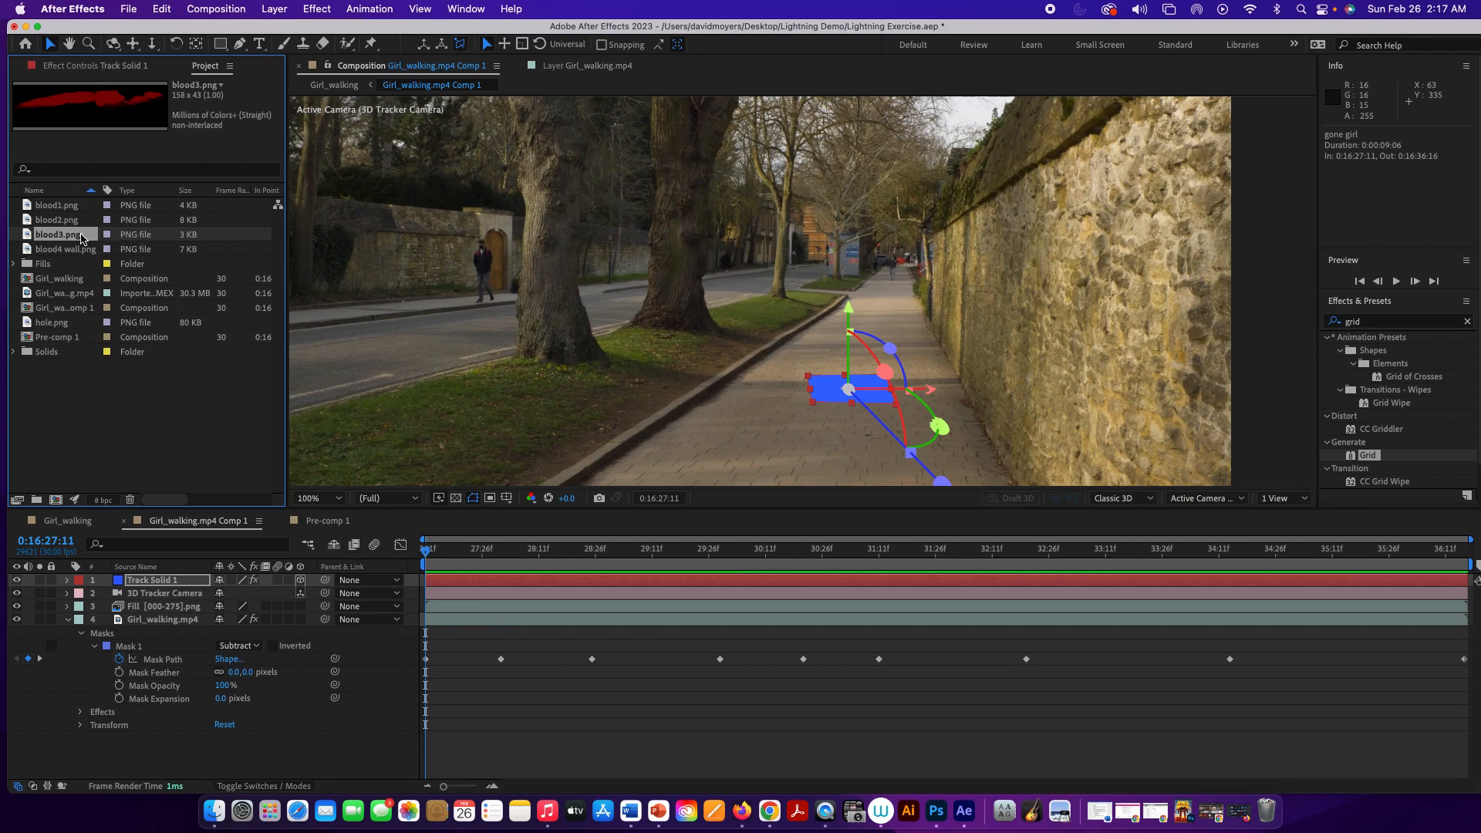
left_click_drag(83, 239, 851, 387)
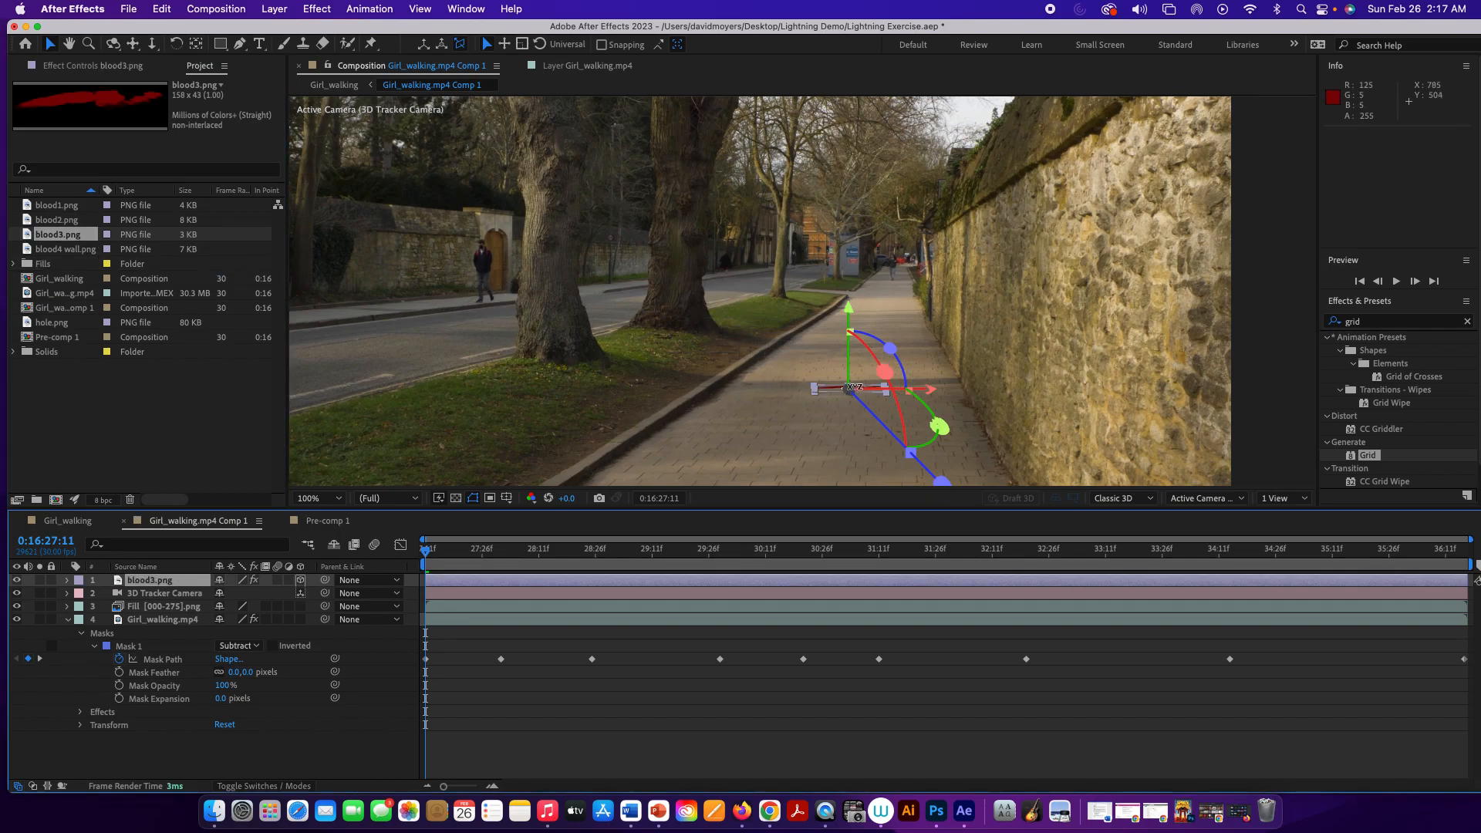
mouse_move(869, 386)
left_mouse_down()
mouse_move(825, 382)
mouse_move(852, 368)
left_mouse_up()
key("cmd+z")
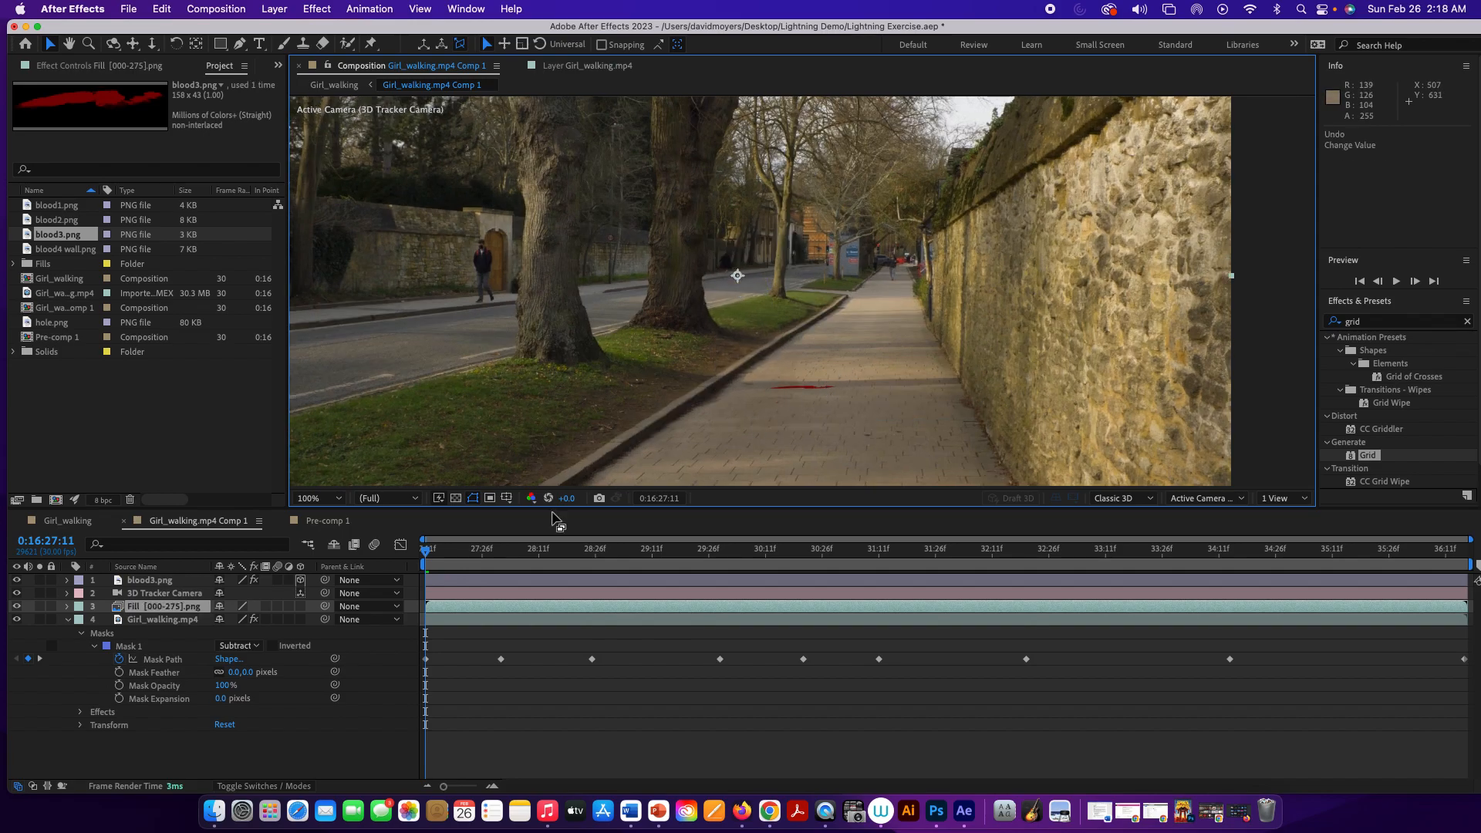
left_click(179, 584)
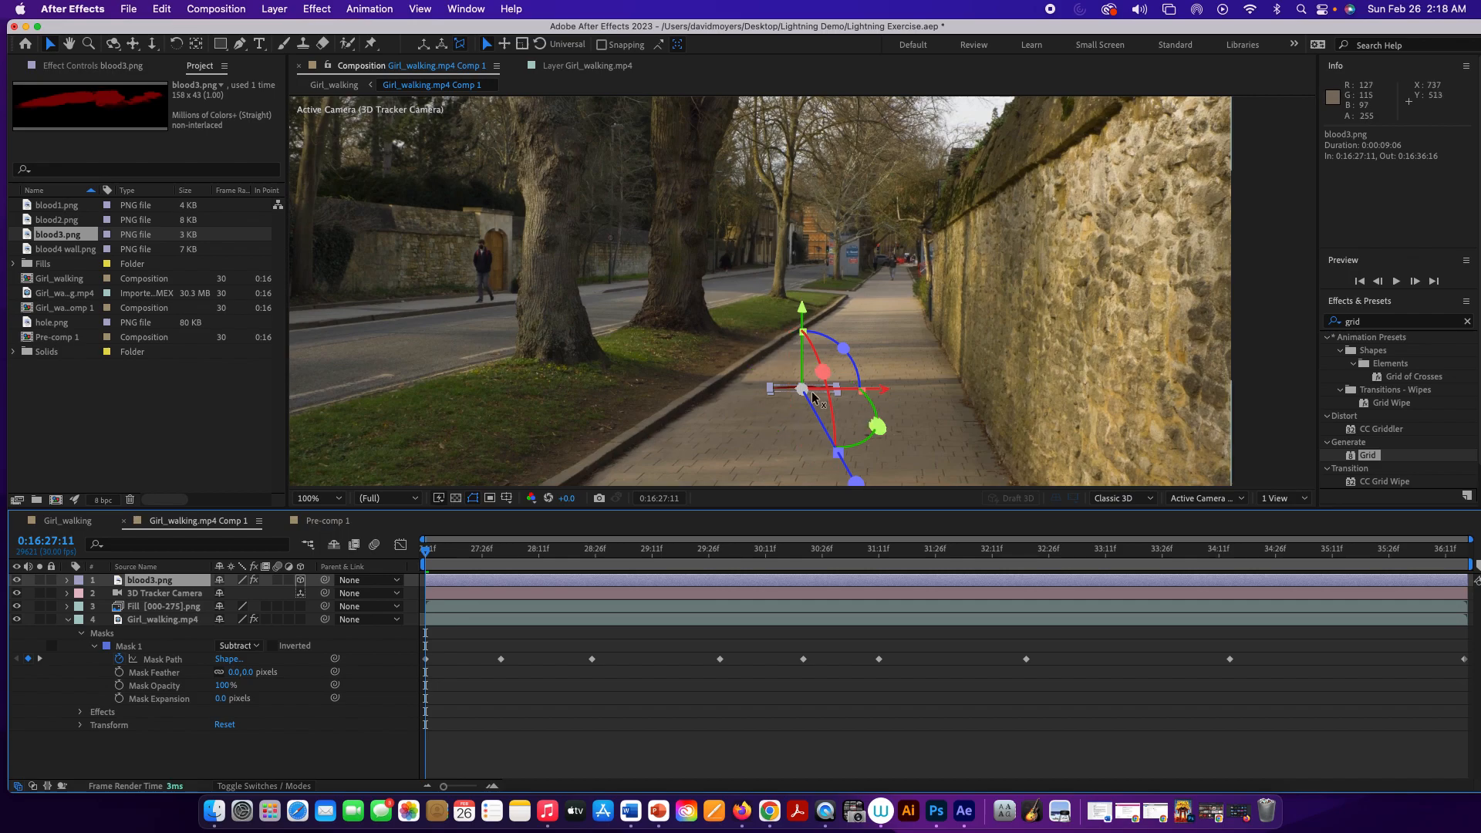
mouse_move(808, 390)
left_mouse_down()
mouse_move(794, 378)
mouse_move(835, 383)
left_mouse_up()
Enlarge the blood3.png layer on the pavement to a scale of about 148%, 109%, 114%
scroll(809, 381, "down", 1)
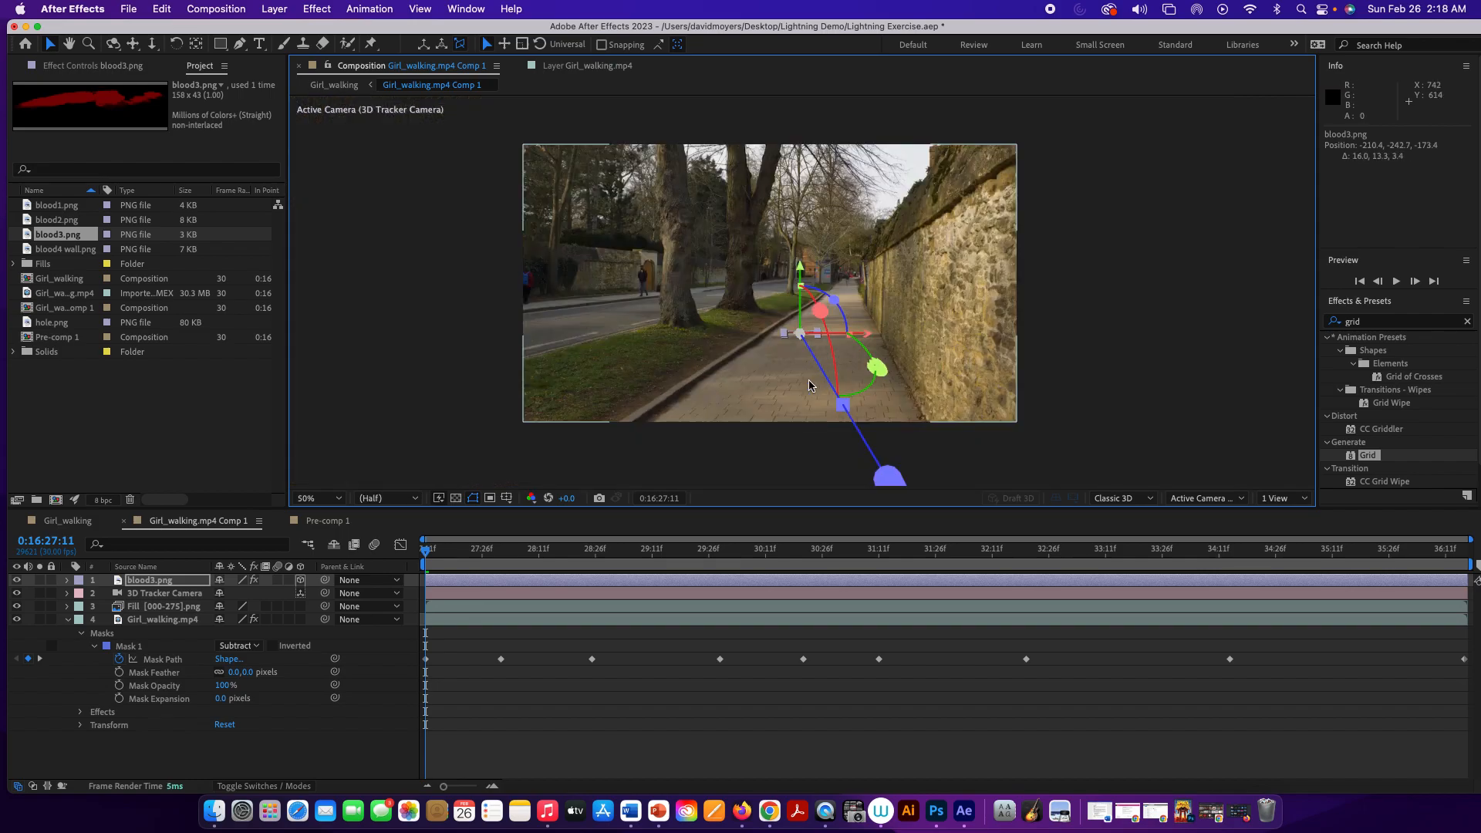
scroll(809, 385, "up", 3)
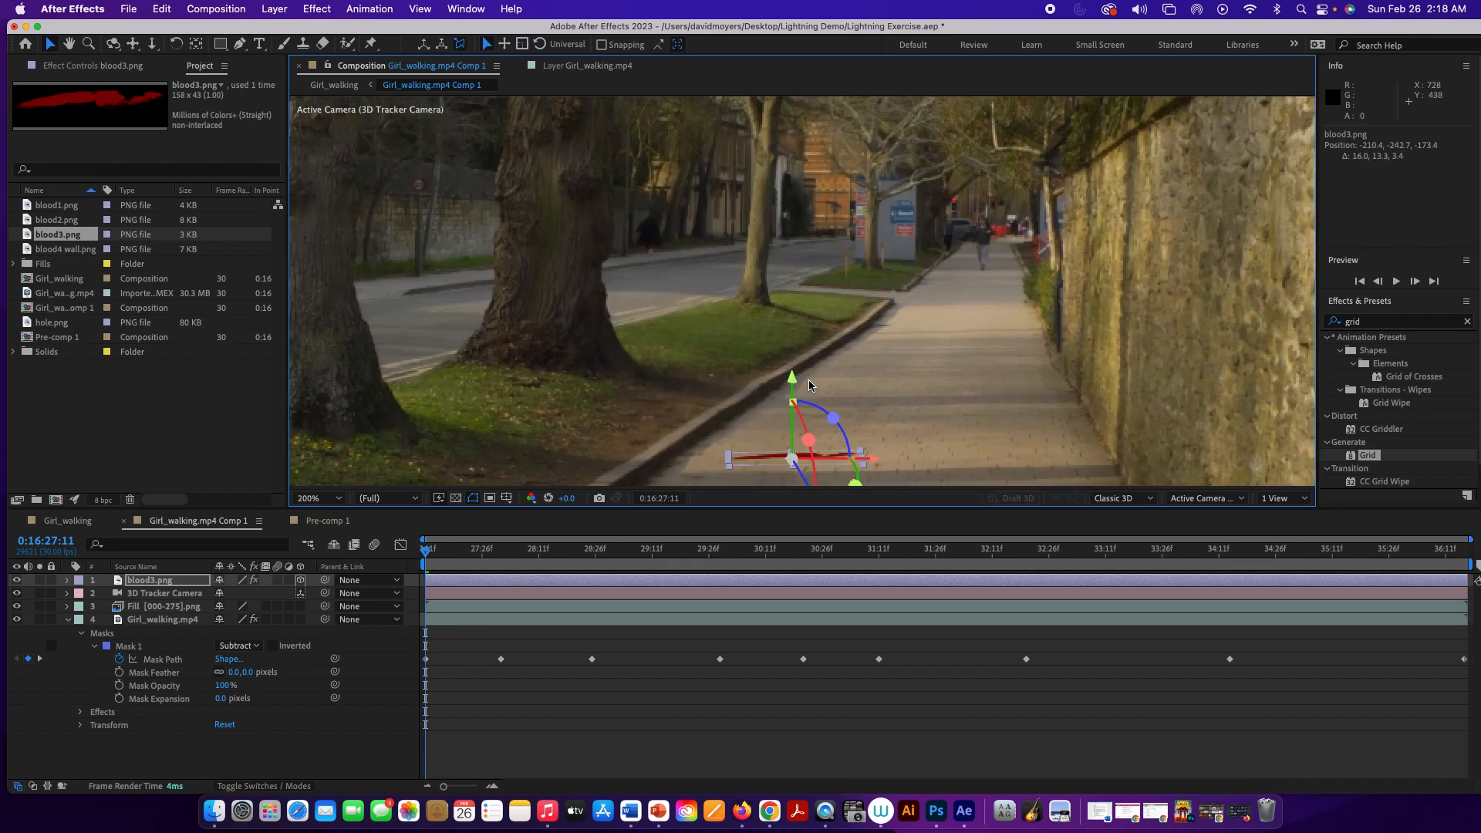
left_click_drag(729, 457, 701, 443)
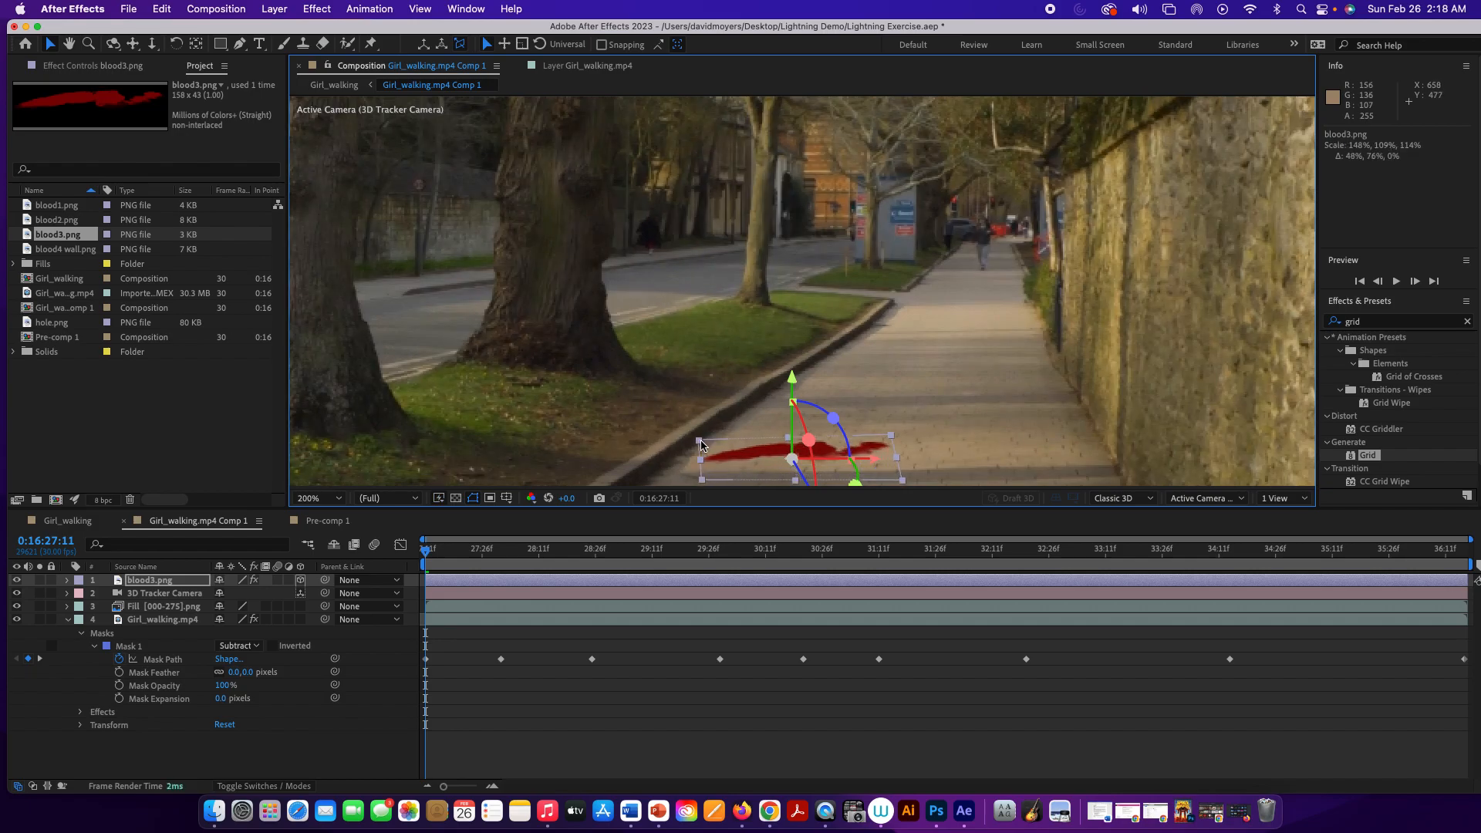
scroll(874, 444, "down", 2)
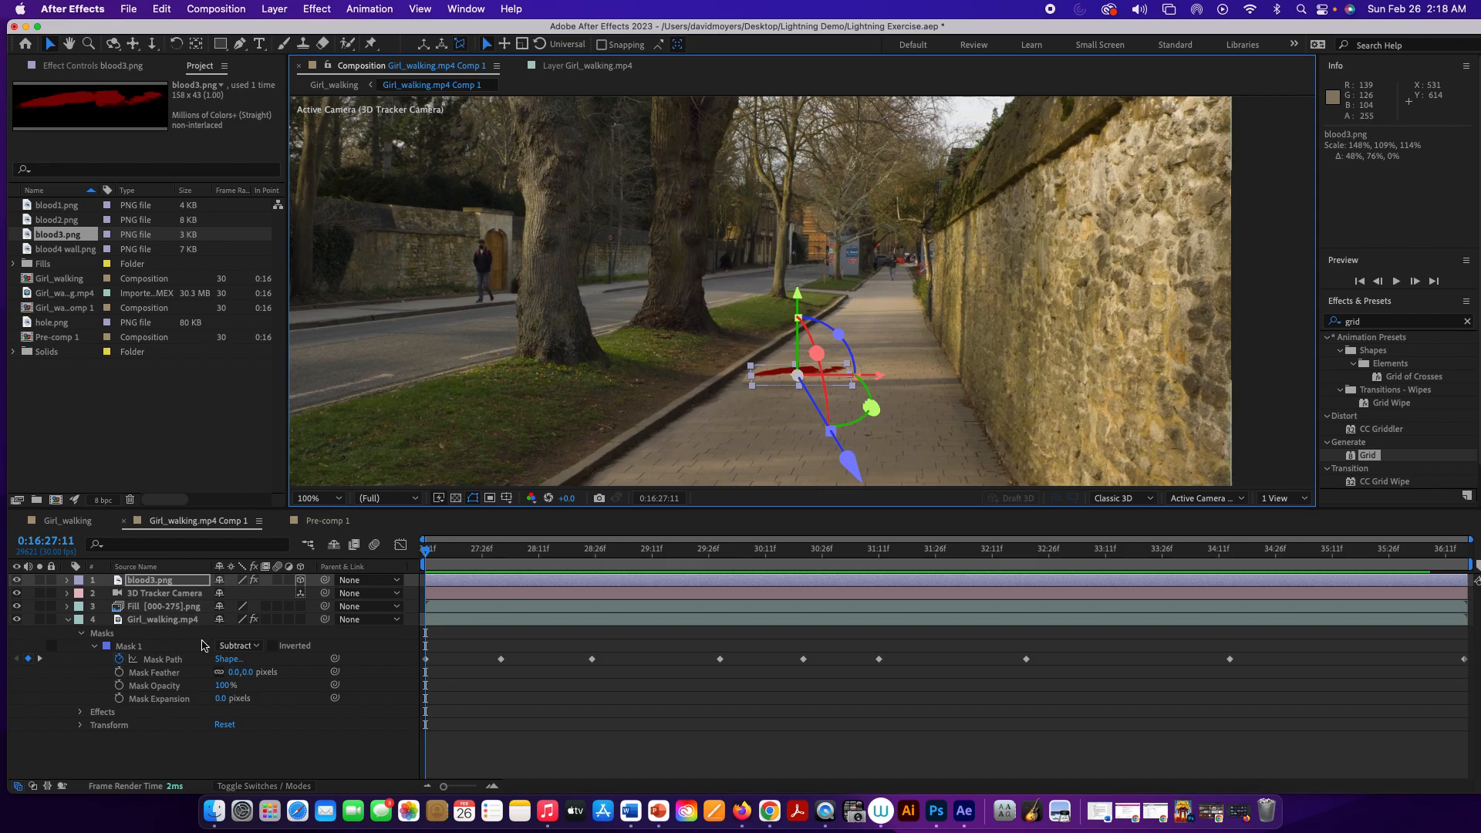
Duplicate the blood3.png layer and move the copy nearer the camera along the path, to about -123.2, -131.7, -305.5
left_click(152, 581)
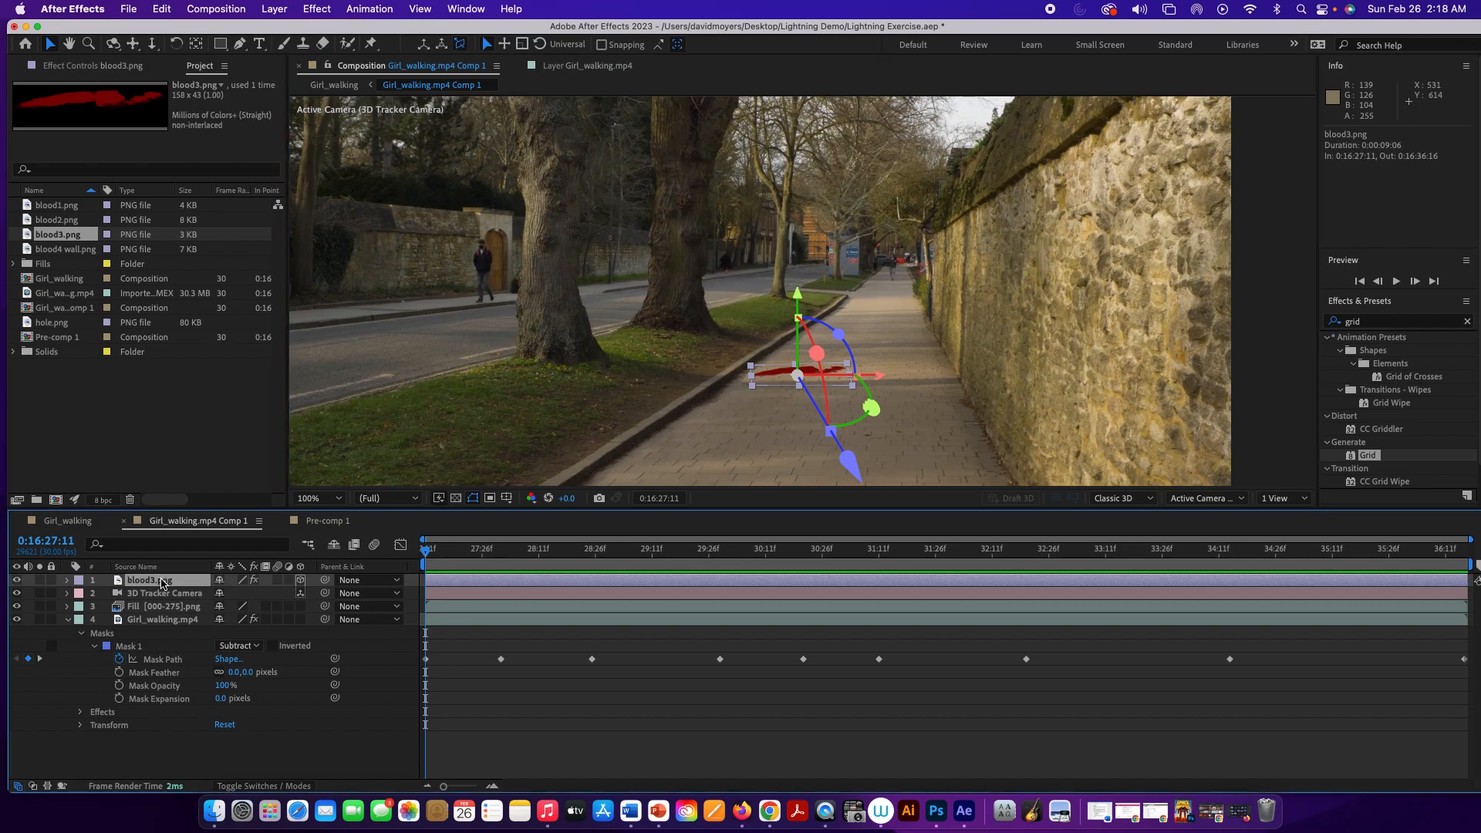
key("super+d")
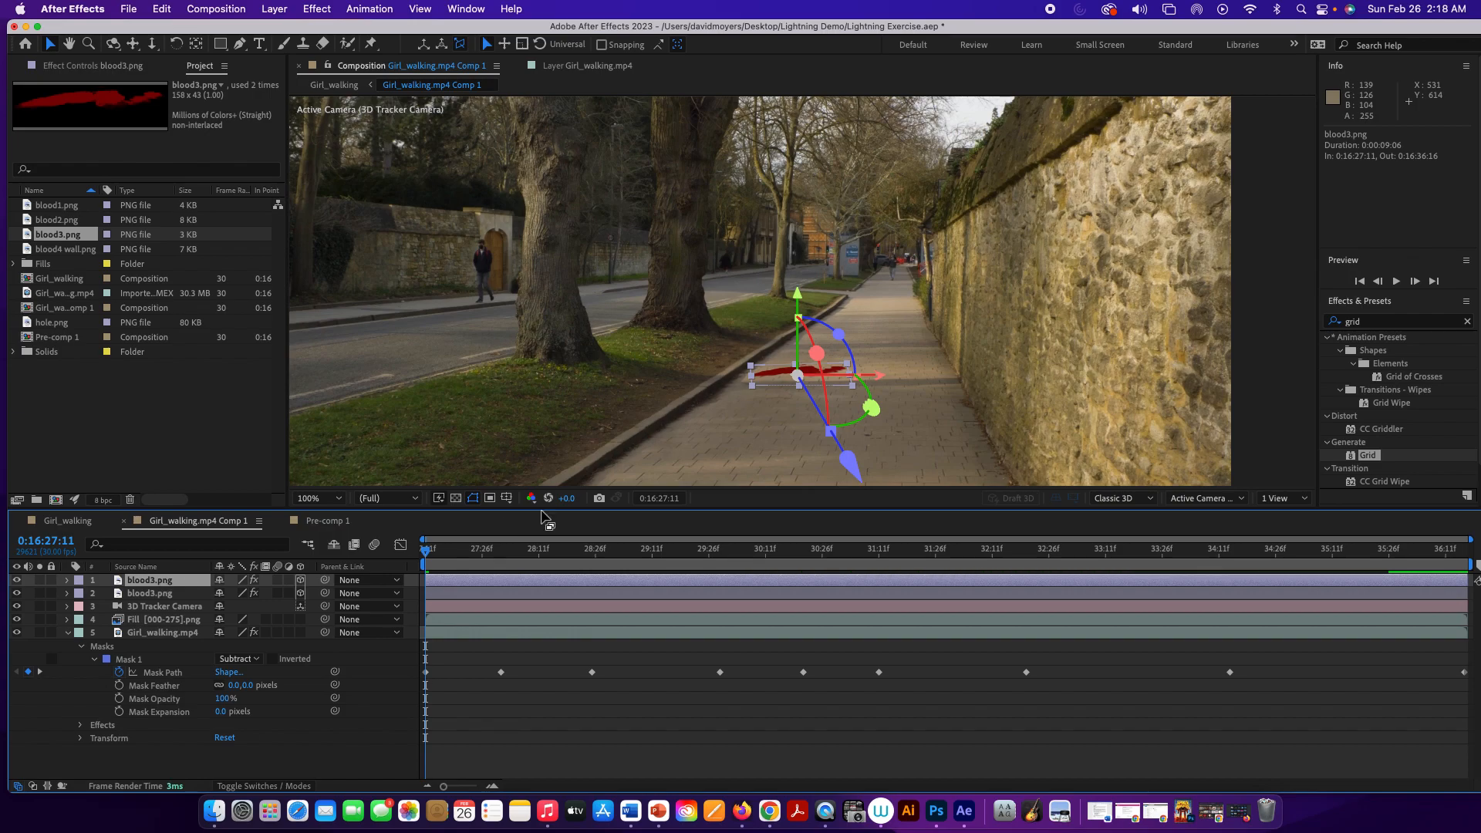
mouse_move(811, 392)
left_mouse_down()
mouse_move(798, 391)
mouse_move(825, 369)
left_mouse_up()
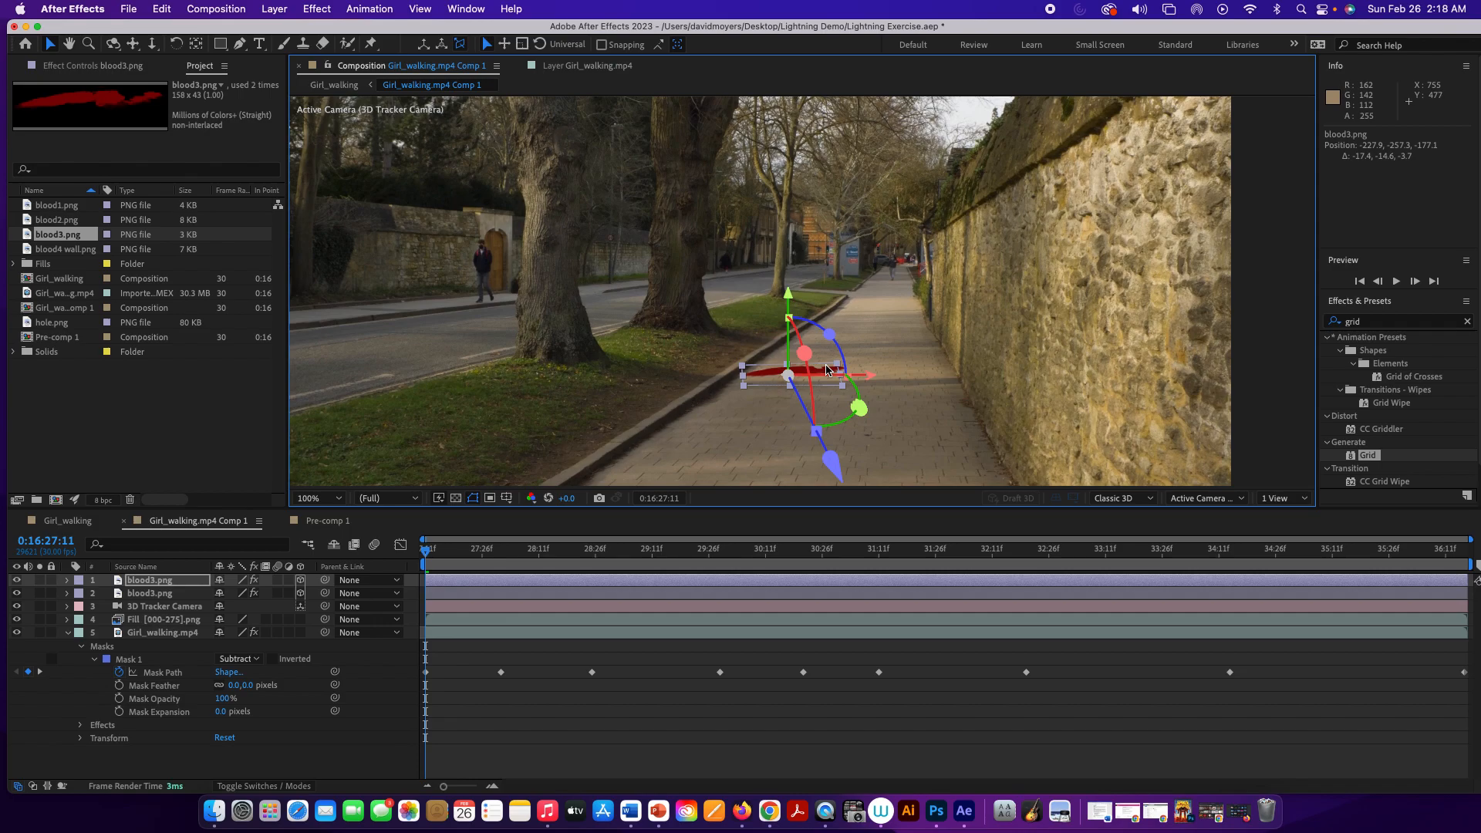
left_click_drag(791, 376, 844, 439)
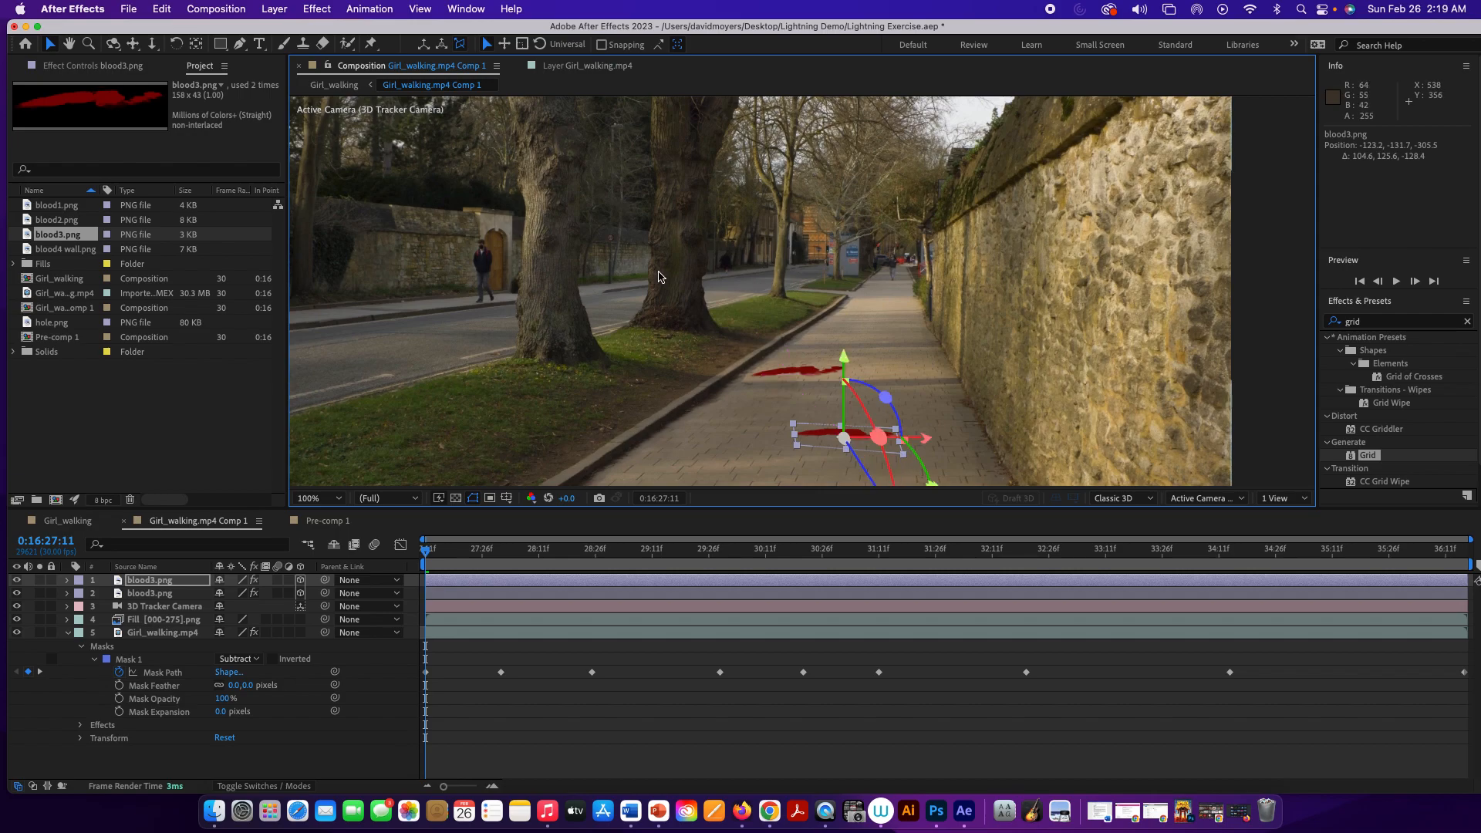
Replace the nearer blood3.png copy on the pavement with blood1.png
left_click(68, 223)
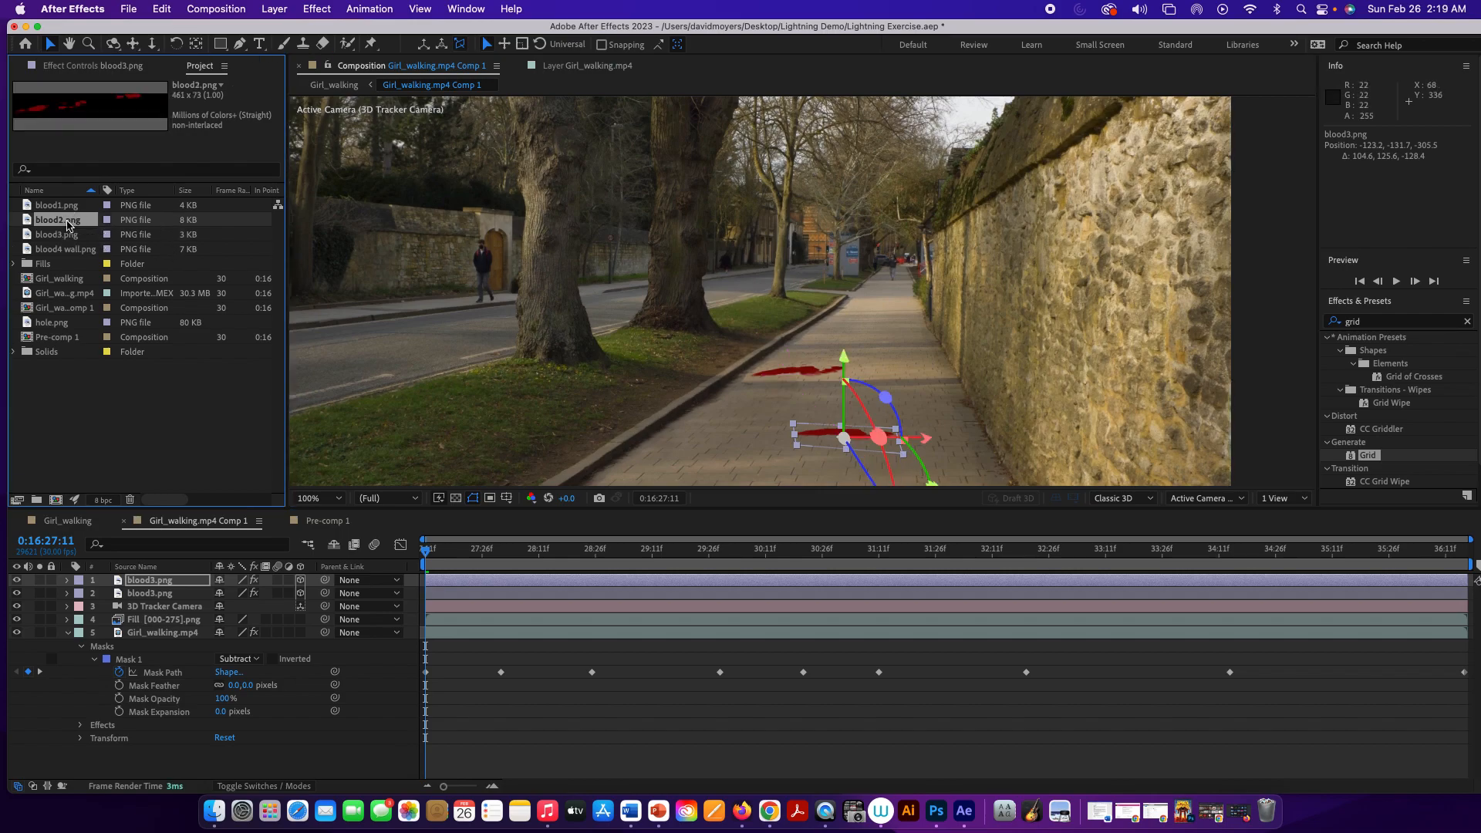
left_click(71, 207)
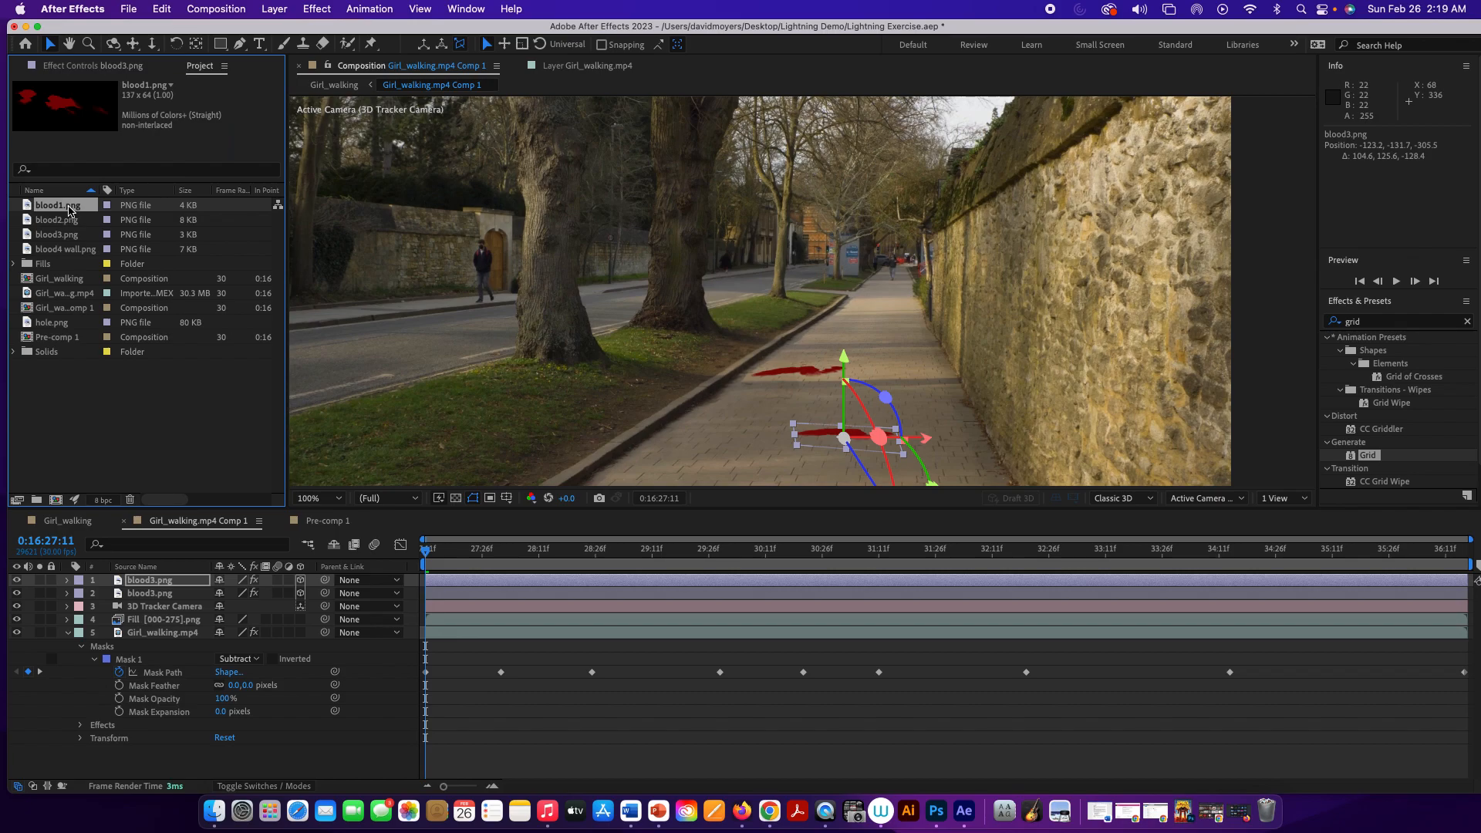
left_click_drag(69, 210, 848, 448)
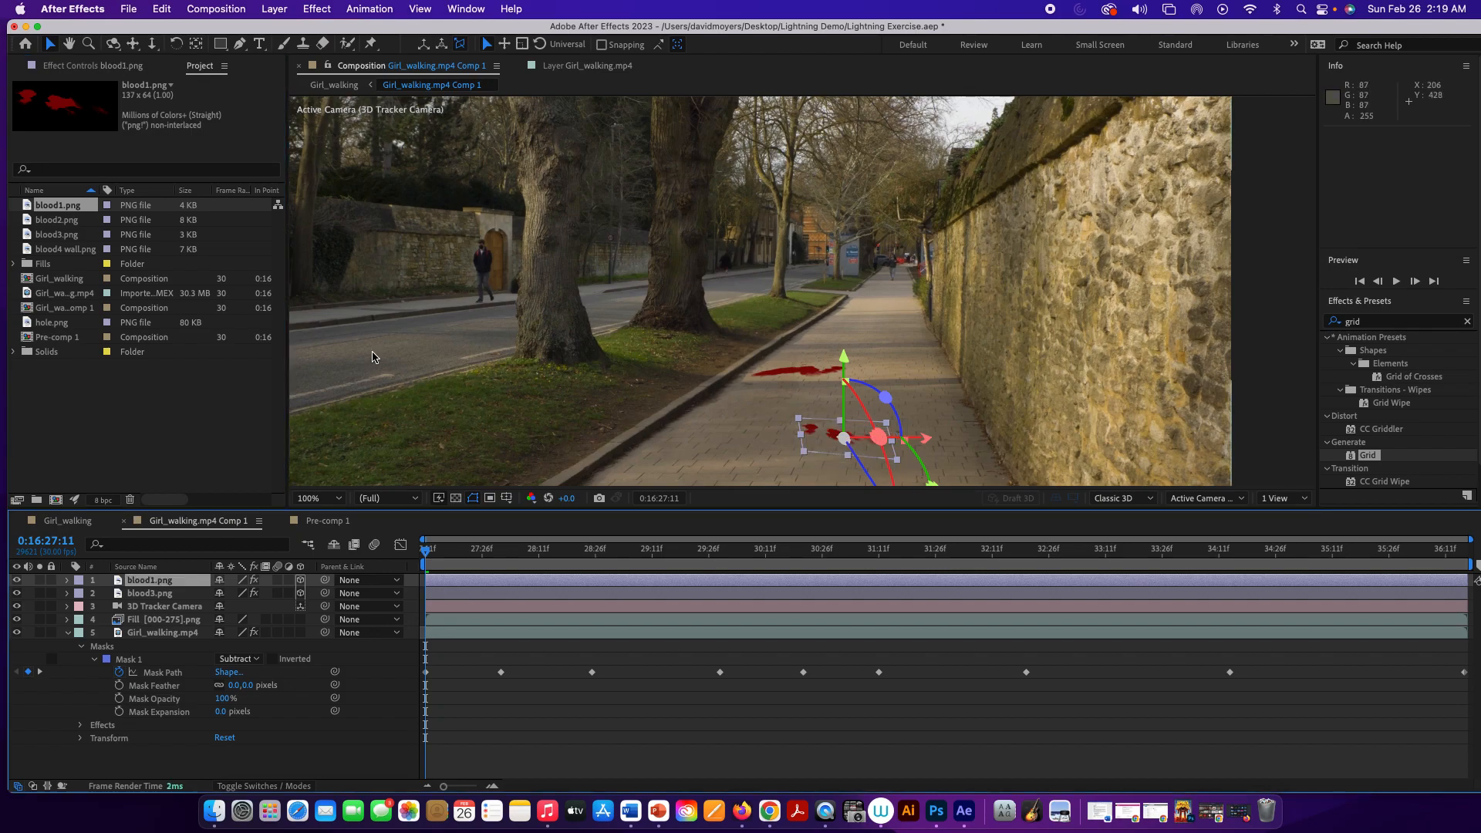
Check the blood placement in the Girl_walking composition at 0:16:28:00 and return to the gone girl precomp
left_click(55, 522)
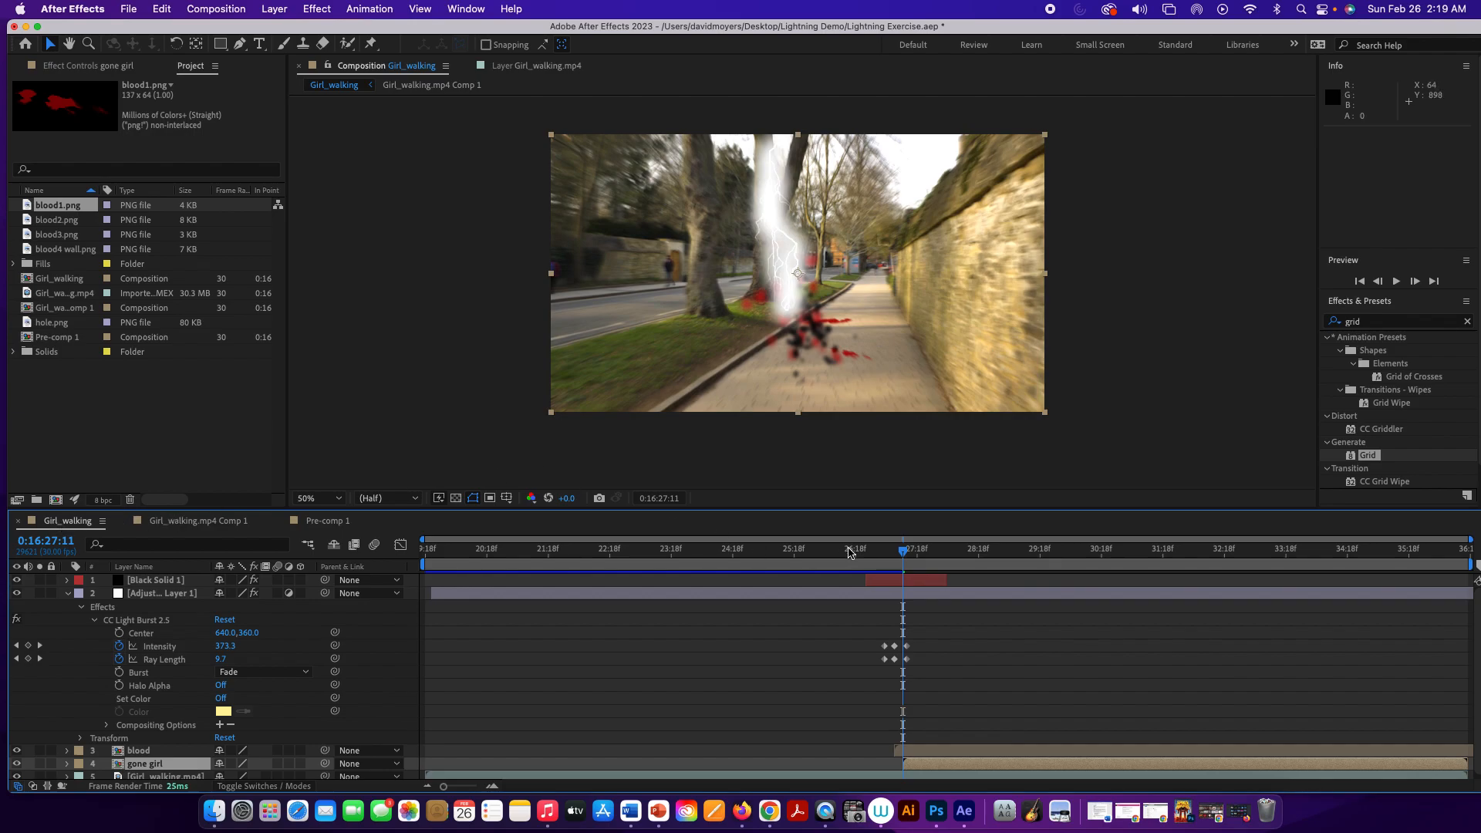
left_click_drag(903, 552, 941, 569)
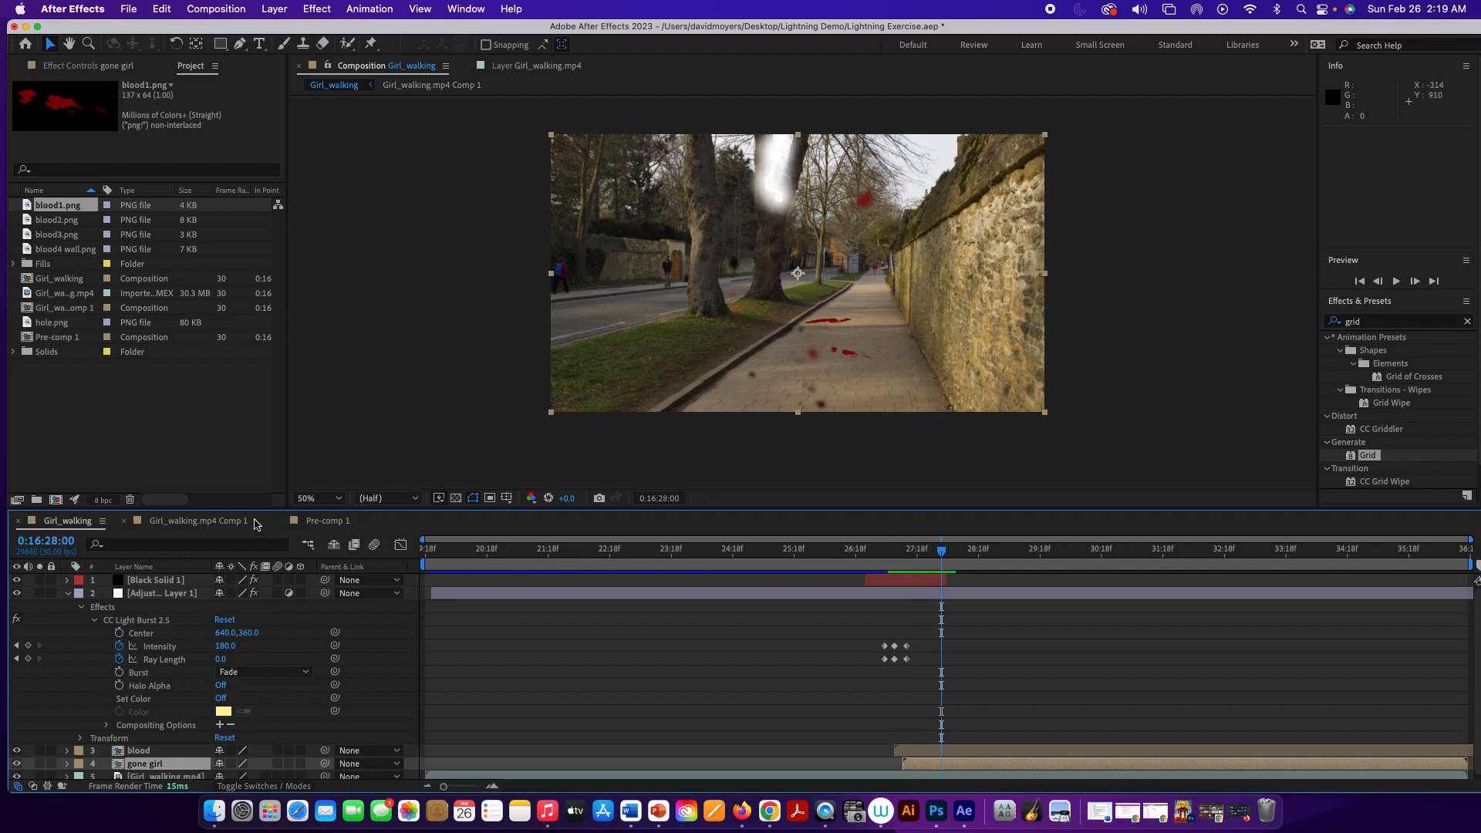
left_click(223, 527)
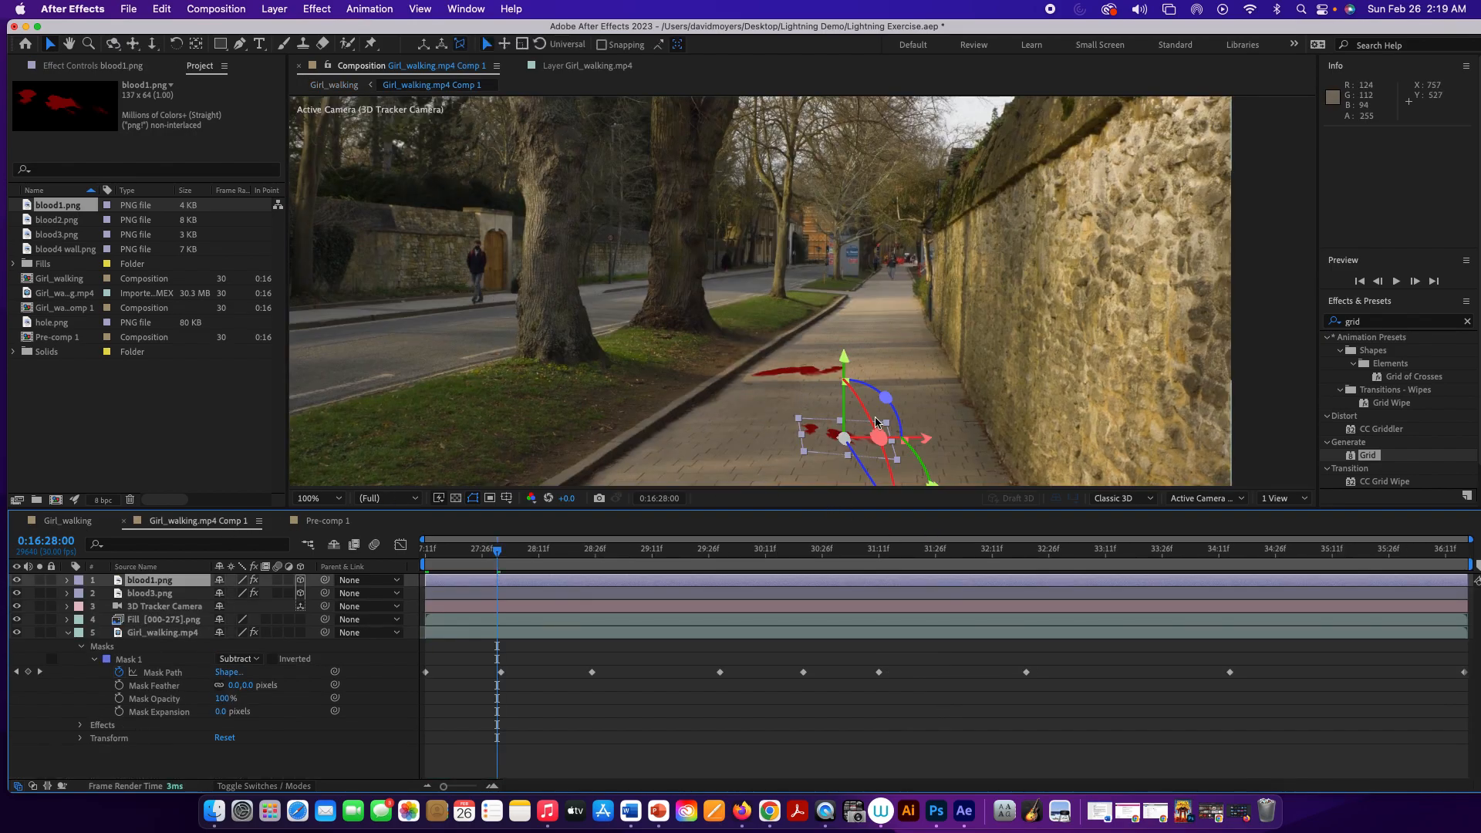
Duplicate the blood3.png layer to the path's near grass edge, at about -400.7, -361.0, -373.6, and replace the copy with blood2.png
left_click(819, 377)
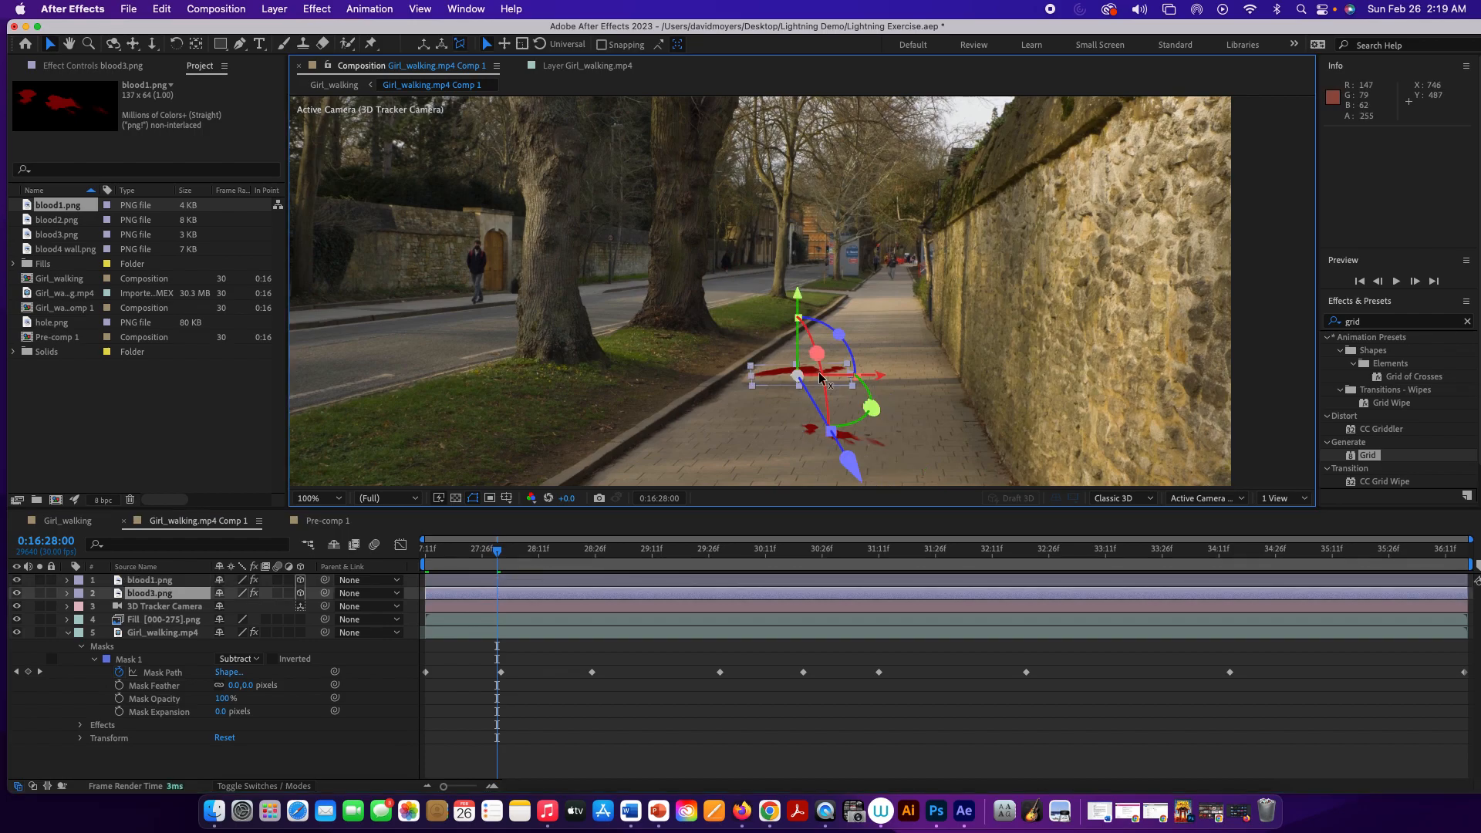
key("super+d")
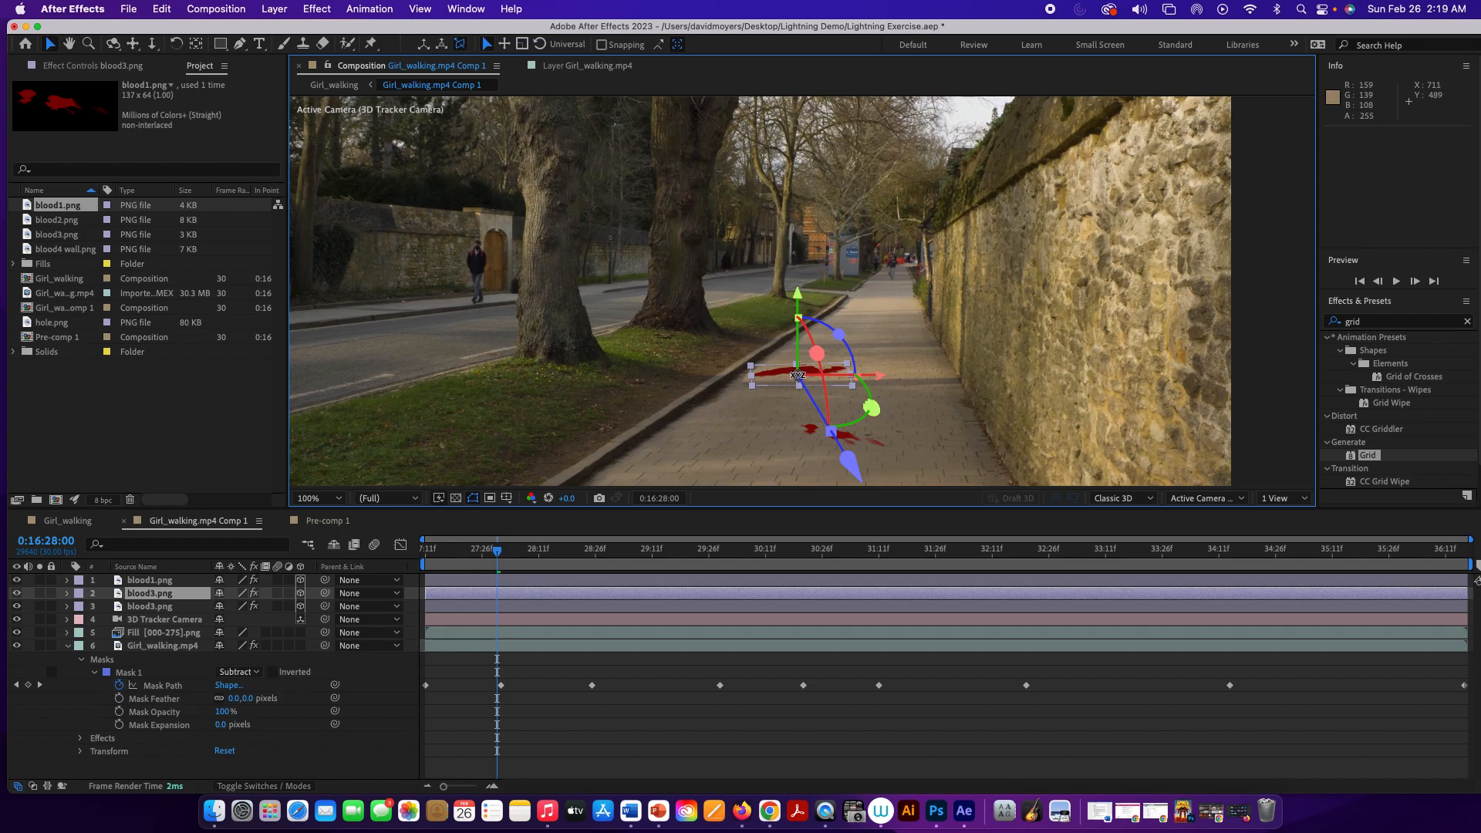
left_click_drag(798, 375, 696, 443)
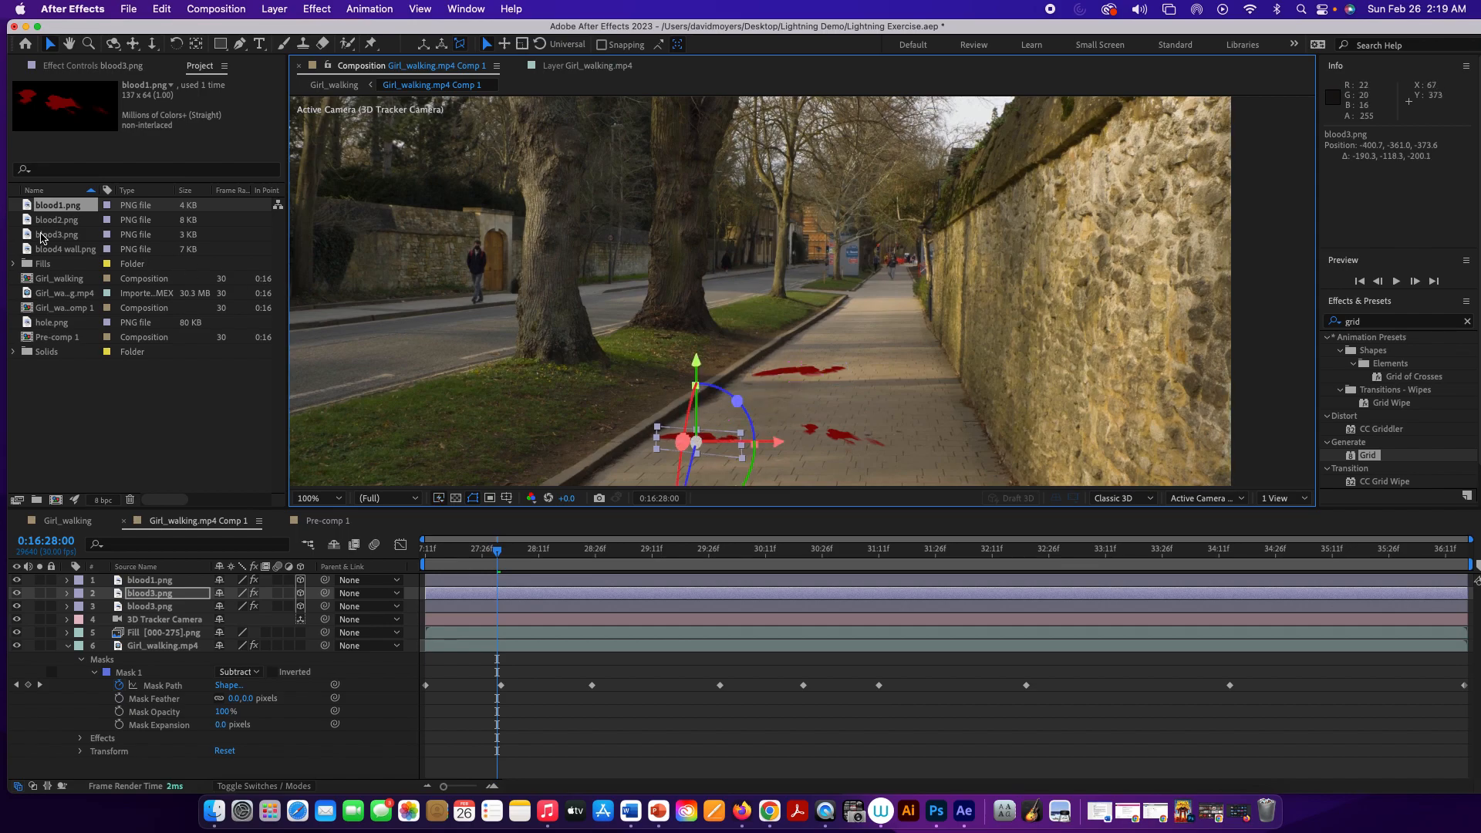
left_click(55, 222)
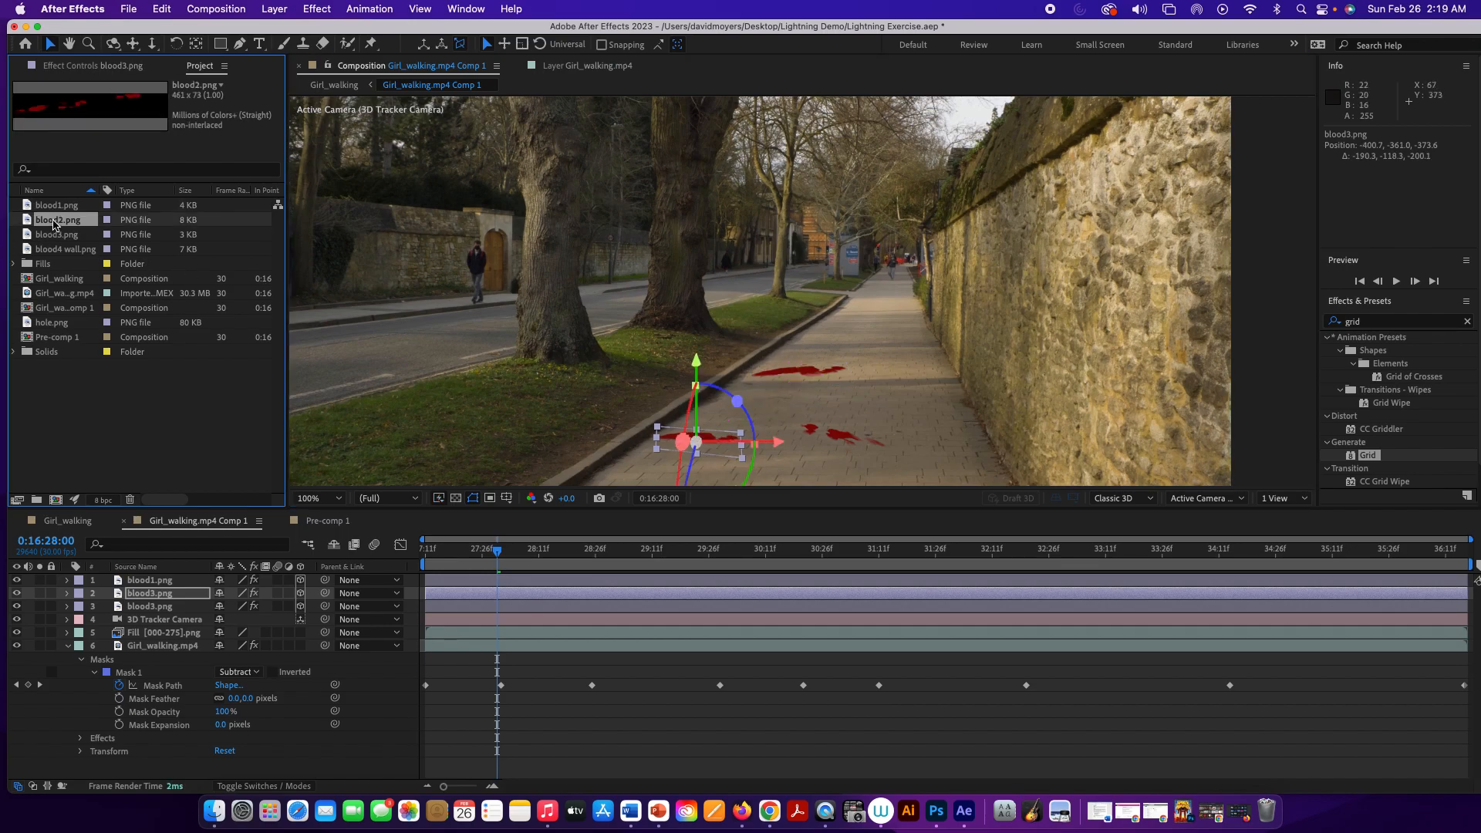
left_click_drag(55, 224, 694, 440)
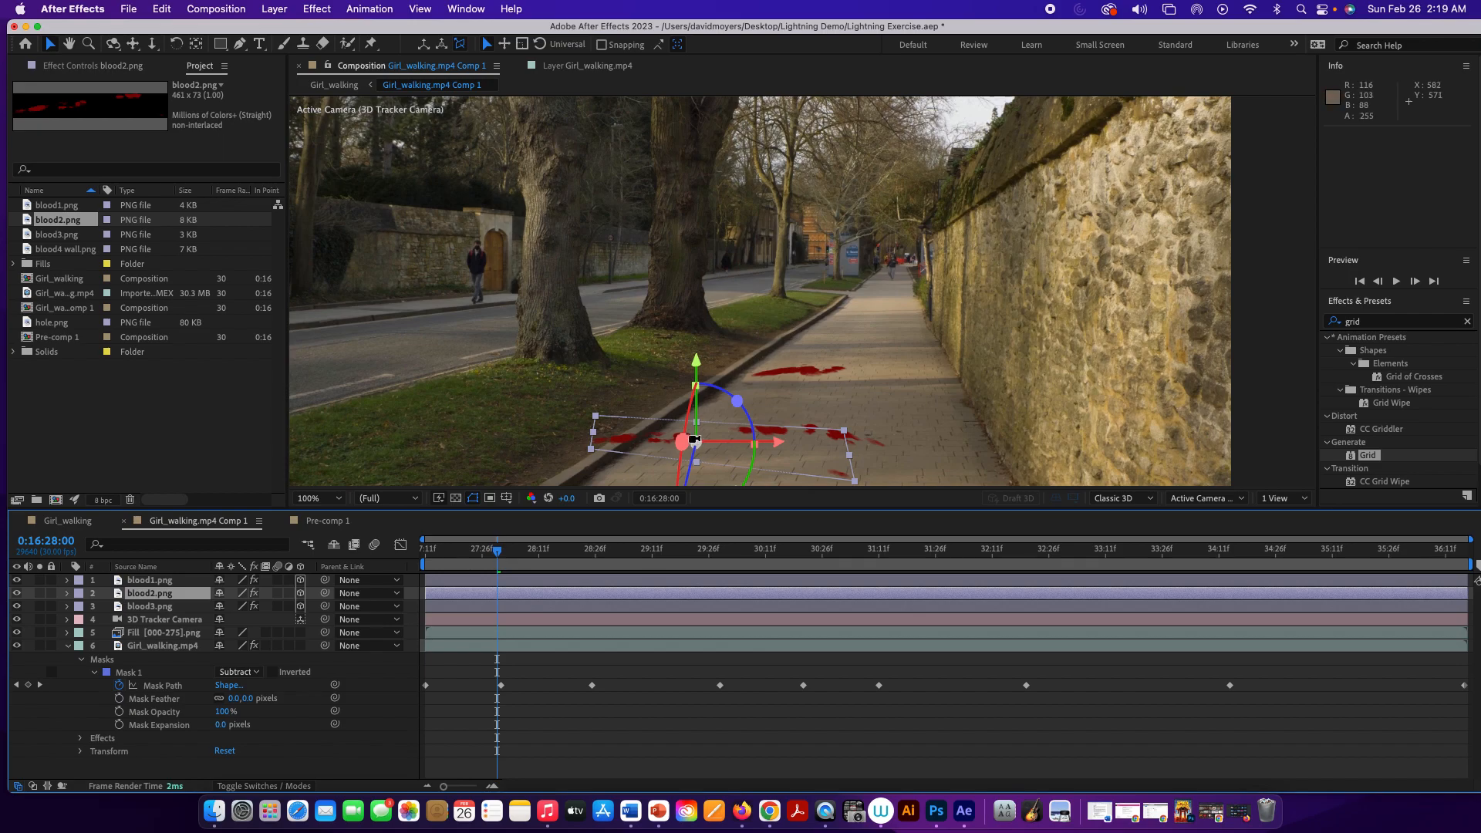
Scale the blood2.png layer to about 102%, 160%, 114% and shift it slightly to about -394.9, -355.7, -374.2
left_click_drag(844, 429, 791, 421)
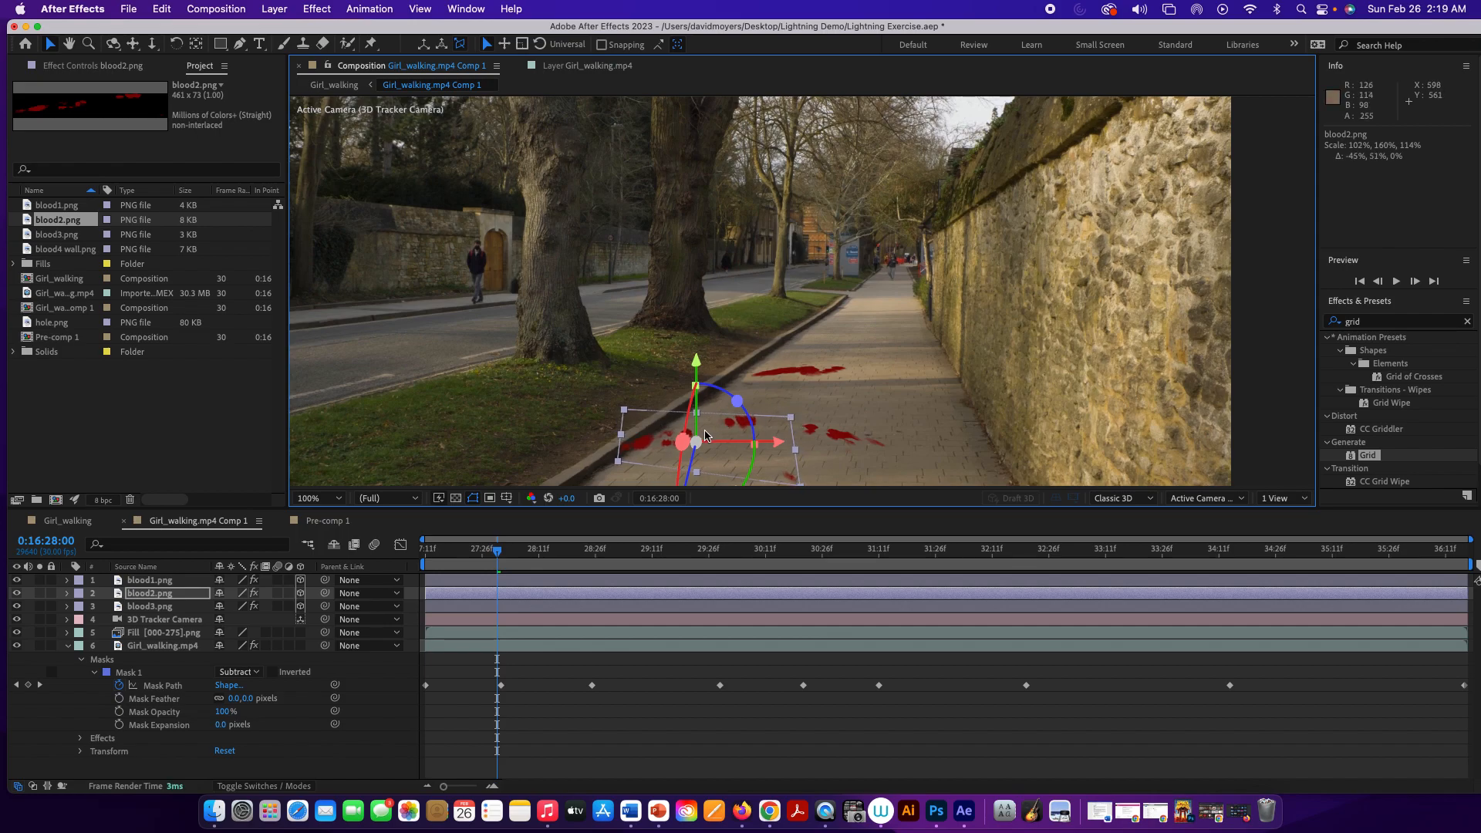
scroll(740, 405, "down", 2)
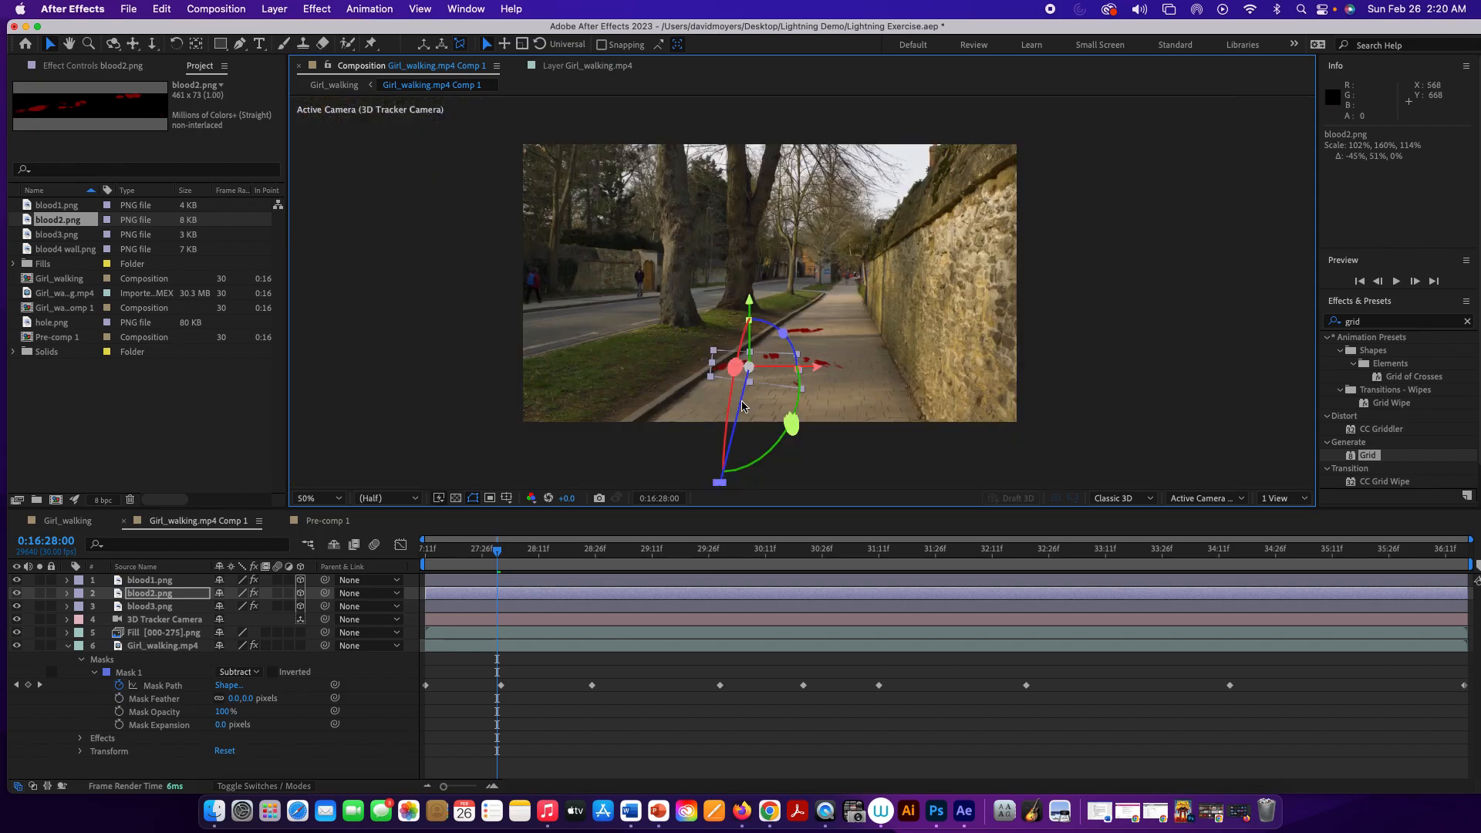
scroll(741, 405, "up", 2)
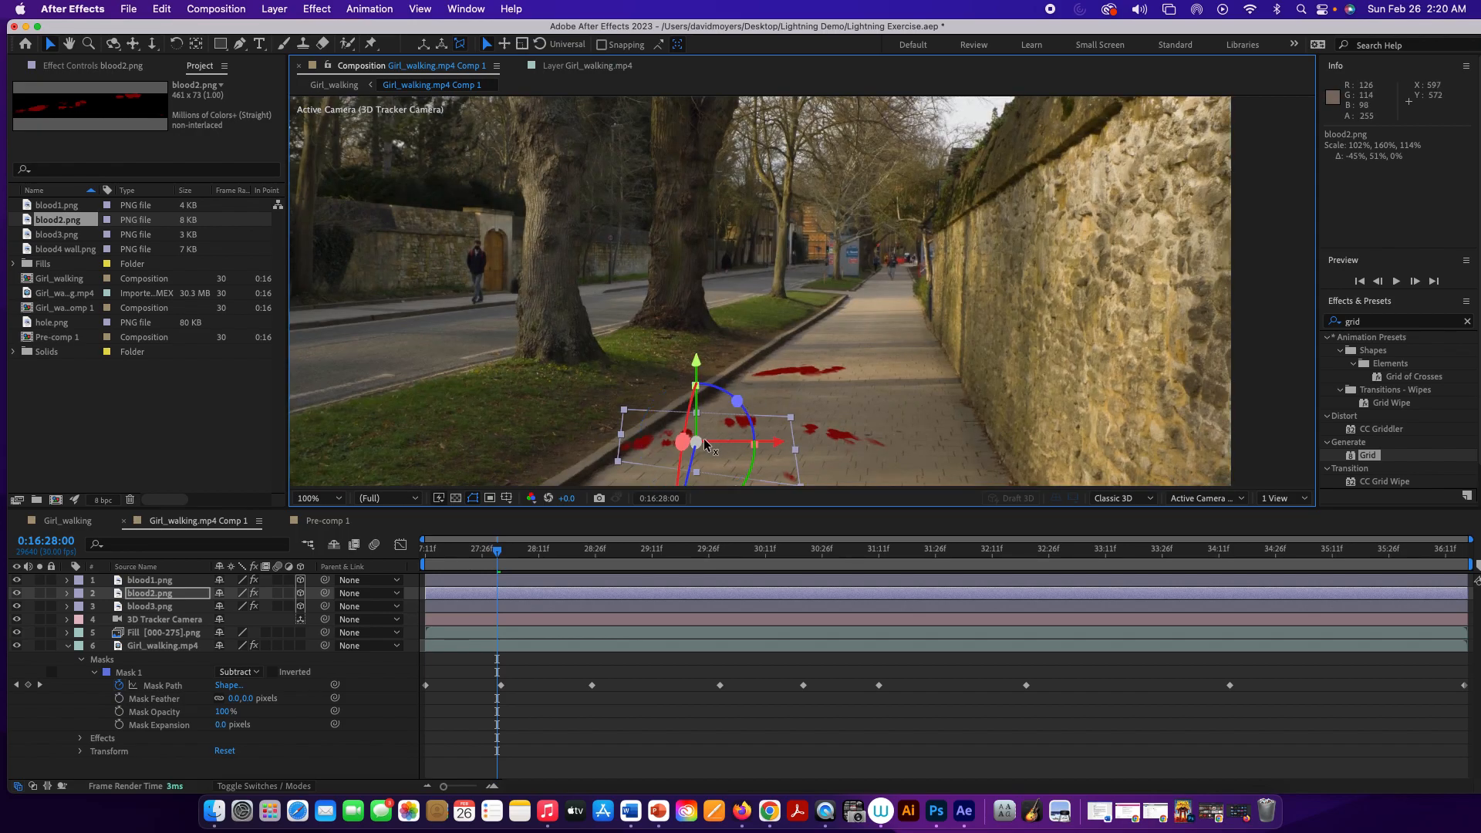
left_click_drag(697, 442, 706, 443)
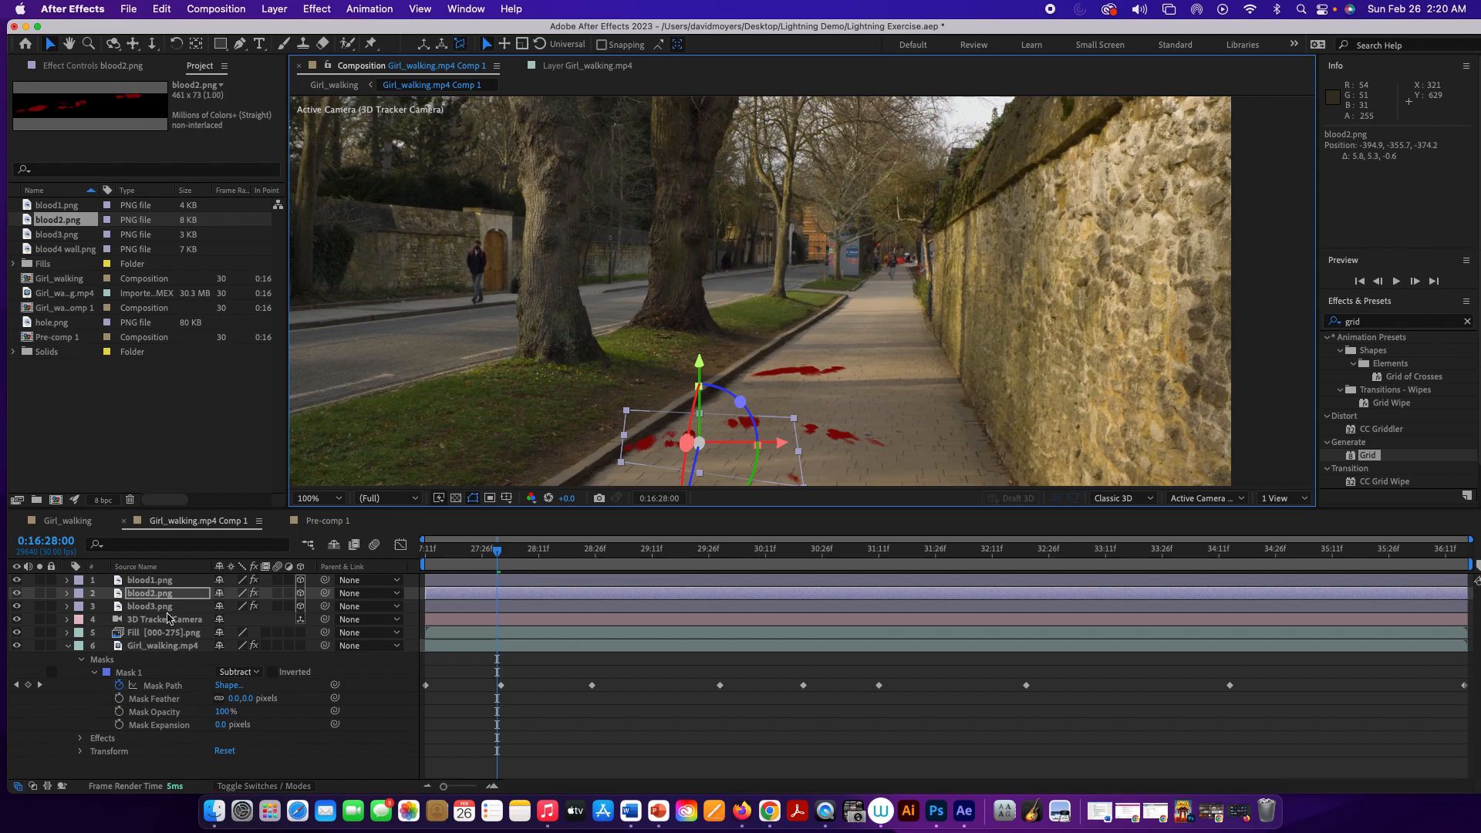
Place hole.png on a duplicate of the blood3.png layer at about -281.6, -284.2, -259.1 and flatten it to about 119%, 34%, 114%
left_click(149, 606)
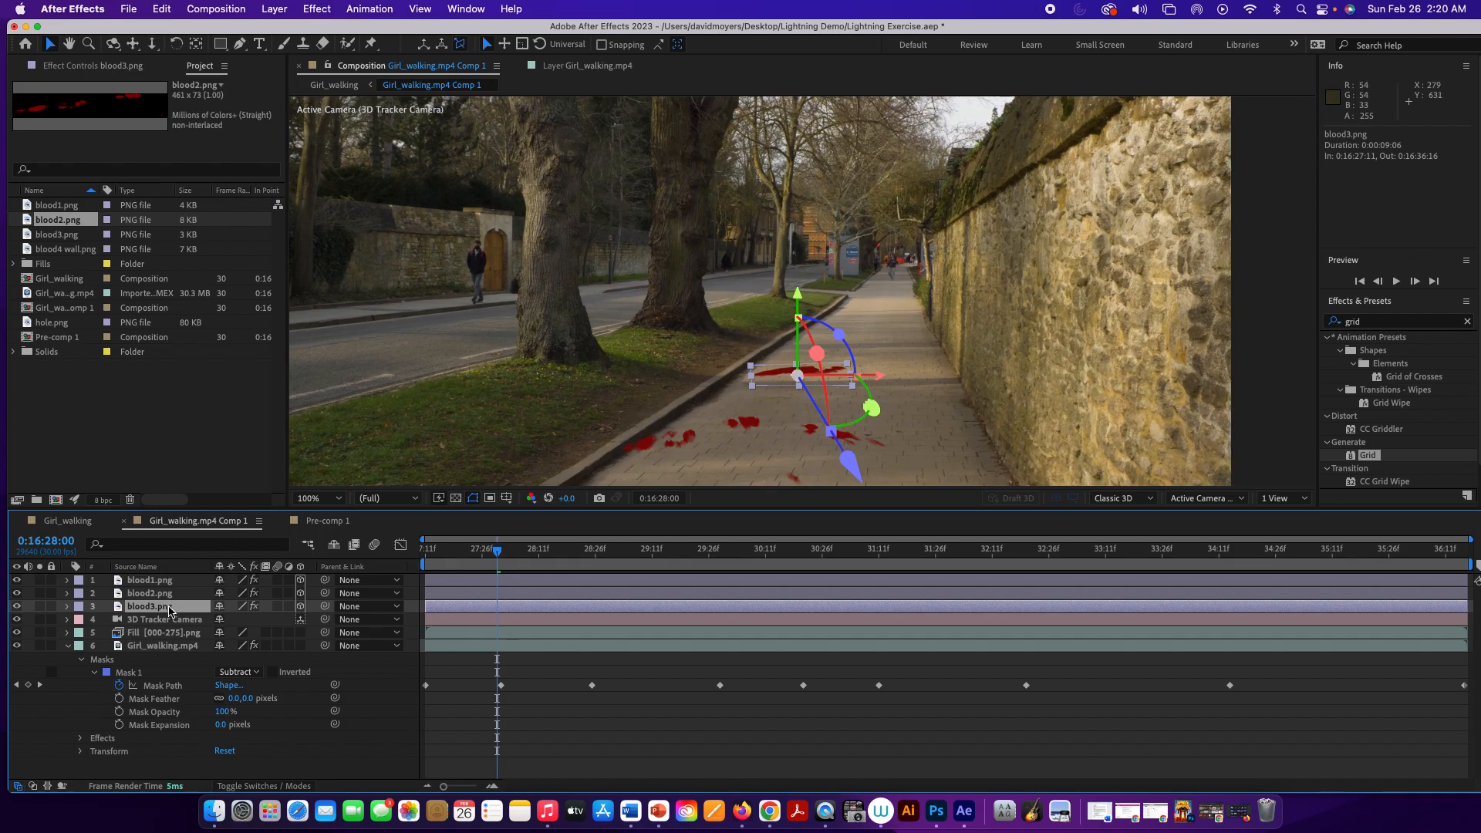
key("super+d")
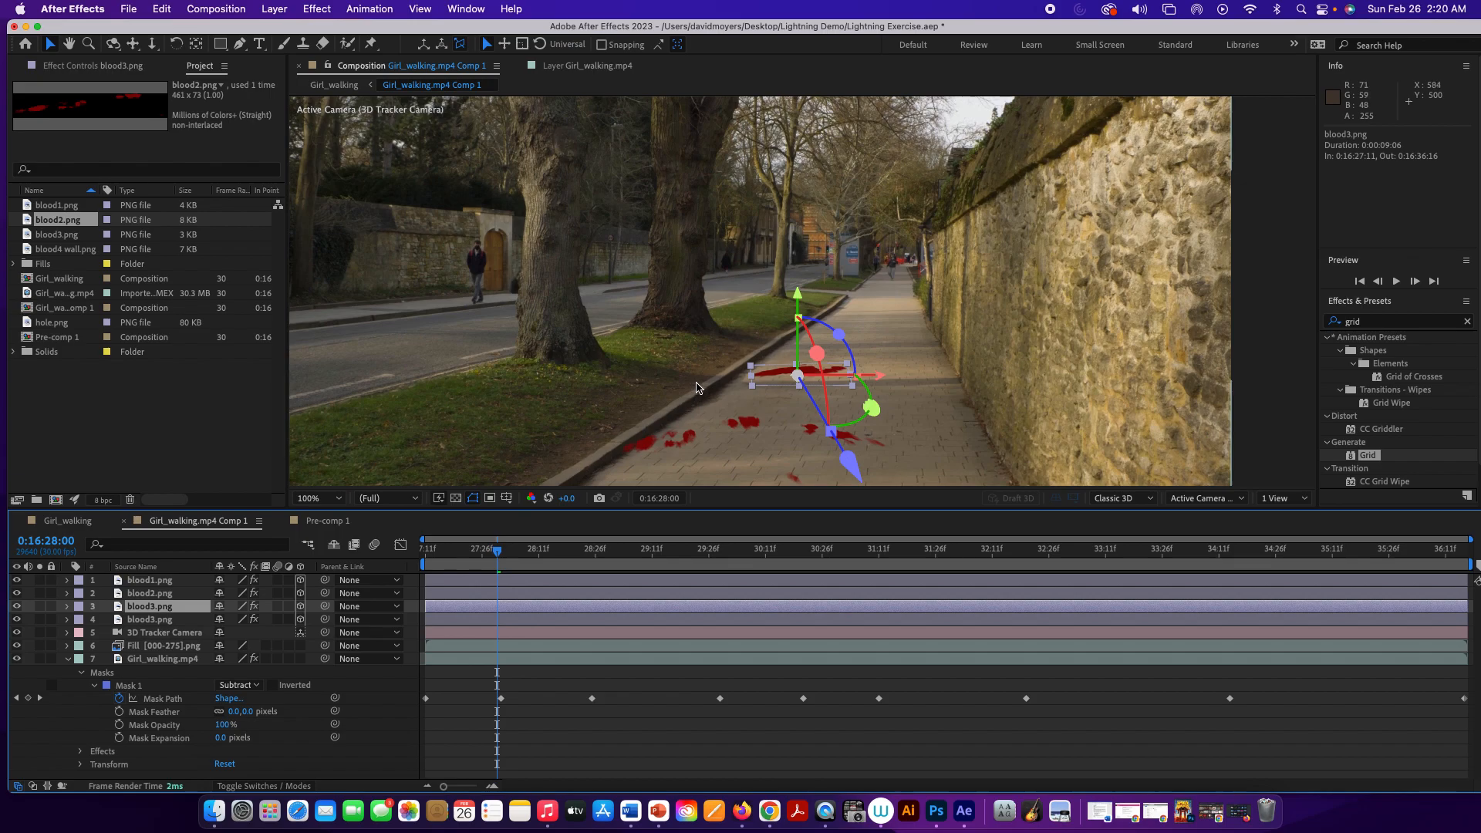
left_click_drag(801, 376, 764, 408)
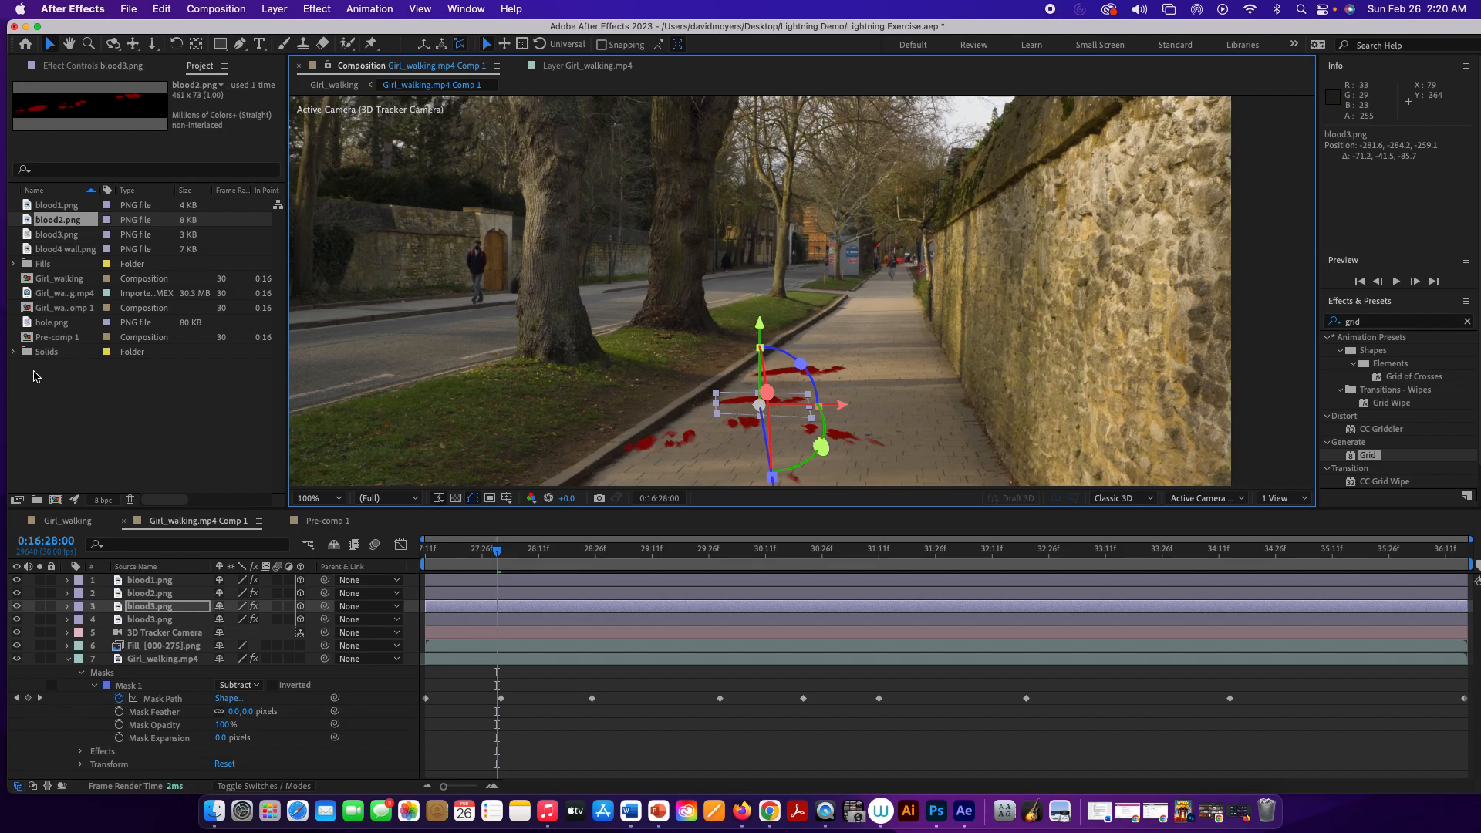
left_click_drag(46, 323, 759, 406)
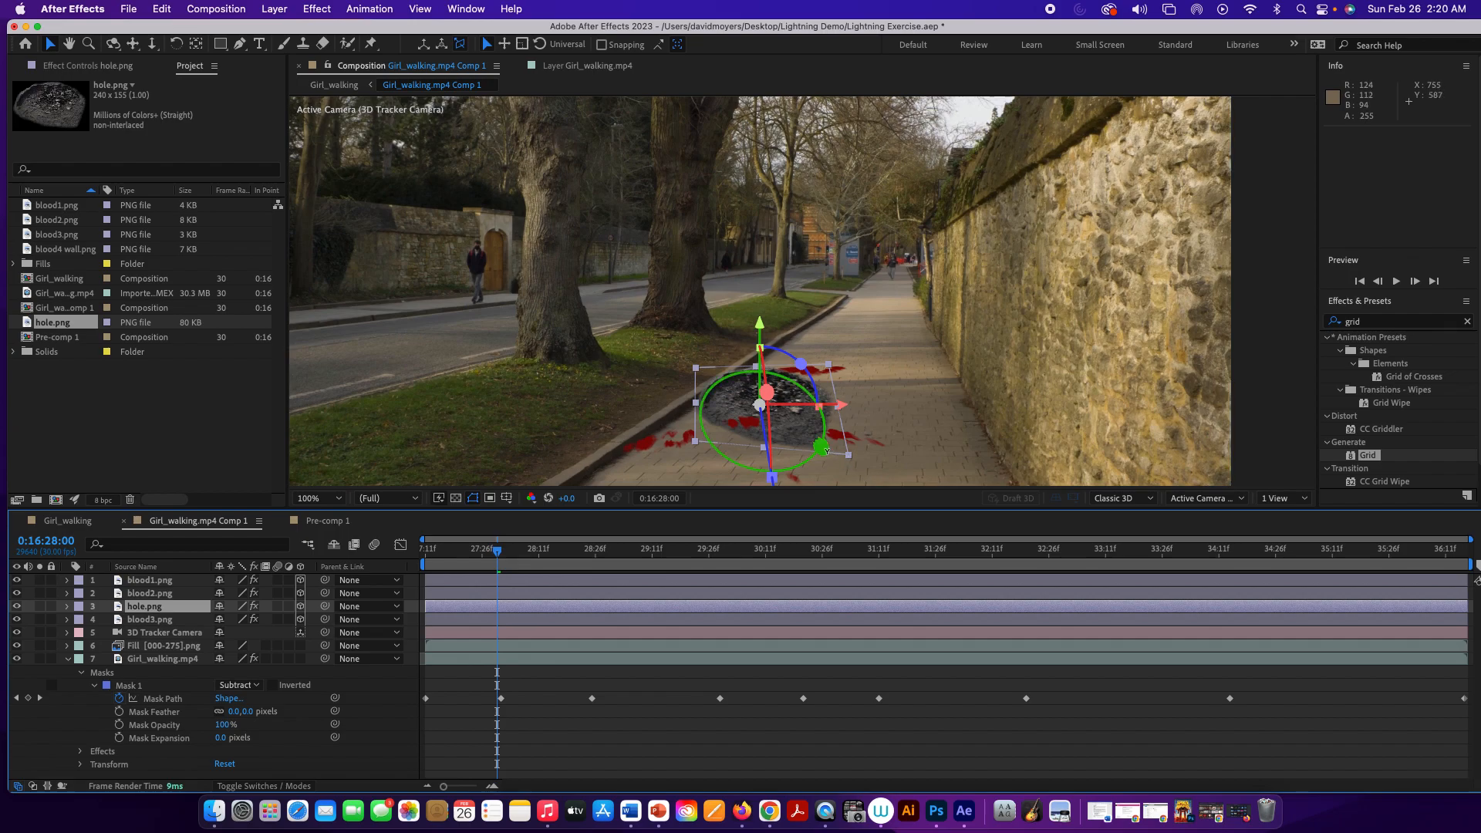
left_click_drag(848, 459, 825, 424)
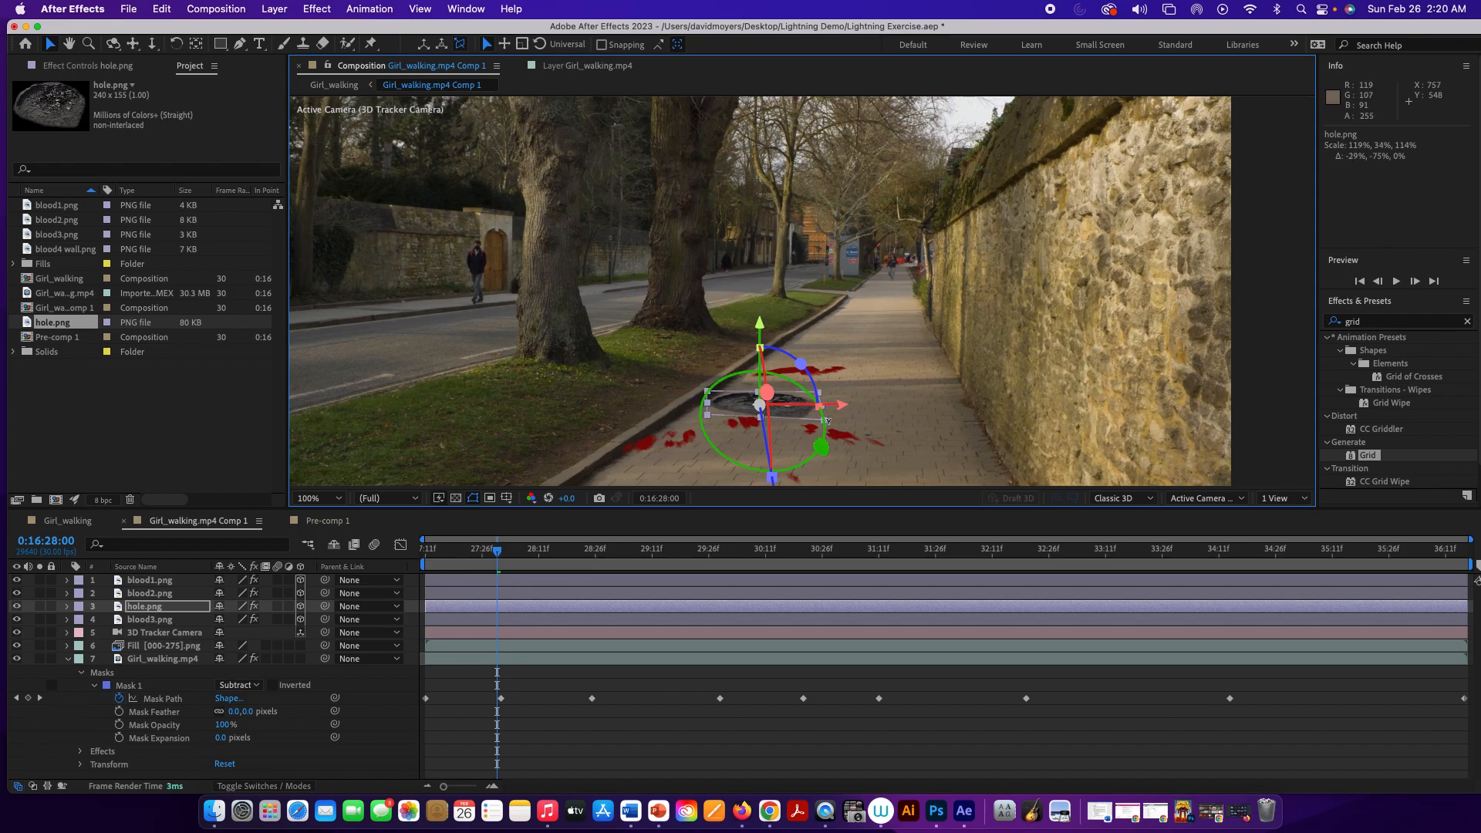
Preview the Girl_walking composition from 0:16:26:06, then check 0:16:28:01 and return to the gone girl precomp
left_click(68, 521)
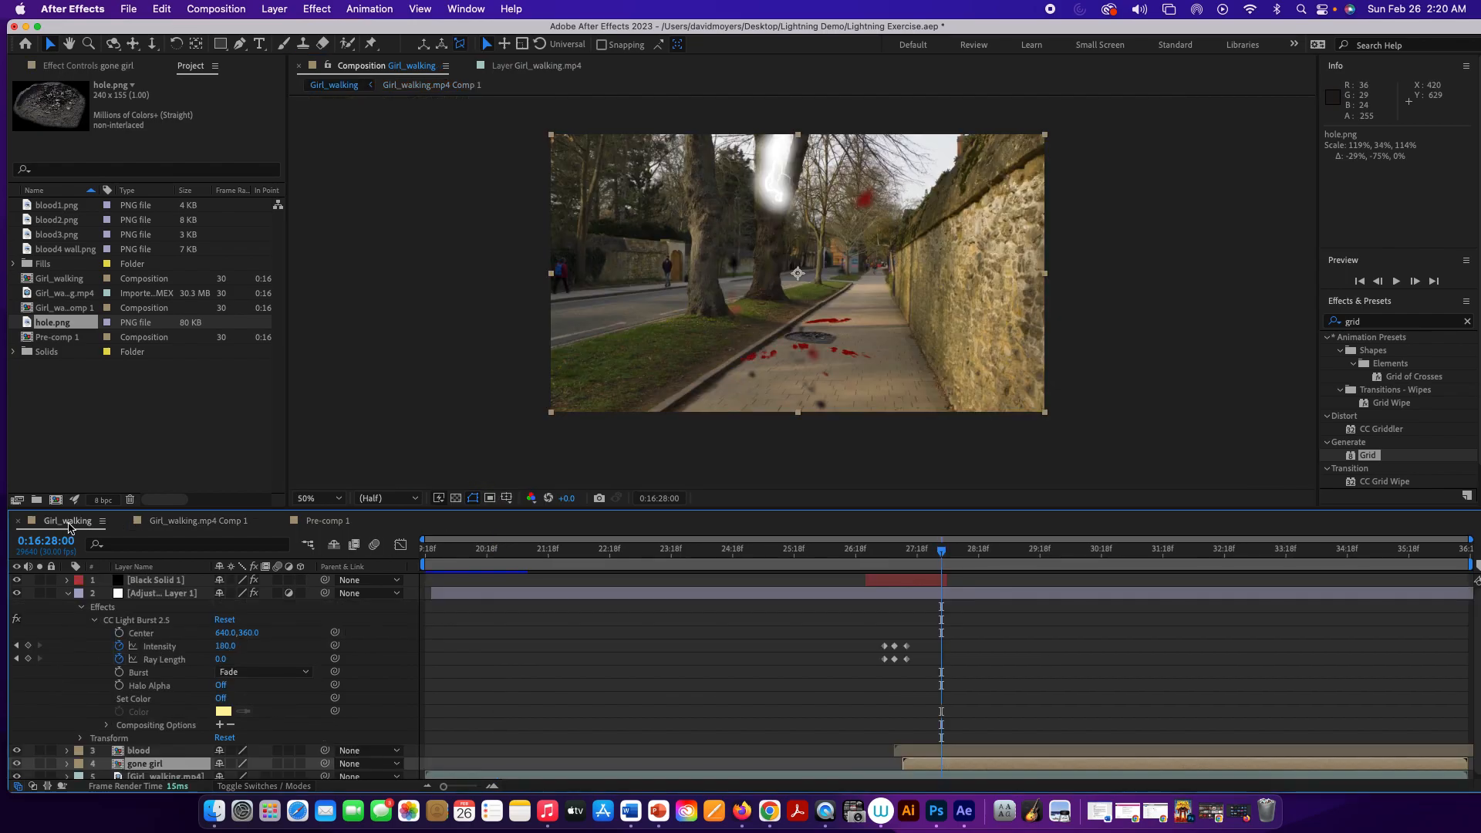
left_click_drag(942, 551, 831, 551)
key("space")
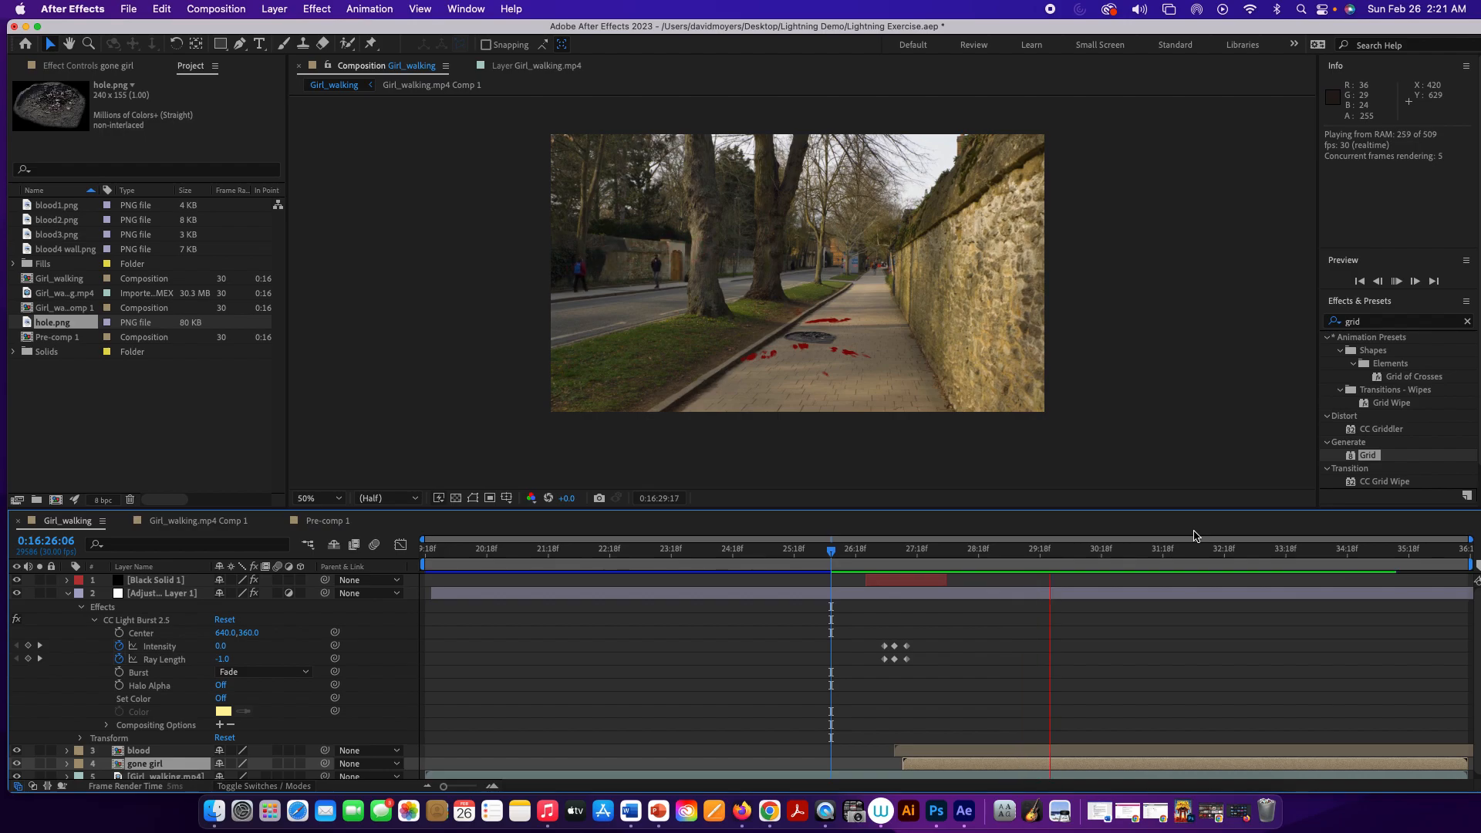
key("space")
left_click_drag(1080, 552, 943, 553)
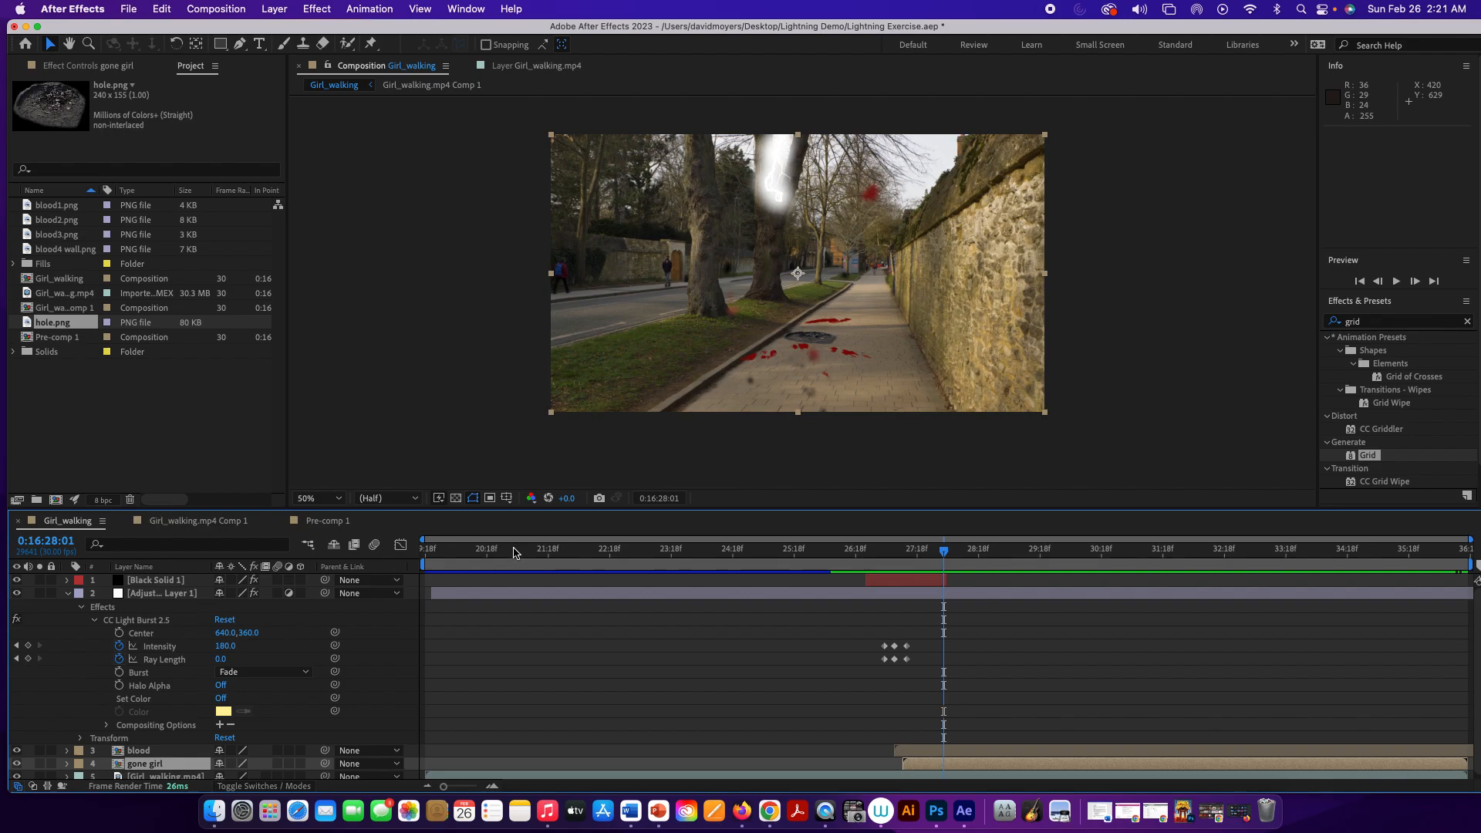
left_click(206, 521)
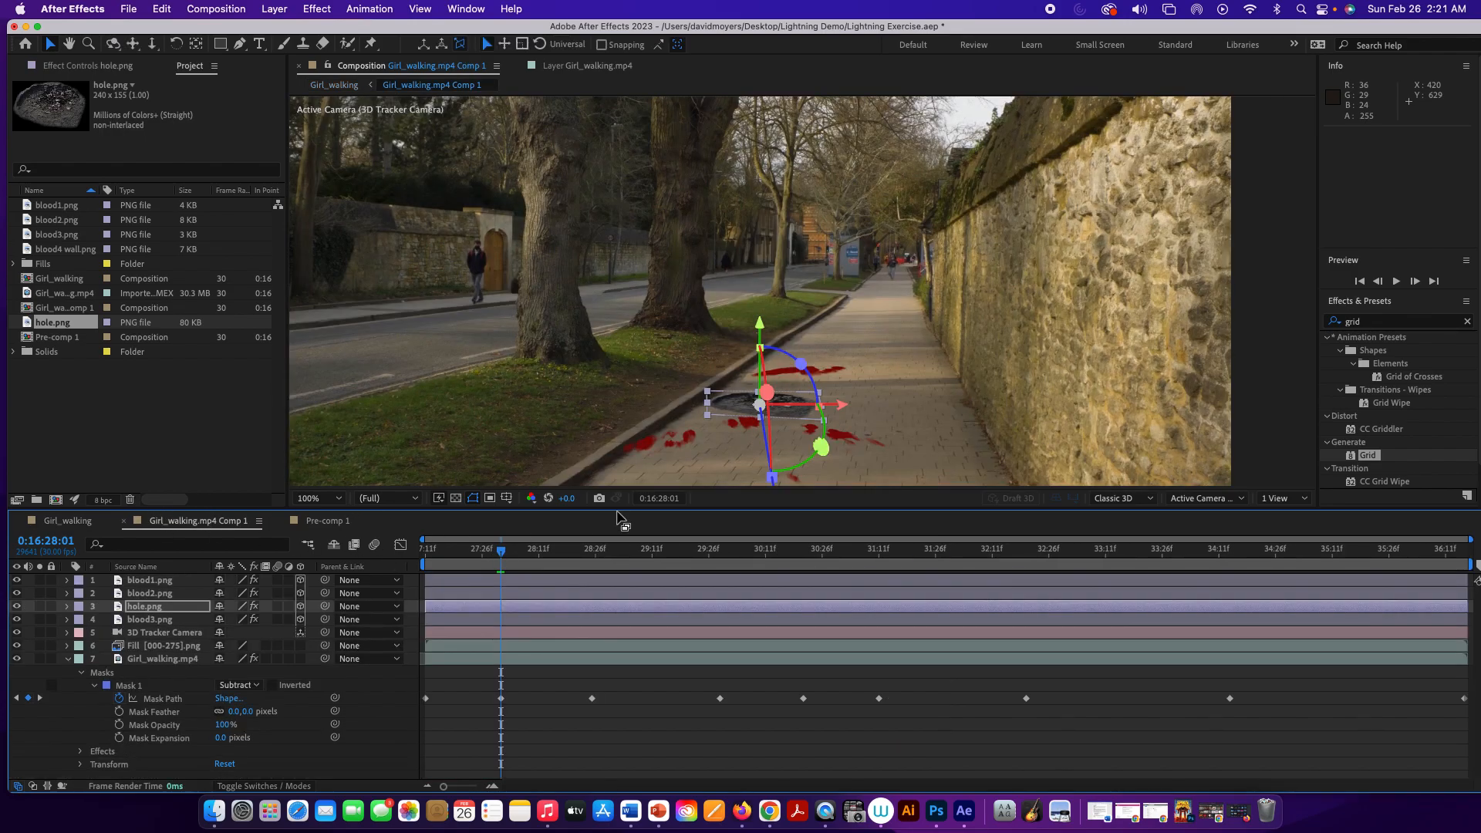
Draw a black five-pointed star just above the hole on a new shape layer and expand its Polystar properties
left_click(639, 401)
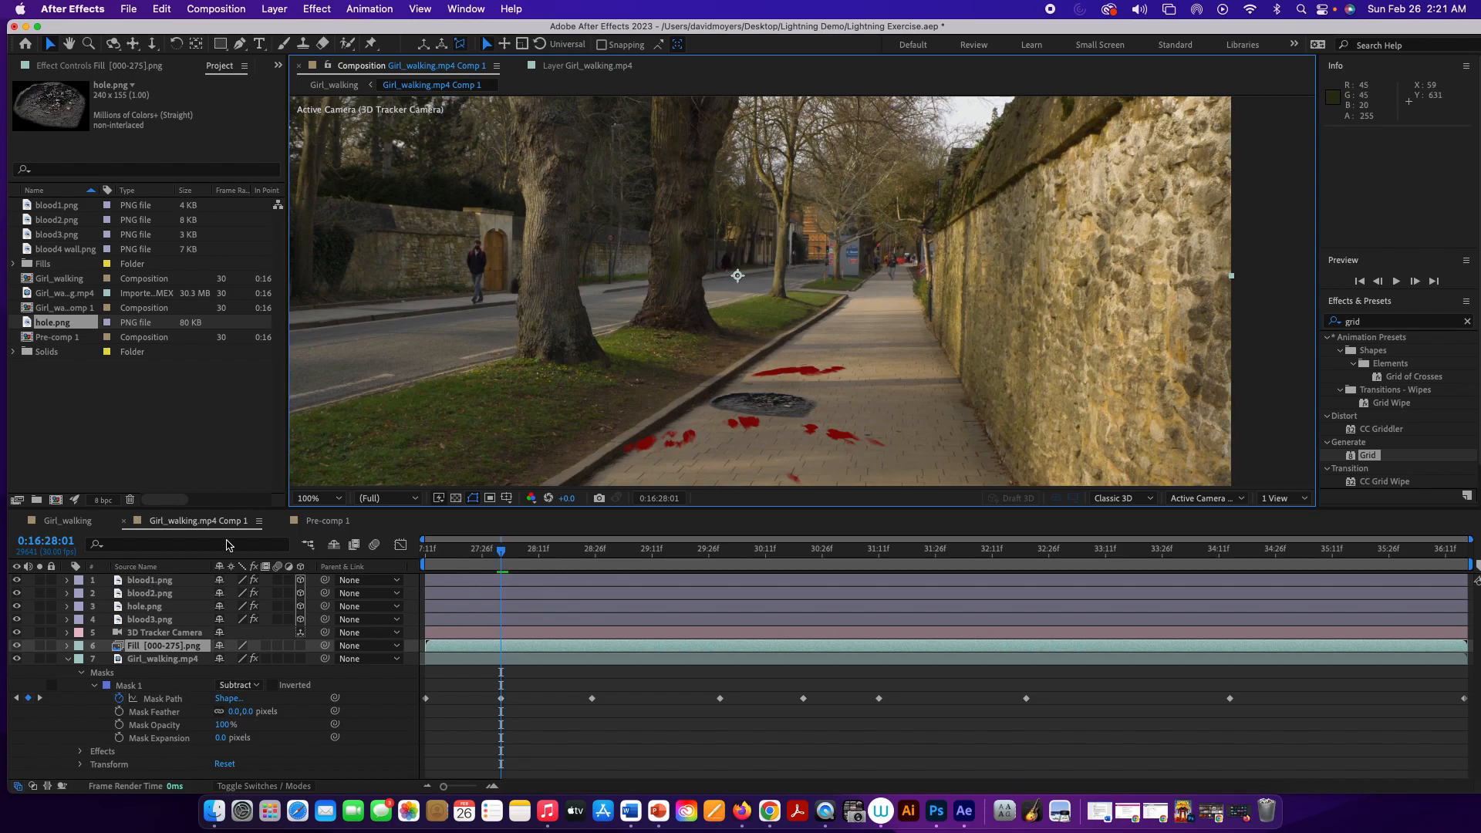
left_click(375, 529)
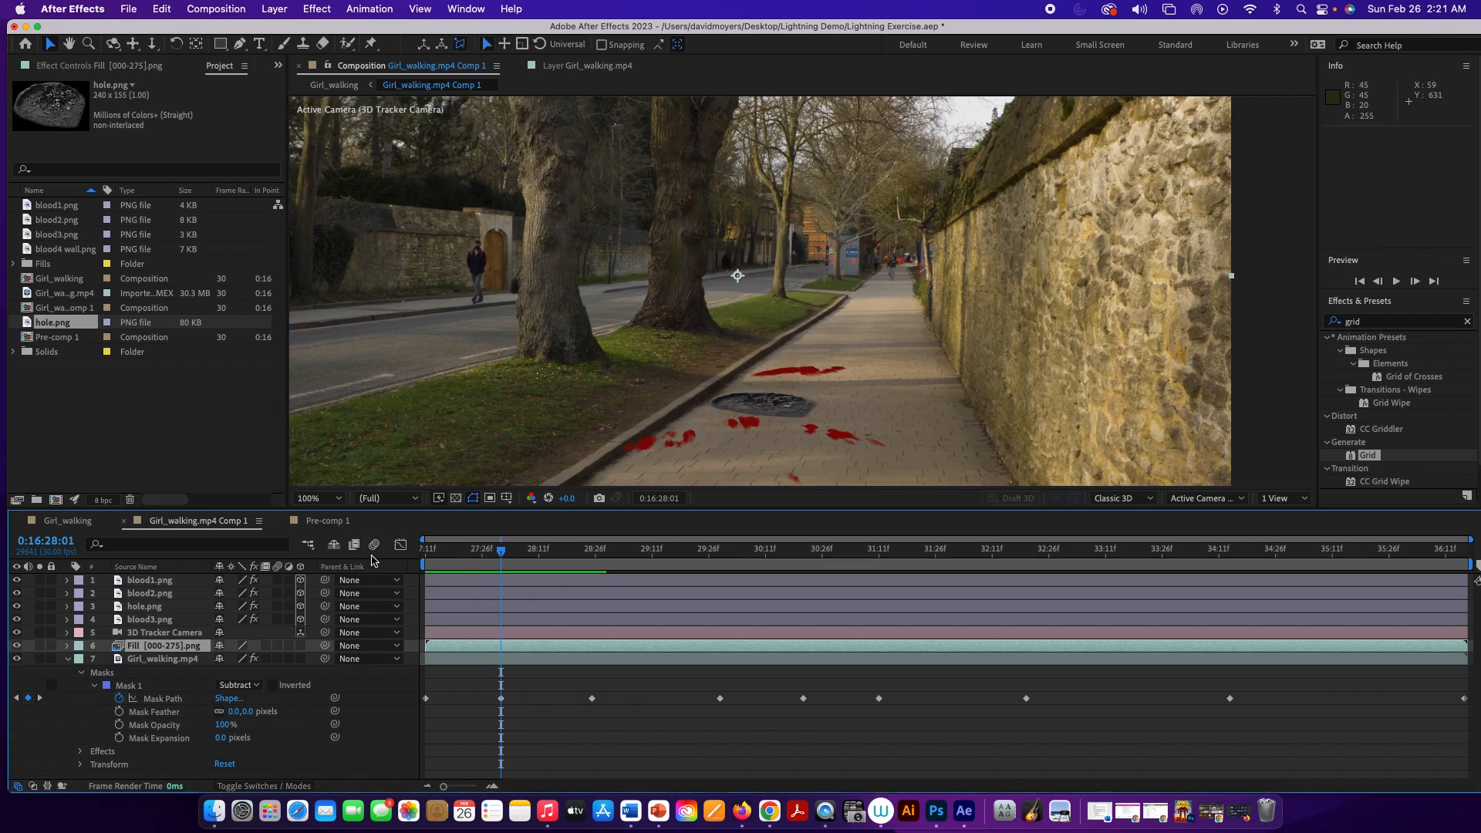
left_click(372, 556)
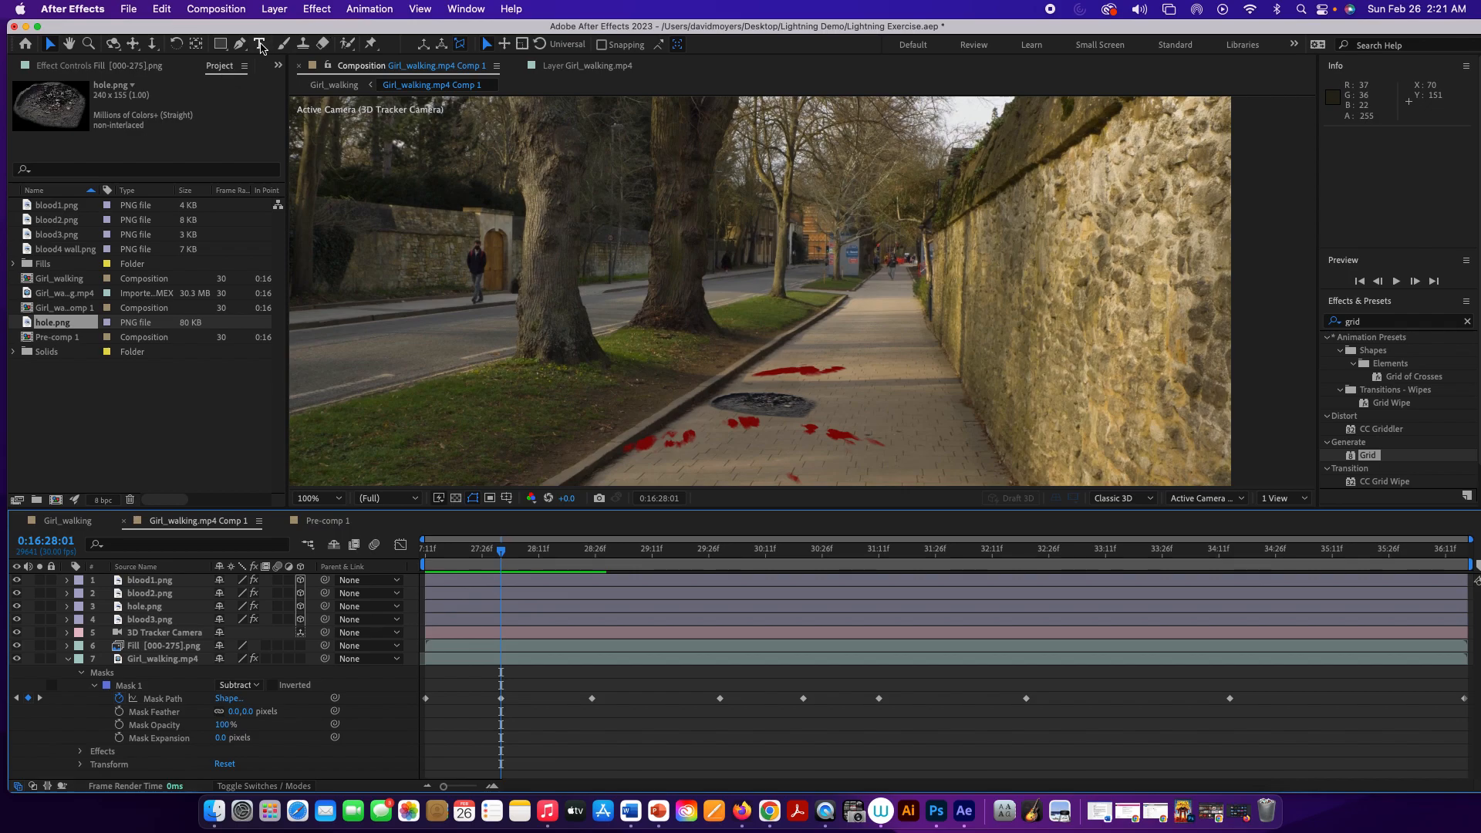
left_click(222, 46)
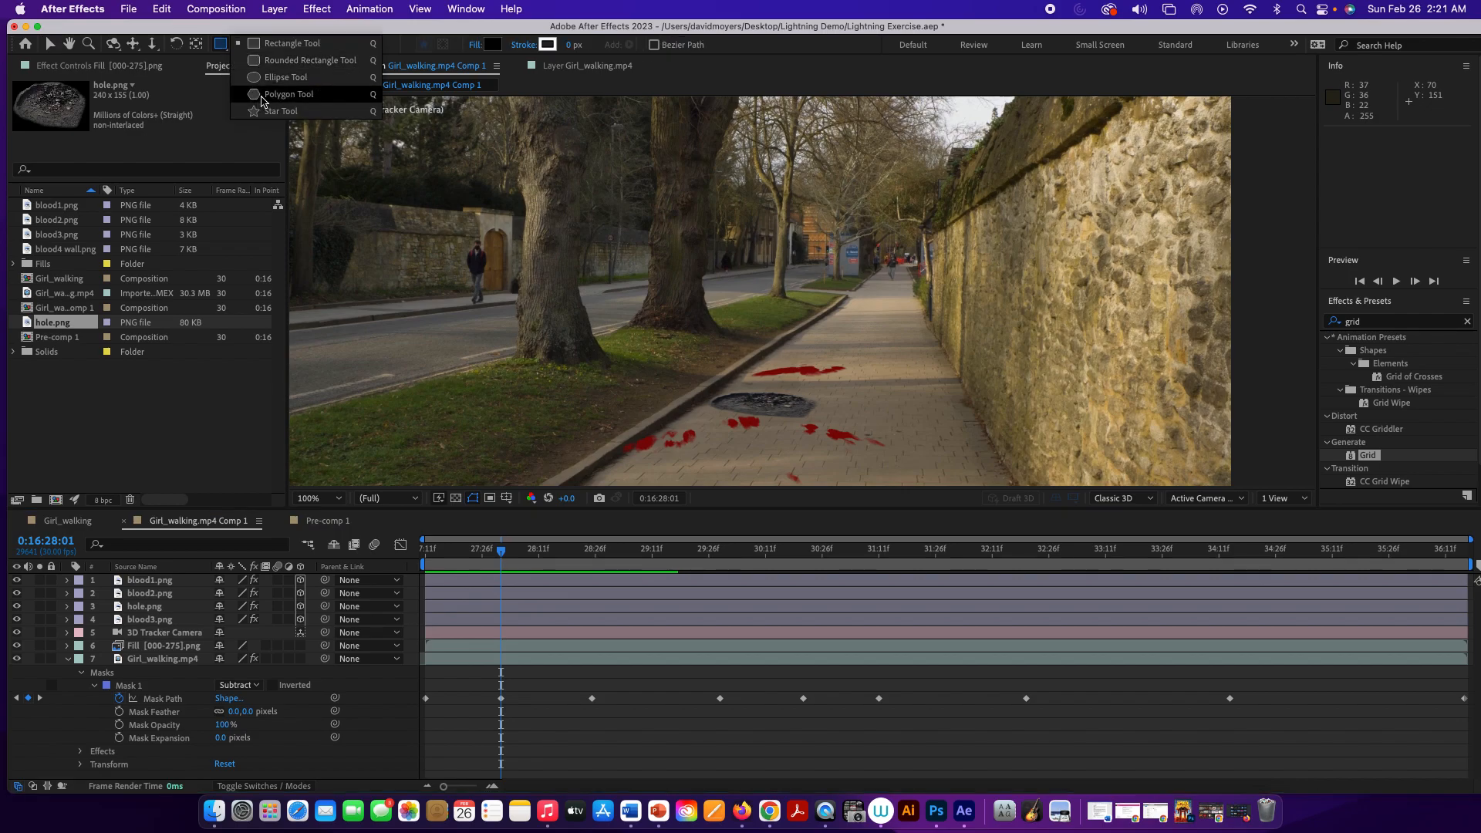
left_click(281, 111)
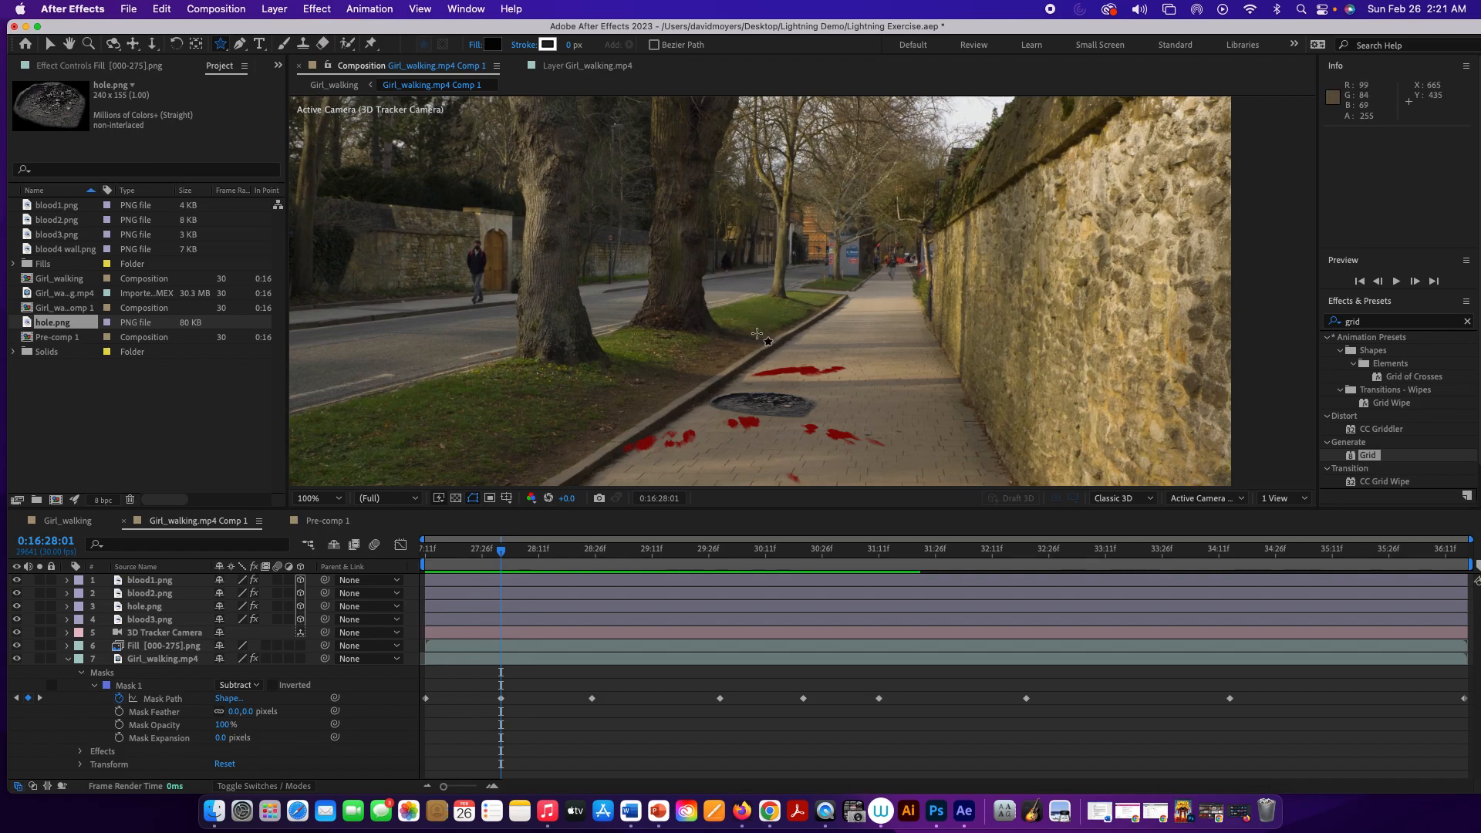
left_click_drag(758, 336, 825, 351)
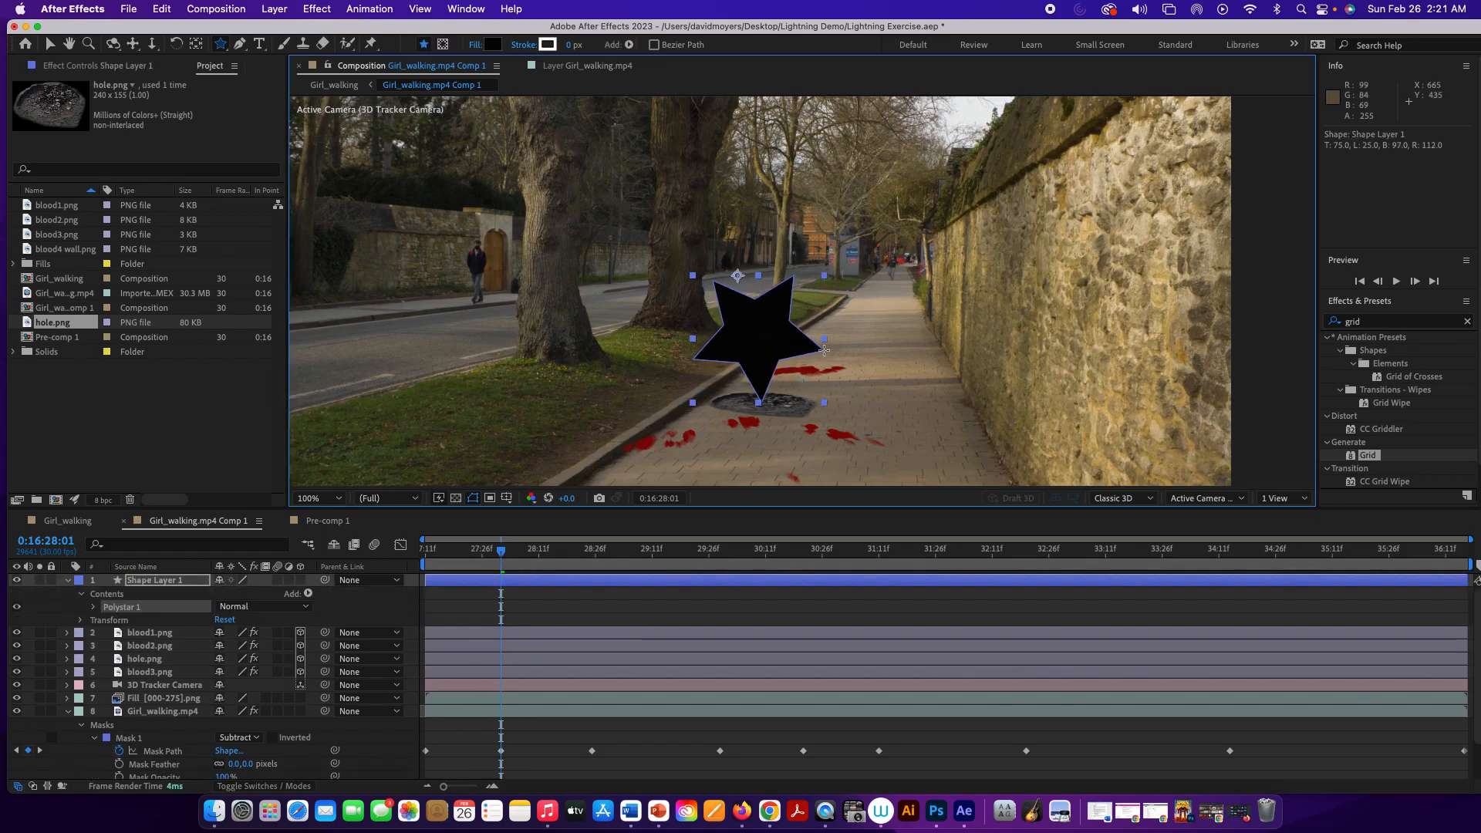
left_click(93, 607)
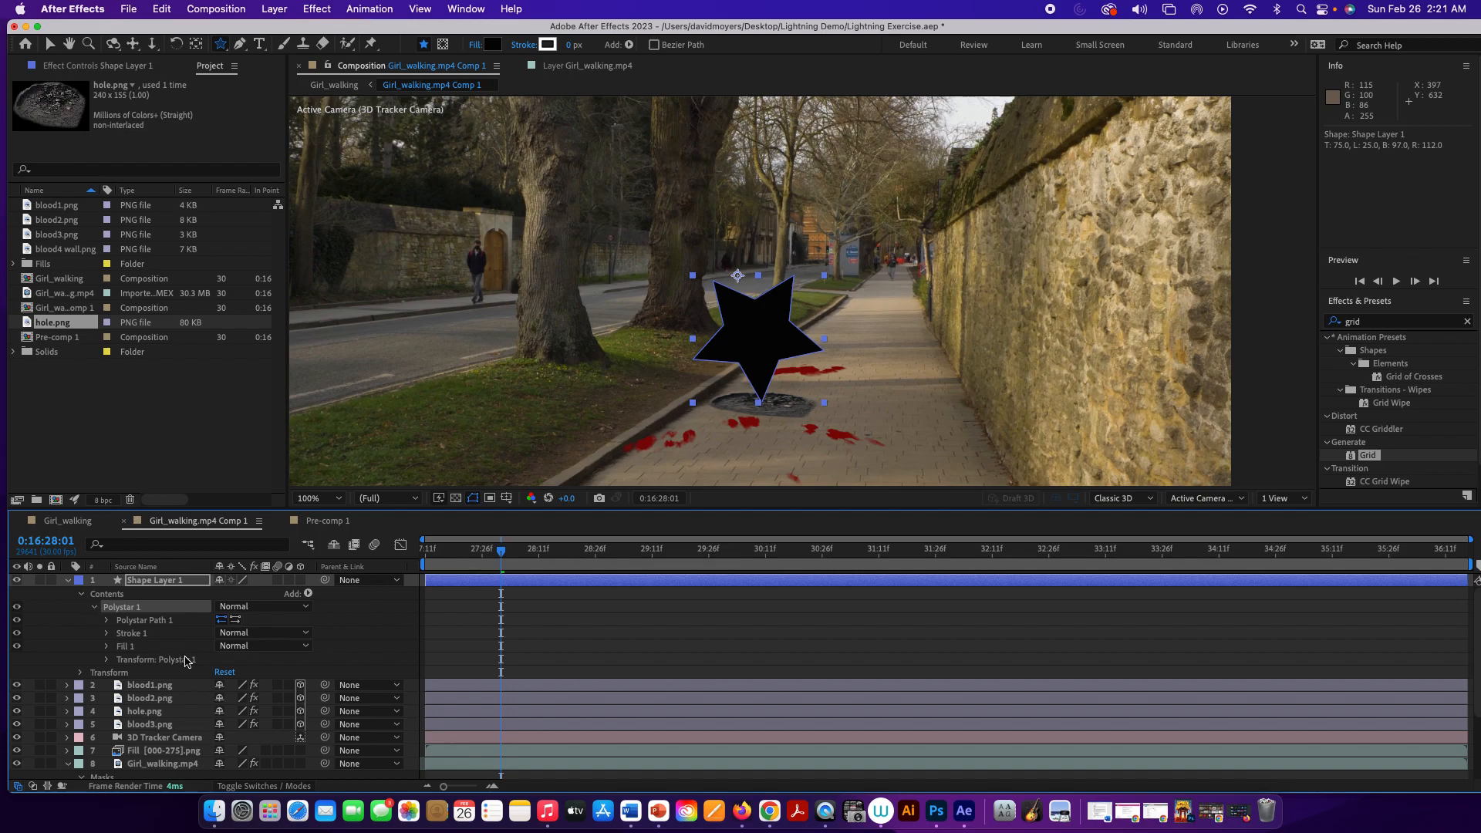
Expand the star's Polystar Path properties on the shape layer and set its number of points to 13
left_click(107, 660)
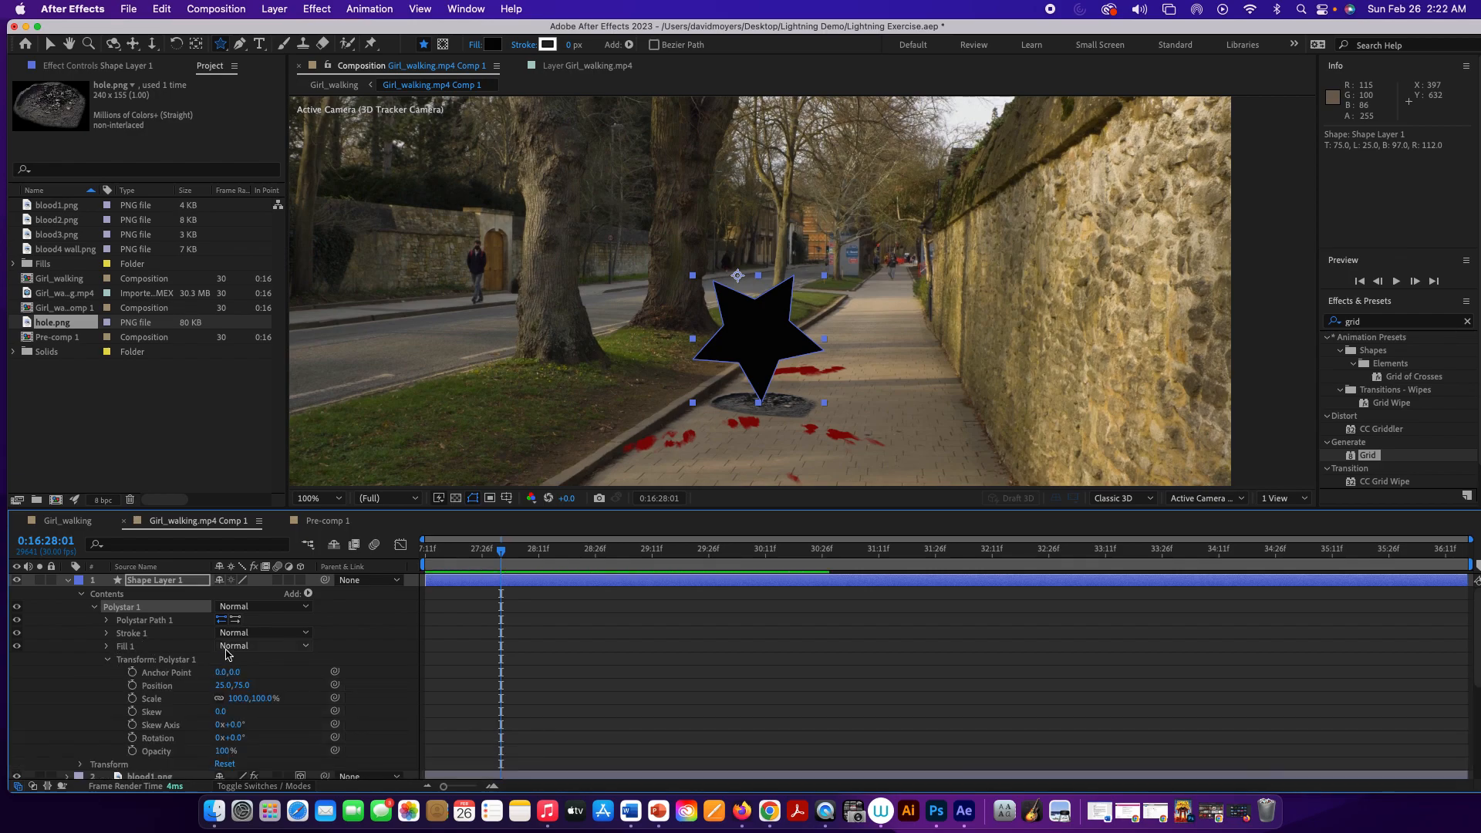
scroll(257, 668, "down", 3)
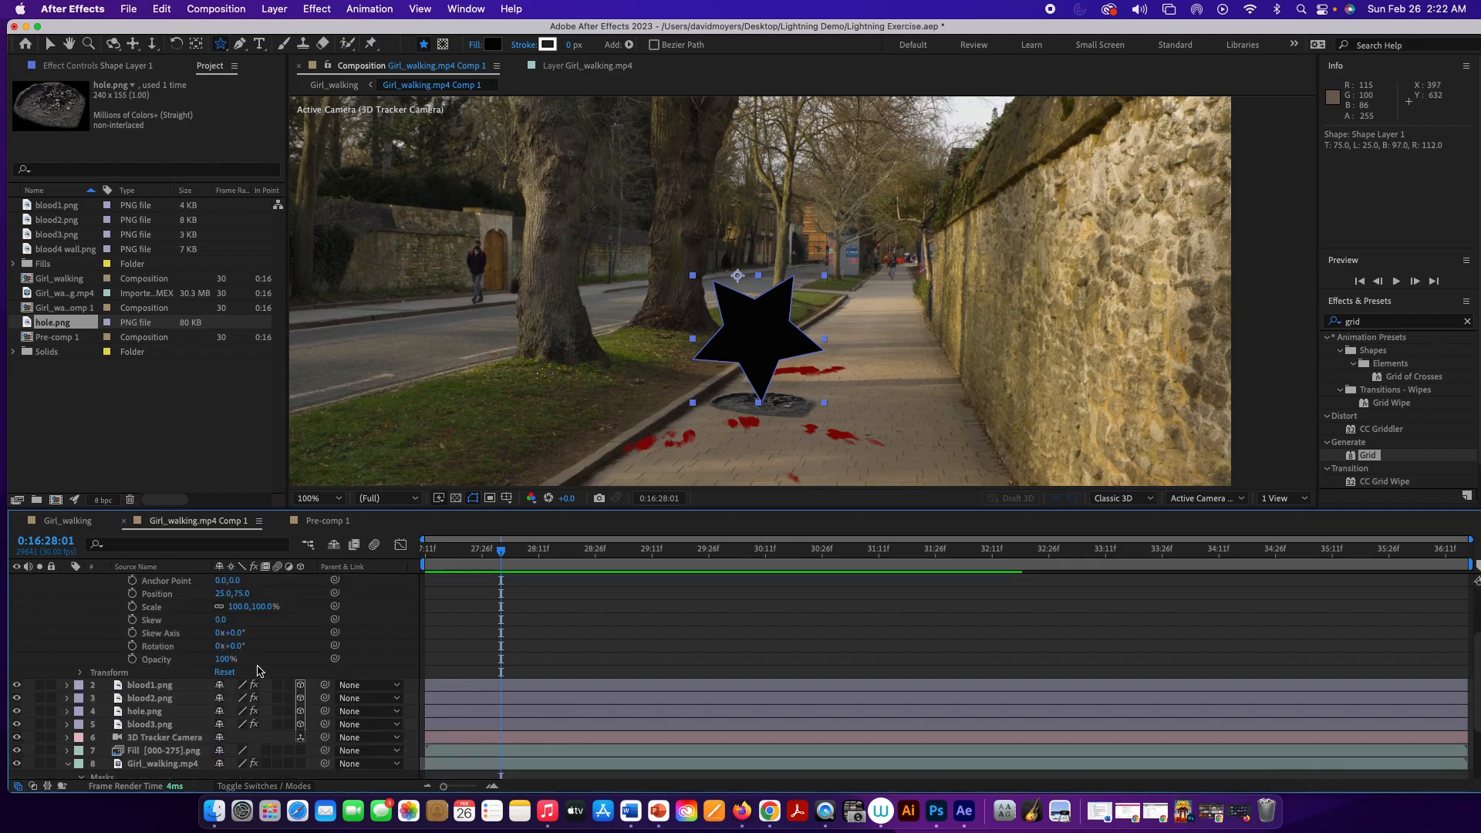
scroll(257, 668, "up", 3)
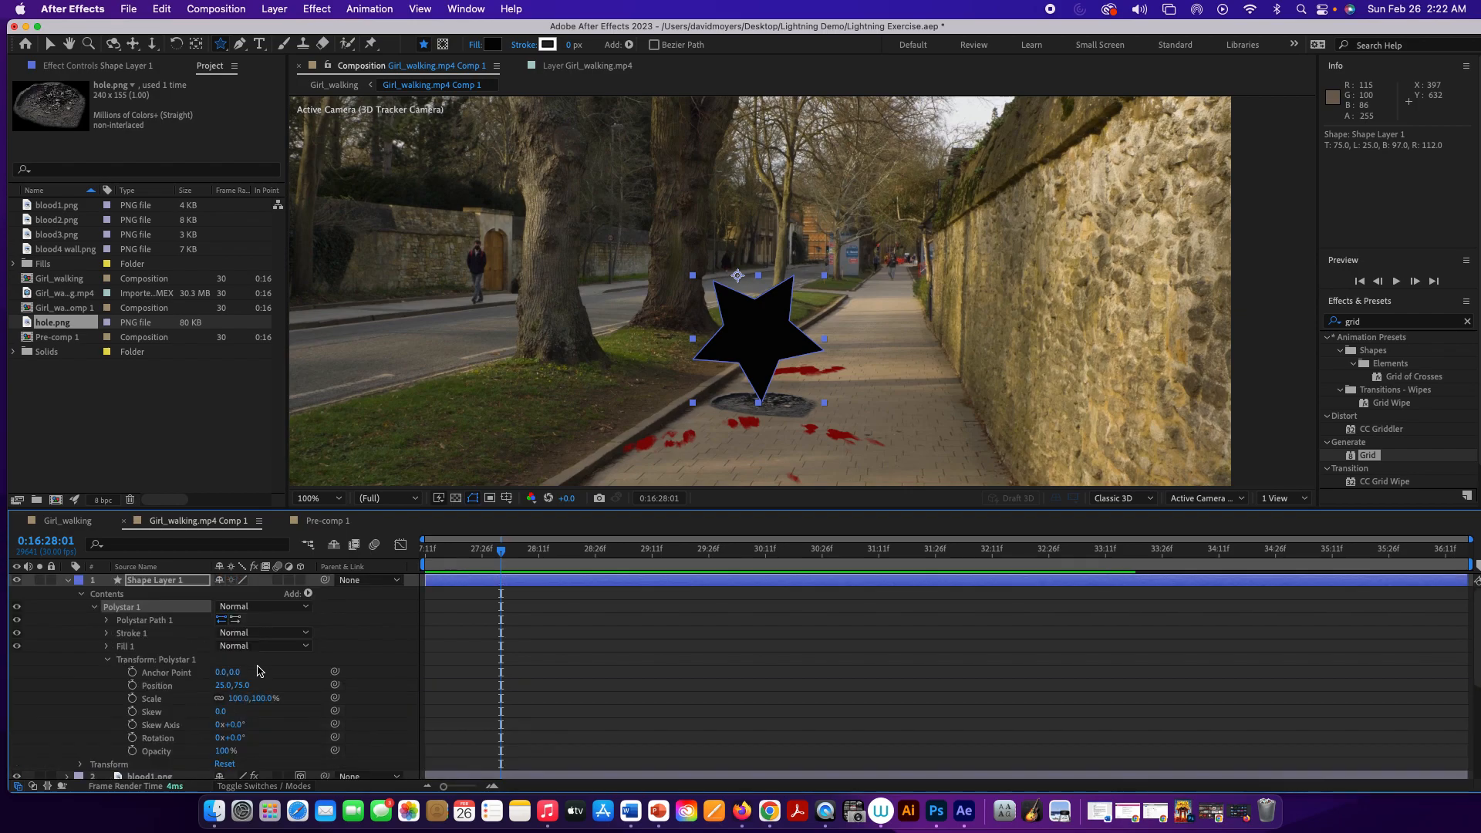
left_click(107, 660)
left_click(106, 621)
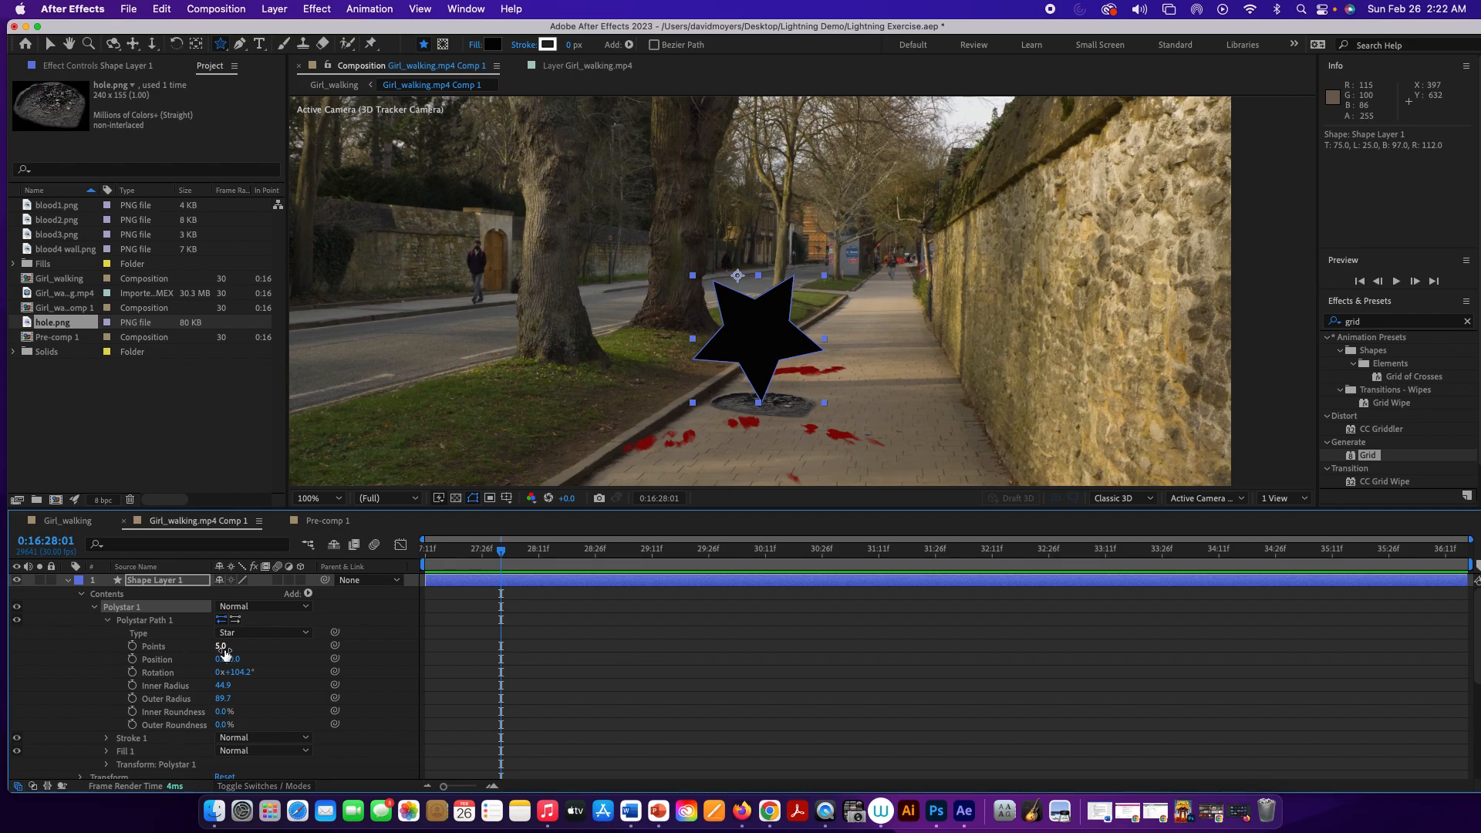
left_click_drag(221, 646, 228, 649)
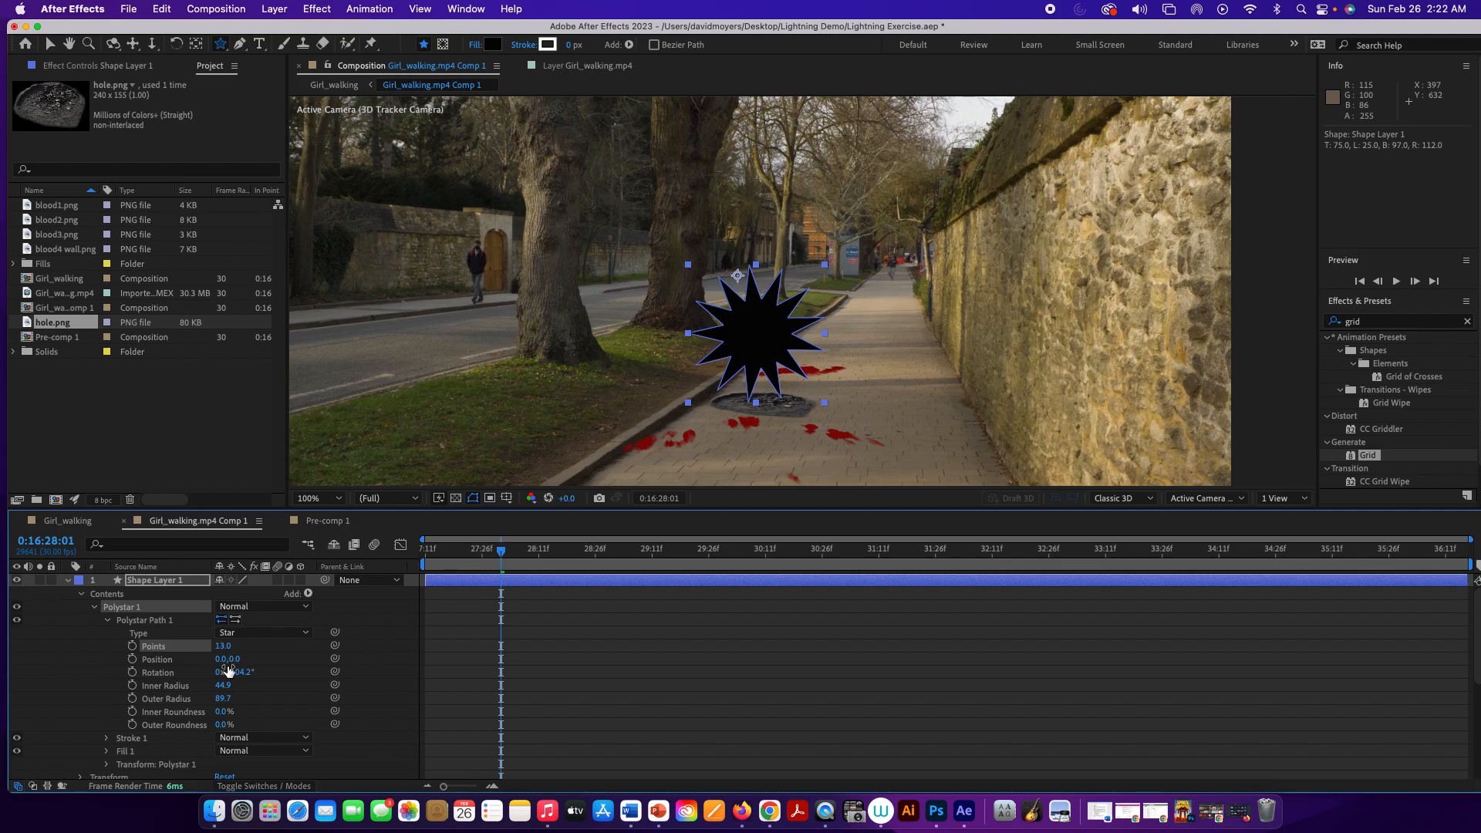
Set the star's inner radius to 30.9, outer radius to 101.7, inner roundness to 58% and outer roundness to -3%
left_click_drag(224, 686, 215, 686)
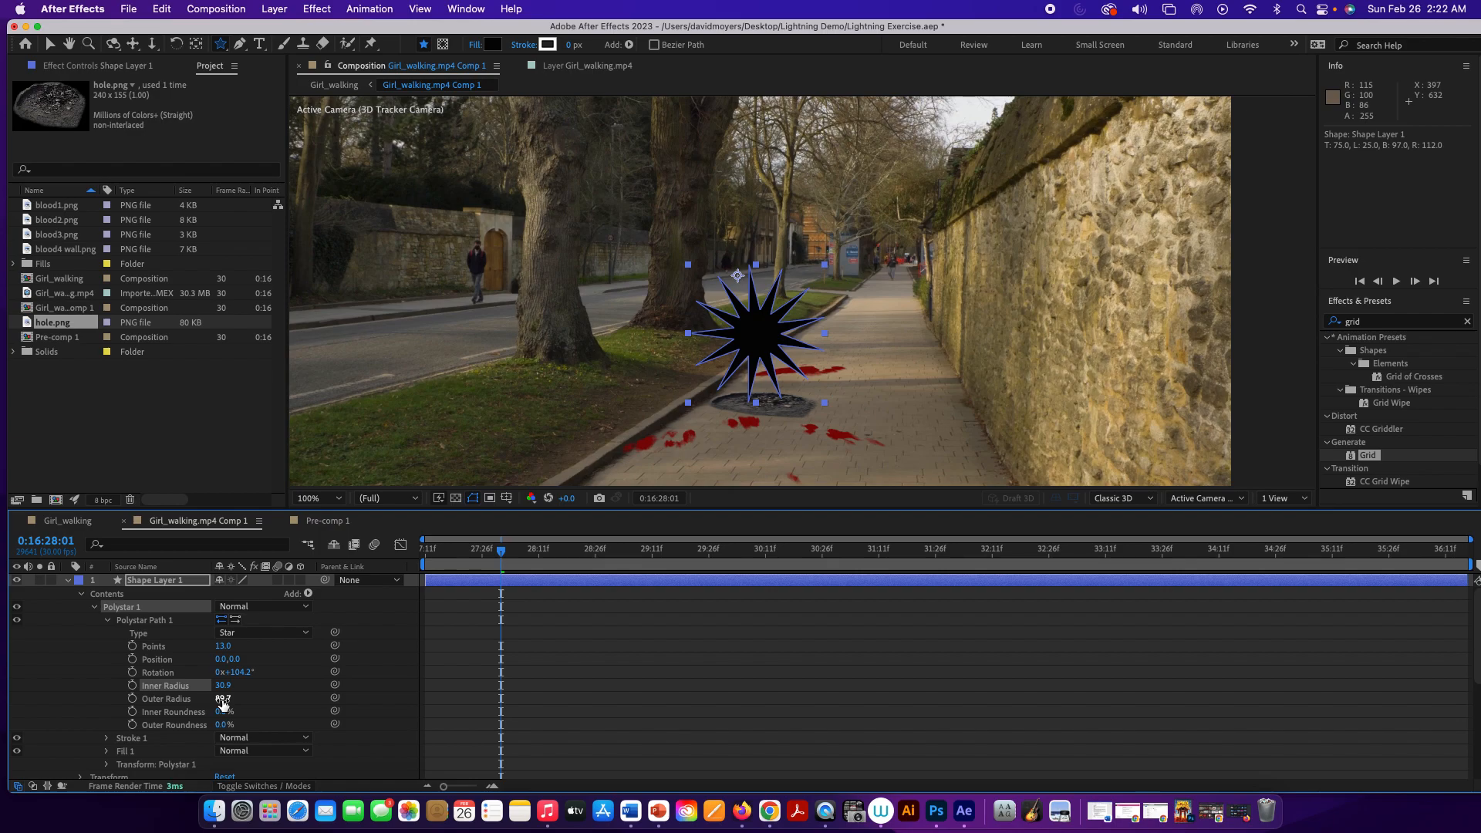
left_click_drag(223, 698, 233, 700)
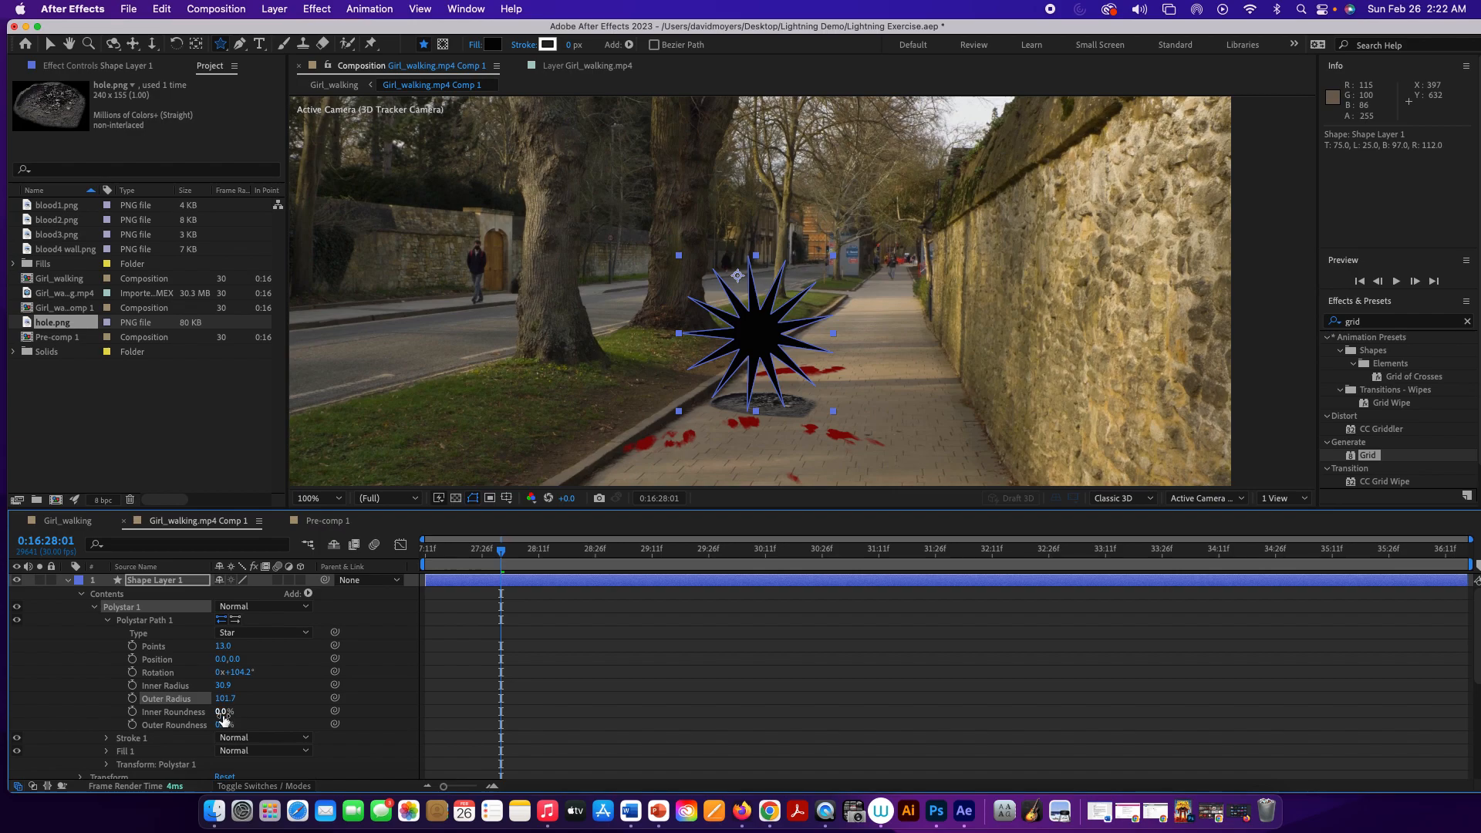
mouse_move(218, 718)
left_mouse_down()
mouse_move(252, 712)
mouse_move(197, 726)
left_mouse_up()
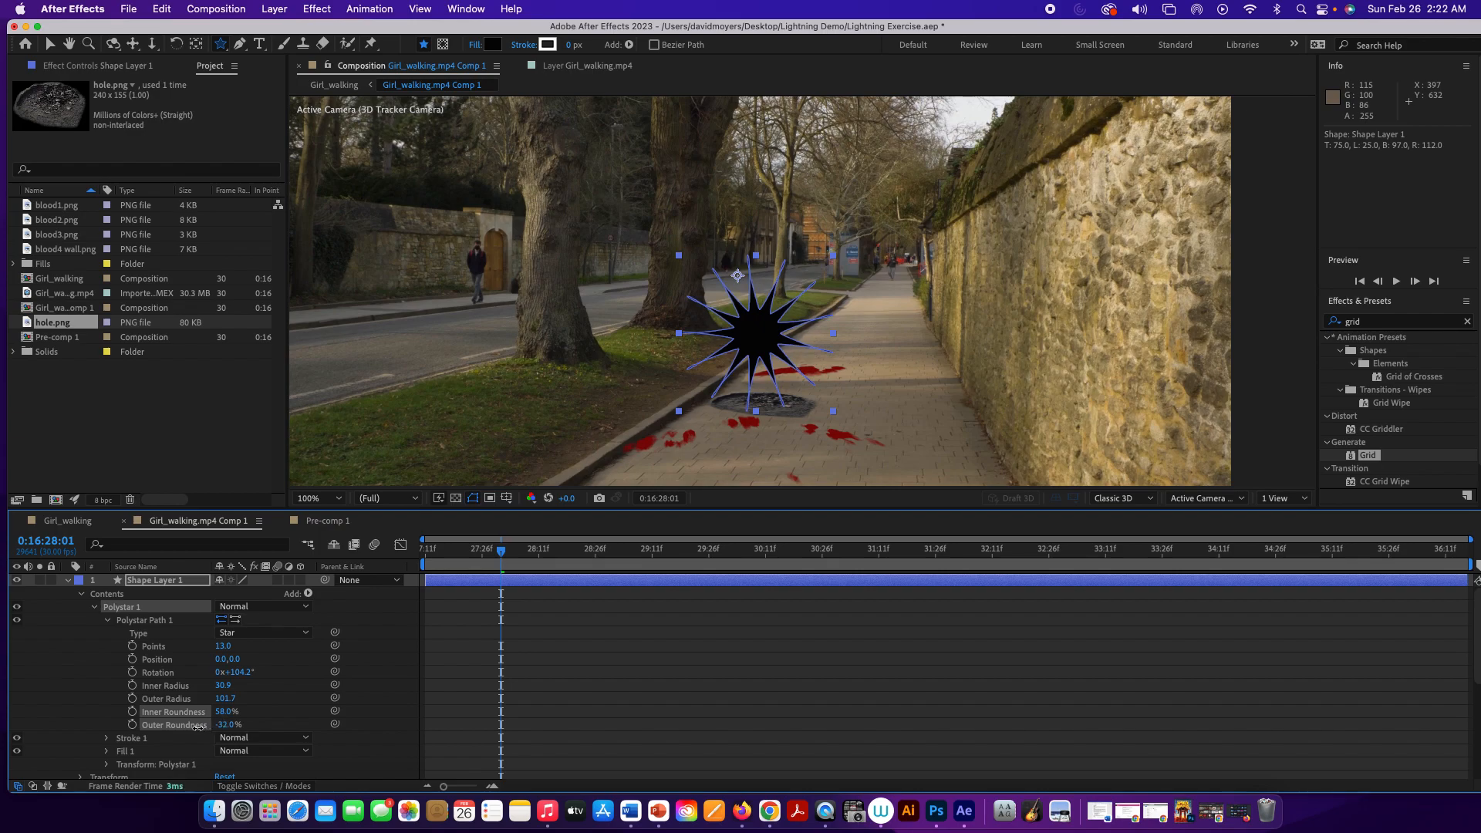
left_click_drag(198, 726, 216, 724)
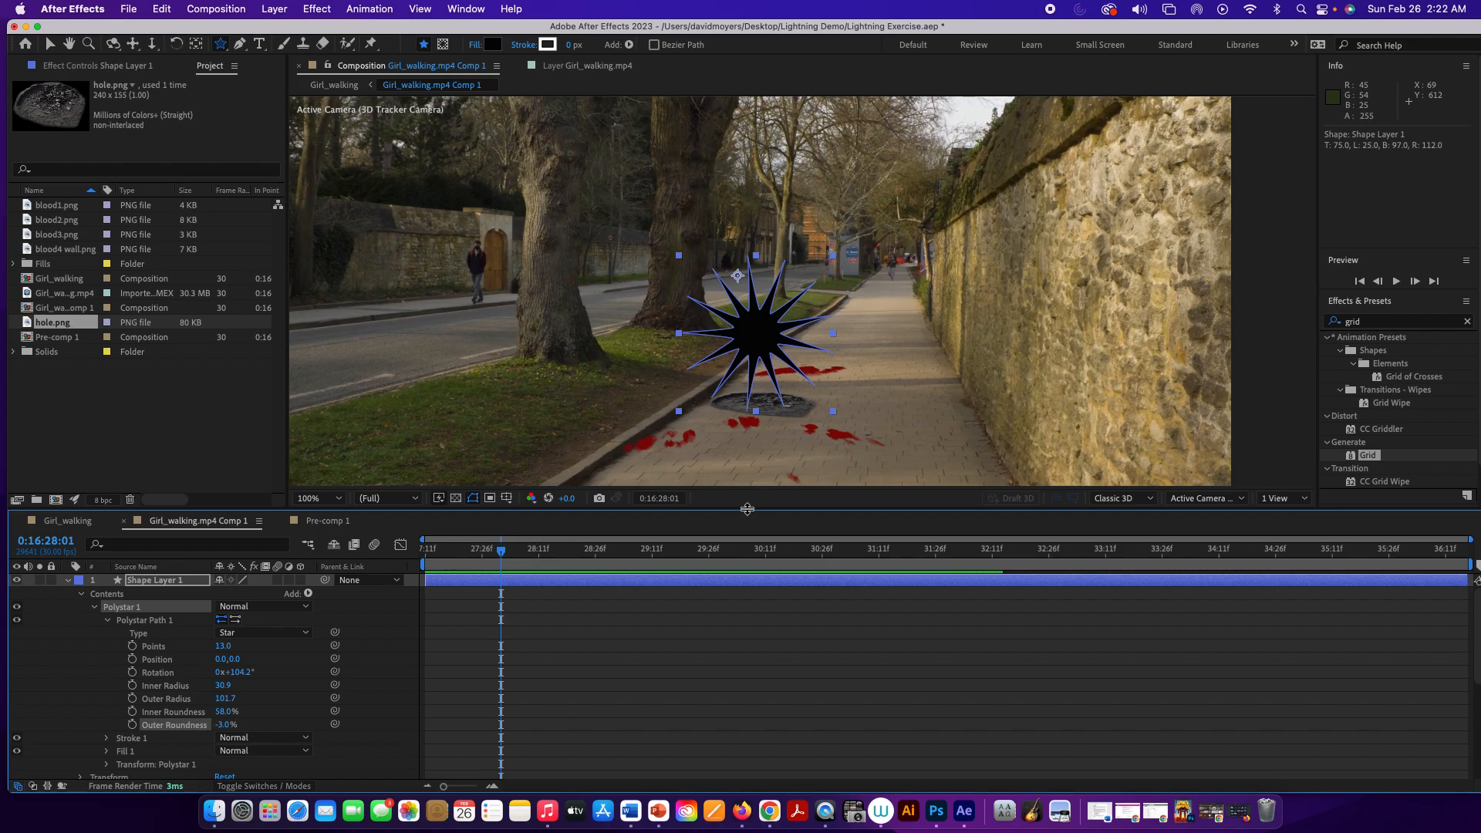
Examine the hole.png layer's Effects, Transform and Material Options properties, and collapse the layer again
left_click_drag(747, 512, 752, 462)
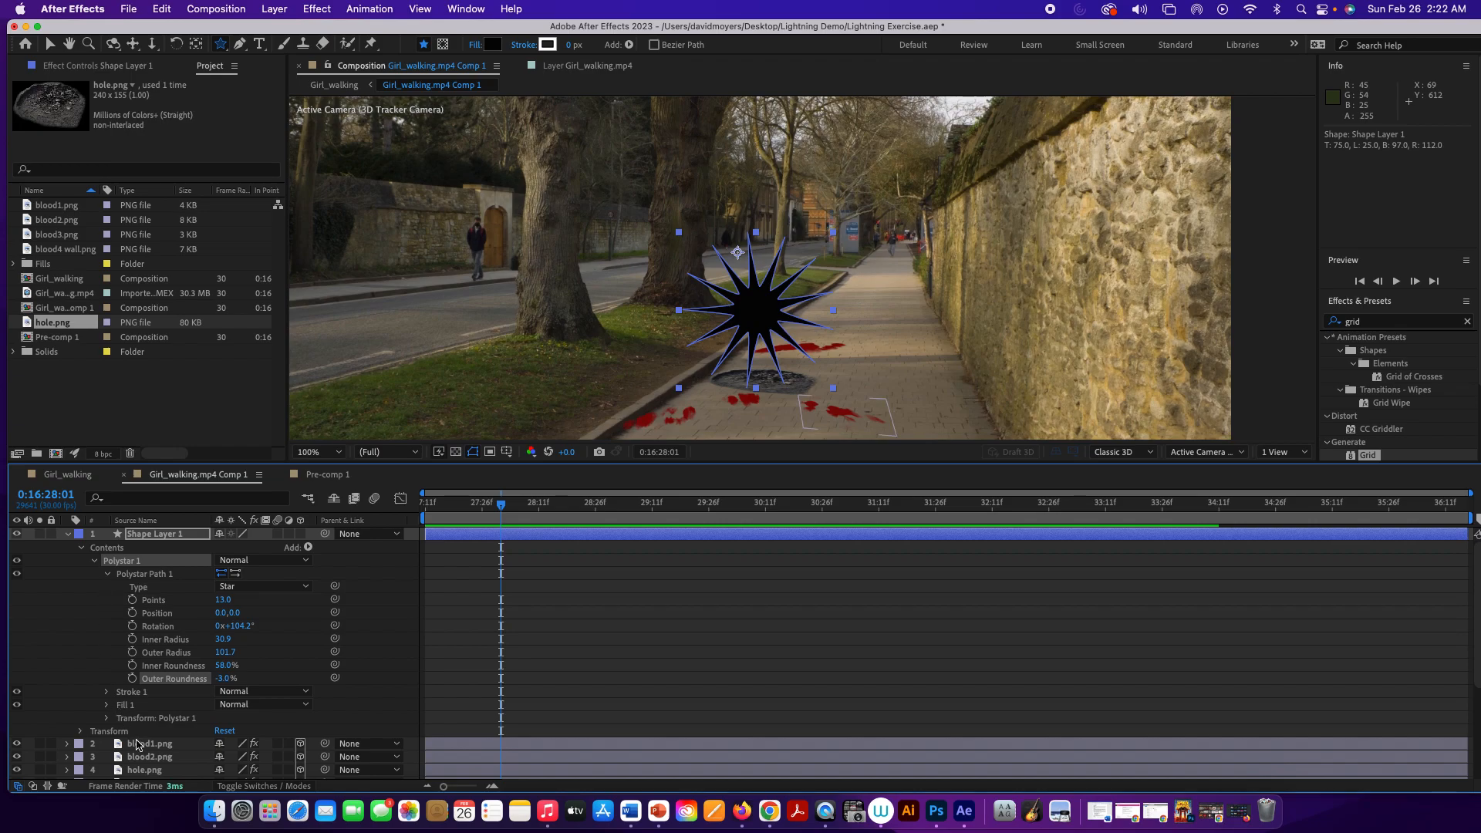
left_click(147, 770)
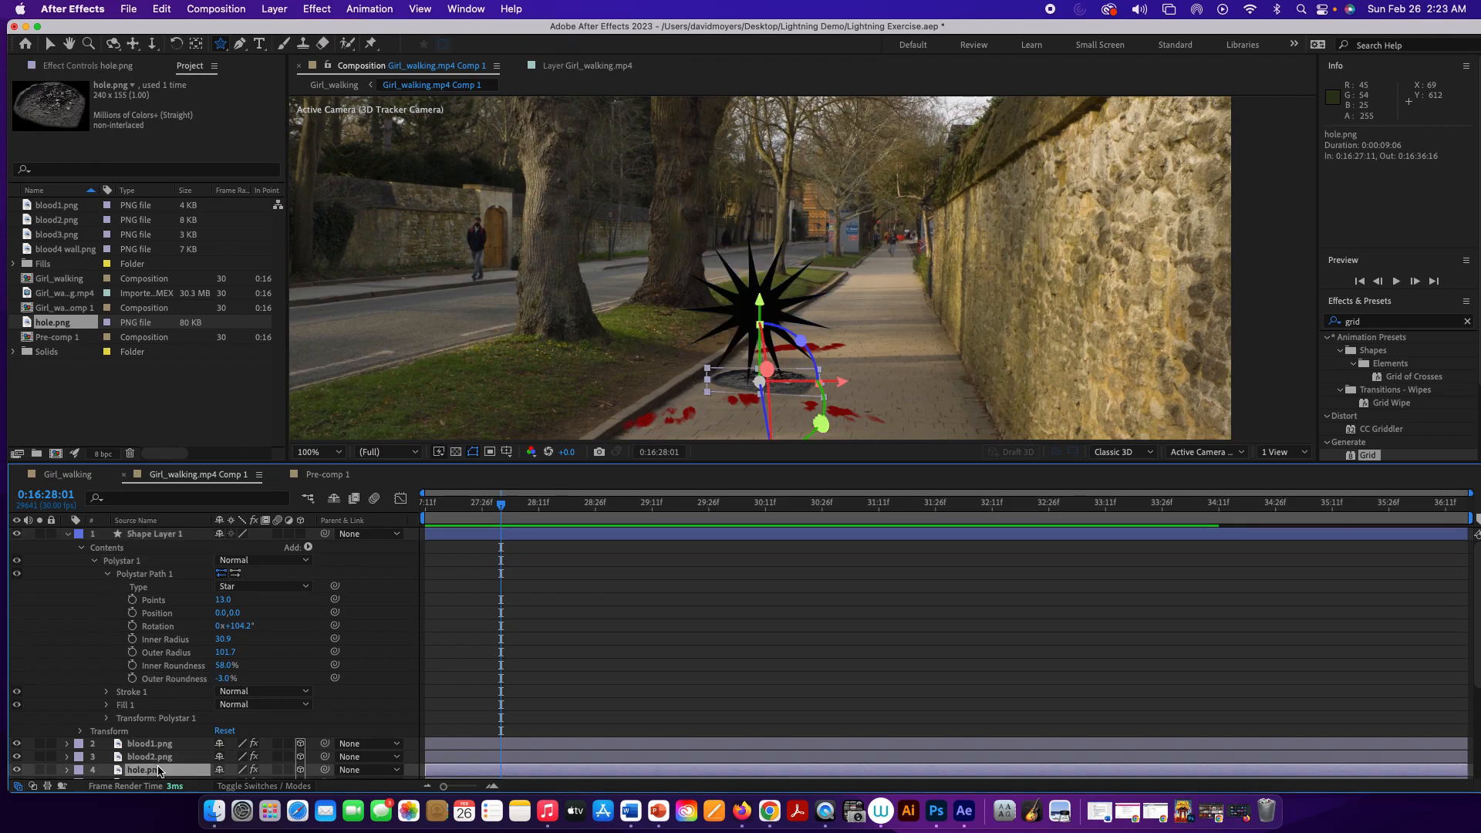
scroll(142, 721, "down", 3)
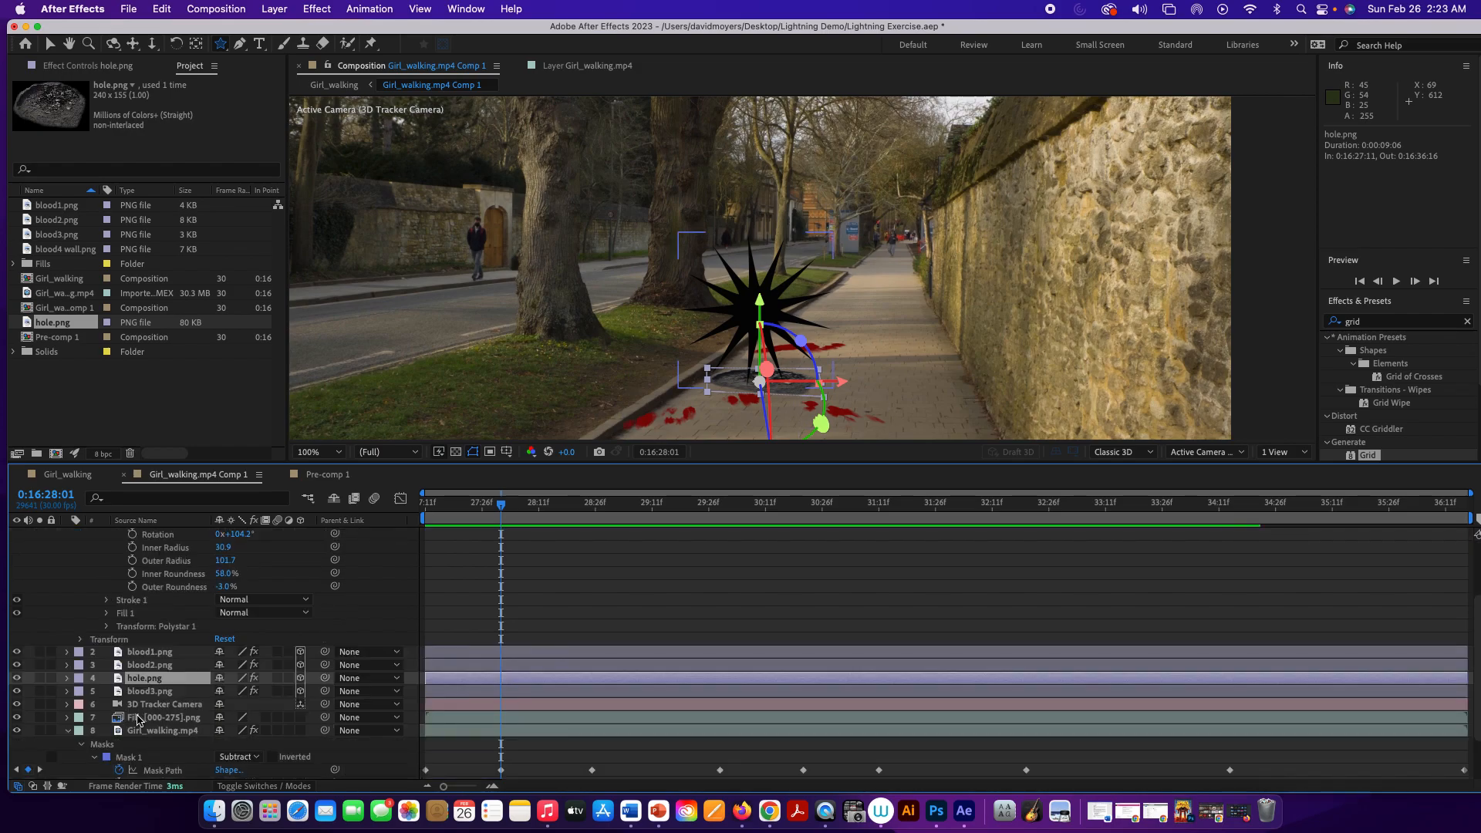
left_click(68, 678)
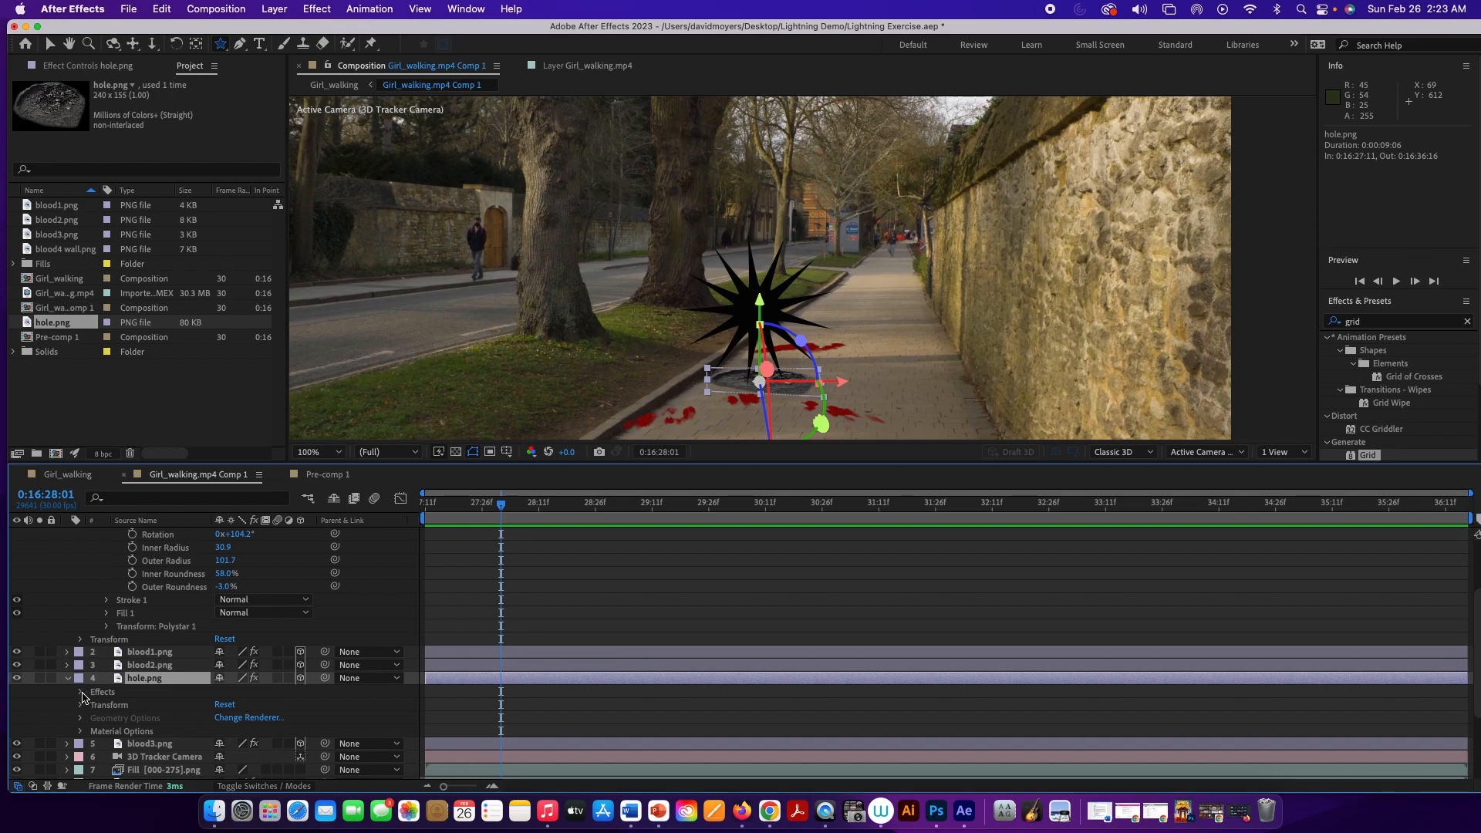
left_click(80, 693)
left_click(82, 693)
left_click(81, 706)
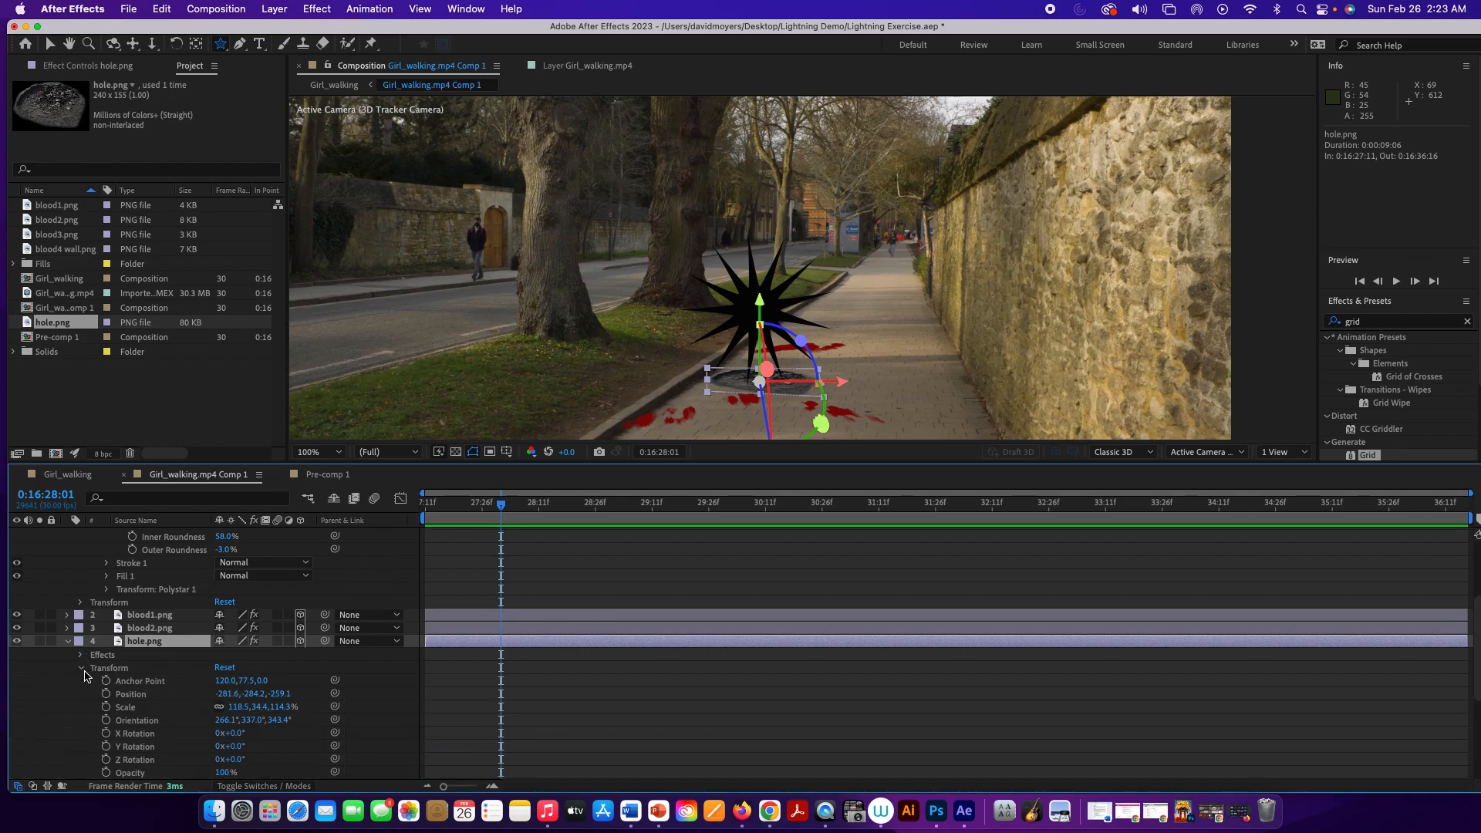
key("F2")
left_click(82, 668)
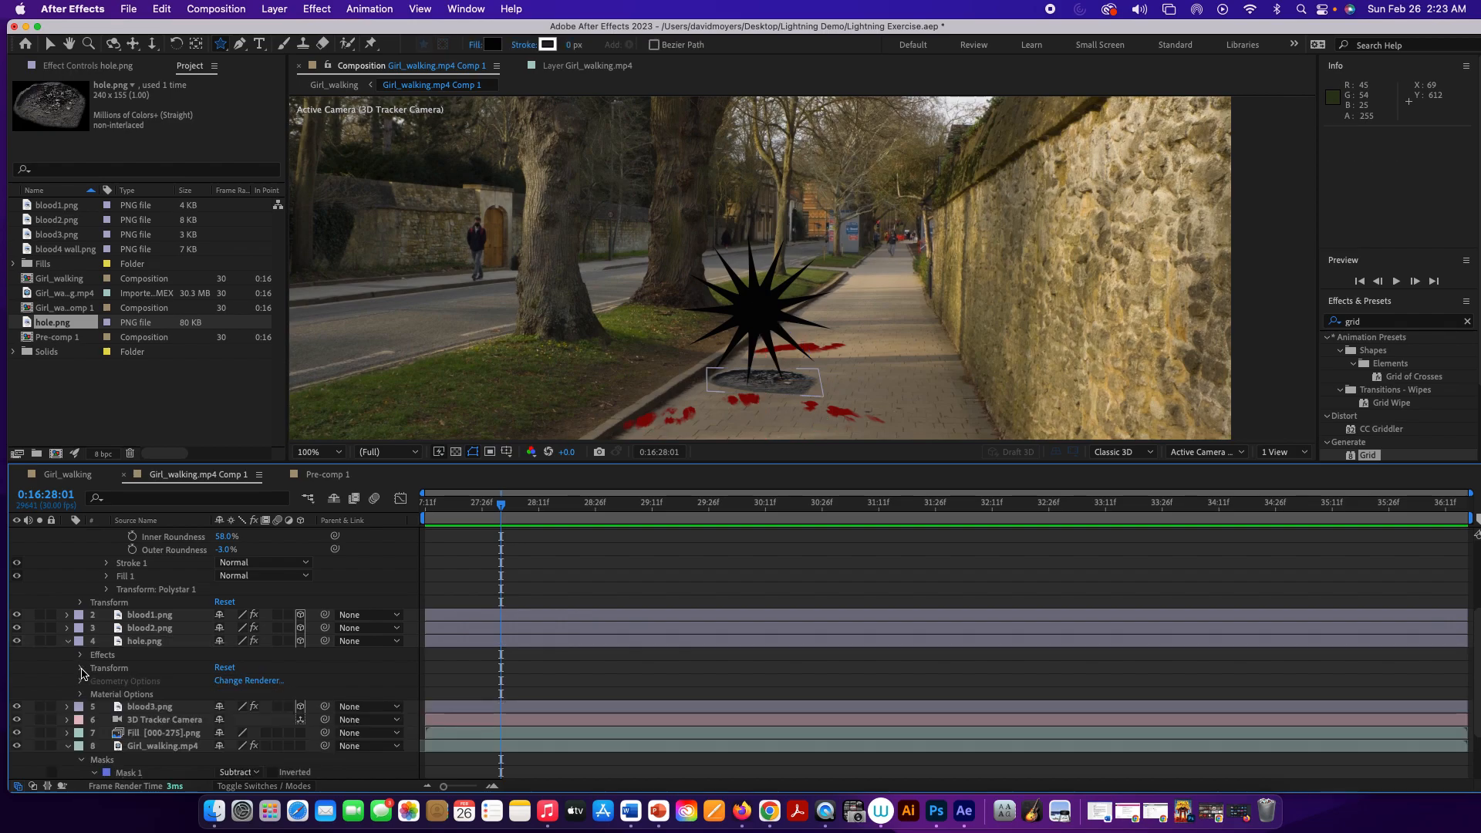
left_click(81, 694)
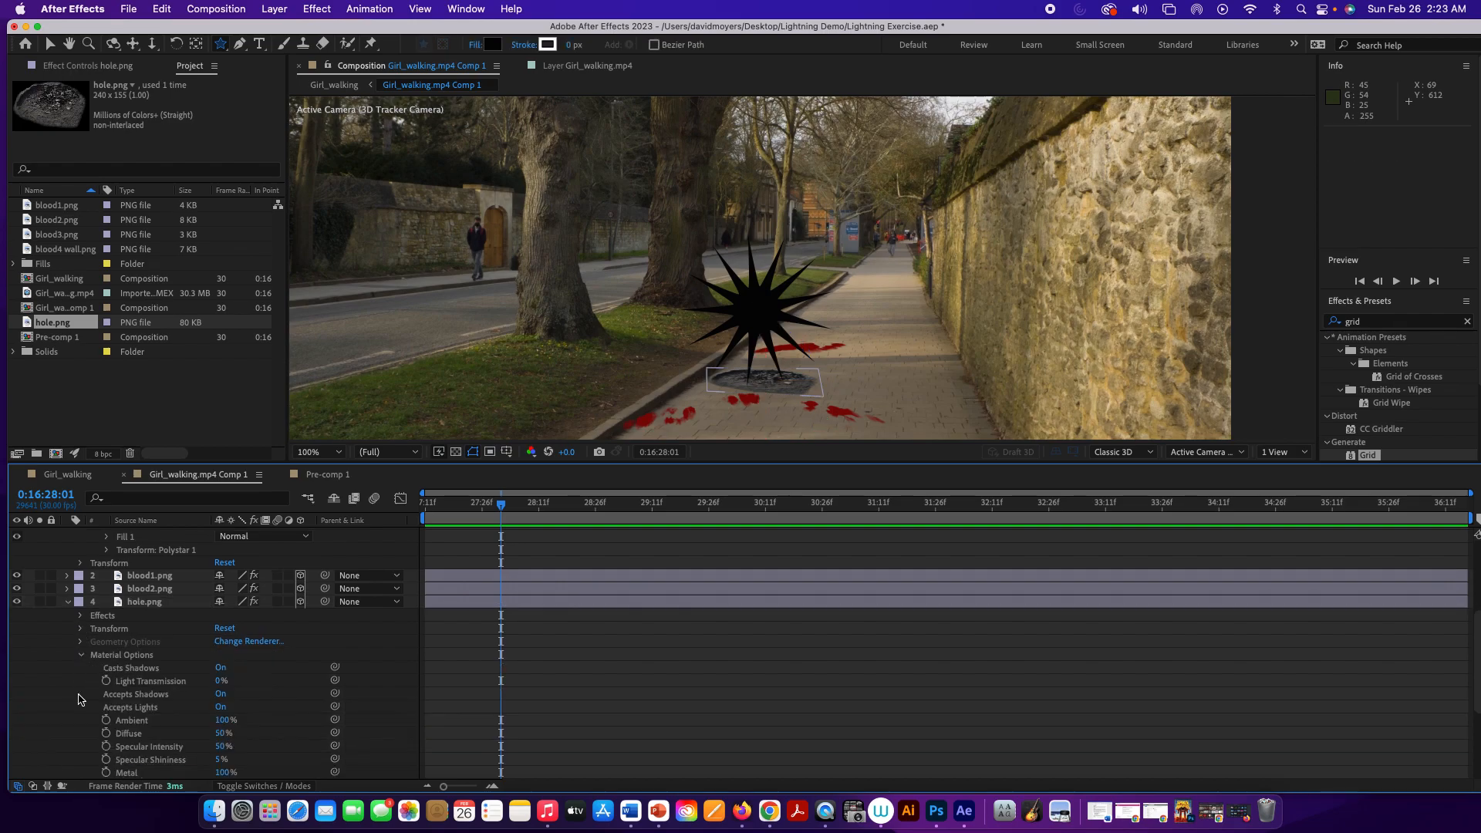
left_click(81, 655)
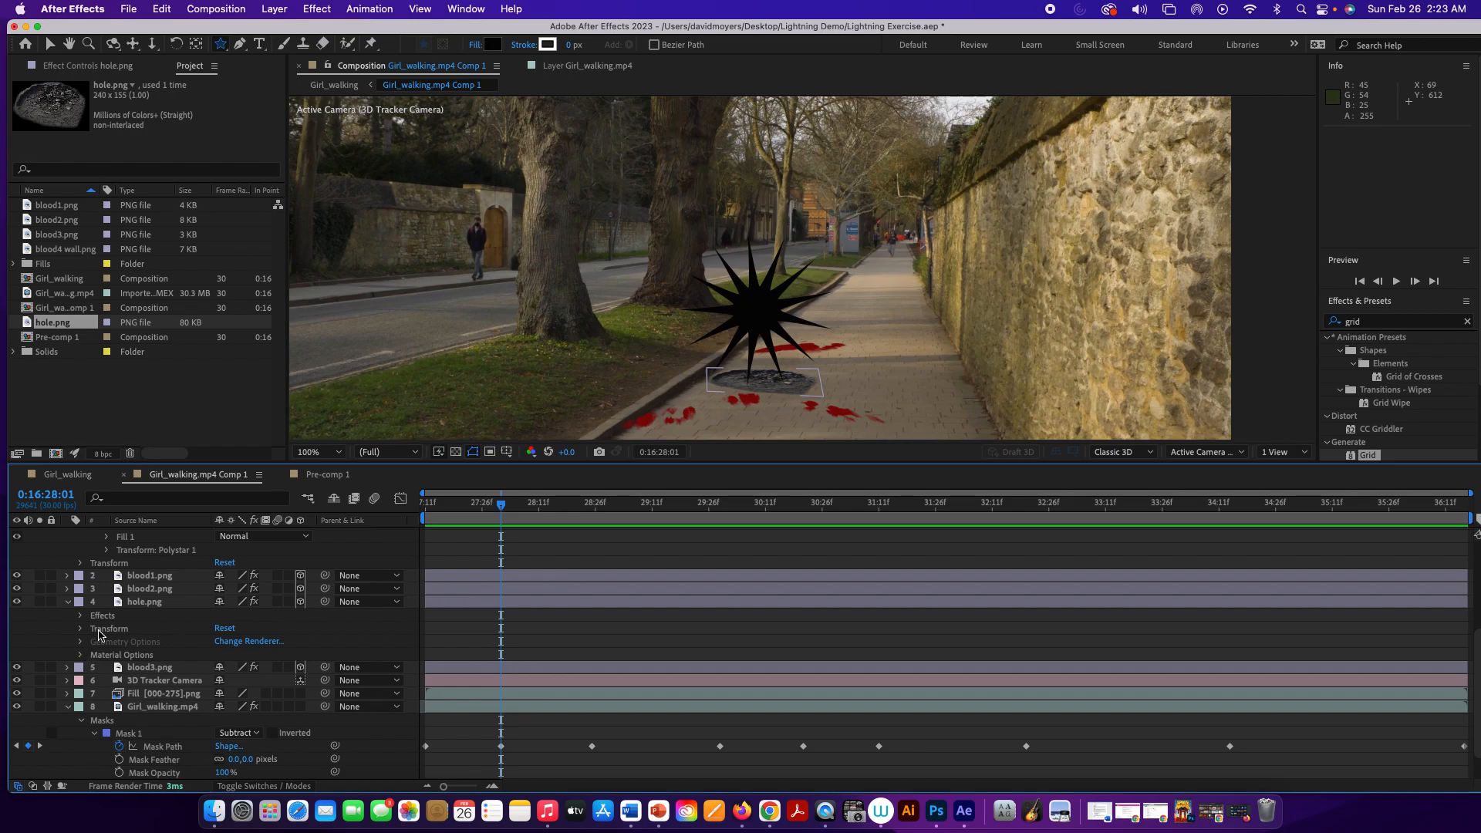
key("super+shift+a")
left_click(97, 622)
left_click(67, 602)
left_click(103, 630)
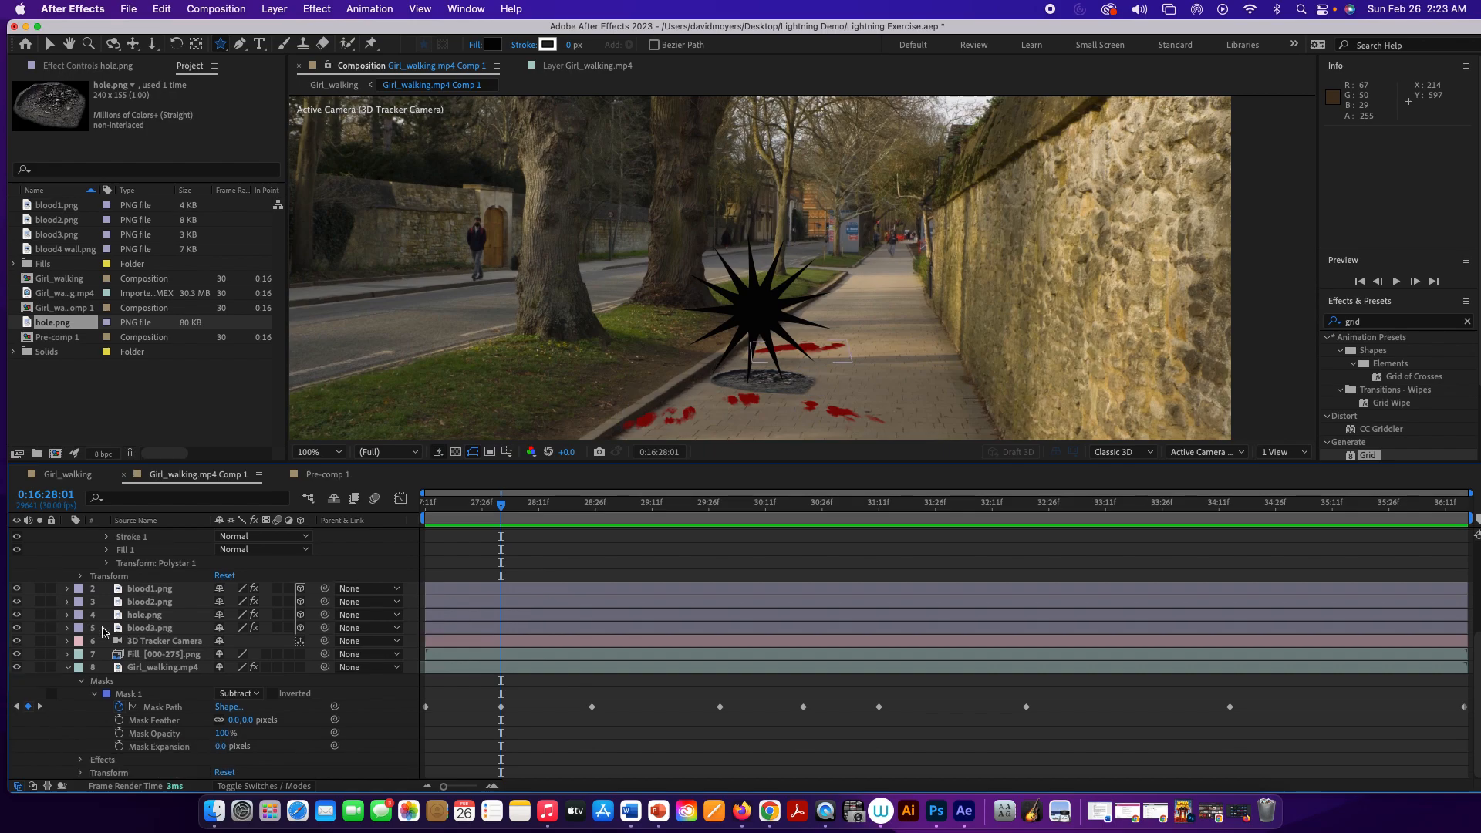
left_click(122, 640)
Duplicate the hole.png layer and expand the copy's property groups
left_click(166, 615)
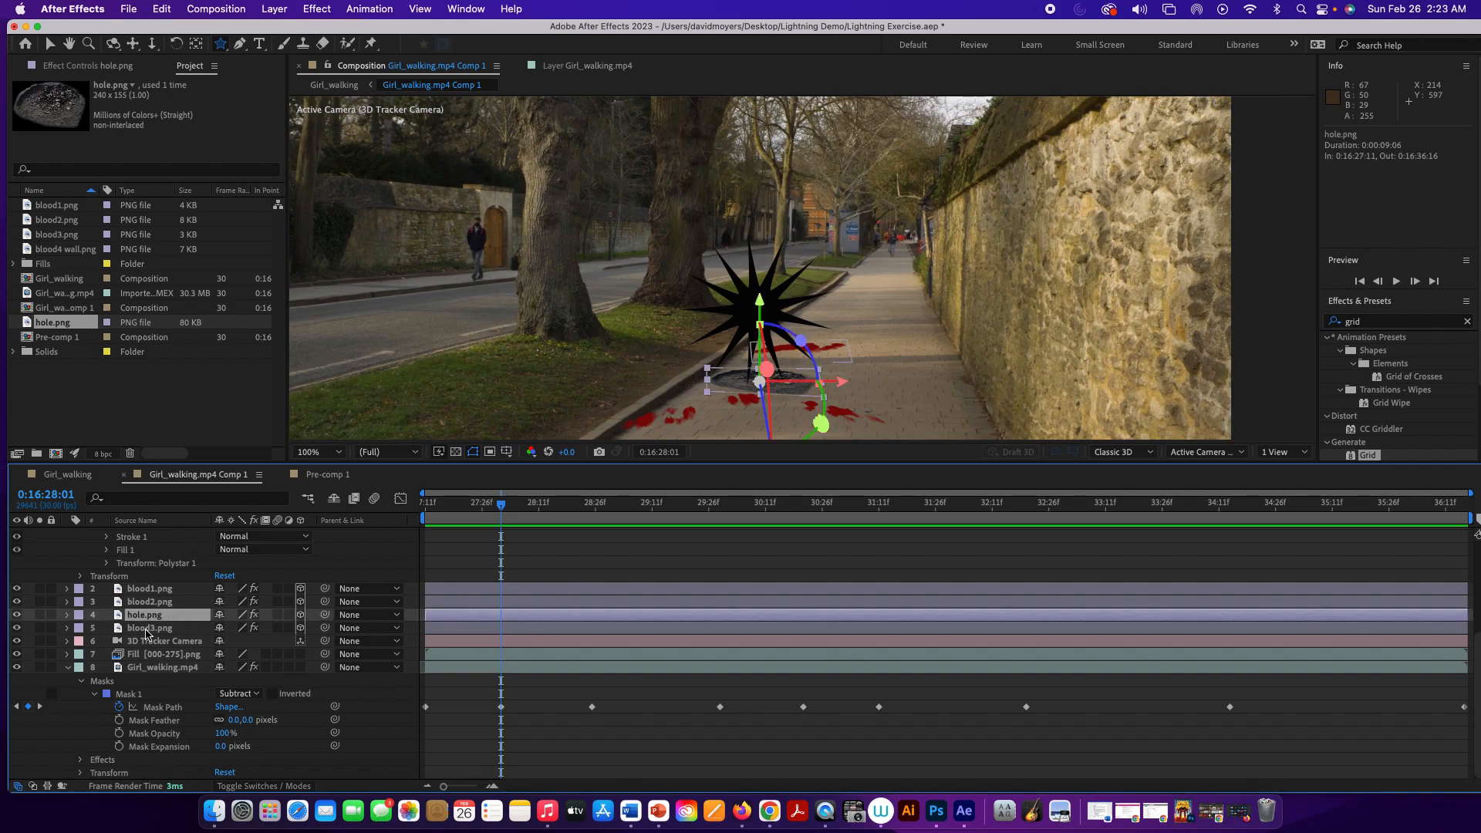
key("super+d")
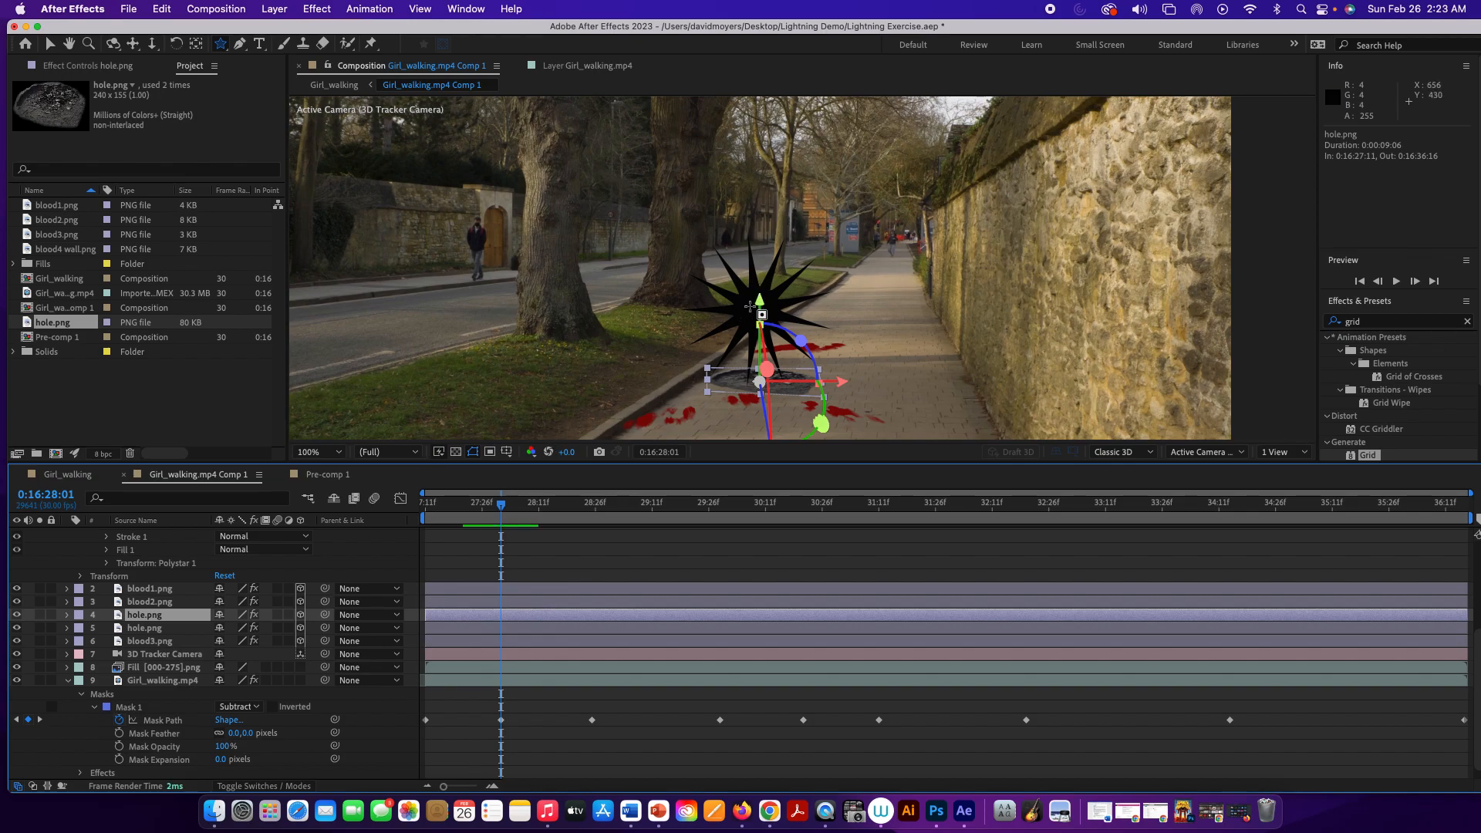
key("super+Right")
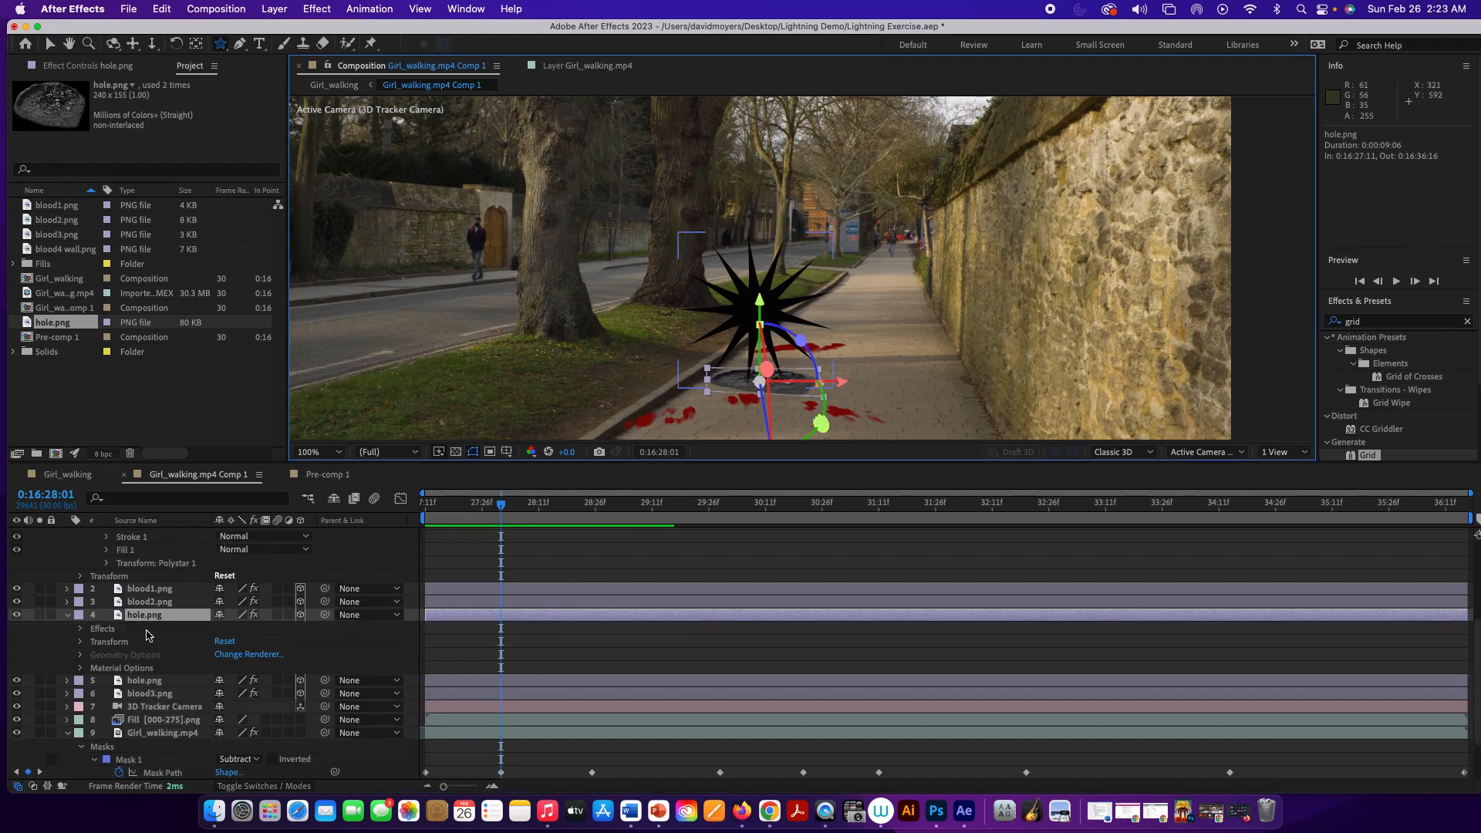
scroll(131, 640, "up", 5)
scroll(131, 640, "down", 3)
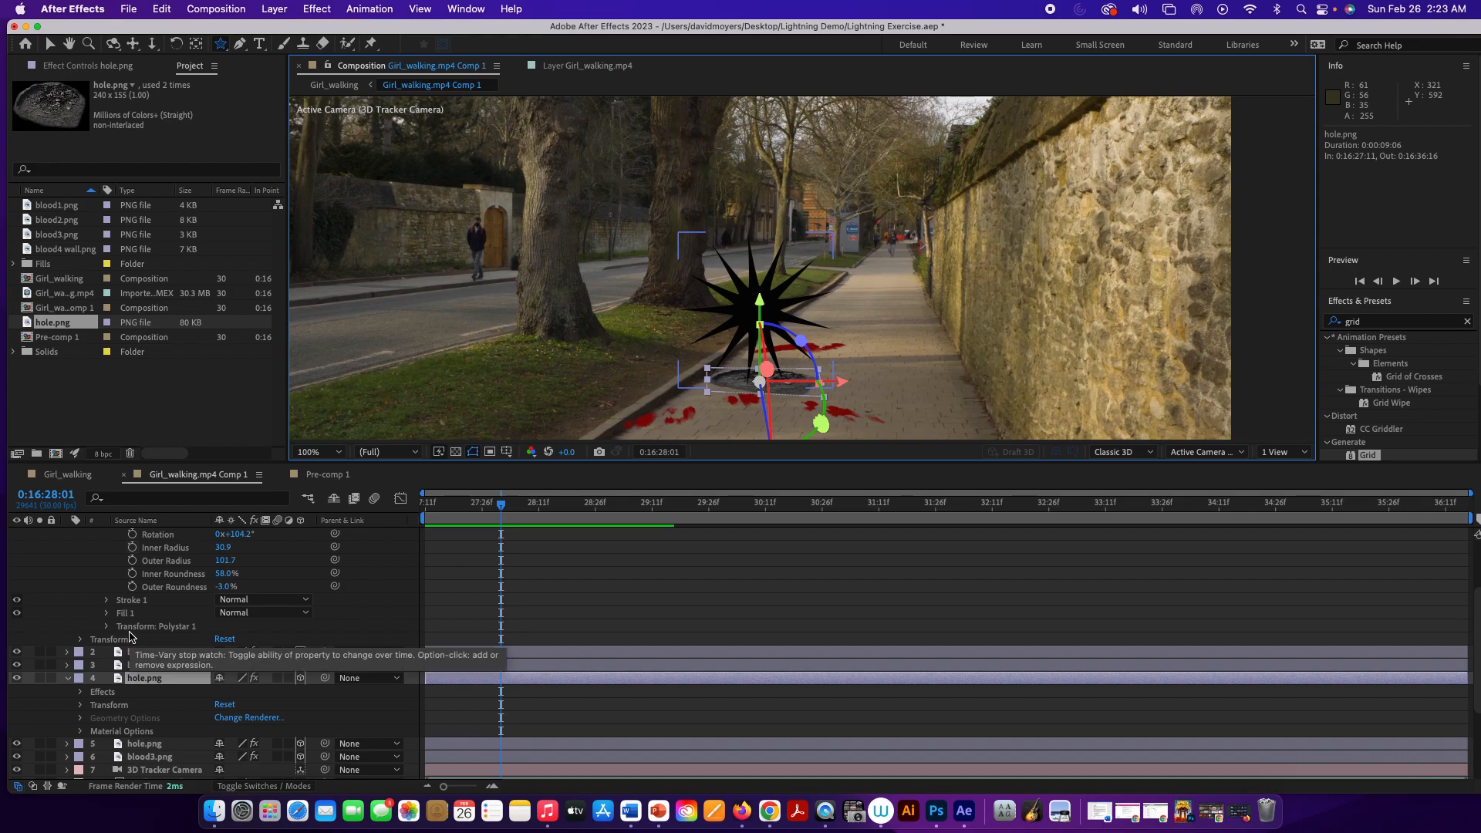
scroll(130, 637, "up", 3)
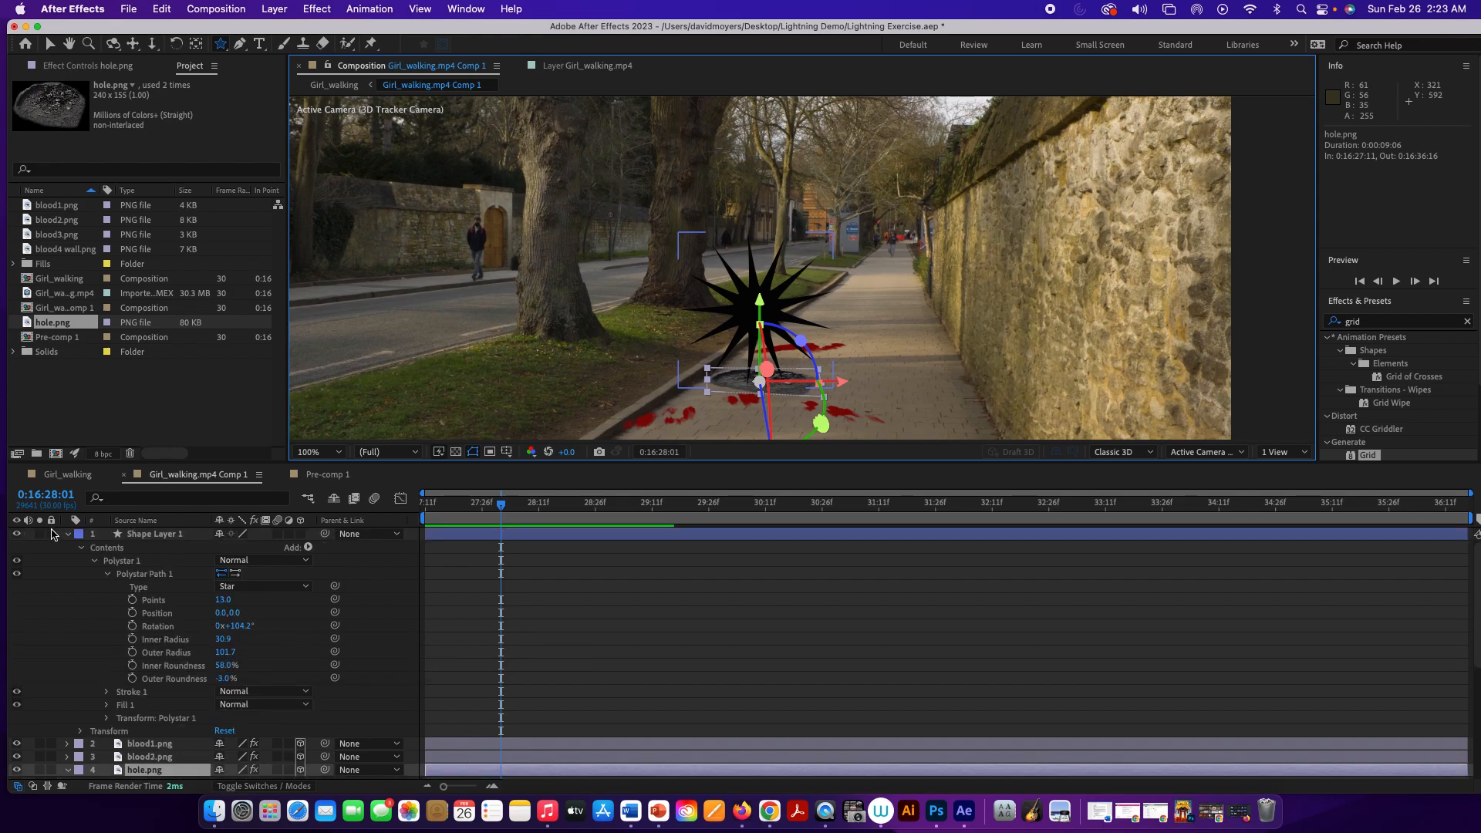
scroll(91, 744, "down", 6)
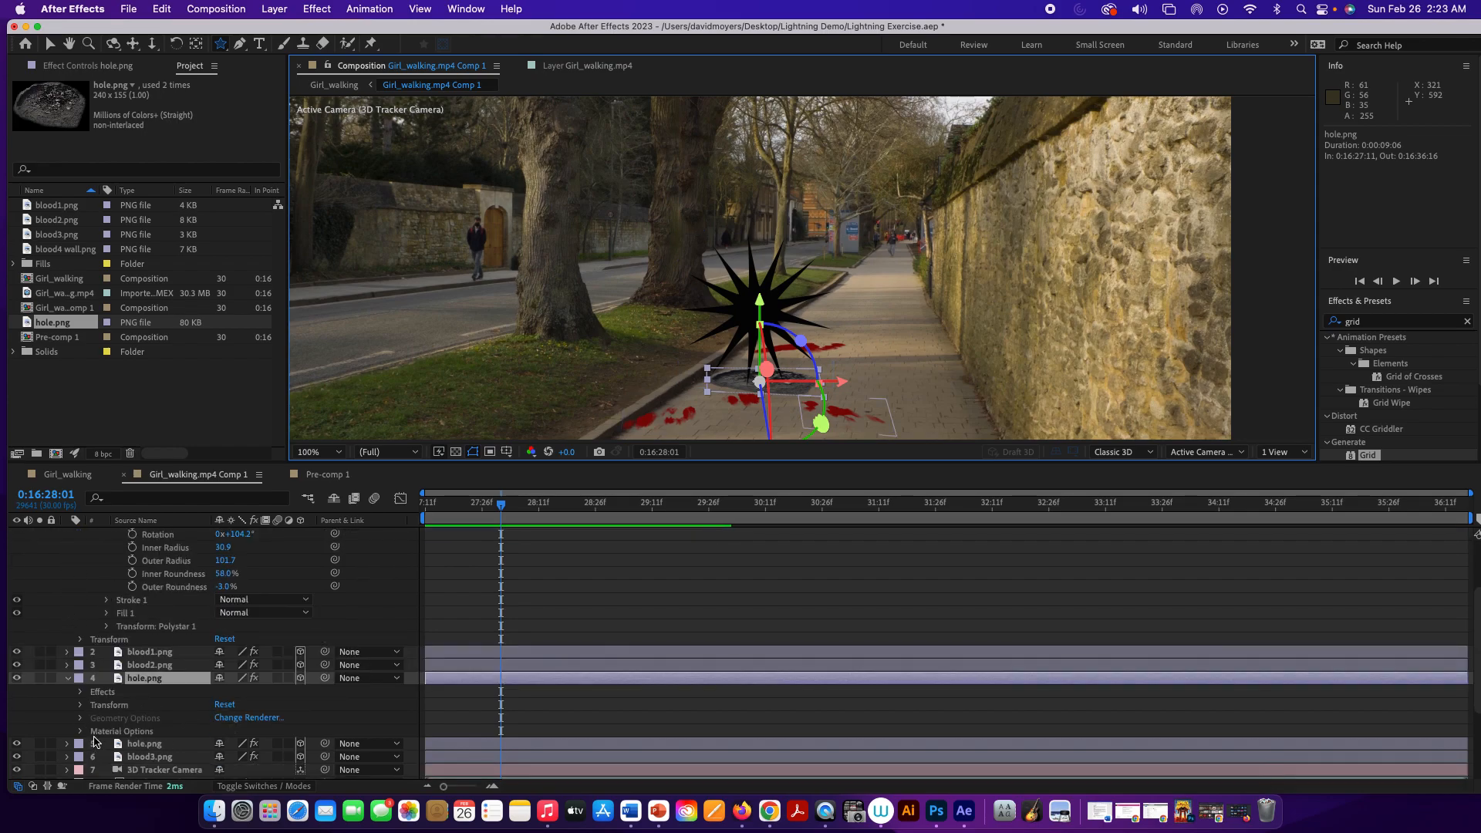
scroll(70, 706, "up", 2)
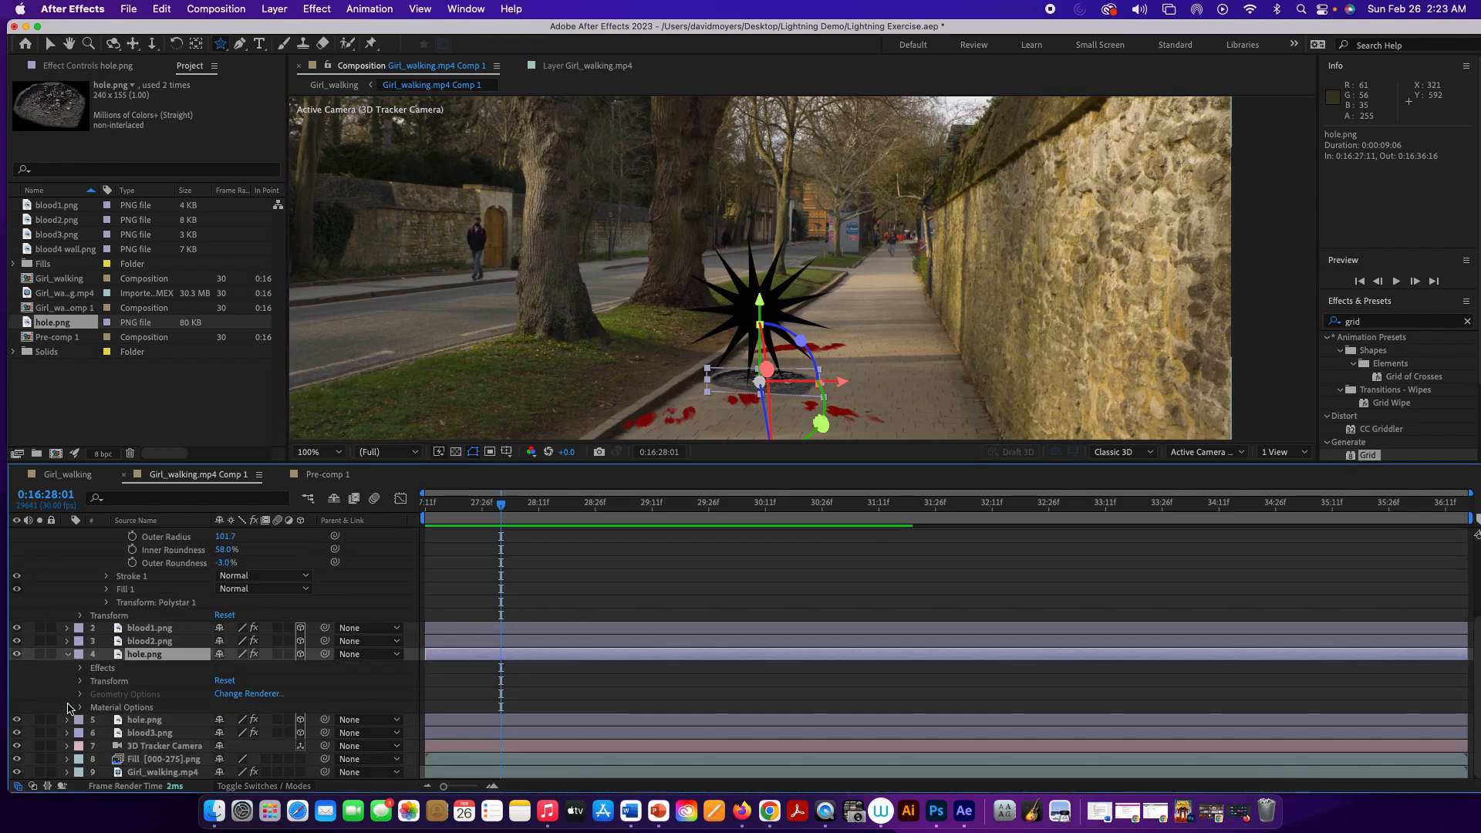
scroll(84, 634, "up", 3)
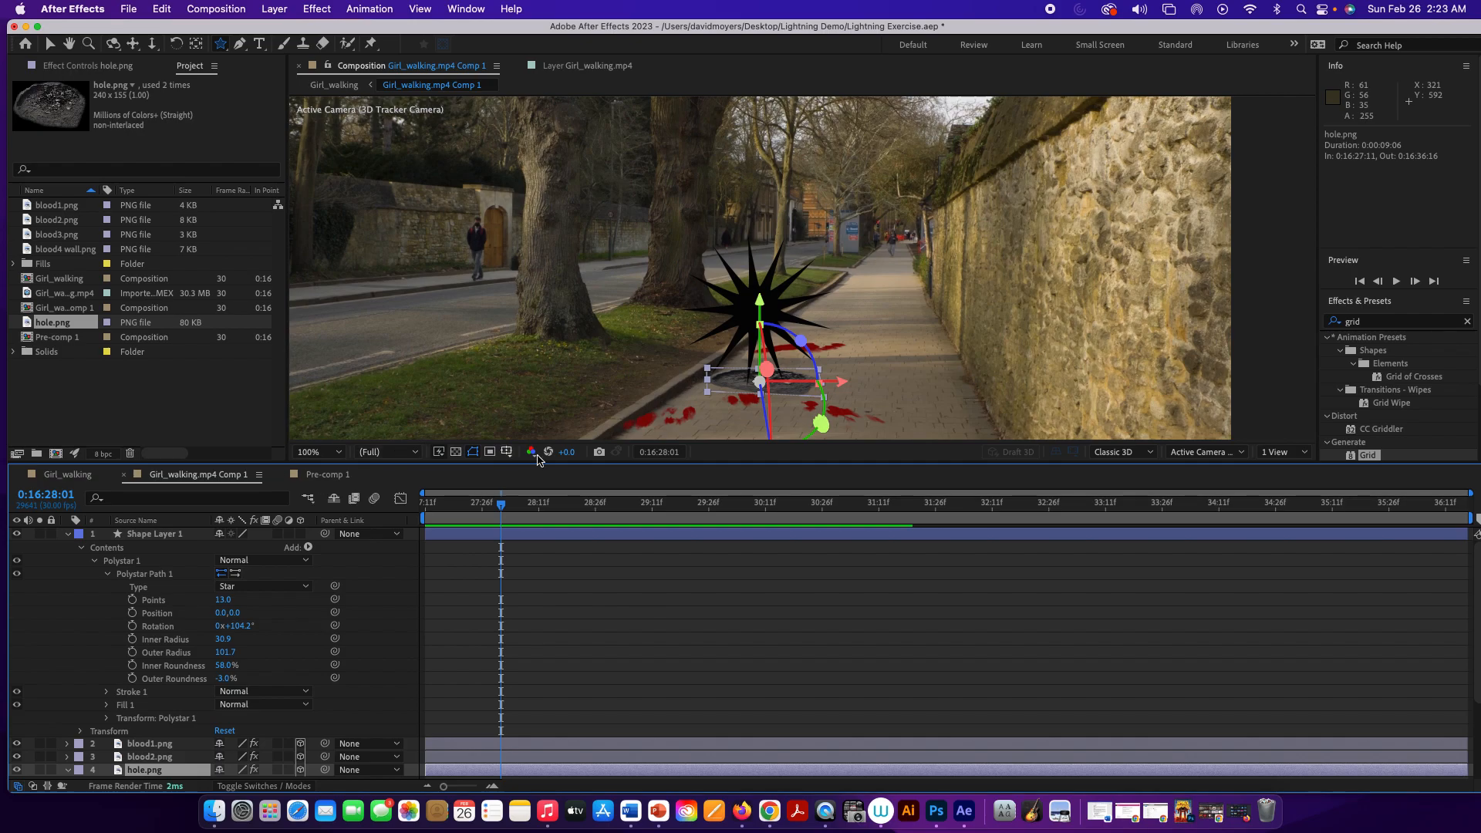
Try moving the star shape layer between the two hole.png layers, and undo both the move and the hole.png duplication
left_click_drag(660, 463, 655, 334)
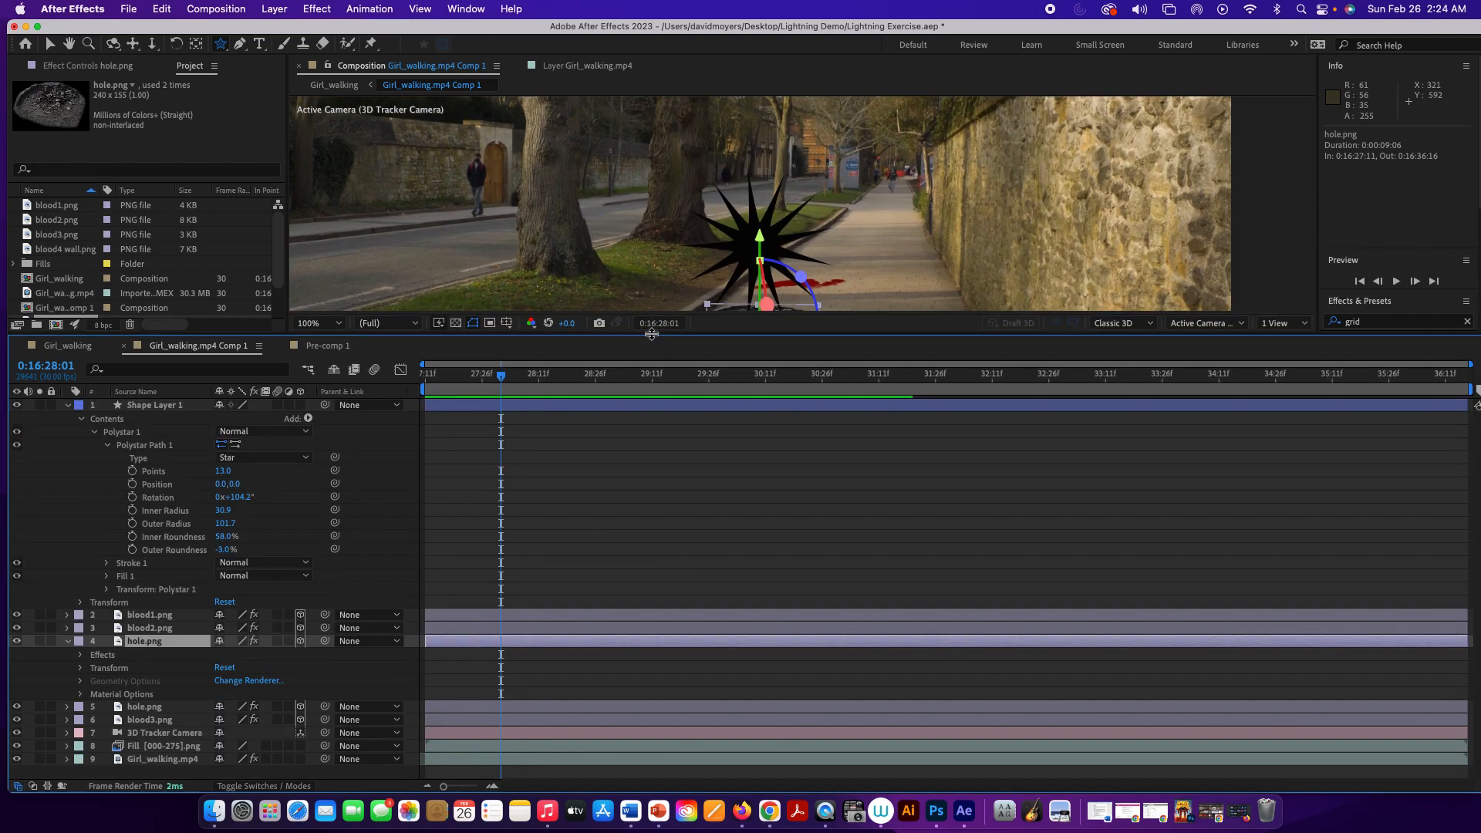
left_click(144, 407)
left_click_drag(144, 407, 147, 644)
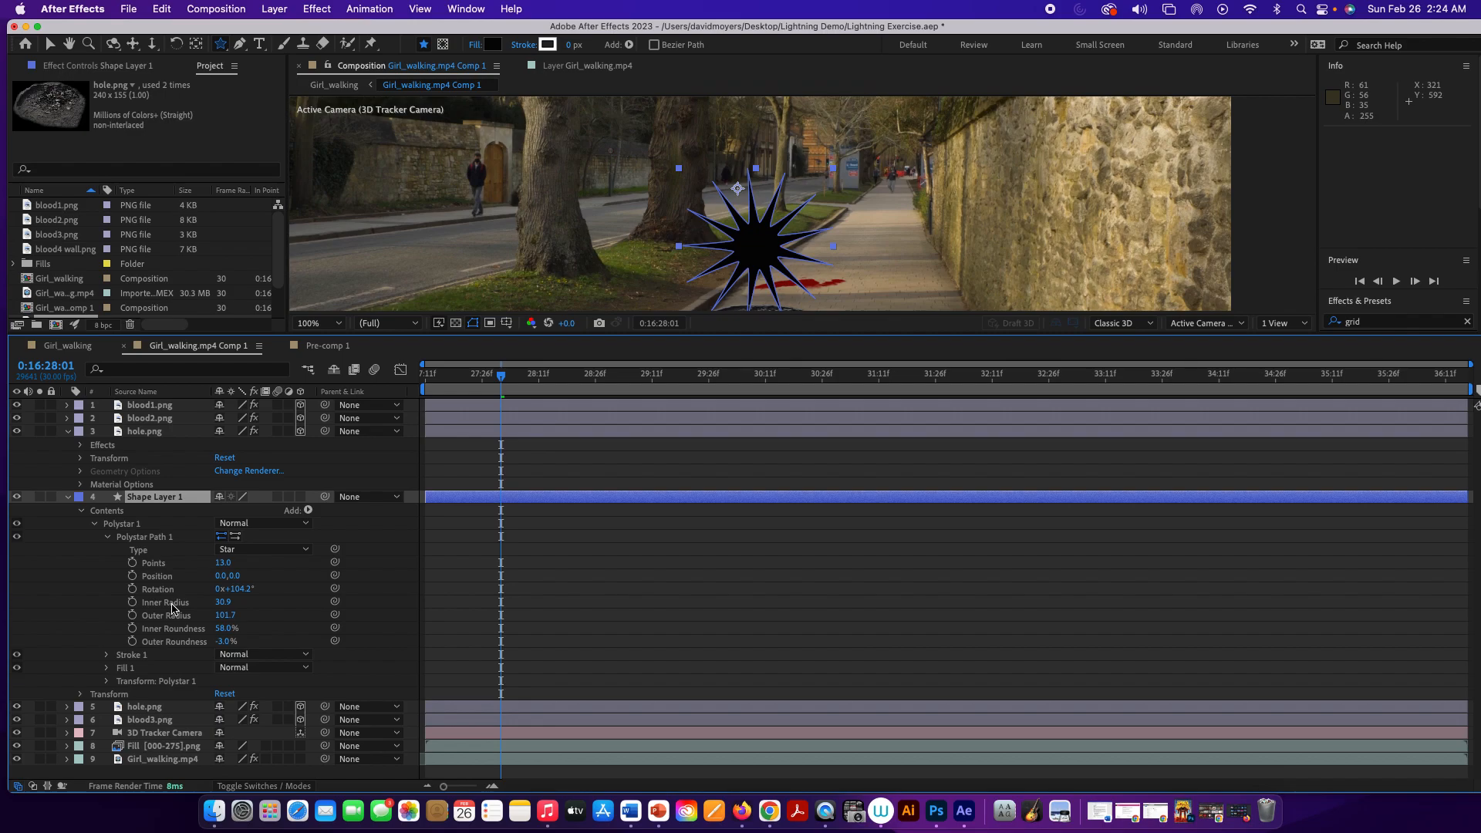
key("super+z")
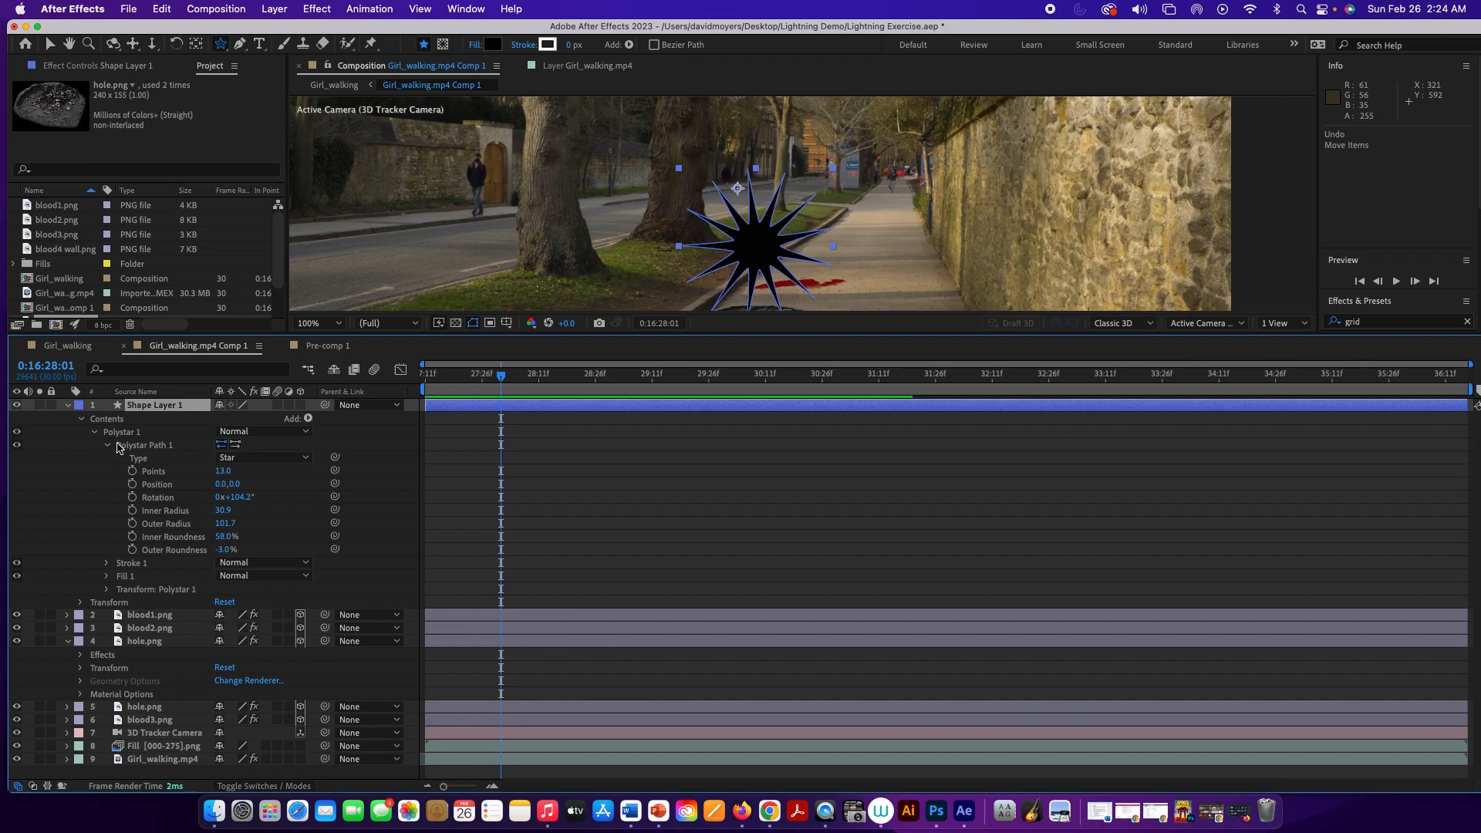
left_click(131, 761)
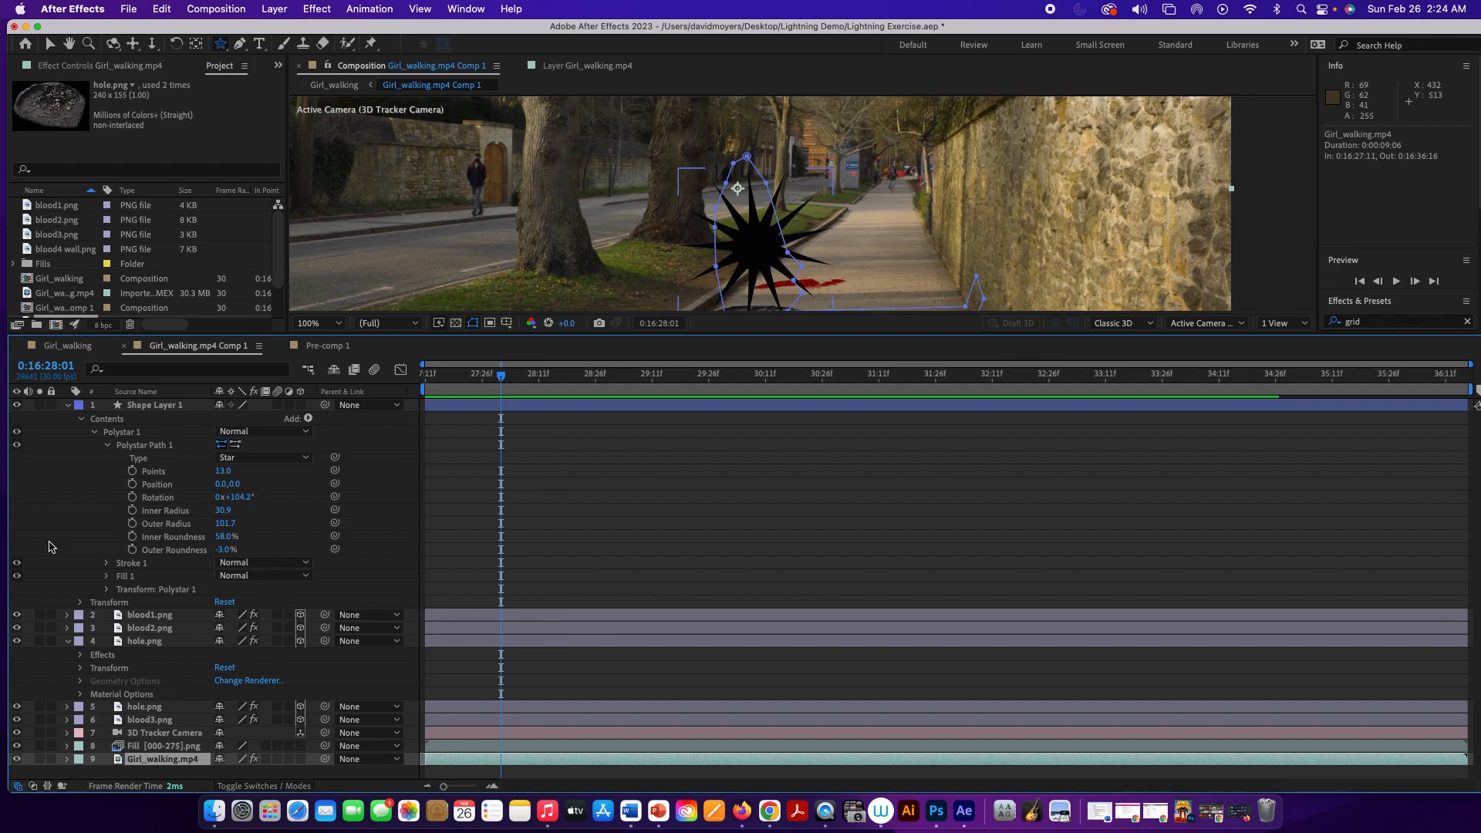
key("super+z")
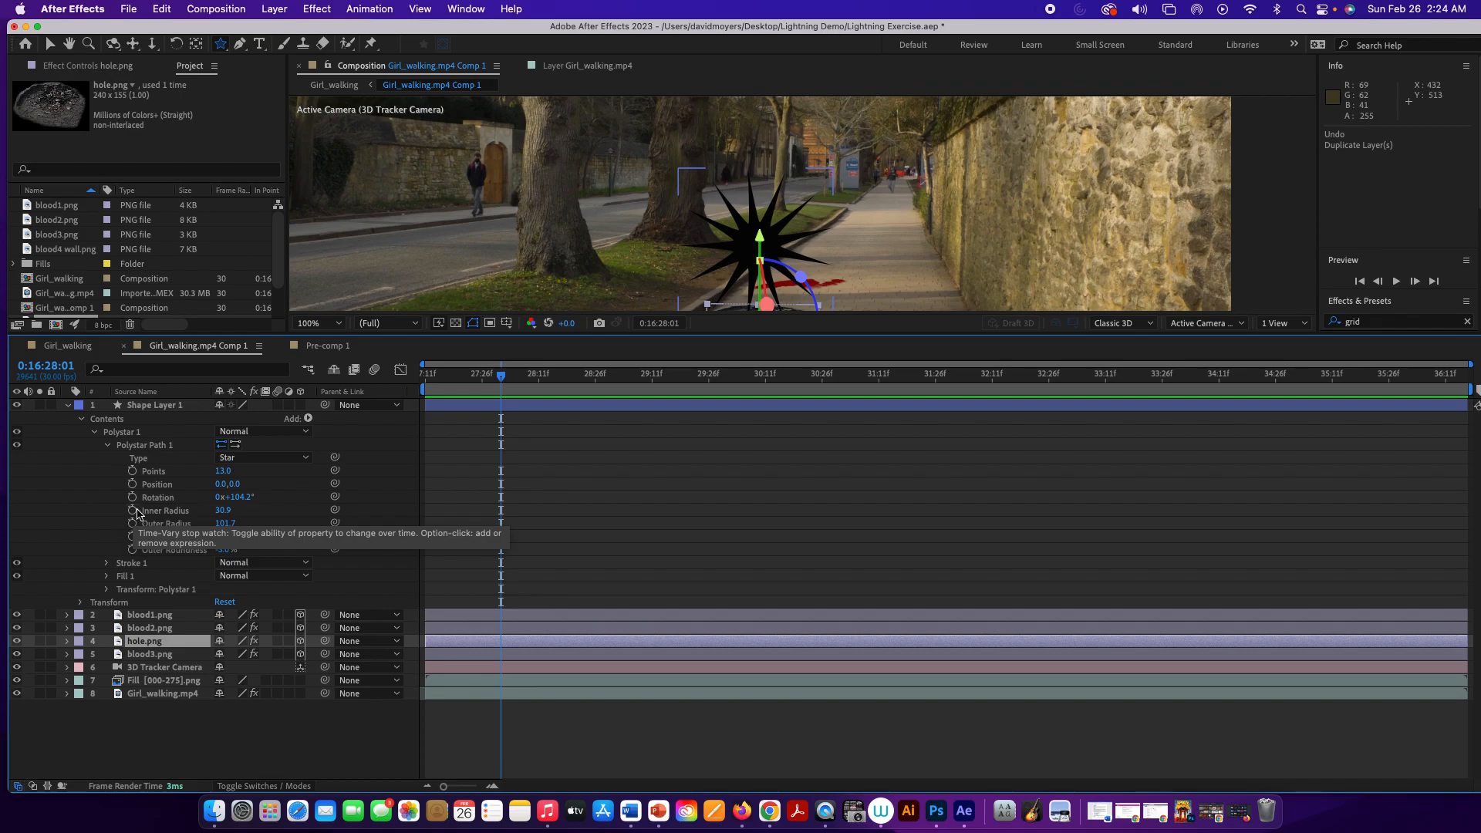
Collapse the star shape layer's properties and enlarge the composition viewer, keeping the star layer selected
left_click(68, 405)
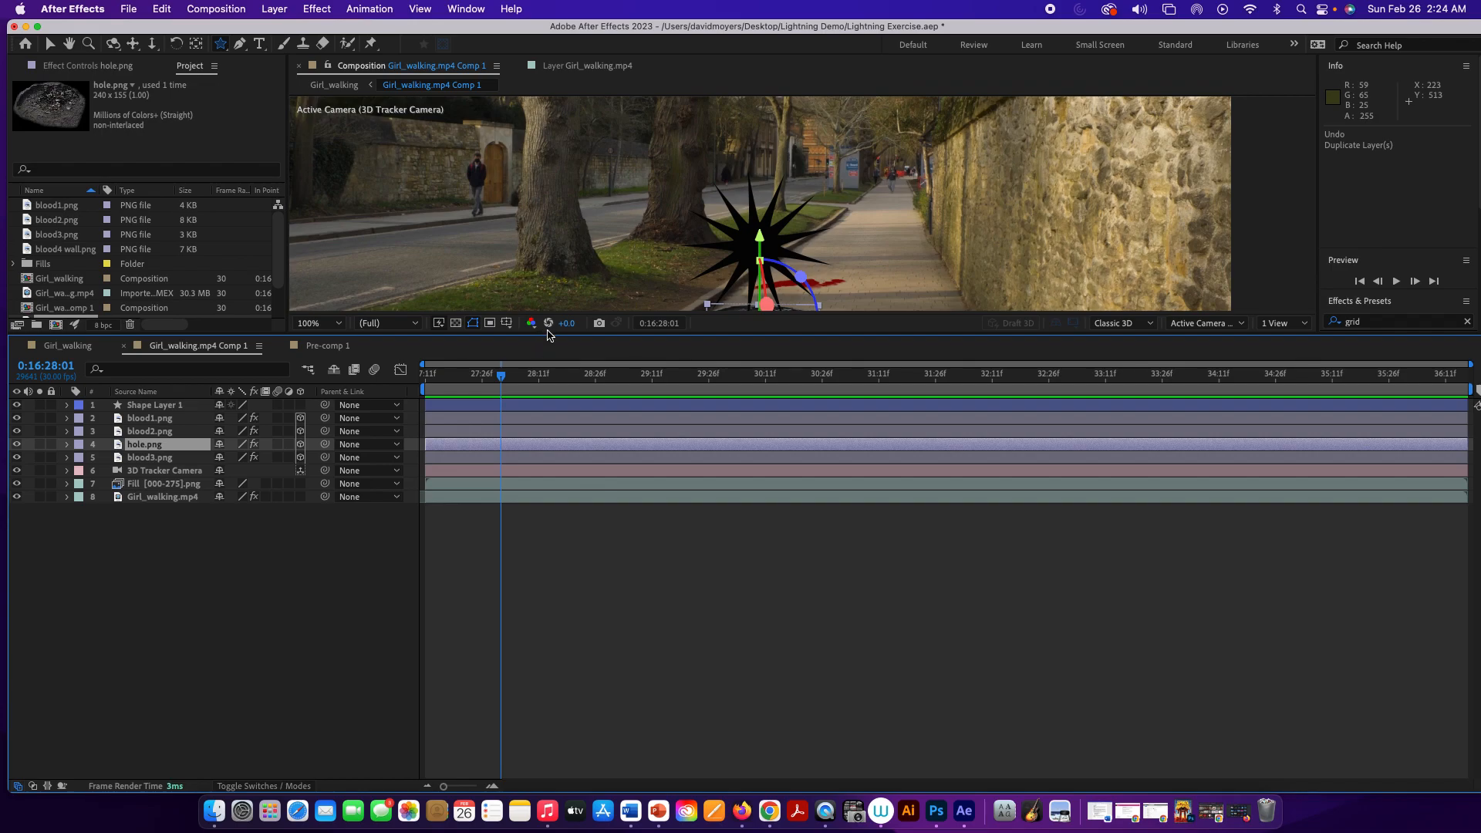
left_click_drag(548, 336, 566, 534)
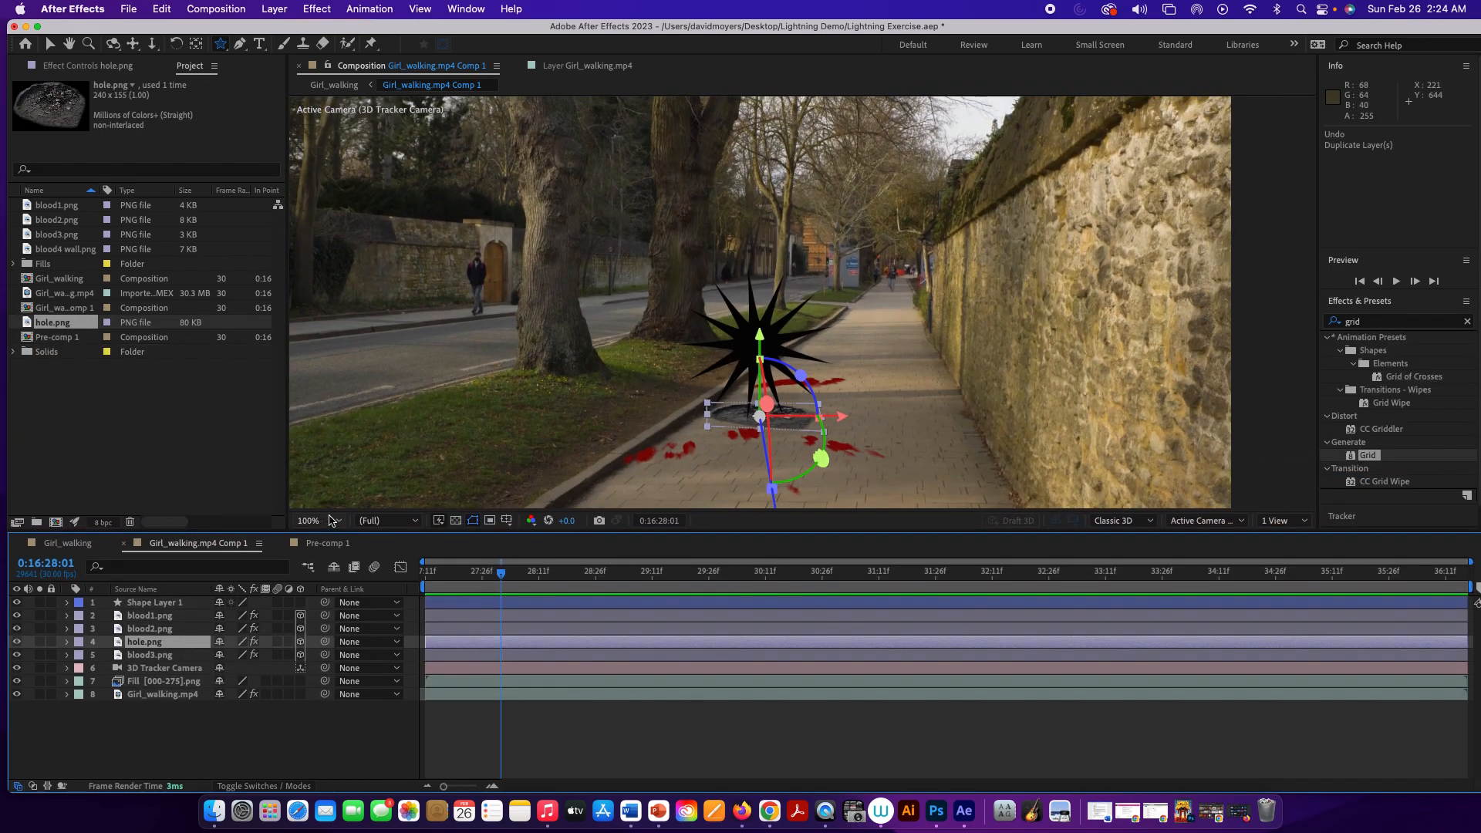
left_click(152, 603)
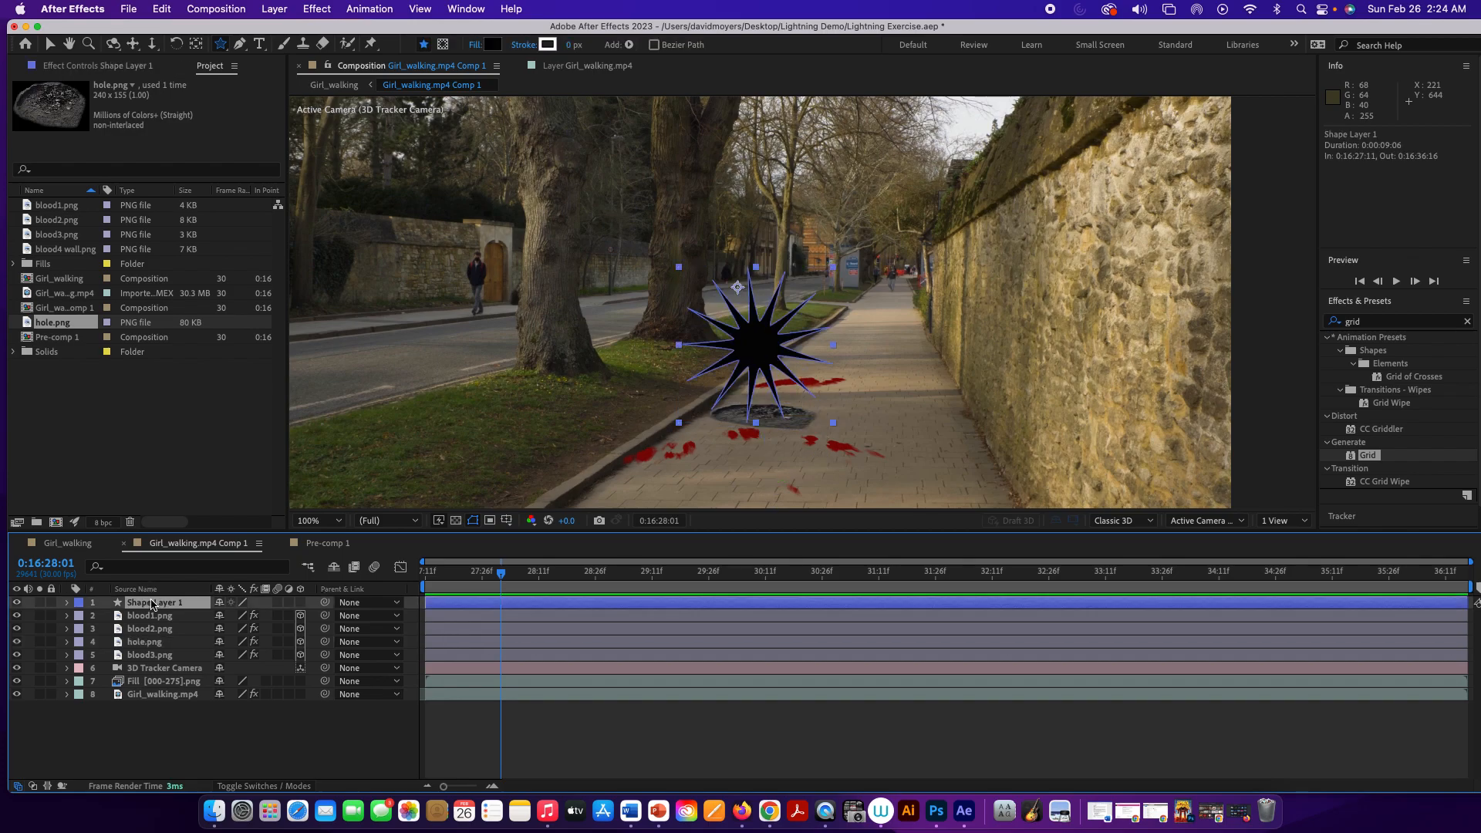
right_click(152, 604)
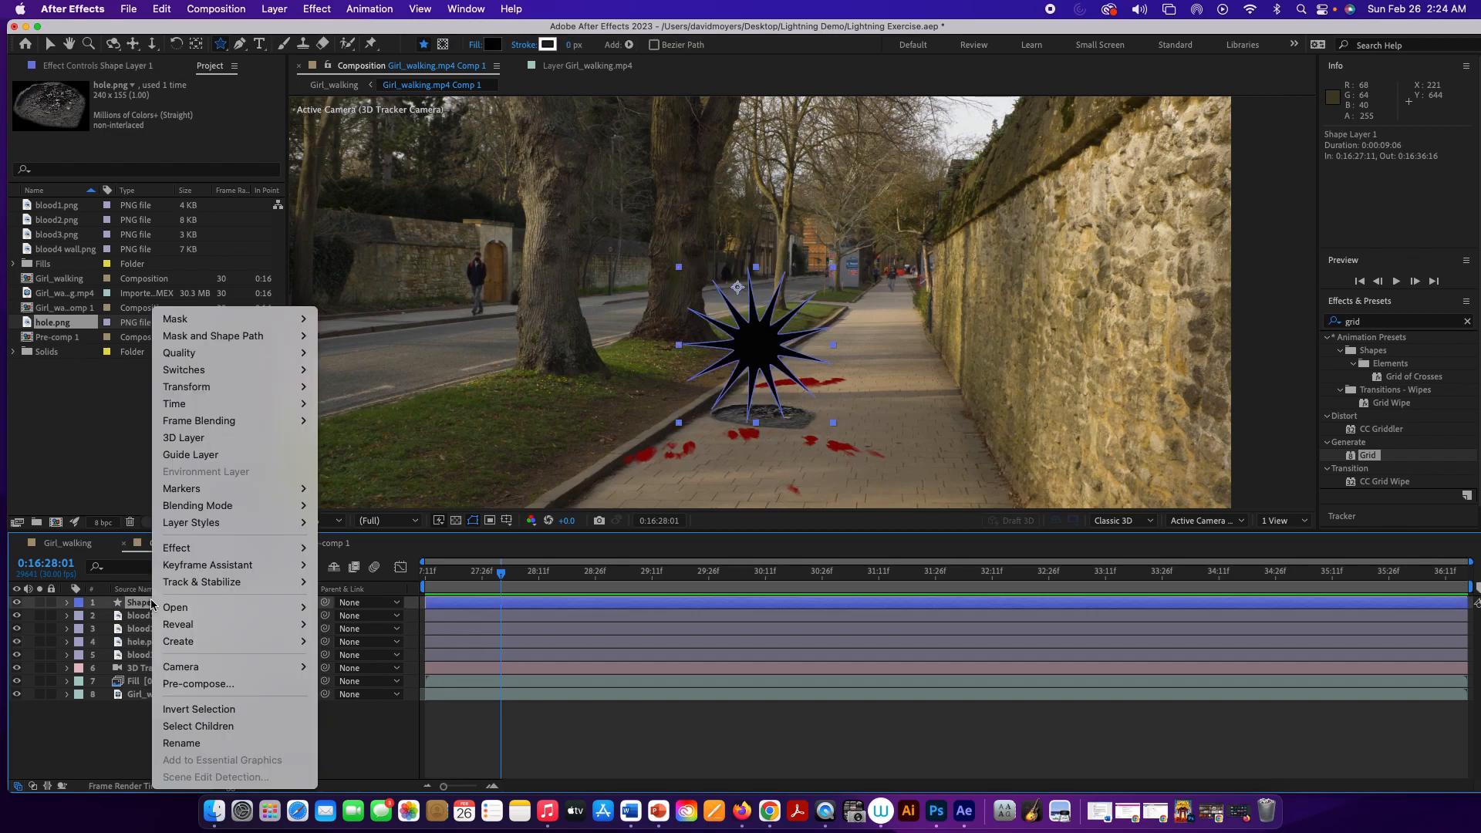
left_click(152, 603)
left_click(128, 452)
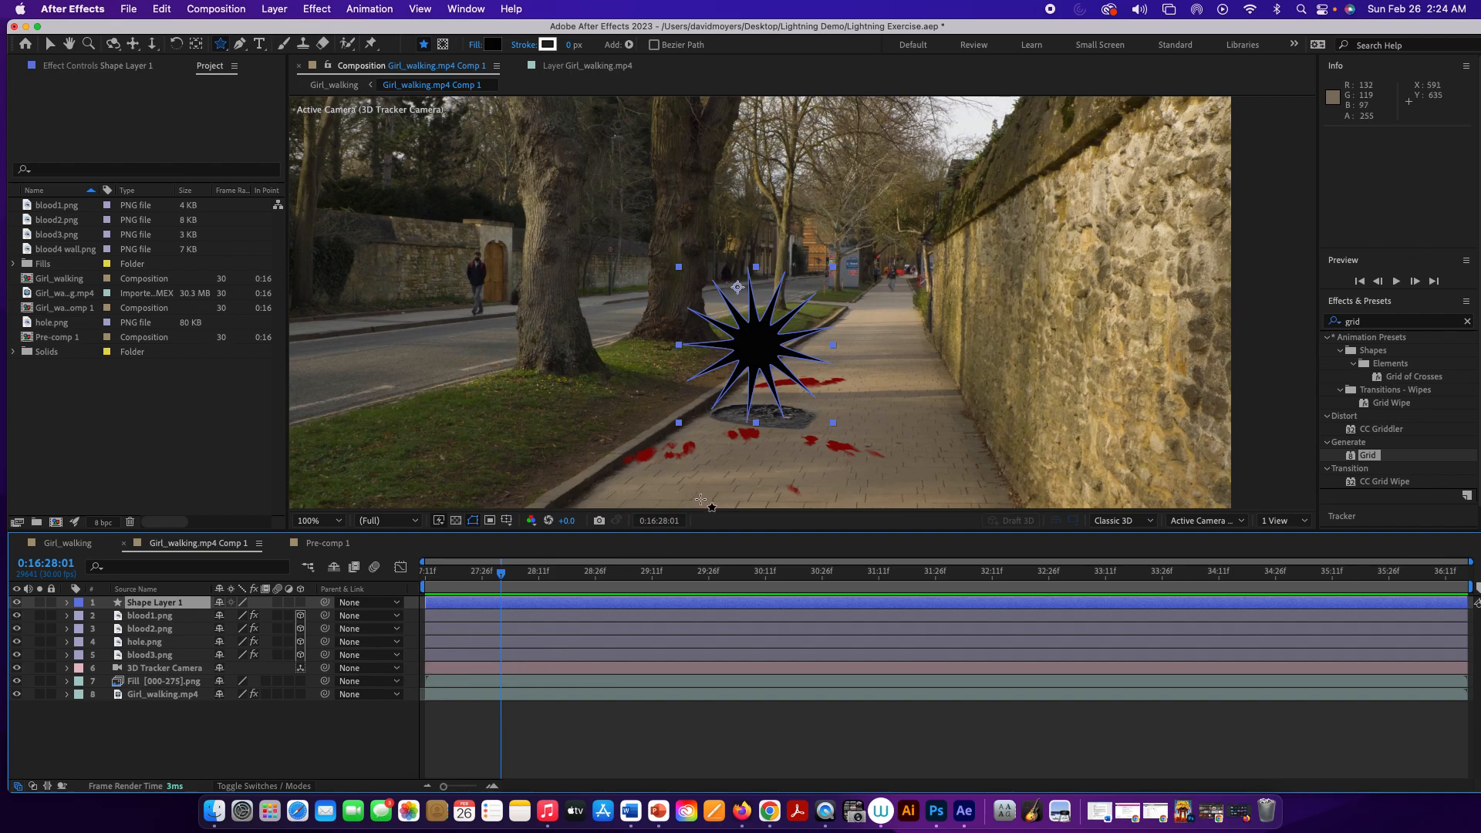
Examine the 3D Camera Tracker's track points on the Girl_walking.mp4 layer, then reselect the star shape layer
left_click(160, 696)
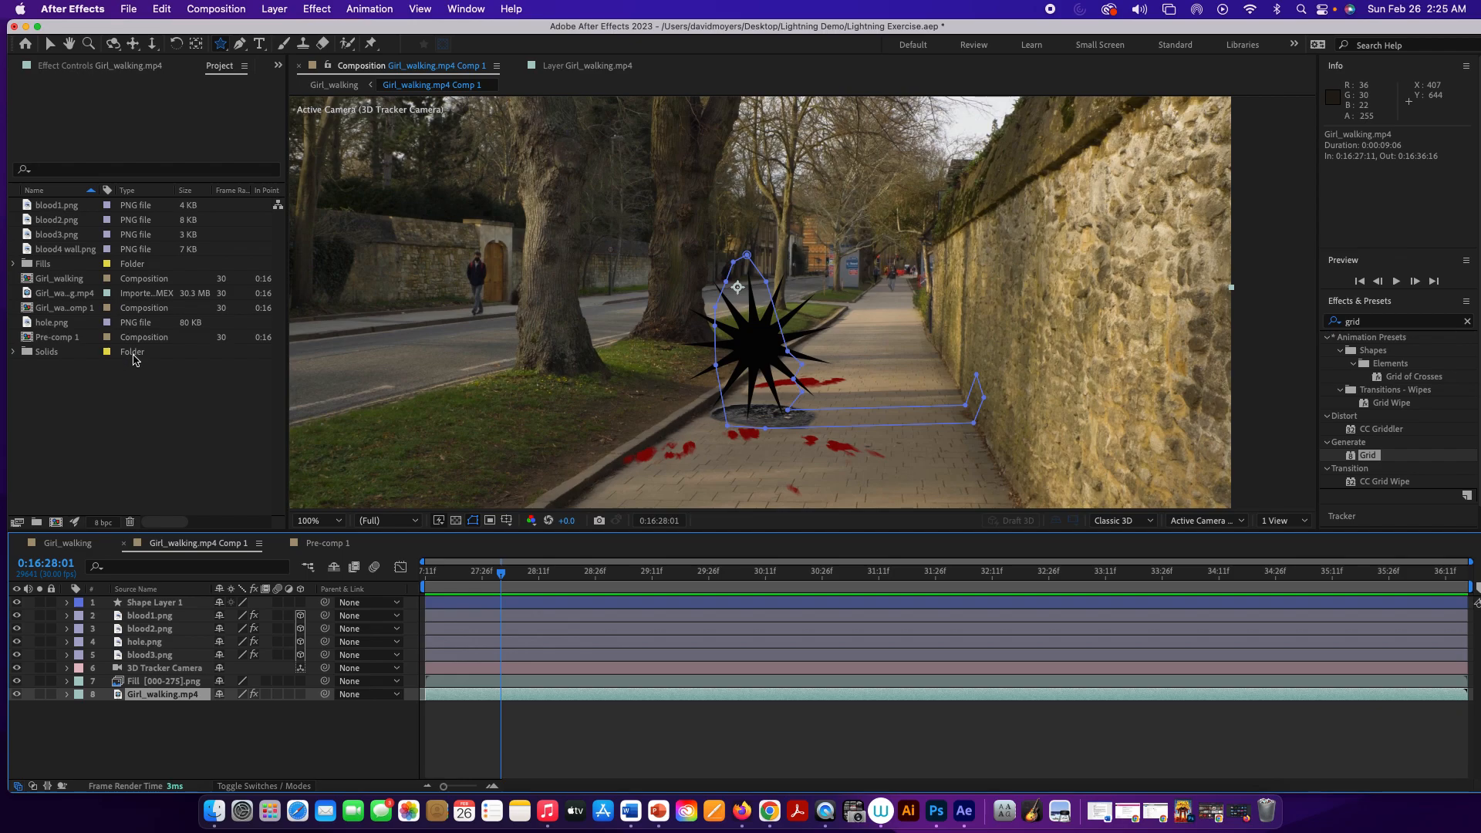
left_click(132, 68)
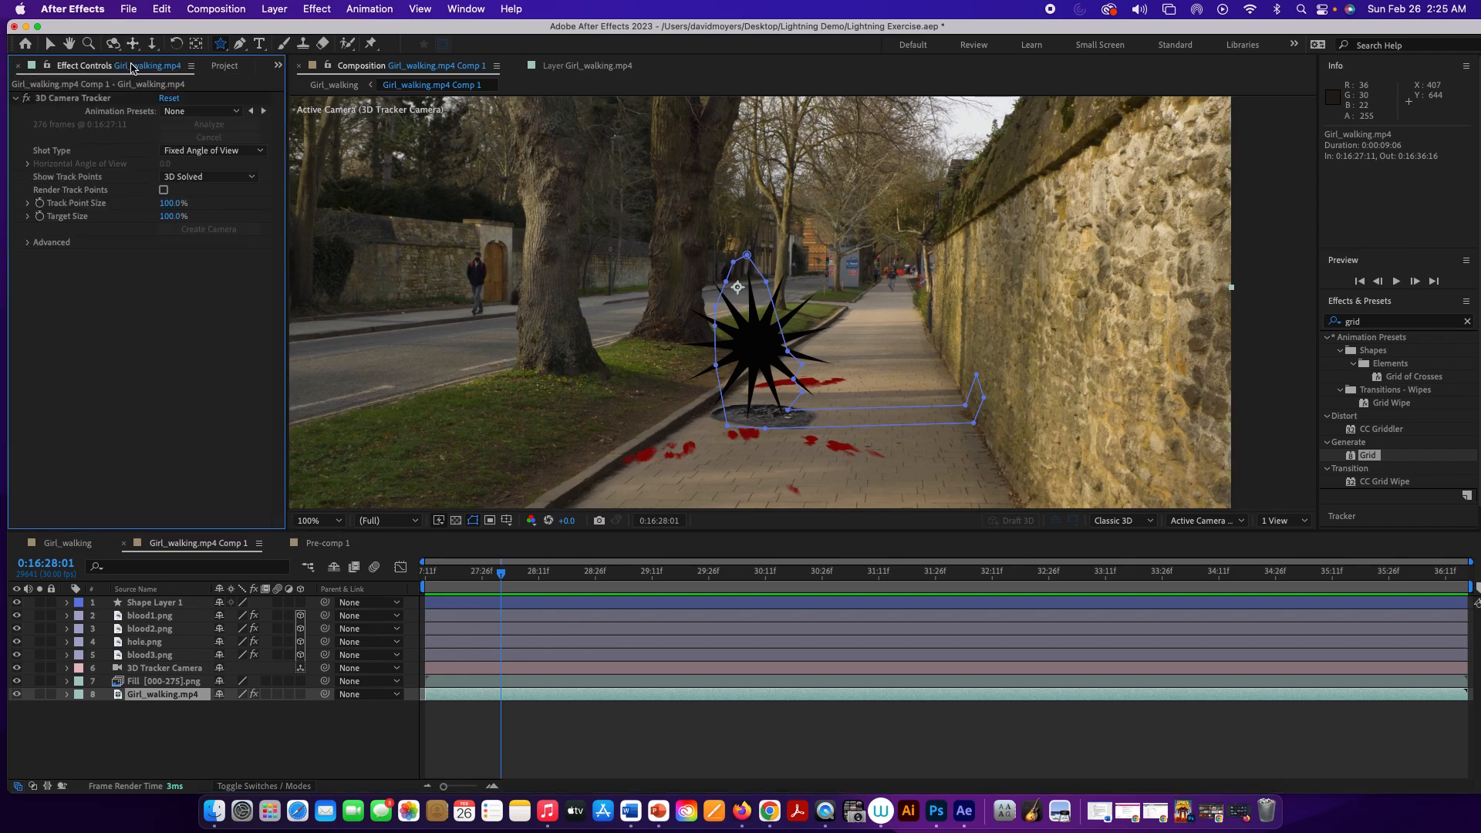
left_click(98, 98)
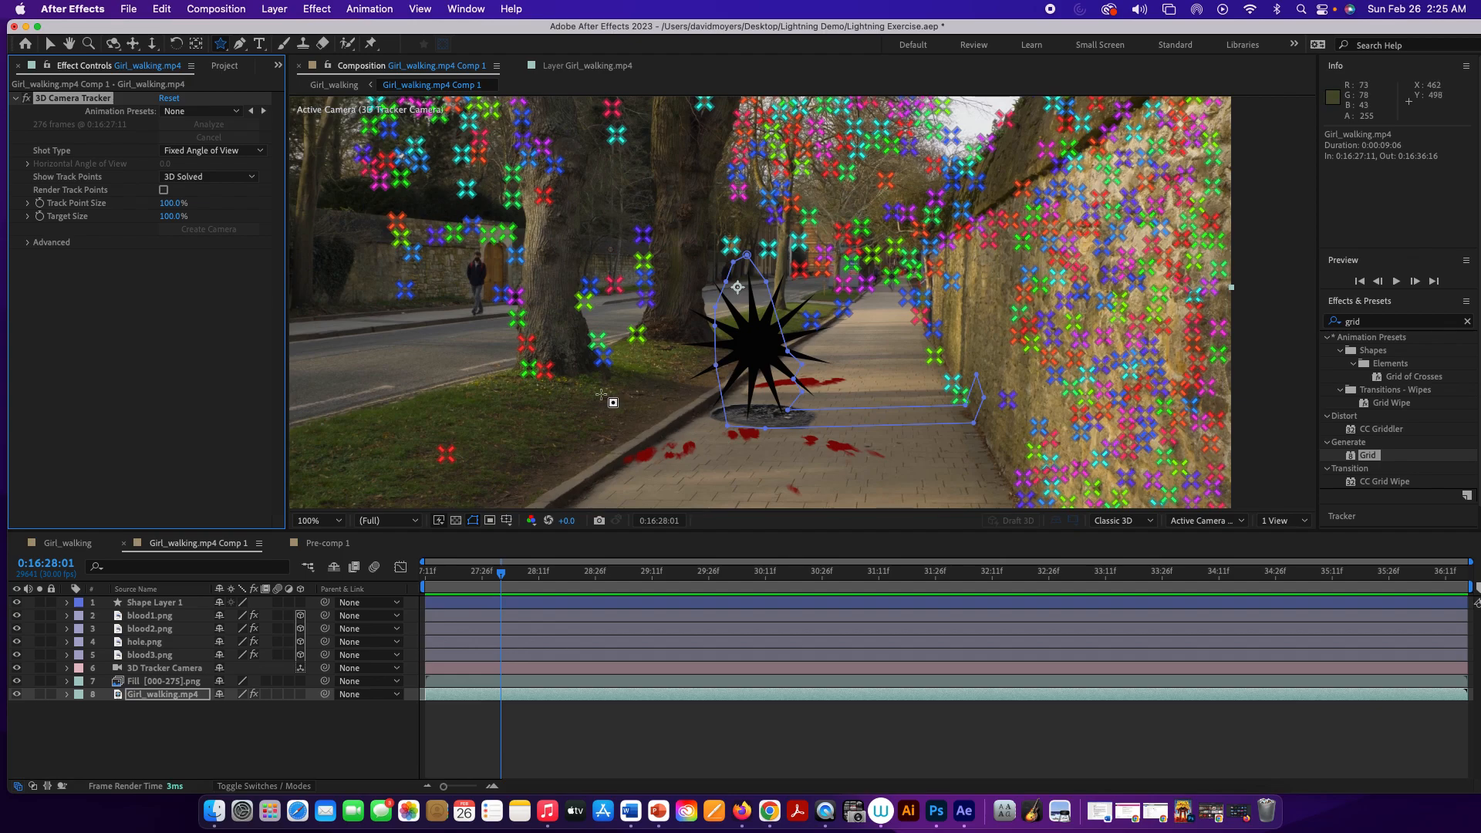
left_click(180, 604)
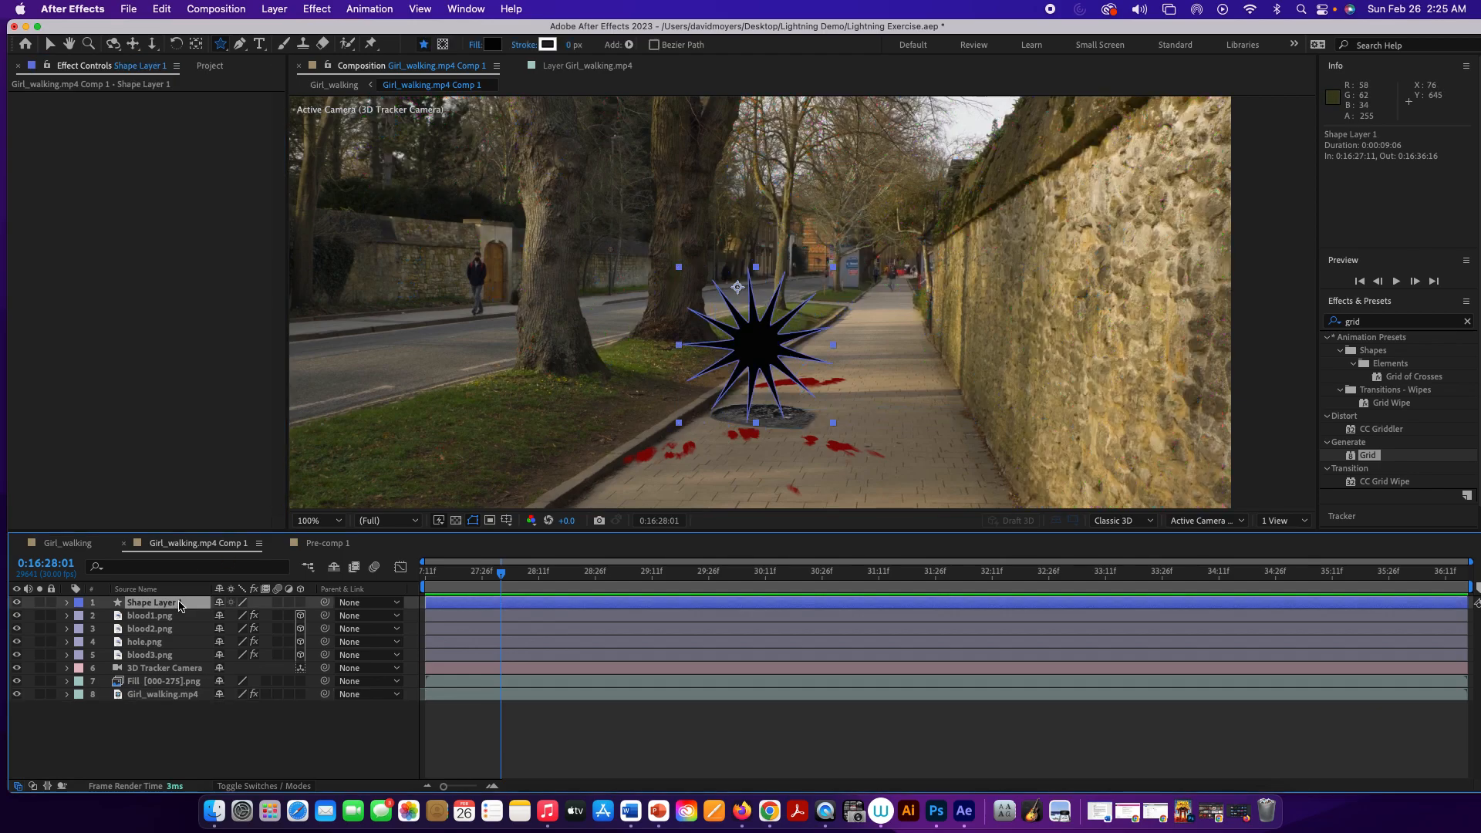
left_click(159, 696)
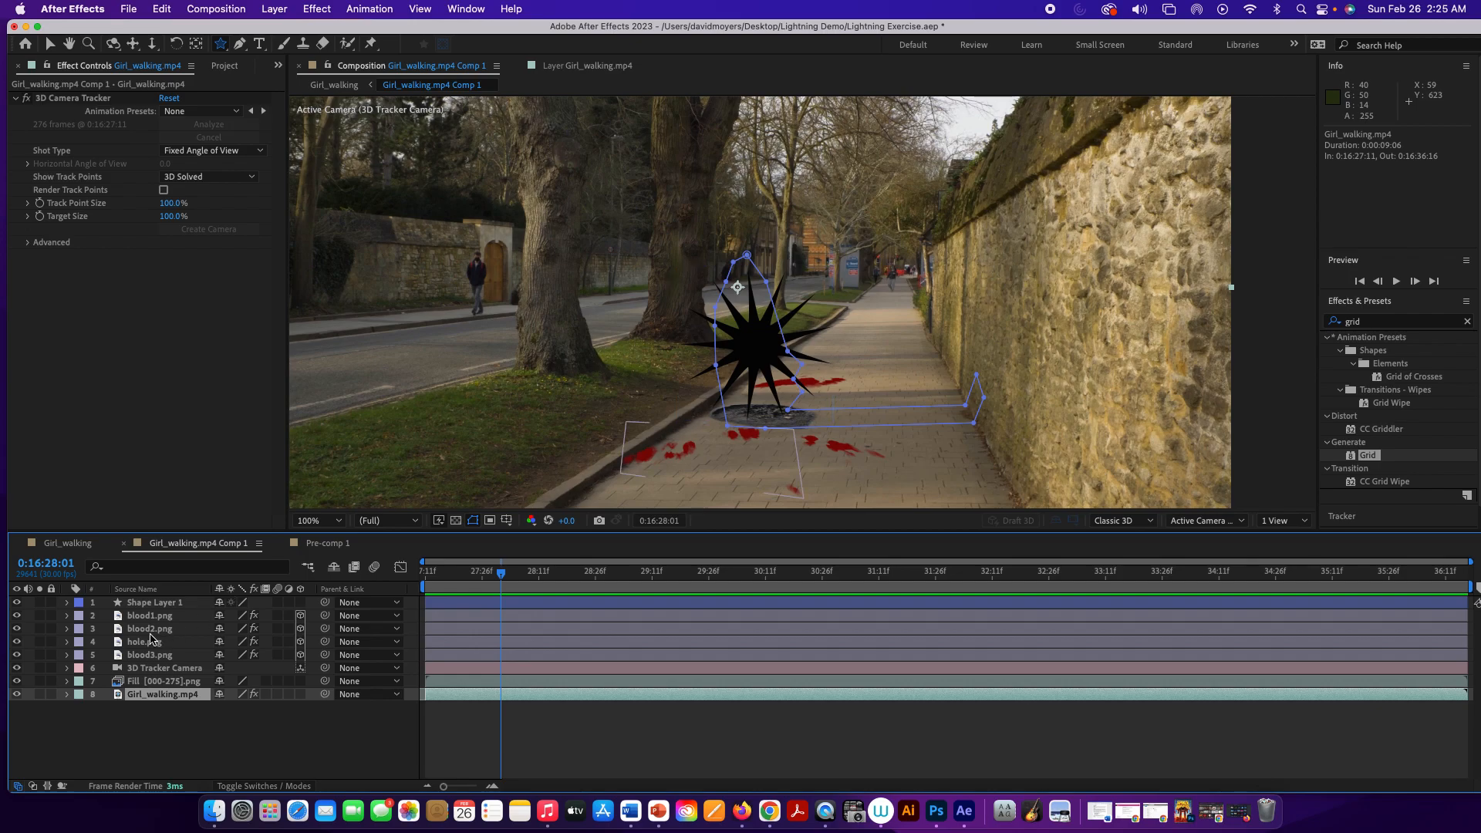
left_click(166, 607)
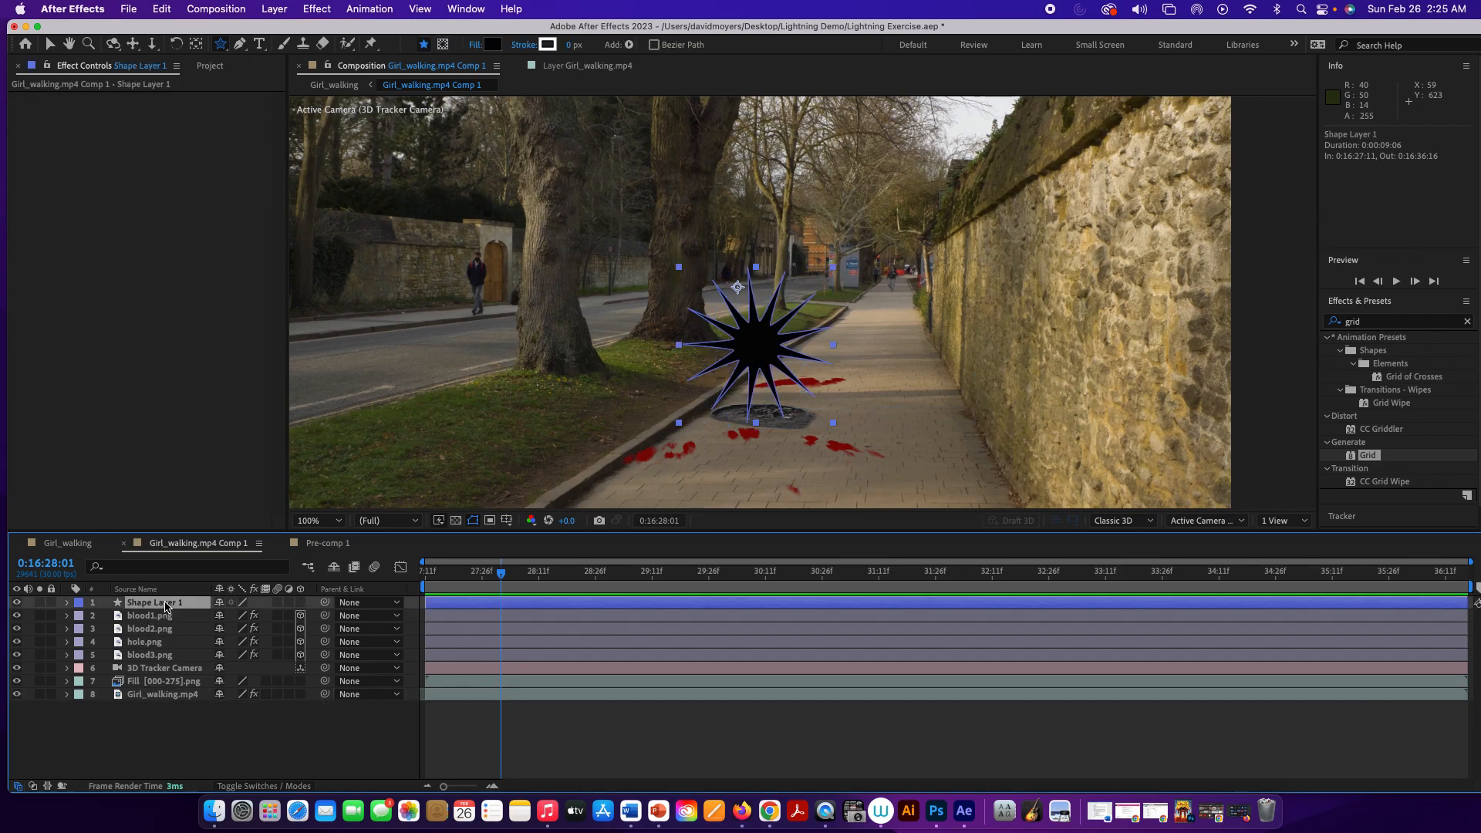
Make the star shape layer 3D and move it onto the sidewalk near the hole, at about -194.2, -336.7, -178.5
left_click(301, 602)
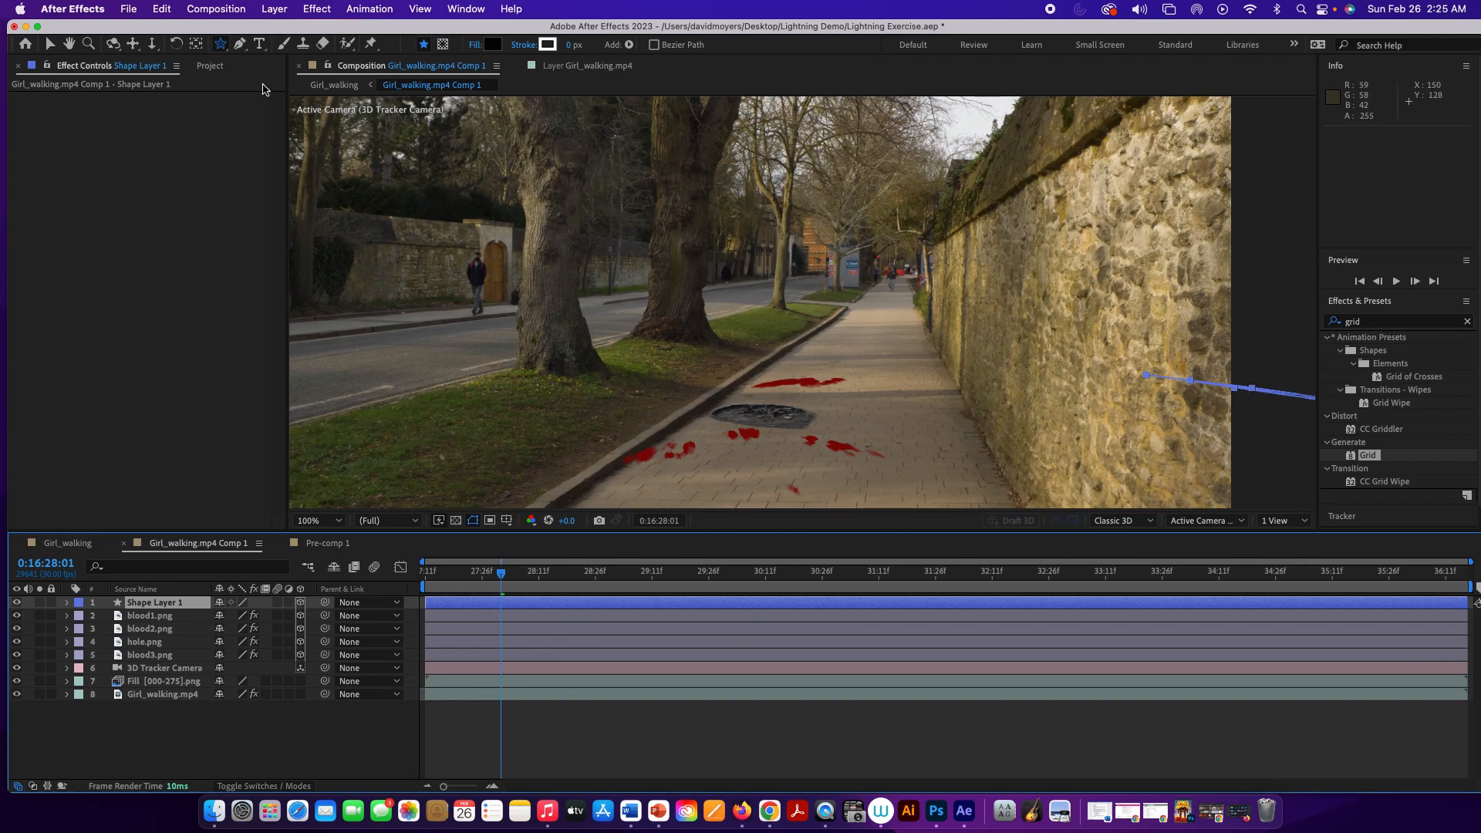
left_click(50, 44)
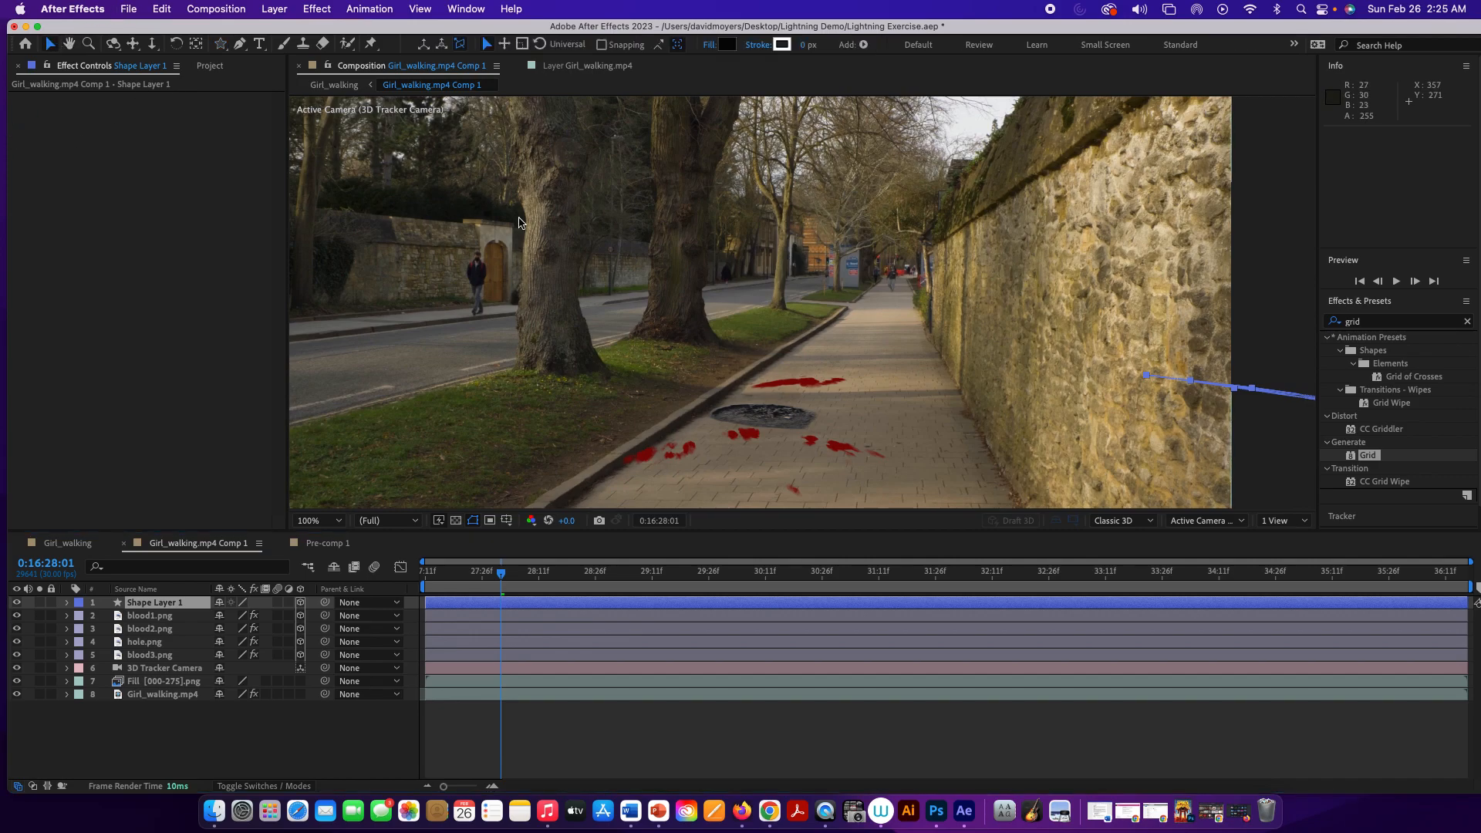
left_click_drag(1312, 395, 805, 385)
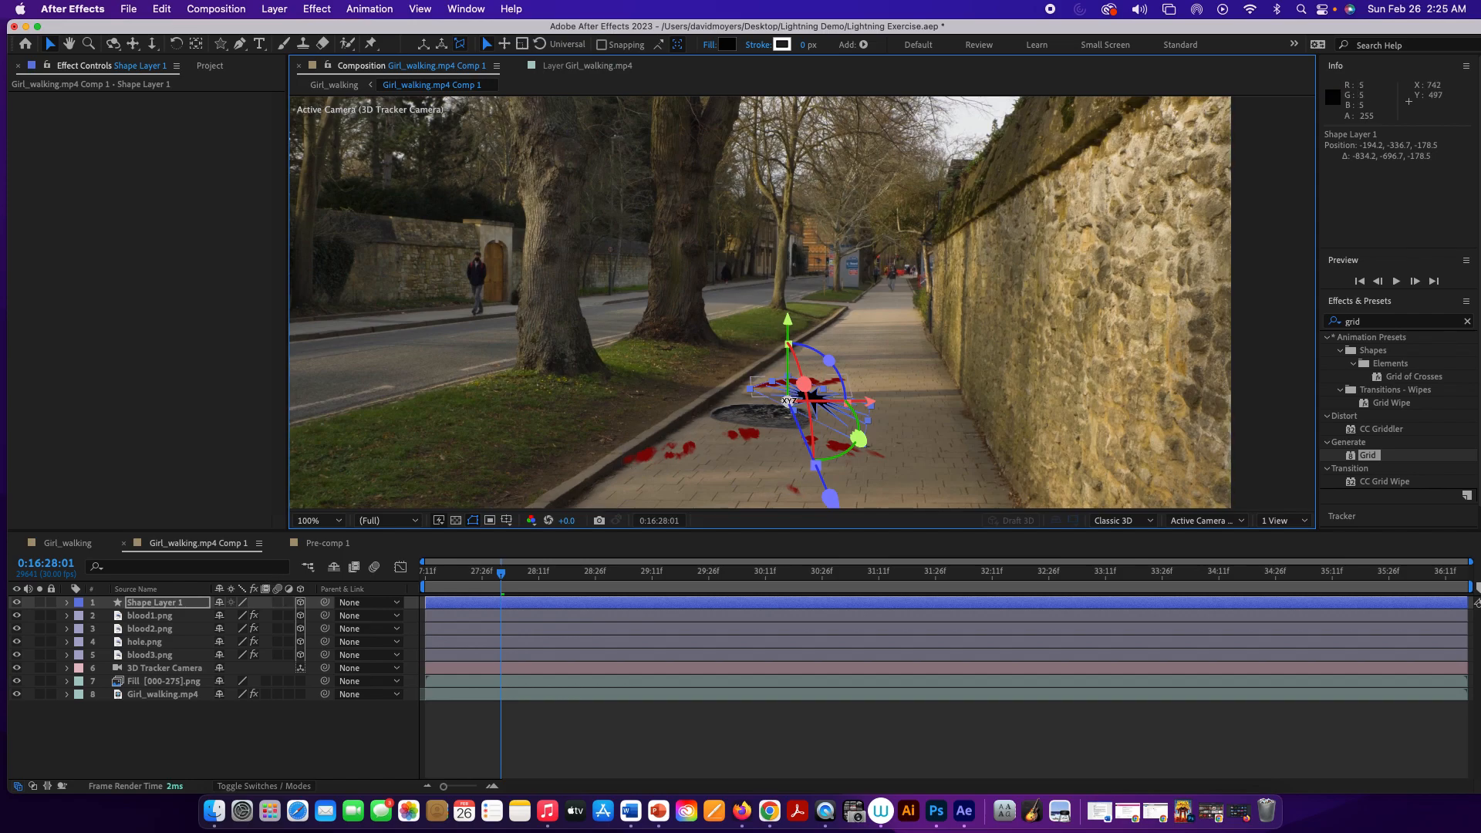
Stretch the star shape layer on the sidewalk to a scale of about 111%, 168%, 105%
left_click_drag(750, 390, 753, 398)
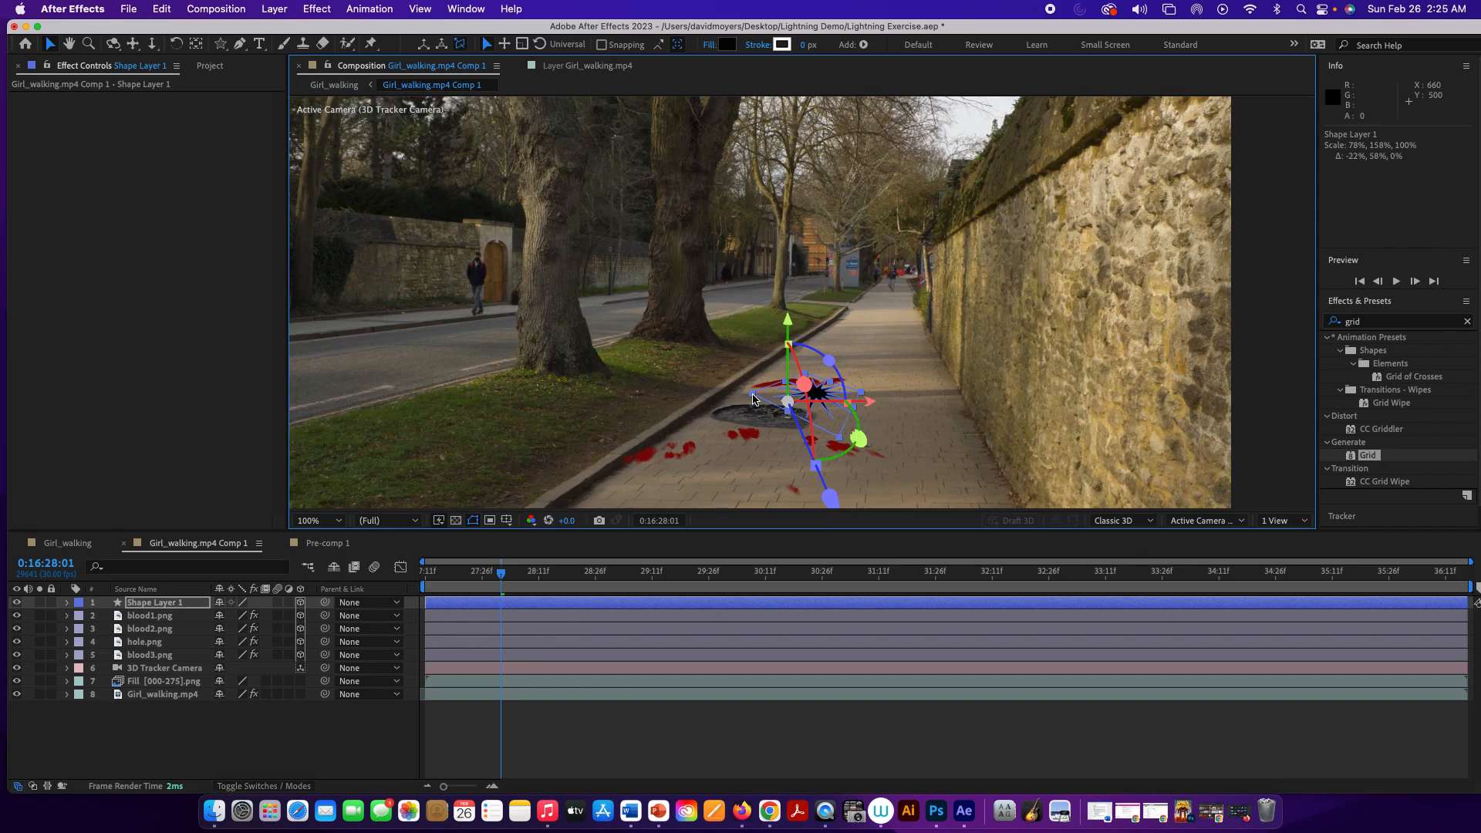
left_click_drag(851, 404, 877, 395)
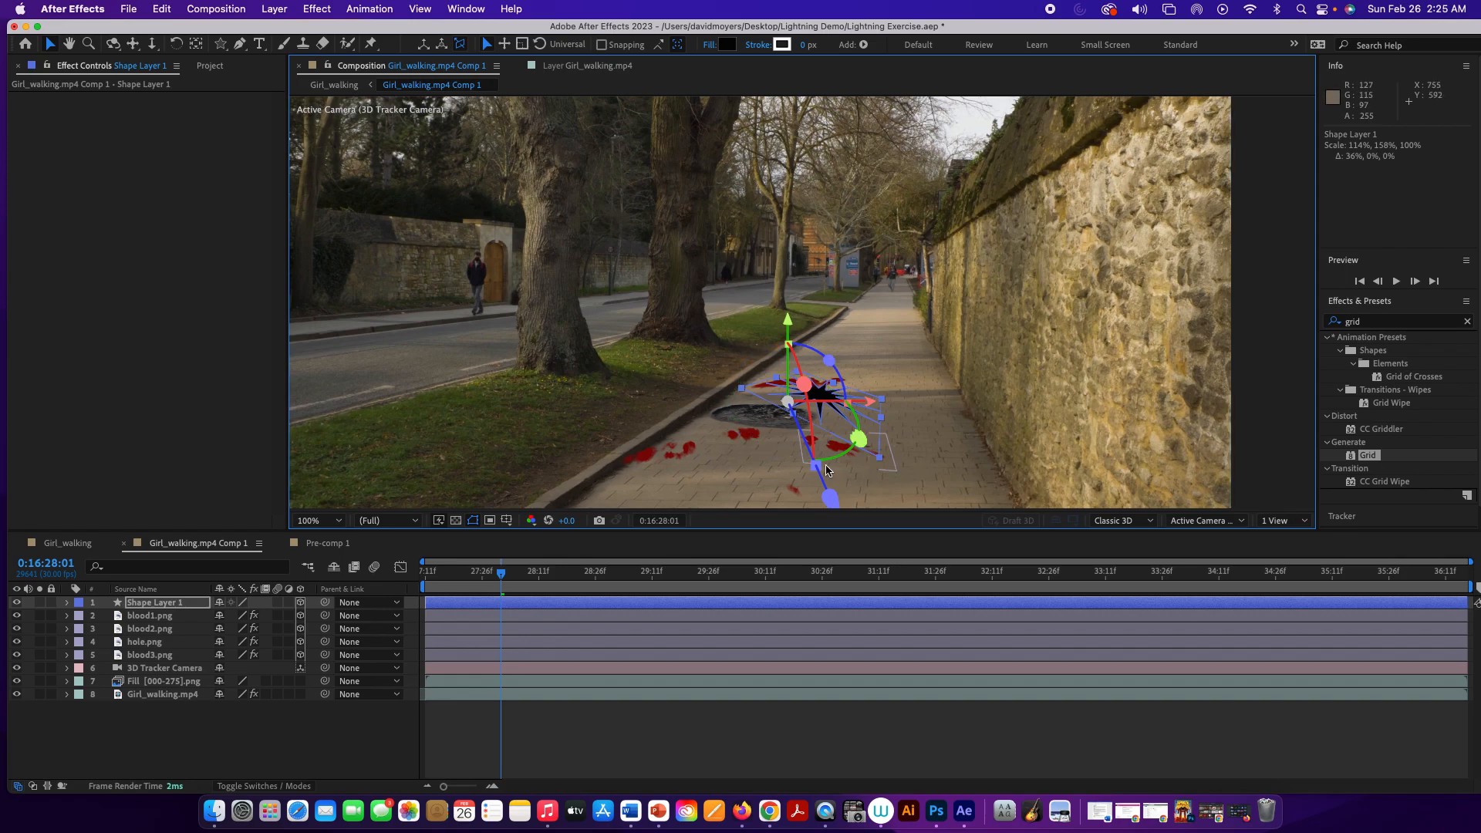
left_click_drag(817, 466, 897, 479)
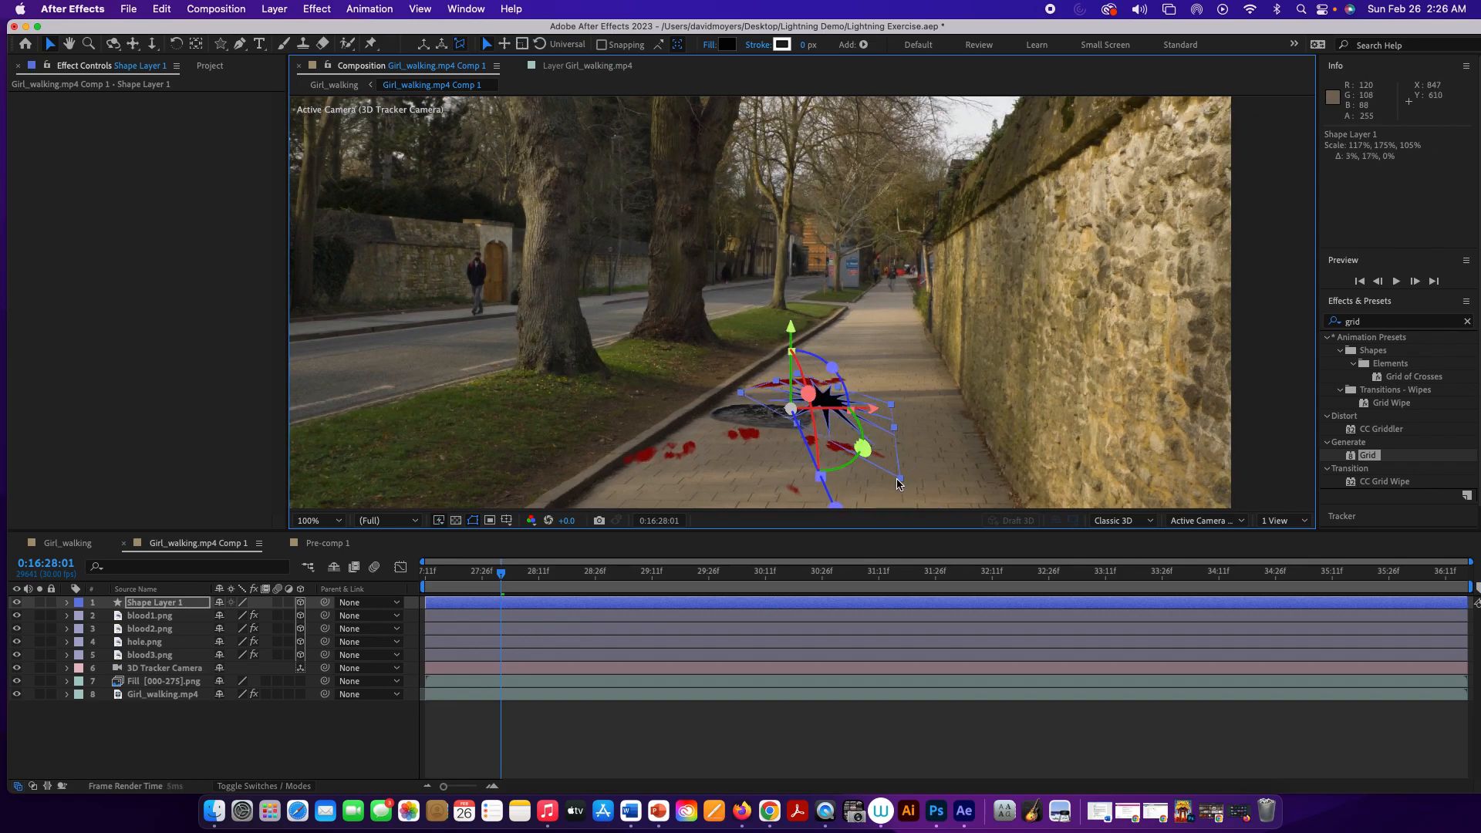
left_click_drag(743, 397, 745, 397)
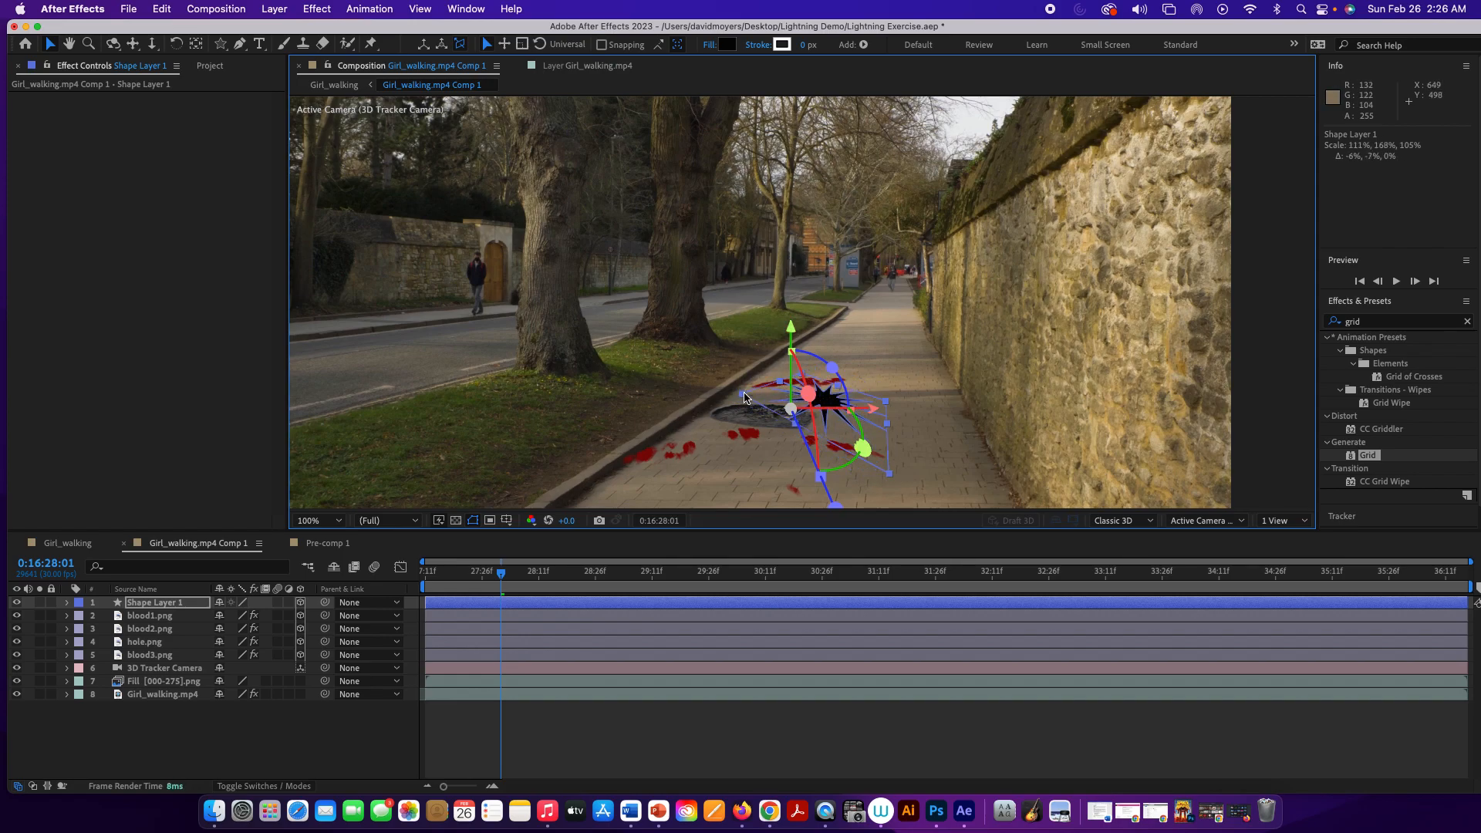
Reposition the star over the hole at about -263.0, -408.1, -244.8 and fine-tune its size to cover the hole
left_click_drag(801, 414, 725, 442)
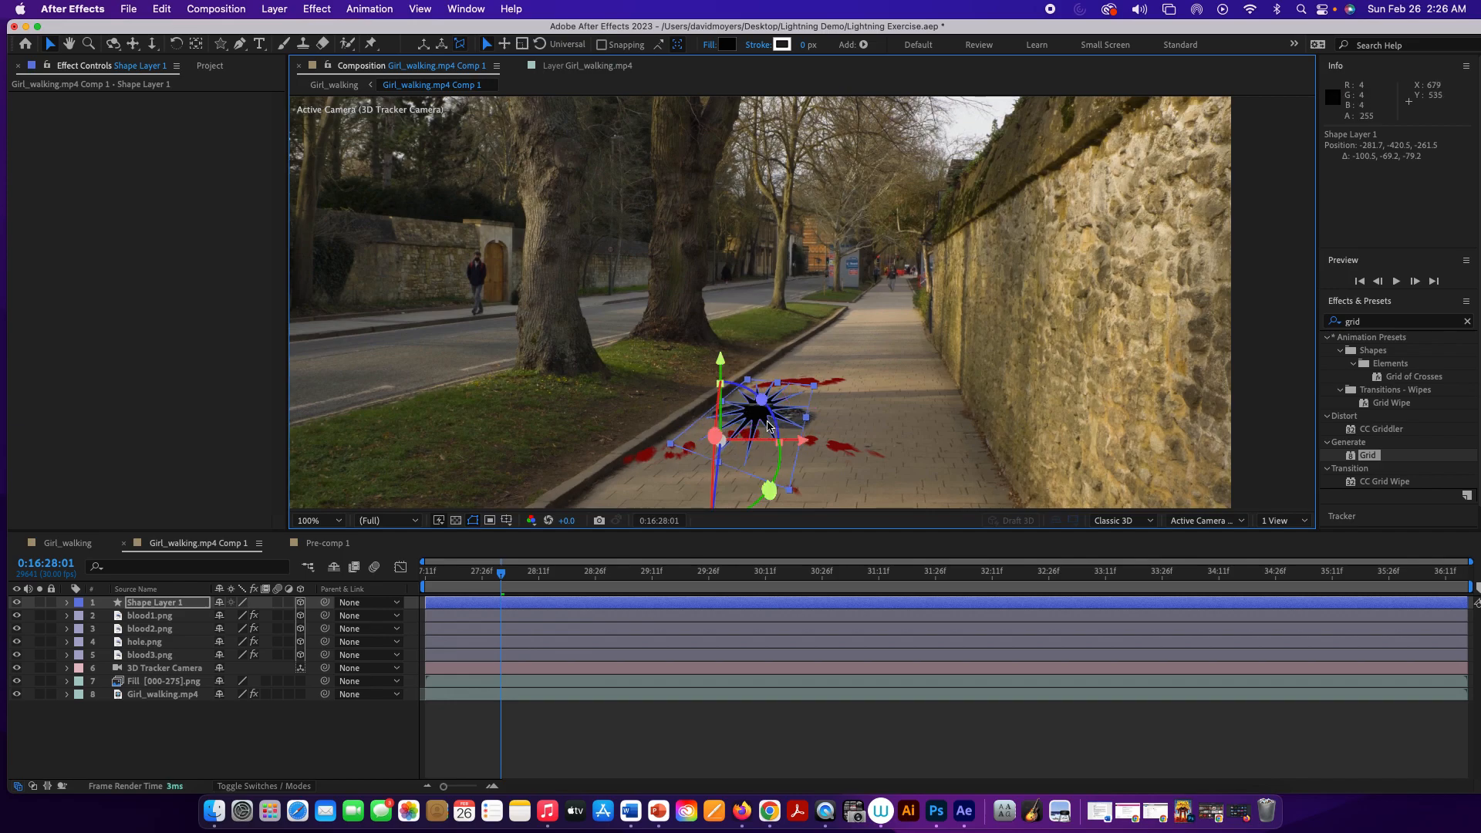
left_click_drag(790, 488, 769, 419)
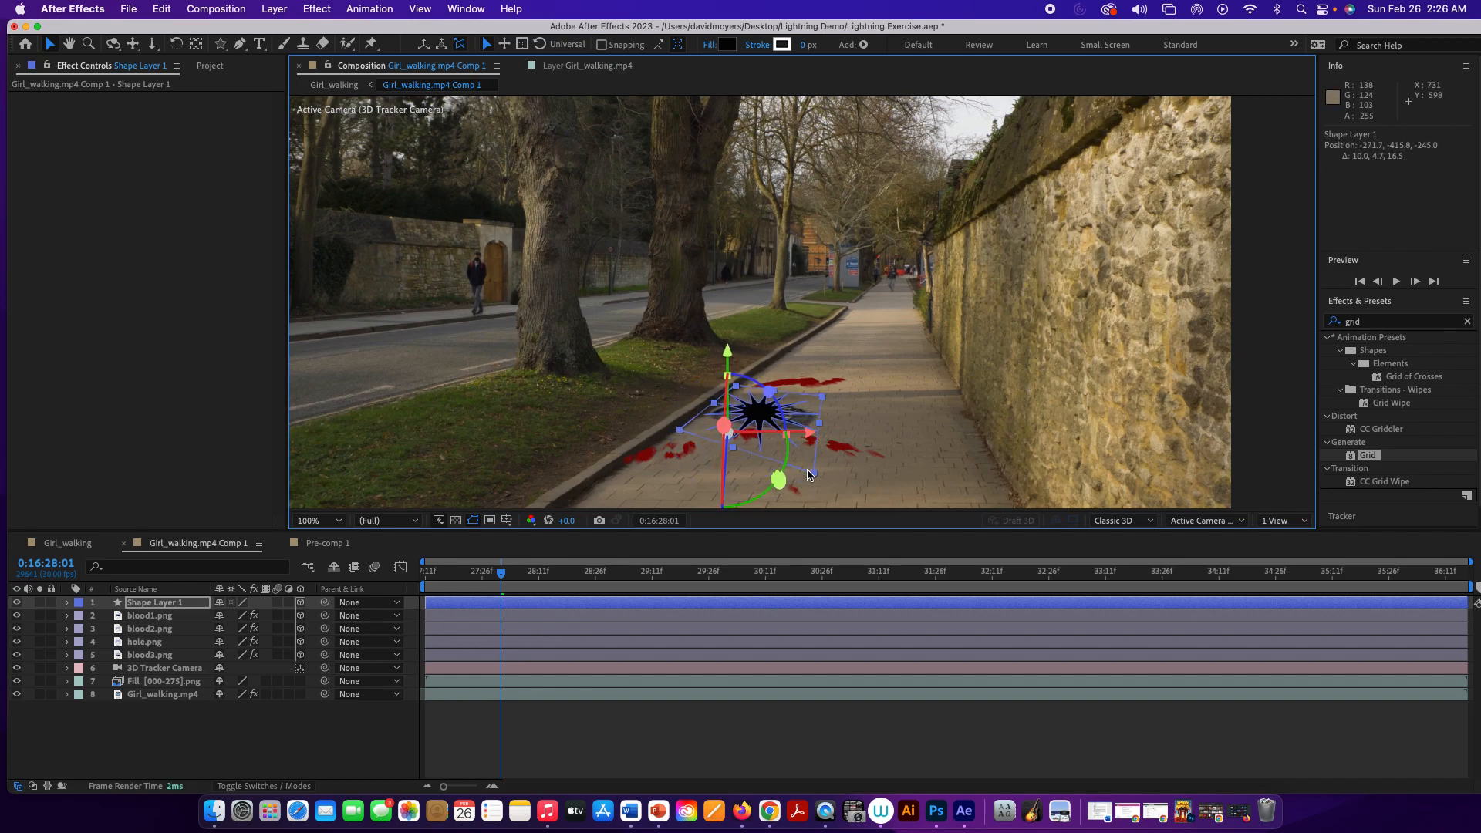
left_click_drag(817, 475, 822, 478)
left_click_drag(773, 426, 771, 420)
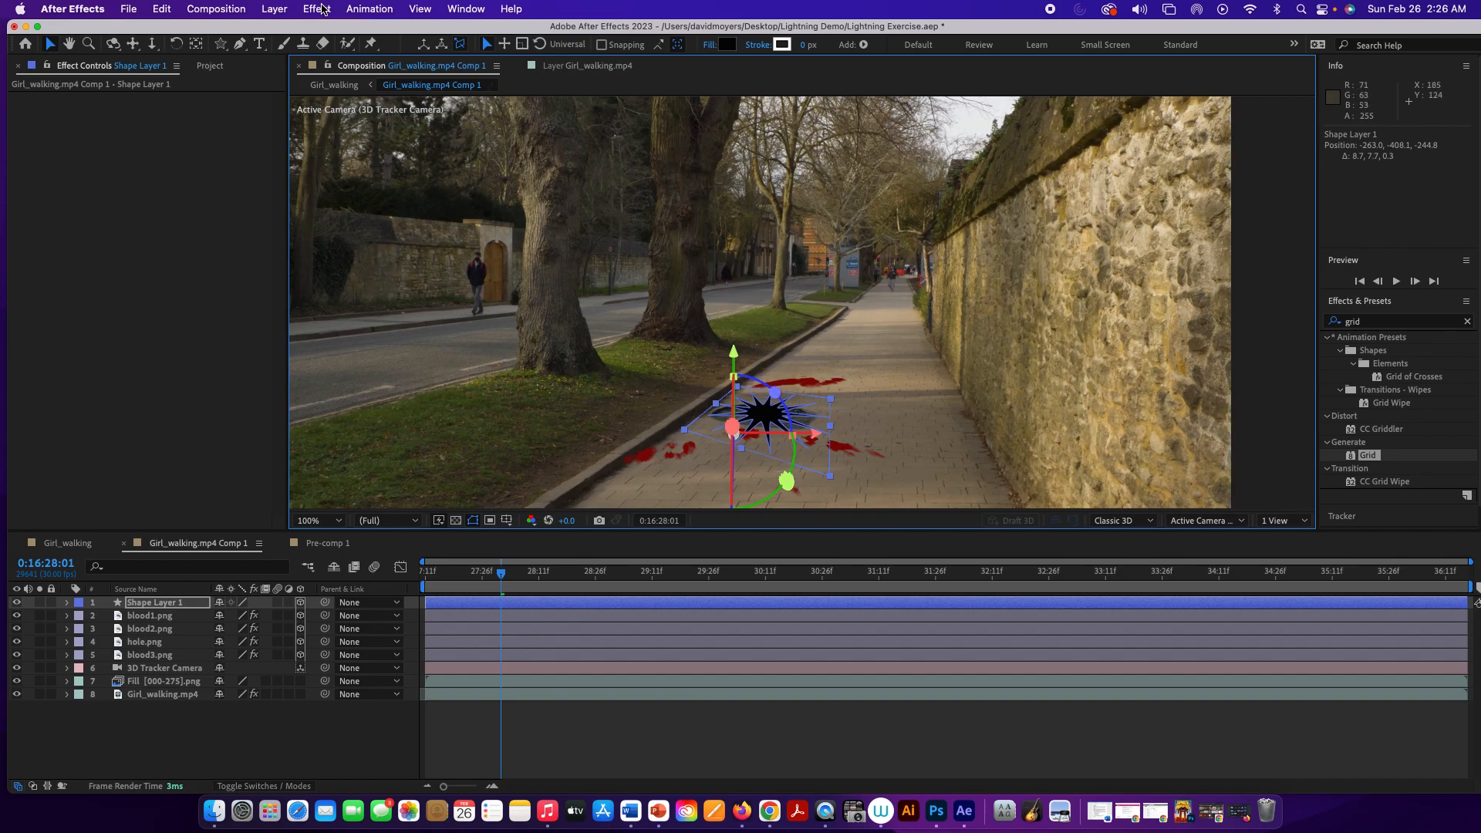
Apply CC Radial Blur to the star shape layer with Amount 11.0 and deselect the layer to check the look
left_click(317, 9)
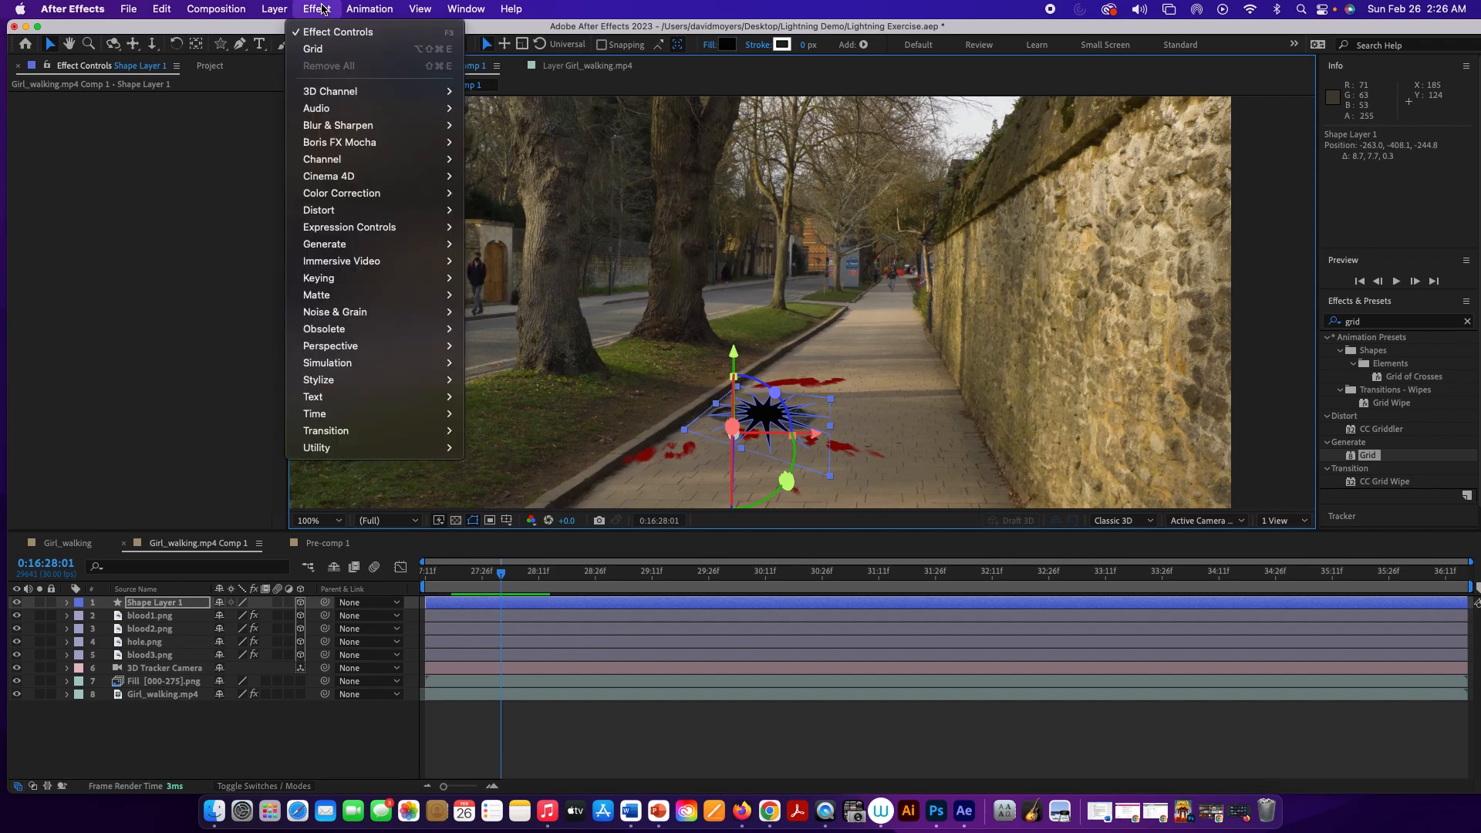
mouse_move(367, 165)
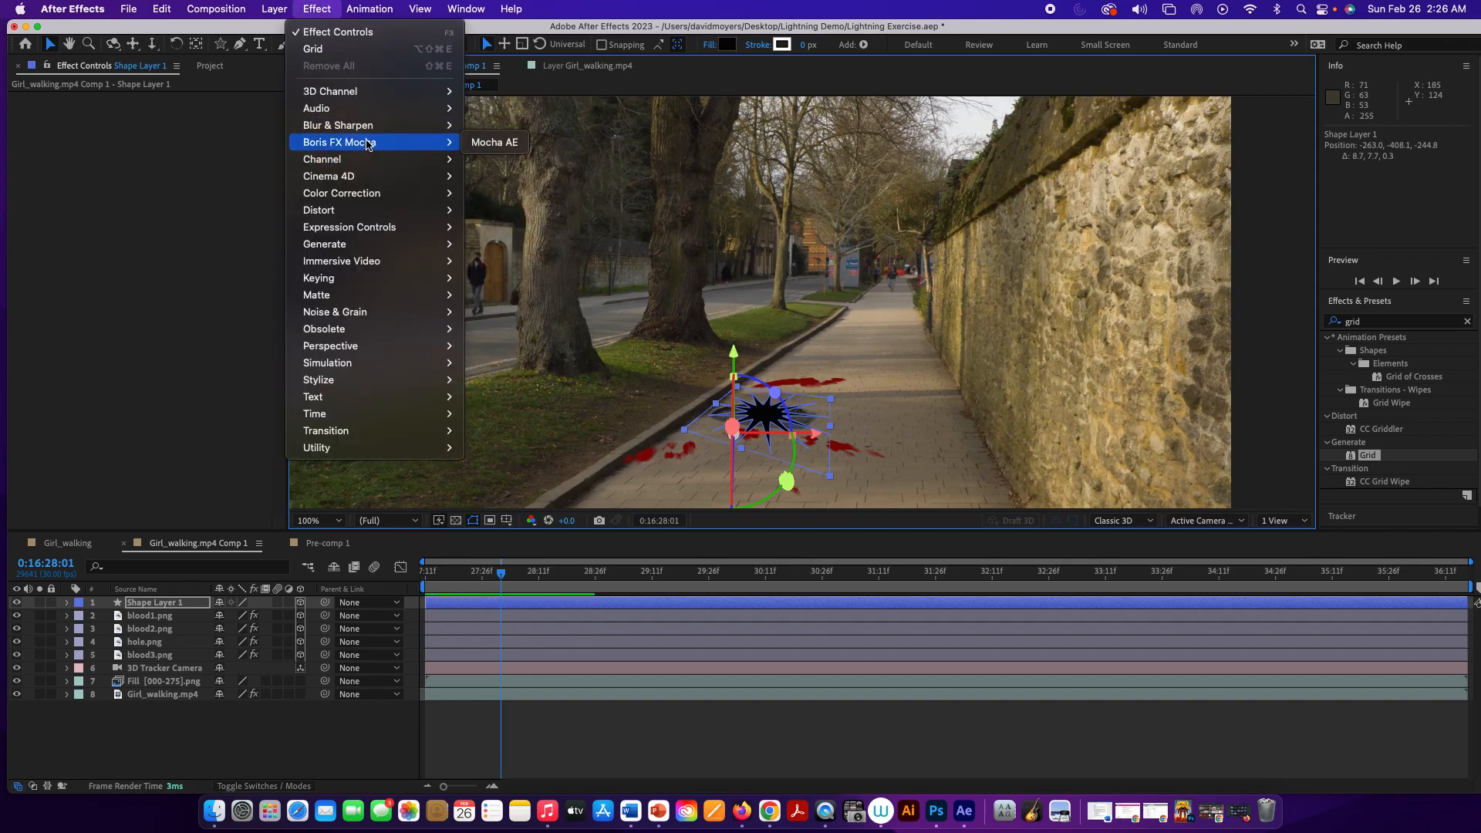
mouse_move(362, 126)
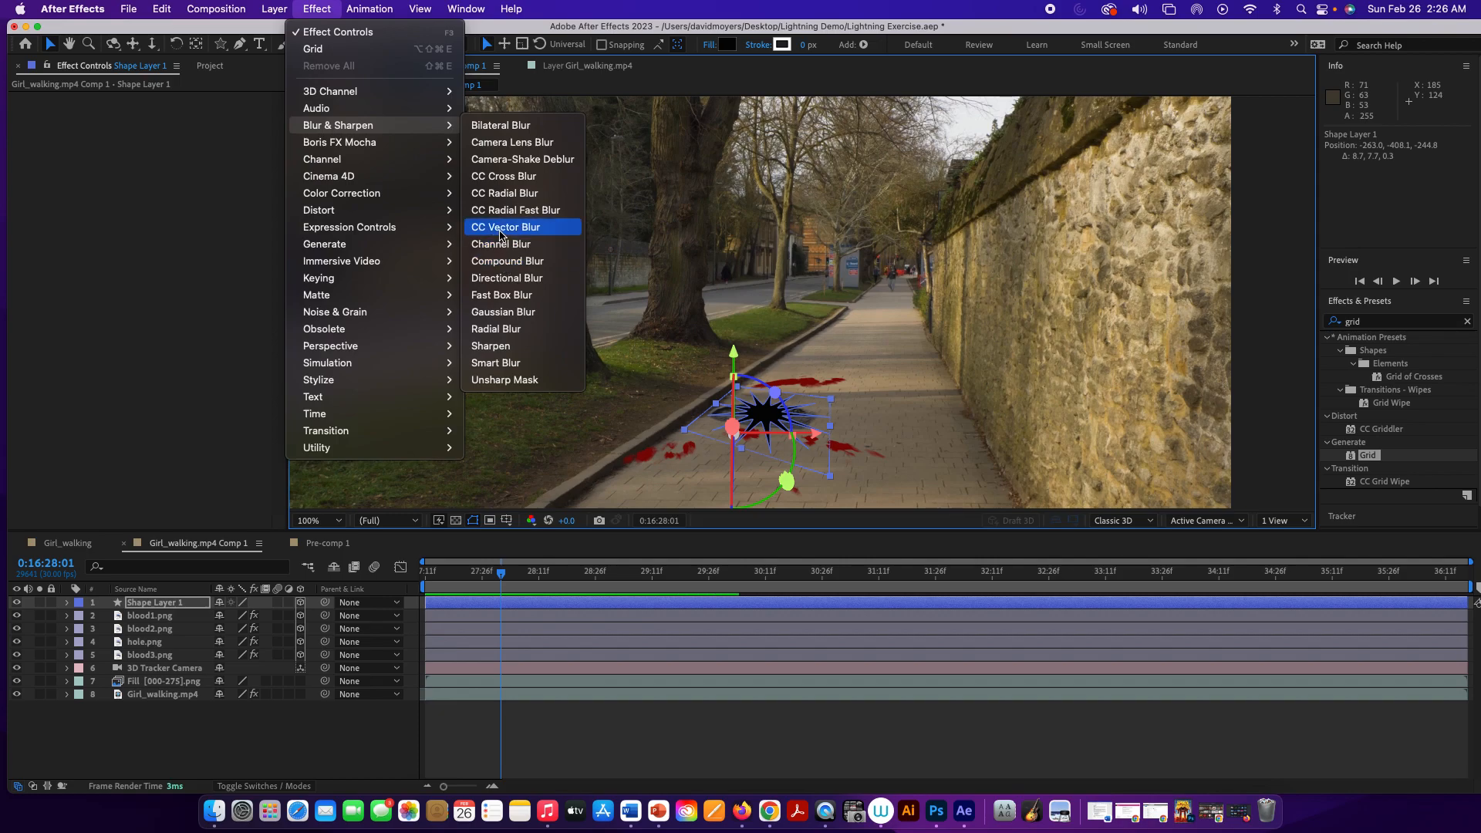
key("Escape")
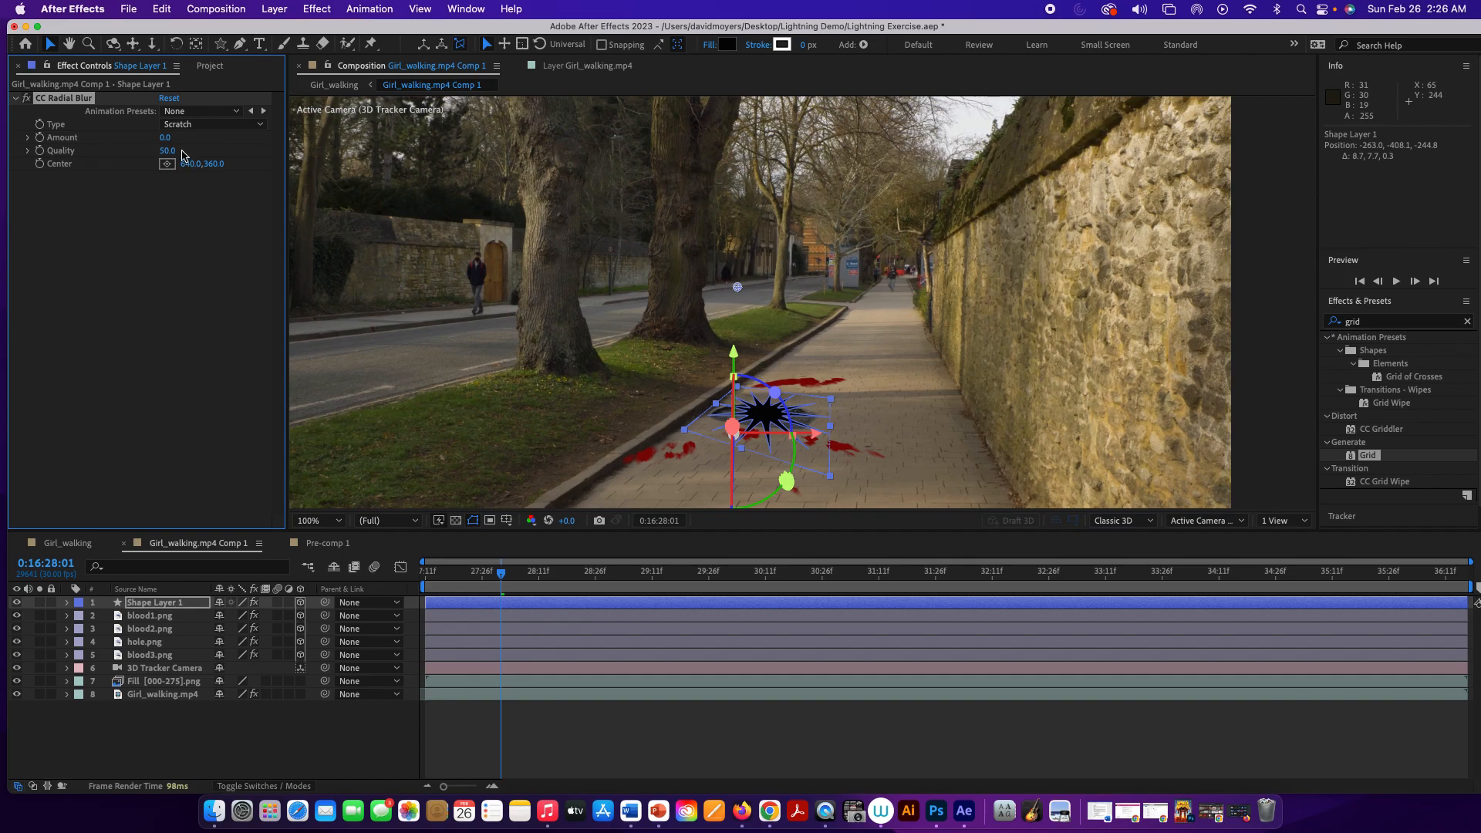
left_click_drag(176, 139, 177, 141)
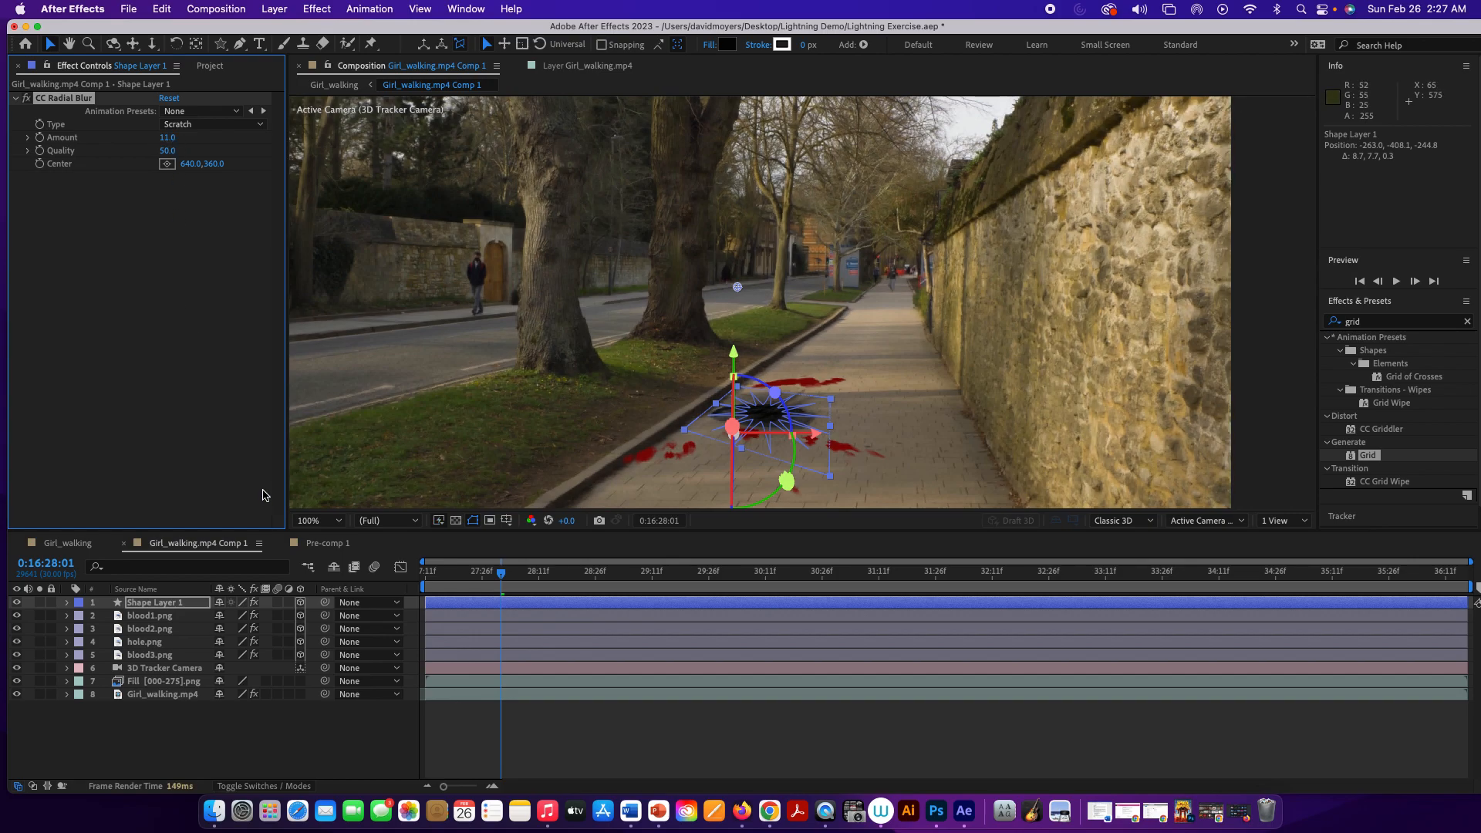
left_click(270, 733)
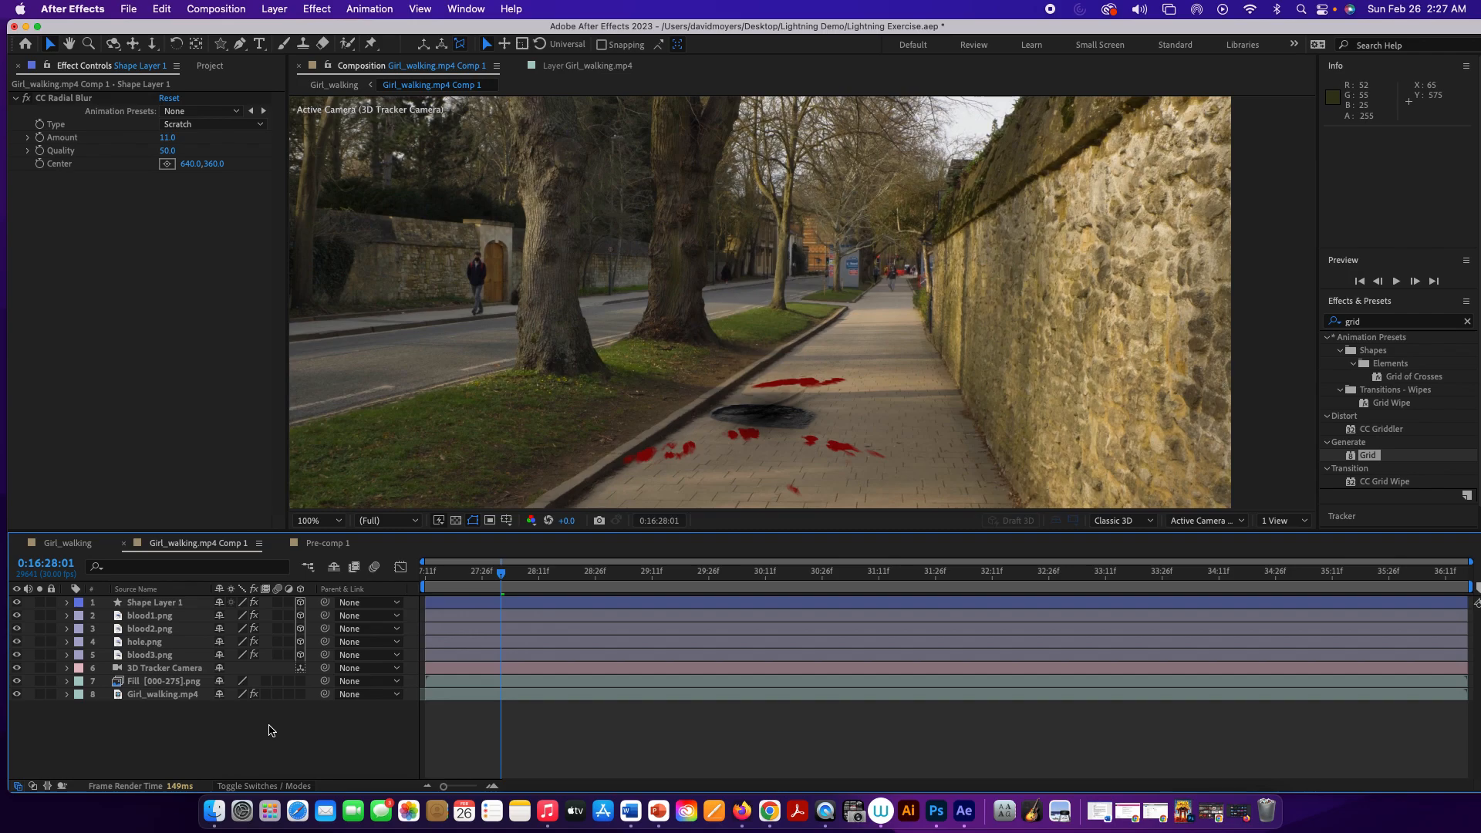
left_click(182, 605)
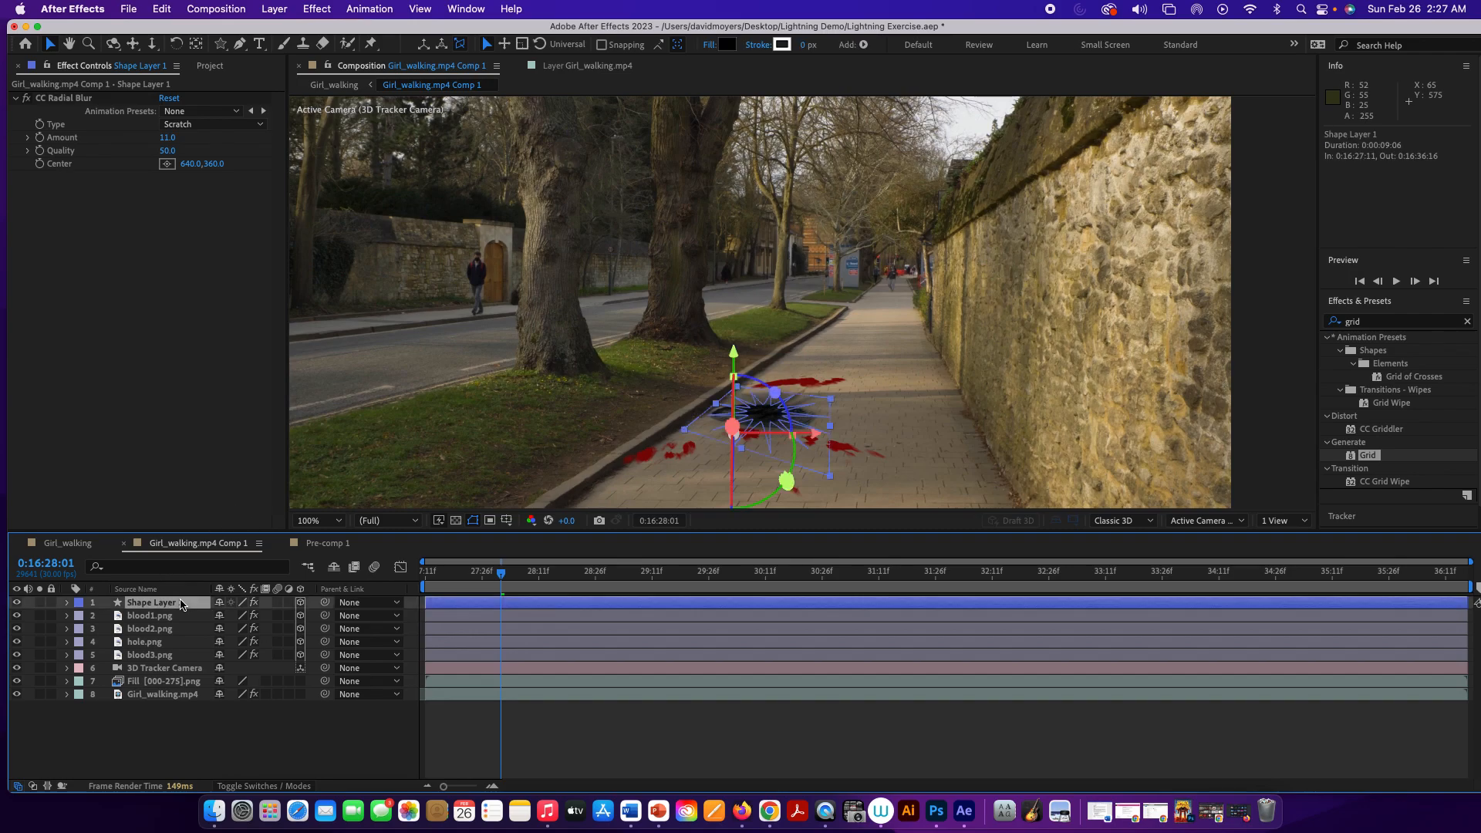
left_click(67, 604)
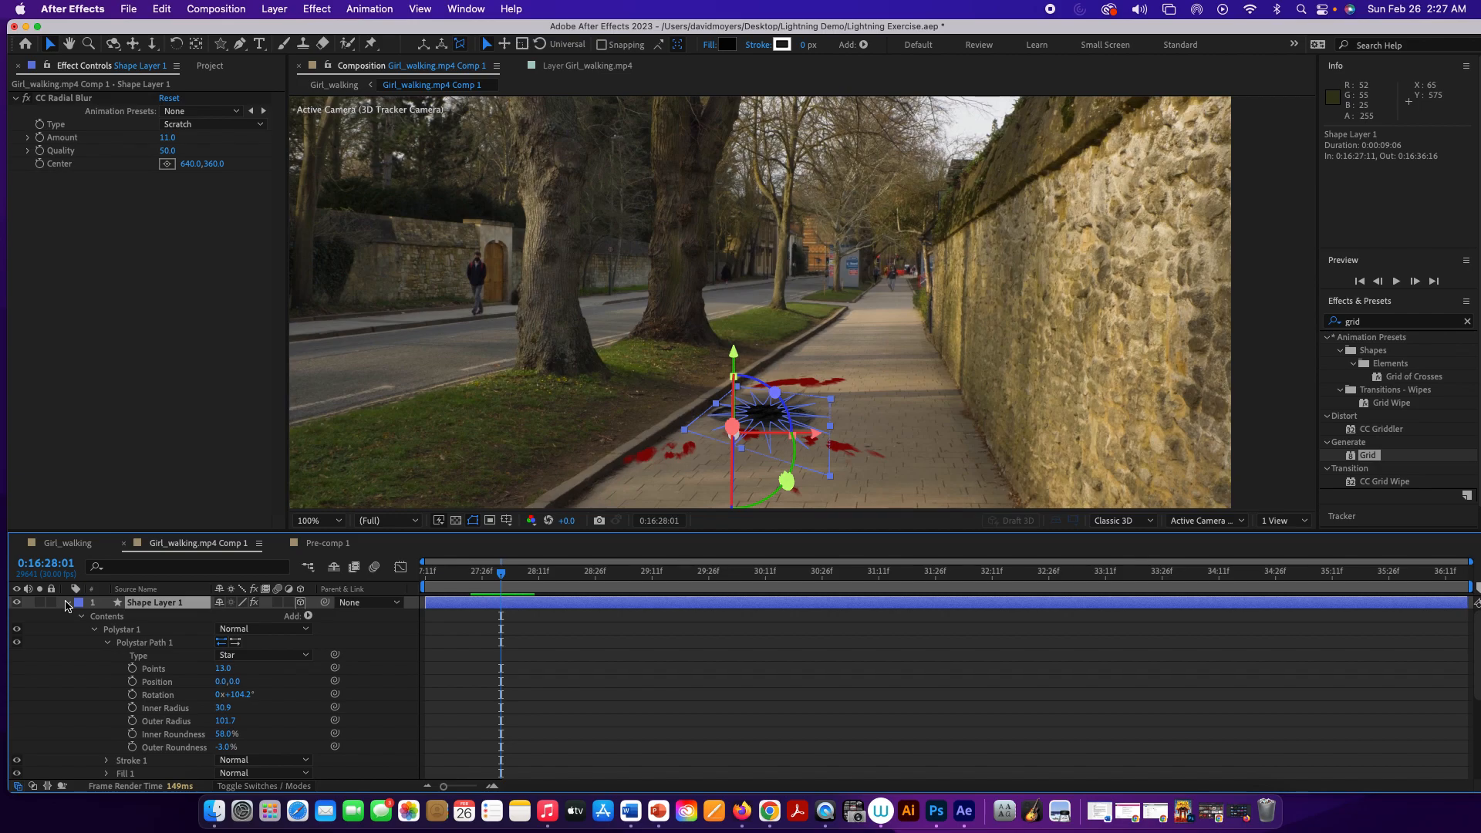
left_click(274, 630)
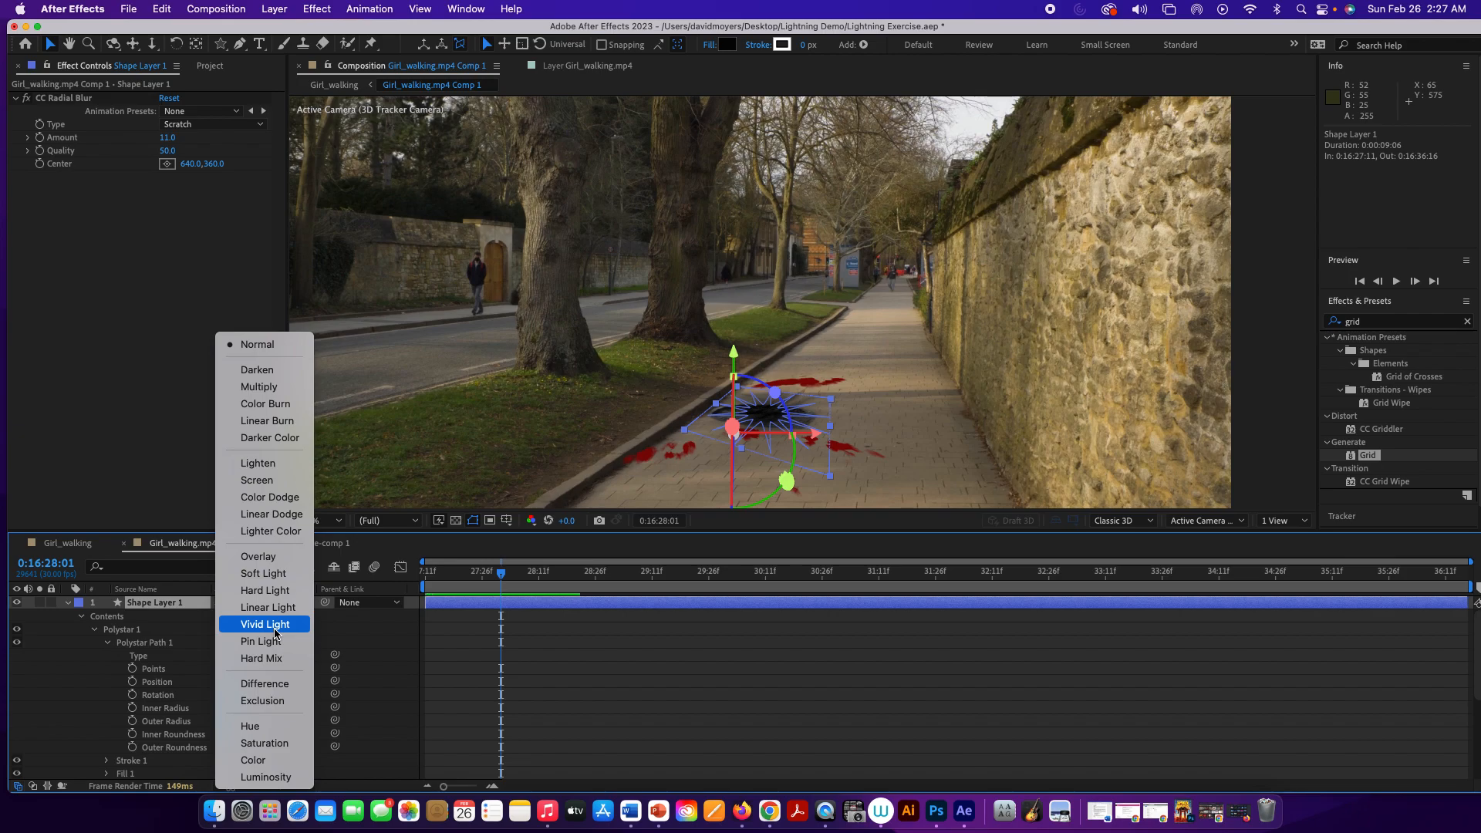
left_click(137, 460)
left_click(68, 602)
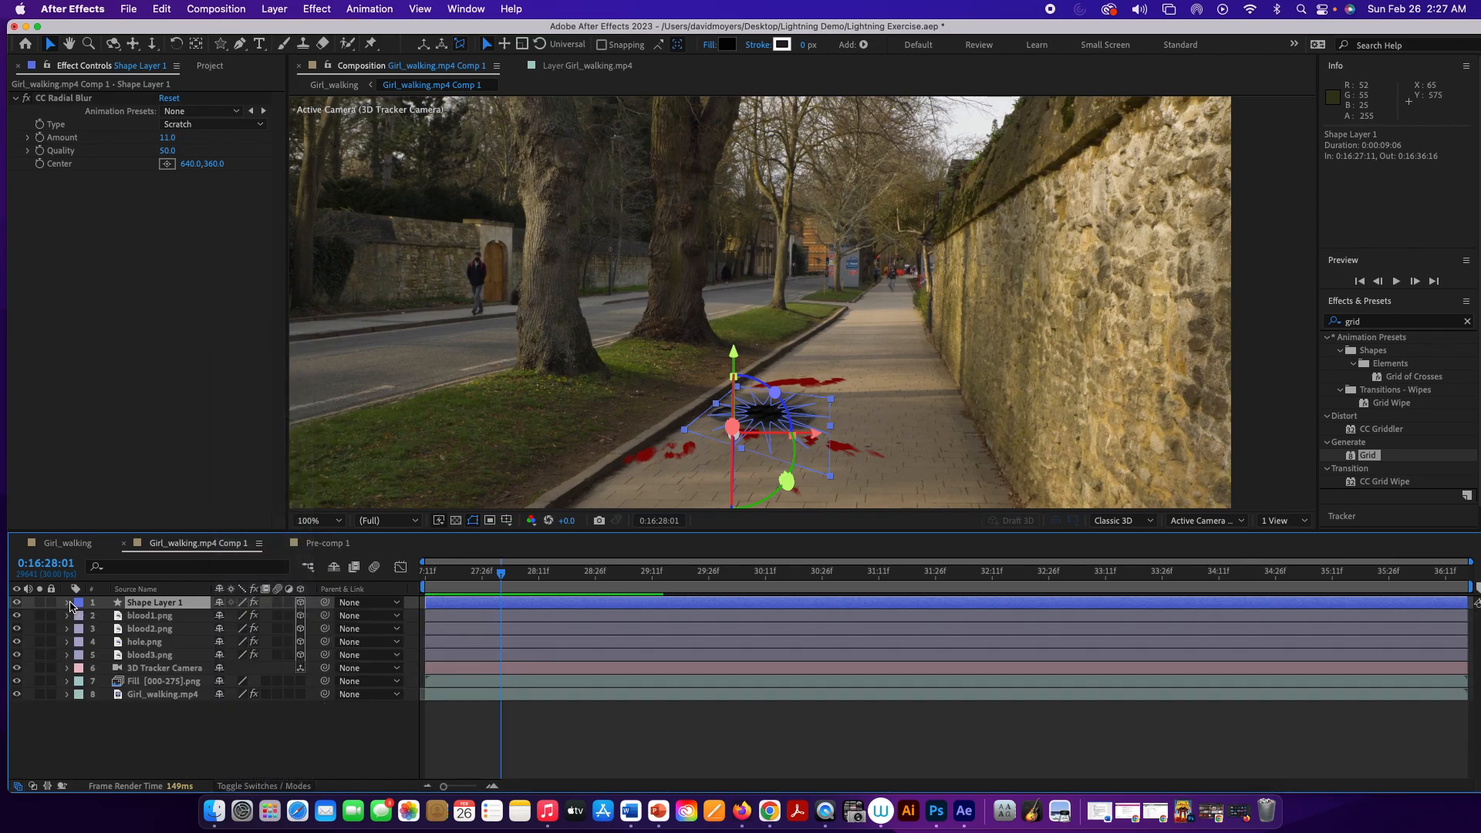
Set the blending mode of Polystar 1 in the star shape layer to Multiply
left_click(68, 602)
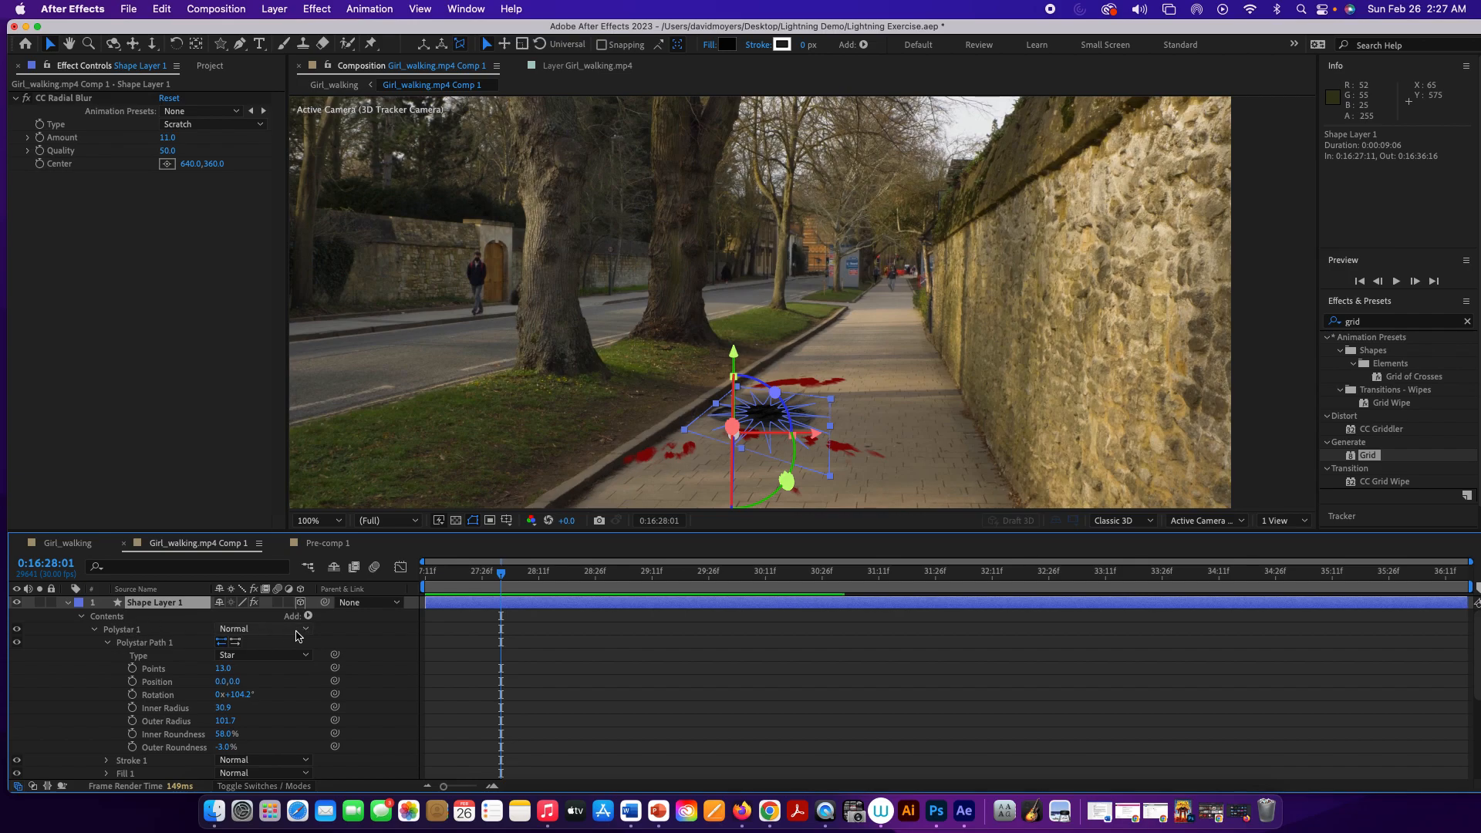
left_click(299, 634)
left_click(277, 383)
left_click(276, 381)
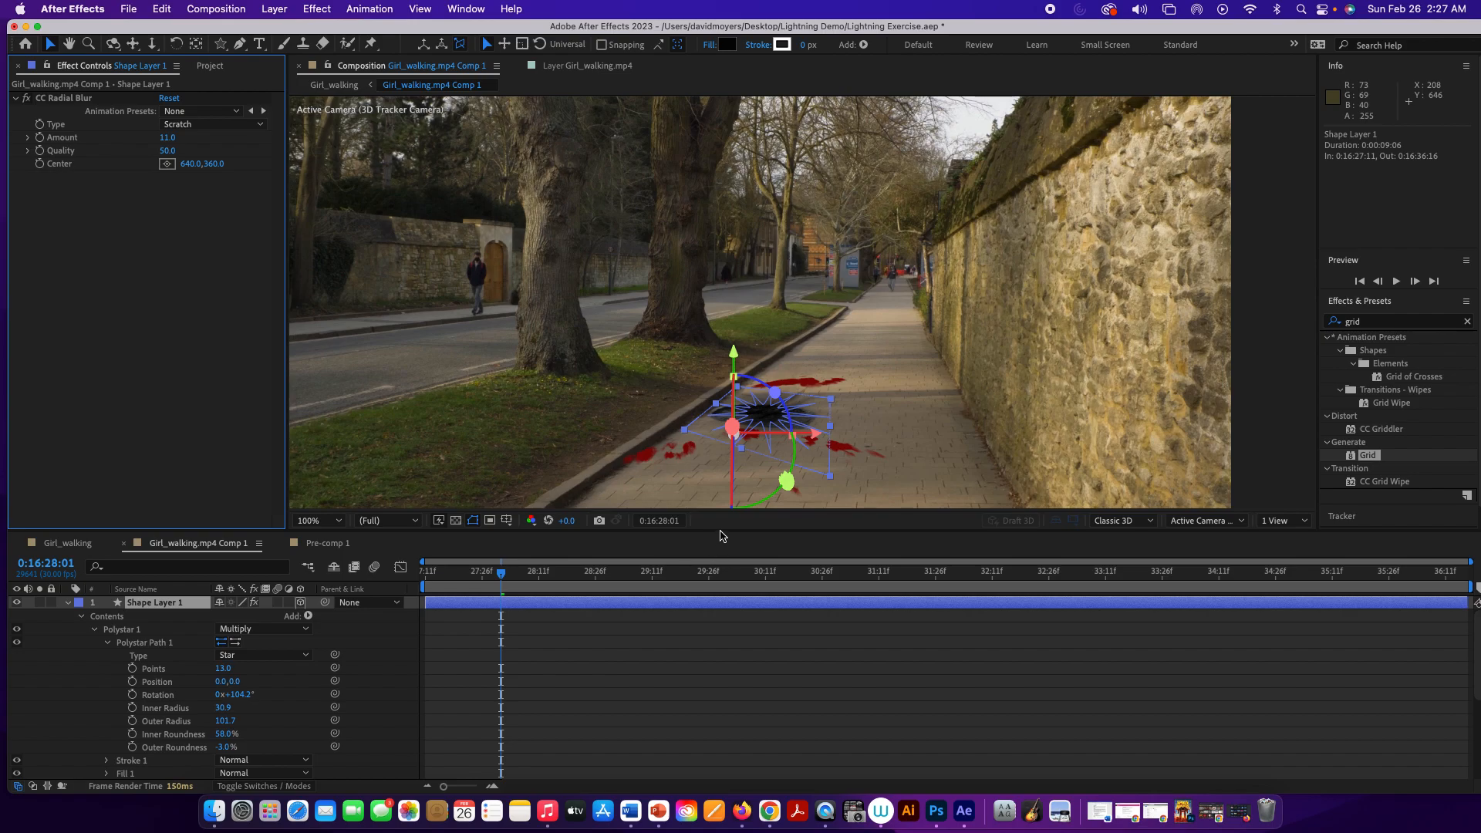
Lower the star shape layer's opacity to 67%, collapse its properties and deselect it
left_click_drag(731, 531, 555, 437)
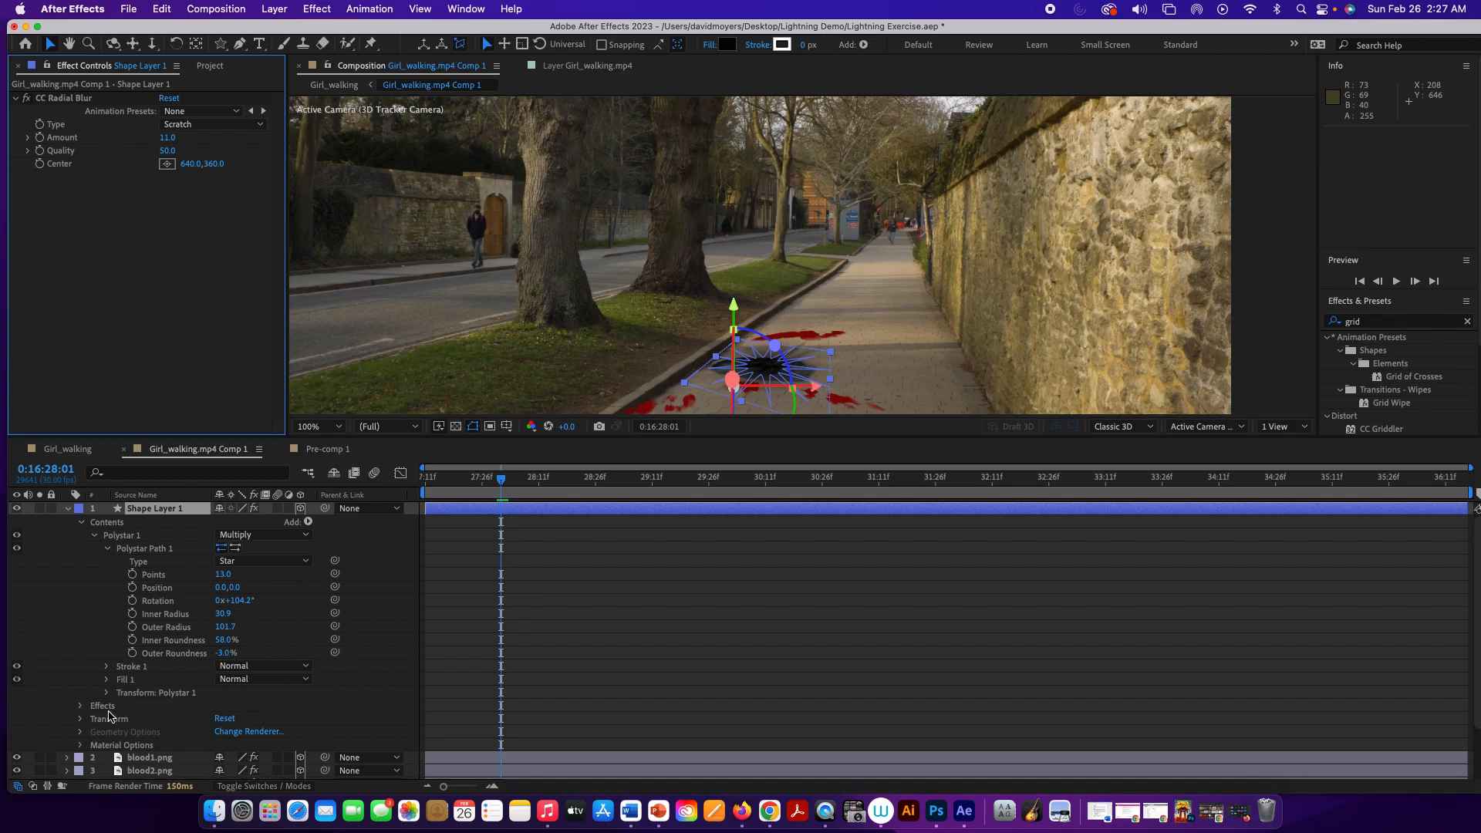
scroll(108, 713, "down", 3)
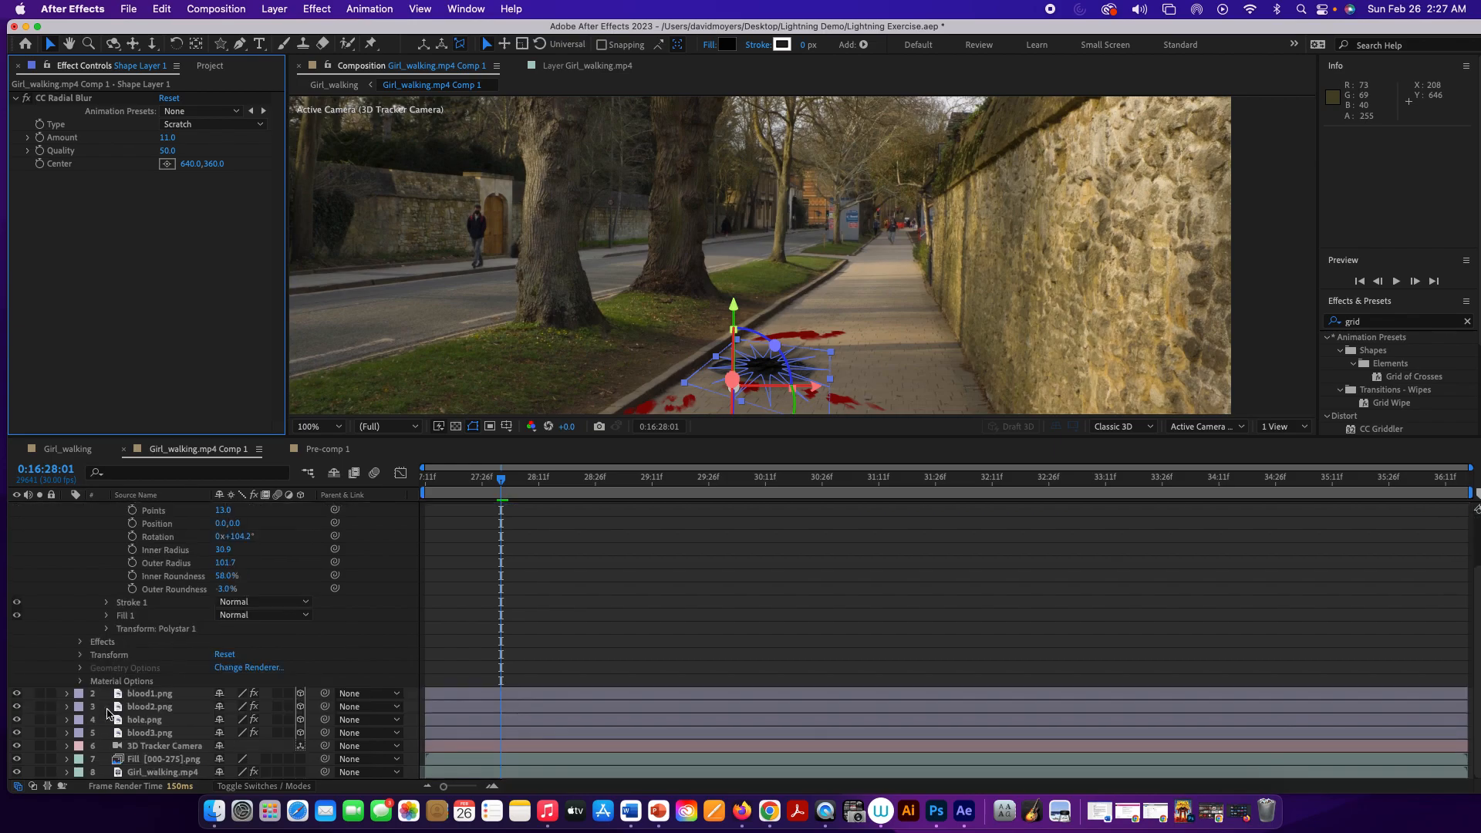
left_click(81, 654)
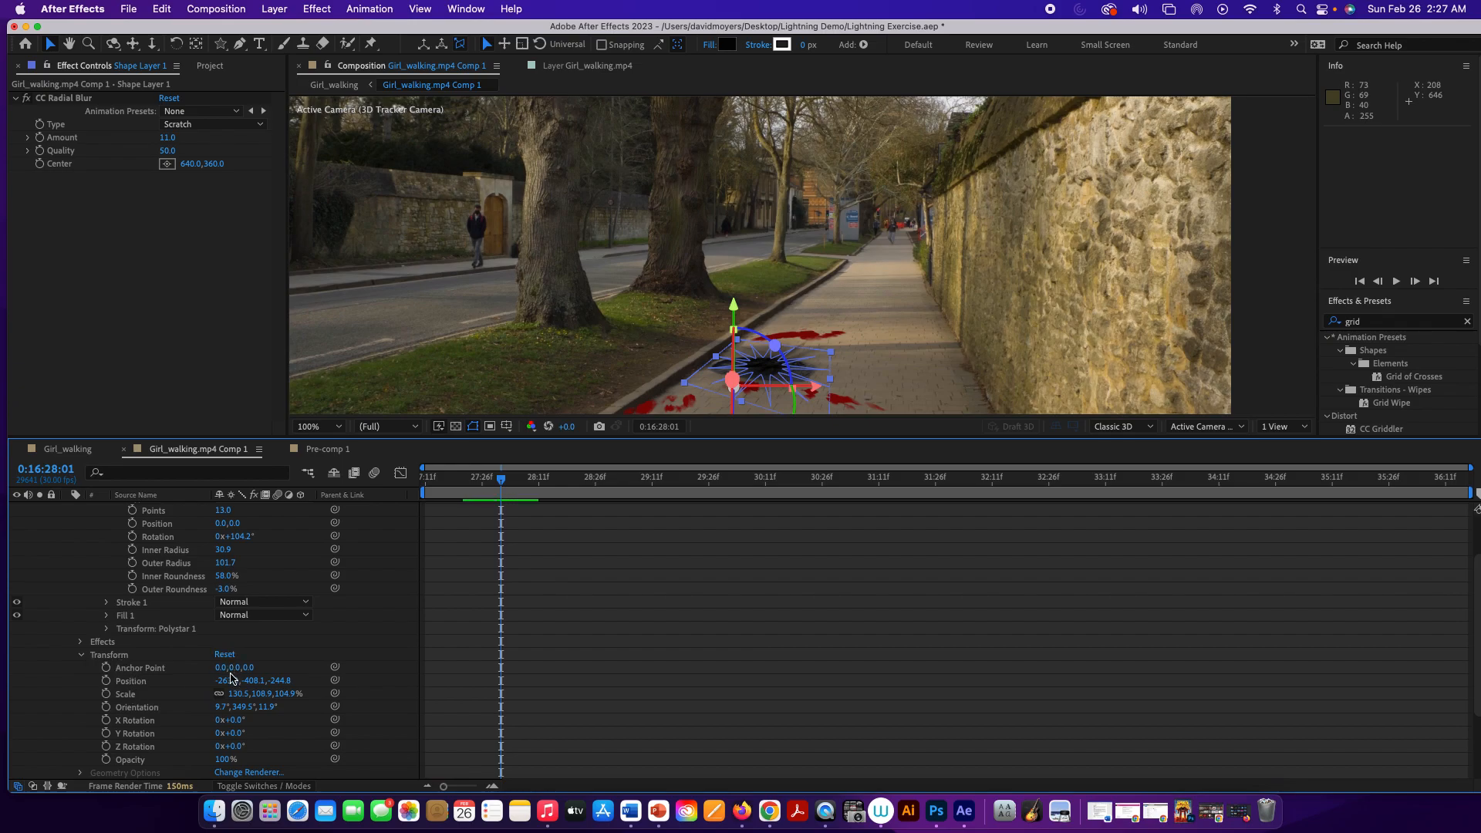
left_click_drag(227, 760, 203, 760)
left_click(182, 330)
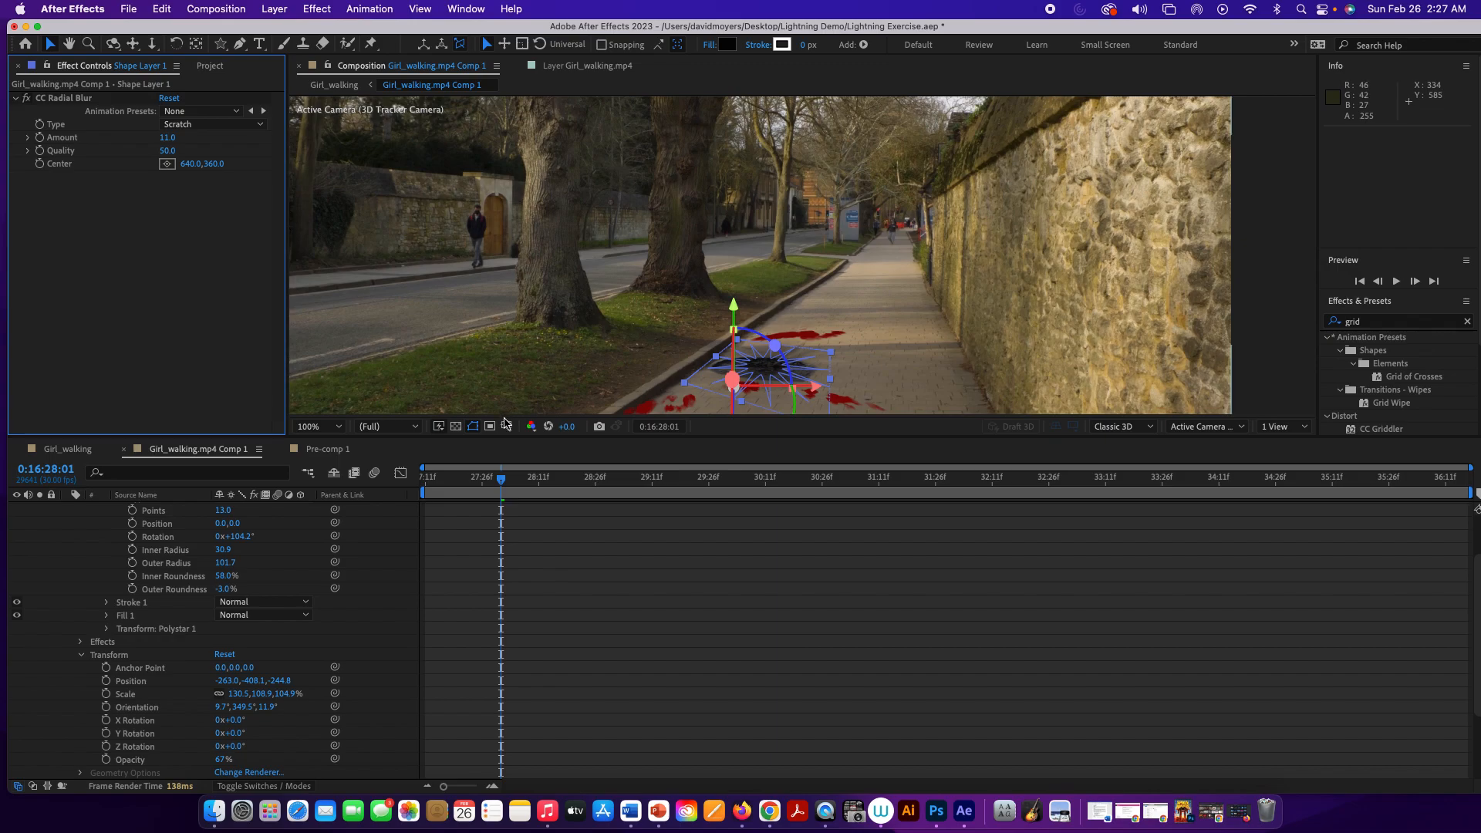
scroll(166, 610, "up", 4)
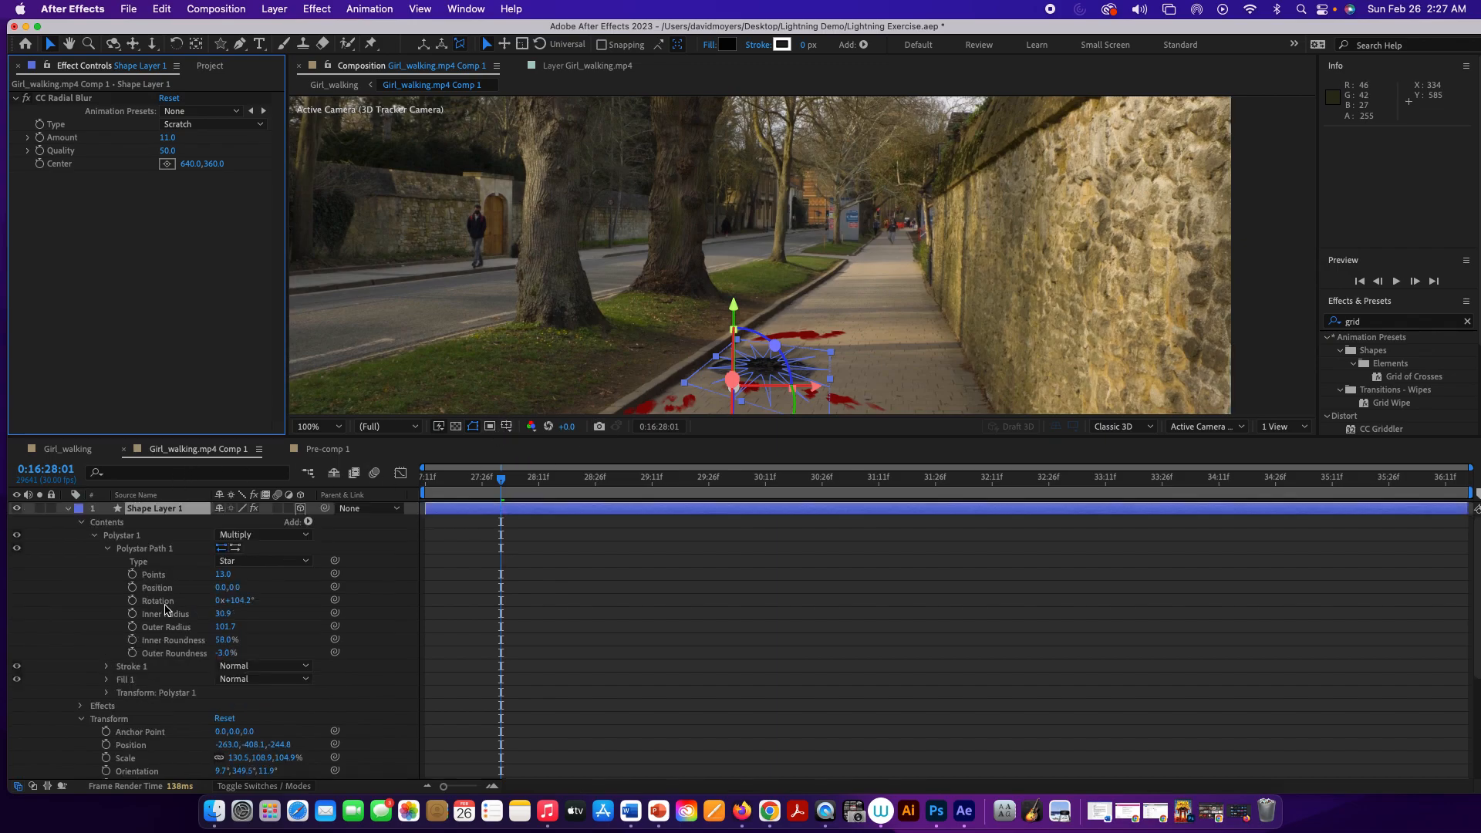
left_click(68, 510)
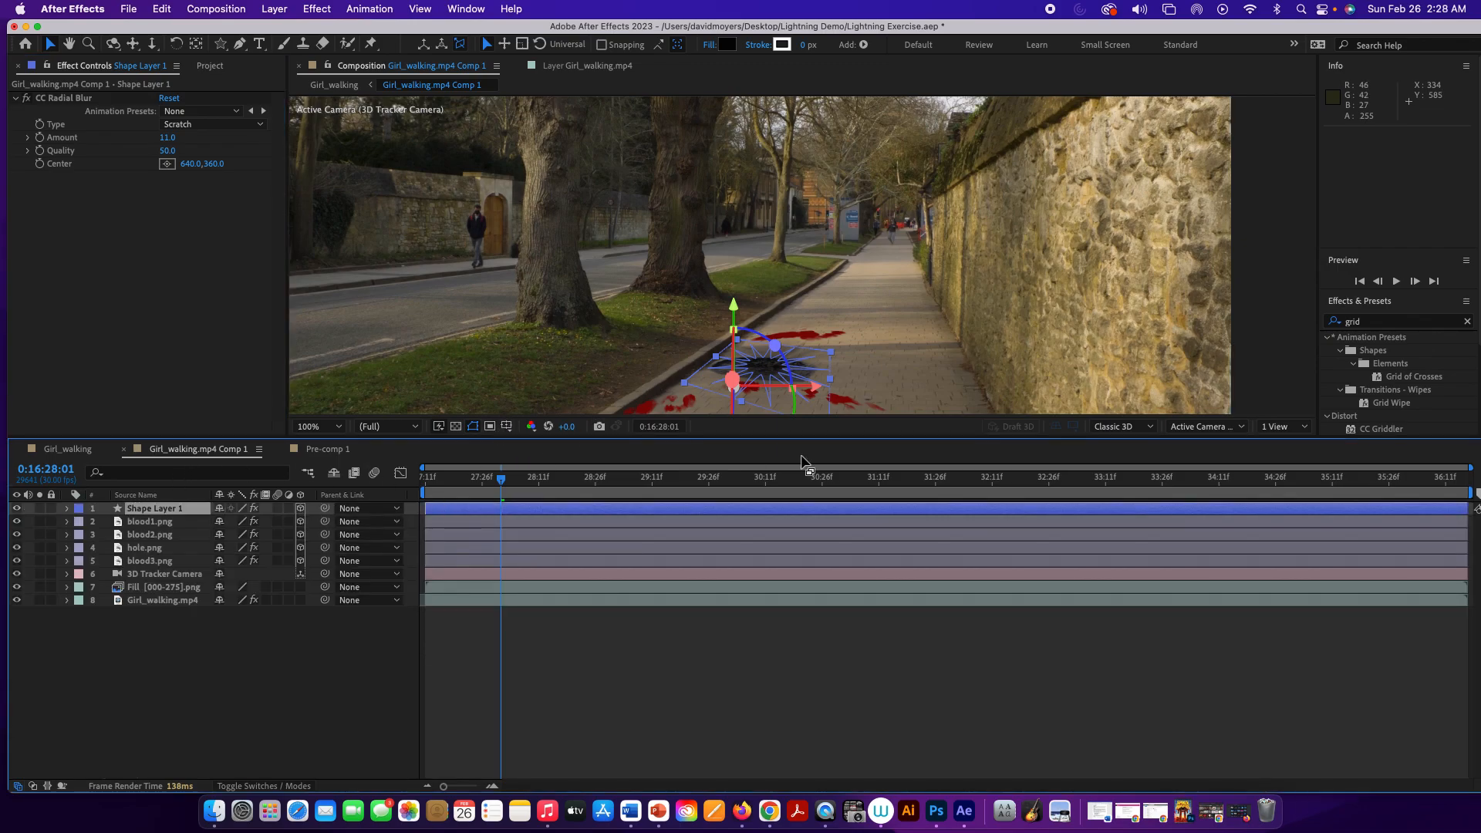
left_click(279, 635)
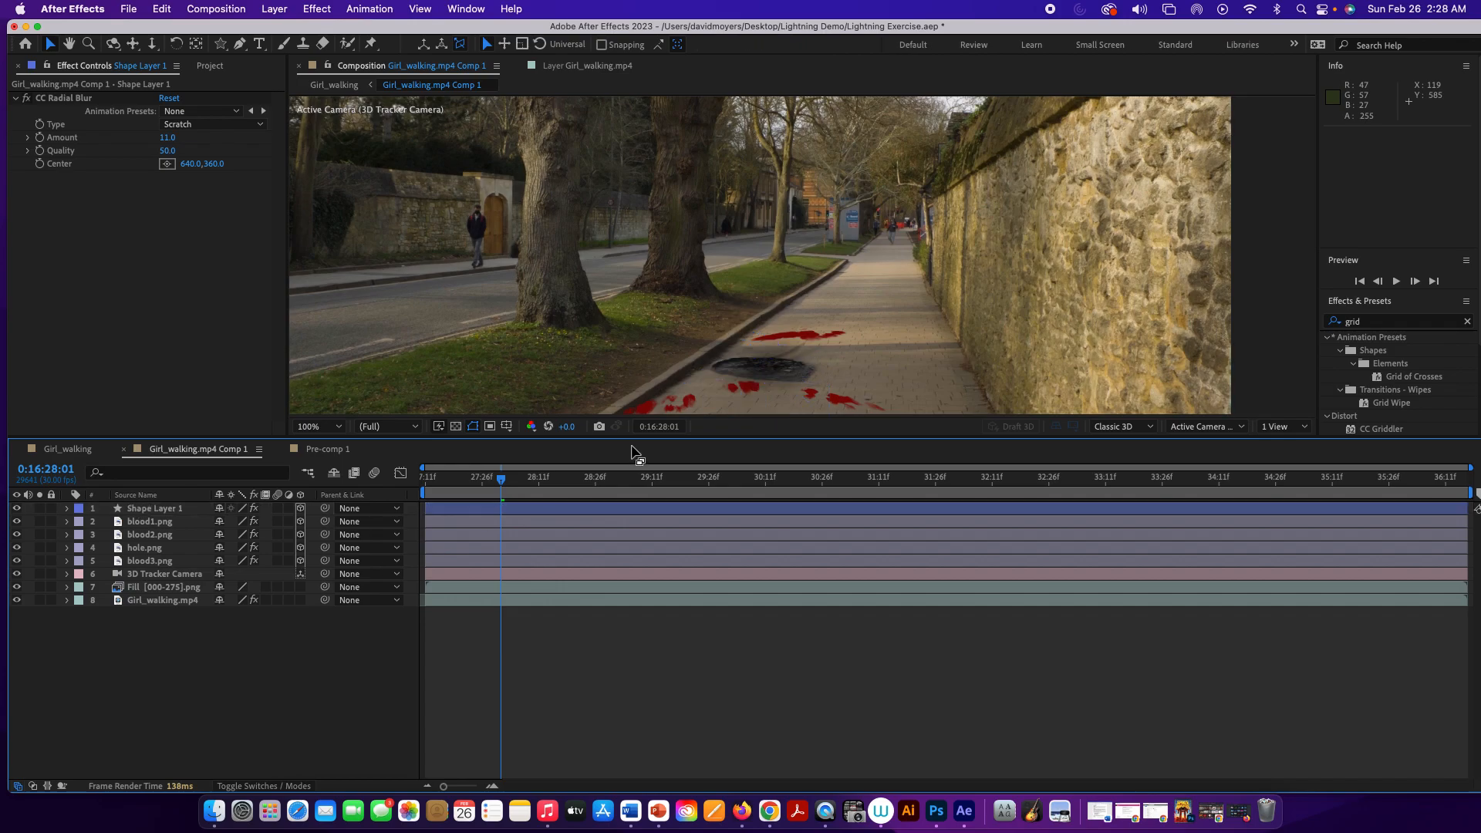
Enlarge the composition view and play and scrub the comp from its start to check how the burn and blood track
left_click(762, 432)
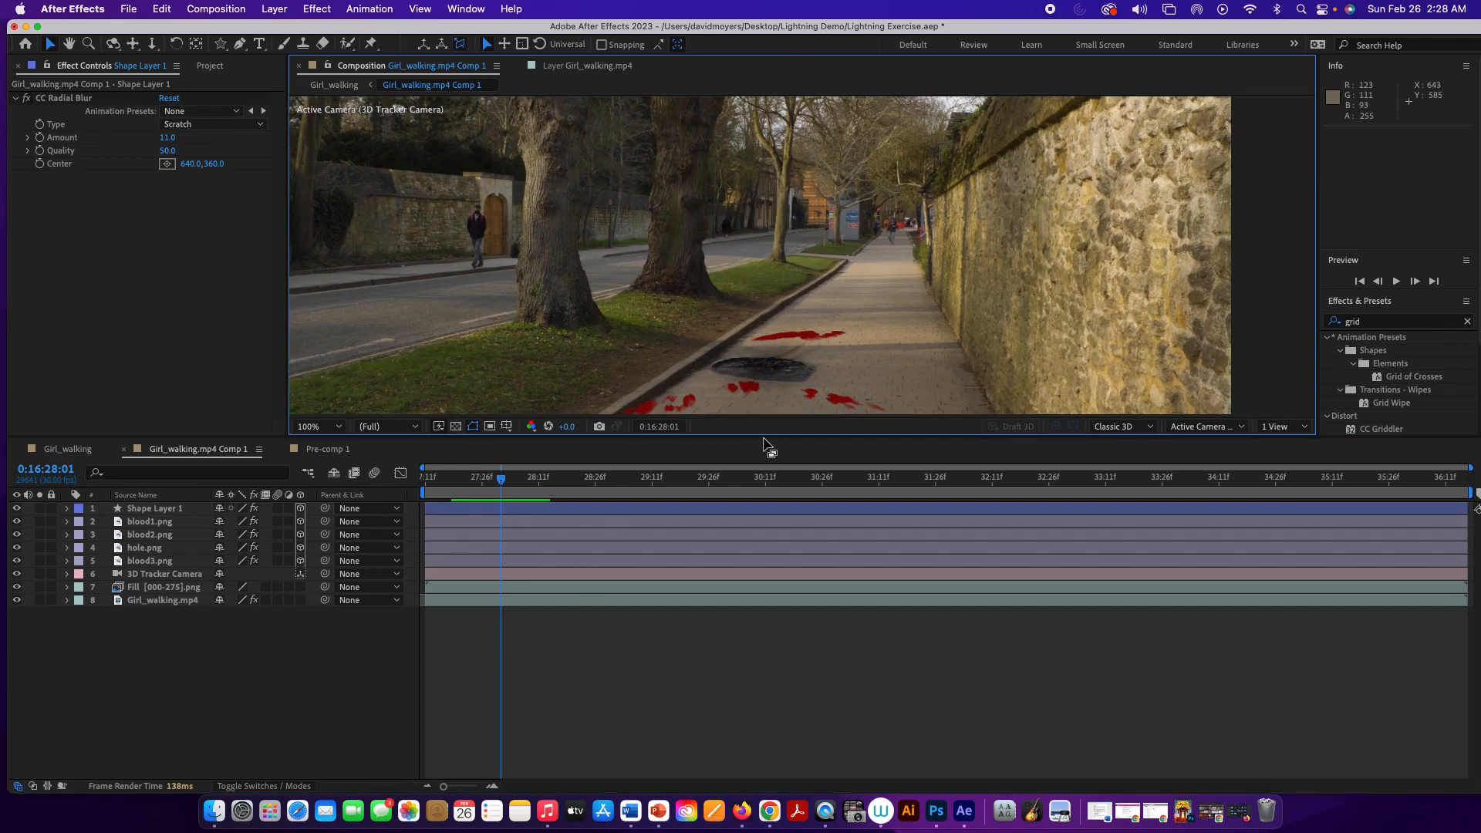
left_click_drag(764, 432, 771, 519)
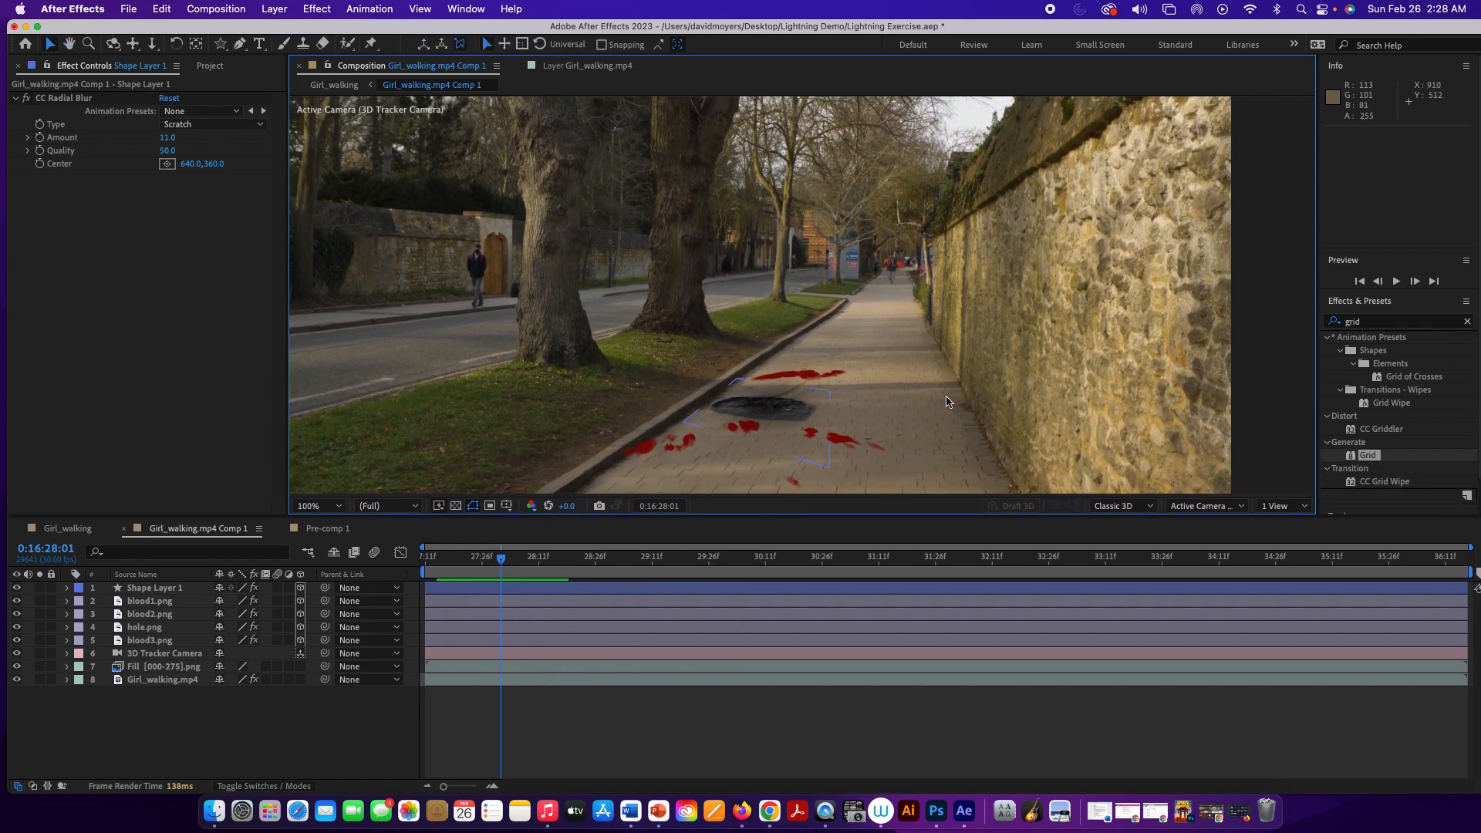
left_click_drag(503, 559, 416, 563)
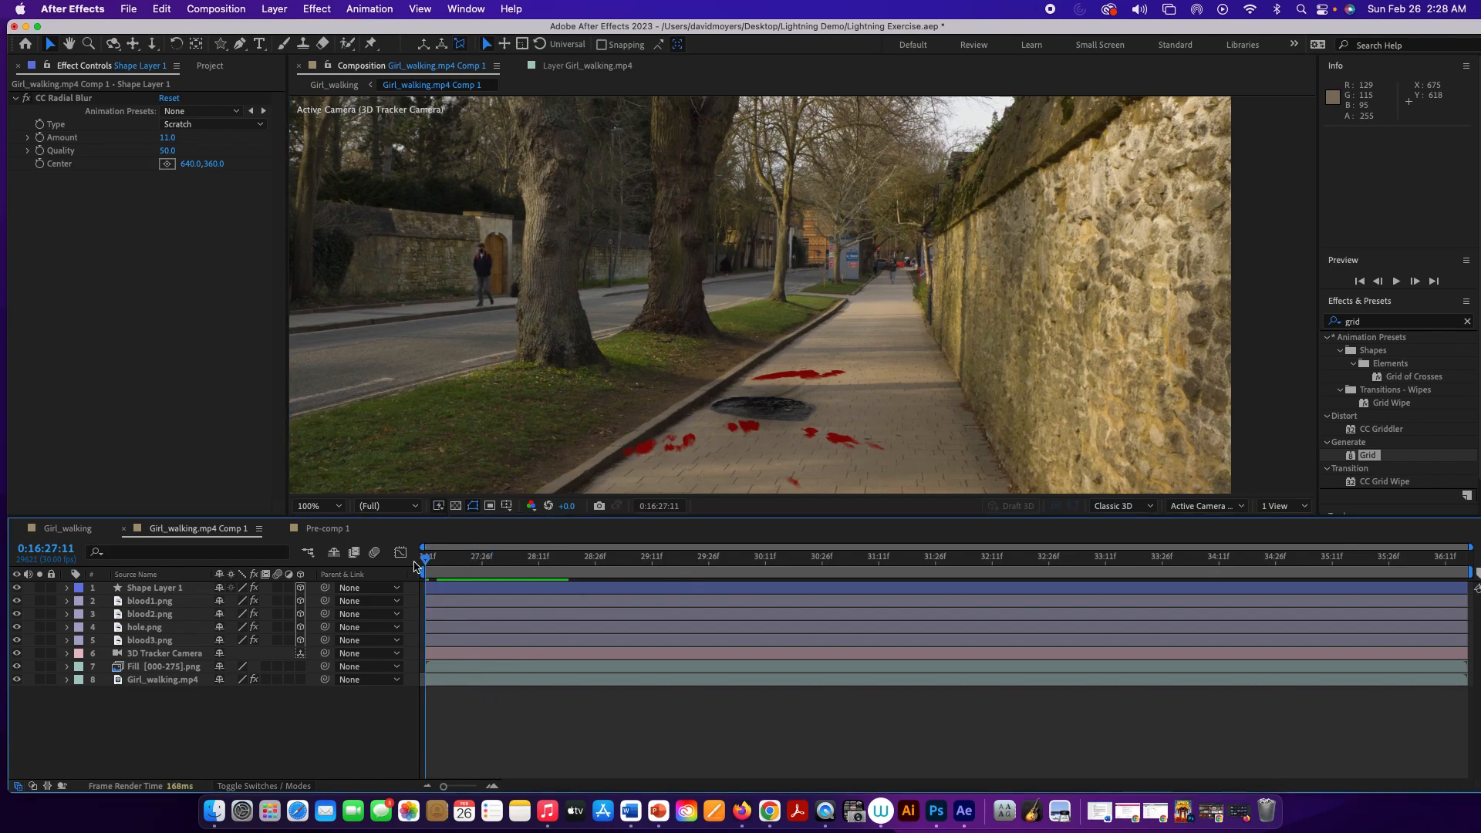
key("space")
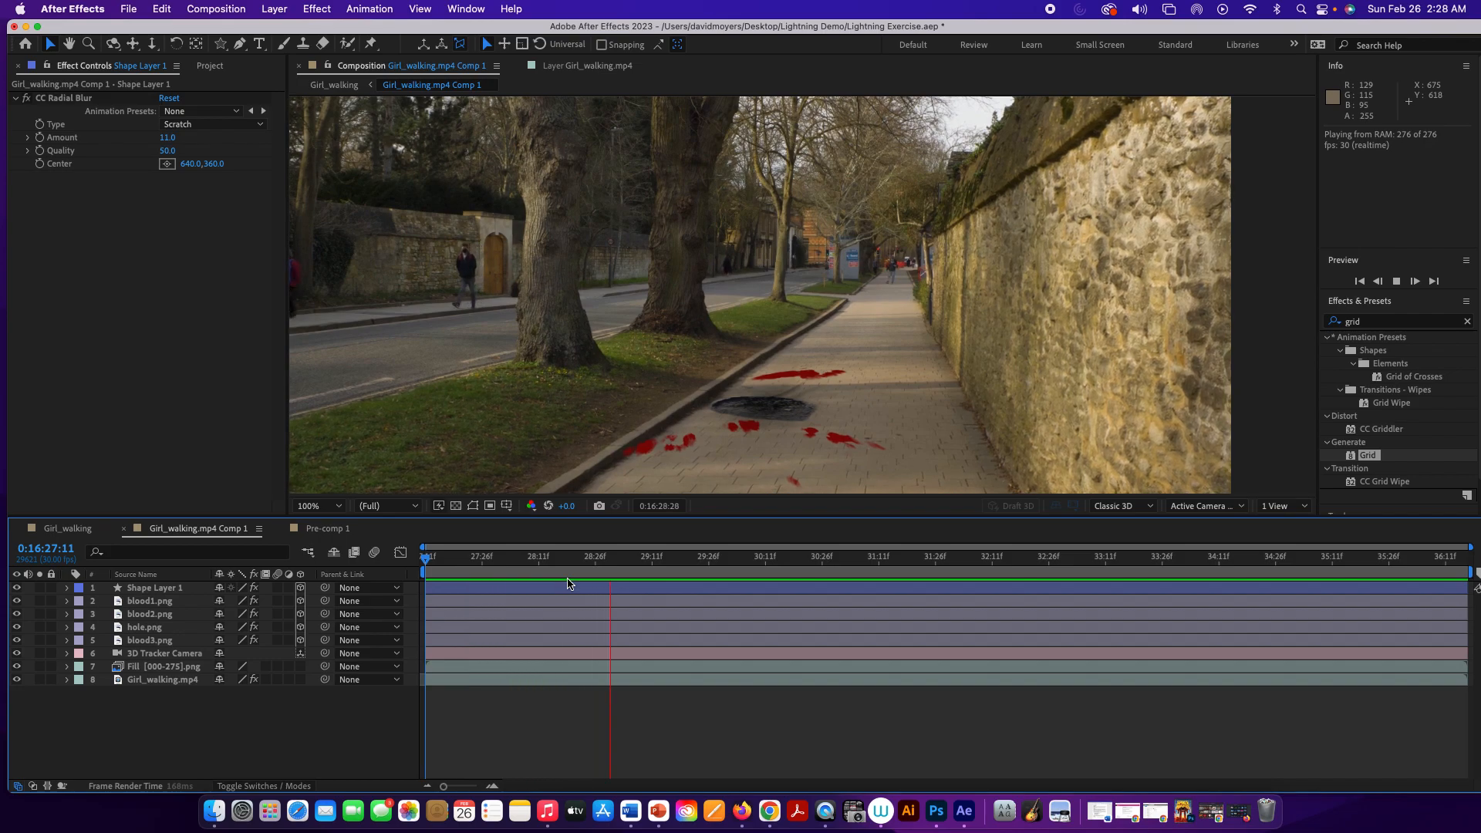
key("space")
left_click_drag(774, 566, 1031, 665)
left_click_drag(1035, 556, 516, 557)
left_click_drag(410, 563, 390, 559)
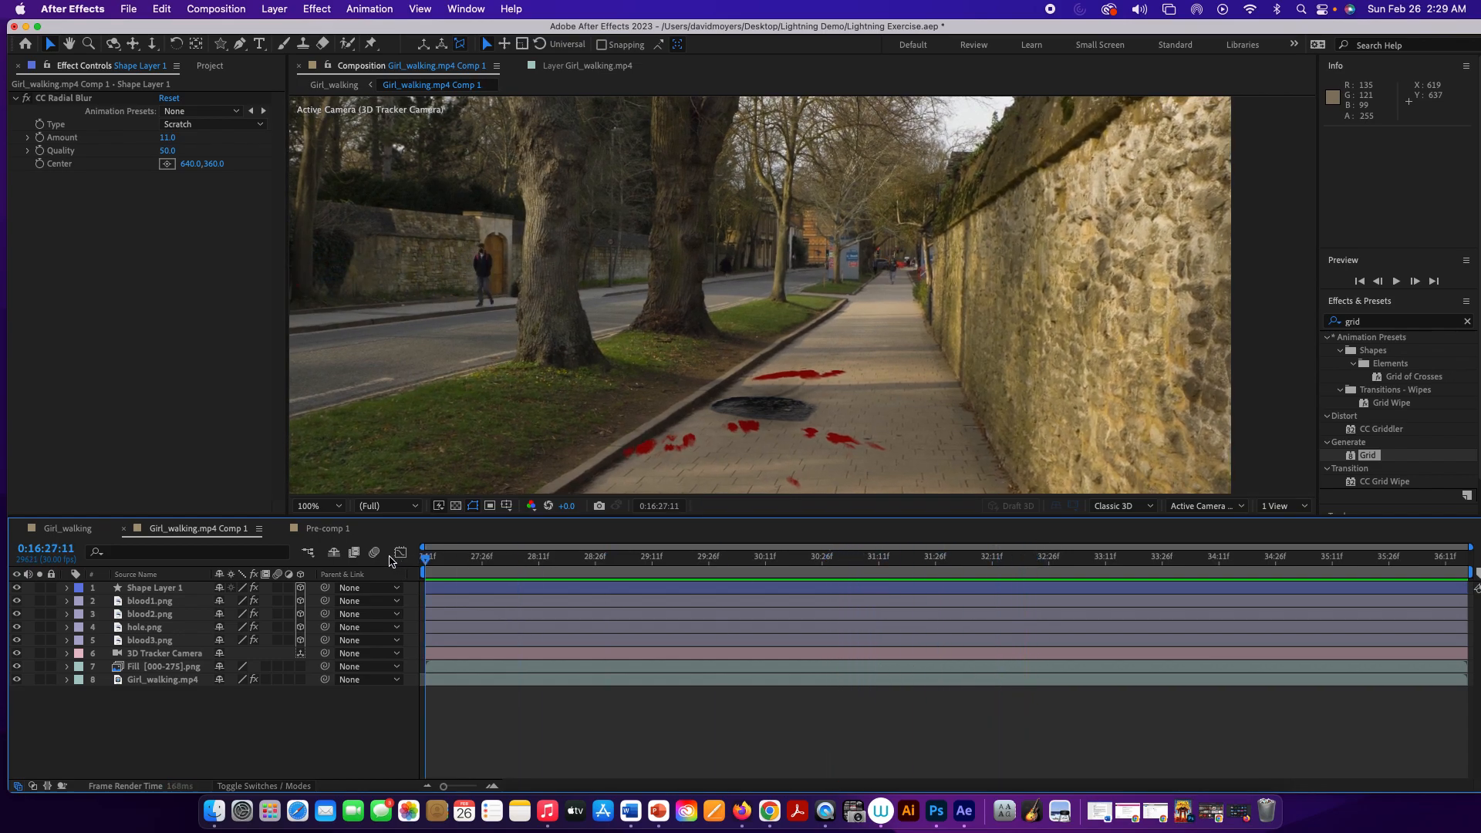
Display the 3D Camera Tracker points of Girl_walking.mp4 and try a target plane from three points on the stone wall
left_click(163, 680)
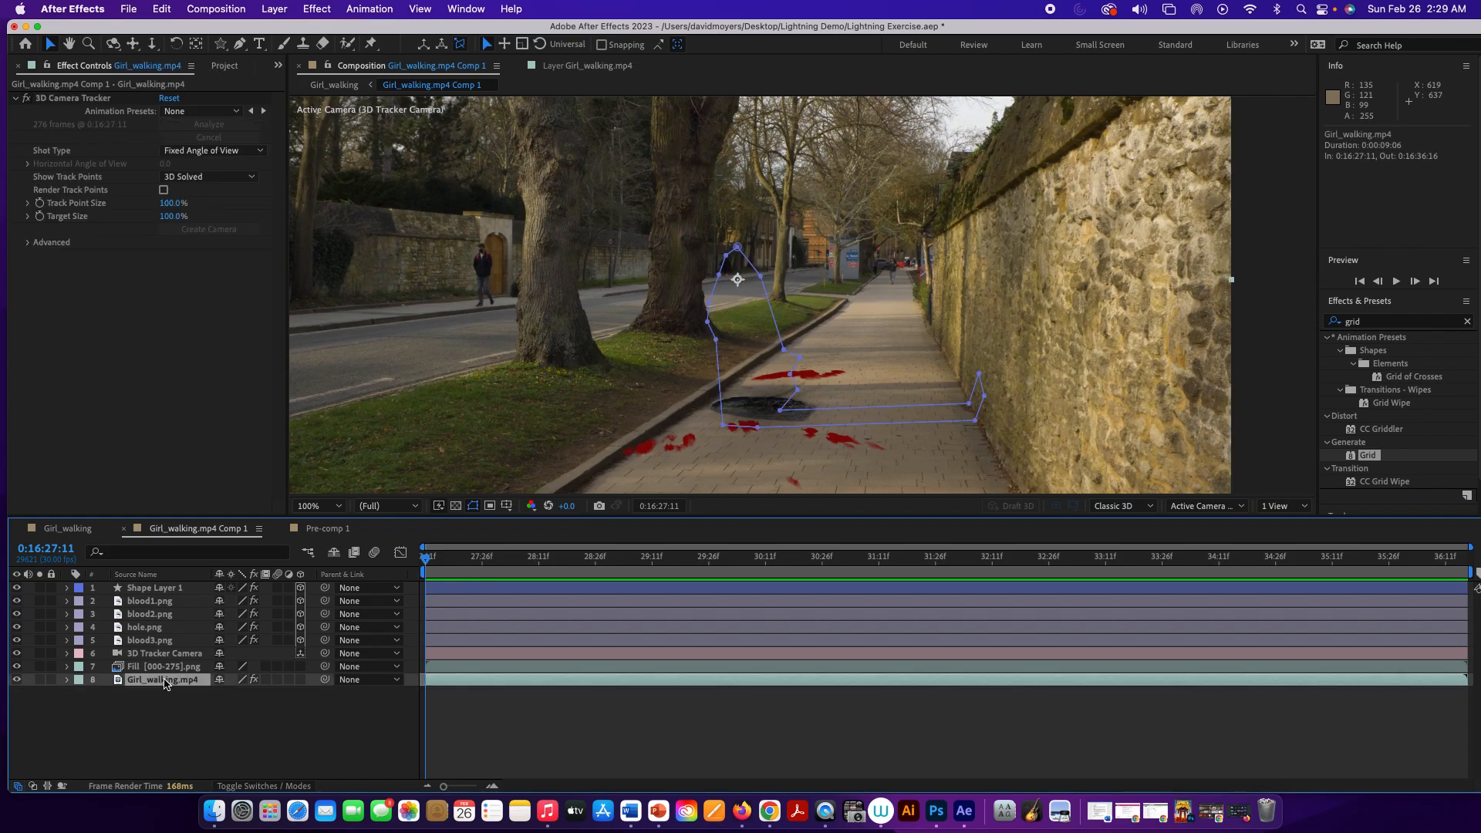
left_click(101, 98)
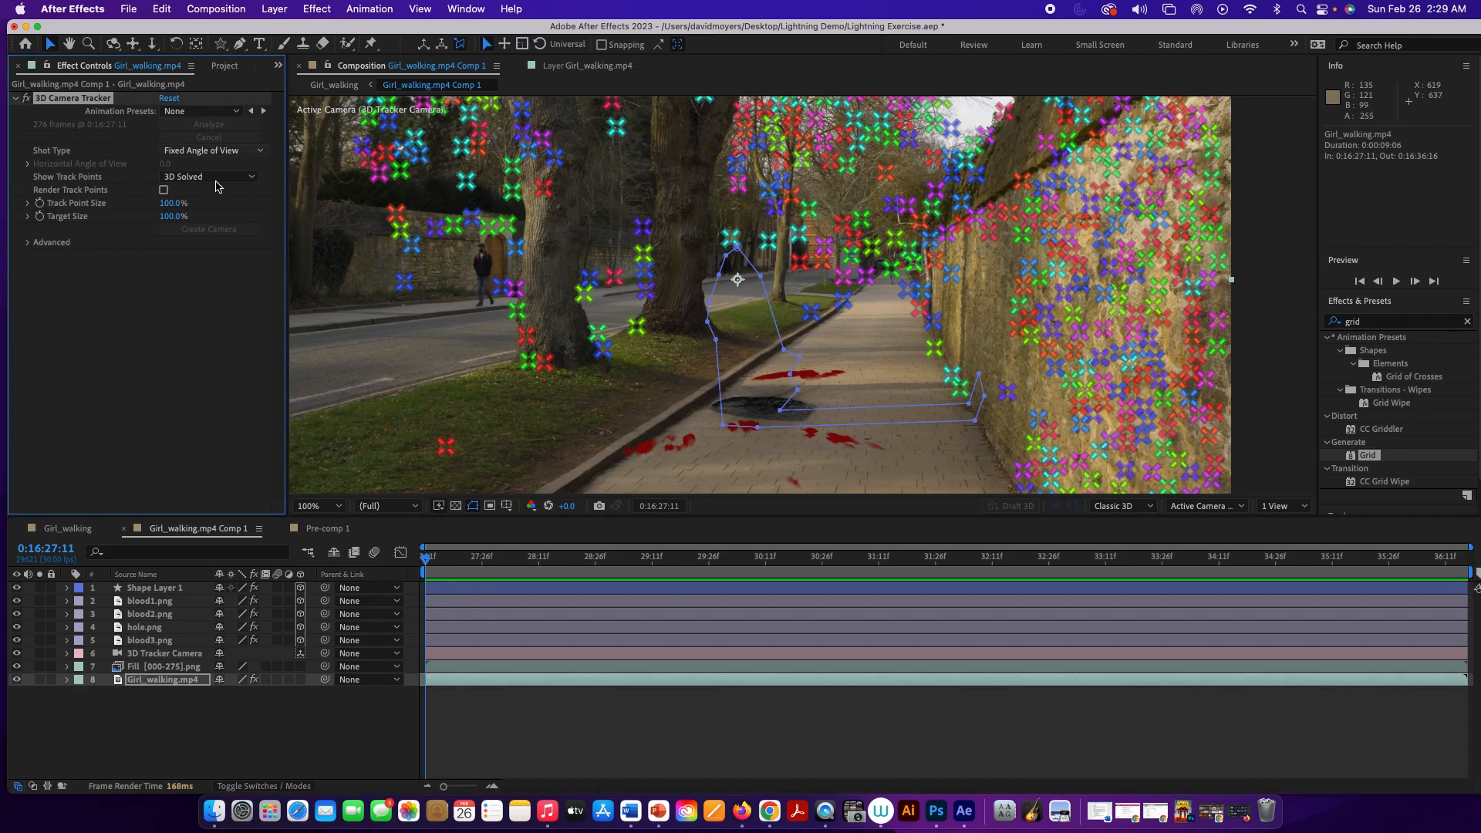
left_click(1023, 288)
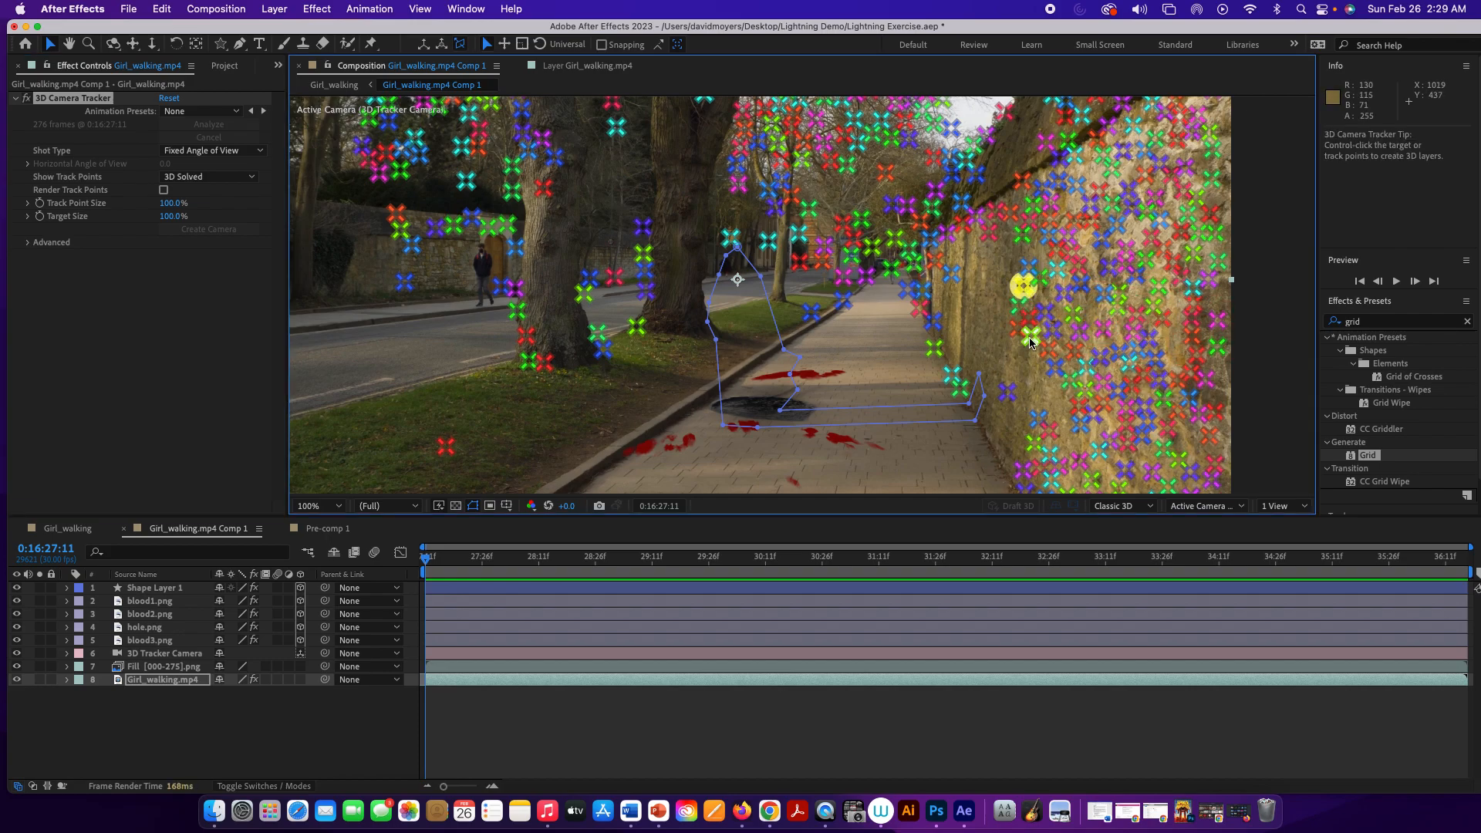
left_click(1030, 339)
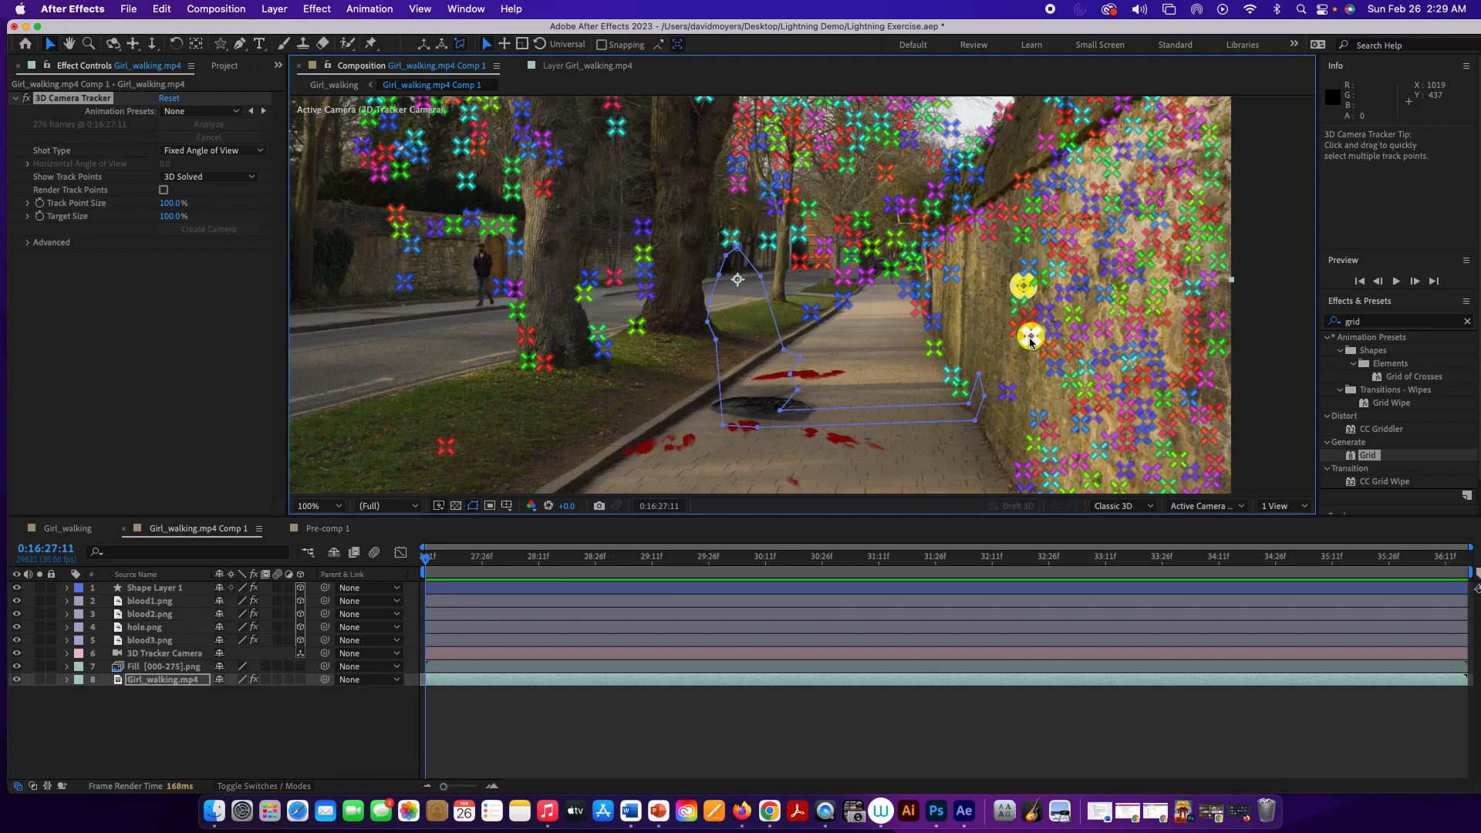
left_click(1057, 273, "shift")
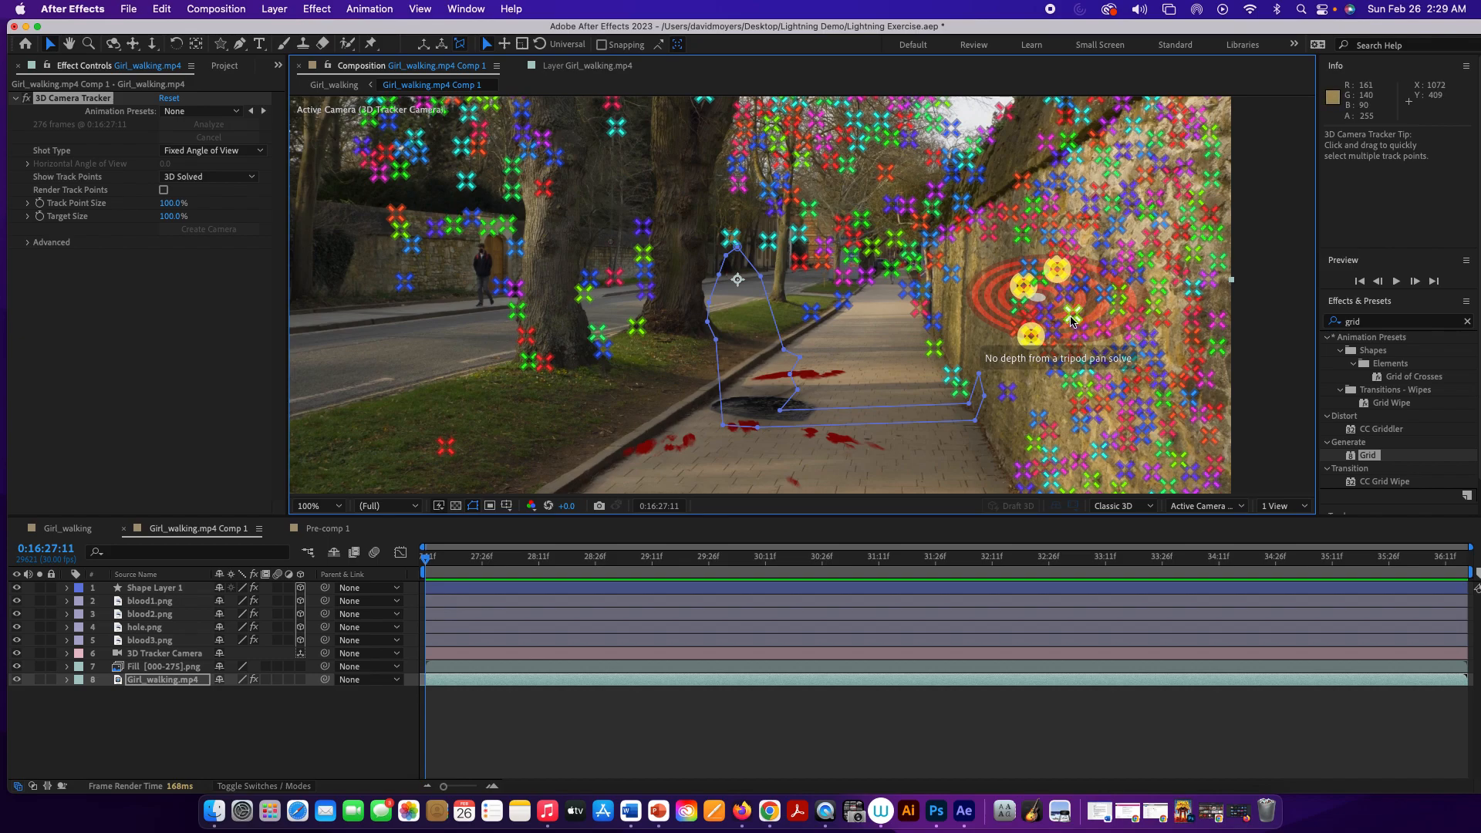
Select six track points spread over the stone wall and create a tracked solid from them
left_click(1030, 267)
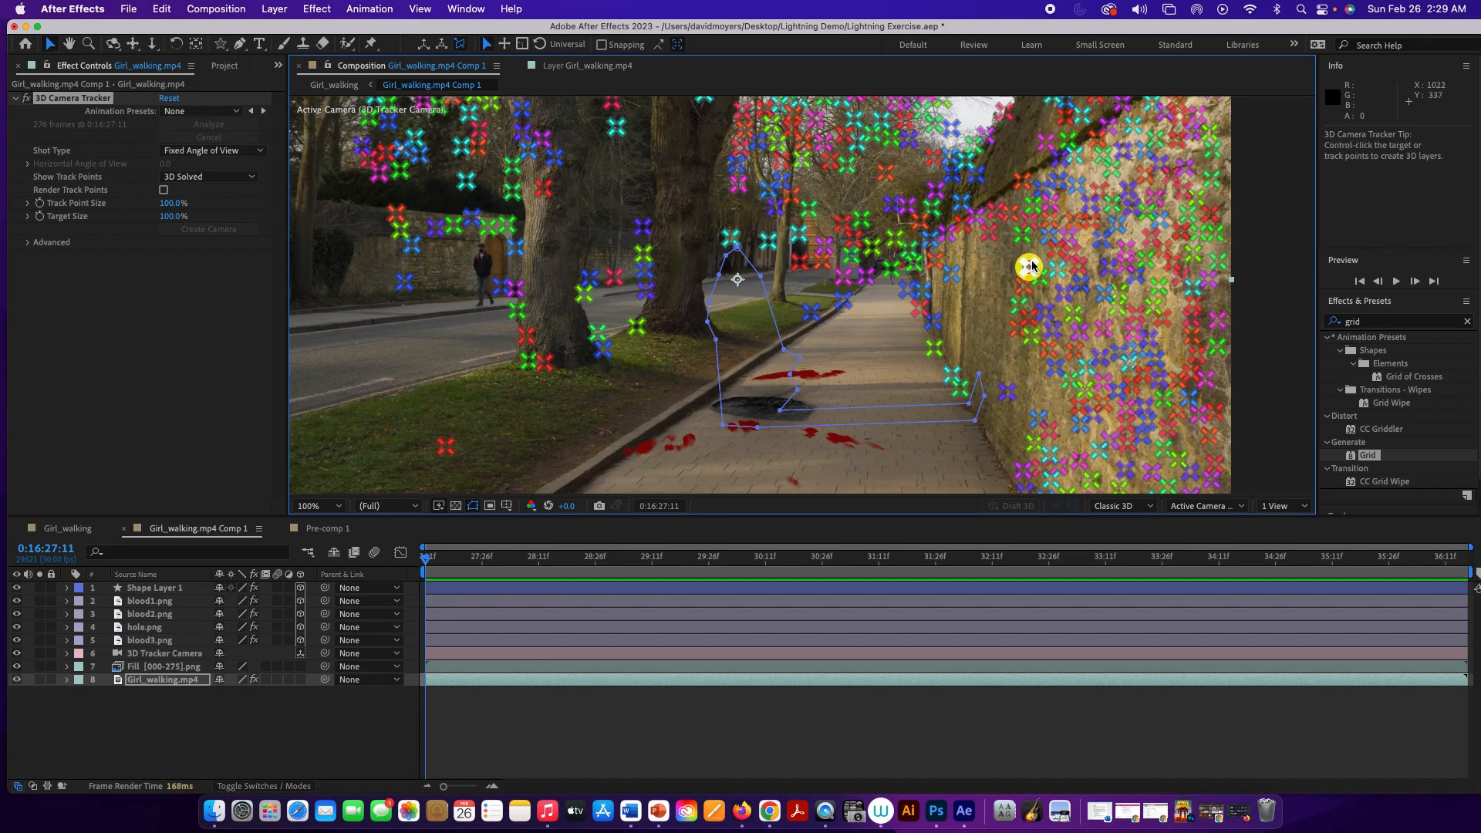
left_click(1054, 368, "shift")
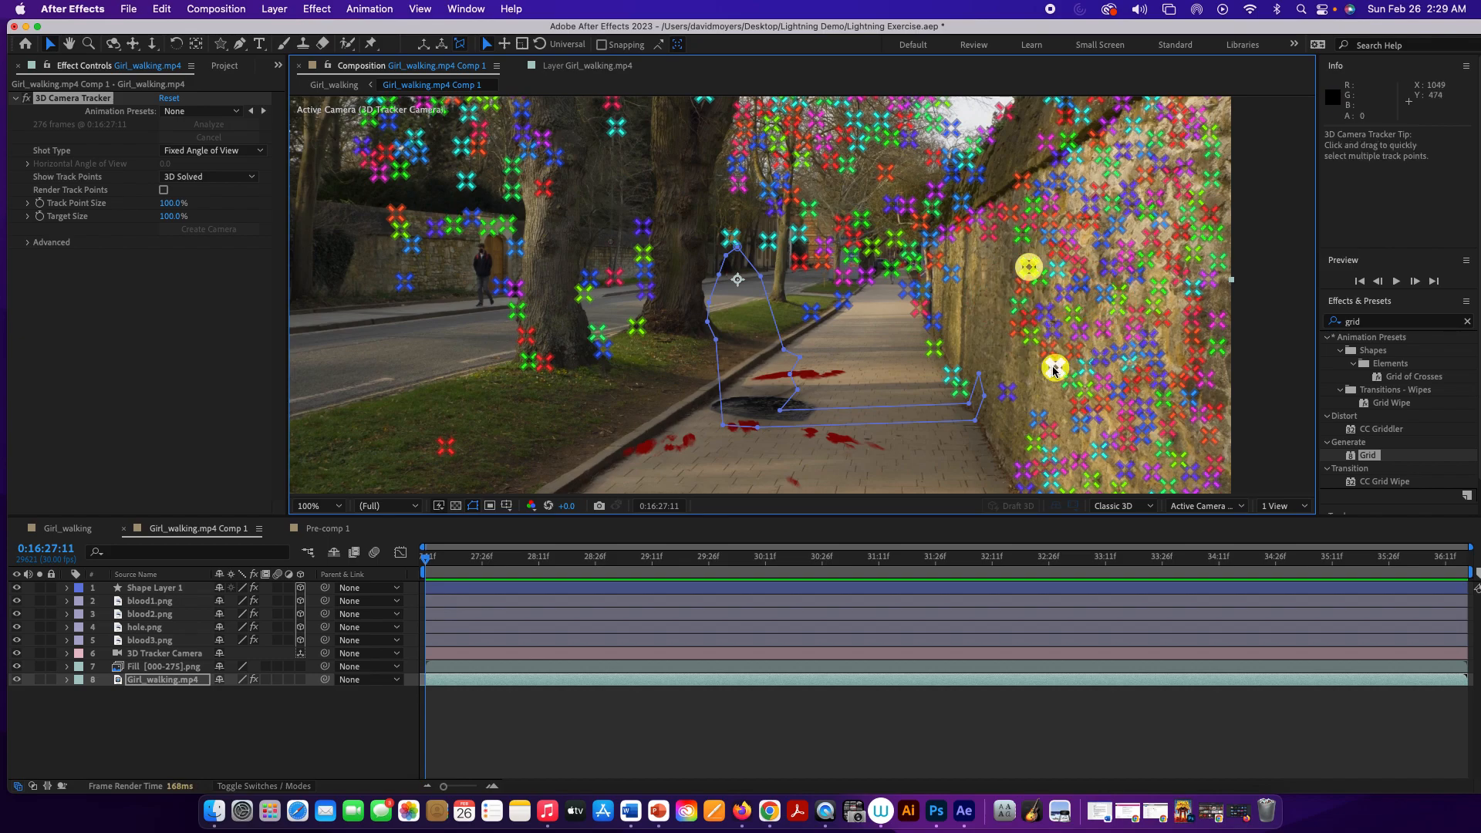
left_click(1072, 252, "shift")
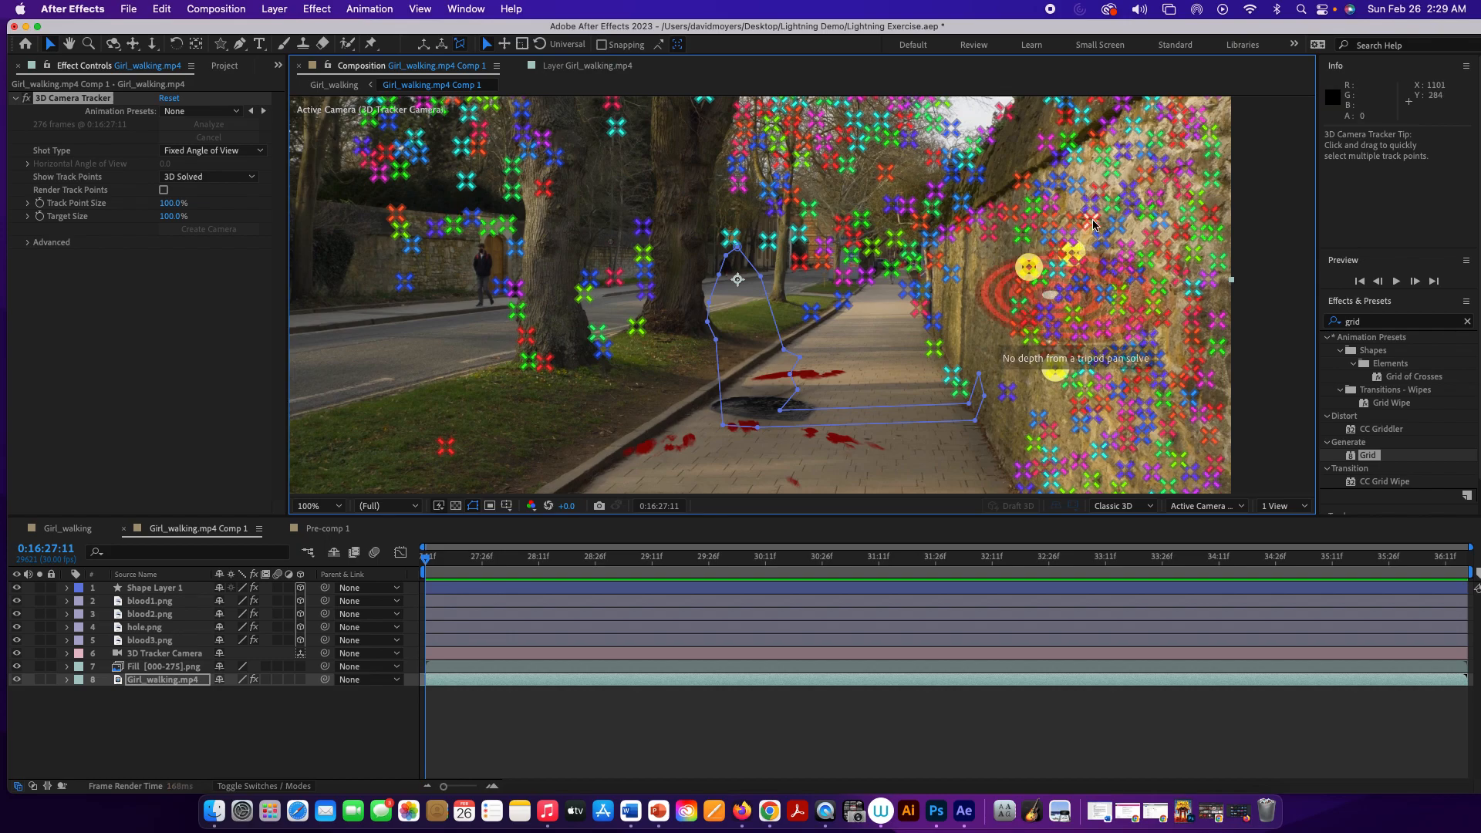
left_click(1091, 221, "shift")
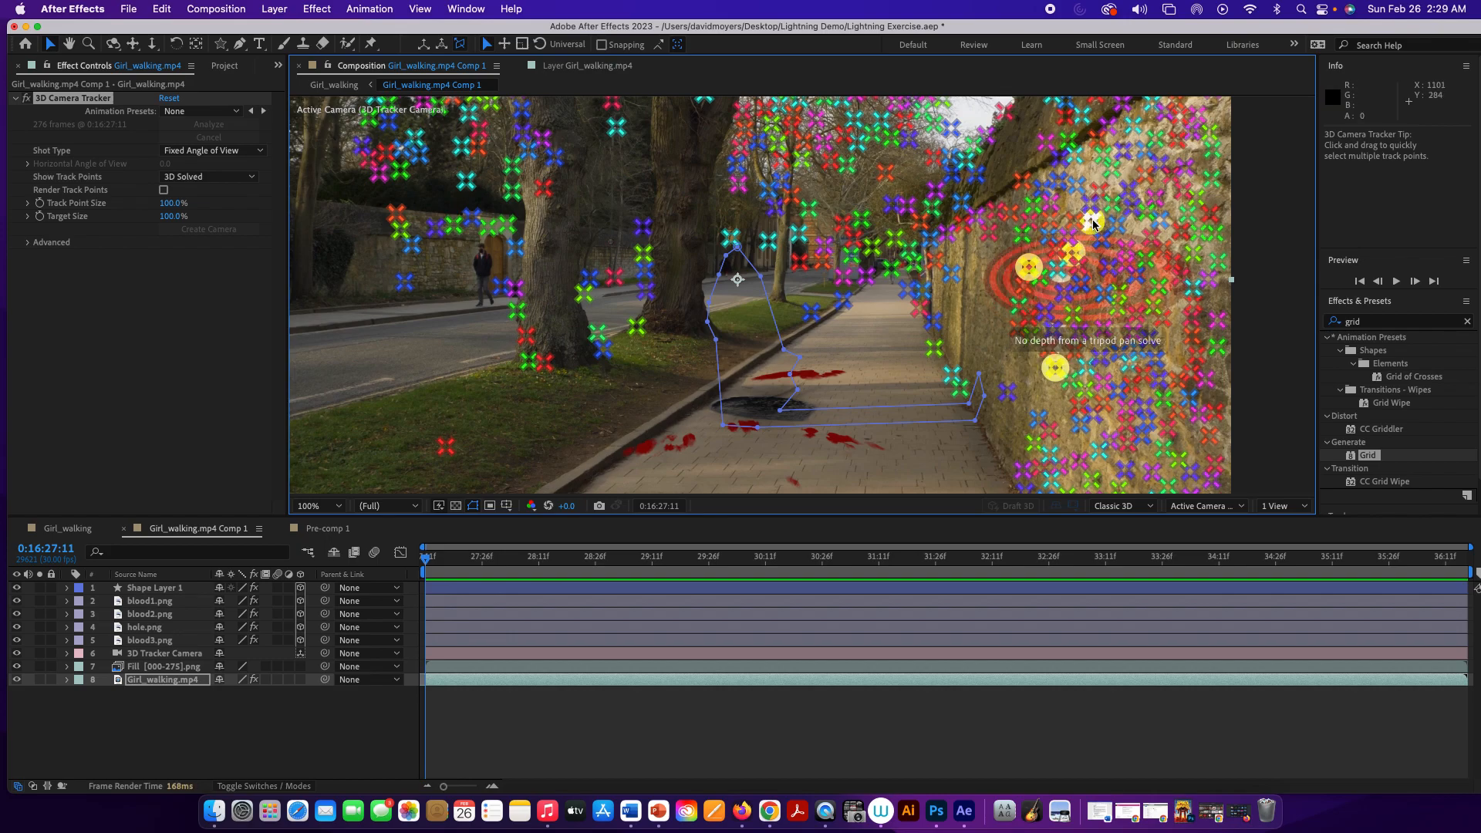
left_click(1070, 385, "shift")
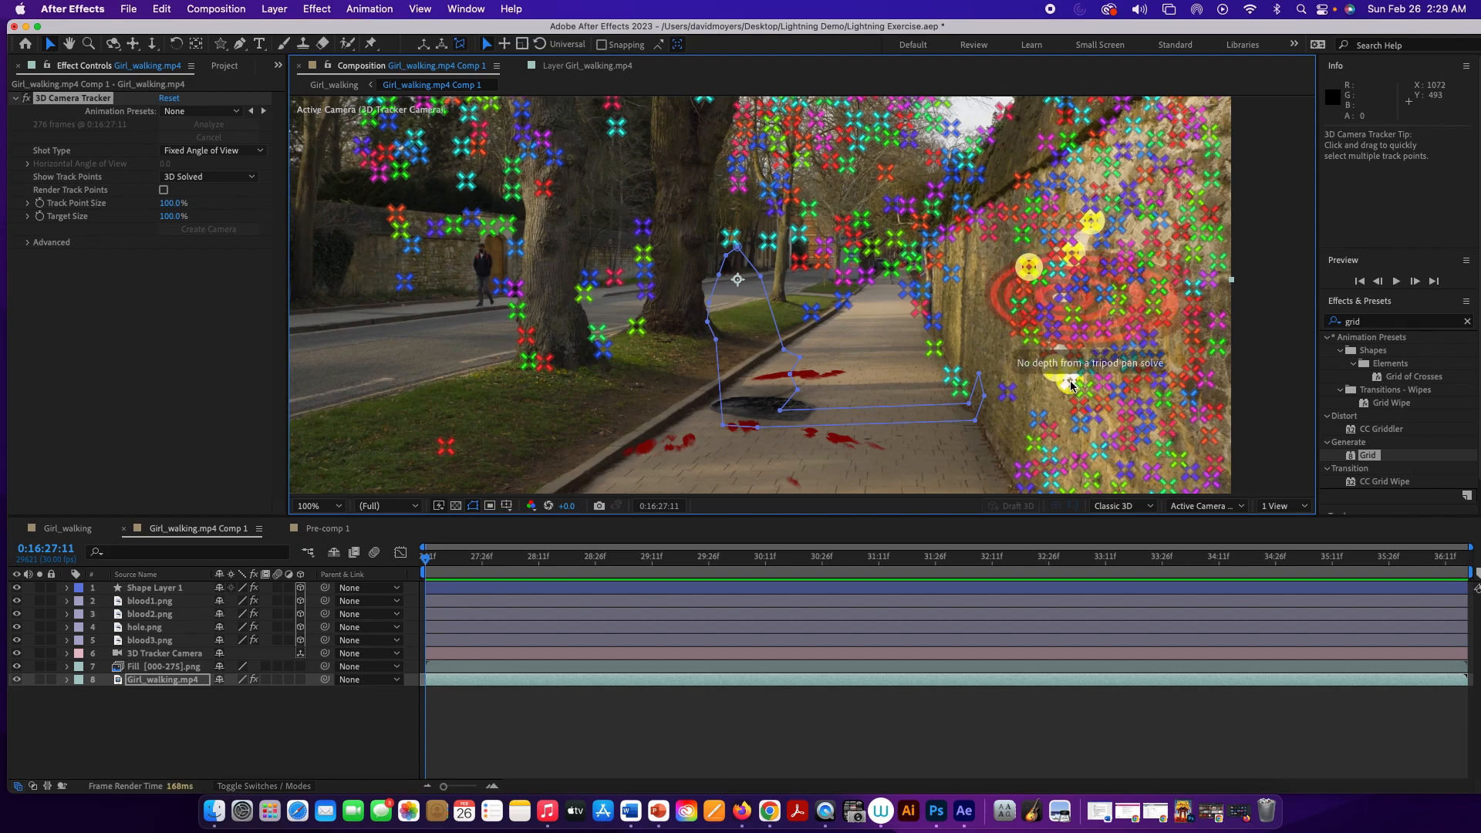
left_click(1035, 344, "shift")
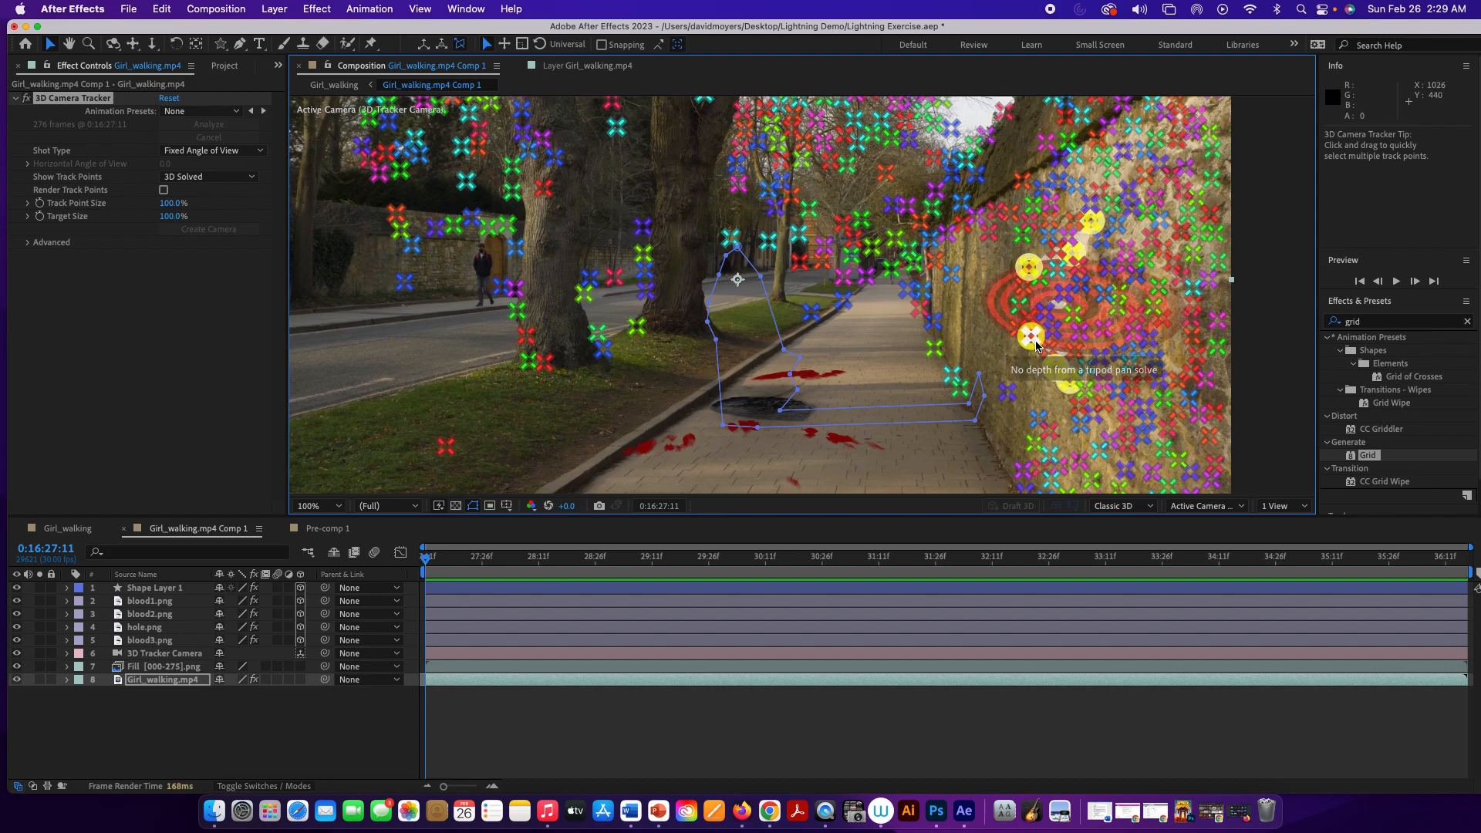
right_click(1088, 307)
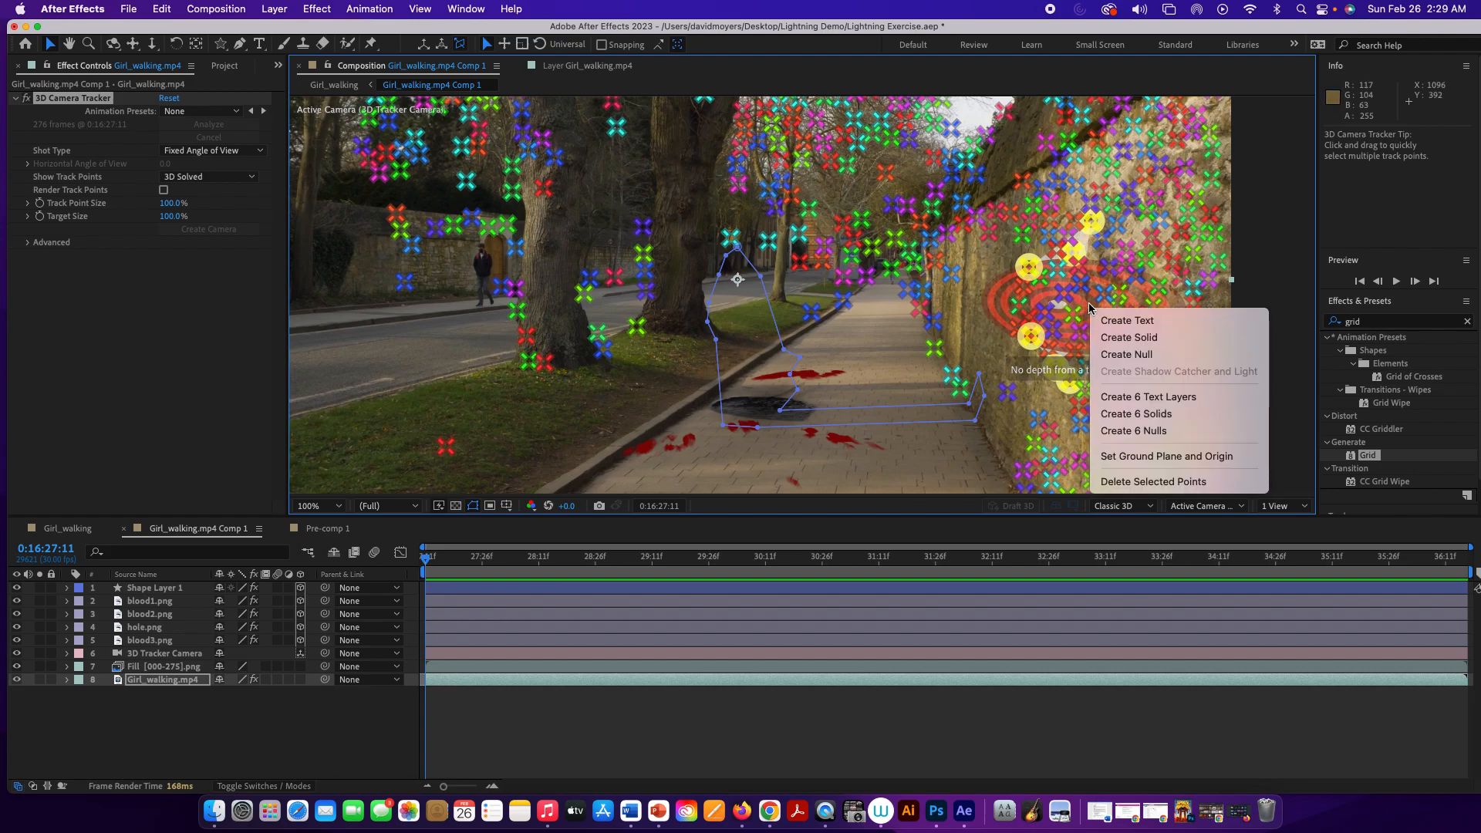
left_click(1113, 338)
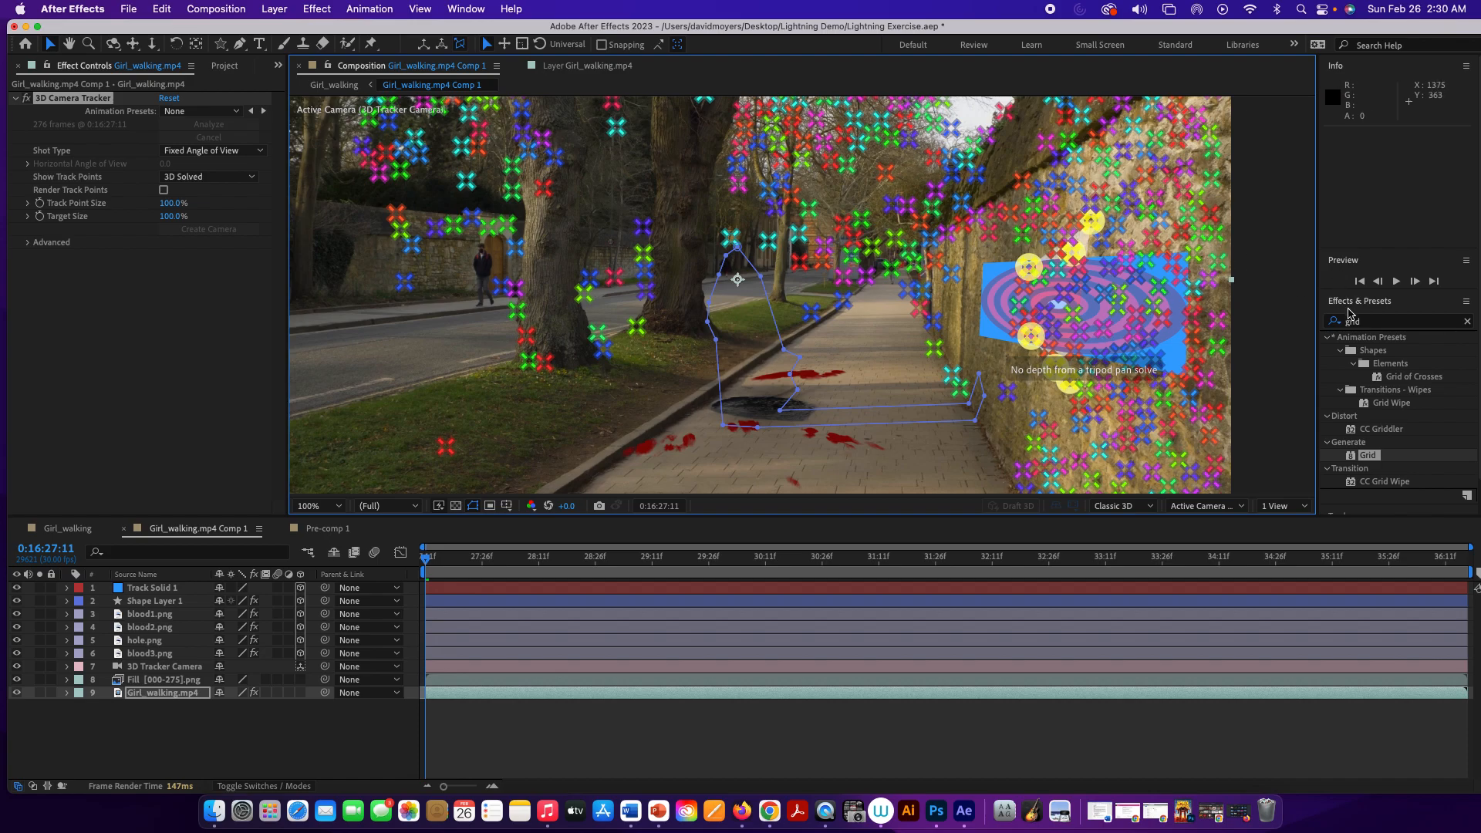
Fit the tracked solid to the near end of the wall using a Grid effect, scale it to 72%, 147%, 100%, with the grid finally disabled
left_click_drag(1371, 458, 1115, 328)
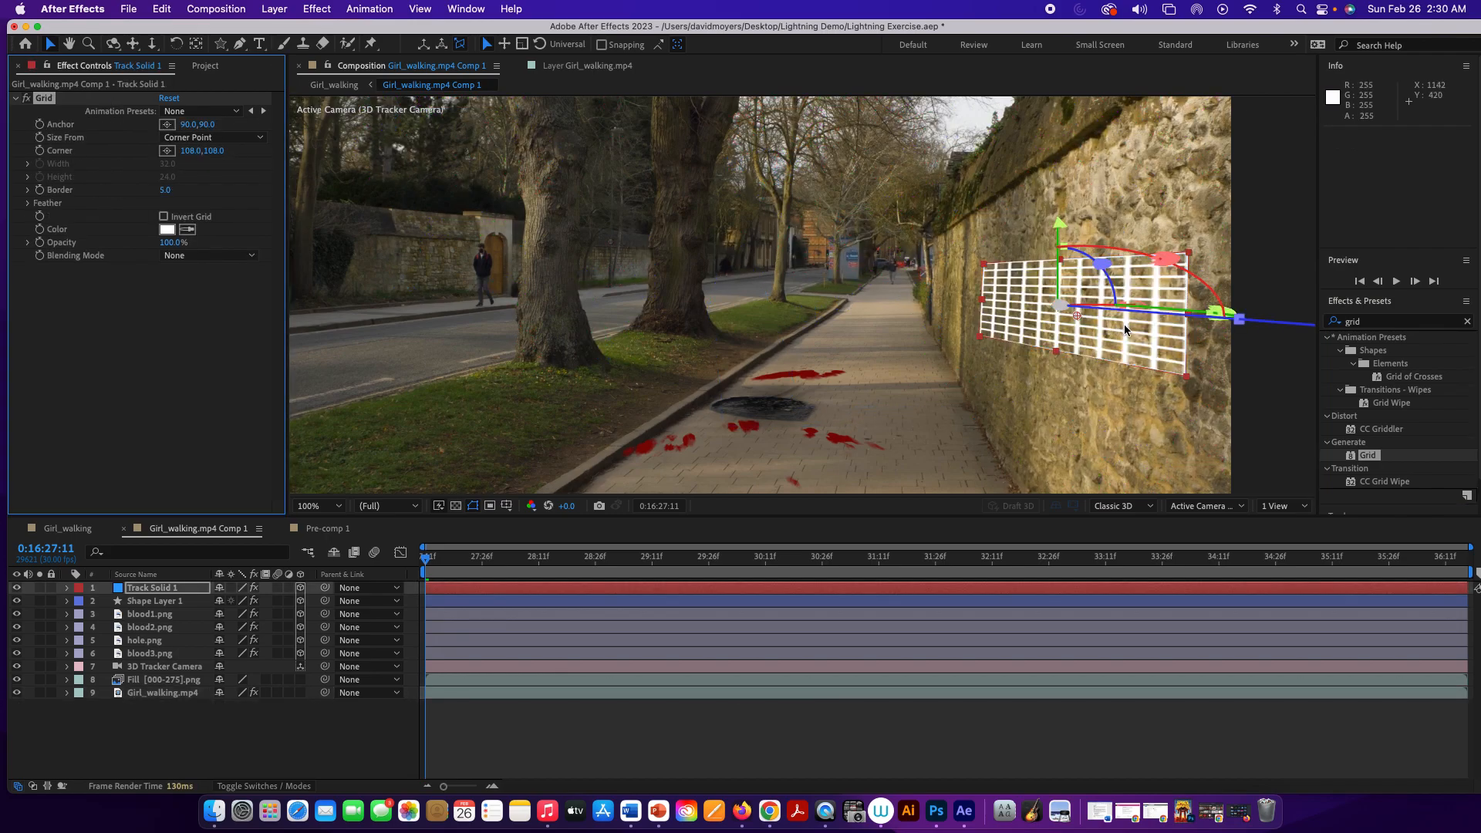
left_click_drag(1241, 322, 1166, 314)
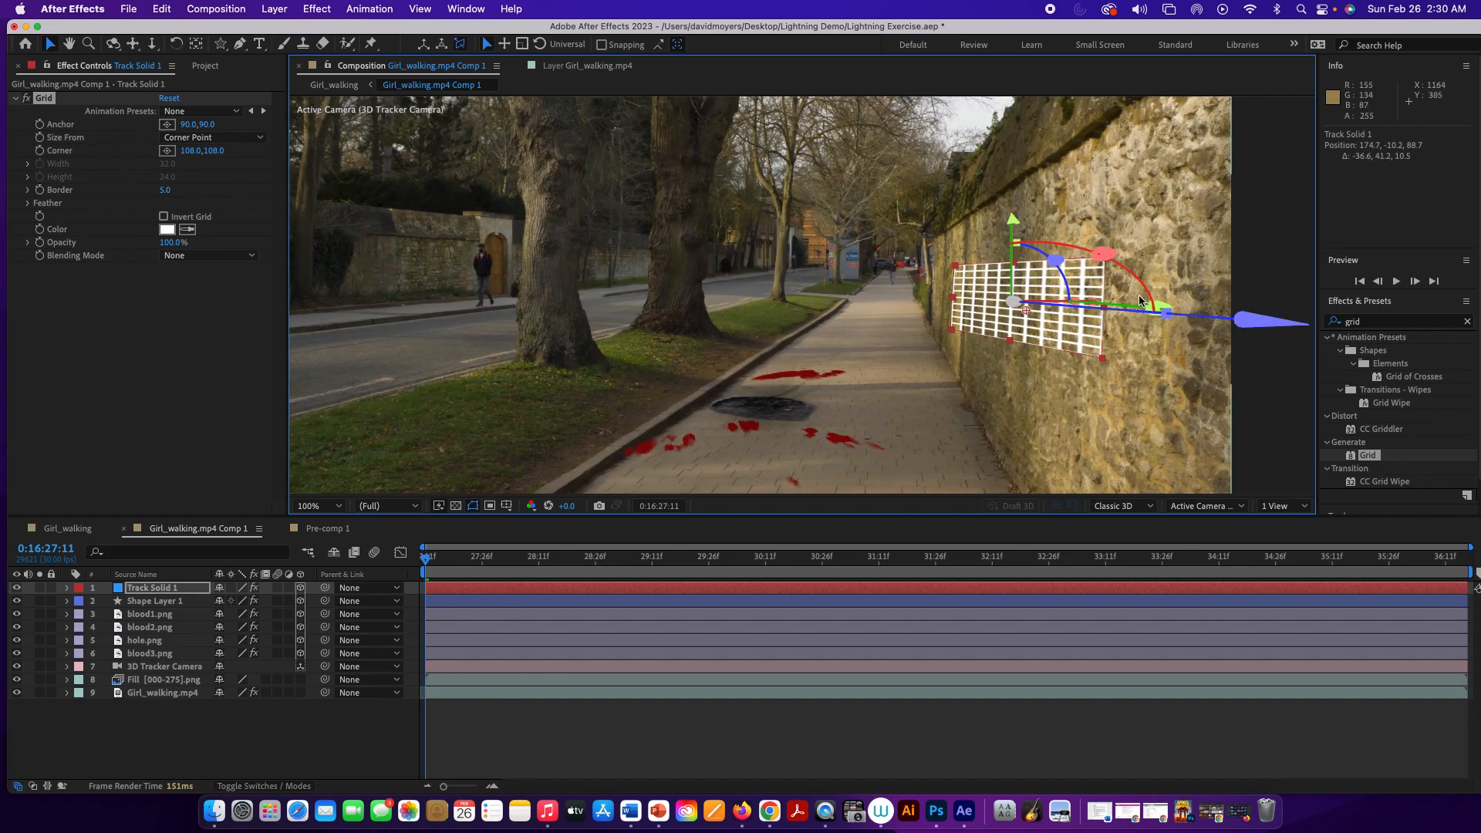
mouse_move(1148, 302)
left_mouse_down()
mouse_move(1126, 304)
mouse_move(1140, 305)
left_mouse_up()
left_click_drag(1099, 260, 1076, 260)
left_click_drag(1024, 307, 1044, 369)
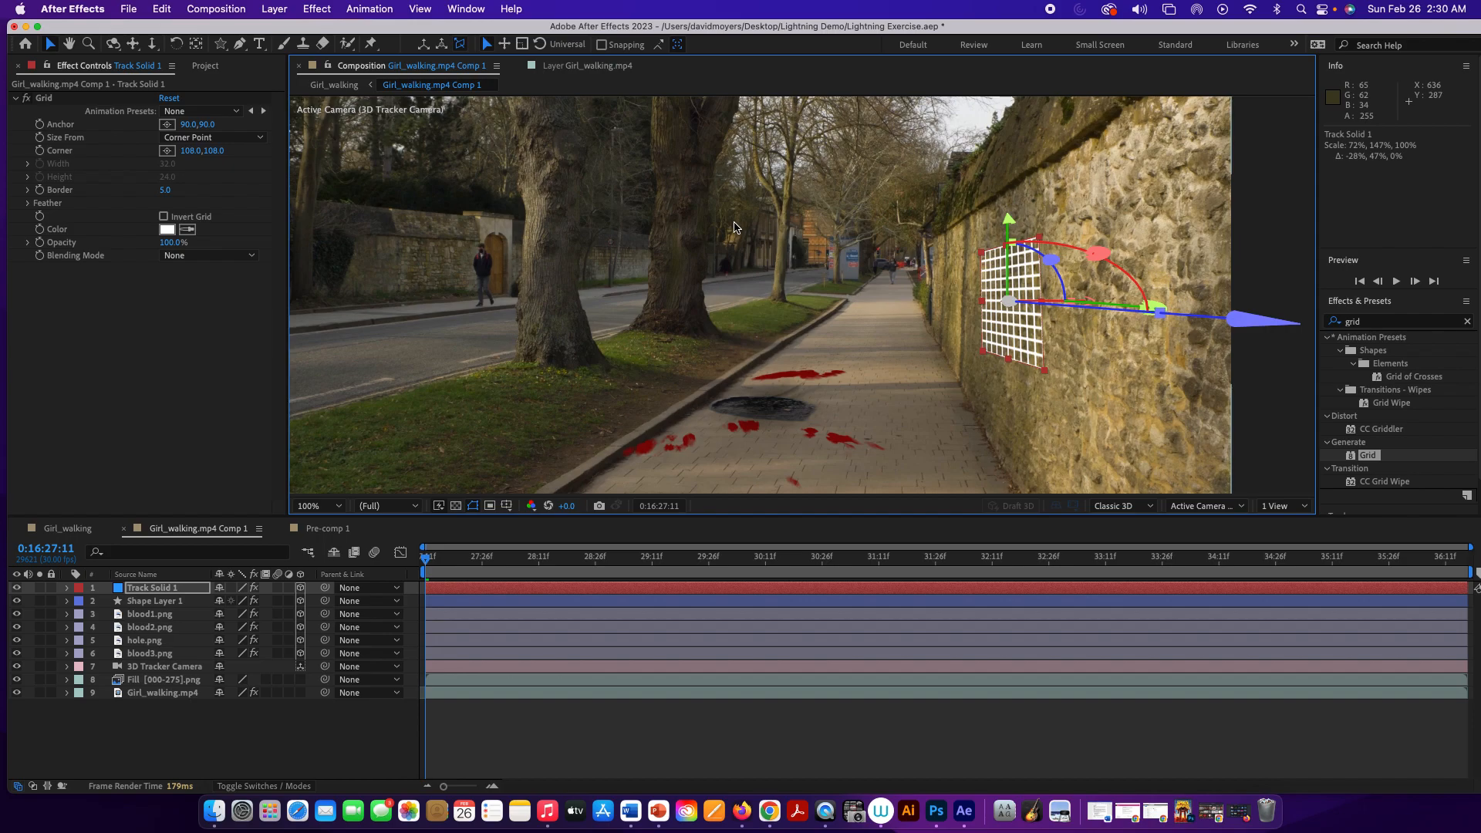
left_click(27, 99)
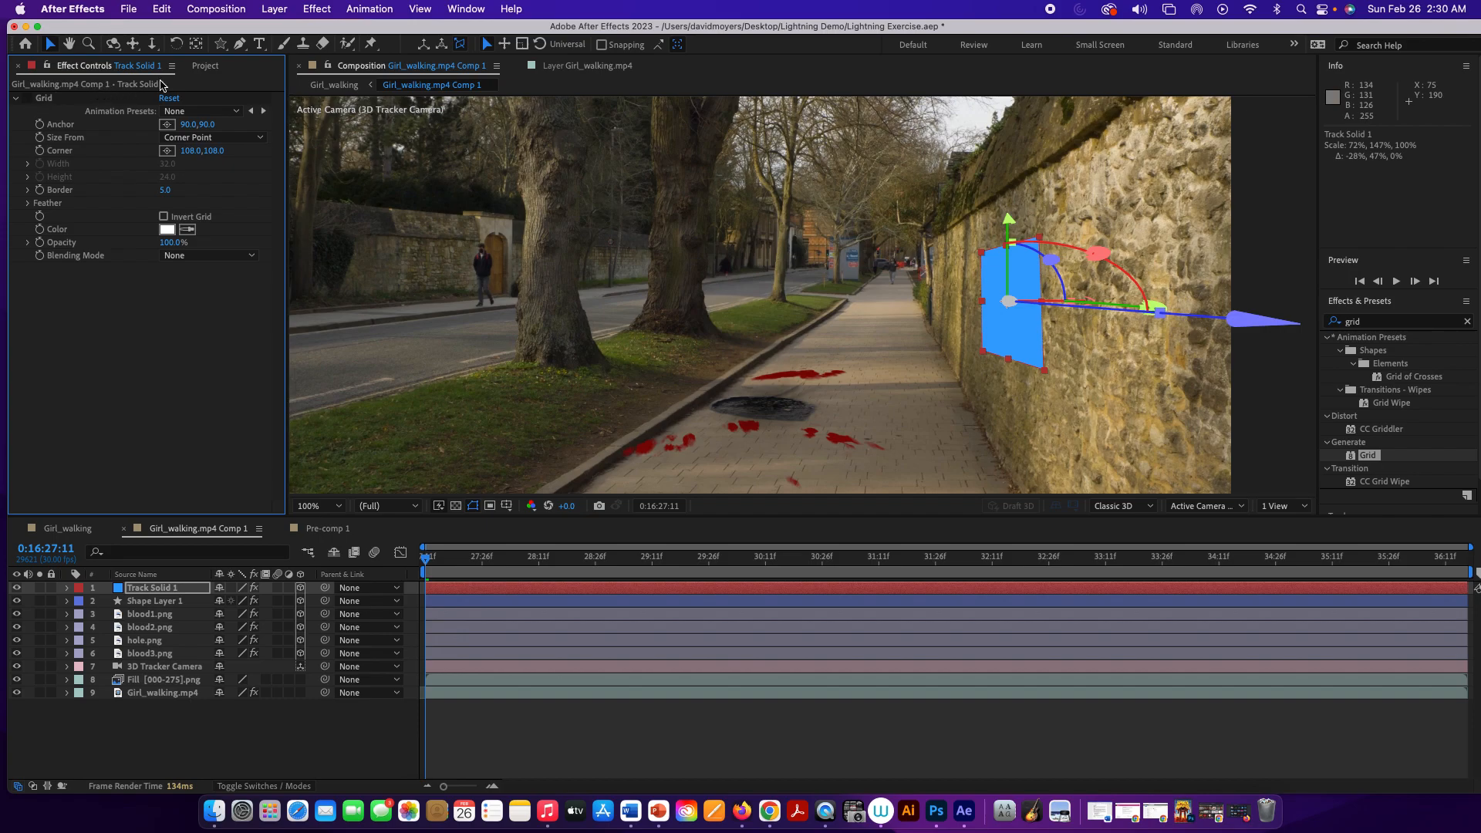
Replace the wall solid with blood4 wall.png and move it on the wall to about 154.4, -10.6, 51.4
left_click(205, 67)
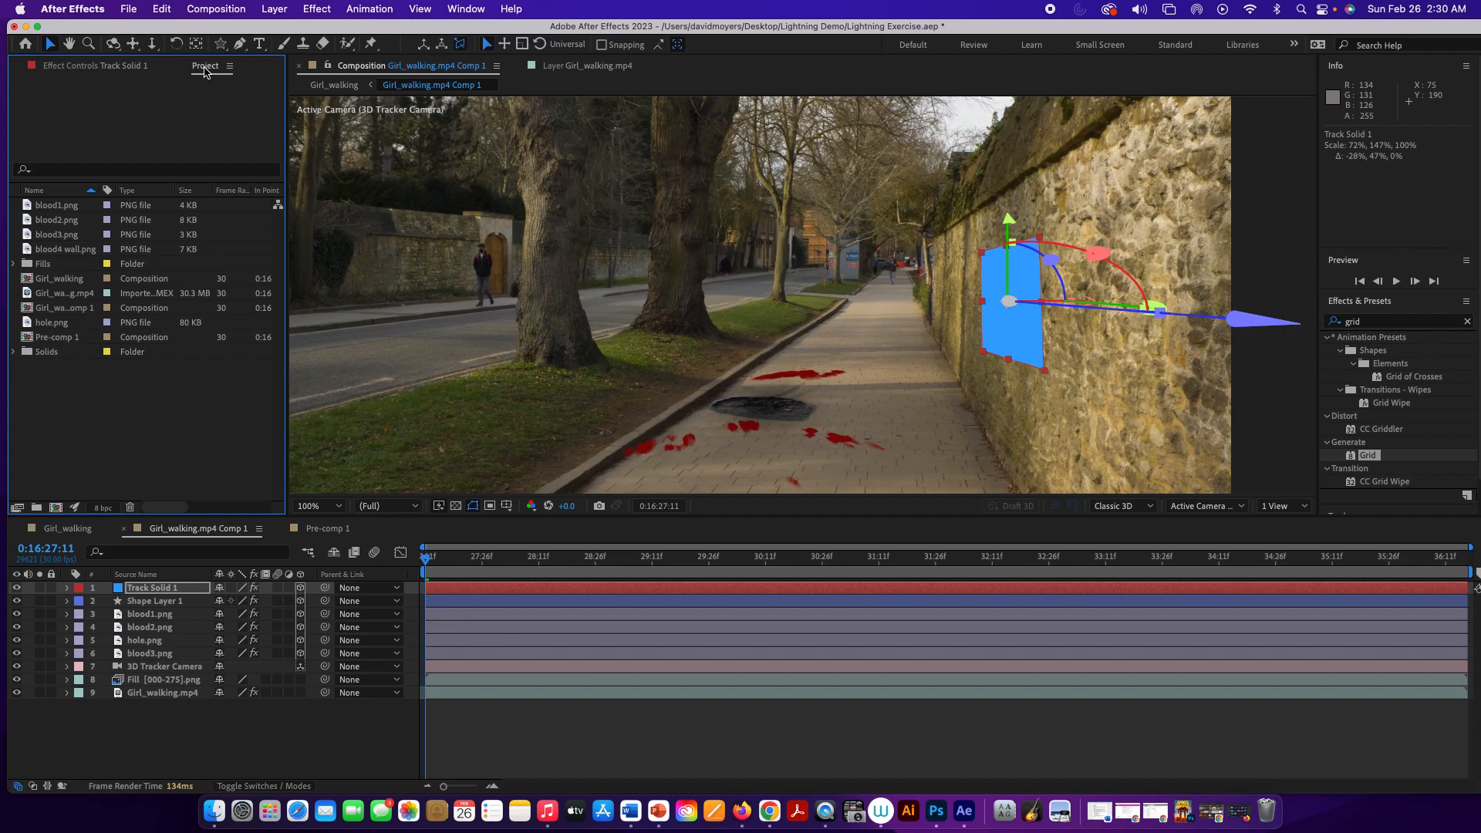
left_click(57, 249)
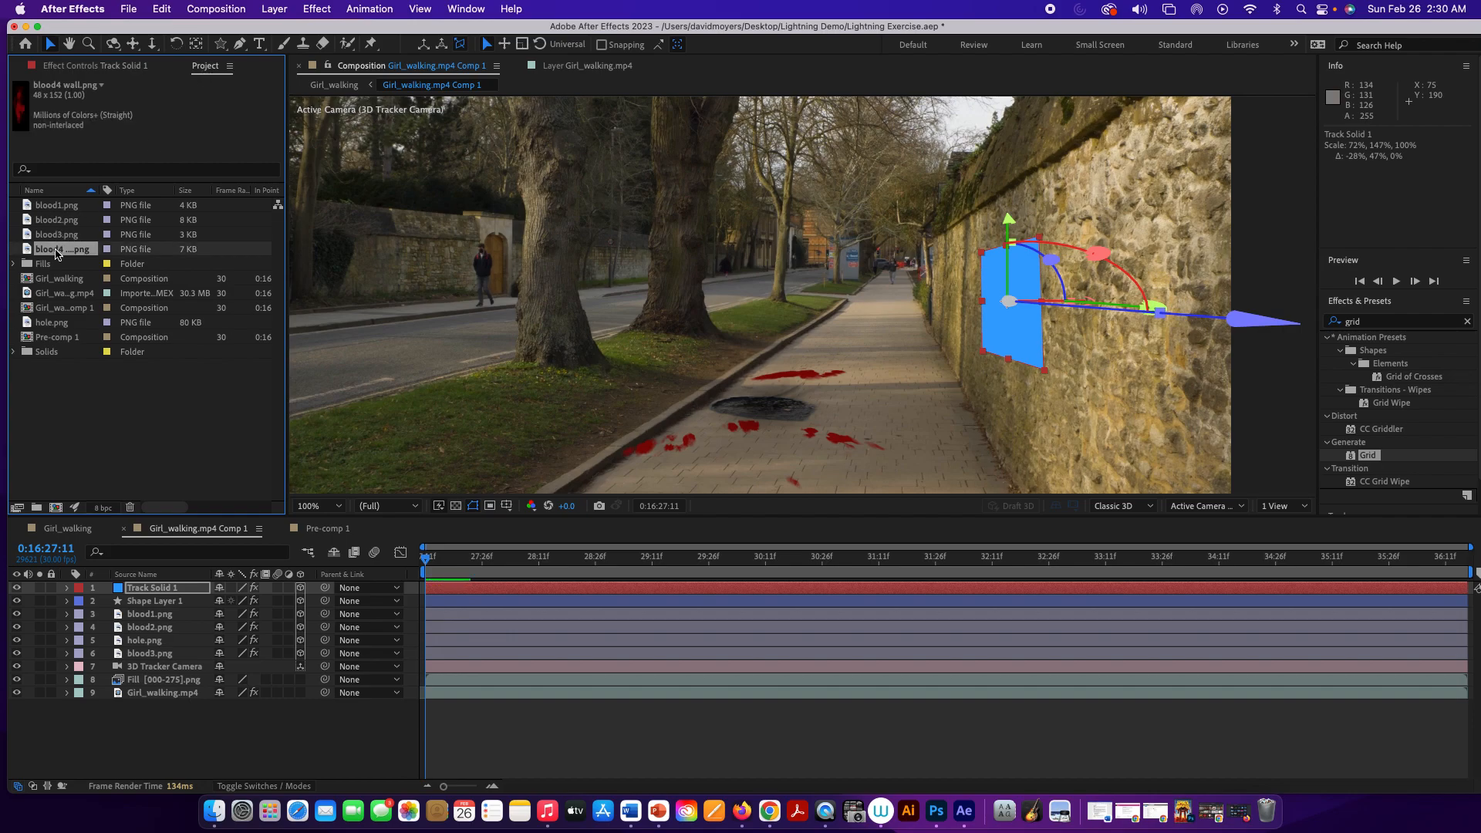
left_click_drag(56, 251, 1005, 308)
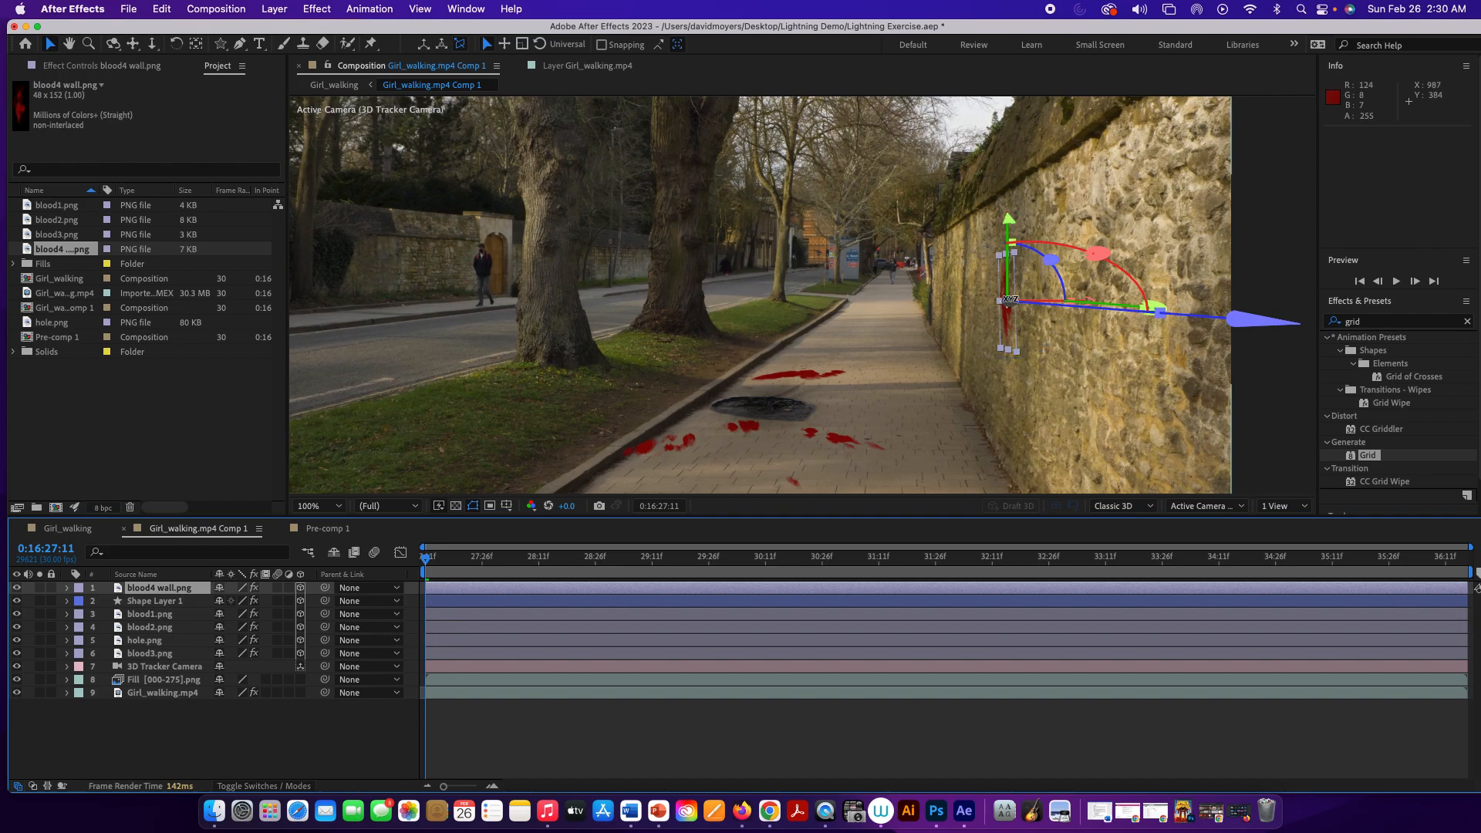
left_click_drag(1010, 305, 998, 316)
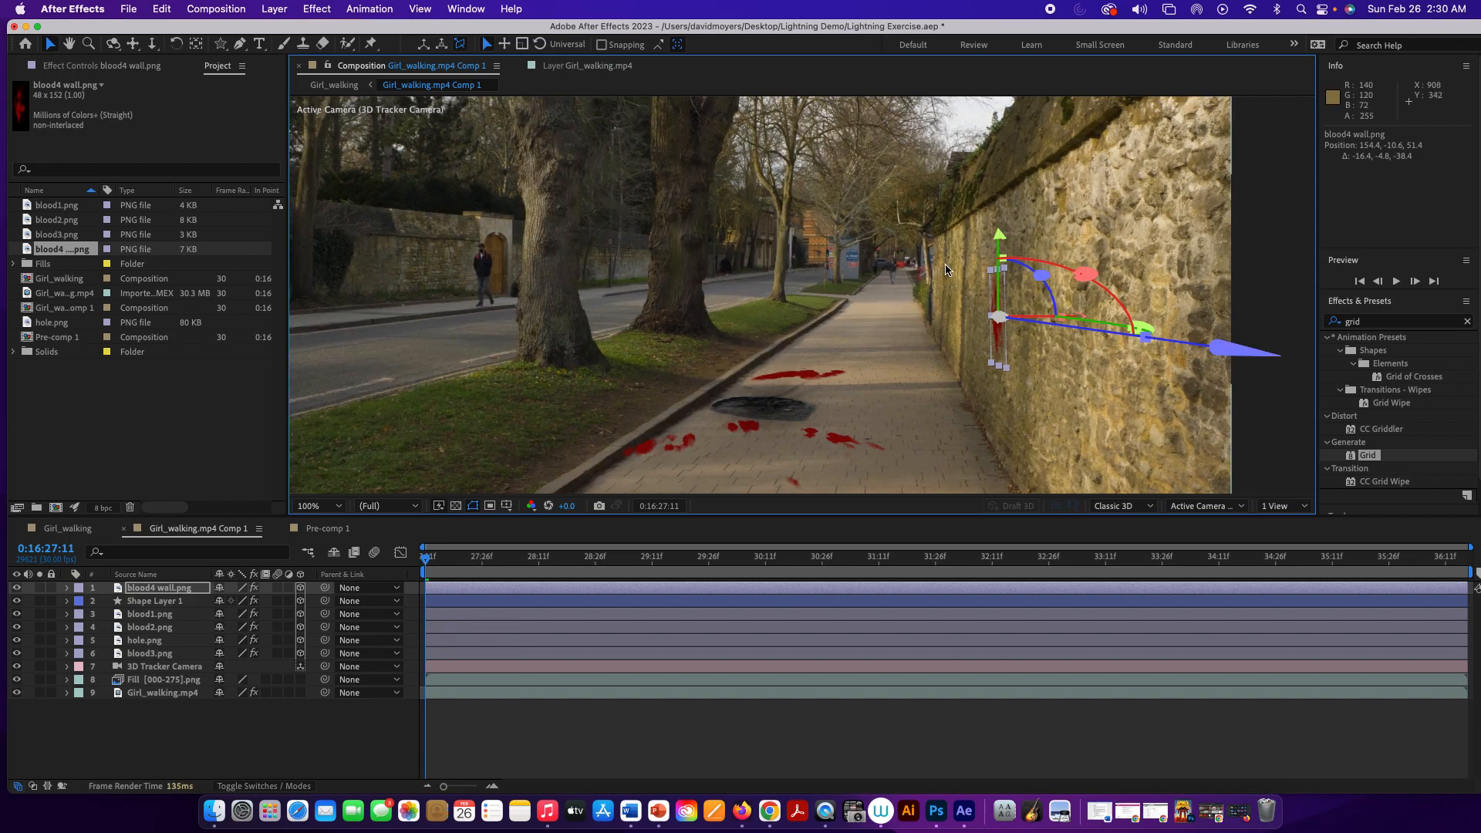
Examine the Effects, Transform and Material Options properties of the blood2.png layer
left_click(177, 633)
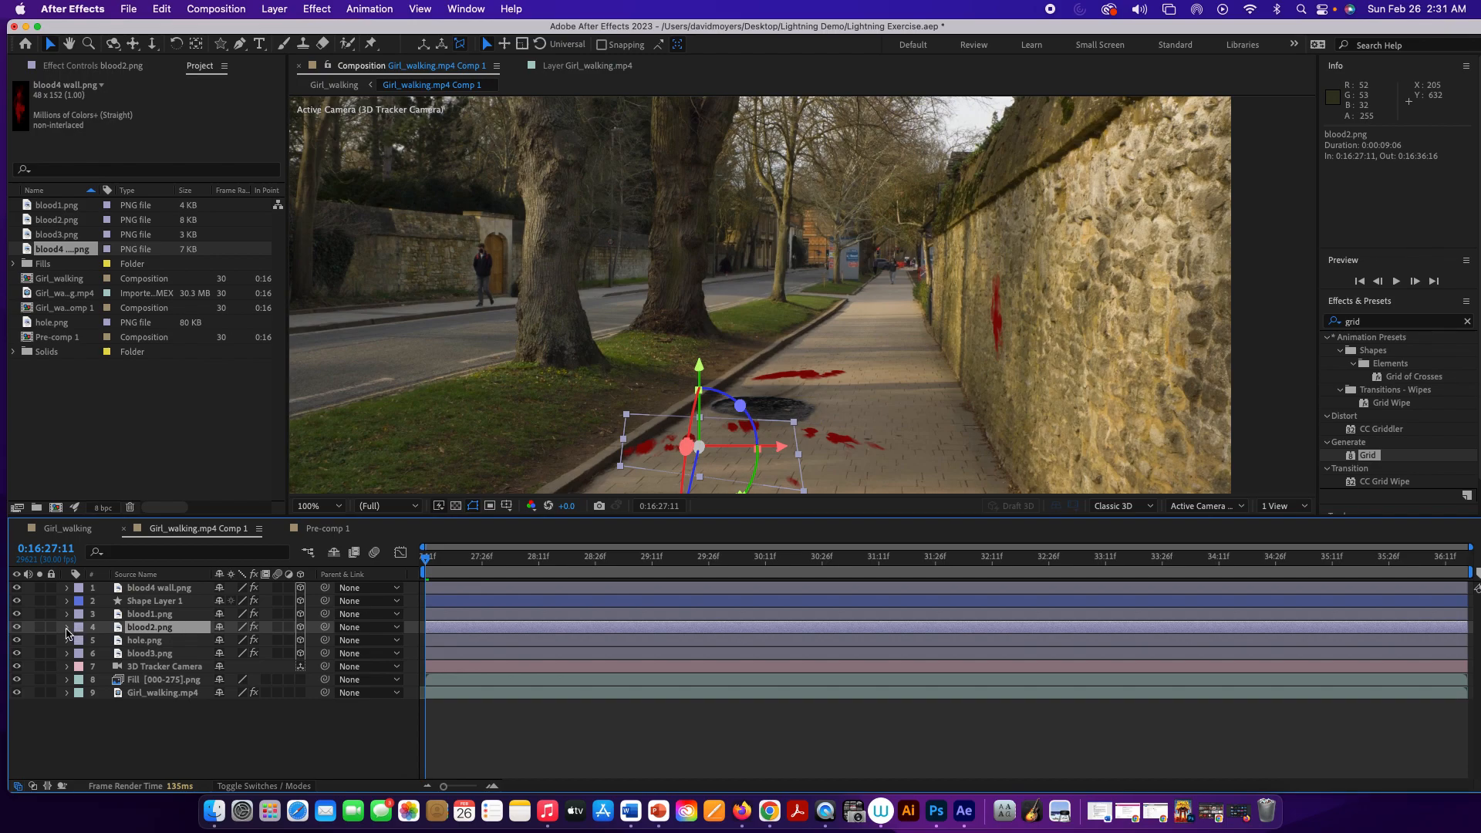
left_click(67, 628)
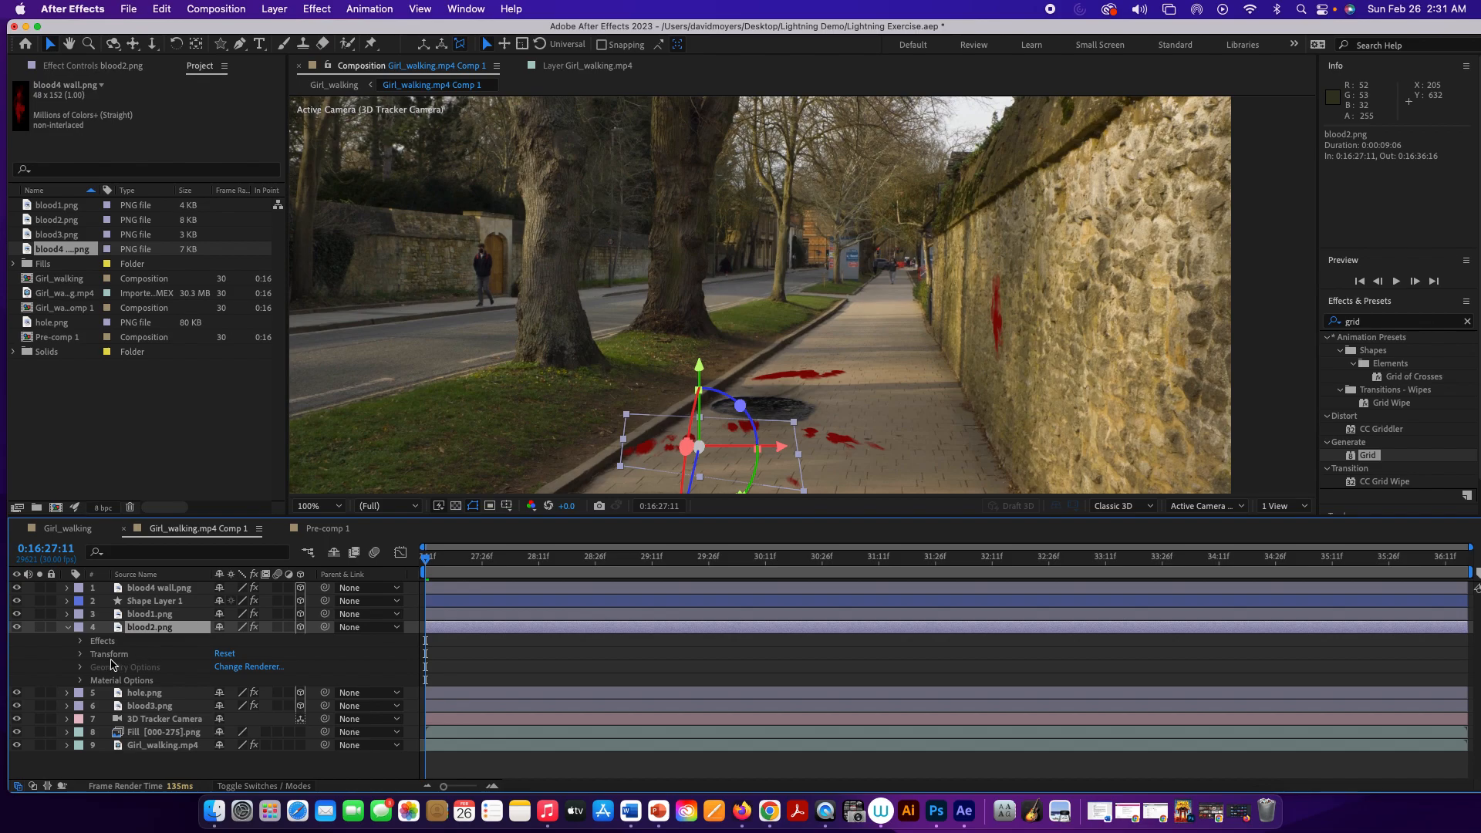
left_click(81, 642)
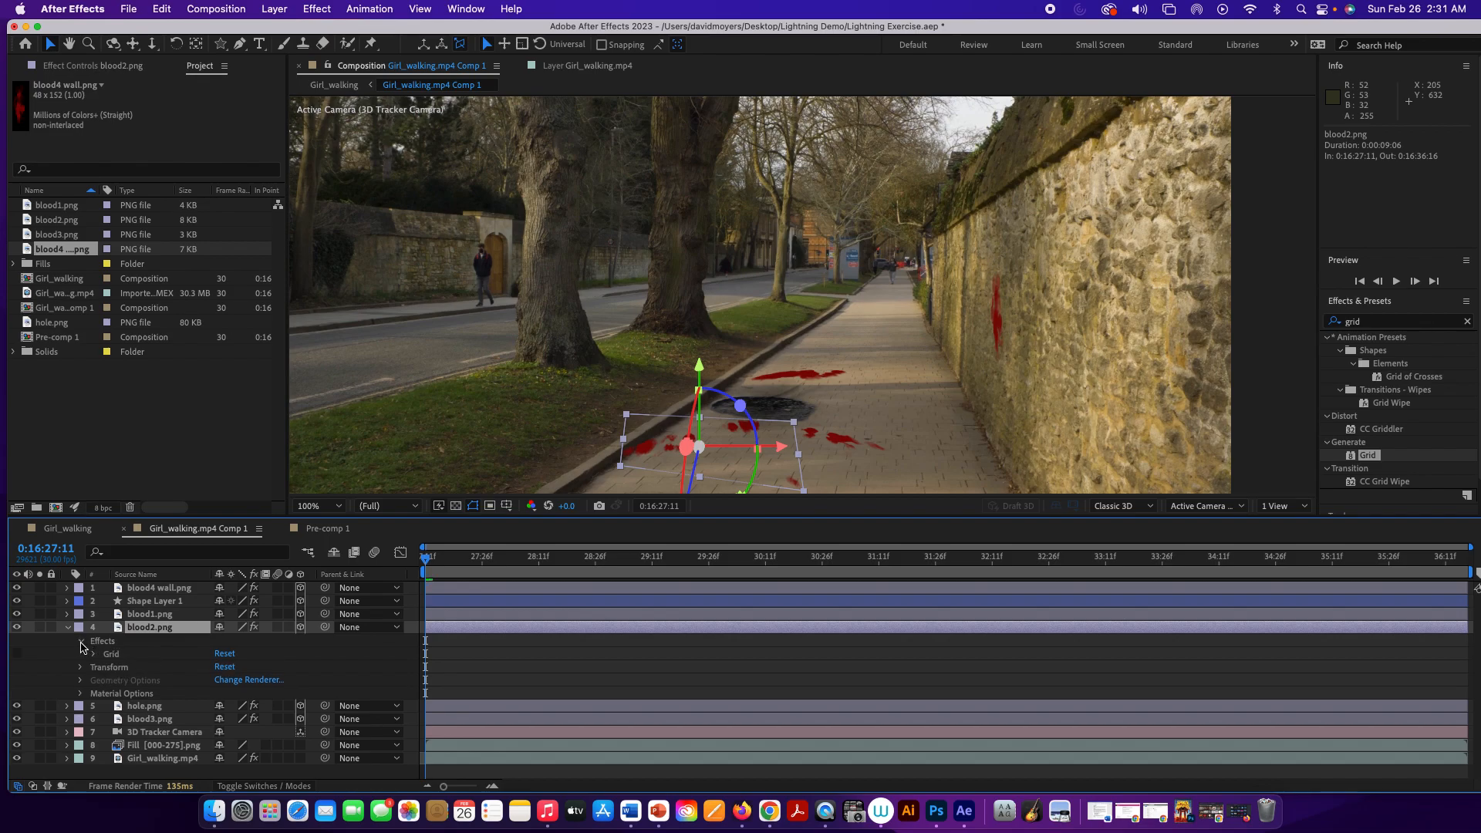
left_click(81, 642)
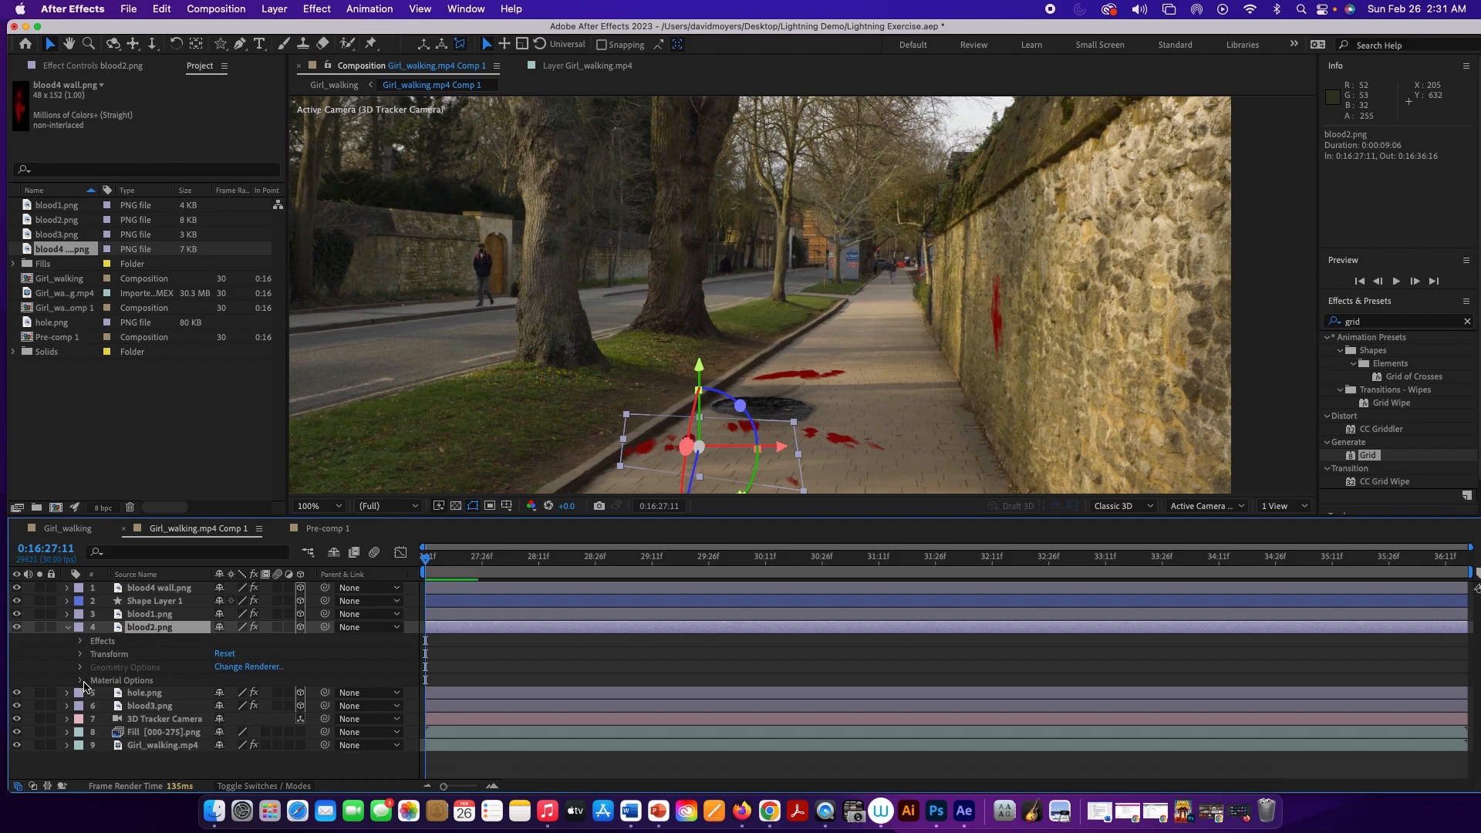
left_click(82, 681)
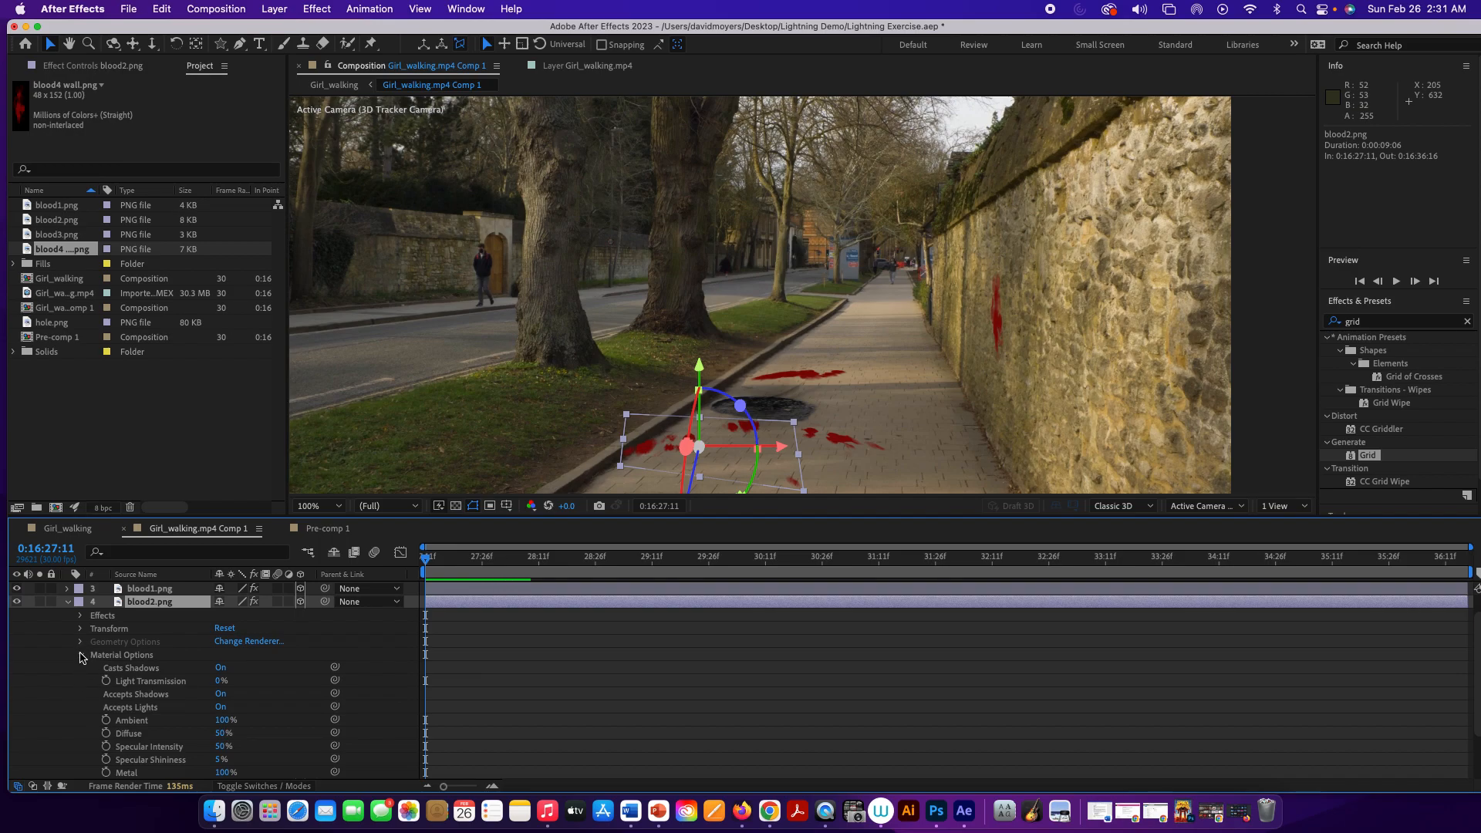
left_click(83, 657)
left_click(82, 655)
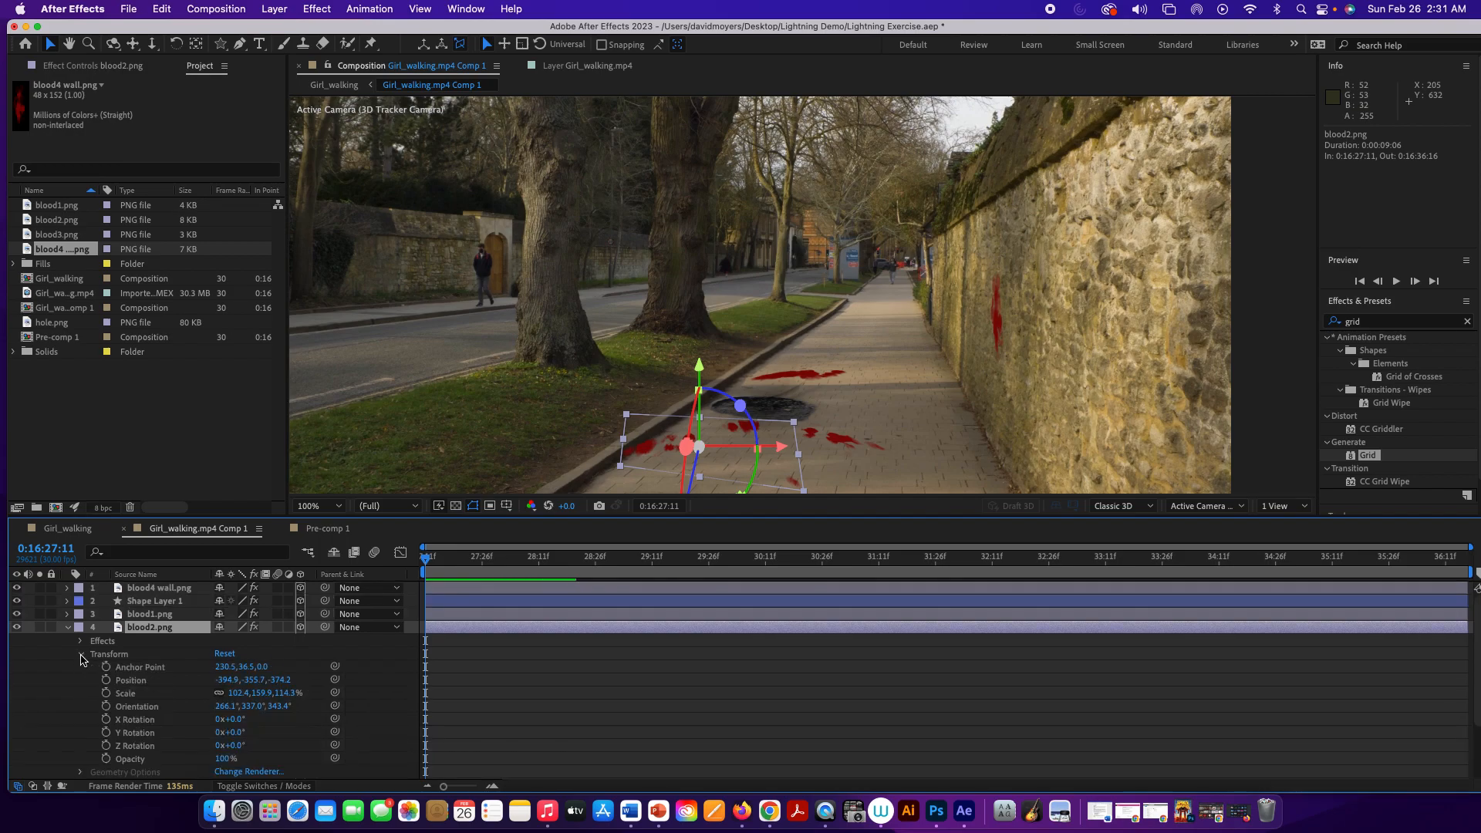
left_click(82, 656)
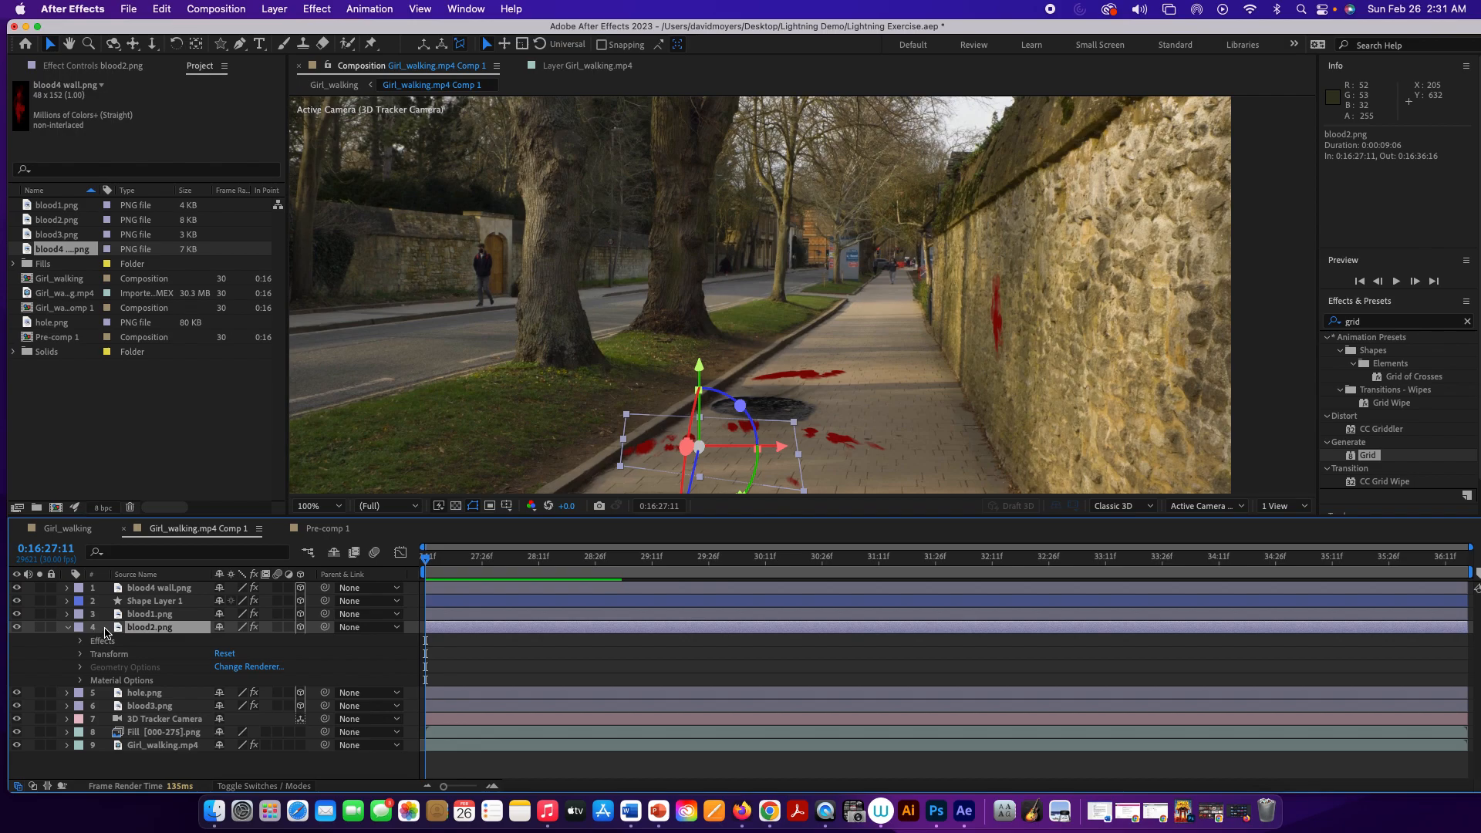
left_click(105, 629, "super")
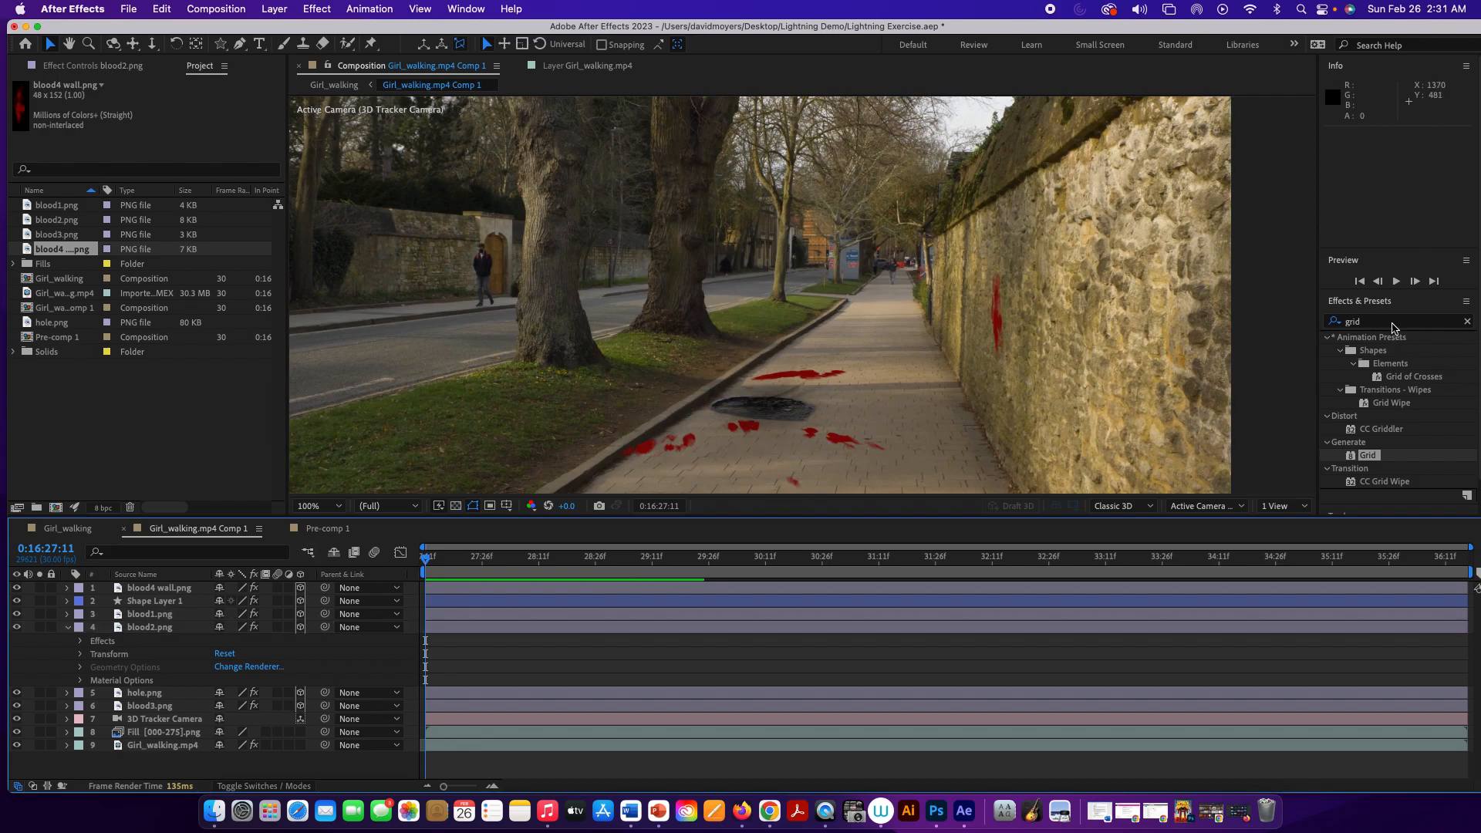
Search the effects for "curves" and apply the Curves color correction effect to the blood2.png layer
left_click(1393, 322)
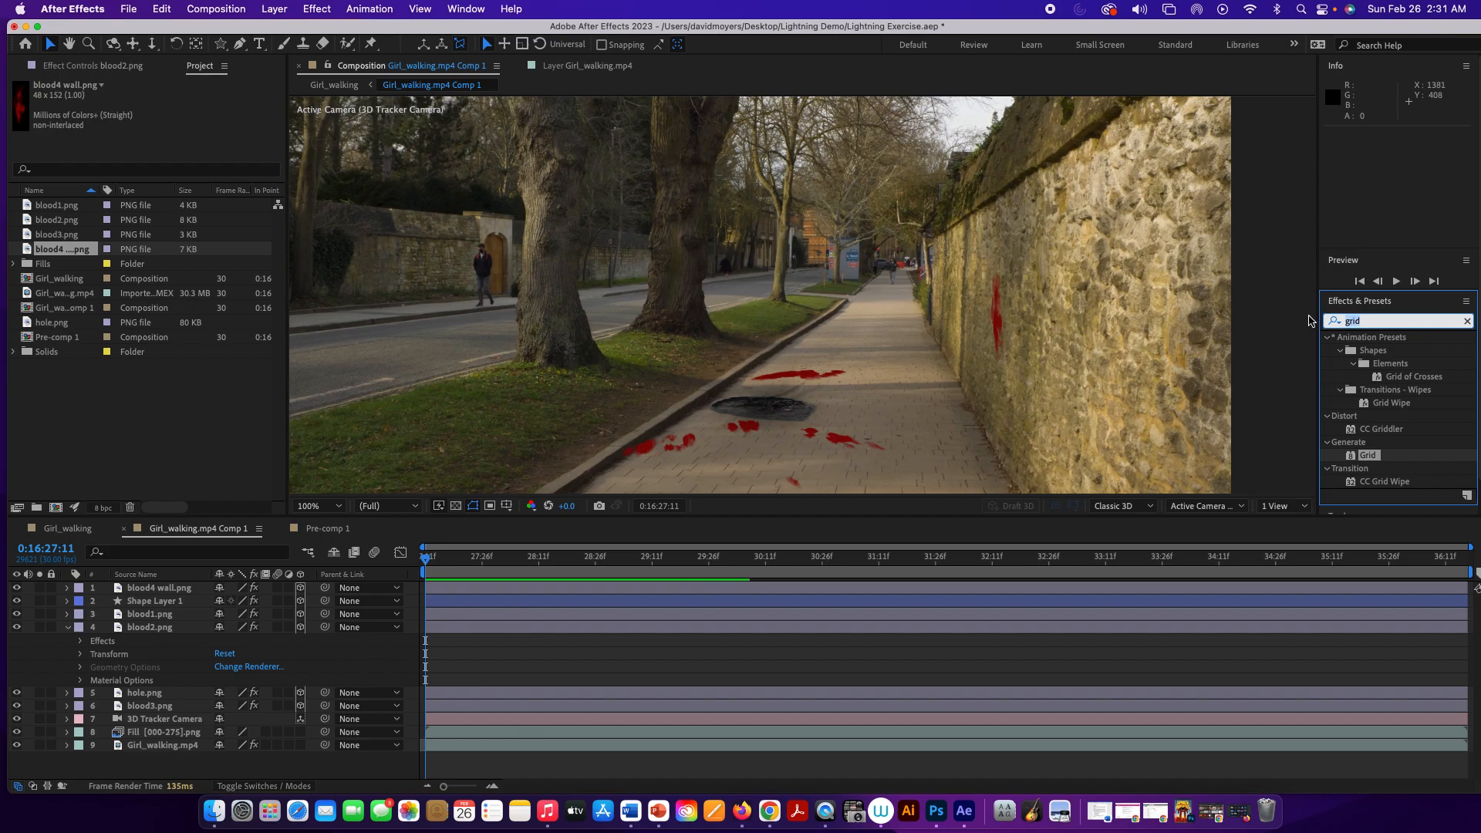
type("cuv")
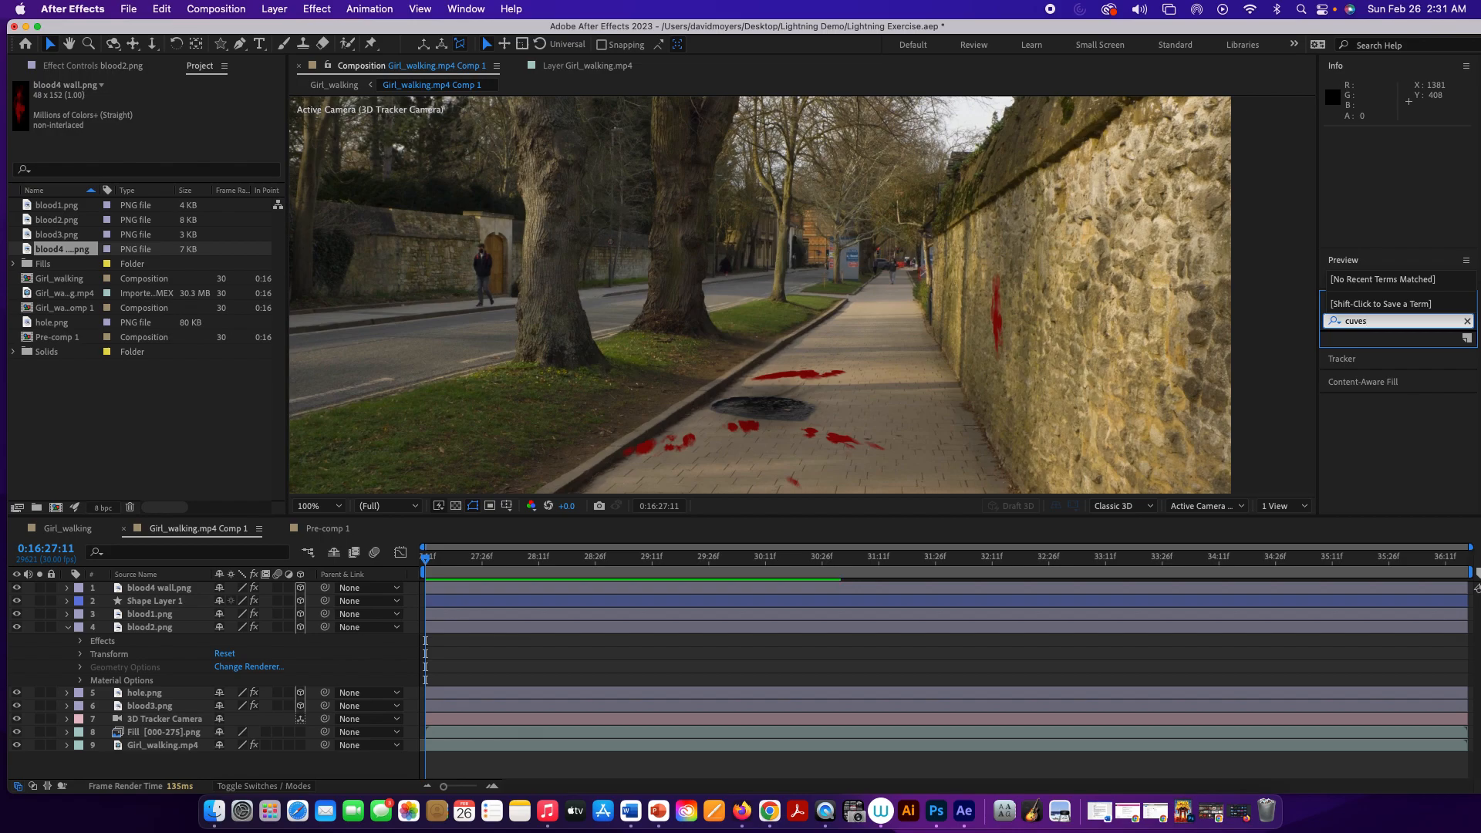
key("BackSpace")
type("rves")
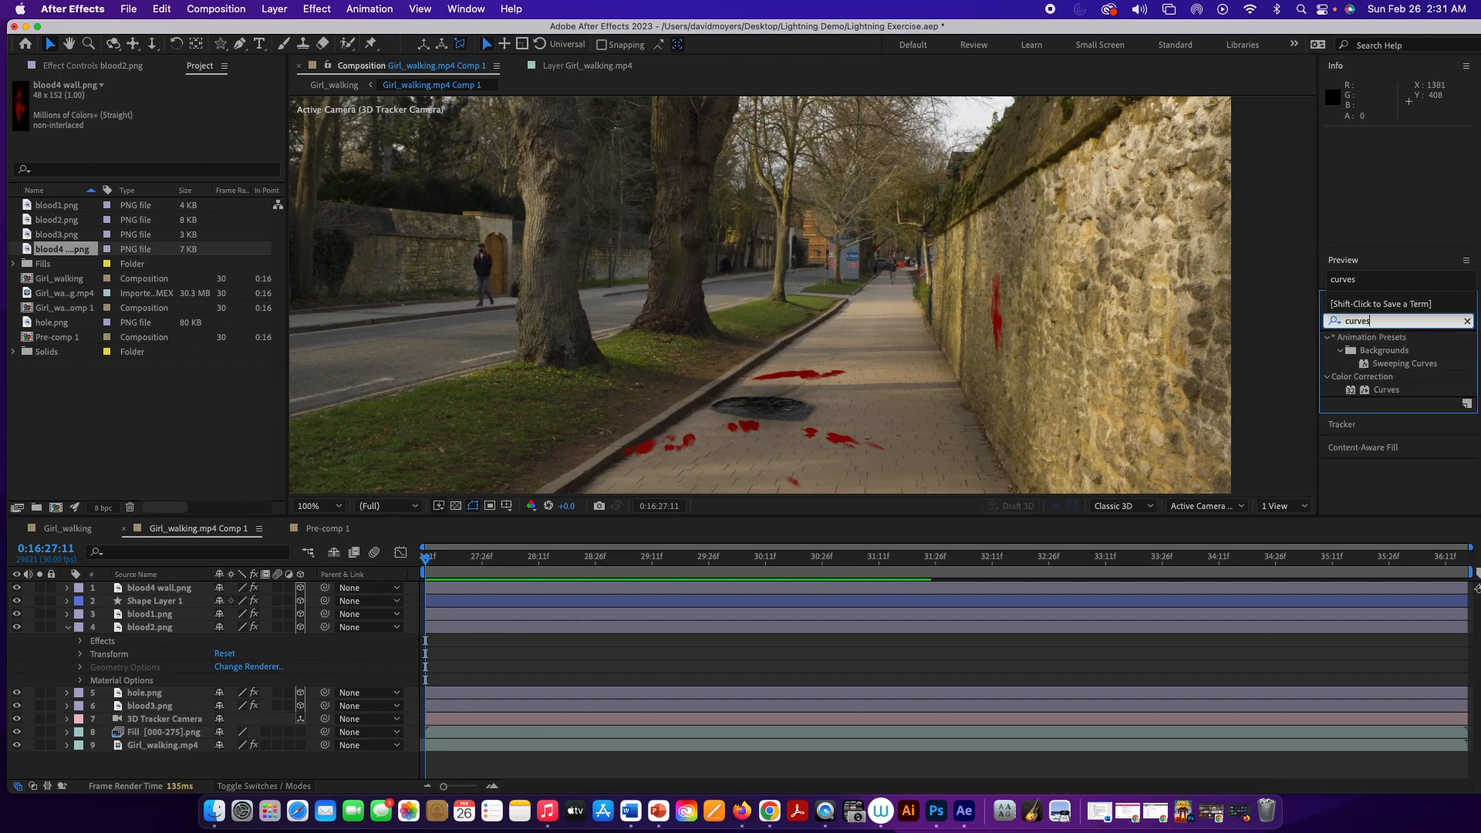
left_click(1386, 391)
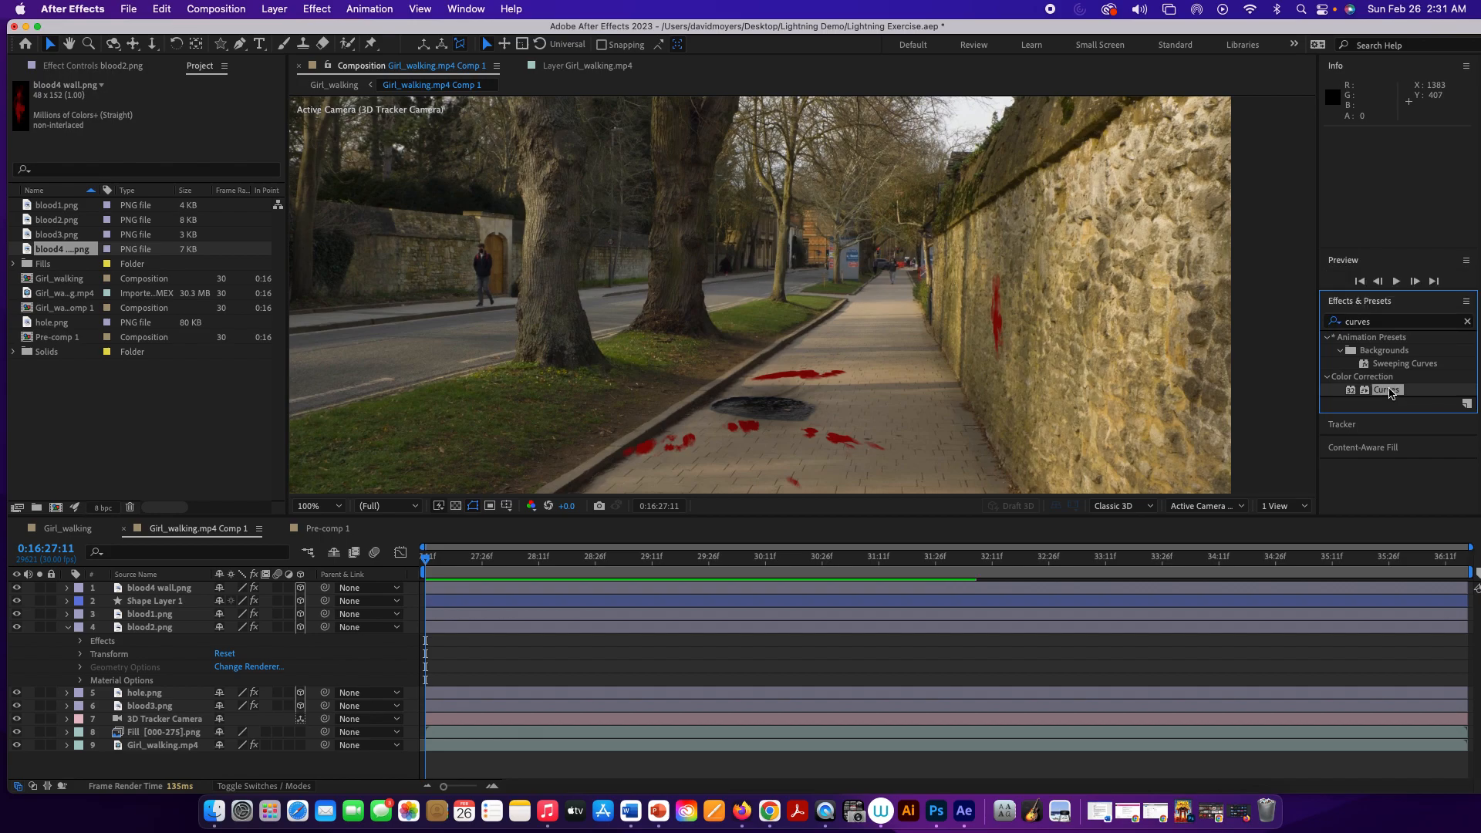
left_click_drag(1388, 392, 666, 443)
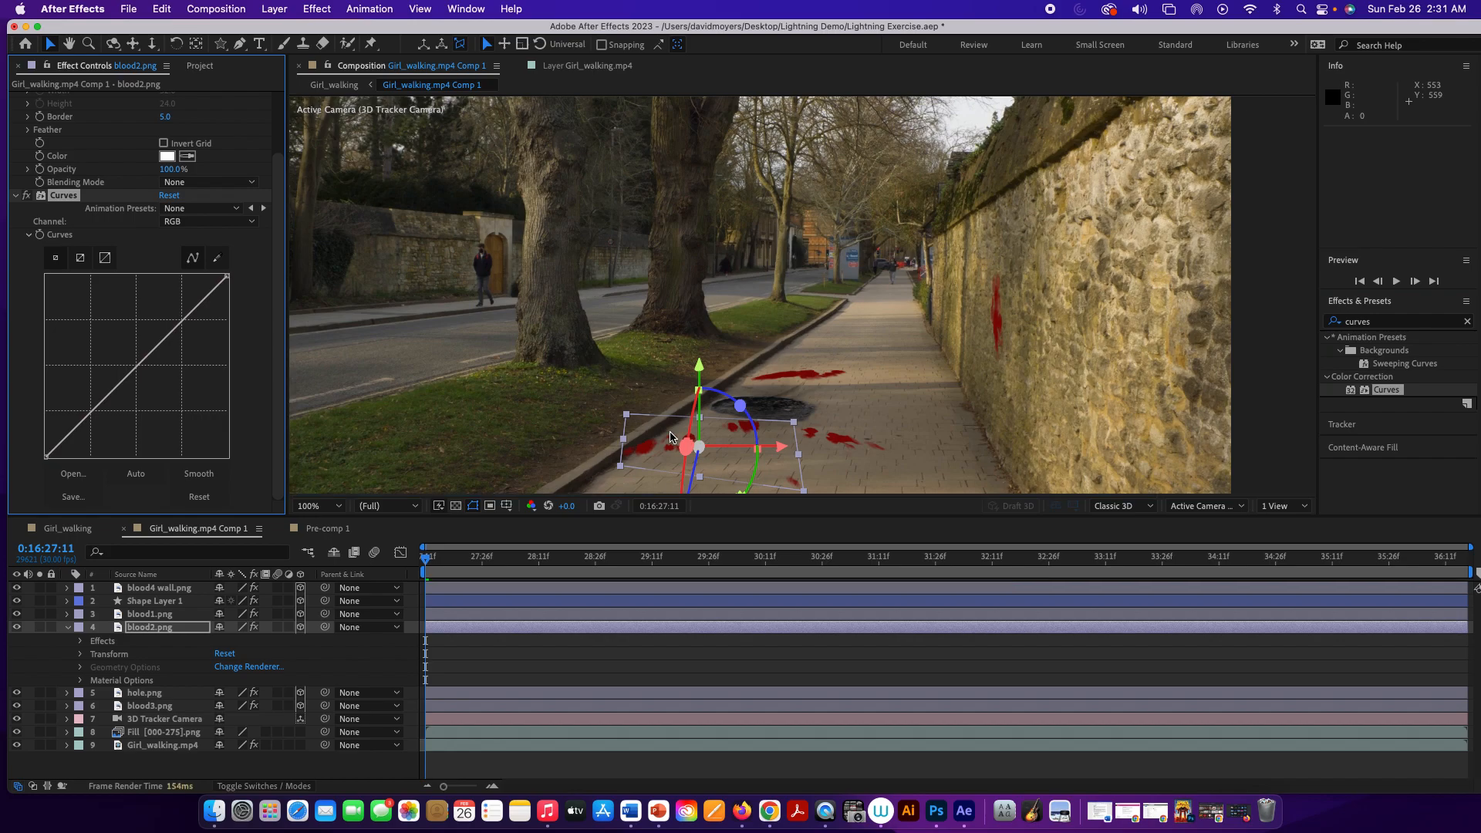
Darken blood2.png by pulling the midtones and highlights of its Red channel curve downward
left_click(211, 224)
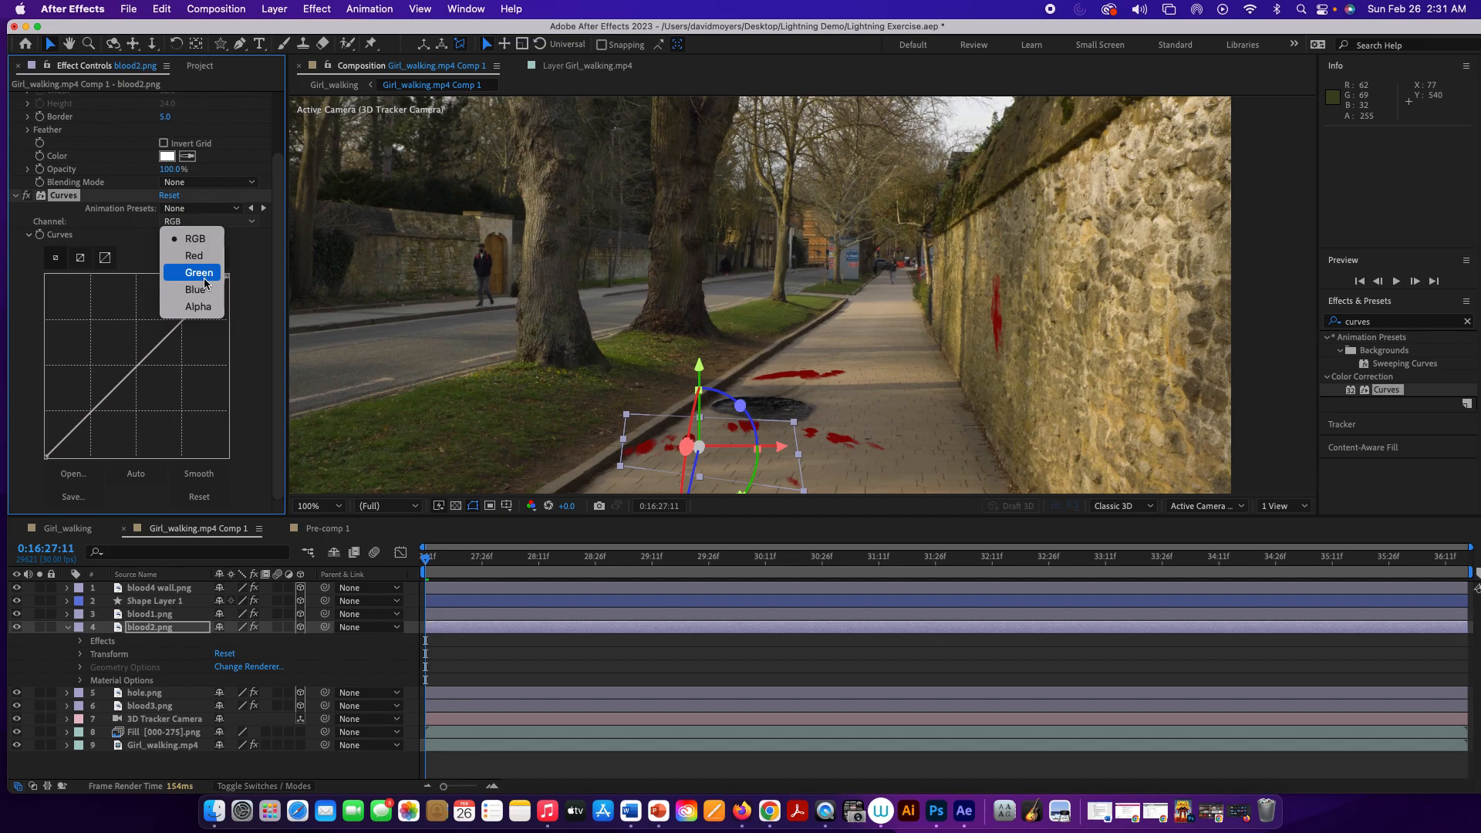
left_click(198, 256)
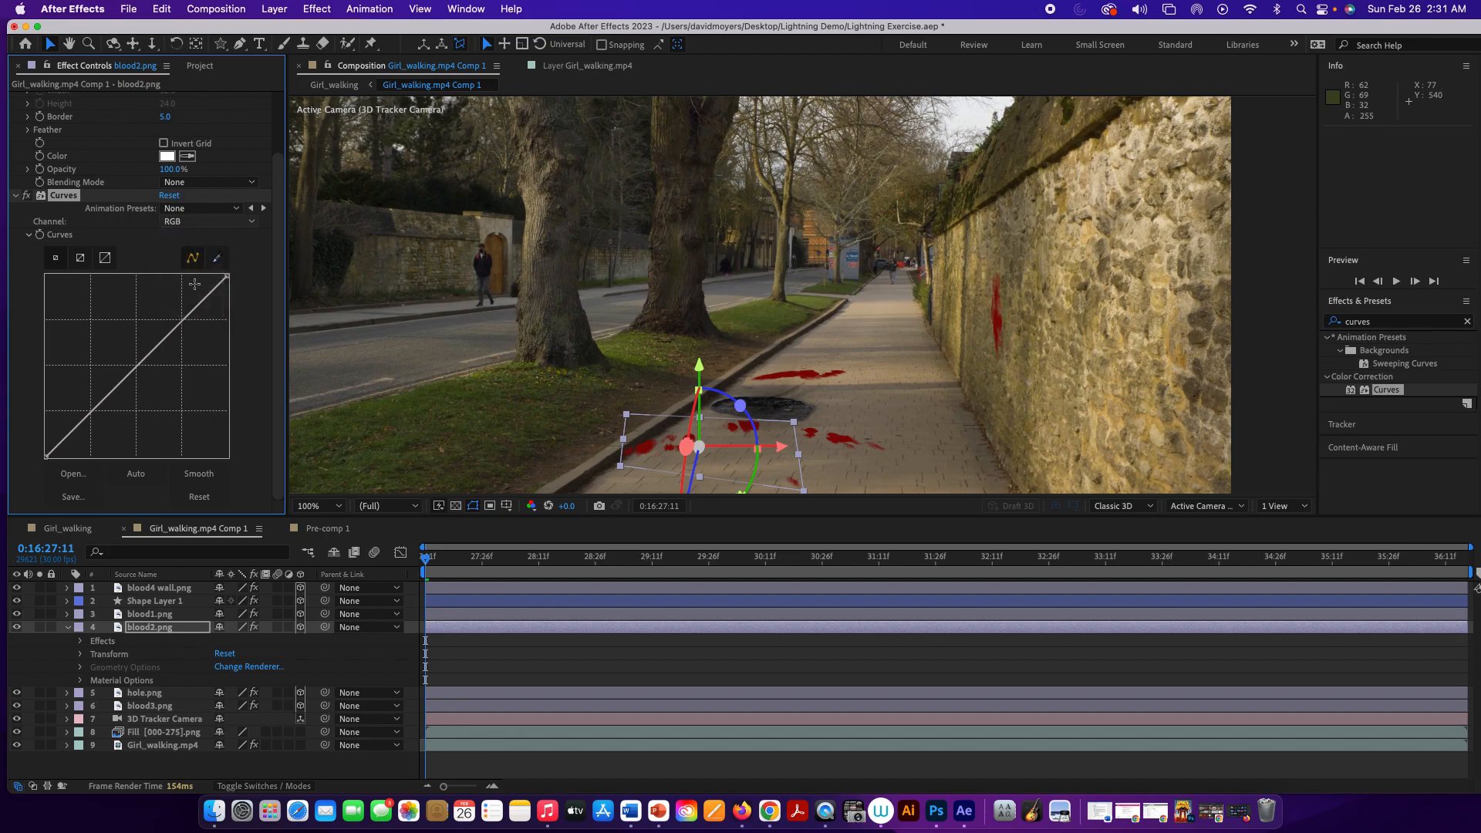
left_click_drag(143, 358, 157, 374)
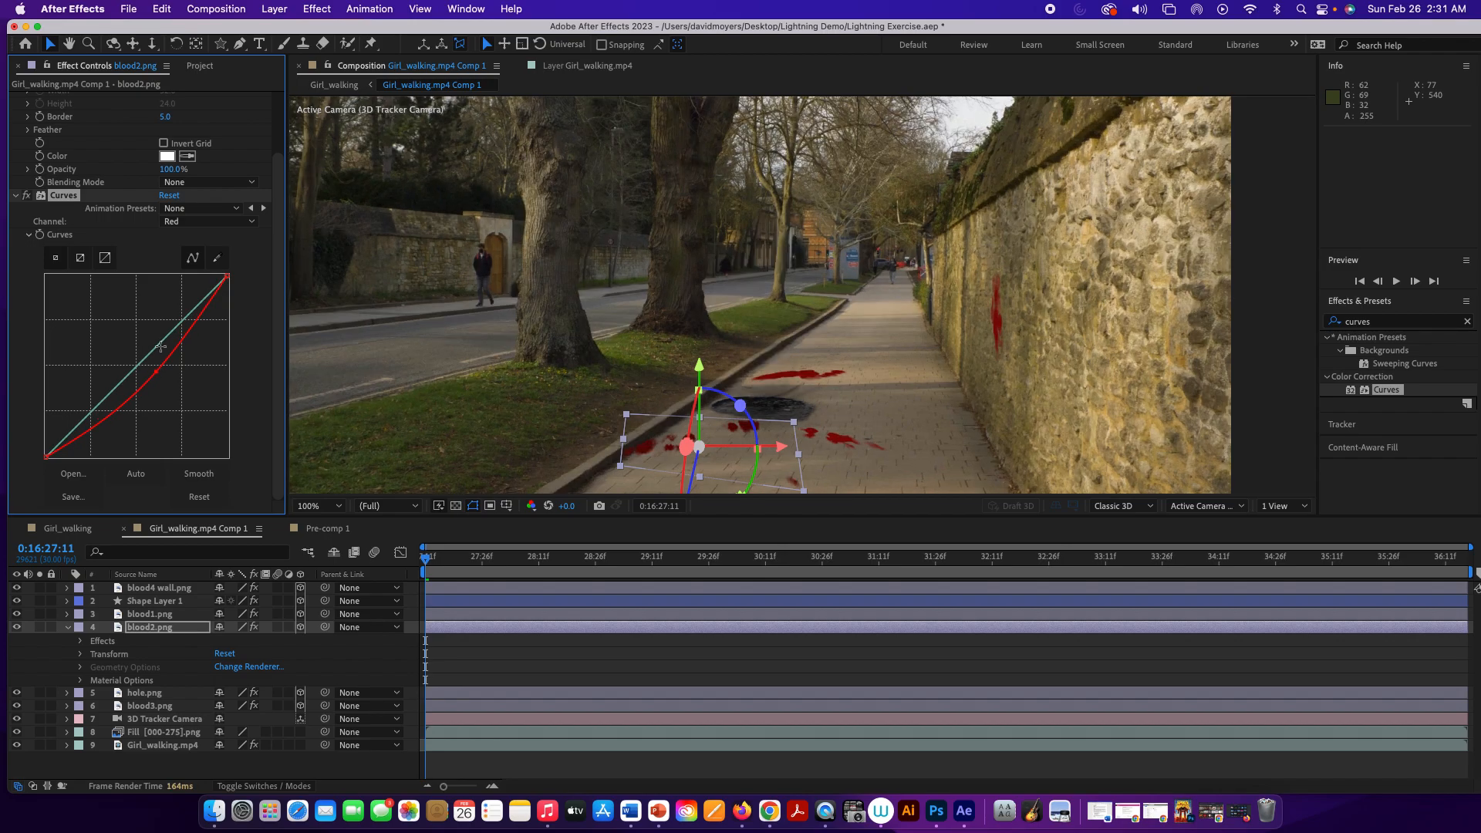
left_click_drag(144, 383, 130, 382)
mouse_move(190, 340)
left_mouse_down()
mouse_move(181, 325)
mouse_move(196, 355)
left_mouse_up()
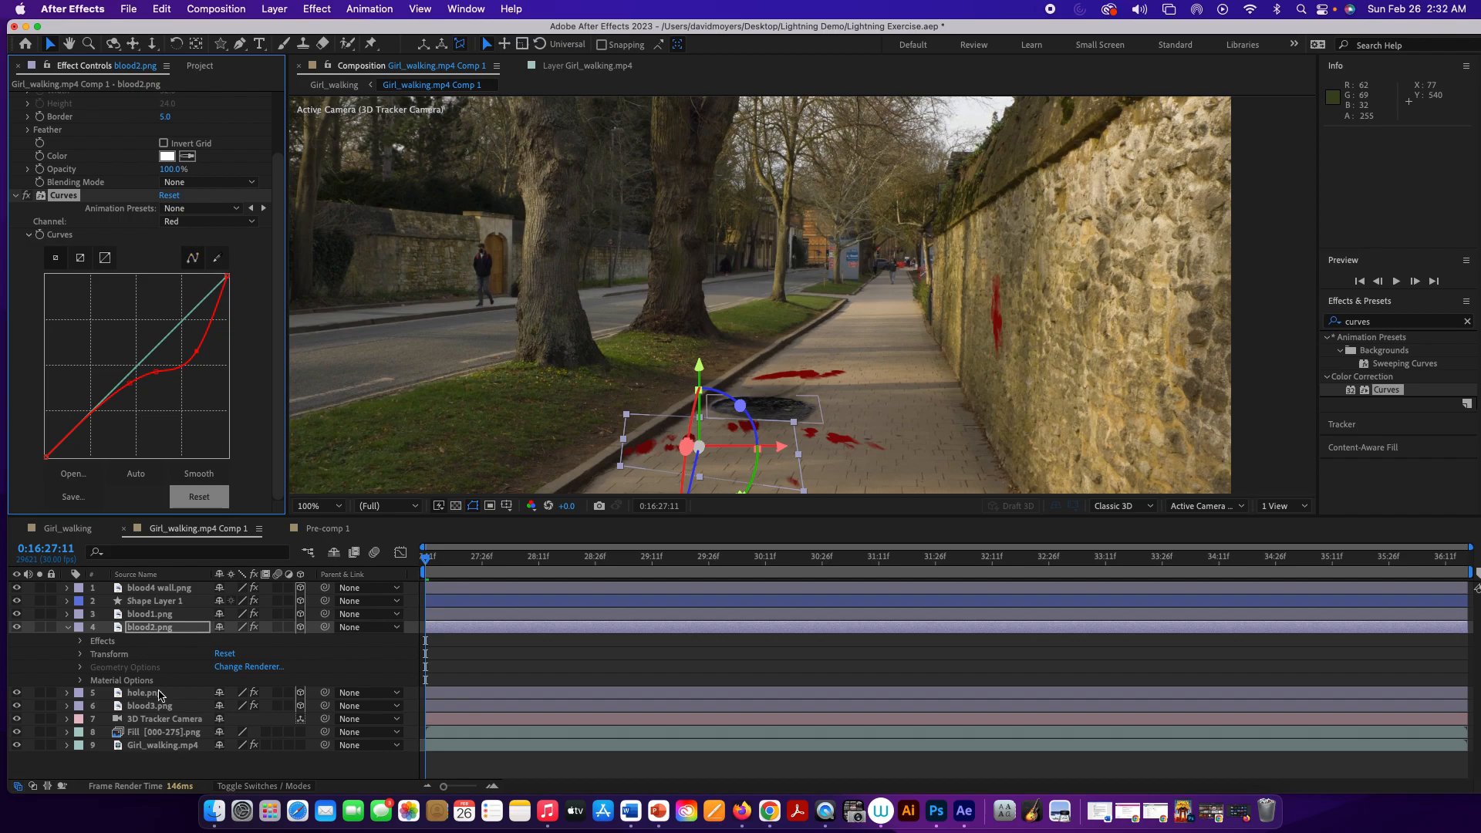
Look through blood2.png's Transform, Material Options and applied effect settings for a way to blend it further
left_click(97, 682)
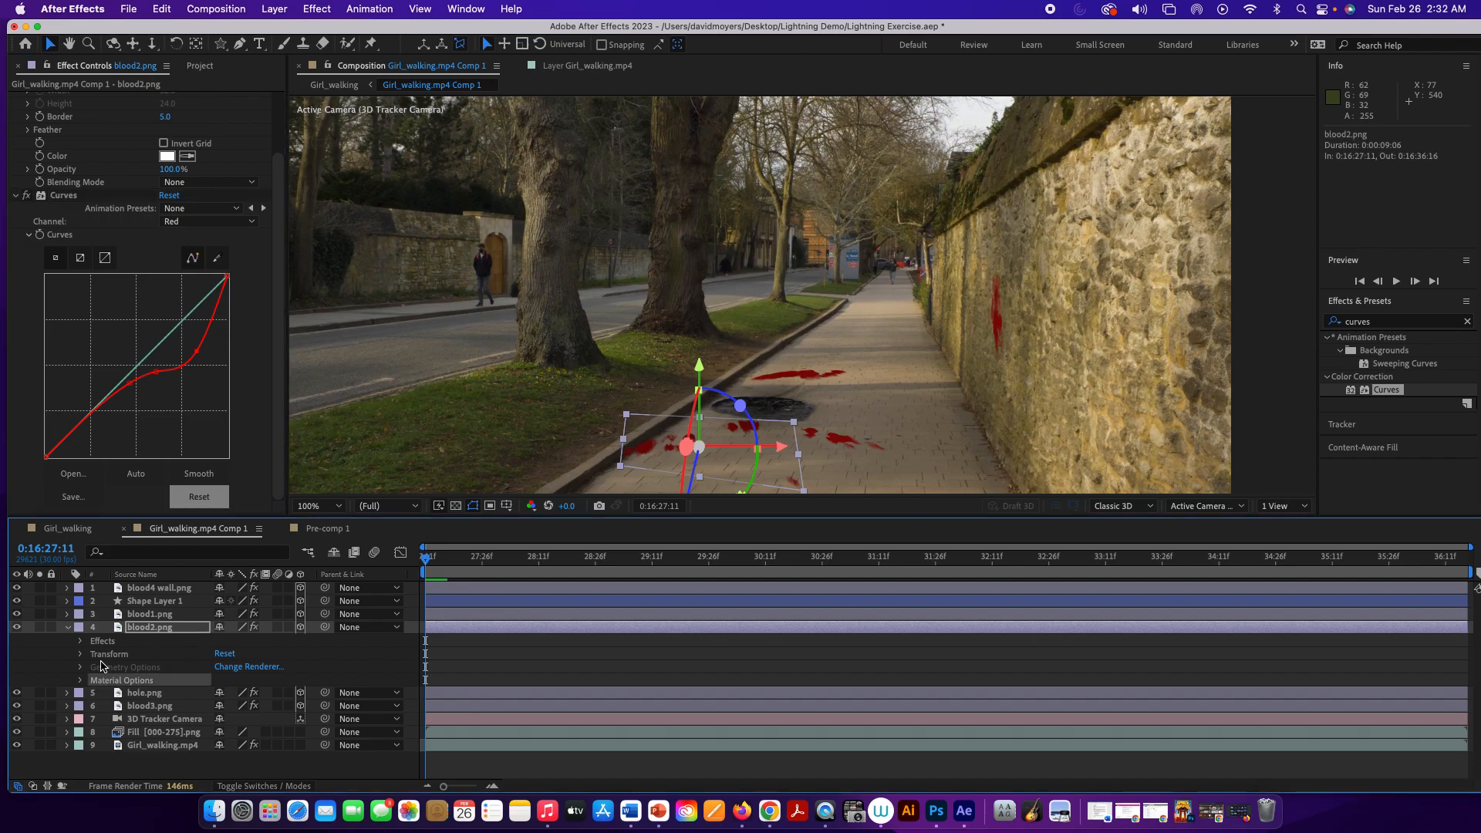
left_click(105, 648)
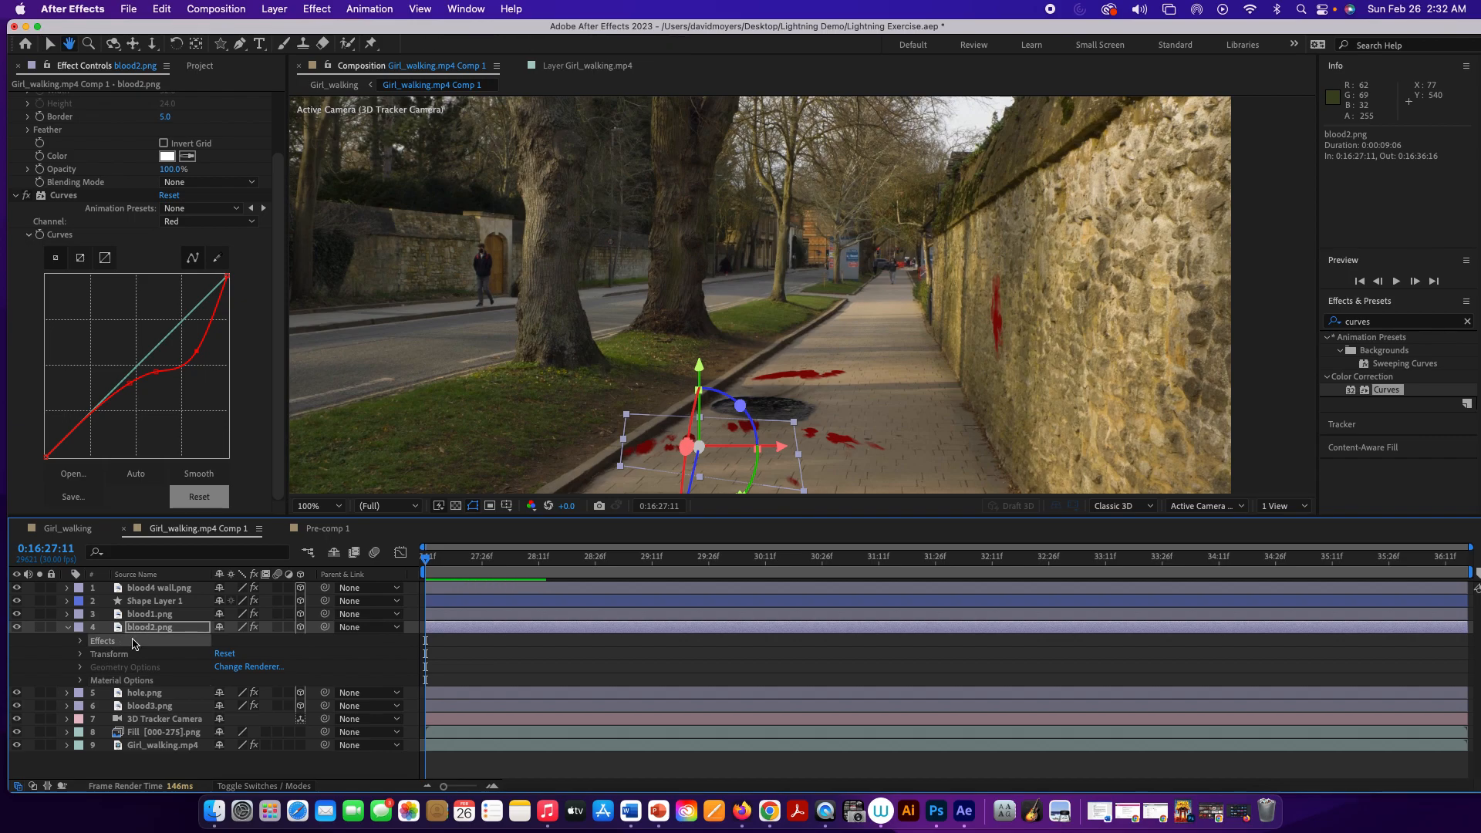
left_click(81, 656)
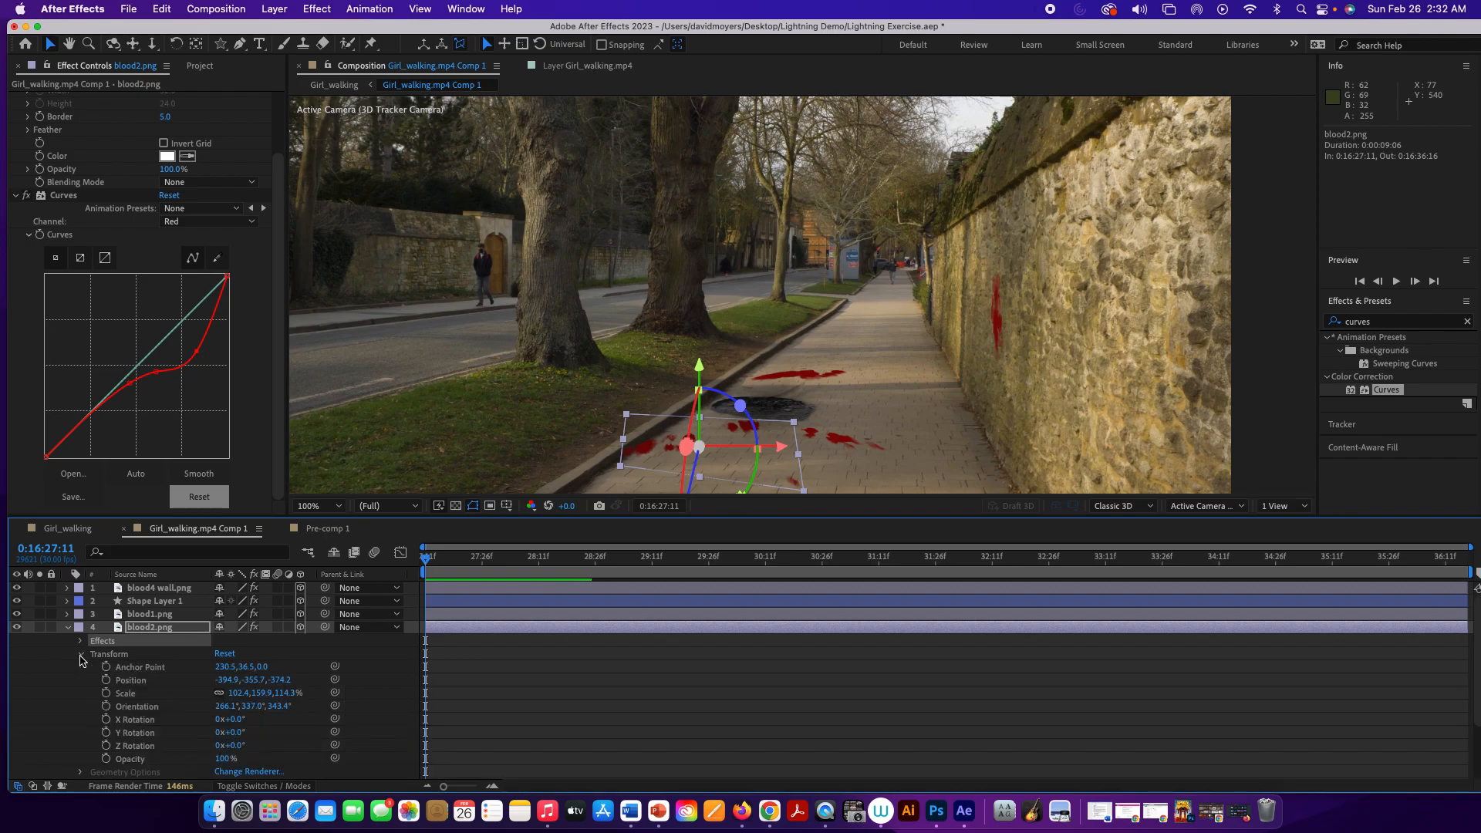
left_click(80, 655)
left_click(81, 681)
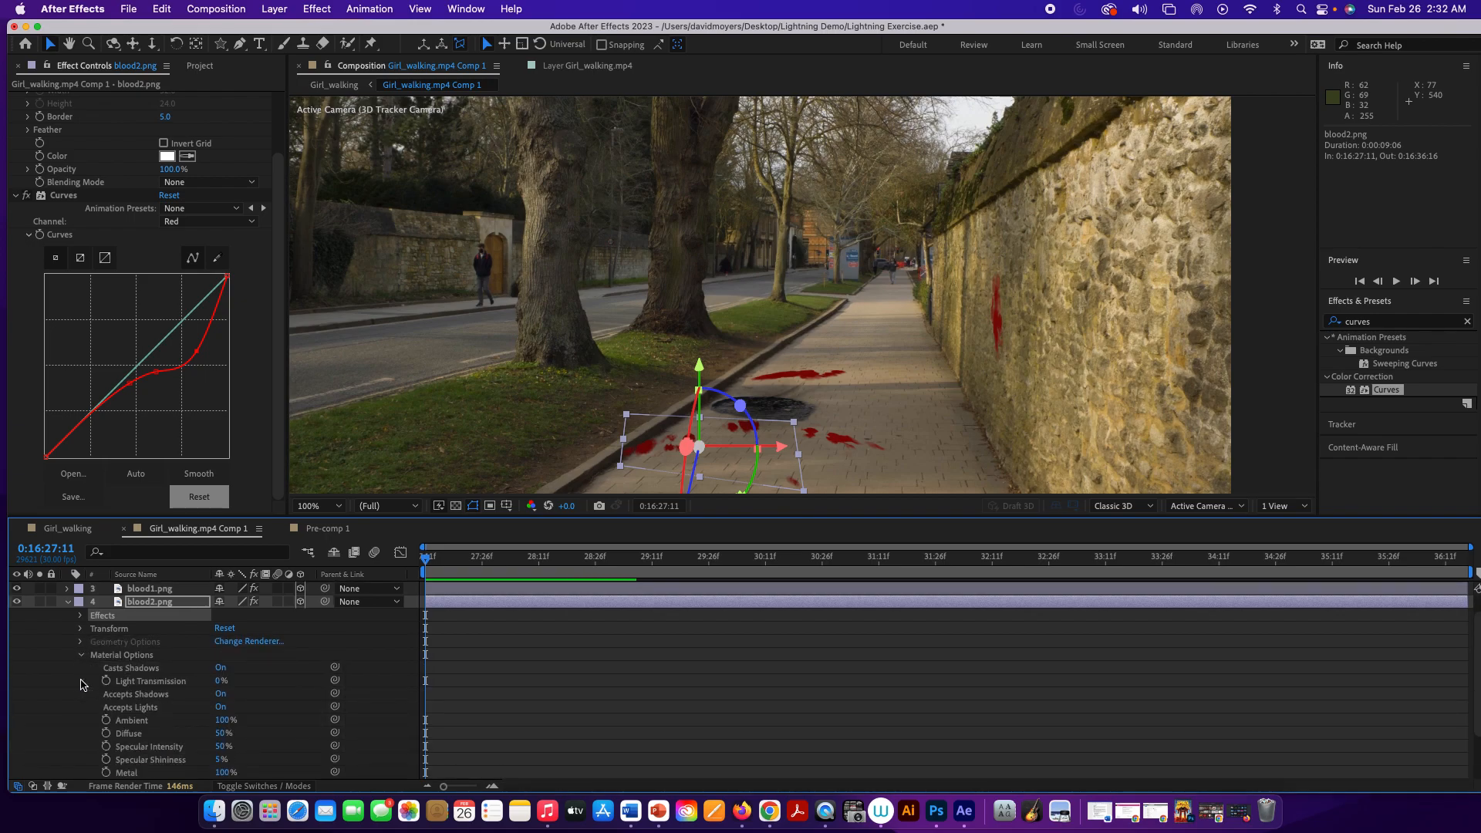
scroll(217, 666, "down", 3)
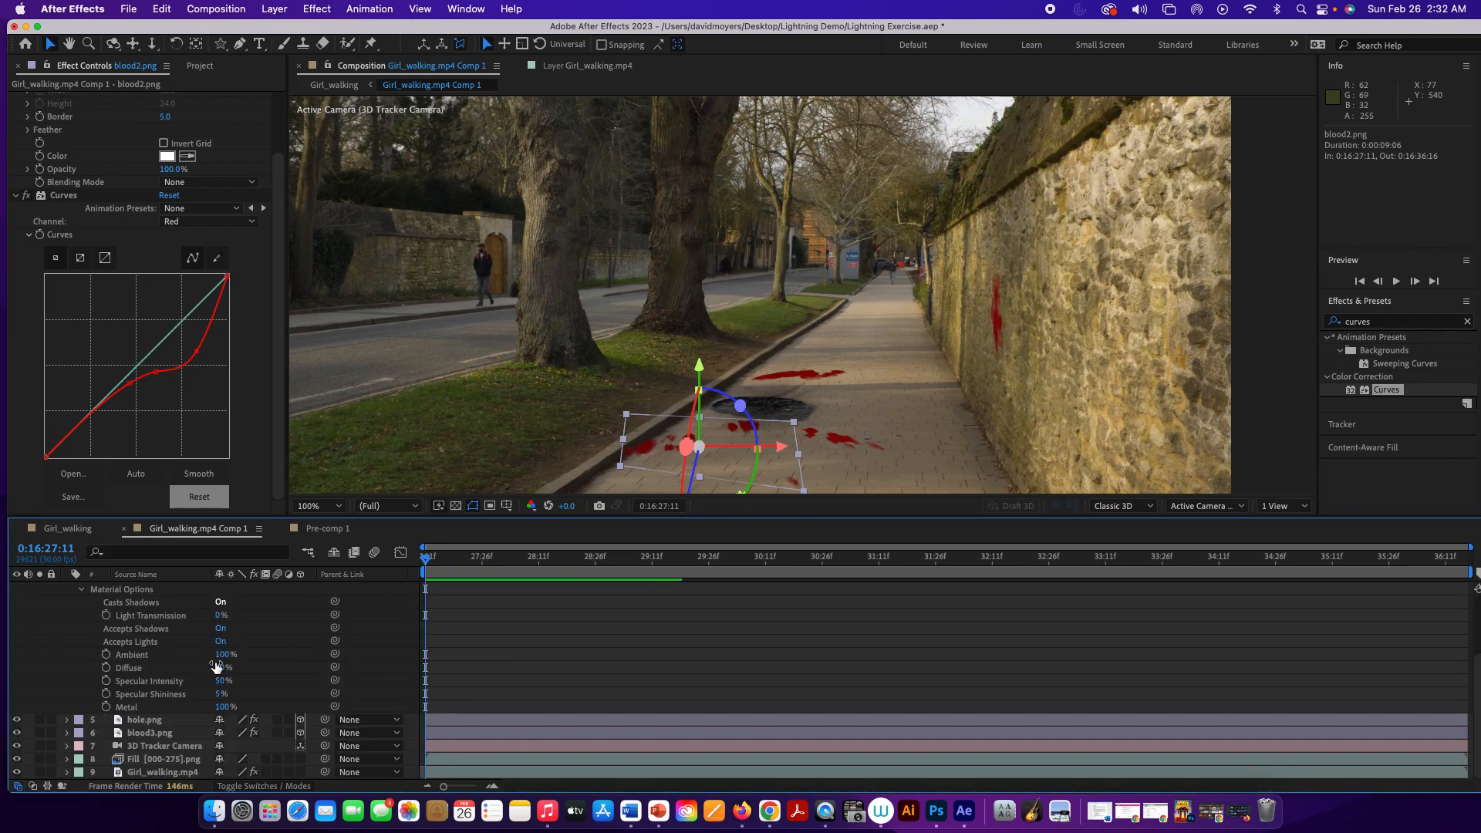
scroll(216, 666, "up", 3)
left_click(80, 680)
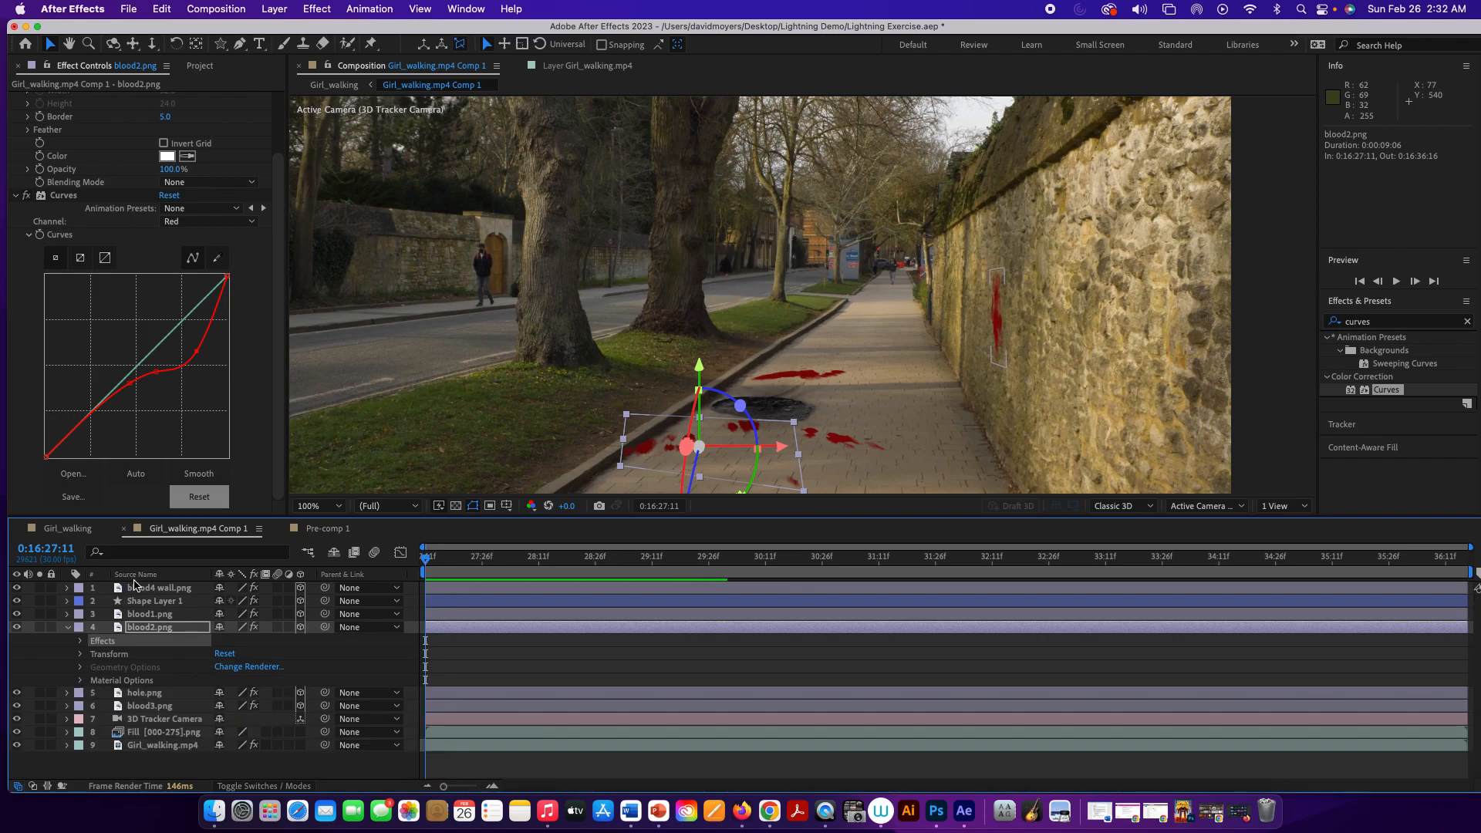
scroll(95, 196, "up", 2)
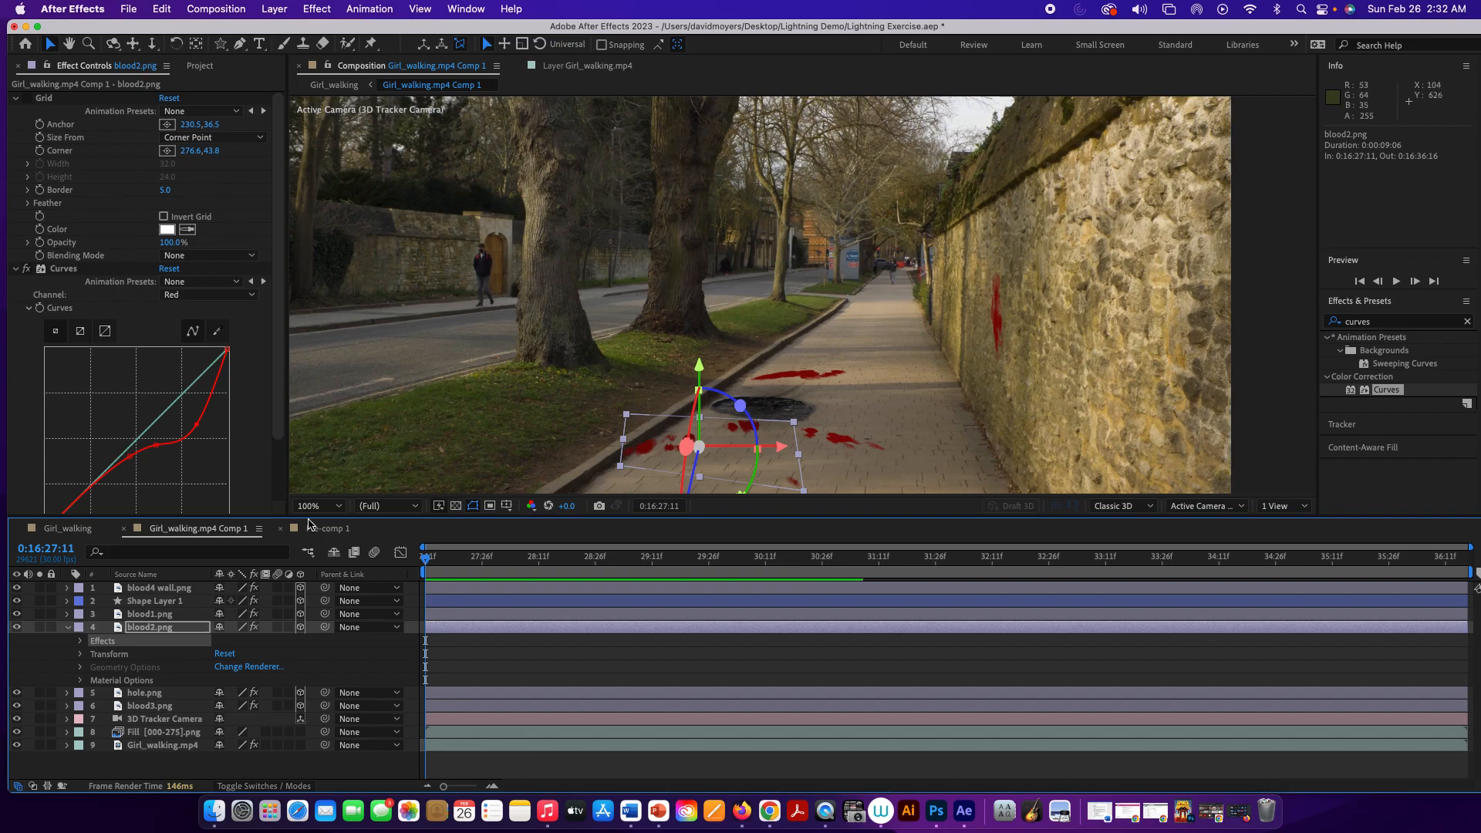
Move blood2.png slightly nearer on the sidewalk, to about -387.4, -343.1, -397.6, and deselect it
left_click(171, 769)
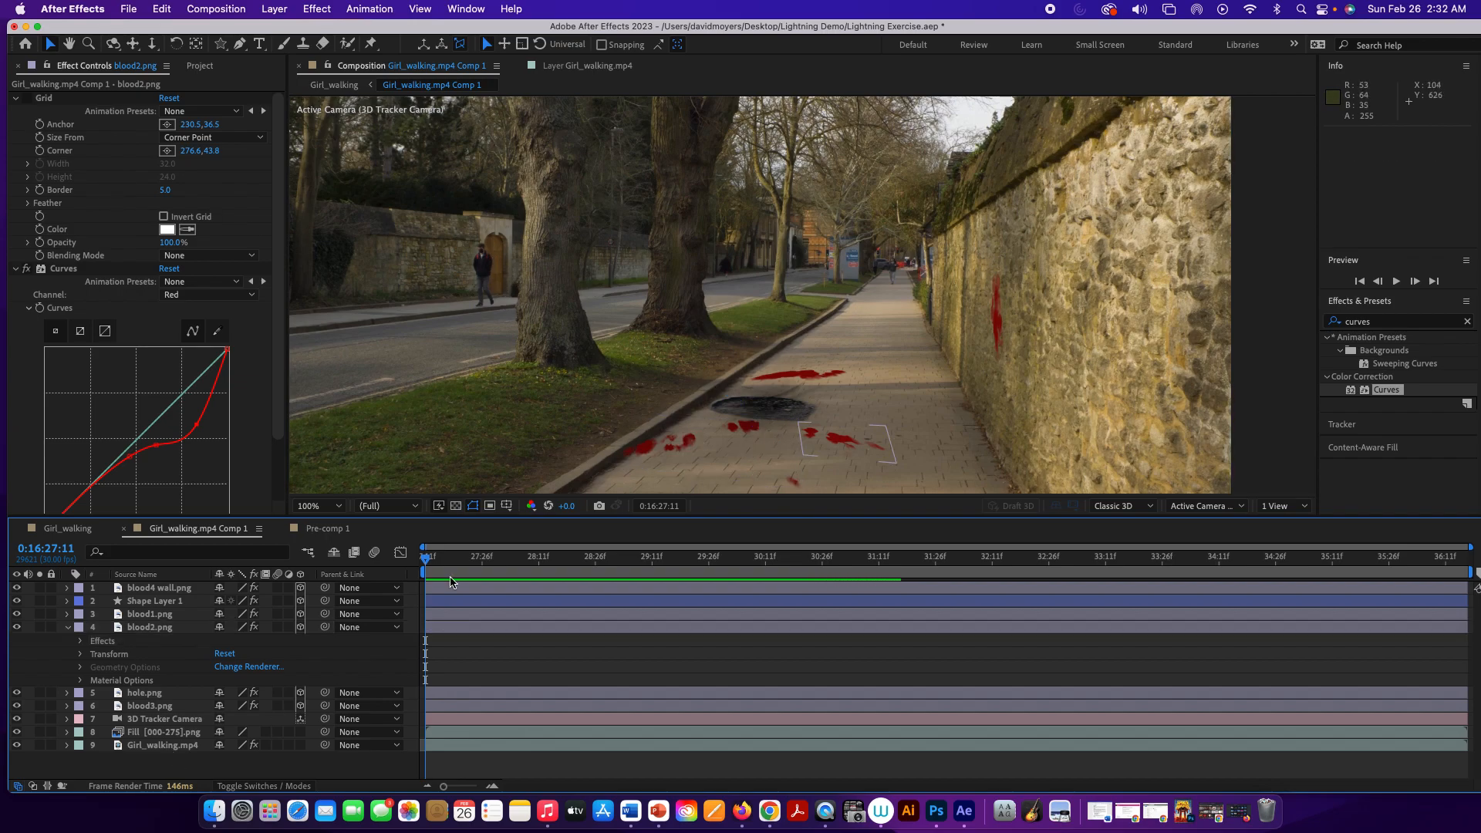
left_click_drag(681, 445, 685, 455)
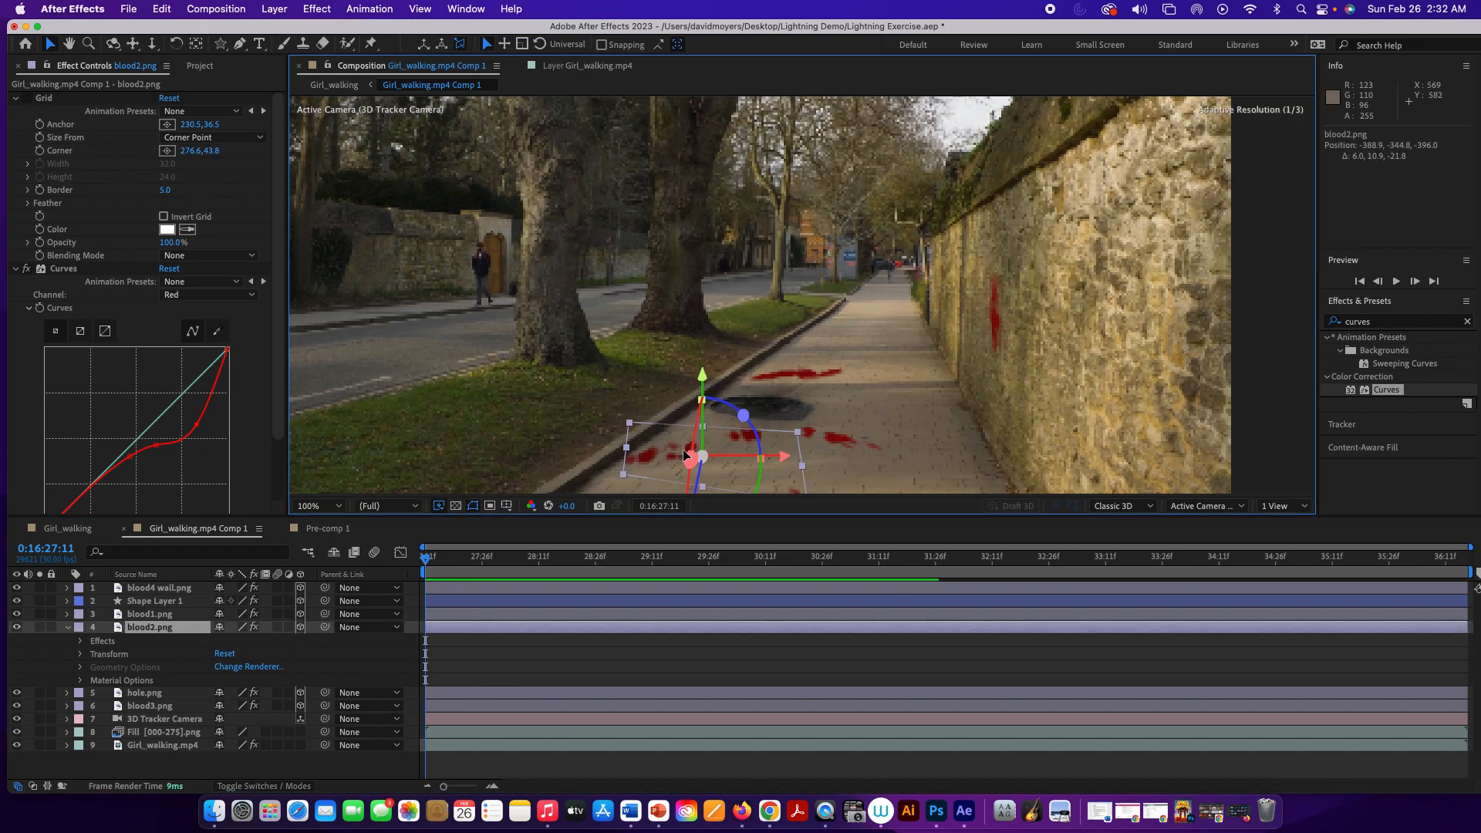
left_click(582, 396)
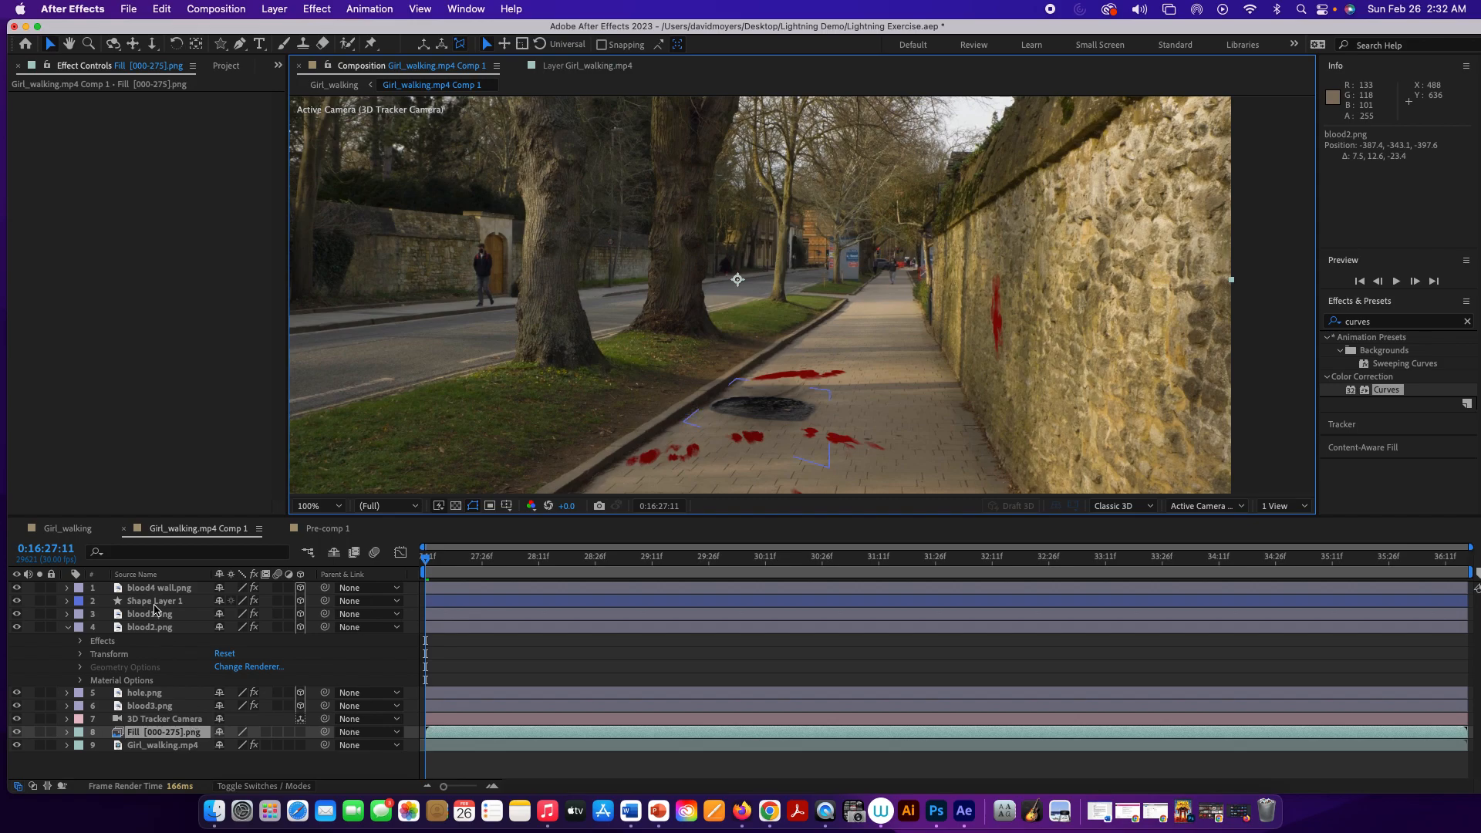
Reduce the opacity of the blood2.png layer to 87%
left_click(159, 628)
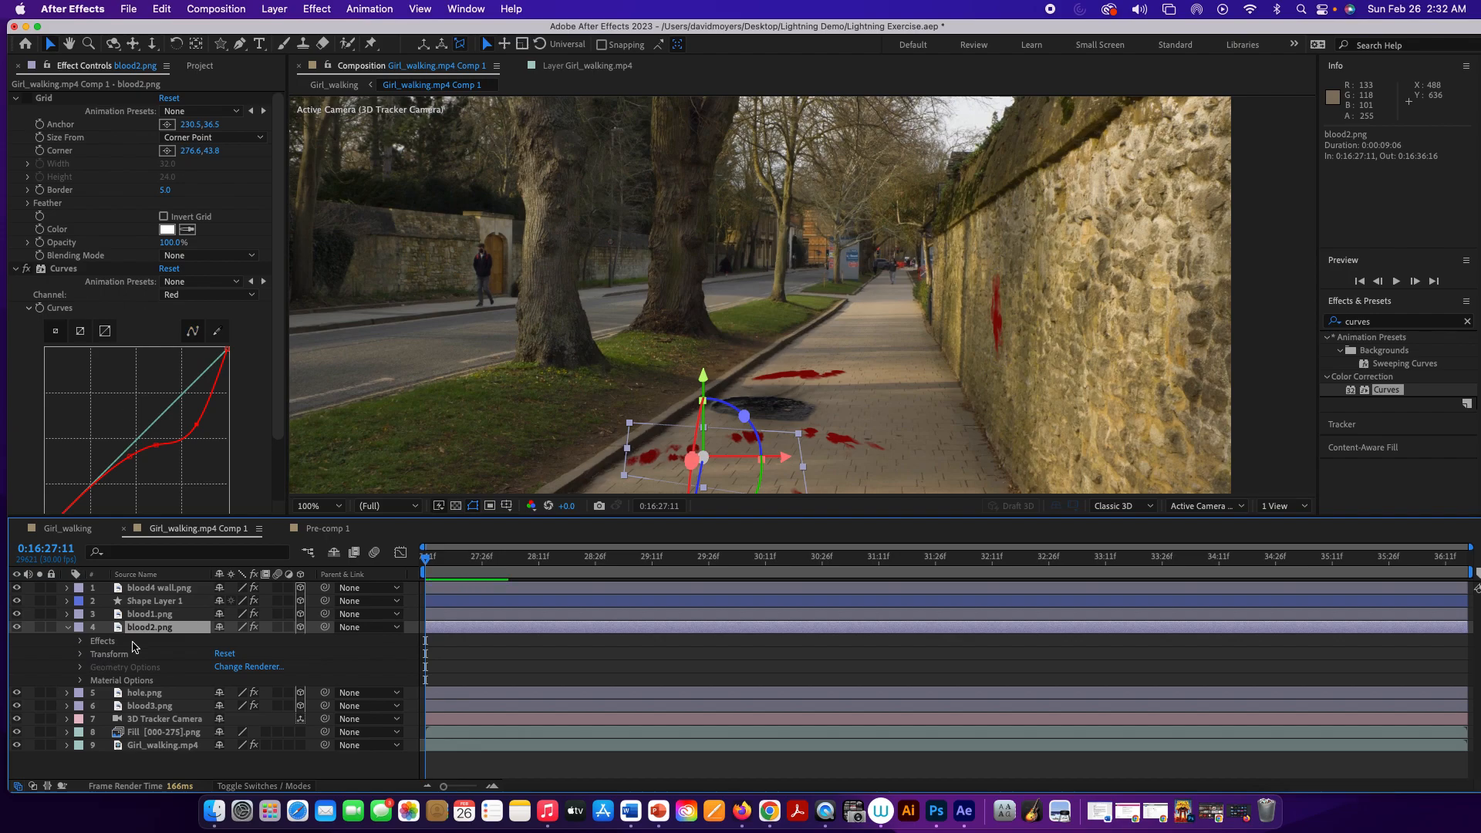
left_click(80, 656)
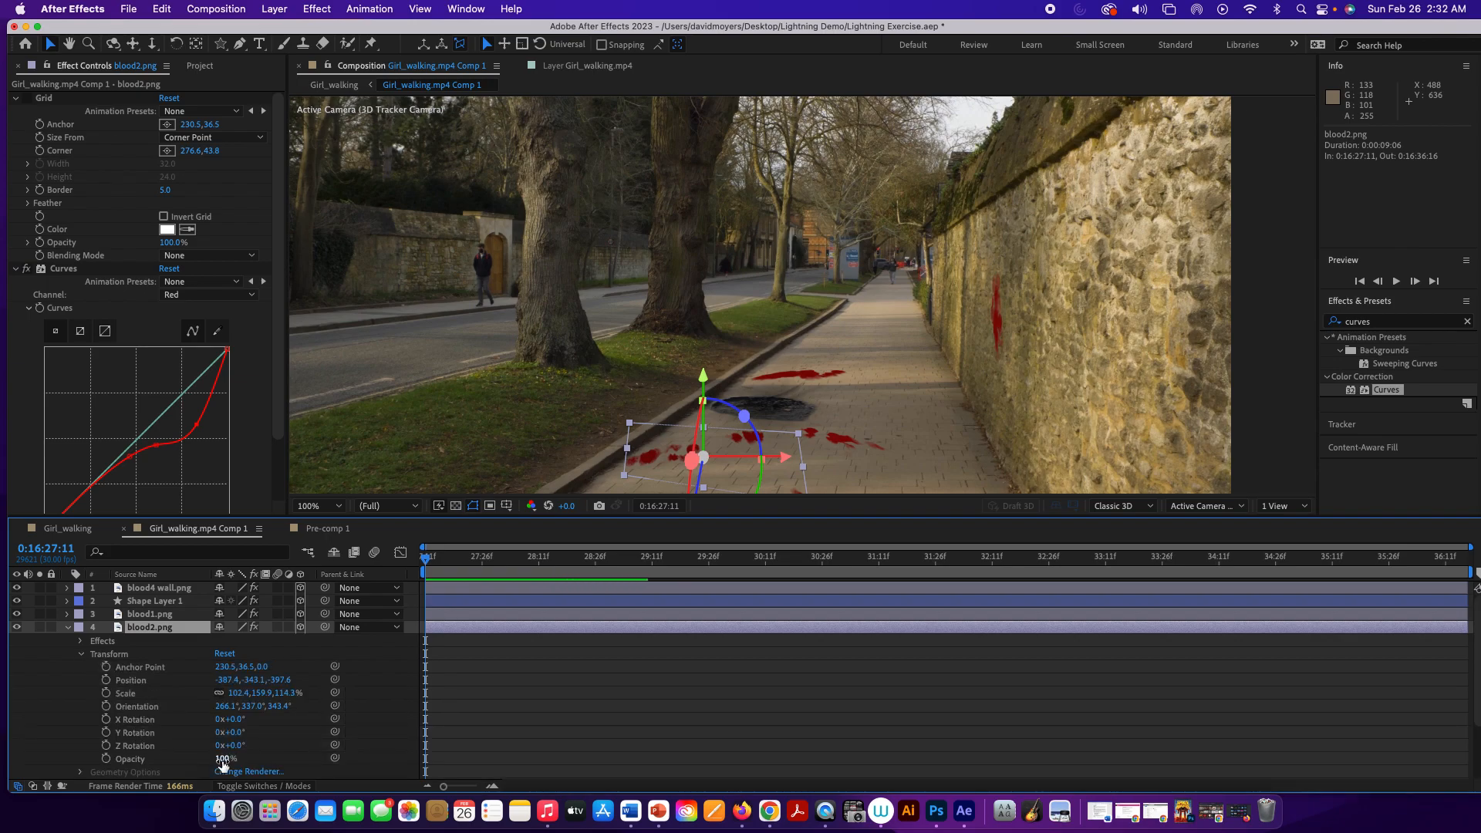
left_click_drag(222, 763, 213, 761)
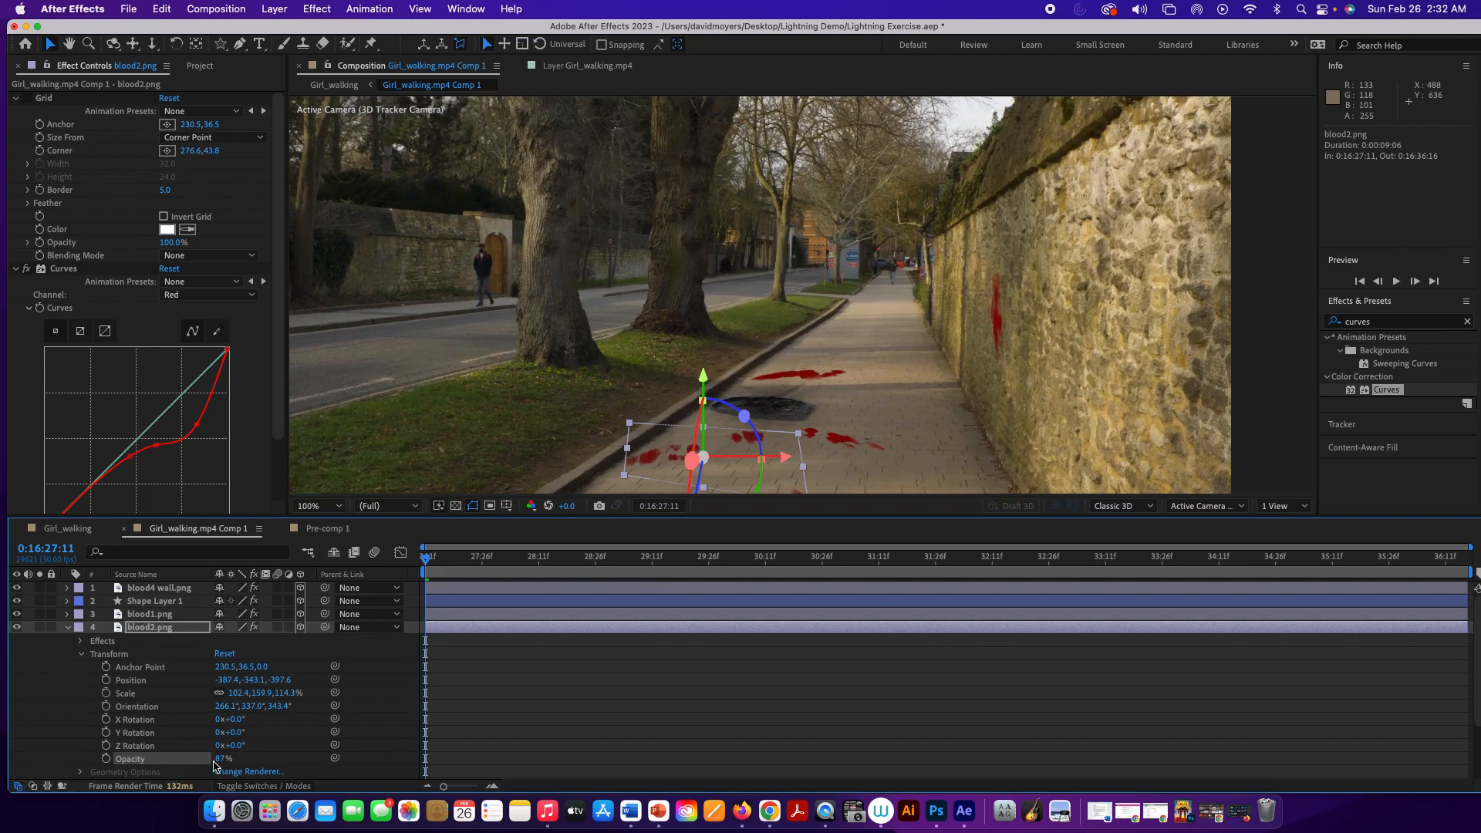
left_click(122, 656)
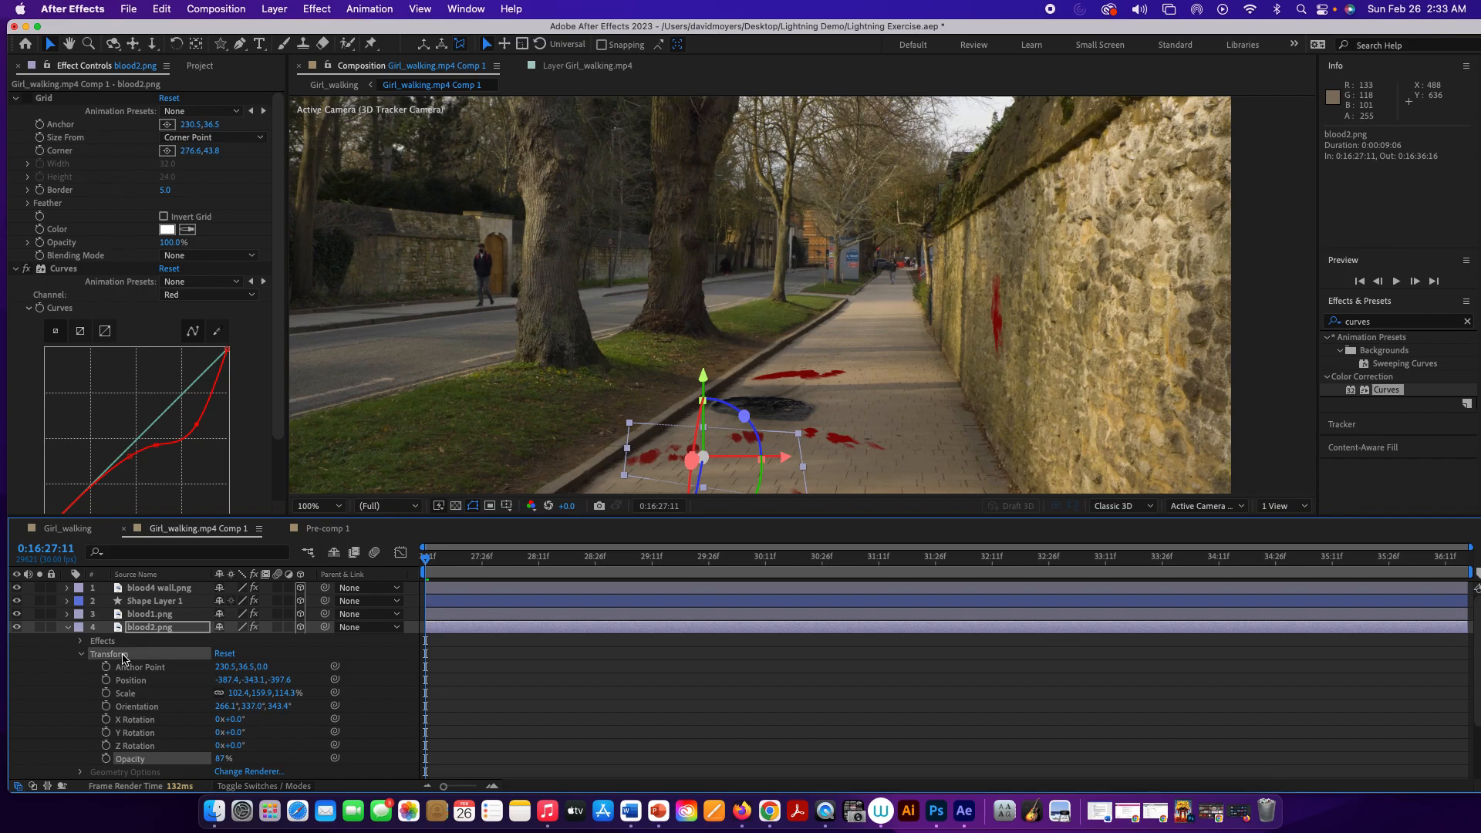
right_click(123, 658)
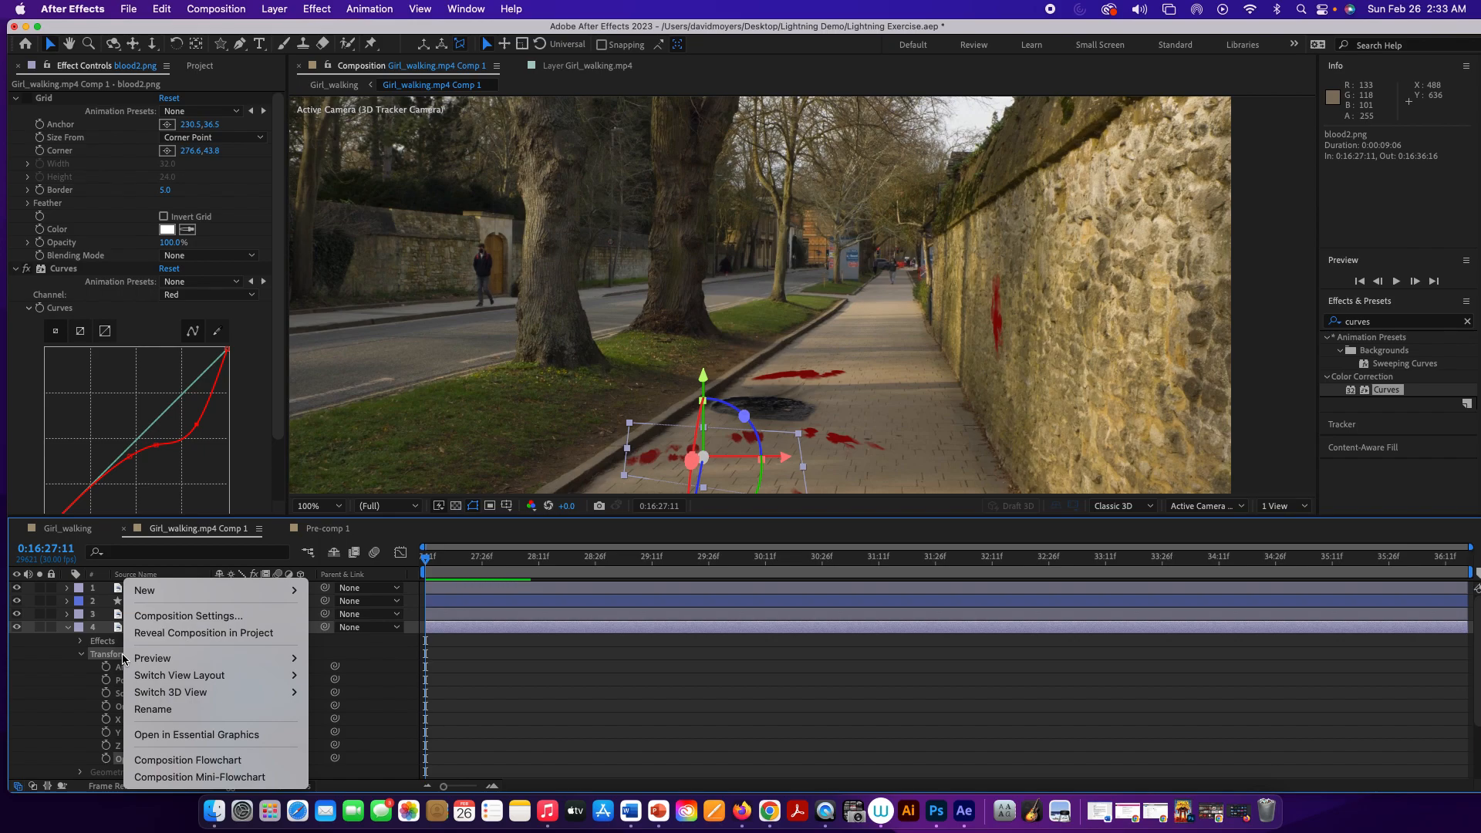
left_click(112, 655)
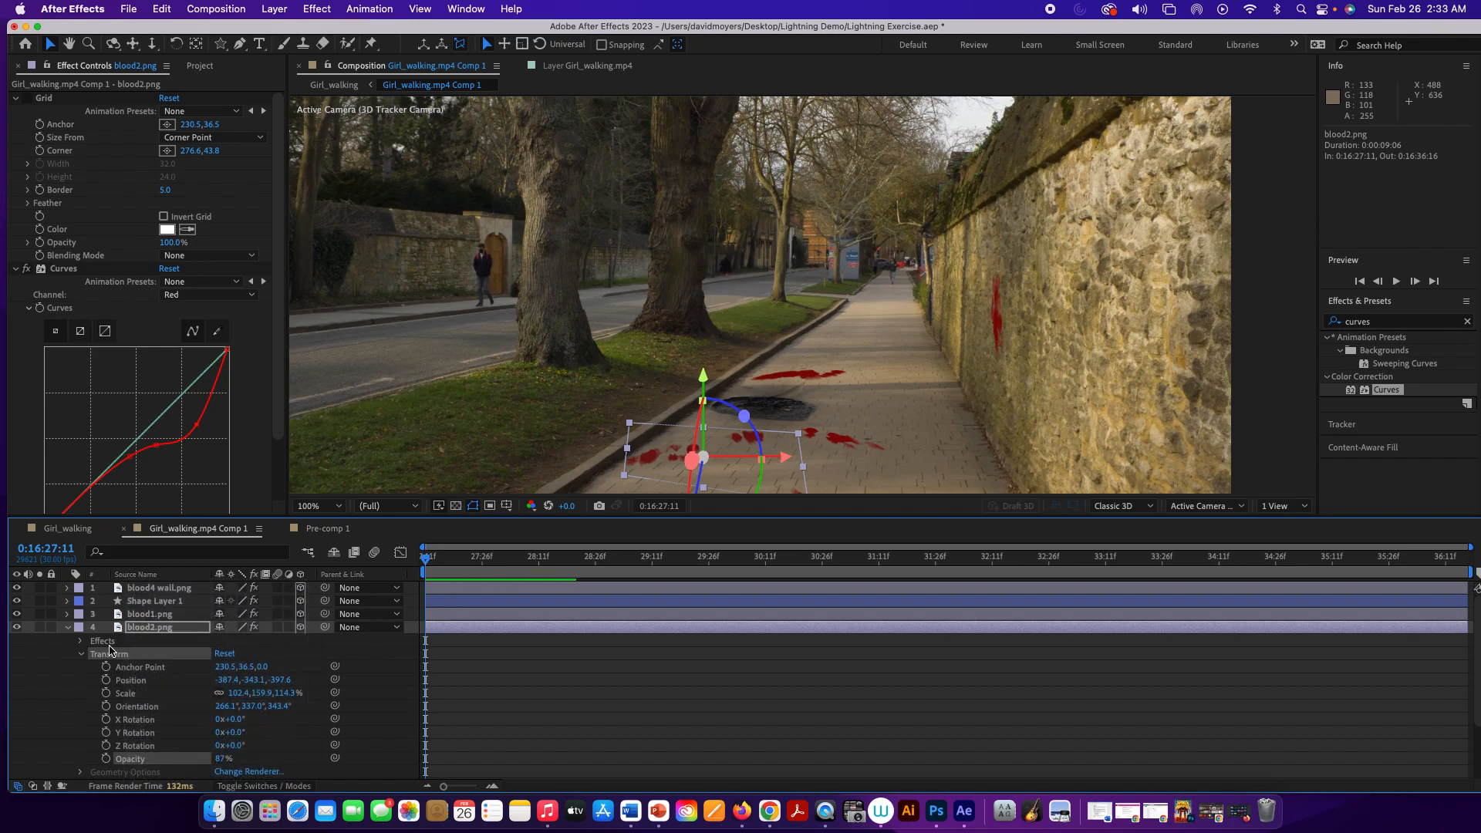
right_click(136, 631)
mouse_move(144, 627)
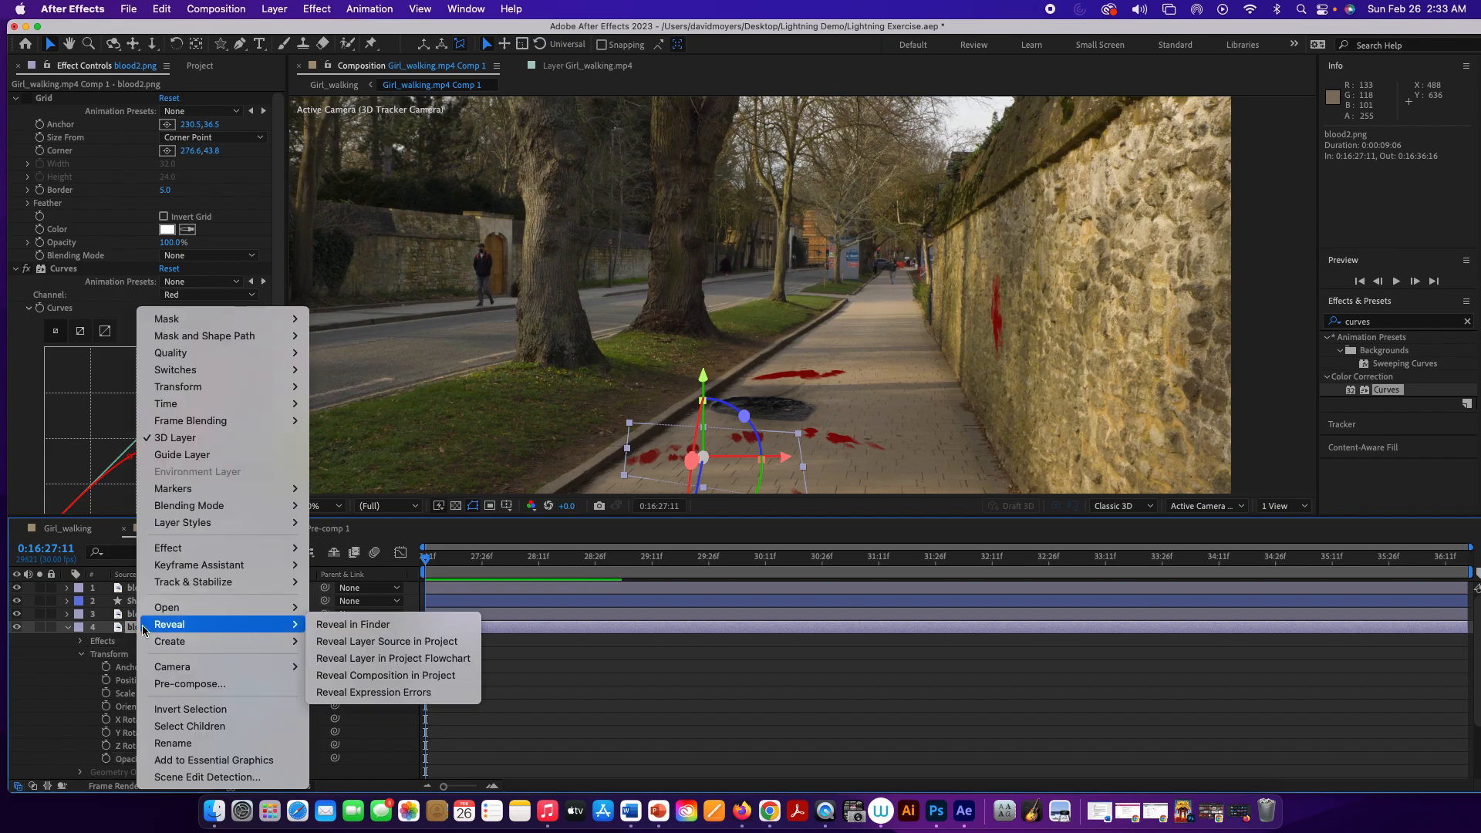
mouse_move(192, 514)
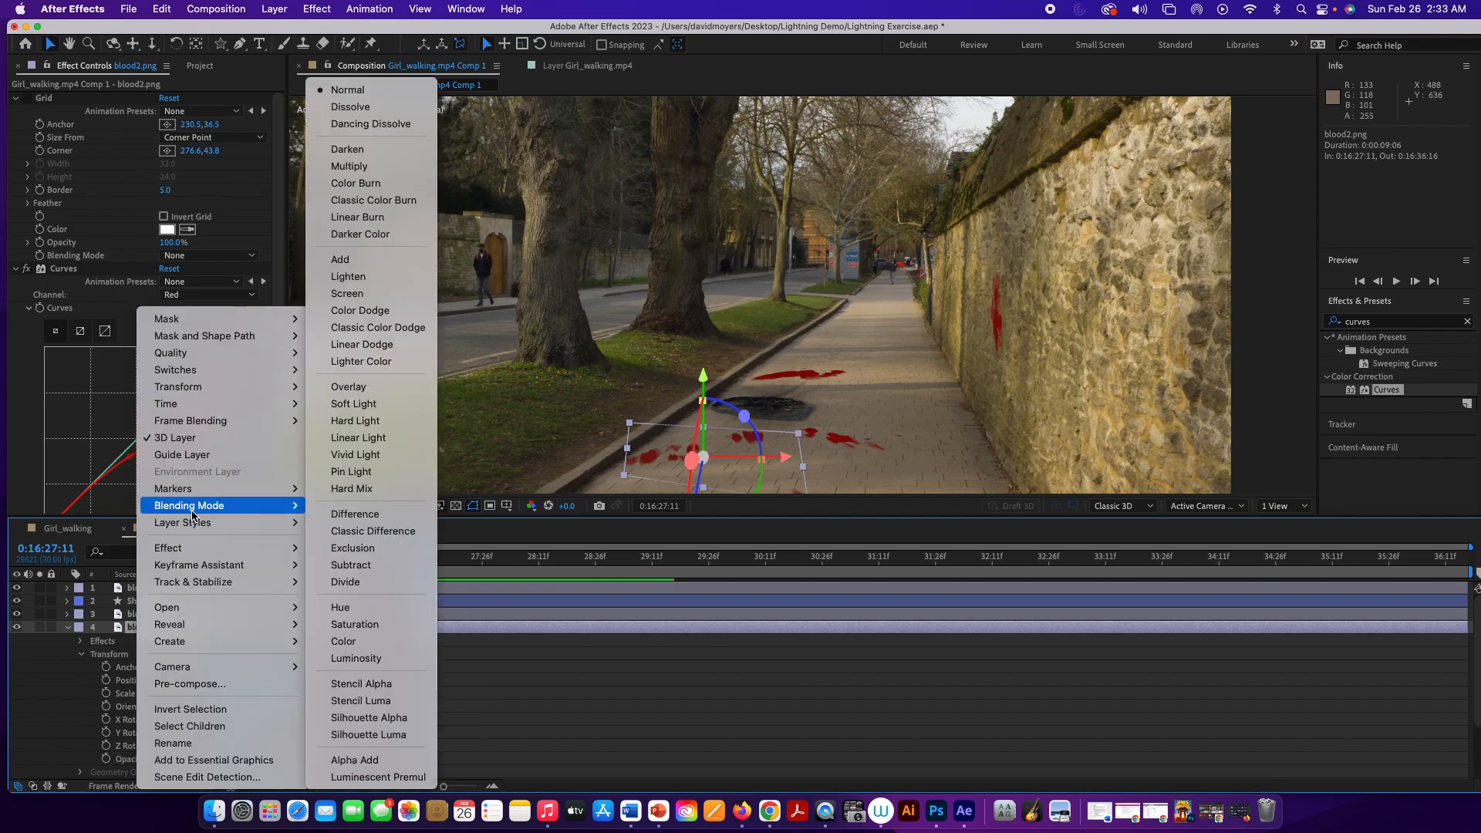
left_click(109, 634)
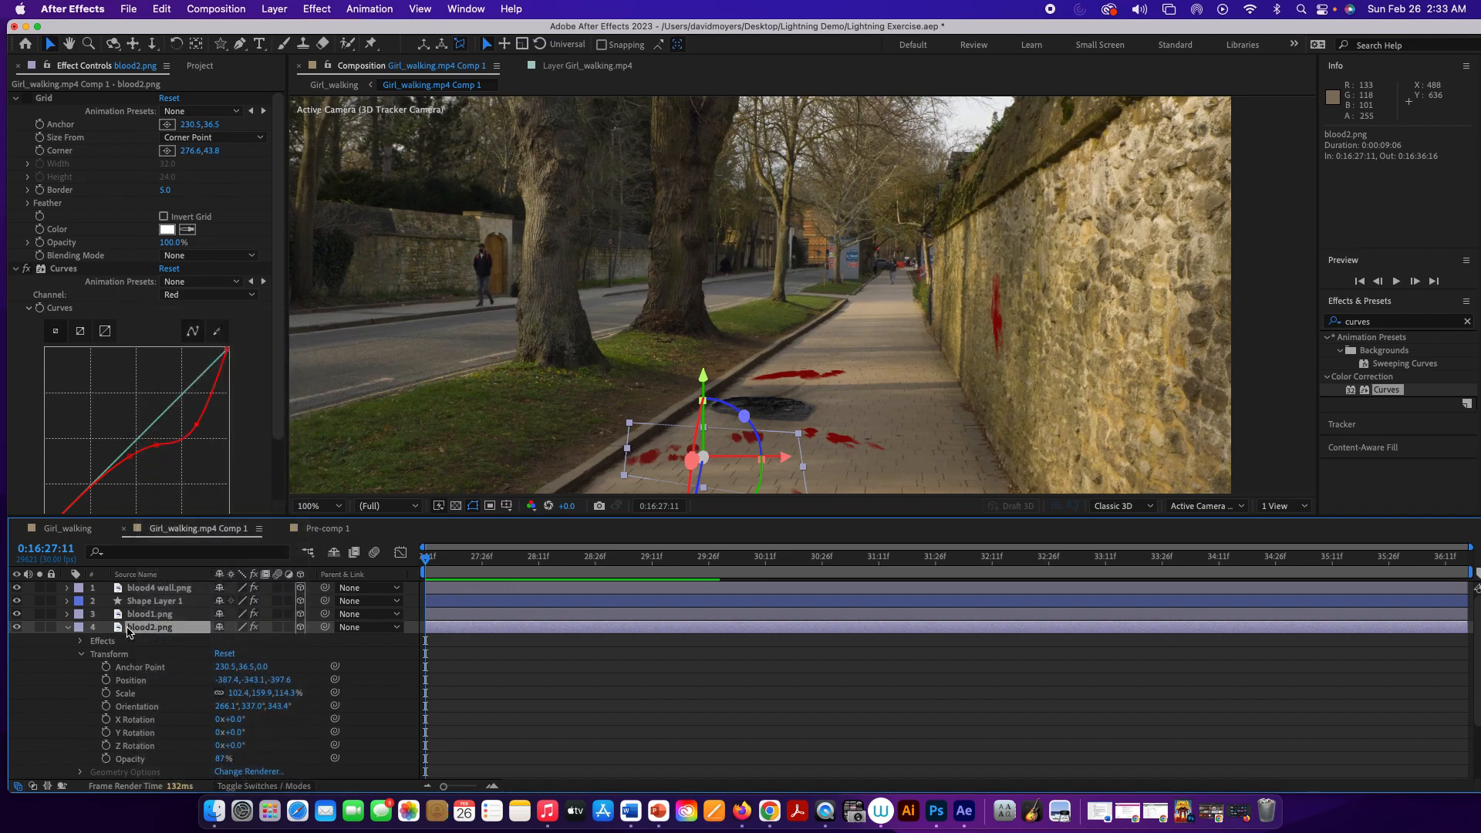
right_click(139, 631)
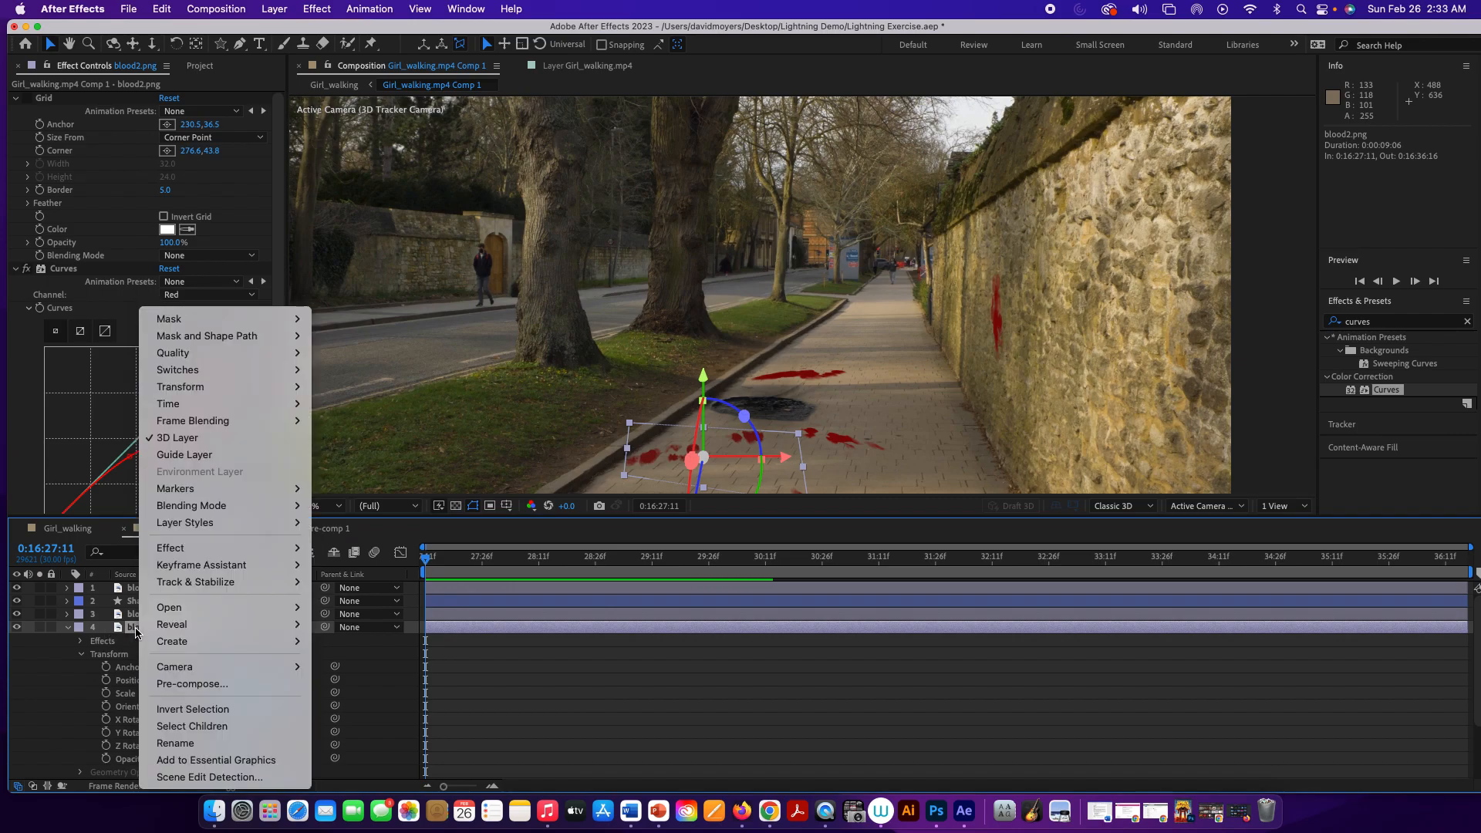
left_click(136, 632)
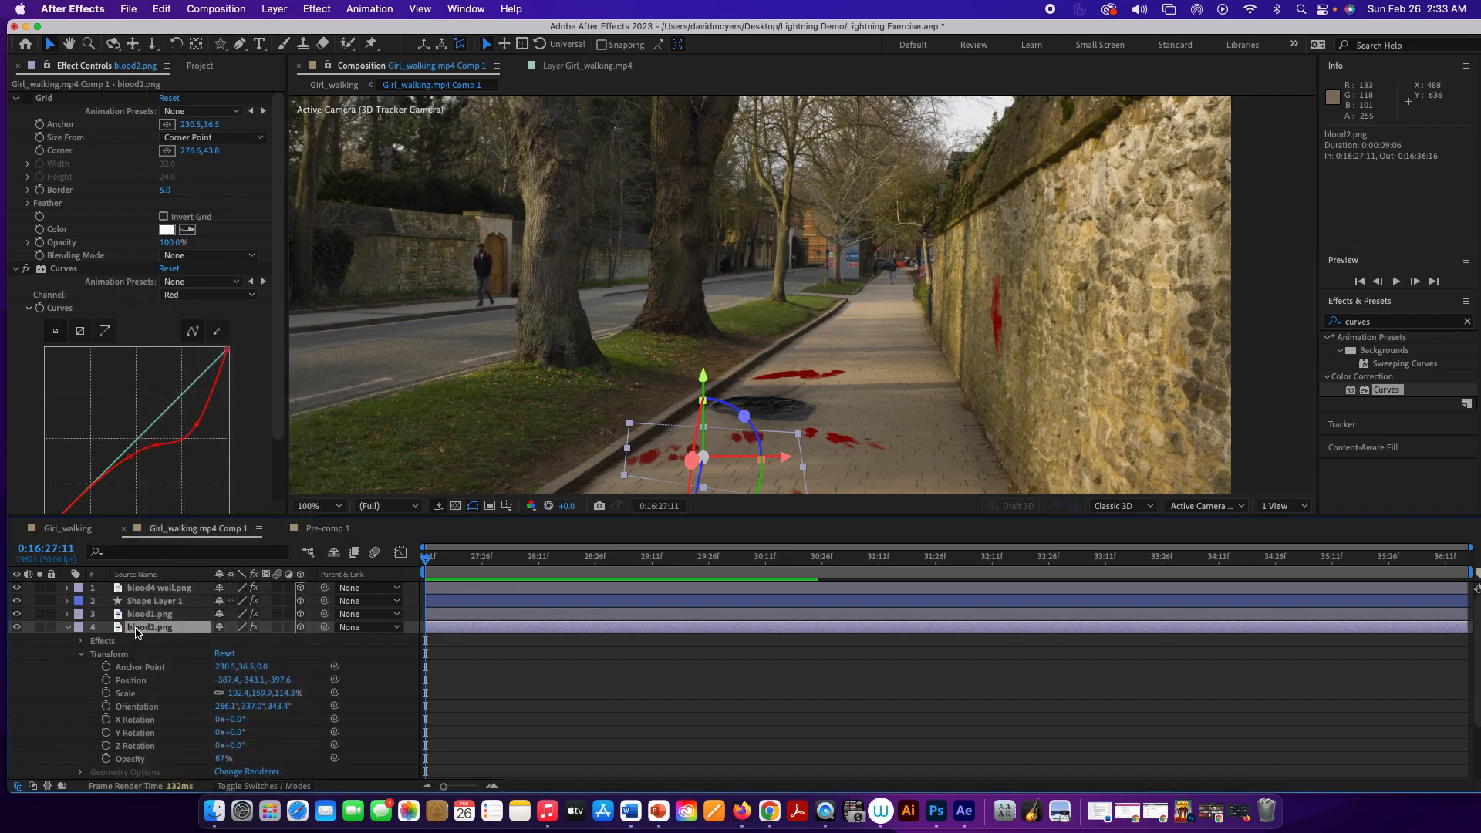
Try the Multiply blending mode on the blood2.png layer
right_click(135, 633)
mouse_move(232, 520)
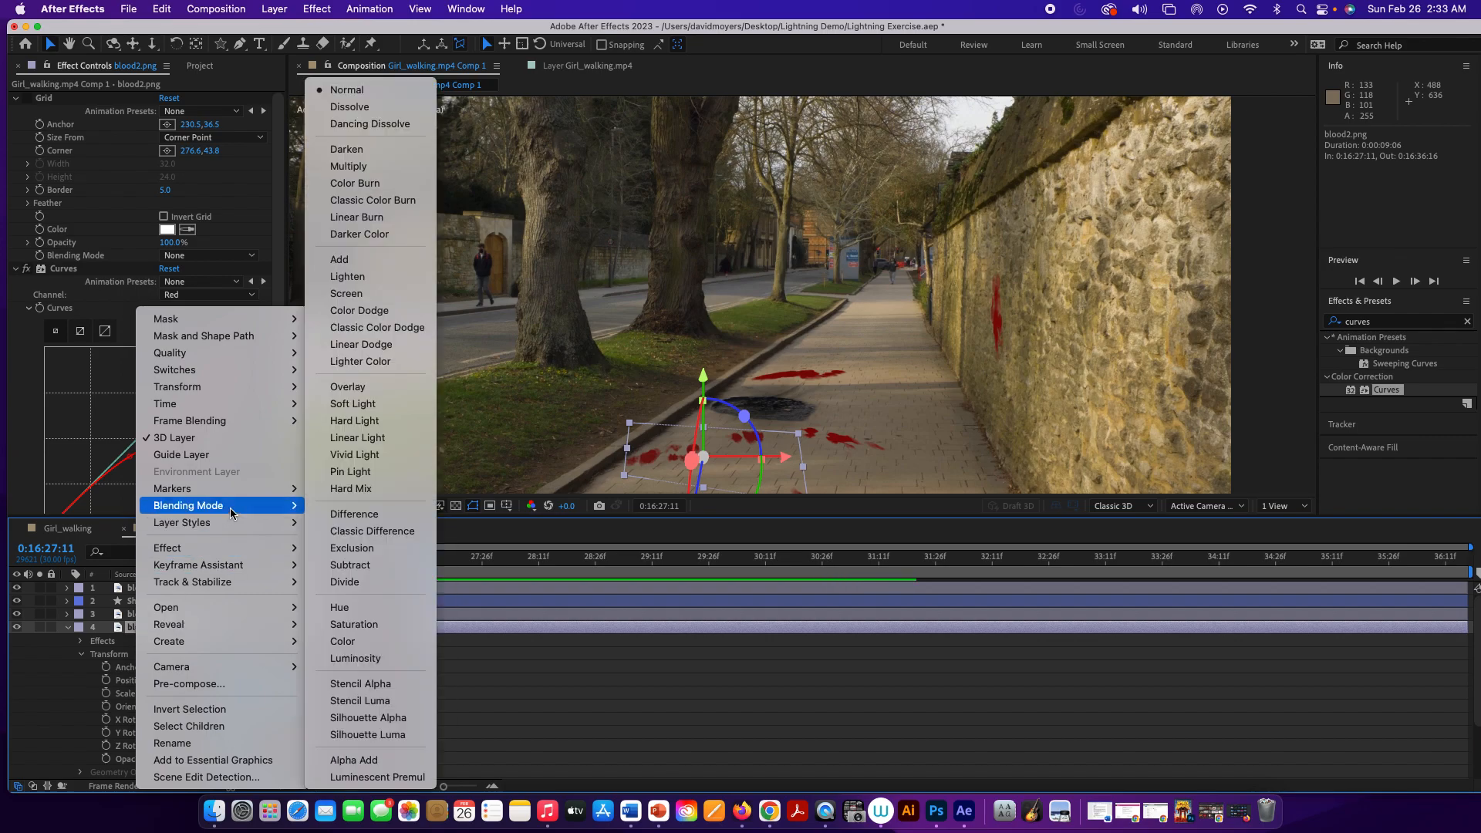
left_click(415, 163)
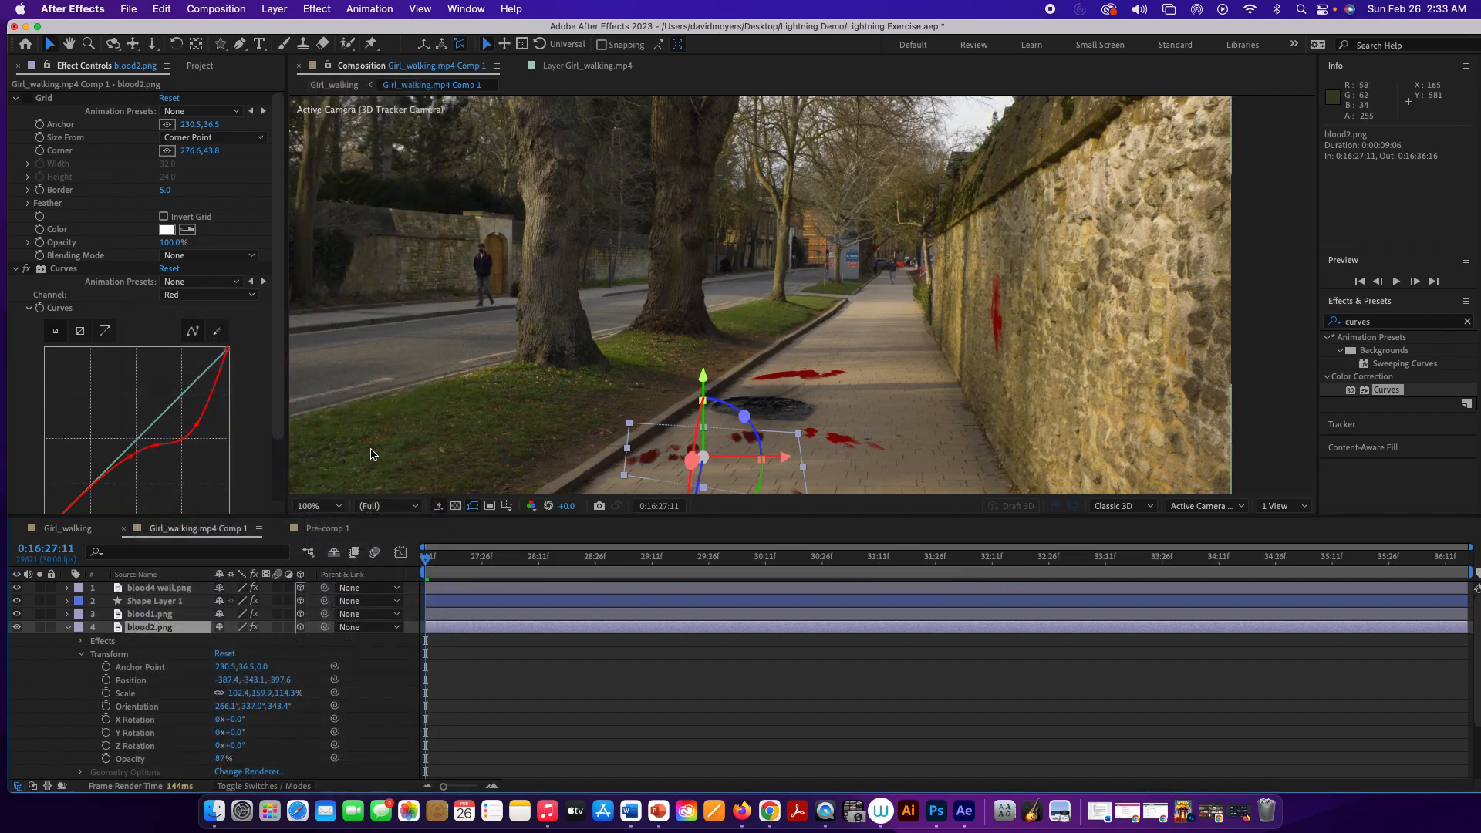
Try the Soft Light blending mode on blood2.png and deselect the layer to judge the blood on the sidewalk
right_click(191, 631)
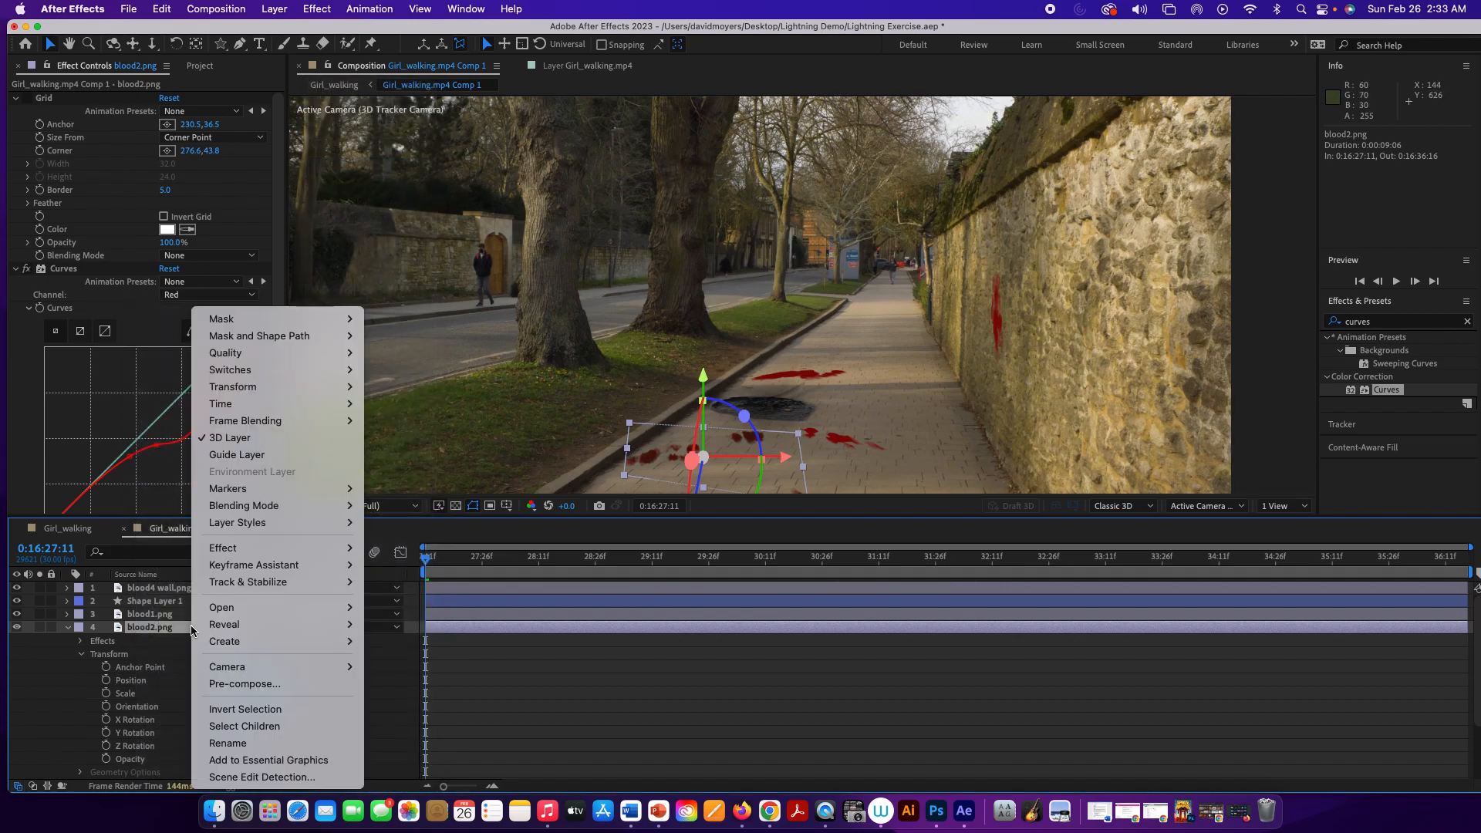
mouse_move(273, 509)
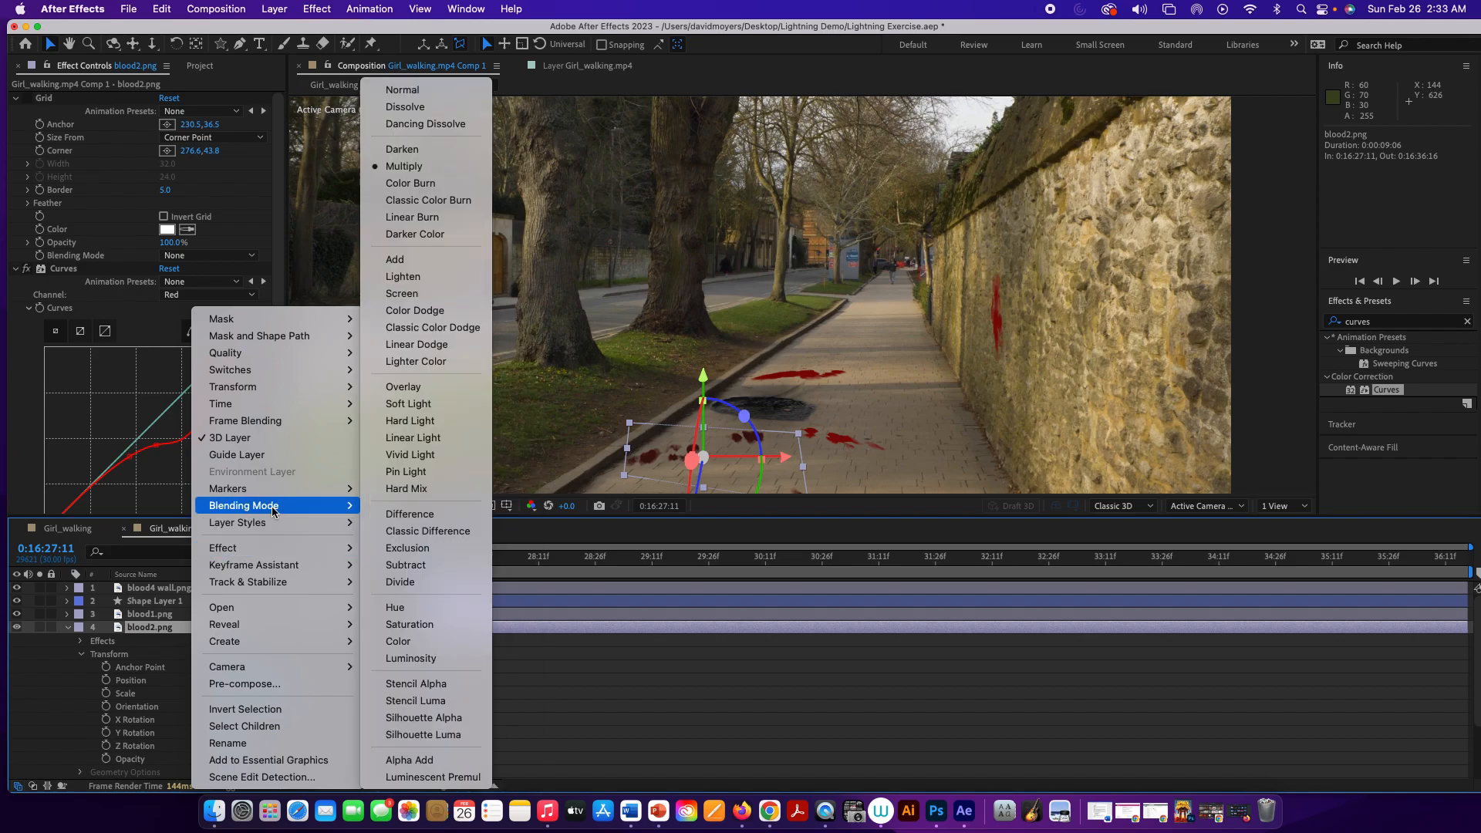
left_click(429, 405)
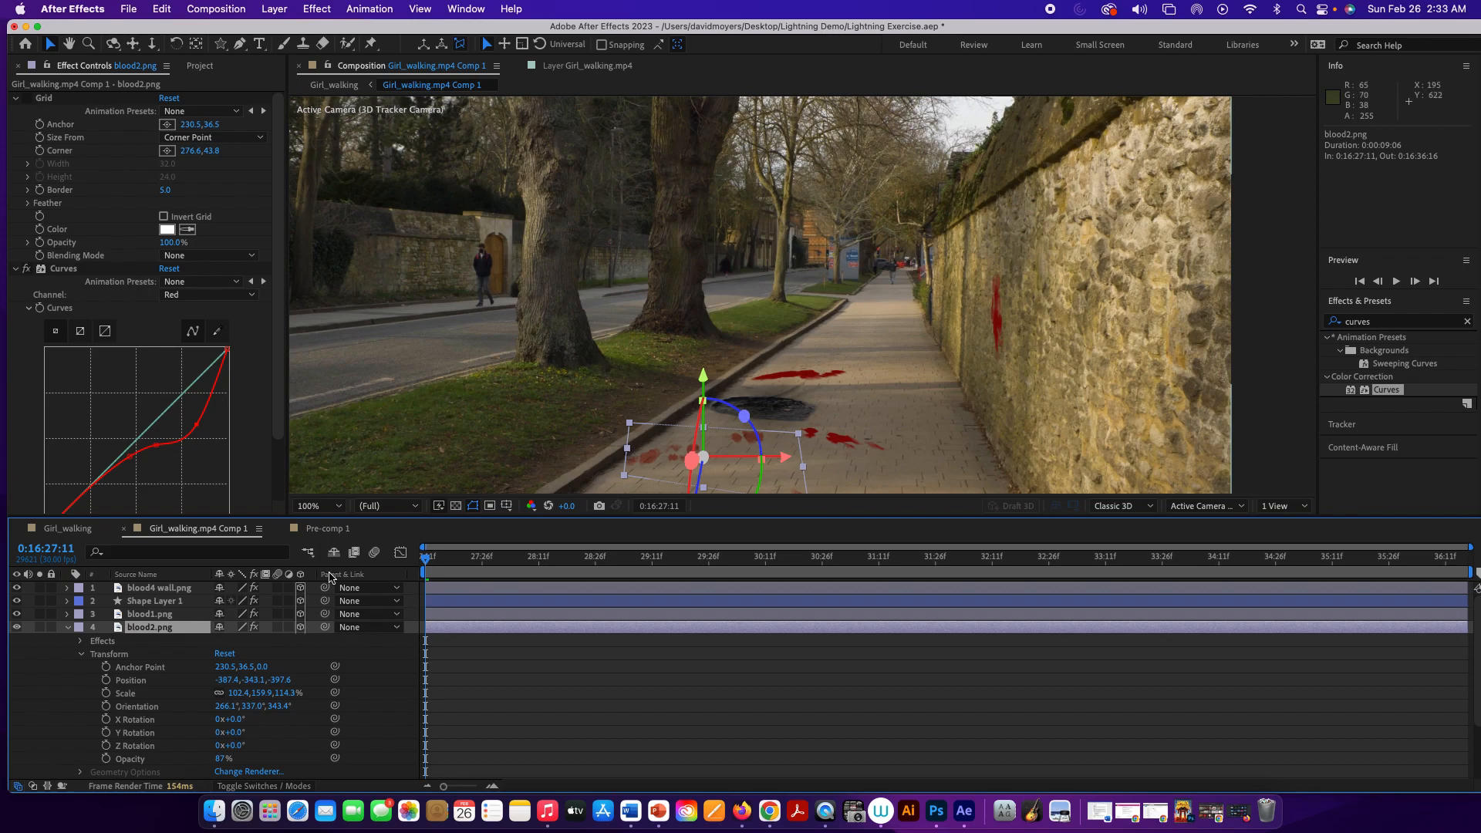
key("F2")
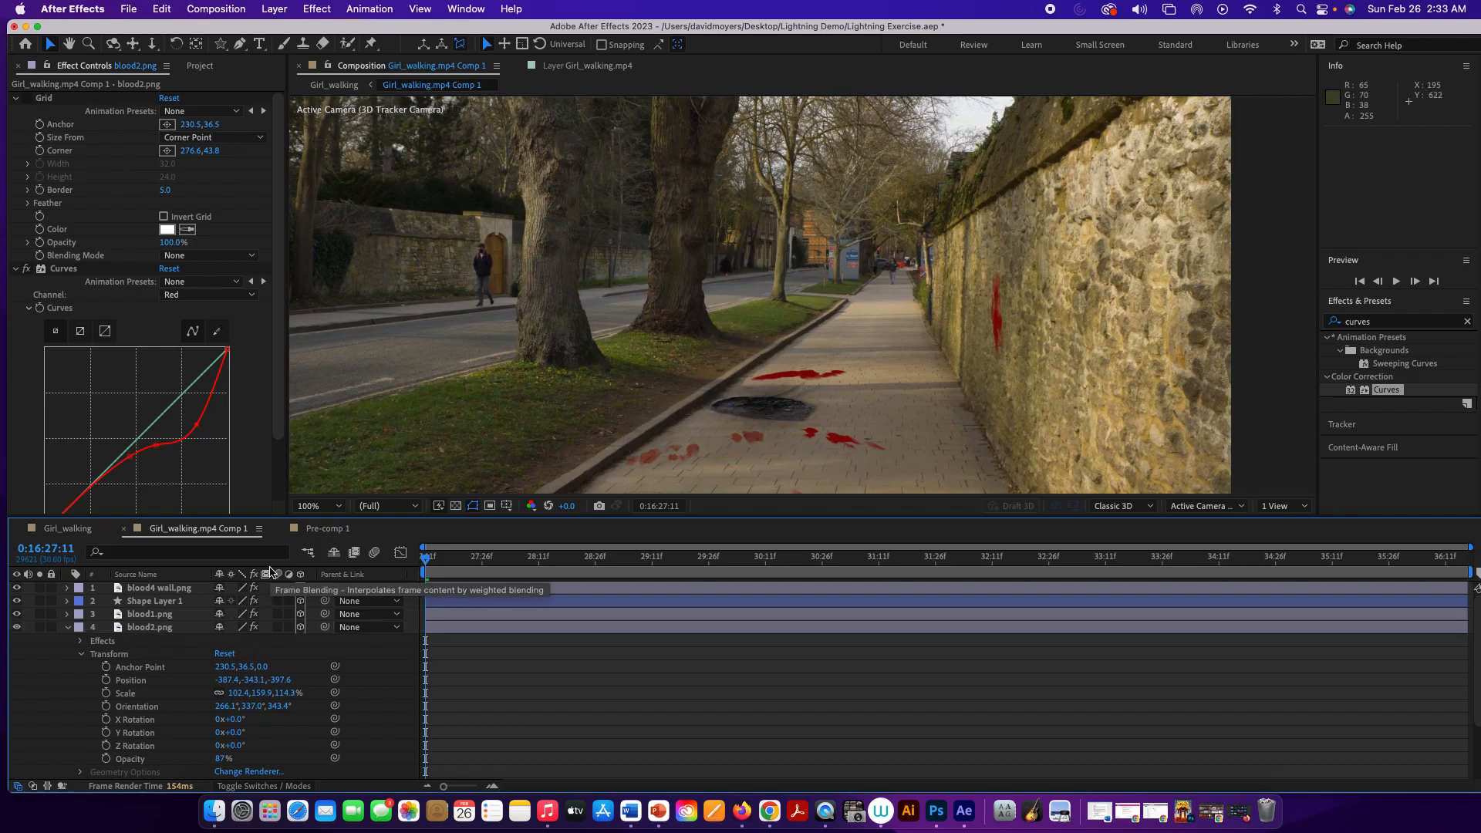
Try the Hard Light blending mode on blood2.png and deselect the layer to compare the look
left_click(160, 628)
right_click(162, 630)
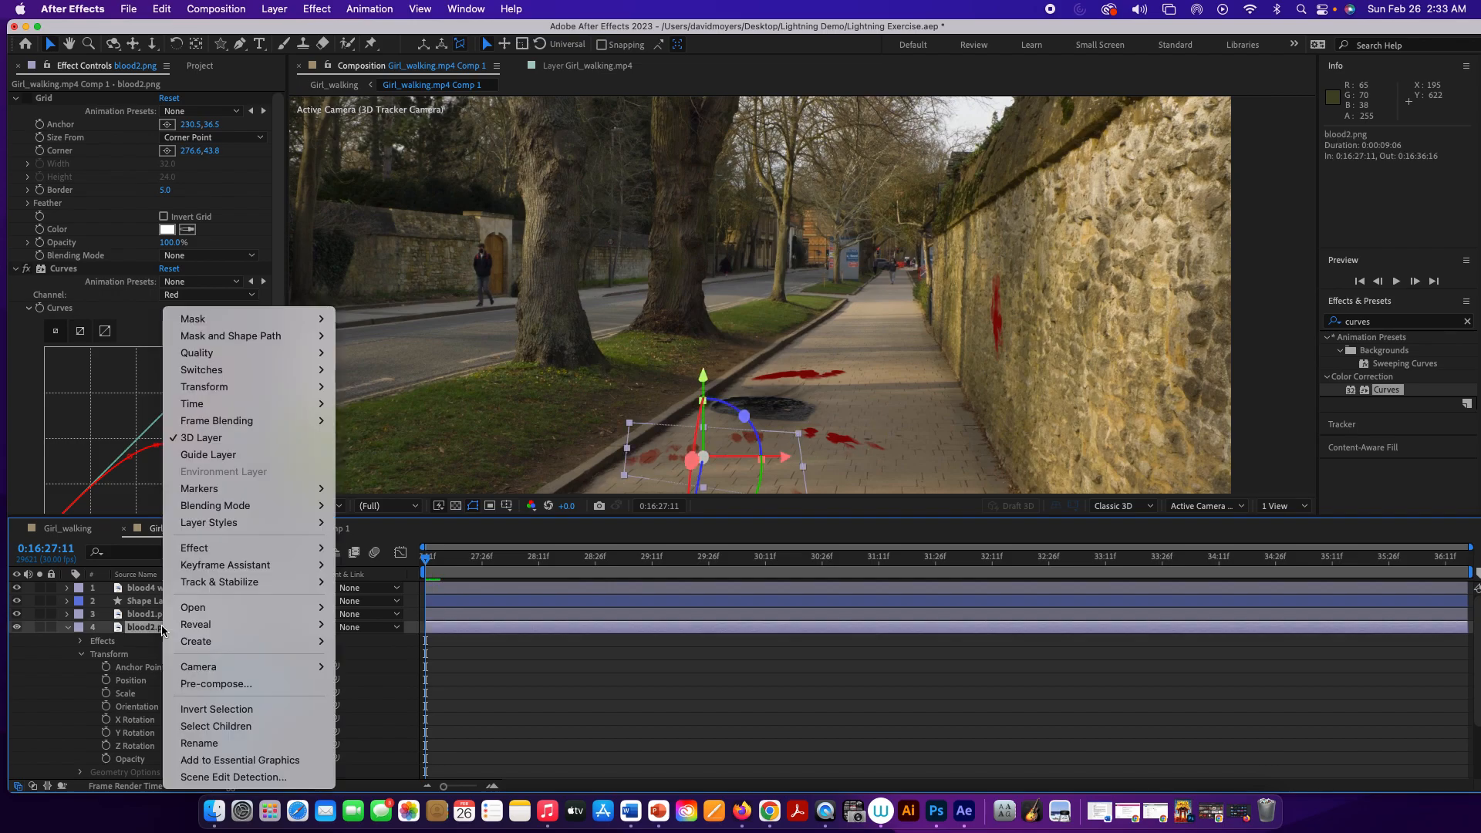
mouse_move(247, 505)
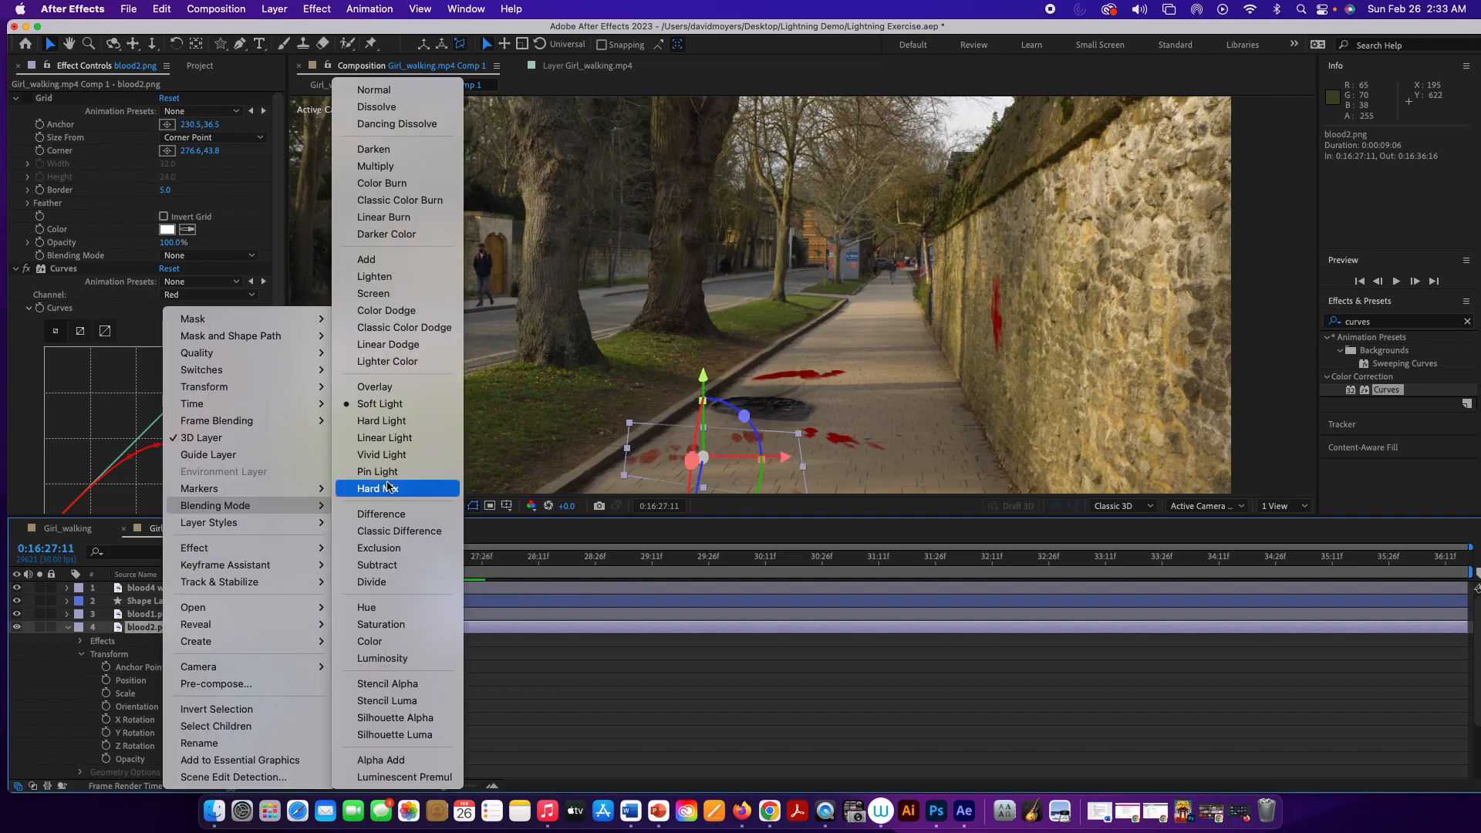
left_click(394, 423)
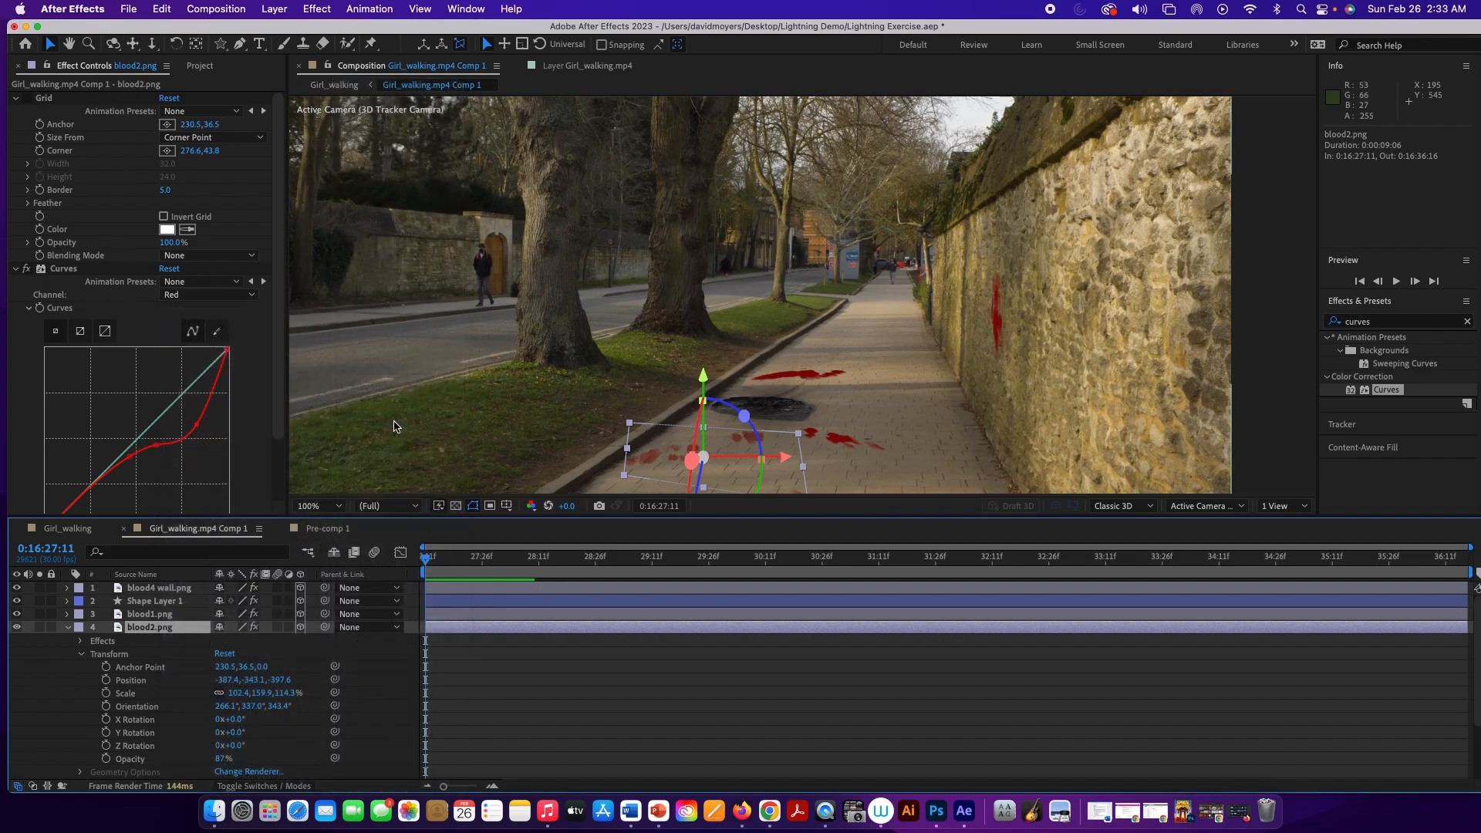
key("F2")
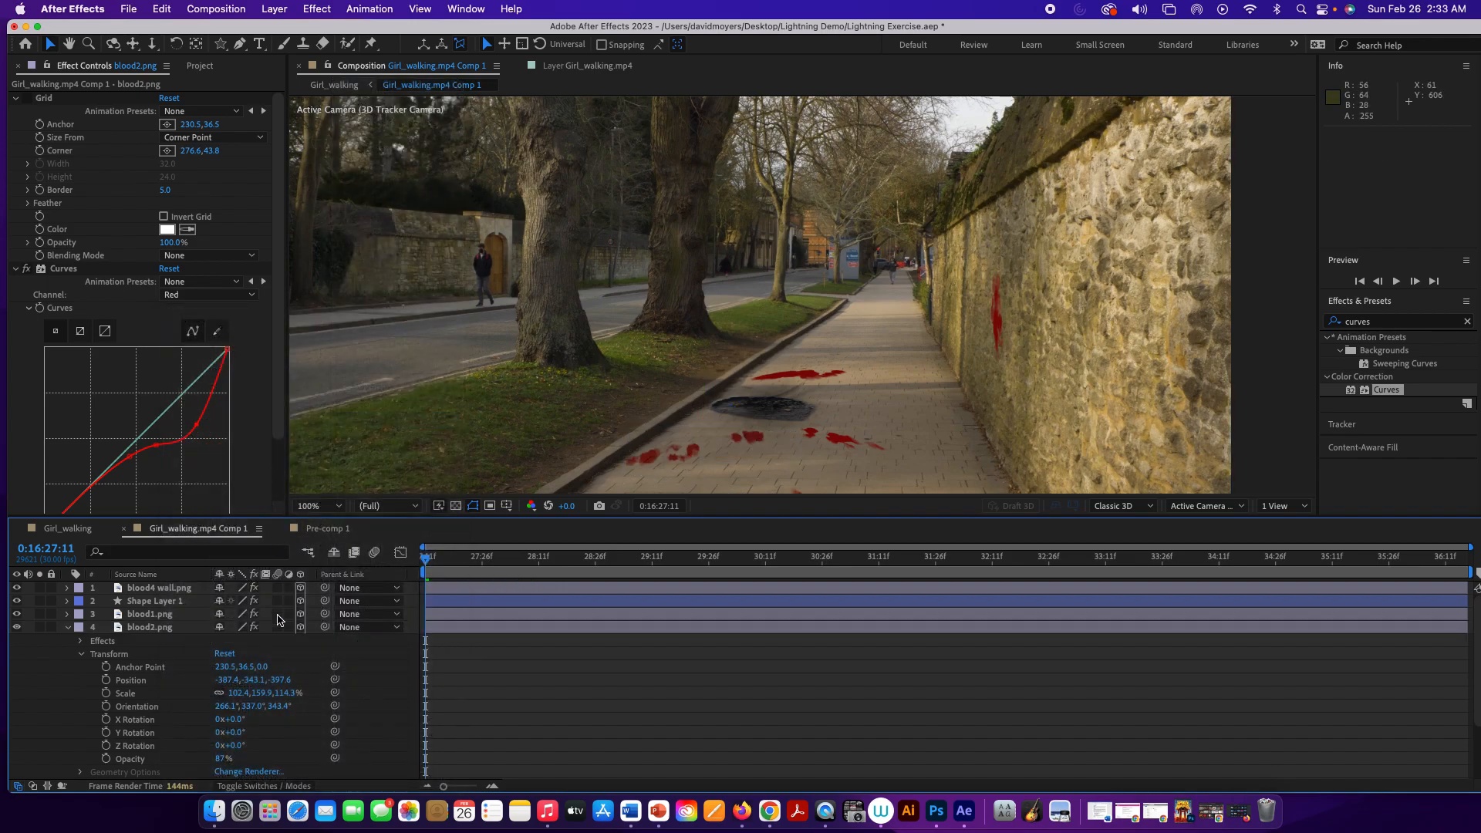
Set the blending mode of blood2.png to Overlay and deselect the layer
right_click(171, 634)
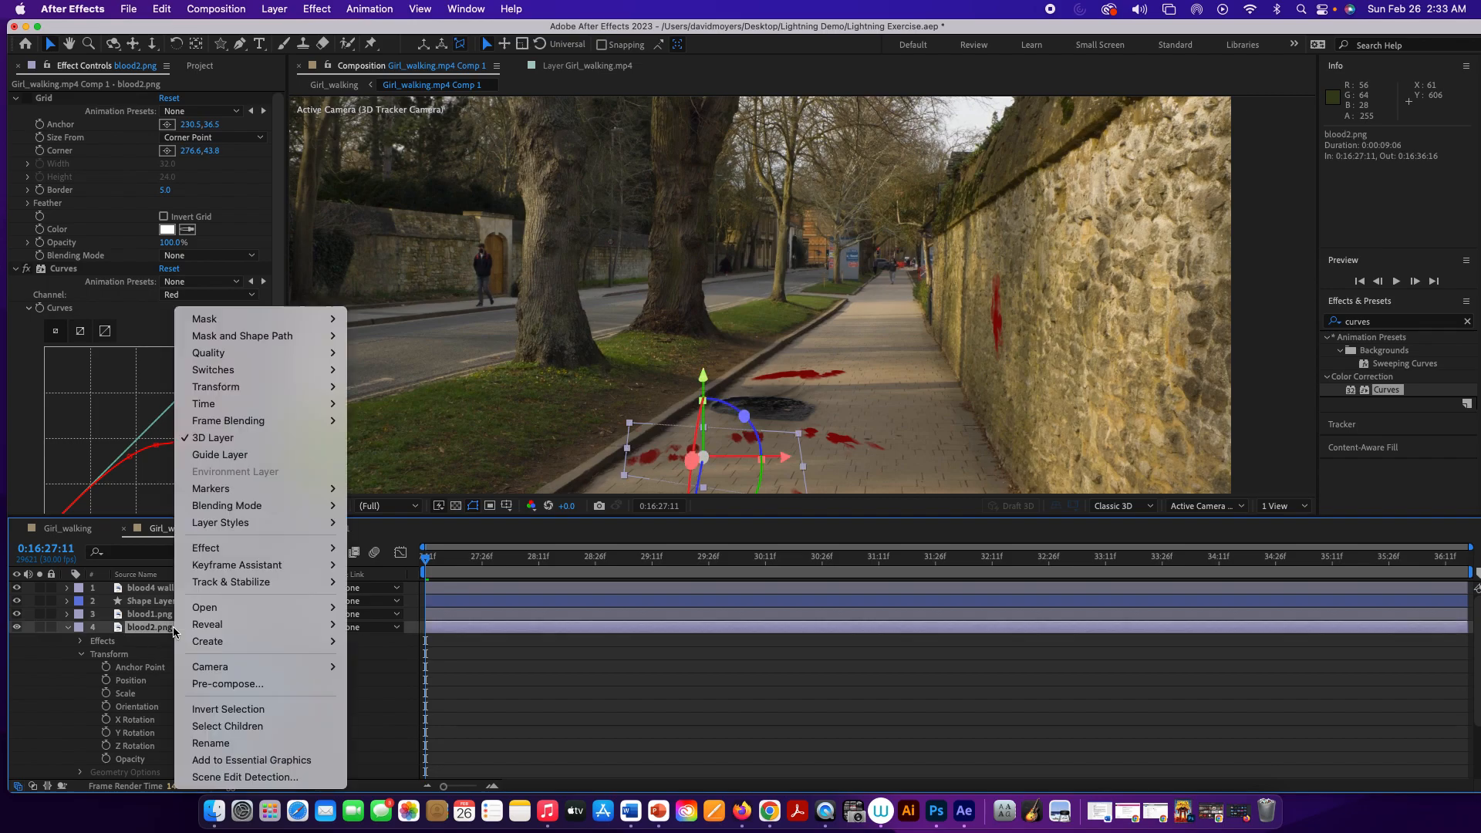
mouse_move(244, 511)
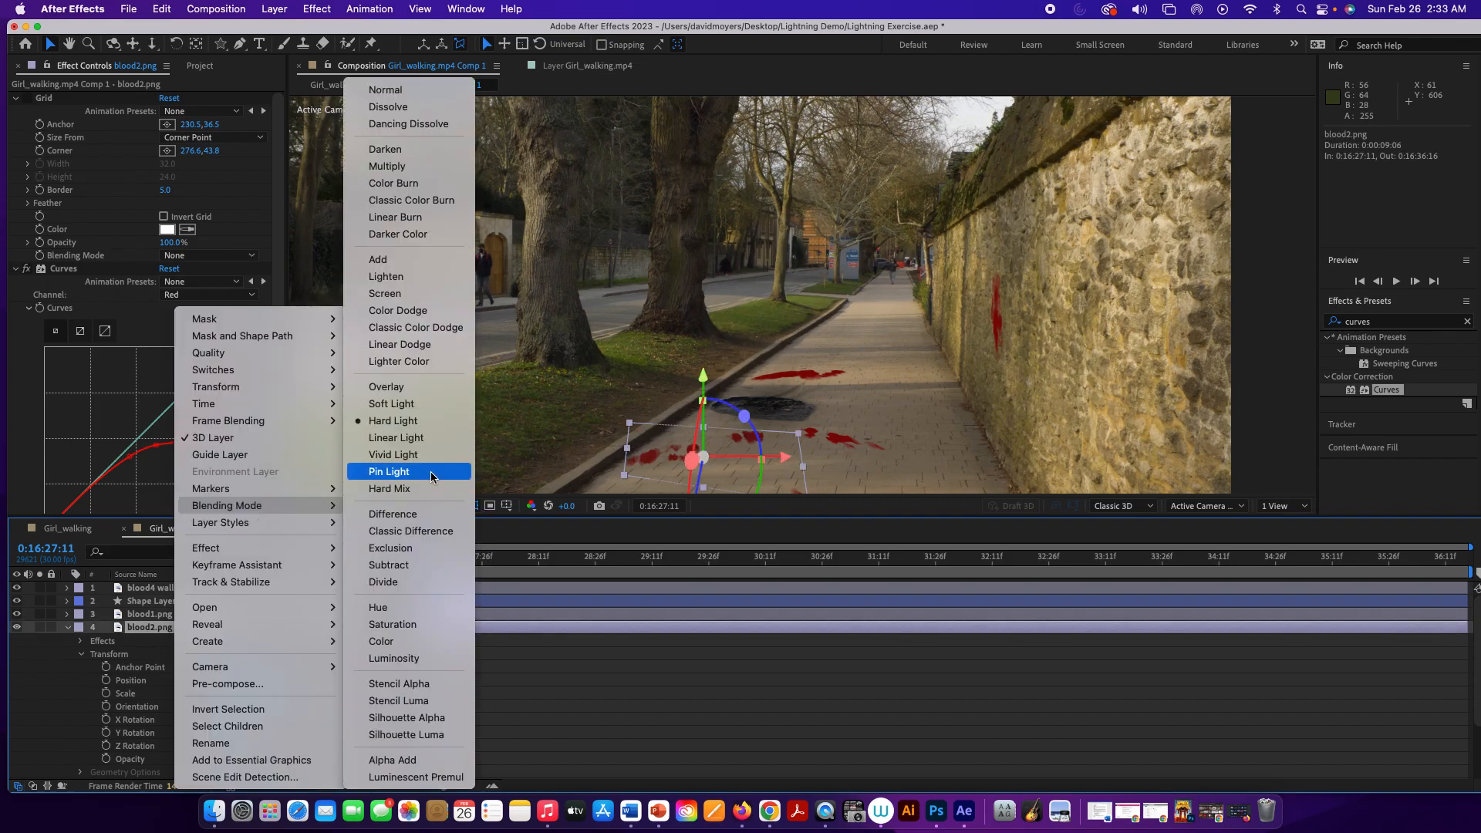
left_click(419, 386)
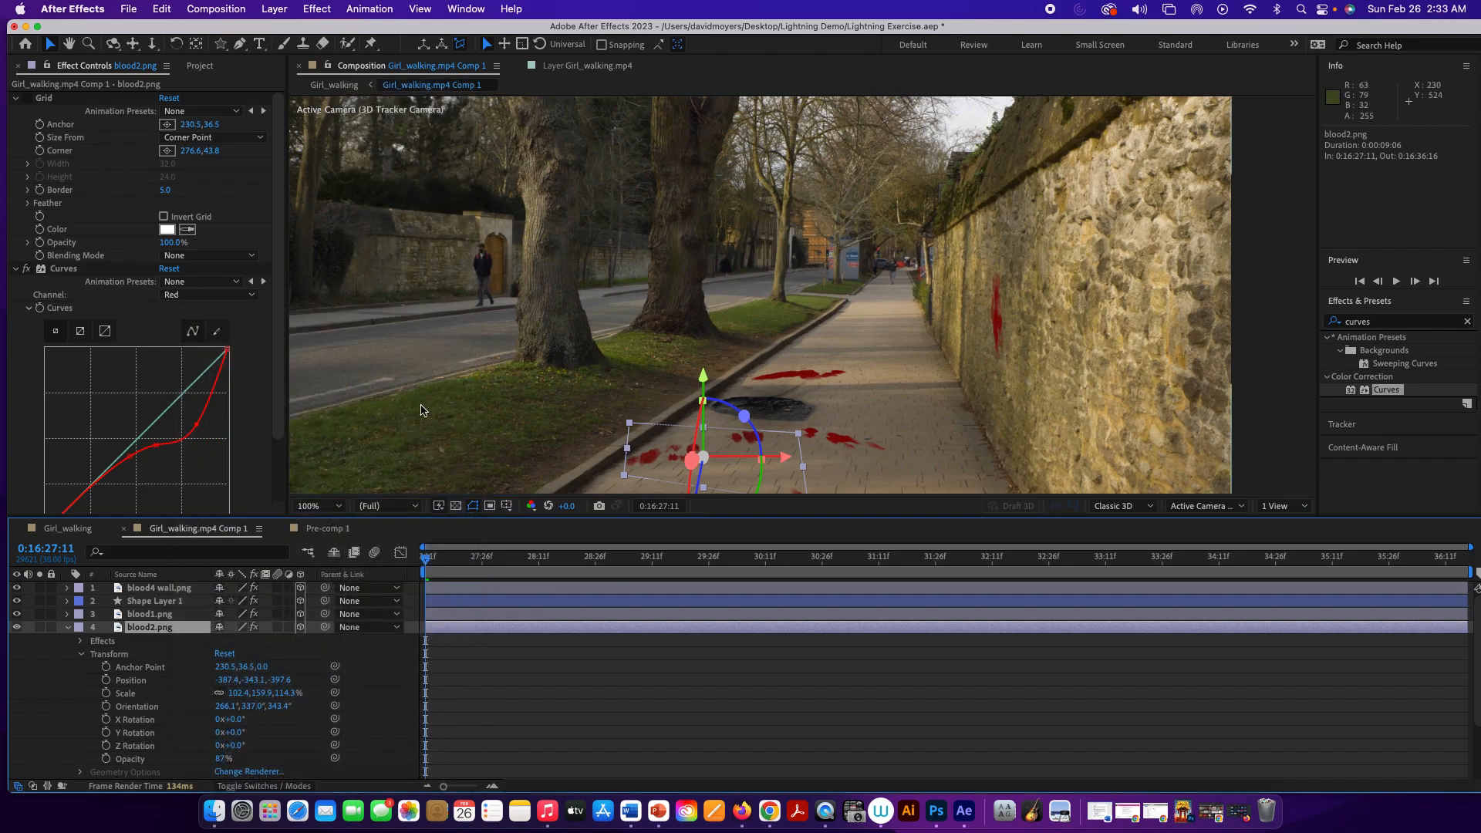
left_click(423, 410)
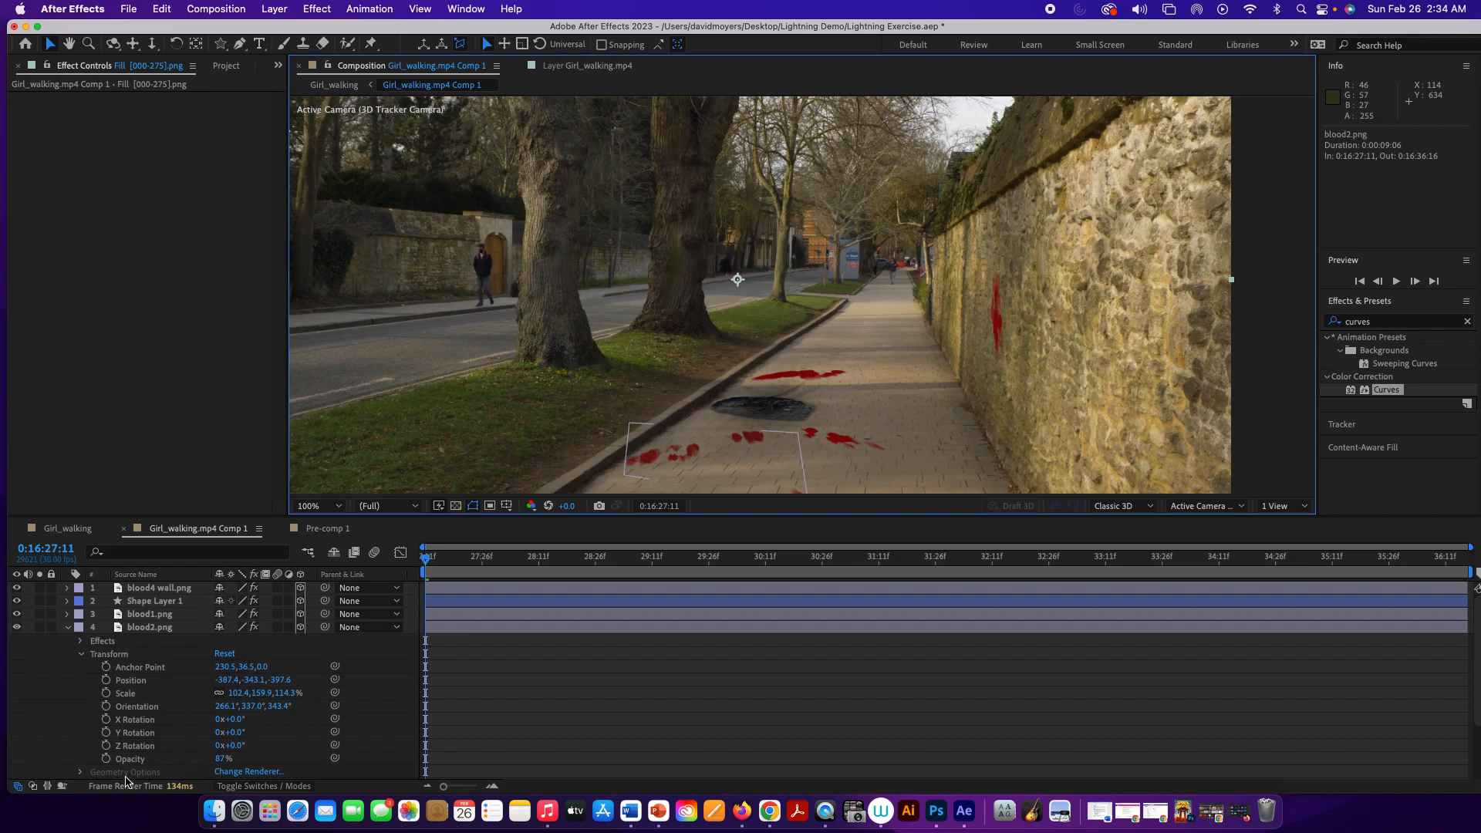
Reduce the opacity of the blood2.png layer to 64%
left_click(221, 758)
left_click_drag(222, 759, 204, 764)
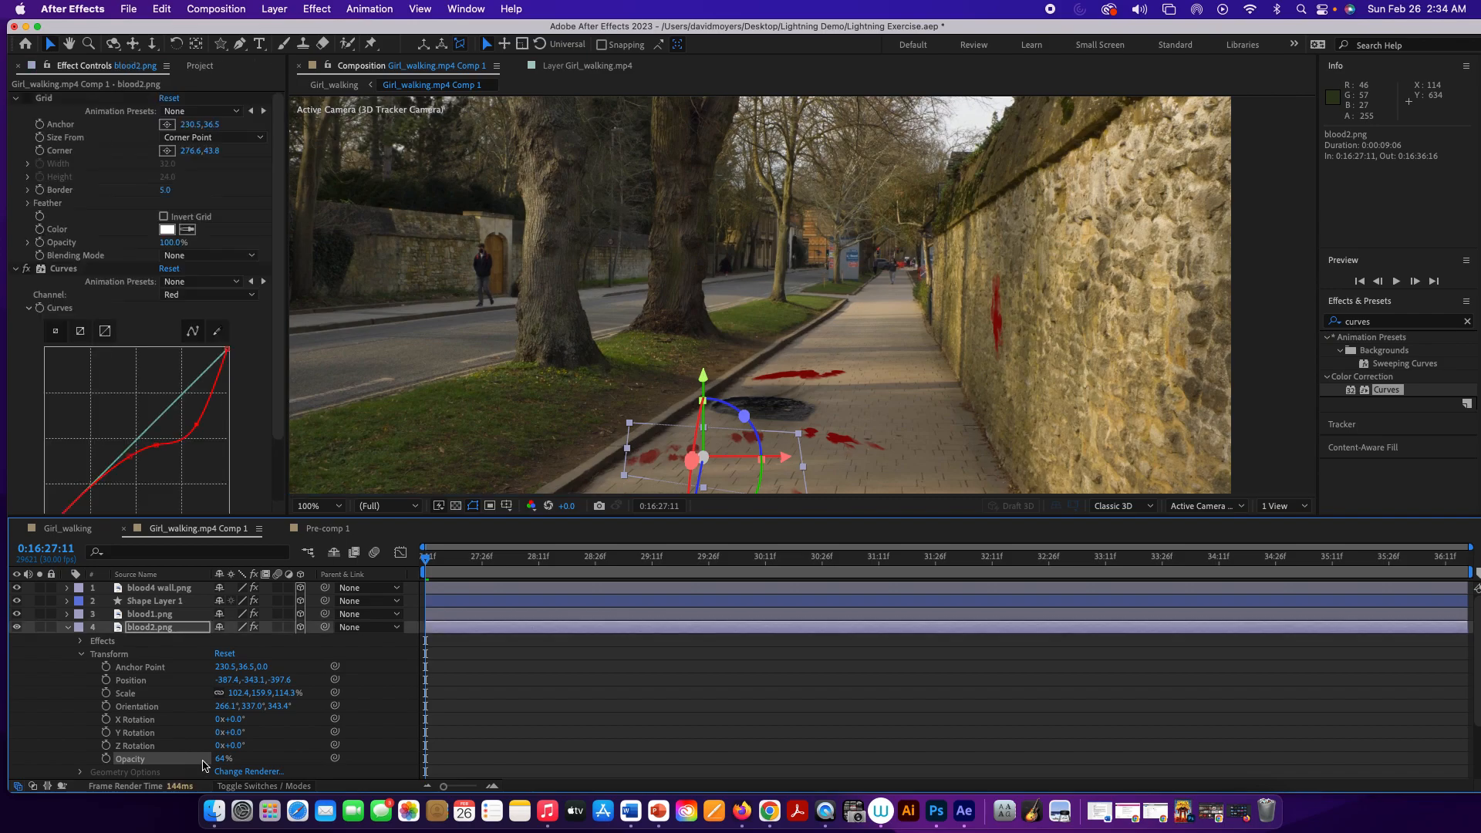
left_click(259, 441)
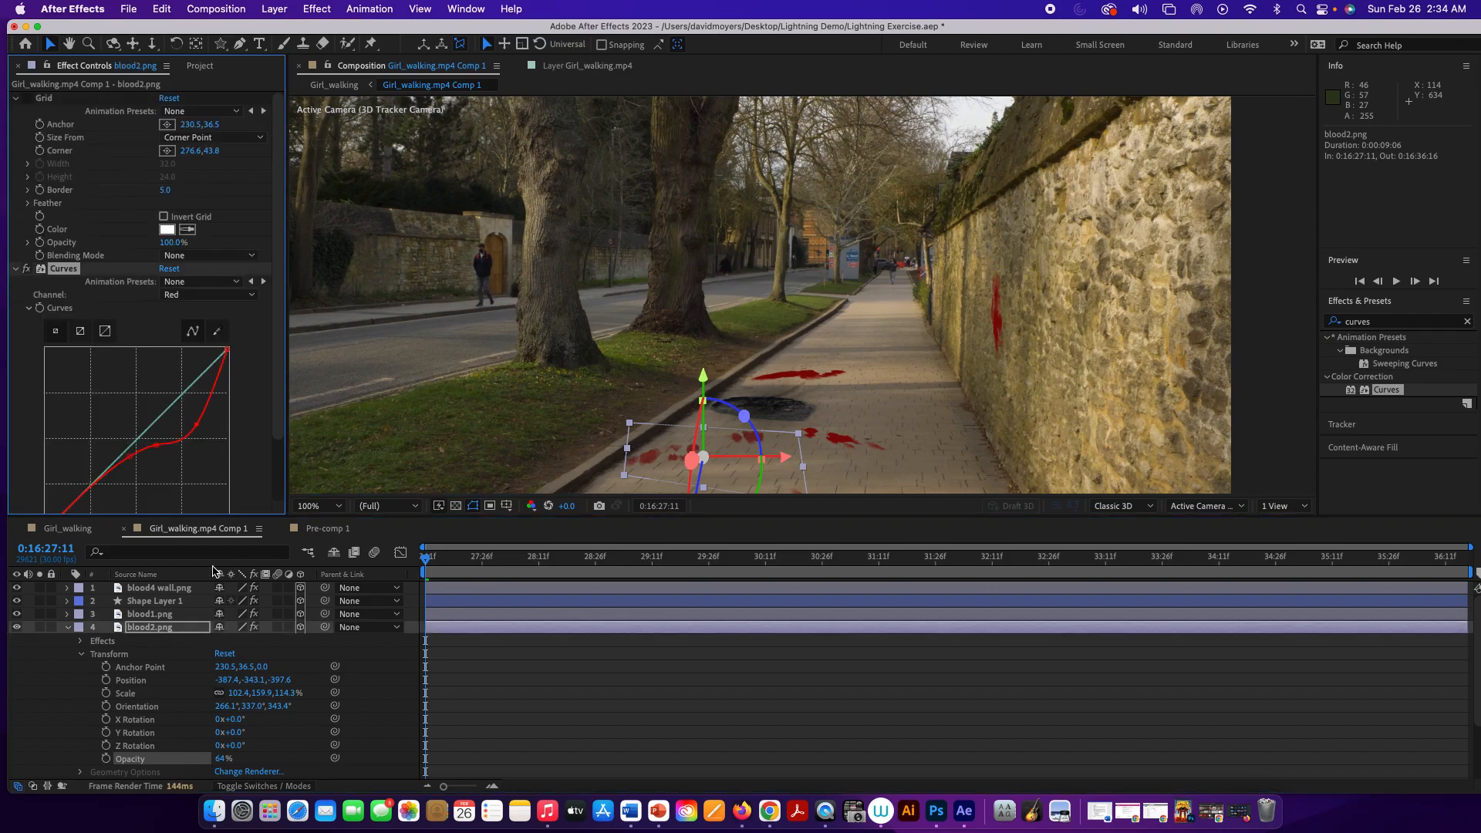
Apply the Curves effect to blood1.png and darken it by pulling the midtones of its Red channel curve downward
left_click(170, 614)
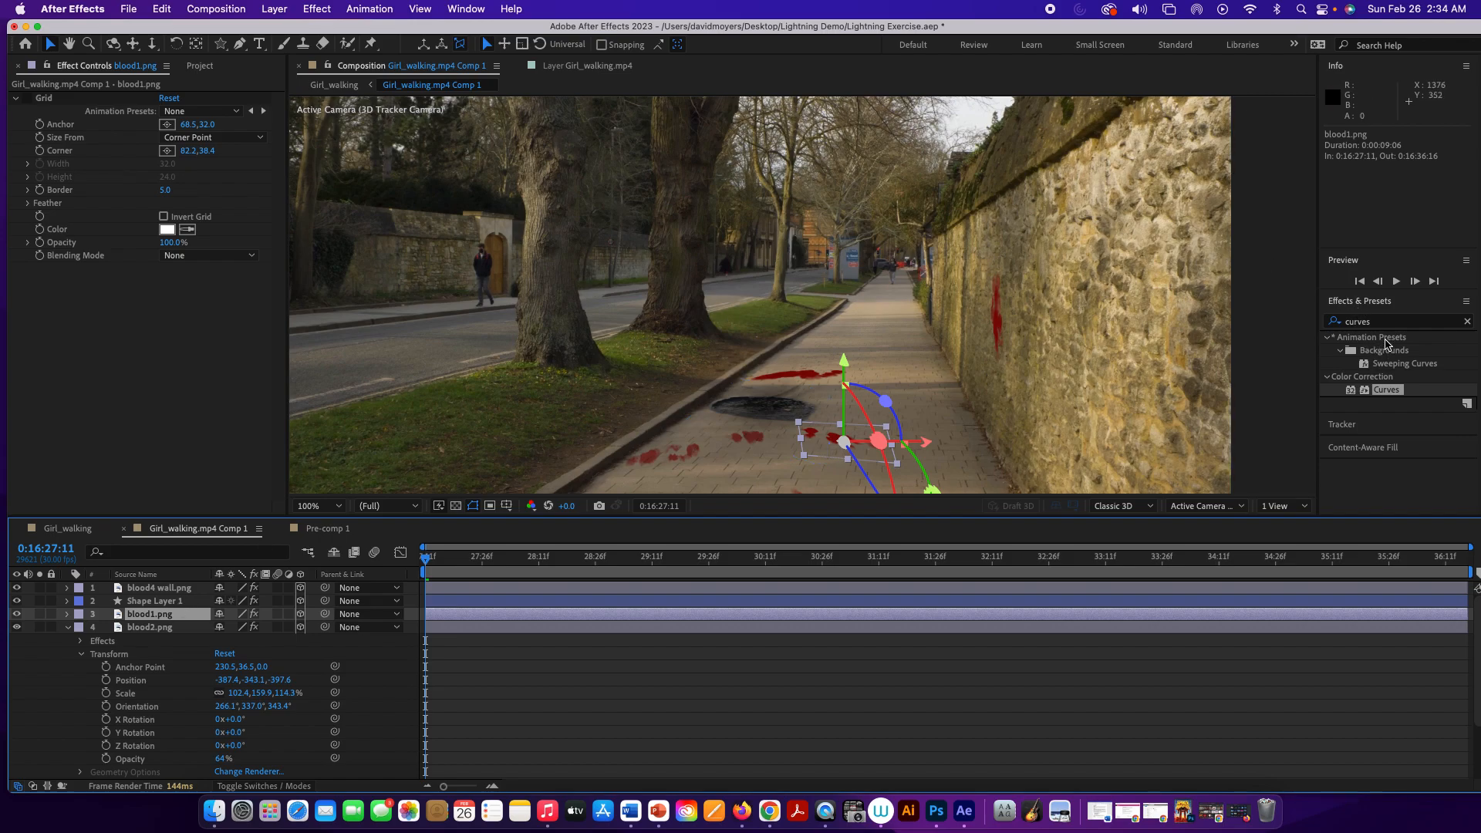
left_click_drag(1388, 390, 853, 435)
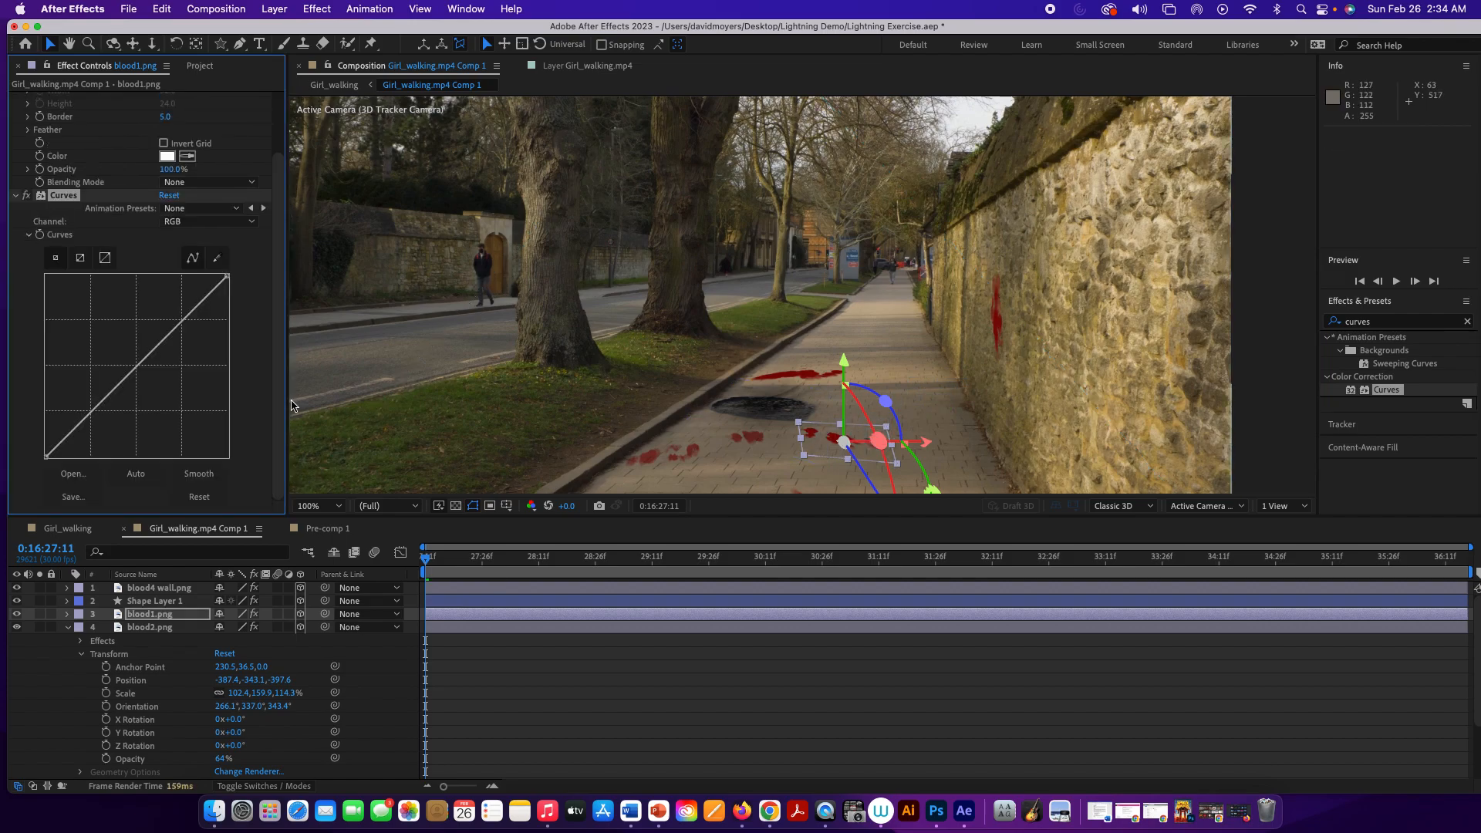
left_click(212, 223)
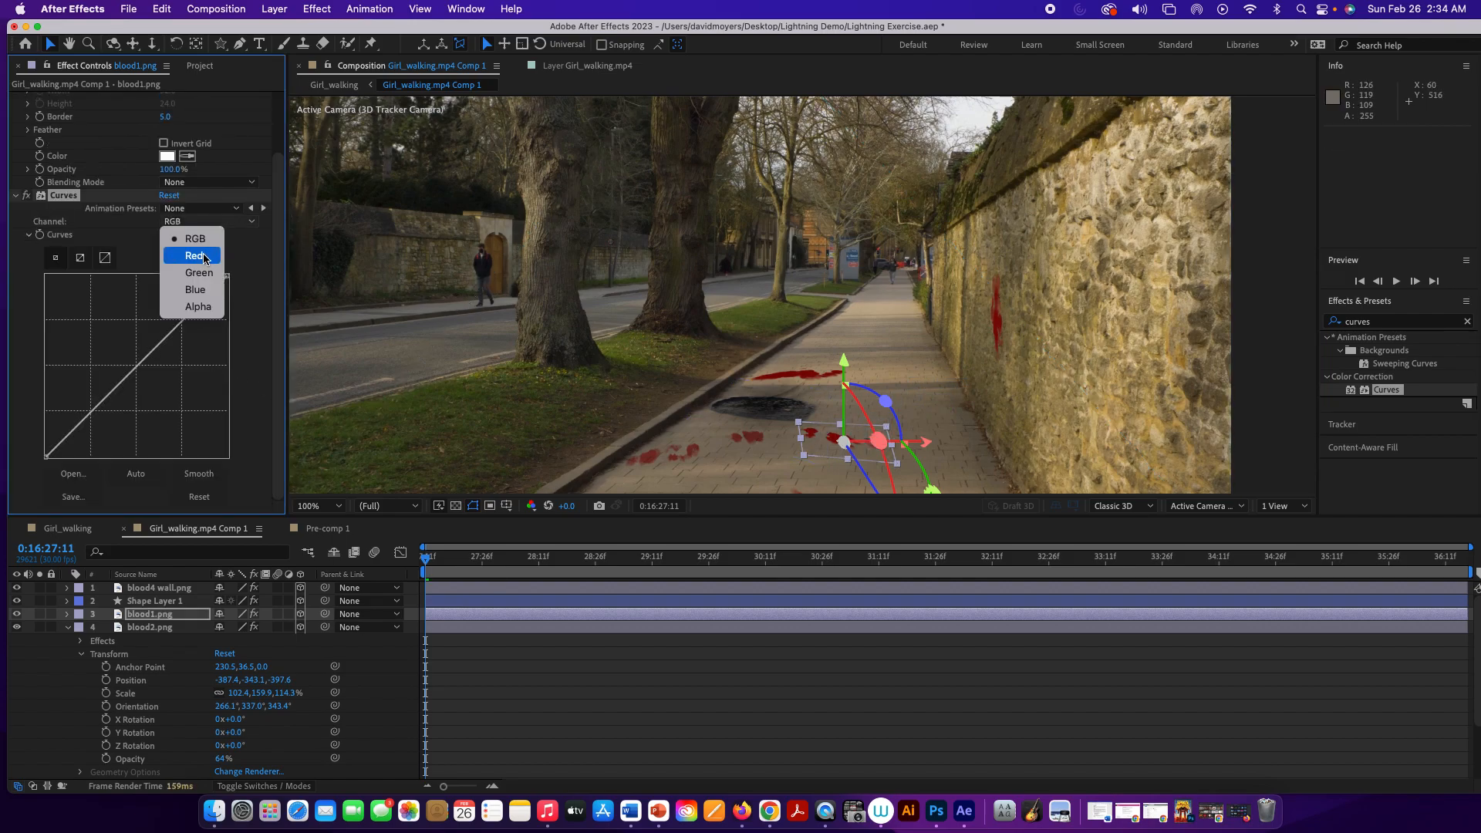
left_click(206, 260)
left_click_drag(138, 364, 122, 392)
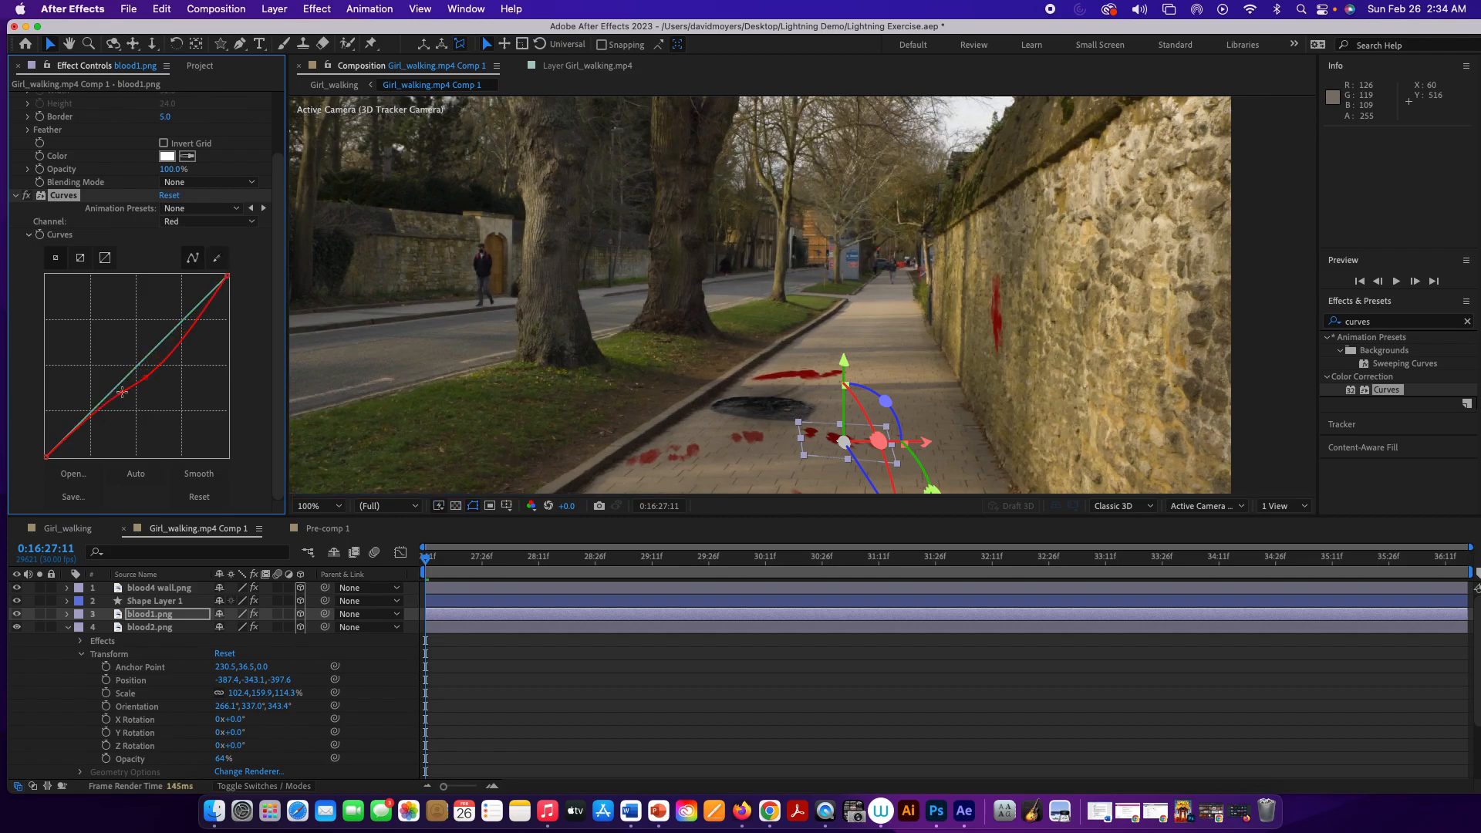
left_click(173, 347)
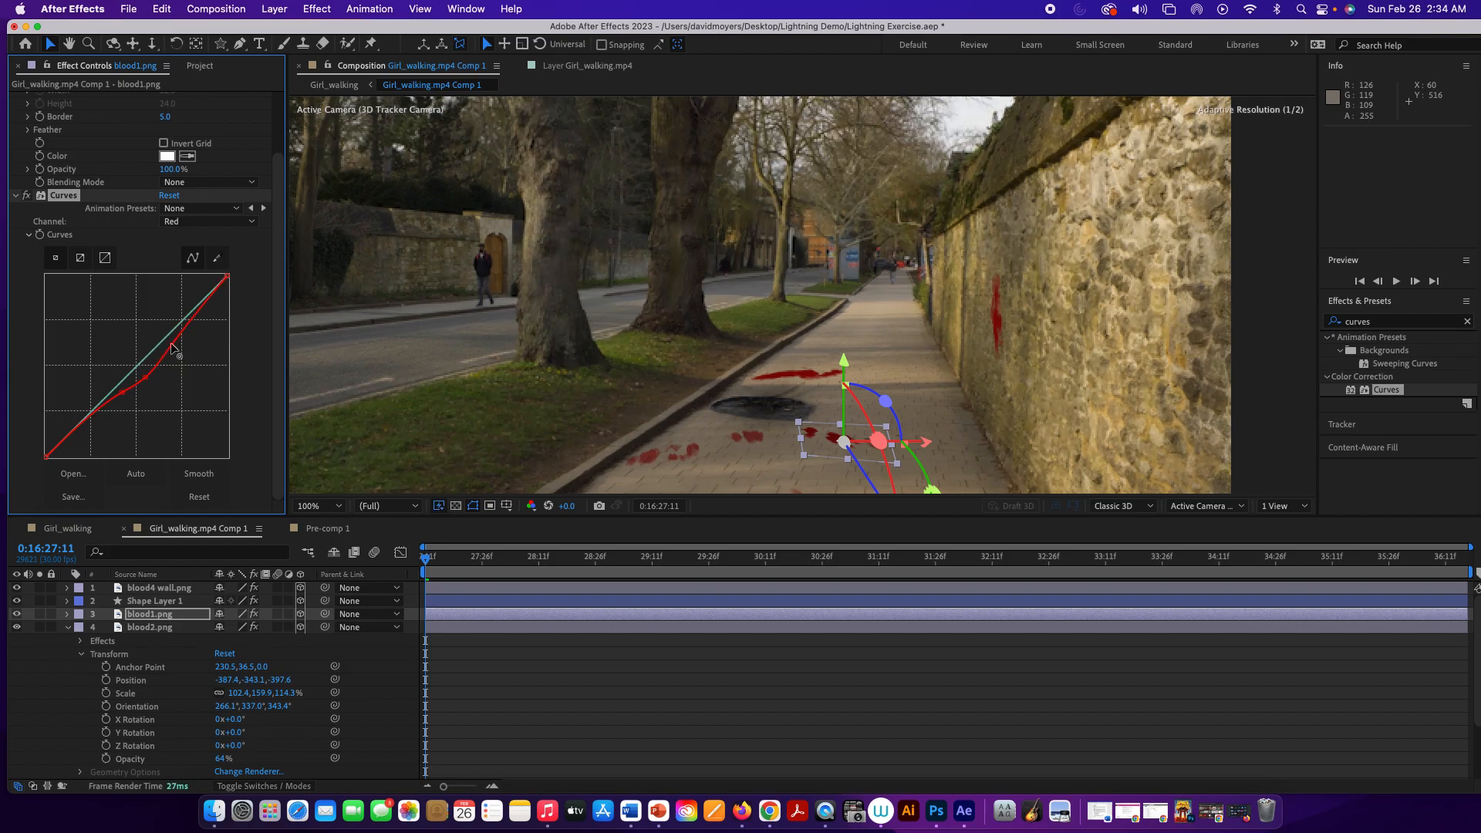
left_click_drag(172, 347, 149, 381)
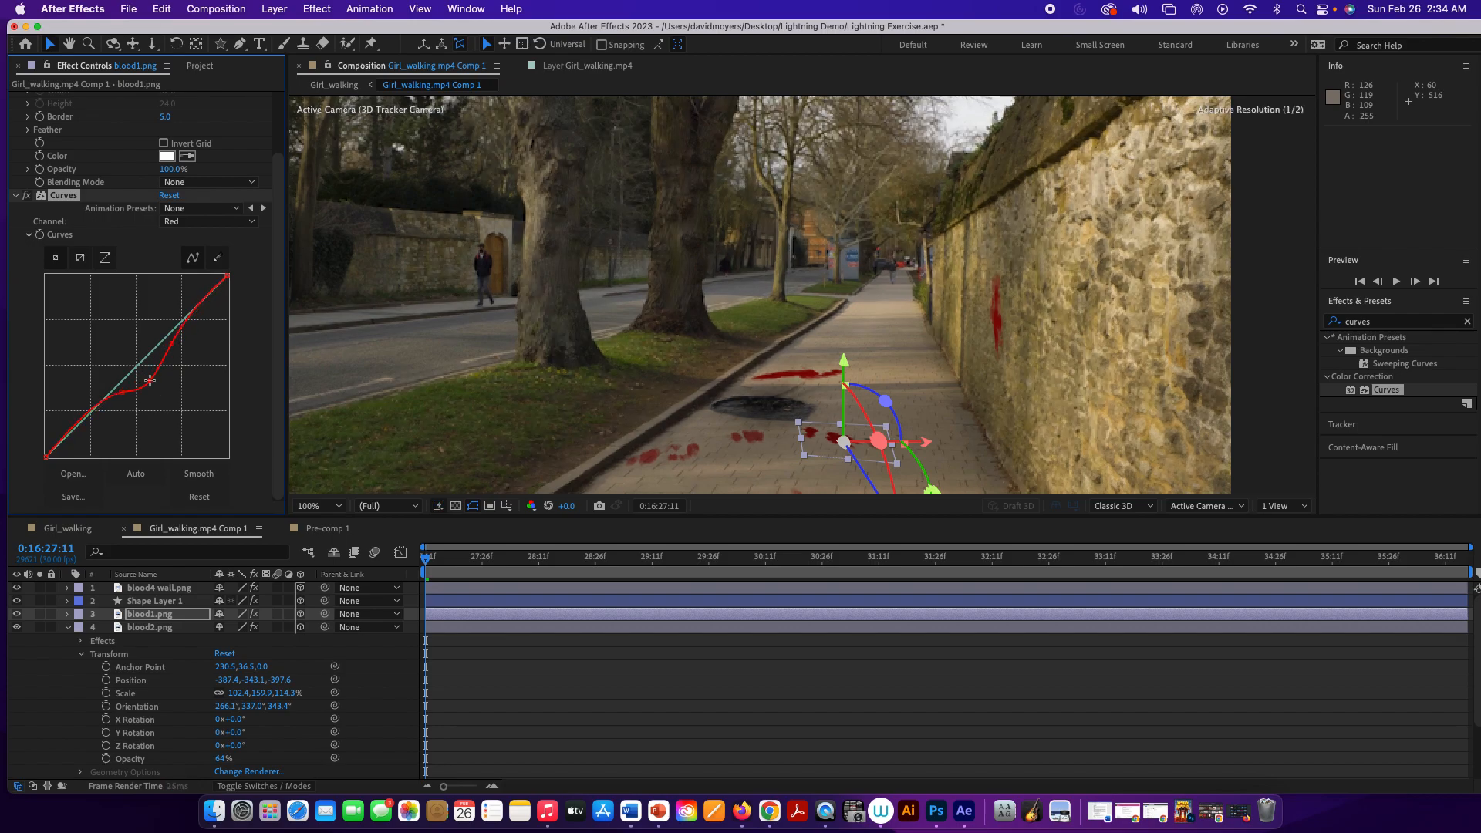
Set the blending mode of the blood1.png layer to Overlay
right_click(169, 619)
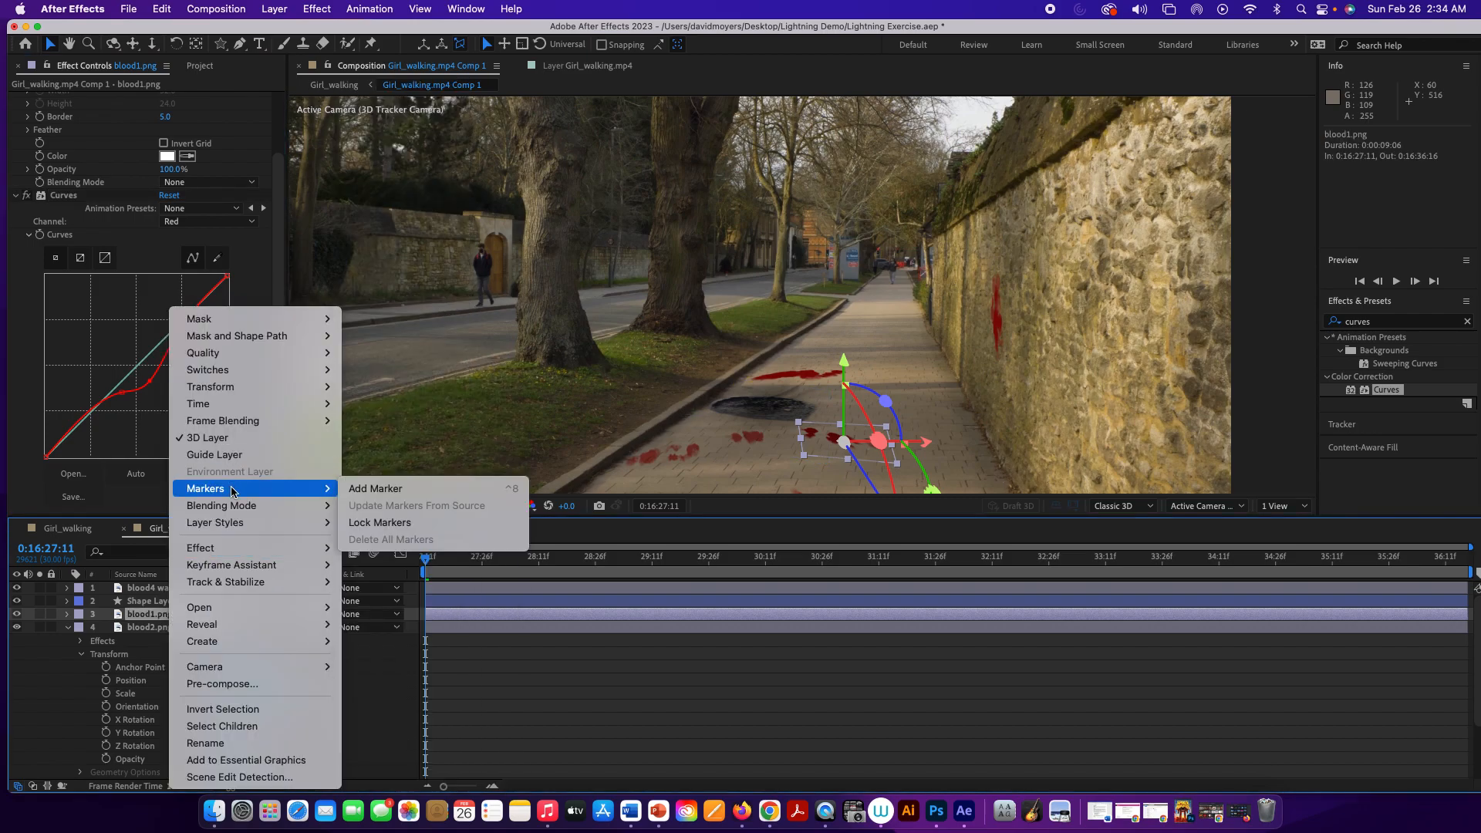
mouse_move(235, 505)
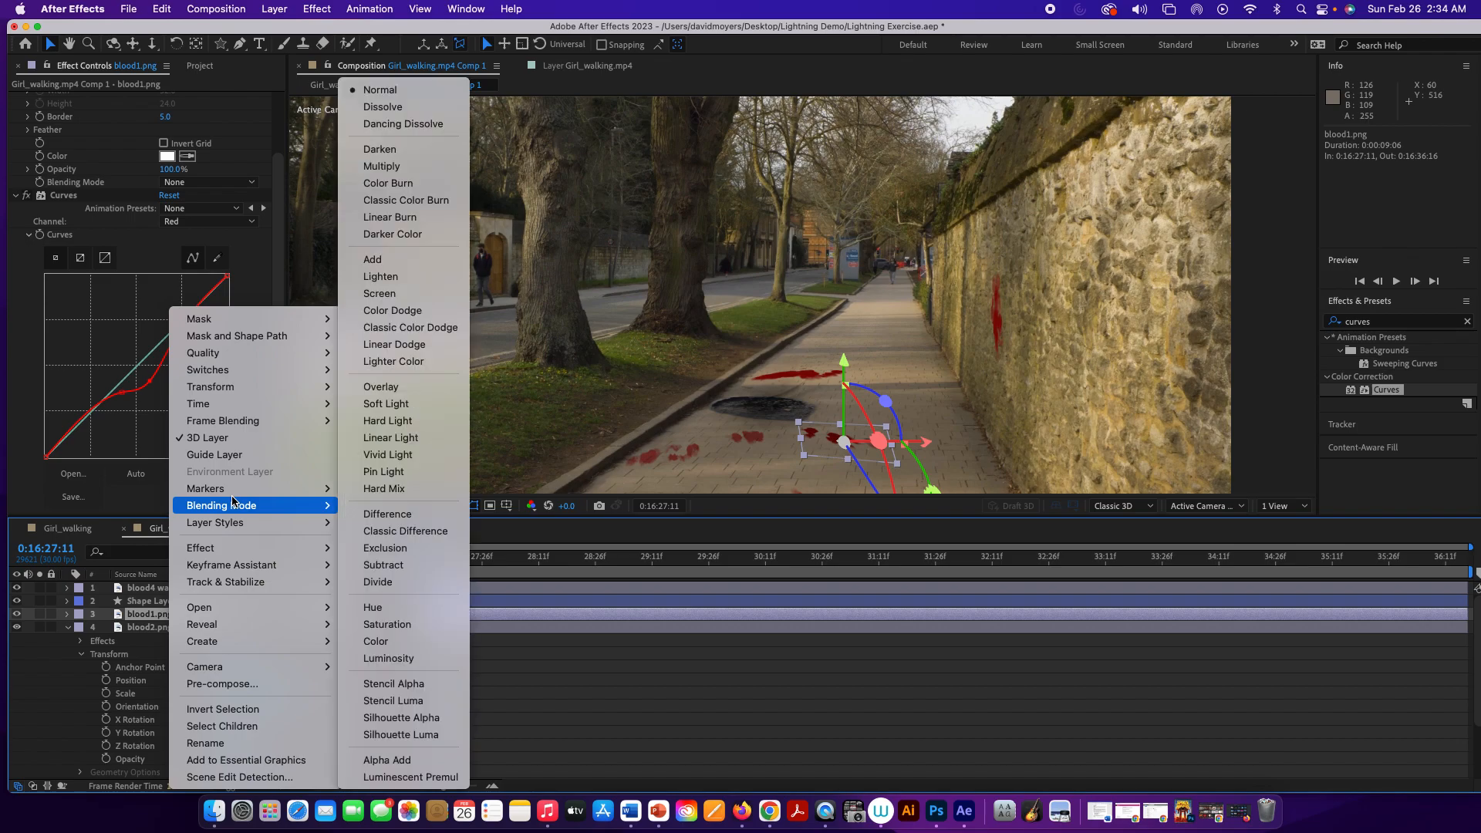
left_click(390, 388)
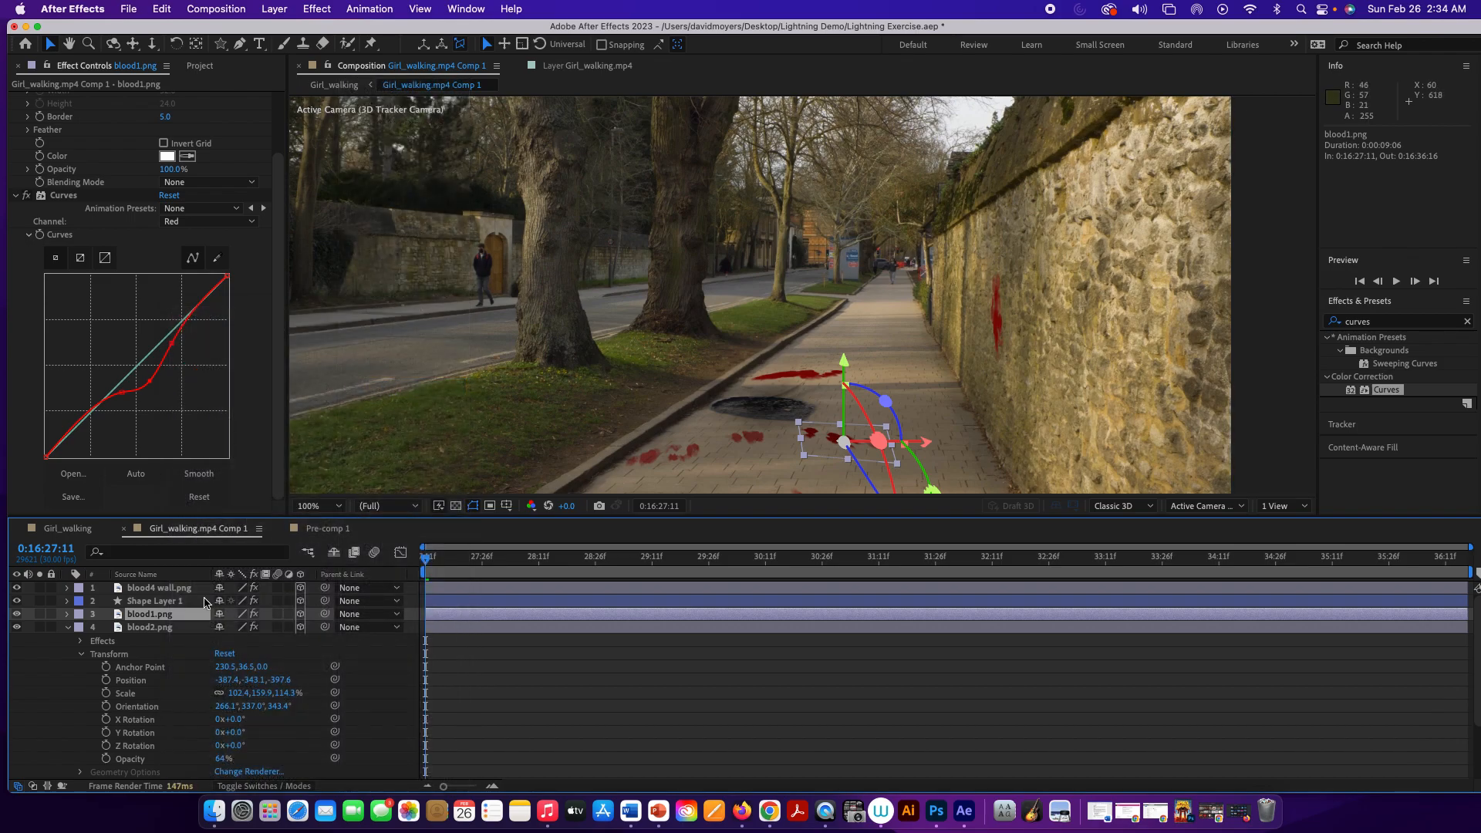
Reduce the opacity of the blood1.png layer to 73%
left_click(68, 616)
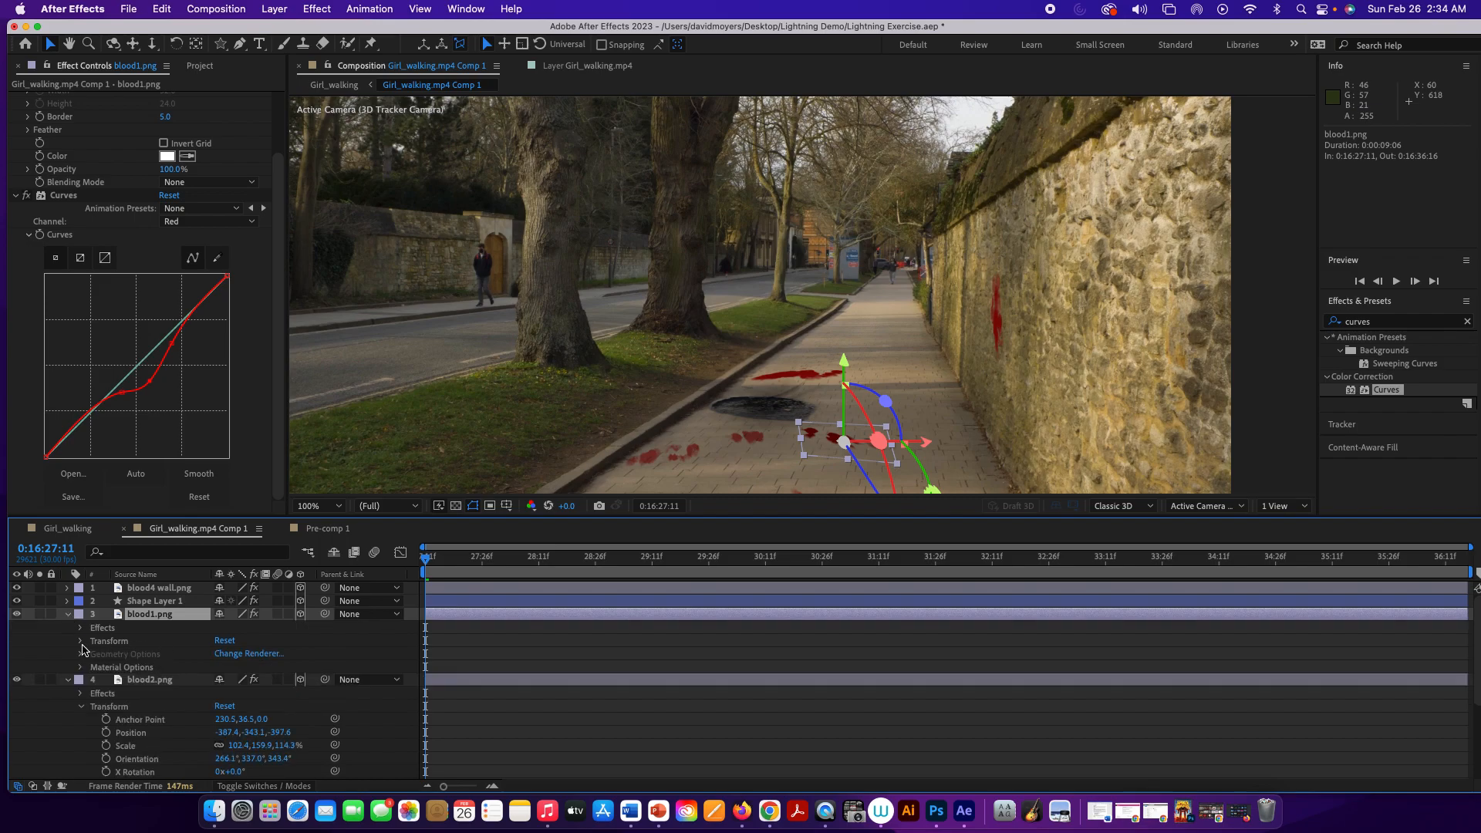
left_click(80, 641)
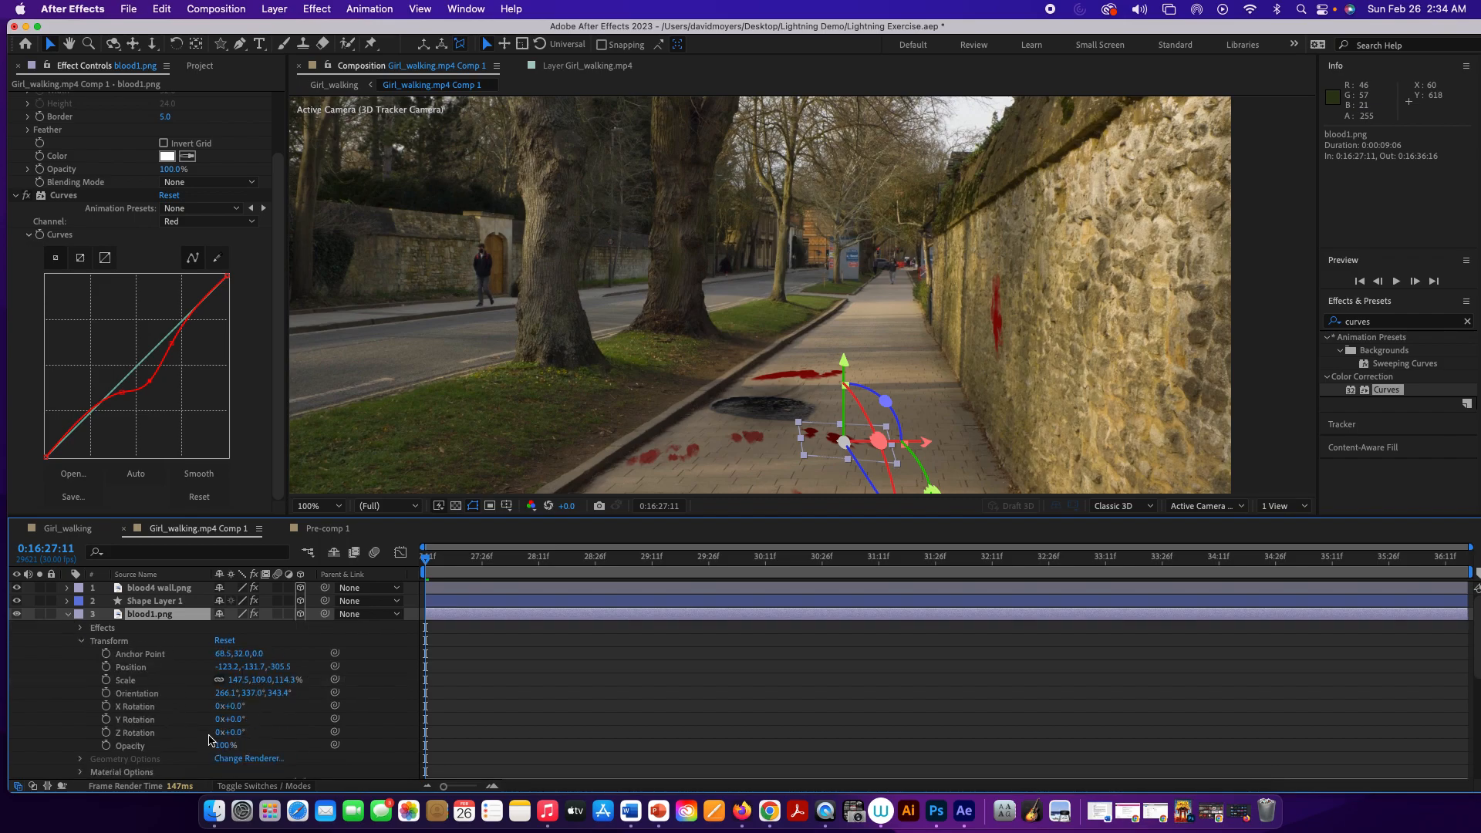
left_click_drag(223, 746, 205, 745)
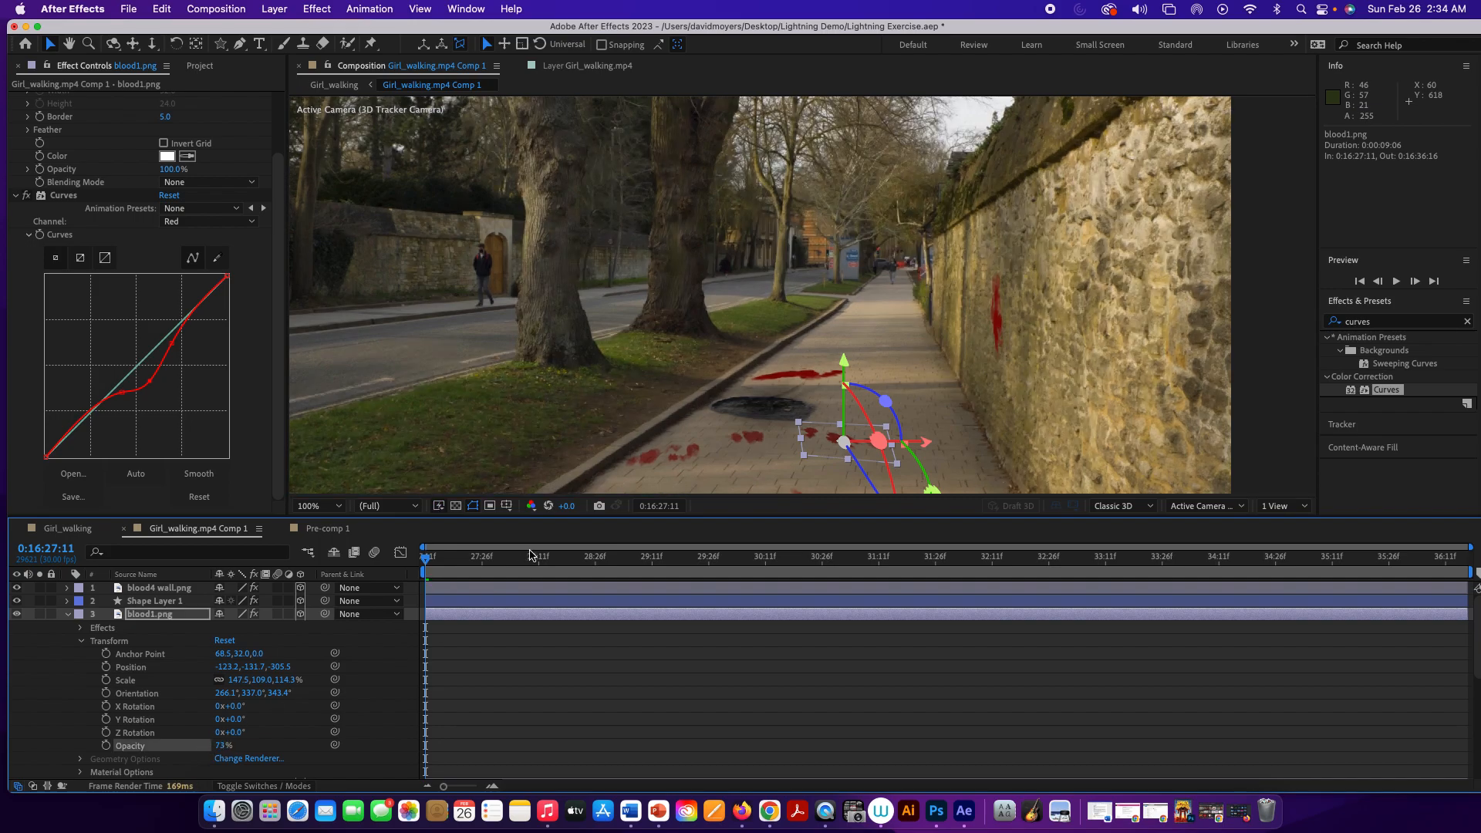
Apply the Curves effect to blood4 wall.png and darken it by pulling the midtones of its Red channel curve downward
left_click(154, 590)
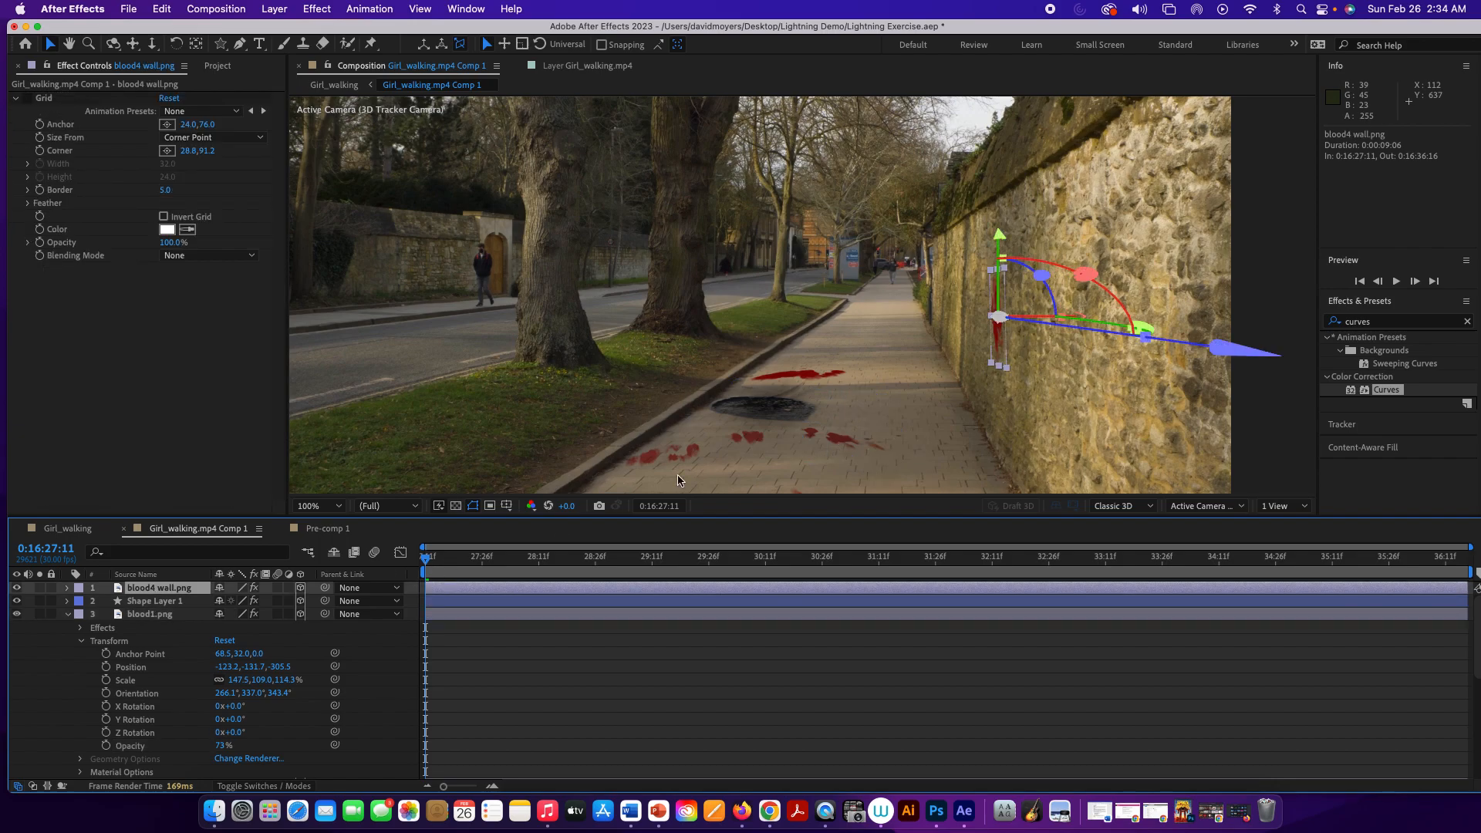
left_click_drag(1385, 390, 998, 335)
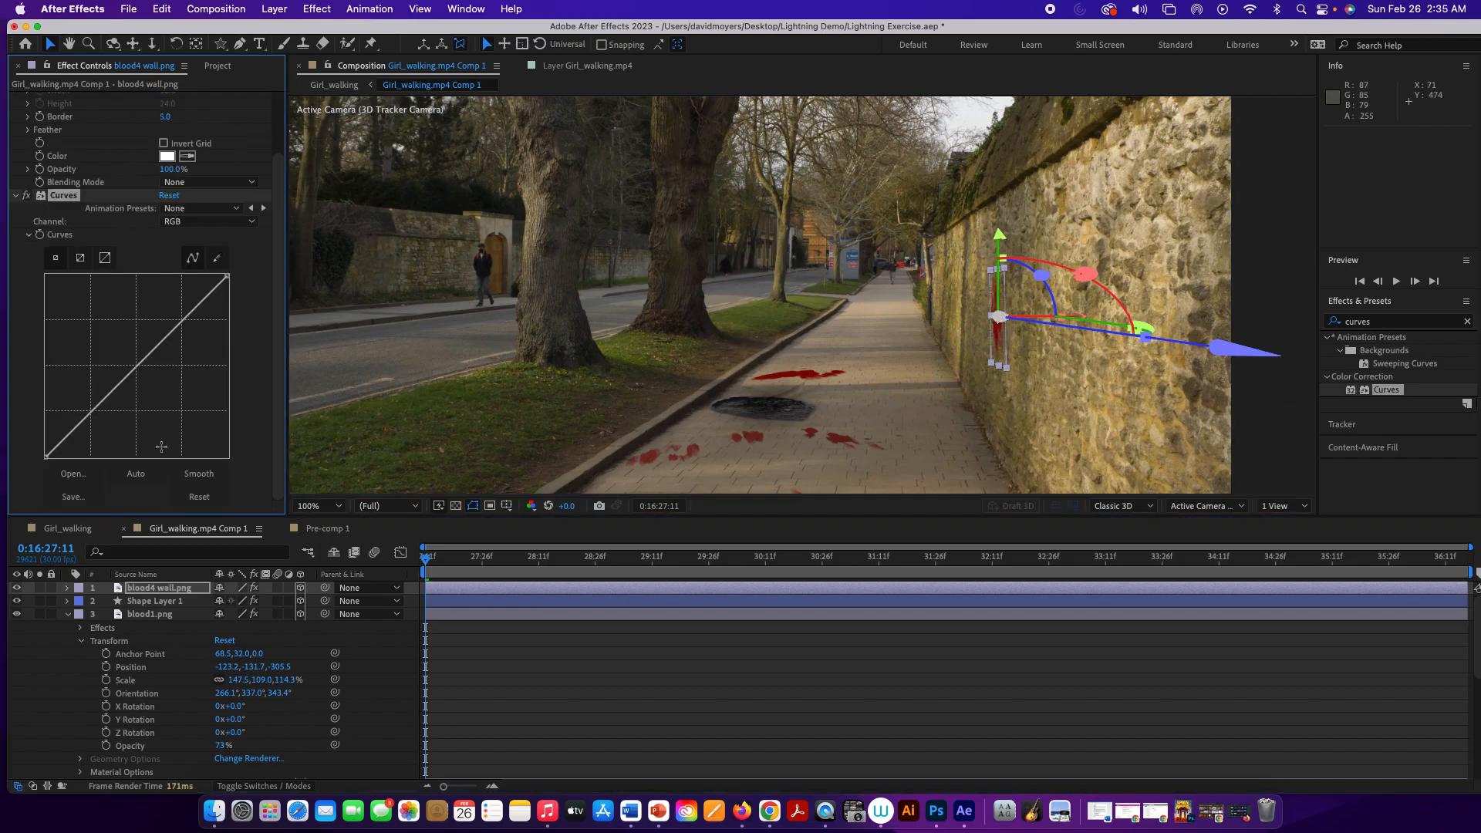
left_click(205, 221)
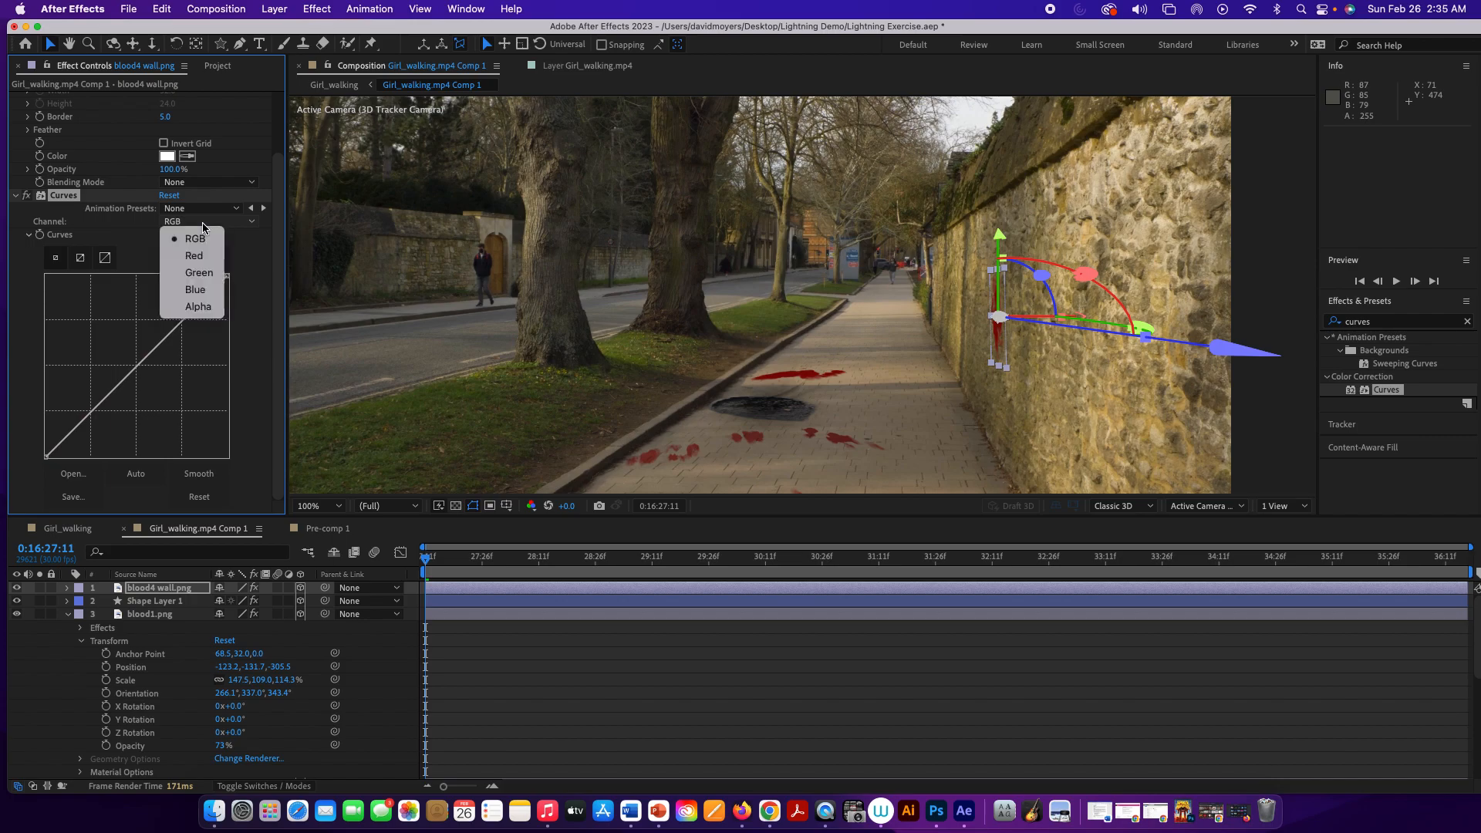
left_click(199, 253)
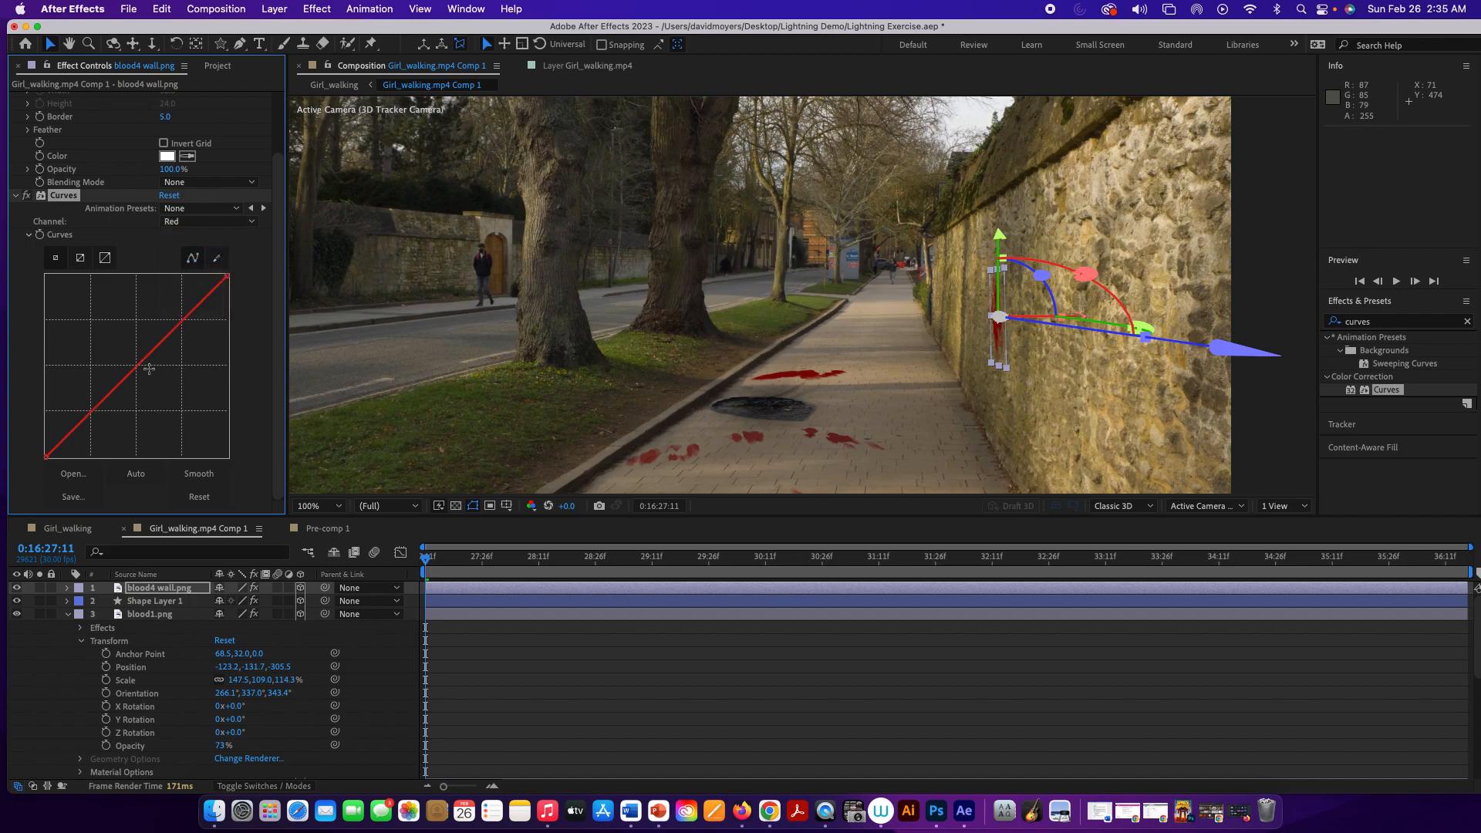
mouse_move(140, 367)
left_mouse_down()
mouse_move(128, 395)
mouse_move(151, 363)
mouse_move(144, 378)
left_mouse_up()
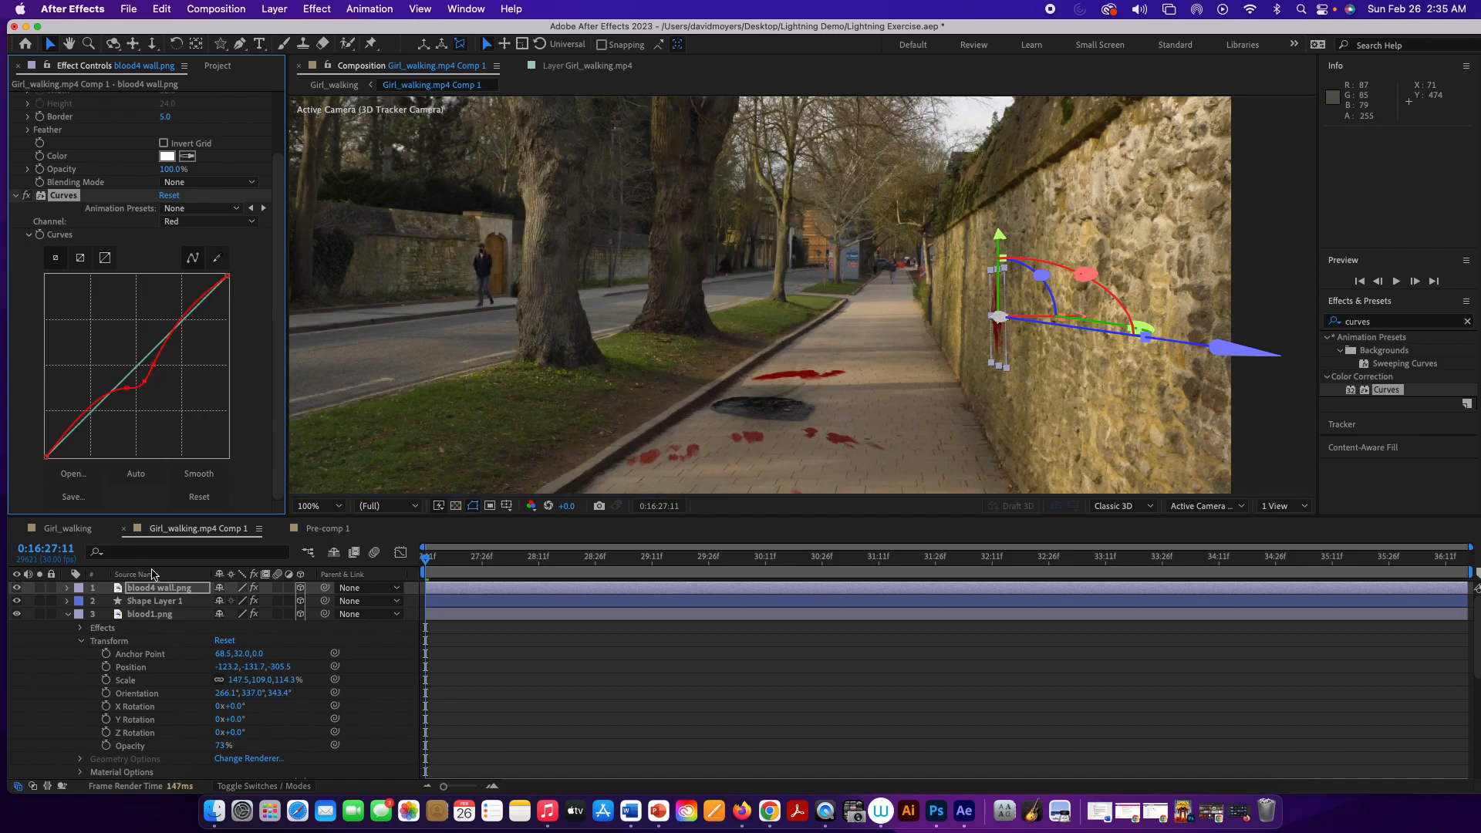
Set the blending mode of the blood4 wall.png layer to Darker Color and deselect the layer
right_click(172, 588)
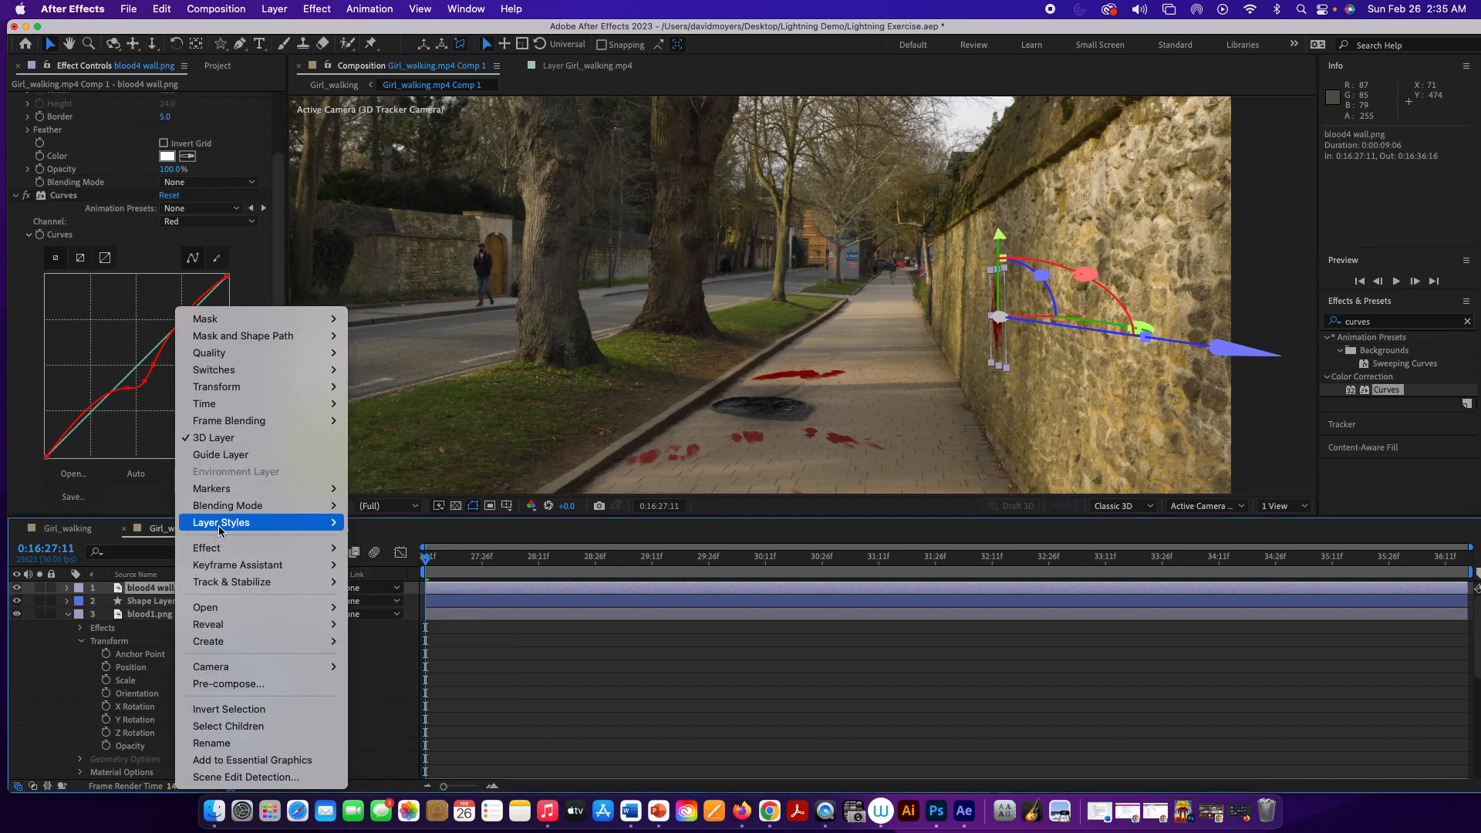
mouse_move(324, 506)
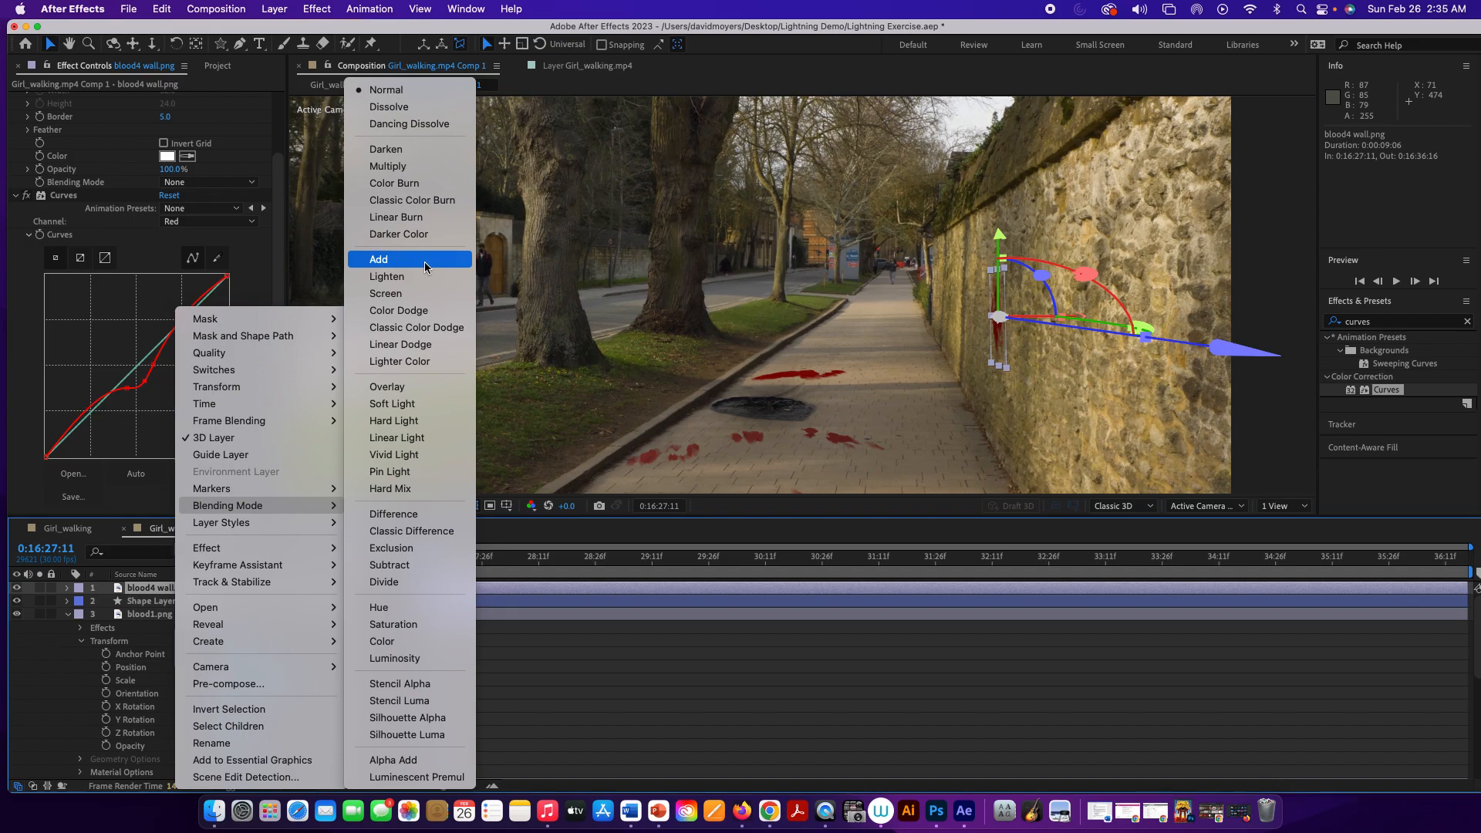
left_click(415, 234)
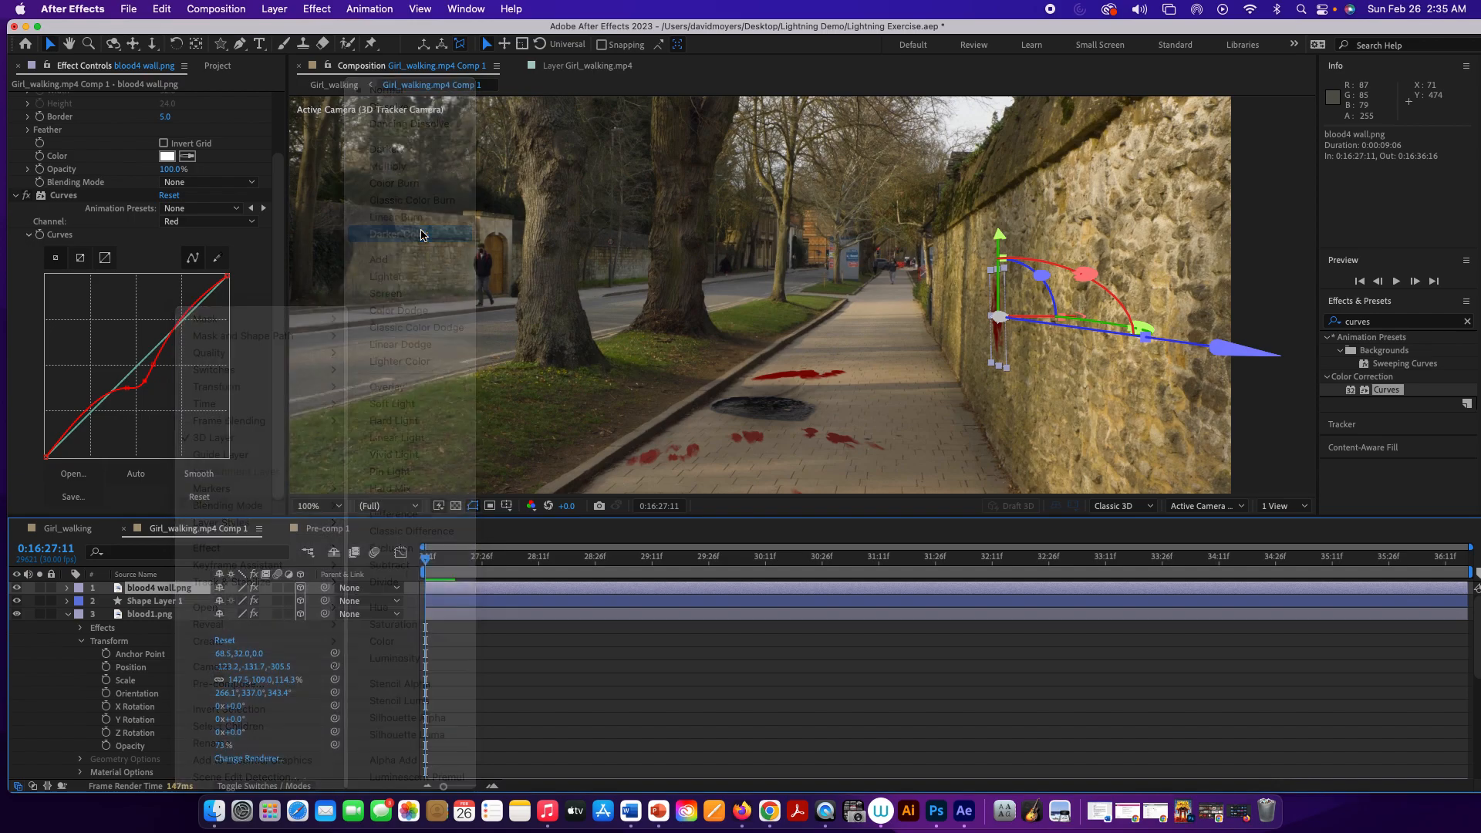
key("super+shift+a")
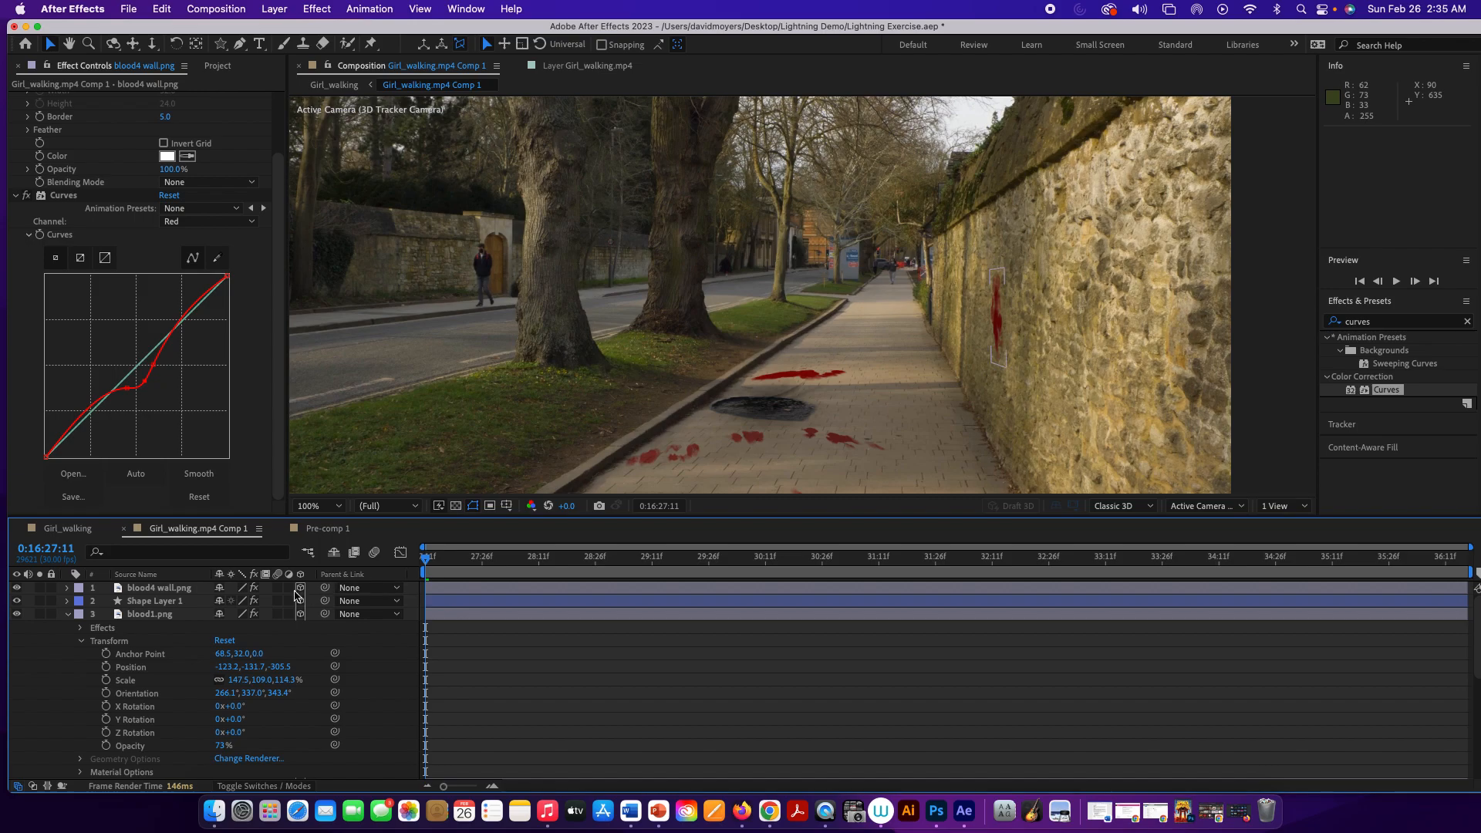
Apply the Curves effect to blood3.png and pull the midtones of its Red channel curve downward
scroll(166, 617, "down", 4)
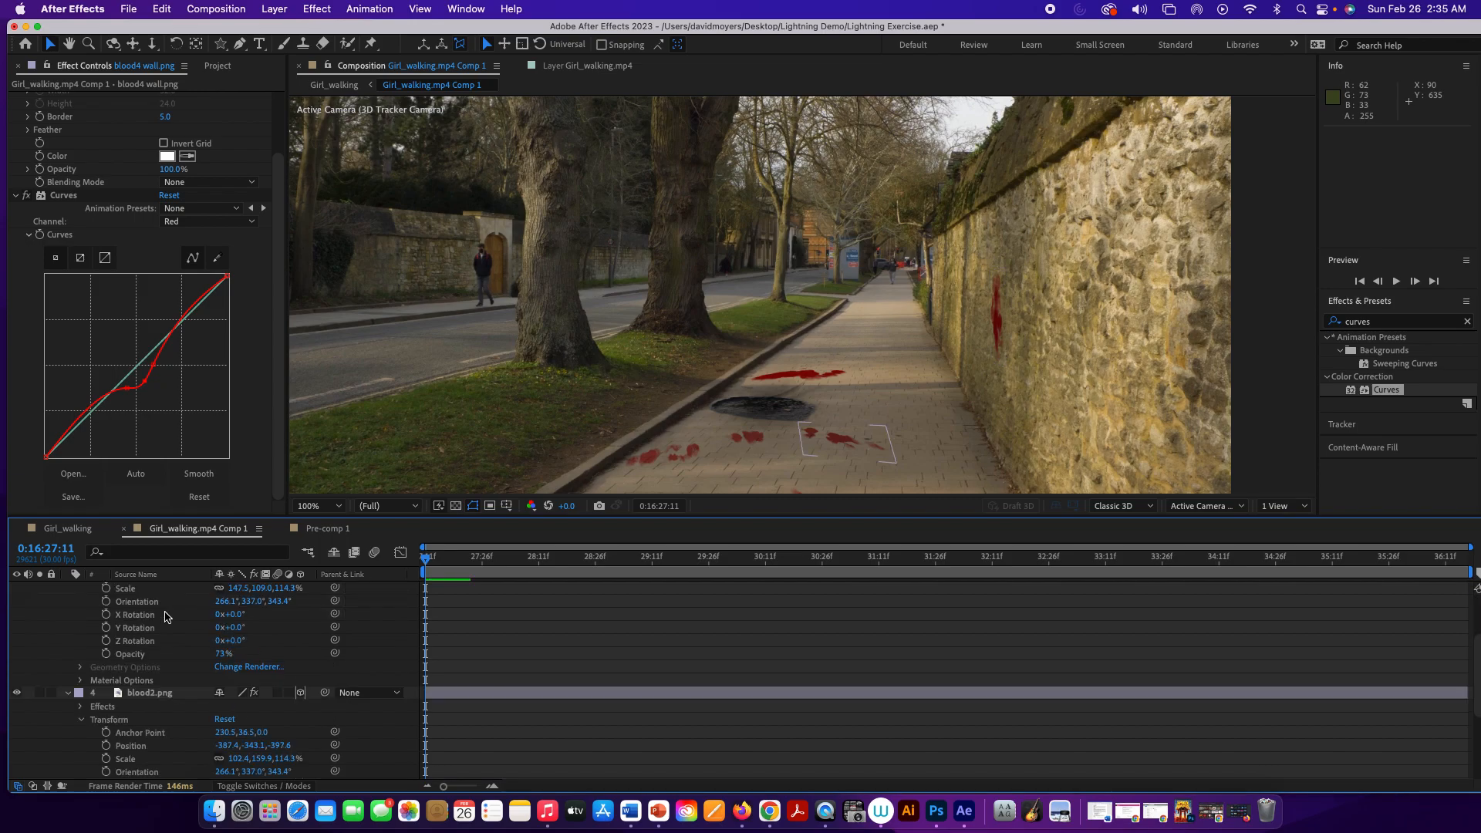
scroll(170, 612, "down", 6)
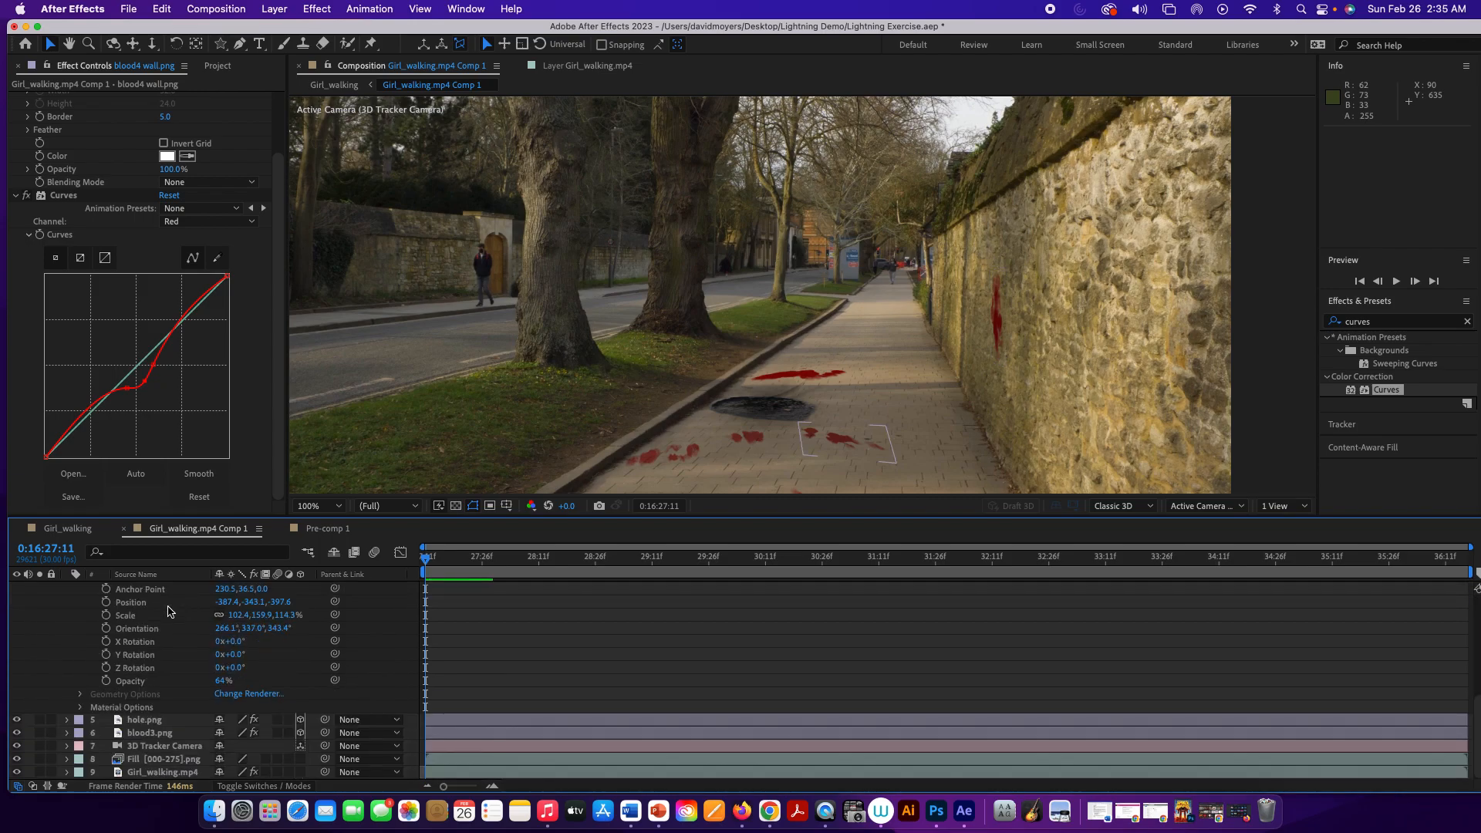
left_click(168, 735)
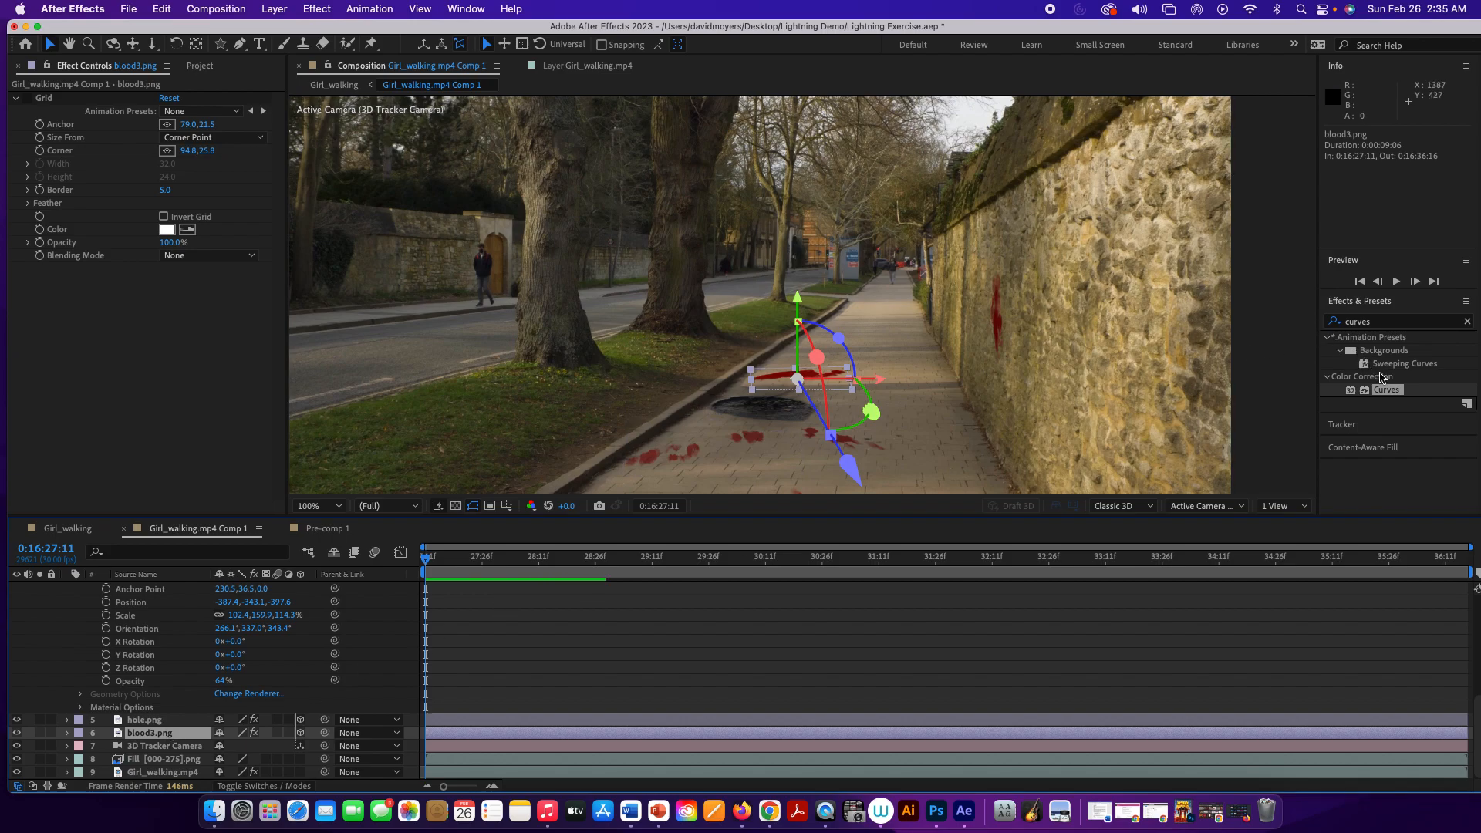
left_click_drag(1386, 391, 815, 378)
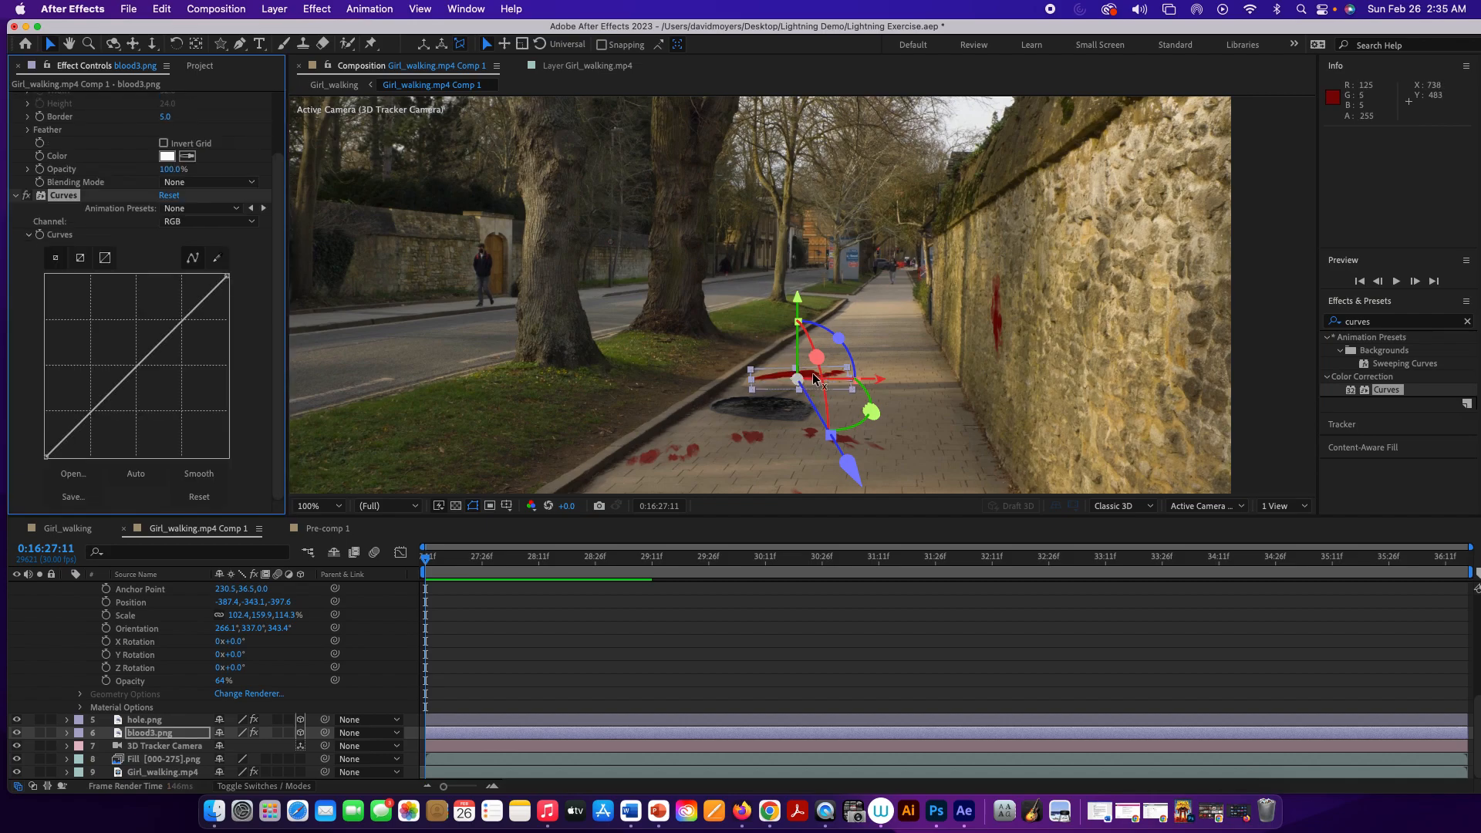
left_click(206, 223)
left_click(189, 254)
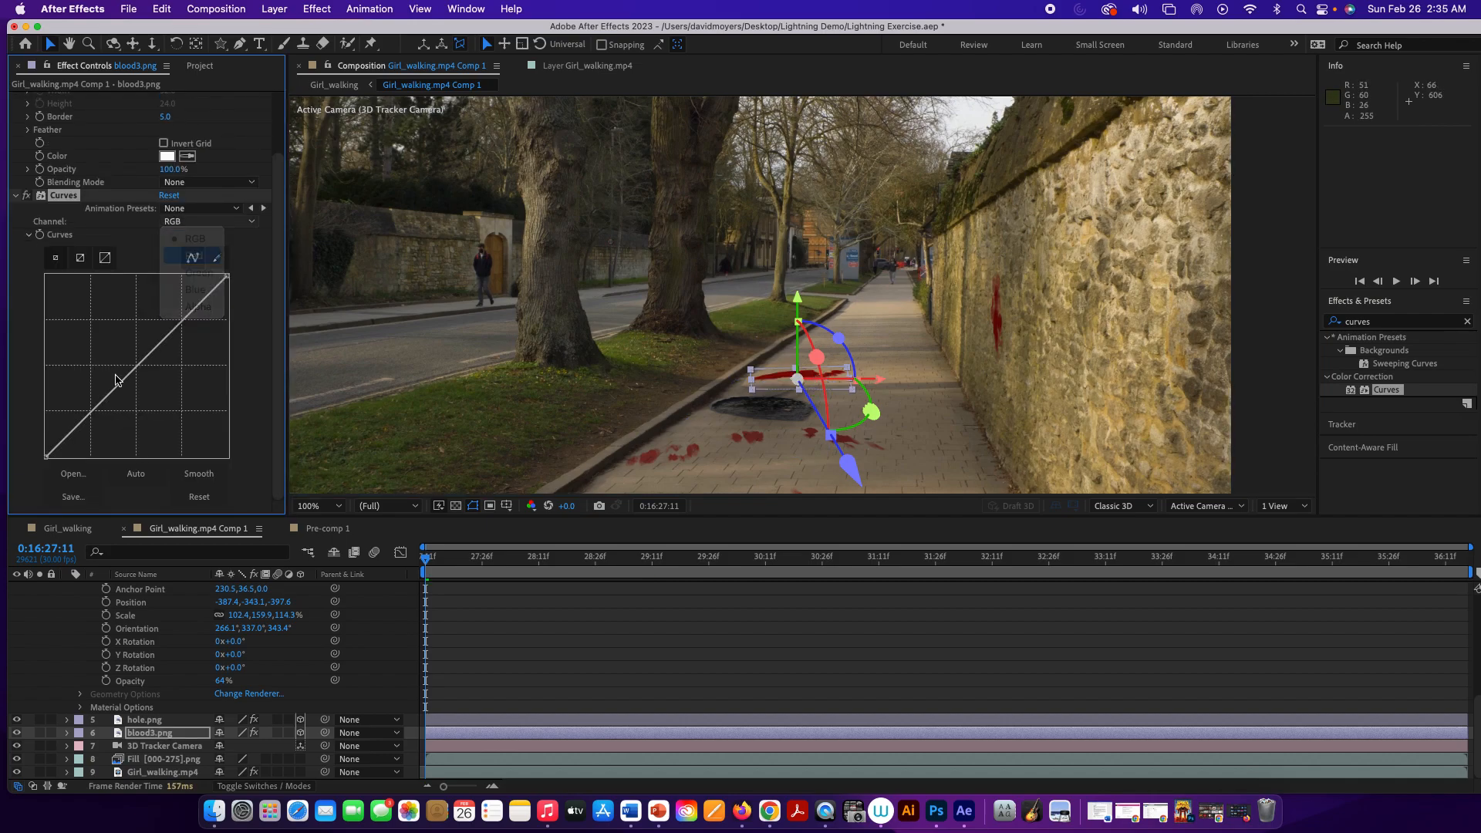
mouse_move(134, 370)
left_mouse_down()
mouse_move(146, 377)
mouse_move(129, 393)
mouse_move(164, 356)
mouse_move(150, 383)
left_mouse_up()
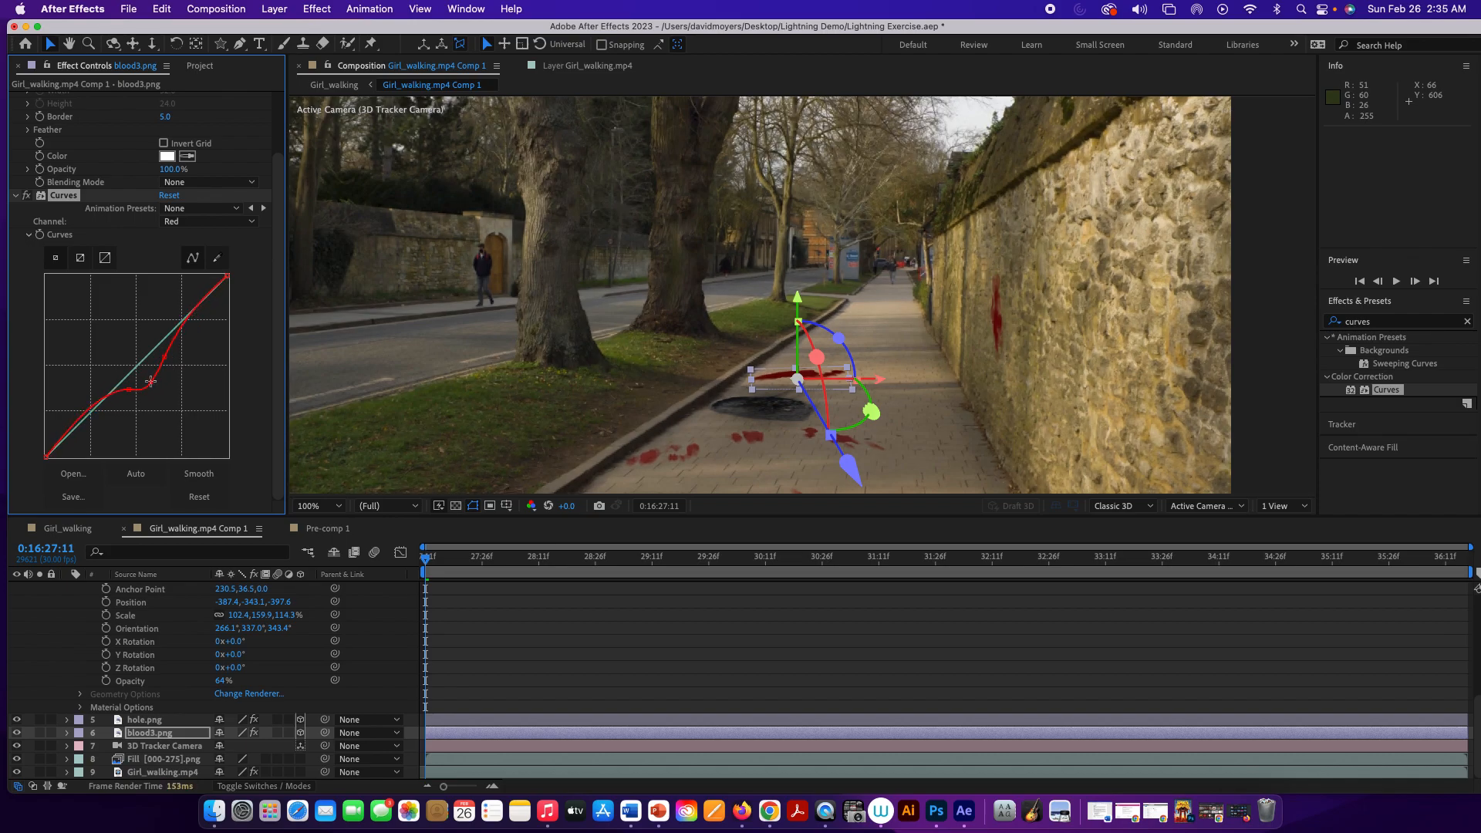
Lower the midtones of the Green channel in the Curves effect on blood3.png, bending the curve well below the diagonal
left_click(185, 221)
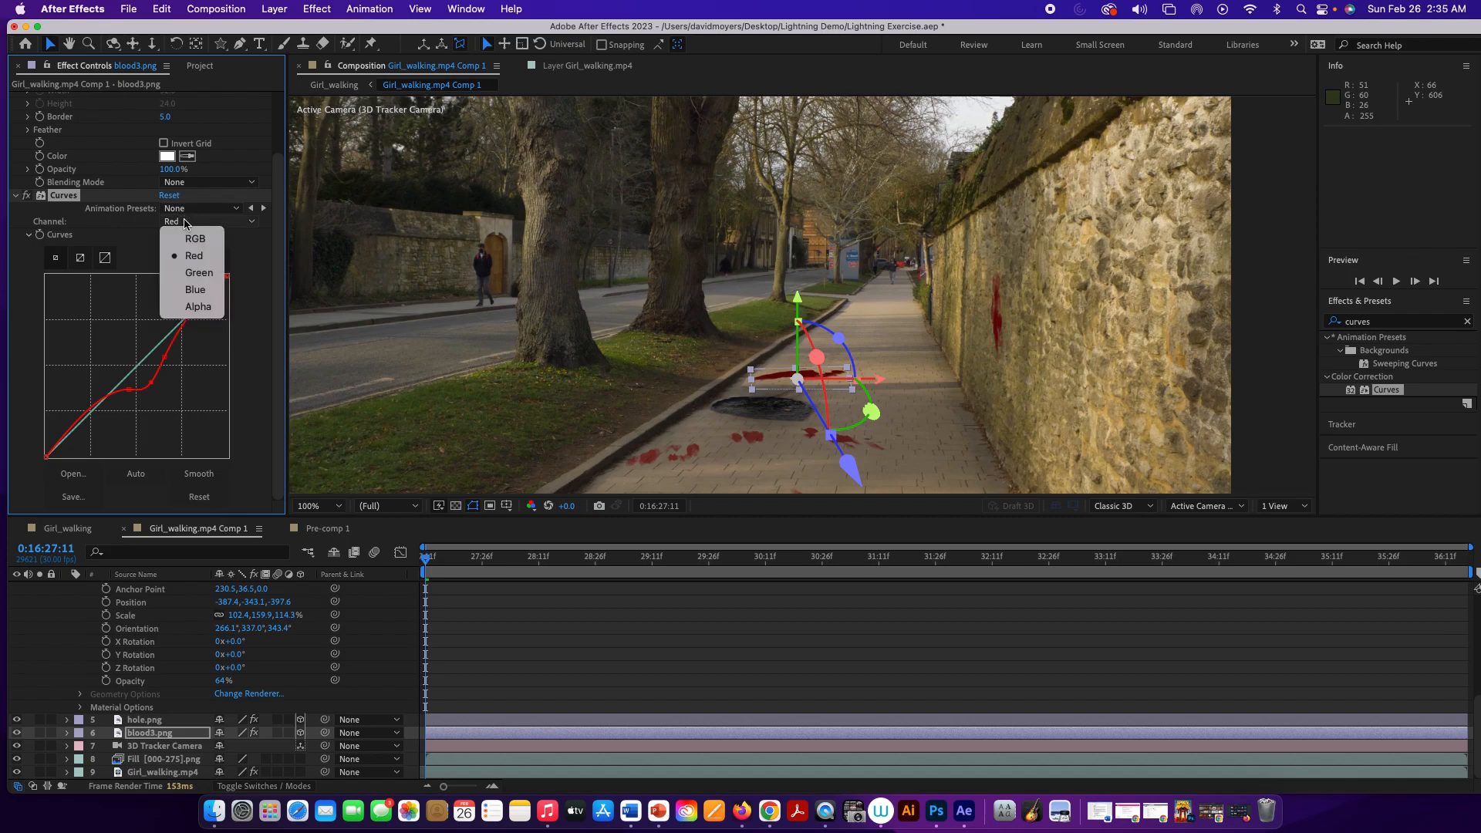
left_click(192, 271)
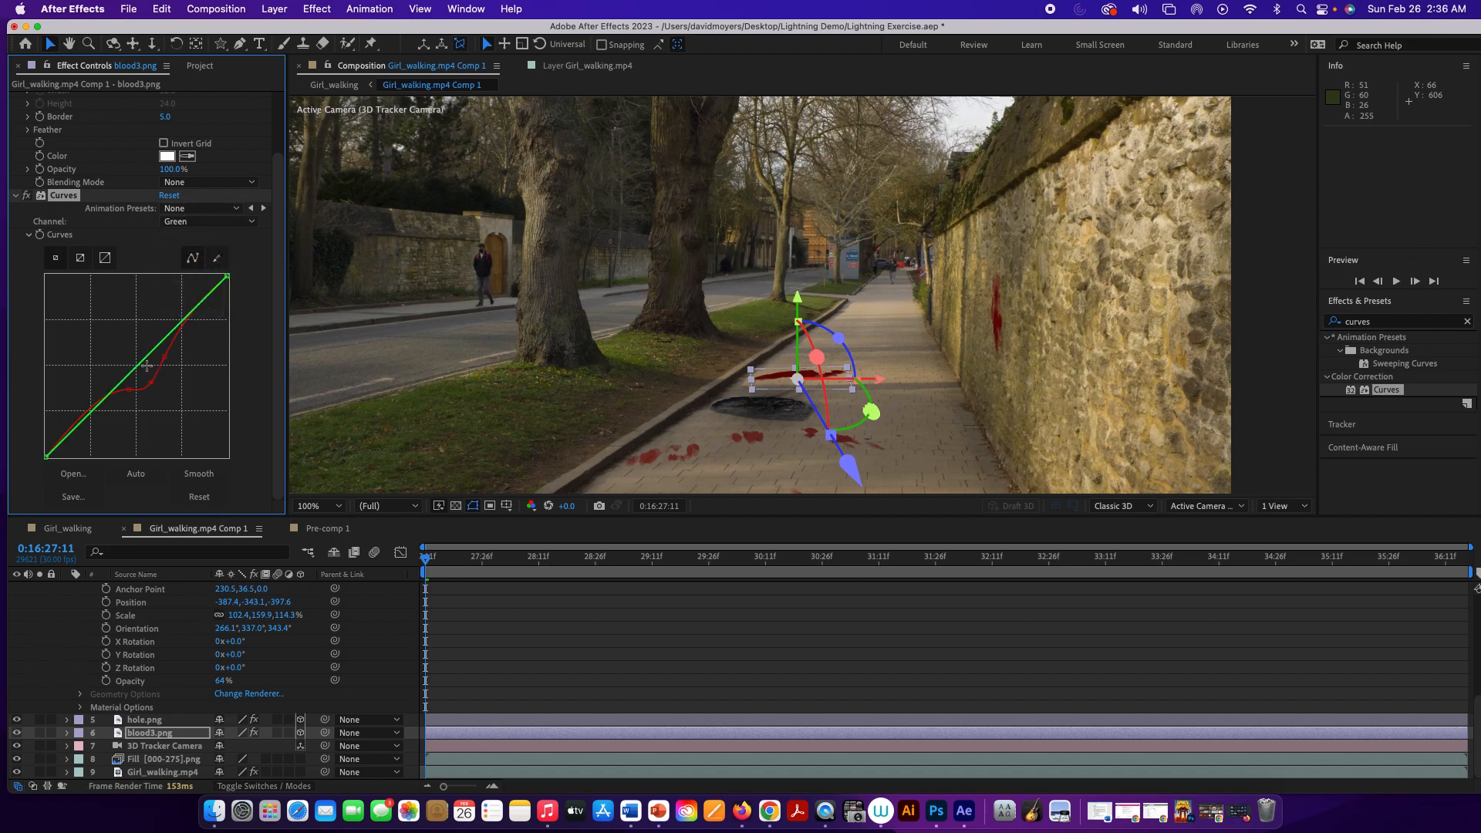
mouse_move(143, 364)
left_mouse_down()
mouse_move(127, 351)
mouse_move(164, 380)
left_mouse_up()
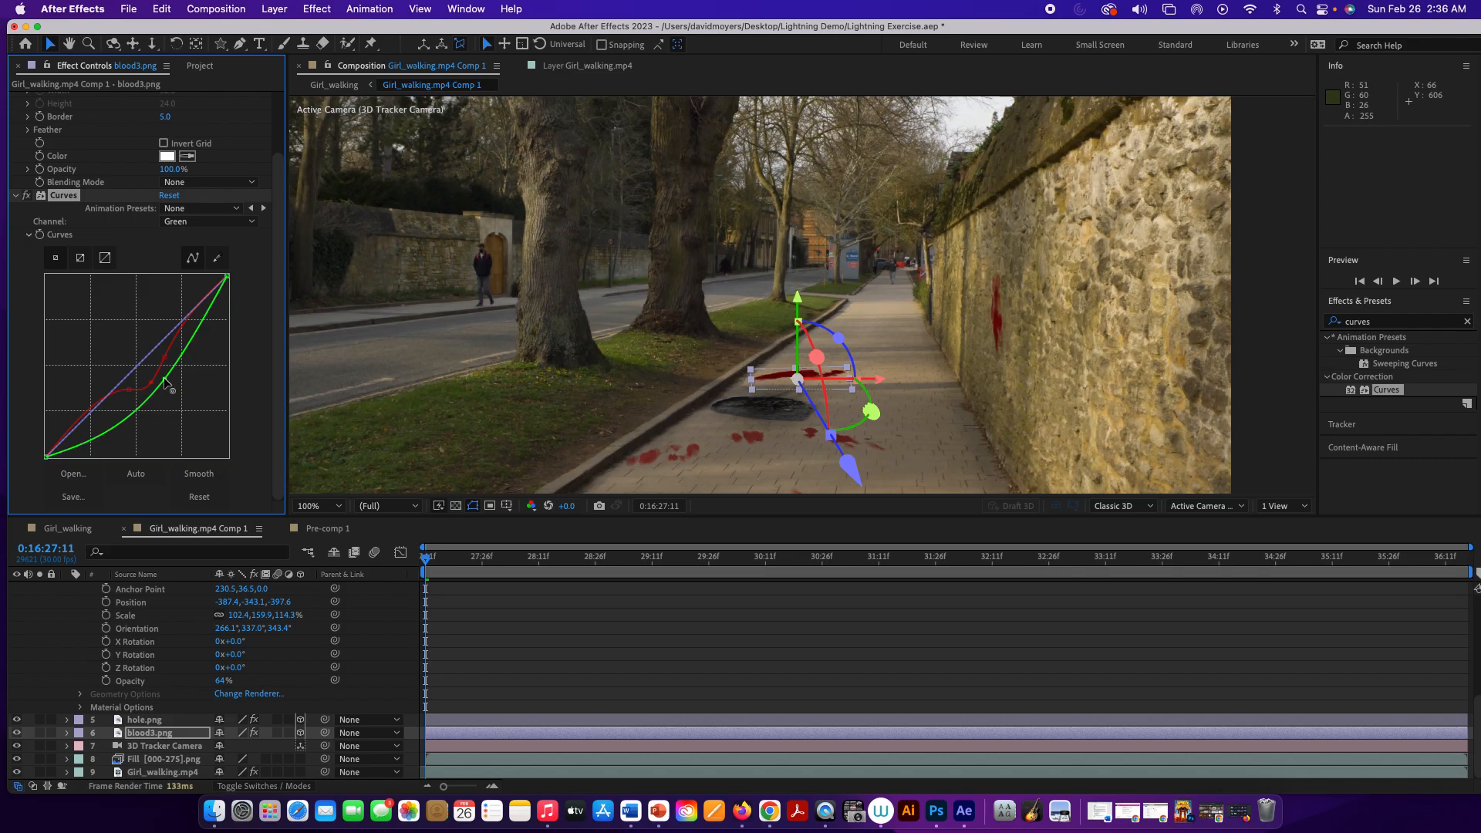
left_click_drag(176, 357, 176, 350)
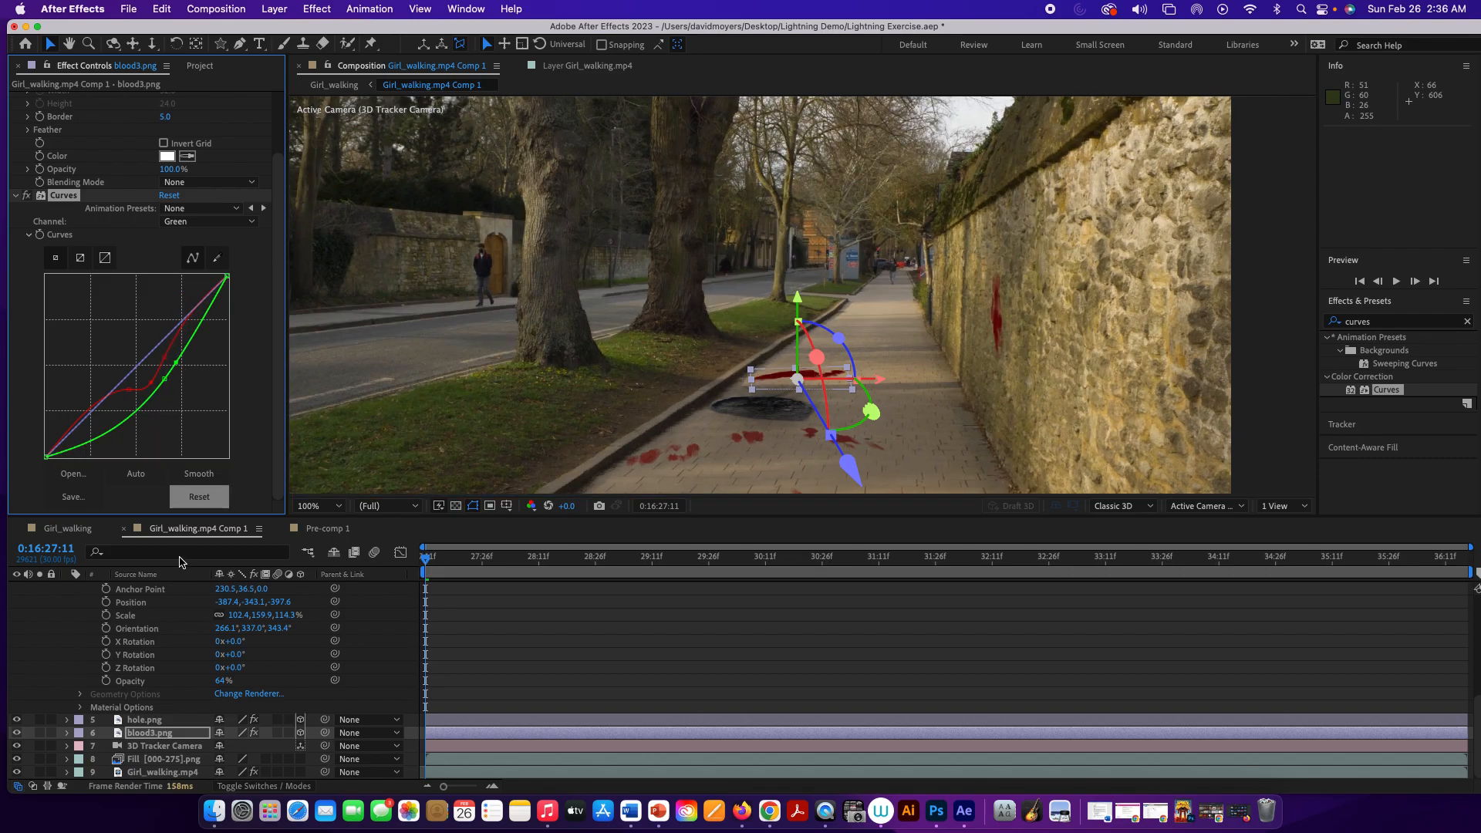
Set the blending mode of the blood3.png layer to Overlay and deselect the layer
left_click(193, 737)
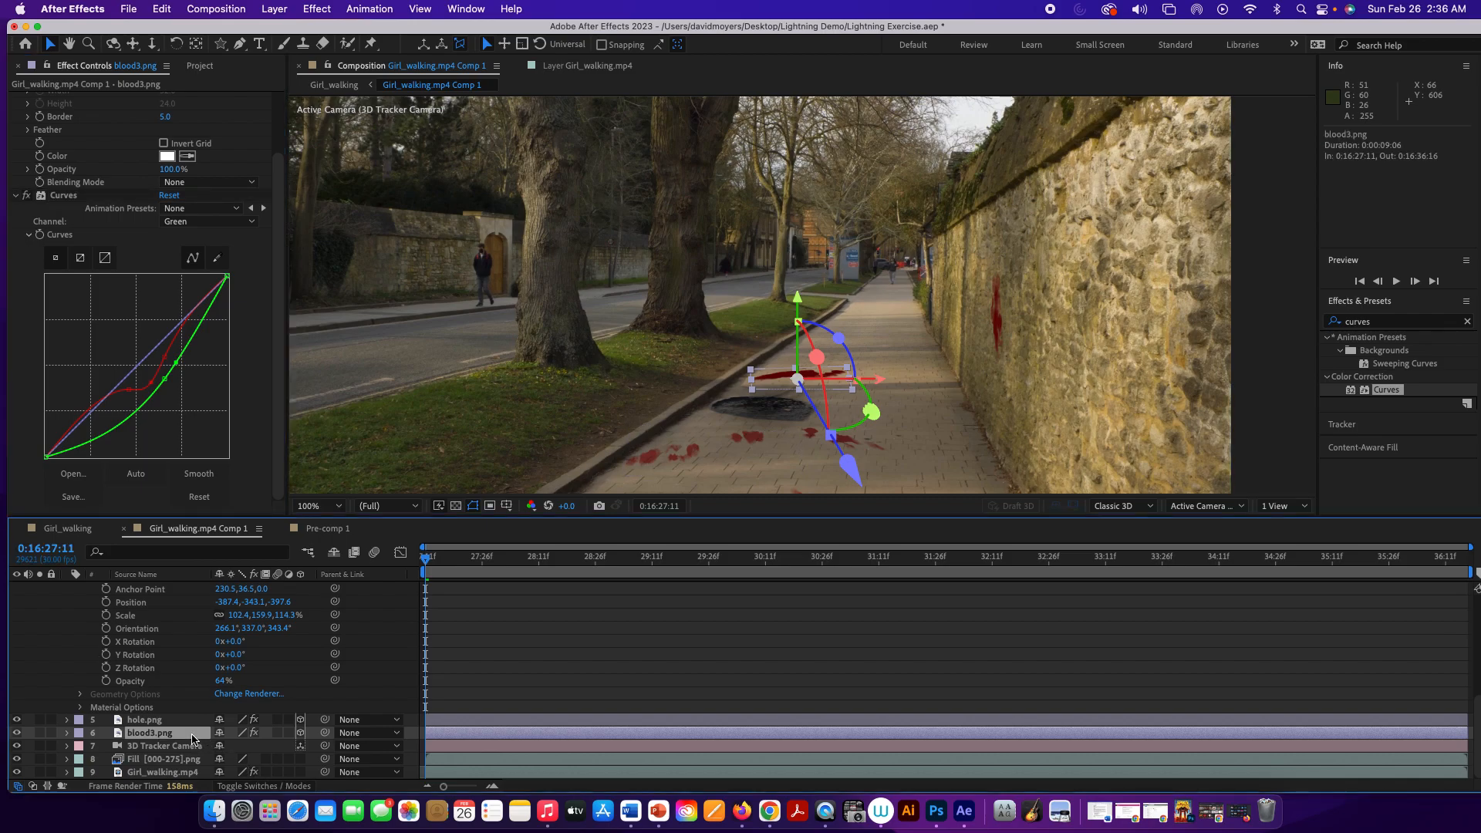
right_click(193, 738)
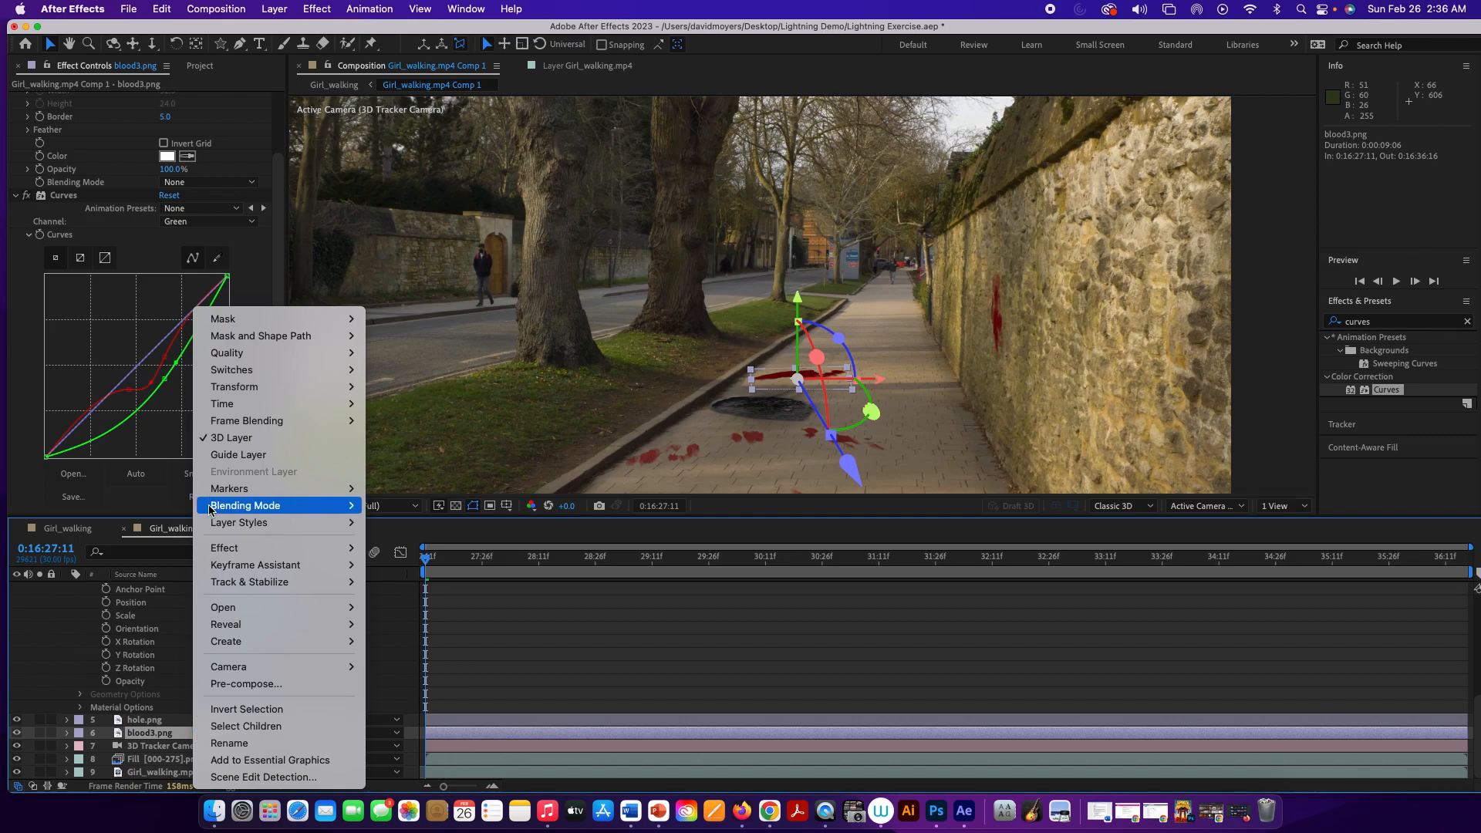
mouse_move(216, 513)
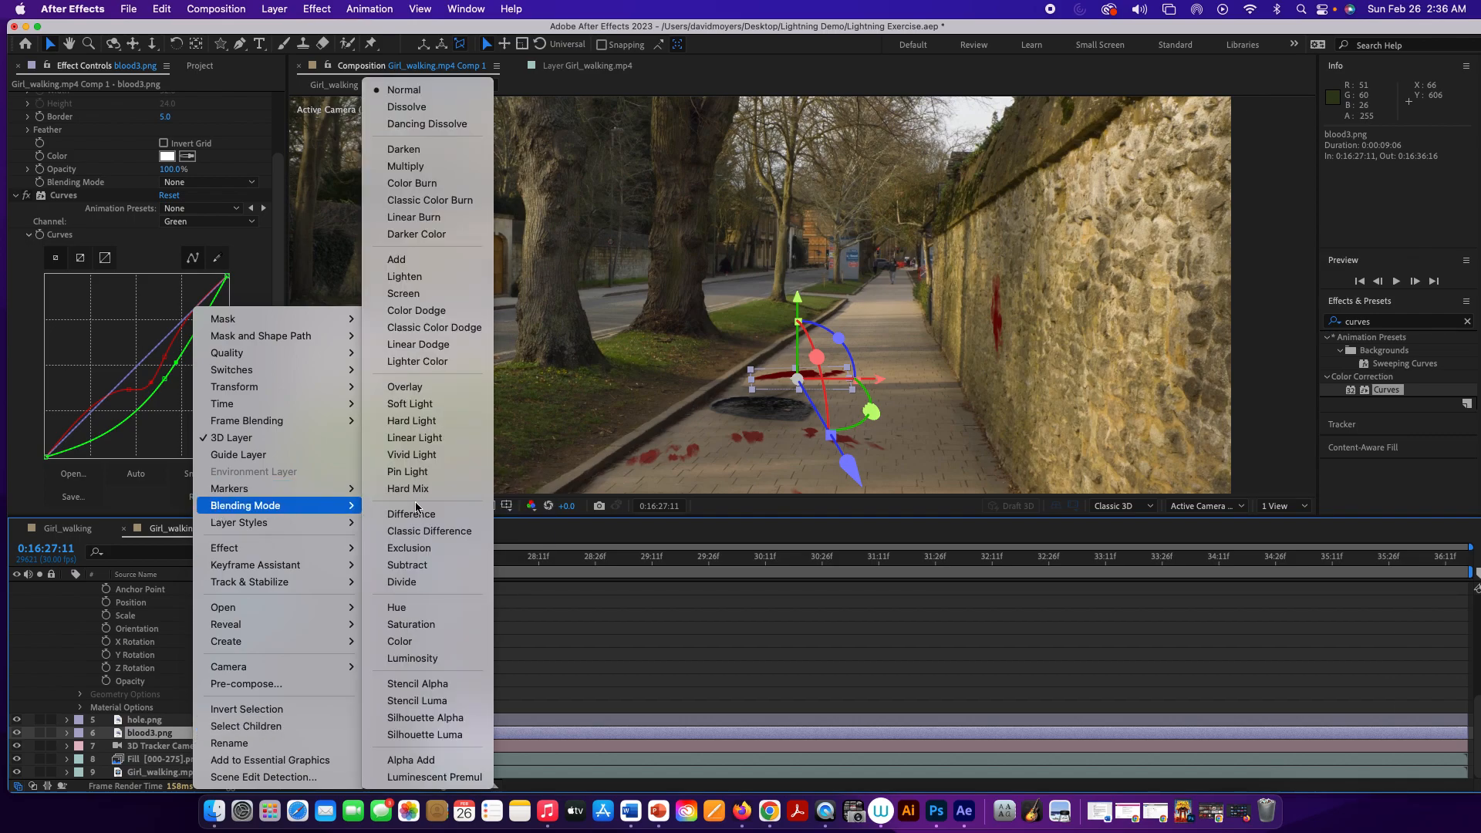
left_click(433, 388)
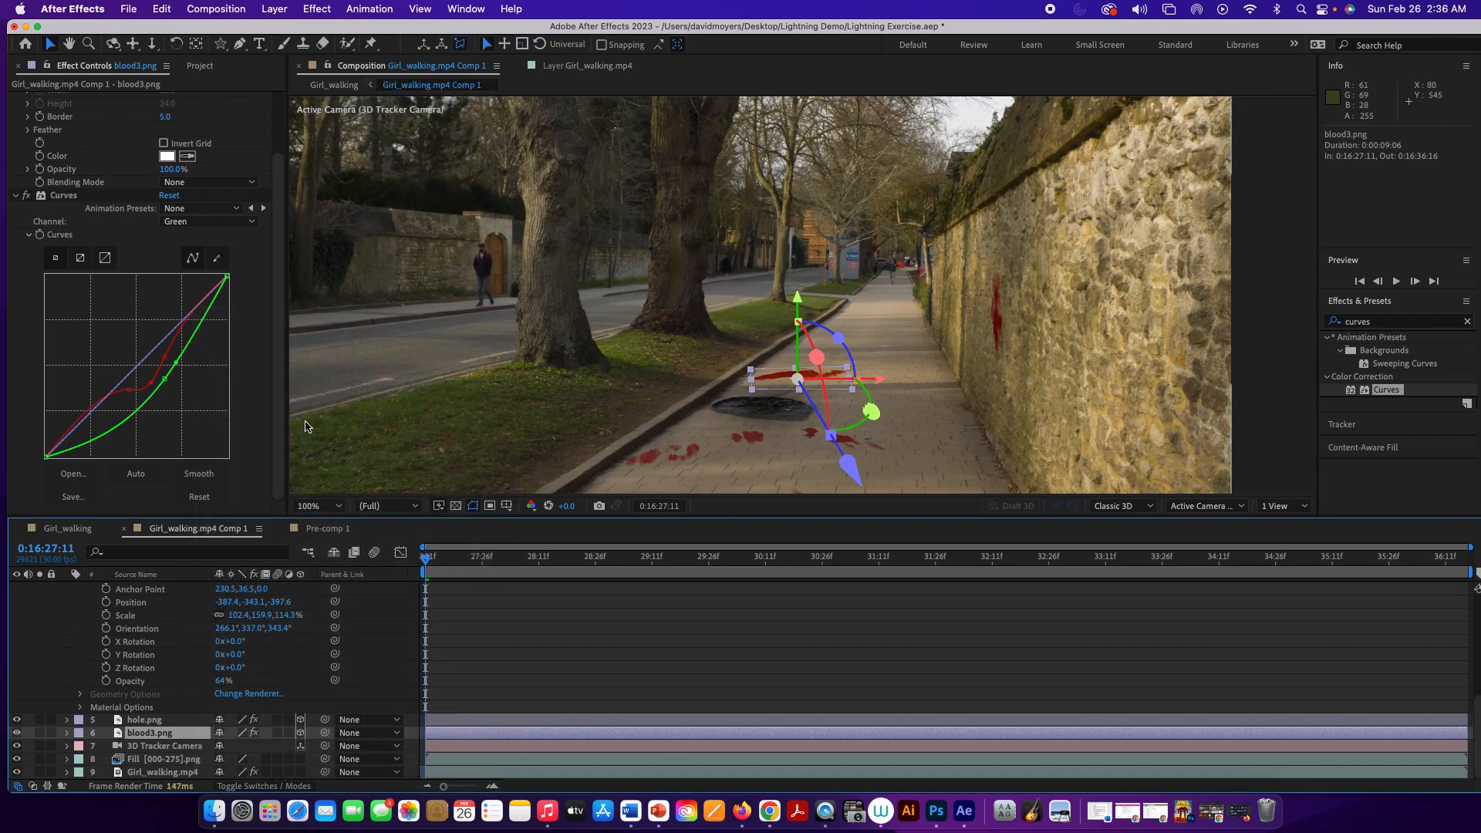
left_click(260, 449)
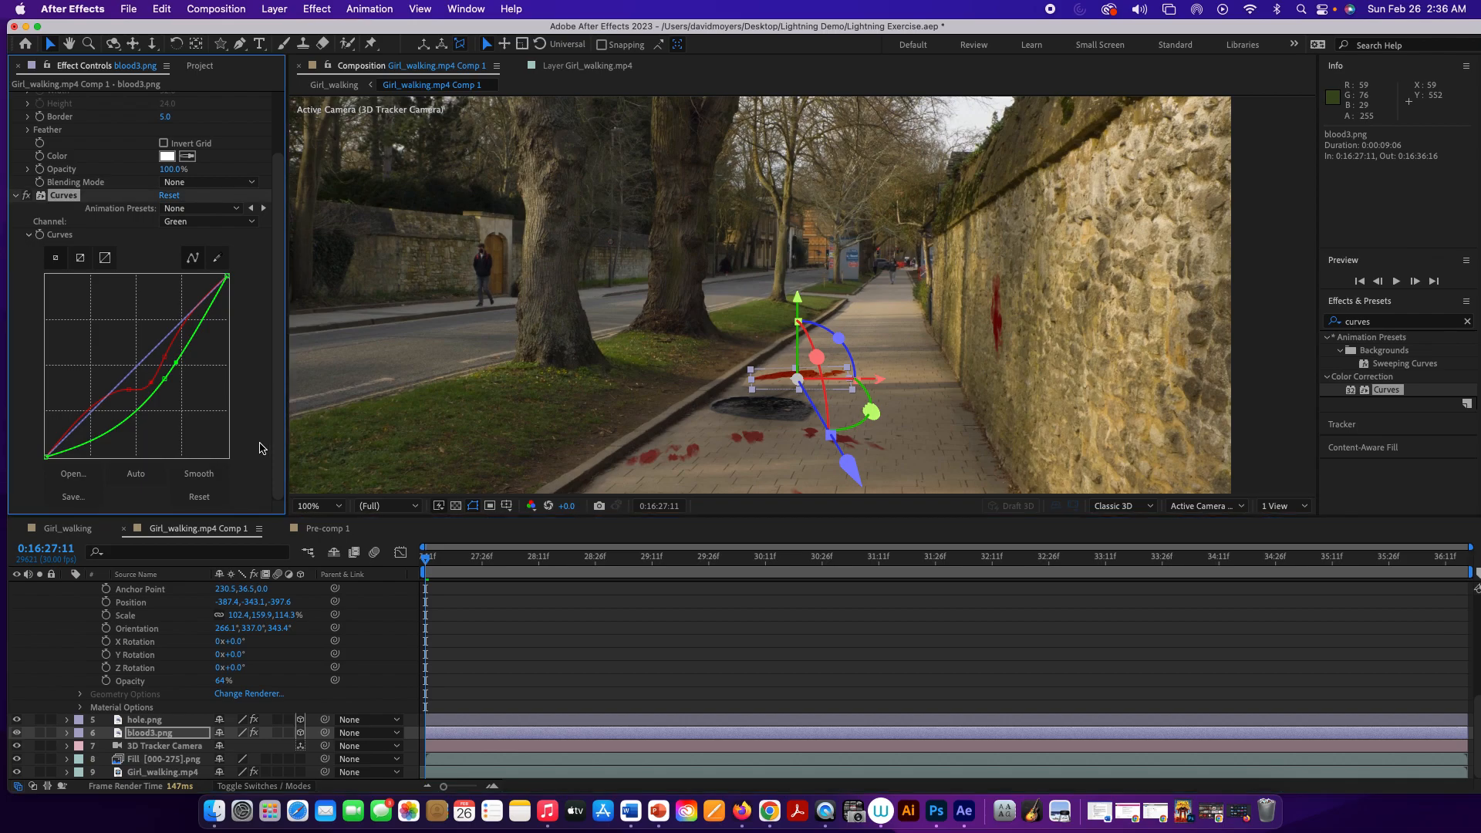
left_click(260, 449)
left_click(390, 532)
key("super+shift+a")
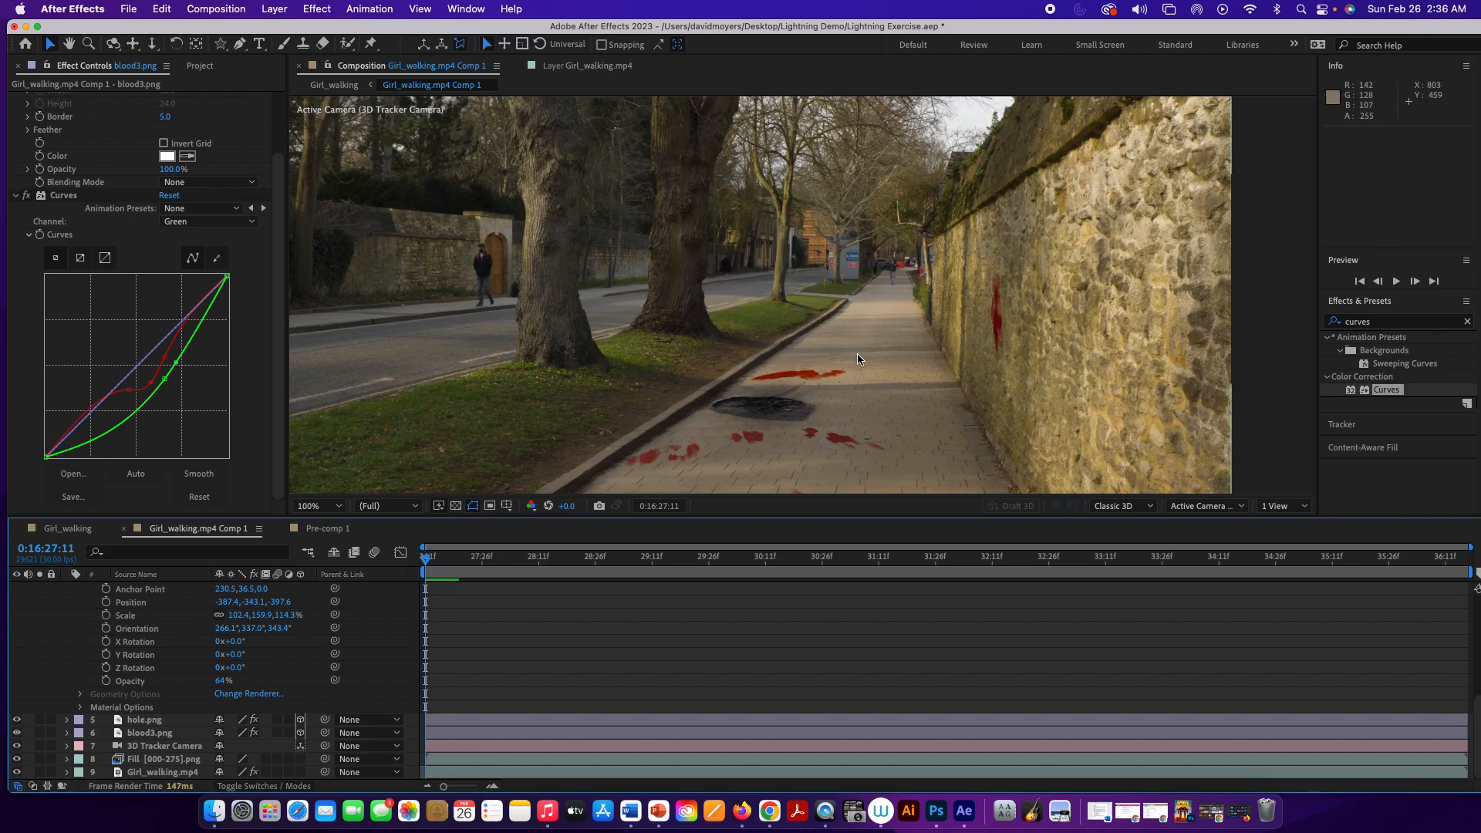
Switch to the Girl_walking composition and preview the whole scene from its start
left_click(66, 528)
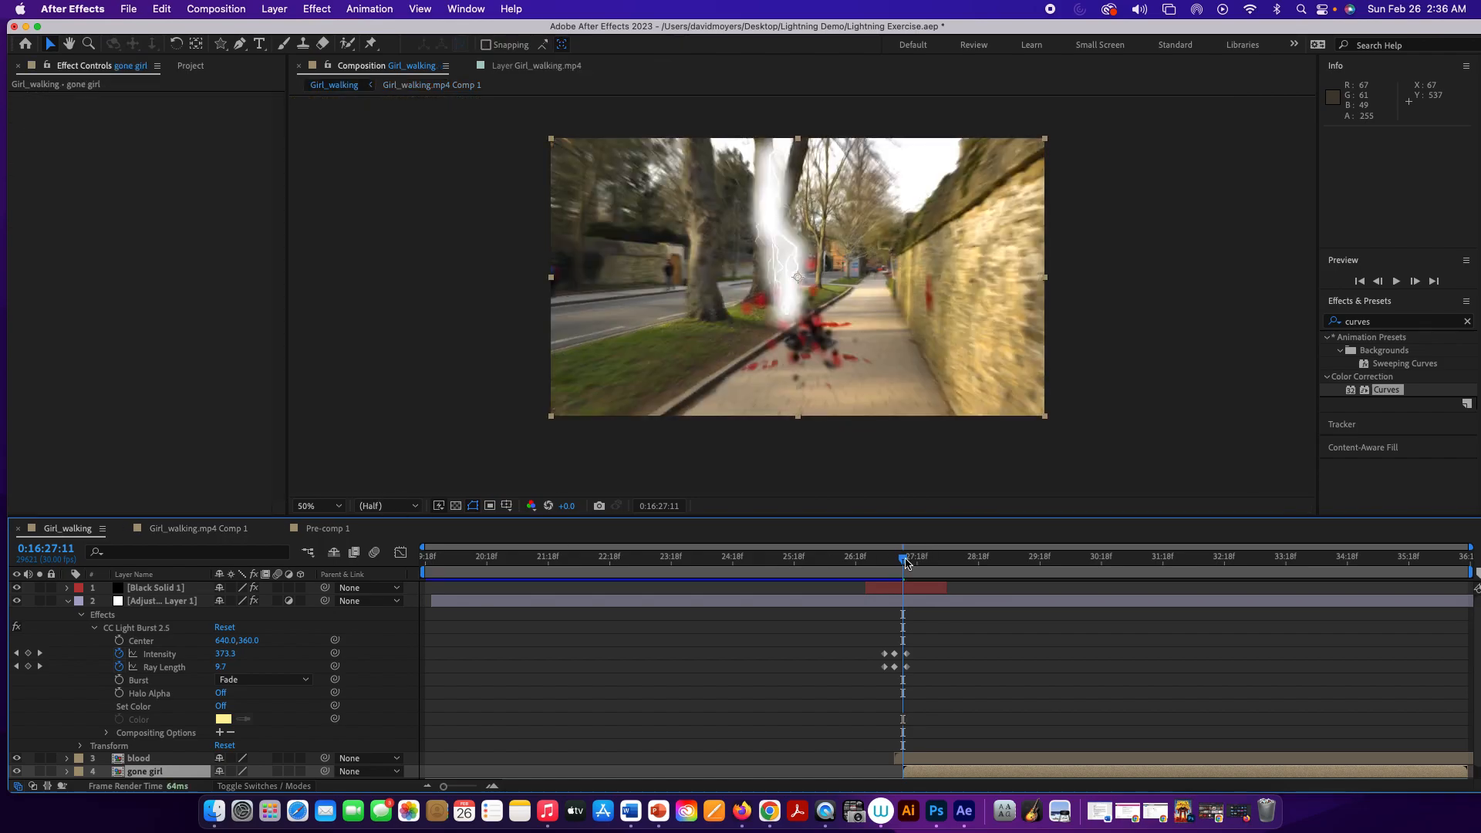
left_click_drag(906, 562, 424, 563)
key("space")
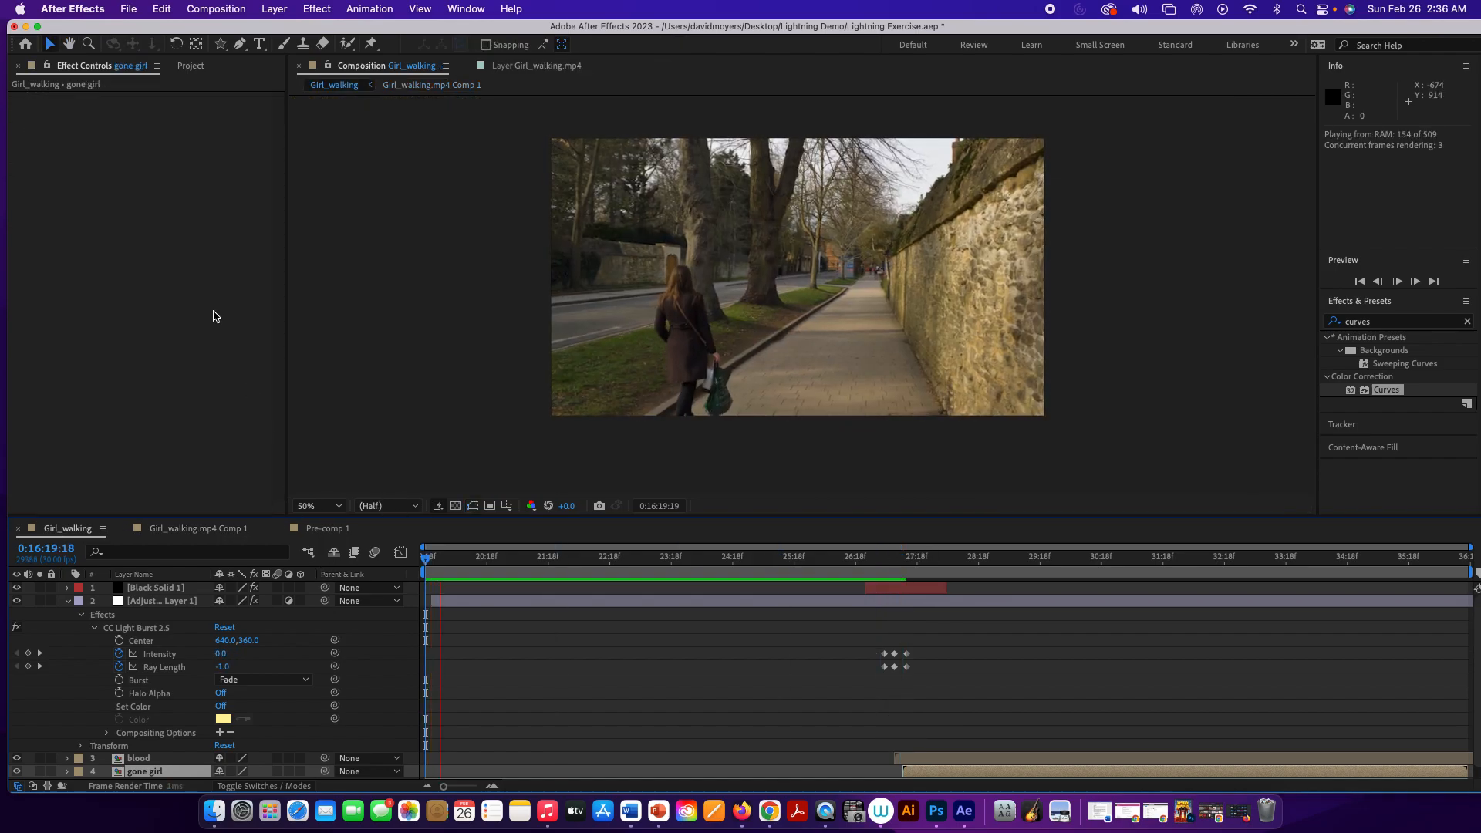